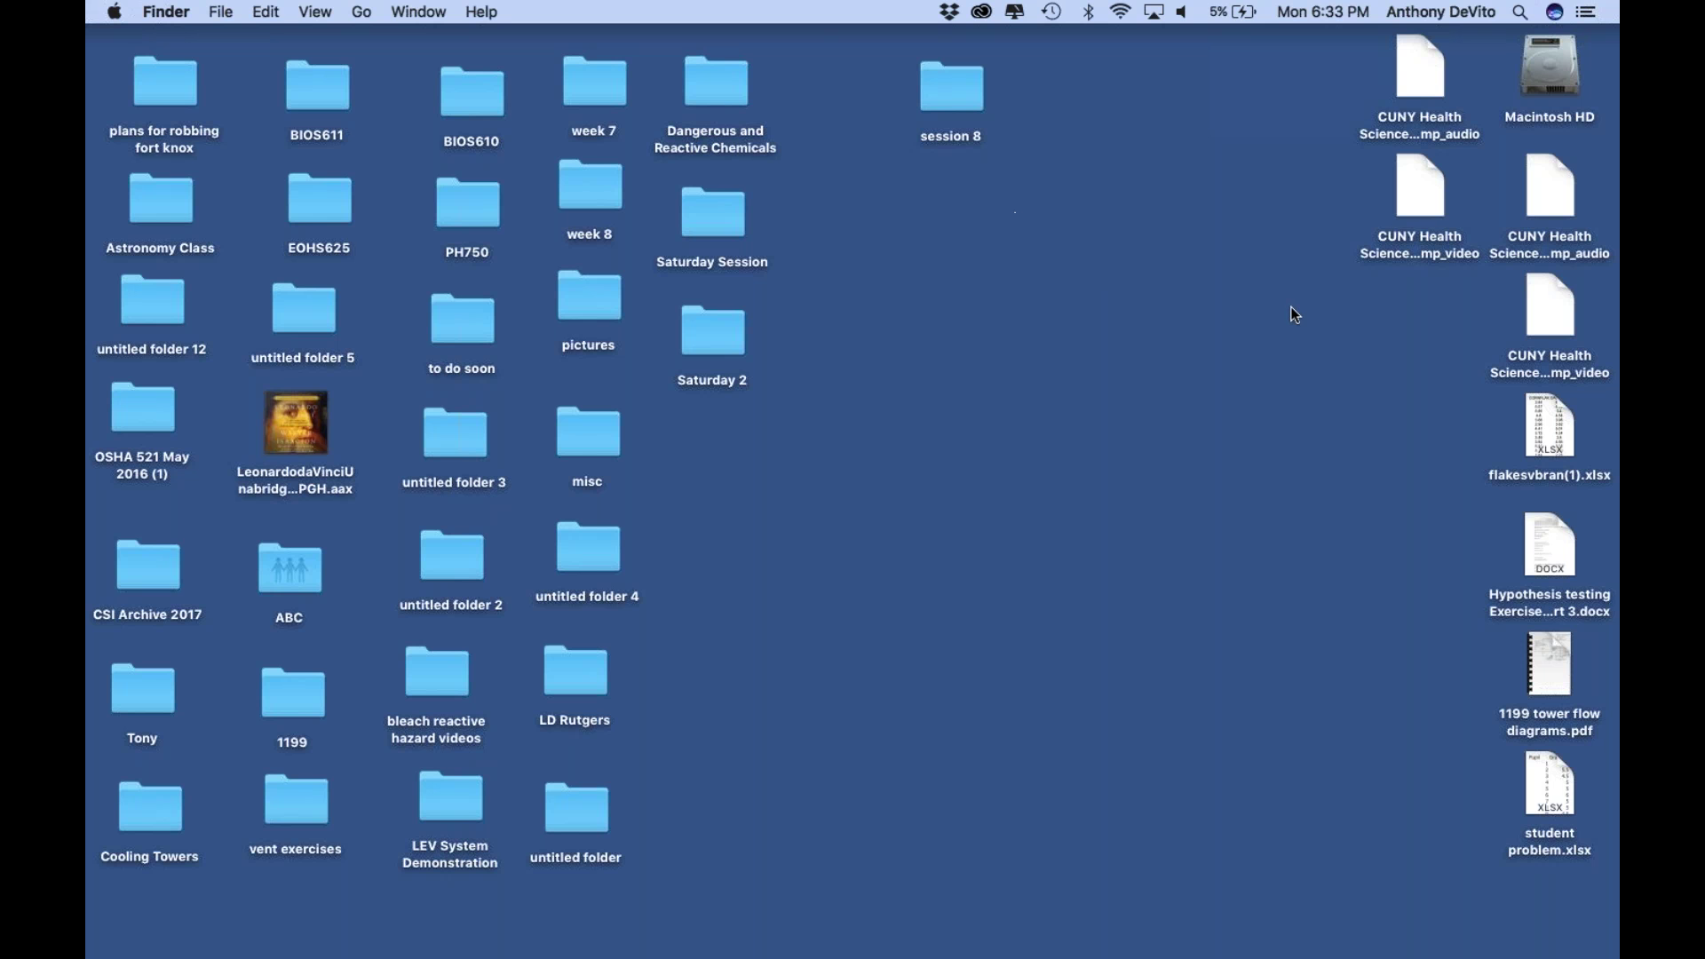
# Step: Open session 8 .docx from the session 8 folder on the desktop and close the folder window
pyautogui.doubleClick(962, 85)
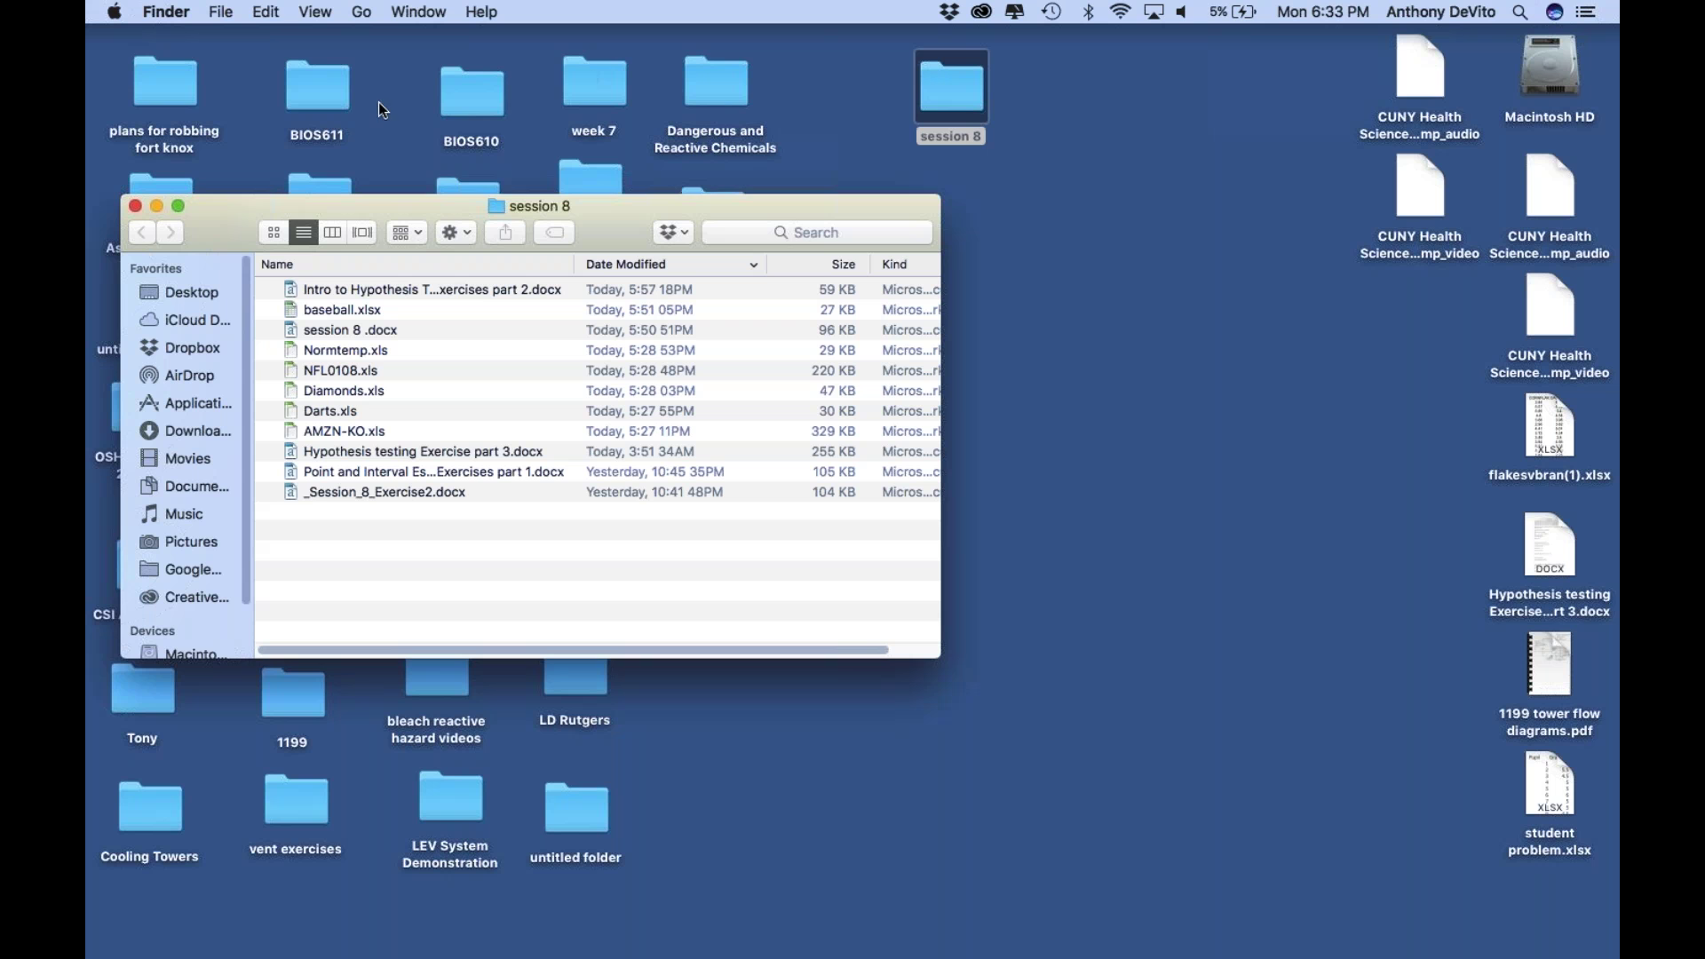
pyautogui.moveTo(208, 218); pyautogui.dragTo(187, 56)
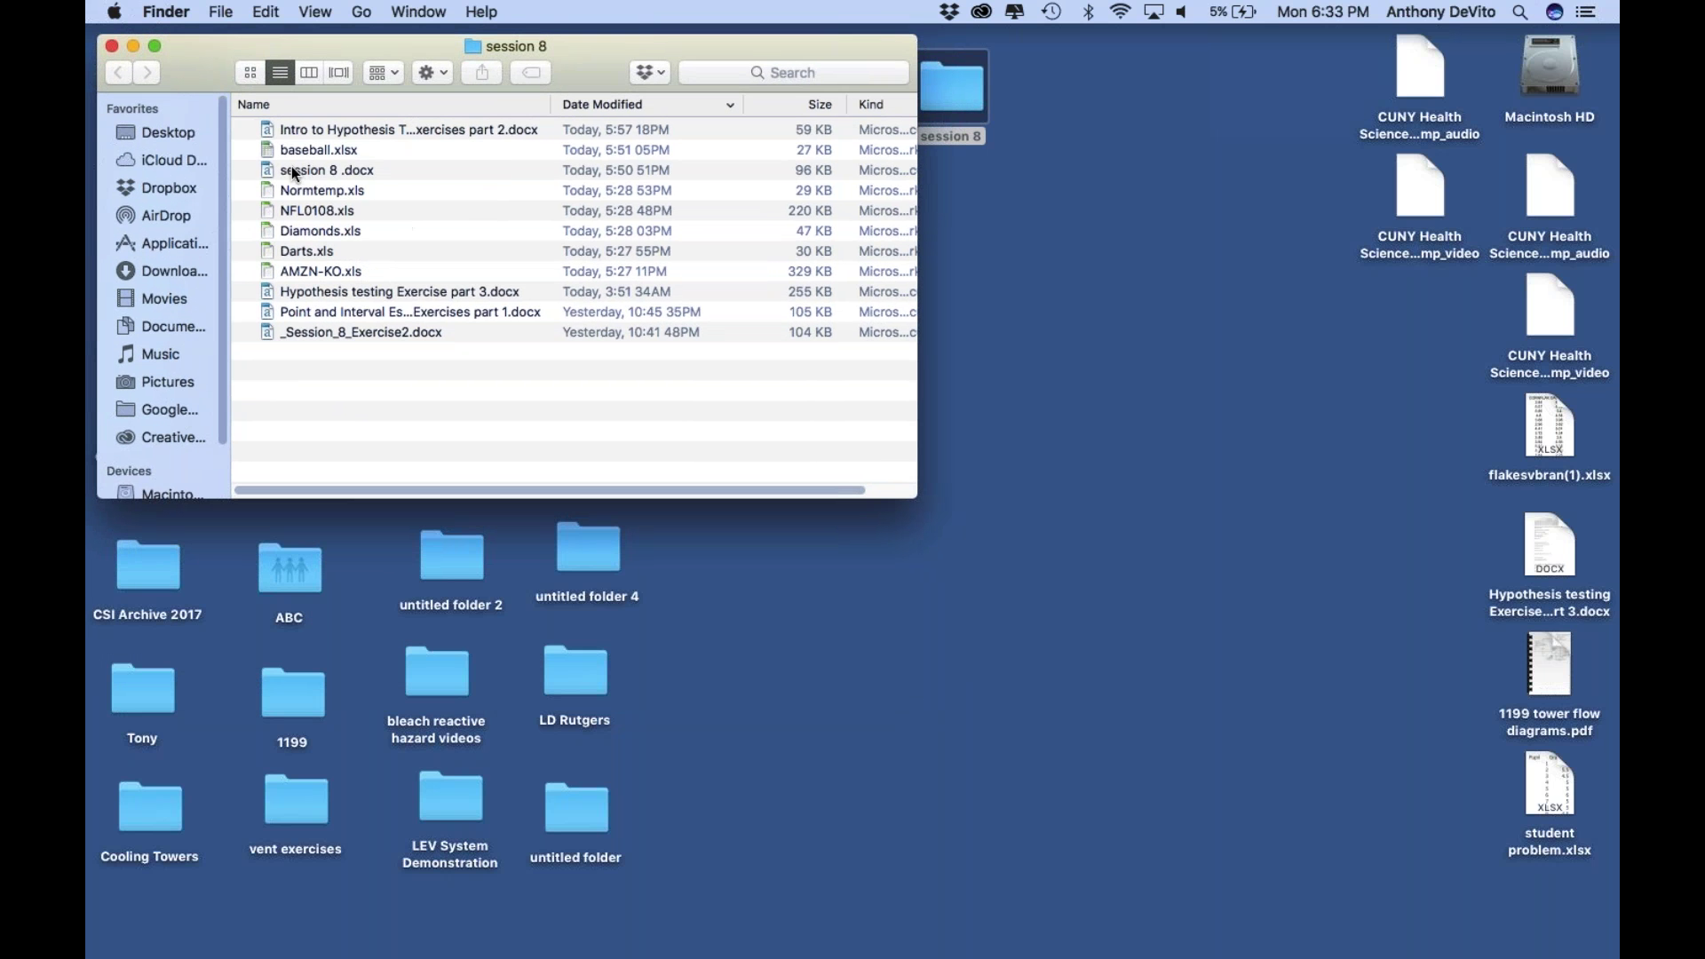
pyautogui.doubleClick(260, 167)
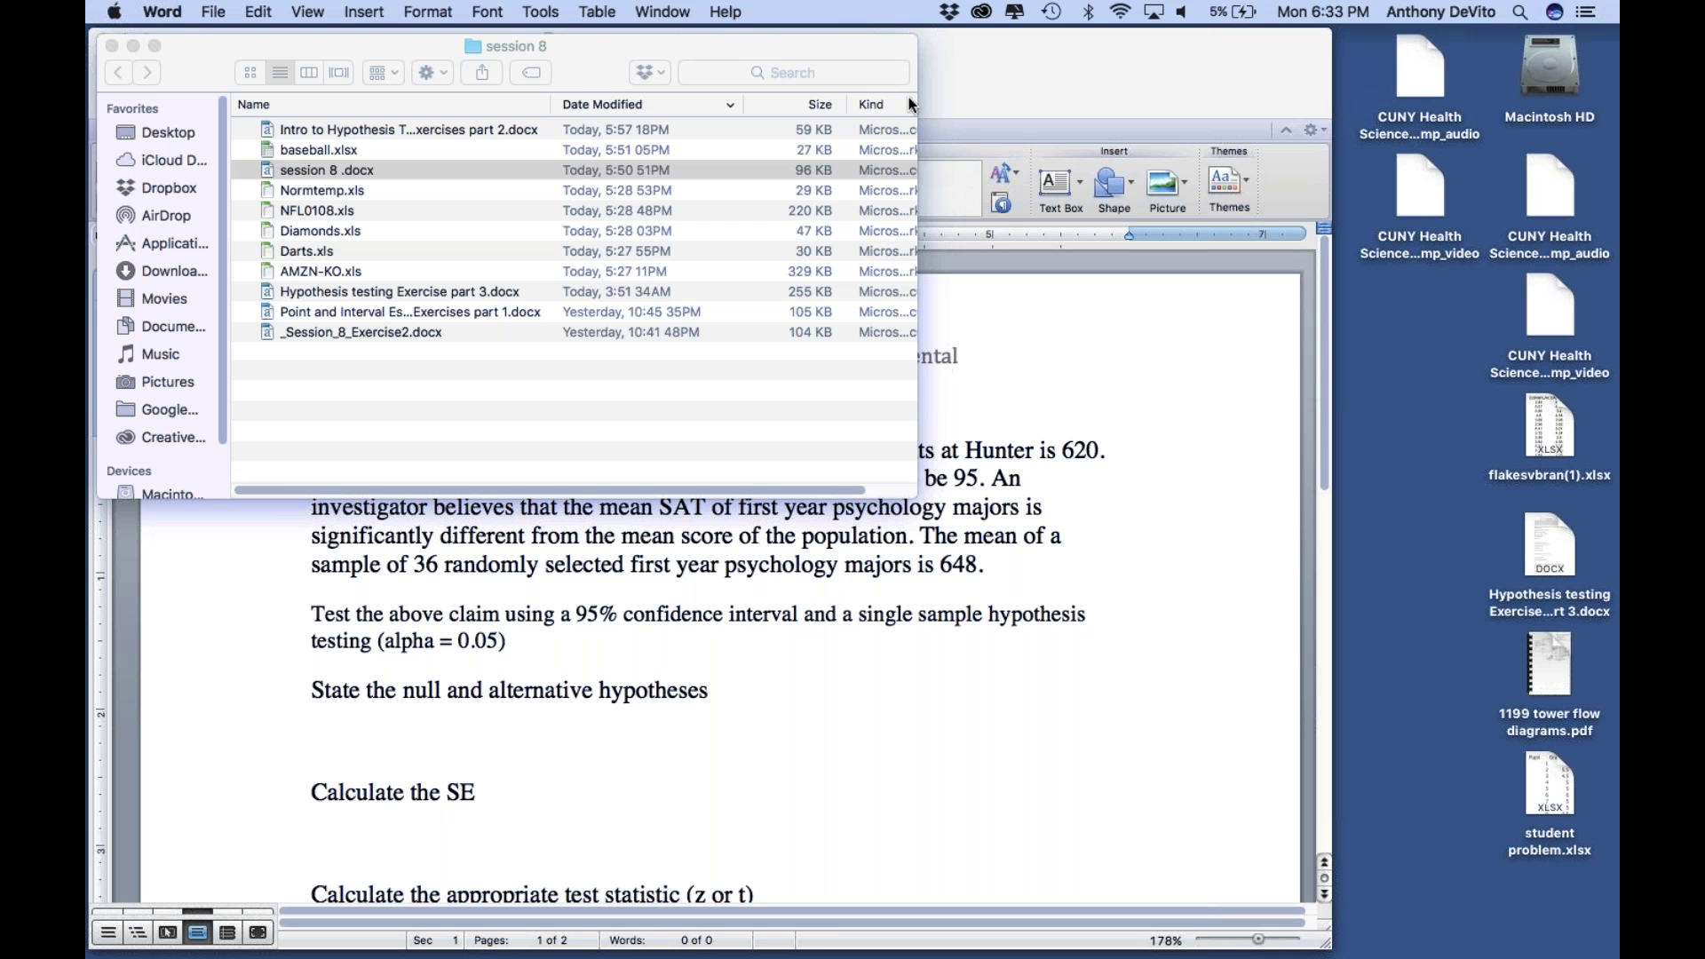
pyautogui.click(138, 45)
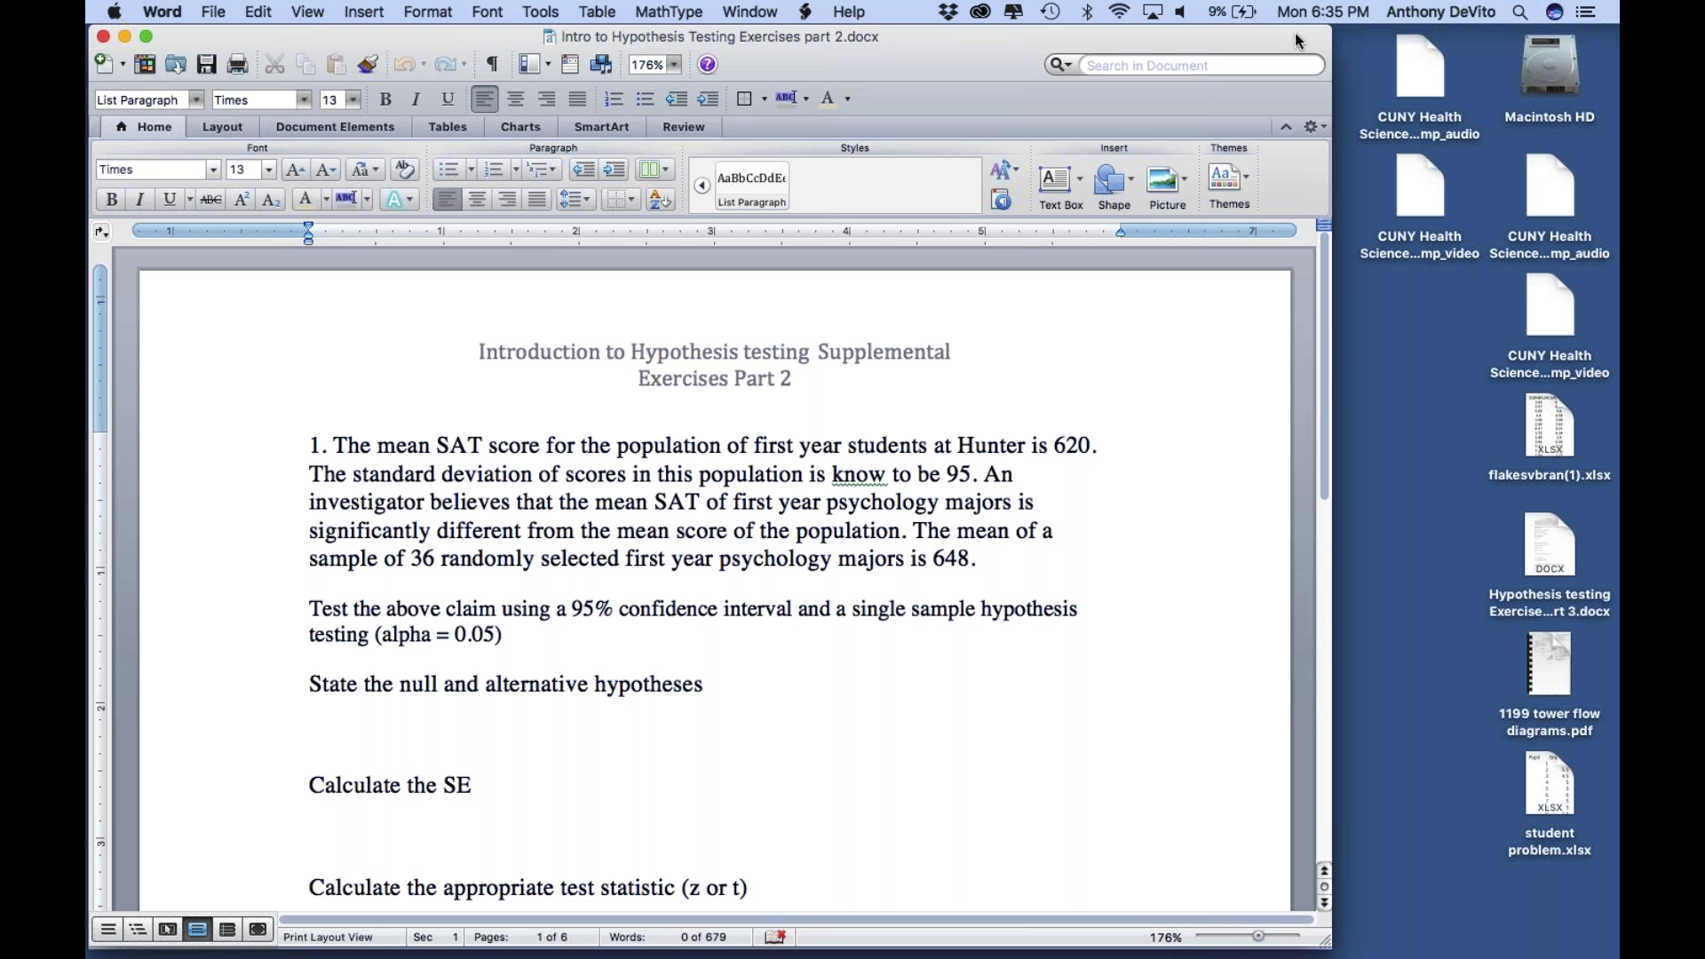
# Step: Launch NoteBook through the system search and bring up the Biostatistics page of Biostatistics_Blank.nb
pyautogui.click(1382, 41)
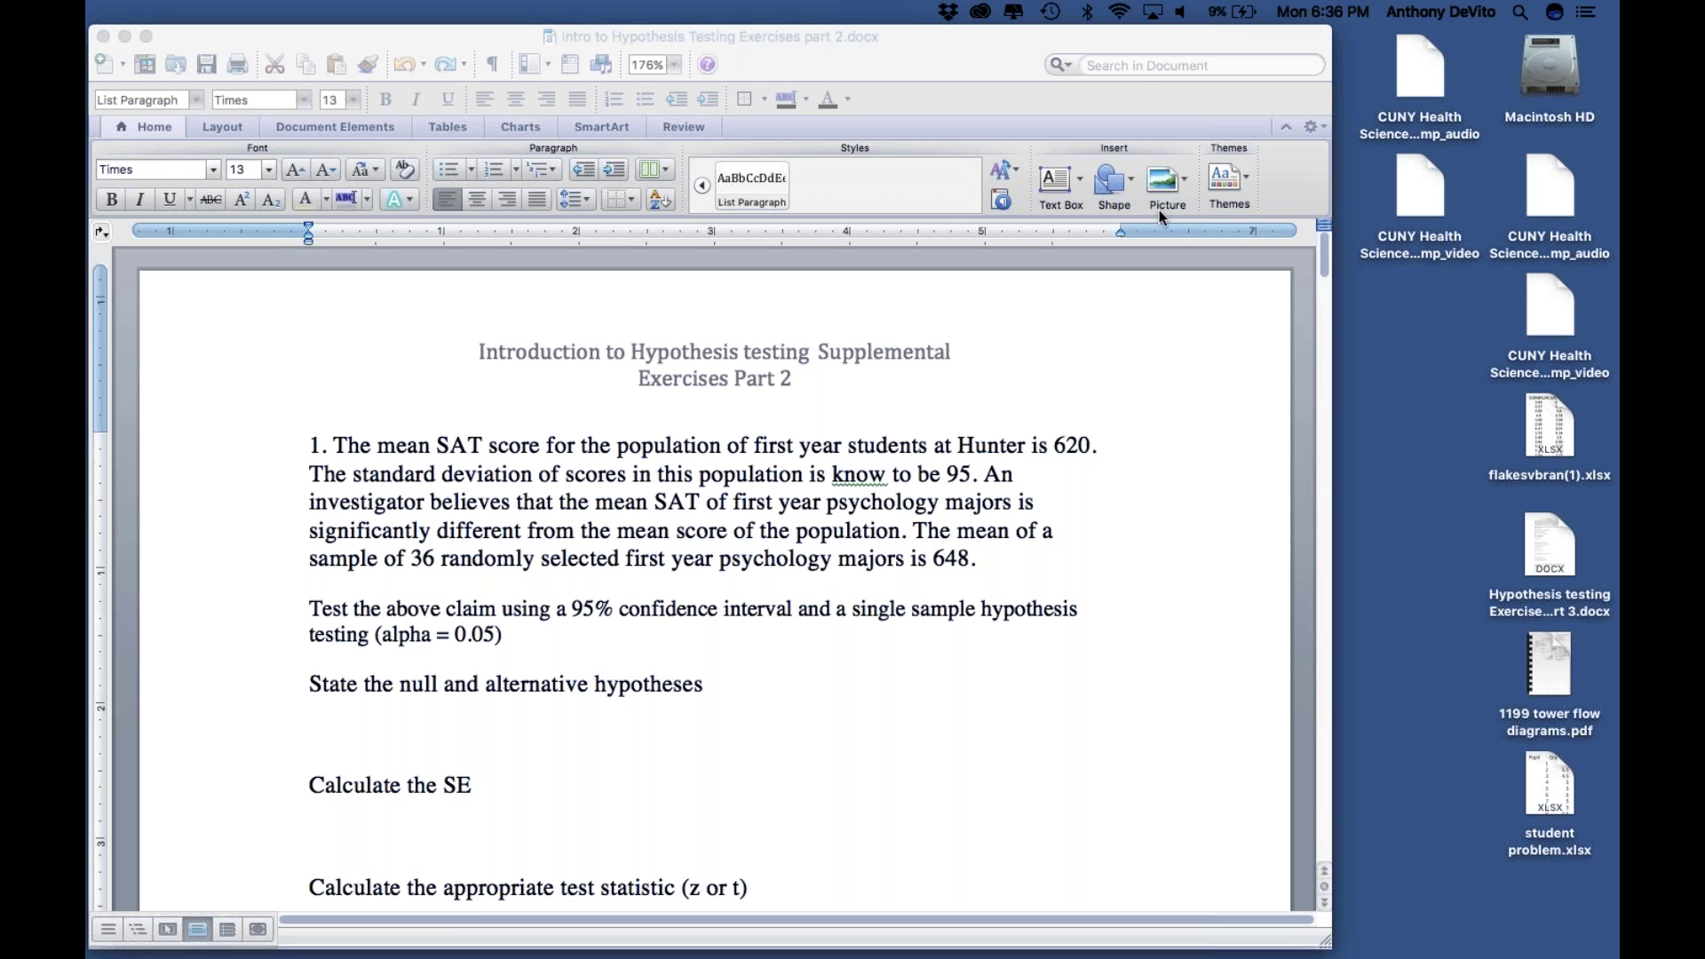
pyautogui.click(1149, 435)
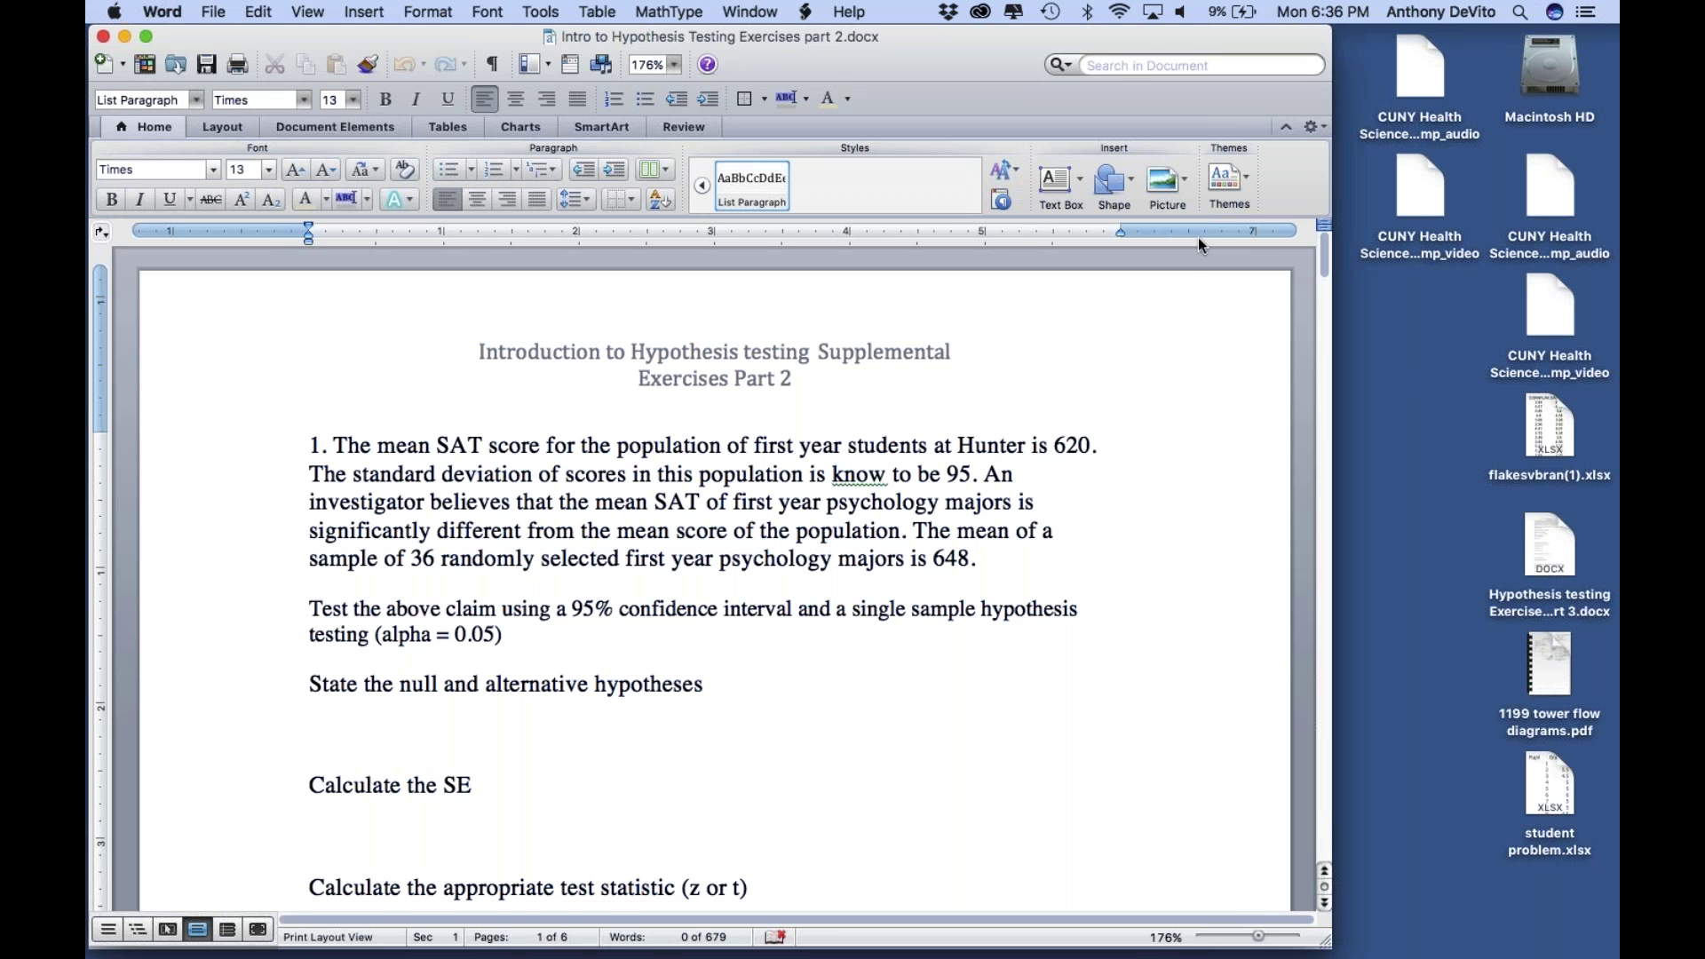
pyautogui.click(1520, 12)
pyautogui.write('not')
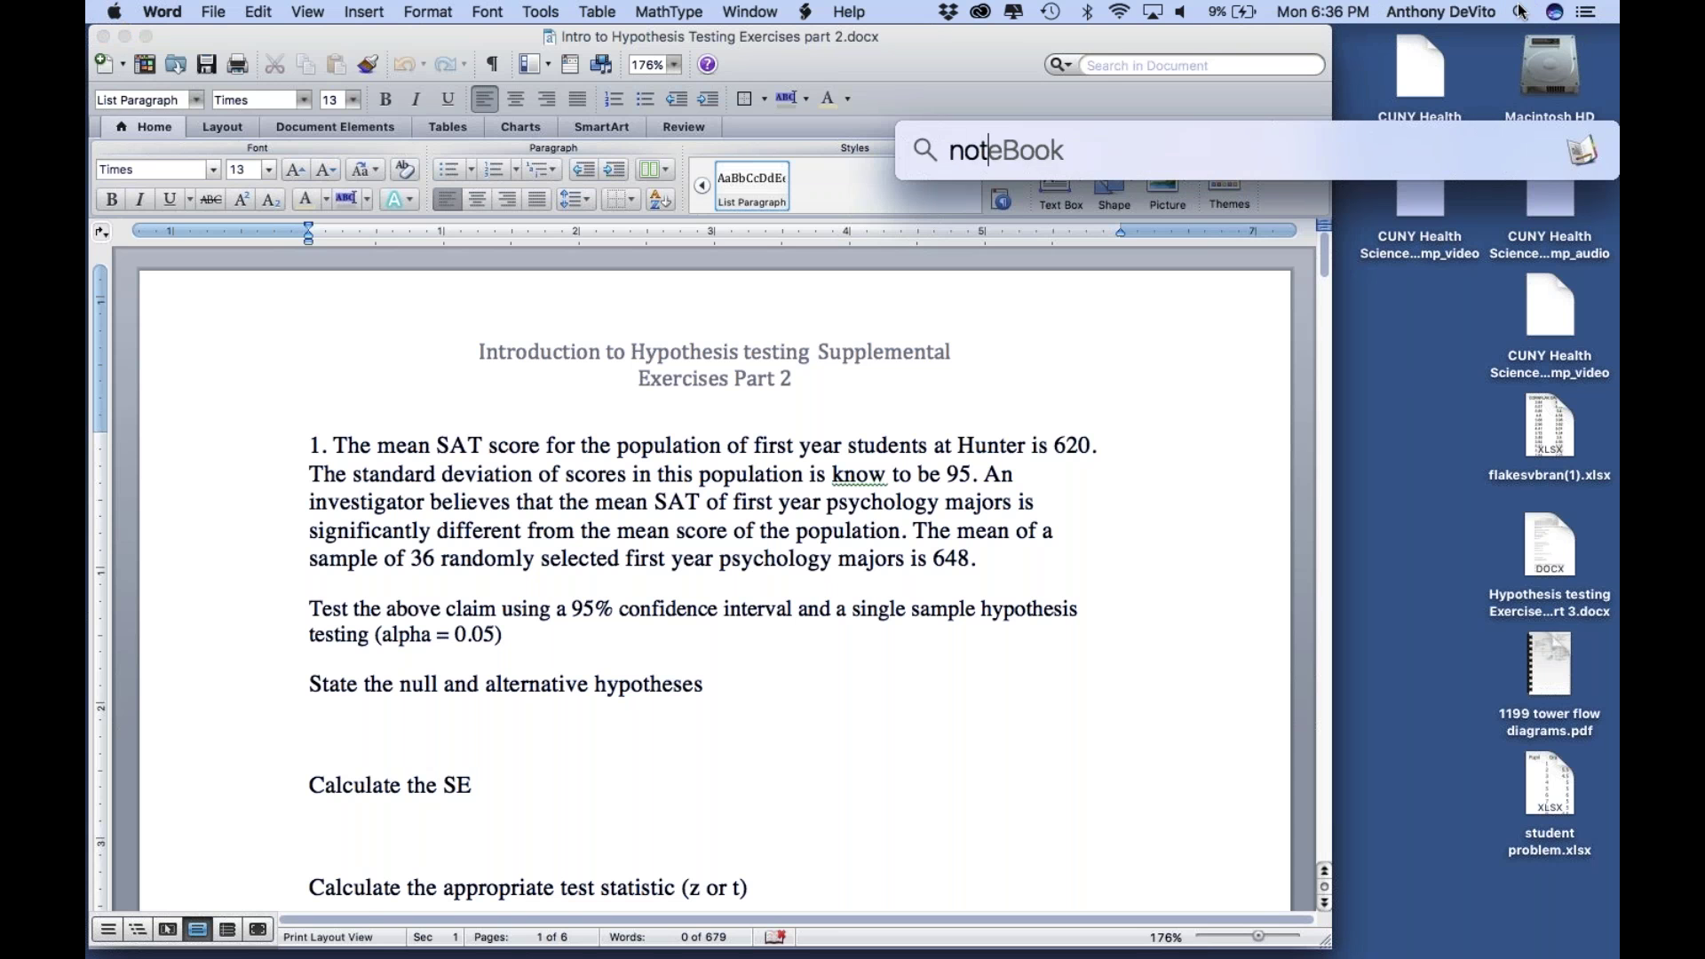
pyautogui.click(1520, 11)
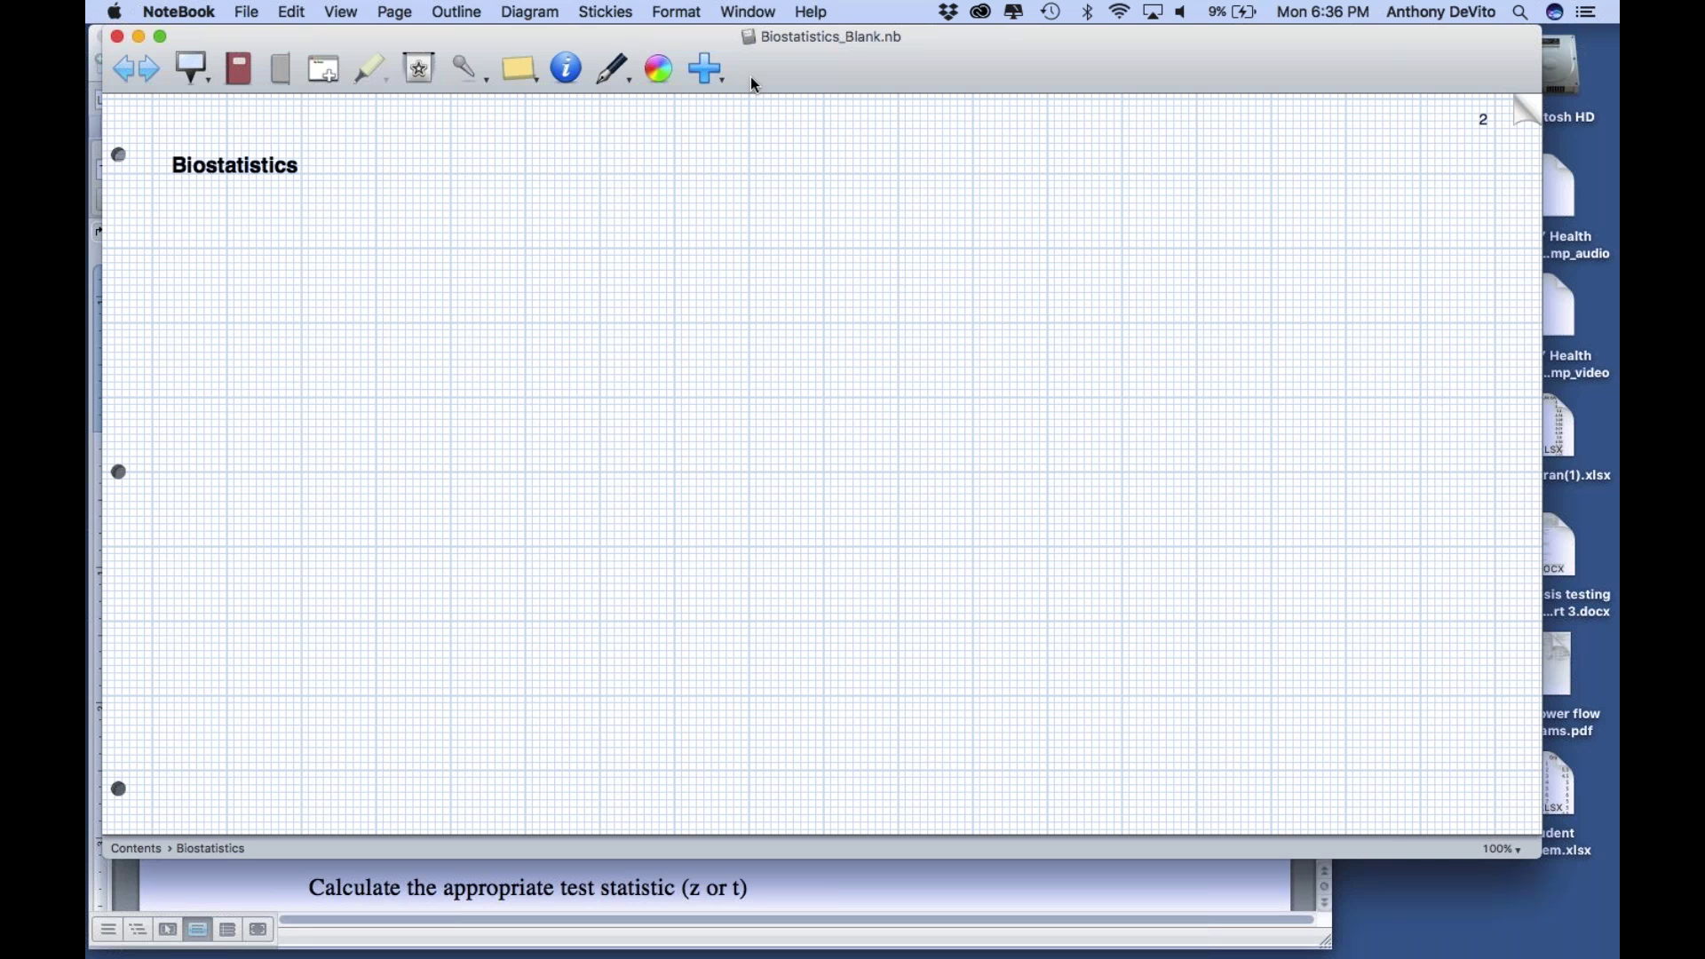
# Step: Handwrite the symbols μ, σ, N1, N2 and N3 in a row beside the Biostatistics heading with the pen
pyautogui.click(626, 82)
pyautogui.moveTo(384, 187)
pyautogui.mouseDown()
pyautogui.moveTo(426, 142)
pyautogui.moveTo(437, 175)
pyautogui.mouseUp()
pyautogui.moveTo(581, 157)
pyautogui.mouseDown()
pyautogui.moveTo(587, 178)
pyautogui.moveTo(638, 135)
pyautogui.mouseUp()
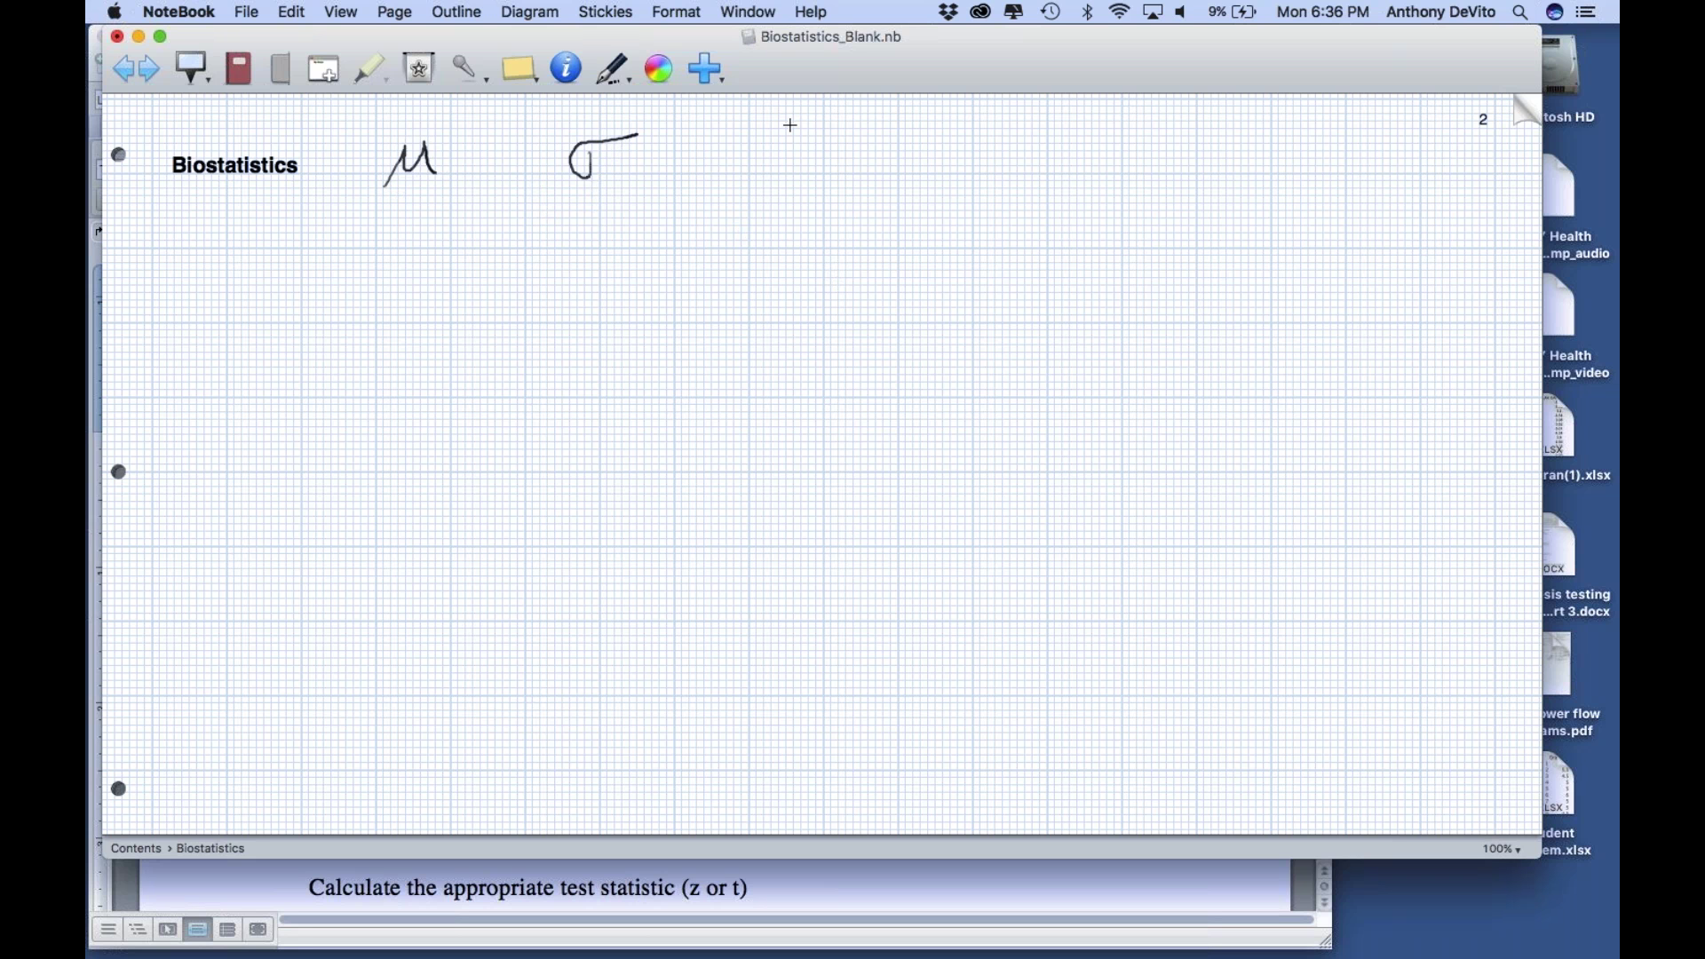
pyautogui.moveTo(792, 132)
pyautogui.mouseDown()
pyautogui.moveTo(791, 165)
pyautogui.moveTo(824, 126)
pyautogui.mouseUp()
pyautogui.moveTo(843, 156); pyautogui.dragTo(845, 177)
pyautogui.moveTo(925, 140)
pyautogui.mouseDown()
pyautogui.moveTo(930, 176)
pyautogui.moveTo(947, 127)
pyautogui.mouseUp()
pyautogui.moveTo(977, 167); pyautogui.dragTo(996, 179)
pyautogui.moveTo(1079, 137)
pyautogui.mouseDown()
pyautogui.moveTo(1100, 159)
pyautogui.moveTo(1110, 113)
pyautogui.moveTo(1117, 197)
pyautogui.mouseUp()
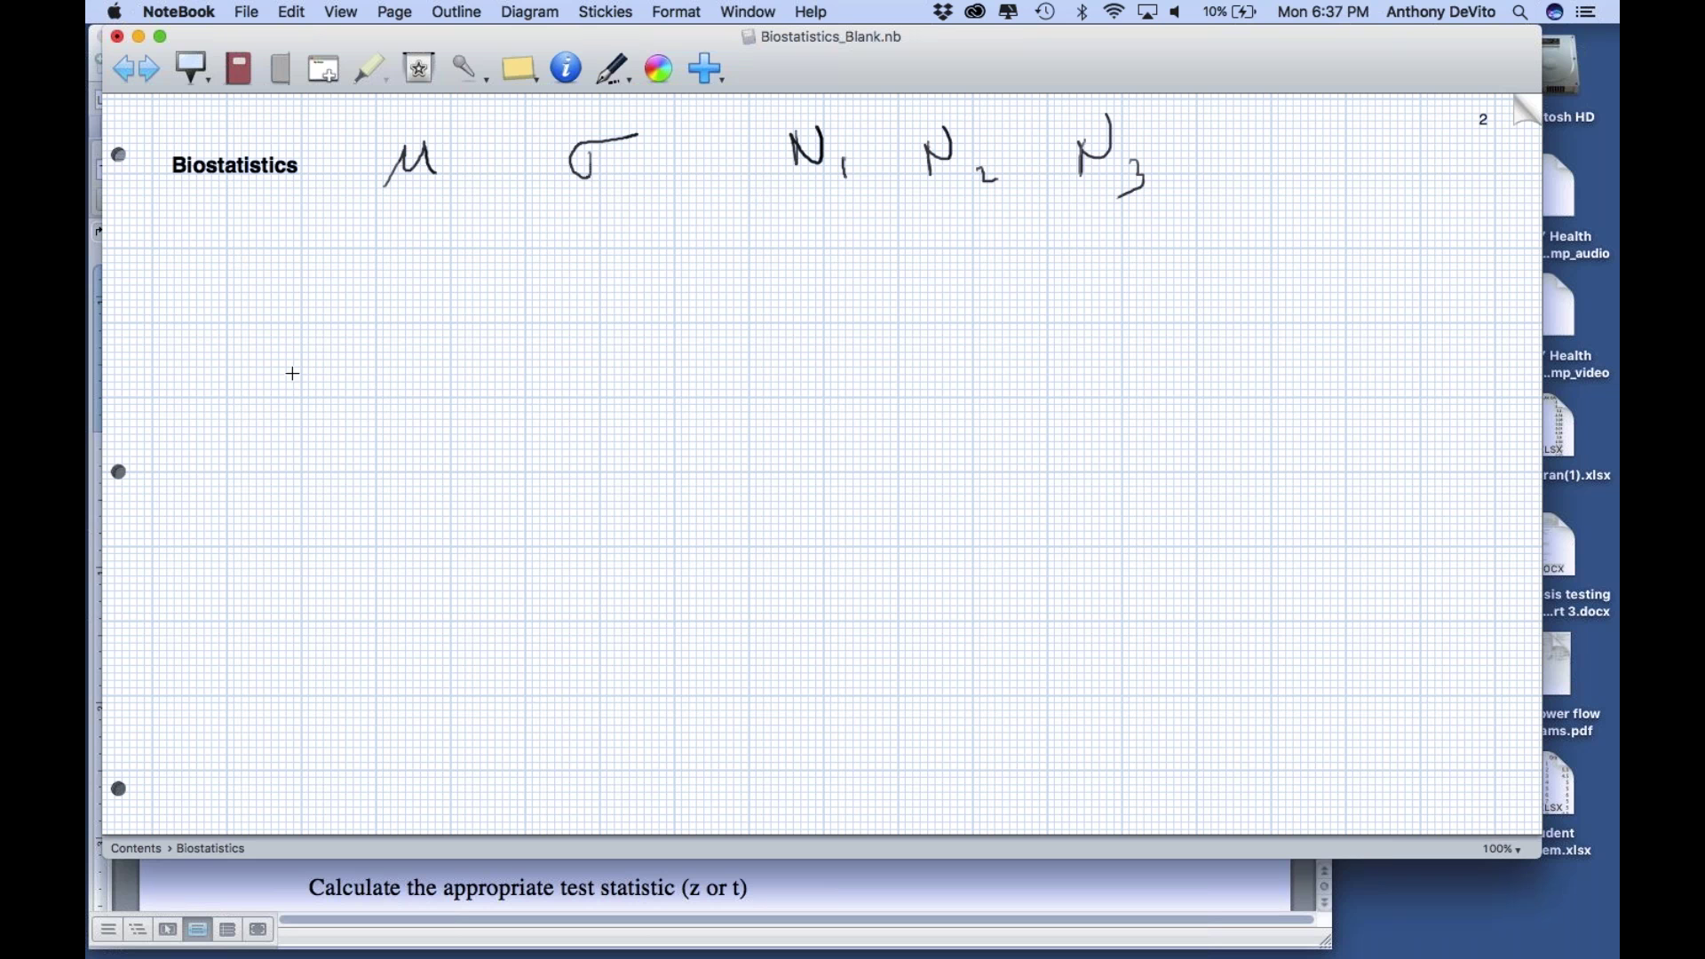
# Step: Sketch a bell curve with a centre line marked μ, write σ beside it and circle N1
pyautogui.moveTo(232, 551)
pyautogui.mouseDown()
pyautogui.moveTo(293, 335)
pyautogui.moveTo(411, 258)
pyautogui.moveTo(511, 484)
pyautogui.moveTo(582, 554)
pyautogui.moveTo(289, 578)
pyautogui.moveTo(624, 560)
pyautogui.mouseUp()
pyautogui.moveTo(371, 193)
pyautogui.mouseDown()
pyautogui.moveTo(392, 609)
pyautogui.moveTo(362, 631)
pyautogui.moveTo(394, 661)
pyautogui.mouseUp()
pyautogui.moveTo(559, 257)
pyautogui.mouseDown()
pyautogui.moveTo(556, 281)
pyautogui.moveTo(593, 234)
pyautogui.mouseUp()
pyautogui.moveTo(803, 202)
pyautogui.mouseDown()
pyautogui.moveTo(799, 99)
pyautogui.moveTo(857, 151)
pyautogui.mouseUp()
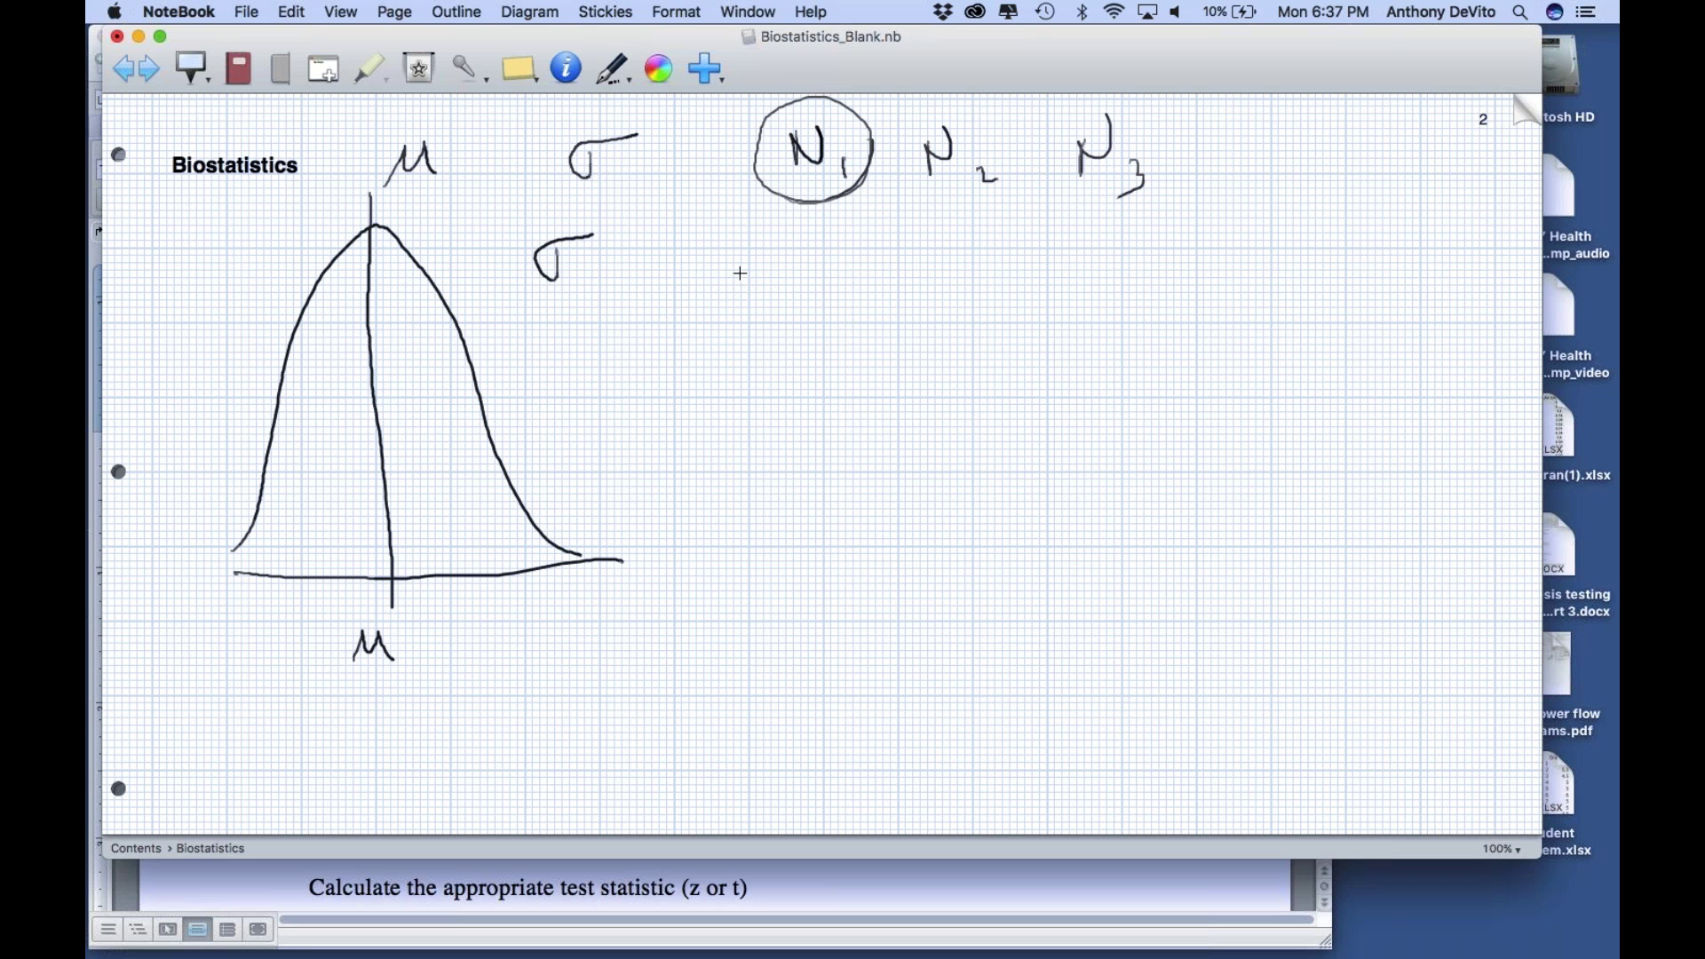
# Step: Draw arrows pointing outward on both sides of the curve's centre line and underline N1
pyautogui.moveTo(408, 566)
pyautogui.mouseDown()
pyautogui.moveTo(514, 500)
pyautogui.moveTo(484, 534)
pyautogui.mouseUp()
pyautogui.moveTo(363, 518); pyautogui.dragTo(282, 511)
pyautogui.moveTo(783, 197)
pyautogui.mouseDown()
pyautogui.moveTo(847, 181)
pyautogui.moveTo(819, 188)
pyautogui.mouseUp()
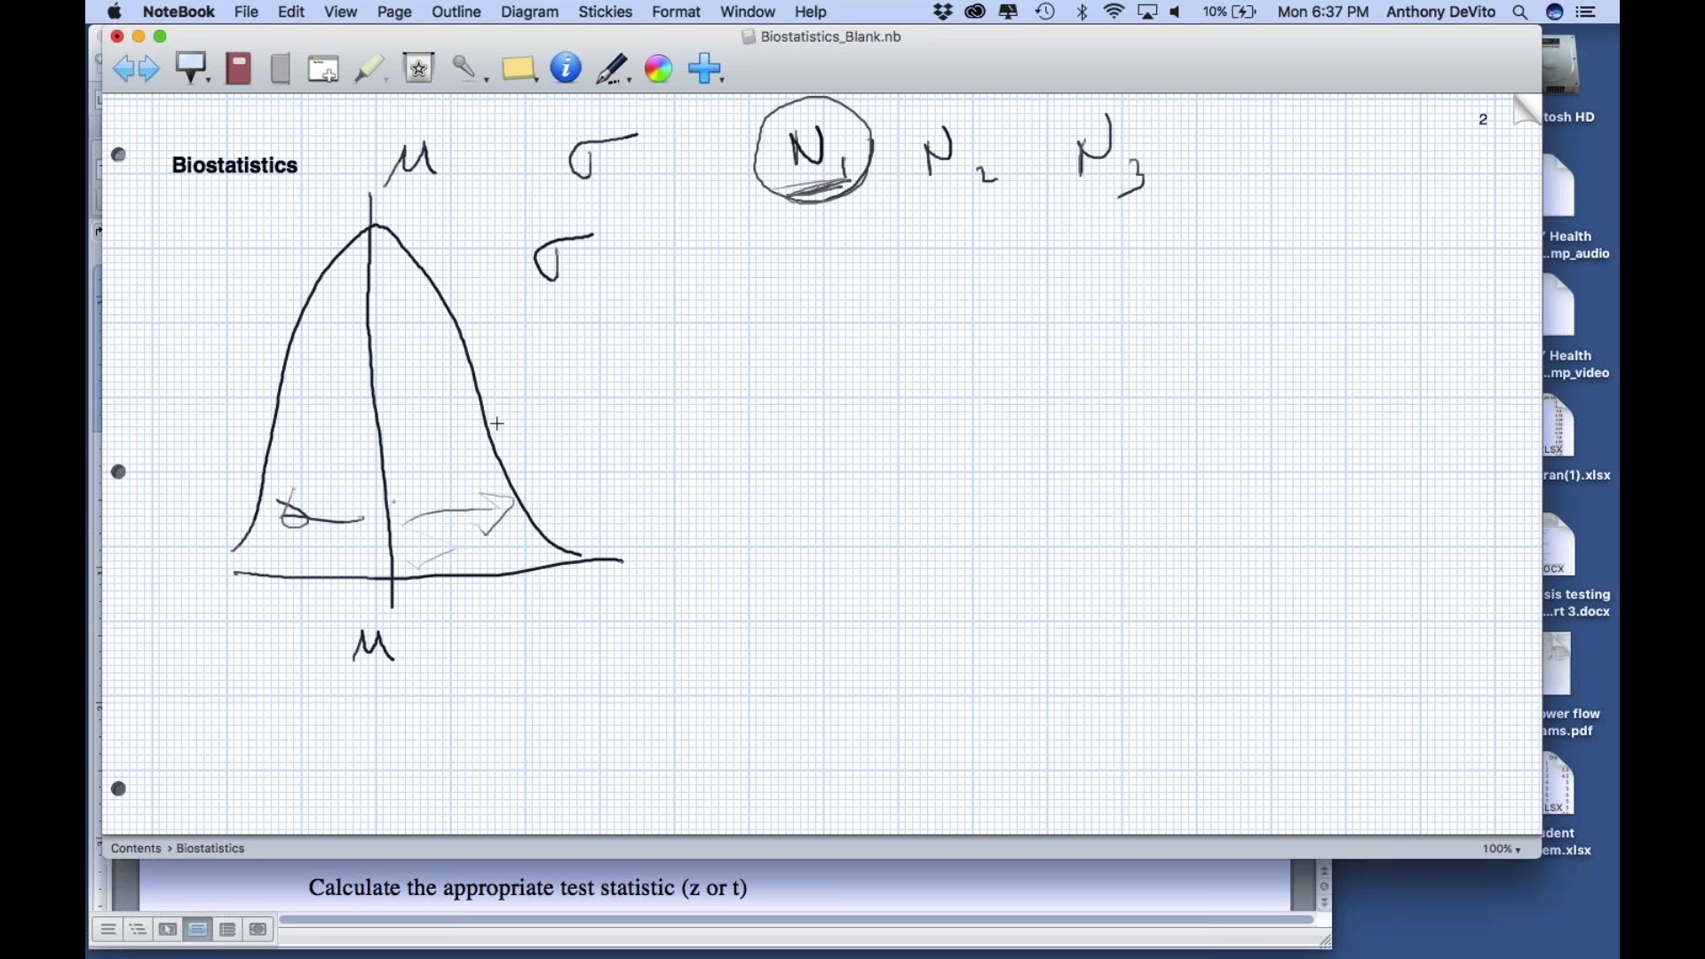
# Step: Write the formula SE = σ/n beside the curve and the sample size 100 below N1
pyautogui.moveTo(648, 335)
pyautogui.mouseDown()
pyautogui.moveTo(617, 337)
pyautogui.moveTo(613, 375)
pyautogui.moveTo(691, 381)
pyautogui.moveTo(716, 349)
pyautogui.moveTo(744, 359)
pyautogui.mouseUp()
pyautogui.moveTo(778, 300)
pyautogui.mouseDown()
pyautogui.moveTo(771, 321)
pyautogui.moveTo(810, 282)
pyautogui.mouseUp()
pyautogui.moveTo(761, 342)
pyautogui.mouseDown()
pyautogui.moveTo(807, 333)
pyautogui.moveTo(791, 387)
pyautogui.mouseUp()
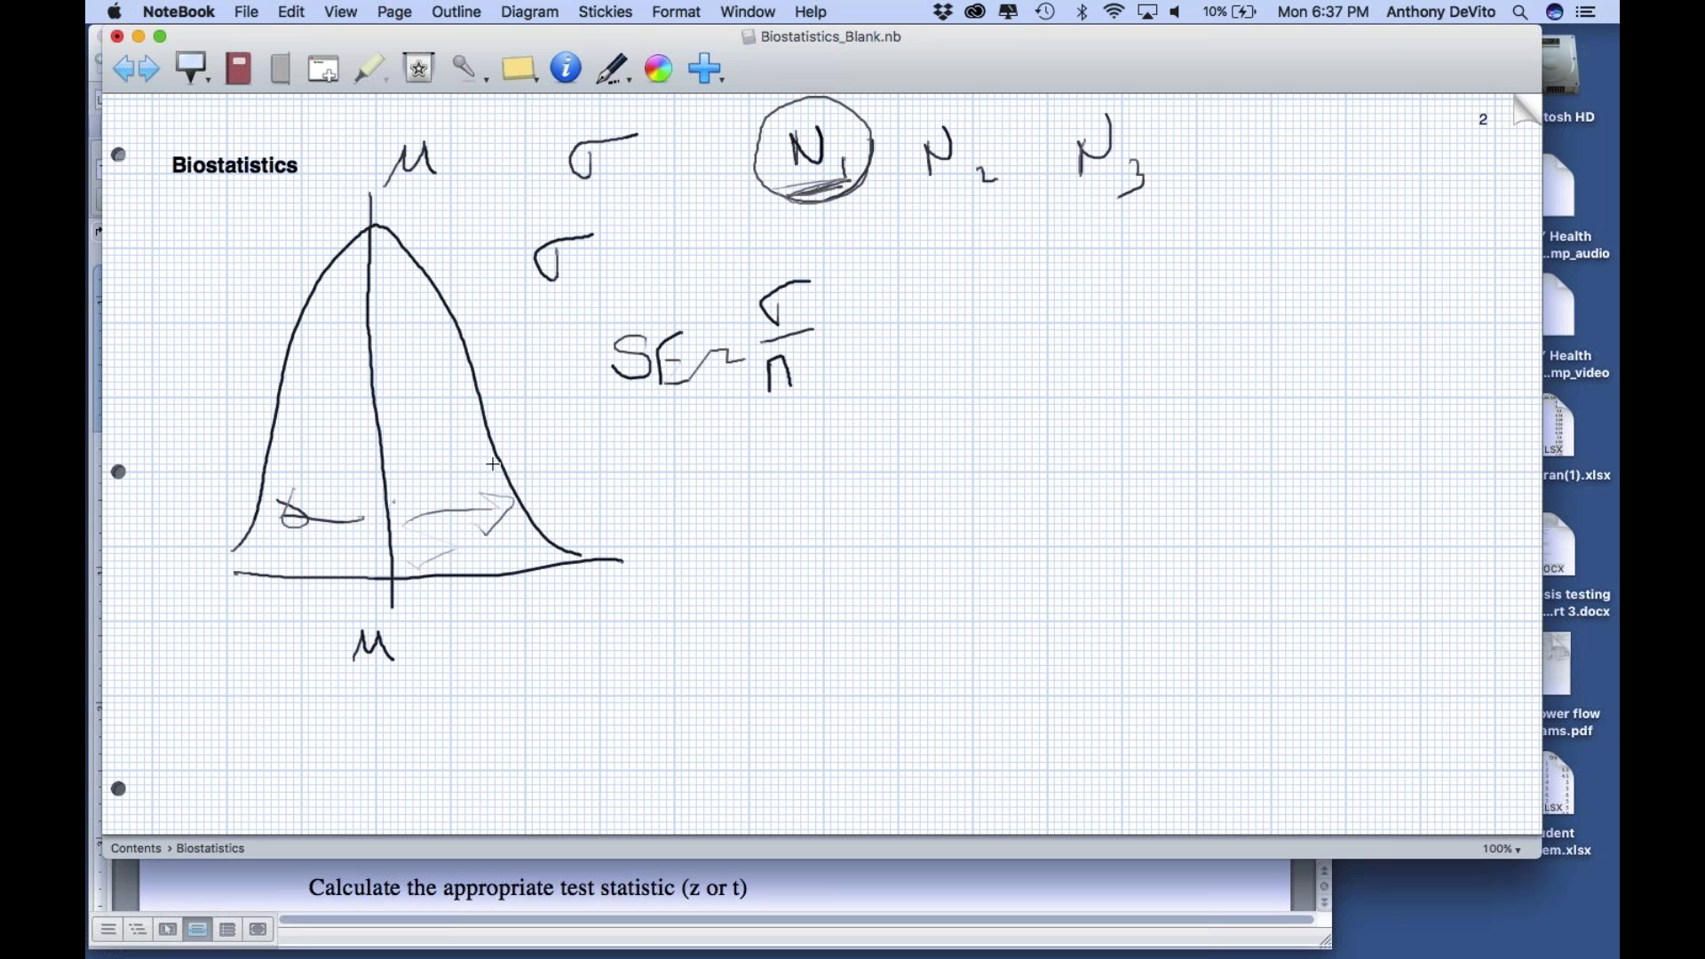
pyautogui.moveTo(774, 229)
pyautogui.mouseDown()
pyautogui.moveTo(766, 262)
pyautogui.moveTo(839, 223)
pyautogui.mouseUp()
# Step: Draw vertical lines for sample means on both sides of the curve's centre and in its left tail, and circle the μ below
pyautogui.moveTo(341, 577); pyautogui.dragTo(291, 341)
pyautogui.moveTo(288, 276); pyautogui.dragTo(295, 239)
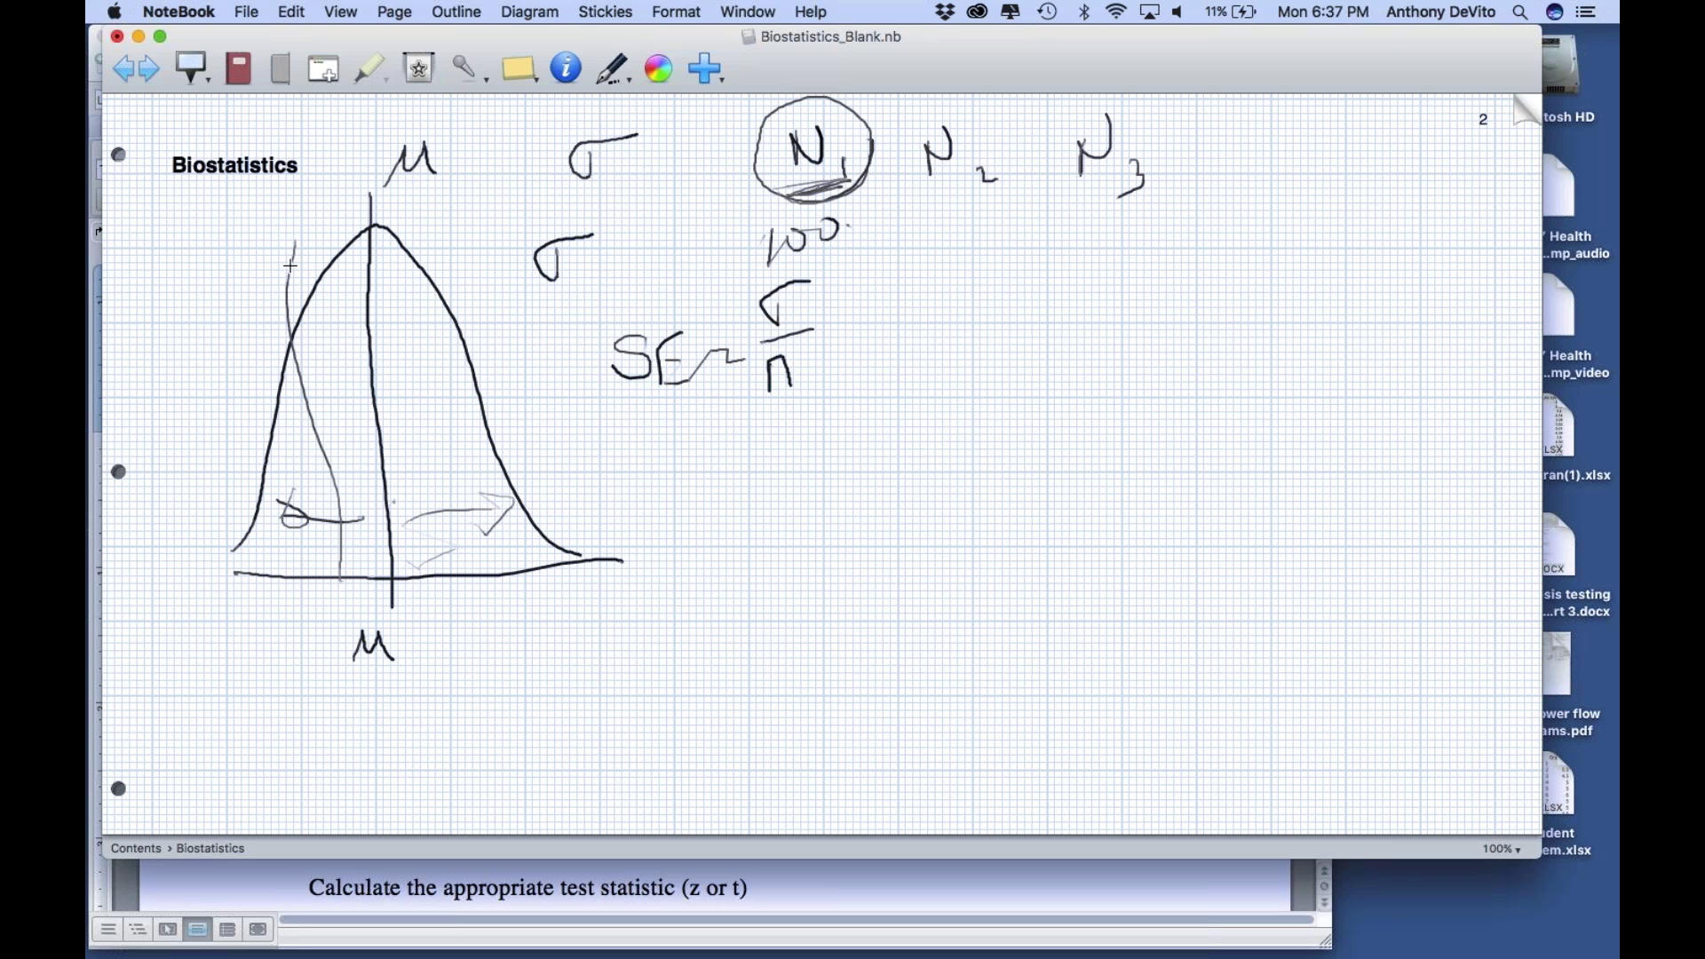
pyautogui.moveTo(406, 624)
pyautogui.mouseDown()
pyautogui.moveTo(391, 614)
pyautogui.moveTo(441, 355)
pyautogui.moveTo(417, 175)
pyautogui.mouseUp()
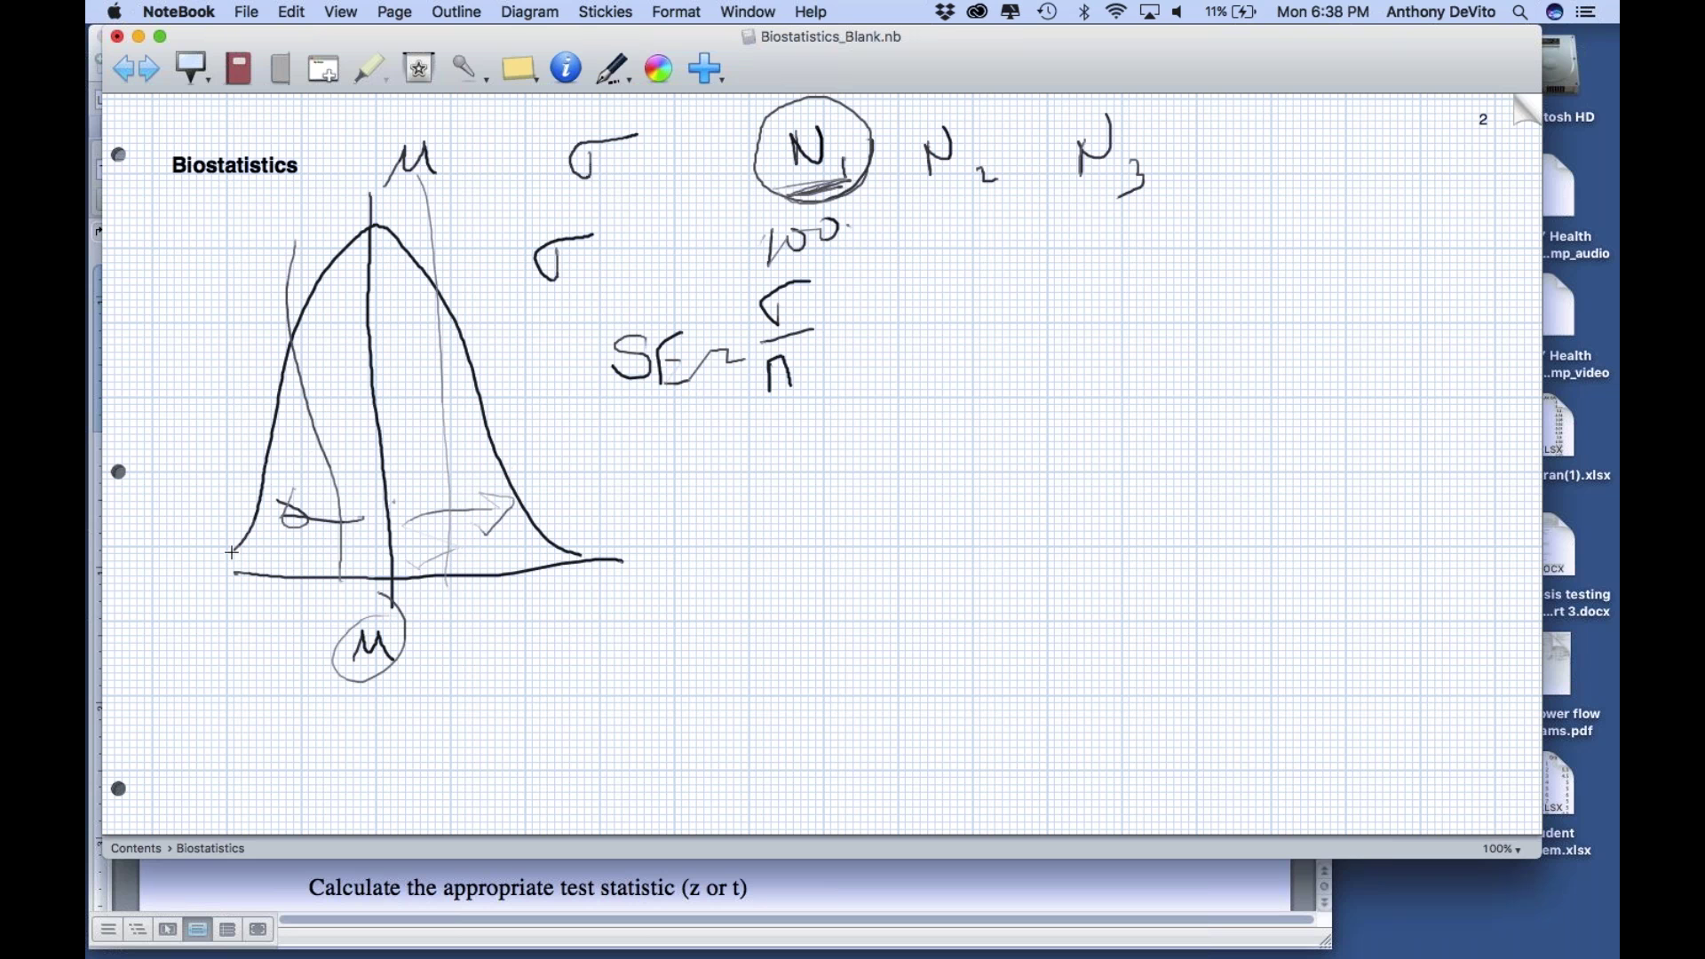
pyautogui.moveTo(267, 573)
pyautogui.mouseDown()
pyautogui.moveTo(272, 444)
pyautogui.moveTo(281, 503)
pyautogui.mouseUp()
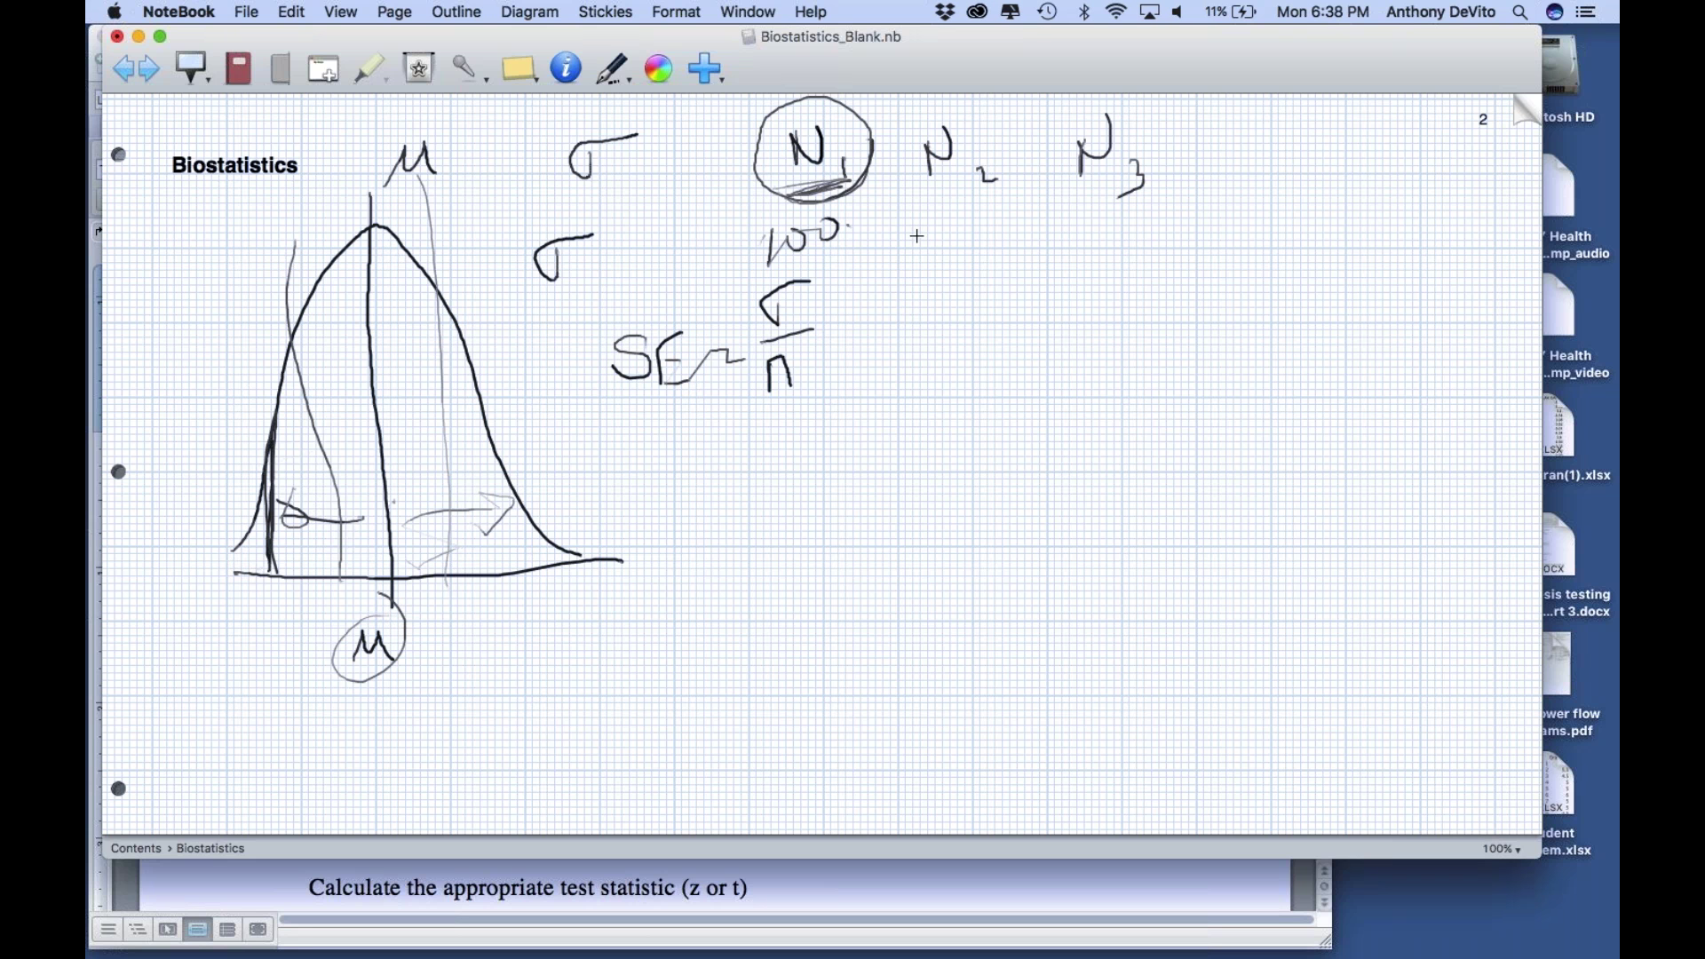
# Step: Extend both tails of the curve and circle the 100, the μ below the axis and the SE formula
pyautogui.moveTo(719, 263)
pyautogui.mouseDown()
pyautogui.moveTo(737, 222)
pyautogui.moveTo(719, 261)
pyautogui.mouseUp()
pyautogui.moveTo(242, 570)
pyautogui.mouseDown()
pyautogui.moveTo(248, 476)
pyautogui.moveTo(252, 568)
pyautogui.moveTo(251, 518)
pyautogui.mouseUp()
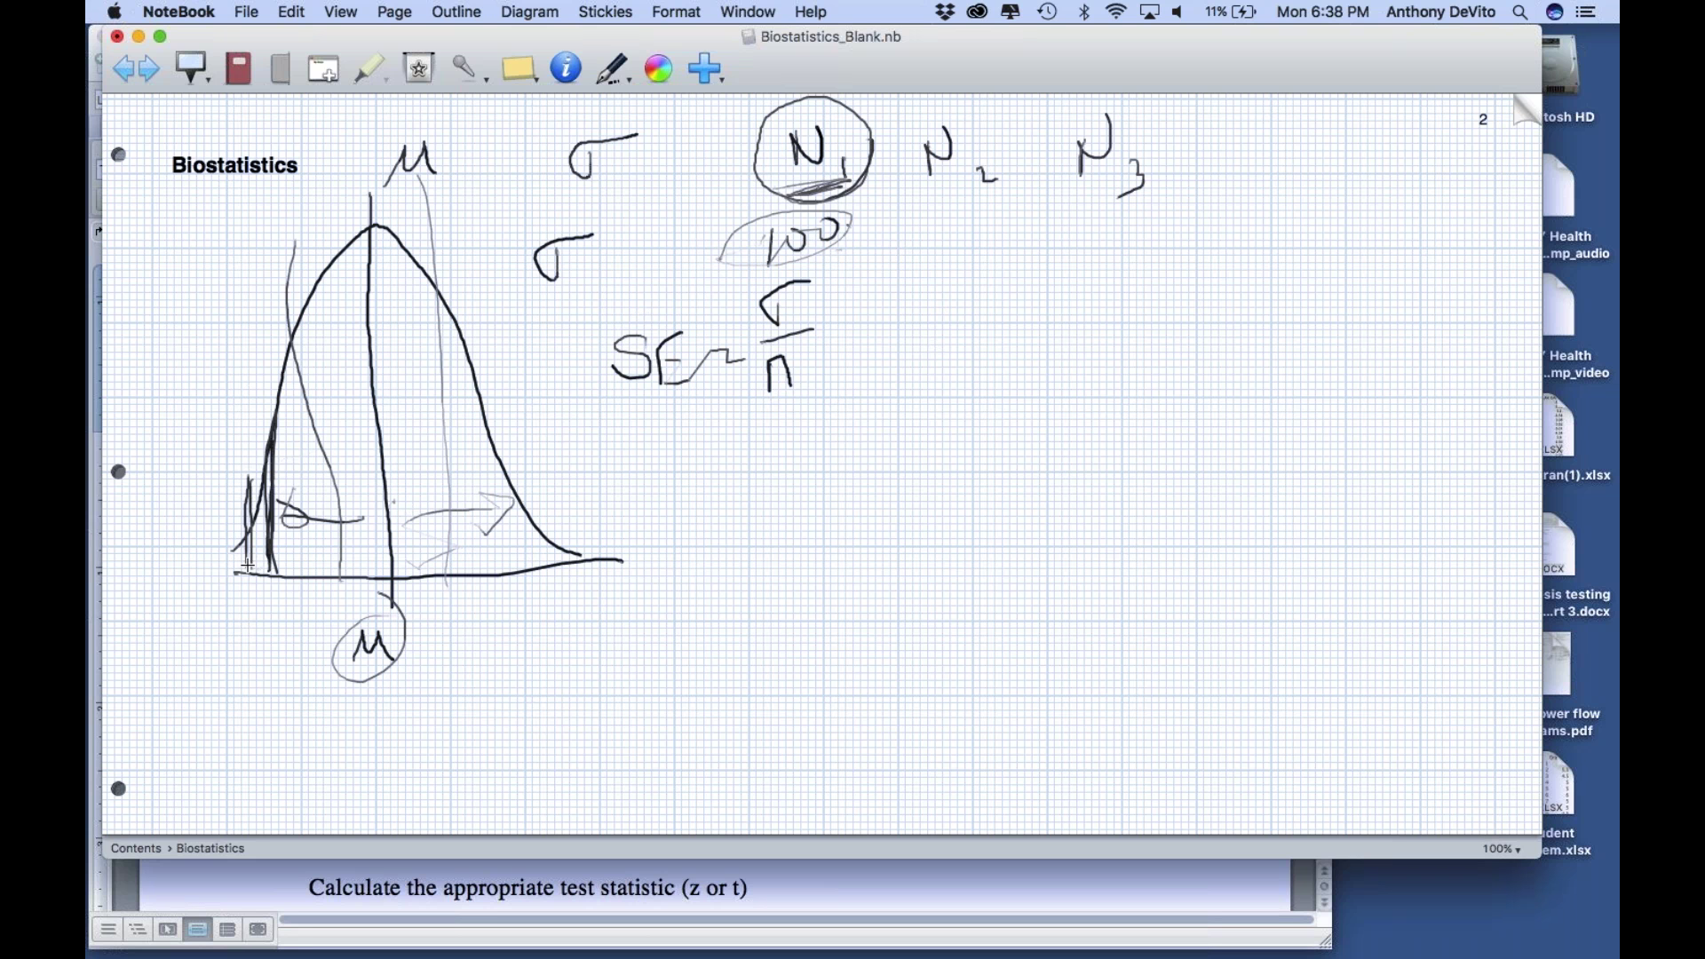
pyautogui.moveTo(410, 644)
pyautogui.mouseDown()
pyautogui.moveTo(325, 651)
pyautogui.moveTo(390, 607)
pyautogui.moveTo(365, 606)
pyautogui.mouseUp()
pyautogui.moveTo(245, 540)
pyautogui.mouseDown()
pyautogui.moveTo(177, 561)
pyautogui.moveTo(253, 569)
pyautogui.mouseUp()
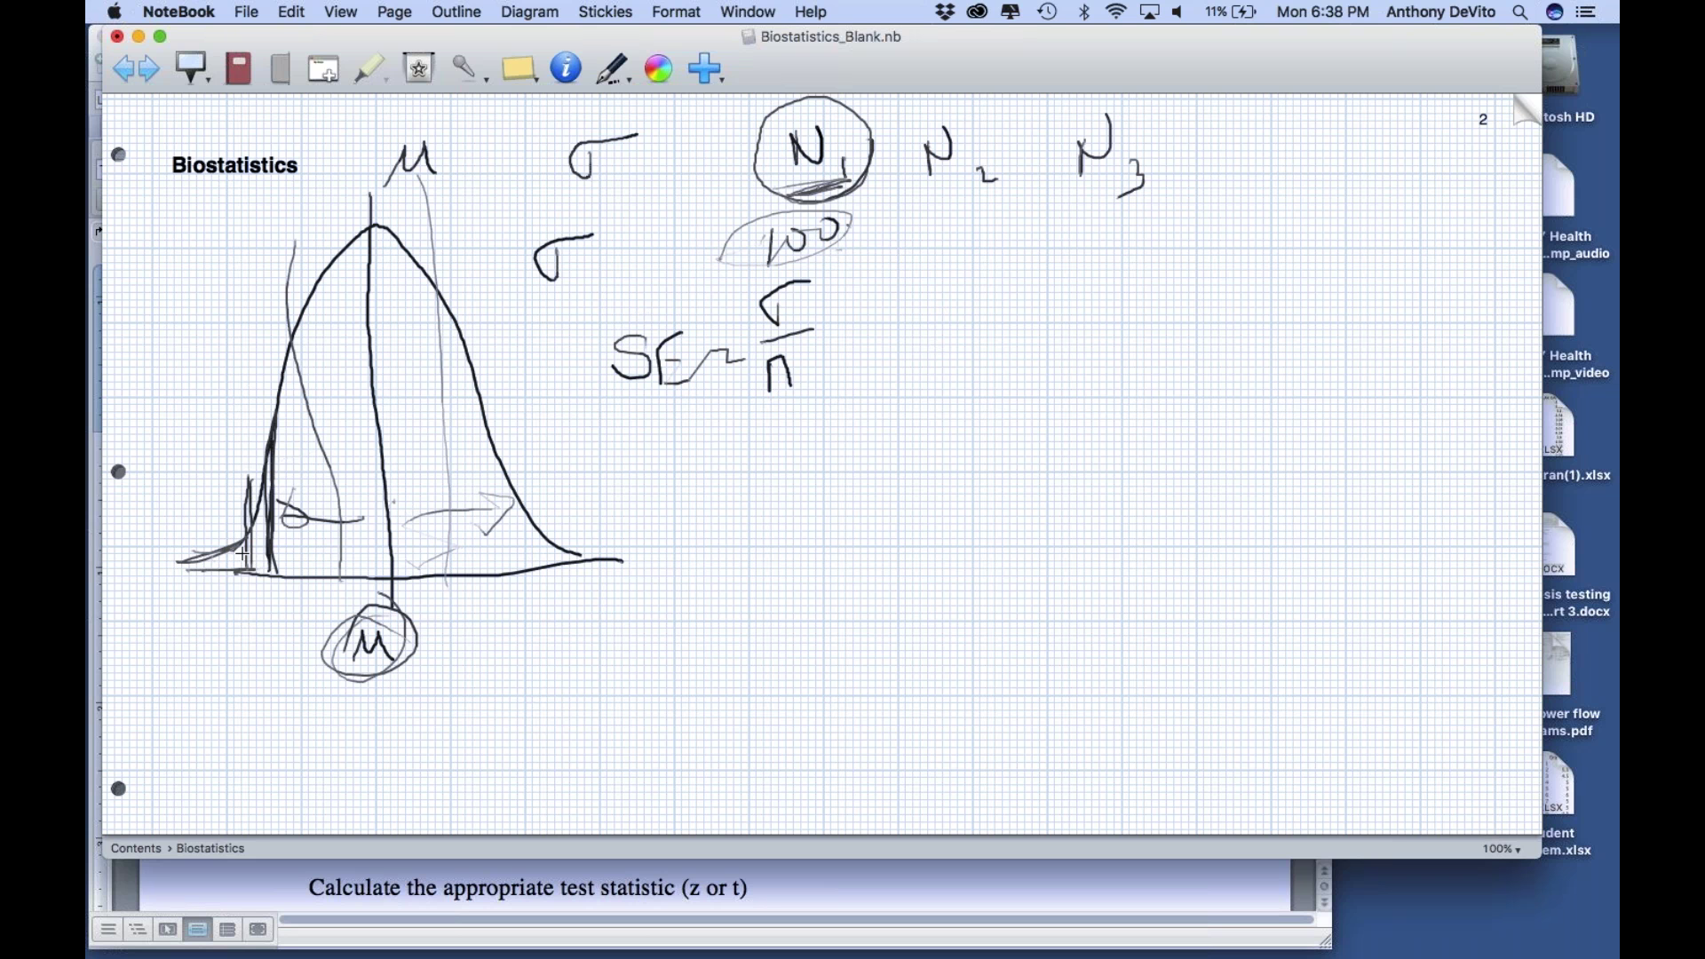
pyautogui.moveTo(533, 513)
pyautogui.mouseDown()
pyautogui.moveTo(568, 551)
pyautogui.moveTo(555, 568)
pyautogui.moveTo(641, 552)
pyautogui.mouseUp()
pyautogui.moveTo(777, 283)
pyautogui.mouseDown()
pyautogui.moveTo(637, 315)
pyautogui.moveTo(746, 416)
pyautogui.moveTo(716, 275)
pyautogui.mouseUp()
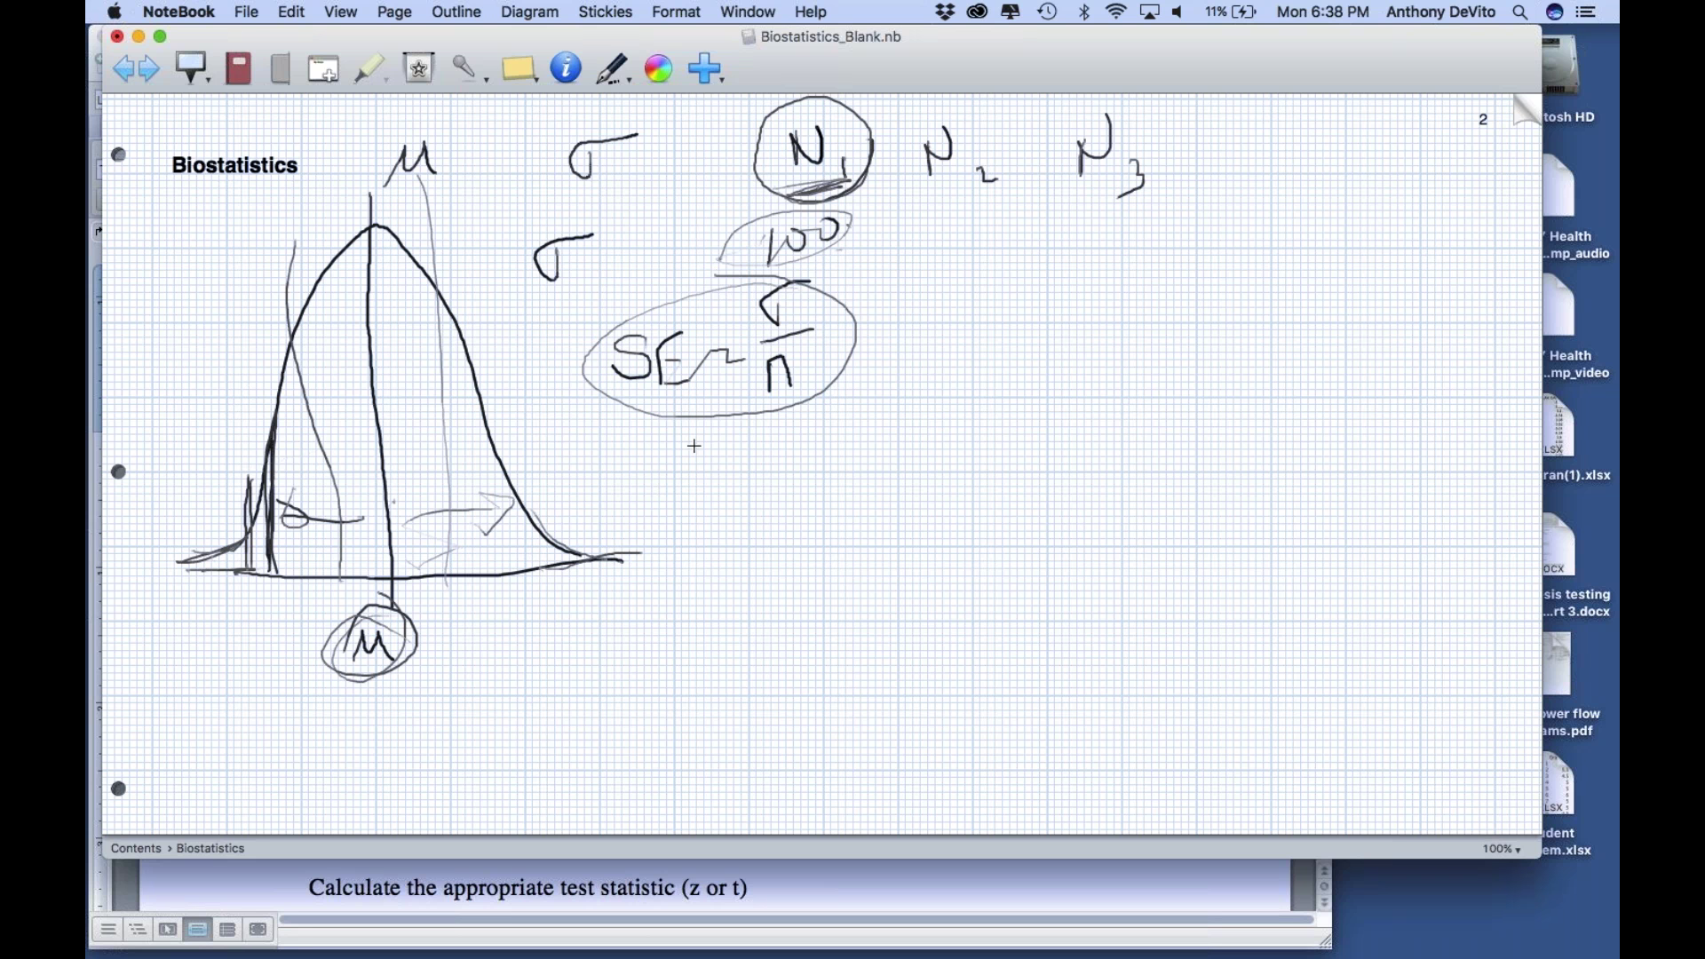
# Step: Draw heavy cut-off lines in both tails of the curve and circle the 100 and the μ and σ pair
pyautogui.moveTo(186, 560)
pyautogui.mouseDown()
pyautogui.moveTo(257, 501)
pyautogui.moveTo(297, 417)
pyautogui.mouseUp()
pyautogui.moveTo(245, 569)
pyautogui.mouseDown()
pyautogui.moveTo(233, 577)
pyautogui.moveTo(247, 444)
pyautogui.moveTo(253, 568)
pyautogui.mouseUp()
pyautogui.moveTo(544, 453); pyautogui.dragTo(534, 586)
pyautogui.moveTo(776, 278)
pyautogui.mouseDown()
pyautogui.moveTo(839, 209)
pyautogui.moveTo(732, 249)
pyautogui.mouseUp()
pyautogui.moveTo(546, 129)
pyautogui.mouseDown()
pyautogui.moveTo(369, 117)
pyautogui.moveTo(346, 165)
pyautogui.moveTo(664, 188)
pyautogui.moveTo(569, 133)
pyautogui.moveTo(453, 122)
pyautogui.mouseUp()
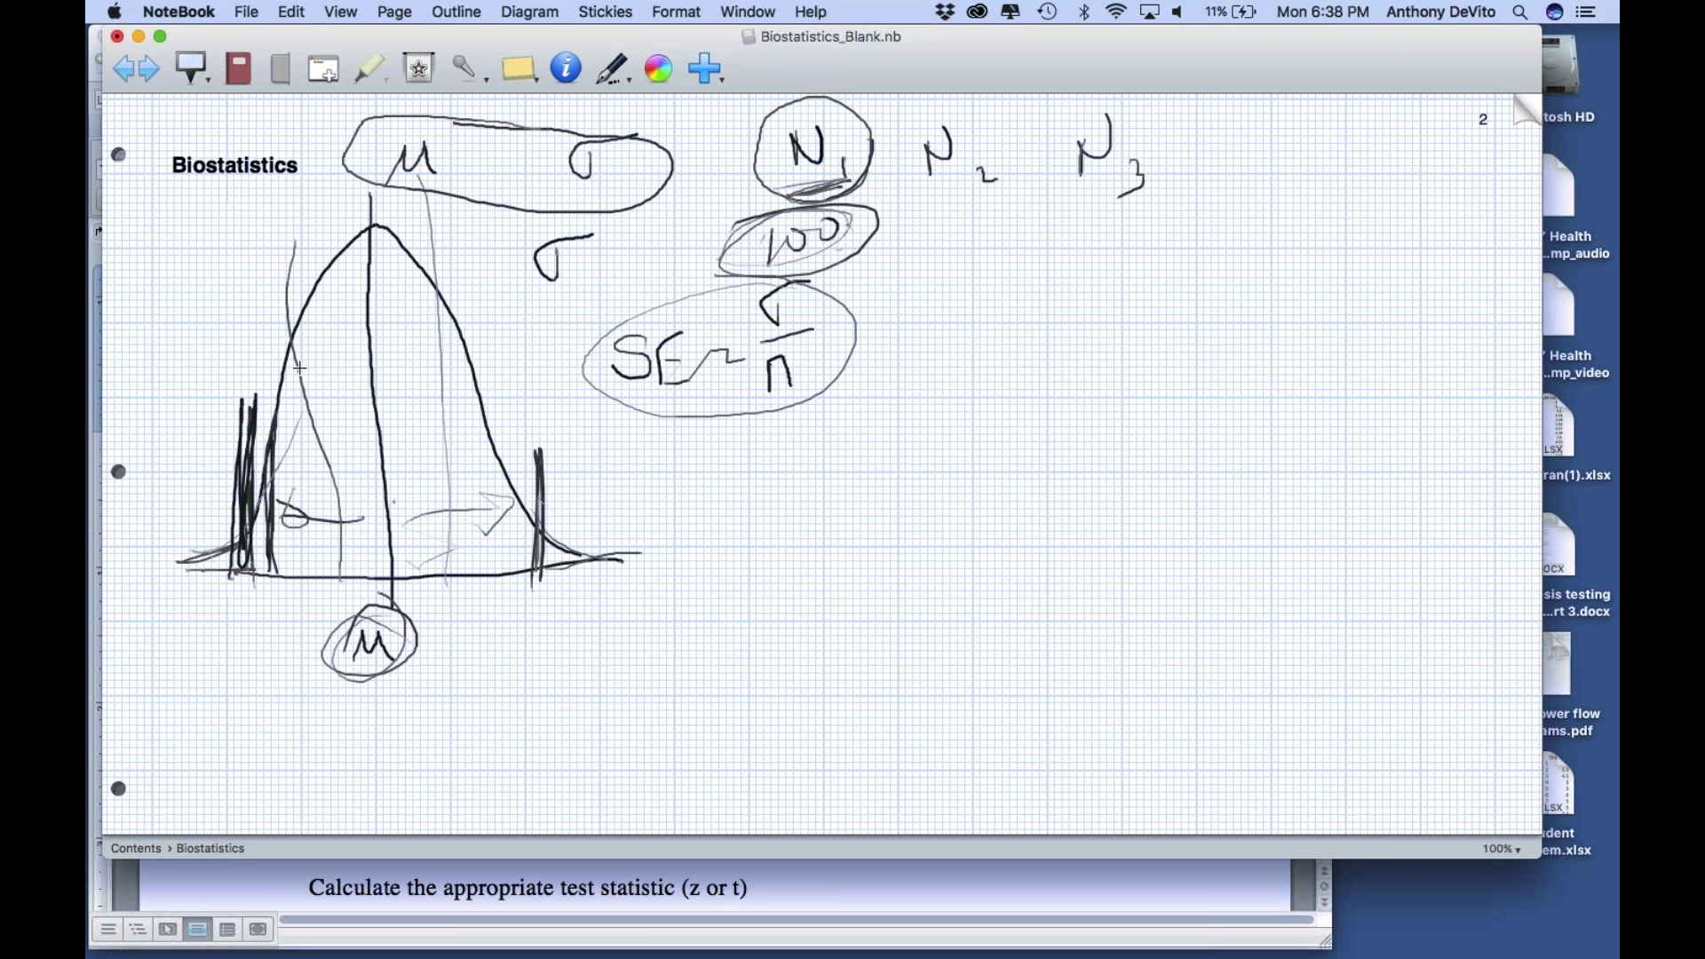
# Step: Label the cut-offs -2 and 2 with 1.96 under each, and write 95% in the middle of the curve
pyautogui.moveTo(215, 625)
pyautogui.mouseDown()
pyautogui.moveTo(240, 616)
pyautogui.moveTo(247, 641)
pyautogui.moveTo(216, 631)
pyautogui.mouseUp()
pyautogui.moveTo(516, 621); pyautogui.dragTo(567, 627)
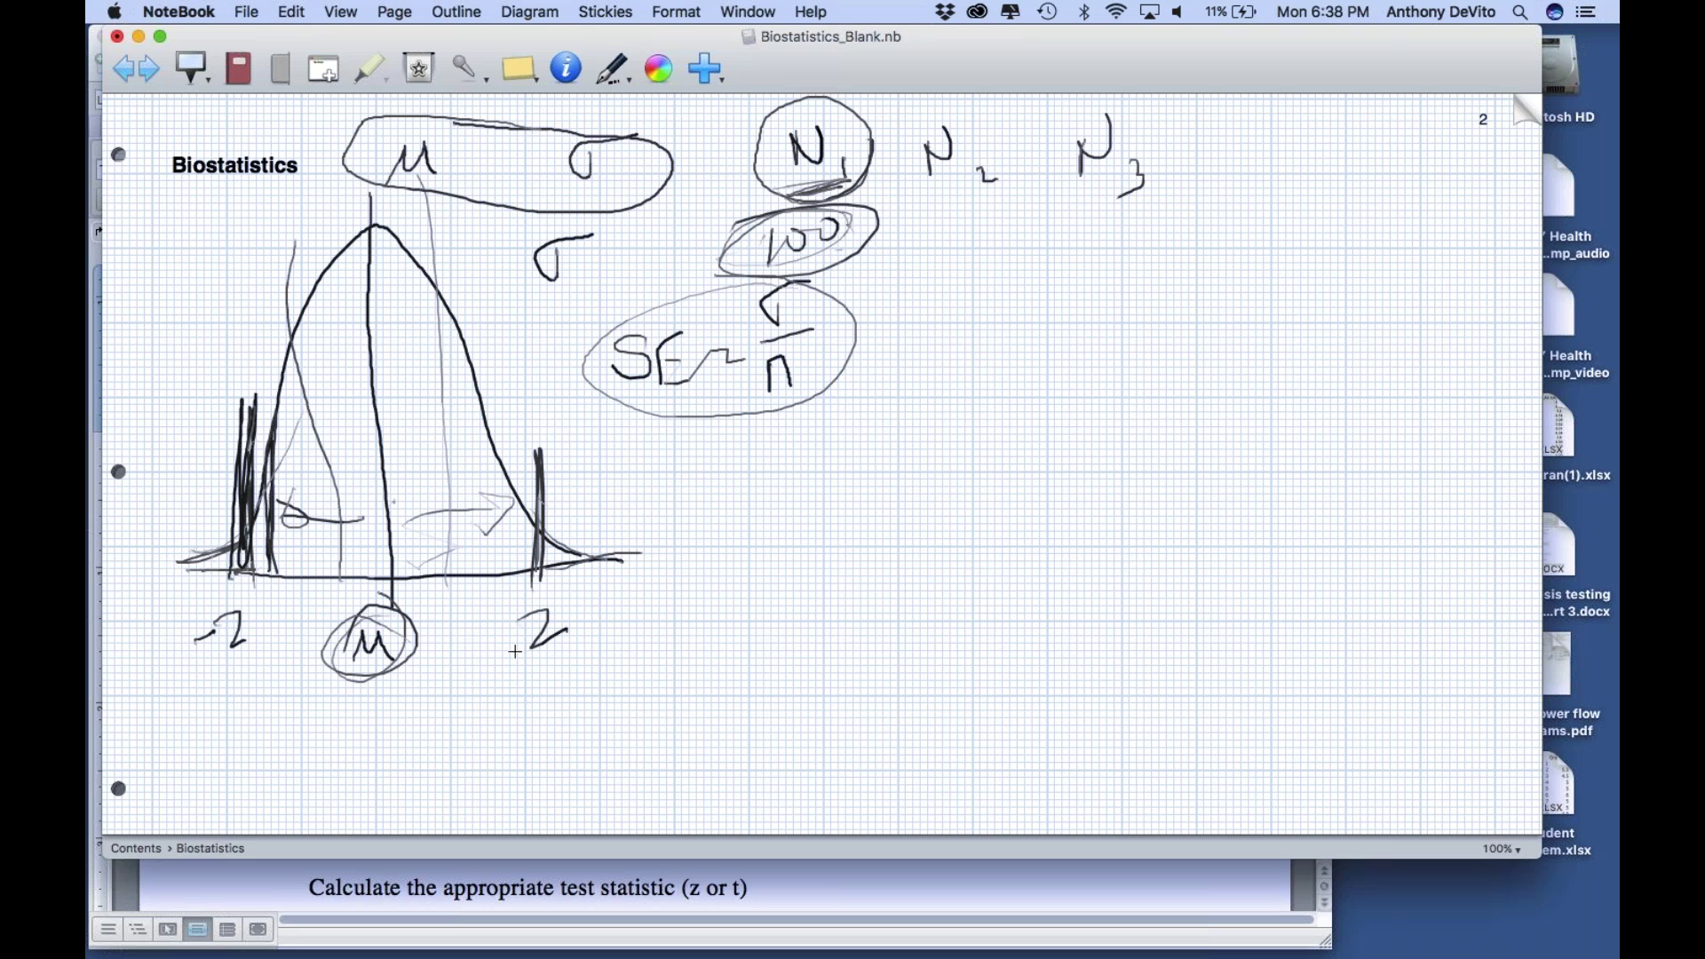
pyautogui.moveTo(199, 684); pyautogui.dragTo(202, 714)
pyautogui.moveTo(222, 704); pyautogui.dragTo(268, 691)
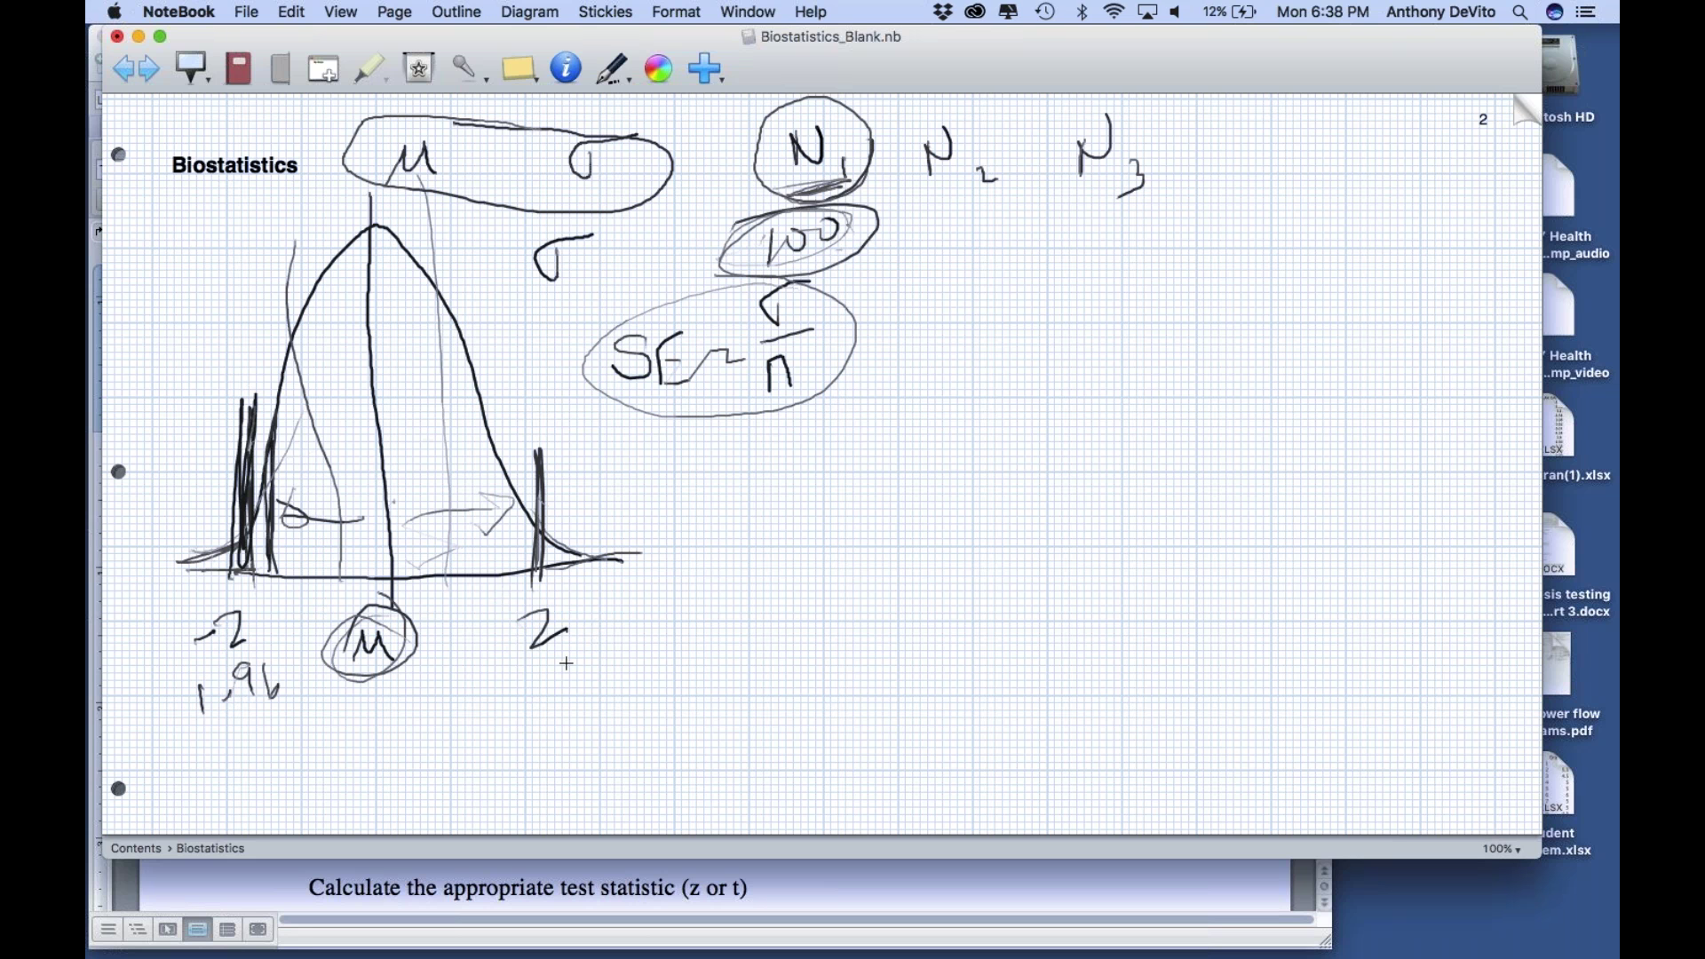
pyautogui.moveTo(540, 673); pyautogui.dragTo(542, 713)
pyautogui.moveTo(562, 694)
pyautogui.mouseDown()
pyautogui.moveTo(558, 707)
pyautogui.moveTo(588, 668)
pyautogui.moveTo(583, 706)
pyautogui.moveTo(624, 685)
pyautogui.mouseUp()
pyautogui.moveTo(321, 391)
pyautogui.mouseDown()
pyautogui.moveTo(309, 419)
pyautogui.moveTo(334, 464)
pyautogui.moveTo(360, 464)
pyautogui.mouseUp()
pyautogui.moveTo(353, 418)
pyautogui.mouseDown()
pyautogui.moveTo(372, 382)
pyautogui.moveTo(417, 453)
pyautogui.mouseUp()
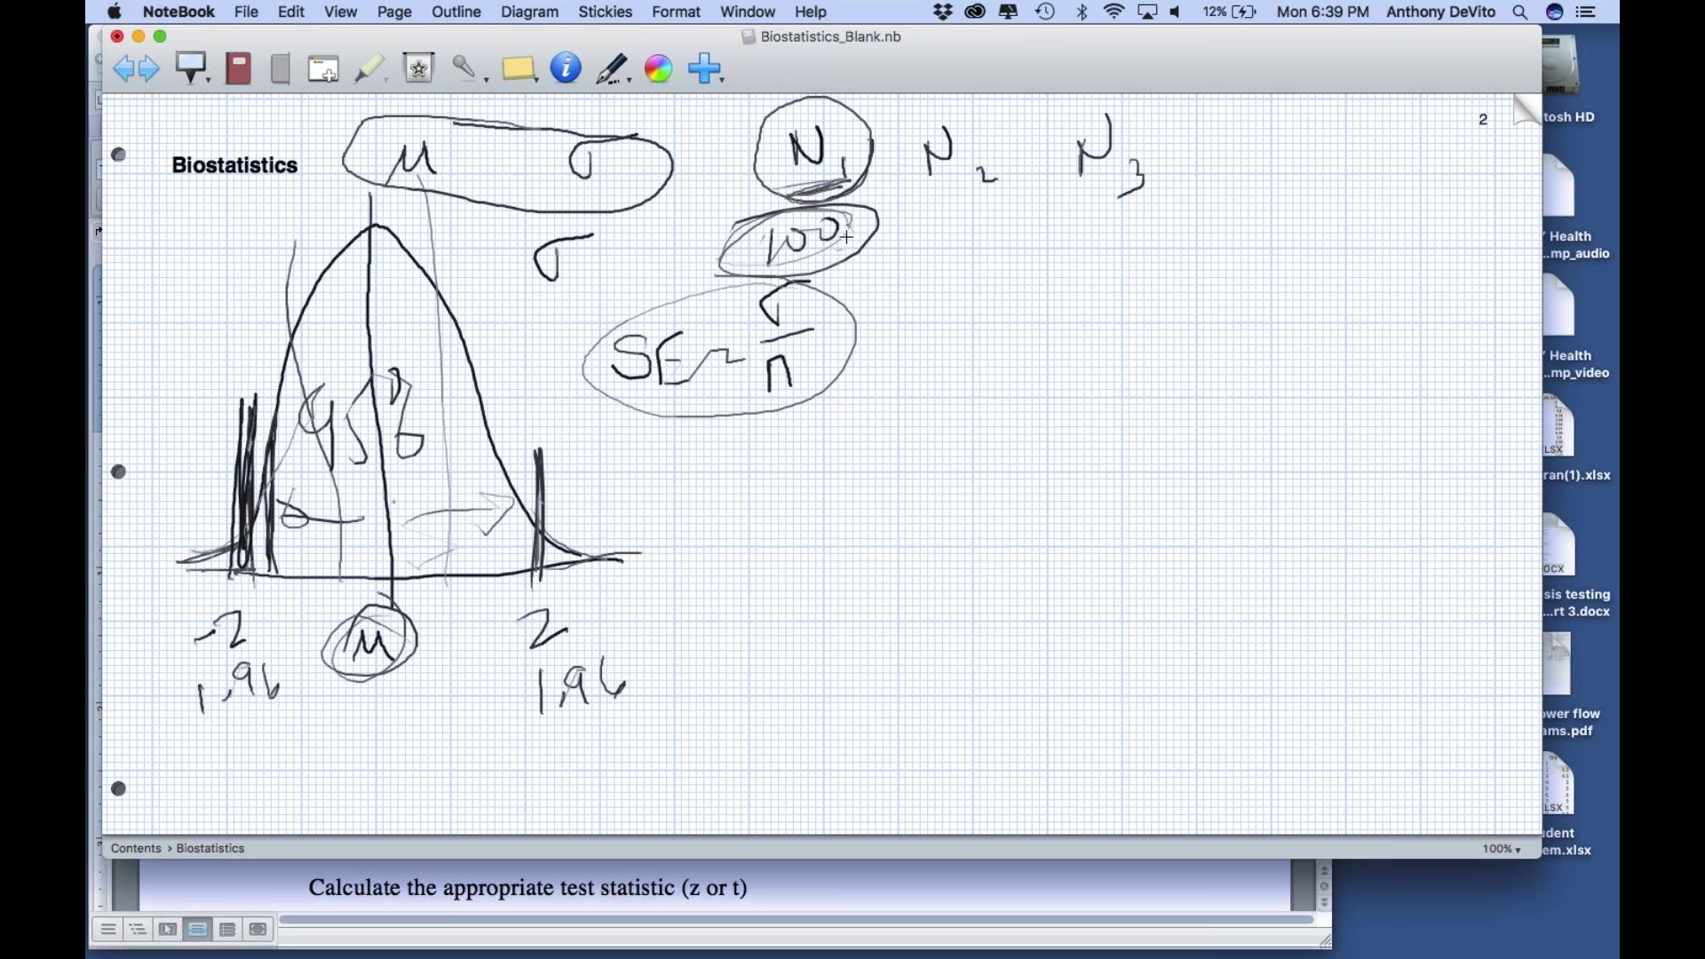
# Step: Emphasise the 100, SE and n with circles and underlines, and darken the cut-off lines in both tails
pyautogui.moveTo(866, 208); pyautogui.dragTo(785, 216)
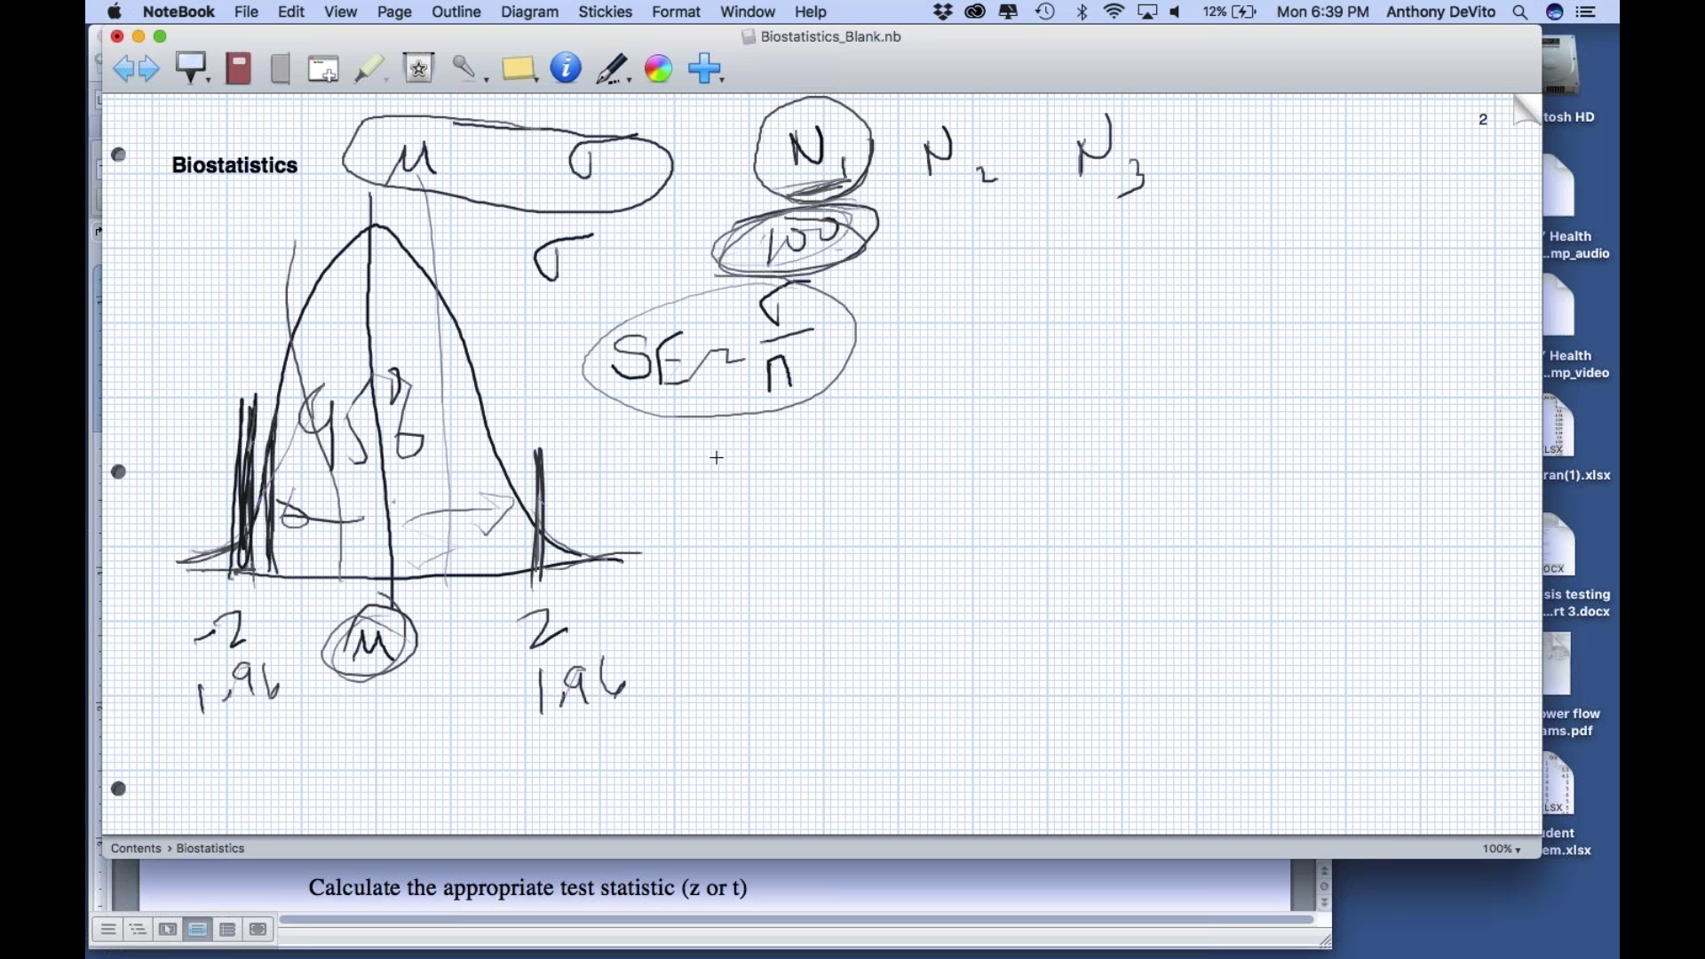
pyautogui.moveTo(619, 396); pyautogui.dragTo(698, 399)
pyautogui.moveTo(800, 364); pyautogui.dragTo(760, 366)
pyautogui.moveTo(661, 393); pyautogui.dragTo(593, 396)
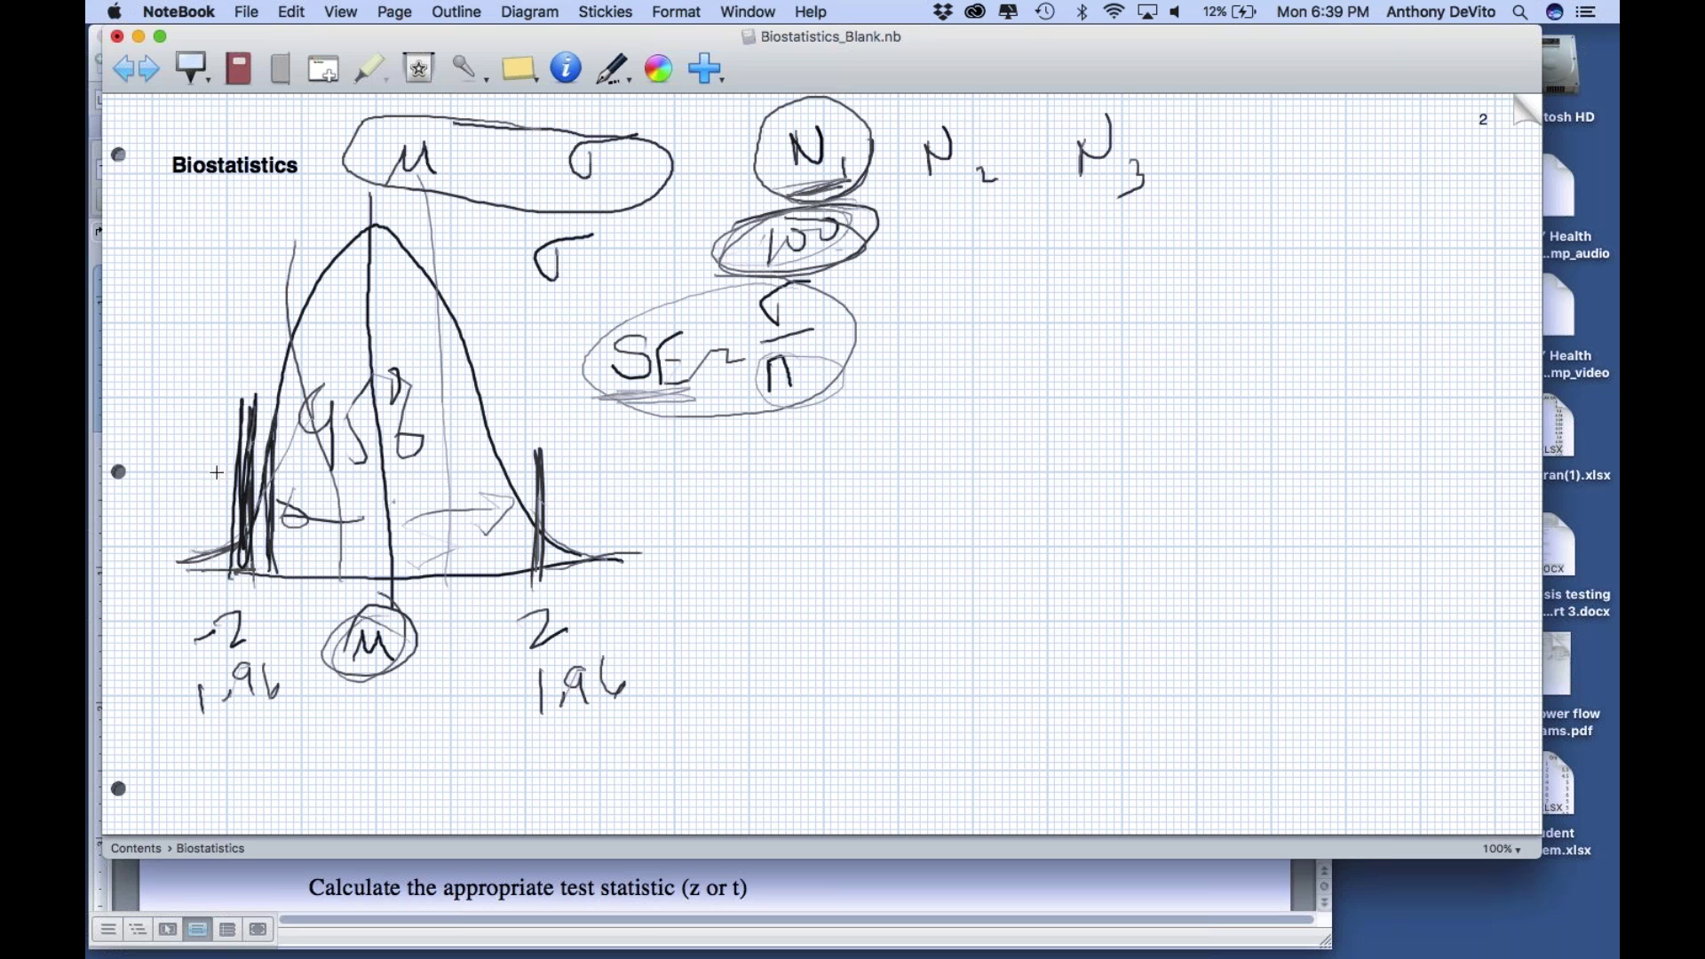
pyautogui.moveTo(241, 435); pyautogui.dragTo(265, 541)
pyautogui.moveTo(544, 472)
pyautogui.mouseDown()
pyautogui.moveTo(540, 493)
pyautogui.moveTo(541, 444)
pyautogui.moveTo(531, 574)
pyautogui.mouseUp()
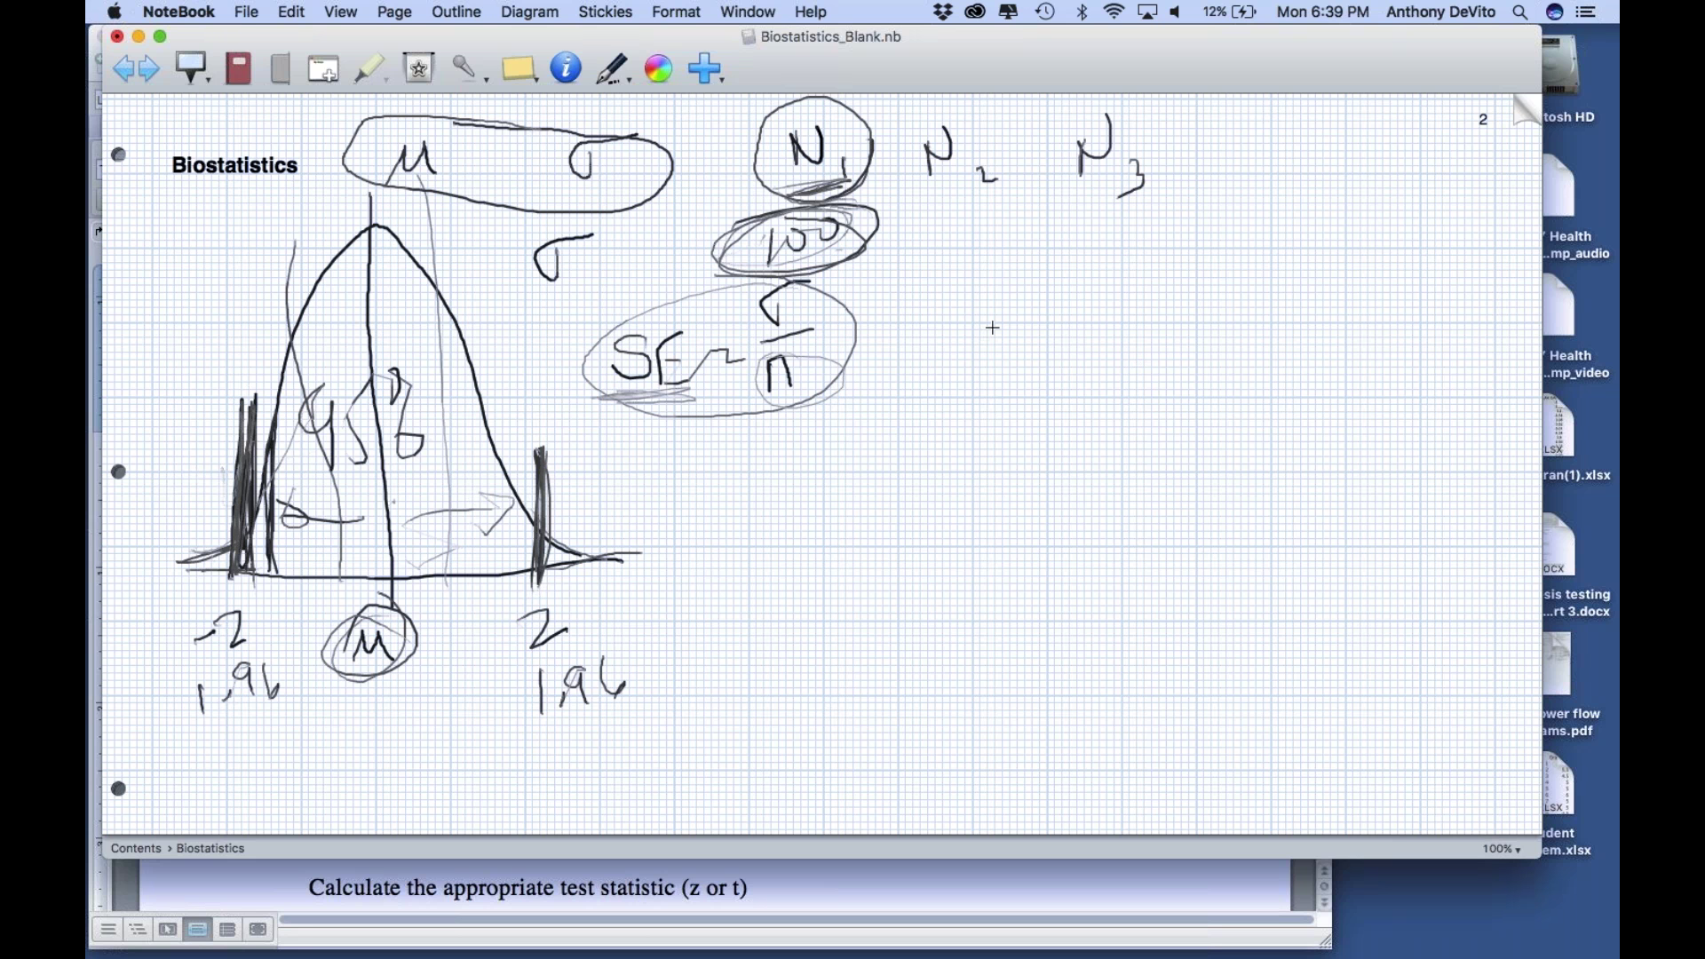
# Step: Write a large 5% below N2 and N3 and circle it twice
pyautogui.moveTo(986, 320)
pyautogui.mouseDown()
pyautogui.moveTo(997, 361)
pyautogui.moveTo(1035, 293)
pyautogui.moveTo(1060, 376)
pyautogui.moveTo(1103, 253)
pyautogui.moveTo(1186, 293)
pyautogui.moveTo(1066, 244)
pyautogui.mouseUp()
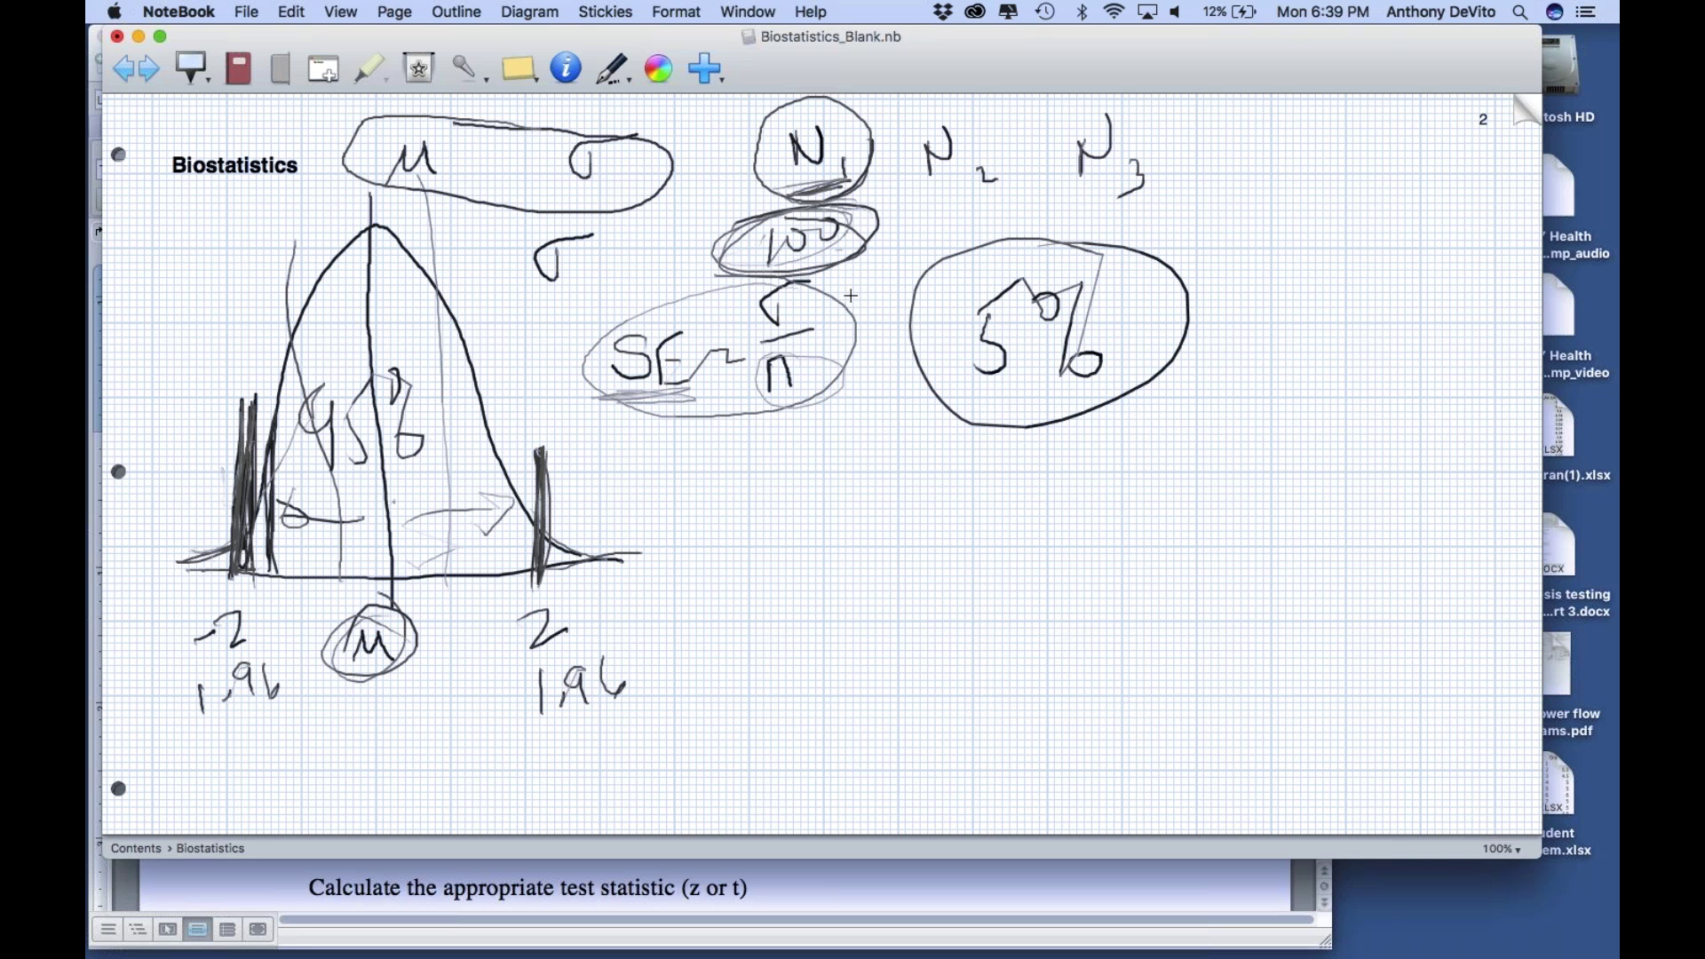
pyautogui.moveTo(1101, 277)
pyautogui.mouseDown()
pyautogui.moveTo(910, 355)
pyautogui.moveTo(871, 292)
pyautogui.mouseUp()
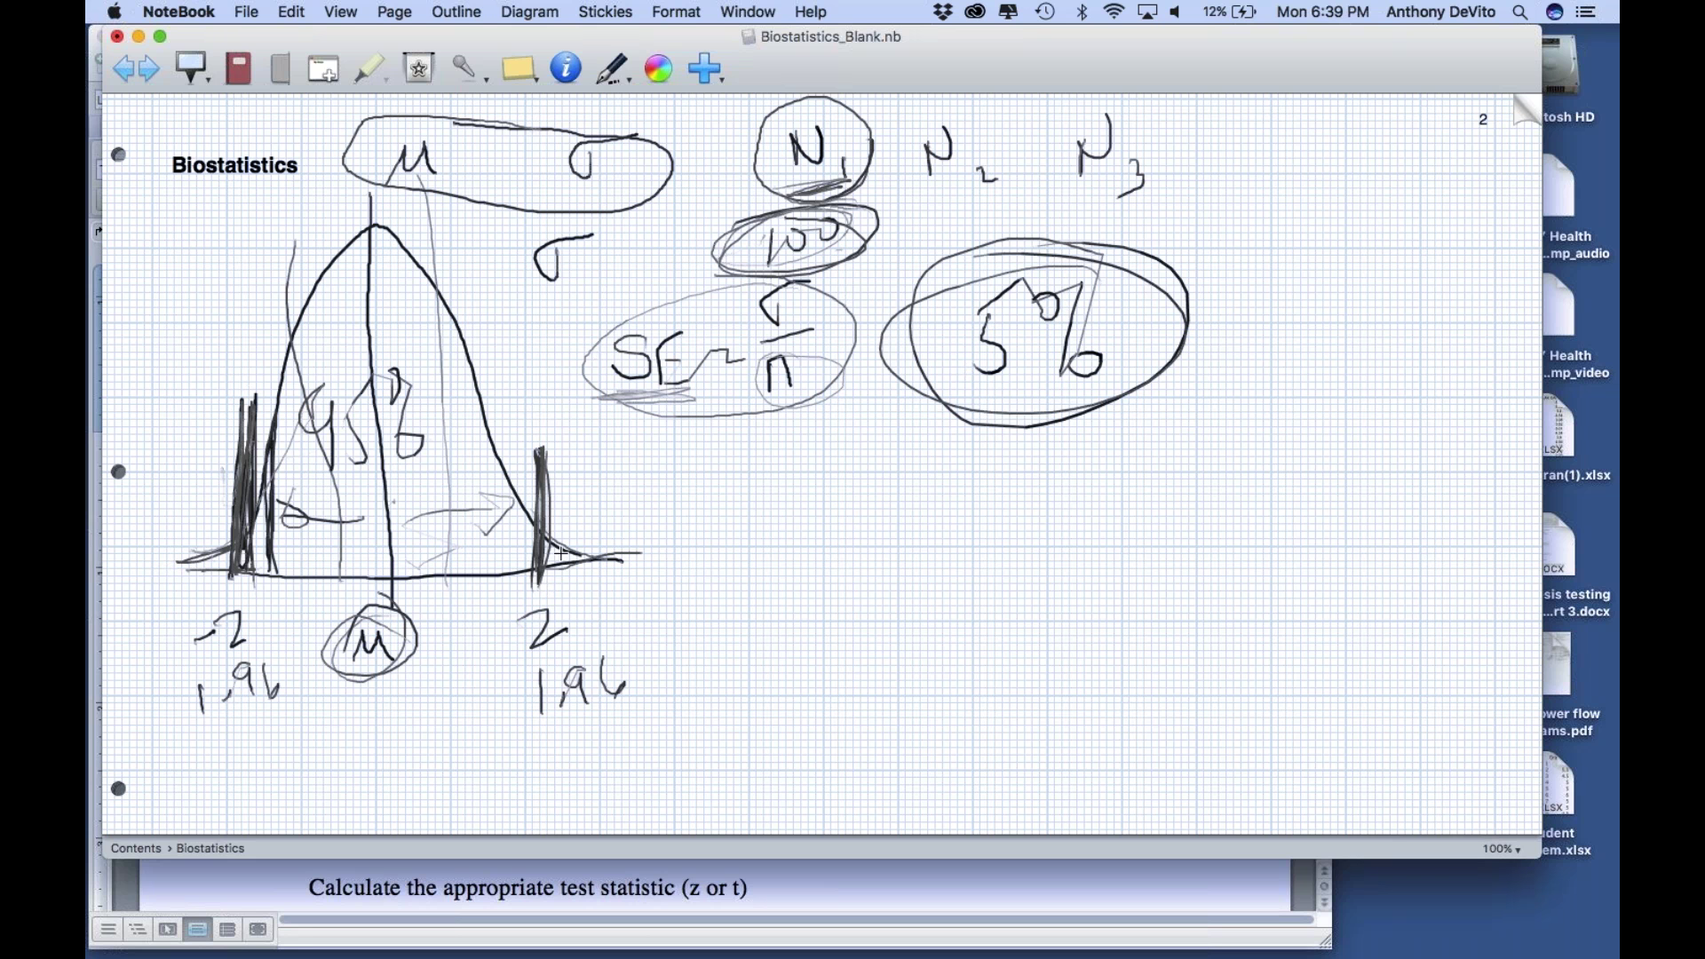
pyautogui.click(1030, 359)
# Step: Mark each tail of the curve with a pointer and 2½%, and circle the μ and σ pair again
pyautogui.moveTo(267, 532); pyautogui.dragTo(271, 418)
pyautogui.moveTo(148, 536); pyautogui.dragTo(190, 562)
pyautogui.moveTo(126, 487)
pyautogui.mouseDown()
pyautogui.moveTo(148, 515)
pyautogui.moveTo(162, 473)
pyautogui.moveTo(165, 502)
pyautogui.moveTo(183, 444)
pyautogui.mouseUp()
pyautogui.moveTo(565, 548)
pyautogui.mouseDown()
pyautogui.moveTo(593, 517)
pyautogui.moveTo(647, 504)
pyautogui.mouseUp()
pyautogui.moveTo(659, 457)
pyautogui.mouseDown()
pyautogui.moveTo(668, 510)
pyautogui.moveTo(711, 453)
pyautogui.mouseUp()
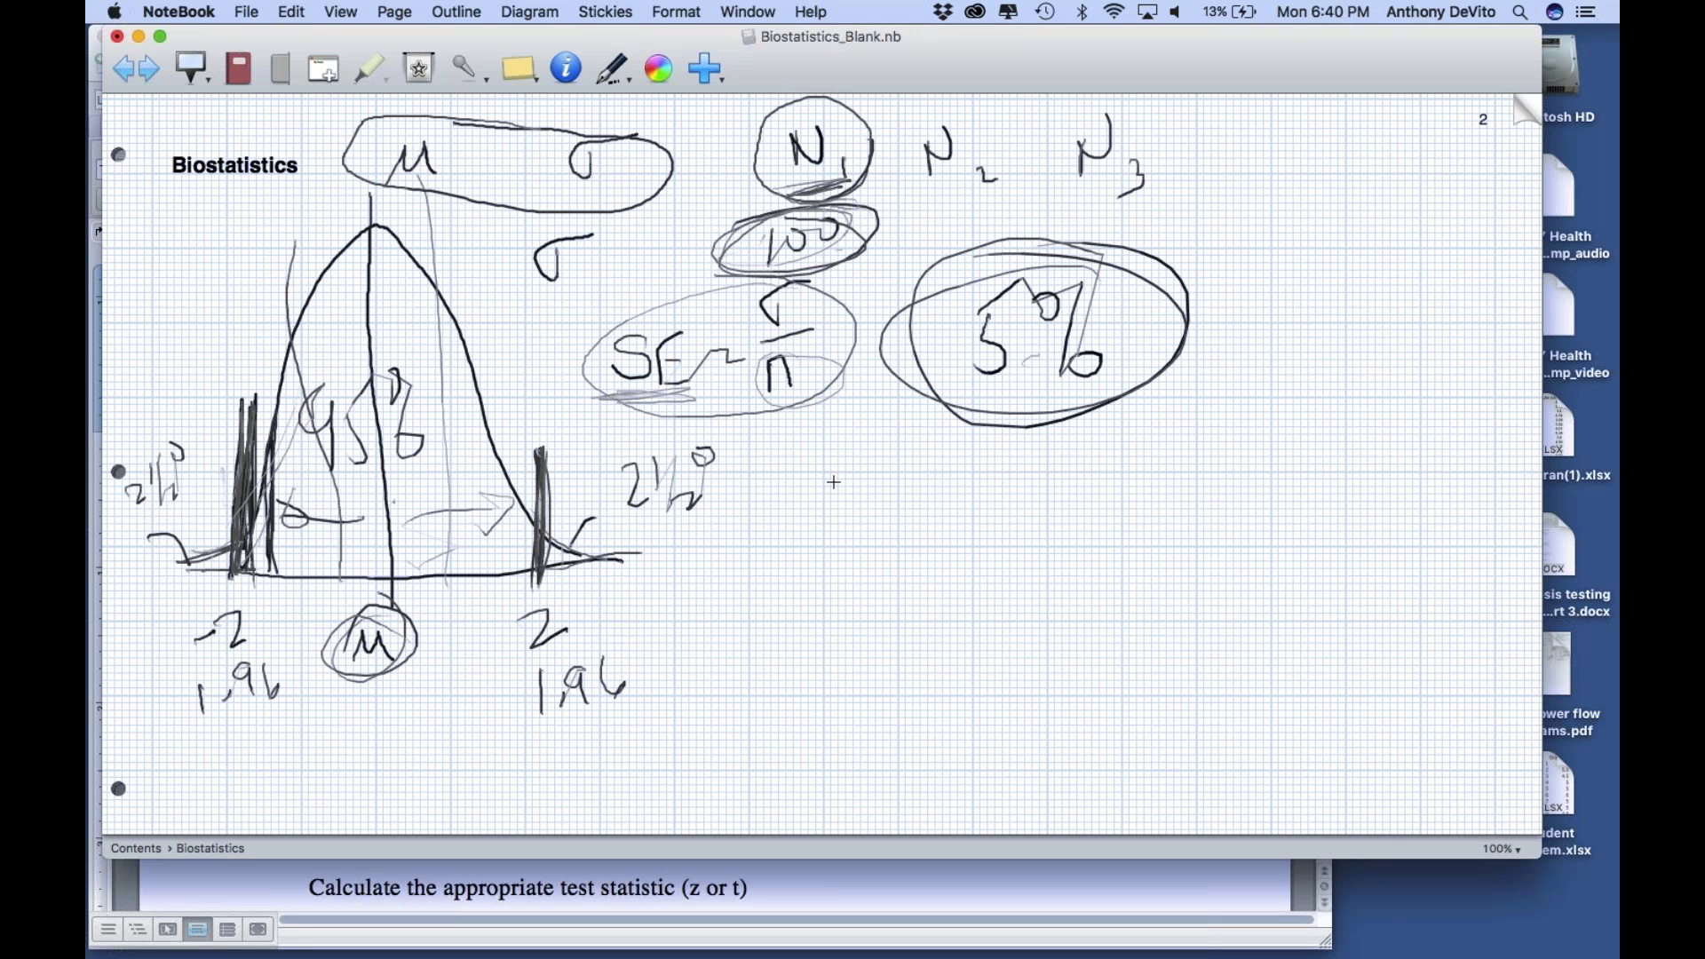
pyautogui.moveTo(695, 121); pyautogui.dragTo(636, 108)
pyautogui.moveTo(486, 101)
pyautogui.mouseDown()
pyautogui.moveTo(586, 184)
pyautogui.moveTo(382, 117)
pyautogui.moveTo(493, 111)
pyautogui.mouseUp()
# Step: Draw two corner lines framing a new area below the 5%, and write N = 100 and X̄ bar = inside it
pyautogui.moveTo(793, 497)
pyautogui.mouseDown()
pyautogui.moveTo(1270, 460)
pyautogui.moveTo(819, 752)
pyautogui.mouseUp()
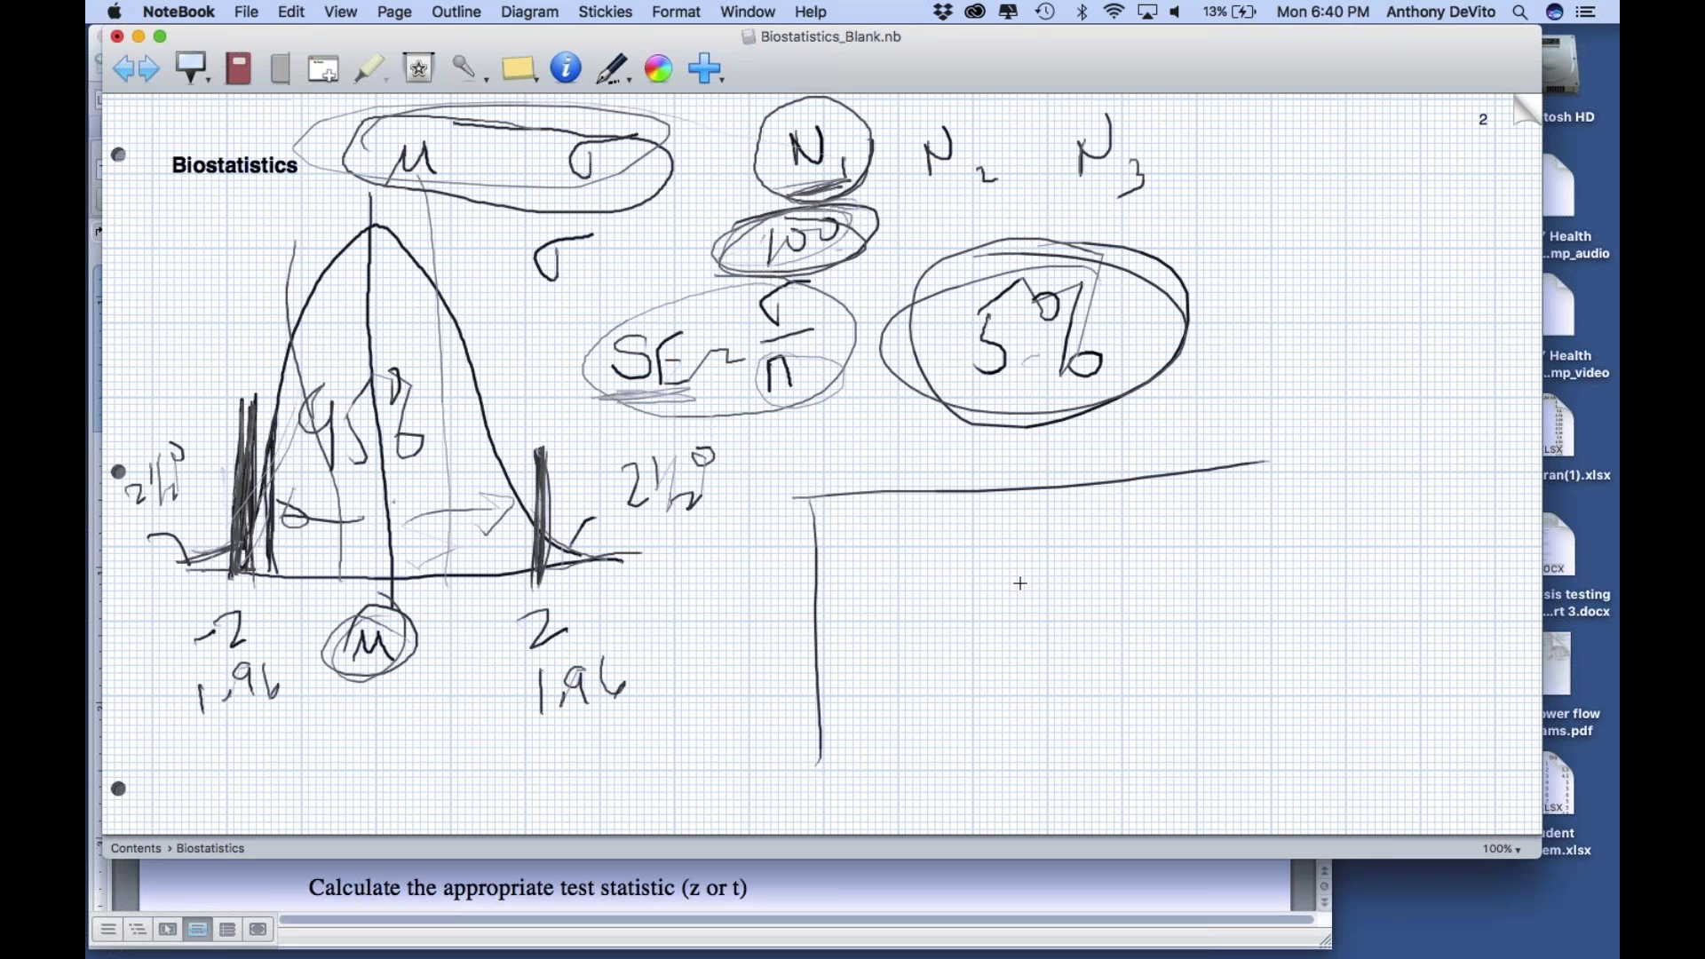
pyautogui.moveTo(968, 520)
pyautogui.mouseDown()
pyautogui.moveTo(969, 566)
pyautogui.moveTo(1003, 508)
pyautogui.mouseUp()
pyautogui.moveTo(1019, 533)
pyautogui.mouseDown()
pyautogui.moveTo(1046, 529)
pyautogui.moveTo(1061, 556)
pyautogui.mouseUp()
pyautogui.moveTo(1092, 520); pyautogui.dragTo(1126, 514)
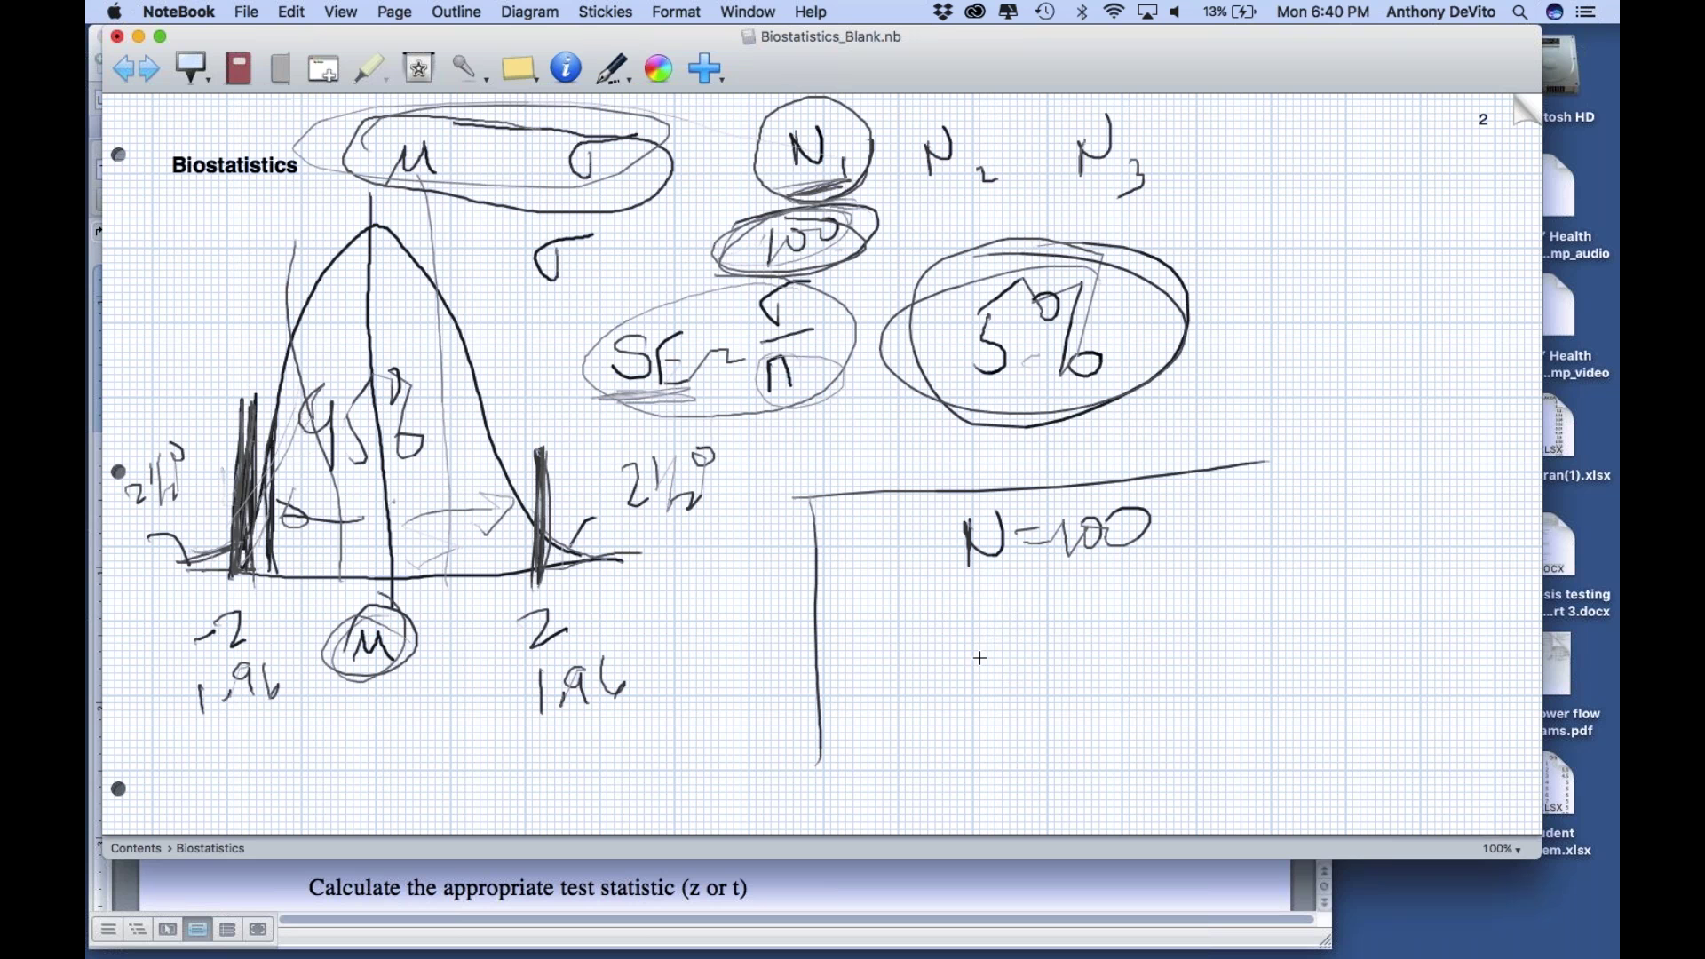
pyautogui.moveTo(974, 609)
pyautogui.mouseDown()
pyautogui.moveTo(1012, 662)
pyautogui.moveTo(974, 678)
pyautogui.moveTo(1011, 583)
pyautogui.mouseUp()
pyautogui.moveTo(1021, 653)
pyautogui.mouseDown()
pyautogui.moveTo(1039, 682)
pyautogui.moveTo(1088, 663)
pyautogui.mouseUp()
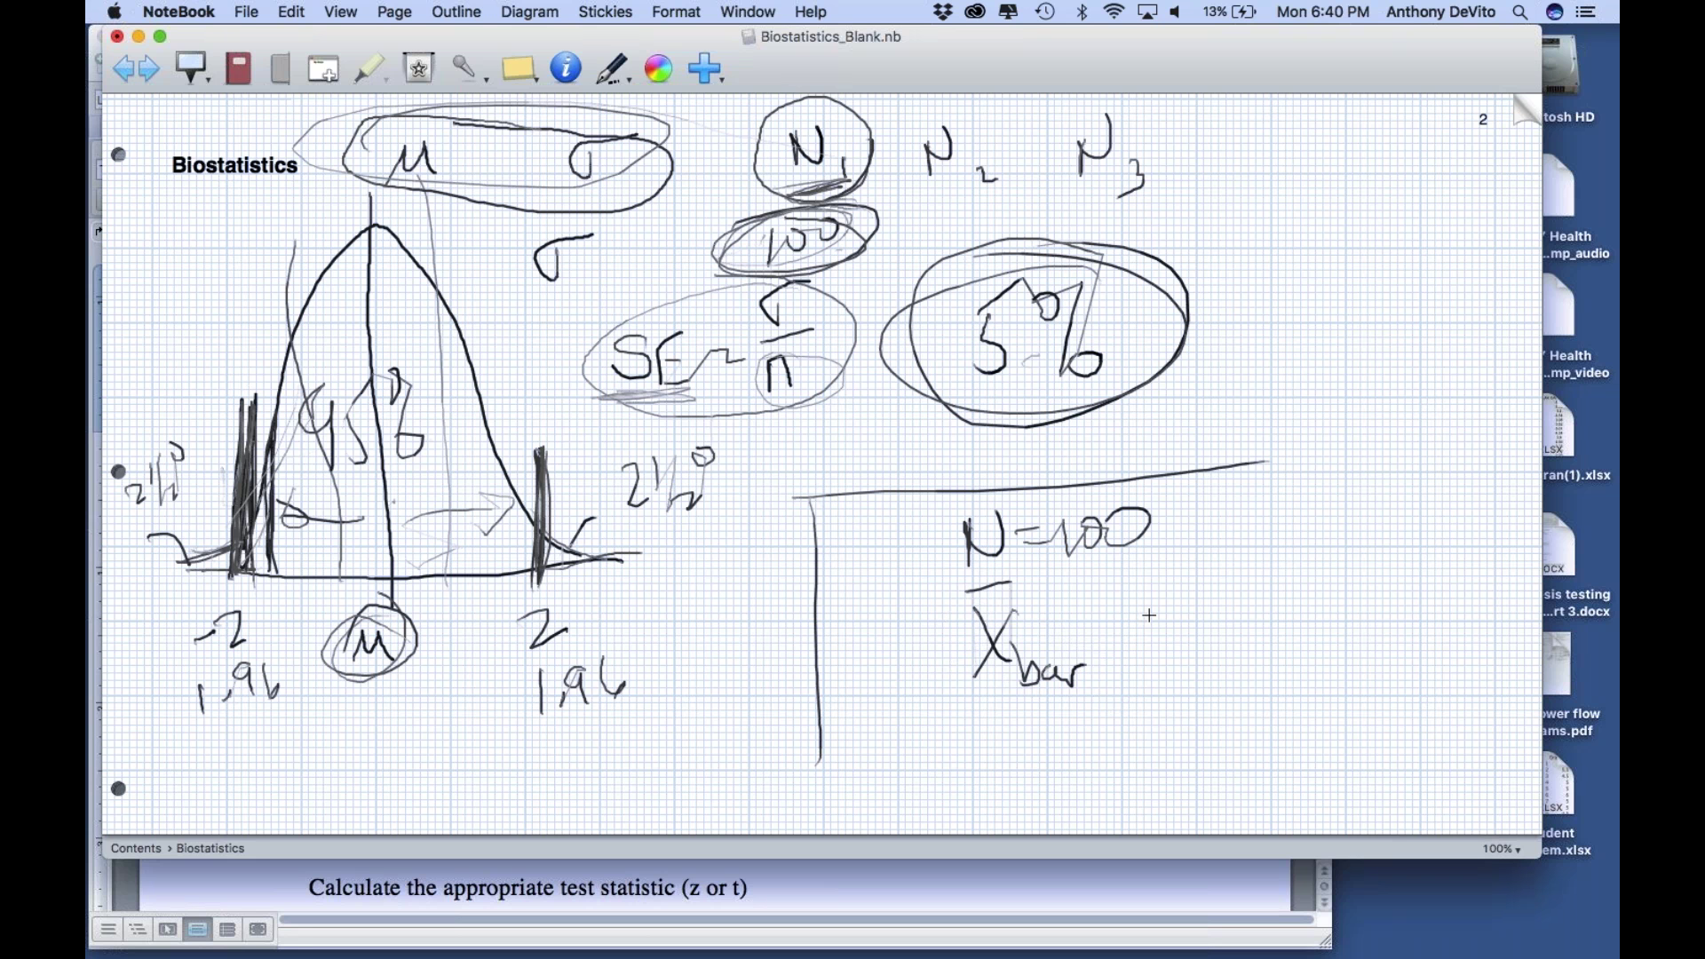
pyautogui.moveTo(1077, 624); pyautogui.dragTo(1100, 622)
pyautogui.moveTo(1095, 644); pyautogui.dragTo(1123, 633)
# Step: Write 500 below the circled μ and complete the σ beside the curve as σ = 100
pyautogui.moveTo(343, 693)
pyautogui.mouseDown()
pyautogui.moveTo(343, 732)
pyautogui.moveTo(362, 693)
pyautogui.mouseUp()
pyautogui.moveTo(379, 697); pyautogui.dragTo(382, 728)
pyautogui.moveTo(578, 259); pyautogui.dragTo(590, 258)
pyautogui.moveTo(582, 278); pyautogui.dragTo(594, 279)
pyautogui.moveTo(391, 701); pyautogui.dragTo(383, 730)
pyautogui.moveTo(415, 694)
pyautogui.mouseDown()
pyautogui.moveTo(408, 719)
pyautogui.moveTo(419, 691)
pyautogui.mouseUp()
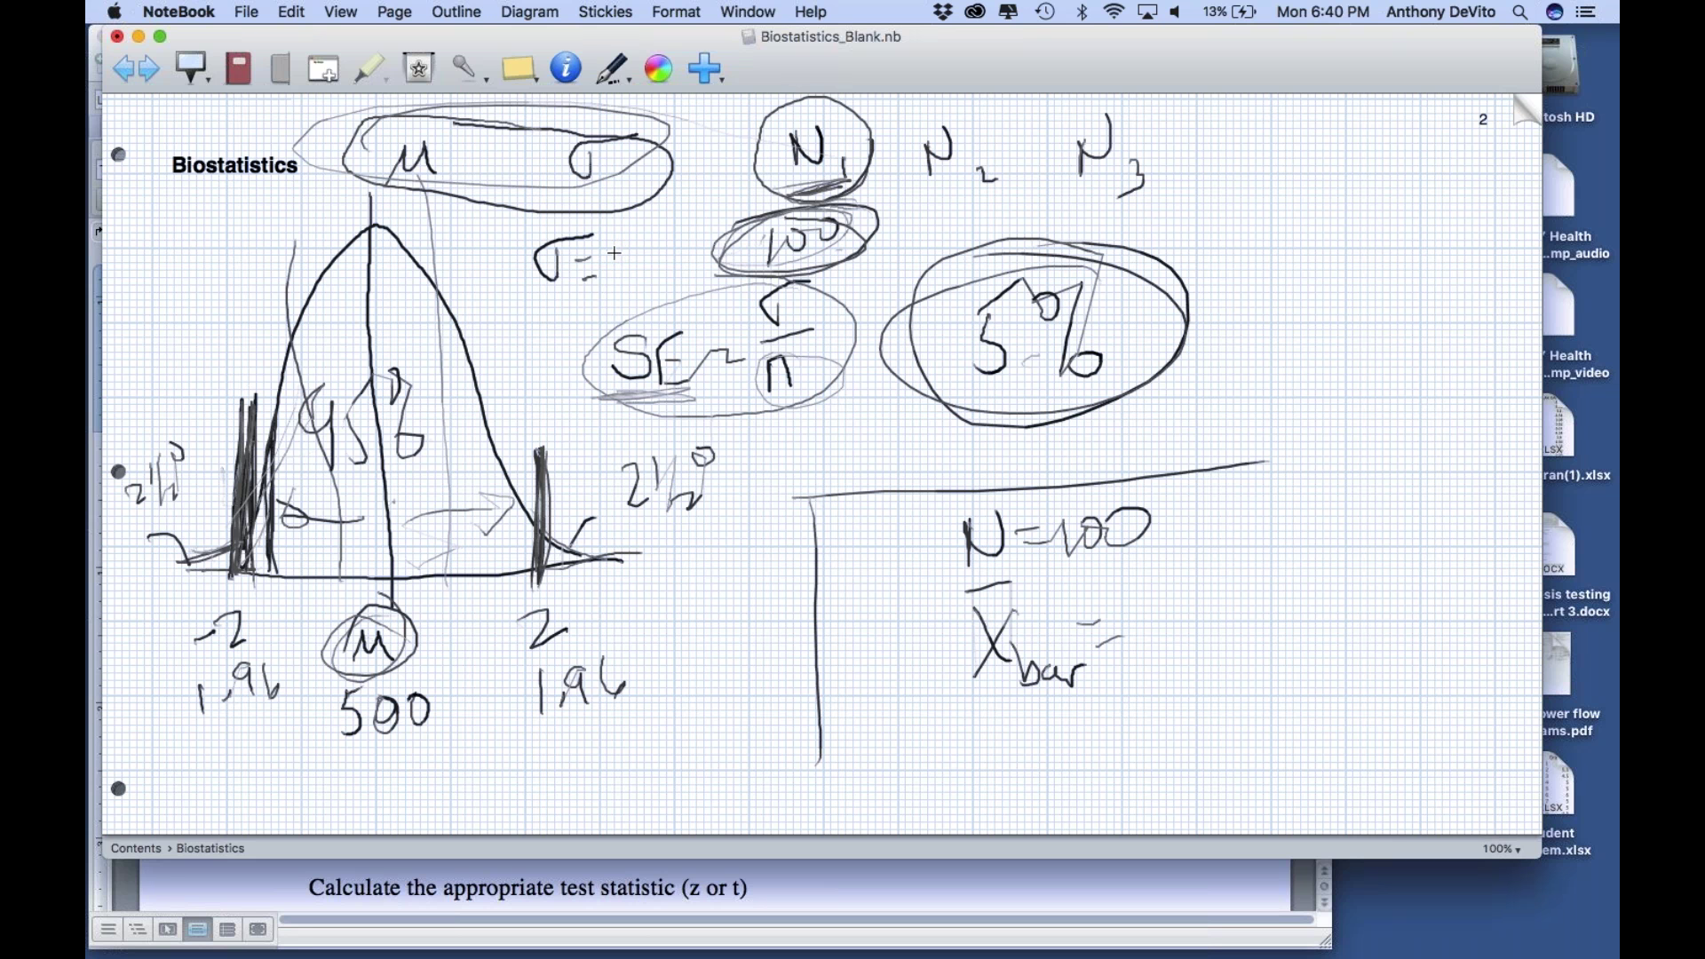
pyautogui.moveTo(614, 254)
pyautogui.mouseDown()
pyautogui.moveTo(605, 289)
pyautogui.moveTo(654, 242)
pyautogui.mouseUp()
pyautogui.moveTo(599, 249)
pyautogui.mouseDown()
pyautogui.moveTo(595, 293)
pyautogui.moveTo(626, 252)
pyautogui.moveTo(590, 293)
pyautogui.moveTo(653, 254)
pyautogui.mouseUp()
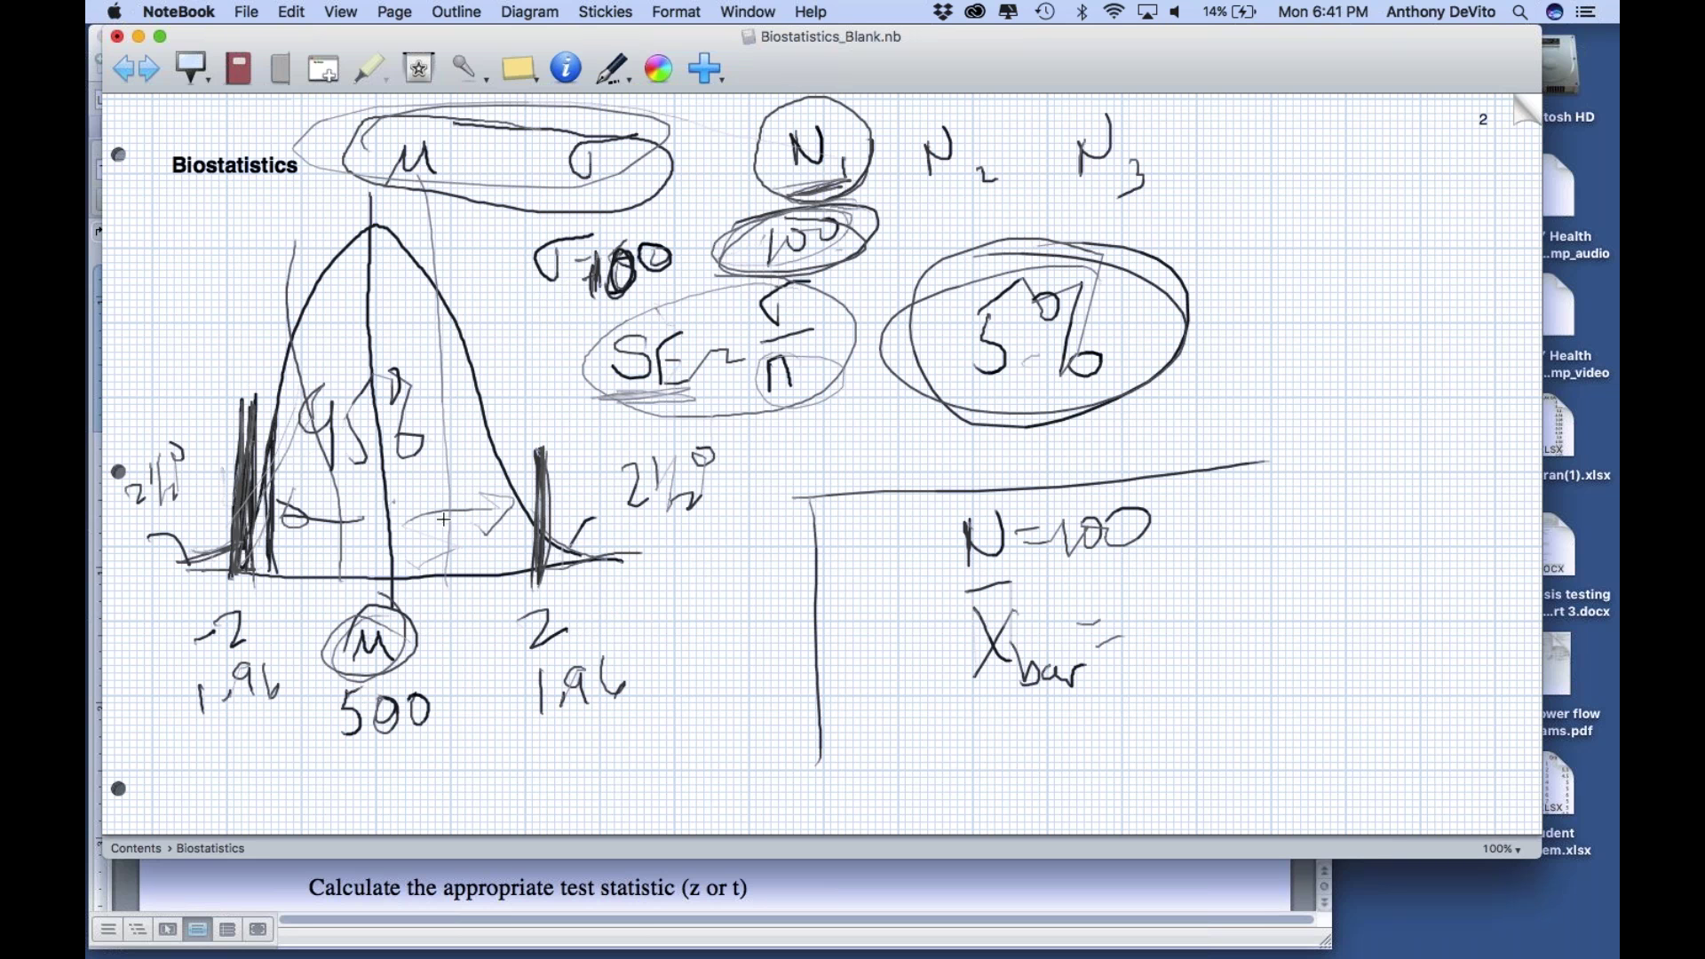
# Step: Write the standard error calculation = 100/10 = 10 below the SE formula
pyautogui.moveTo(719, 446); pyautogui.dragTo(754, 451)
pyautogui.moveTo(769, 434)
pyautogui.mouseDown()
pyautogui.moveTo(769, 453)
pyautogui.moveTo(817, 423)
pyautogui.mouseUp()
pyautogui.moveTo(751, 469)
pyautogui.mouseDown()
pyautogui.moveTo(839, 441)
pyautogui.moveTo(791, 483)
pyautogui.moveTo(881, 447)
pyautogui.mouseUp()
pyautogui.moveTo(864, 462)
pyautogui.mouseDown()
pyautogui.moveTo(898, 458)
pyautogui.moveTo(925, 414)
pyautogui.mouseUp()
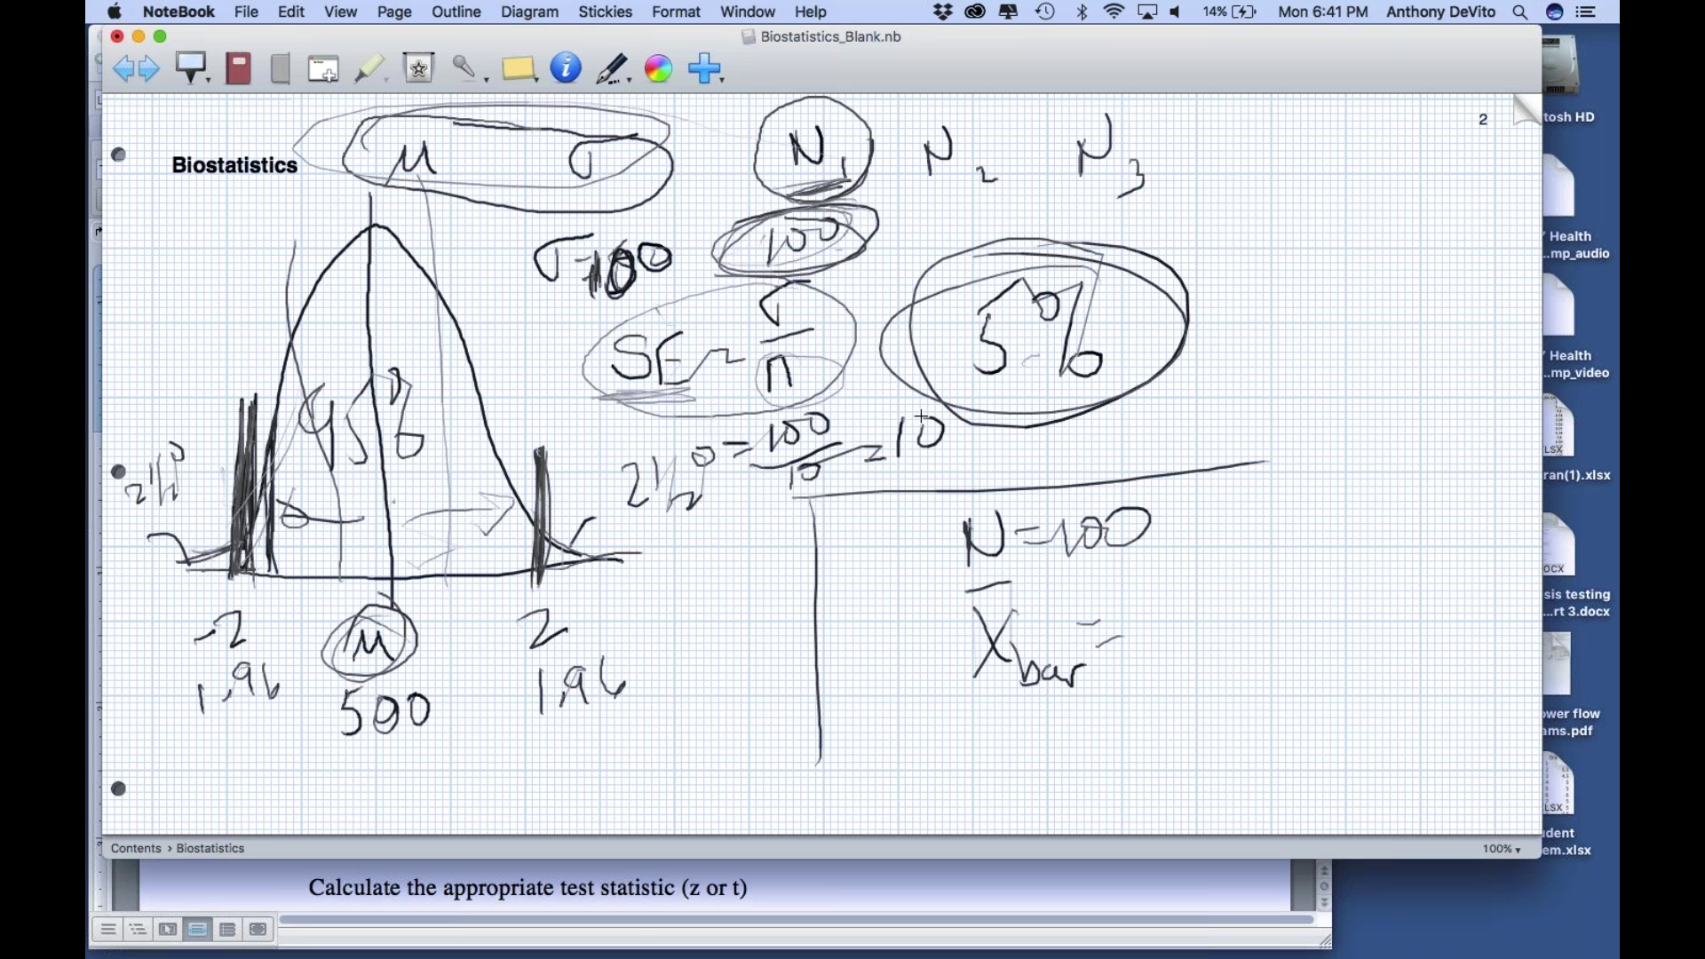
# Step: Circle the μ below the curve again and thicken the cut-off lines in both tails
pyautogui.moveTo(331, 654); pyautogui.dragTo(389, 593)
pyautogui.moveTo(267, 554)
pyautogui.mouseDown()
pyautogui.moveTo(249, 435)
pyautogui.moveTo(258, 555)
pyautogui.mouseUp()
pyautogui.moveTo(541, 488); pyautogui.dragTo(535, 515)
pyautogui.moveTo(544, 411); pyautogui.dragTo(540, 564)
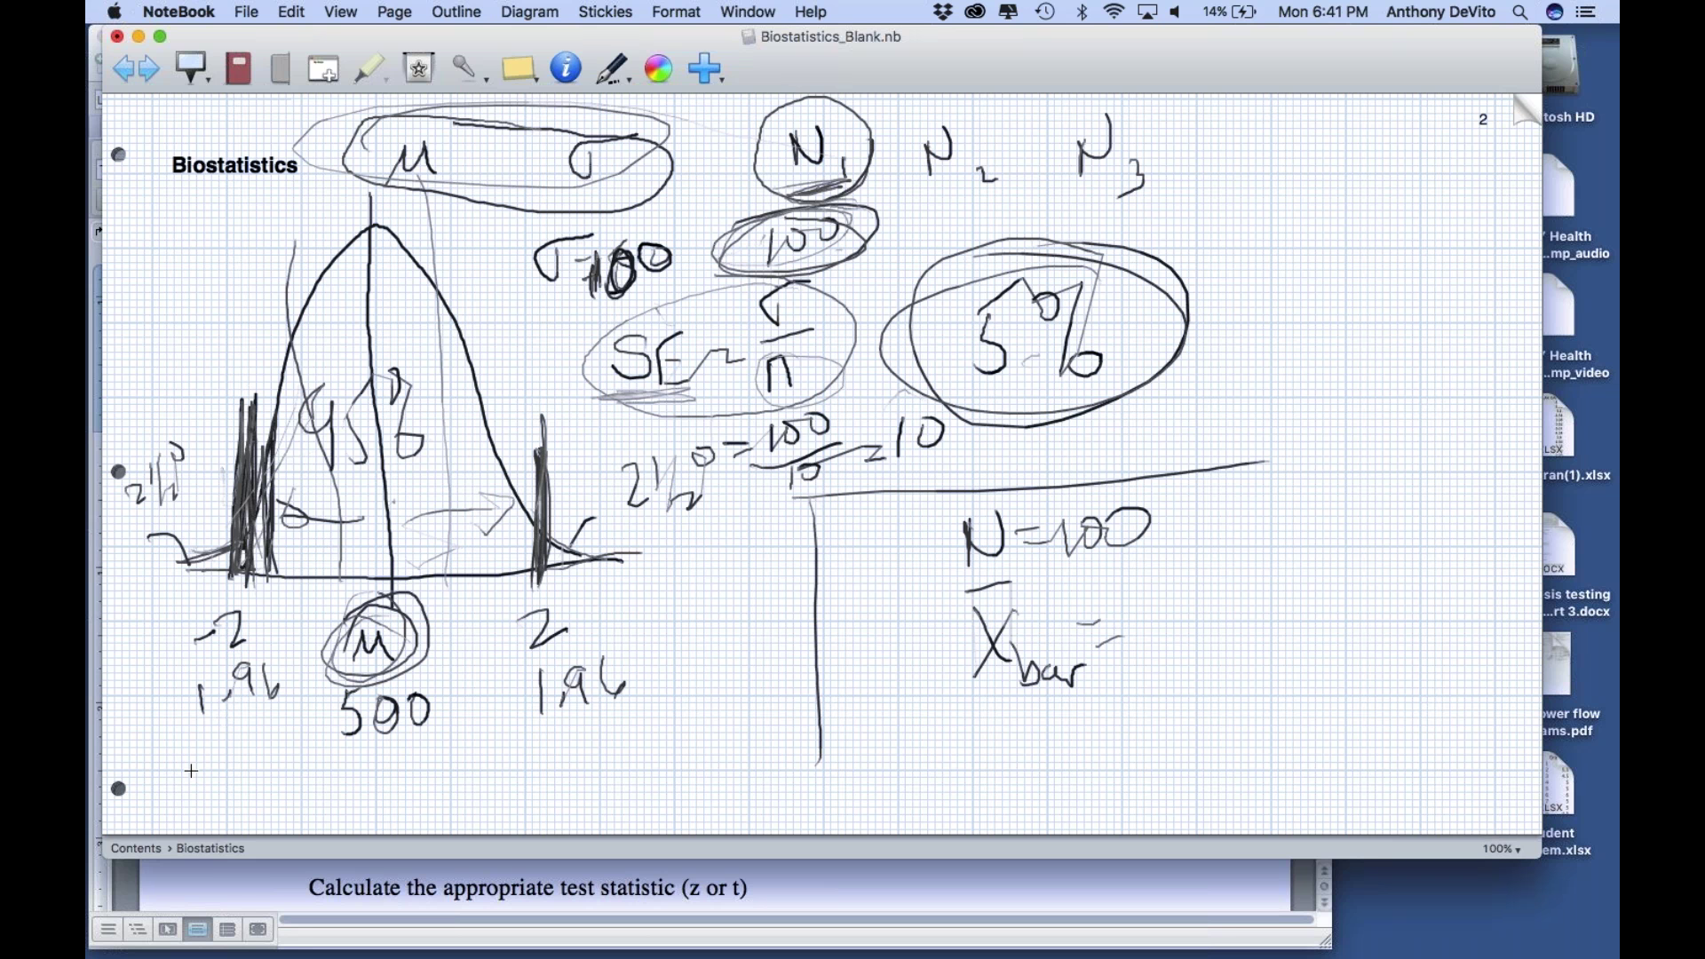
# Step: Write 480 and 520 below the lower and upper 1.96 cut-offs, and mark the 95% area and the lower tail
pyautogui.moveTo(197, 745)
pyautogui.mouseDown()
pyautogui.moveTo(238, 766)
pyautogui.moveTo(249, 730)
pyautogui.mouseUp()
pyautogui.moveTo(541, 738)
pyautogui.mouseDown()
pyautogui.moveTo(607, 769)
pyautogui.moveTo(602, 736)
pyautogui.mouseUp()
pyautogui.moveTo(383, 366)
pyautogui.mouseDown()
pyautogui.moveTo(408, 298)
pyautogui.moveTo(461, 373)
pyautogui.moveTo(484, 480)
pyautogui.moveTo(308, 488)
pyautogui.mouseUp()
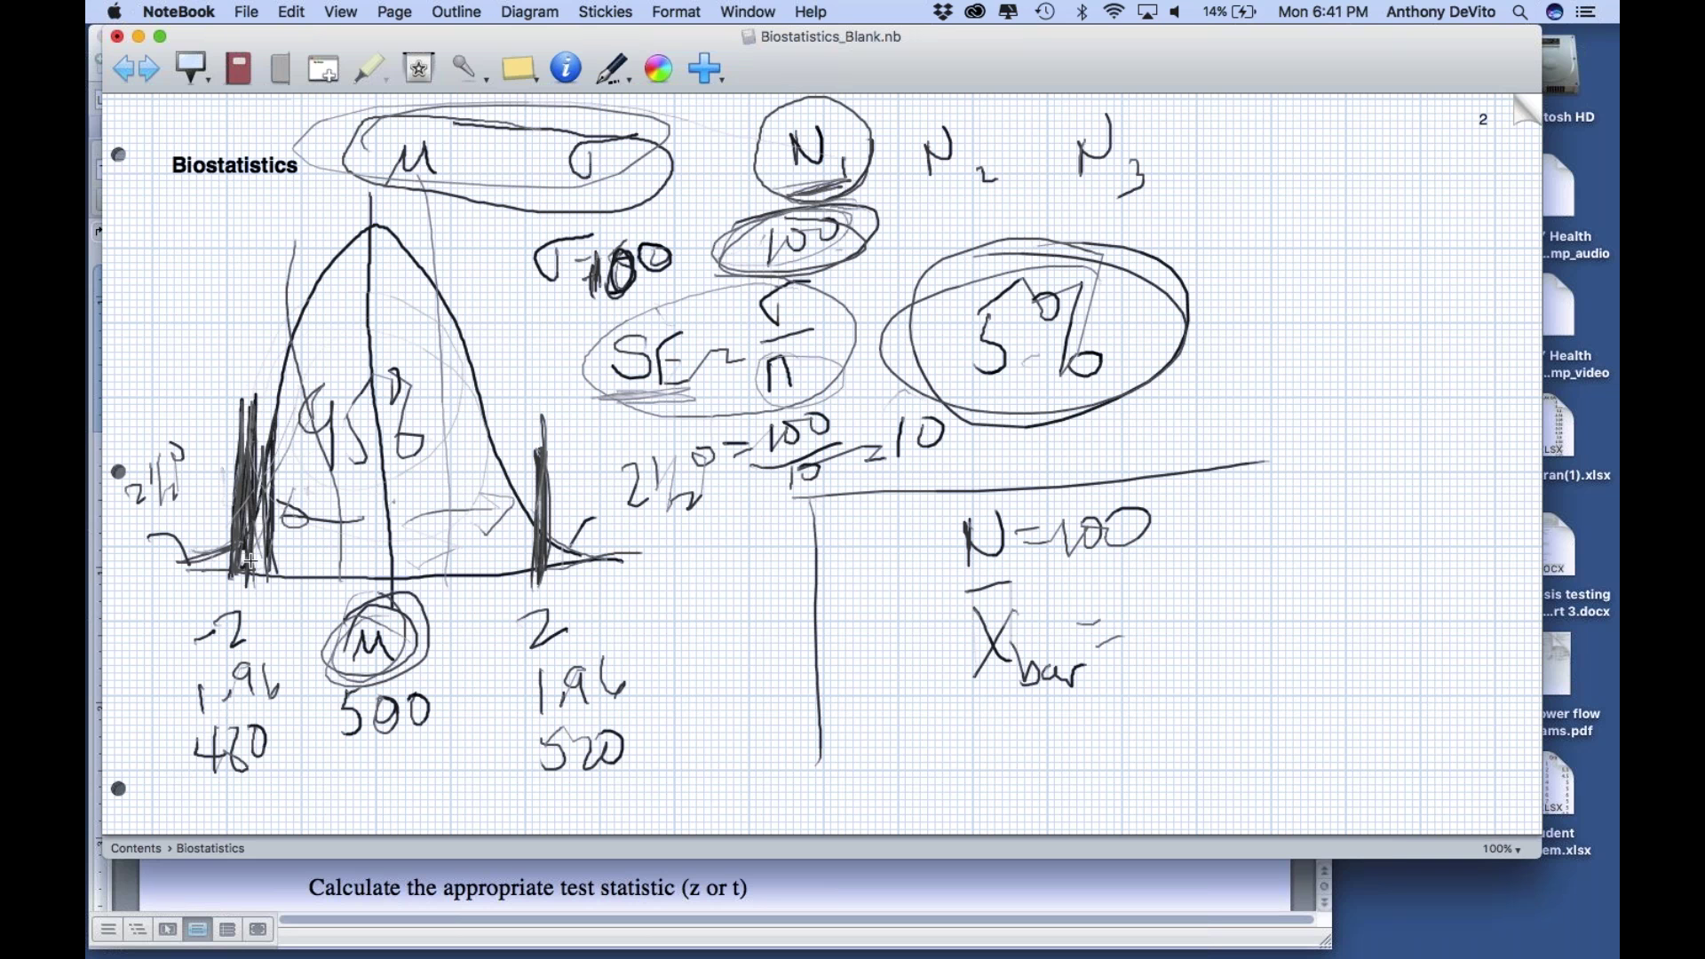
pyautogui.moveTo(244, 561); pyautogui.dragTo(182, 554)
pyautogui.moveTo(249, 710); pyautogui.dragTo(264, 723)
# Step: Enter the sample mean after X̄ bar = as 500 overwritten with 490, and loop around the sample values
pyautogui.moveTo(986, 570)
pyautogui.mouseDown()
pyautogui.moveTo(1120, 567)
pyautogui.moveTo(1152, 667)
pyautogui.moveTo(1232, 613)
pyautogui.mouseUp()
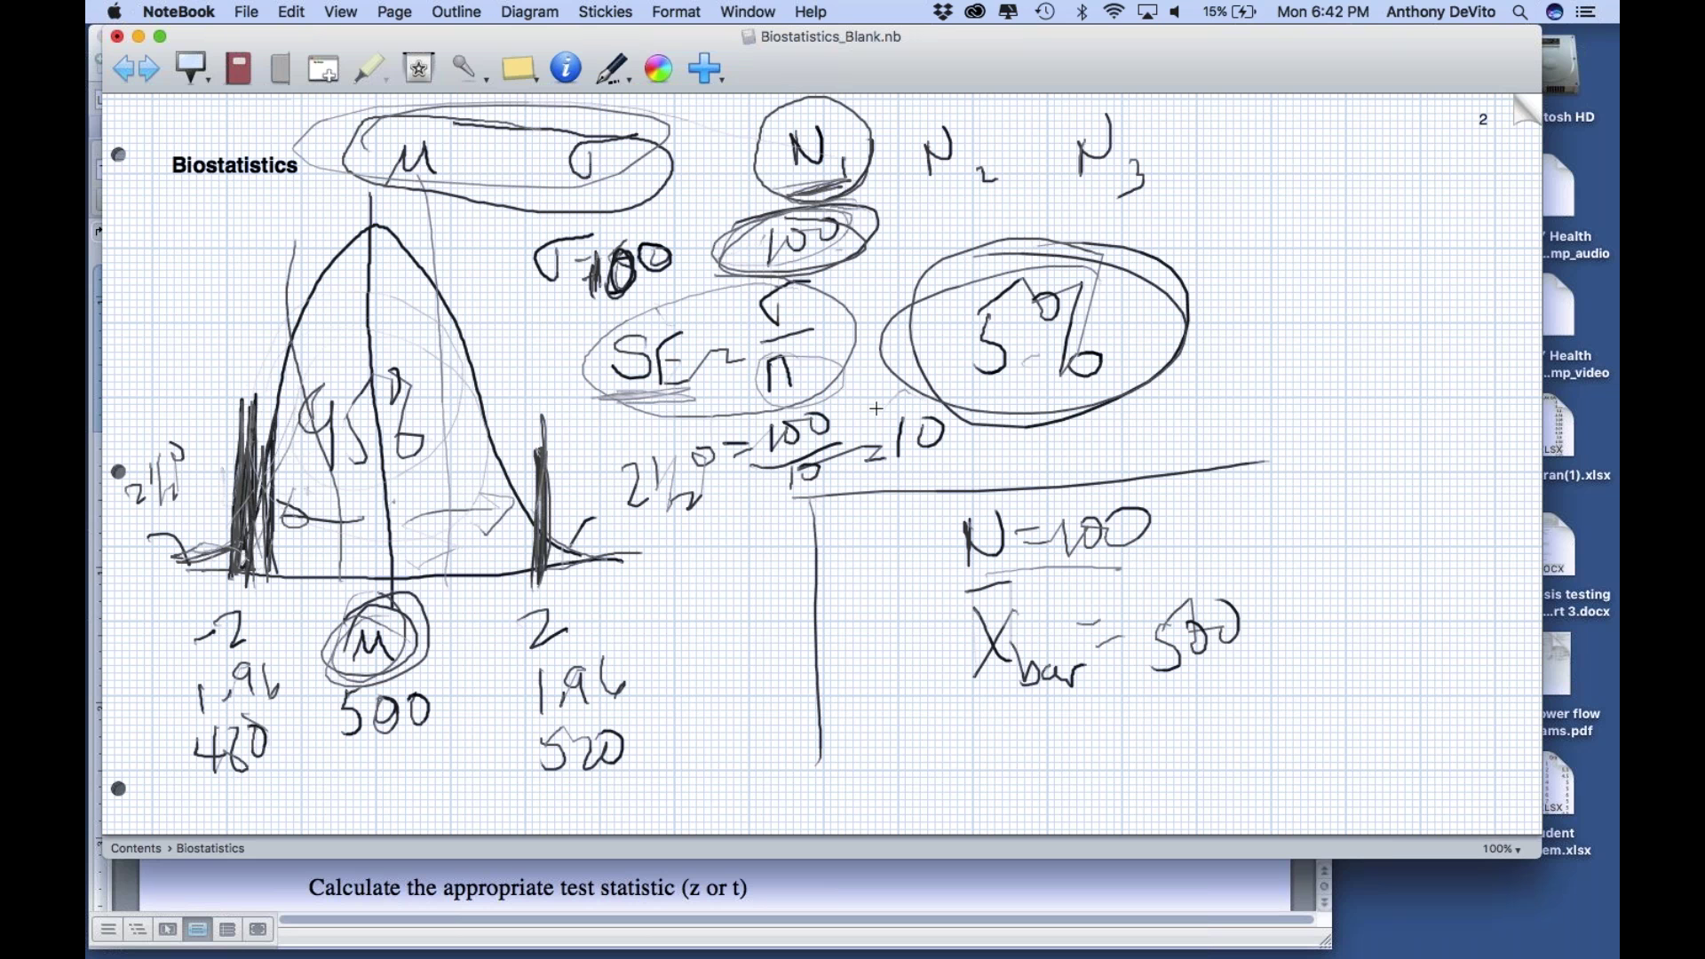
pyautogui.moveTo(1151, 600)
pyautogui.mouseDown()
pyautogui.moveTo(1235, 639)
pyautogui.moveTo(1194, 611)
pyautogui.moveTo(1192, 672)
pyautogui.mouseUp()
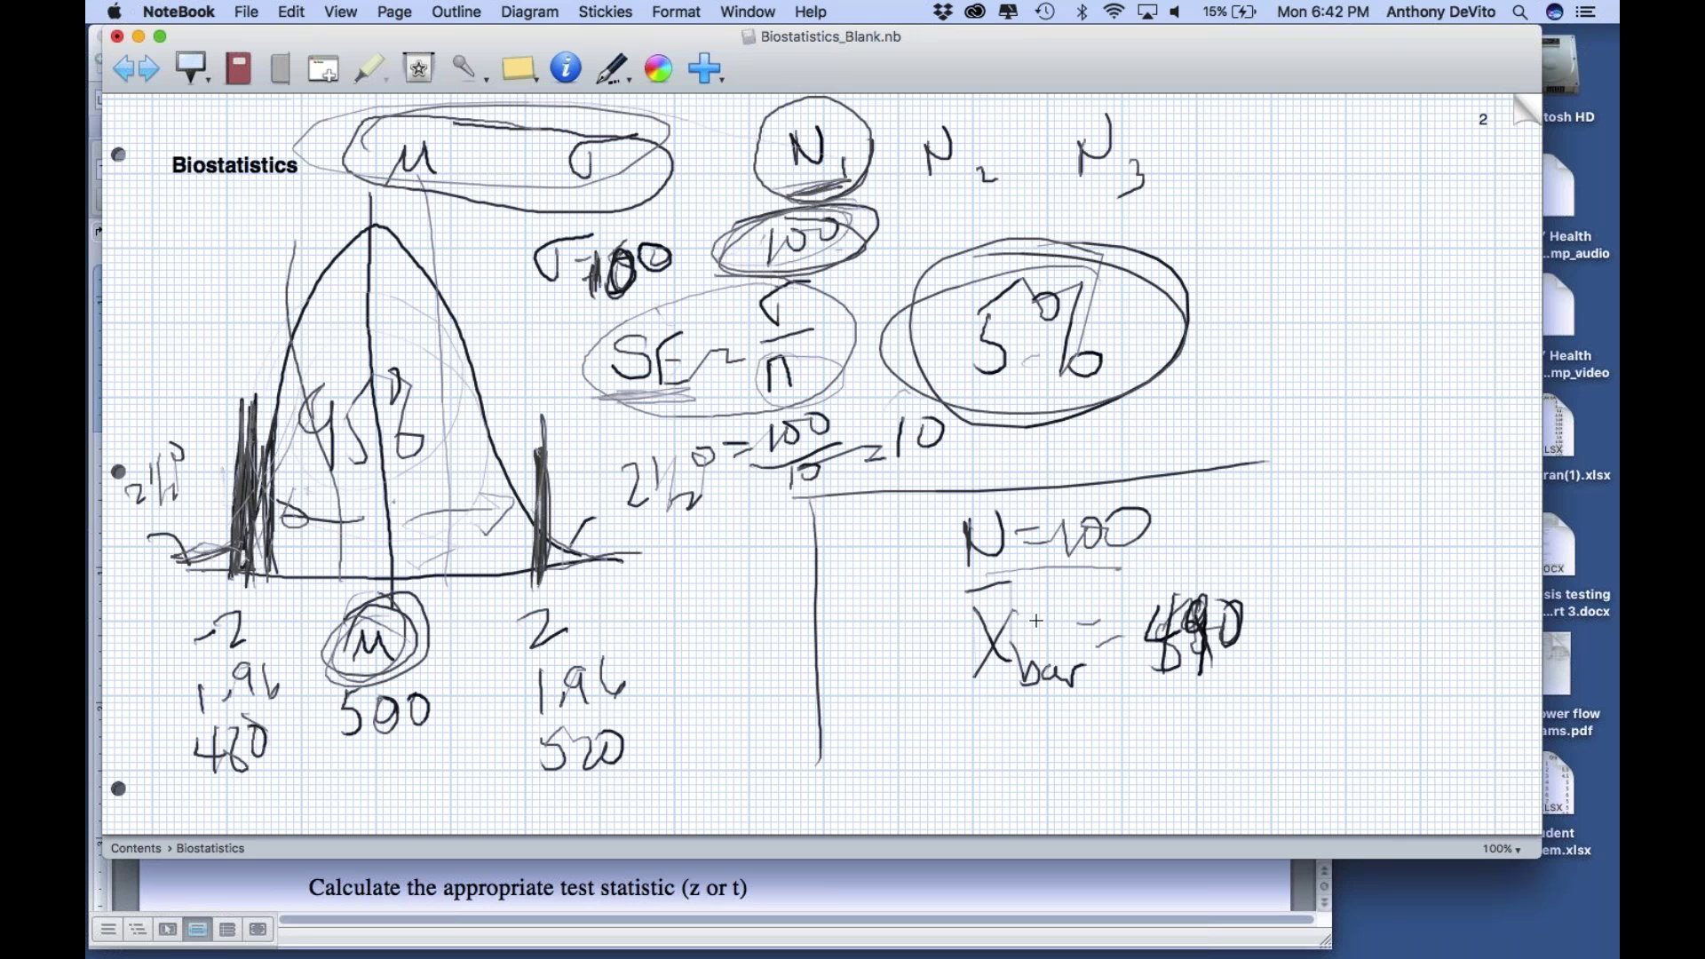
pyautogui.moveTo(1142, 482)
pyautogui.mouseDown()
pyautogui.moveTo(828, 677)
pyautogui.moveTo(1079, 771)
pyautogui.mouseUp()
pyautogui.moveTo(1190, 766); pyautogui.dragTo(1124, 488)
pyautogui.moveTo(1252, 574)
pyautogui.mouseDown()
pyautogui.moveTo(874, 679)
pyautogui.moveTo(1302, 626)
pyautogui.moveTo(1026, 594)
pyautogui.mouseUp()
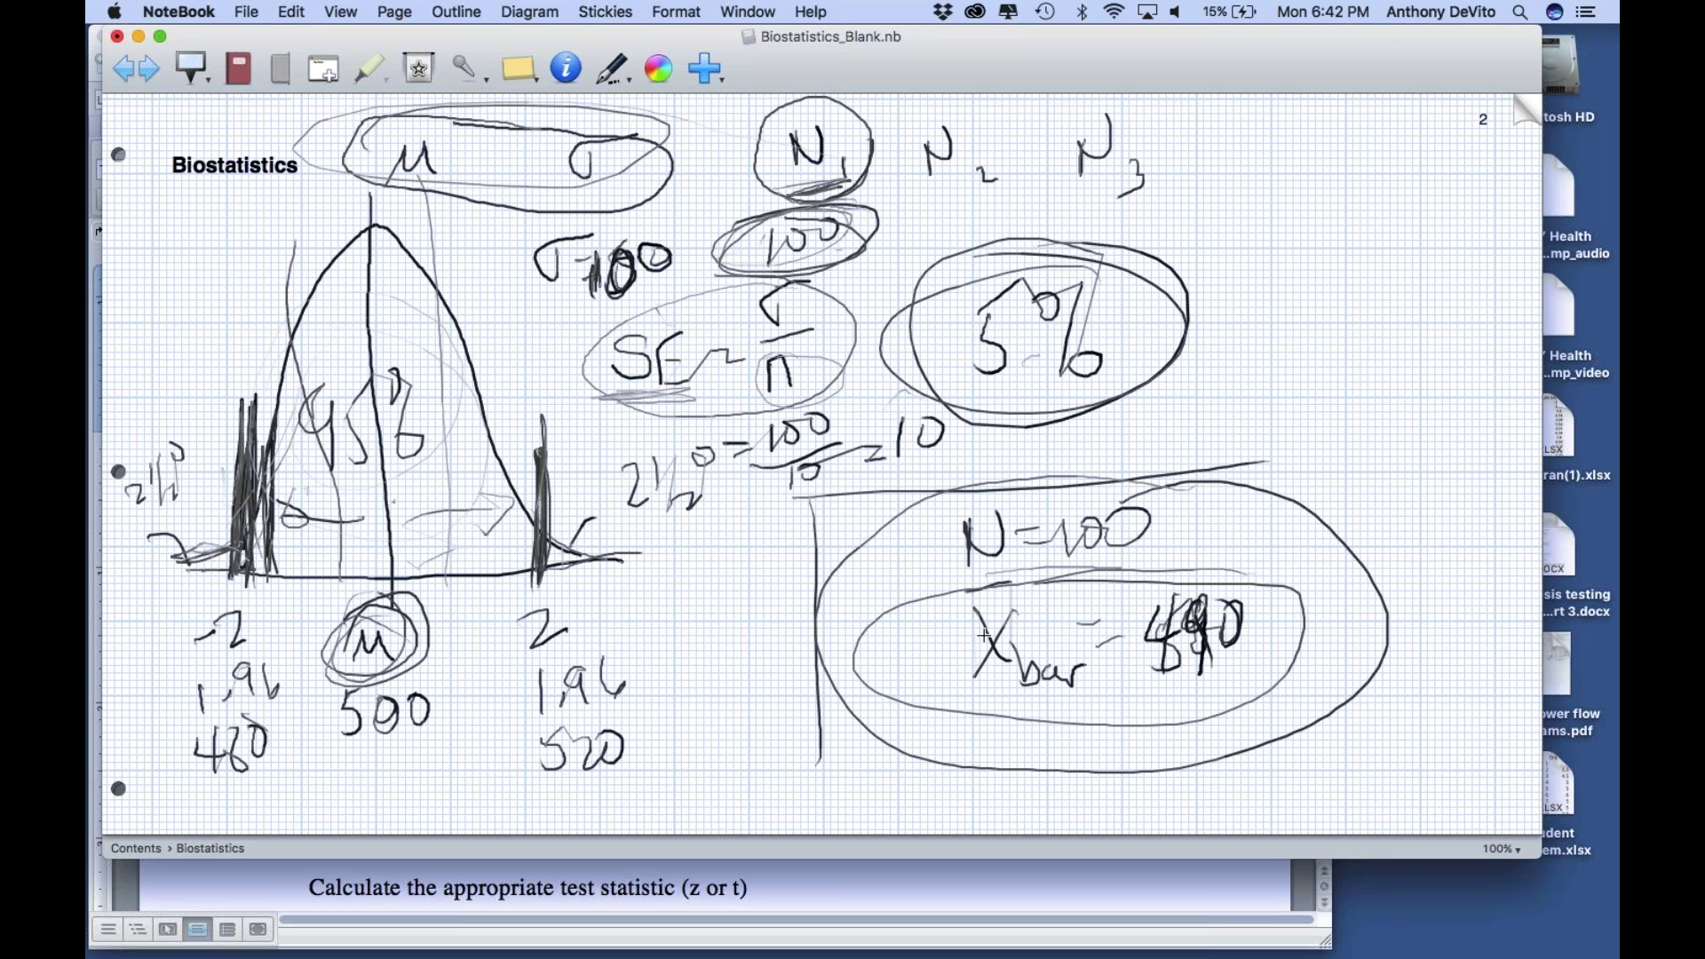
# Step: Draw a vertical line between the lower cut-off and the mean, shade the area below it and label it 16%
pyautogui.moveTo(320, 565); pyautogui.dragTo(313, 209)
pyautogui.moveTo(291, 526)
pyautogui.mouseDown()
pyautogui.moveTo(210, 532)
pyautogui.moveTo(233, 515)
pyautogui.moveTo(199, 514)
pyautogui.mouseUp()
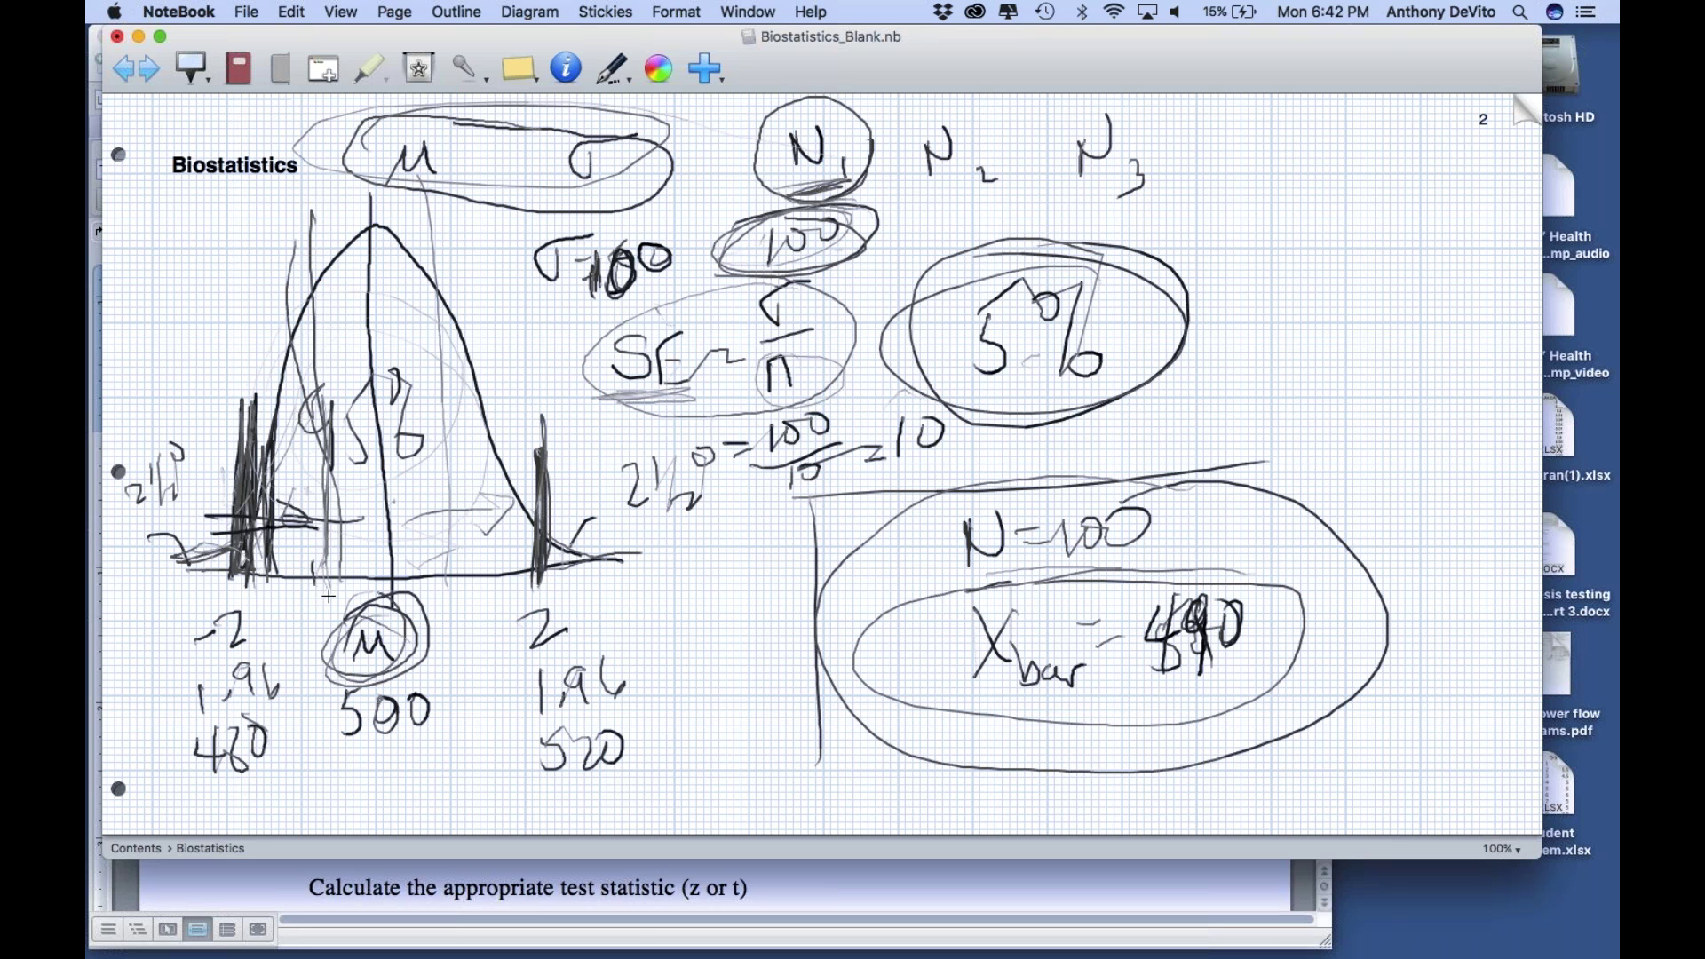
pyautogui.moveTo(327, 558); pyautogui.dragTo(320, 613)
pyautogui.moveTo(327, 444); pyautogui.dragTo(337, 213)
pyautogui.moveTo(342, 369); pyautogui.dragTo(238, 389)
pyautogui.moveTo(266, 404); pyautogui.dragTo(327, 318)
pyautogui.moveTo(275, 497); pyautogui.dragTo(333, 369)
pyautogui.moveTo(304, 542); pyautogui.dragTo(338, 466)
pyautogui.moveTo(256, 304); pyautogui.dragTo(307, 358)
pyautogui.moveTo(140, 259); pyautogui.dragTo(142, 301)
pyautogui.moveTo(165, 233)
pyautogui.mouseDown()
pyautogui.moveTo(178, 293)
pyautogui.moveTo(227, 271)
pyautogui.mouseUp()
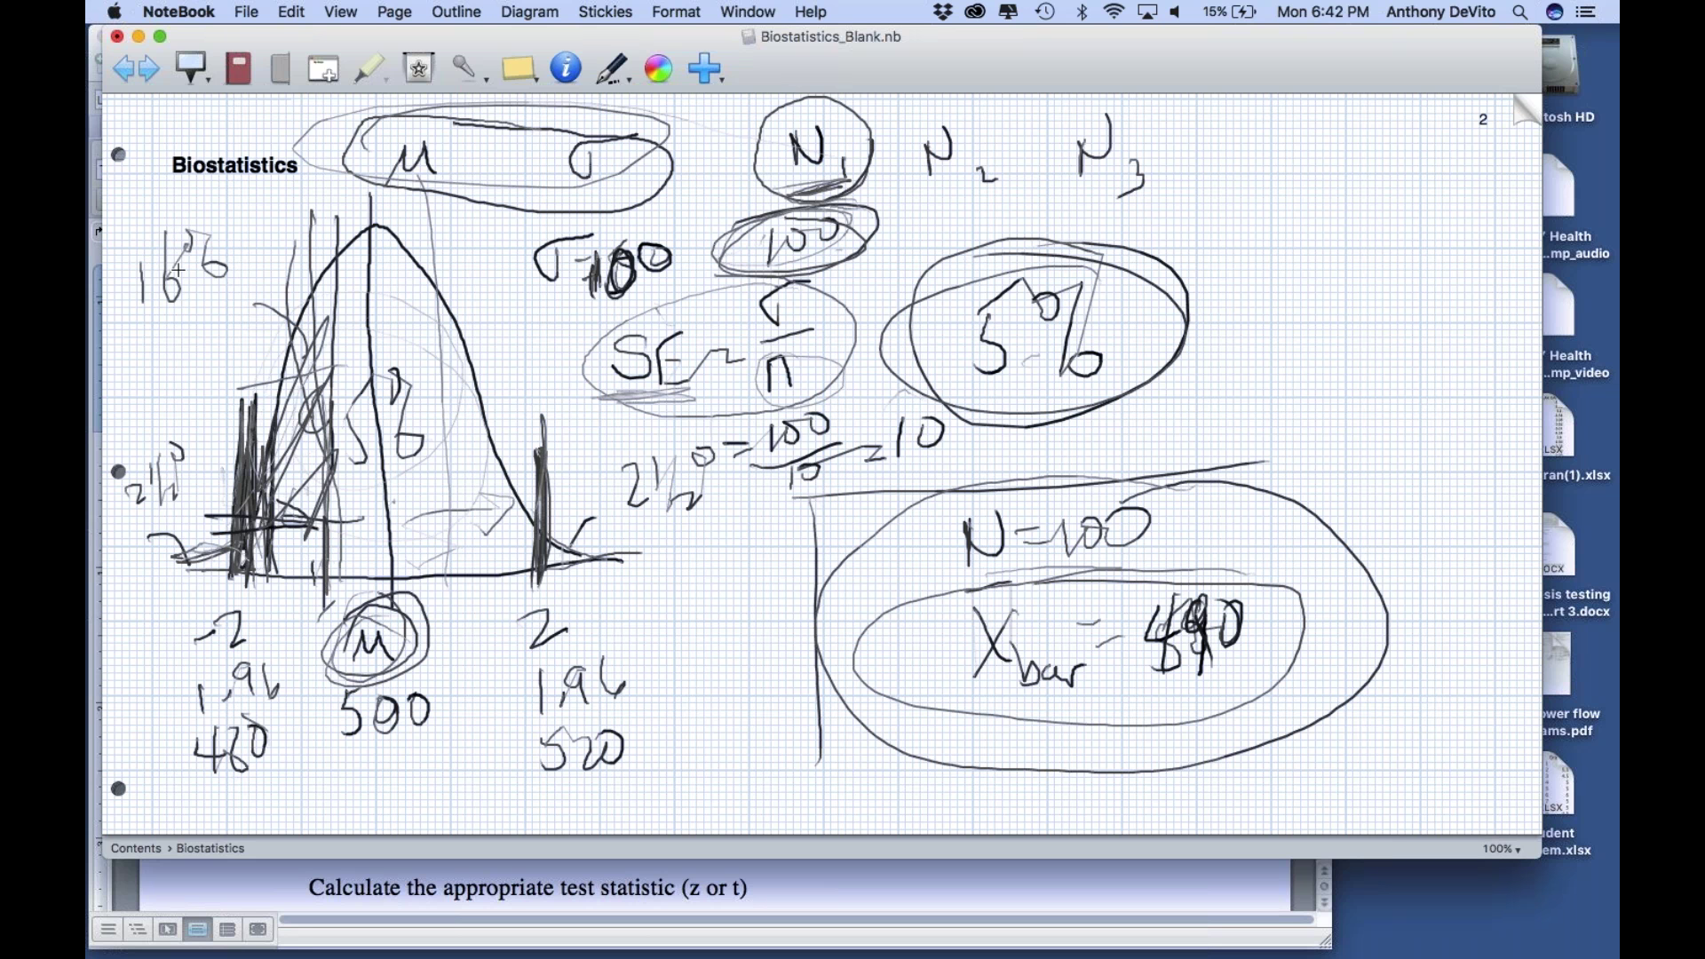
# Step: Write 510 below the sample mean, and mark and shade the matching area above the mean with the label 32%
pyautogui.moveTo(1156, 701)
pyautogui.mouseDown()
pyautogui.moveTo(1153, 733)
pyautogui.moveTo(1179, 694)
pyautogui.mouseUp()
pyautogui.moveTo(1174, 695)
pyautogui.mouseDown()
pyautogui.moveTo(1181, 735)
pyautogui.moveTo(1213, 690)
pyautogui.mouseUp()
pyautogui.moveTo(460, 568); pyautogui.dragTo(460, 514)
pyautogui.moveTo(459, 347)
pyautogui.mouseDown()
pyautogui.moveTo(463, 577)
pyautogui.moveTo(465, 417)
pyautogui.moveTo(506, 448)
pyautogui.moveTo(487, 541)
pyautogui.moveTo(510, 488)
pyautogui.mouseUp()
pyautogui.moveTo(464, 437); pyautogui.dragTo(501, 533)
pyautogui.moveTo(503, 323)
pyautogui.mouseDown()
pyautogui.moveTo(515, 364)
pyautogui.moveTo(555, 313)
pyautogui.moveTo(570, 336)
pyautogui.mouseUp()
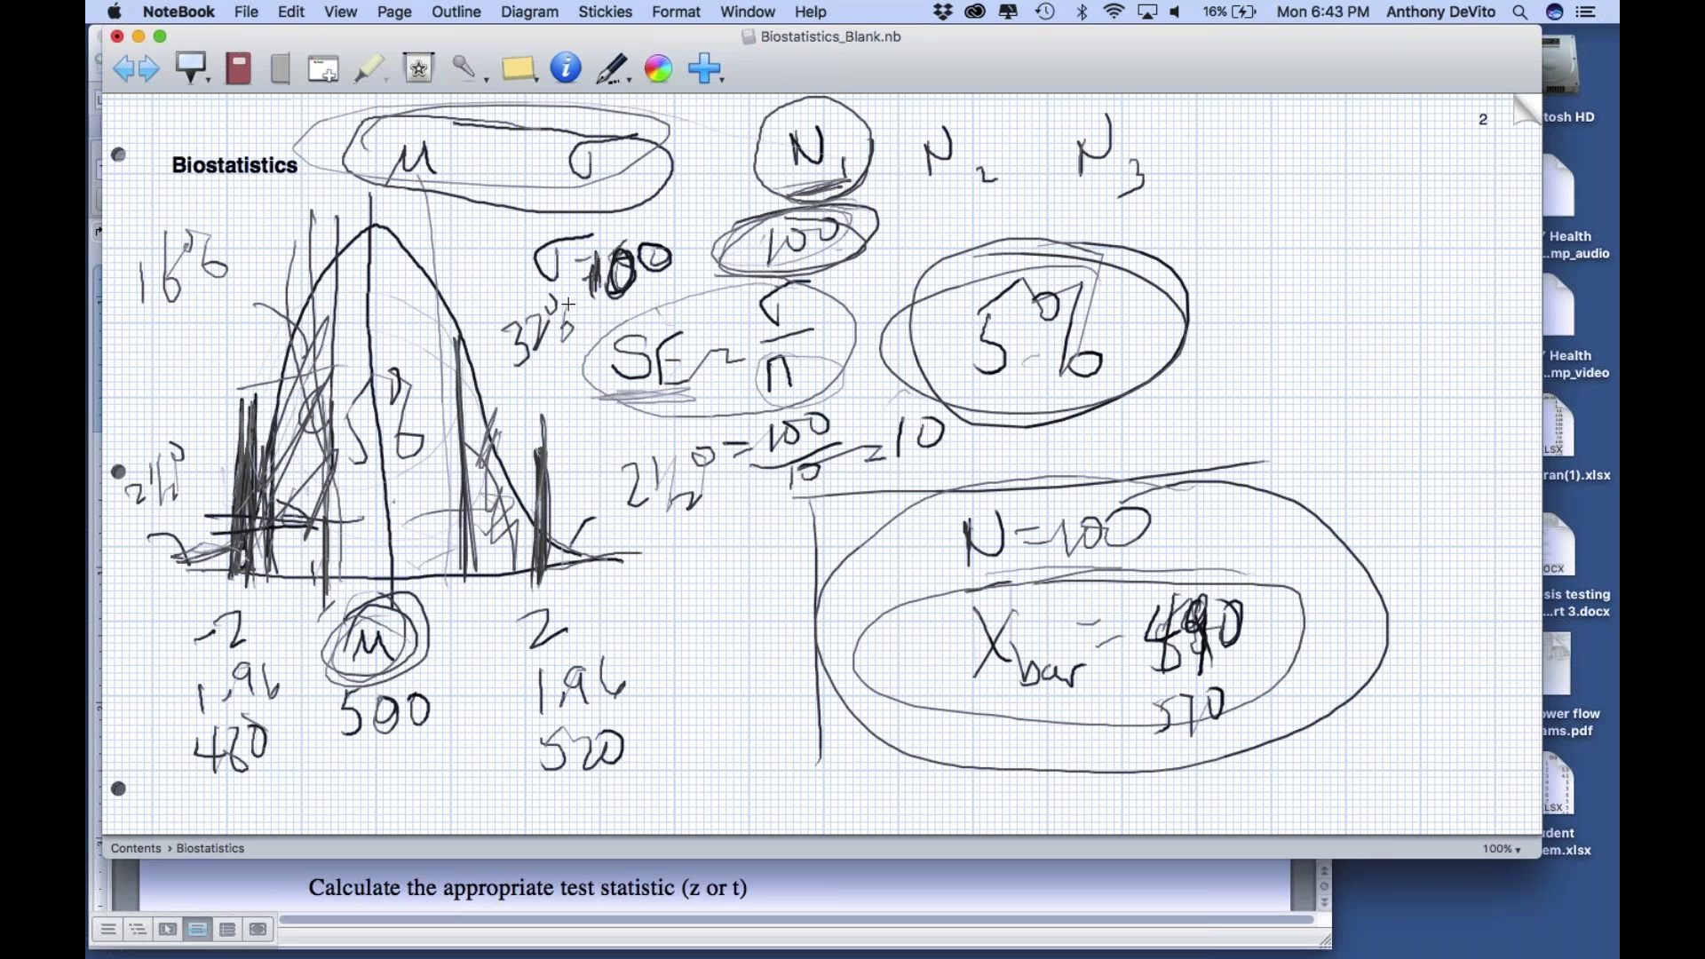
# Step: Circle and overwrite the X̄ bar value, and mark a bold line at −3 with an arrow from the circled μ
pyautogui.moveTo(1242, 577)
pyautogui.mouseDown()
pyautogui.moveTo(1065, 578)
pyautogui.moveTo(1106, 711)
pyautogui.moveTo(950, 642)
pyautogui.mouseUp()
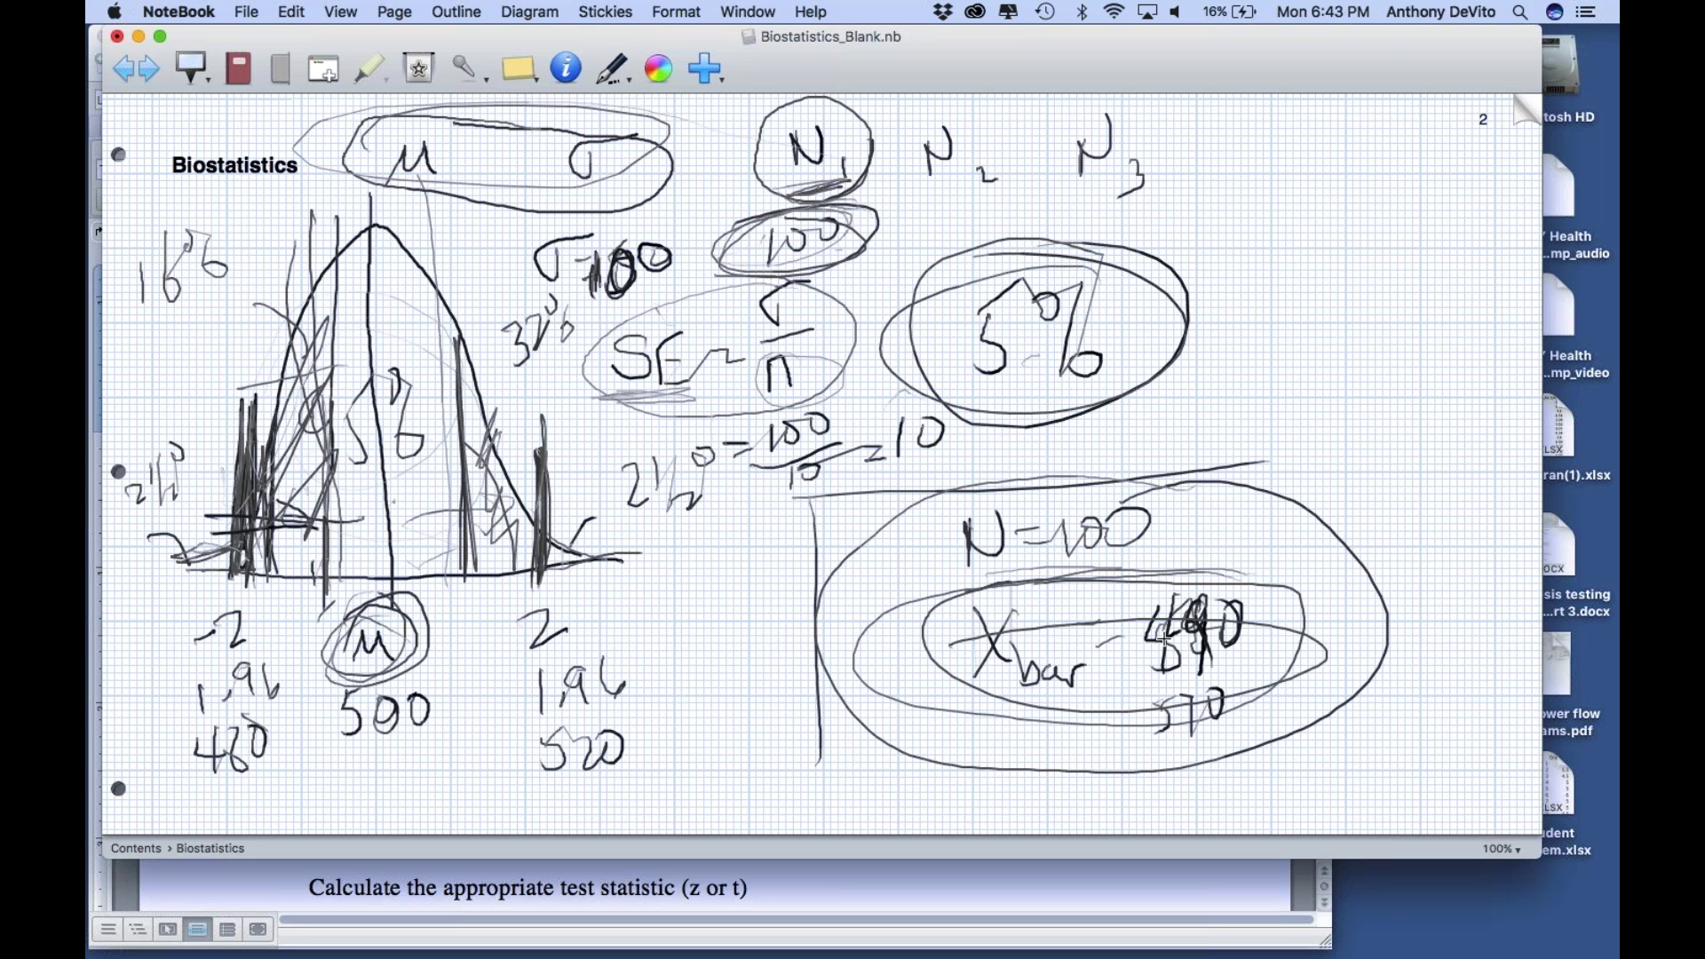
pyautogui.moveTo(1155, 608)
pyautogui.mouseDown()
pyautogui.moveTo(1162, 675)
pyautogui.moveTo(1190, 602)
pyautogui.moveTo(1208, 651)
pyautogui.moveTo(1243, 622)
pyautogui.moveTo(1190, 599)
pyautogui.moveTo(1198, 666)
pyautogui.moveTo(1223, 584)
pyautogui.moveTo(1172, 611)
pyautogui.moveTo(1165, 684)
pyautogui.moveTo(1223, 586)
pyautogui.moveTo(1248, 626)
pyautogui.mouseUp()
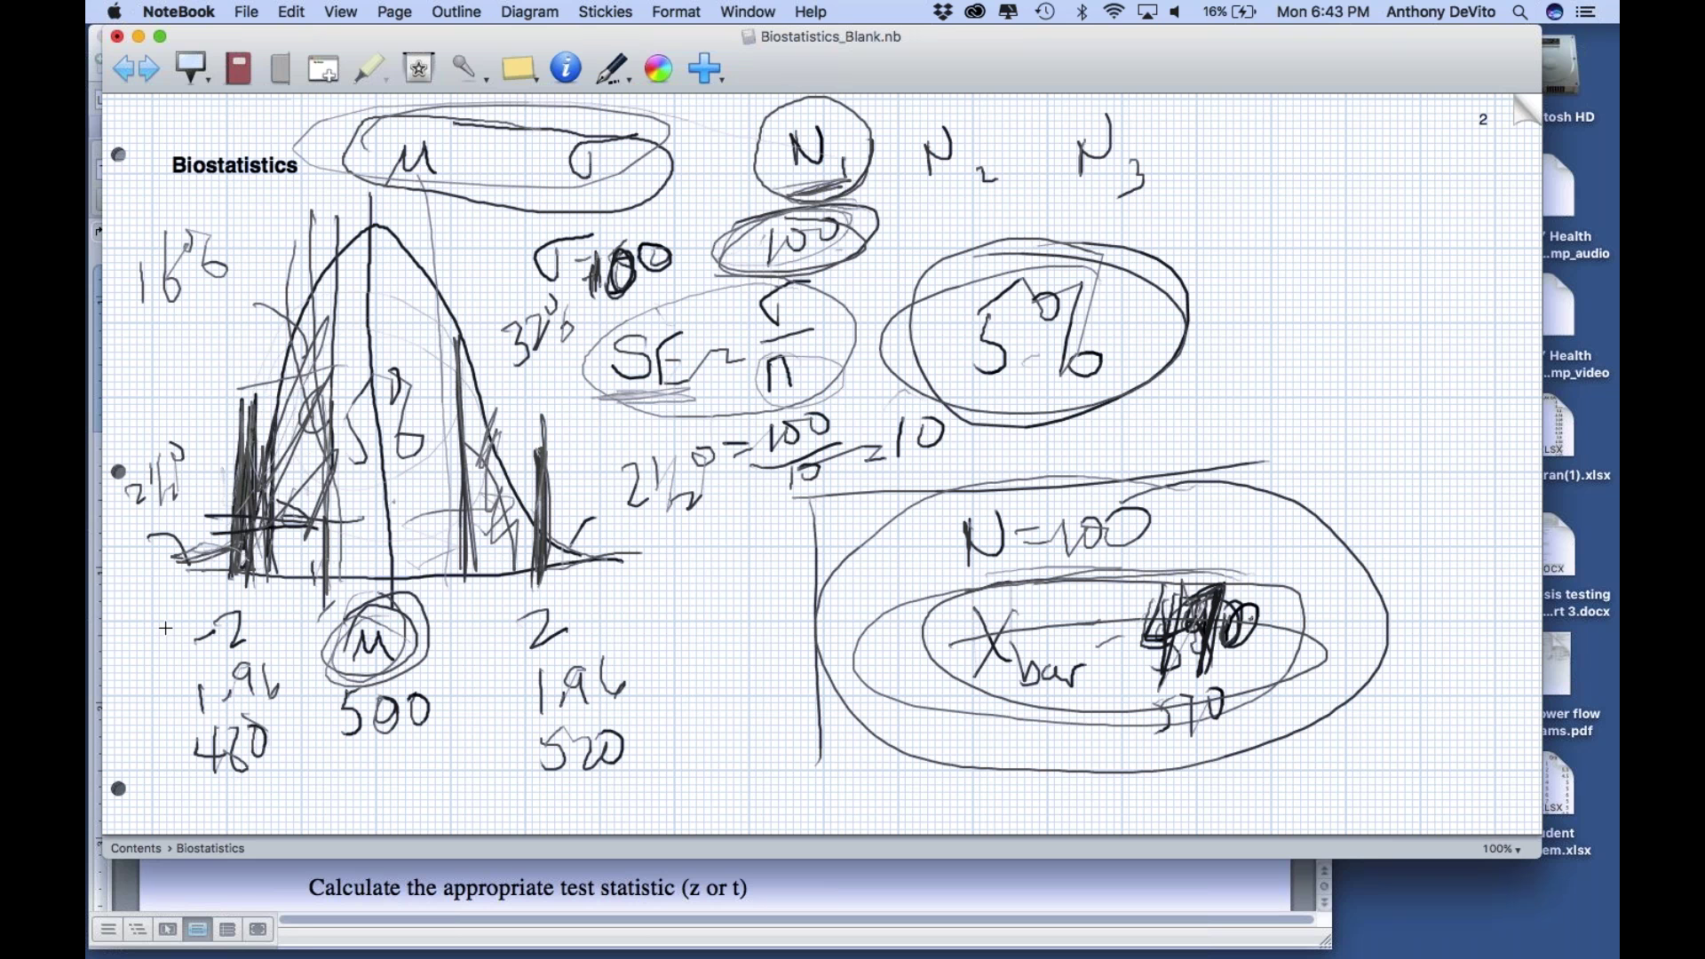
pyautogui.moveTo(149, 568)
pyautogui.mouseDown()
pyautogui.moveTo(220, 545)
pyautogui.moveTo(173, 572)
pyautogui.moveTo(191, 497)
pyautogui.moveTo(182, 613)
pyautogui.moveTo(197, 475)
pyautogui.mouseUp()
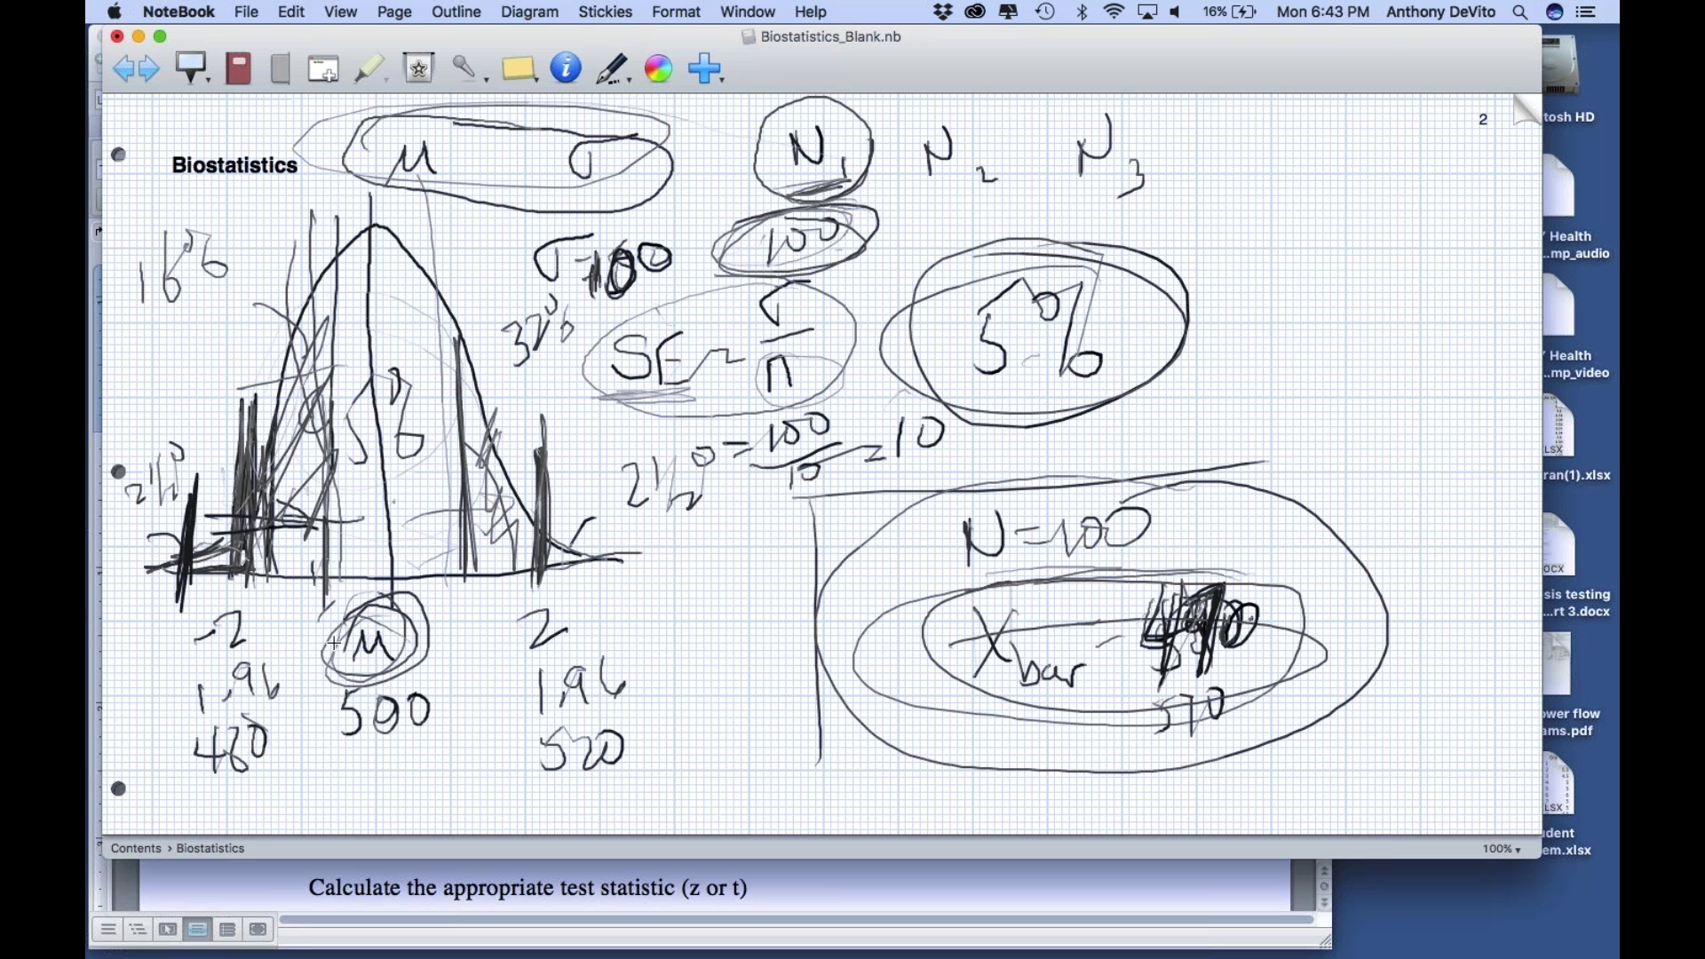
pyautogui.moveTo(366, 647)
pyautogui.mouseDown()
pyautogui.moveTo(159, 655)
pyautogui.moveTo(186, 659)
pyautogui.moveTo(171, 632)
pyautogui.mouseUp()
pyautogui.moveTo(393, 600)
pyautogui.mouseDown()
pyautogui.moveTo(413, 666)
pyautogui.moveTo(390, 593)
pyautogui.moveTo(380, 604)
pyautogui.mouseUp()
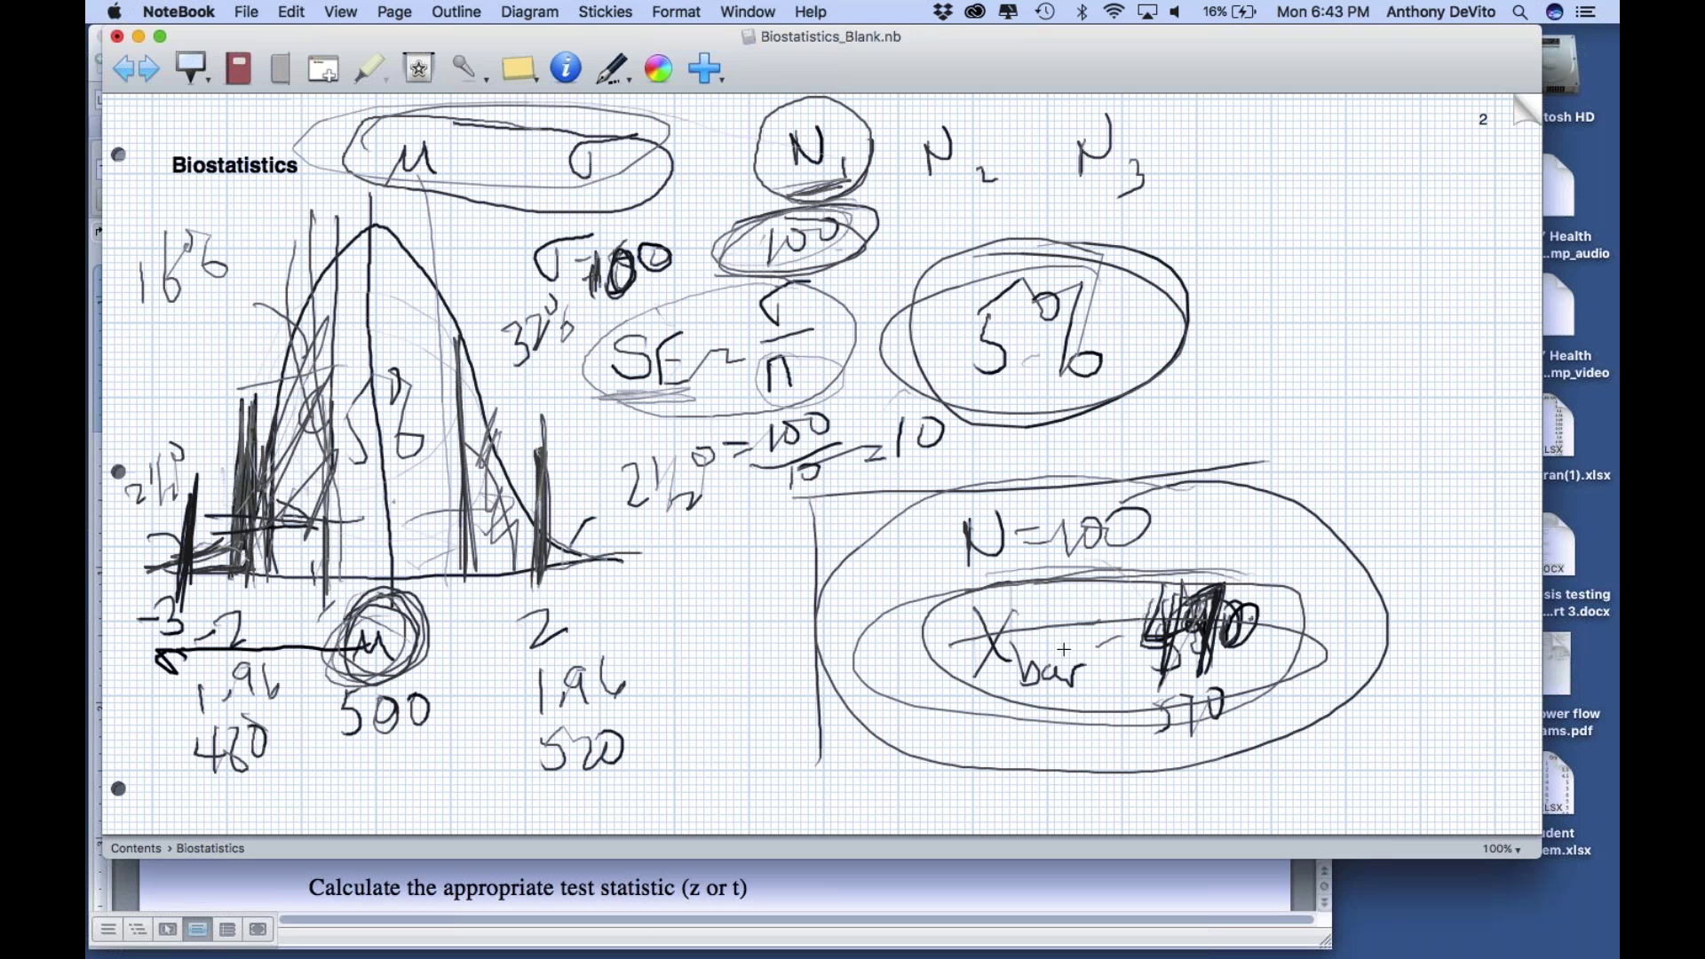
# Step: Draw a horizontal line across the curve's peak and loop around the N and X̄ bar sample area several times
pyautogui.moveTo(869, 570)
pyautogui.mouseDown()
pyautogui.moveTo(1079, 762)
pyautogui.moveTo(1194, 564)
pyautogui.mouseUp()
pyautogui.moveTo(380, 211)
pyautogui.mouseDown()
pyautogui.moveTo(568, 213)
pyautogui.moveTo(350, 222)
pyautogui.mouseUp()
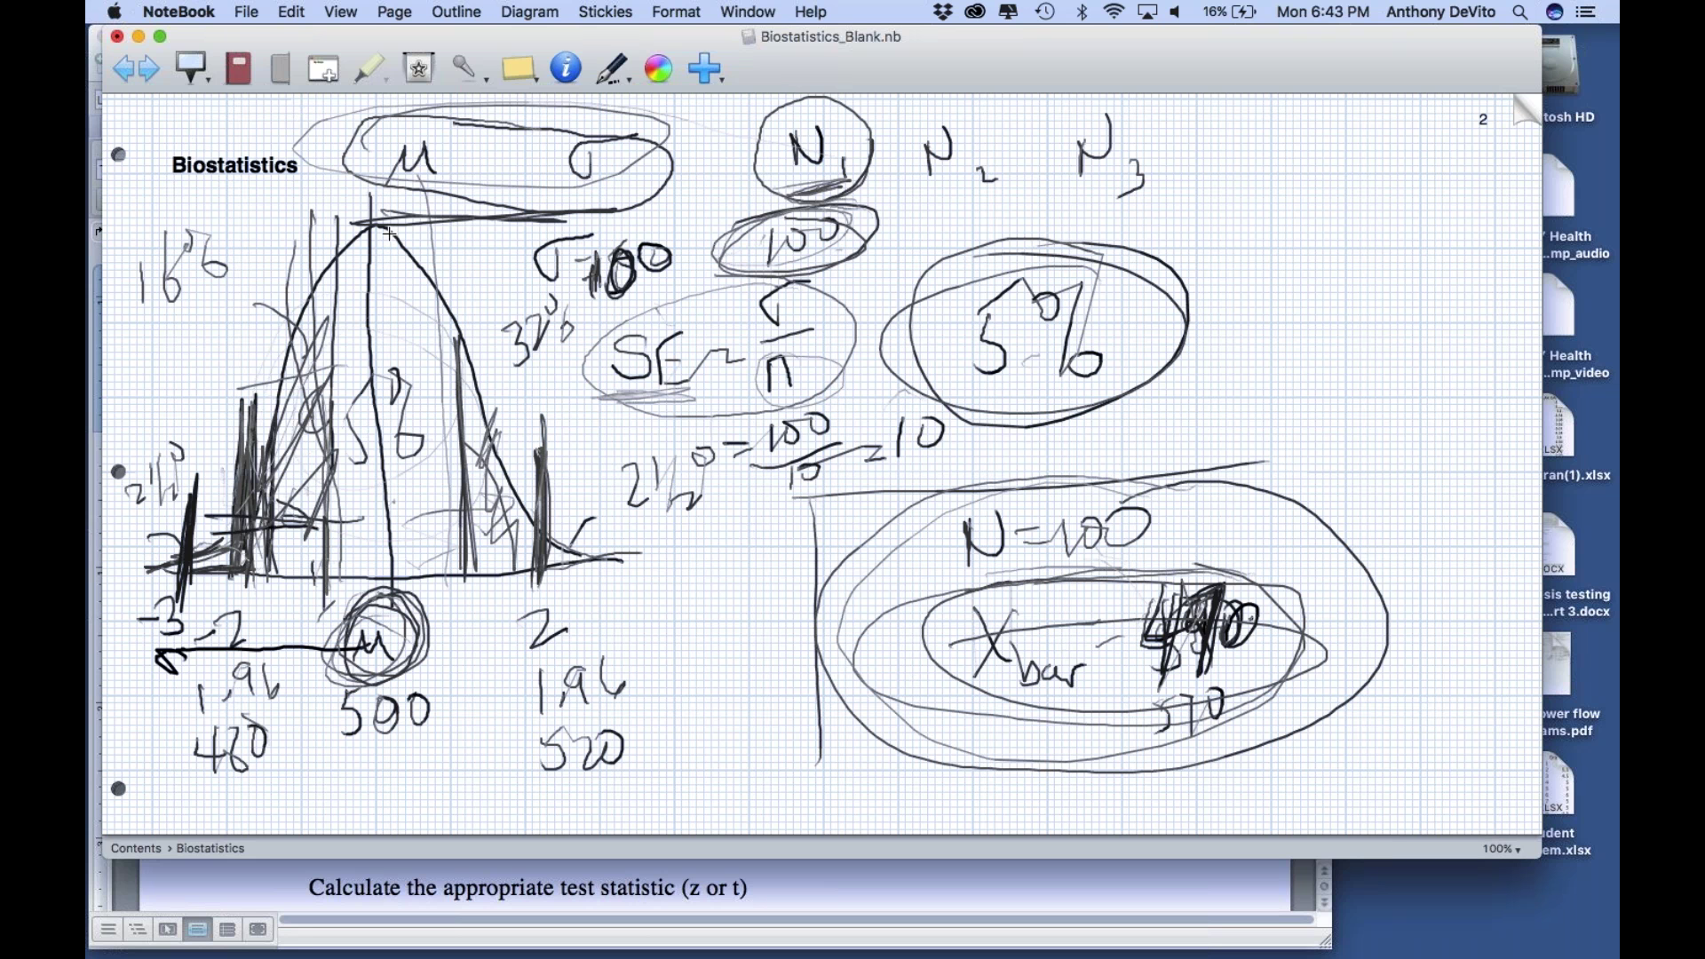
pyautogui.moveTo(1106, 469)
pyautogui.mouseDown()
pyautogui.moveTo(1061, 454)
pyautogui.moveTo(866, 491)
pyautogui.moveTo(1034, 759)
pyautogui.moveTo(1327, 586)
pyautogui.moveTo(999, 439)
pyautogui.moveTo(835, 728)
pyautogui.mouseUp()
pyautogui.moveTo(931, 771)
pyautogui.mouseDown()
pyautogui.moveTo(1288, 569)
pyautogui.moveTo(1030, 445)
pyautogui.mouseUp()
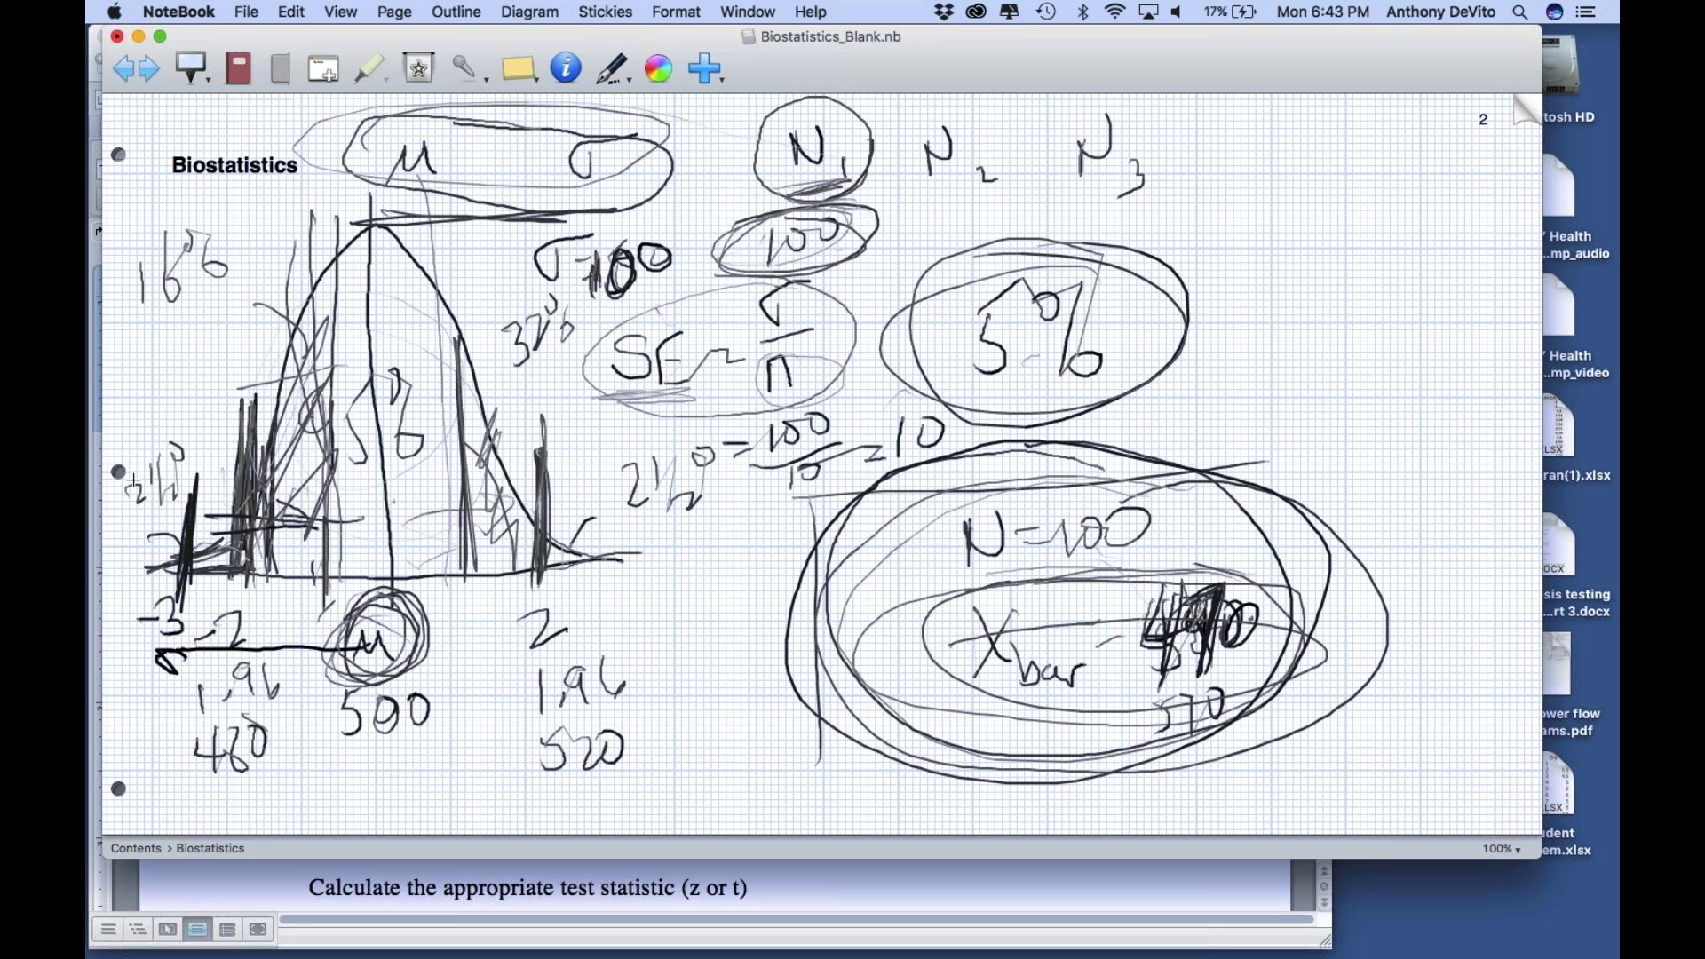
# Step: Emphasize the population mean 500 and the sample value 510 with underlines
pyautogui.moveTo(324, 686); pyautogui.dragTo(482, 682)
pyautogui.moveTo(333, 766); pyautogui.dragTo(426, 747)
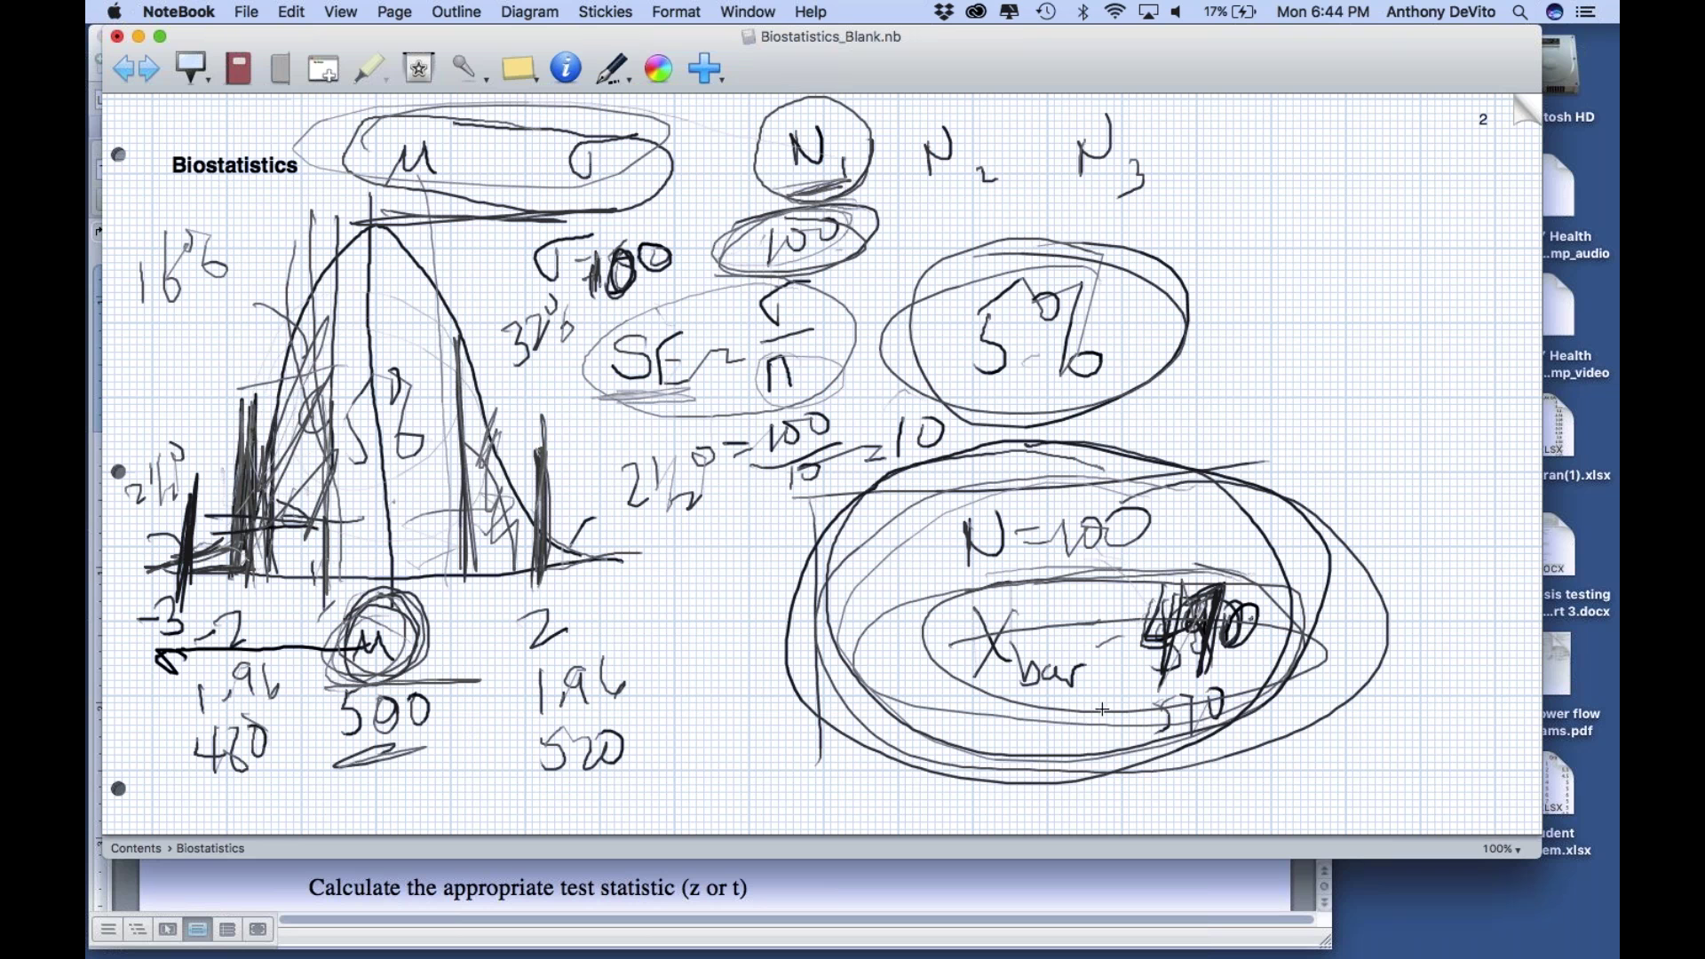
pyautogui.moveTo(1074, 744); pyautogui.dragTo(1224, 755)
pyautogui.moveTo(258, 764); pyautogui.dragTo(412, 748)
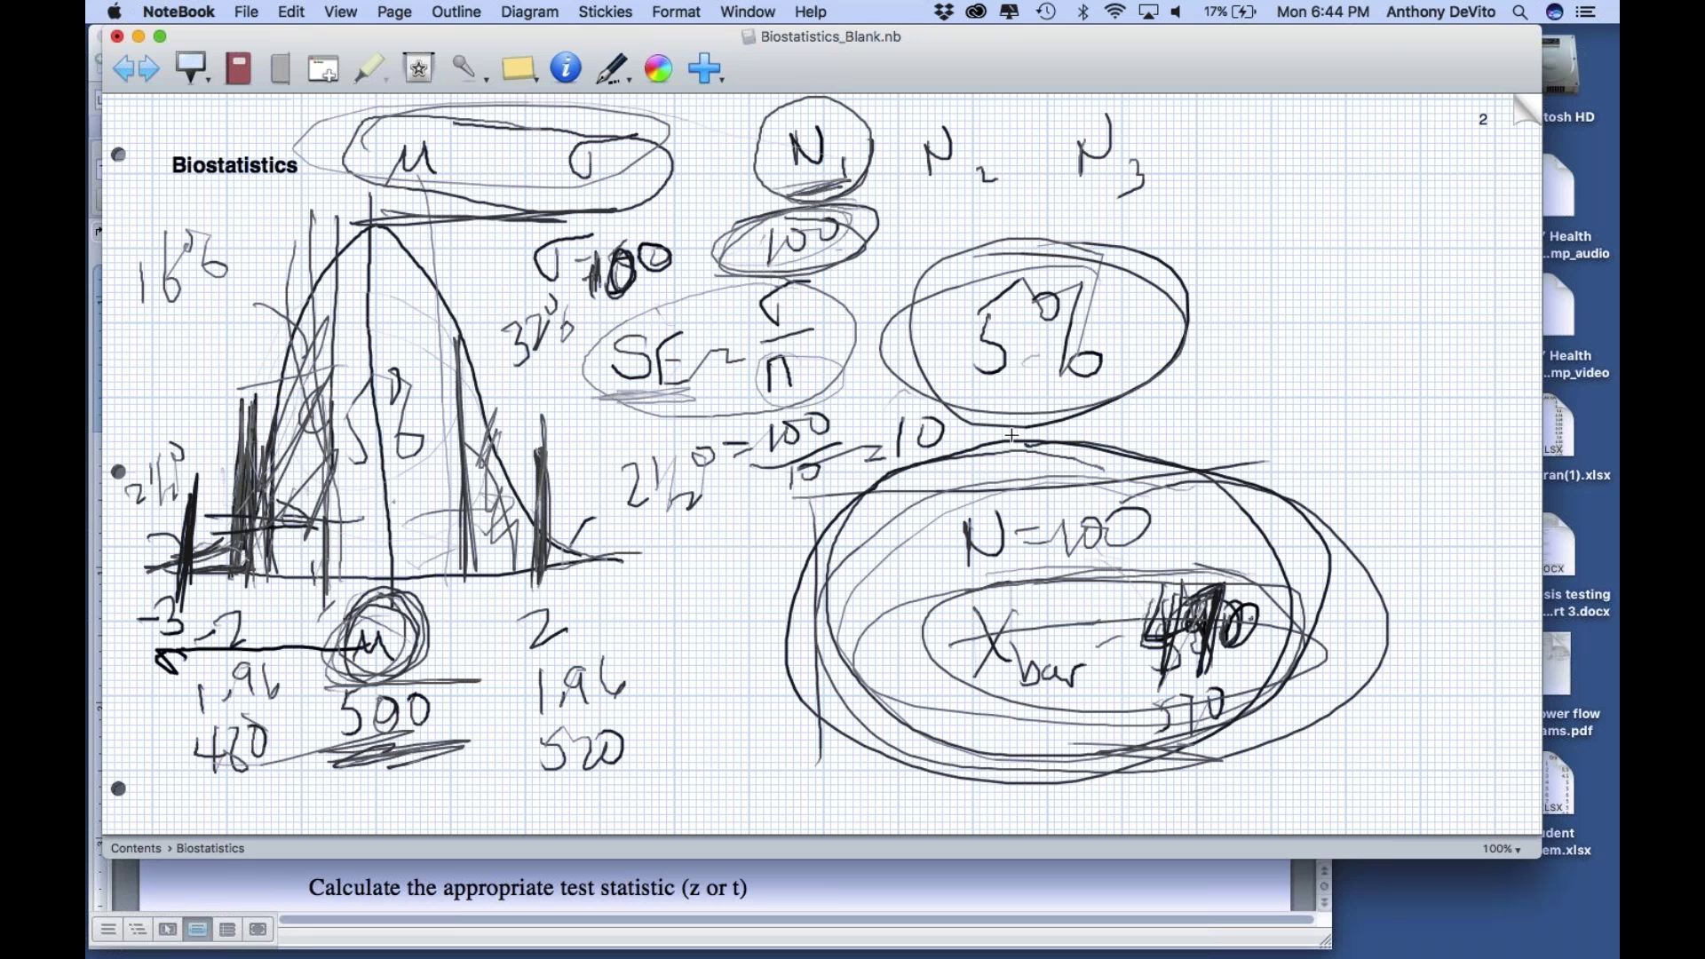
# Step: Write the comparison of μ₁ with μ₂ above the 5%, circle it, and restore the equals sign after X̄ bar
pyautogui.moveTo(911, 234)
pyautogui.mouseDown()
pyautogui.moveTo(946, 160)
pyautogui.moveTo(995, 229)
pyautogui.moveTo(1102, 176)
pyautogui.mouseUp()
pyautogui.moveTo(1053, 209); pyautogui.dragTo(1200, 155)
pyautogui.moveTo(1197, 220); pyautogui.dragTo(1263, 228)
pyautogui.moveTo(1226, 137)
pyautogui.mouseDown()
pyautogui.moveTo(1078, 135)
pyautogui.moveTo(1261, 218)
pyautogui.mouseUp()
pyautogui.moveTo(1093, 670); pyautogui.dragTo(1110, 668)
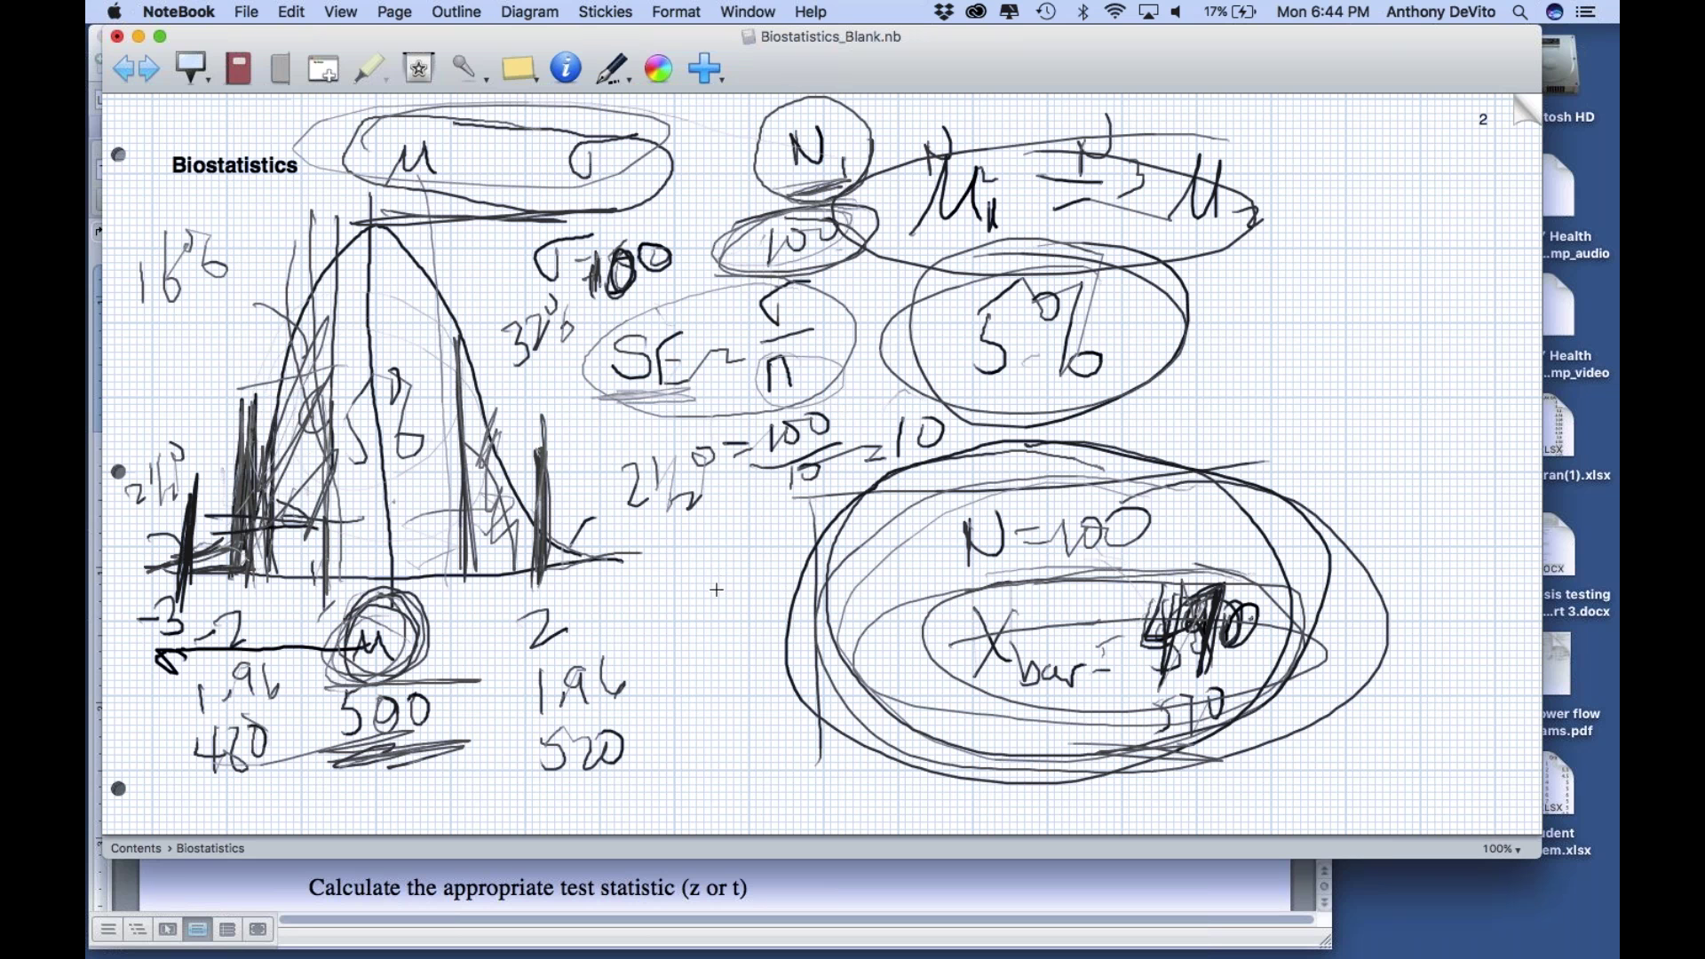
# Step: List 32%, 5% and 99.7 beside the sample area and circle the 5%
pyautogui.moveTo(653, 564)
pyautogui.mouseDown()
pyautogui.moveTo(662, 612)
pyautogui.moveTo(715, 604)
pyautogui.mouseUp()
pyautogui.moveTo(710, 533); pyautogui.dragTo(740, 588)
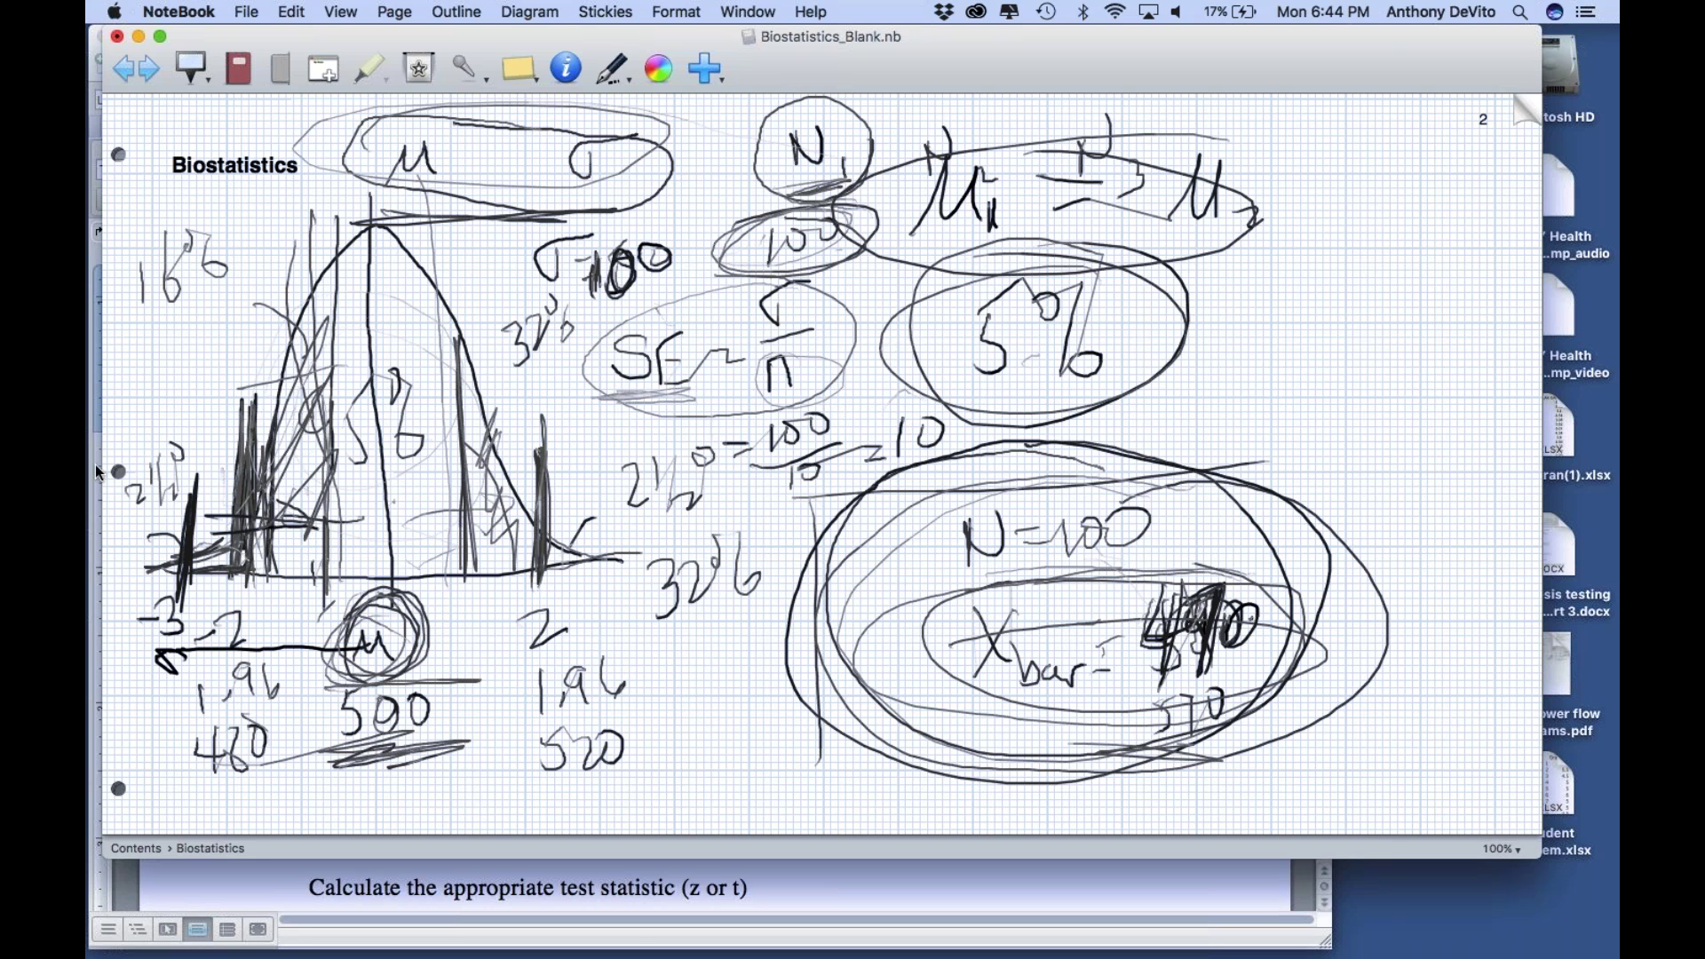
pyautogui.moveTo(691, 621)
pyautogui.mouseDown()
pyautogui.moveTo(686, 682)
pyautogui.moveTo(709, 616)
pyautogui.mouseUp()
pyautogui.moveTo(727, 607); pyautogui.dragTo(730, 673)
pyautogui.moveTo(751, 649); pyautogui.dragTo(756, 668)
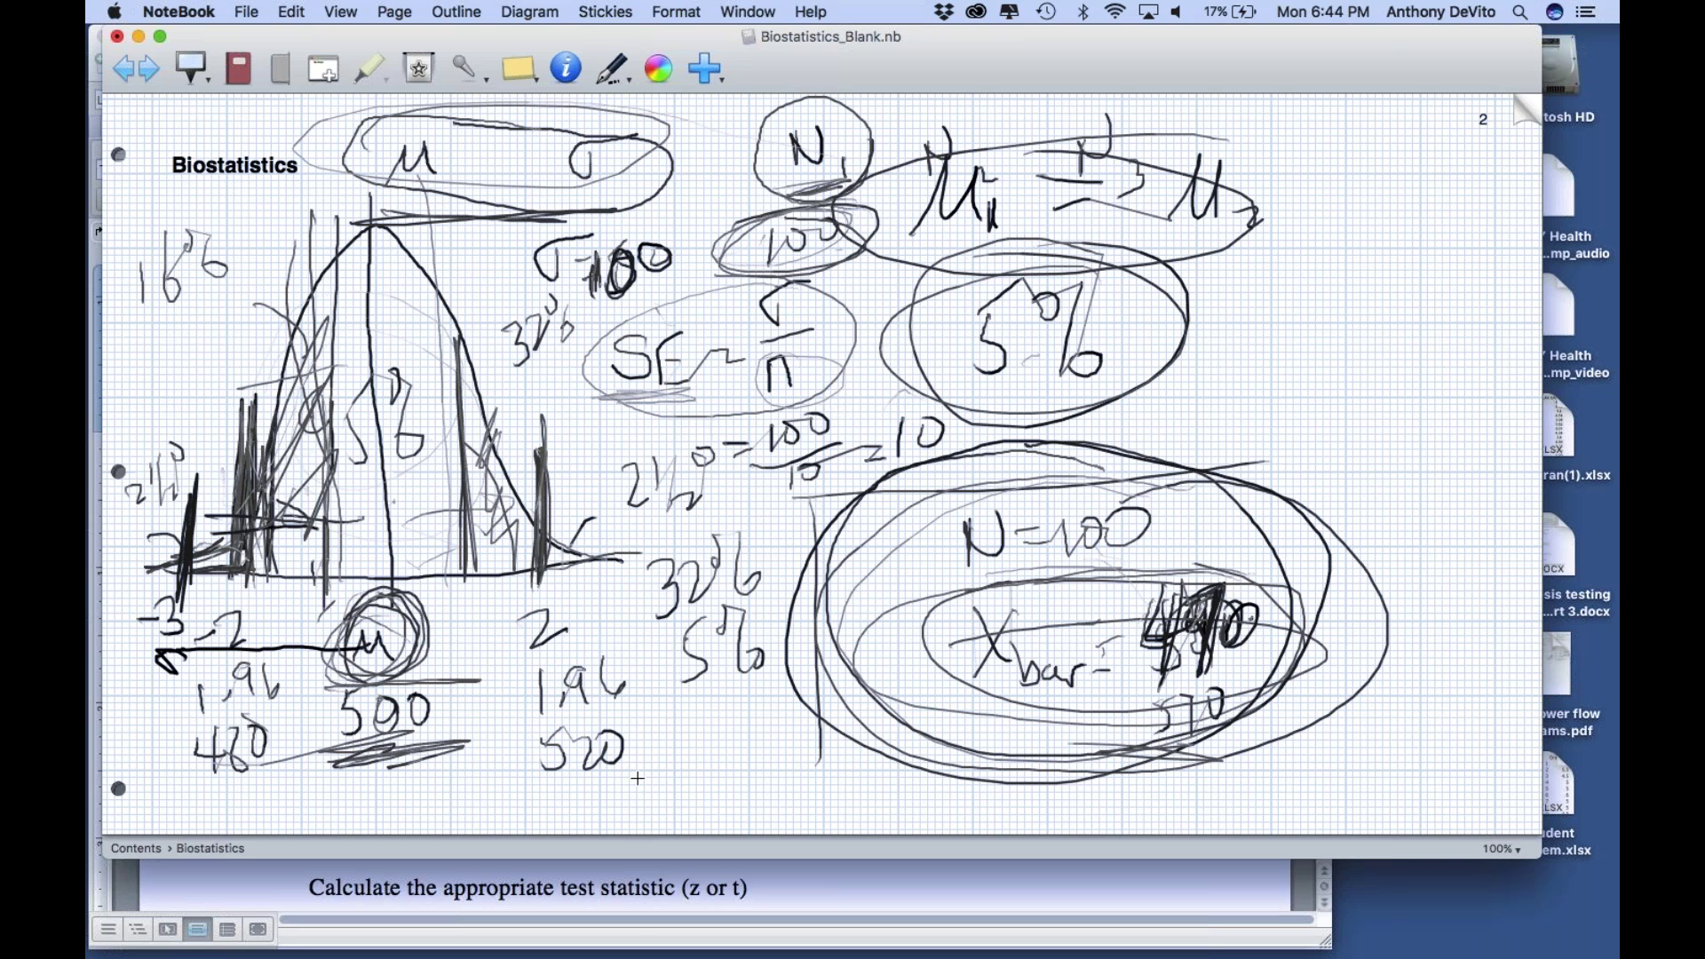
pyautogui.moveTo(728, 702)
pyautogui.mouseDown()
pyautogui.moveTo(718, 773)
pyautogui.moveTo(750, 781)
pyautogui.mouseUp()
pyautogui.click(775, 737)
pyautogui.moveTo(791, 697); pyautogui.dragTo(809, 769)
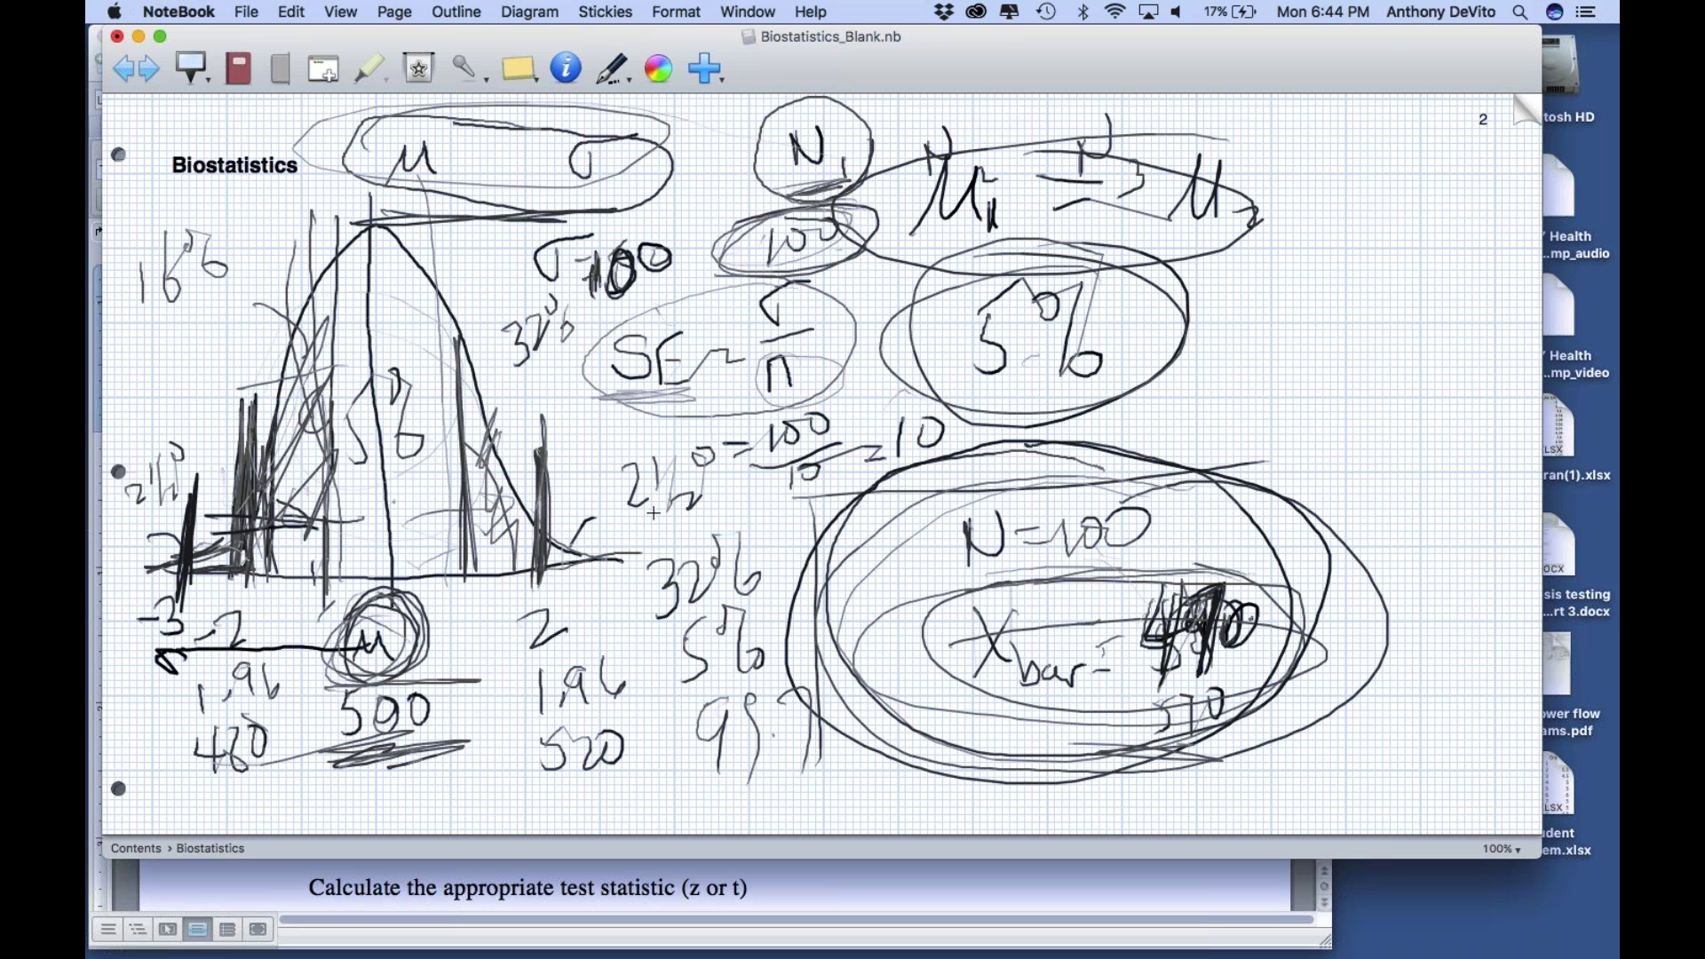
pyautogui.moveTo(789, 594)
pyautogui.mouseDown()
pyautogui.moveTo(790, 579)
pyautogui.moveTo(623, 691)
pyautogui.moveTo(800, 562)
pyautogui.moveTo(700, 695)
pyautogui.moveTo(701, 582)
pyautogui.moveTo(621, 690)
pyautogui.moveTo(581, 673)
pyautogui.mouseUp()
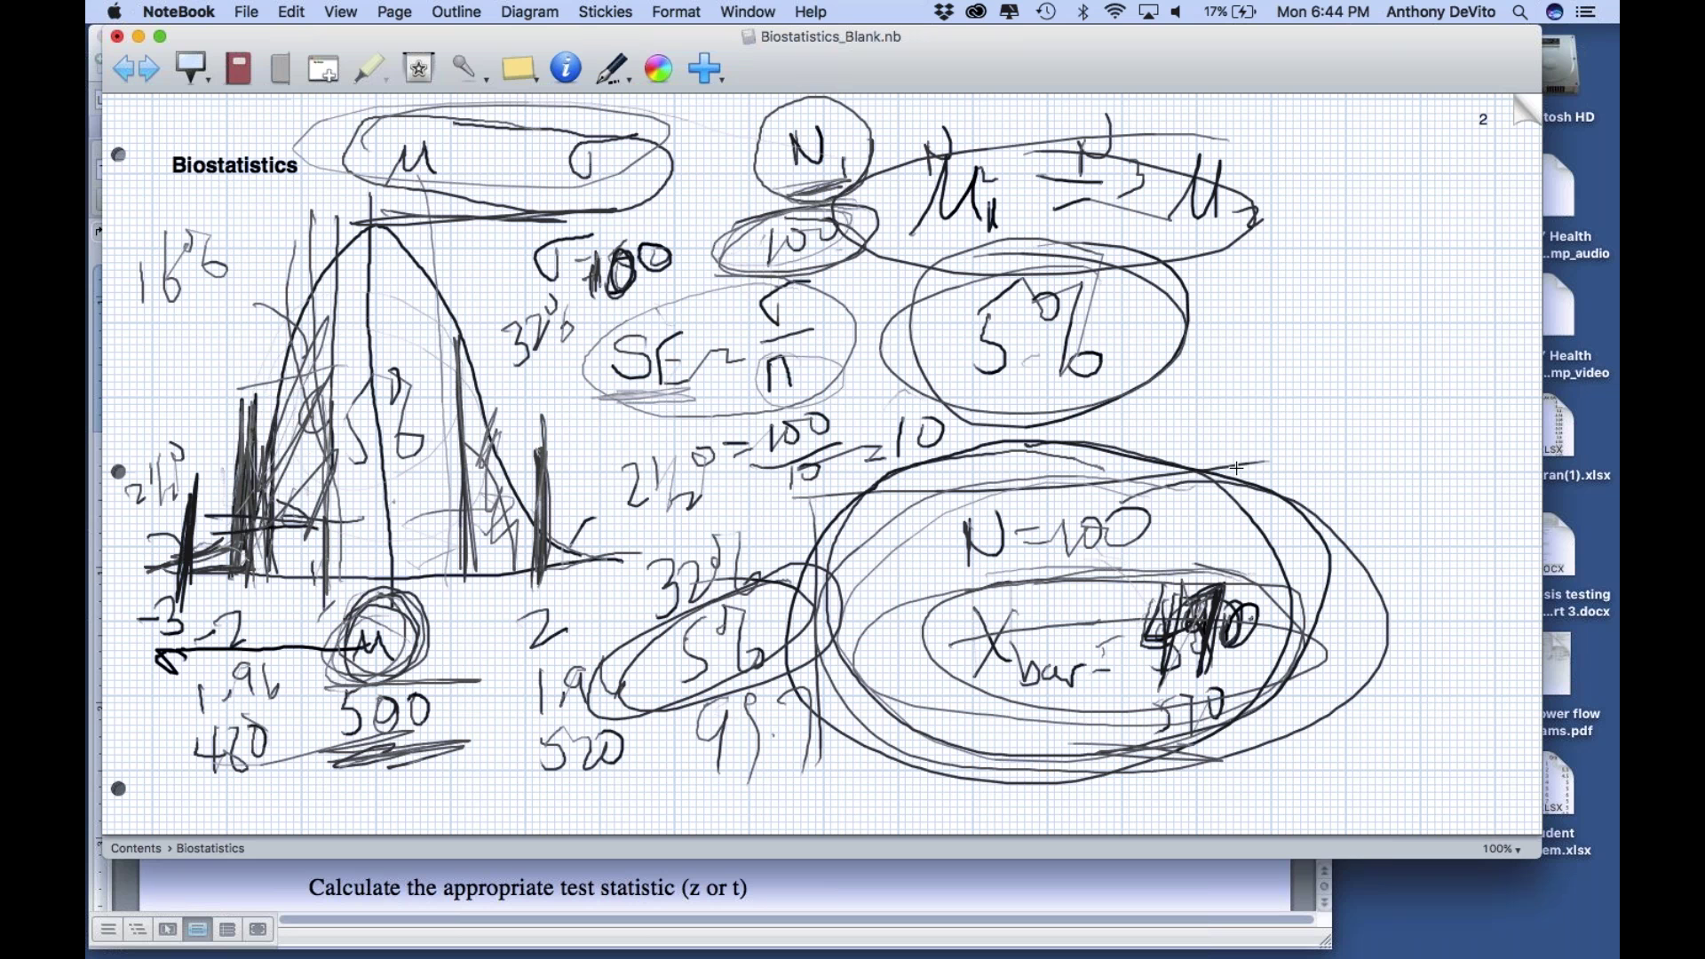
# Step: Circle the sample area and its mean value again, and retrace the sampling distribution curve
pyautogui.moveTo(1195, 468)
pyautogui.mouseDown()
pyautogui.moveTo(924, 751)
pyautogui.moveTo(1320, 629)
pyautogui.moveTo(1148, 427)
pyautogui.mouseUp()
pyautogui.moveTo(1236, 595)
pyautogui.mouseDown()
pyautogui.moveTo(1163, 593)
pyautogui.moveTo(1283, 626)
pyautogui.moveTo(1237, 611)
pyautogui.mouseUp()
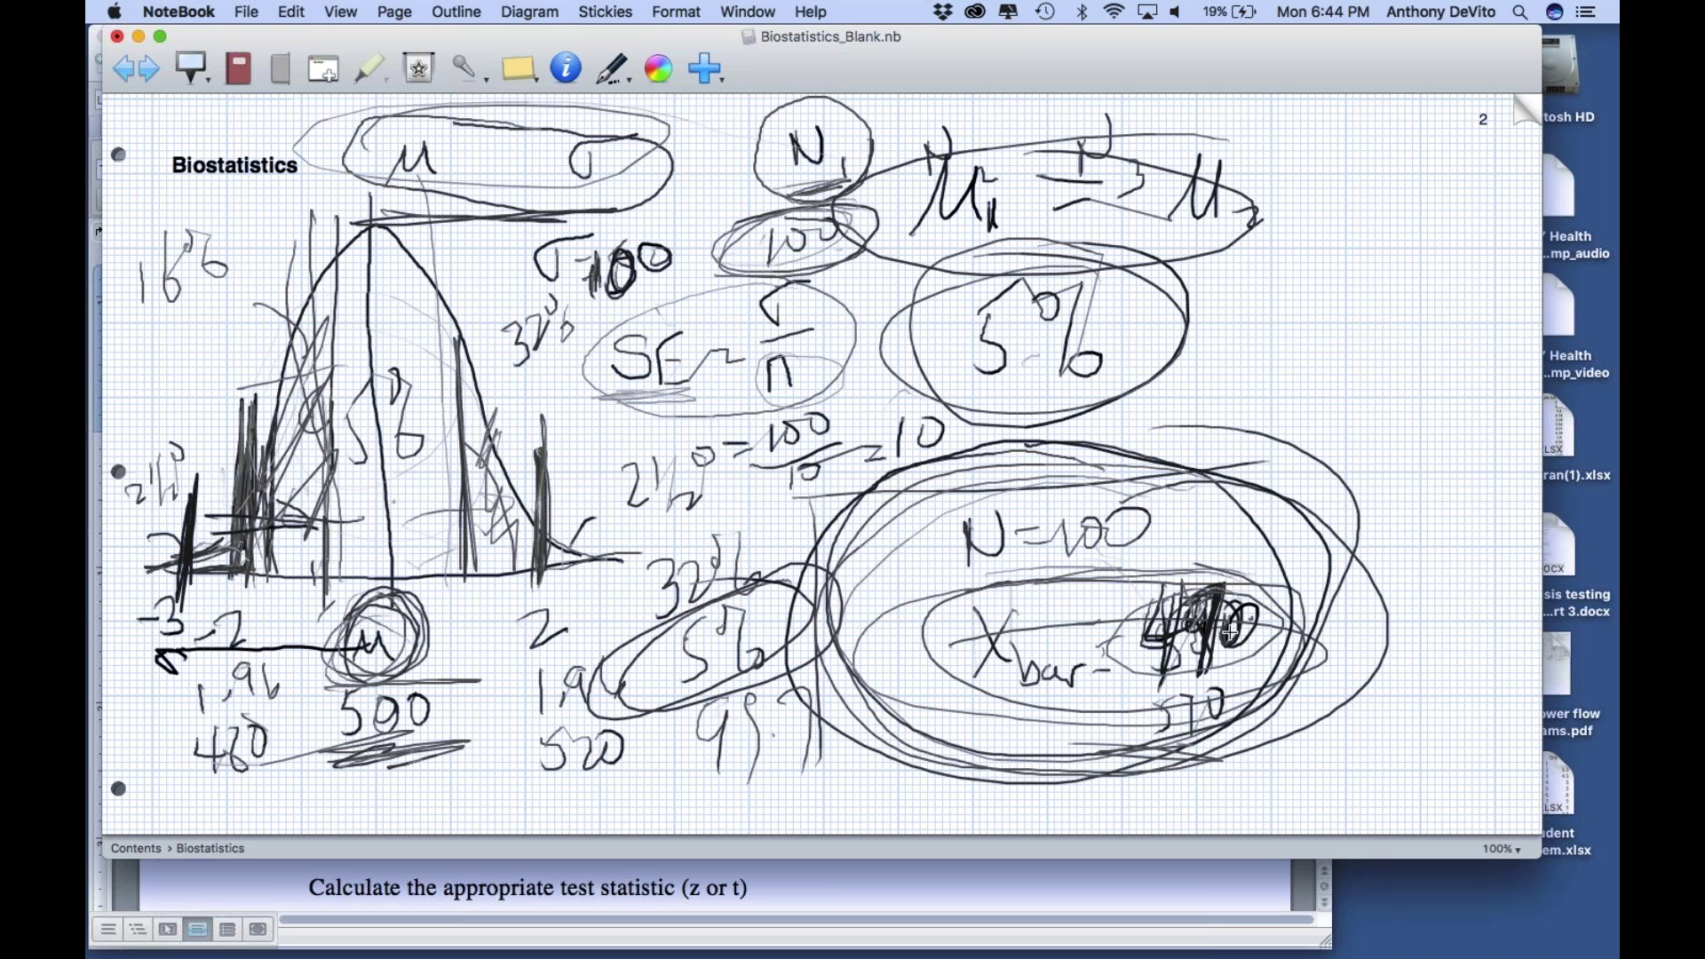
pyautogui.moveTo(257, 516)
pyautogui.mouseDown()
pyautogui.moveTo(340, 245)
pyautogui.moveTo(460, 395)
pyautogui.moveTo(508, 540)
pyautogui.mouseUp()
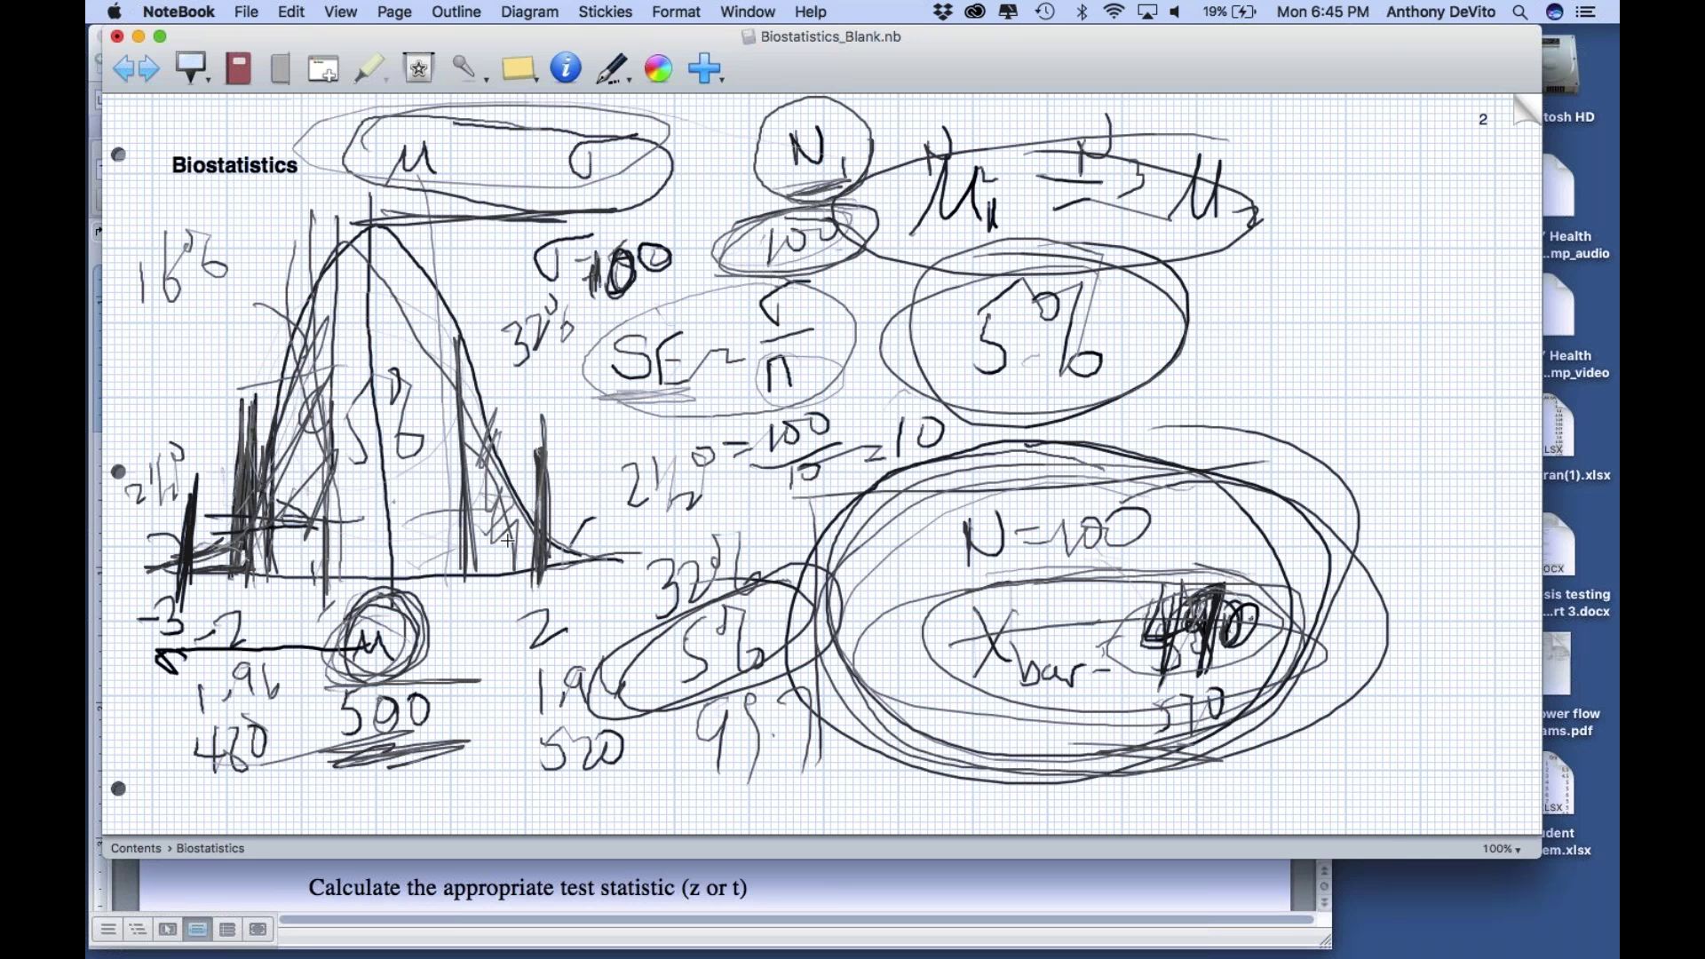
# Step: Write α = below the 99.7 and circle it with repeated loops
pyautogui.moveTo(853, 753); pyautogui.dragTo(856, 788)
pyautogui.moveTo(834, 724)
pyautogui.mouseDown()
pyautogui.moveTo(799, 806)
pyautogui.moveTo(1074, 750)
pyautogui.moveTo(744, 777)
pyautogui.mouseUp()
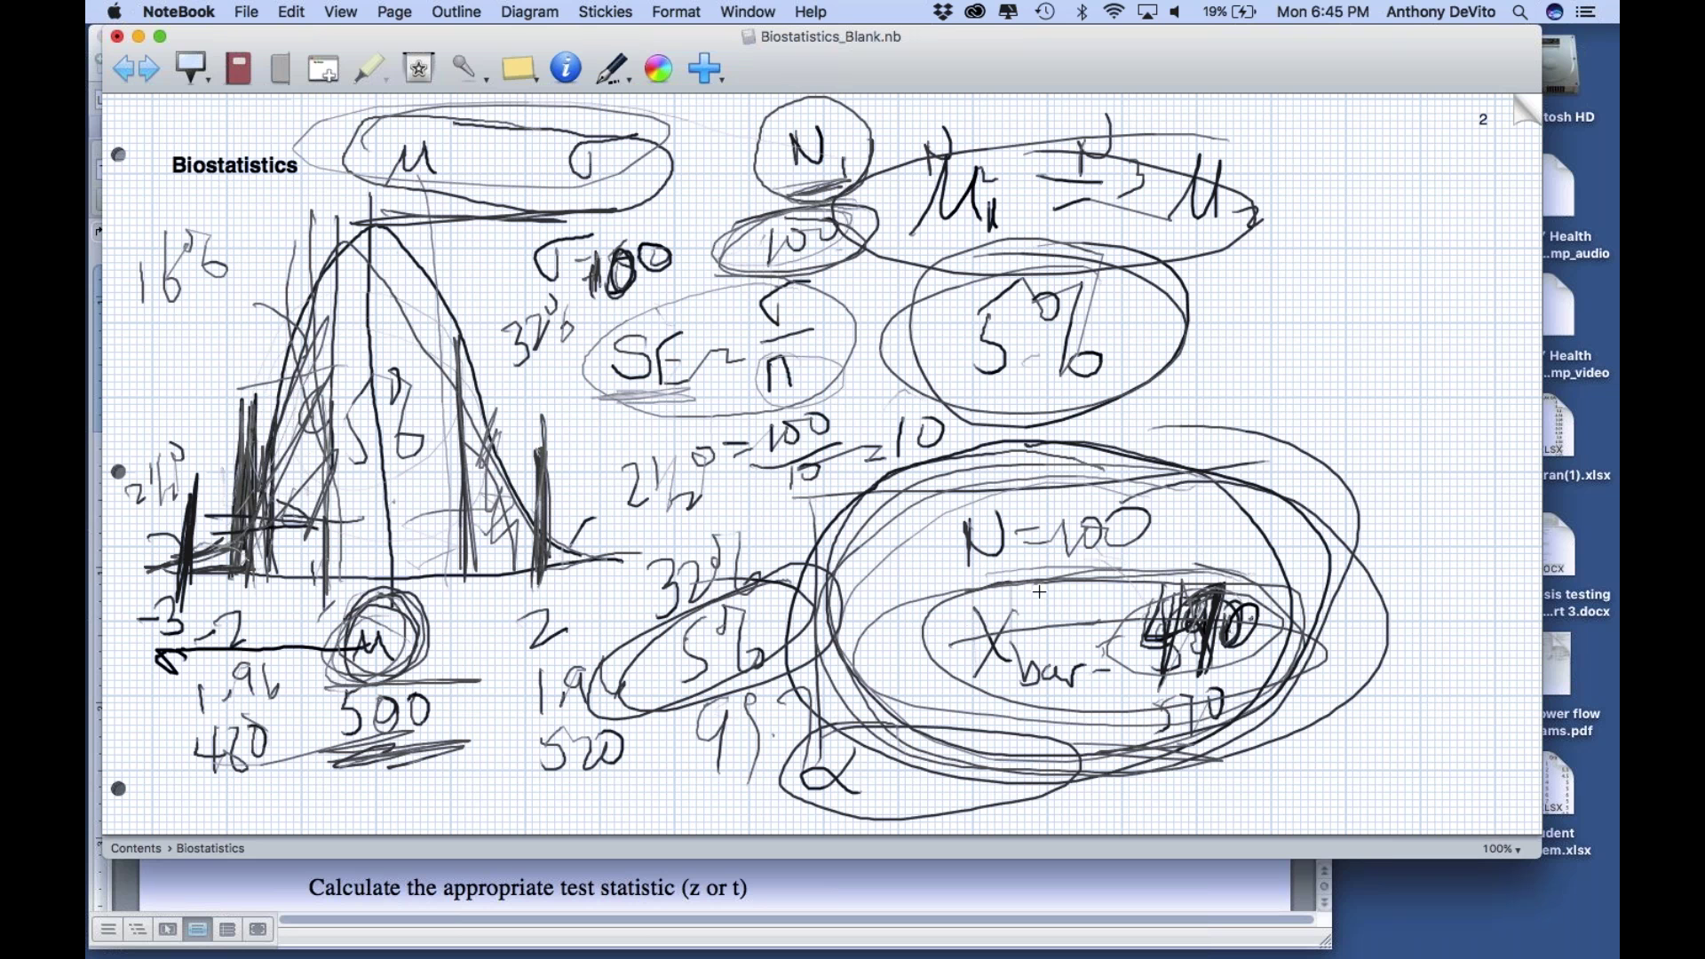
pyautogui.moveTo(896, 781); pyautogui.dragTo(922, 778)
pyautogui.moveTo(981, 725)
pyautogui.mouseDown()
pyautogui.moveTo(826, 749)
pyautogui.moveTo(819, 815)
pyautogui.moveTo(992, 763)
pyautogui.mouseUp()
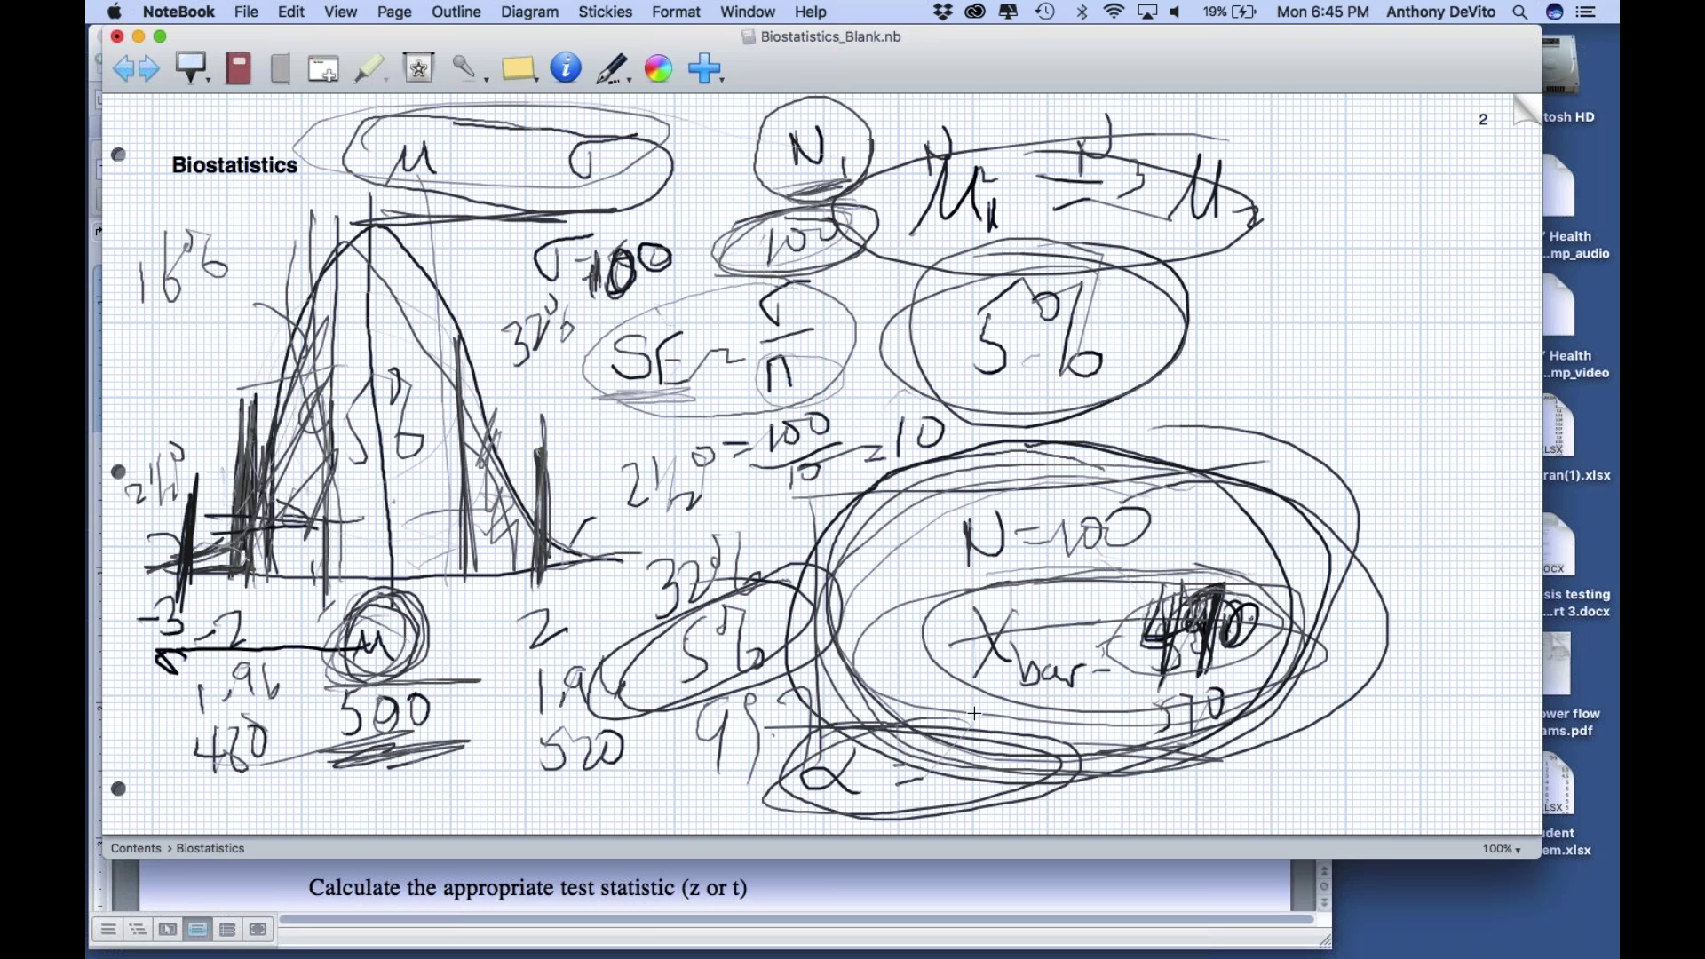
pyautogui.moveTo(961, 719)
pyautogui.mouseDown()
pyautogui.moveTo(972, 764)
pyautogui.moveTo(1003, 746)
pyautogui.mouseUp()
# Step: Mark both tails, draw a horizontal line across the central area, and circle the whole curve
pyautogui.moveTo(206, 510); pyautogui.dragTo(197, 573)
pyautogui.moveTo(515, 506)
pyautogui.mouseDown()
pyautogui.moveTo(493, 555)
pyautogui.moveTo(471, 539)
pyautogui.mouseUp()
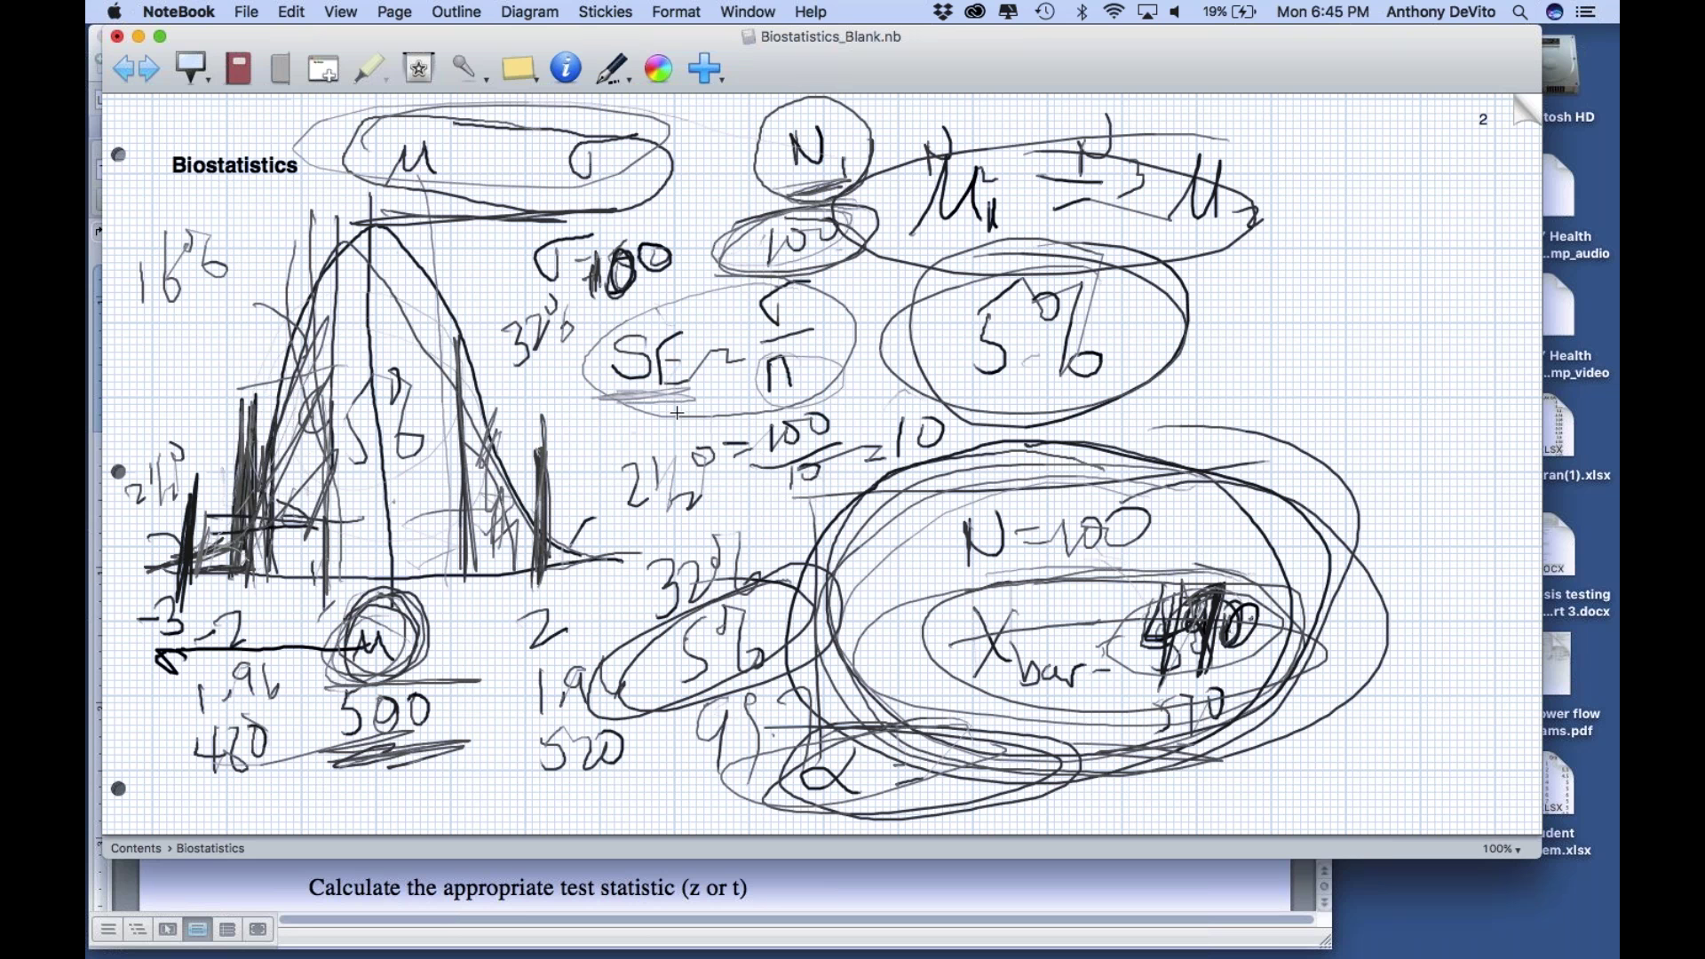
pyautogui.moveTo(272, 494); pyautogui.dragTo(480, 490)
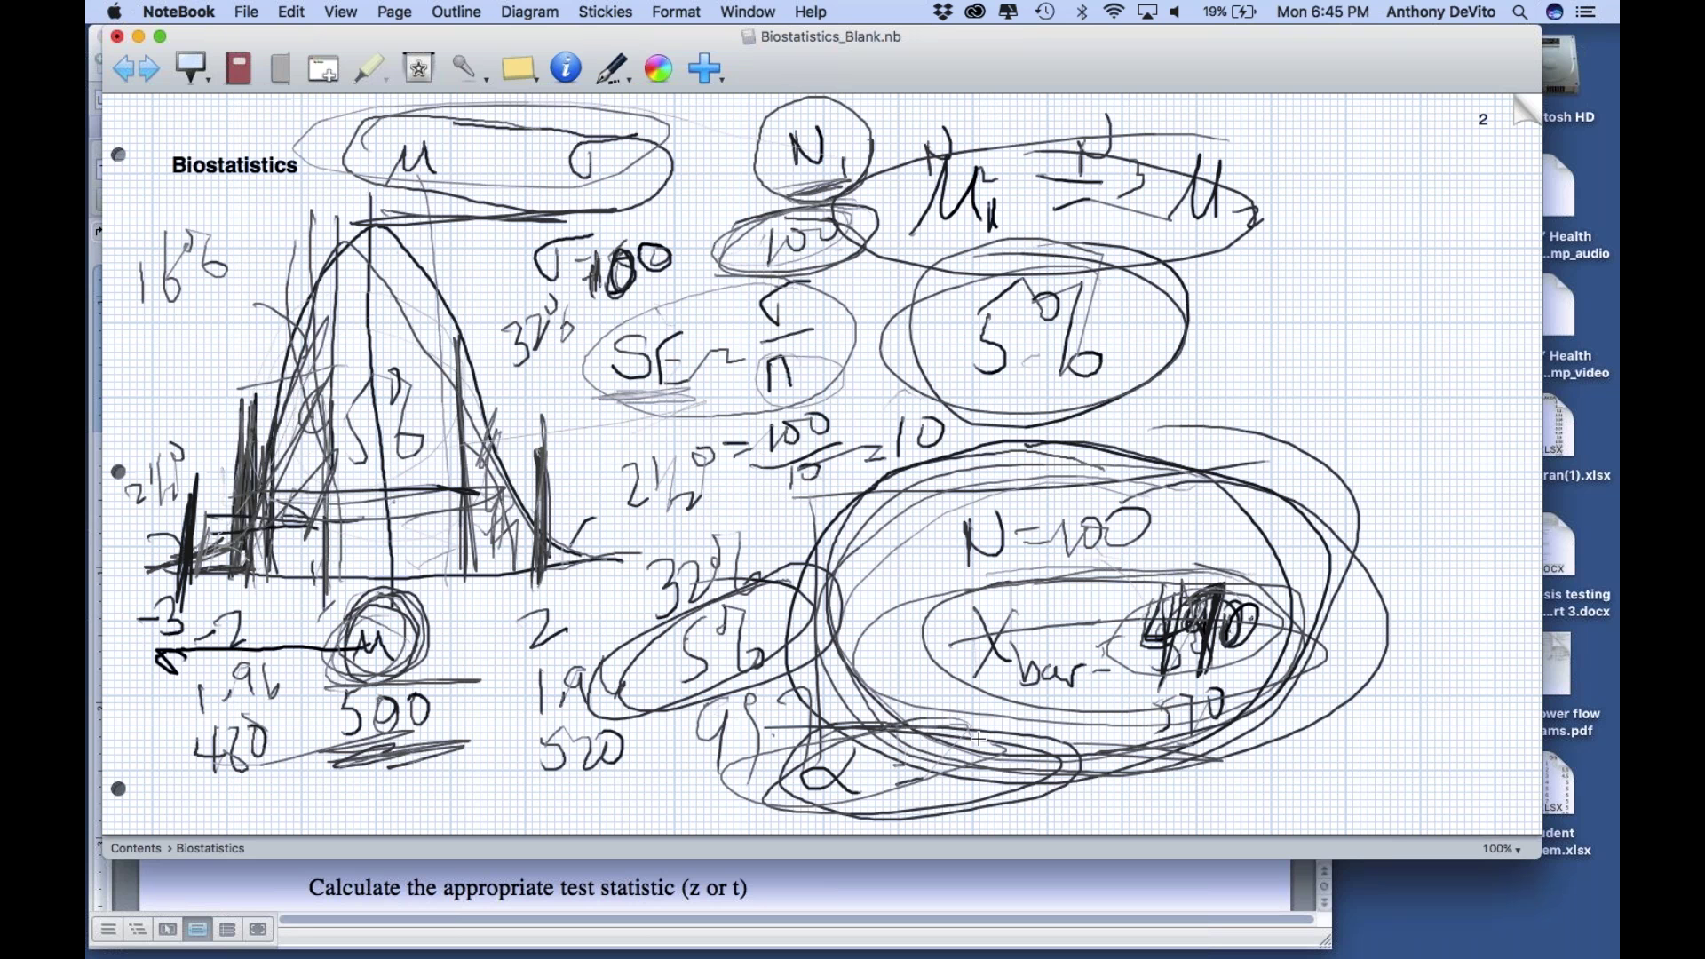
pyautogui.moveTo(404, 209)
pyautogui.mouseDown()
pyautogui.moveTo(191, 253)
pyautogui.moveTo(355, 594)
pyautogui.moveTo(479, 200)
pyautogui.mouseUp()
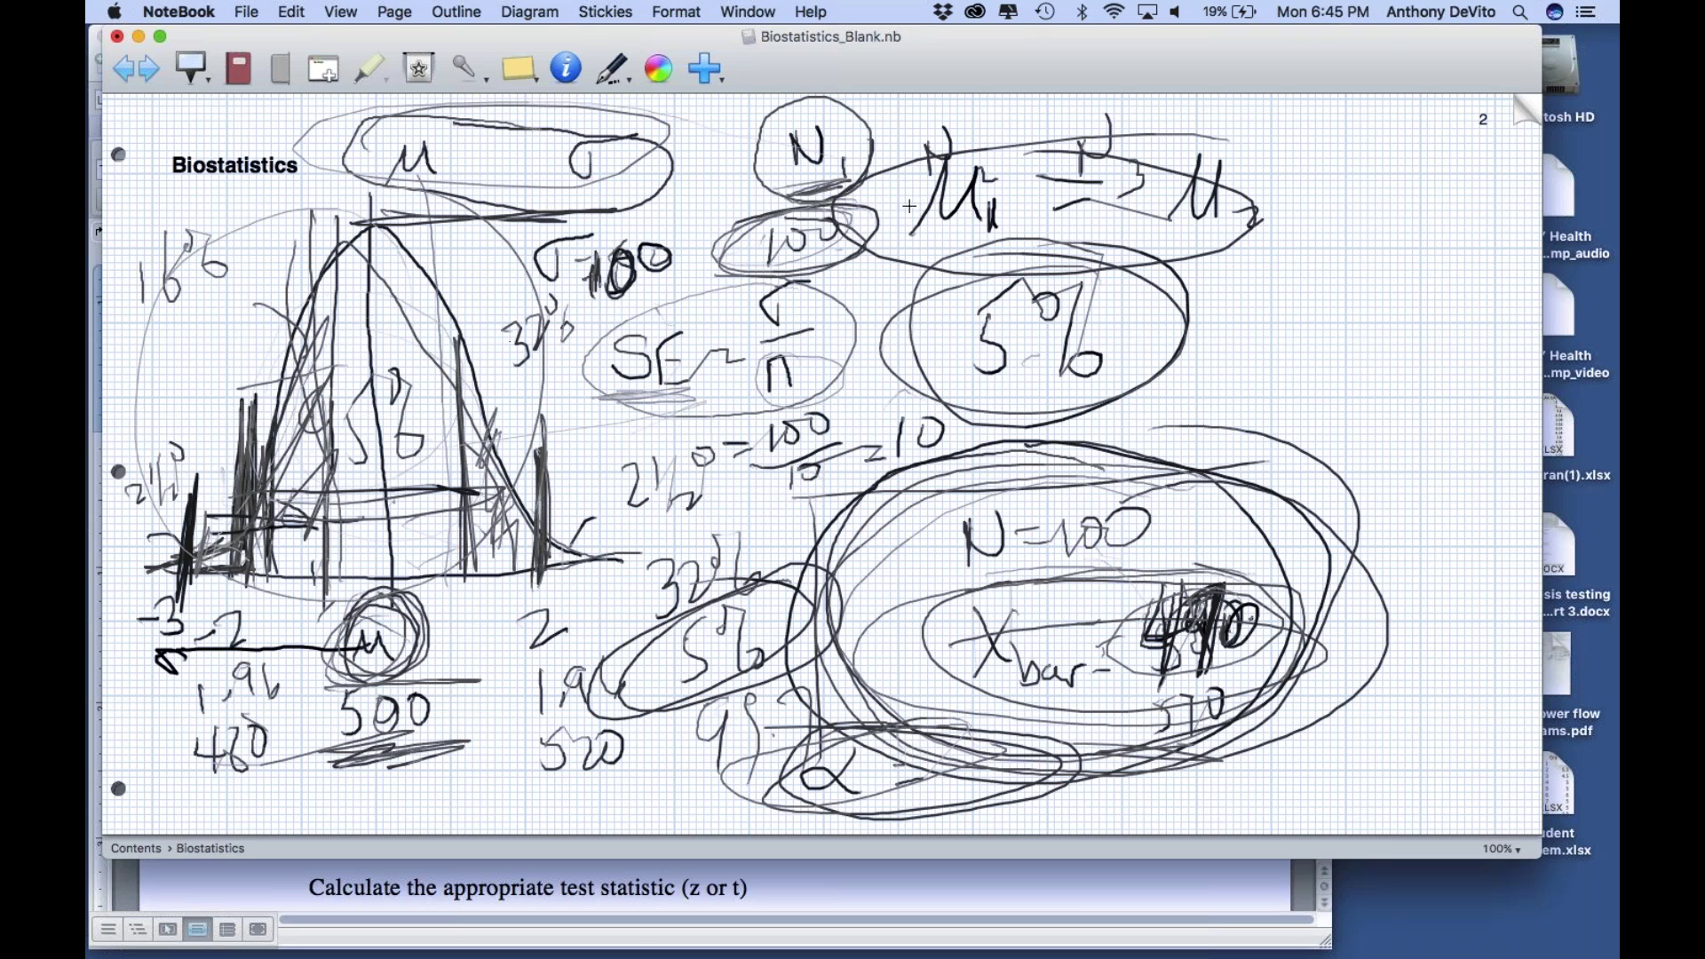
# Step: Turn the notebook to blank page 3 and bring its full page into view
pyautogui.moveTo(1148, 85); pyautogui.dragTo(799, 84)
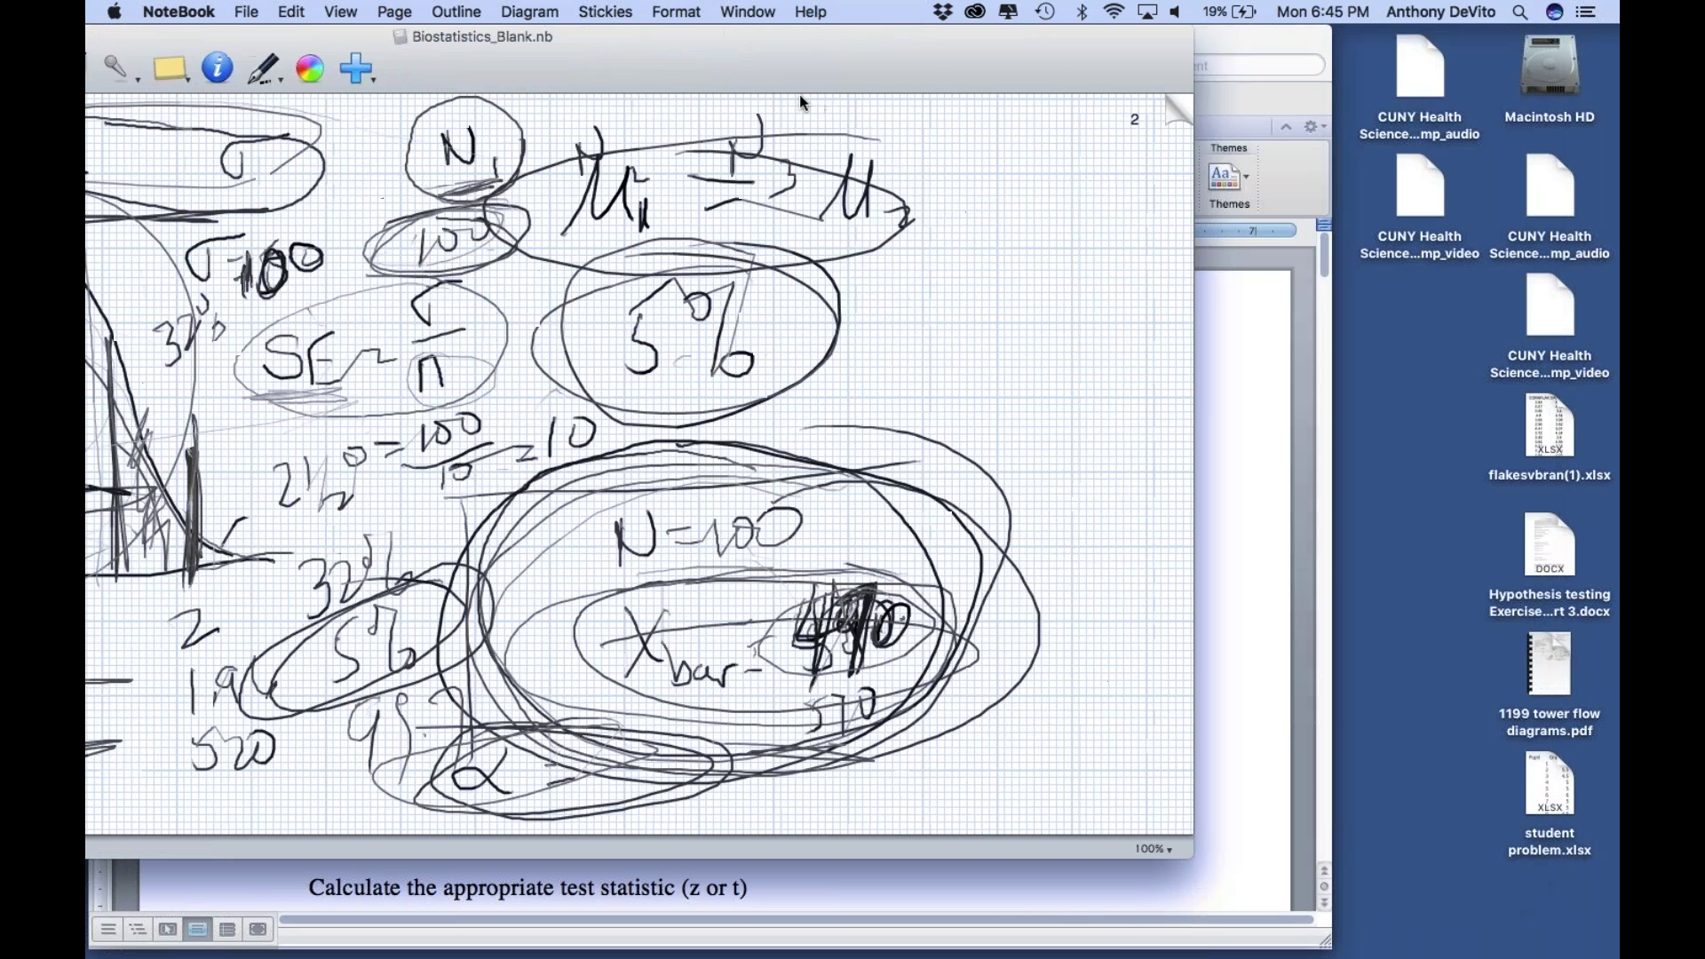
pyautogui.click(1181, 102)
pyautogui.doubleClick(699, 64)
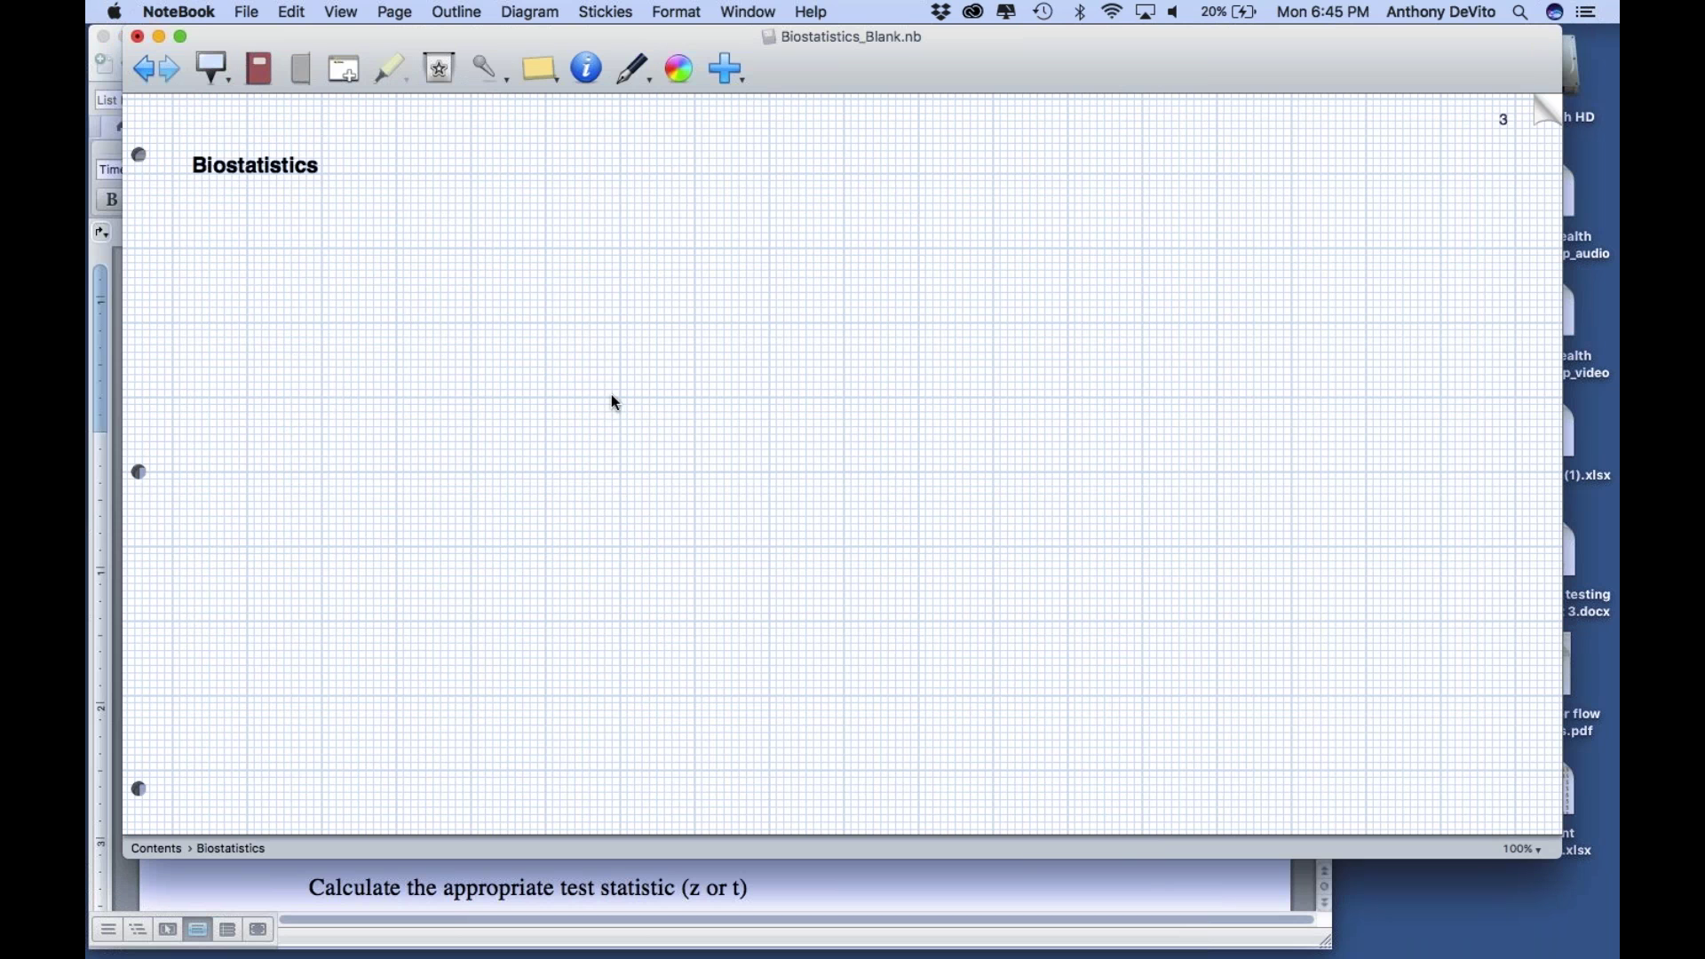
# Step: Write μ₁ and μ₂ side by side with an X̄ under each, and circle the whole group
pyautogui.click(640, 80)
pyautogui.moveTo(472, 257)
pyautogui.mouseDown()
pyautogui.moveTo(499, 176)
pyautogui.moveTo(559, 259)
pyautogui.moveTo(634, 281)
pyautogui.mouseUp()
pyautogui.moveTo(917, 251)
pyautogui.mouseDown()
pyautogui.moveTo(959, 230)
pyautogui.moveTo(1000, 252)
pyautogui.moveTo(1084, 253)
pyautogui.mouseUp()
pyautogui.moveTo(520, 360); pyautogui.dragTo(592, 426)
pyautogui.moveTo(597, 361); pyautogui.dragTo(505, 462)
pyautogui.moveTo(494, 359); pyautogui.dragTo(597, 347)
pyautogui.moveTo(925, 388); pyautogui.dragTo(998, 437)
pyautogui.moveTo(996, 377); pyautogui.dragTo(953, 459)
pyautogui.moveTo(936, 345); pyautogui.dragTo(1027, 323)
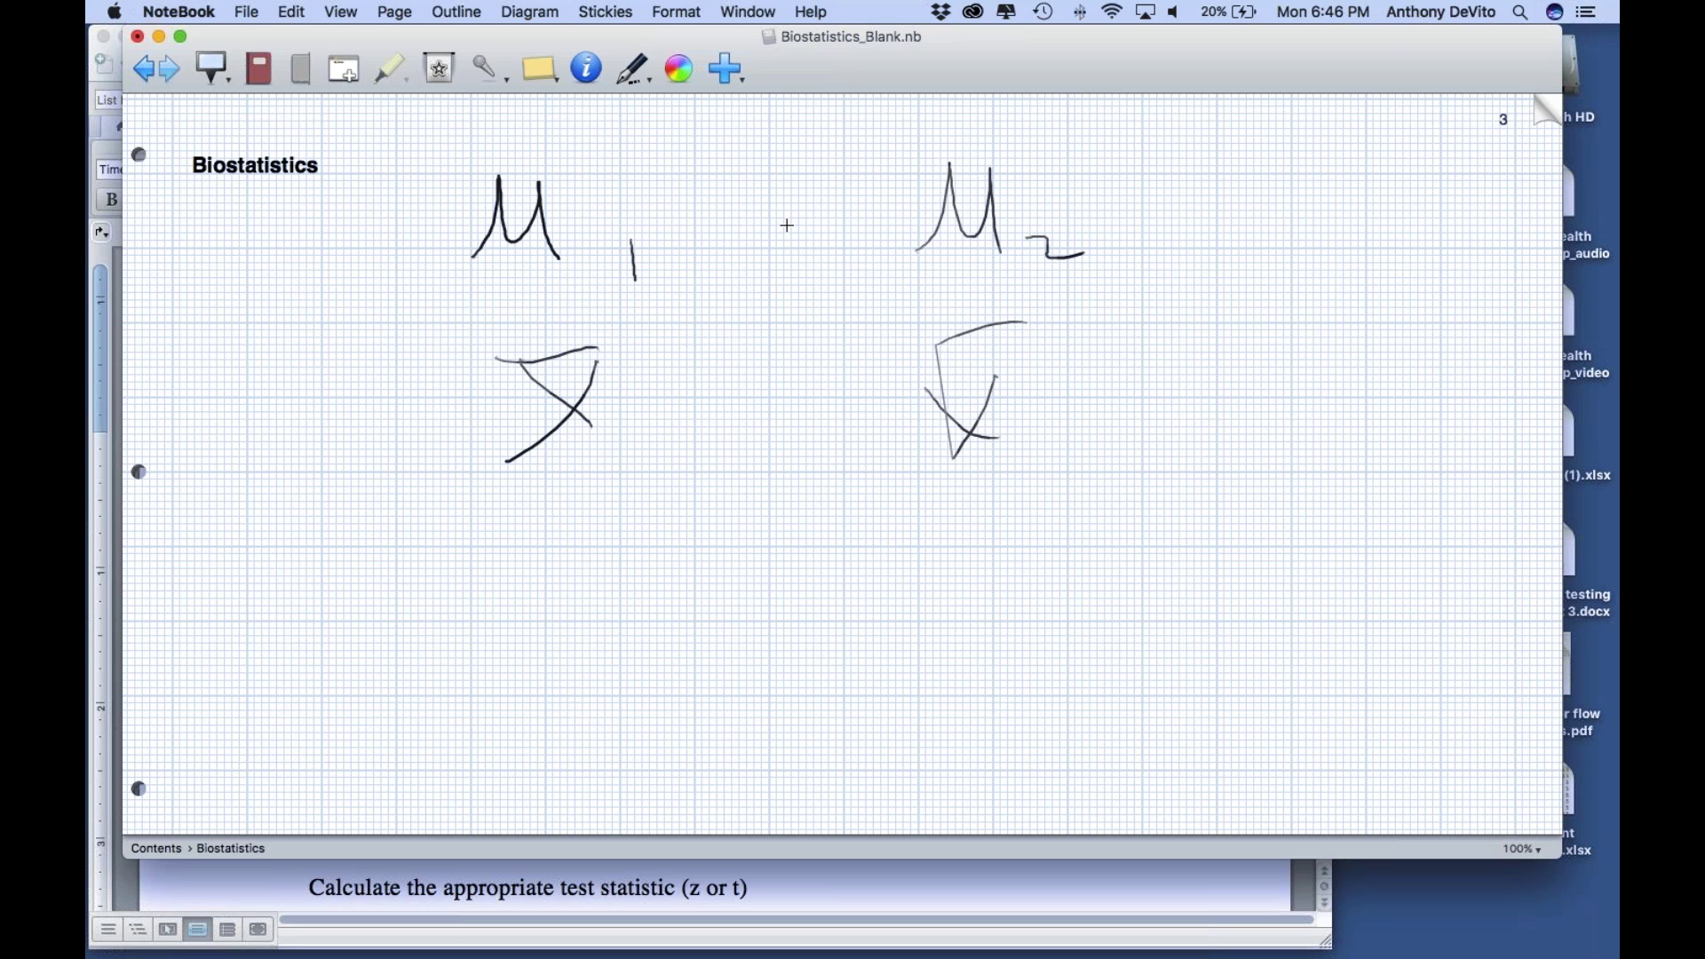
pyautogui.moveTo(615, 130)
pyautogui.mouseDown()
pyautogui.moveTo(328, 421)
pyautogui.moveTo(1202, 301)
pyautogui.moveTo(782, 158)
pyautogui.mouseUp()
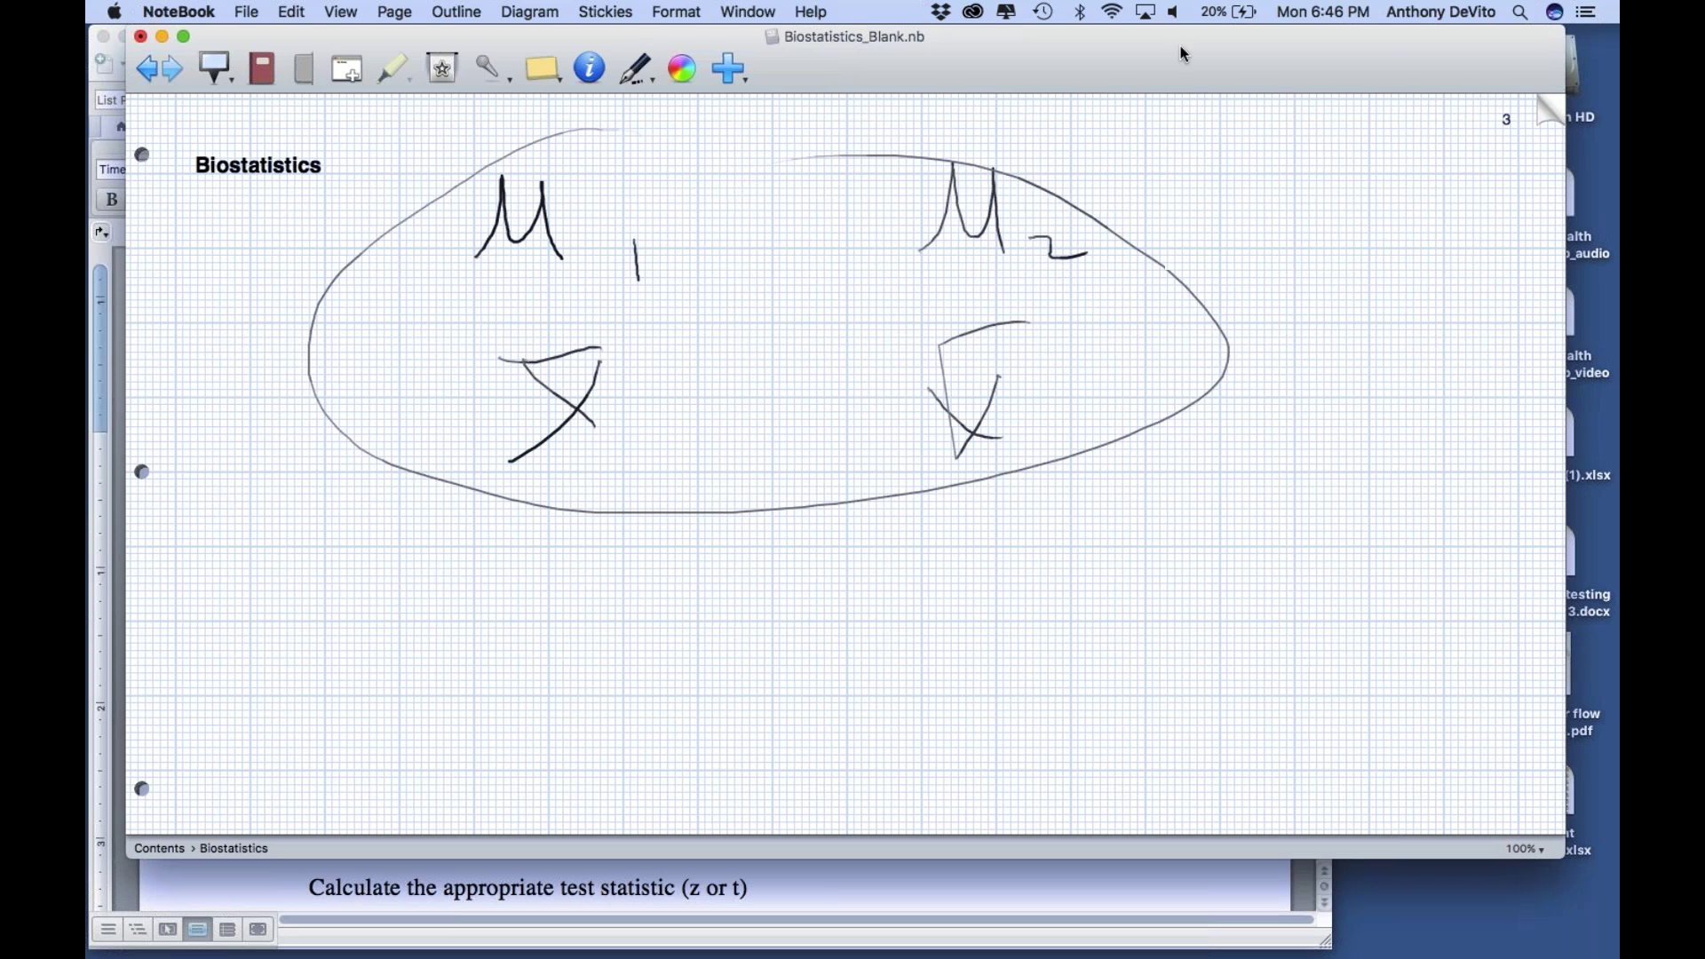
# Step: Turn to the next blank notebook page and move the notebook aside to uncover the Hypothesis Testing Exercises Part 2 document
pyautogui.moveTo(1177, 68)
pyautogui.mouseDown()
pyautogui.moveTo(1015, 66)
pyautogui.moveTo(1058, 56)
pyautogui.moveTo(824, 135)
pyautogui.moveTo(914, 135)
pyautogui.moveTo(963, 163)
pyautogui.mouseUp()
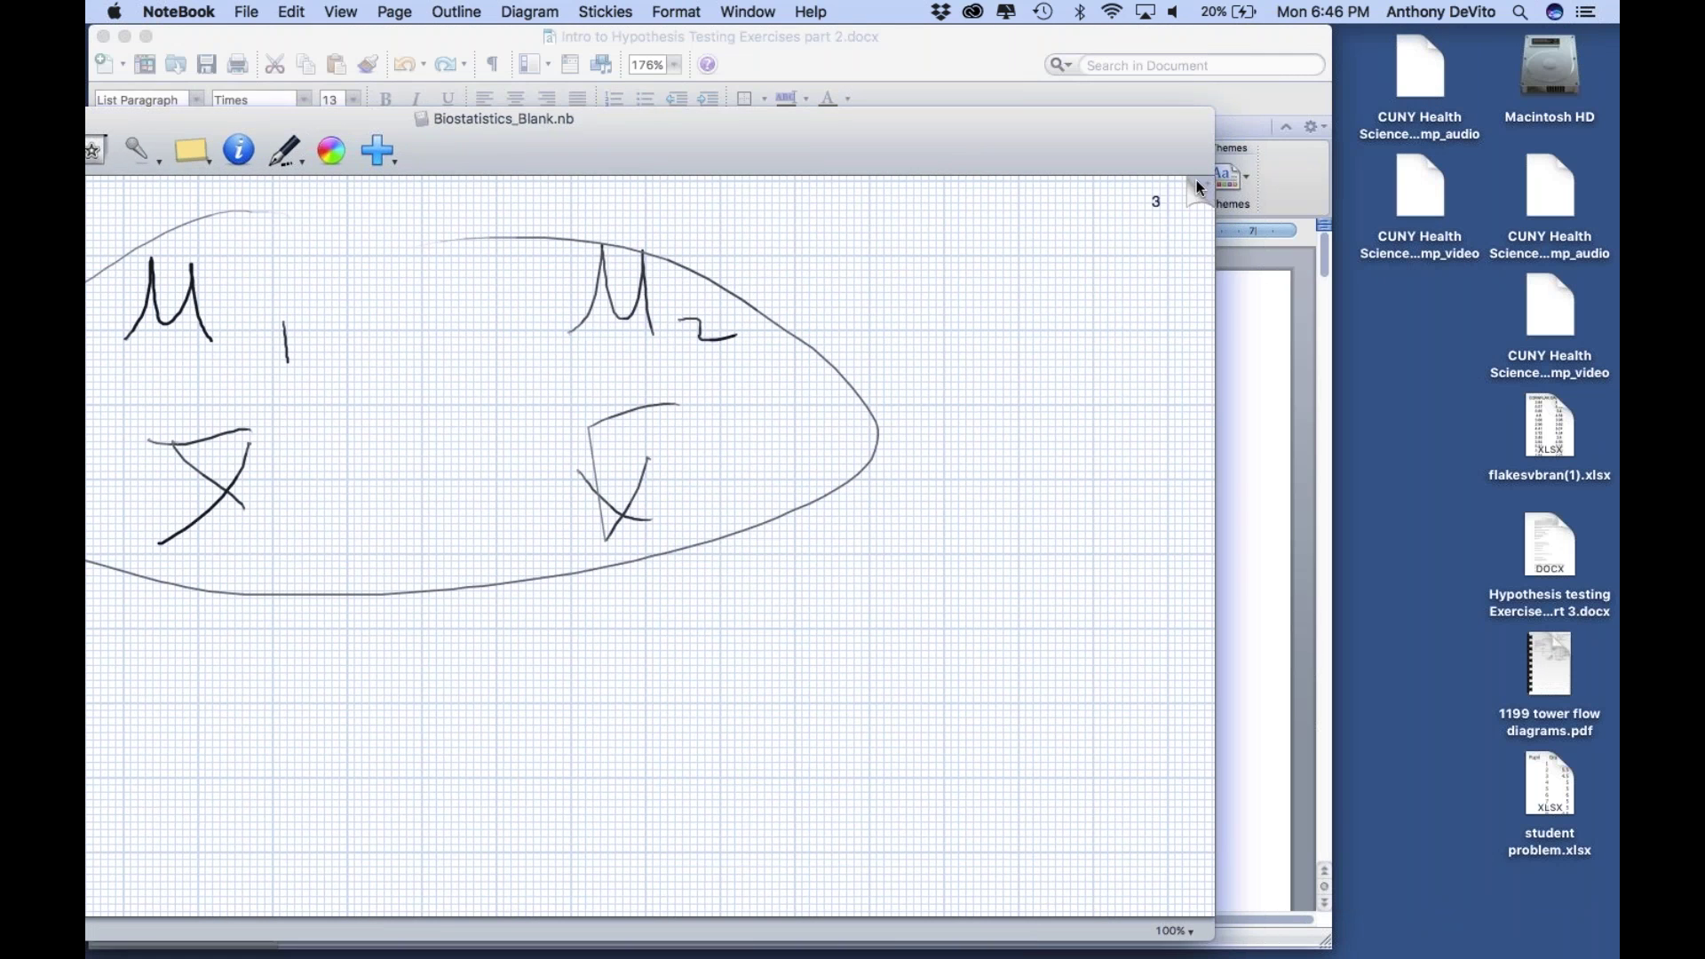
pyautogui.moveTo(1069, 152); pyautogui.dragTo(1080, 147)
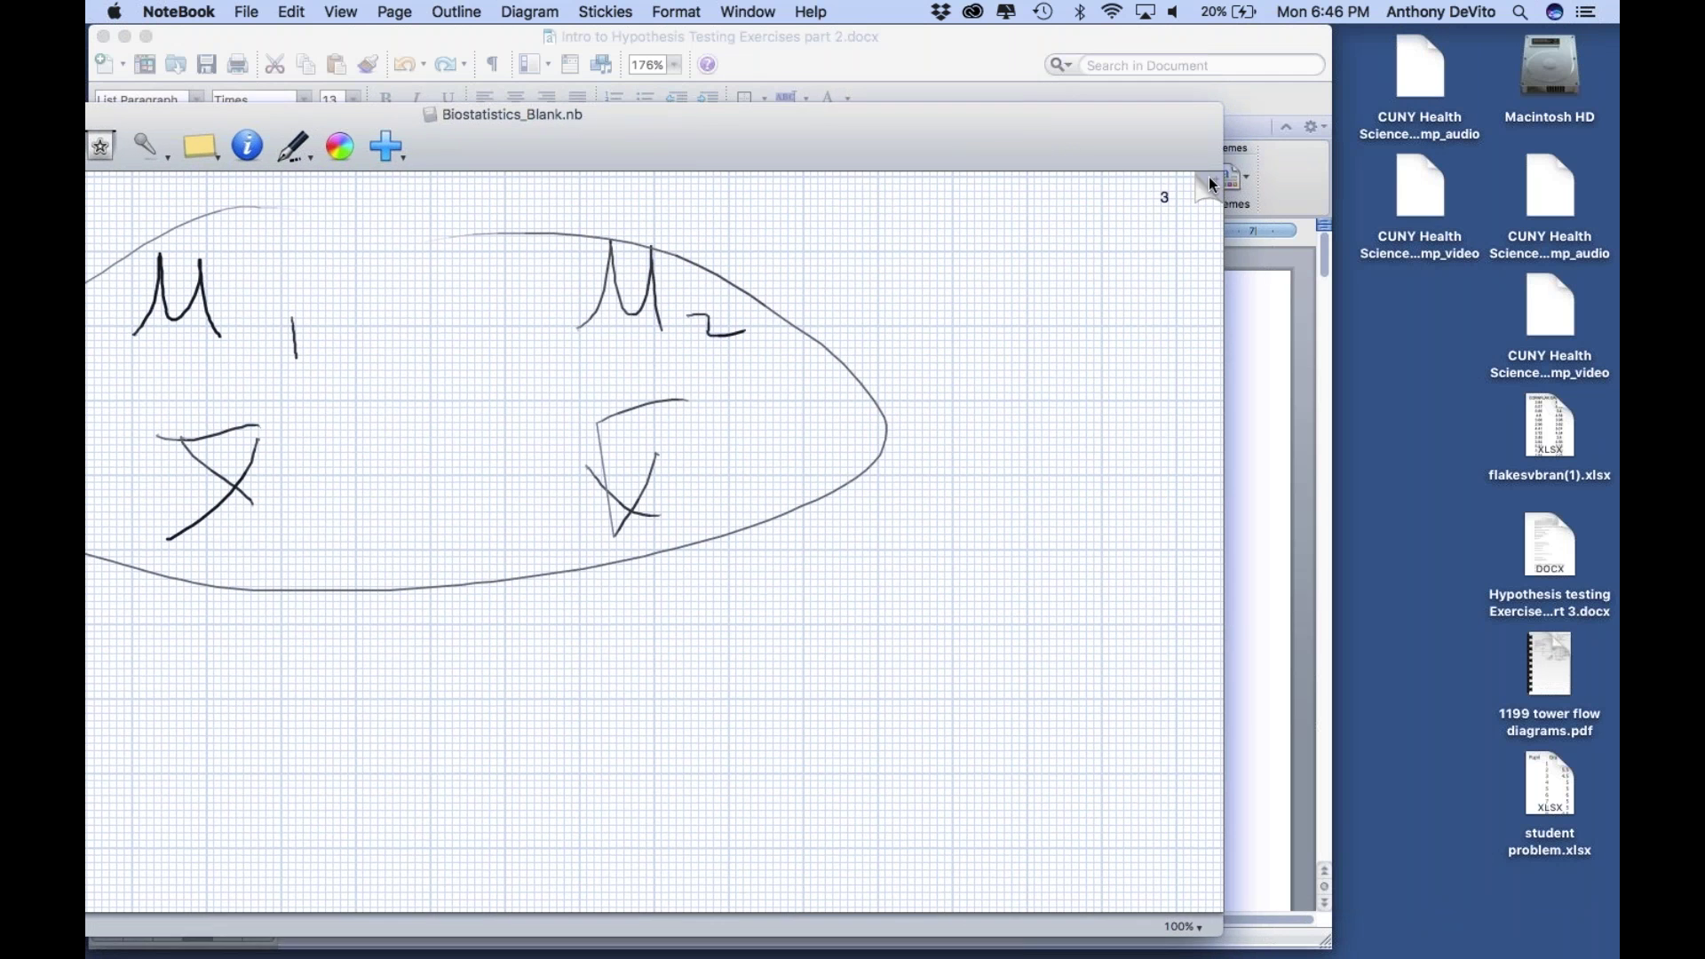
pyautogui.click(1207, 169)
pyautogui.moveTo(904, 136)
pyautogui.mouseDown()
pyautogui.moveTo(1071, 391)
pyautogui.moveTo(1517, 457)
pyautogui.mouseUp()
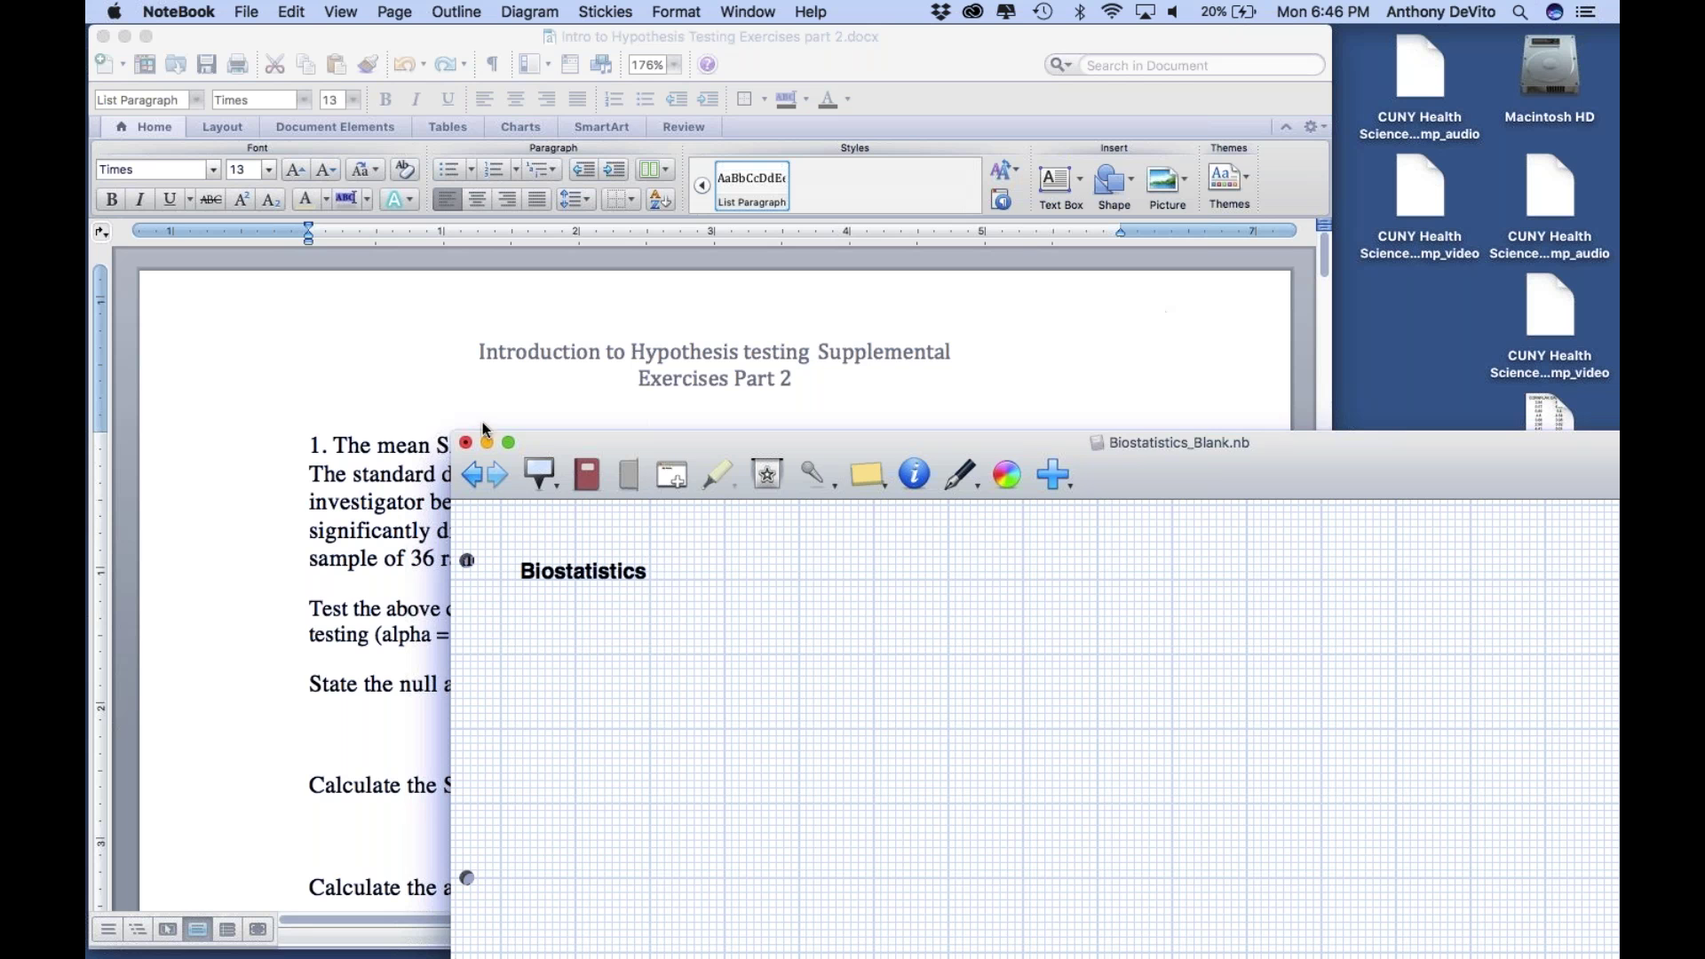
# Step: In the exercises document, add the lines "u hunter = 620 sigma 95" and "u psych =" below exercise 1's test instructions
pyautogui.click(370, 375)
pyautogui.scroll(-3, 371, 374)
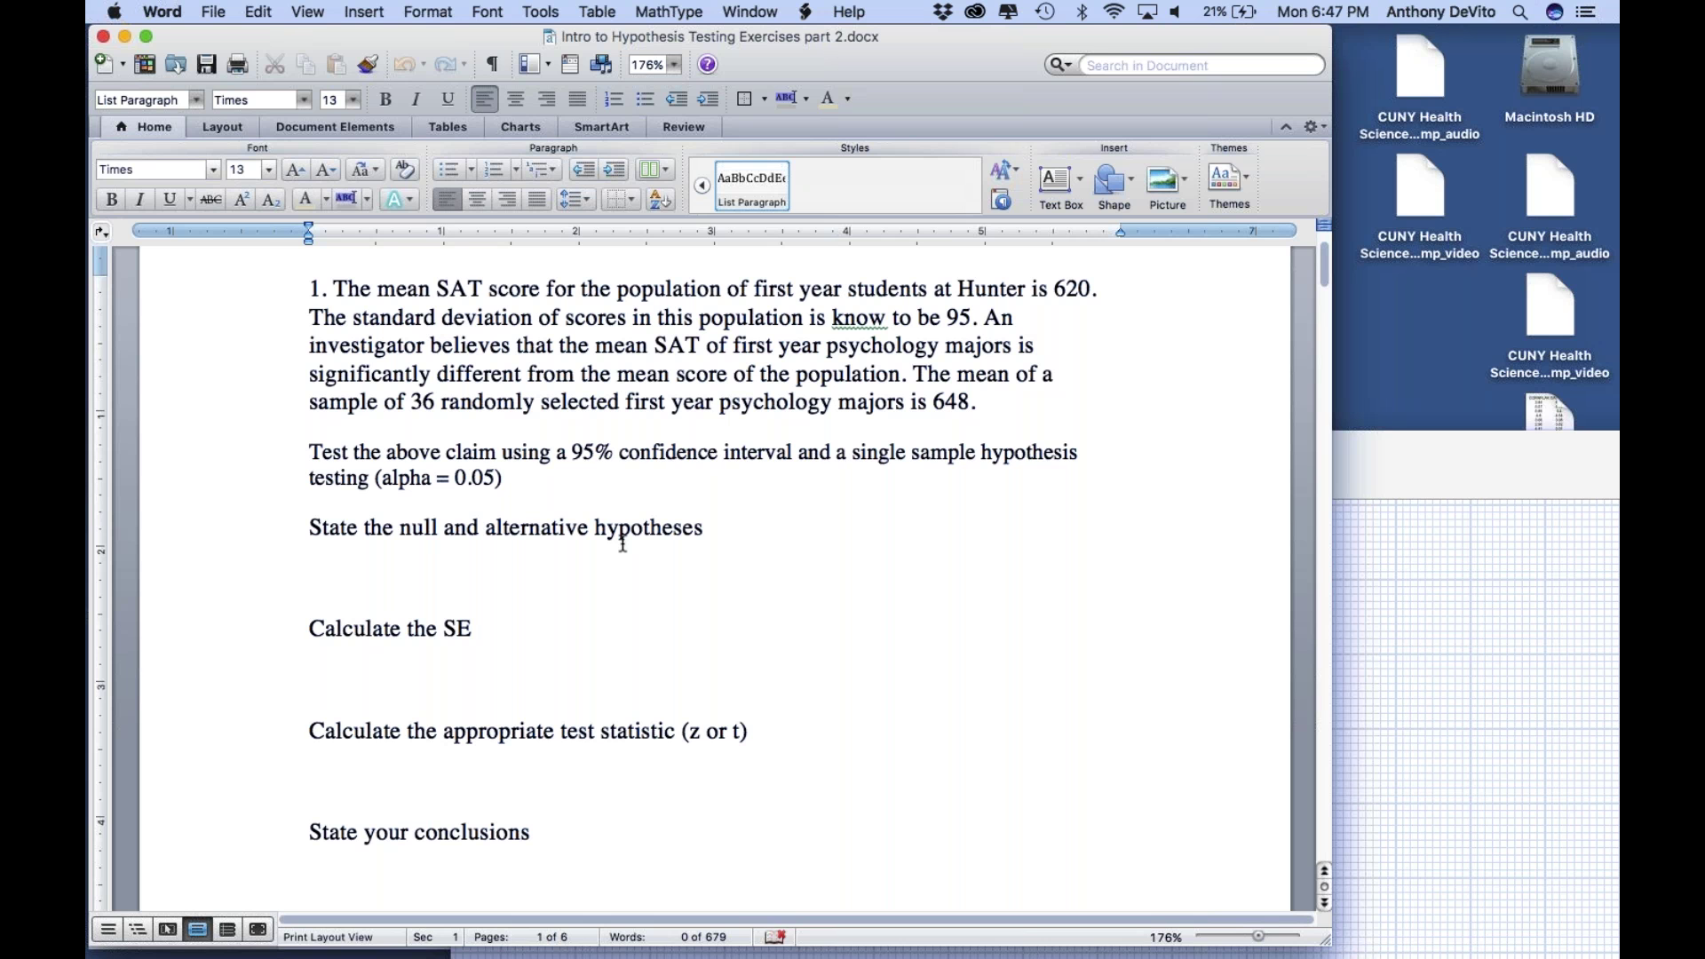
pyautogui.click(616, 489)
pyautogui.press('Return')
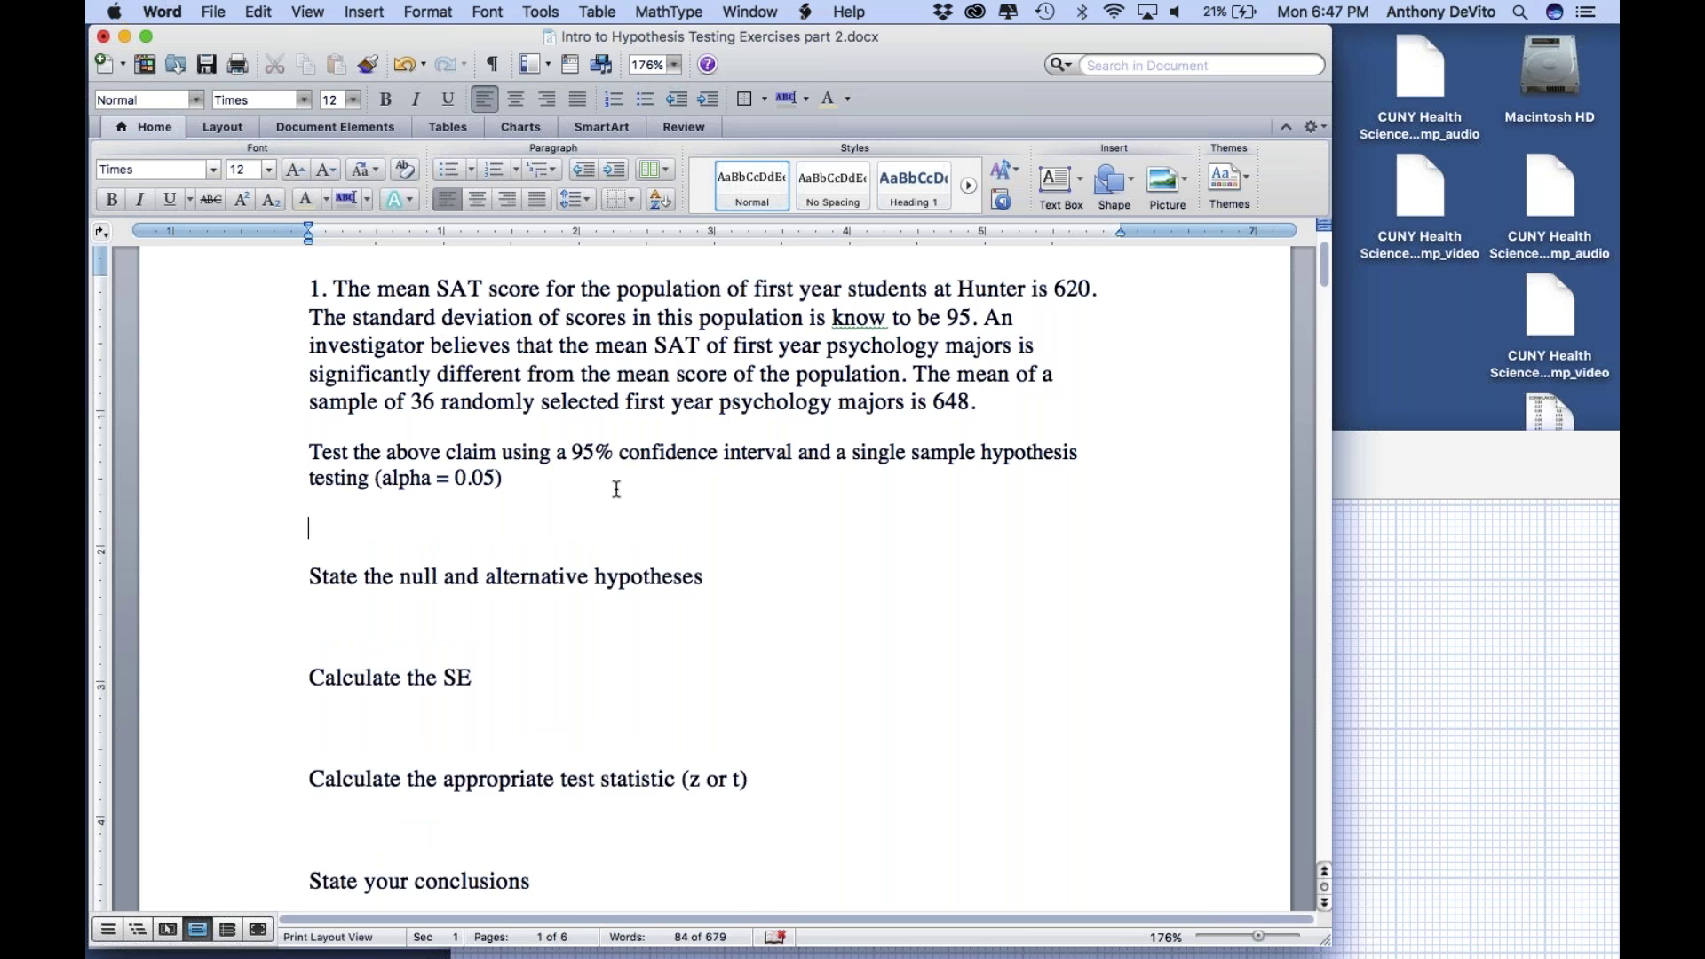
pyautogui.write('u h')
pyautogui.press('BackSpace')
pyautogui.press('BackSpace')
pyautogui.press('BackSpace')
pyautogui.write('u hunter = 620')
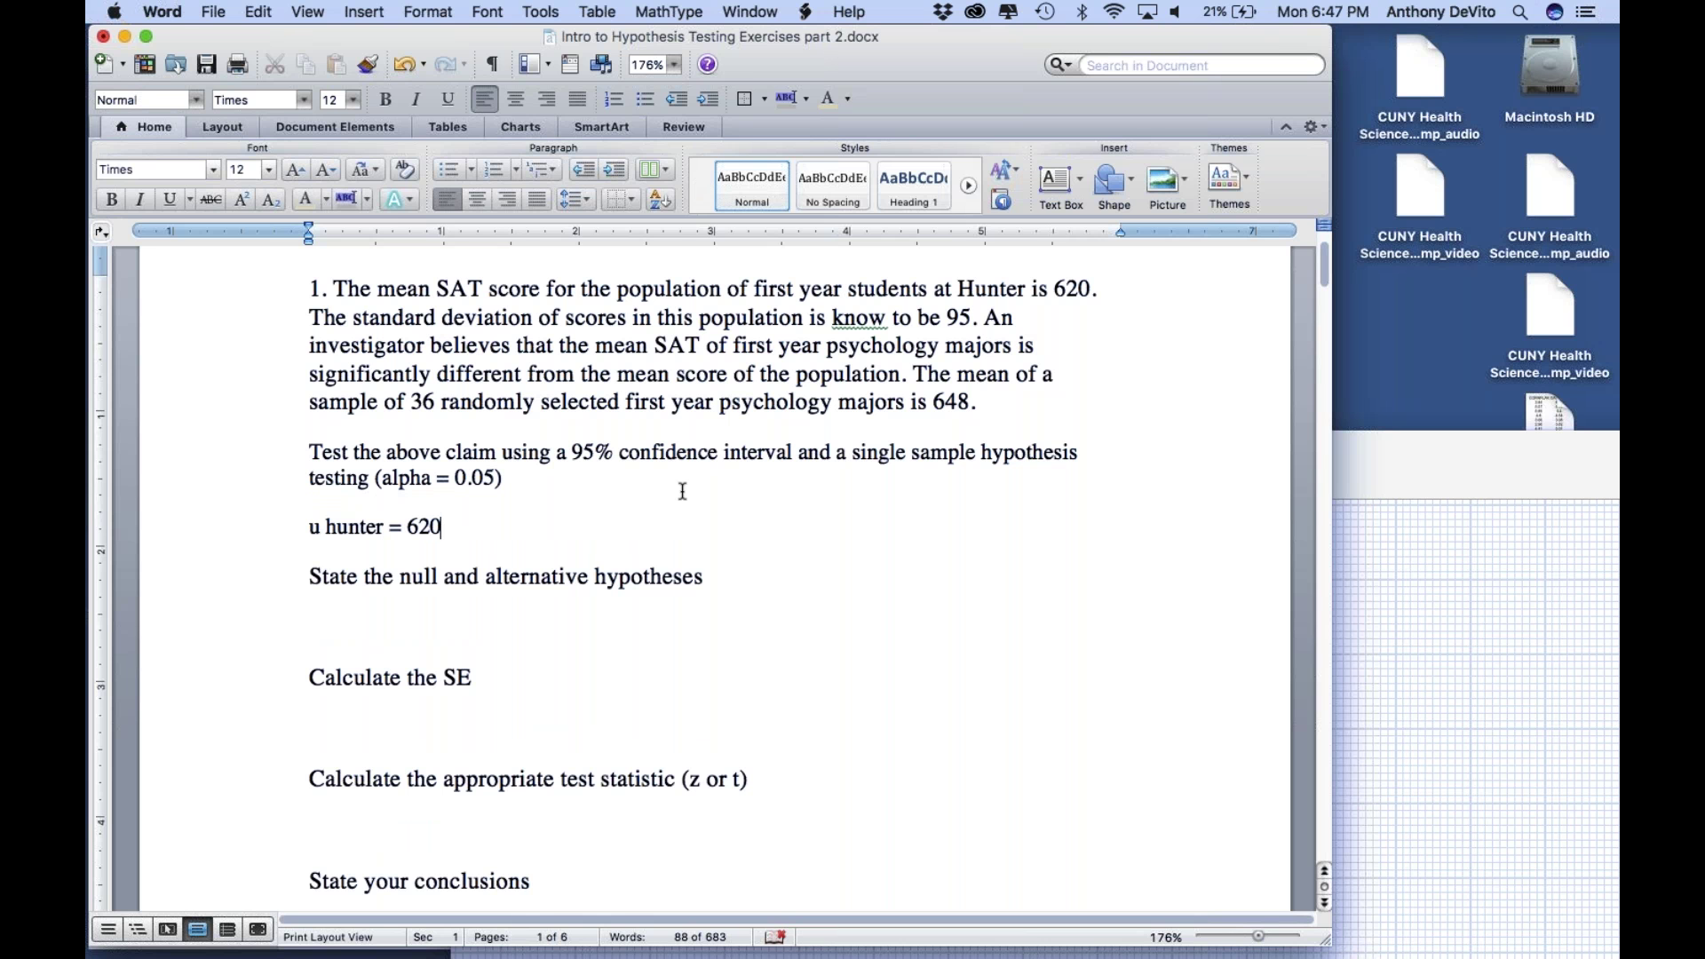
pyautogui.write('  sigma 95')
pyautogui.press('Return')
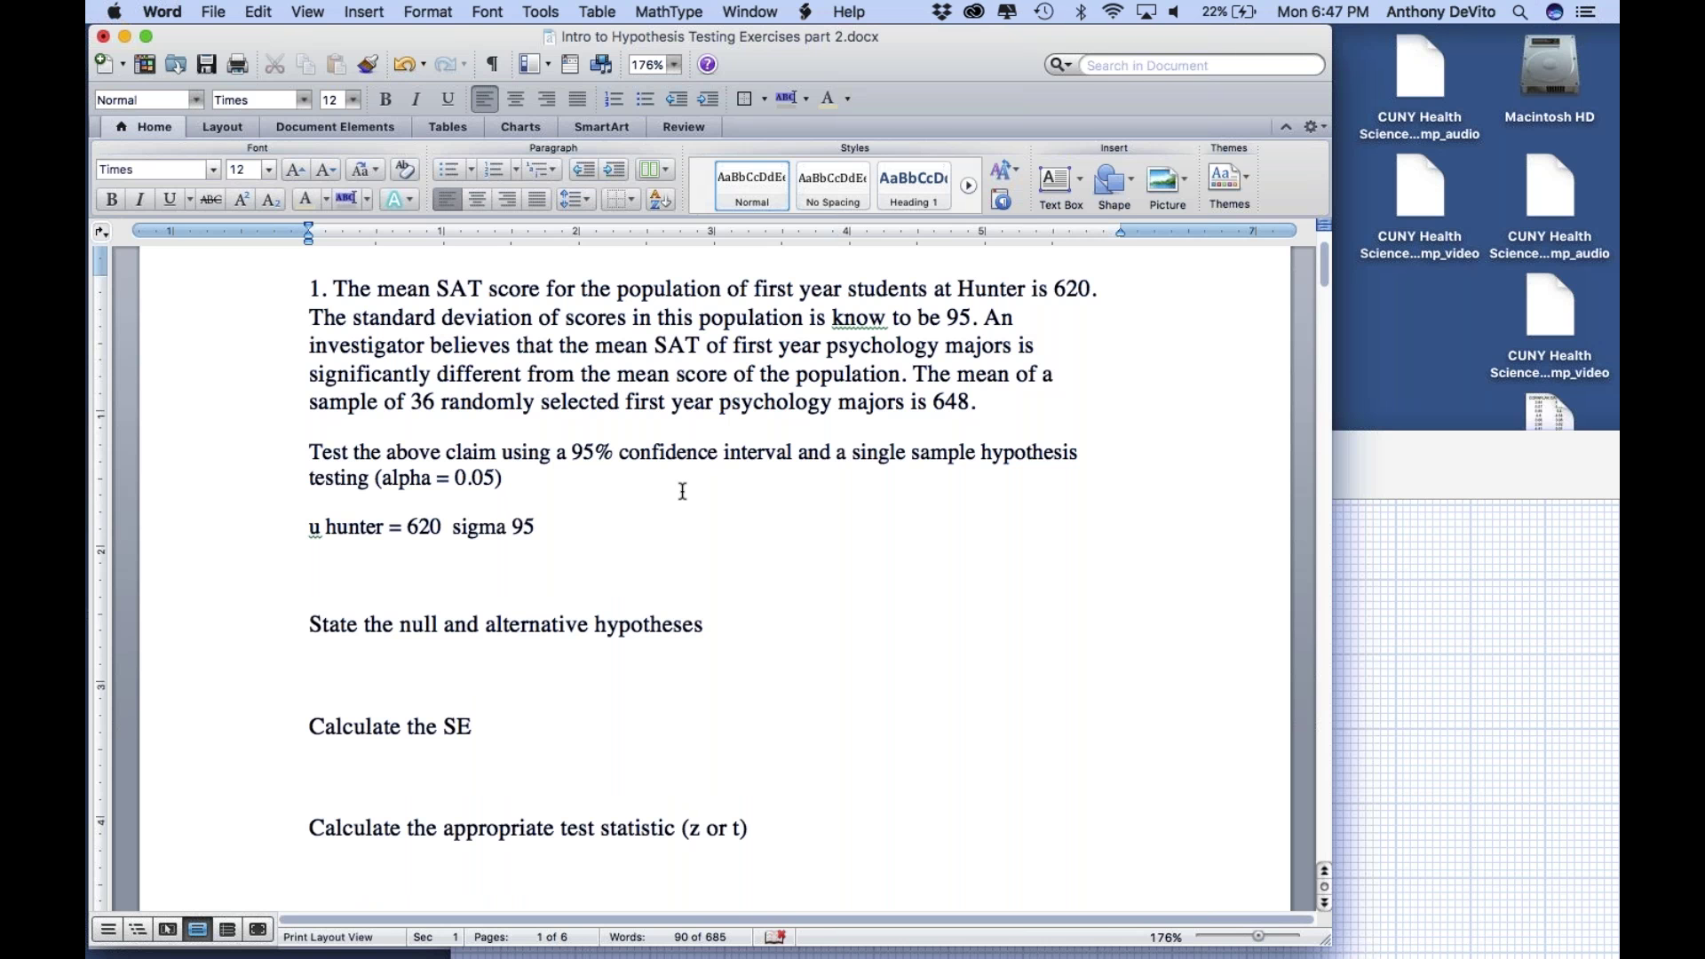
pyautogui.write('u psych =')
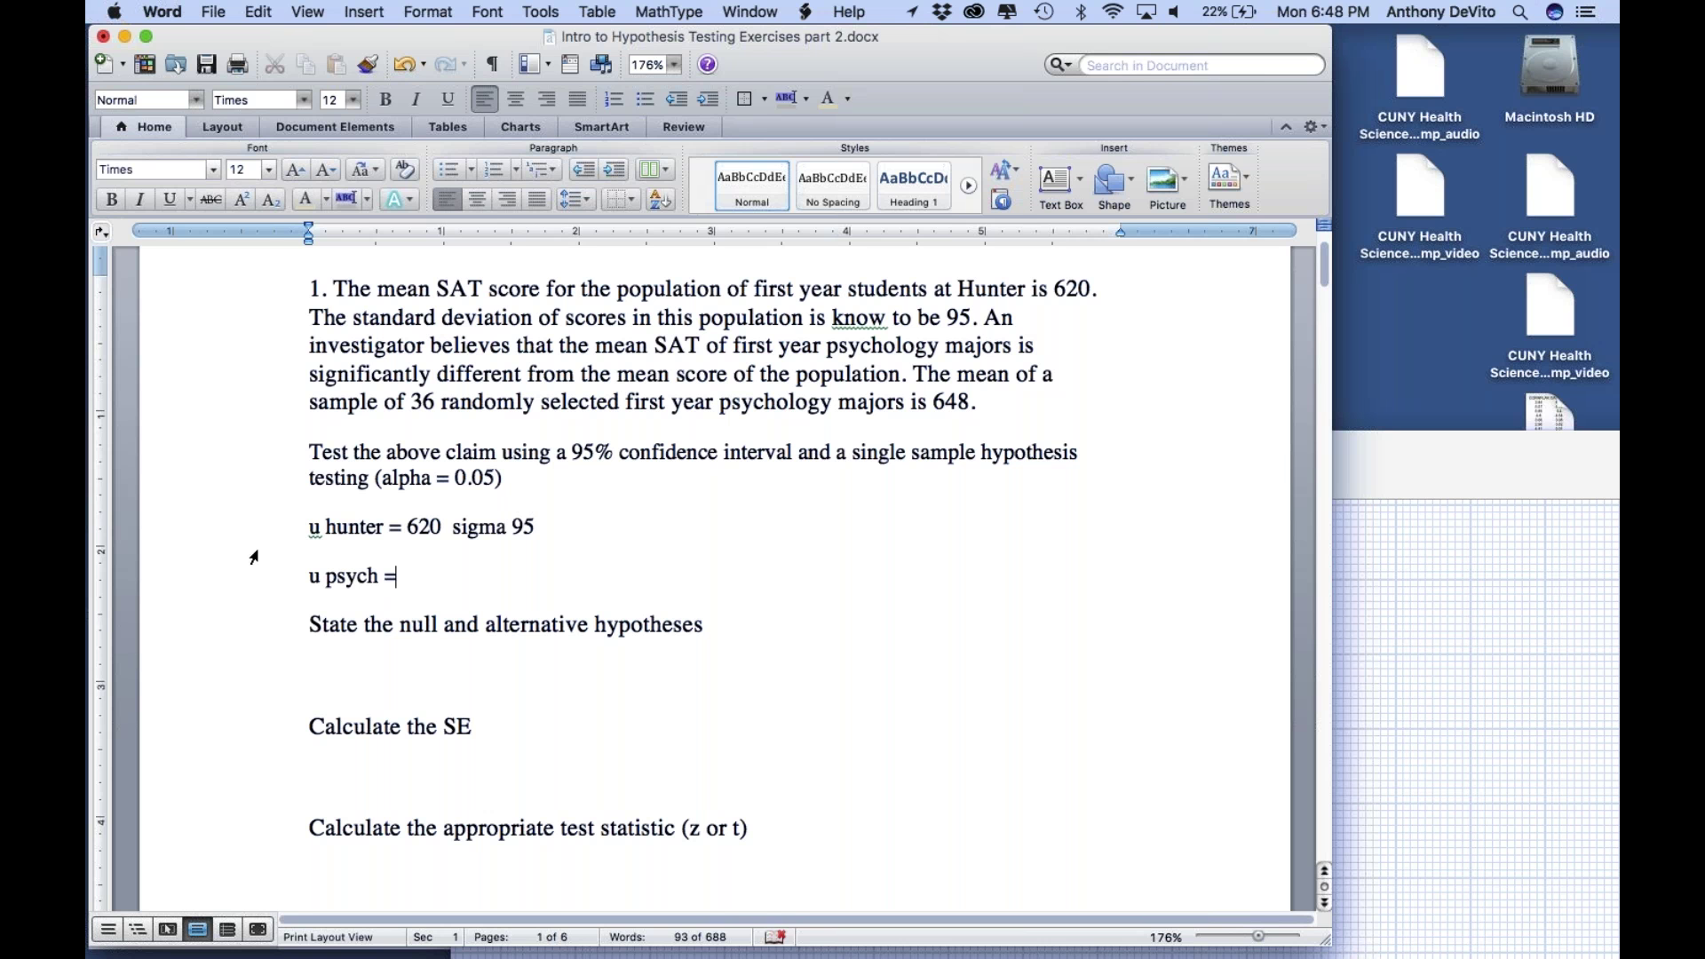
pyautogui.moveTo(321, 531); pyautogui.dragTo(313, 531)
pyautogui.write('Xbsr')
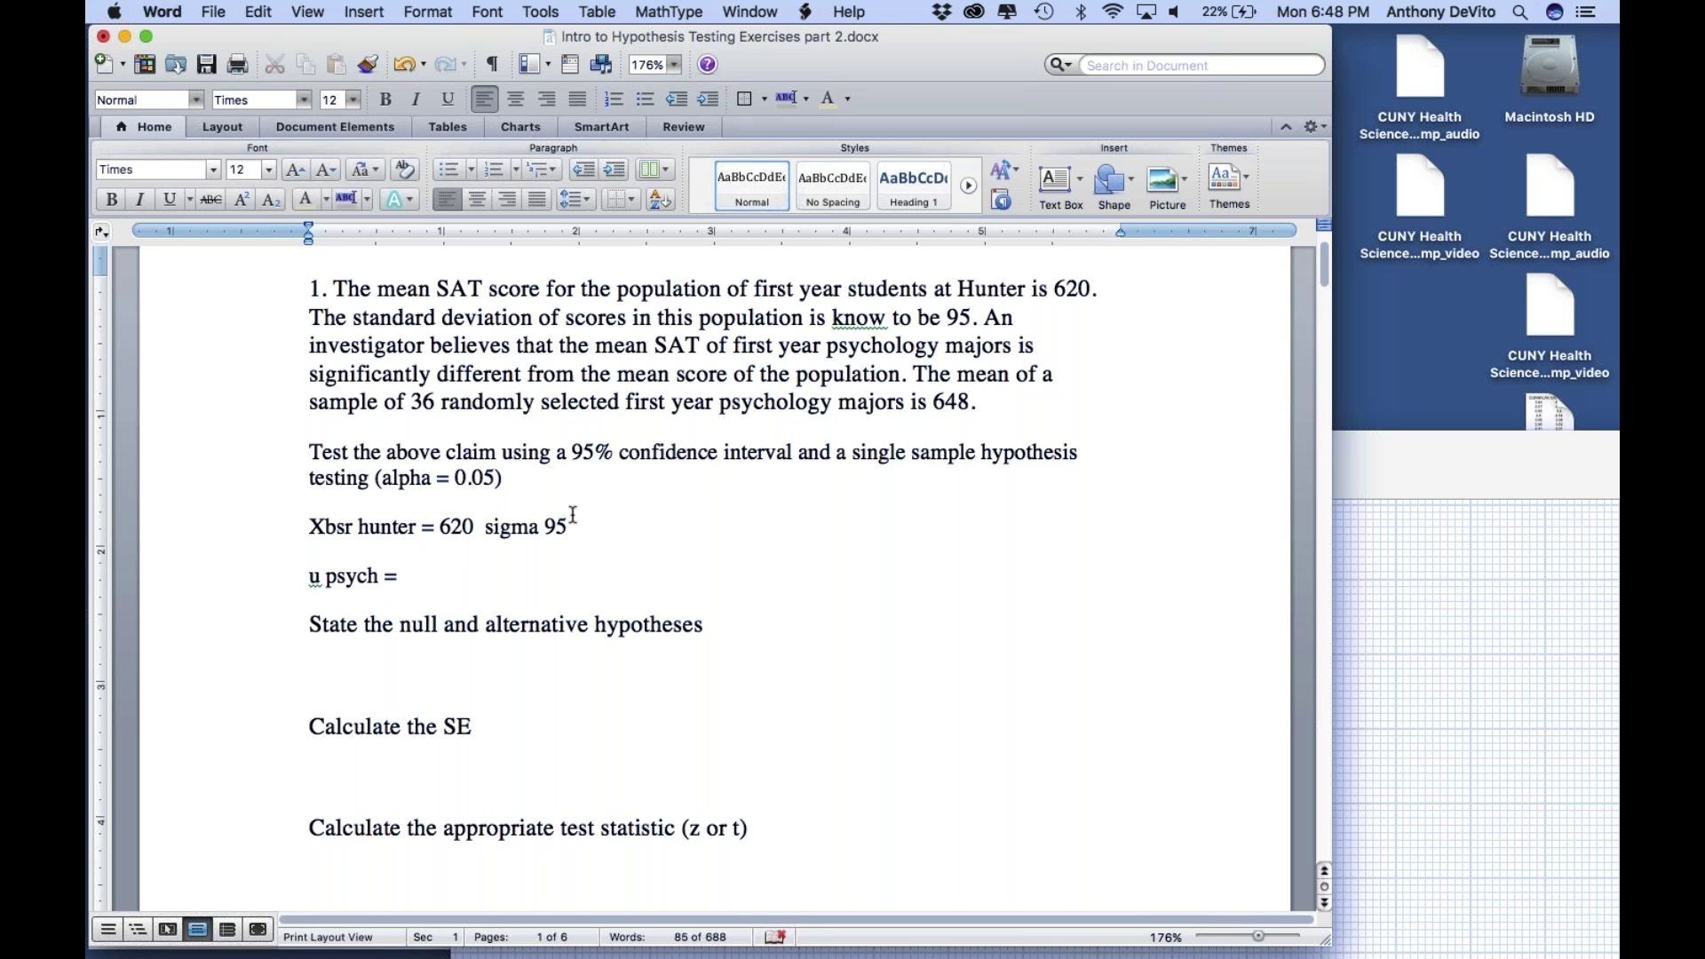
pyautogui.press('BackSpace')
pyautogui.press('BackSpace')
pyautogui.press('BackSpace')
pyautogui.press('BackSpace')
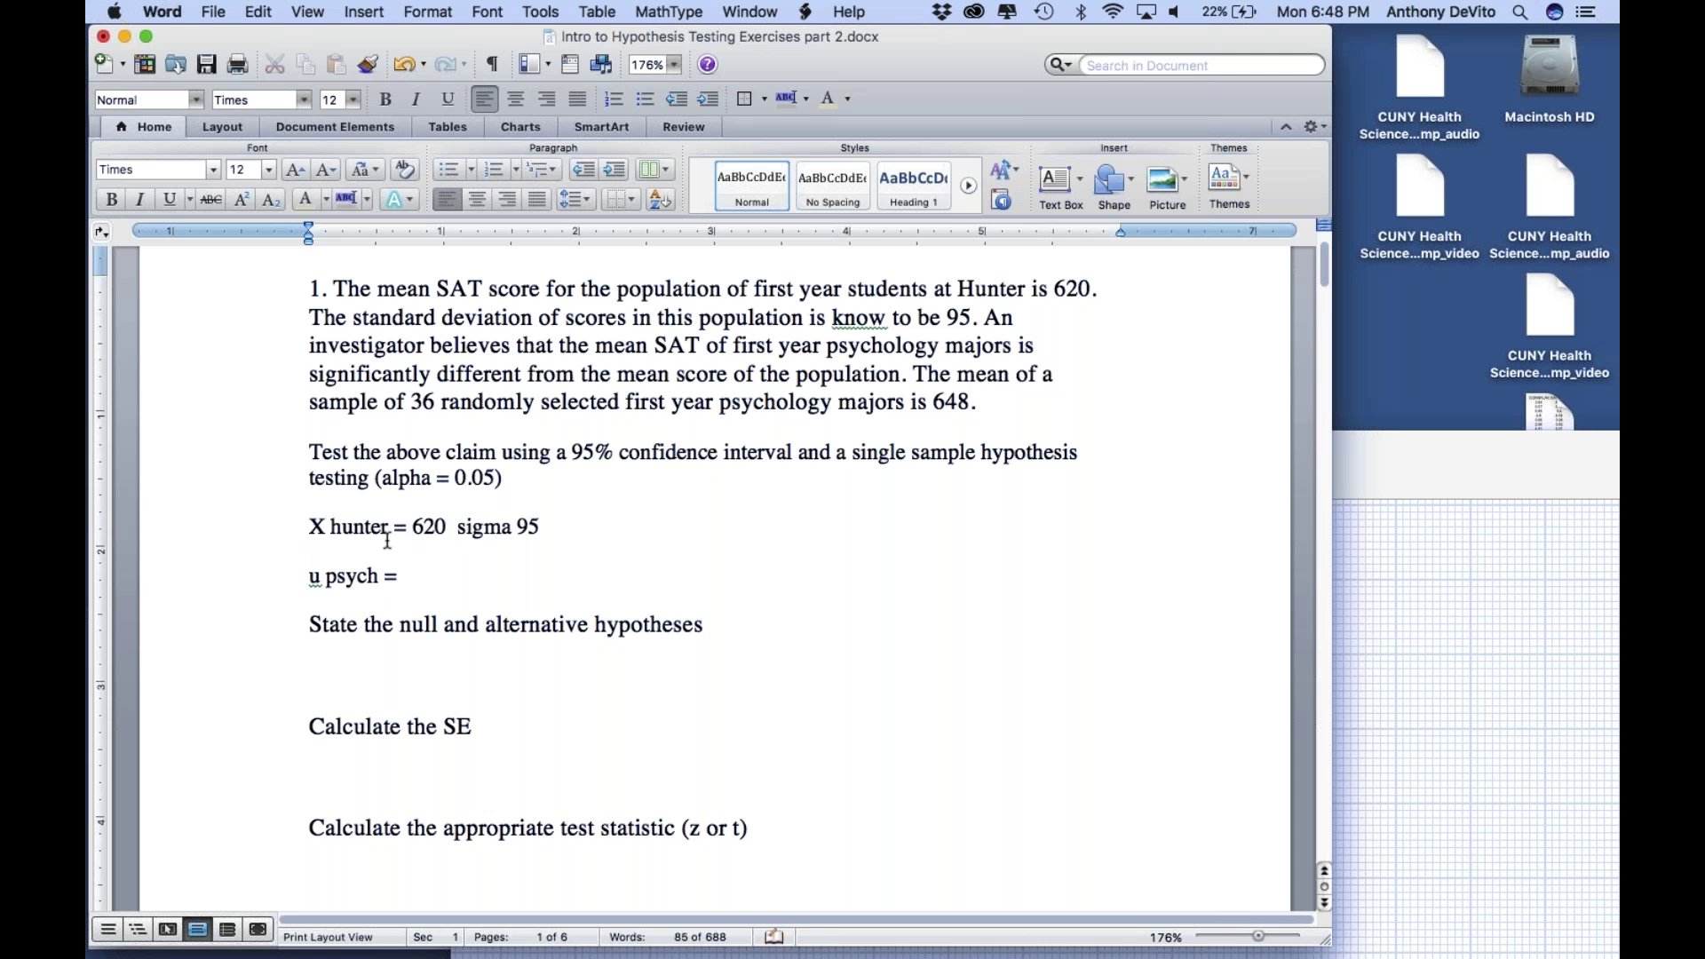
pyautogui.write('u')
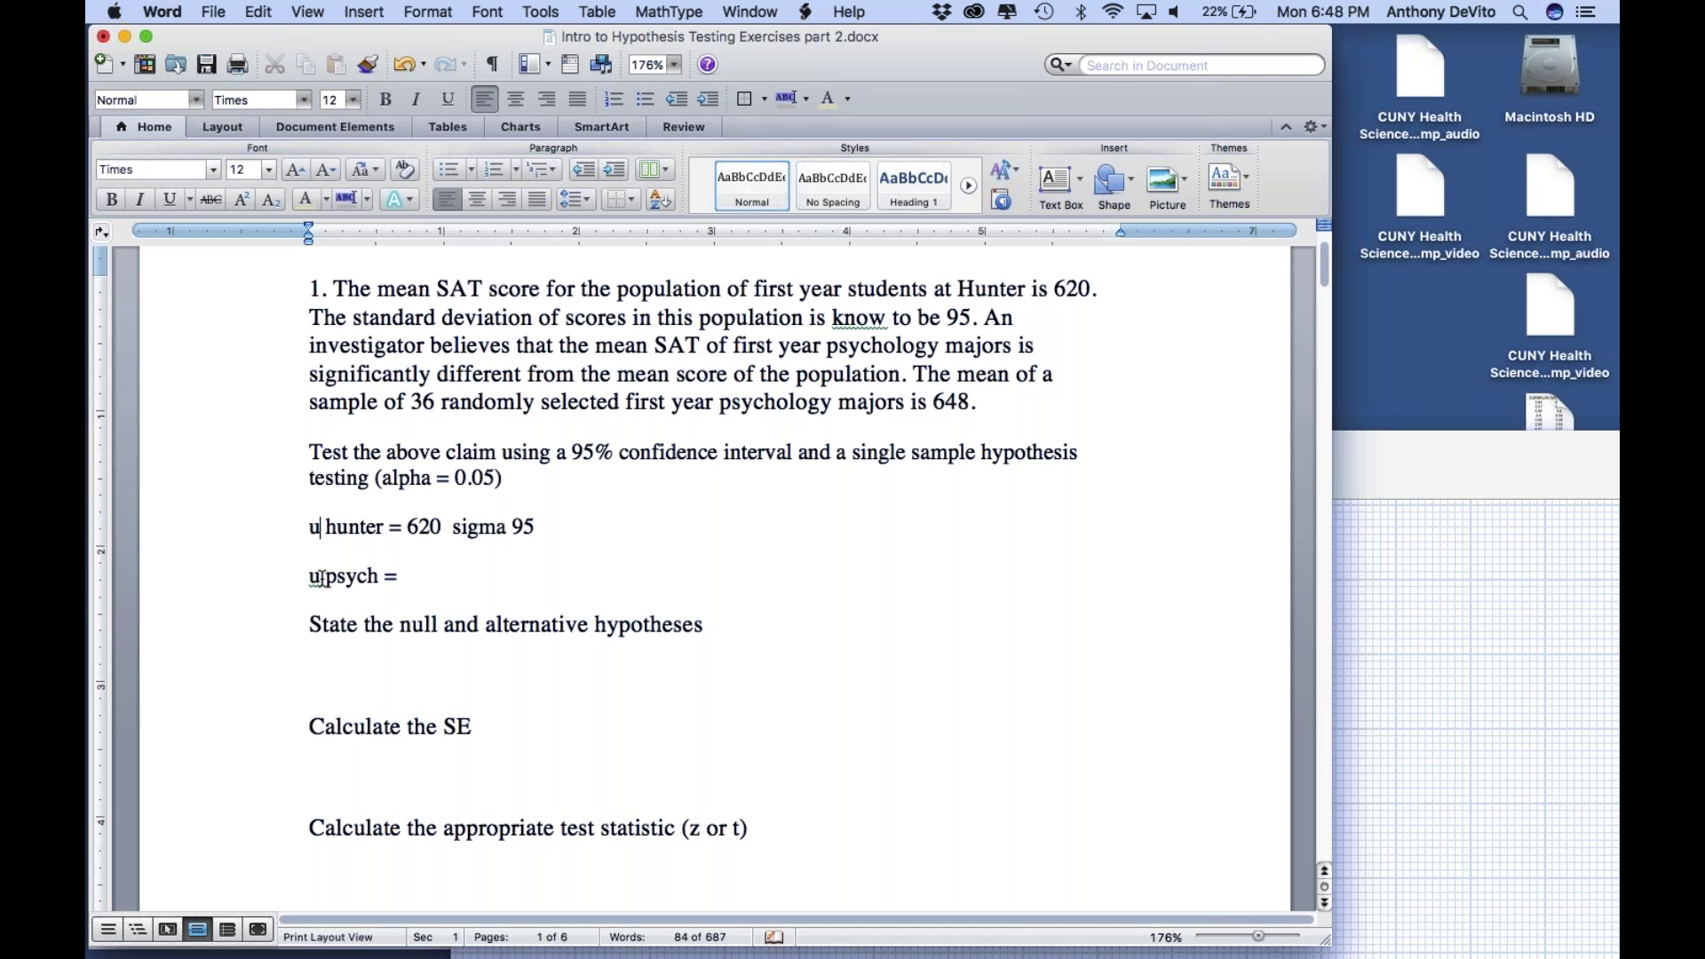
# Step: Replace the u of the psych line with Xbar and complete the line as "Xbar psych = 648" followed by a tabbed "N =36"
pyautogui.moveTo(307, 578); pyautogui.dragTo(321, 578)
pyautogui.write('Xbar')
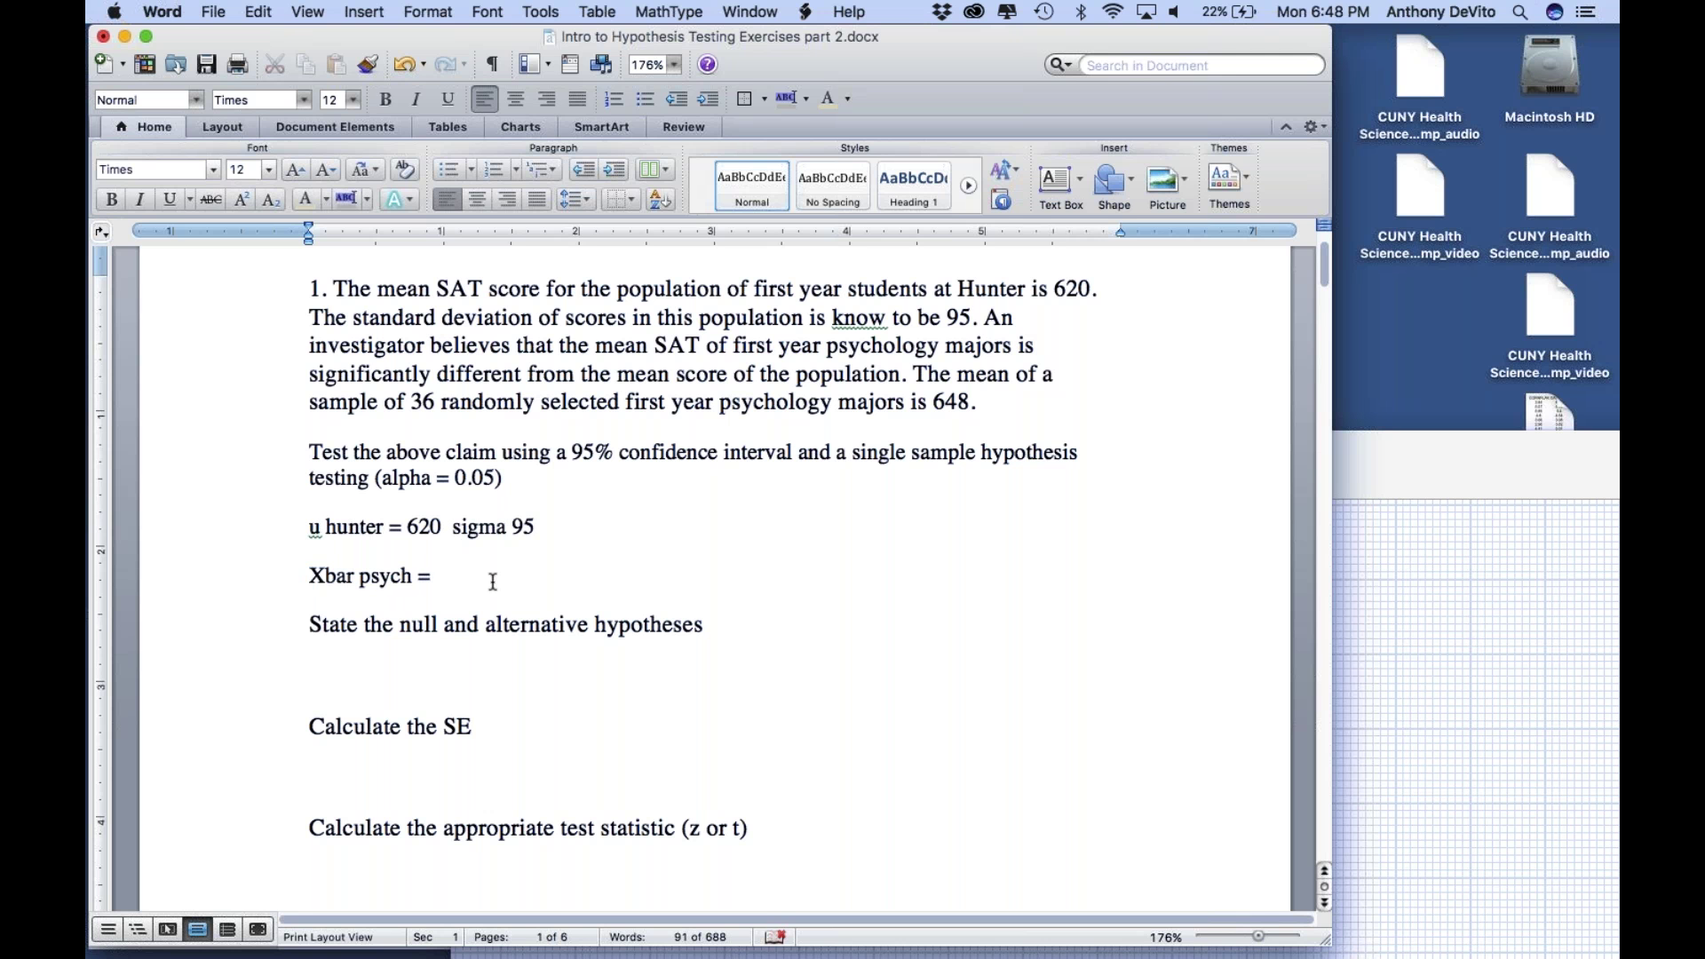
pyautogui.write(' psych = 648')
pyautogui.press('Tab')
pyautogui.write('N =36')
pyautogui.moveTo(453, 527); pyautogui.dragTo(535, 527)
pyautogui.click(688, 569)
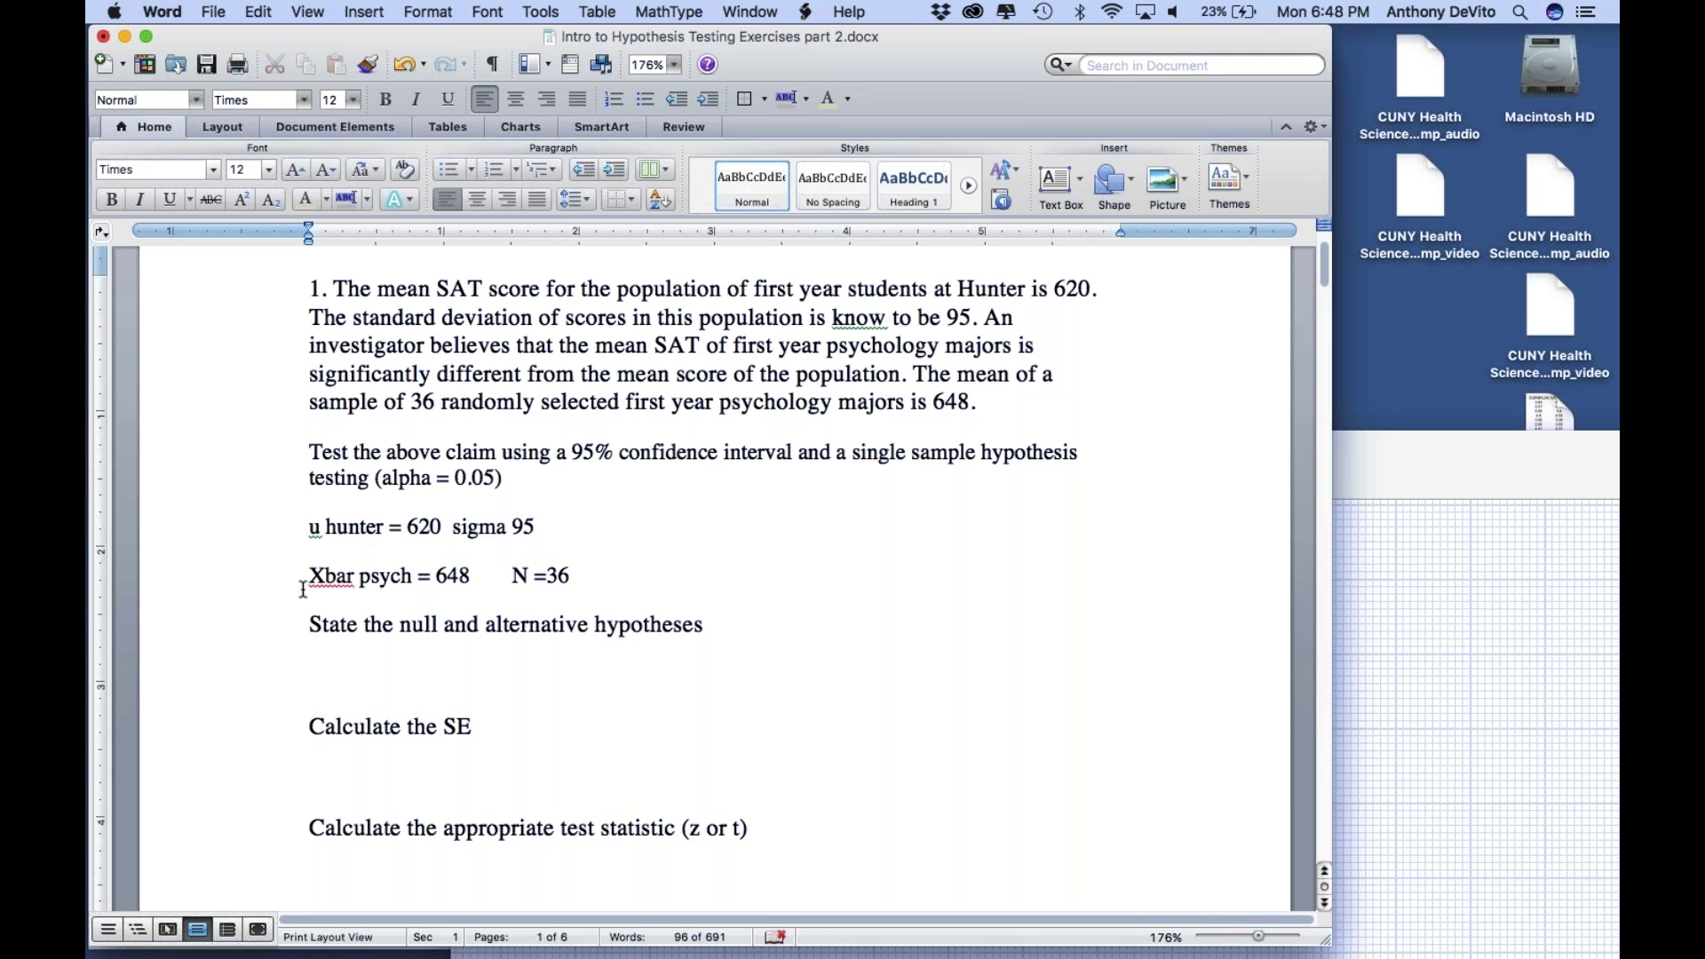
pyautogui.click(269, 590)
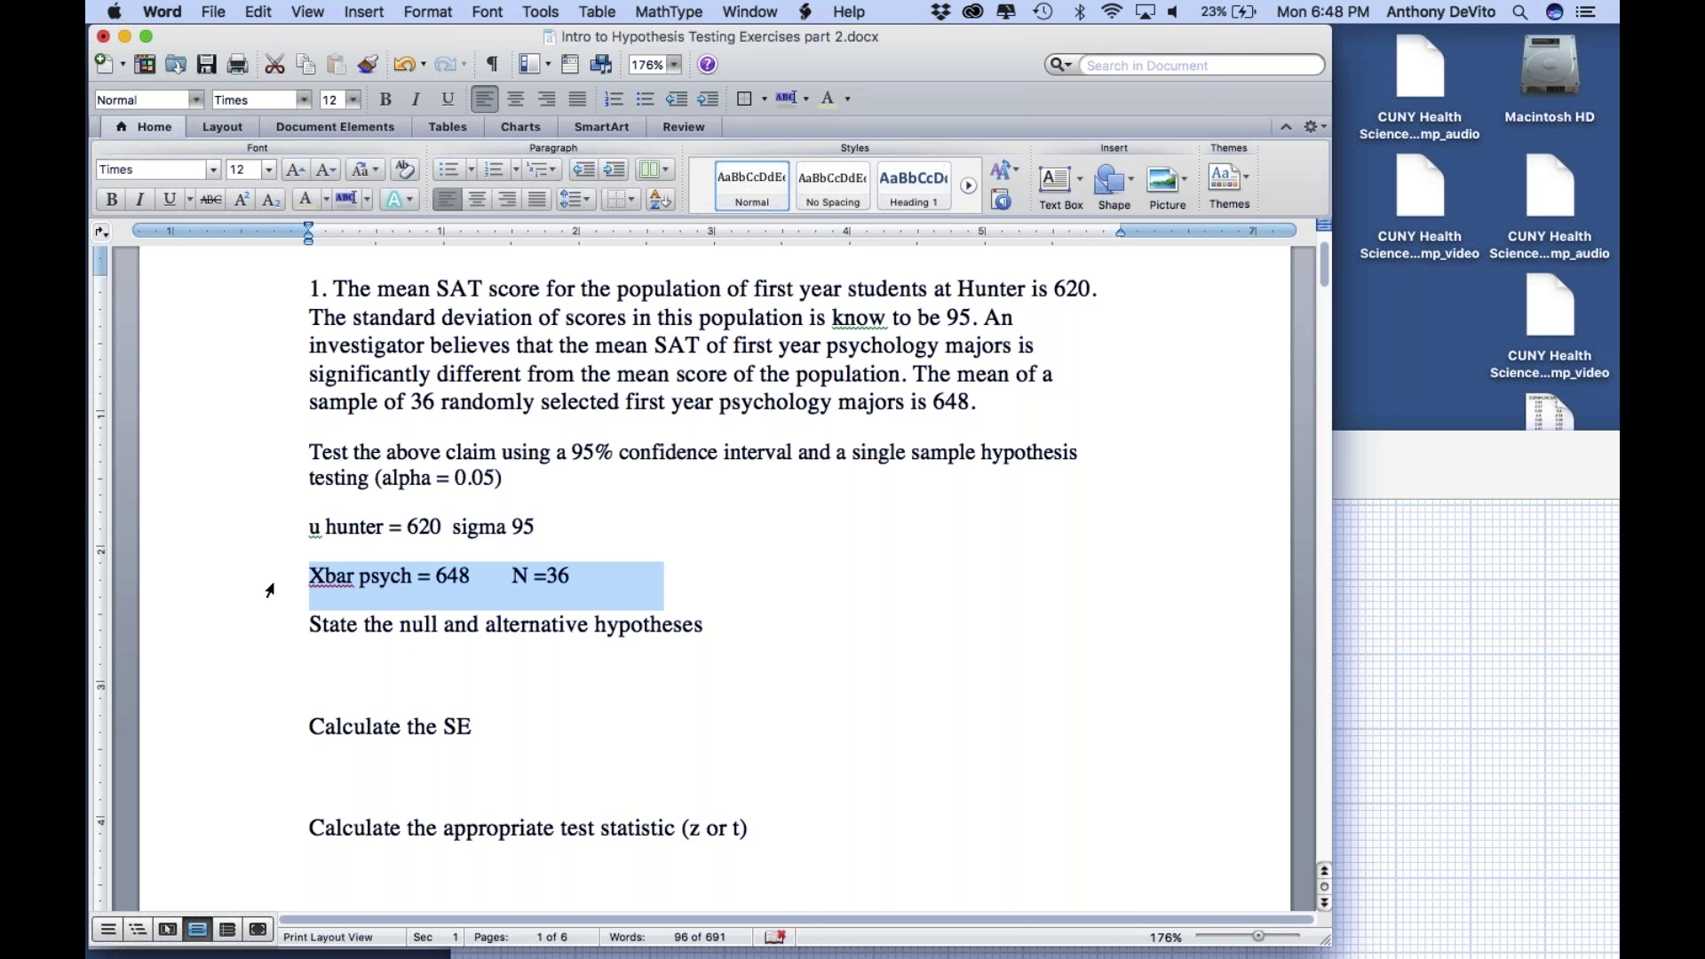
pyautogui.click(263, 539)
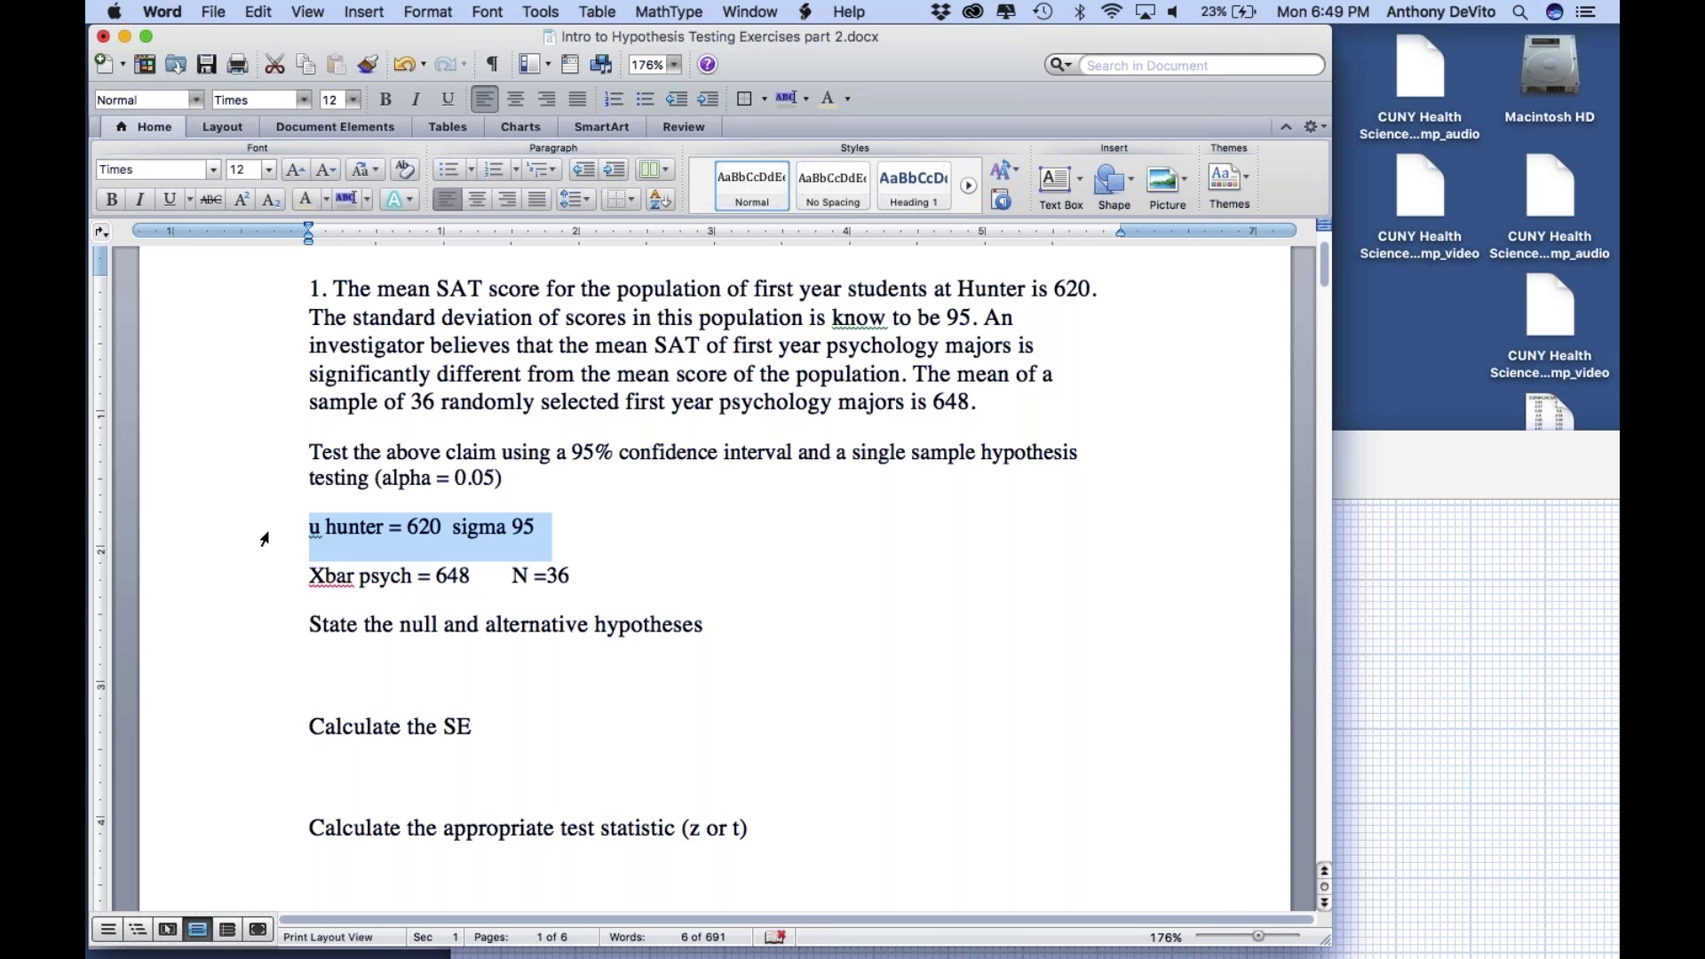
# Step: Add the line "u hunter = u psych" under "State the null and alternative hypotheses"
pyautogui.click(363, 658)
pyautogui.click(730, 638)
pyautogui.press('Return')
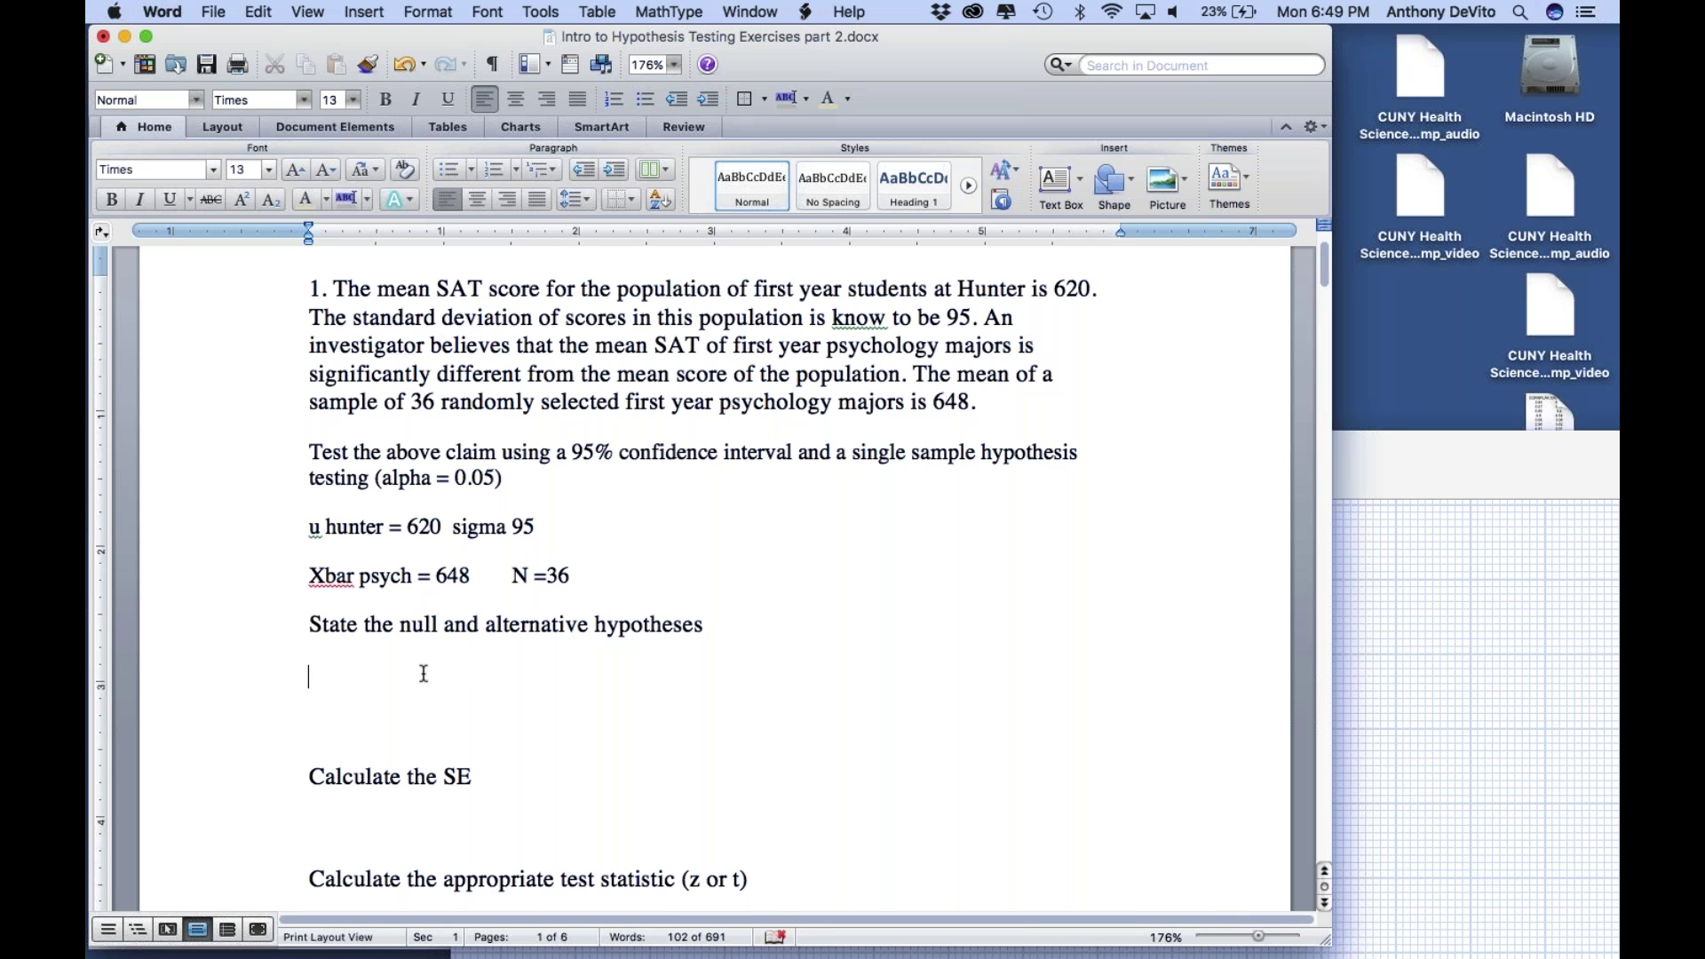
pyautogui.write('u')
pyautogui.press('BackSpace')
pyautogui.press('BackSpace')
pyautogui.write('u hunter')
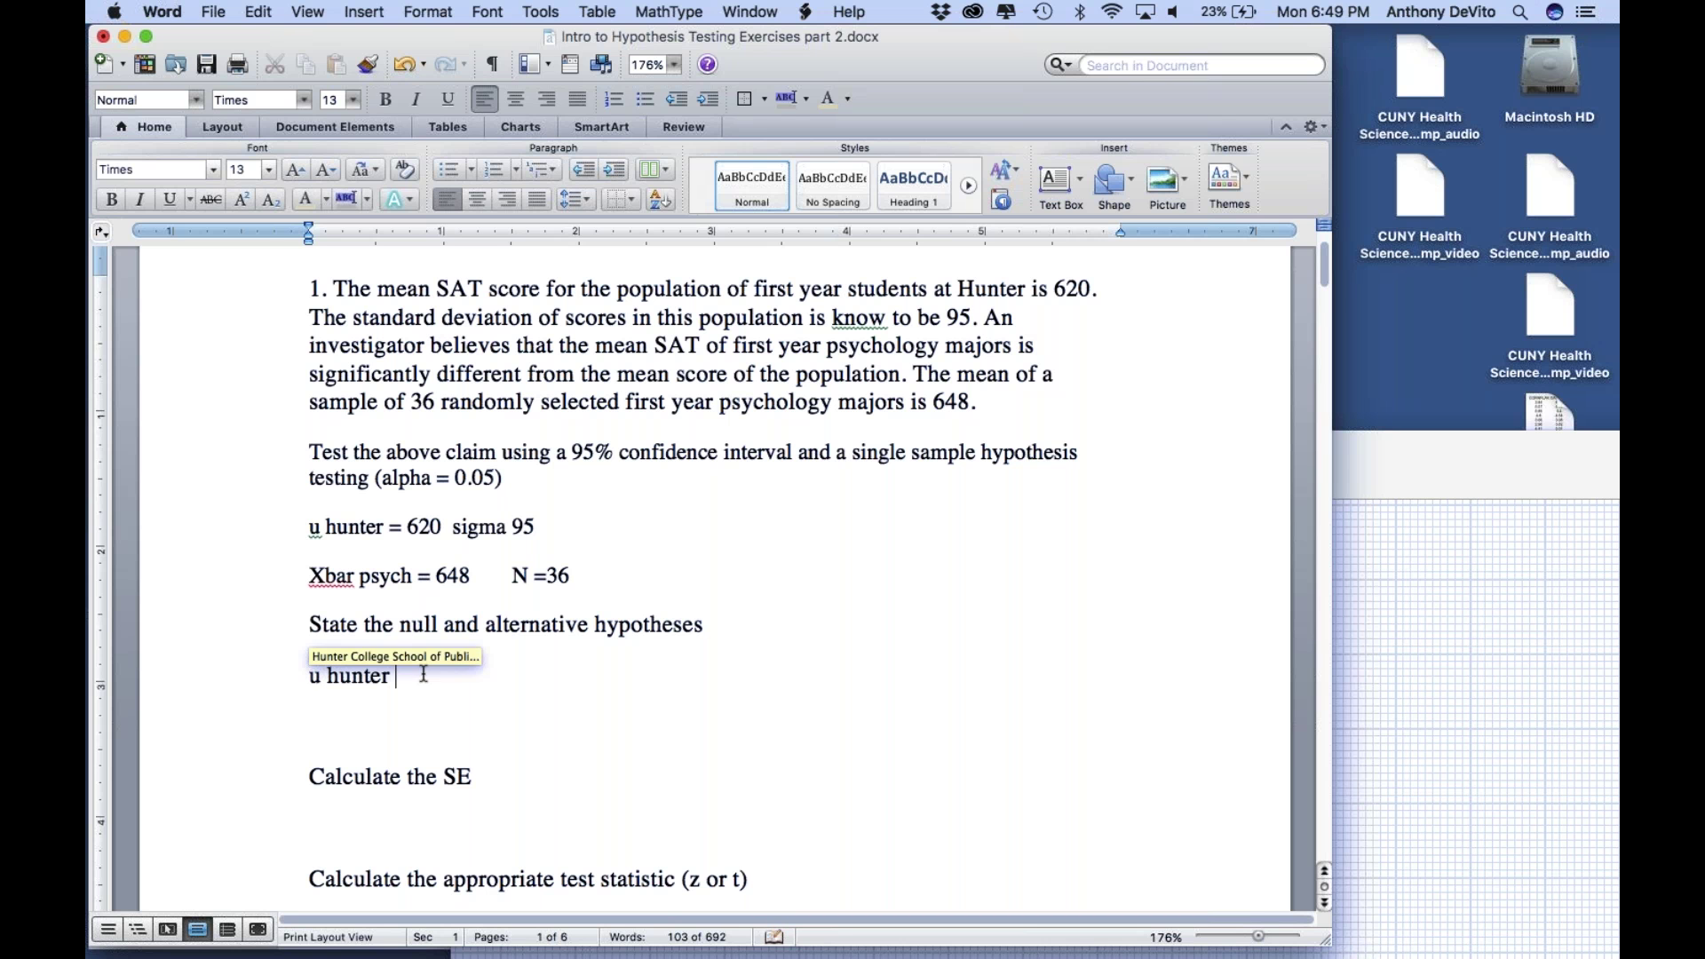
pyautogui.write(' = u ps')
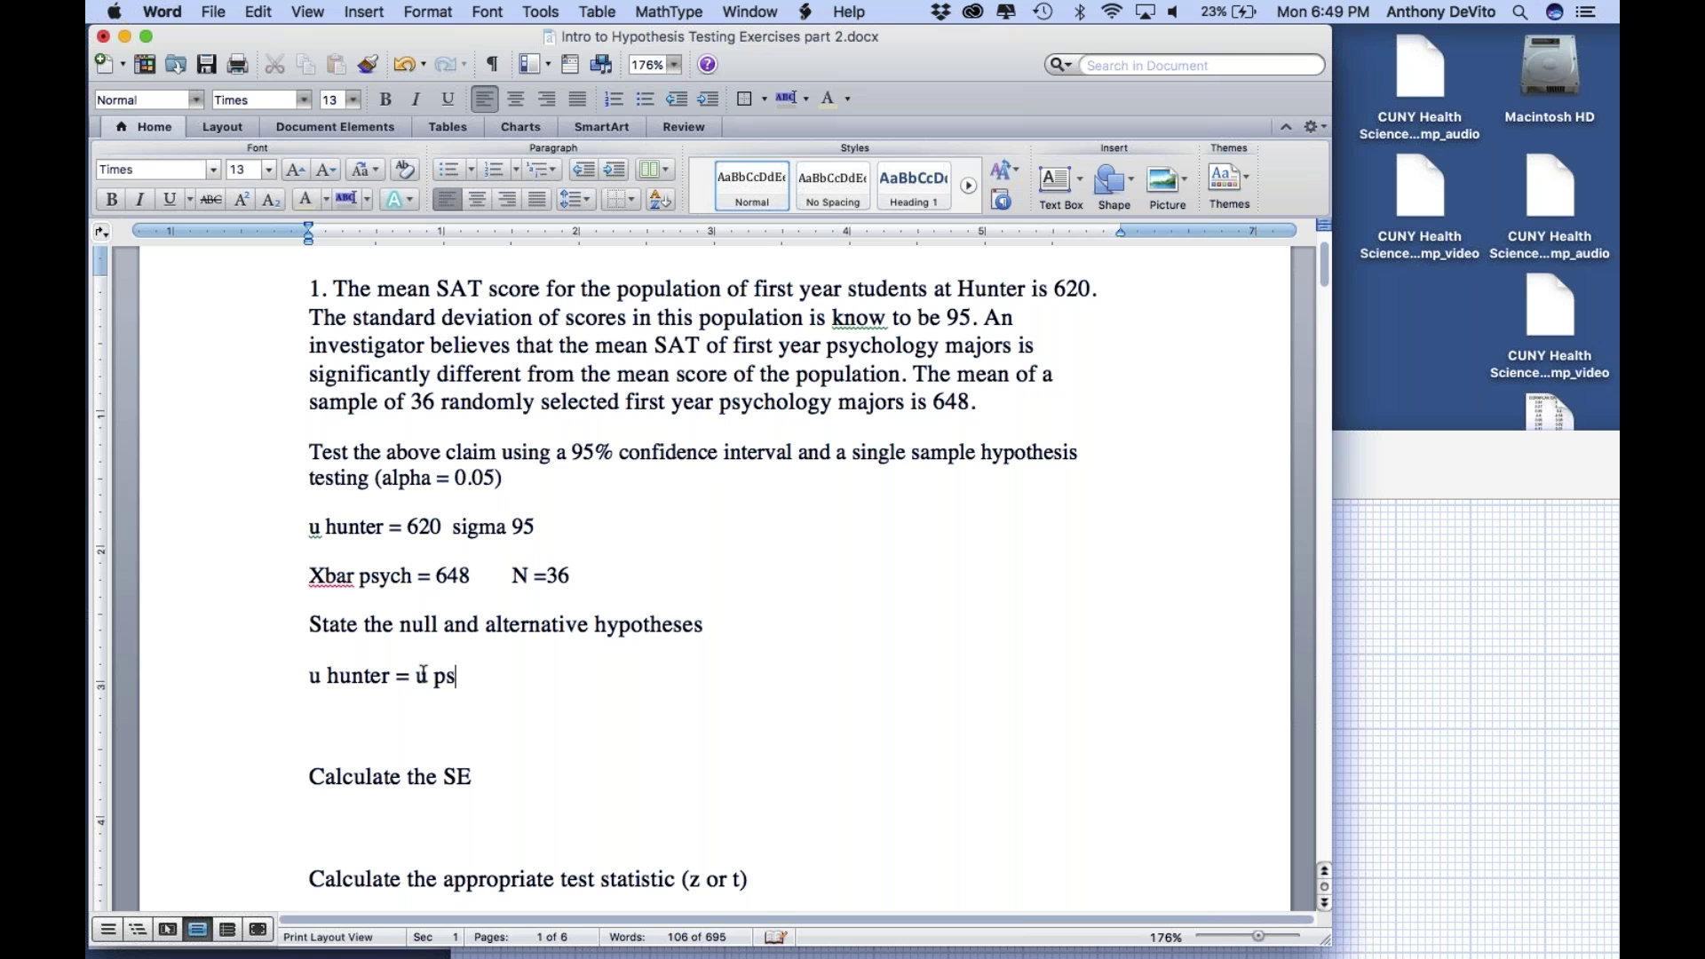
pyautogui.write('ych')
# Step: Label the equality line "Hnull" at its start and space the label from the equation with tabs
pyautogui.click(308, 679)
pyautogui.write('Hnull')
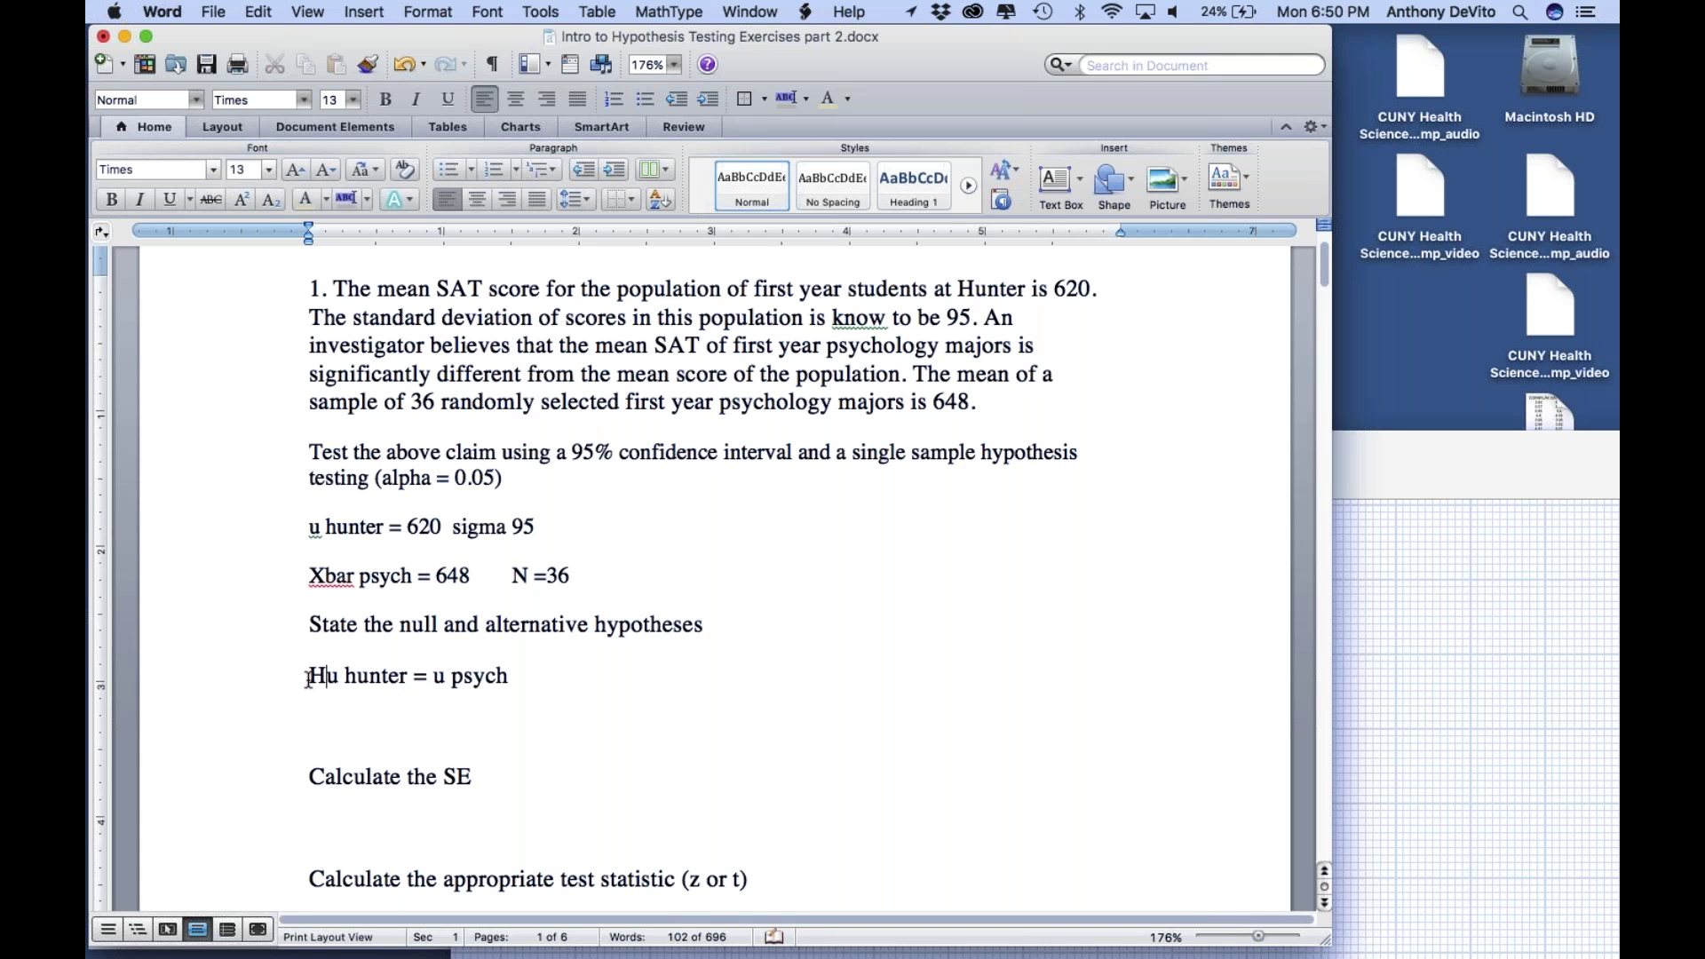
pyautogui.press('Tab')
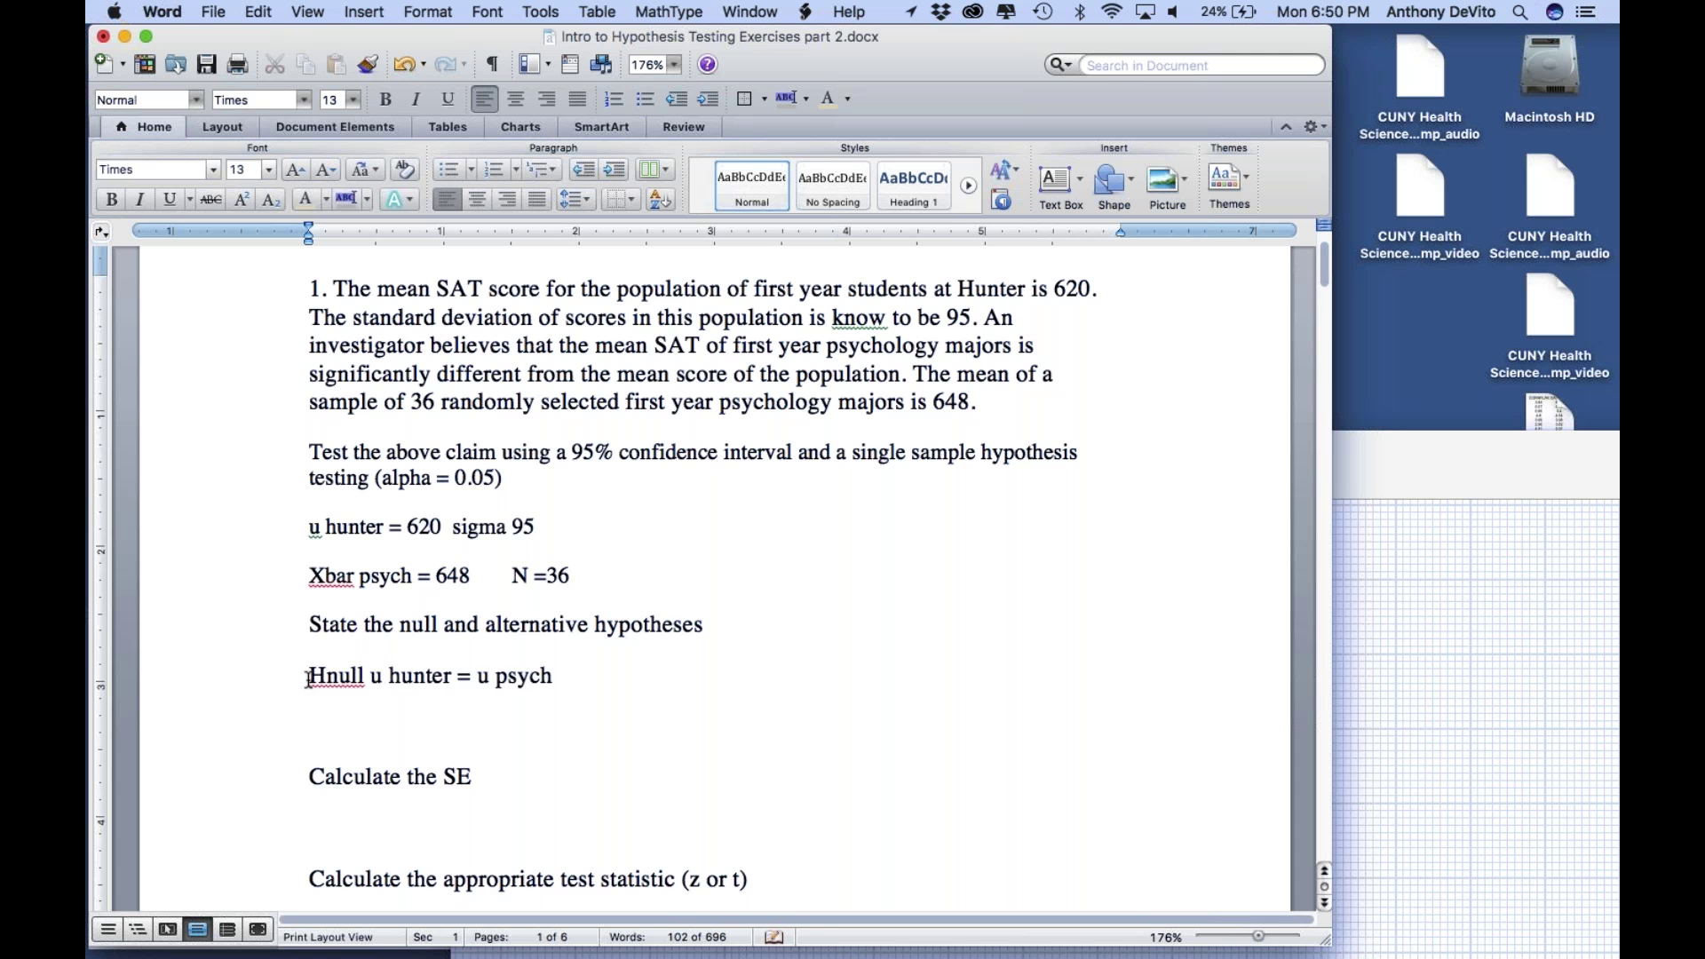
pyautogui.press('Tab')
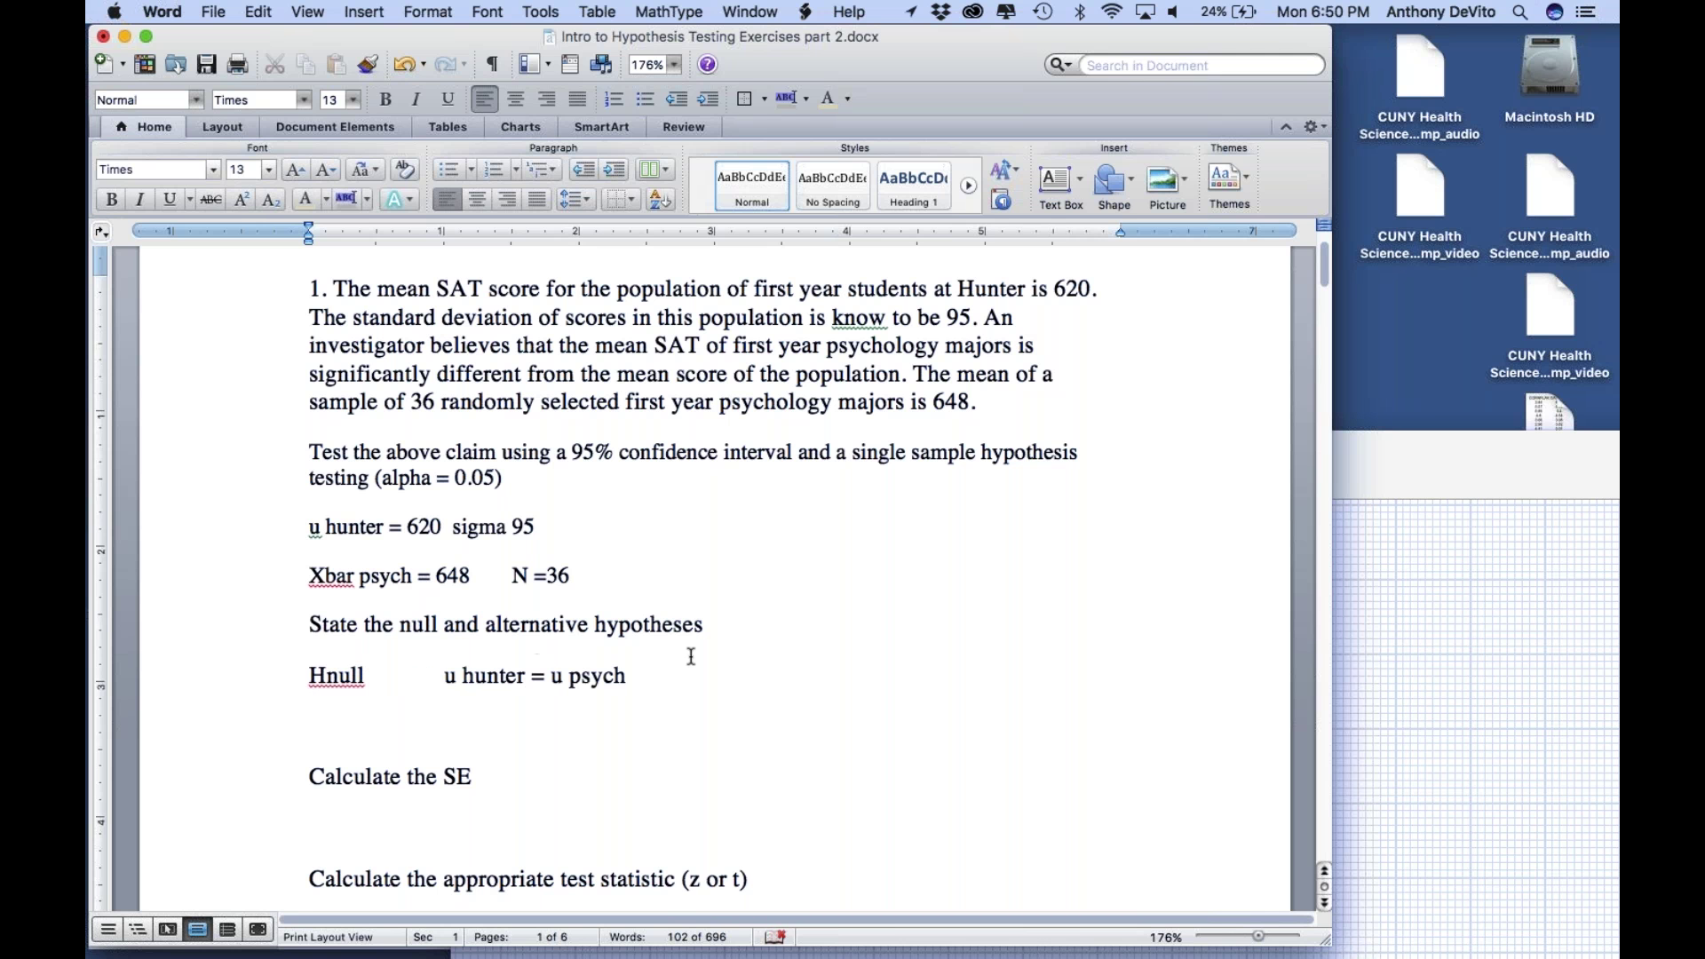
# Step: Add the alternative hypothesis line "Halt" with "uhunter =/= upsych" tabbed beside it below the null hypothesis
pyautogui.click(689, 675)
pyautogui.press('Return')
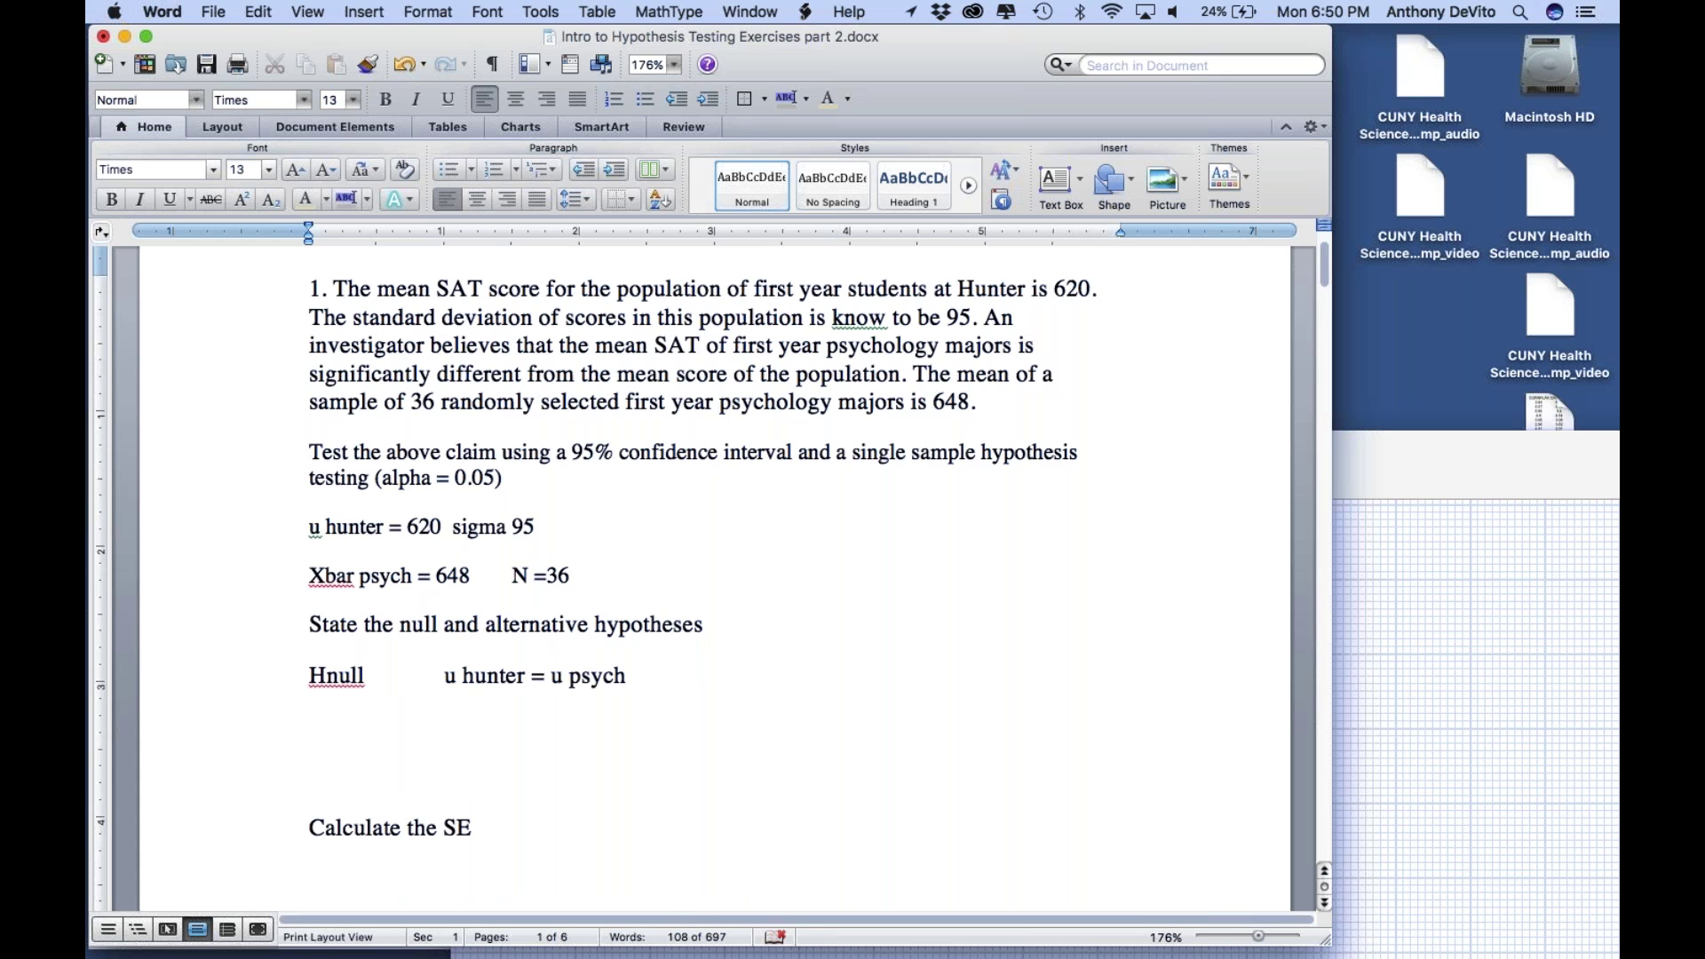
pyautogui.write('Halt\tuhunter =')
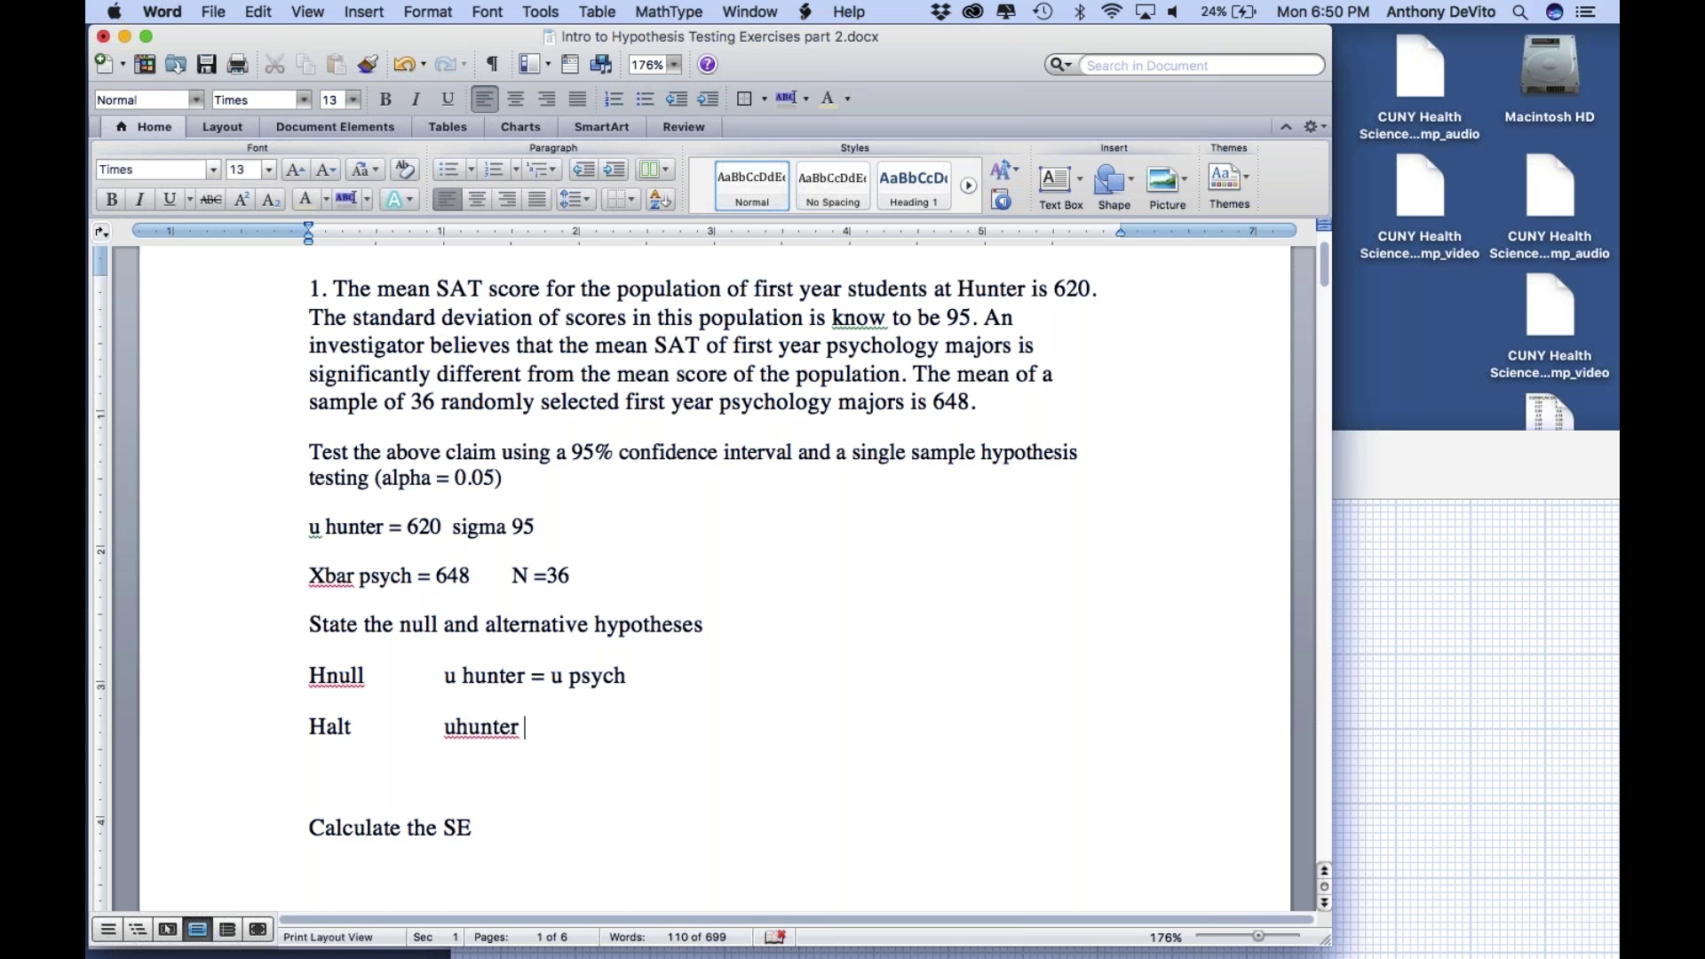
pyautogui.write('/= upsych')
# Step: Add the line "95% alpha = 0.05" below the alternative hypothesis
pyautogui.press('Return')
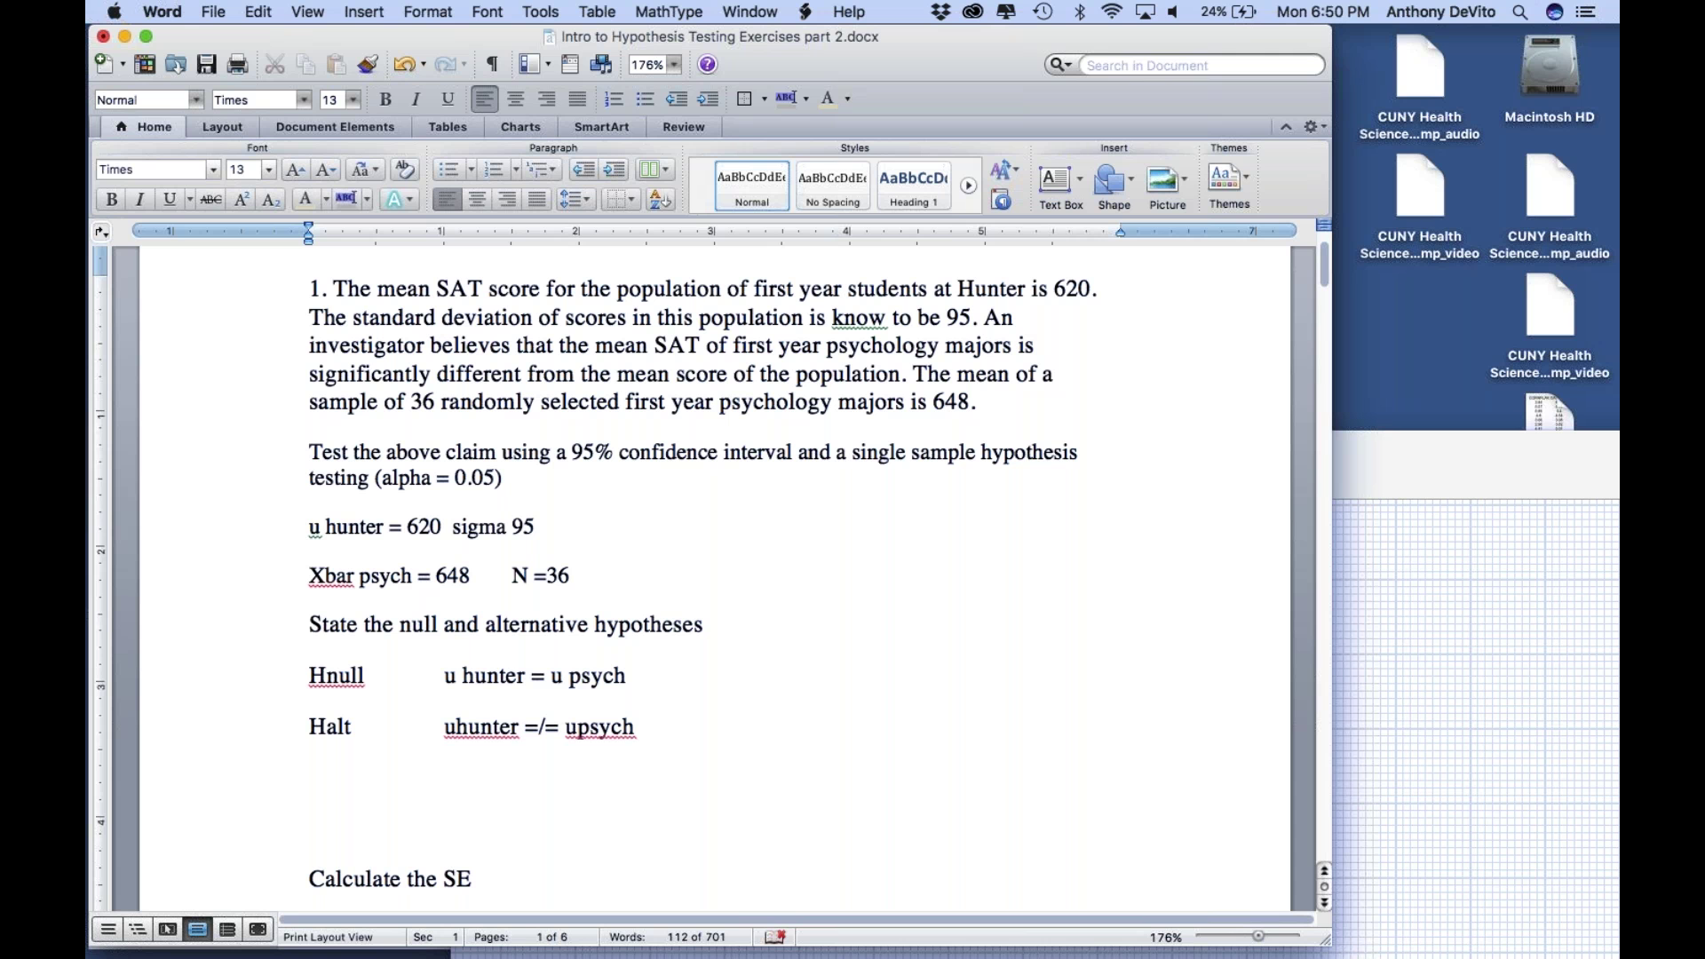
pyautogui.write('9')
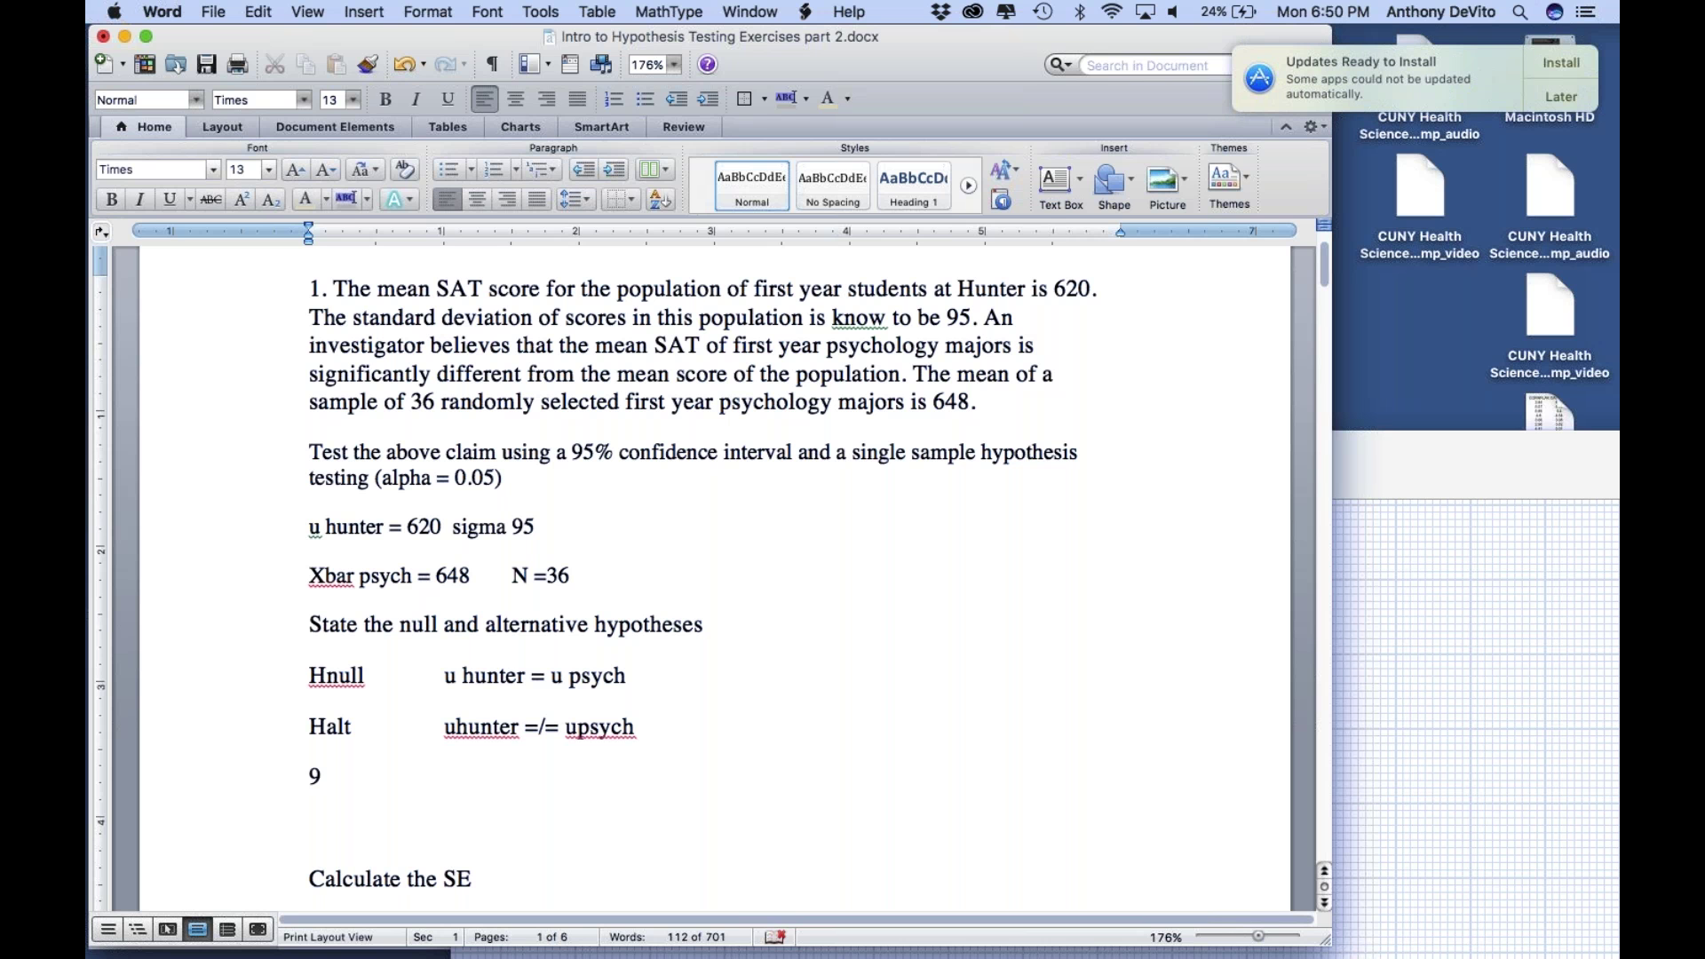
pyautogui.write('5%alpah')
pyautogui.press('BackSpace')
pyautogui.press('BackSpace')
pyautogui.write('ha = 0.05')
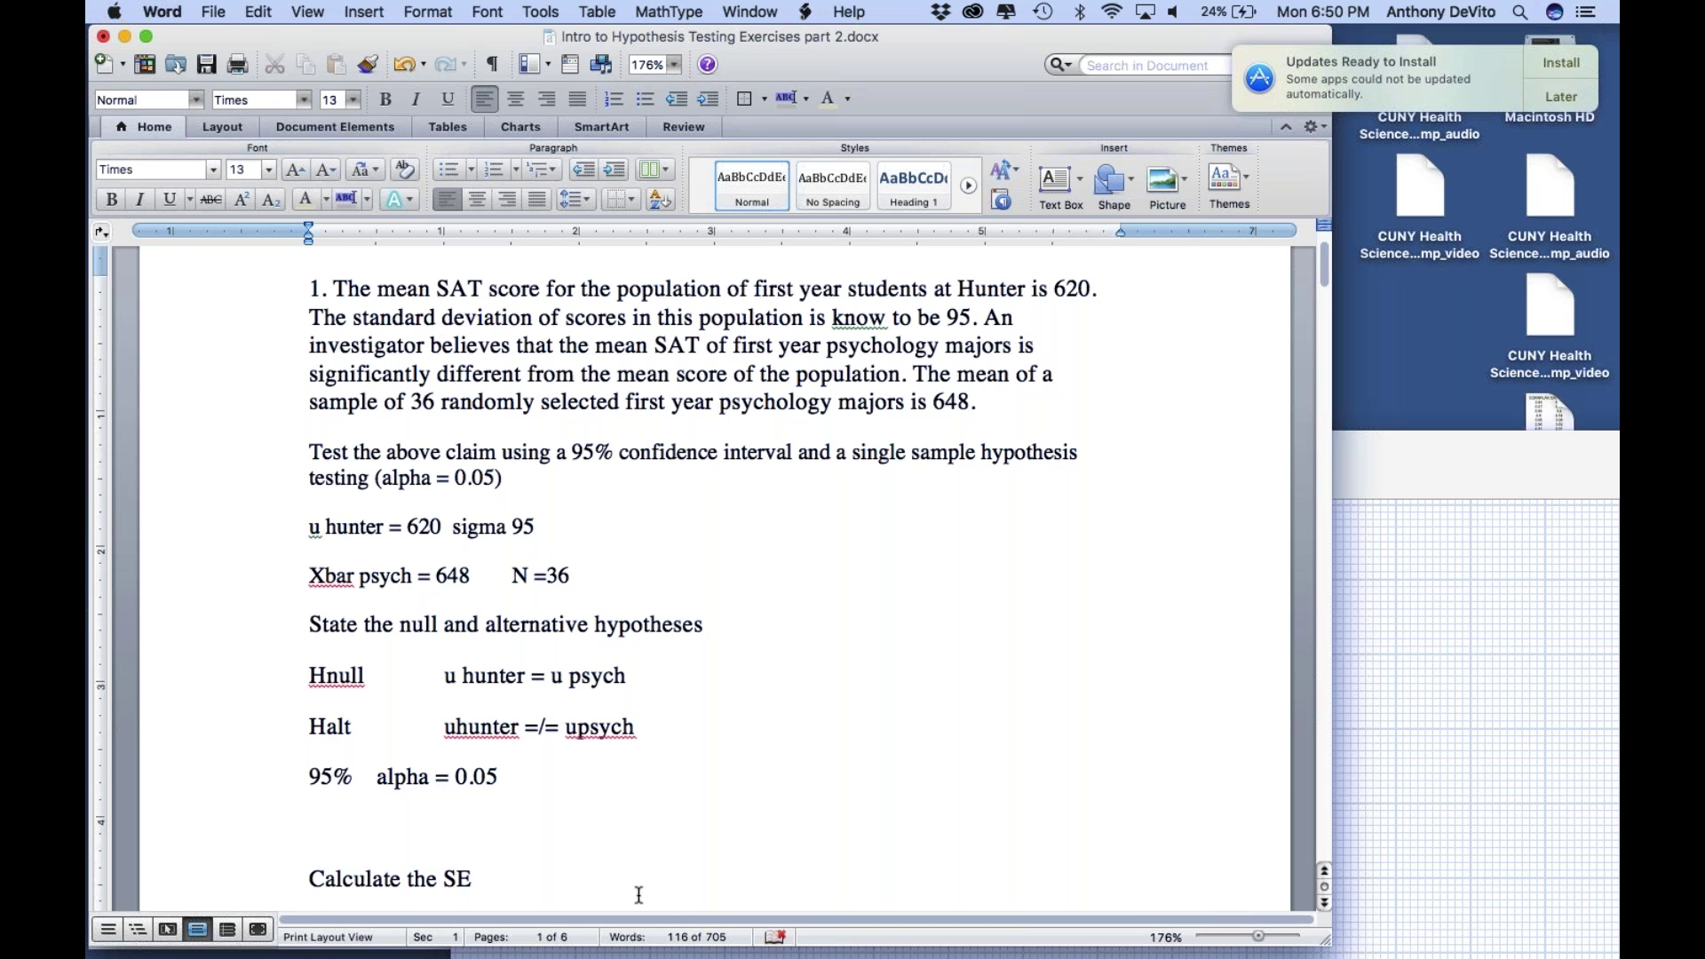
pyautogui.scroll(-2, 638, 895)
pyautogui.scroll(-5, 638, 895)
pyautogui.click(494, 613)
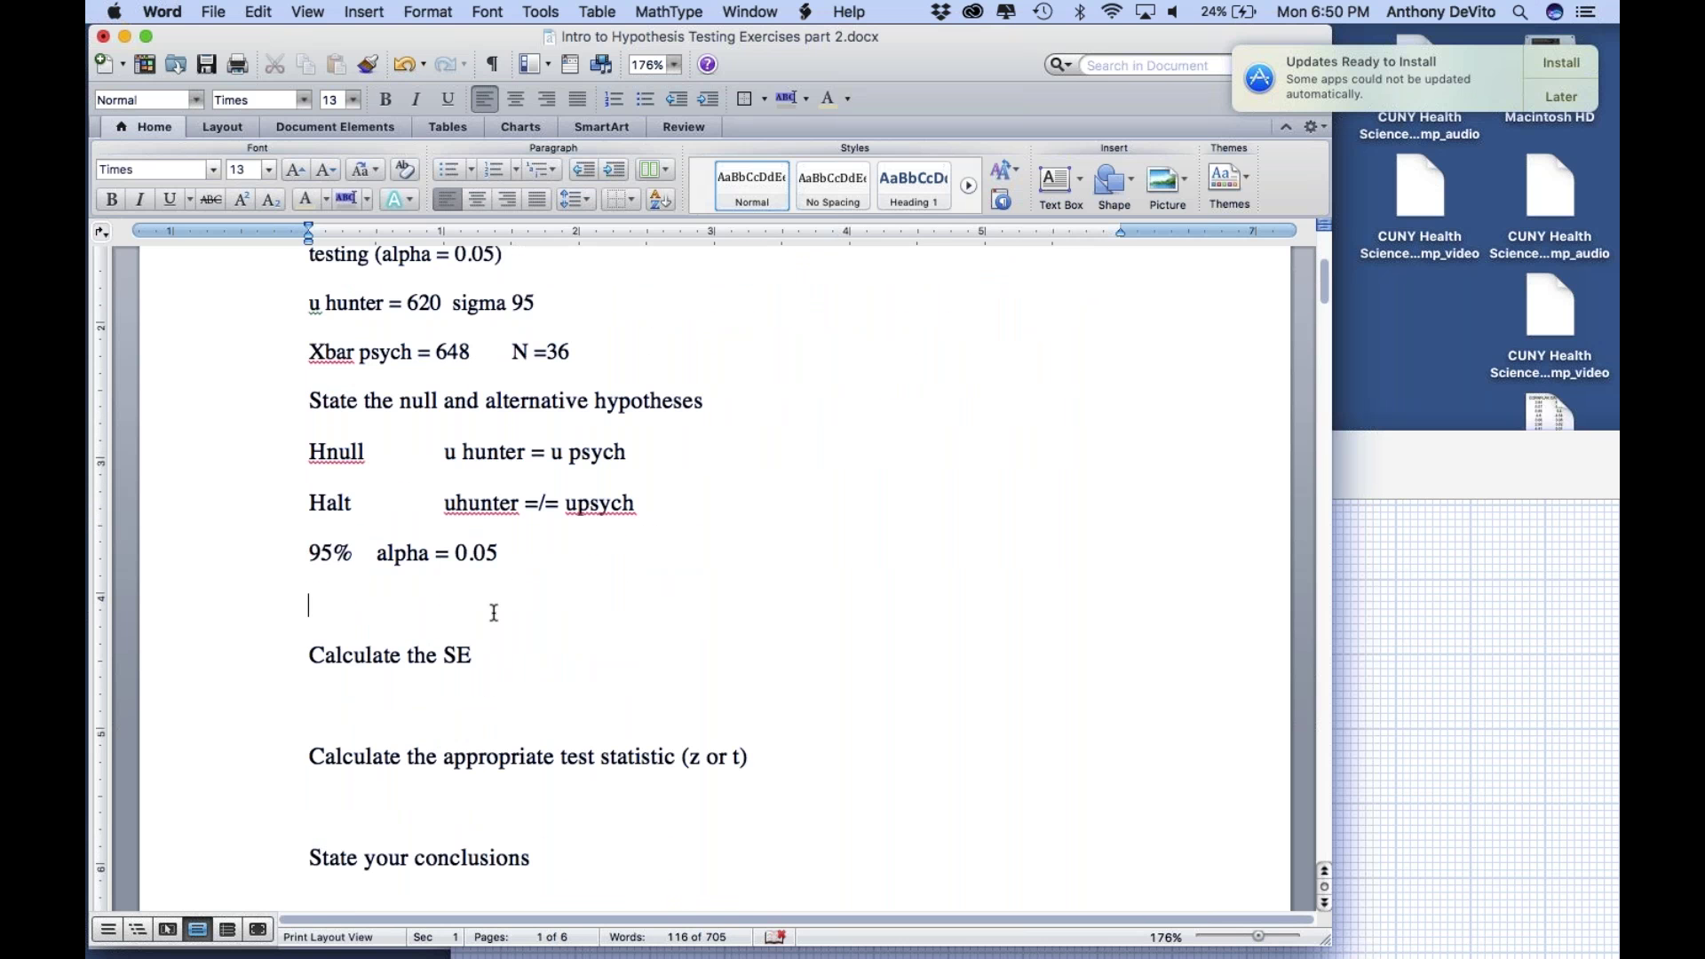
pyautogui.press('Return')
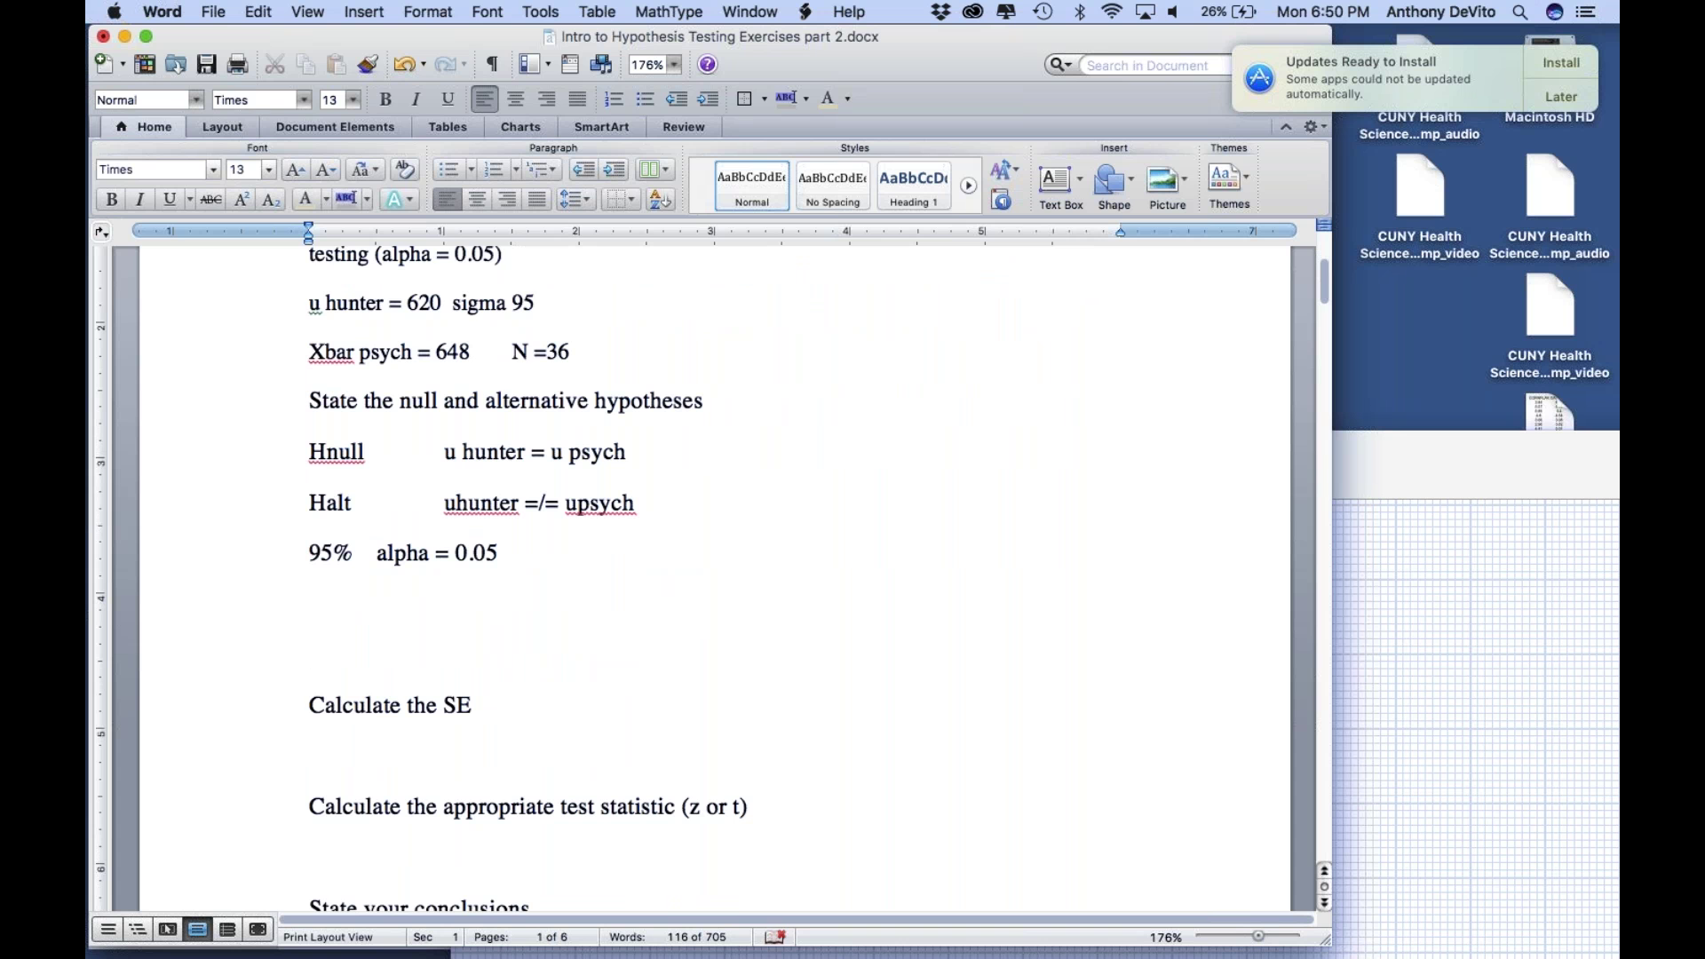
pyautogui.click(258, 12)
pyautogui.click(281, 37)
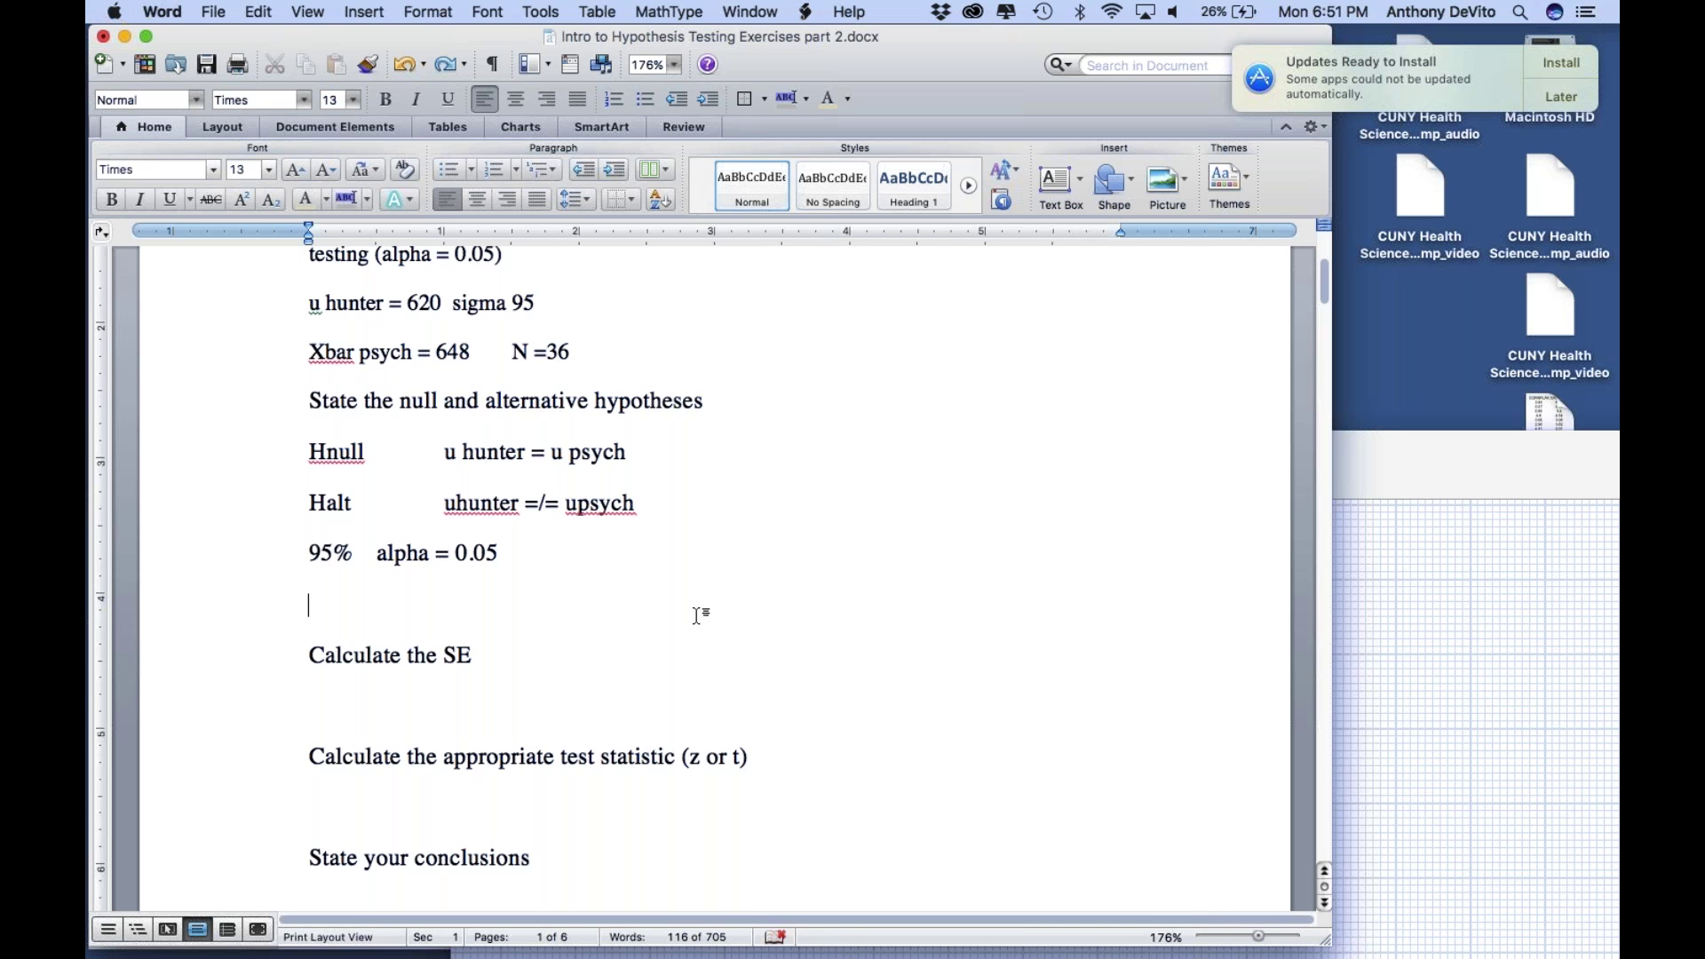
# Step: Compare the Hunter population line with the psychology sample line by highlighting them alternately and together
pyautogui.click(241, 362)
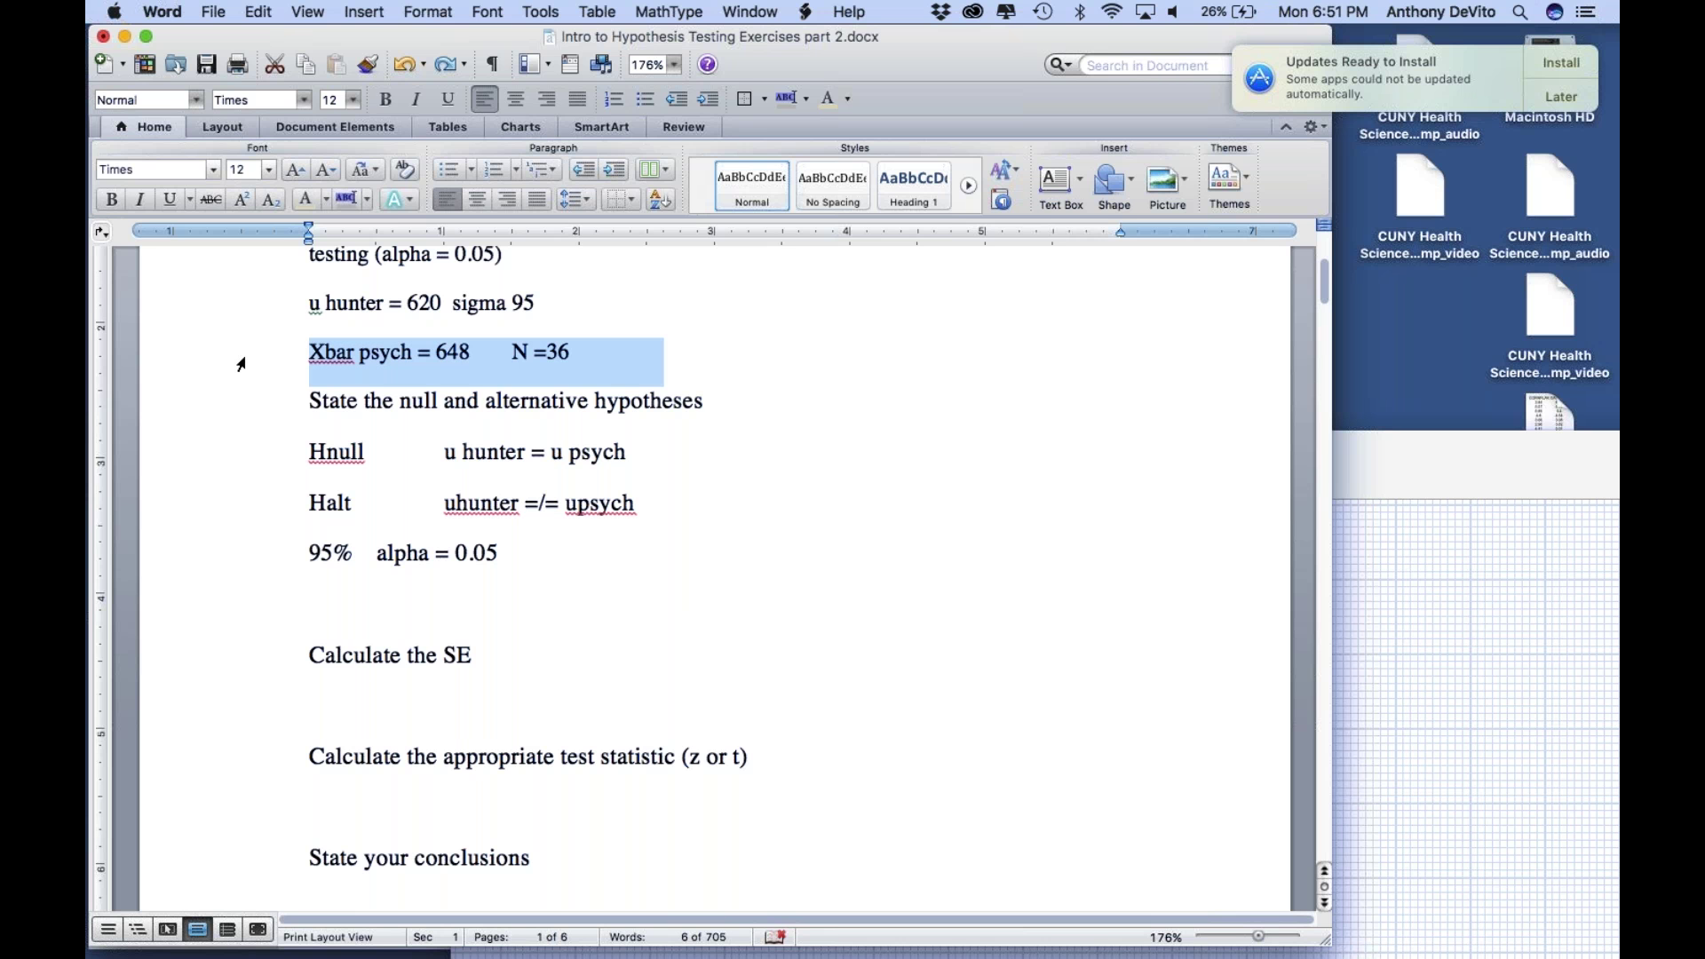
pyautogui.click(251, 308)
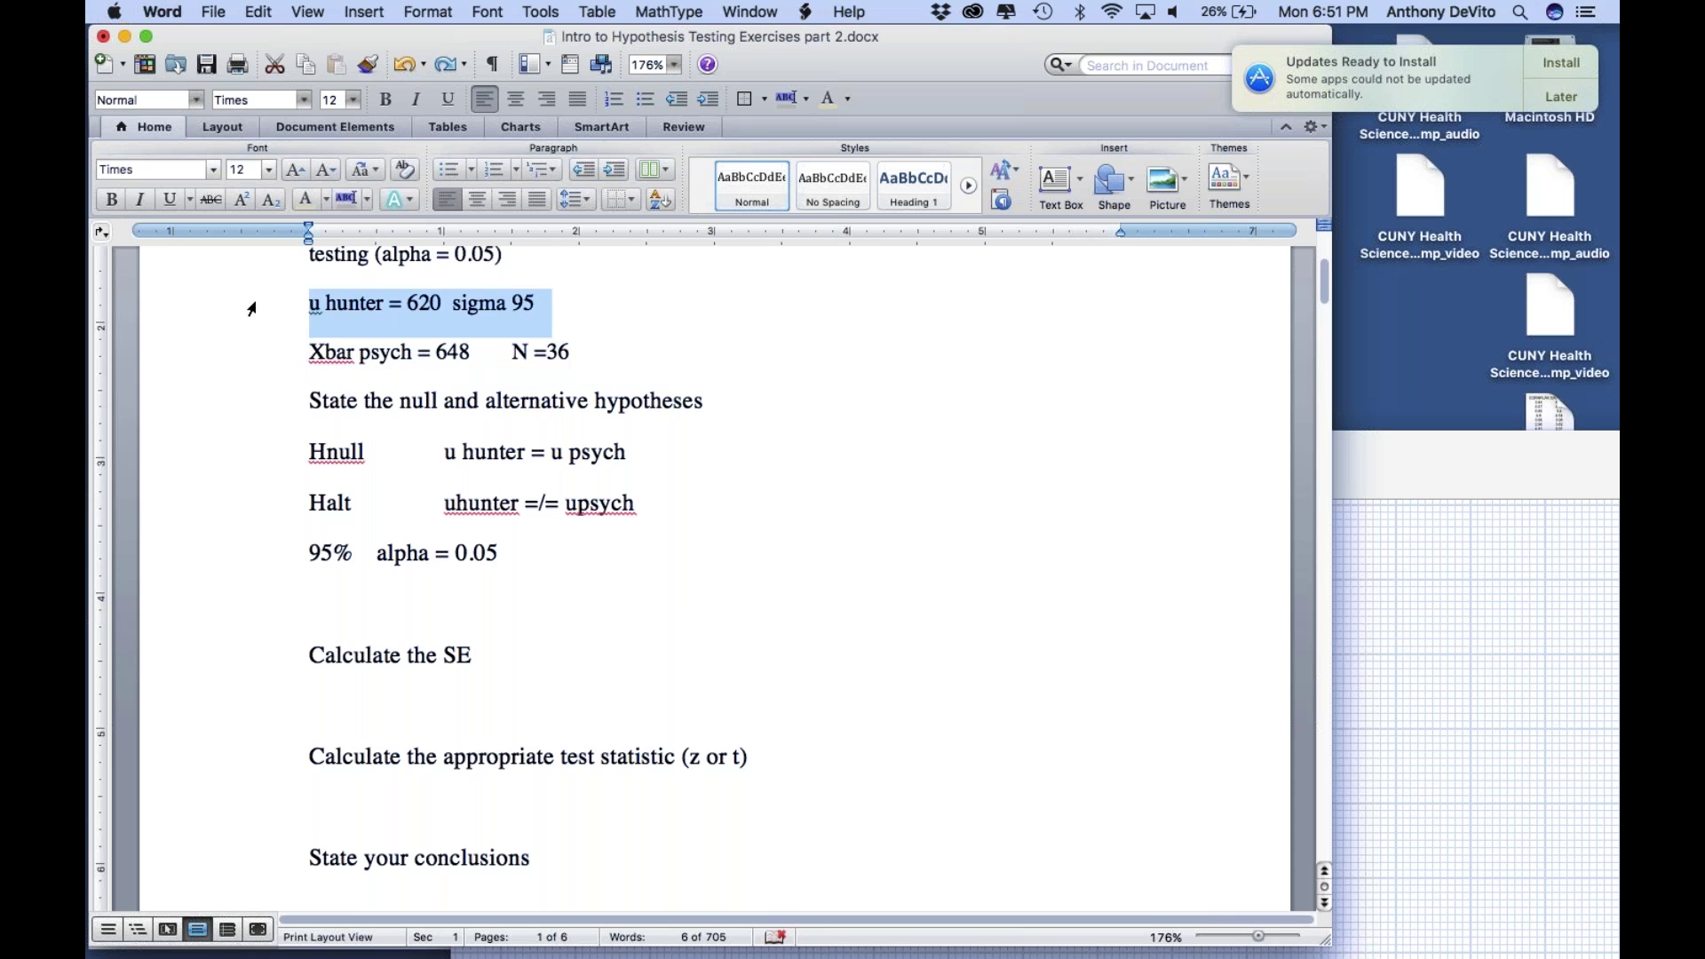
pyautogui.click(242, 352)
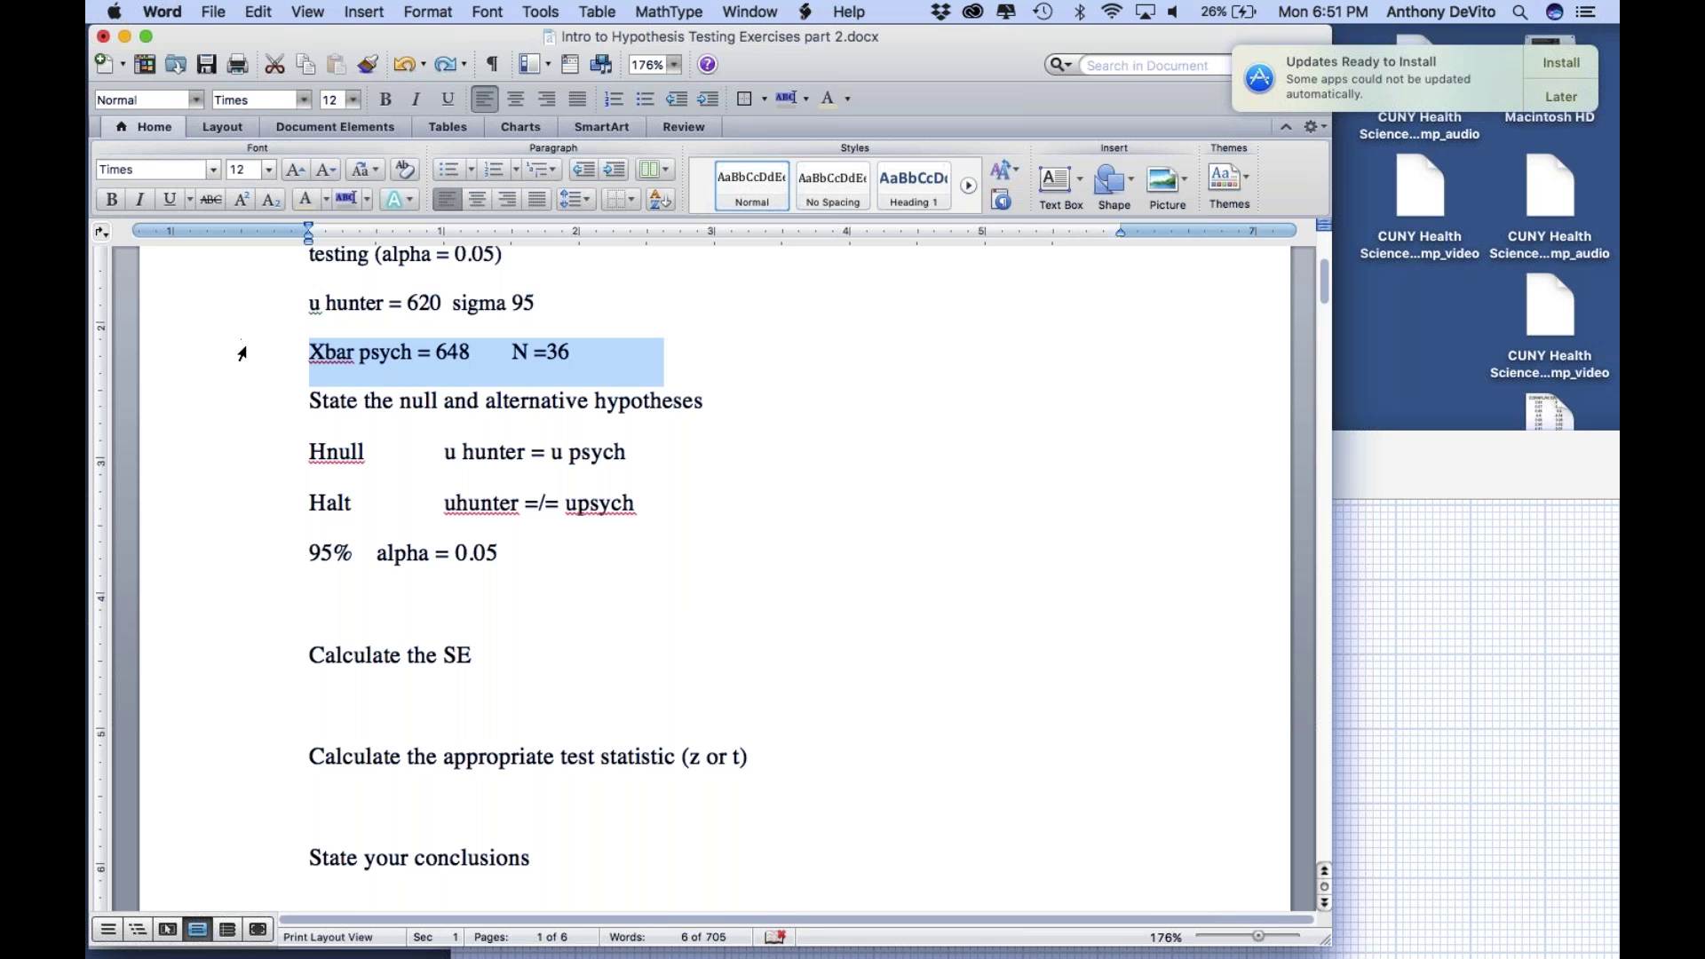
pyautogui.click(237, 318)
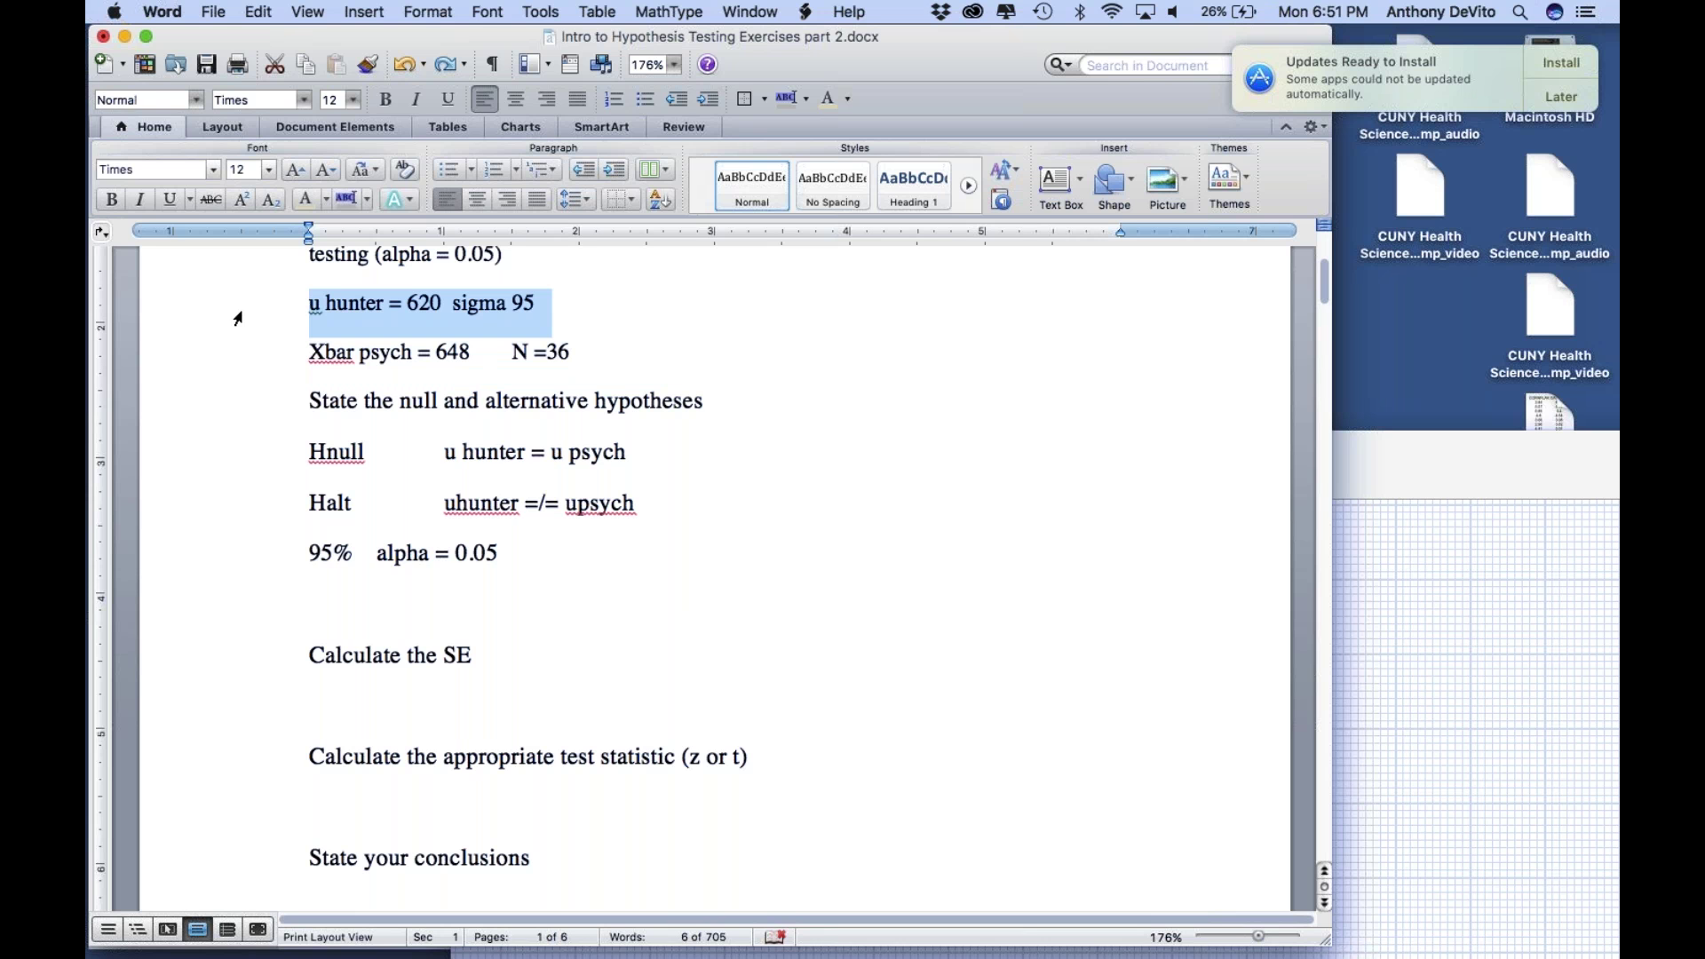
pyautogui.click(245, 357)
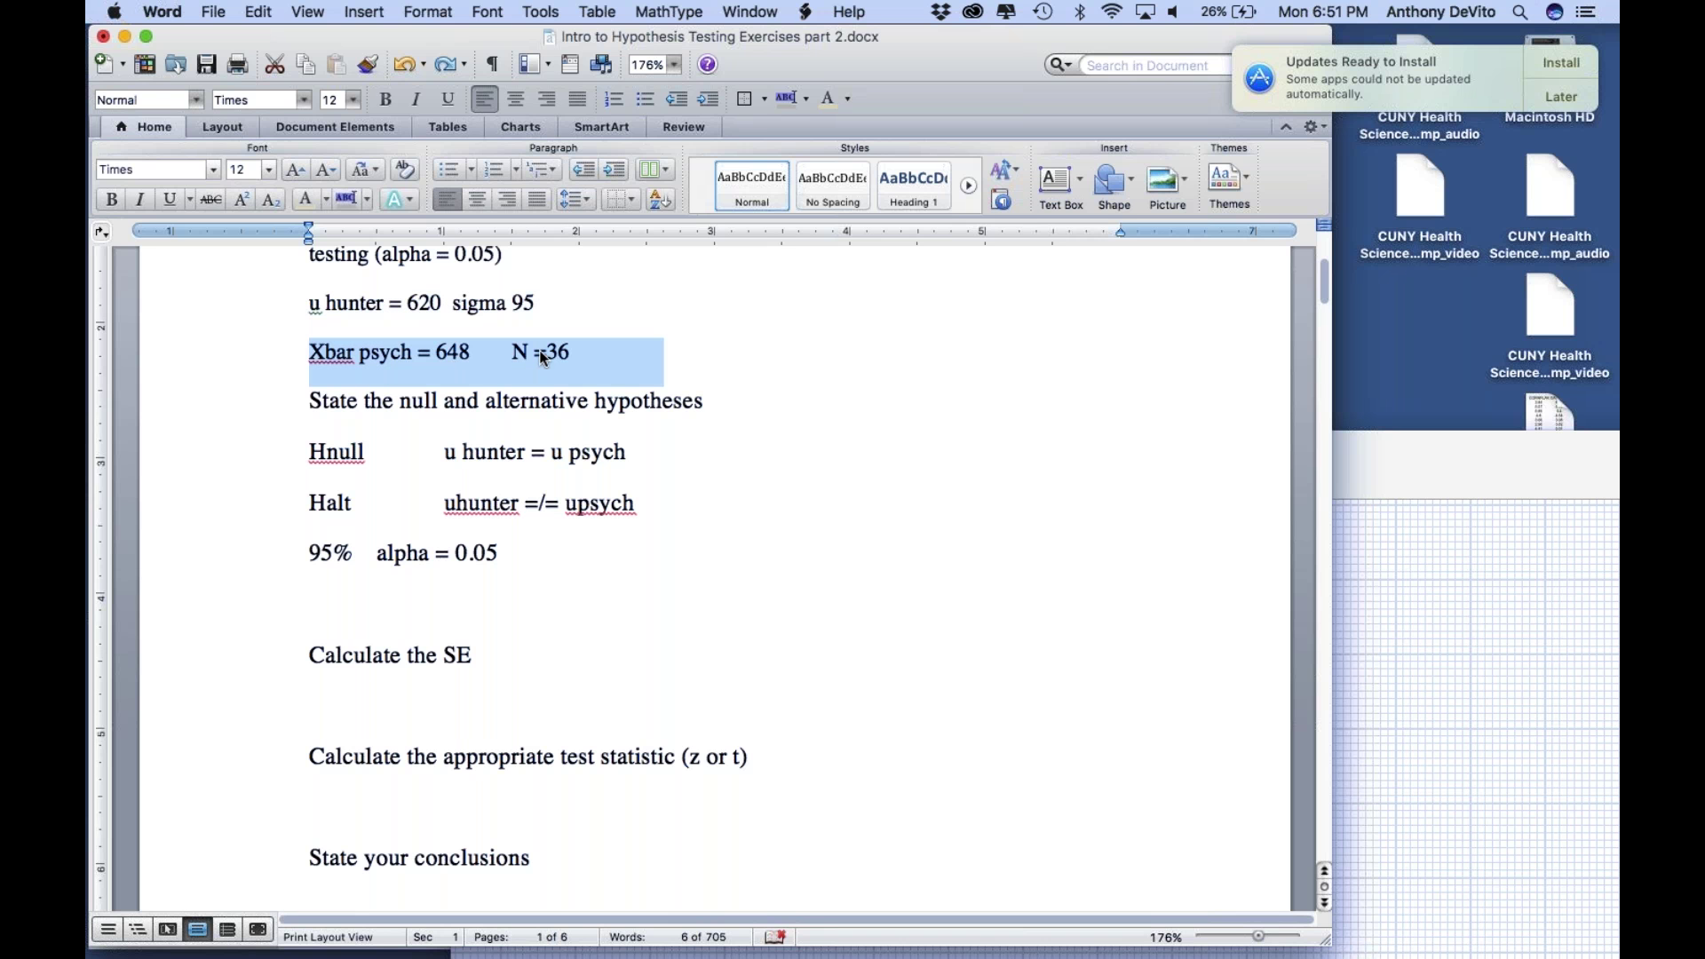
pyautogui.click(245, 318)
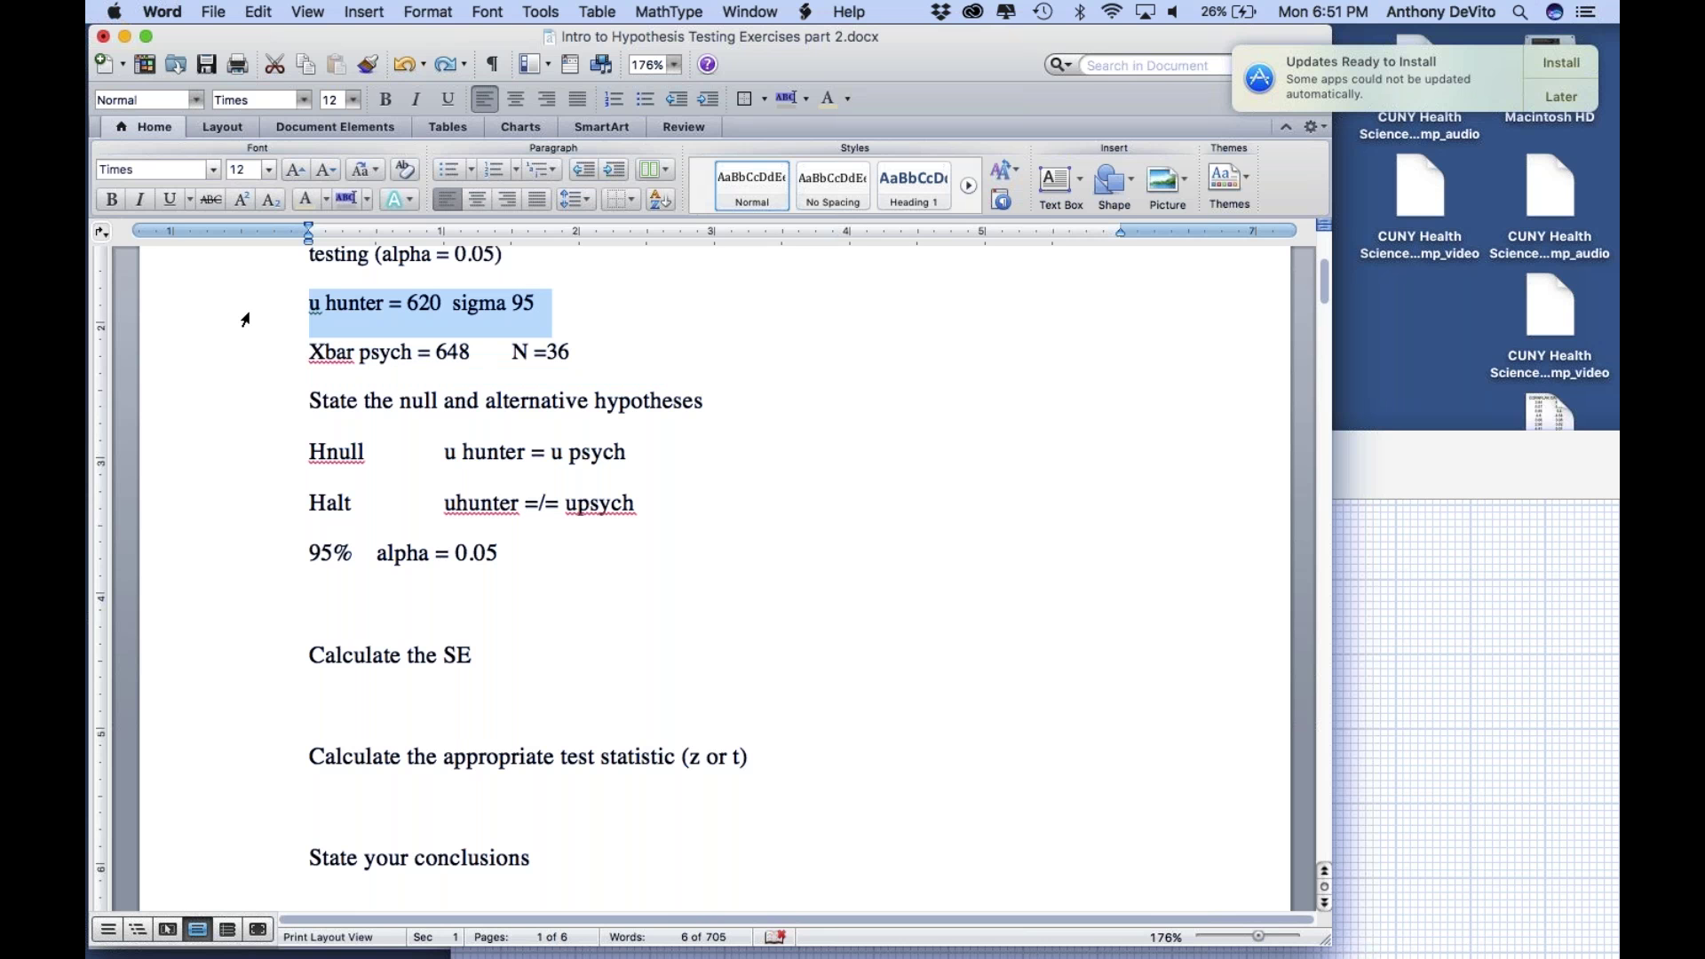
pyautogui.click(255, 371)
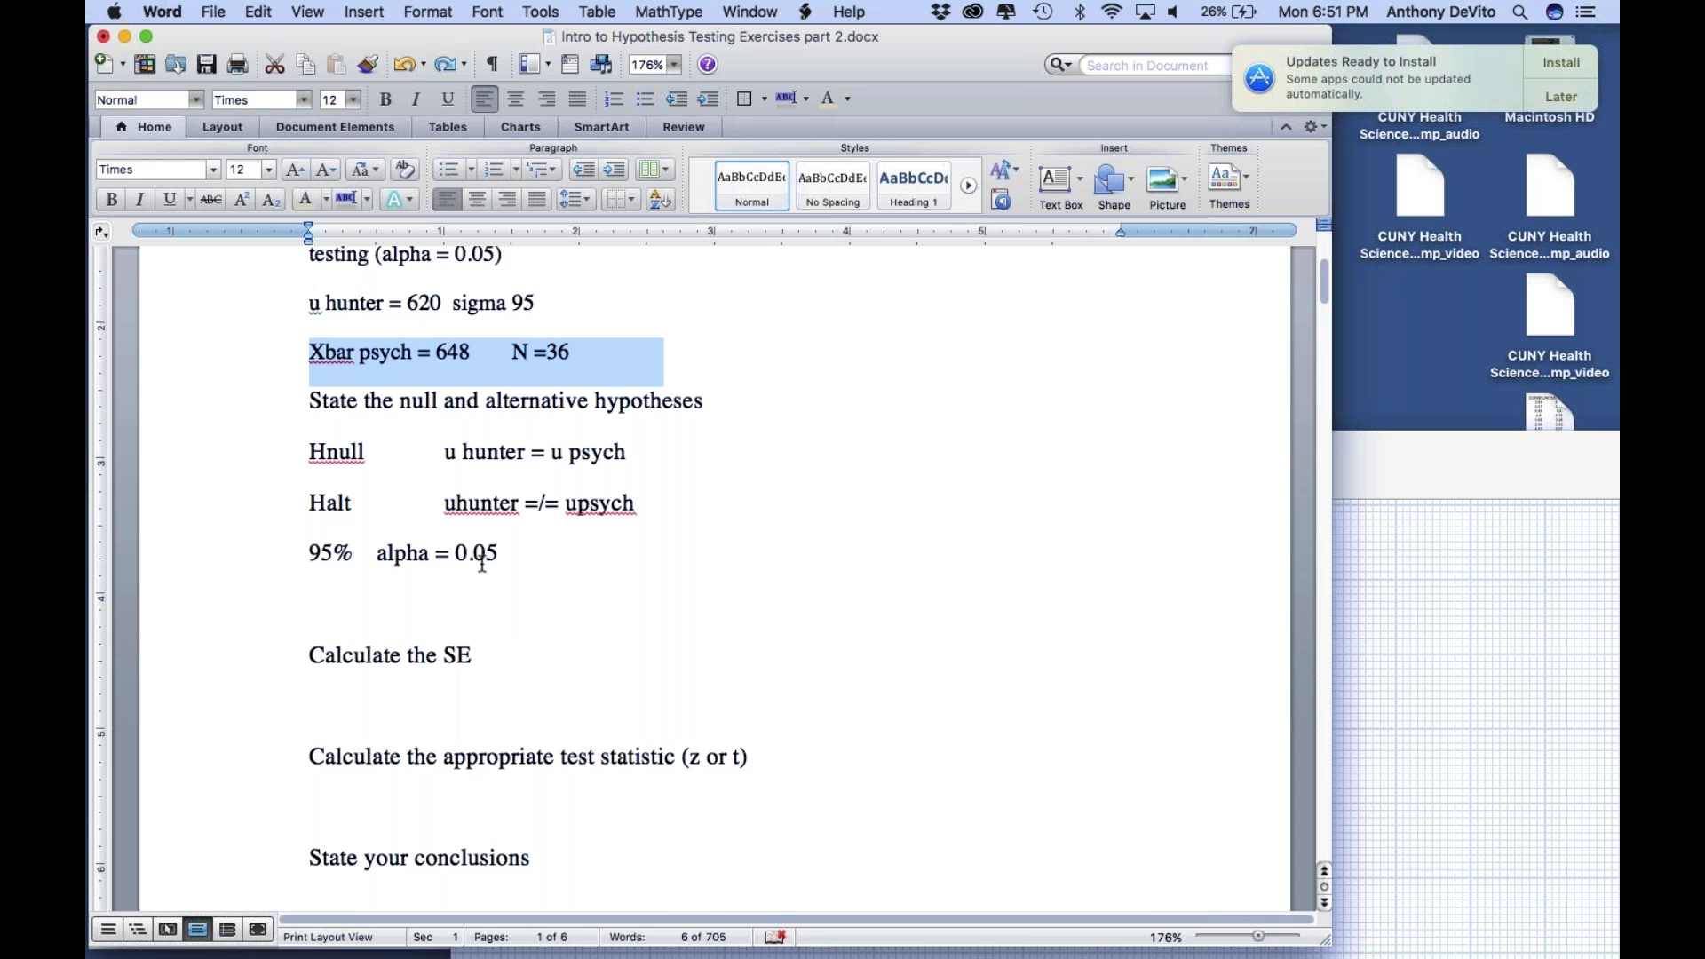
pyautogui.click(282, 321)
pyautogui.moveTo(282, 323); pyautogui.dragTo(283, 353)
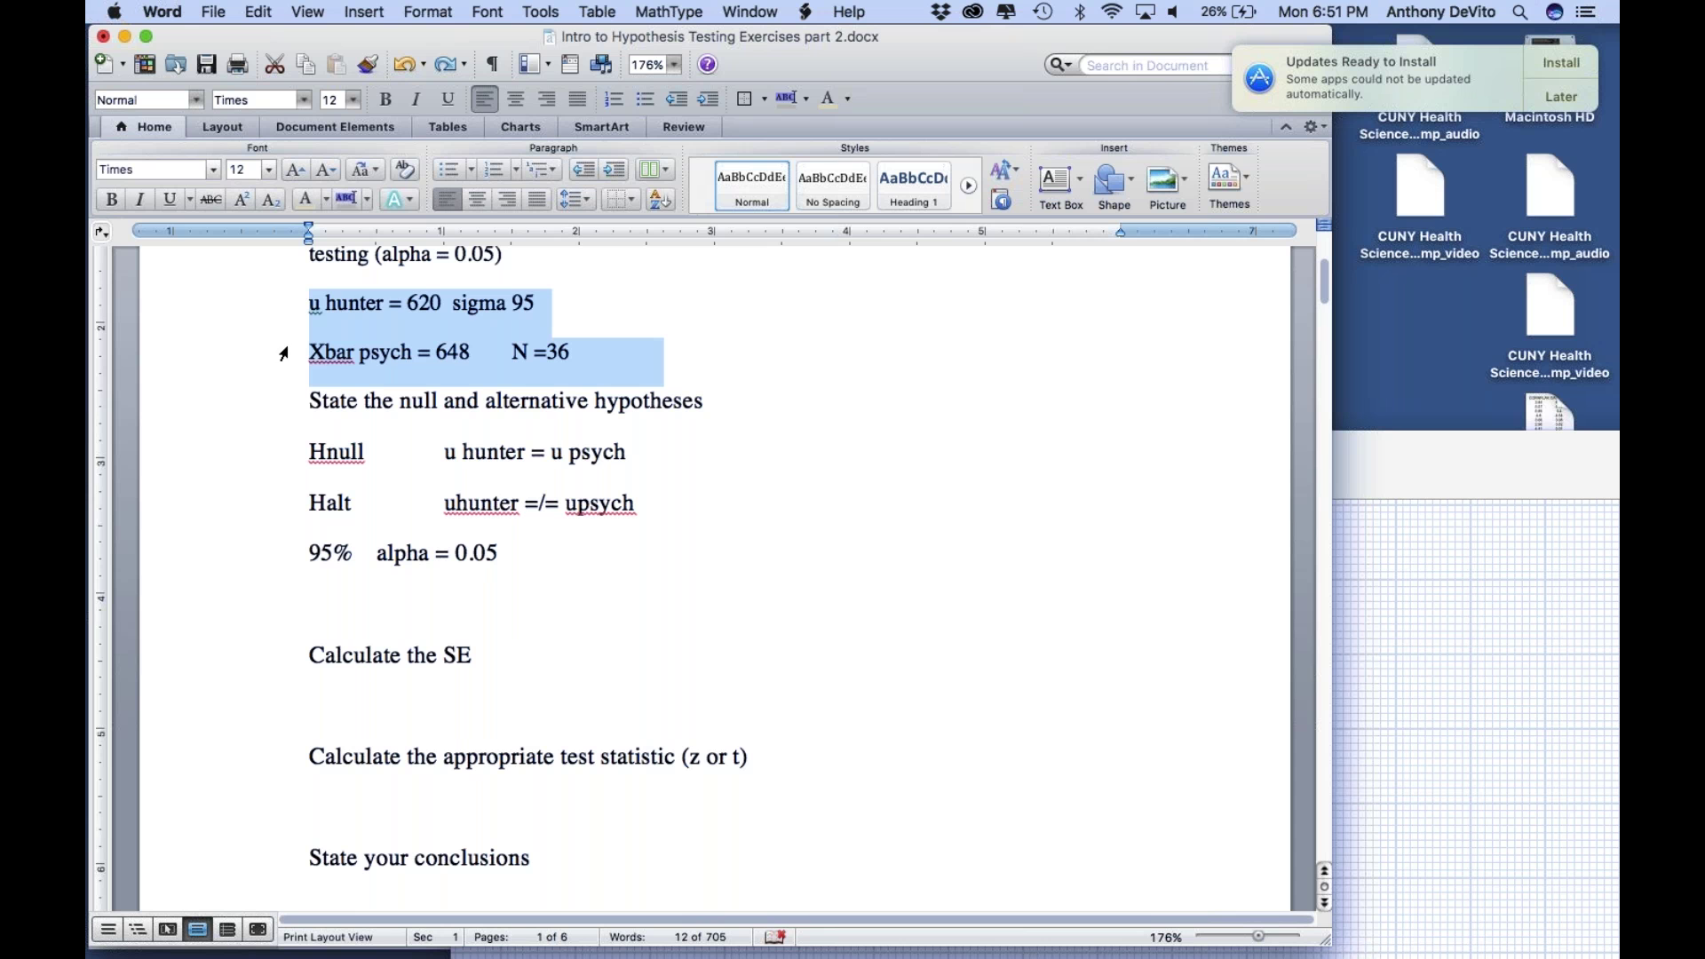
pyautogui.click(274, 361)
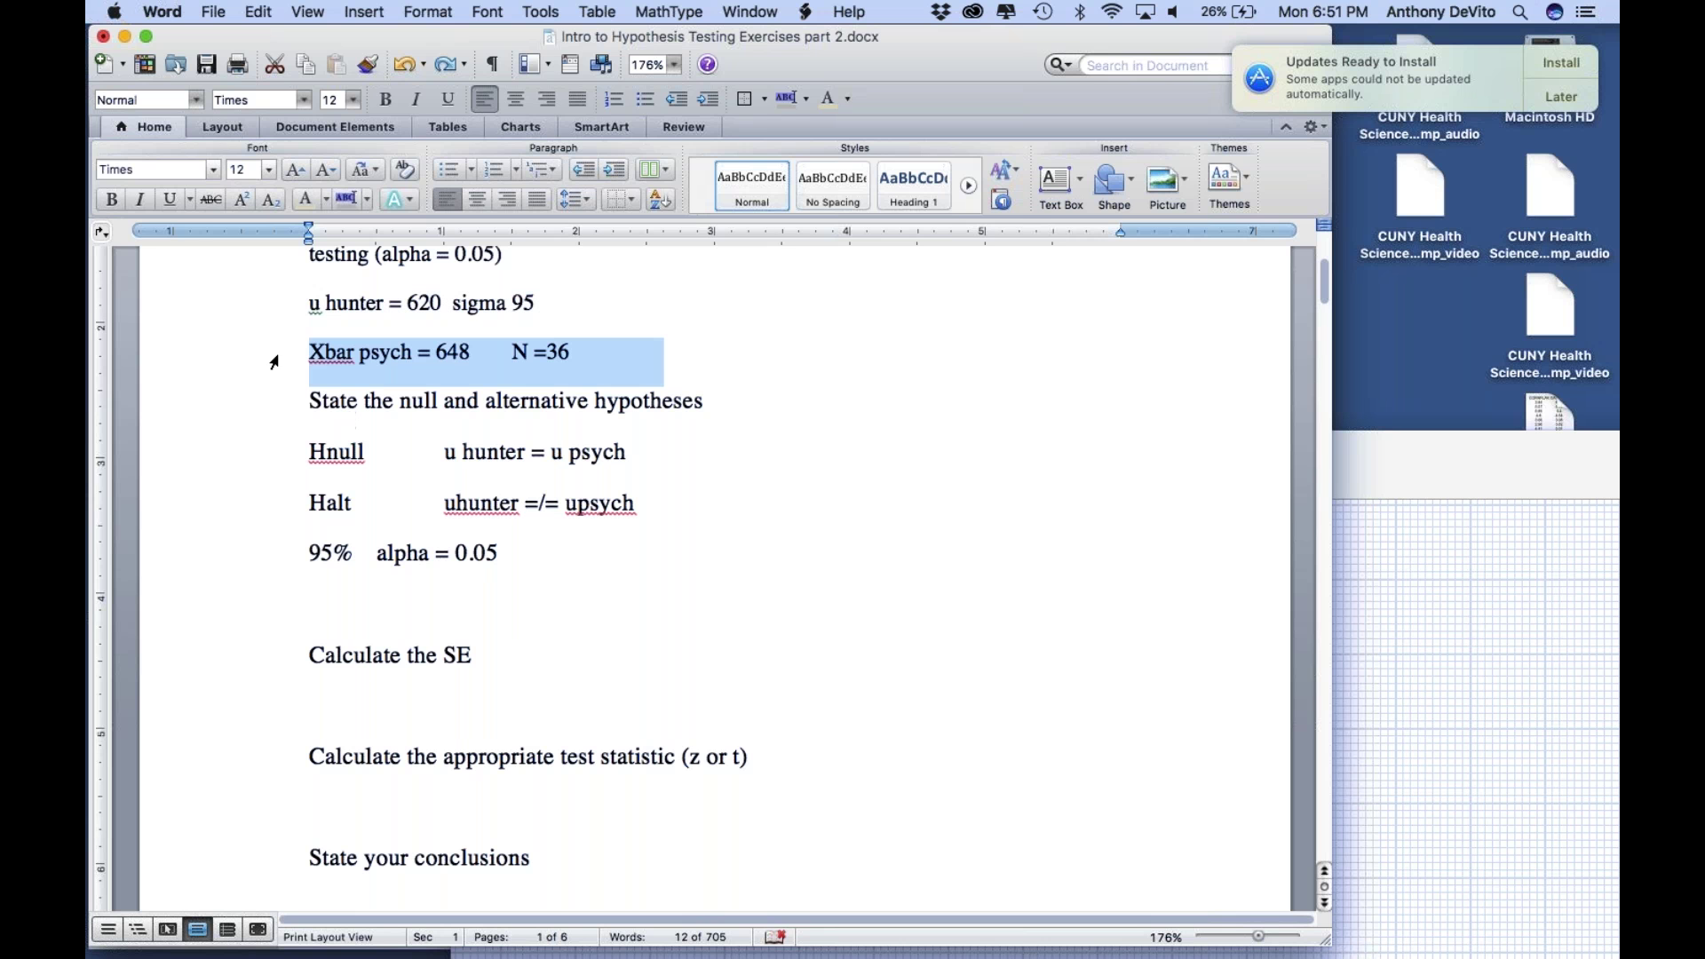
# Step: Start the test statistic formula below the alpha line with "Z = Xbarpsy – uall", highlighting sigma 95 as the reason for using Z
pyautogui.click(272, 328)
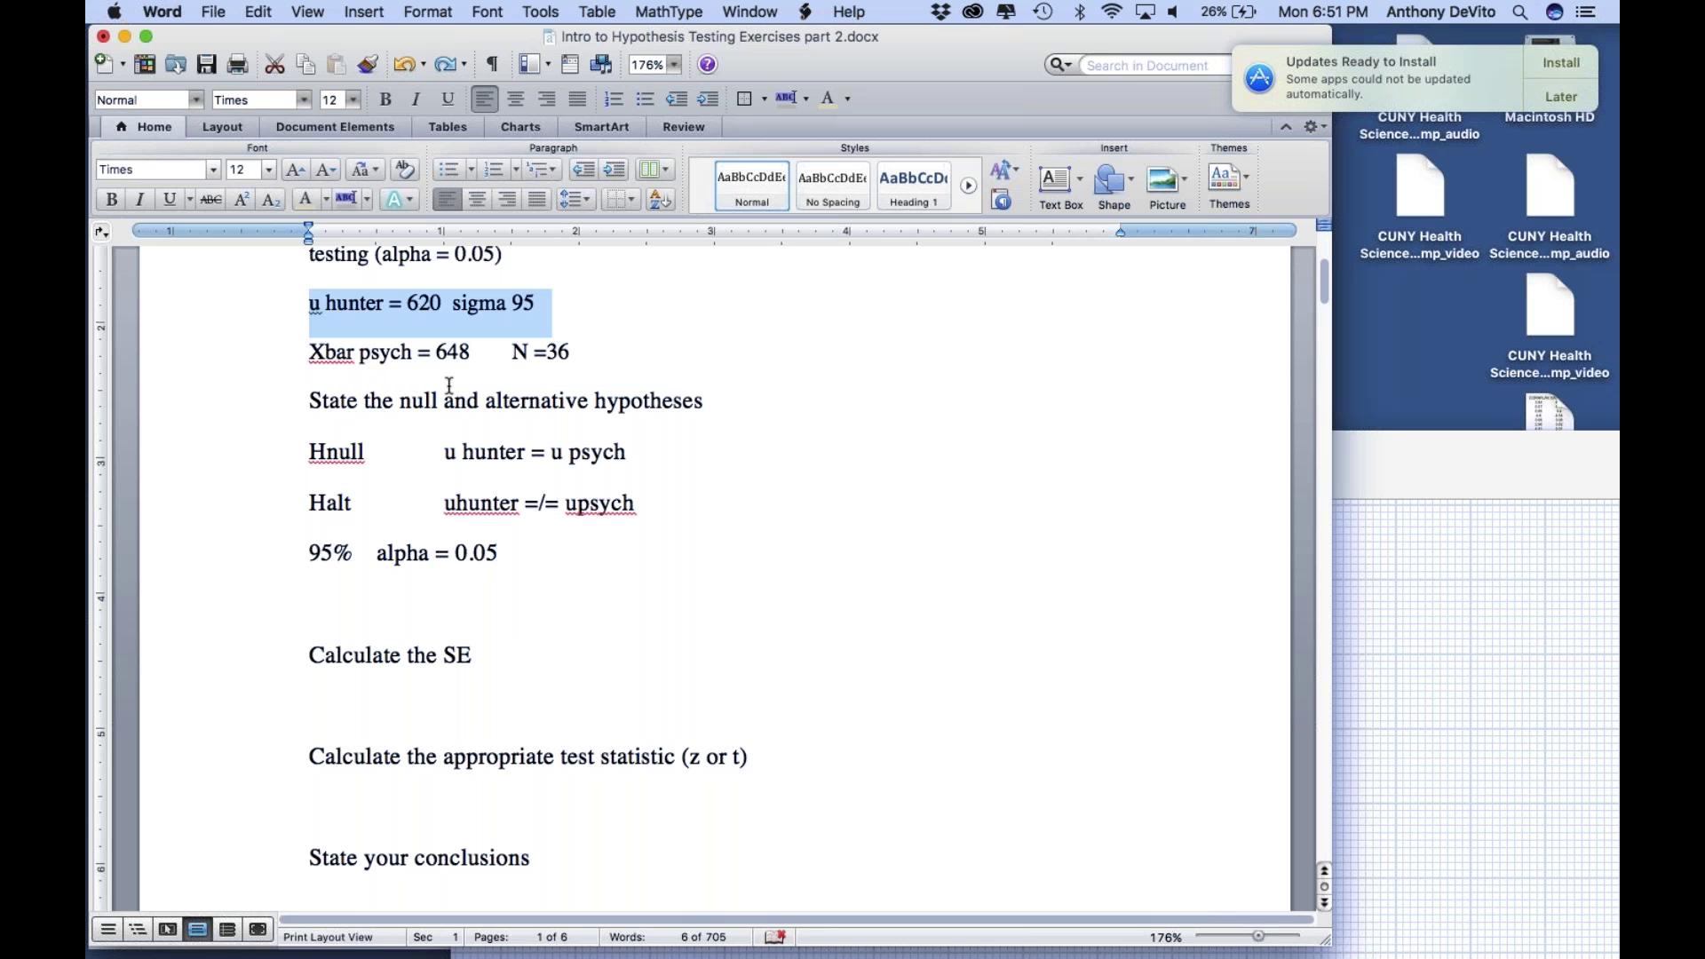
pyautogui.click(477, 593)
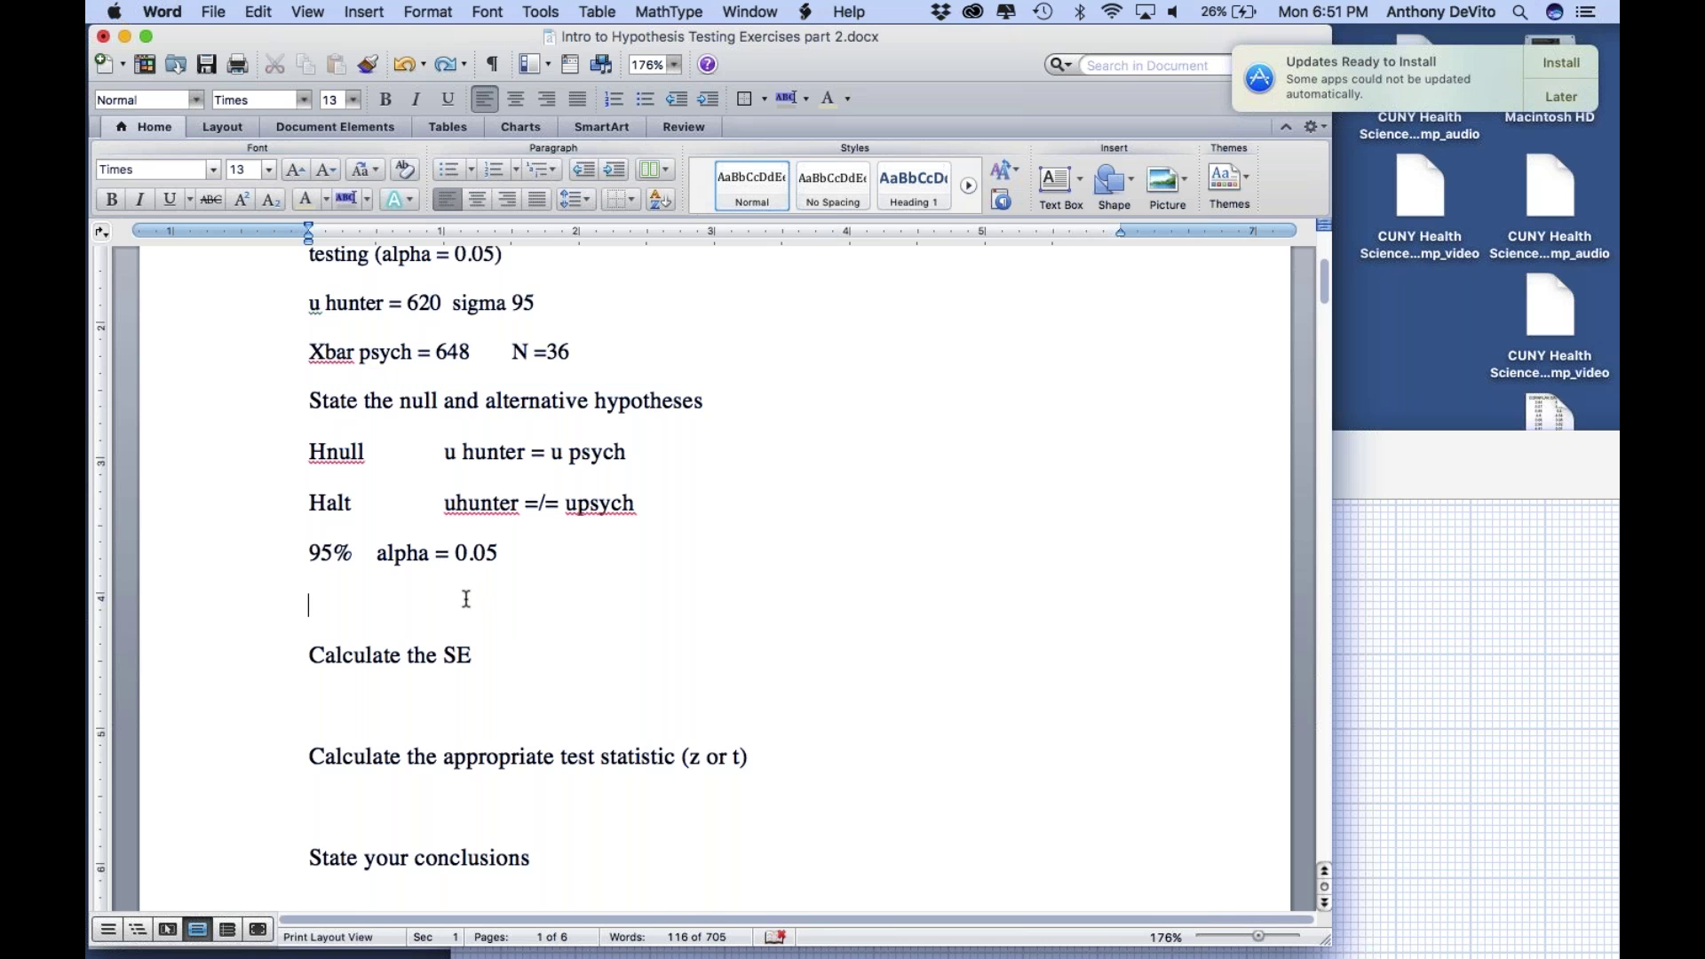
pyautogui.write('Z')
pyautogui.moveTo(453, 303); pyautogui.dragTo(546, 294)
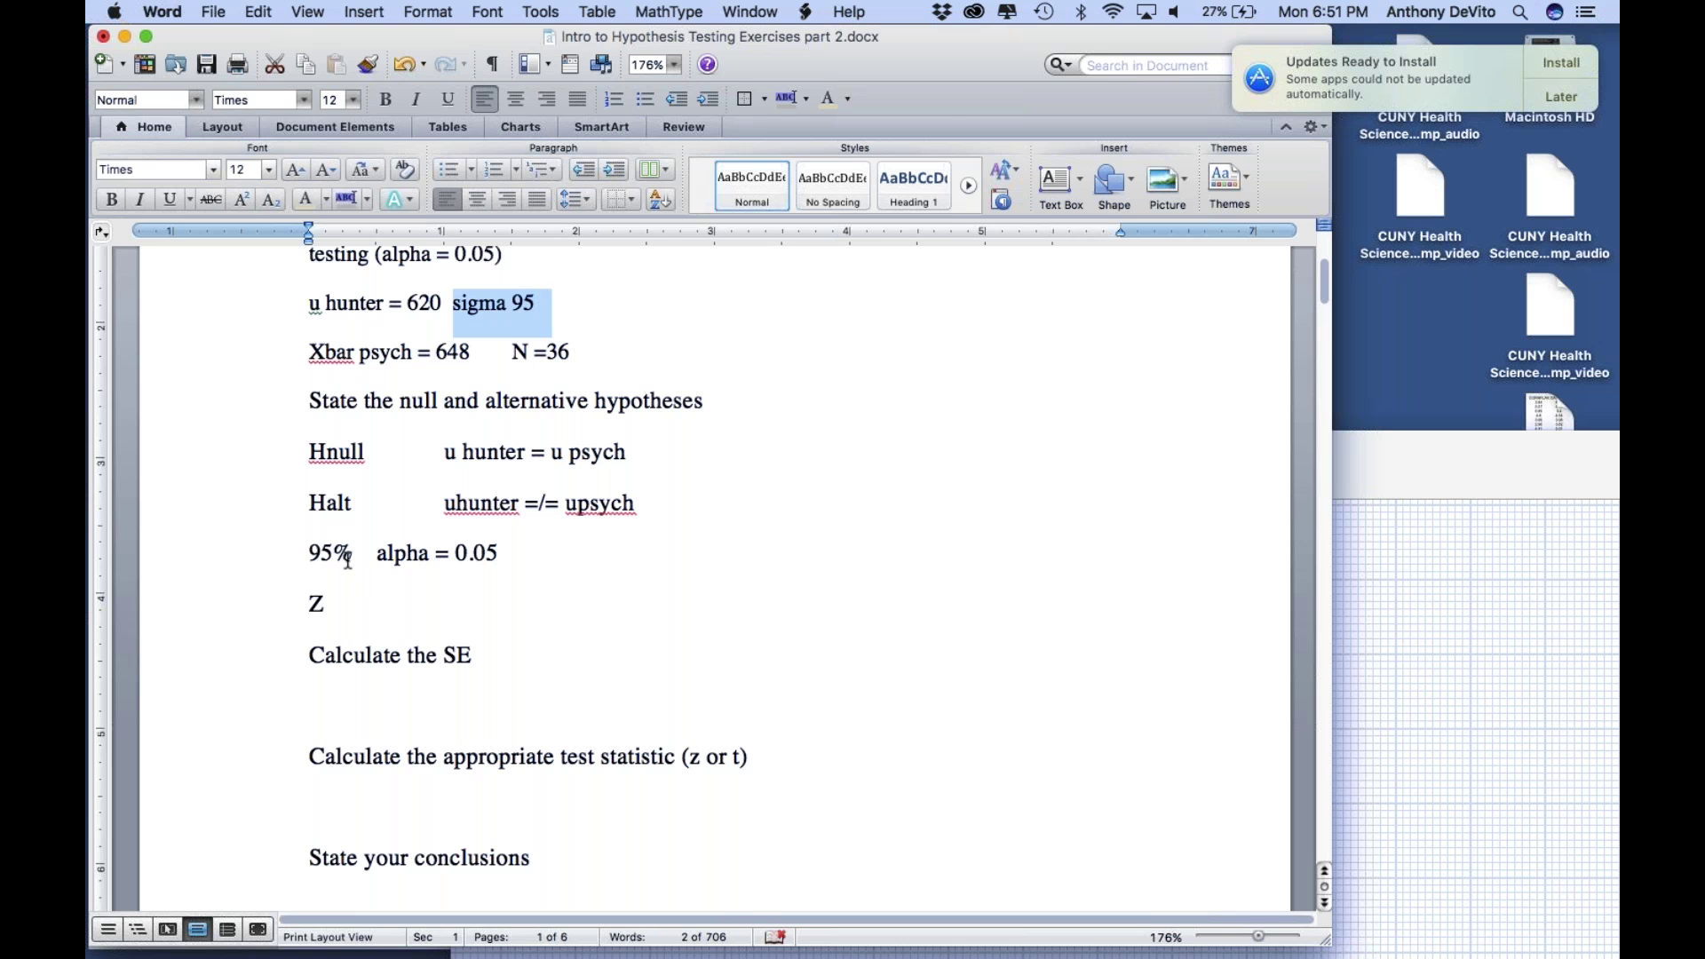
pyautogui.click(368, 598)
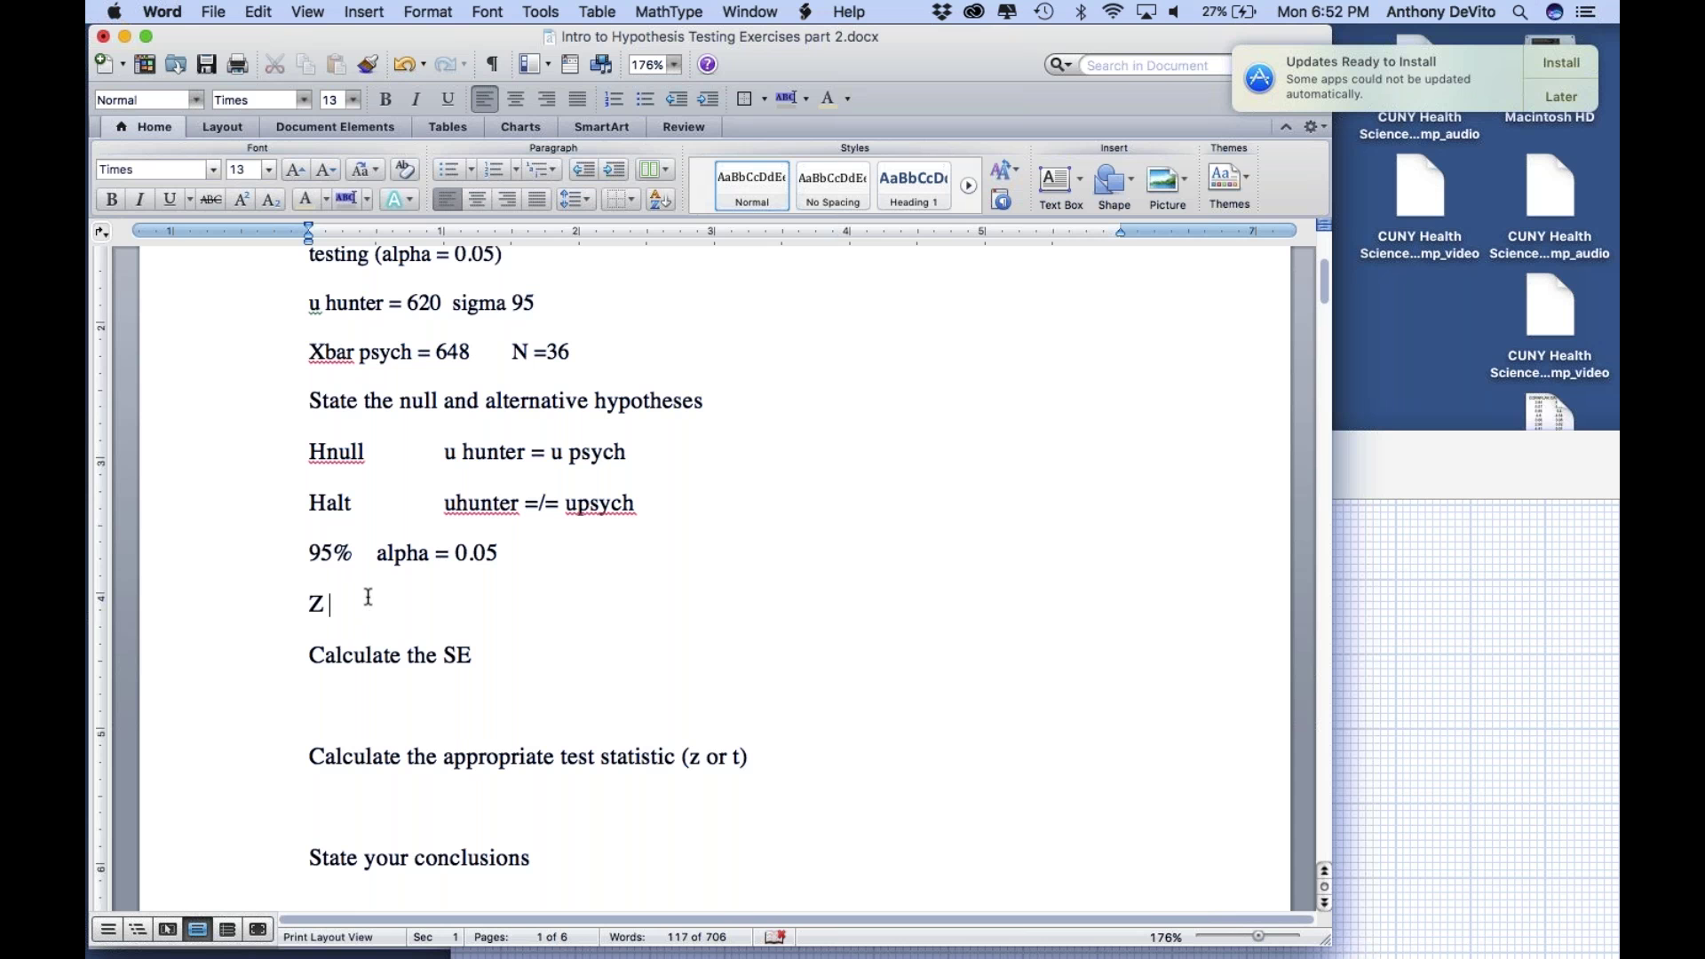
pyautogui.write('= Xbar - uall')
pyautogui.click(400, 607)
pyautogui.write('psy')
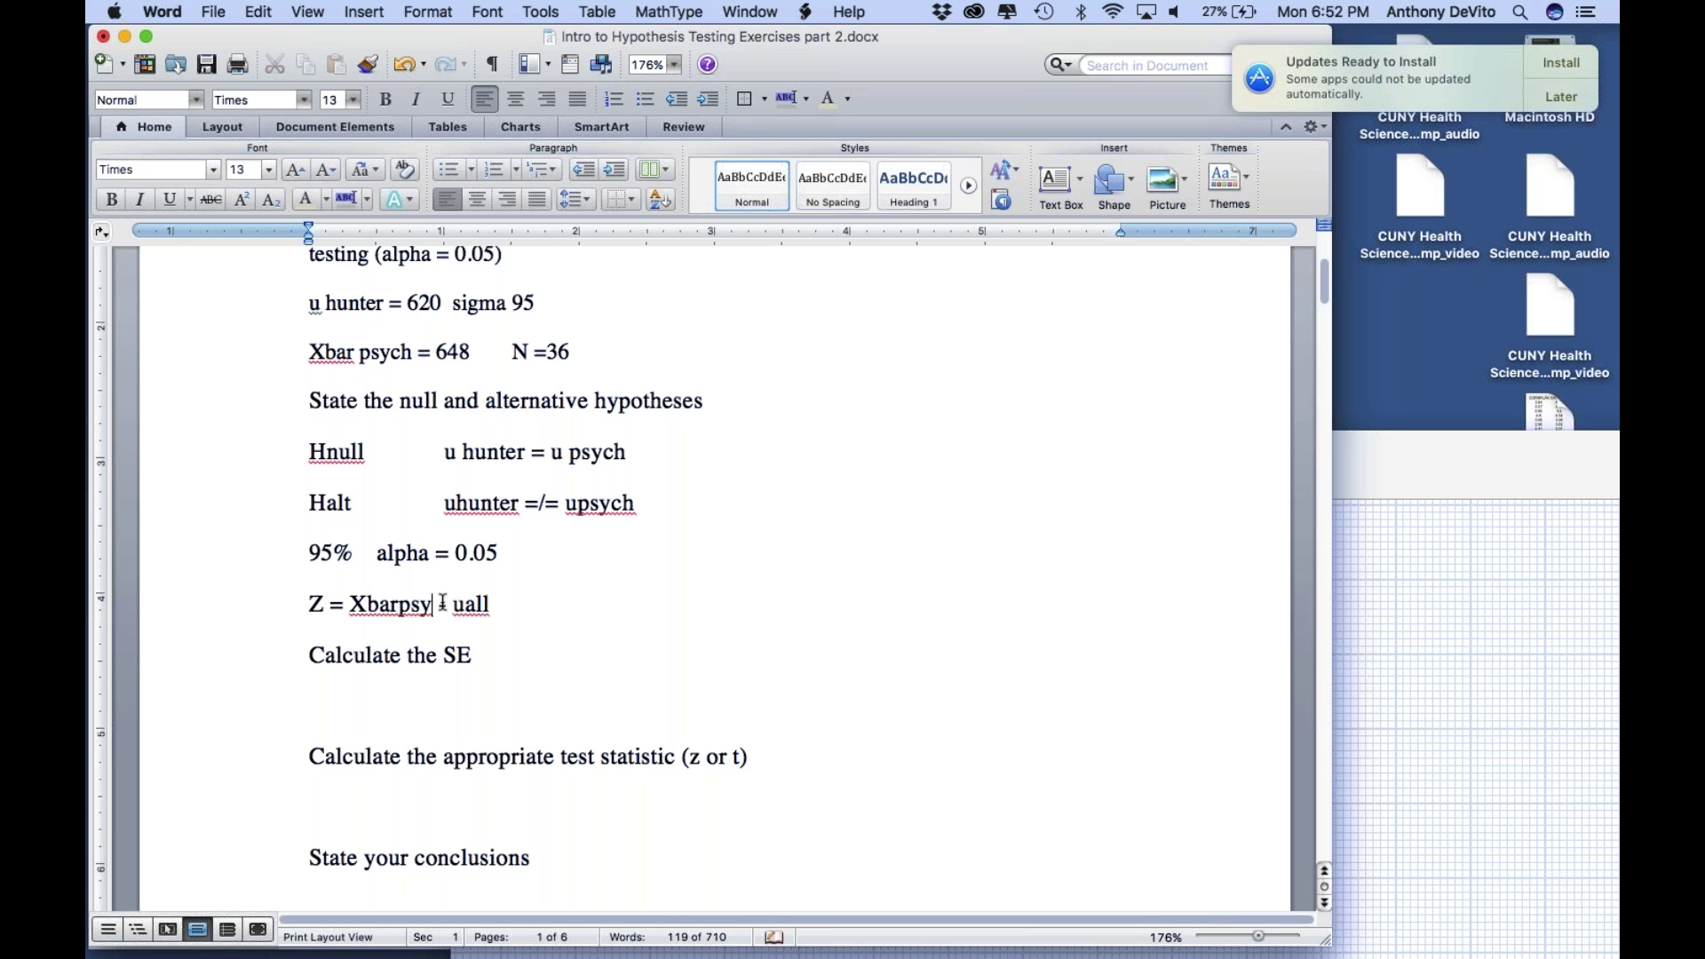
# Step: Append the denominator "/ (sigma/sqrt(n)" to the Z formula and highlight that part as the standard error
pyautogui.click(502, 604)
pyautogui.write('(sigm')
pyautogui.write('a/s')
pyautogui.write('art')
pyautogui.press('BackSpace')
pyautogui.press('BackSpace')
pyautogui.press('BackSpace')
pyautogui.write('qrt(n)')
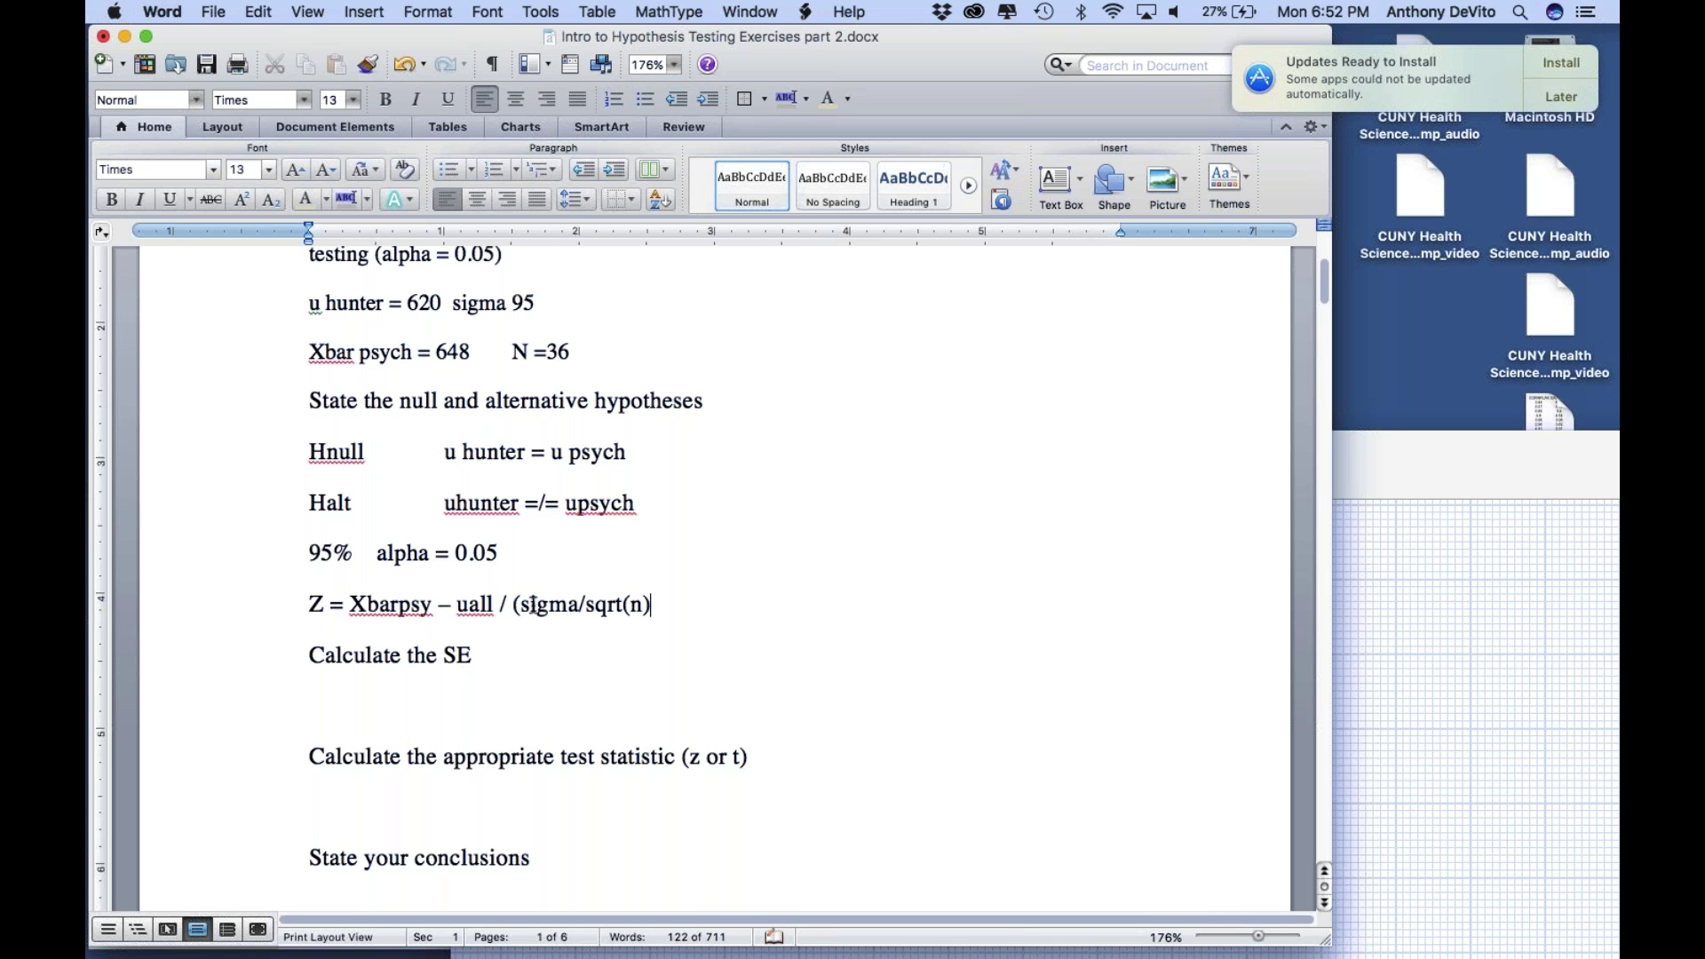
pyautogui.moveTo(513, 606); pyautogui.dragTo(662, 597)
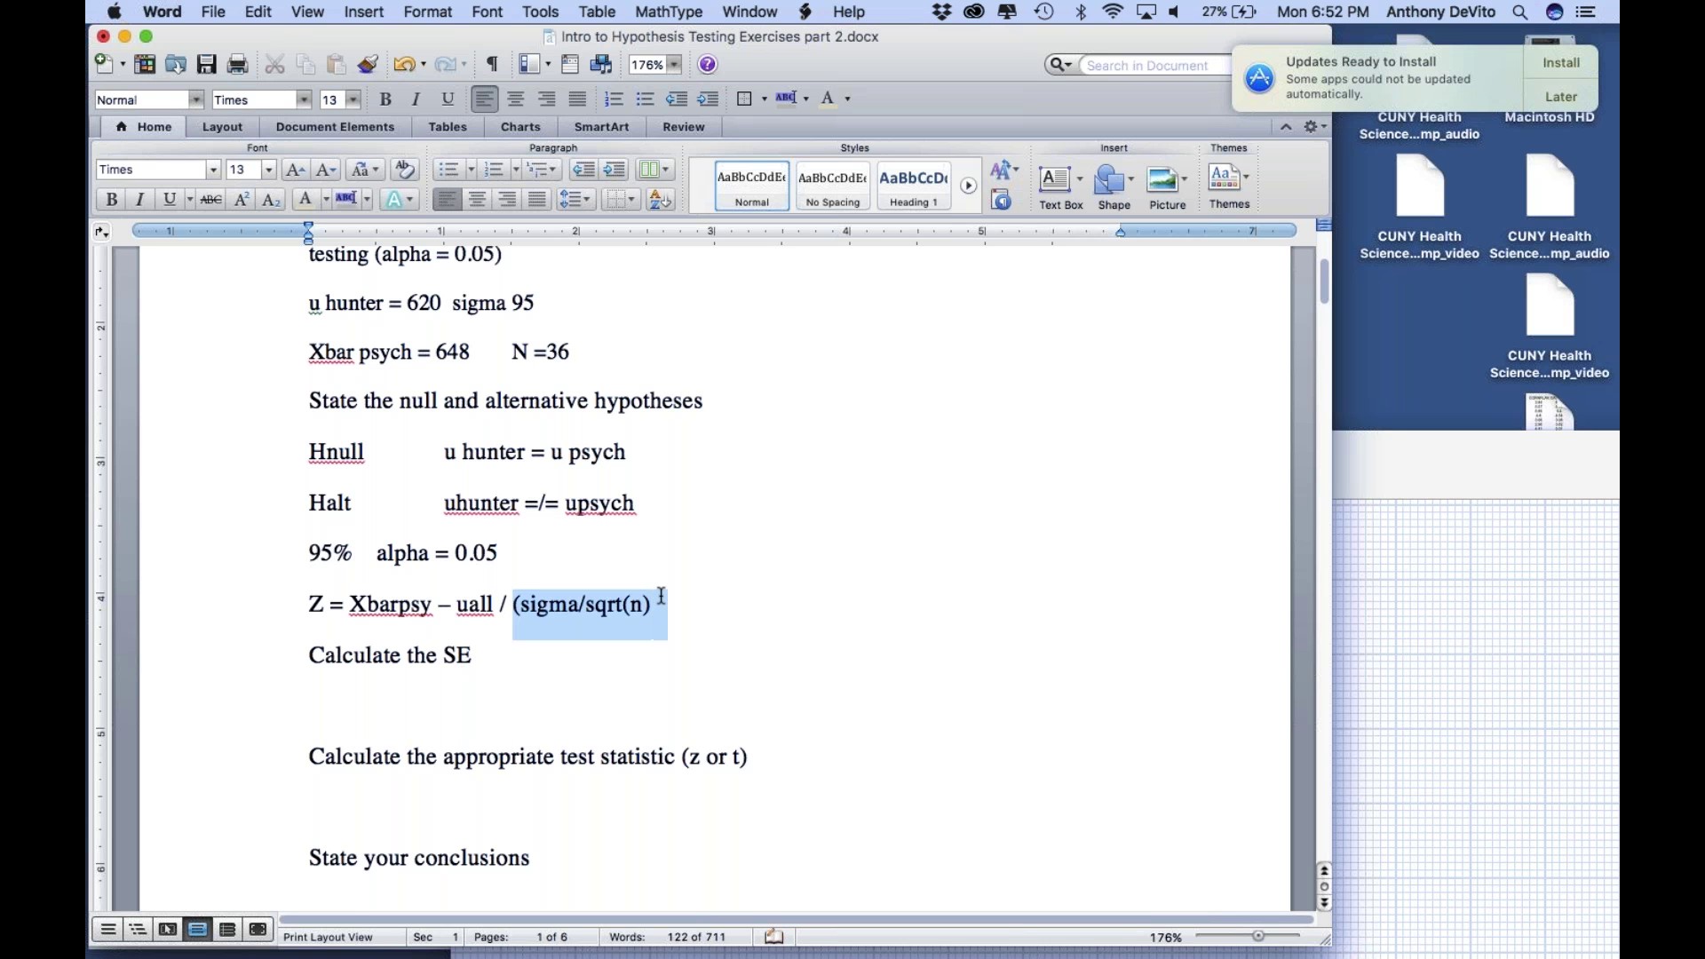
pyautogui.click(655, 603)
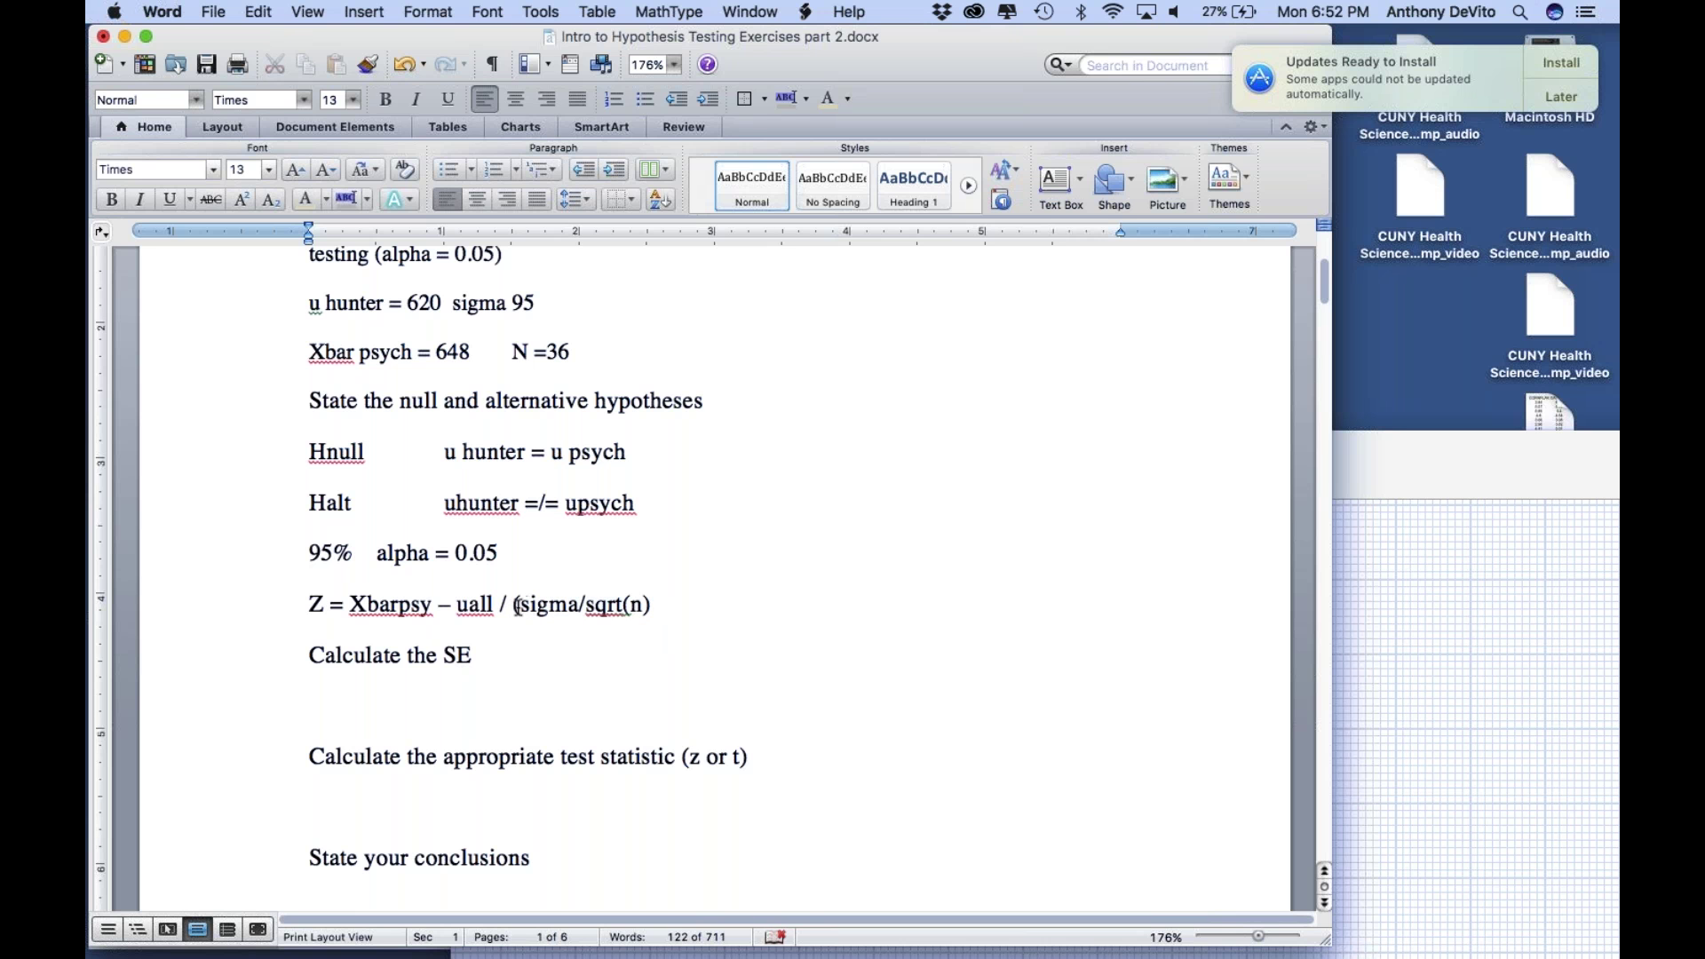
# Step: Write the standard error calculation "=95/sqrt(36) = 95/6 = 15.83" below "Calculate the SE"
pyautogui.click(490, 684)
pyautogui.click(472, 698)
pyautogui.write('=95/sqrt(')
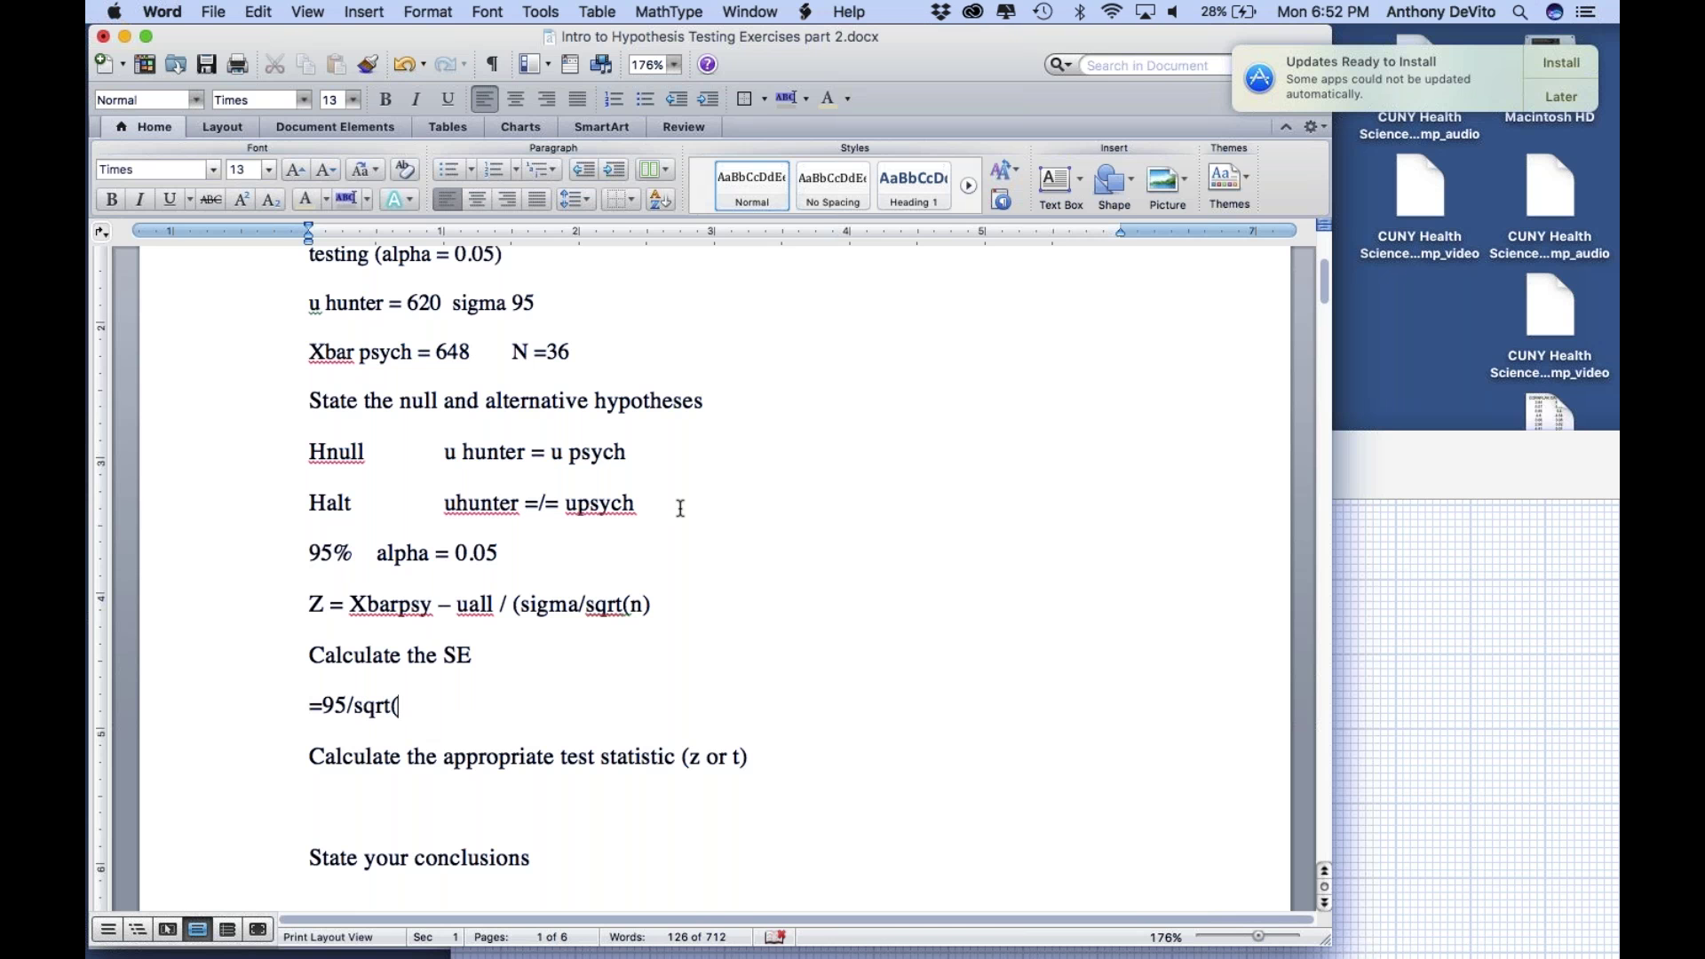
pyautogui.write('36) = 95/6 =1')
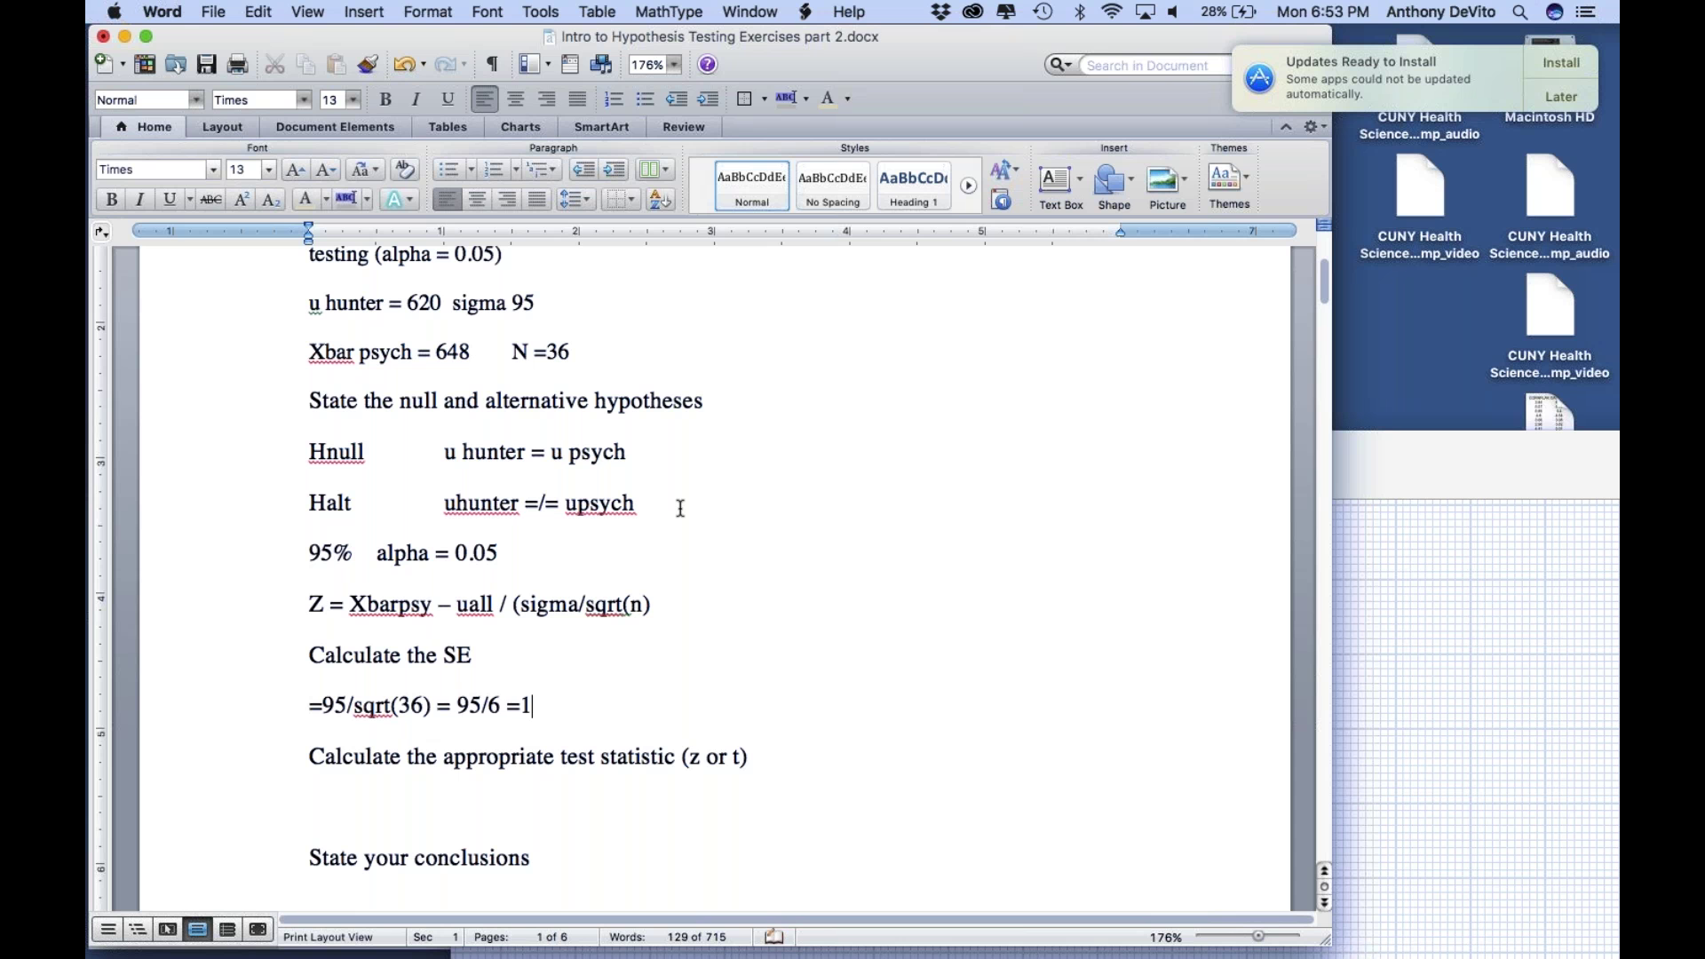
pyautogui.write('5.89')
pyautogui.press('BackSpace')
pyautogui.write('3')
pyautogui.click(523, 707)
# Step: Write "Z = 648 – 620 / 15.83 = 28/ 15.83 =" below the prompt for the appropriate test statistic
pyautogui.click(604, 796)
pyautogui.click(524, 785)
pyautogui.write('Z =')
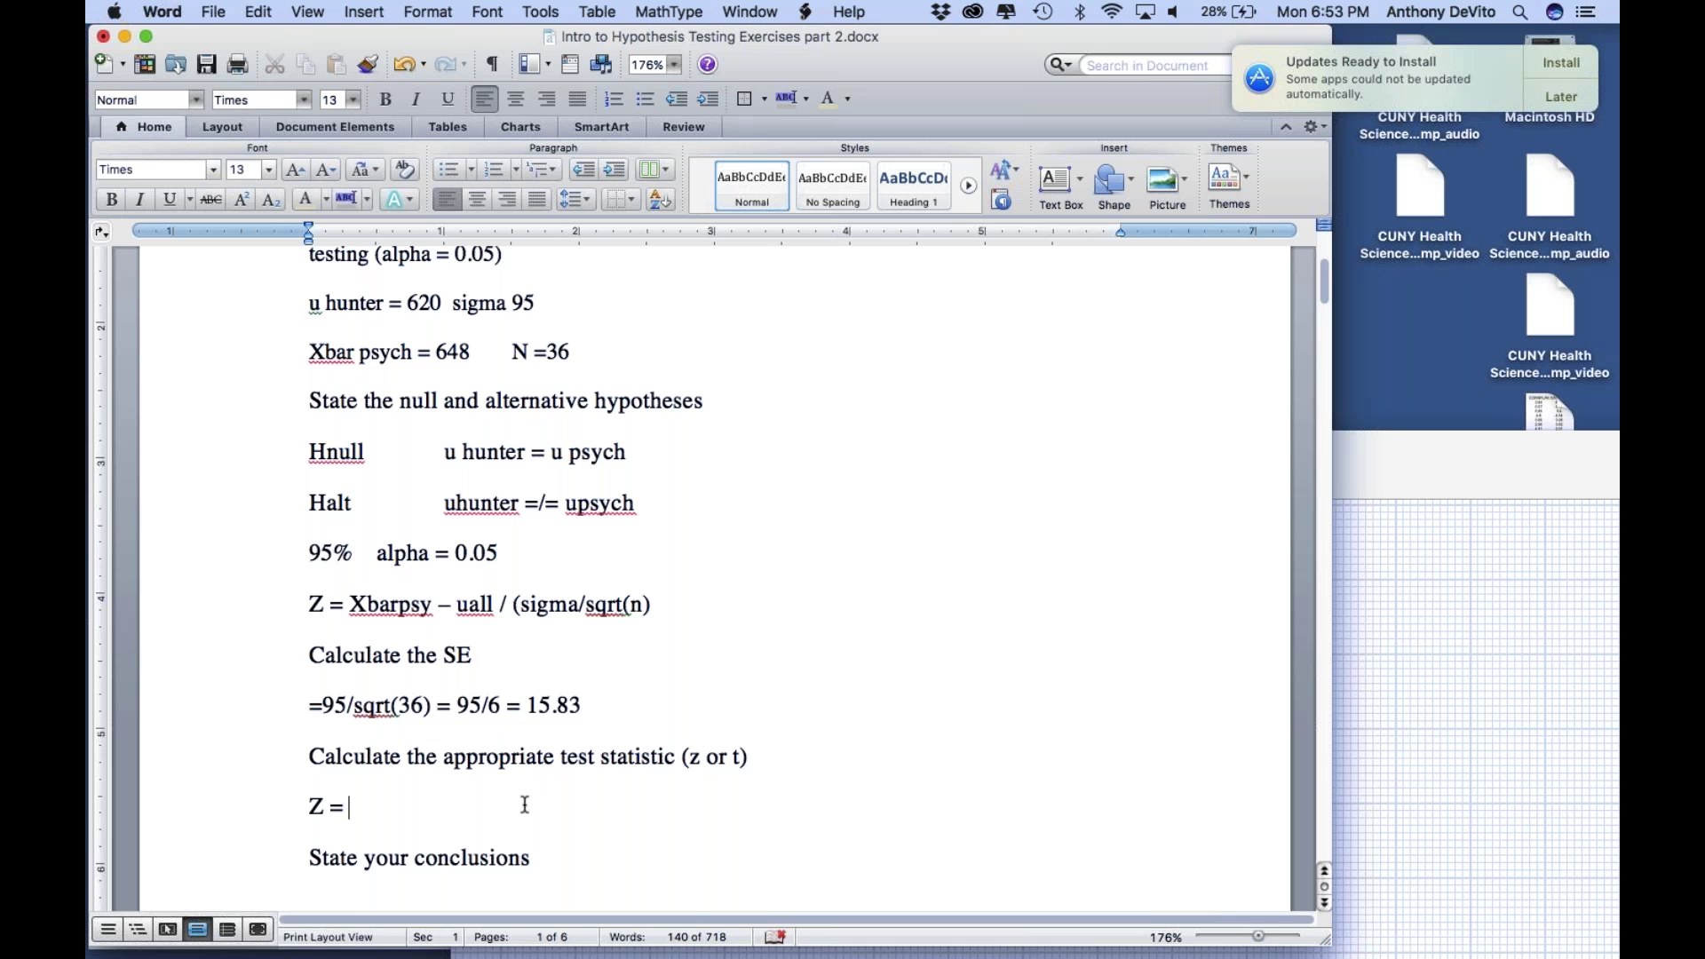
pyautogui.write('648 - 620 / 15.83')
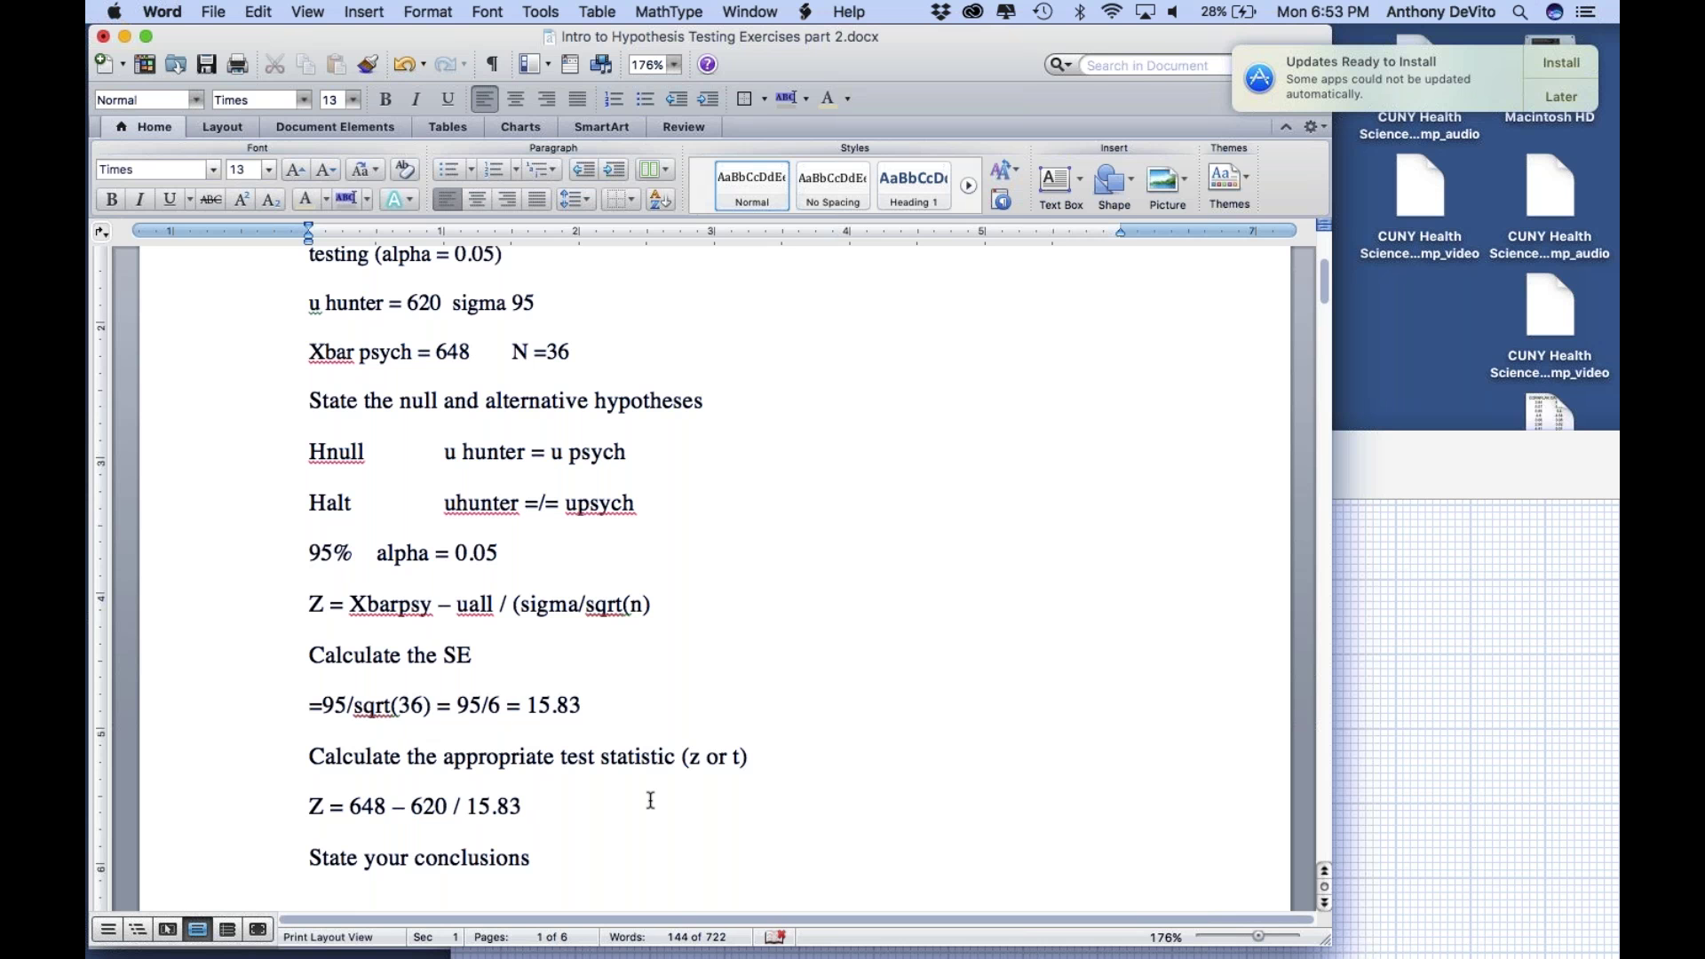
pyautogui.write(' =28/ 15.83 =')
# Step: Open the calculator and return to the document to complete the Z calculation with the result 1.76
pyautogui.moveTo(293, 954)
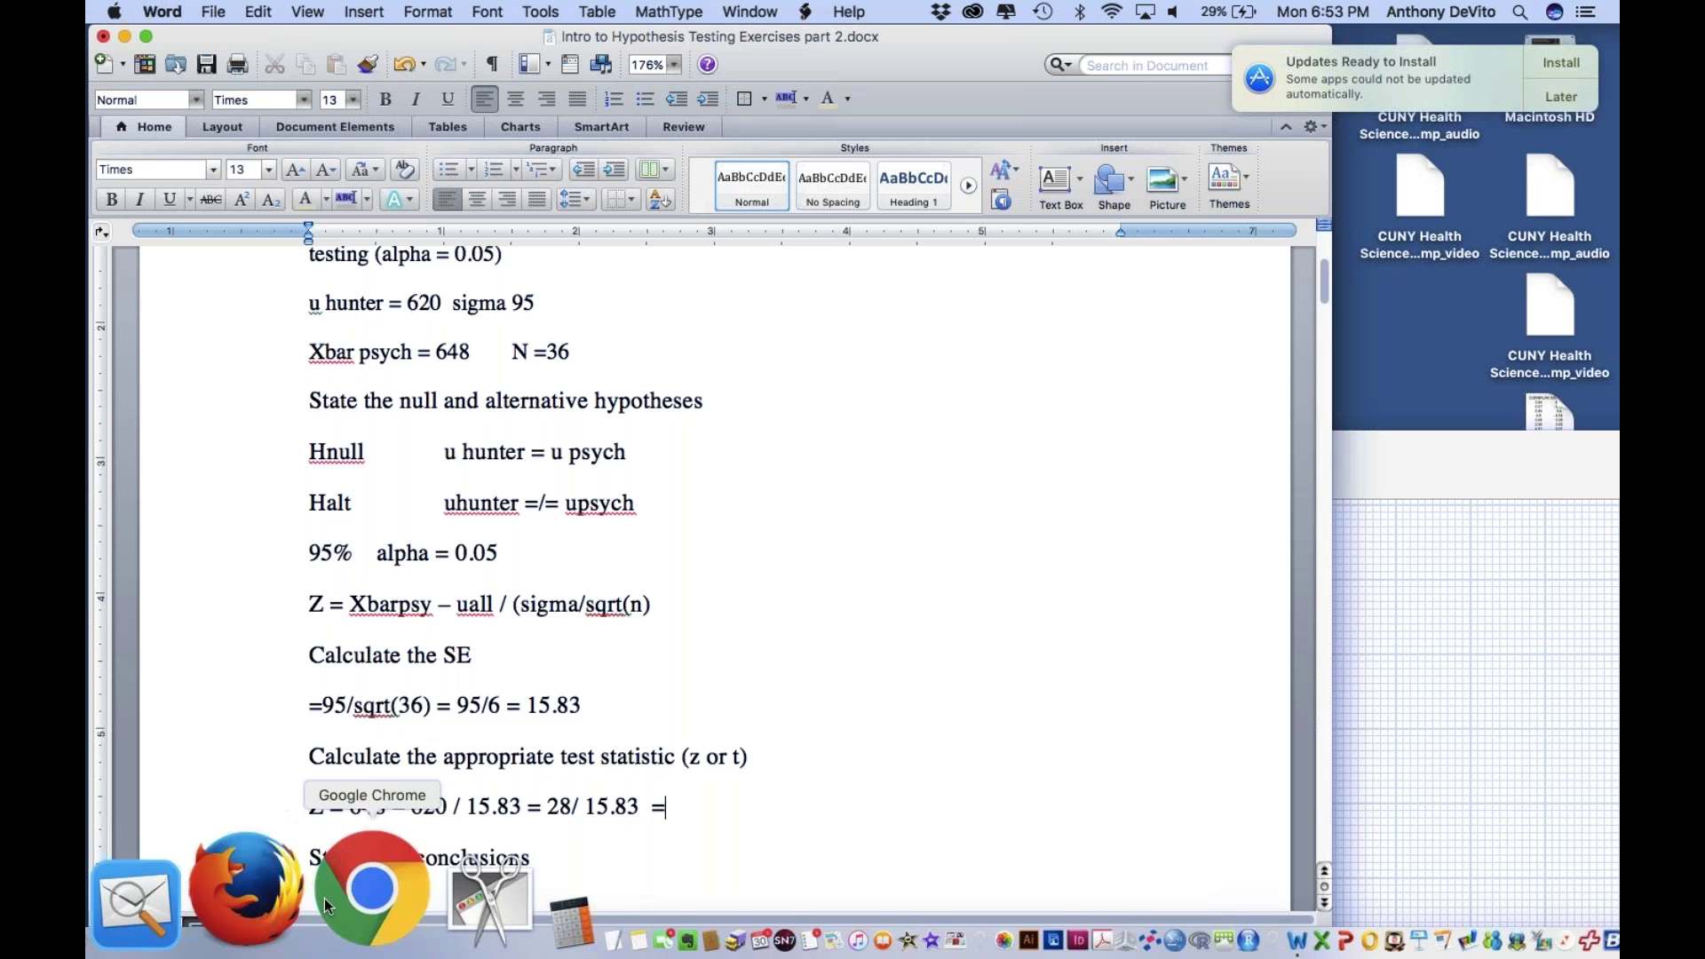
pyautogui.click(380, 886)
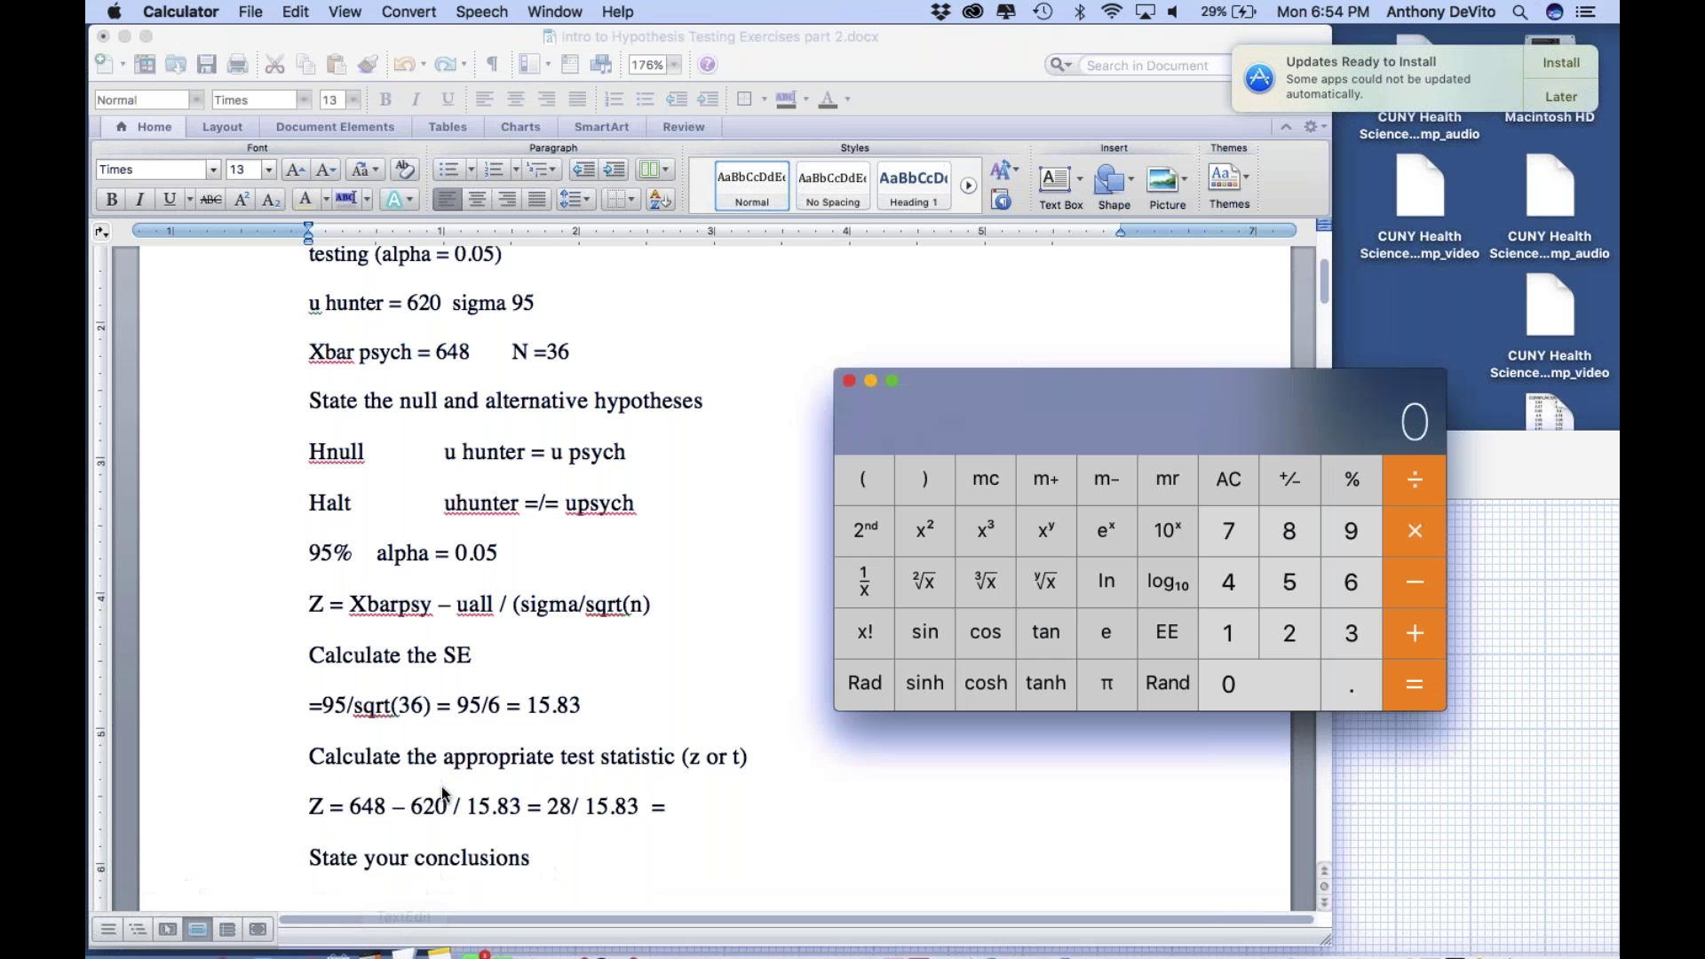
pyautogui.moveTo(1007, 428); pyautogui.dragTo(1015, 301)
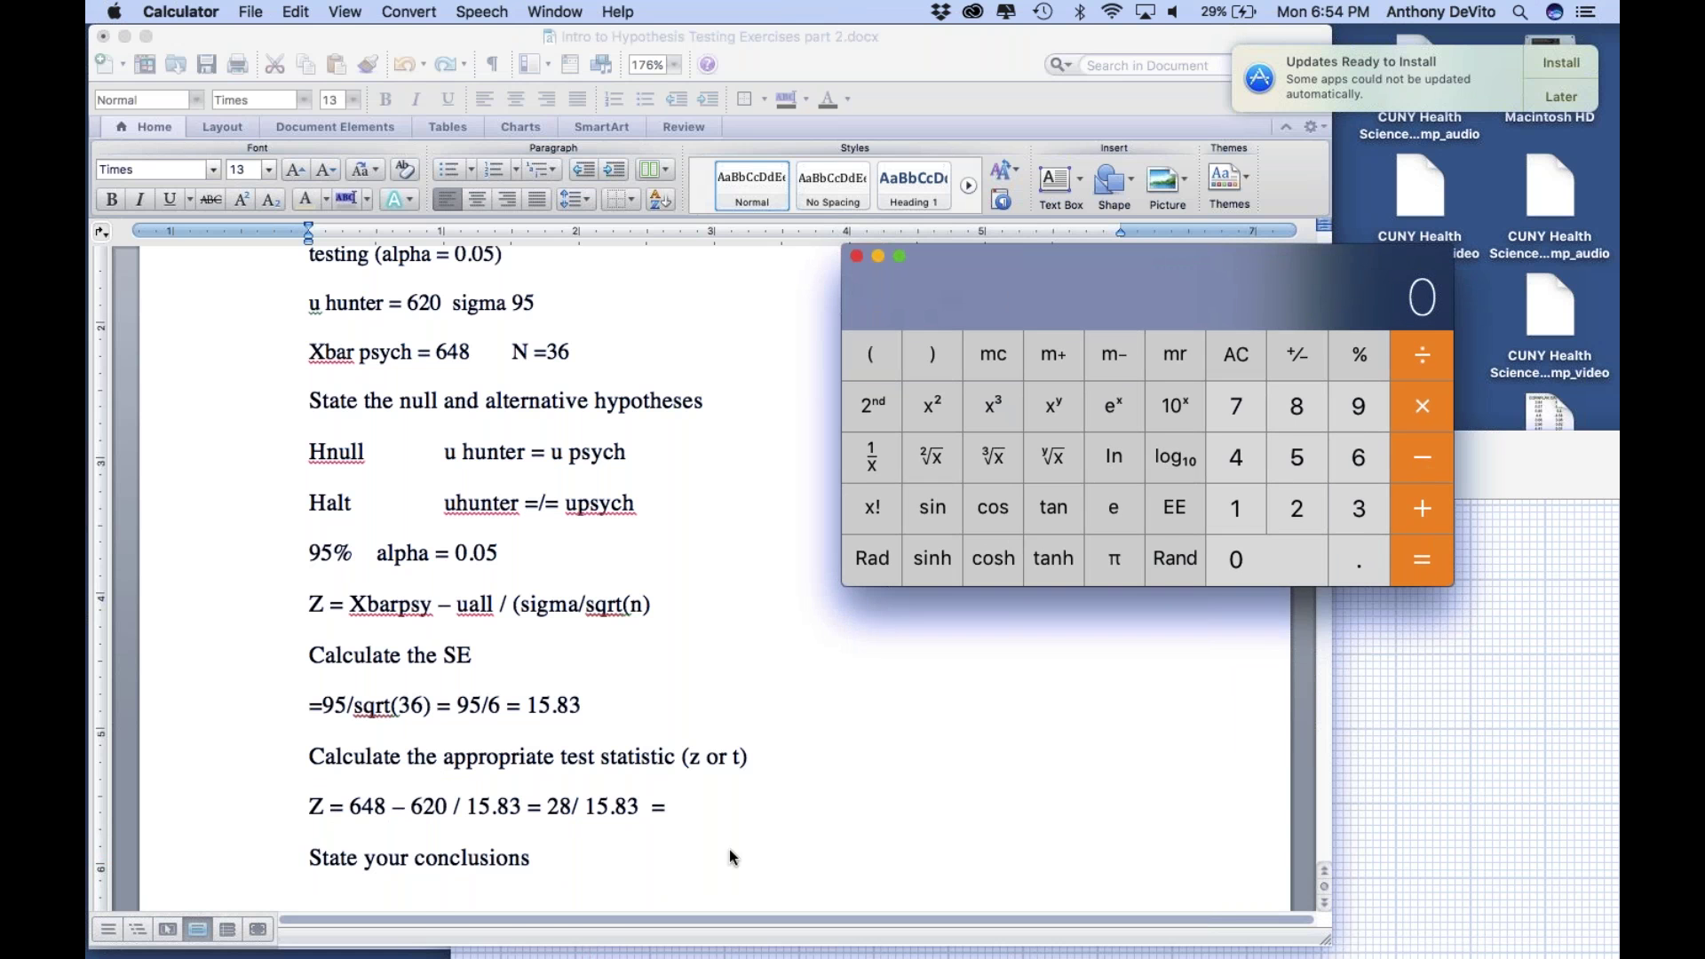
pyautogui.click(727, 806)
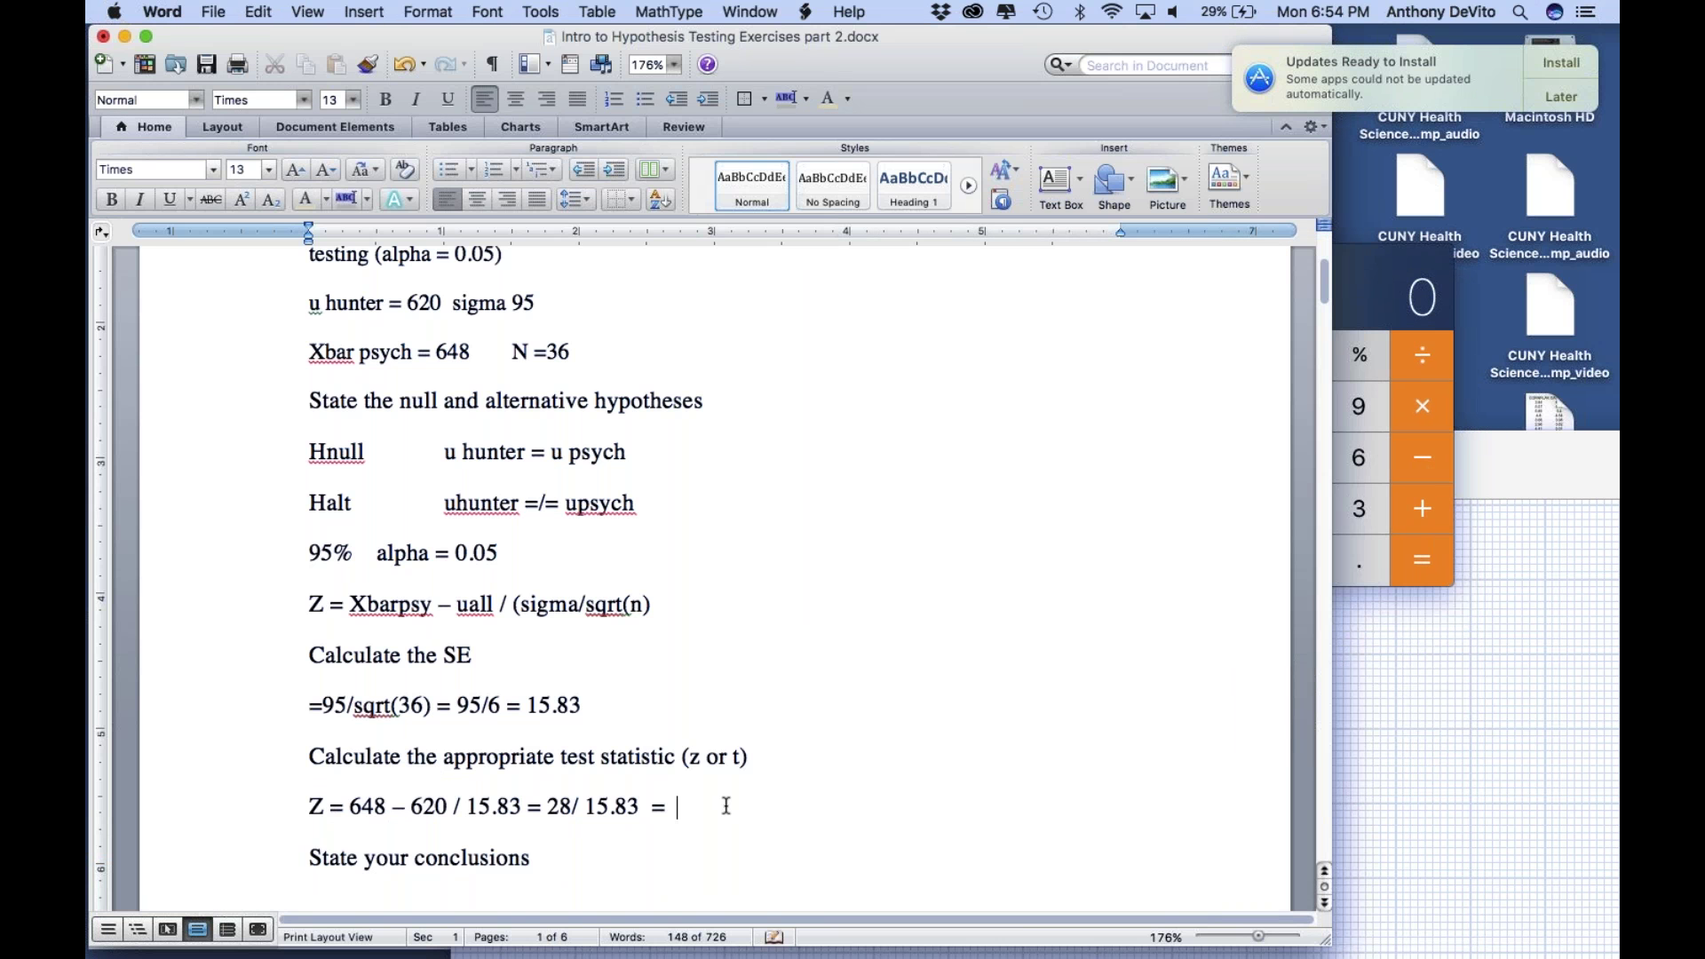
pyautogui.write('1.76')
# Step: Move the document window aside, switch to the Biostatistics_Blank.nb notebook and reposition its window for drawing
pyautogui.moveTo(959, 71); pyautogui.dragTo(1001, 363)
pyautogui.click(1069, 276)
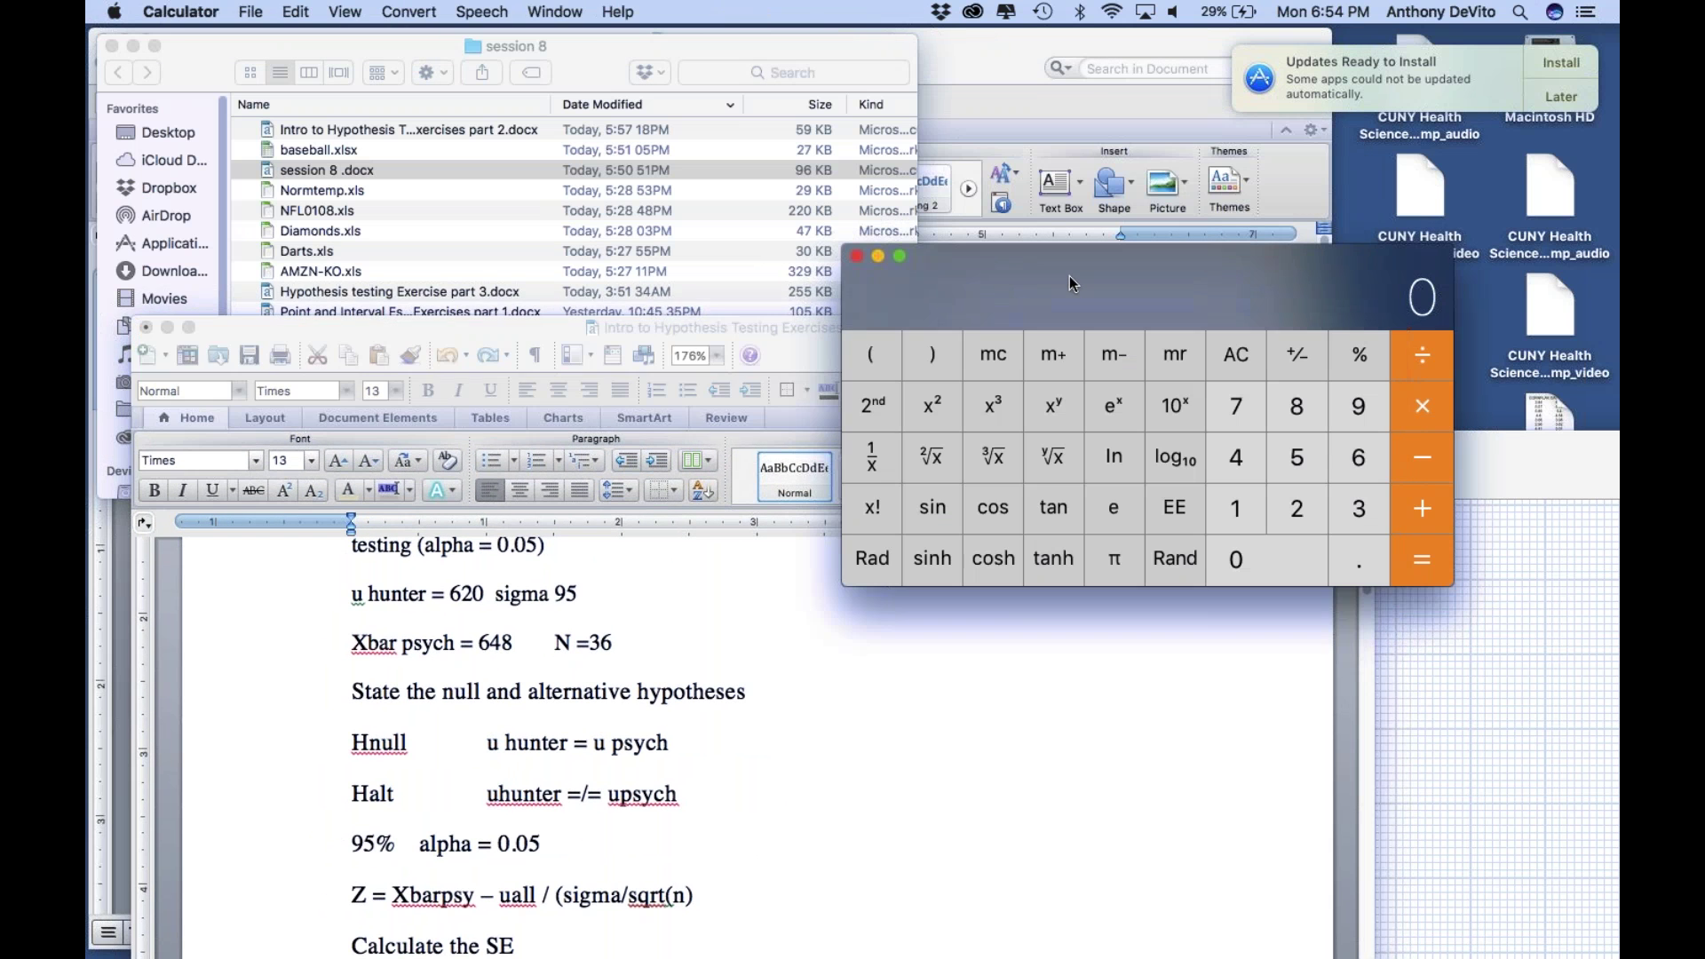
pyautogui.hotkey('ctrl', 'Up')
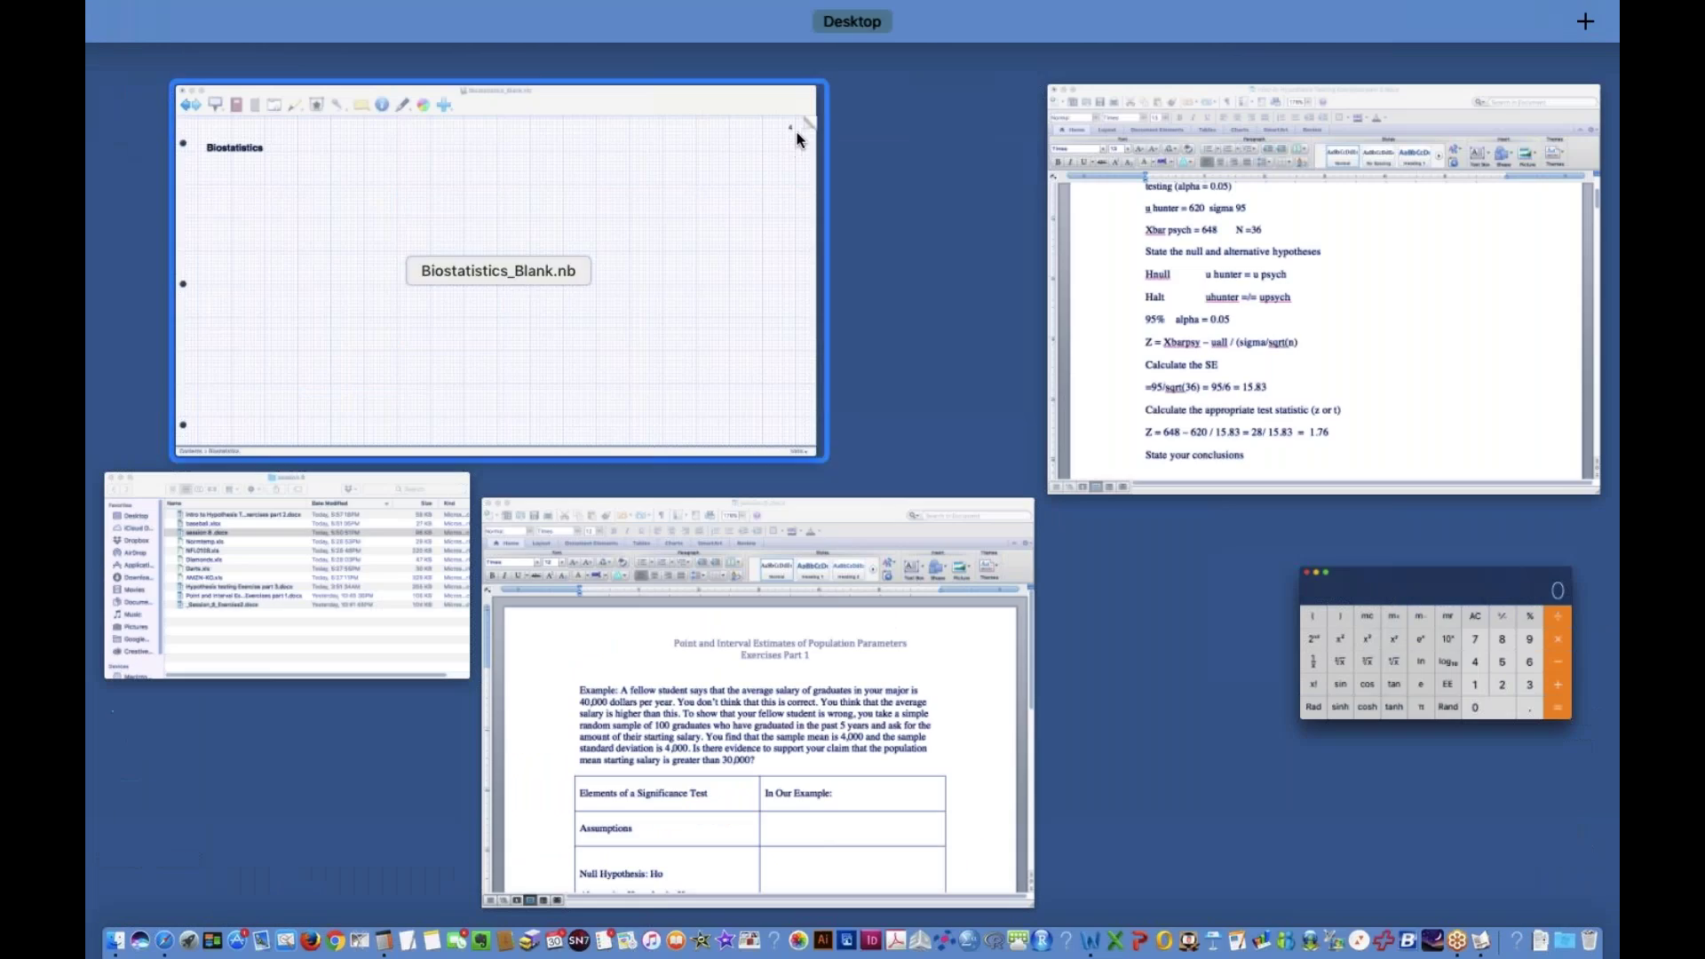
pyautogui.click(546, 168)
pyautogui.moveTo(643, 437); pyautogui.dragTo(467, 57)
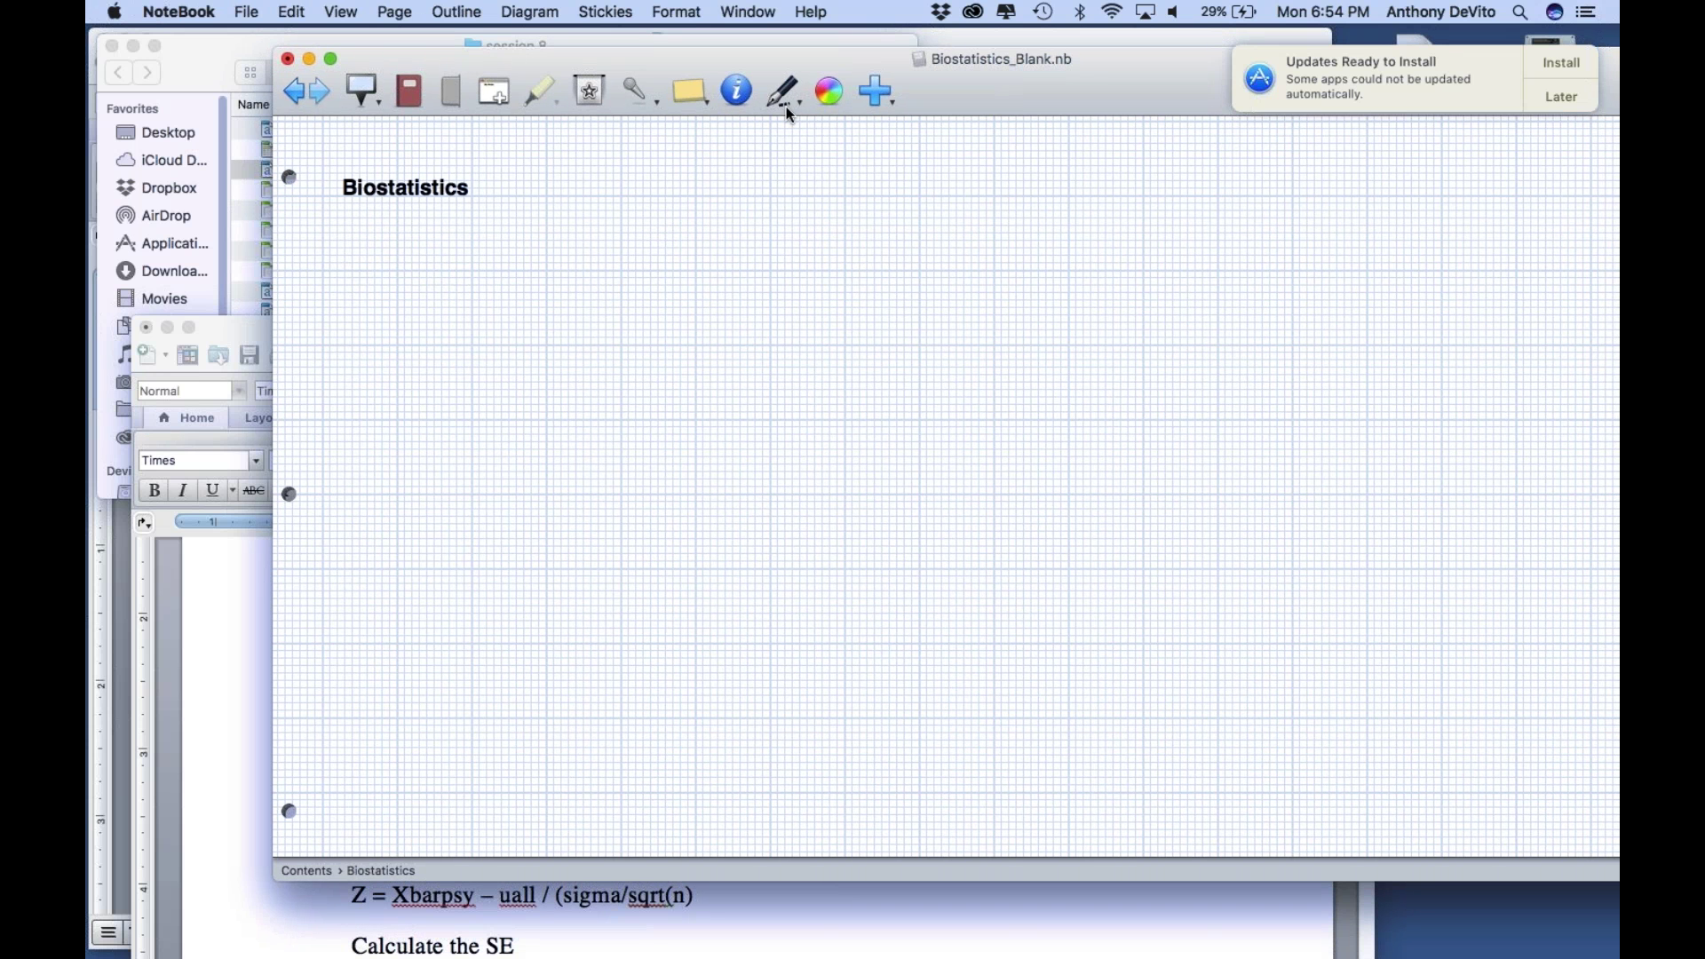
# Step: Sketch a bell curve with a centre line labelled 620, and write N=36 and SE = 15.83 beside it
pyautogui.moveTo(441, 582)
pyautogui.mouseDown()
pyautogui.moveTo(590, 253)
pyautogui.moveTo(794, 395)
pyautogui.moveTo(877, 572)
pyautogui.mouseUp()
pyautogui.moveTo(836, 202)
pyautogui.mouseDown()
pyautogui.moveTo(862, 158)
pyautogui.moveTo(899, 165)
pyautogui.moveTo(915, 193)
pyautogui.moveTo(950, 186)
pyautogui.mouseUp()
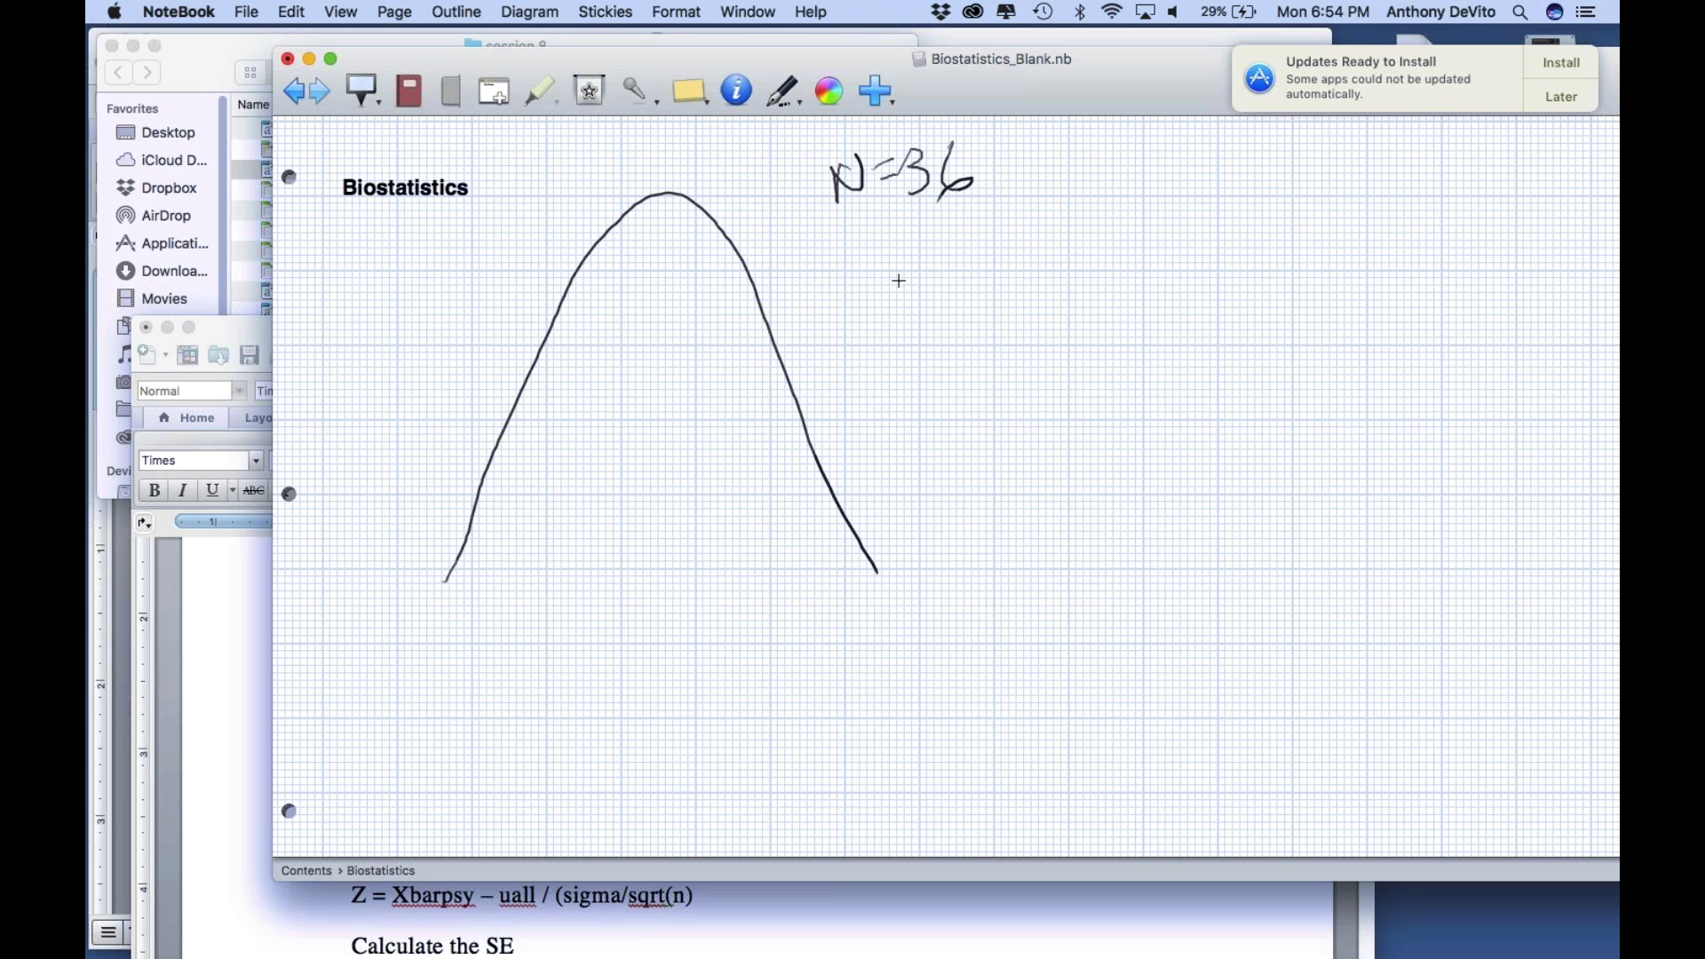
pyautogui.moveTo(656, 160)
pyautogui.mouseDown()
pyautogui.moveTo(643, 266)
pyautogui.moveTo(670, 605)
pyautogui.moveTo(610, 667)
pyautogui.moveTo(621, 658)
pyautogui.mouseUp()
pyautogui.moveTo(641, 646); pyautogui.dragTo(662, 662)
pyautogui.moveTo(672, 643)
pyautogui.mouseDown()
pyautogui.moveTo(665, 661)
pyautogui.moveTo(673, 642)
pyautogui.mouseUp()
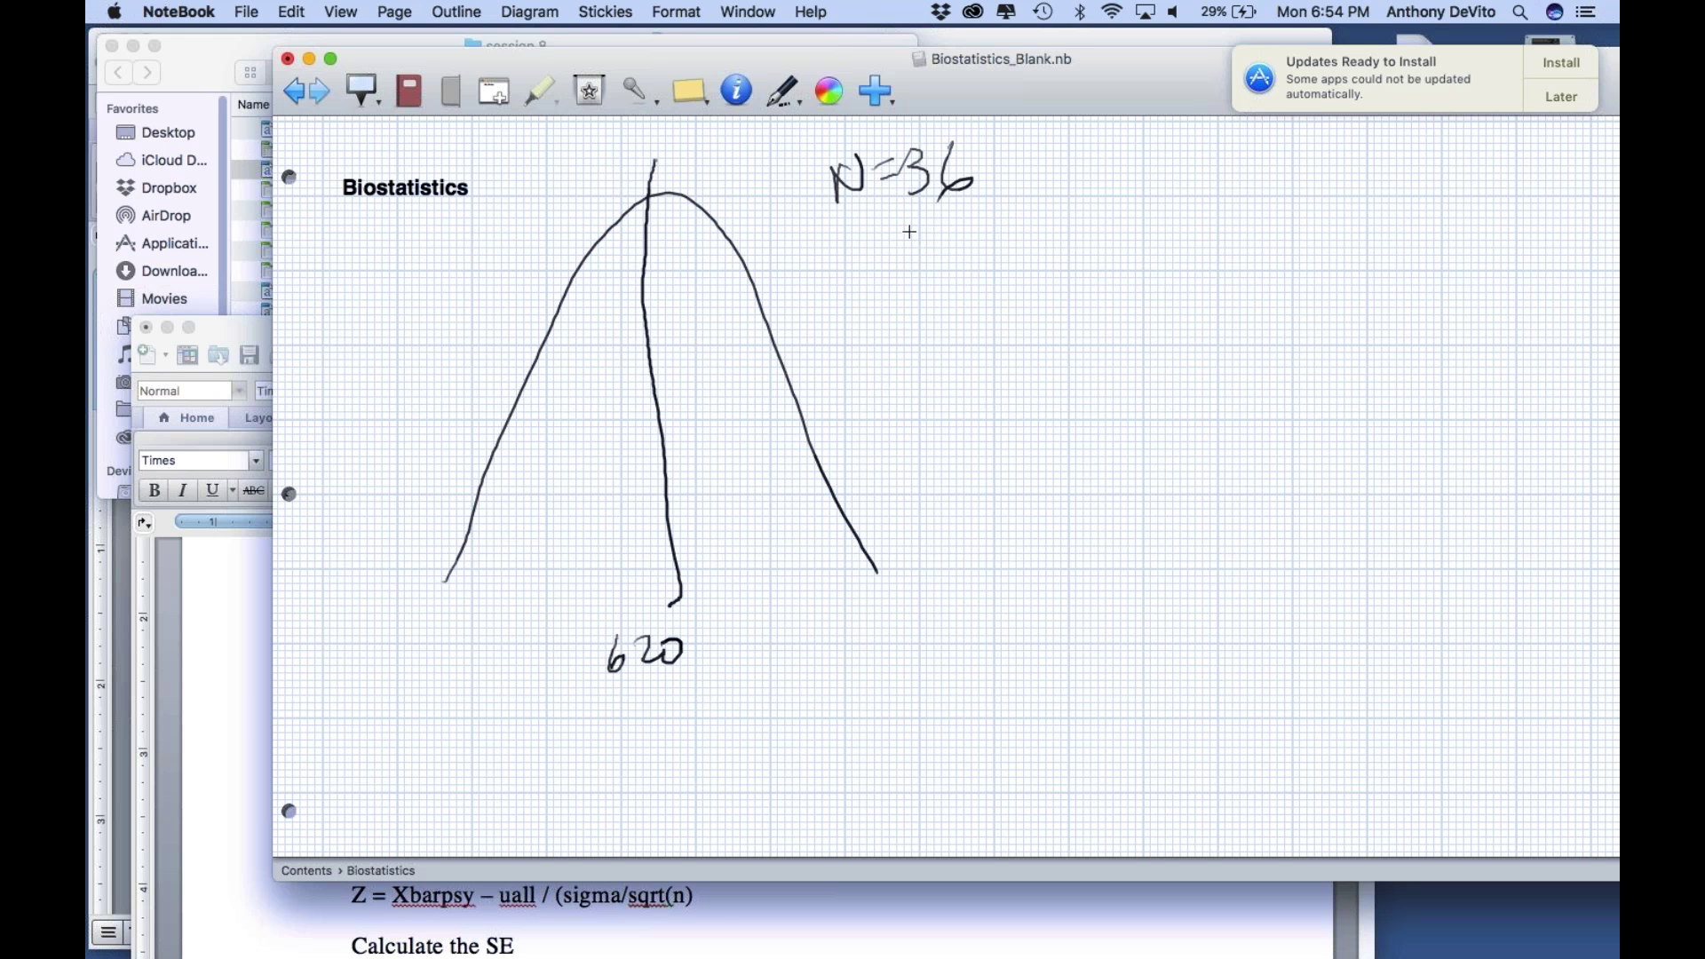
pyautogui.moveTo(874, 261)
pyautogui.mouseDown()
pyautogui.moveTo(860, 296)
pyautogui.moveTo(939, 270)
pyautogui.moveTo(982, 284)
pyautogui.moveTo(1056, 244)
pyautogui.moveTo(1053, 277)
pyautogui.mouseUp()
pyautogui.moveTo(1073, 240)
pyautogui.mouseDown()
pyautogui.moveTo(1076, 280)
pyautogui.moveTo(1034, 279)
pyautogui.mouseUp()
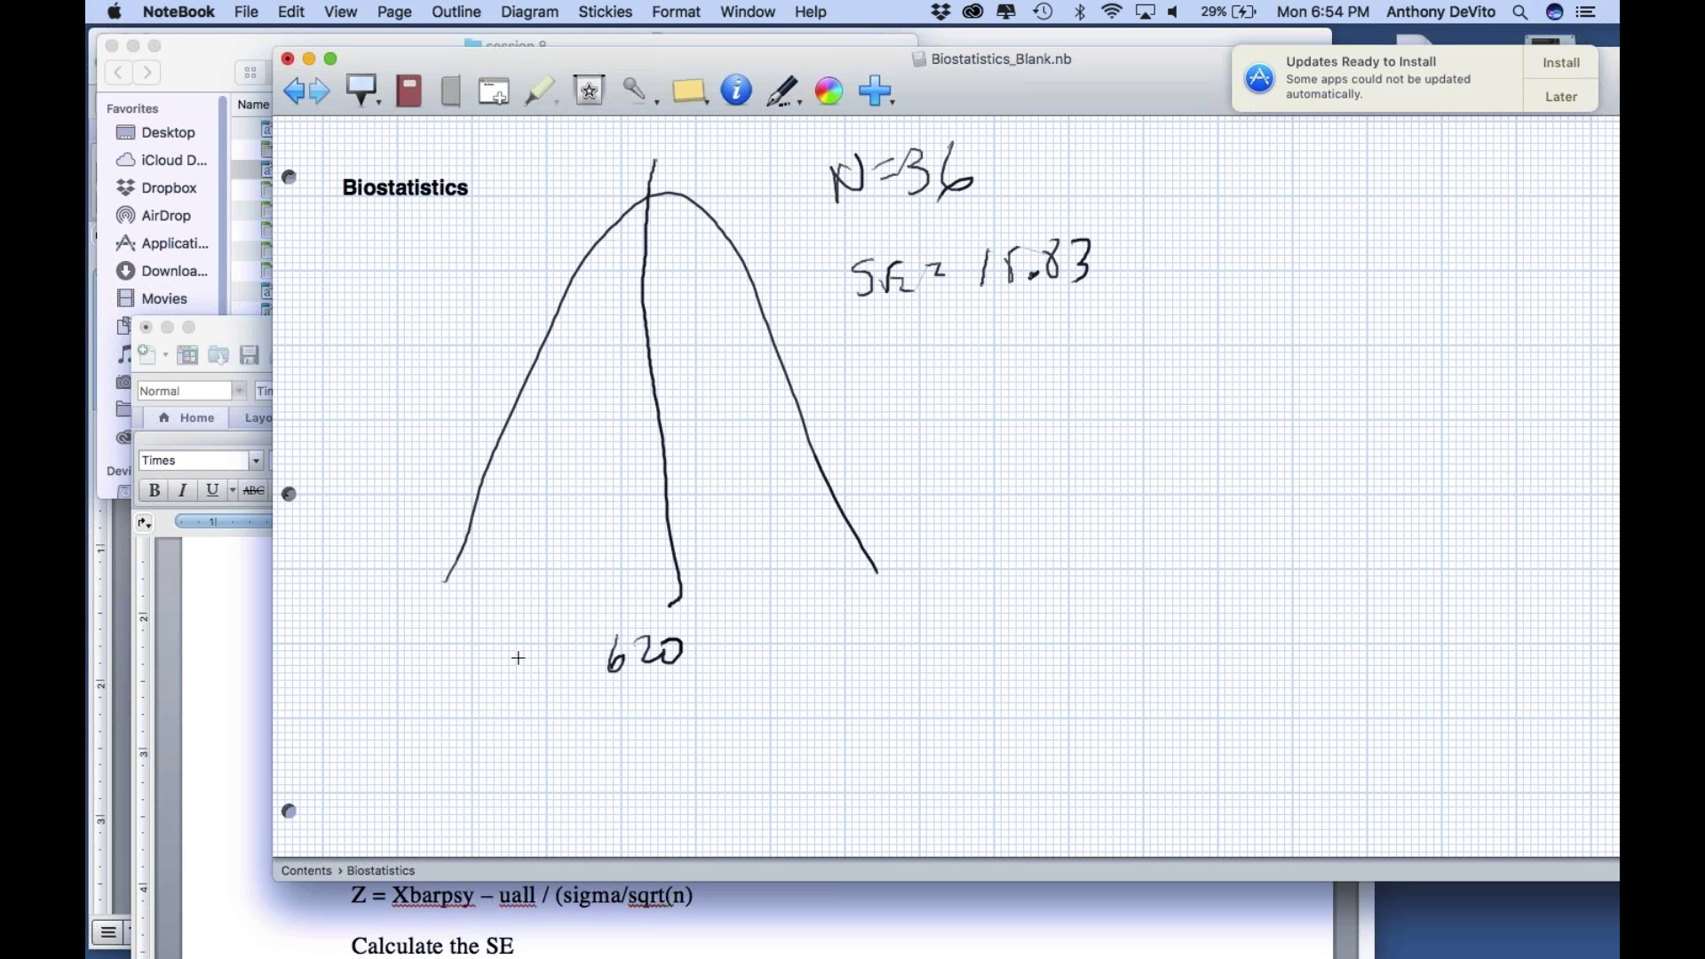
# Step: Draw a baseline under the bell curve and a vertical cutoff line in each tail
pyautogui.moveTo(459, 565); pyautogui.dragTo(896, 562)
pyautogui.moveTo(500, 566); pyautogui.dragTo(506, 347)
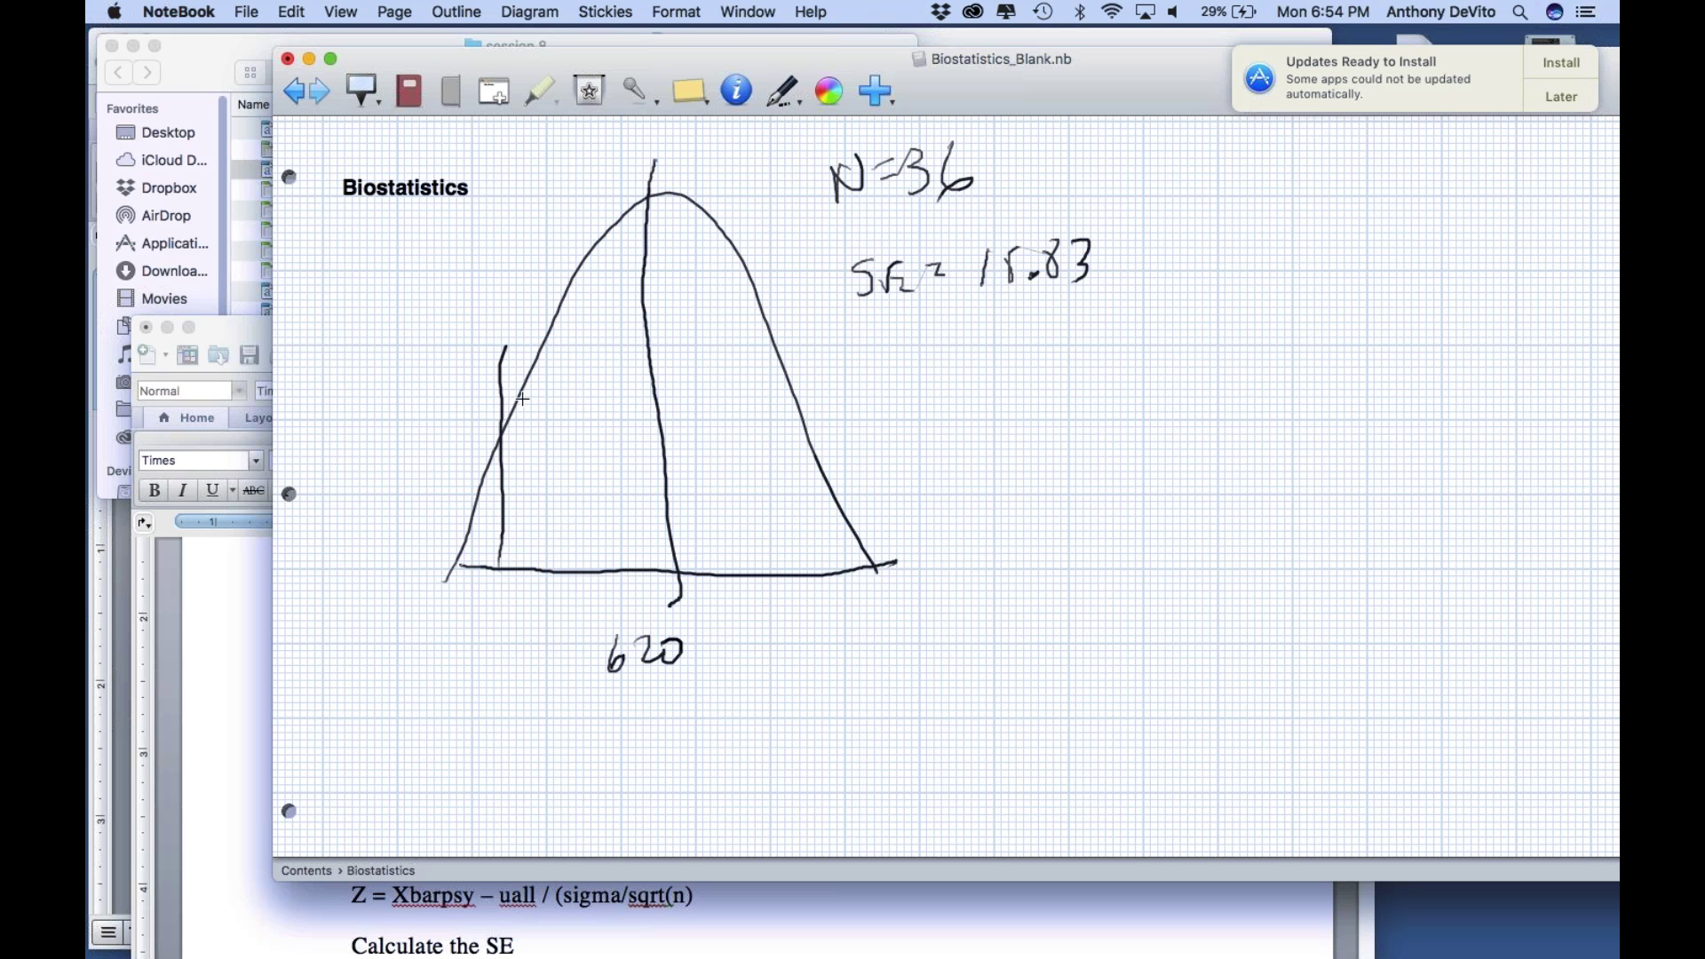
pyautogui.moveTo(835, 576); pyautogui.dragTo(849, 444)
# Step: Circle the N=36 note and write an X-bar symbol beside it
pyautogui.moveTo(839, 218)
pyautogui.mouseDown()
pyautogui.moveTo(812, 136)
pyautogui.moveTo(784, 165)
pyautogui.mouseUp()
pyautogui.moveTo(1205, 218); pyautogui.dragTo(1156, 197)
pyautogui.moveTo(1215, 182); pyautogui.dragTo(1182, 236)
pyautogui.moveTo(1177, 163); pyautogui.dragTo(1222, 160)
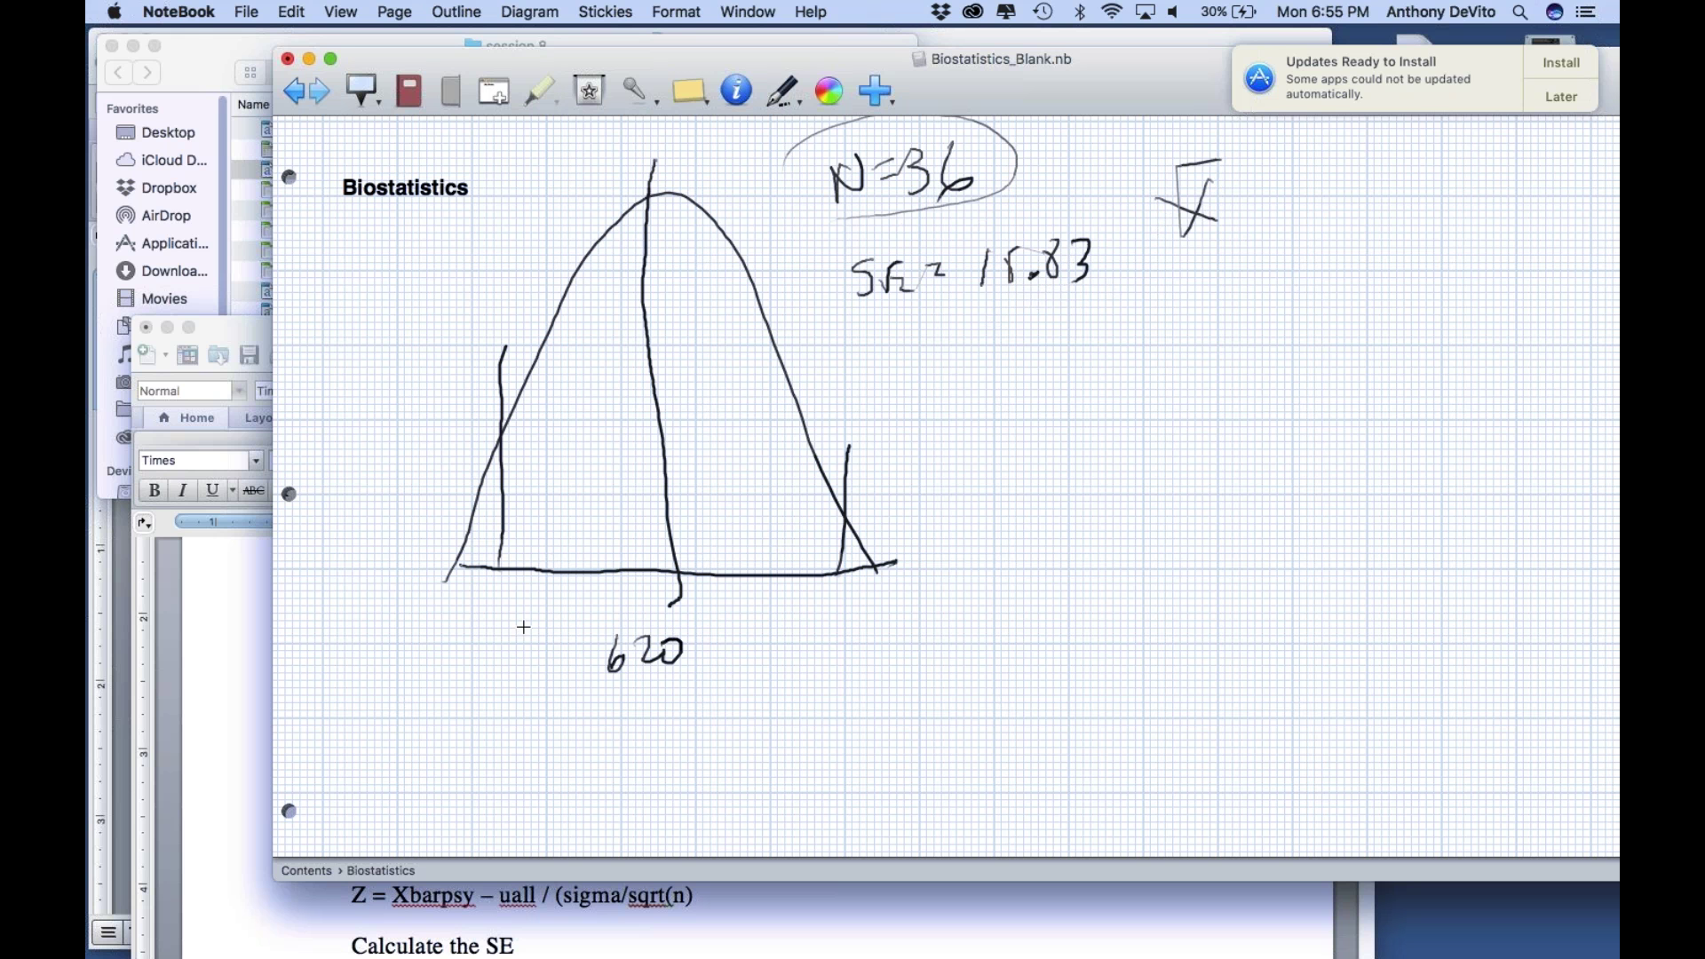
# Step: Label the lower cutoff 588 and the upper cutoff 652 below the baseline
pyautogui.moveTo(462, 593)
pyautogui.mouseDown()
pyautogui.moveTo(462, 638)
pyautogui.moveTo(470, 587)
pyautogui.moveTo(513, 613)
pyautogui.moveTo(521, 593)
pyautogui.mouseUp()
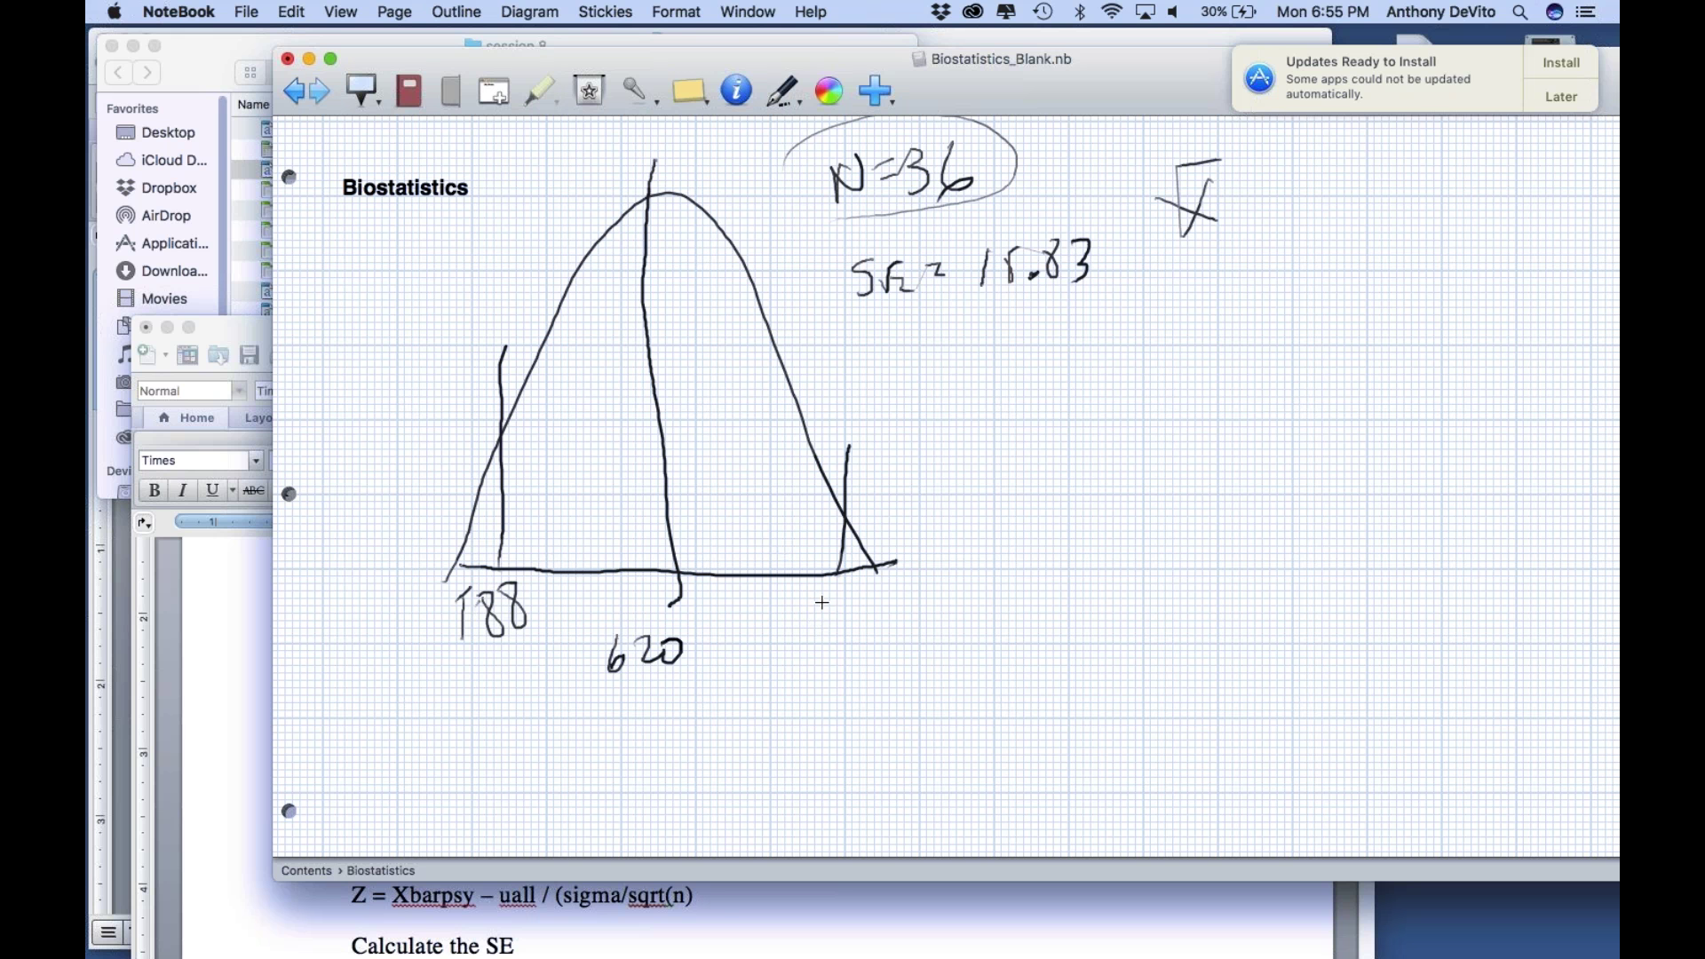
pyautogui.moveTo(821, 597)
pyautogui.mouseDown()
pyautogui.moveTo(818, 646)
pyautogui.moveTo(893, 631)
pyautogui.mouseUp()
pyautogui.moveTo(980, 91); pyautogui.dragTo(888, 248)
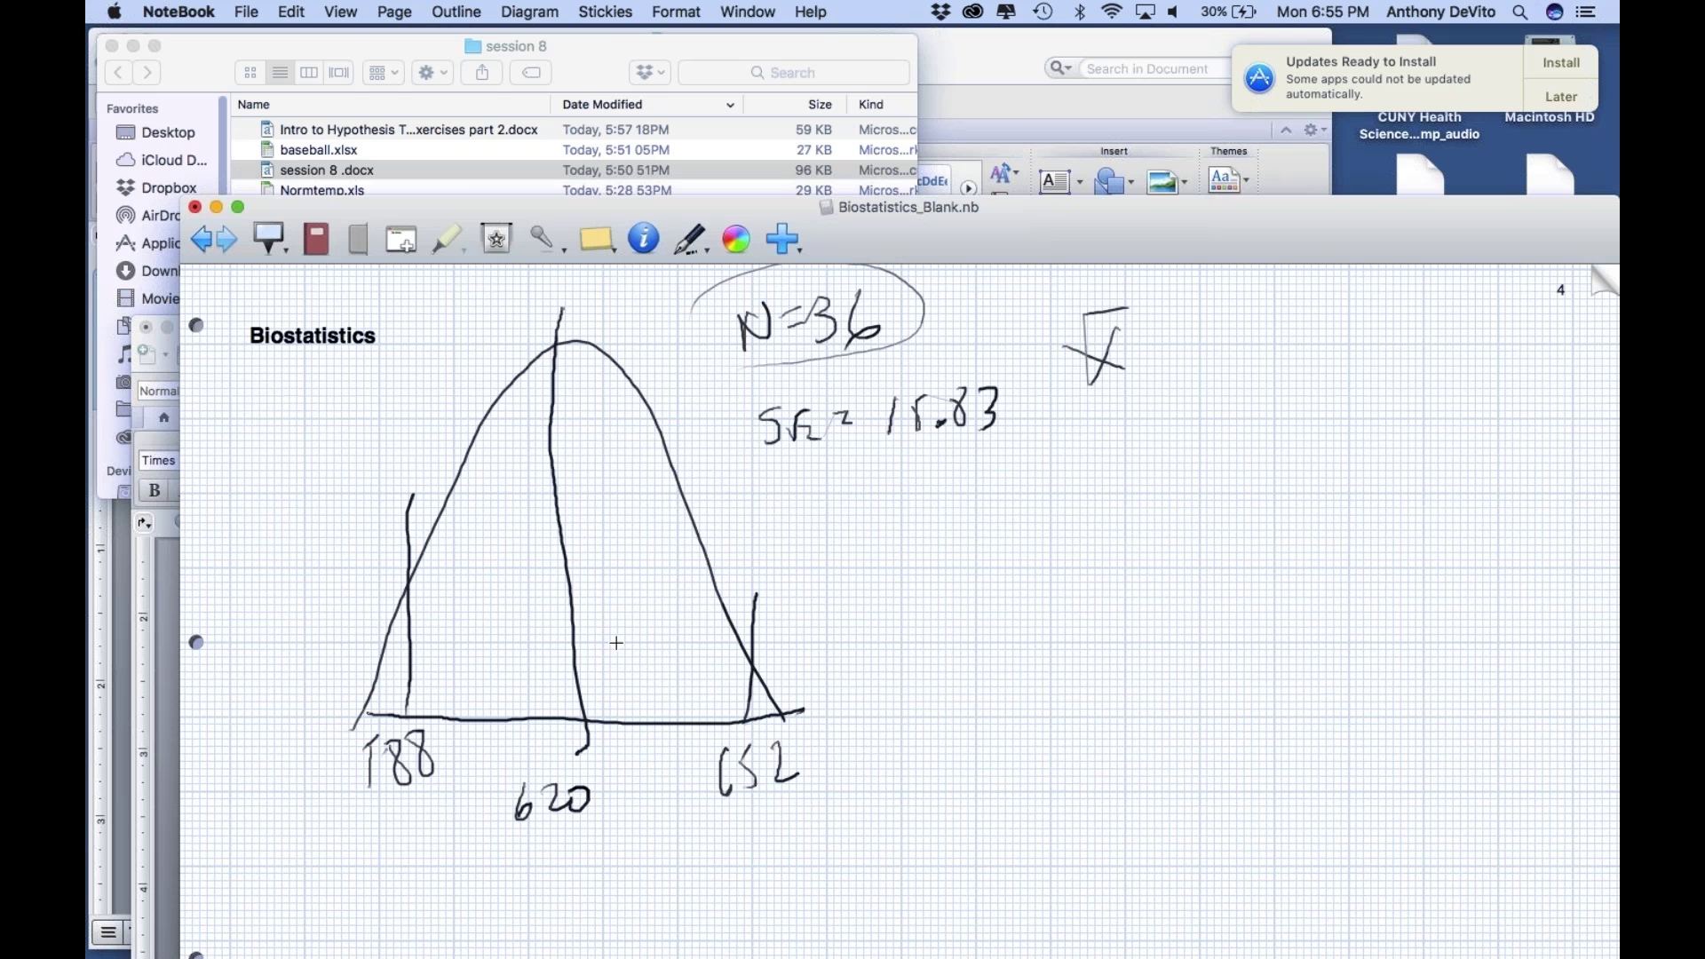
# Step: Draw a vertical line just inside the upper cutoff and label it 1.76 below the baseline
pyautogui.moveTo(709, 724)
pyautogui.mouseDown()
pyautogui.moveTo(725, 543)
pyautogui.moveTo(706, 740)
pyautogui.moveTo(735, 751)
pyautogui.mouseUp()
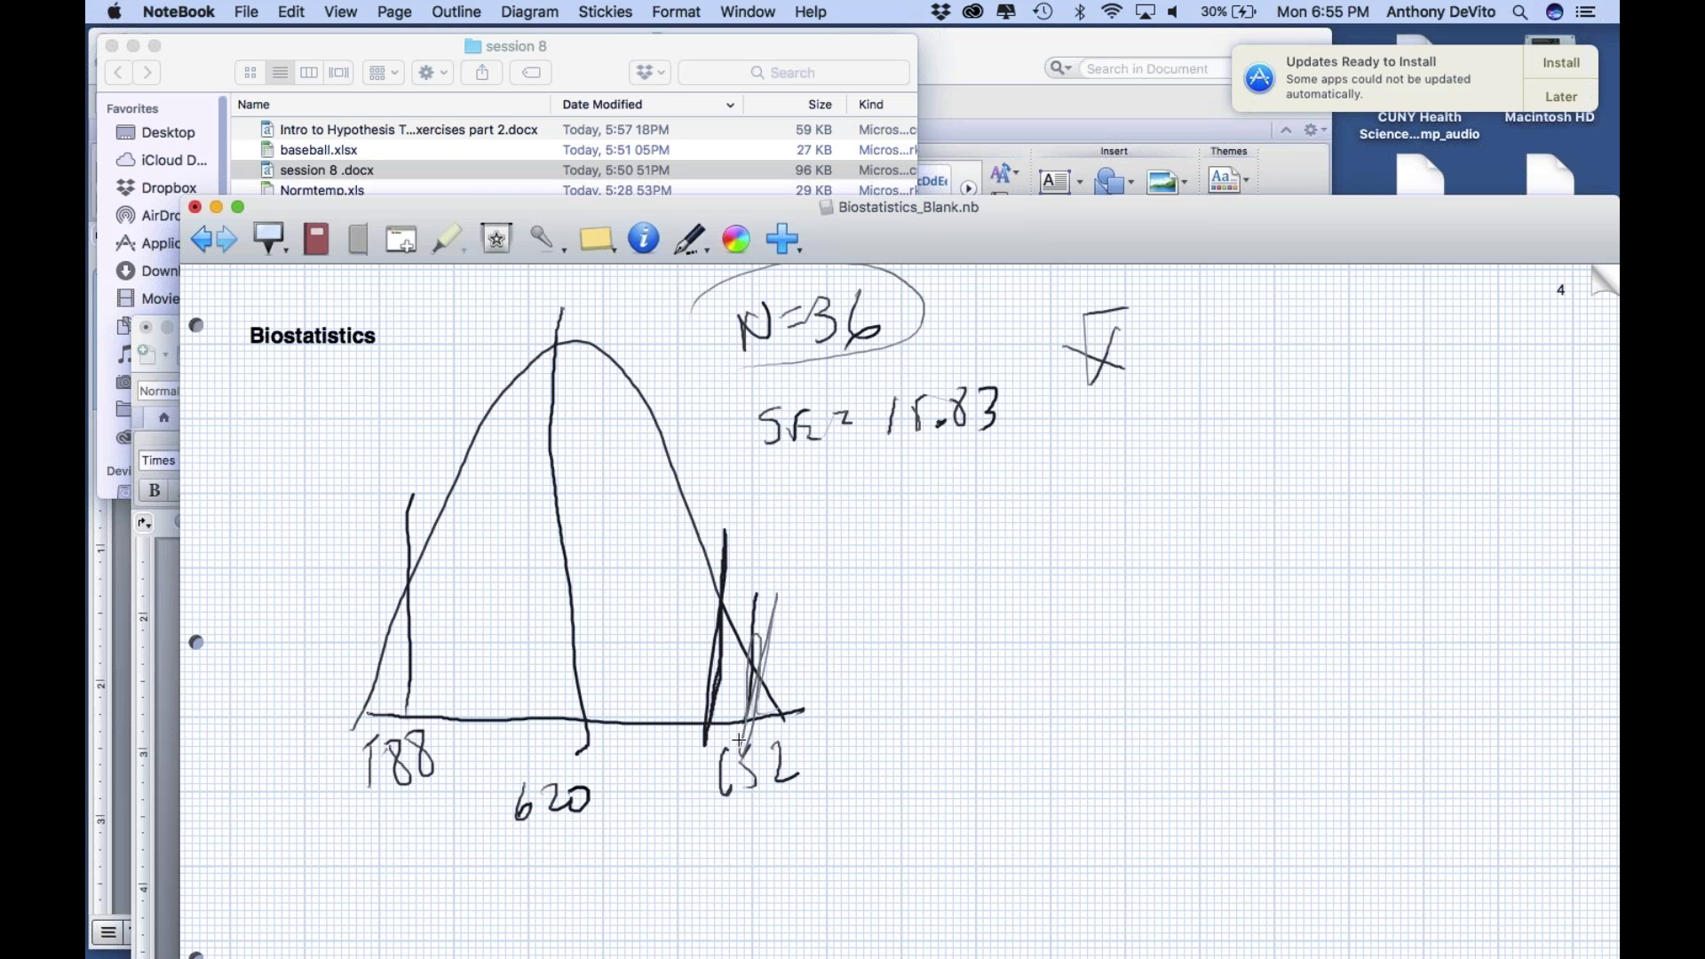
pyautogui.moveTo(654, 815); pyautogui.dragTo(654, 858)
pyautogui.moveTo(665, 845)
pyautogui.mouseDown()
pyautogui.moveTo(696, 815)
pyautogui.moveTo(705, 854)
pyautogui.mouseUp()
pyautogui.moveTo(1030, 246); pyautogui.dragTo(934, 203)
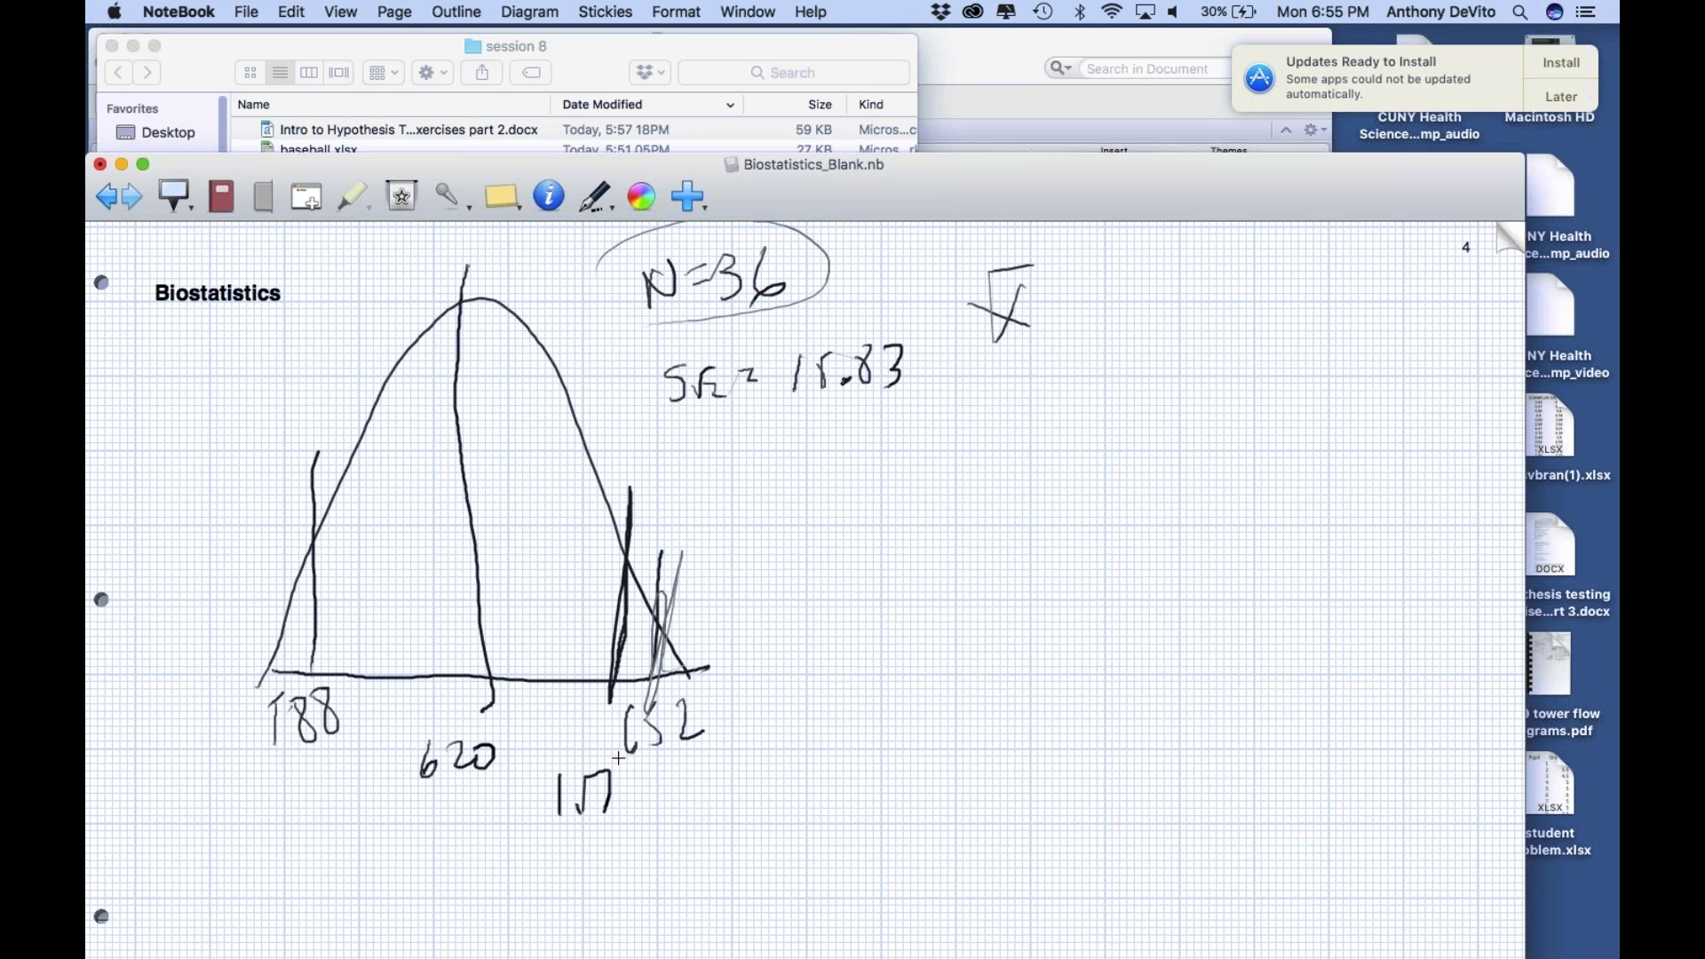
pyautogui.moveTo(636, 772); pyautogui.dragTo(633, 803)
# Step: Shade the upper tail beyond the 1.76 line with a leader line, and circle the X-bar symbol
pyautogui.moveTo(636, 597)
pyautogui.mouseDown()
pyautogui.moveTo(643, 655)
pyautogui.moveTo(667, 664)
pyautogui.moveTo(626, 675)
pyautogui.moveTo(632, 599)
pyautogui.moveTo(666, 668)
pyautogui.mouseUp()
pyautogui.moveTo(1055, 257)
pyautogui.mouseDown()
pyautogui.moveTo(955, 307)
pyautogui.moveTo(1079, 267)
pyautogui.moveTo(986, 248)
pyautogui.mouseUp()
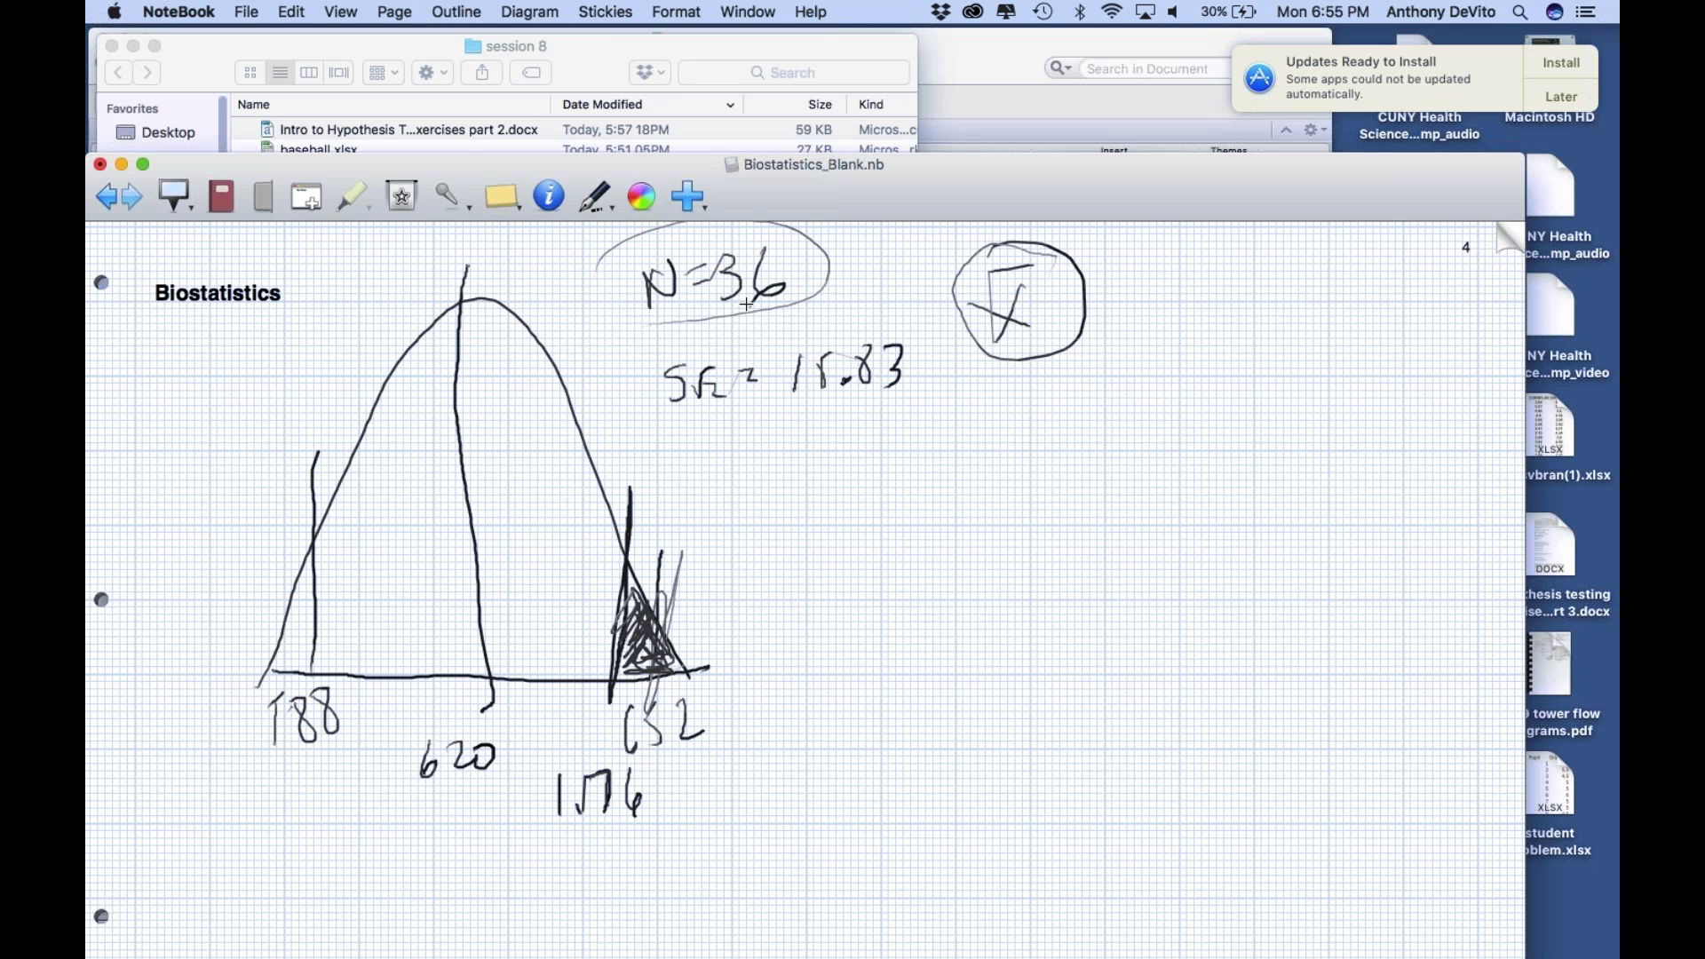
pyautogui.moveTo(662, 611); pyautogui.dragTo(733, 576)
# Step: Shade the lower tail of the bell curve, label it -1.7, and retrace the leader line from the upper tail
pyautogui.moveTo(309, 666)
pyautogui.mouseDown()
pyautogui.moveTo(271, 653)
pyautogui.moveTo(293, 593)
pyautogui.mouseUp()
pyautogui.moveTo(303, 789)
pyautogui.mouseDown()
pyautogui.moveTo(263, 791)
pyautogui.moveTo(311, 806)
pyautogui.moveTo(353, 762)
pyautogui.moveTo(357, 797)
pyautogui.mouseUp()
pyautogui.moveTo(1003, 178); pyautogui.dragTo(1002, 222)
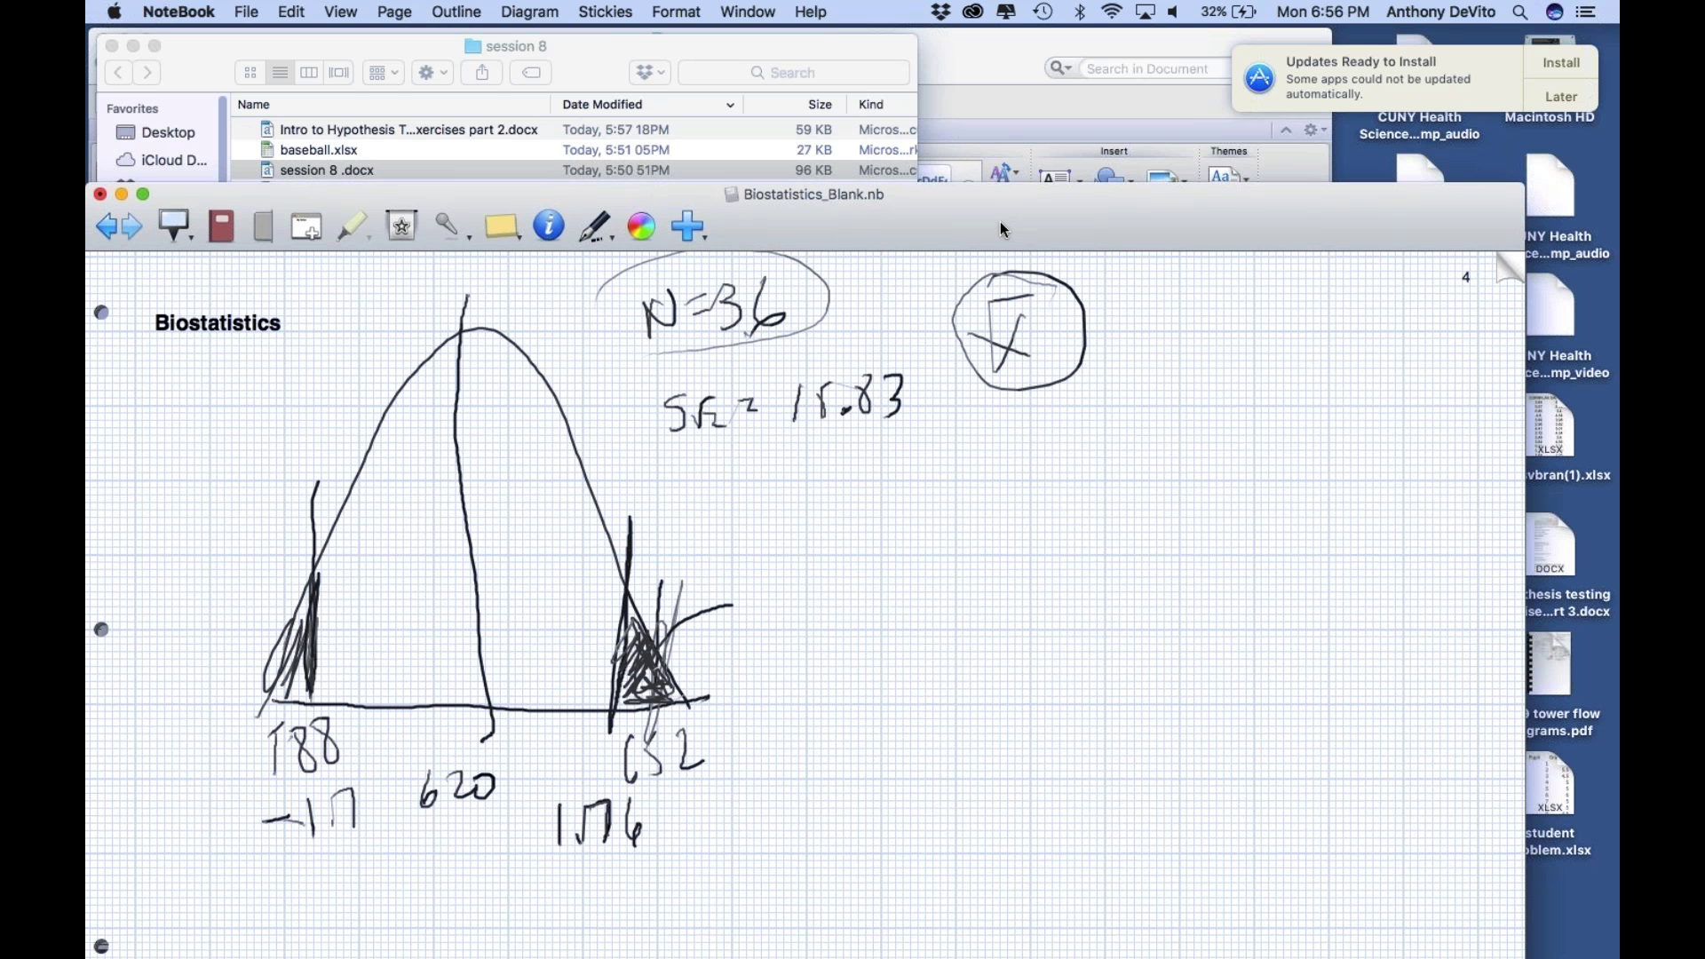
pyautogui.moveTo(1002, 229); pyautogui.dragTo(1001, 141)
pyautogui.moveTo(285, 581)
pyautogui.mouseDown()
pyautogui.moveTo(296, 536)
pyautogui.moveTo(302, 550)
pyautogui.moveTo(282, 590)
pyautogui.moveTo(277, 533)
pyautogui.mouseUp()
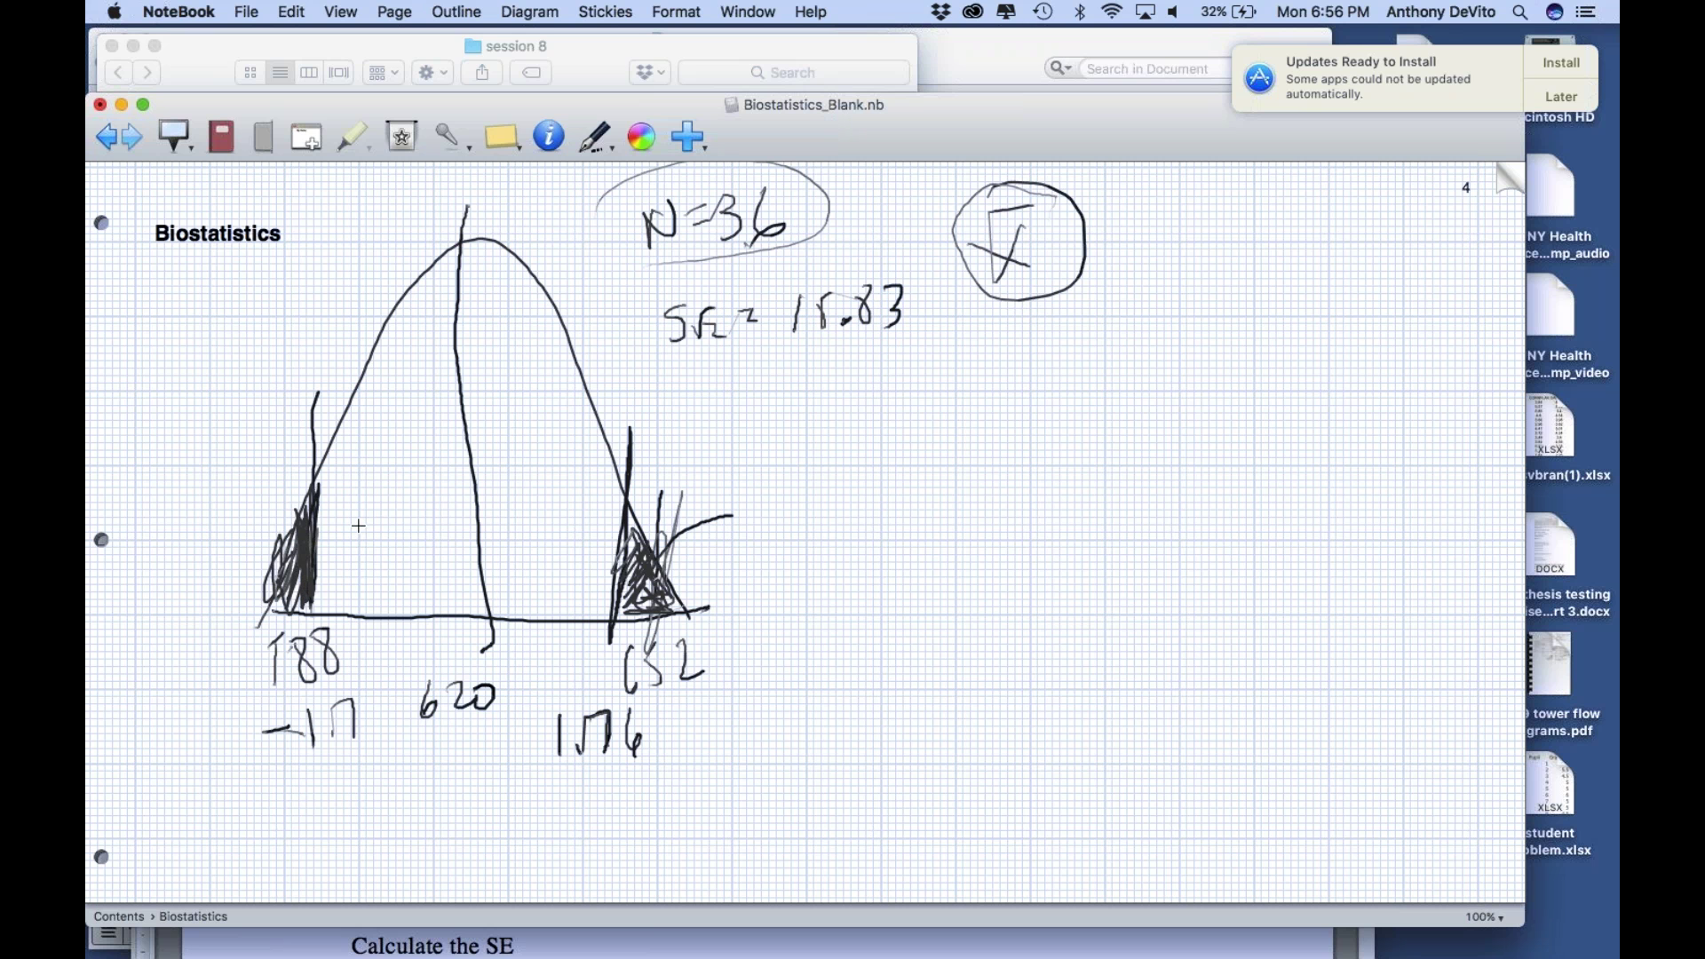
pyautogui.moveTo(655, 568); pyautogui.dragTo(742, 522)
pyautogui.moveTo(871, 104); pyautogui.dragTo(993, 39)
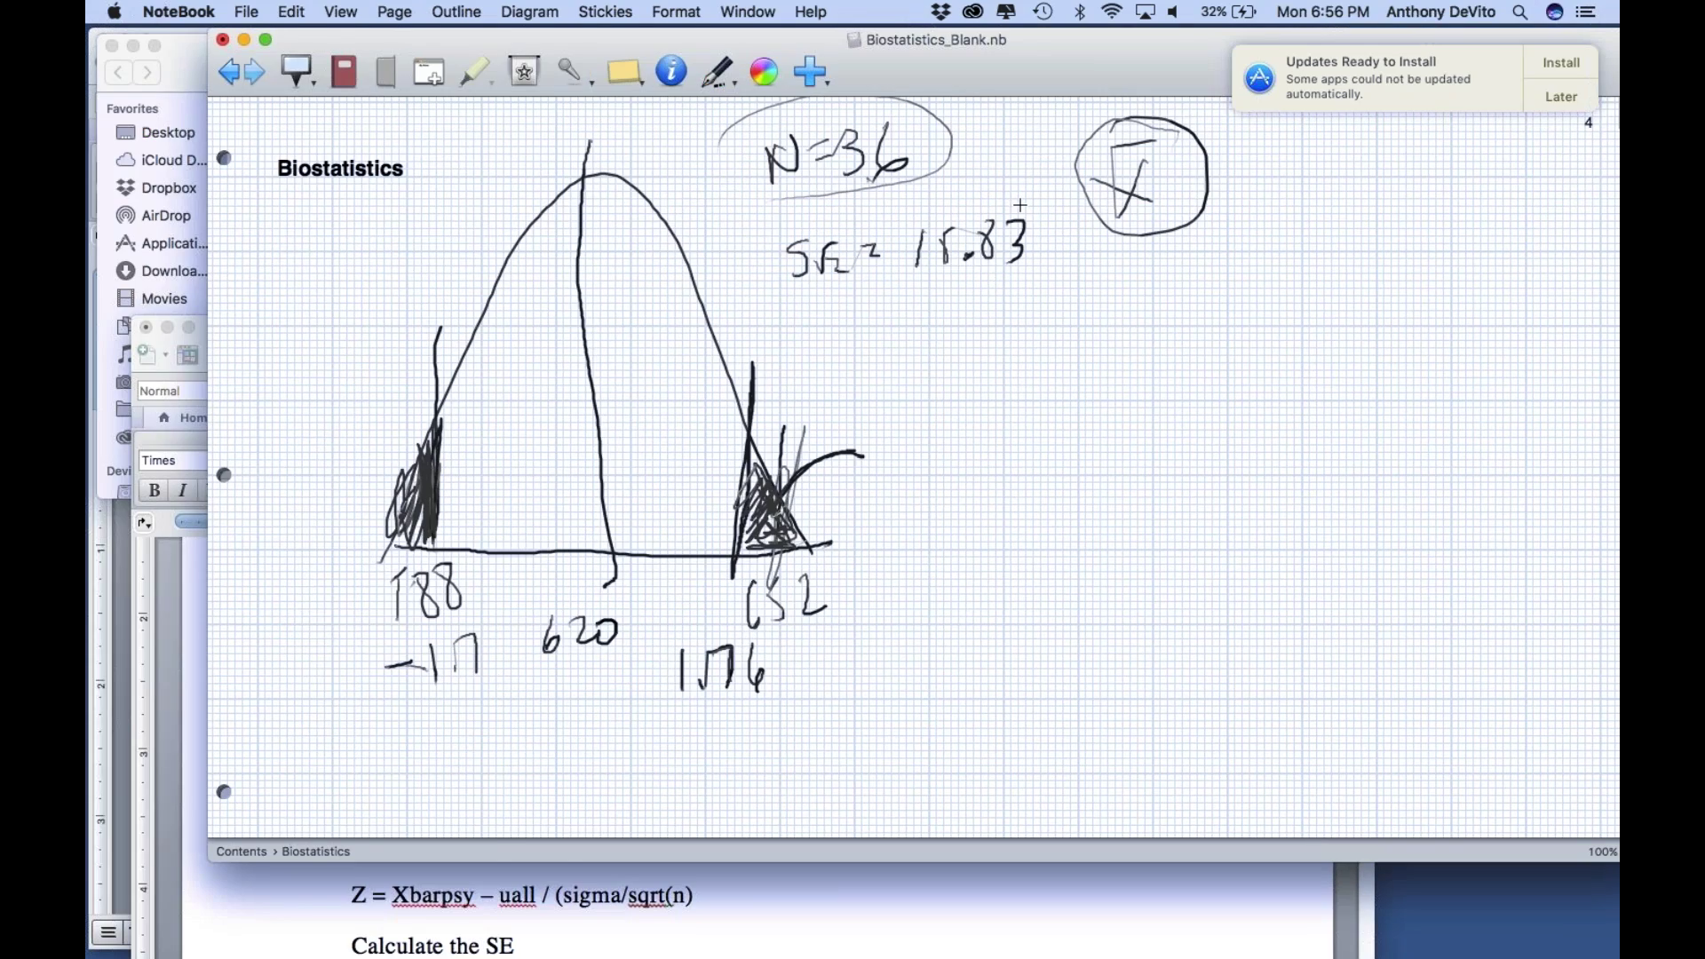
# Step: Search the computer for "agresti z ta" and open z_tables_agresti(1).pdf in Preview
pyautogui.hotkey('ctrl', 'Up')
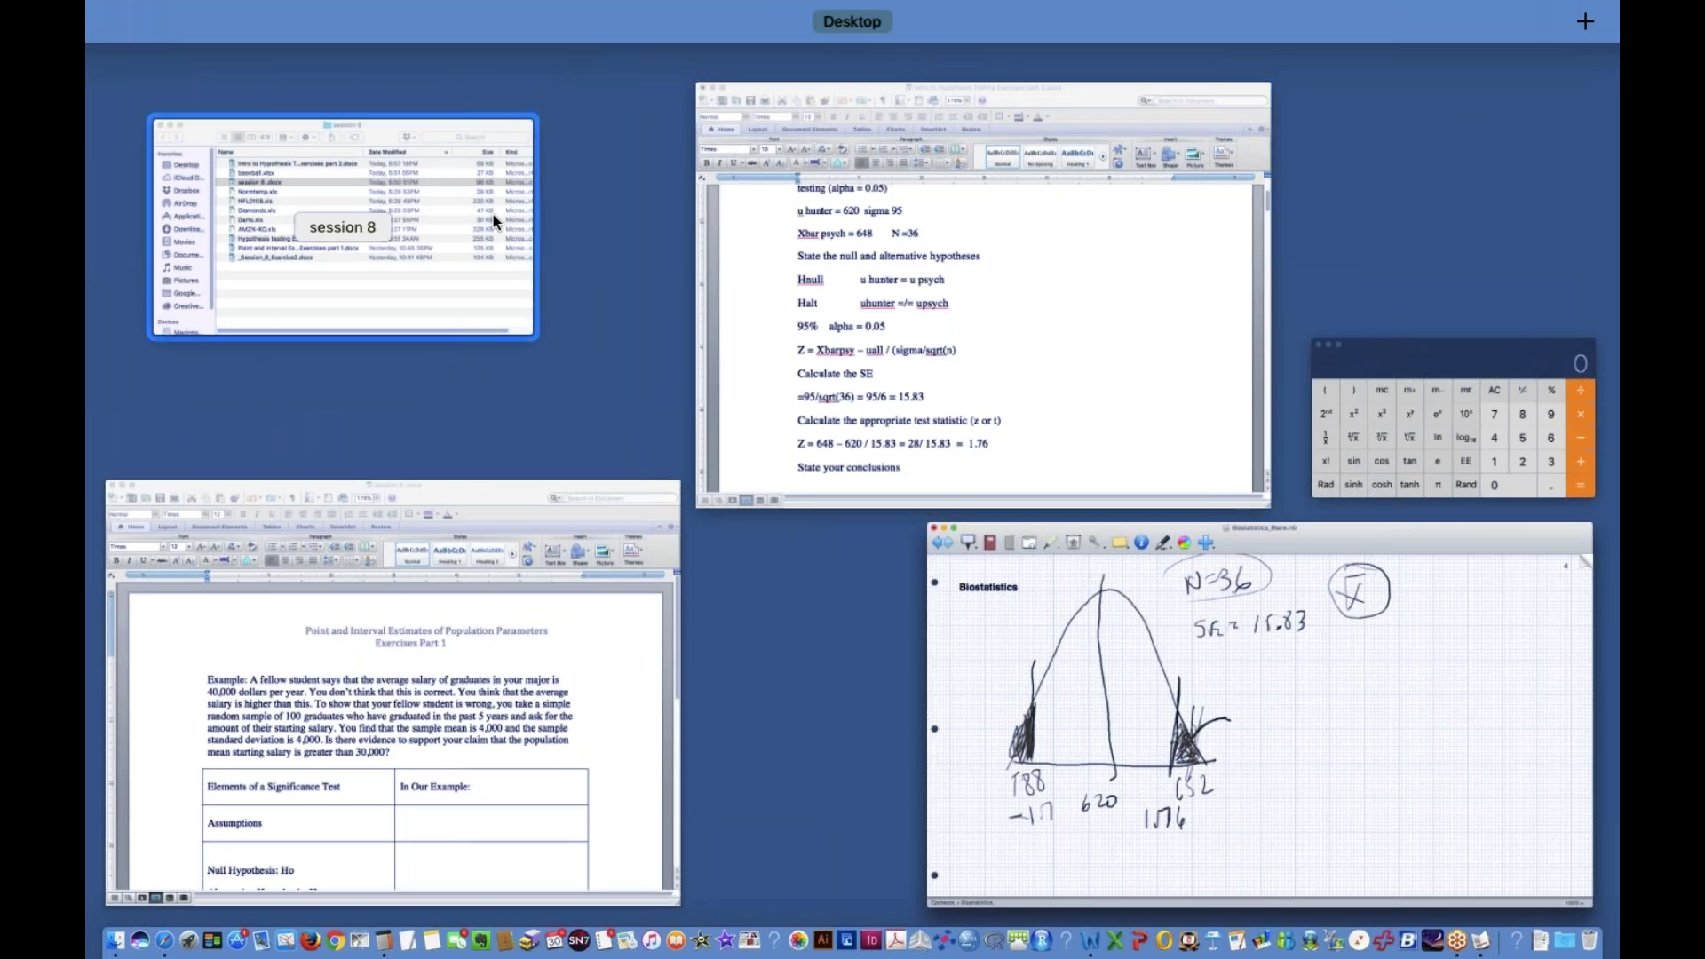
pyautogui.click(493, 215)
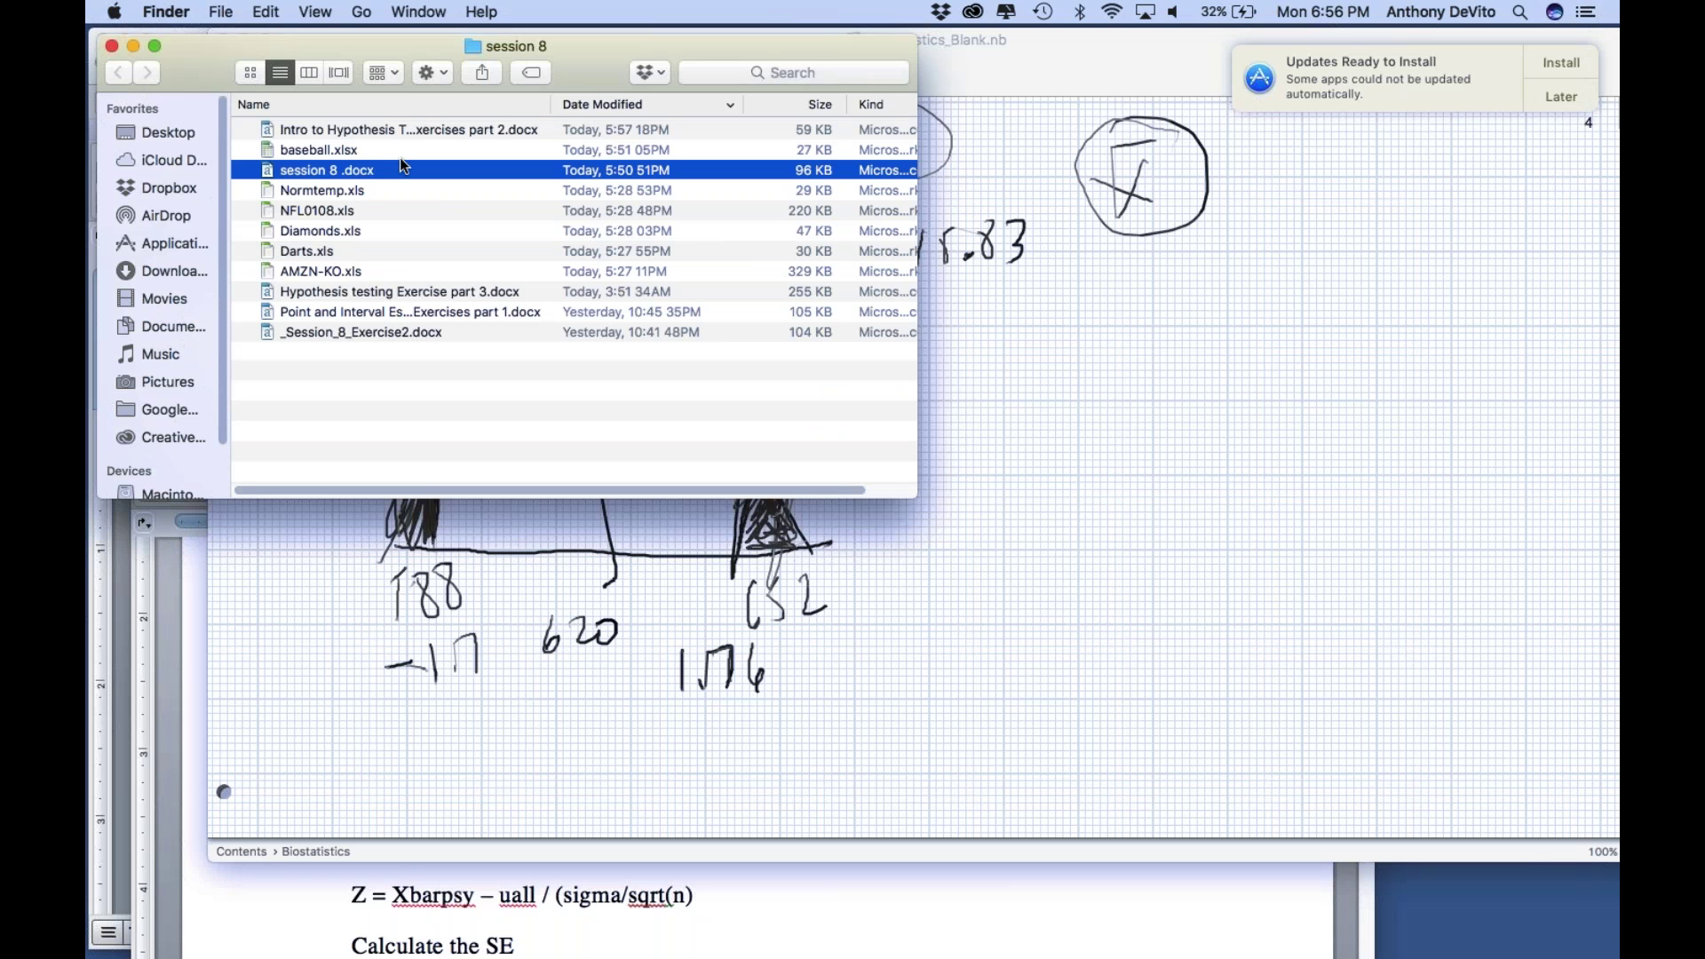
pyautogui.click(1516, 12)
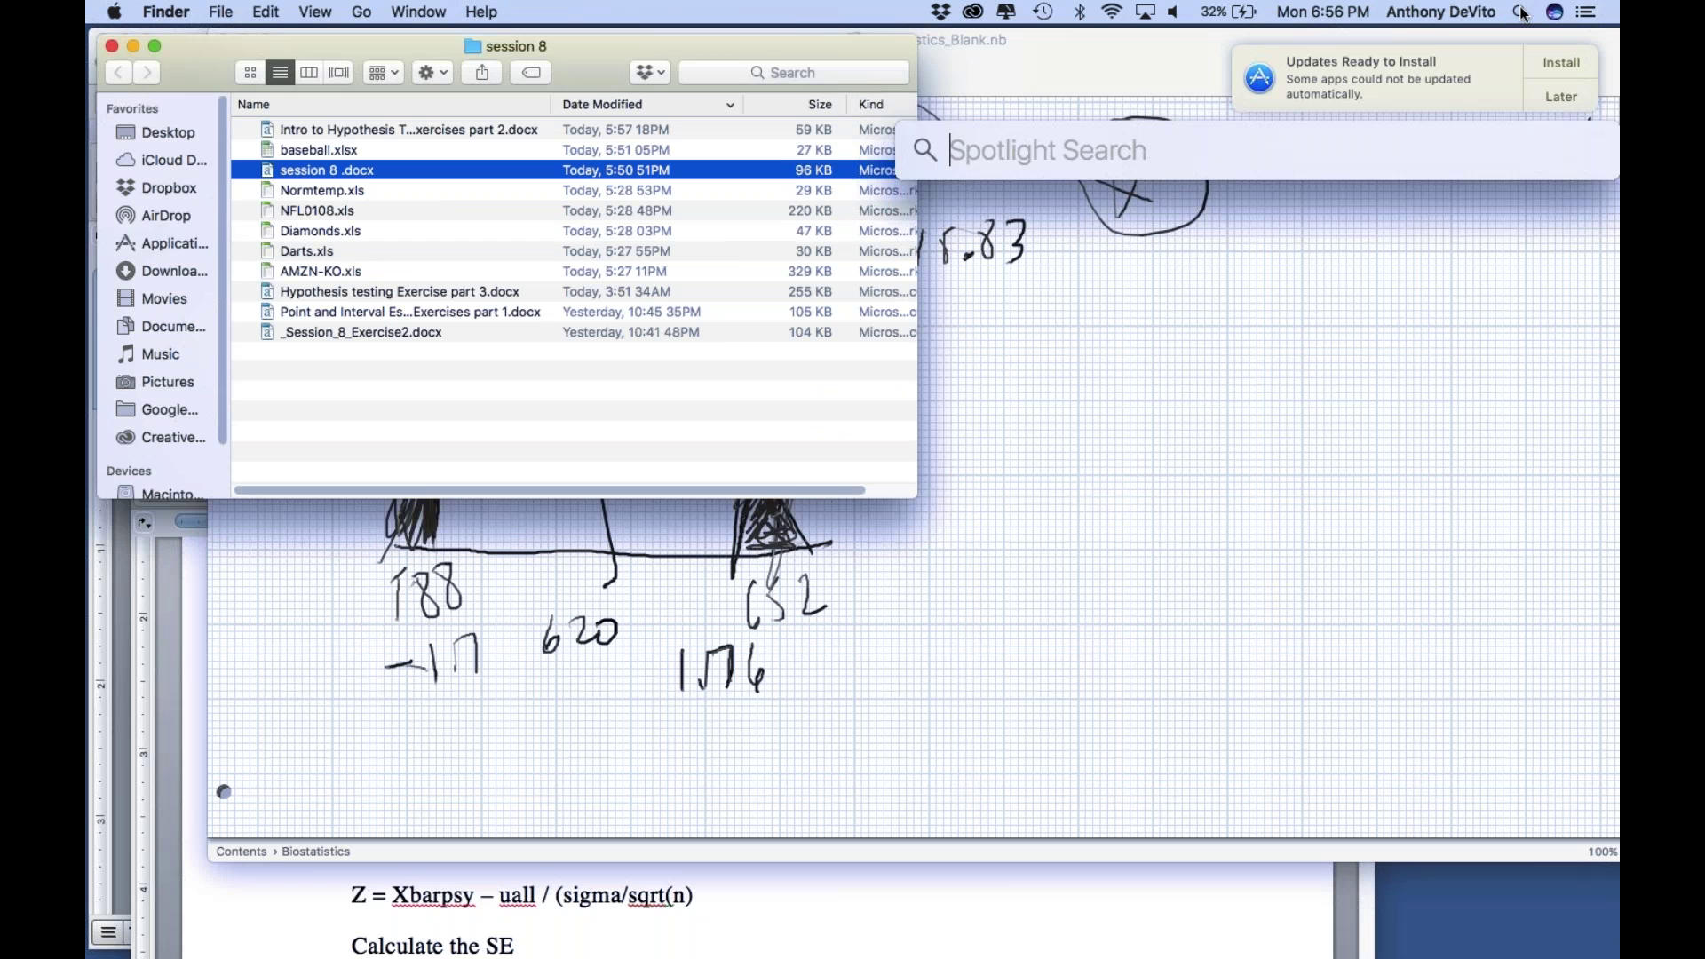
pyautogui.write('agres')
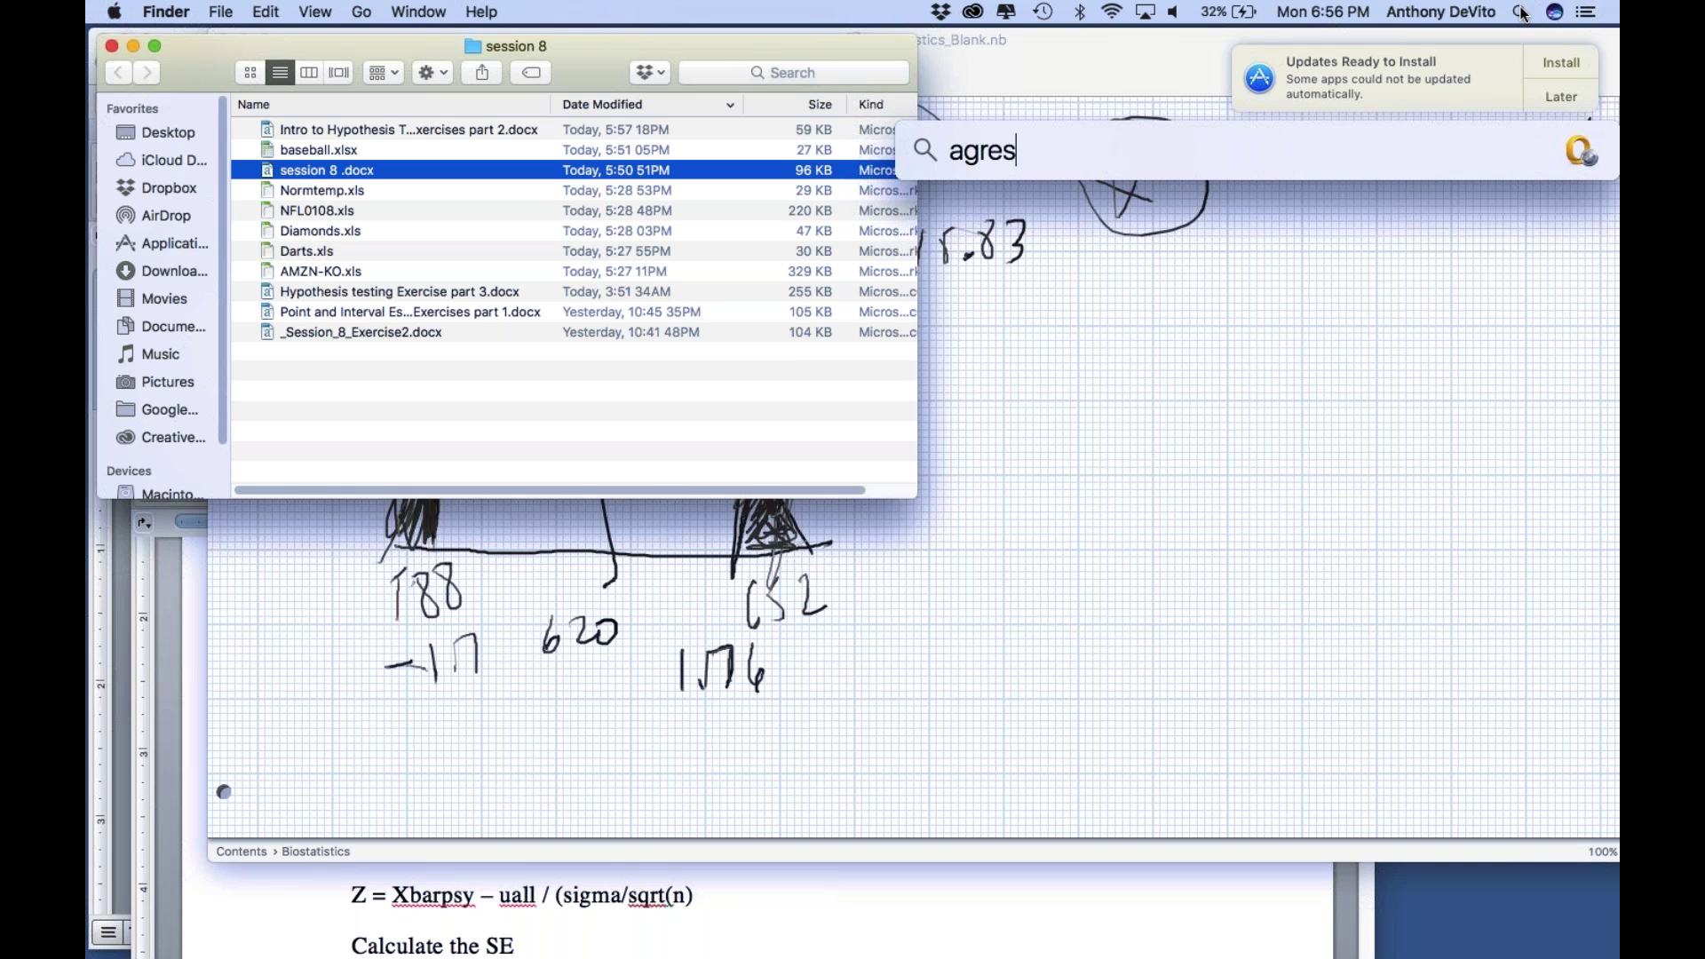
pyautogui.write('ti z ta')
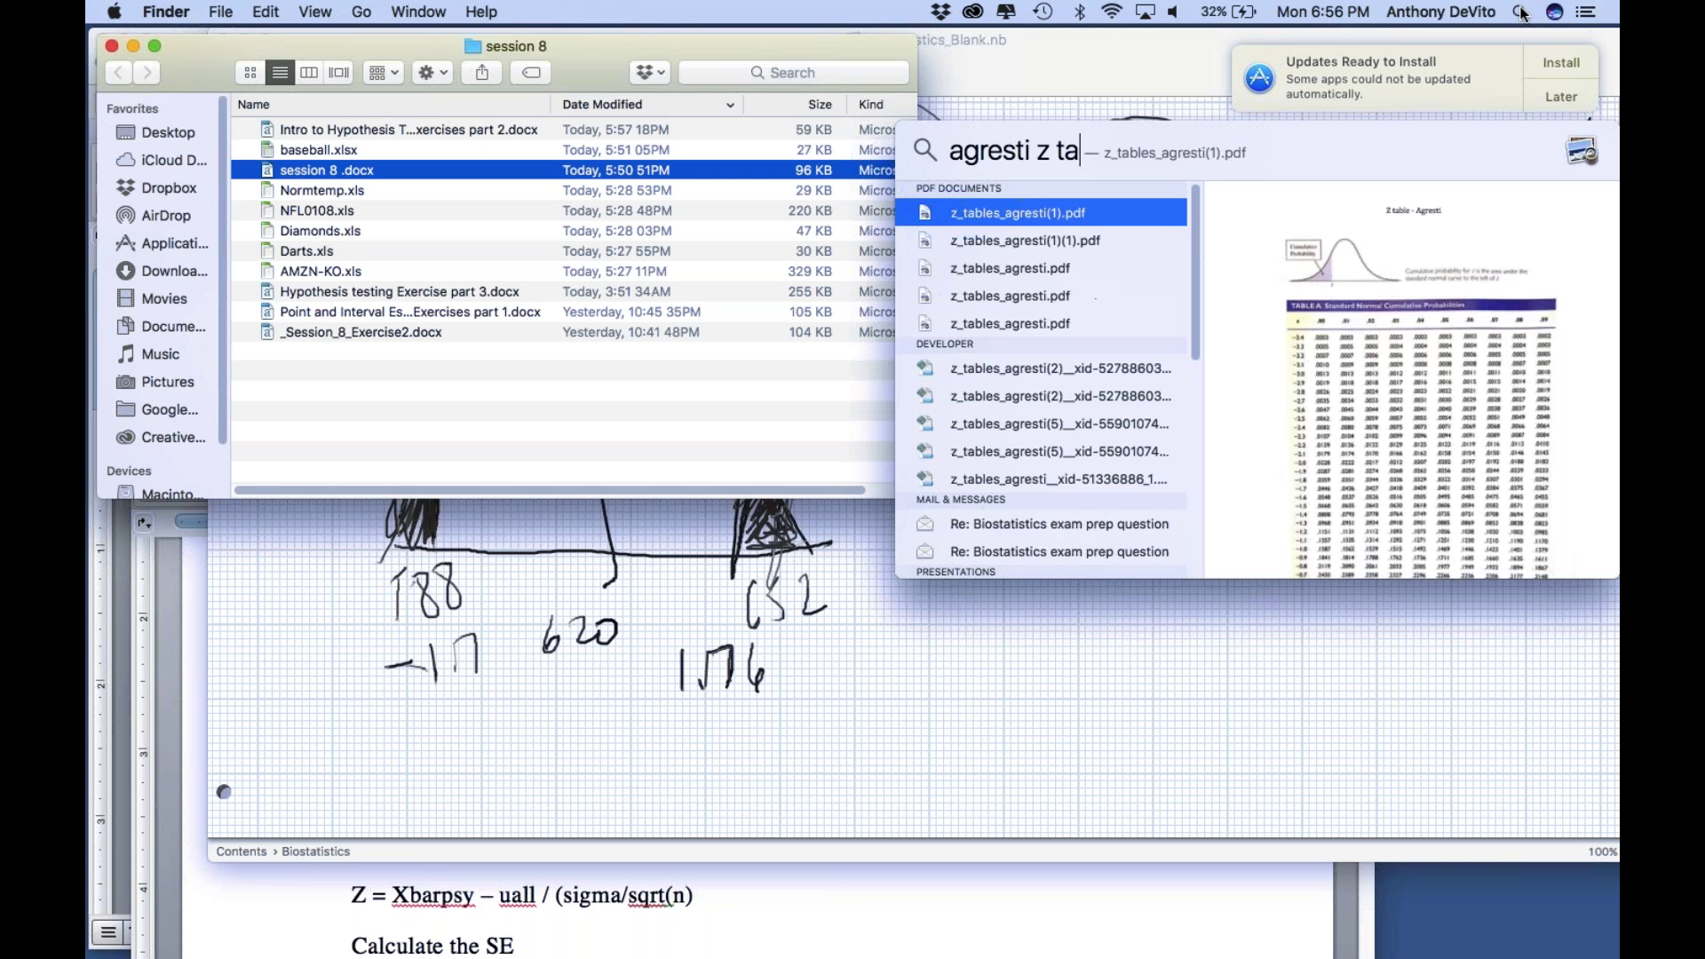
pyautogui.press('Return')
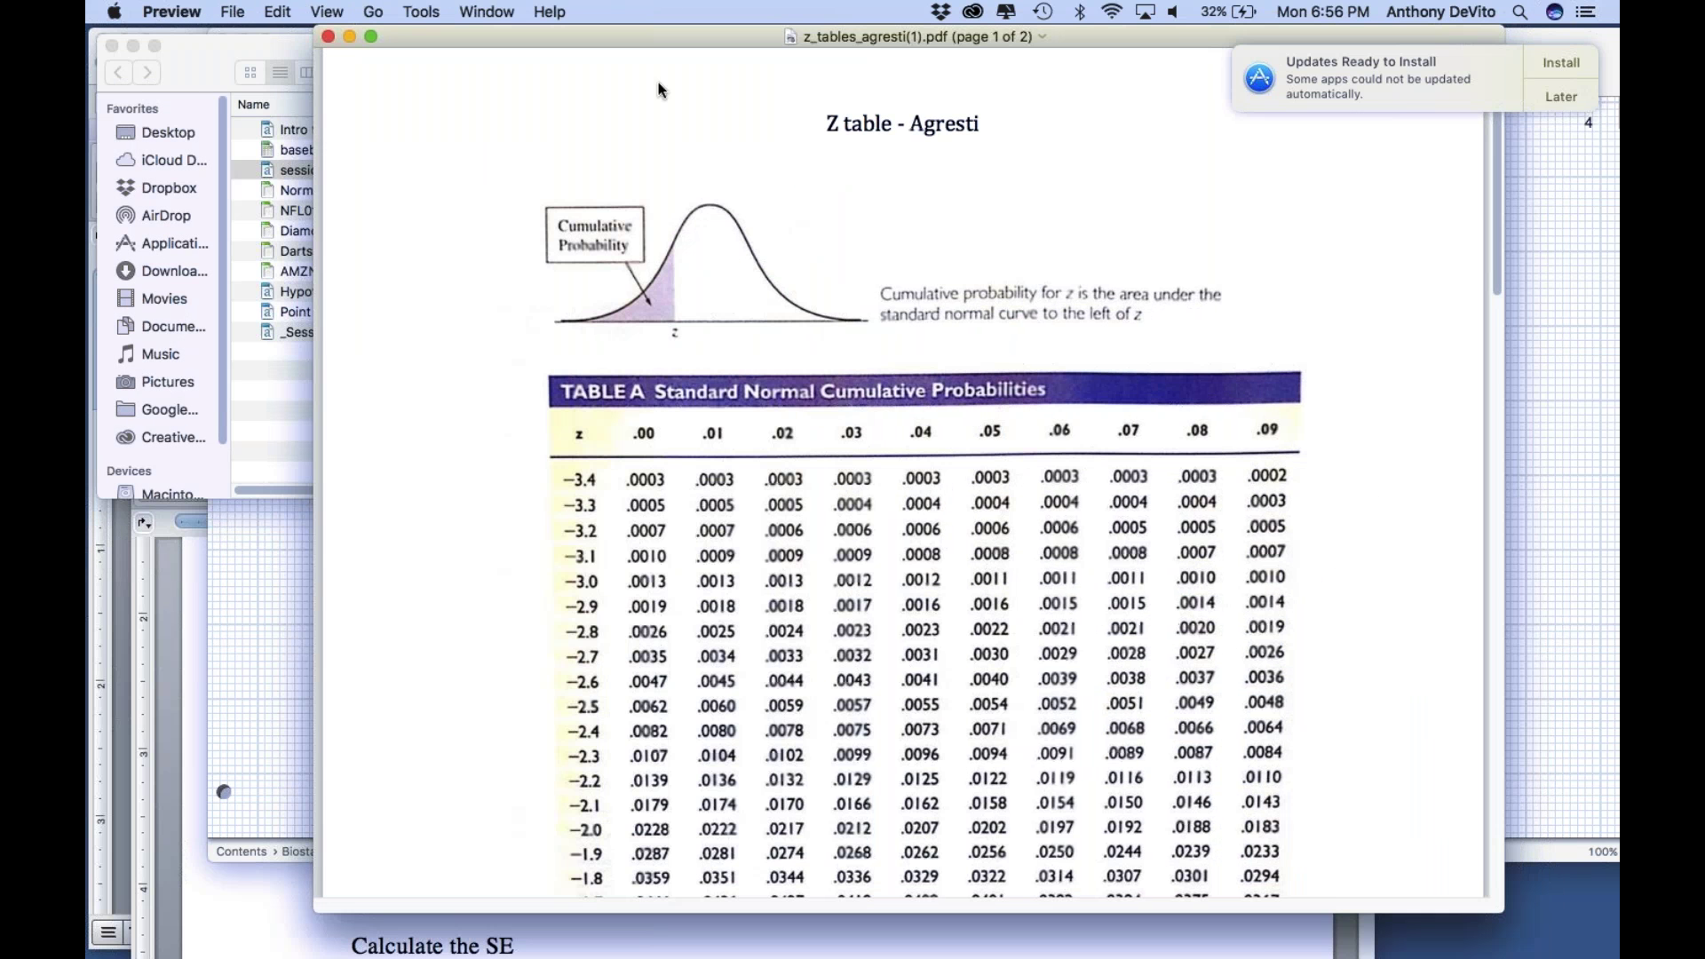
# Step: Look up the cumulative probability for z = 1.76 in the positive z table on page 2
pyautogui.moveTo(648, 31); pyautogui.dragTo(452, 31)
pyautogui.scroll(-3, 834, 652)
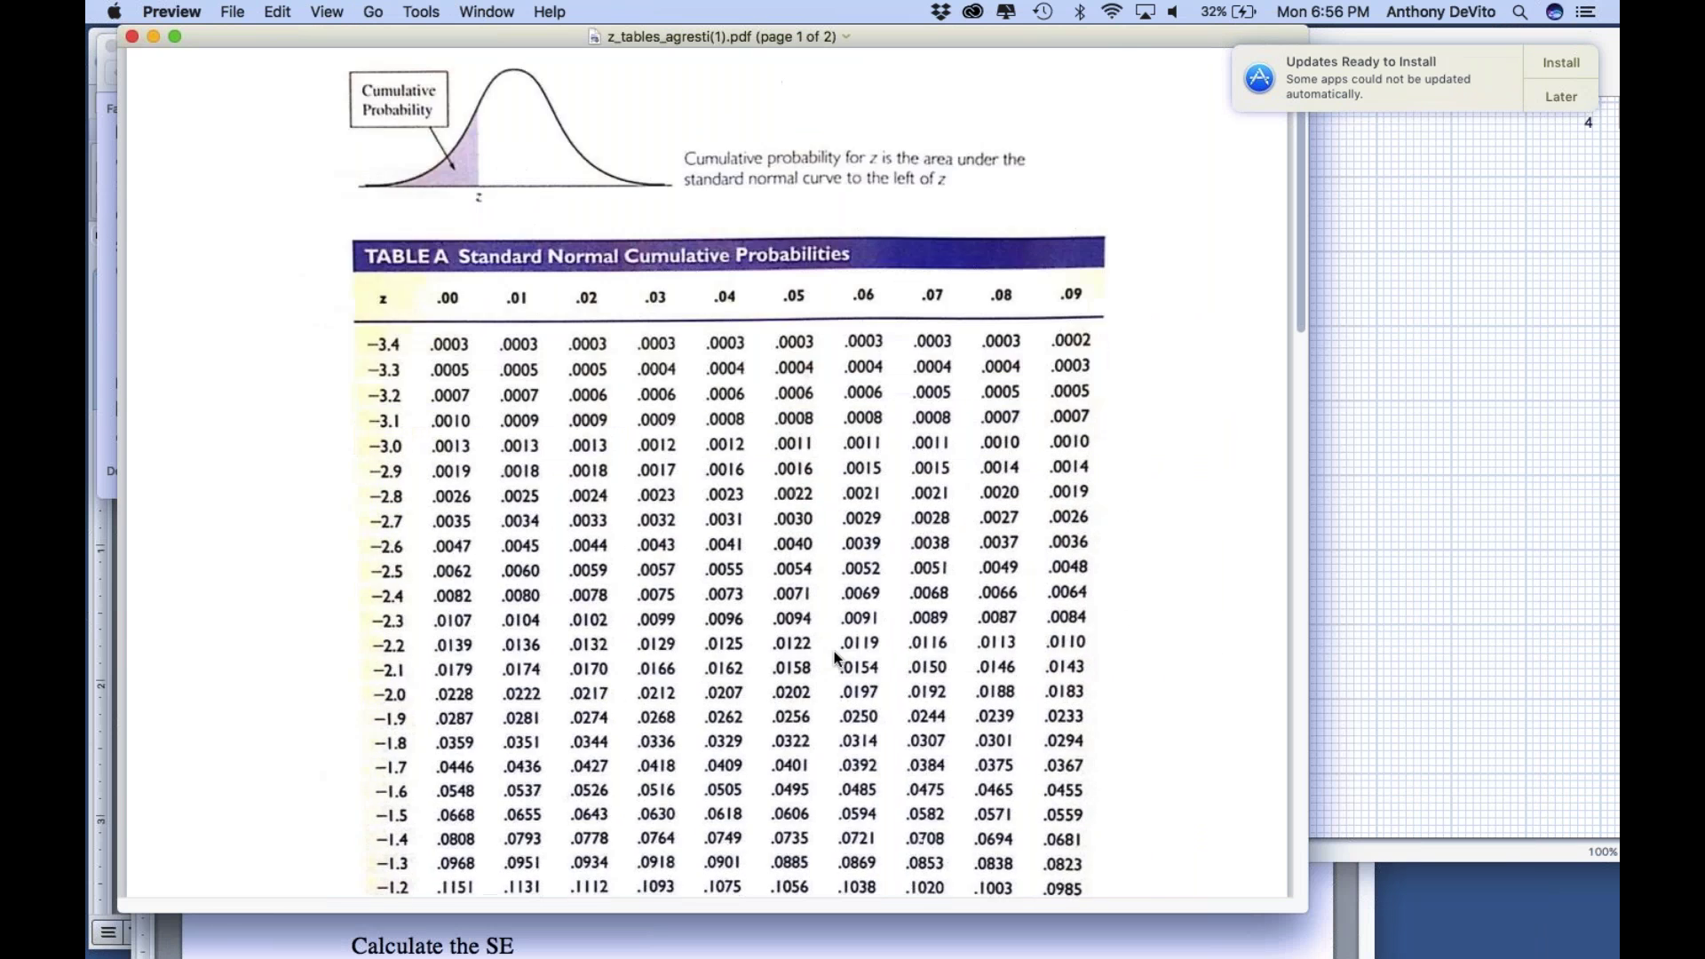
pyautogui.scroll(-15, 833, 651)
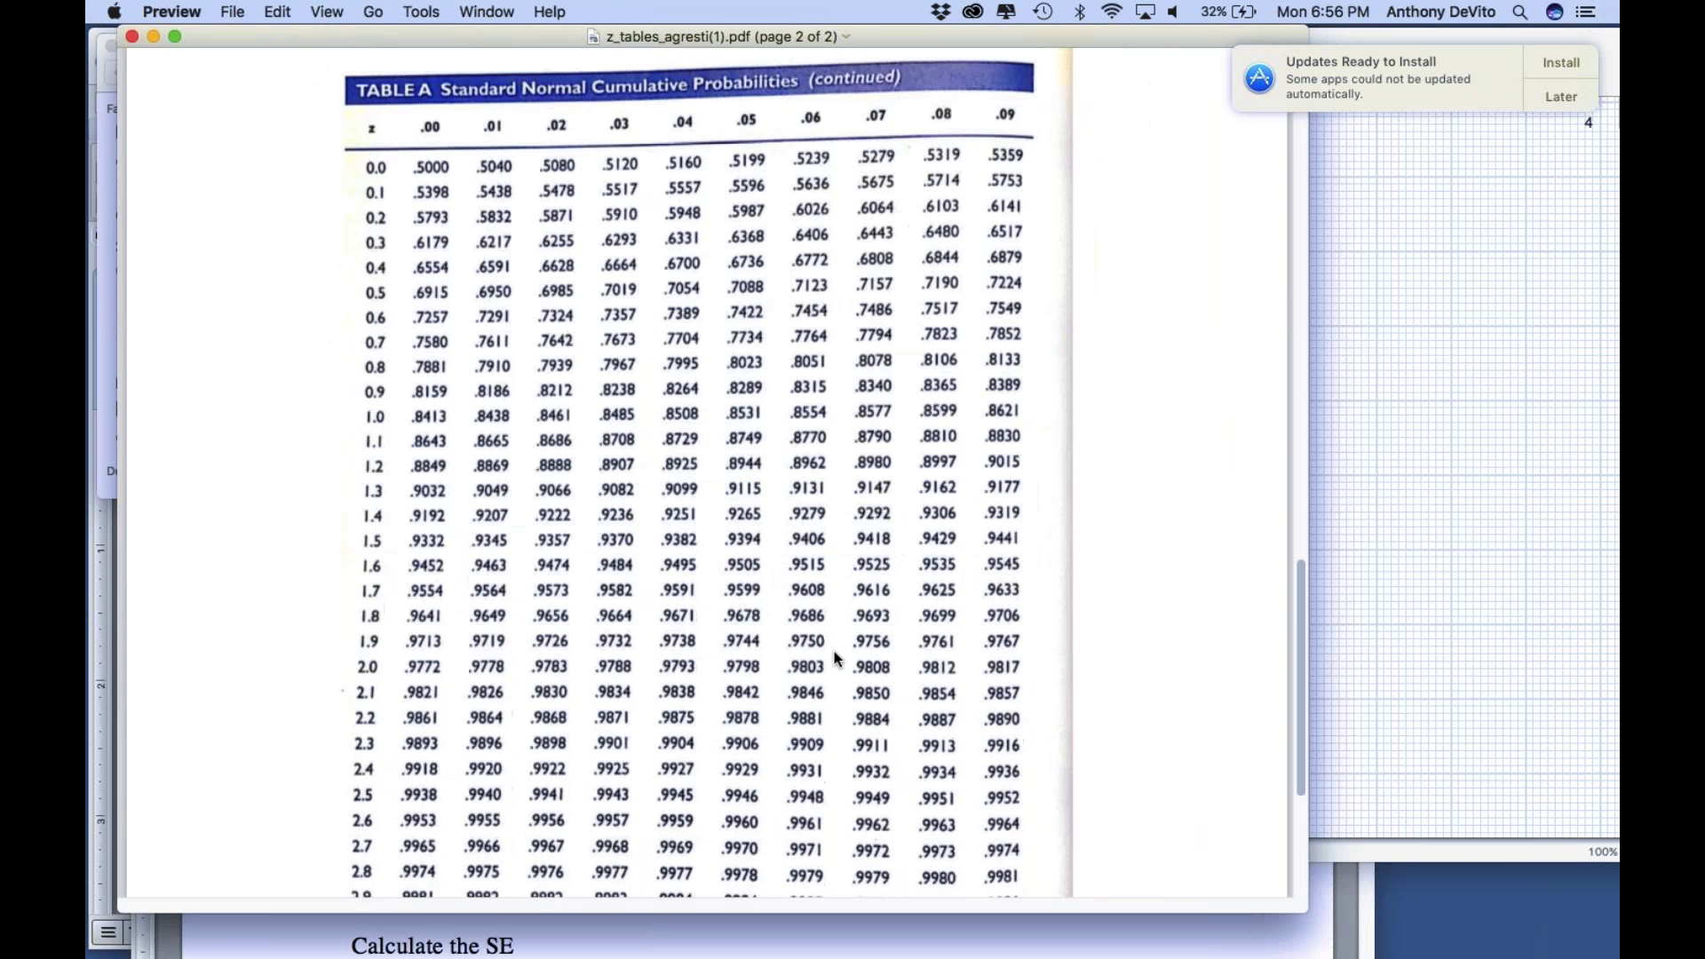
pyautogui.scroll(-5, 834, 652)
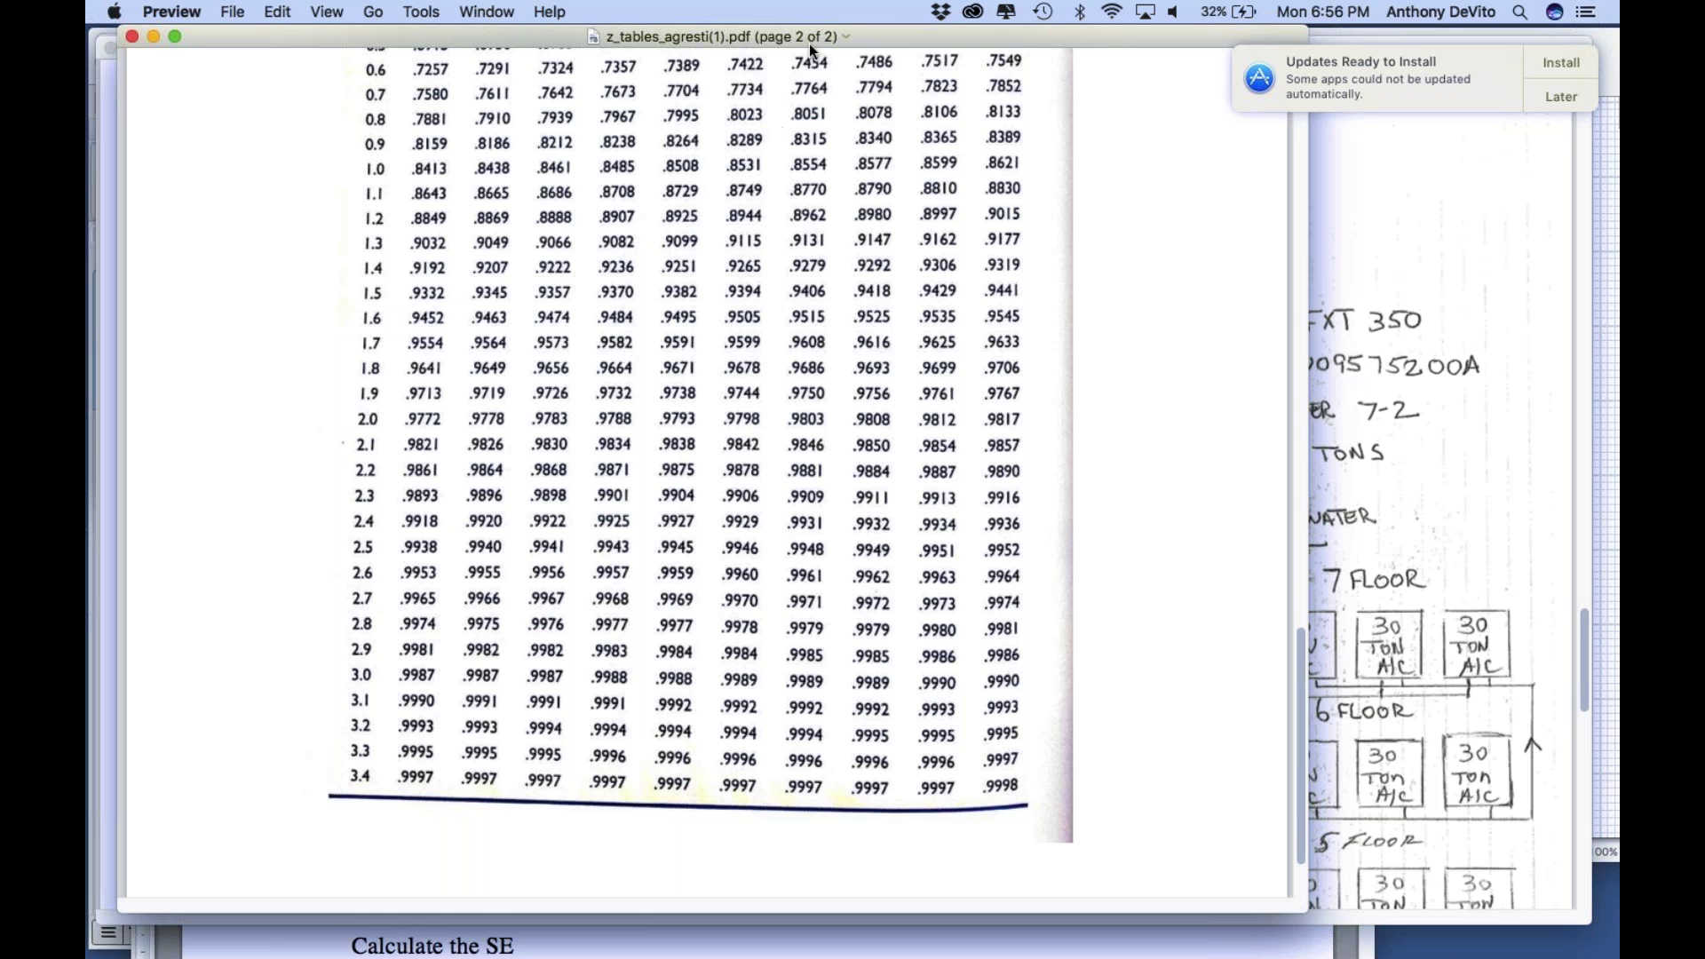
# Step: Lower the z table window, close the stray scanned drawing, and switch back to the Biostatistics page in NoteBook
pyautogui.moveTo(897, 36); pyautogui.dragTo(994, 667)
pyautogui.click(127, 59)
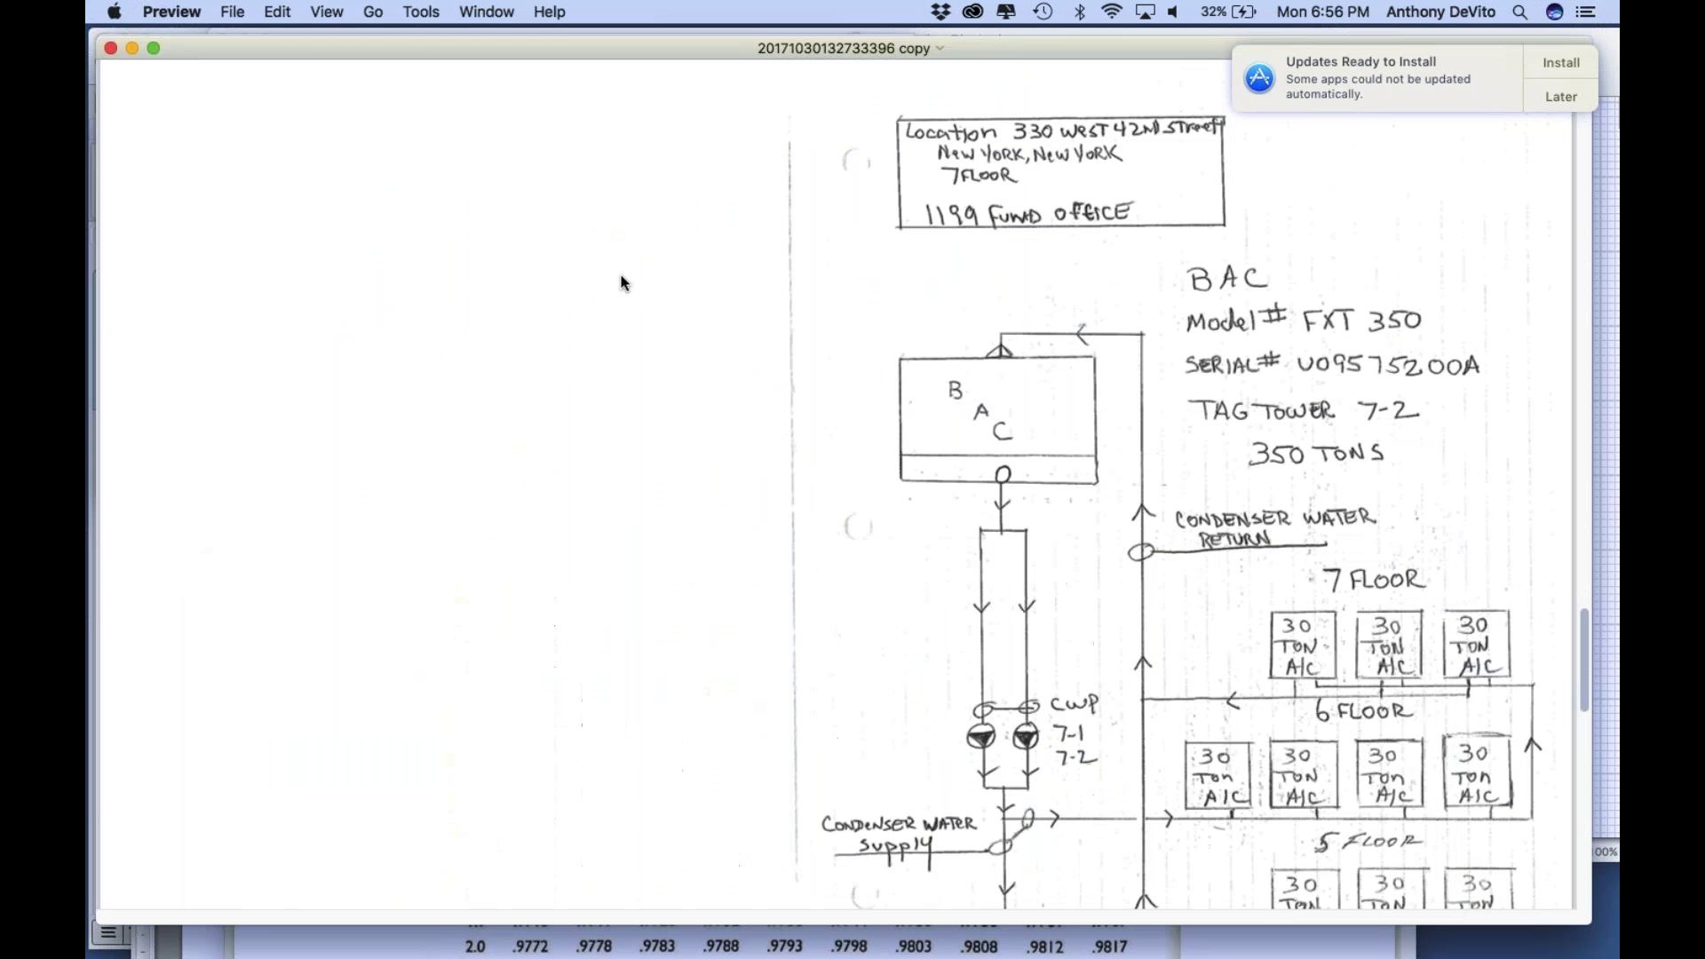
pyautogui.click(128, 48)
pyautogui.press('super+Tab')
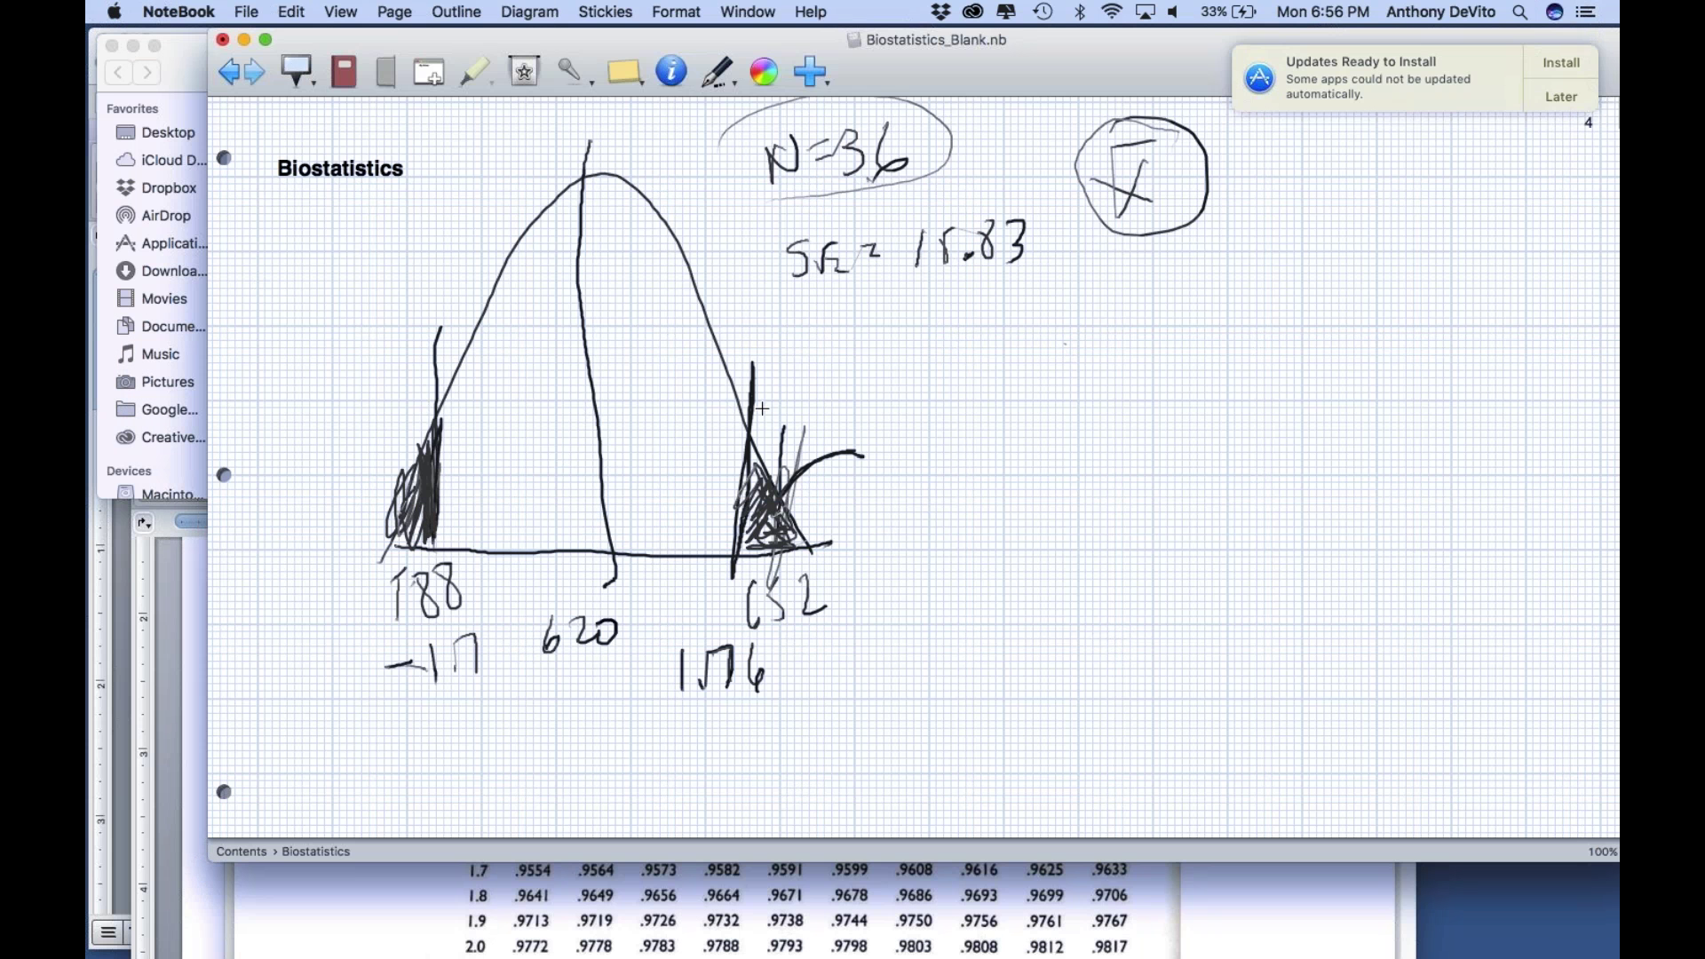
# Step: Draw a horizontal line from the 1.76 line across the bell curve to its lower side and write .9608 above it
pyautogui.moveTo(753, 392); pyautogui.dragTo(374, 351)
pyautogui.moveTo(562, 305)
pyautogui.mouseDown()
pyautogui.moveTo(544, 316)
pyautogui.moveTo(548, 344)
pyautogui.mouseUp()
pyautogui.moveTo(578, 320); pyautogui.dragTo(574, 336)
pyautogui.moveTo(612, 307)
pyautogui.mouseDown()
pyautogui.moveTo(596, 325)
pyautogui.moveTo(627, 286)
pyautogui.moveTo(572, 337)
pyautogui.moveTo(540, 340)
pyautogui.mouseUp()
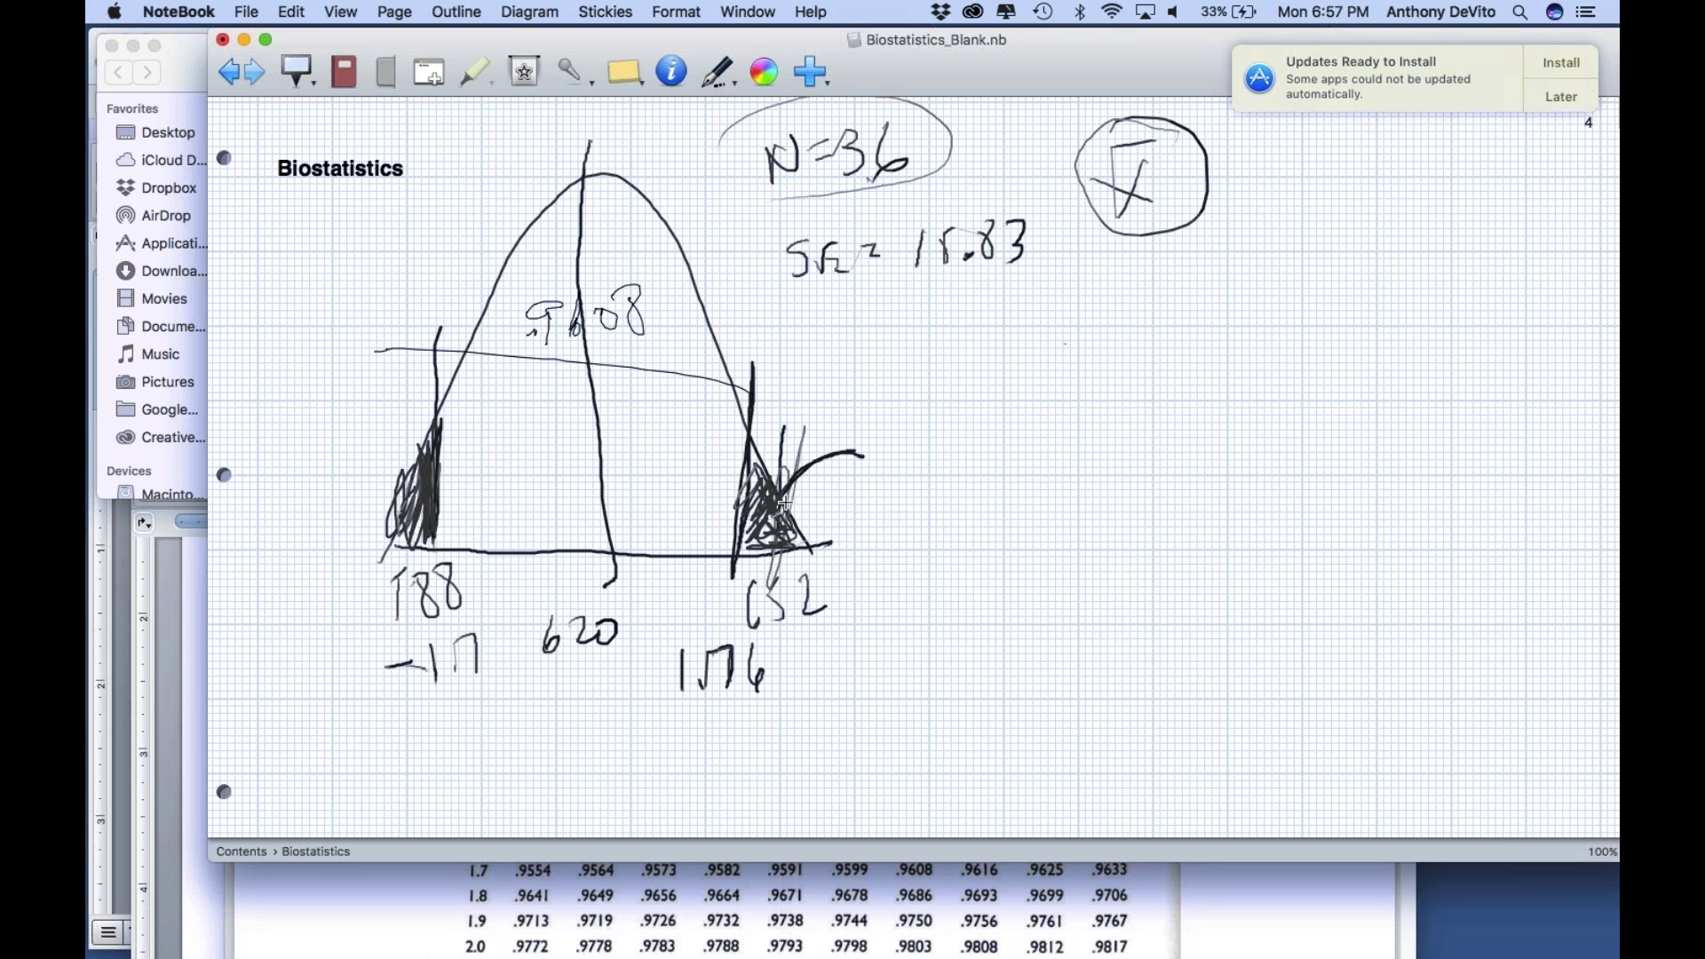
# Step: Label the upper tail .0392 at the end of its leader line
pyautogui.moveTo(886, 468)
pyautogui.mouseDown()
pyautogui.moveTo(907, 432)
pyautogui.moveTo(920, 476)
pyautogui.mouseUp()
pyautogui.moveTo(993, 428)
pyautogui.mouseDown()
pyautogui.moveTo(973, 438)
pyautogui.moveTo(984, 477)
pyautogui.mouseUp()
pyautogui.moveTo(1009, 433); pyautogui.dragTo(1040, 479)
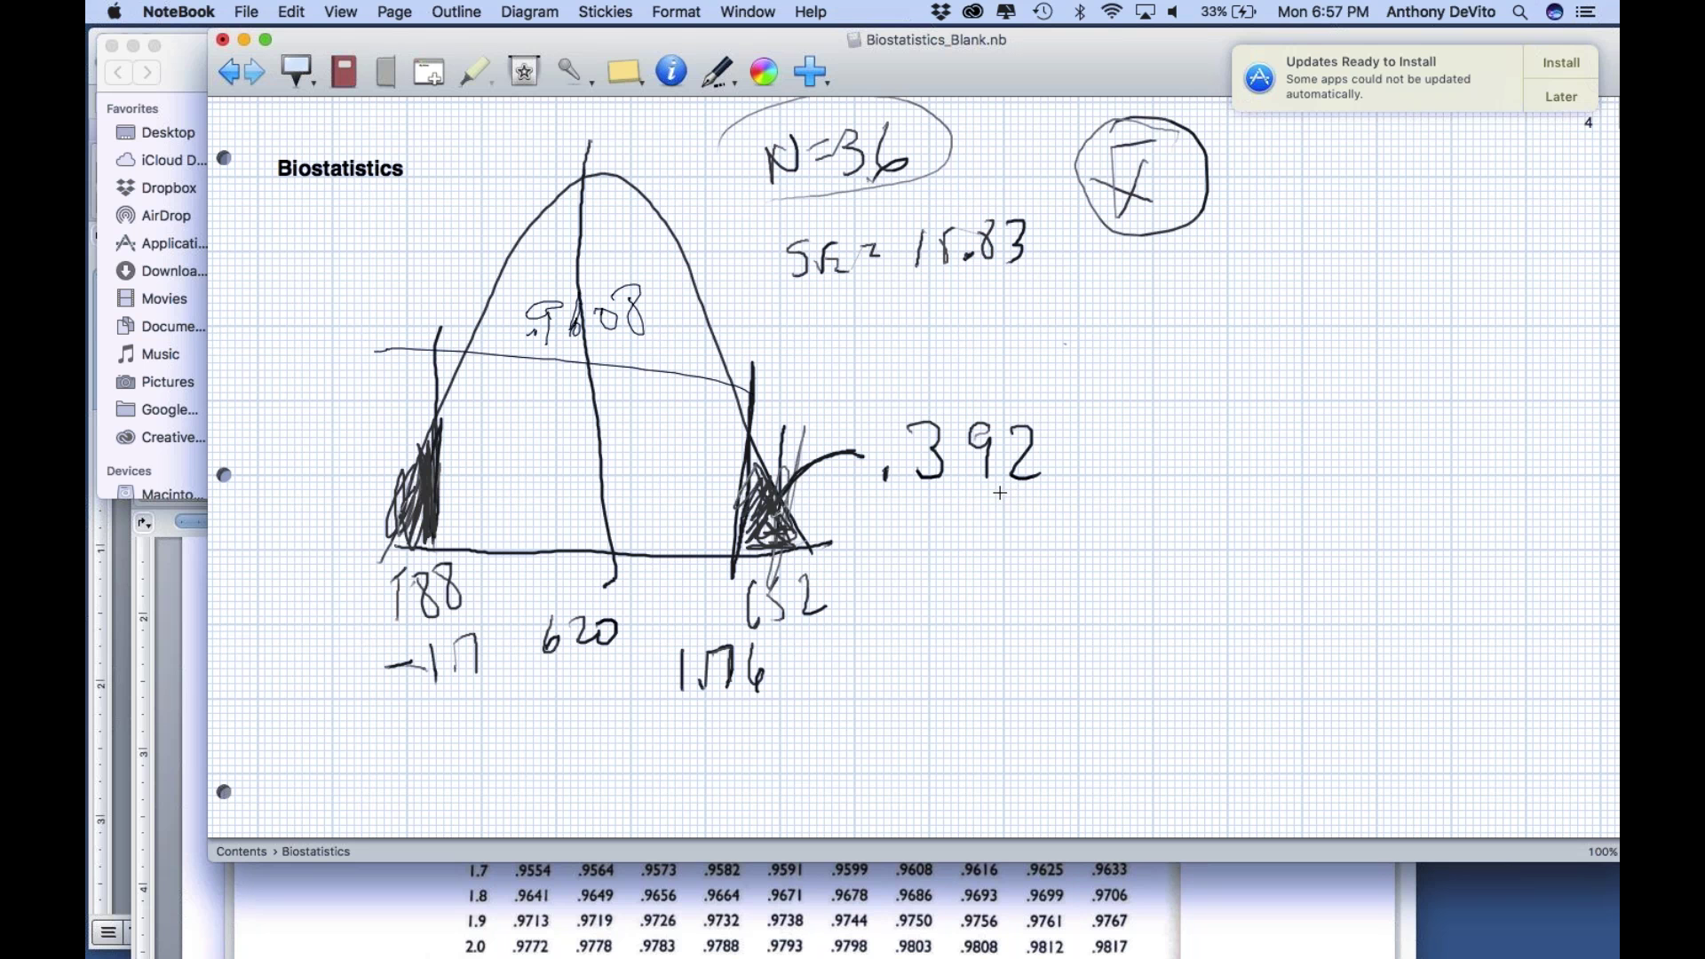
pyautogui.moveTo(906, 423); pyautogui.dragTo(900, 425)
# Step: Write .04 below .0392, circle it with an arrow from the upper tail, and circle the X-bar symbol again
pyautogui.moveTo(893, 541); pyautogui.dragTo(992, 525)
pyautogui.moveTo(978, 502)
pyautogui.mouseDown()
pyautogui.moveTo(977, 551)
pyautogui.moveTo(865, 506)
pyautogui.moveTo(838, 539)
pyautogui.mouseUp()
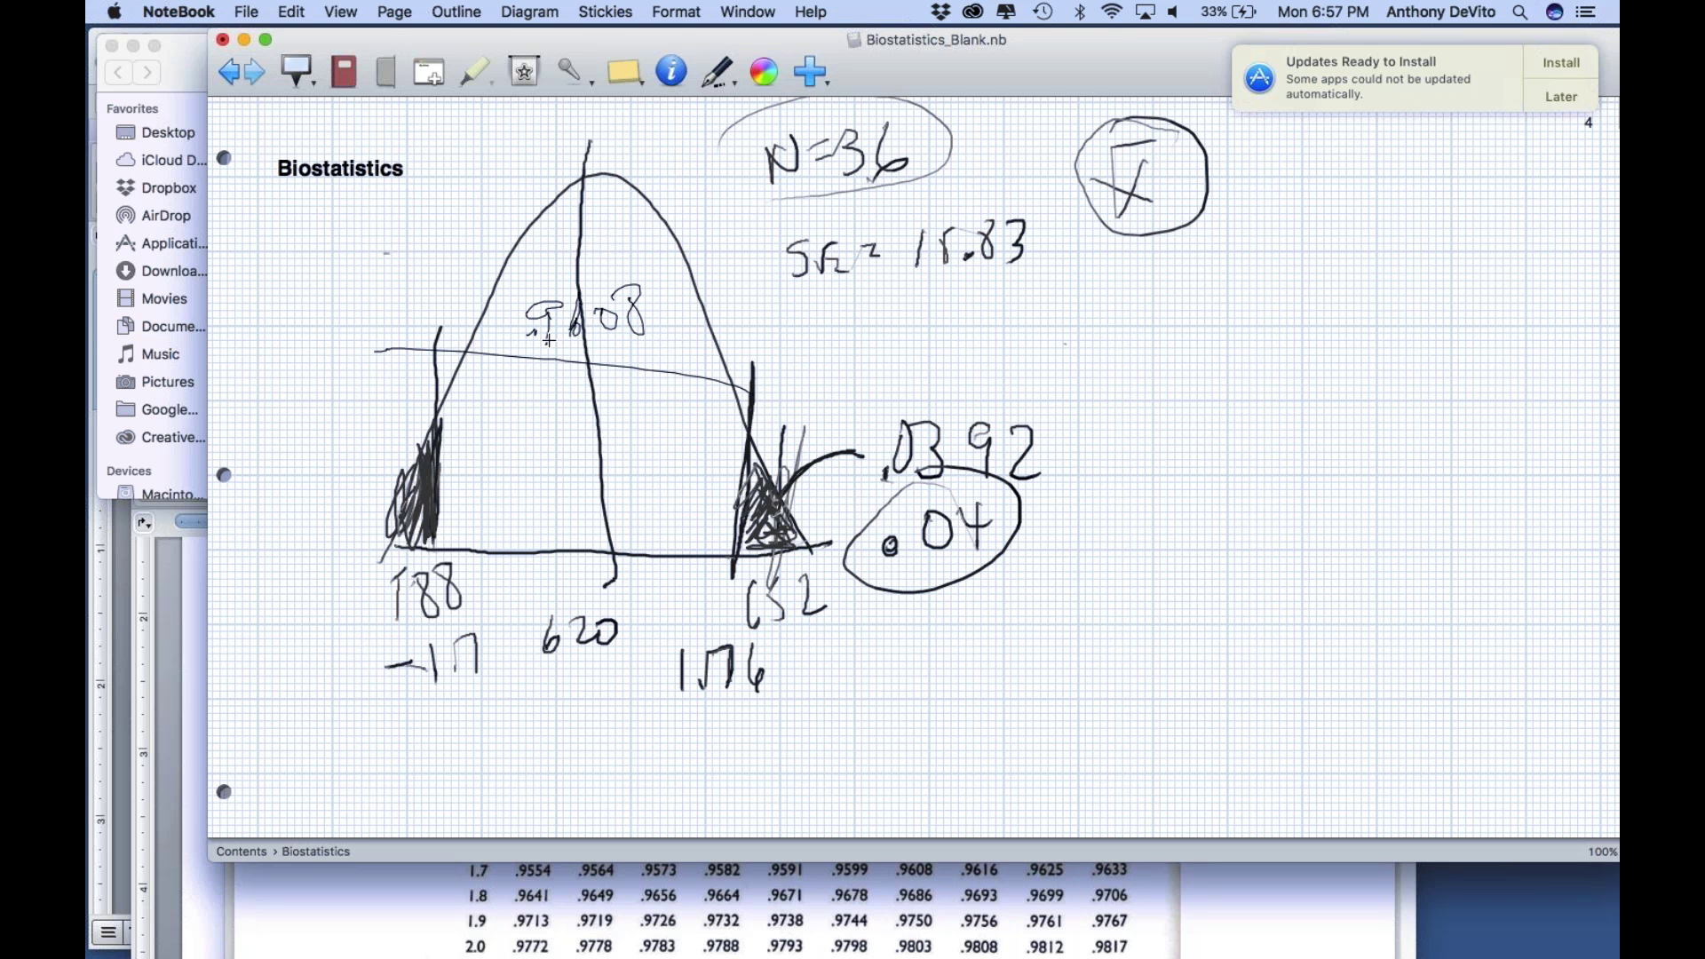
pyautogui.moveTo(967, 495)
pyautogui.mouseDown()
pyautogui.moveTo(866, 523)
pyautogui.moveTo(1003, 498)
pyautogui.mouseUp()
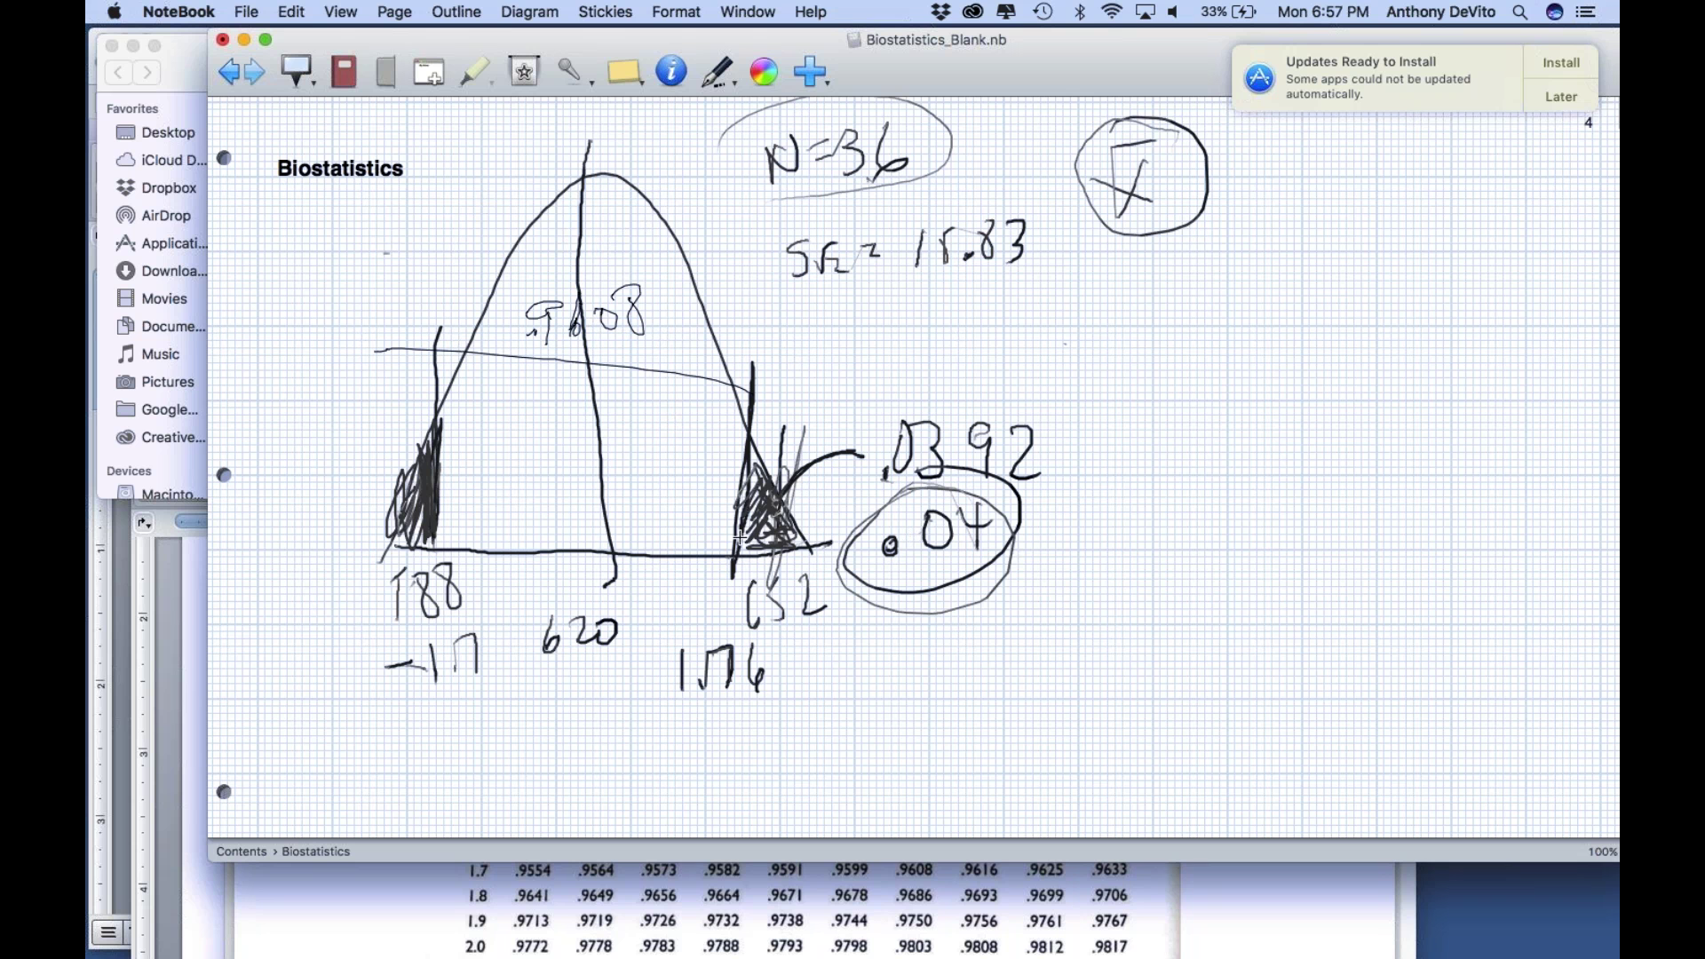
pyautogui.moveTo(735, 531); pyautogui.dragTo(857, 497)
pyautogui.moveTo(1165, 233)
pyautogui.mouseDown()
pyautogui.moveTo(1213, 155)
pyautogui.moveTo(1085, 170)
pyautogui.moveTo(1154, 140)
pyautogui.mouseUp()
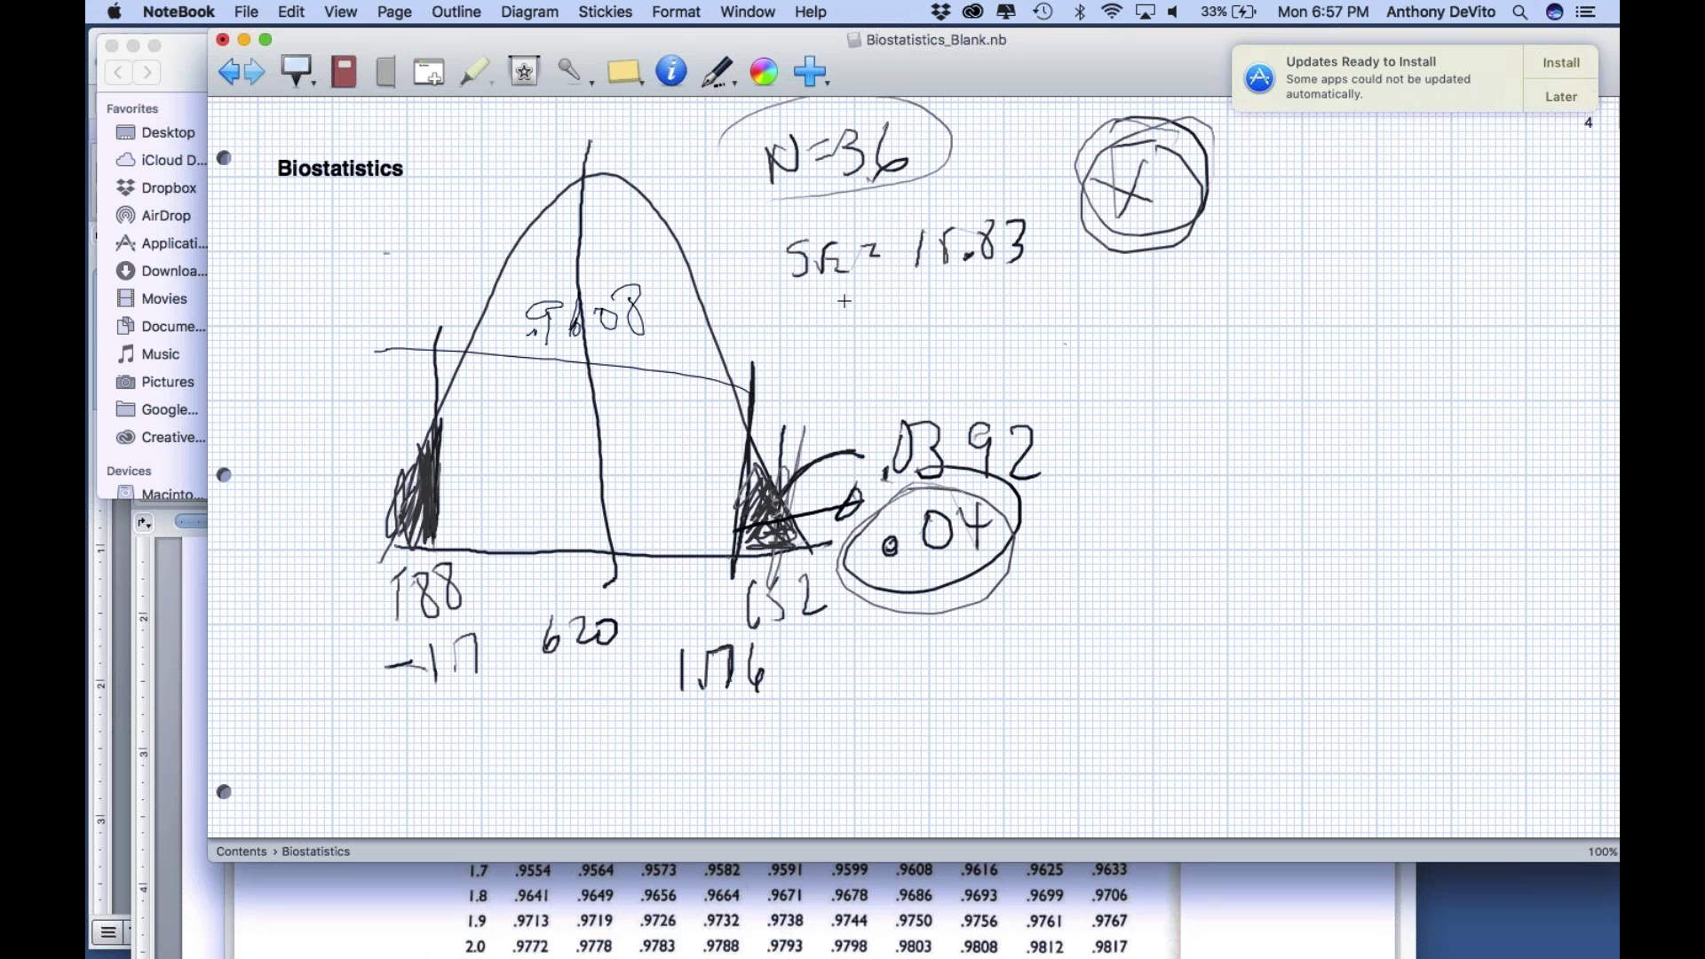
# Step: Darken the lower tail, draw a leader line through it, and write 0.04 beside it with a circle around the value
pyautogui.moveTo(414, 499)
pyautogui.mouseDown()
pyautogui.moveTo(347, 533)
pyautogui.moveTo(428, 524)
pyautogui.moveTo(404, 496)
pyautogui.moveTo(330, 523)
pyautogui.mouseUp()
pyautogui.moveTo(306, 397)
pyautogui.mouseDown()
pyautogui.moveTo(330, 447)
pyautogui.moveTo(352, 414)
pyautogui.moveTo(384, 439)
pyautogui.mouseUp()
pyautogui.moveTo(382, 342); pyautogui.dragTo(431, 377)
pyautogui.moveTo(456, 531); pyautogui.dragTo(268, 494)
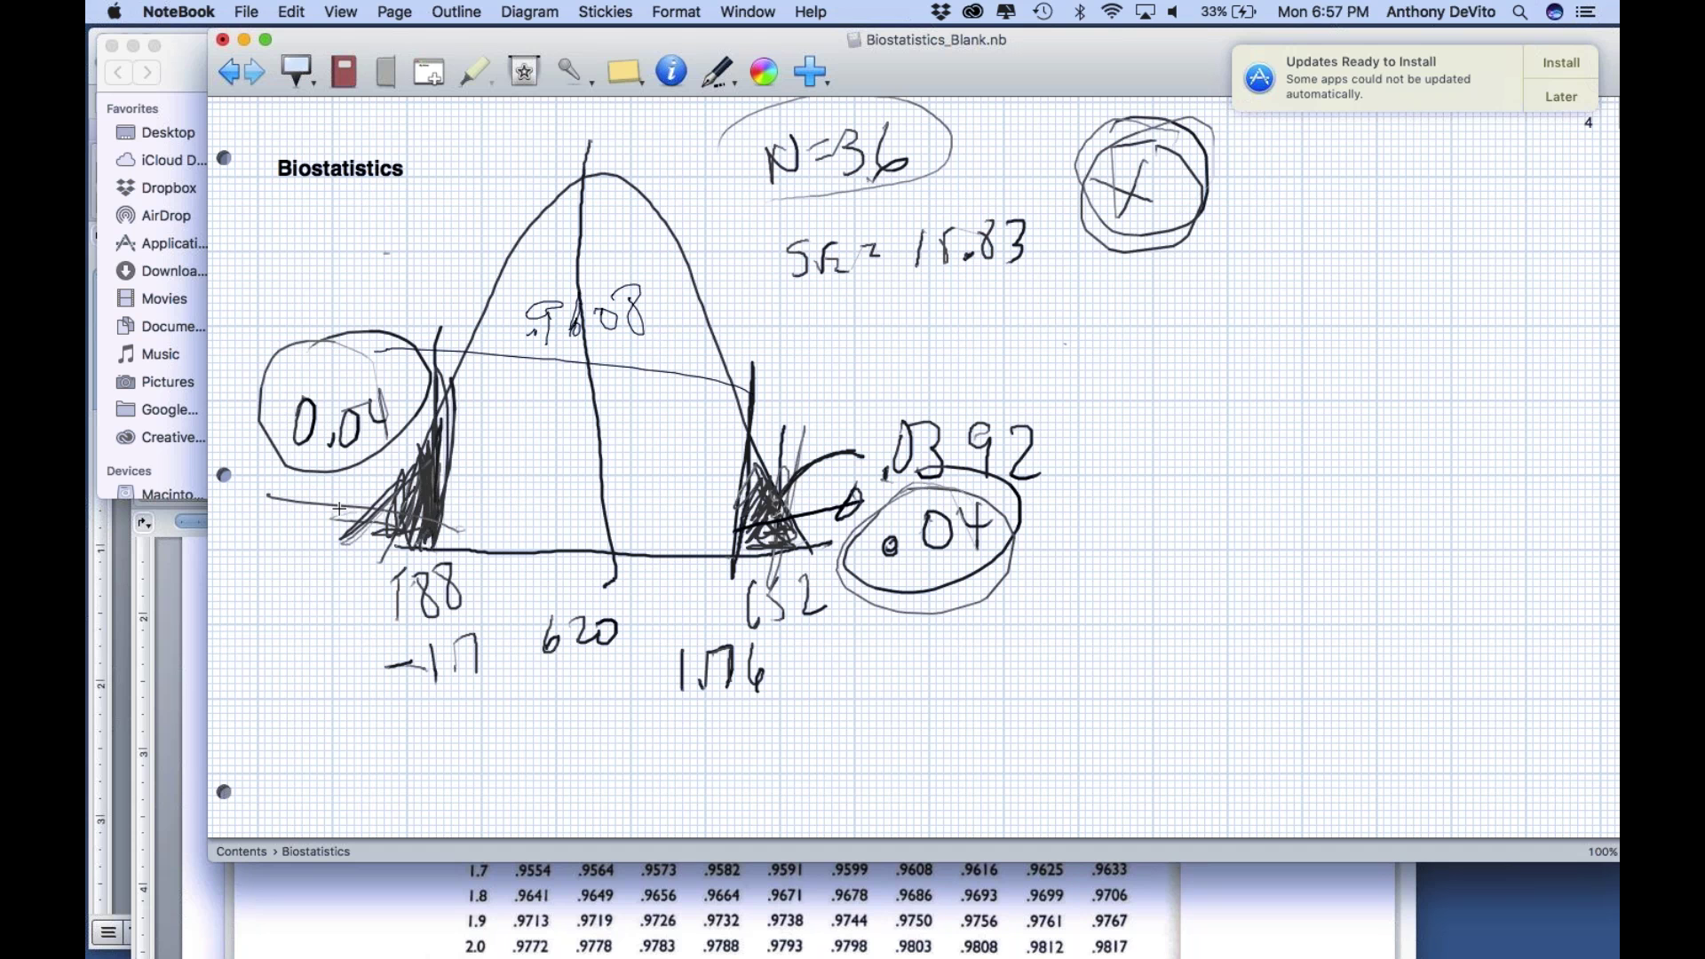
pyautogui.moveTo(370, 349); pyautogui.dragTo(222, 432)
# Step: Write the combined tail probability .08 below .04, circle it, and underline the X-bar symbol heavily
pyautogui.moveTo(1032, 677)
pyautogui.mouseDown()
pyautogui.moveTo(998, 733)
pyautogui.moveTo(1023, 657)
pyautogui.moveTo(963, 685)
pyautogui.mouseUp()
pyautogui.moveTo(925, 729); pyautogui.dragTo(1014, 619)
pyautogui.moveTo(888, 635)
pyautogui.mouseDown()
pyautogui.moveTo(1140, 675)
pyautogui.moveTo(881, 637)
pyautogui.mouseUp()
pyautogui.moveTo(1292, 246)
pyautogui.mouseDown()
pyautogui.moveTo(1124, 259)
pyautogui.moveTo(1270, 248)
pyautogui.mouseUp()
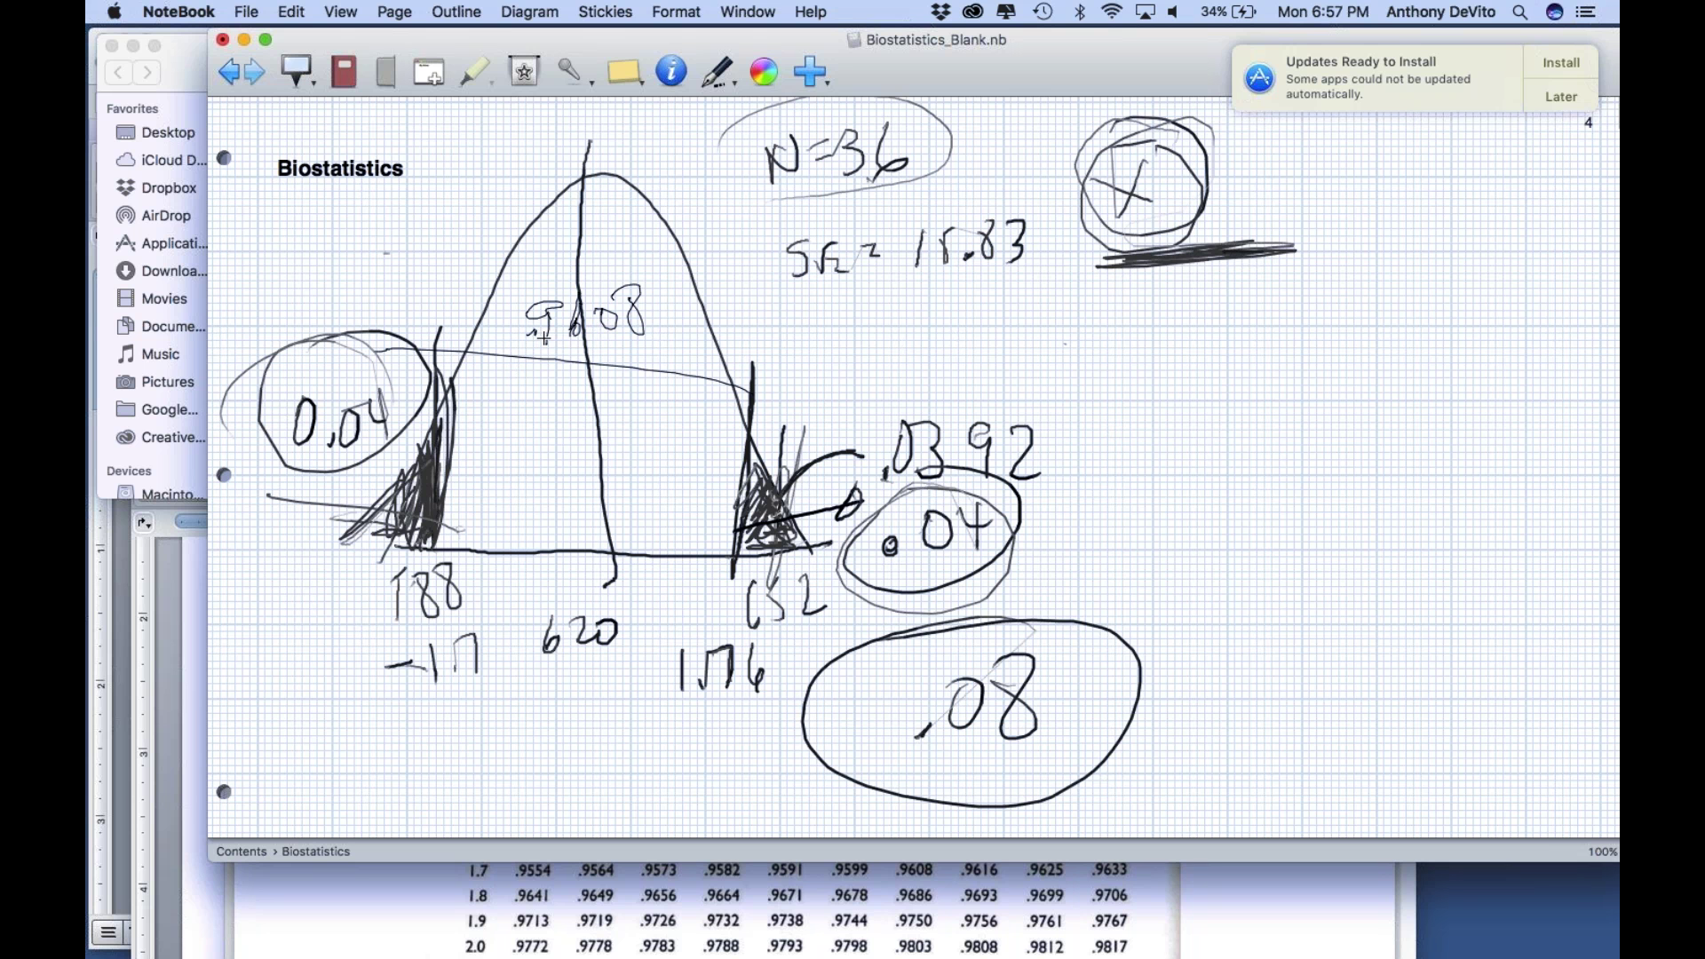
# Step: Draw a large loop around the entire bell curve, including both shaded tails
pyautogui.click(1175, 324)
pyautogui.moveTo(635, 149); pyautogui.dragTo(395, 160)
pyautogui.moveTo(303, 212)
pyautogui.mouseDown()
pyautogui.moveTo(605, 593)
pyautogui.moveTo(833, 277)
pyautogui.moveTo(586, 113)
pyautogui.mouseUp()
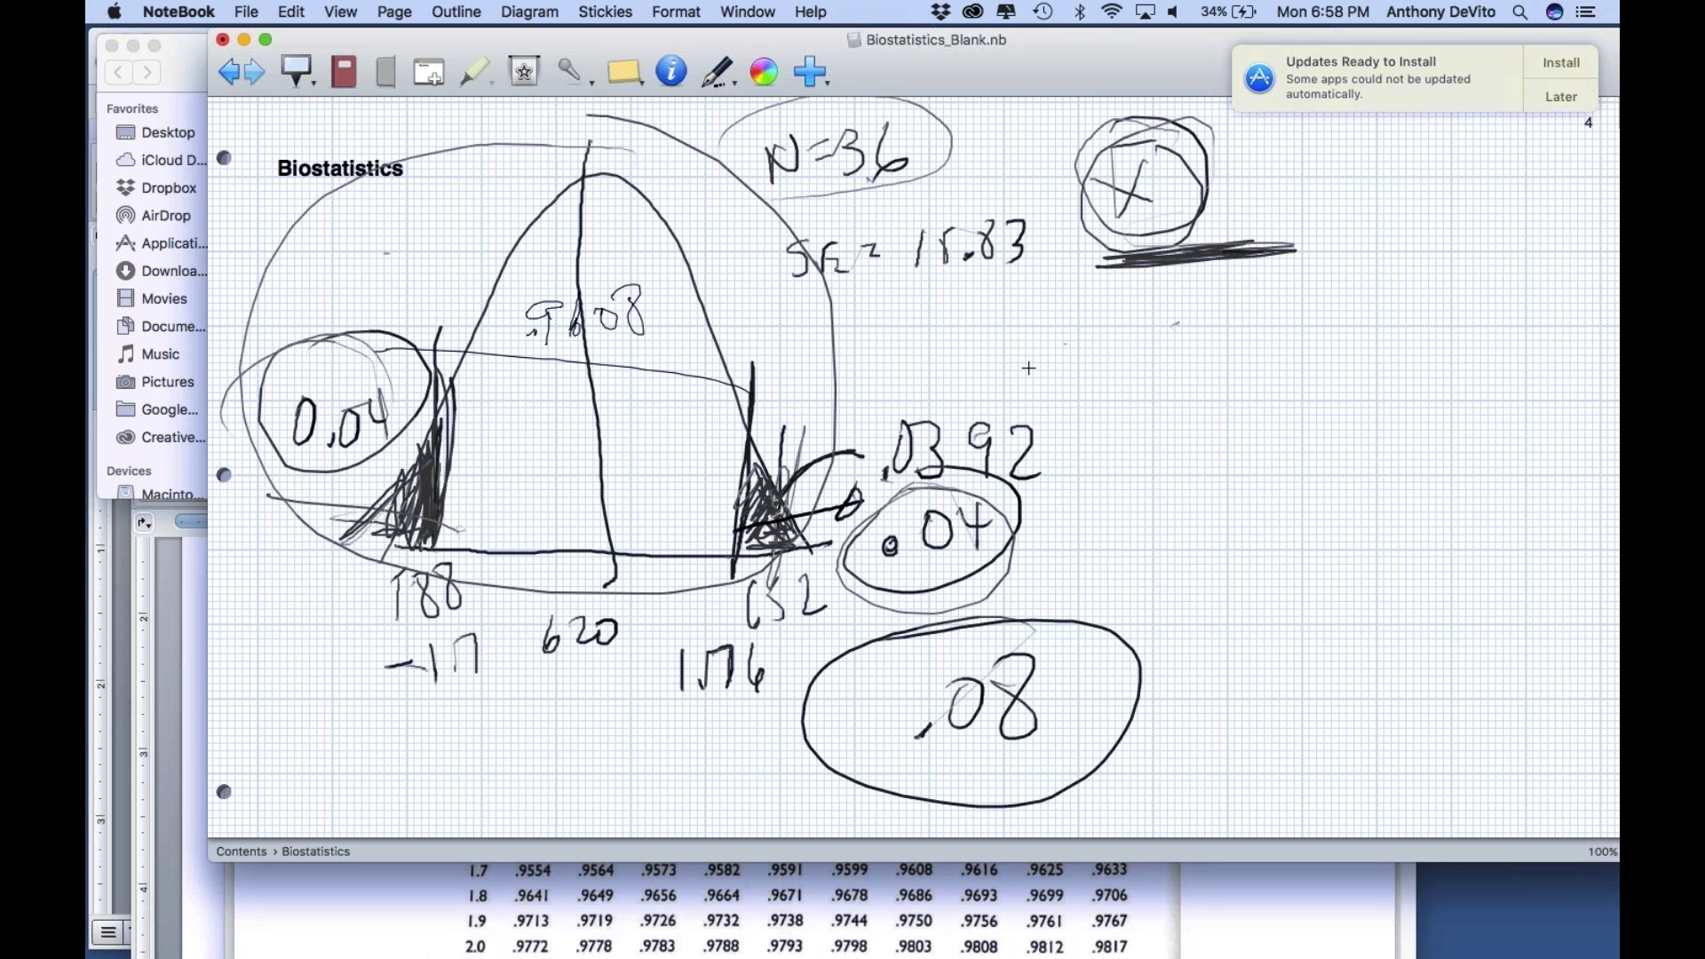
# Step: Write the alternative hypothesis μ all ≠ μ psych below the X-bar symbol, circle it, and circle .08 again
pyautogui.moveTo(1004, 377)
pyautogui.mouseDown()
pyautogui.moveTo(1019, 330)
pyautogui.moveTo(1041, 362)
pyautogui.mouseUp()
pyautogui.moveTo(1065, 354)
pyautogui.mouseDown()
pyautogui.moveTo(1170, 355)
pyautogui.moveTo(1121, 380)
pyautogui.moveTo(1201, 341)
pyautogui.moveTo(1247, 360)
pyautogui.moveTo(1274, 327)
pyautogui.moveTo(1298, 371)
pyautogui.mouseUp()
pyautogui.moveTo(1182, 314)
pyautogui.mouseDown()
pyautogui.moveTo(977, 373)
pyautogui.moveTo(1304, 331)
pyautogui.moveTo(1137, 290)
pyautogui.mouseUp()
pyautogui.moveTo(941, 662)
pyautogui.mouseDown()
pyautogui.moveTo(1054, 788)
pyautogui.moveTo(1159, 711)
pyautogui.moveTo(968, 653)
pyautogui.mouseUp()
pyautogui.moveTo(393, 481)
pyautogui.mouseDown()
pyautogui.moveTo(391, 508)
pyautogui.moveTo(365, 519)
pyautogui.mouseUp()
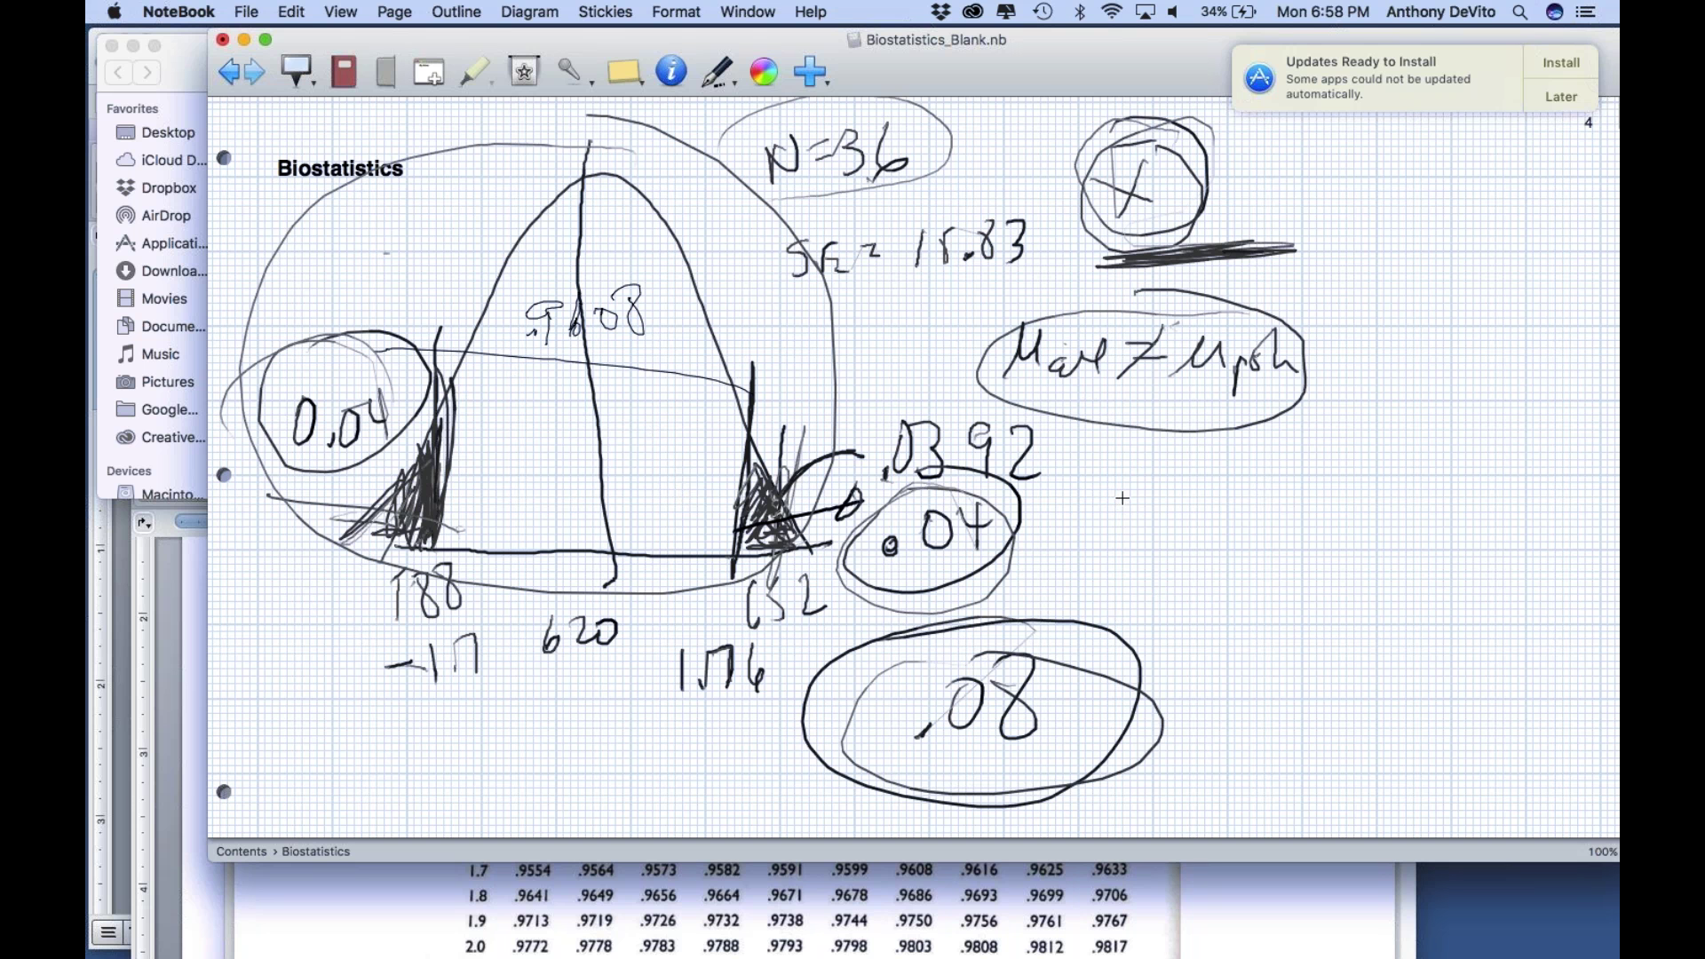
# Step: Write α = .05 beside the circled .04 and draw a loop around it
pyautogui.moveTo(1117, 502)
pyautogui.mouseDown()
pyautogui.moveTo(1079, 533)
pyautogui.moveTo(1128, 552)
pyautogui.mouseUp()
pyautogui.moveTo(1149, 515)
pyautogui.mouseDown()
pyautogui.moveTo(1172, 514)
pyautogui.moveTo(1175, 533)
pyautogui.mouseUp()
pyautogui.moveTo(1236, 497)
pyautogui.mouseDown()
pyautogui.moveTo(1245, 553)
pyautogui.moveTo(1292, 485)
pyautogui.mouseUp()
pyautogui.moveTo(1279, 476)
pyautogui.mouseDown()
pyautogui.moveTo(1026, 504)
pyautogui.moveTo(1315, 542)
pyautogui.moveTo(1102, 442)
pyautogui.mouseUp()
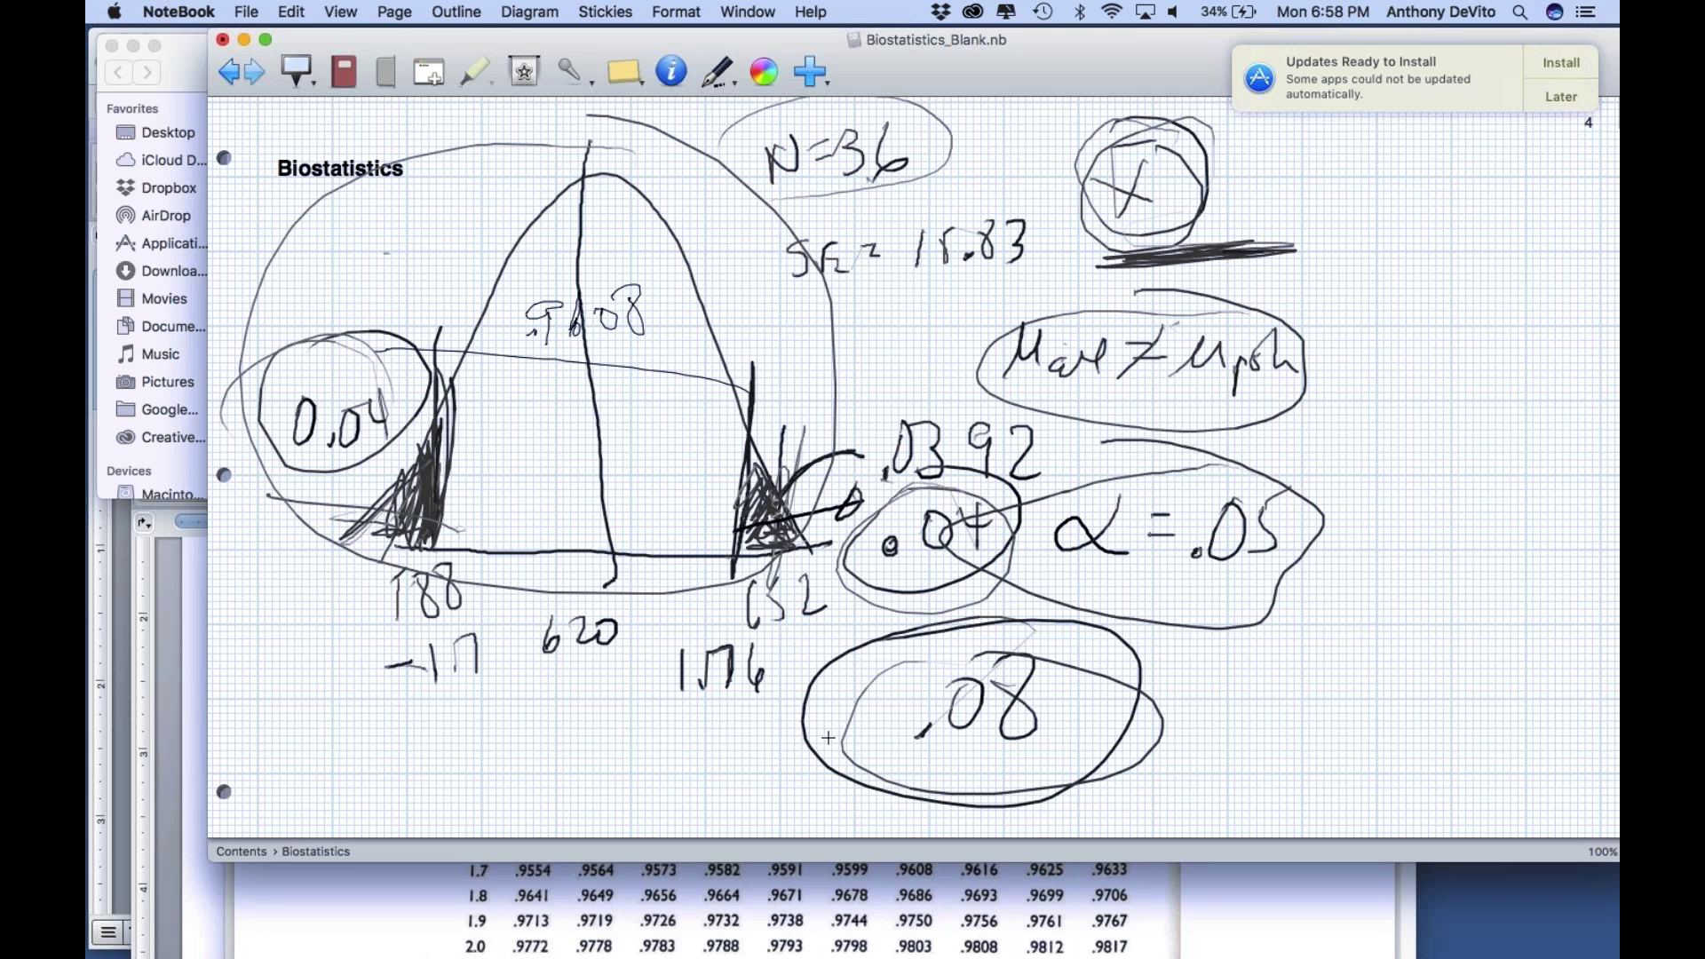
# Step: Emphasise .08 with additional circles and write p = in front of it
pyautogui.moveTo(1034, 657)
pyautogui.mouseDown()
pyautogui.moveTo(858, 711)
pyautogui.moveTo(1091, 762)
pyautogui.moveTo(924, 622)
pyautogui.moveTo(1115, 671)
pyautogui.moveTo(850, 710)
pyautogui.moveTo(972, 617)
pyautogui.mouseUp()
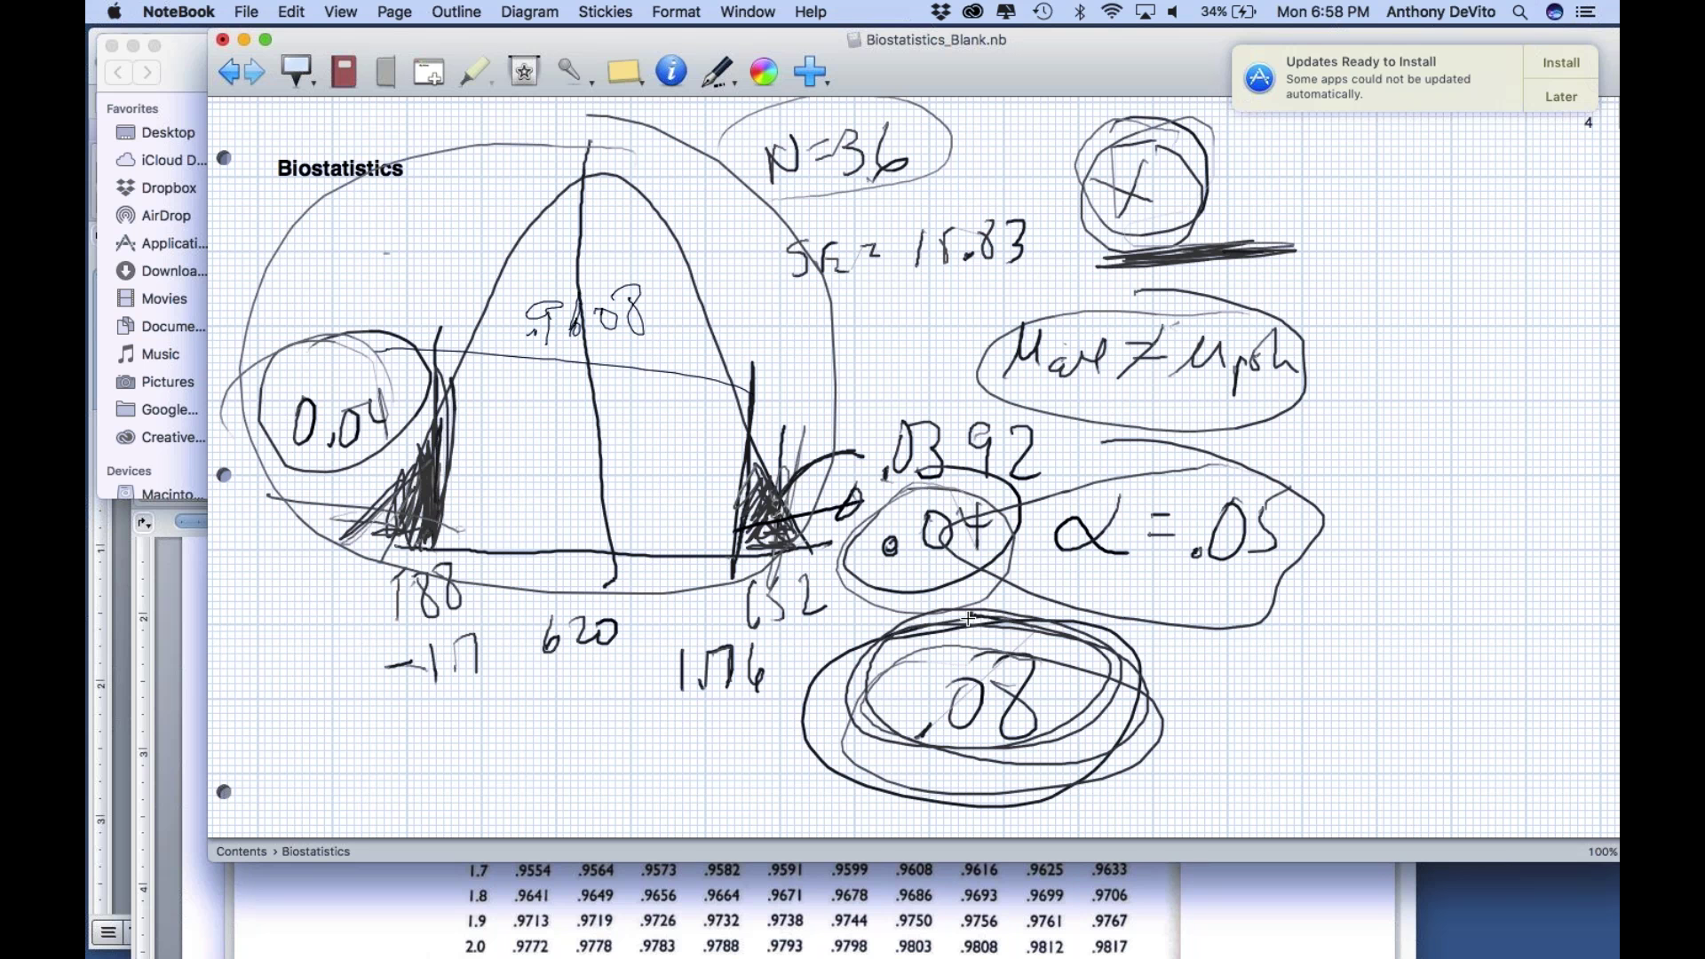
pyautogui.moveTo(728, 756)
pyautogui.mouseDown()
pyautogui.moveTo(755, 737)
pyautogui.moveTo(750, 764)
pyautogui.mouseUp()
pyautogui.moveTo(775, 746); pyautogui.dragTo(824, 728)
pyautogui.moveTo(795, 750); pyautogui.dragTo(825, 744)
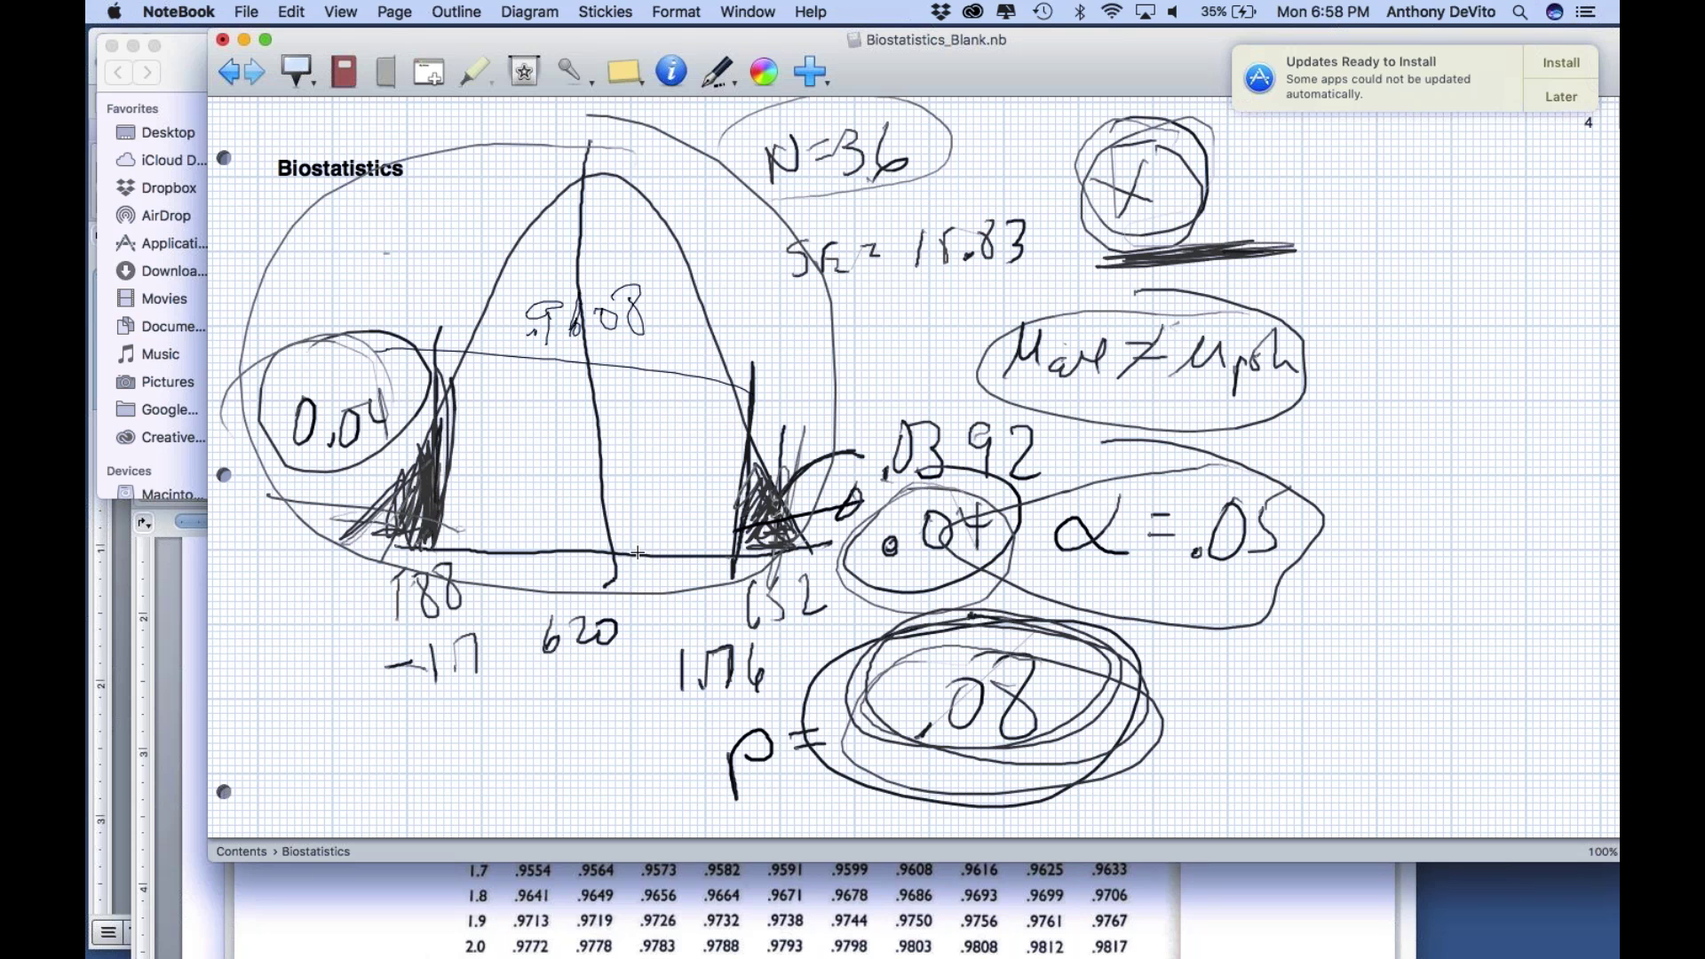
# Step: Circle p = .08 and the 1.76 label, and retrace the horizontal line across the curve more heavily
pyautogui.moveTo(930, 685)
pyautogui.mouseDown()
pyautogui.moveTo(751, 786)
pyautogui.moveTo(1190, 739)
pyautogui.moveTo(1101, 651)
pyautogui.moveTo(923, 626)
pyautogui.mouseUp()
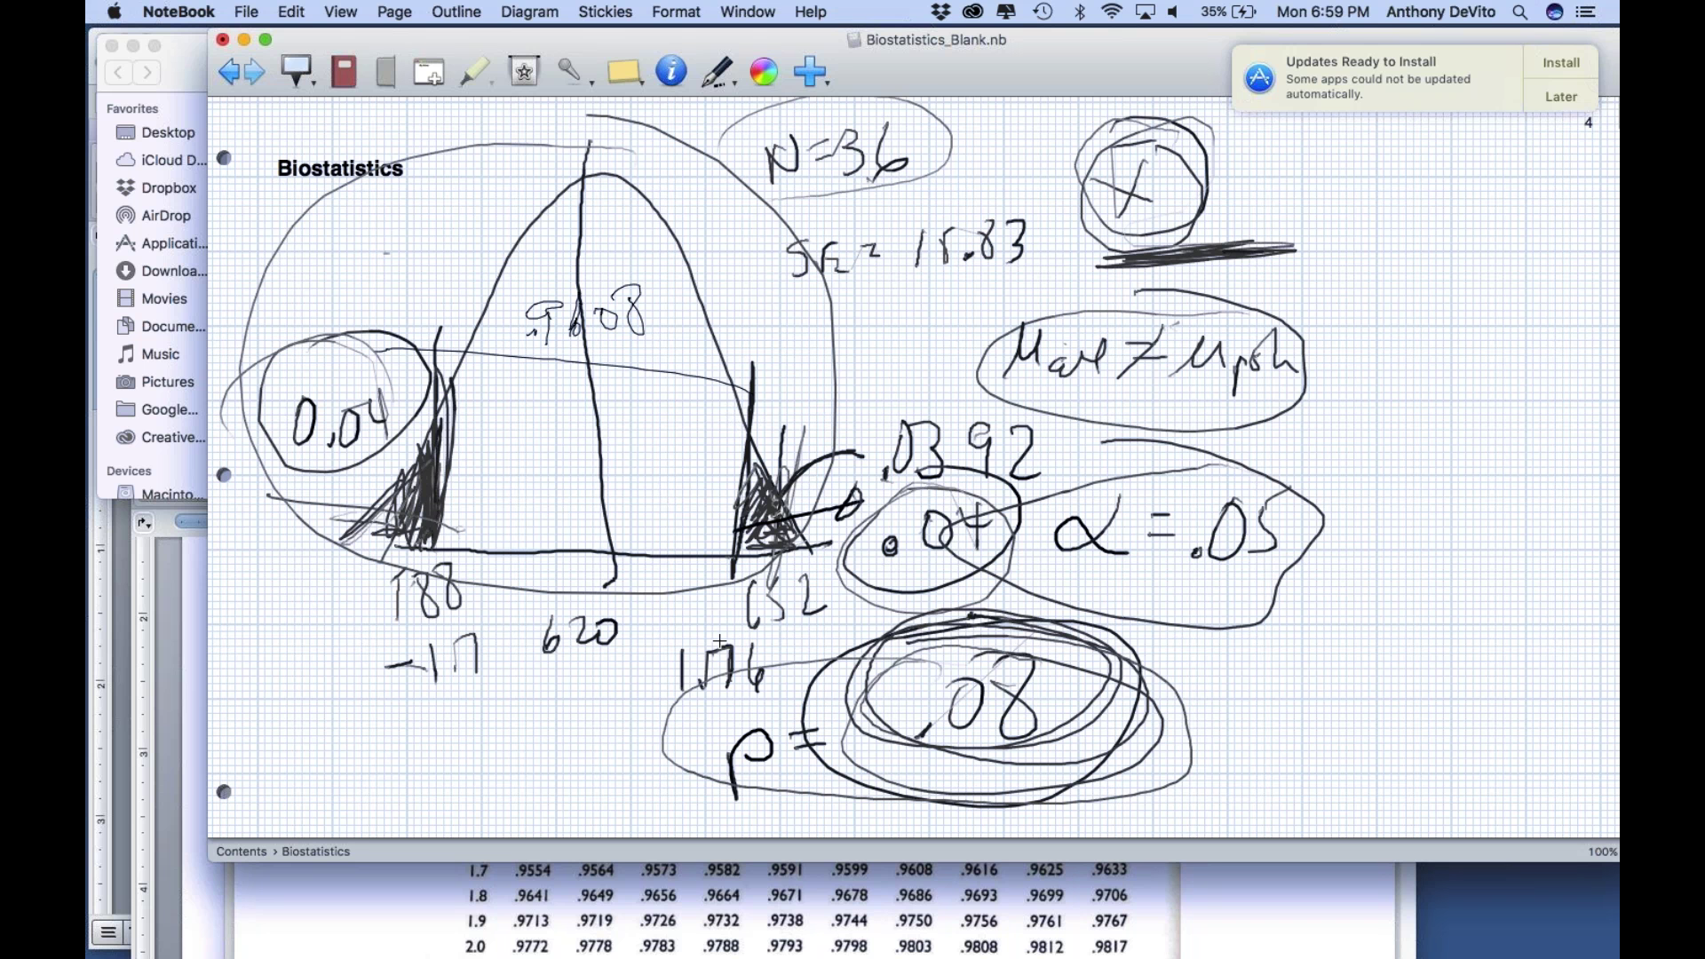
pyautogui.moveTo(712, 620)
pyautogui.mouseDown()
pyautogui.moveTo(623, 682)
pyautogui.moveTo(792, 654)
pyautogui.moveTo(707, 624)
pyautogui.mouseUp()
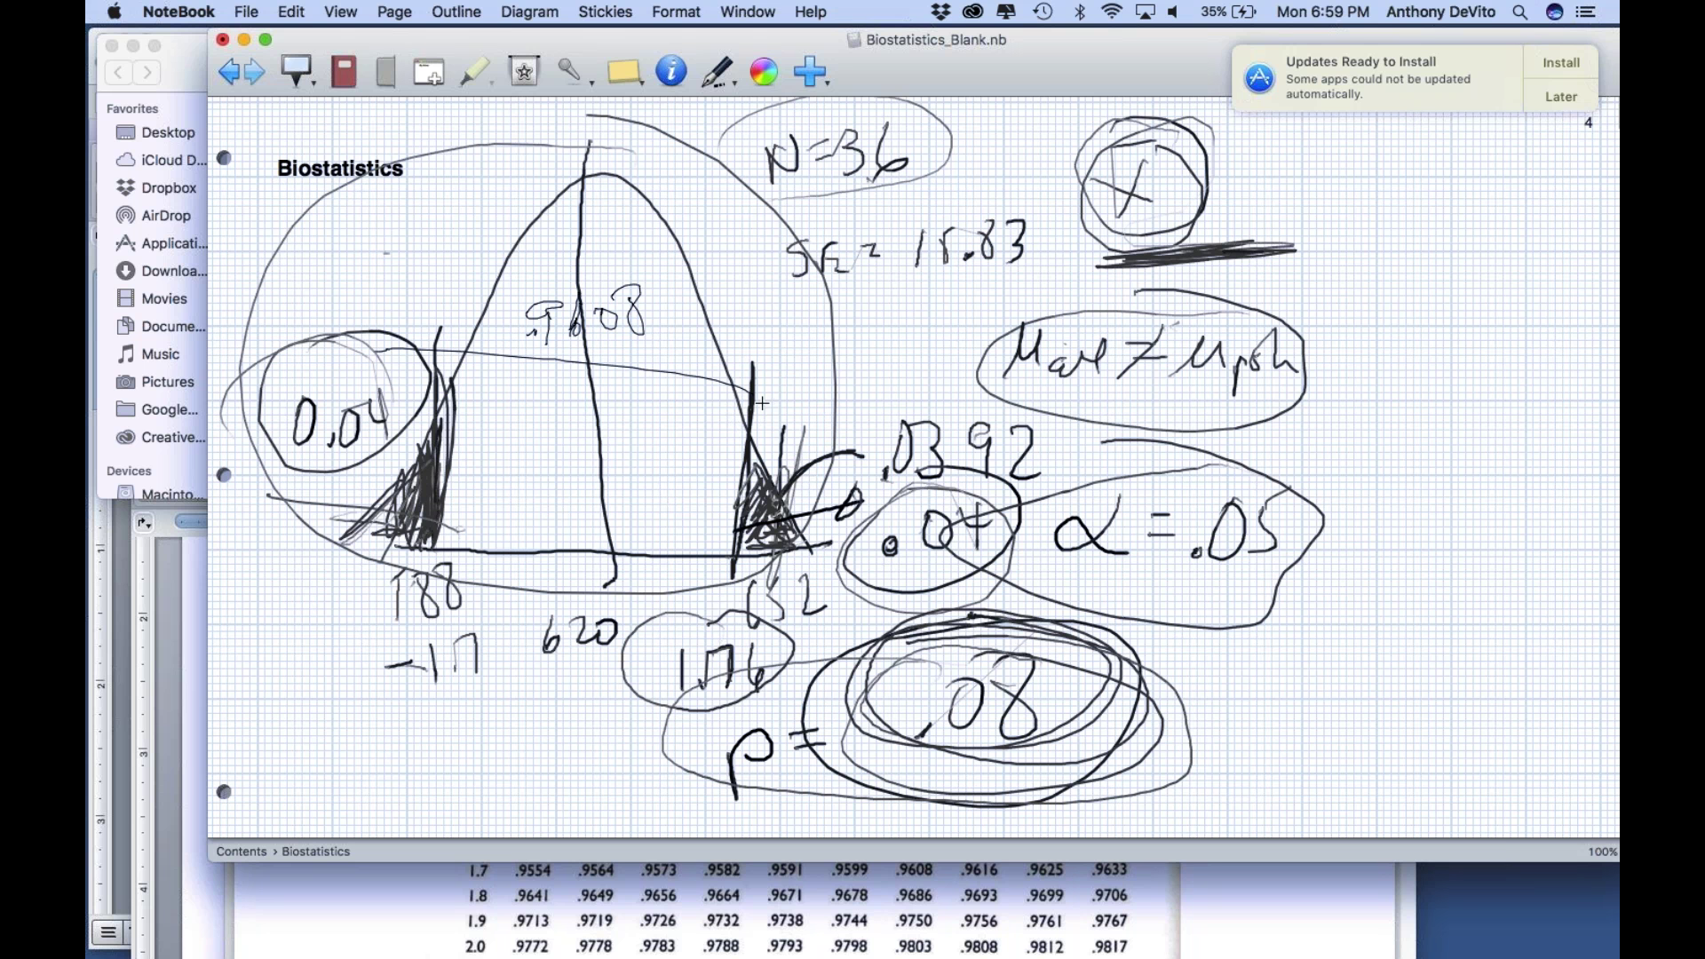
pyautogui.moveTo(753, 392); pyautogui.dragTo(298, 365)
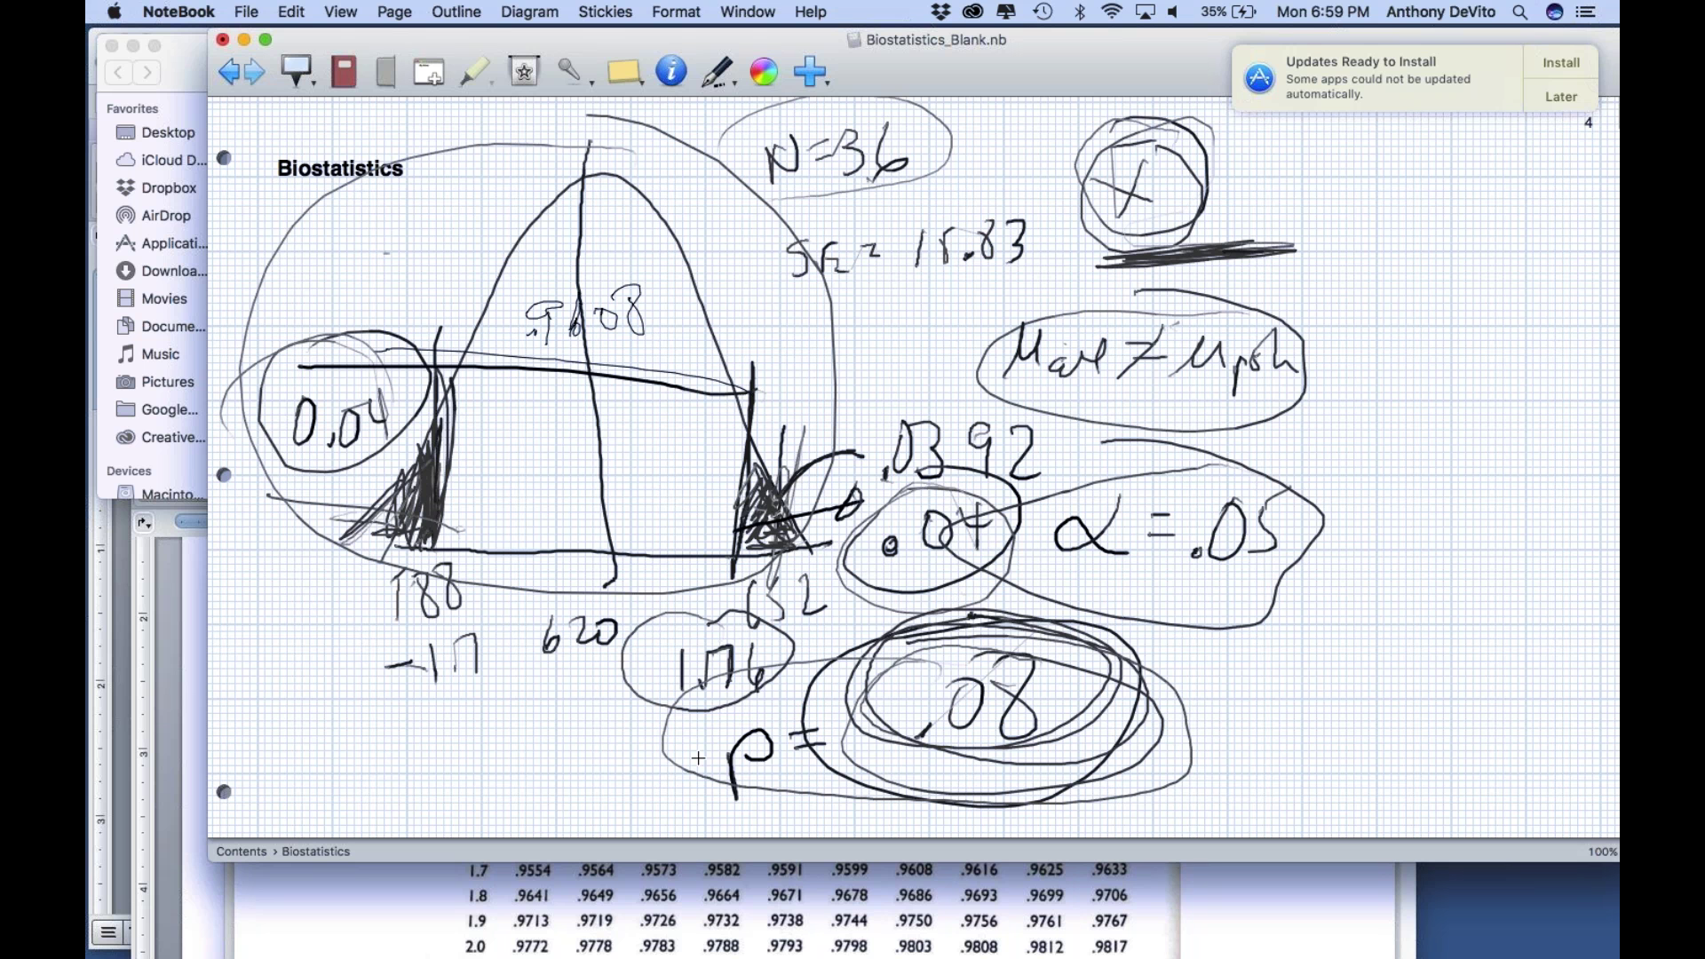
# Step: Bring the z table back in Preview and examine the negative z values on page 1
pyautogui.click(640, 937)
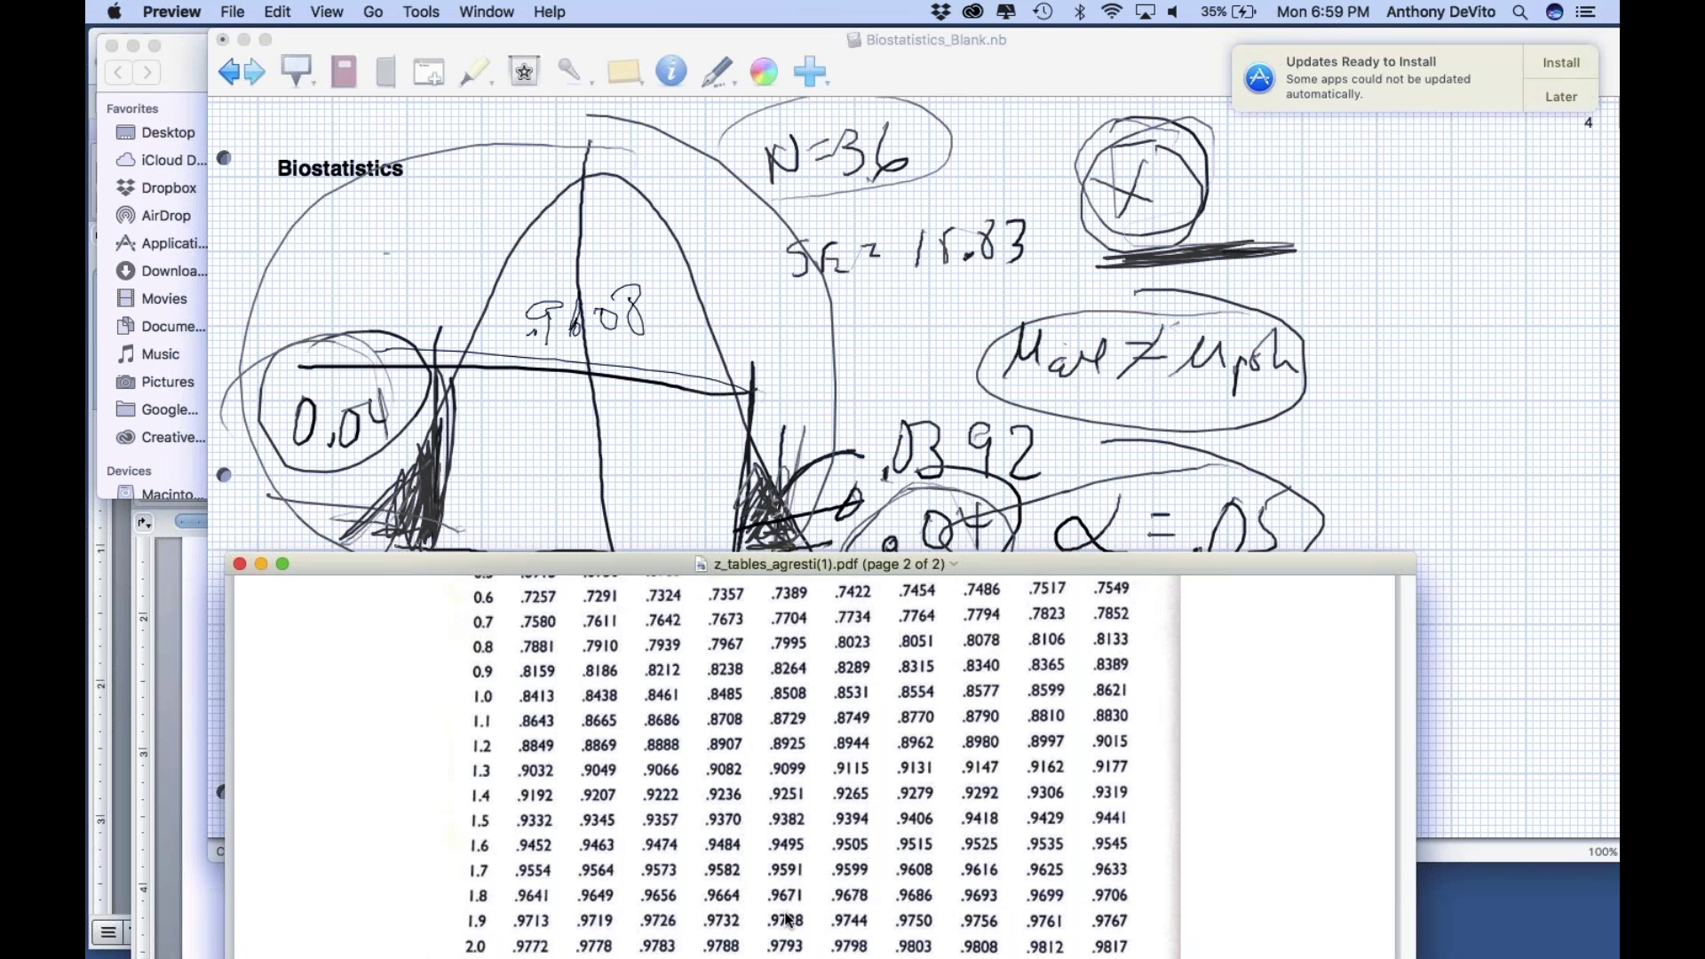
pyautogui.moveTo(680, 553); pyautogui.dragTo(734, 131)
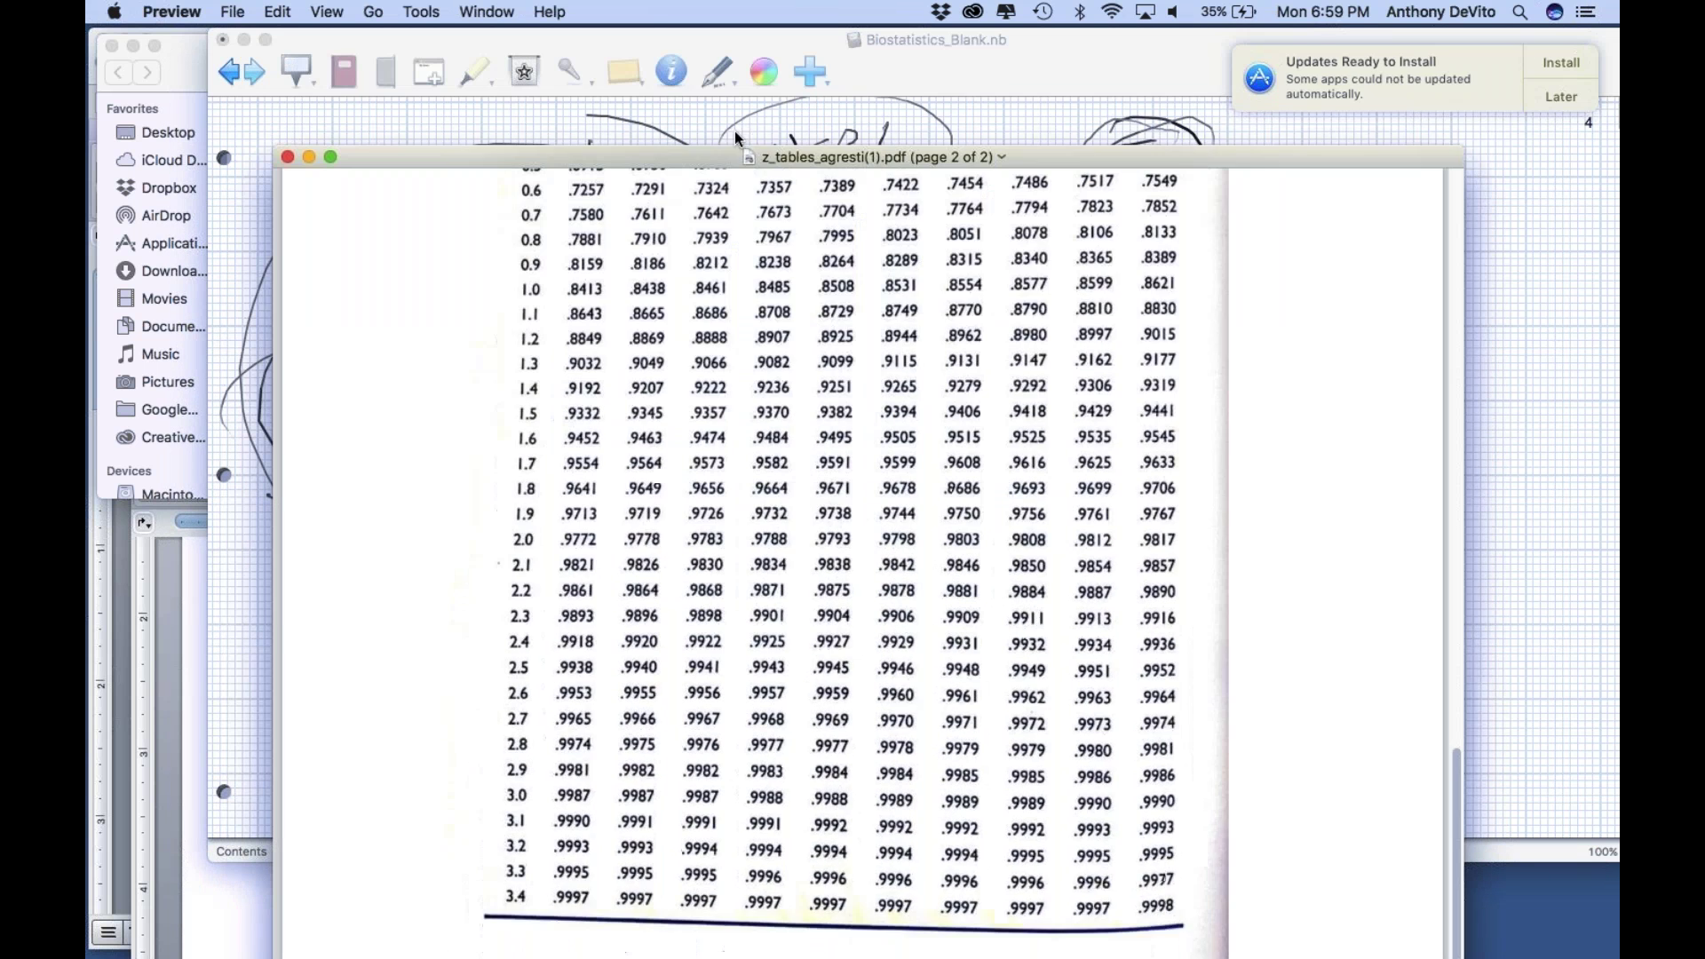
pyautogui.scroll(10, 637, 342)
pyautogui.scroll(12, 637, 343)
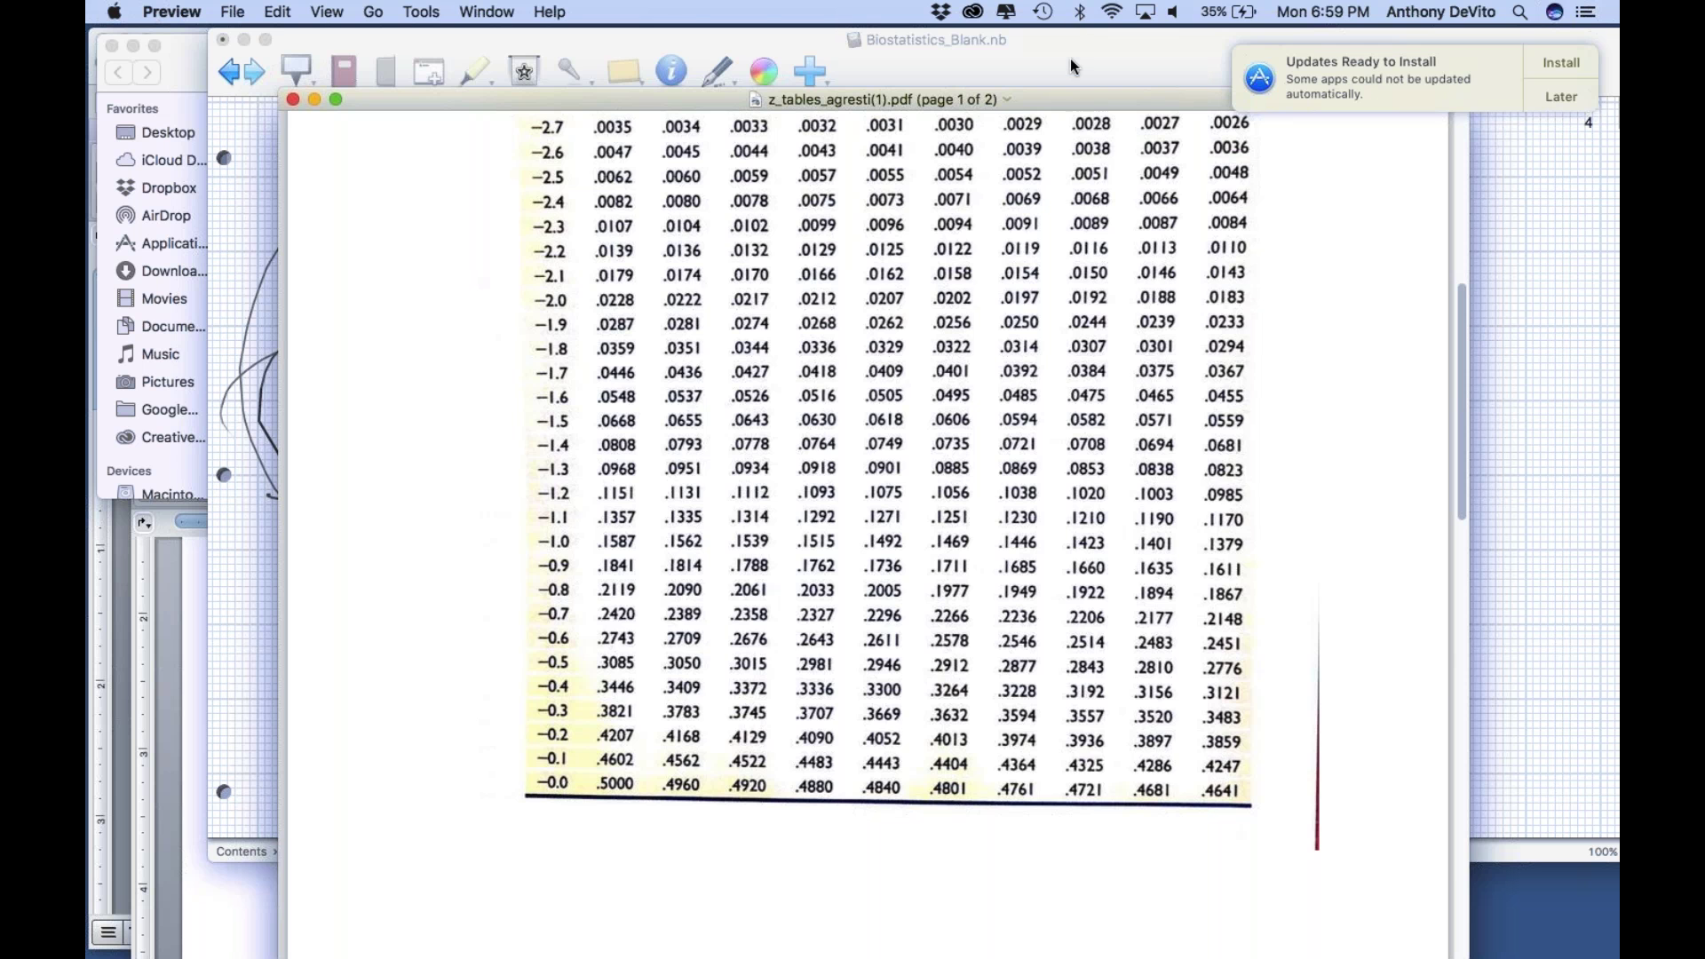
# Step: Switch to the Word exercise document and add the line "P = 2 x .0392 = .08" after the Z calculation
pyautogui.moveTo(1064, 69); pyautogui.dragTo(1298, 59)
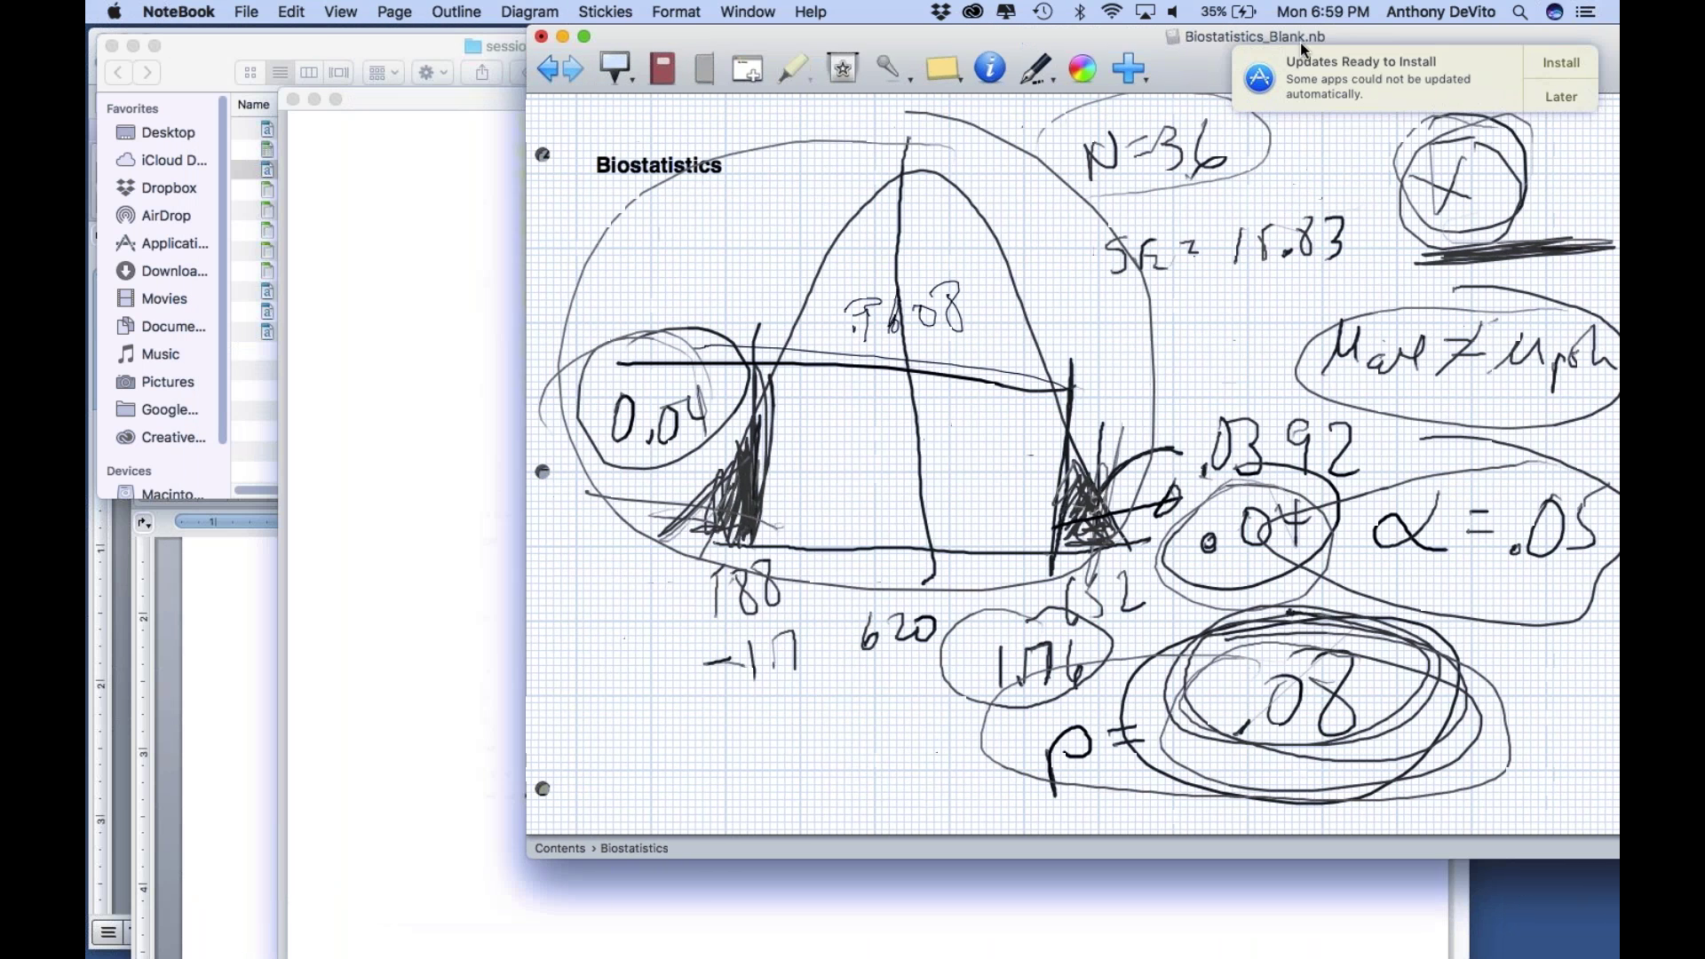
pyautogui.click(211, 604)
pyautogui.scroll(-5, 710, 666)
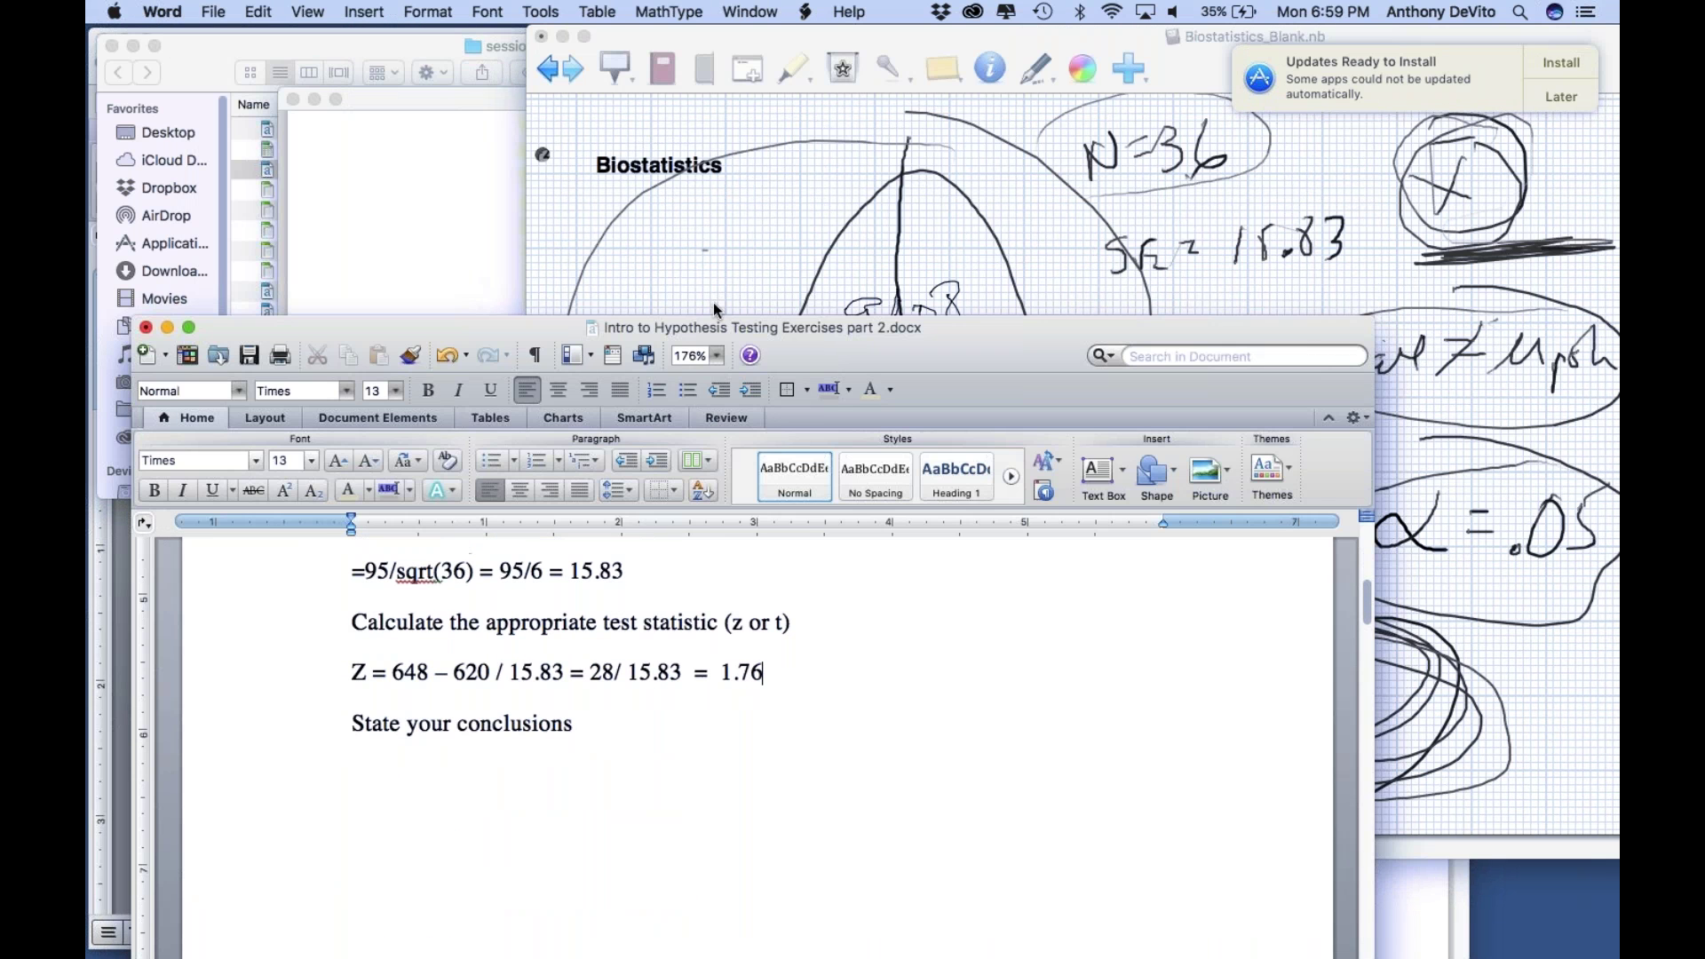
pyautogui.moveTo(1015, 361); pyautogui.dragTo(1031, 161)
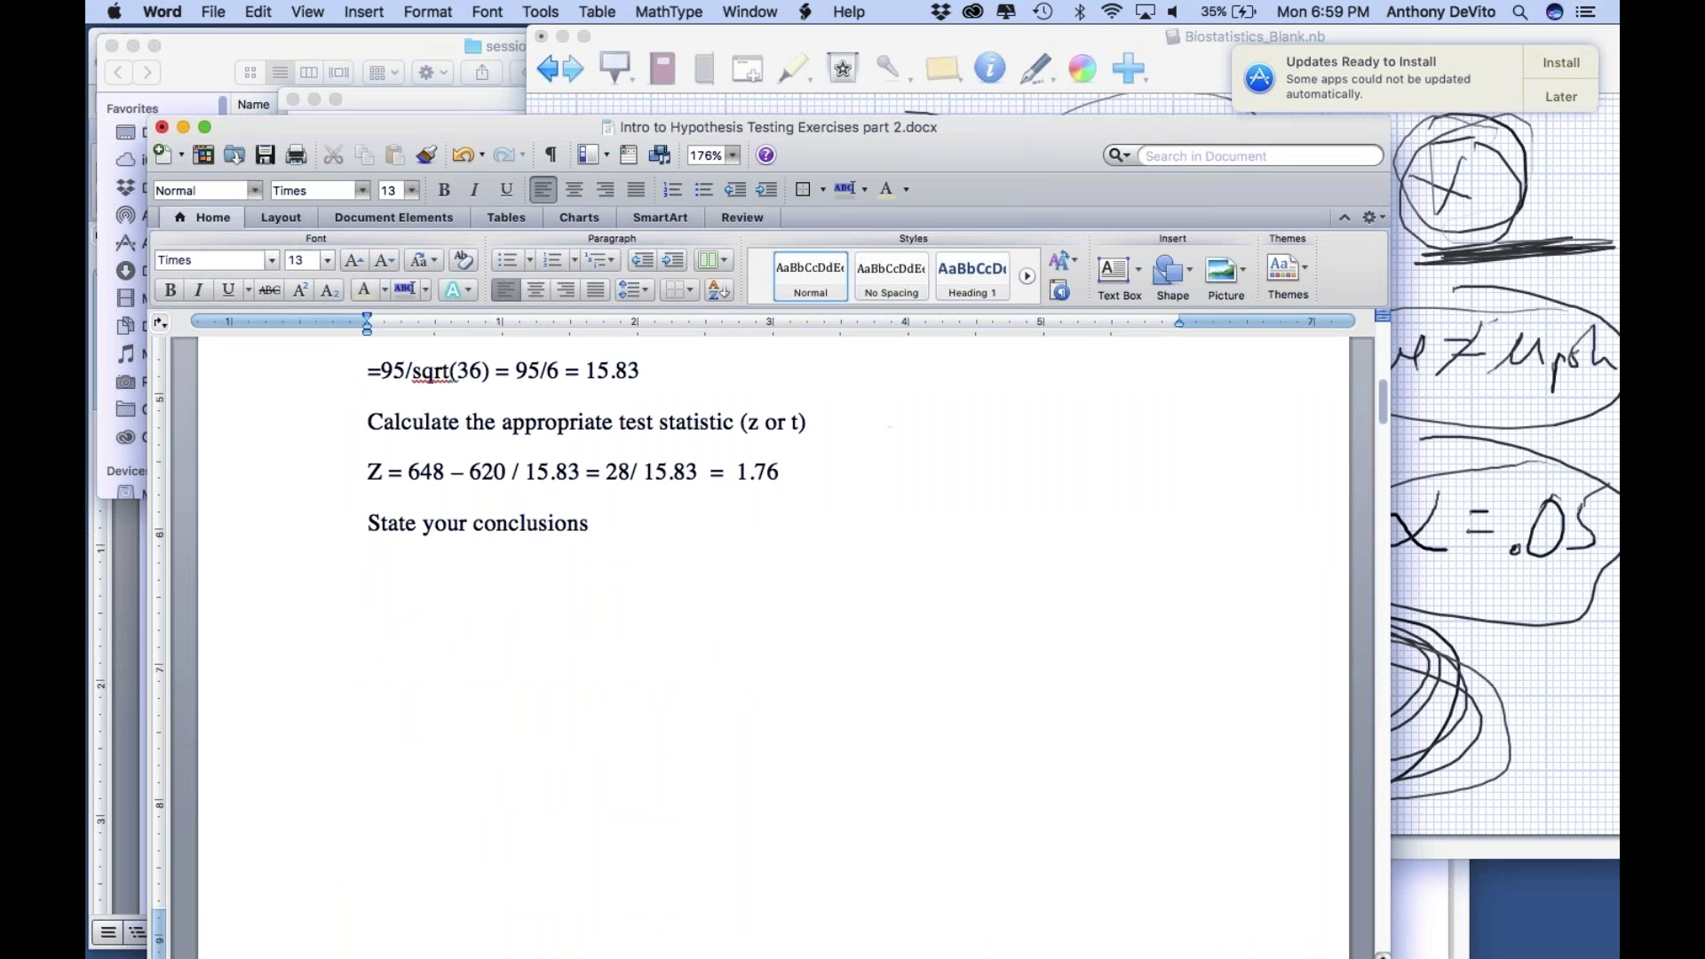
pyautogui.press('Return')
pyautogui.write('P')
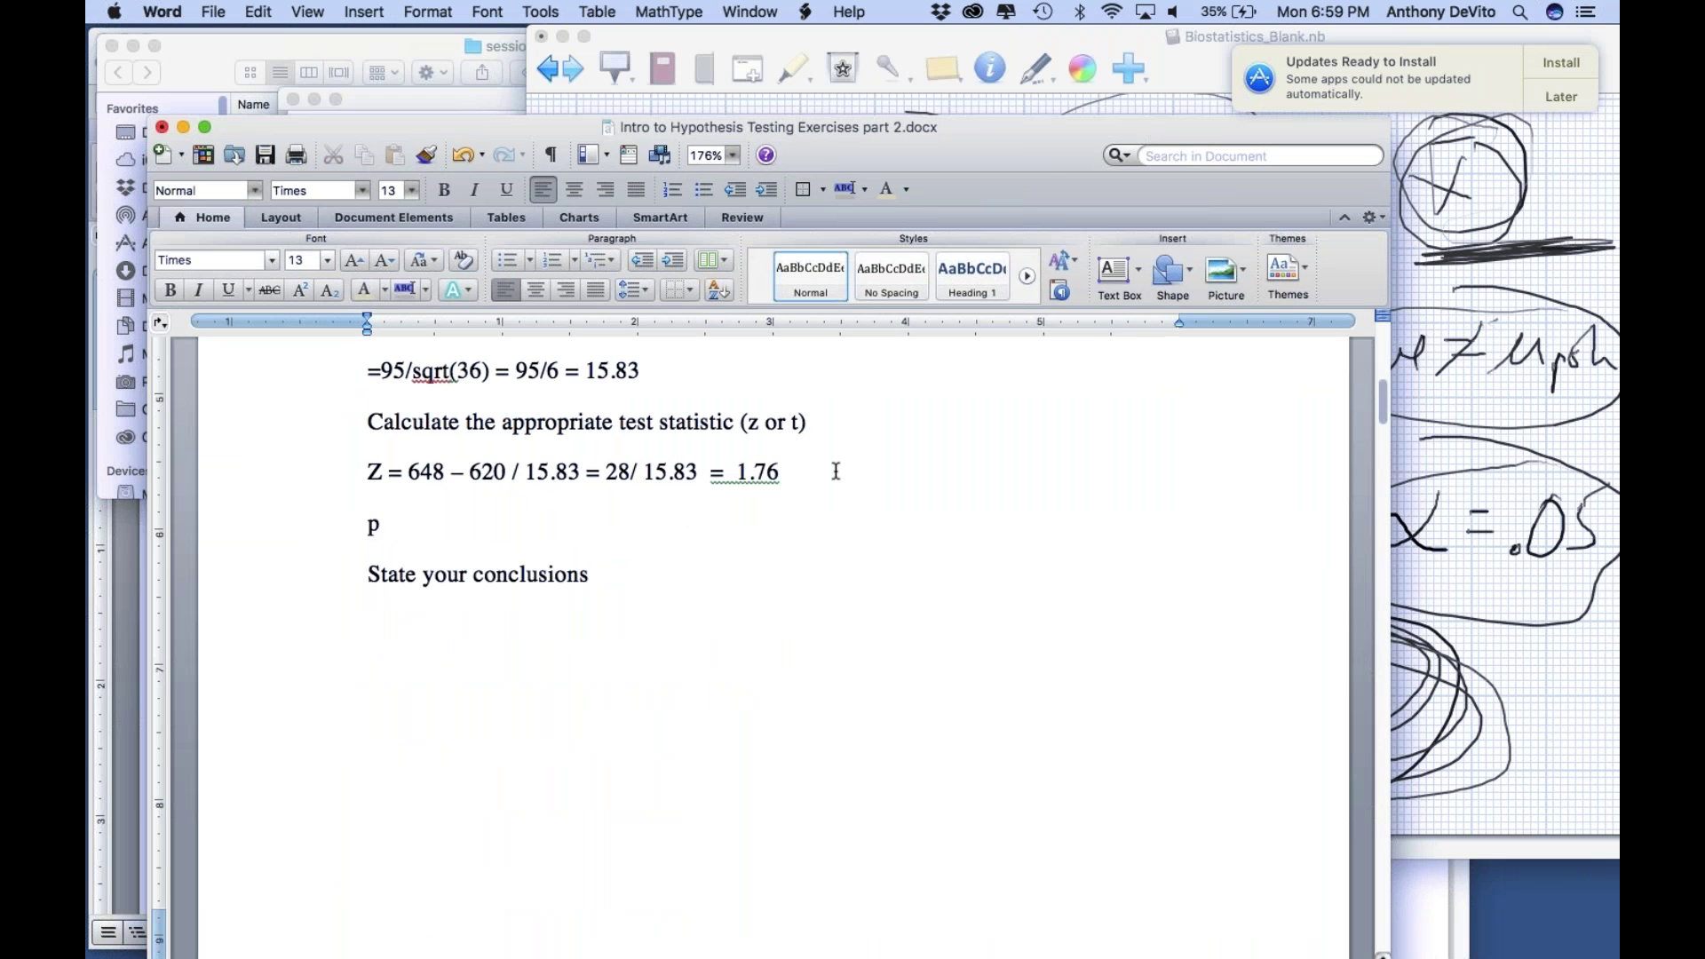
pyautogui.write(' = 2')
pyautogui.write('x .0392  = .08')
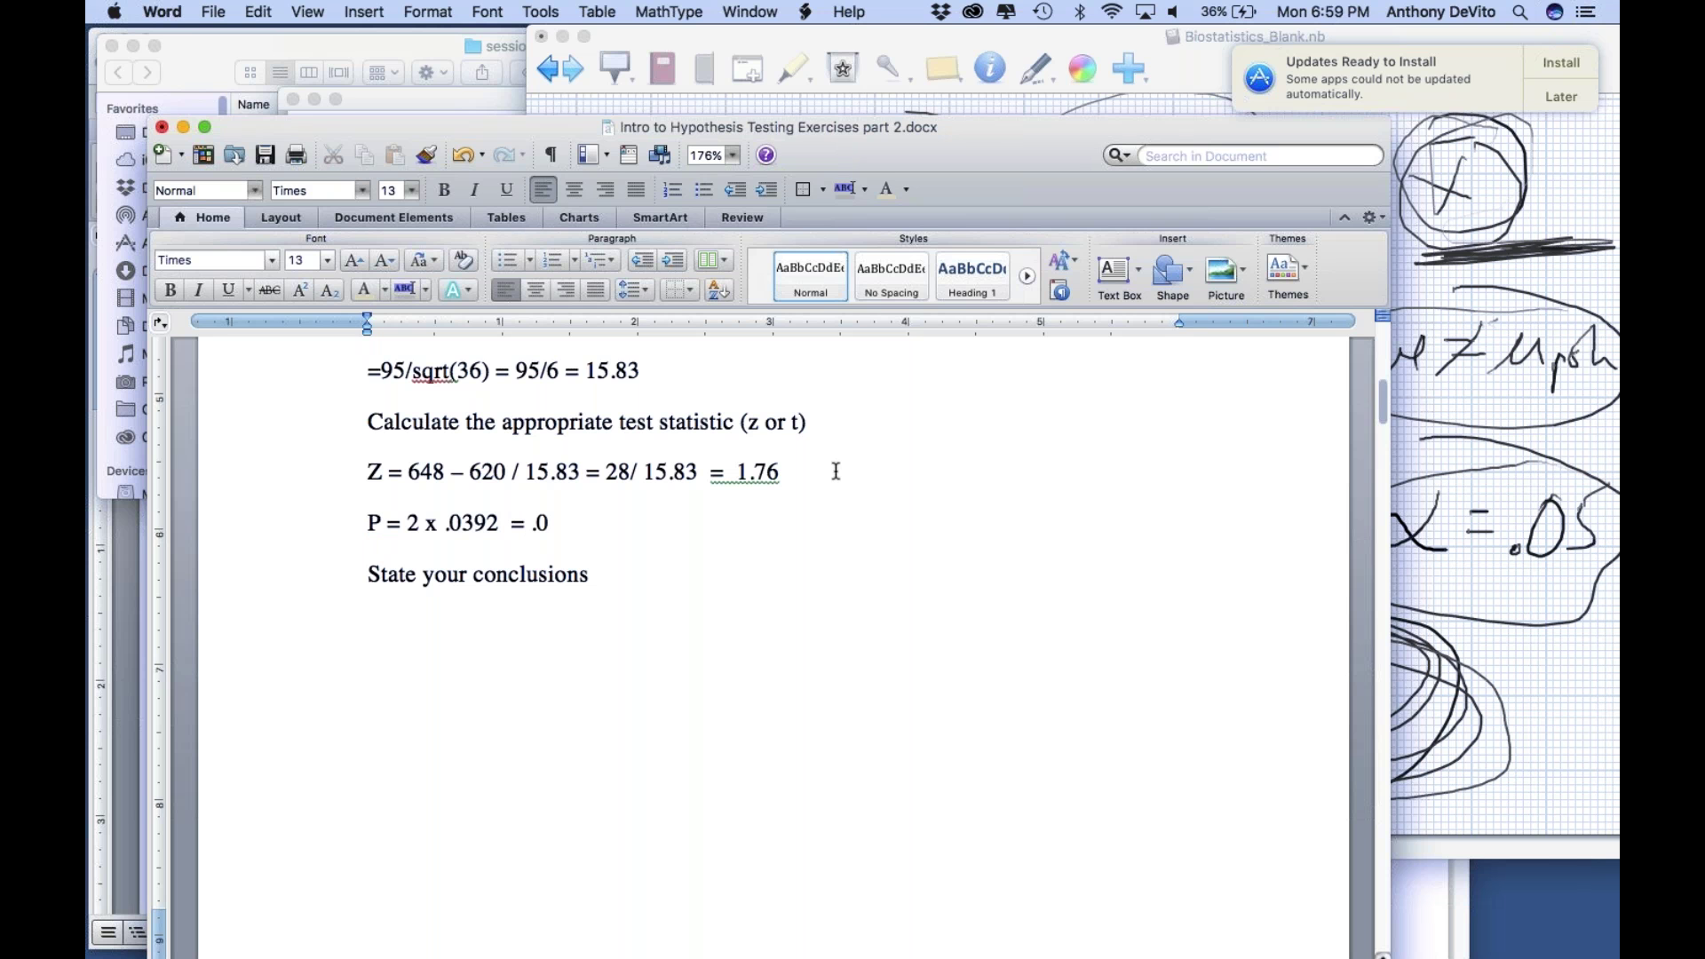
# Step: Enter "FAIL to REJECT" below the "State your conclusions" line
pyautogui.click(750, 614)
pyautogui.click(607, 577)
pyautogui.write('Fa')
pyautogui.press('BackSpace')
pyautogui.press('BackSpace')
pyautogui.write('A')
pyautogui.press('BackSpace')
pyautogui.write('FAIL to REJECT')
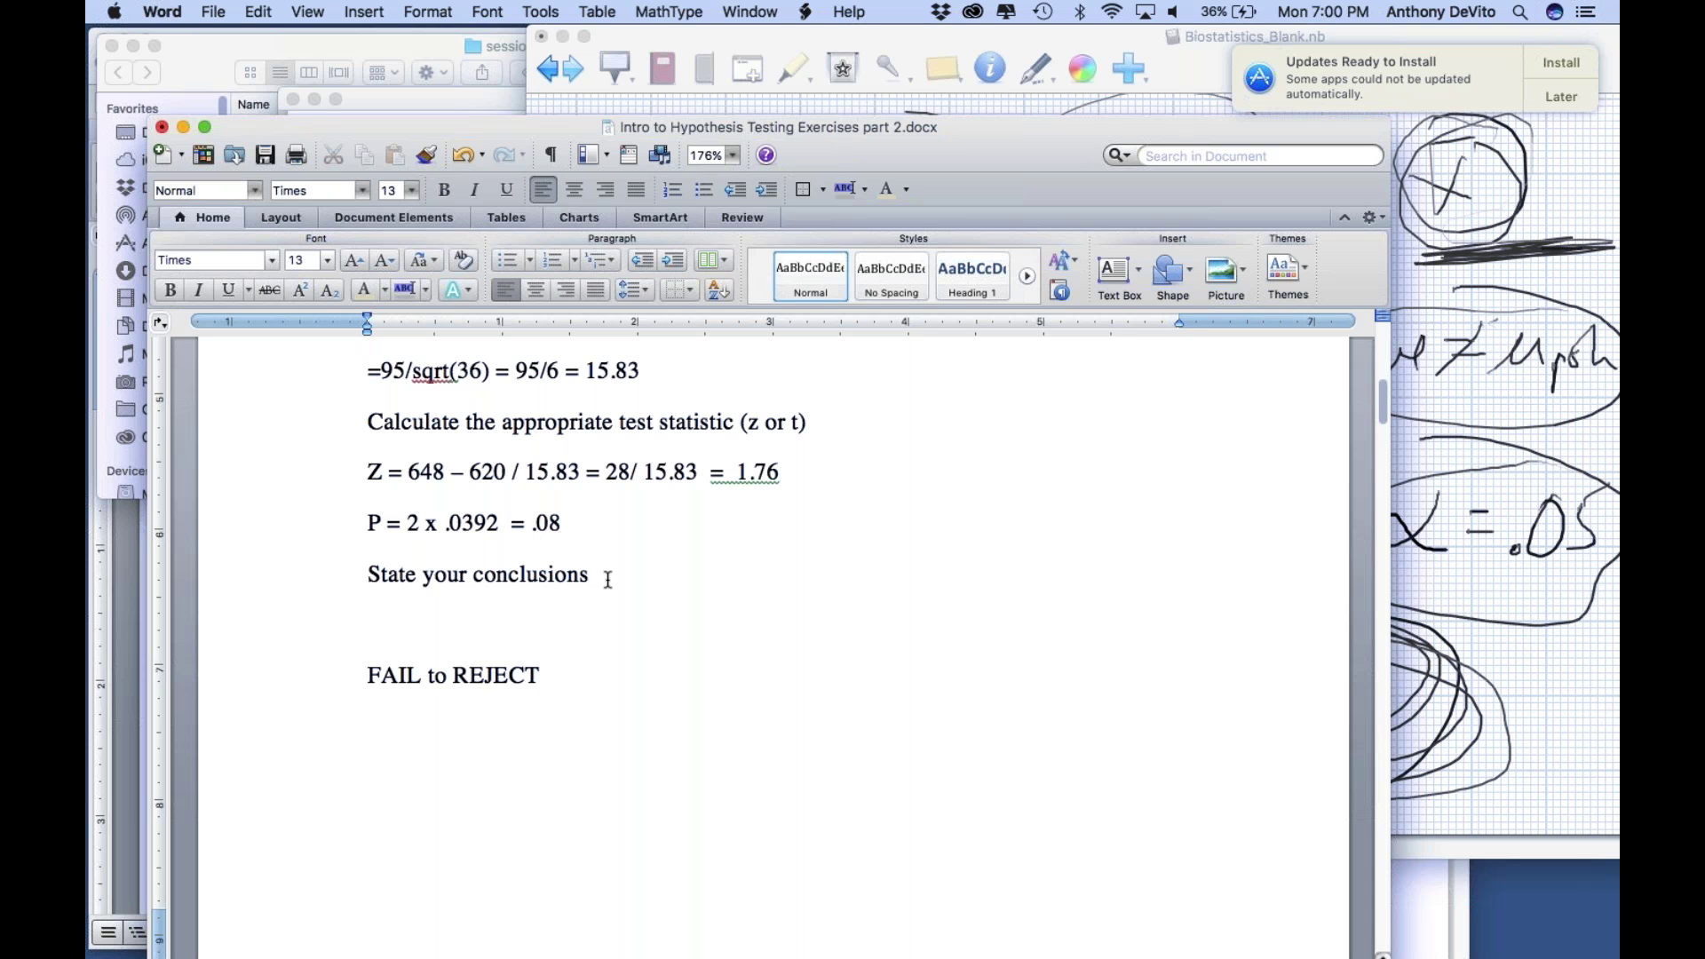
# Step: Add "Hnull" to the end of the "FAIL to REJECT" conclusion
pyautogui.write(' Hnull')
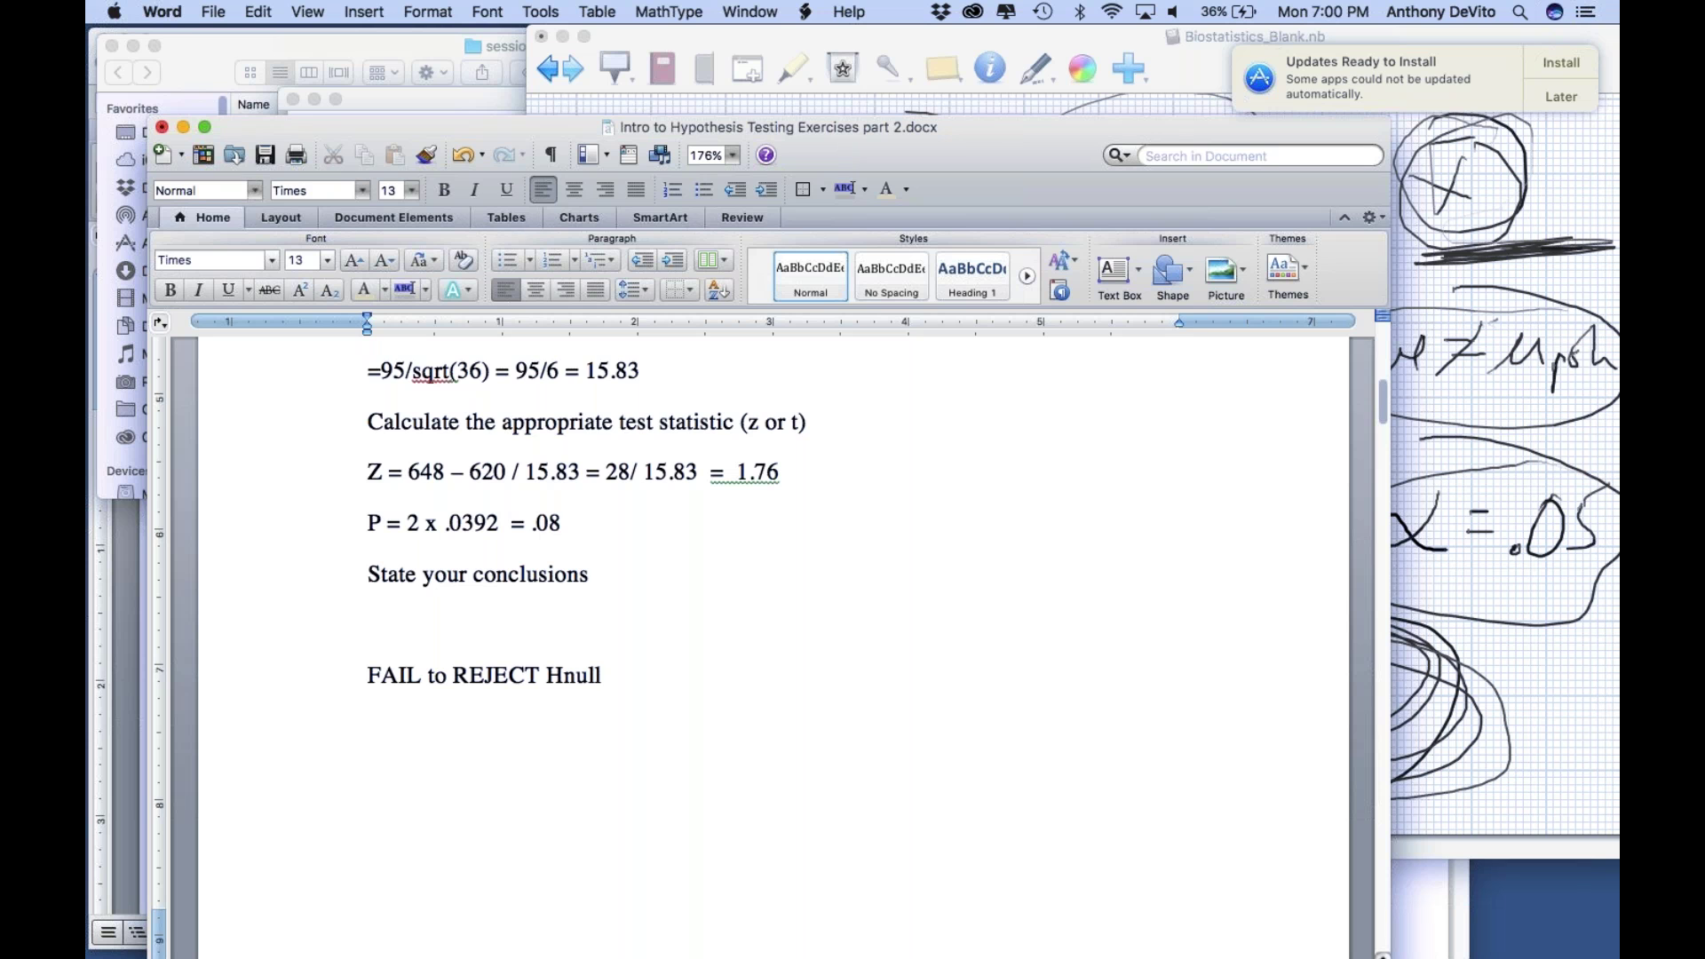
# Step: Switch to the session 8 .docx document and examine the graduate salary example and its significance test table
pyautogui.click(207, 40)
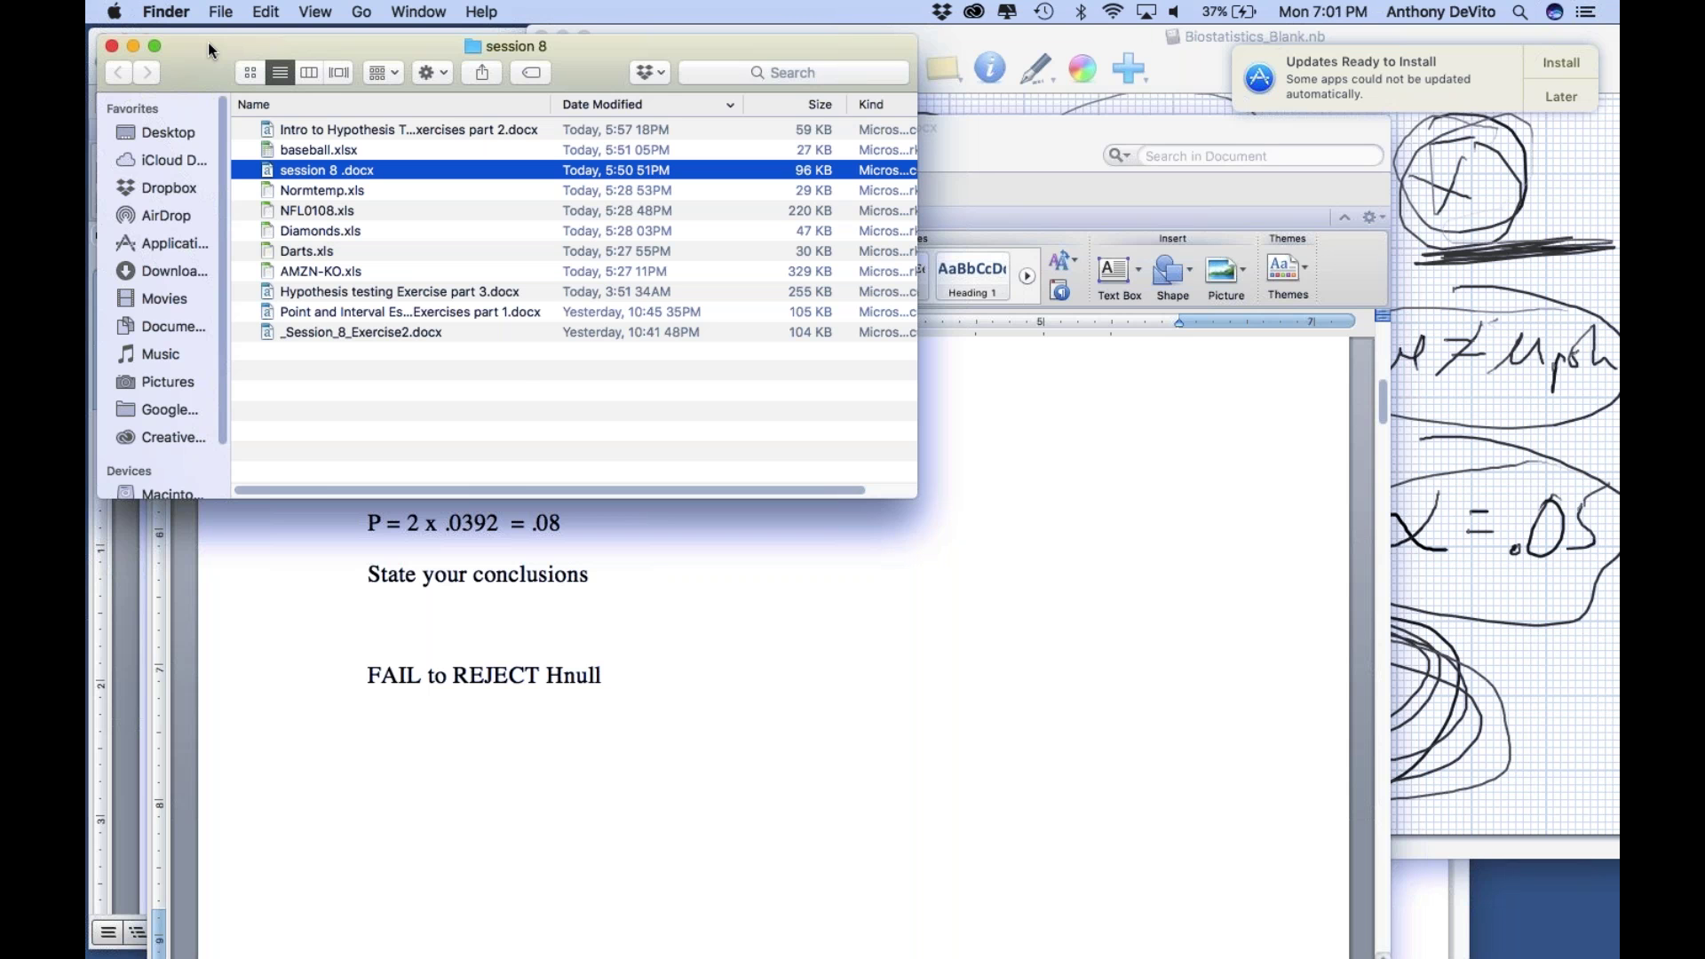
pyautogui.click(168, 636)
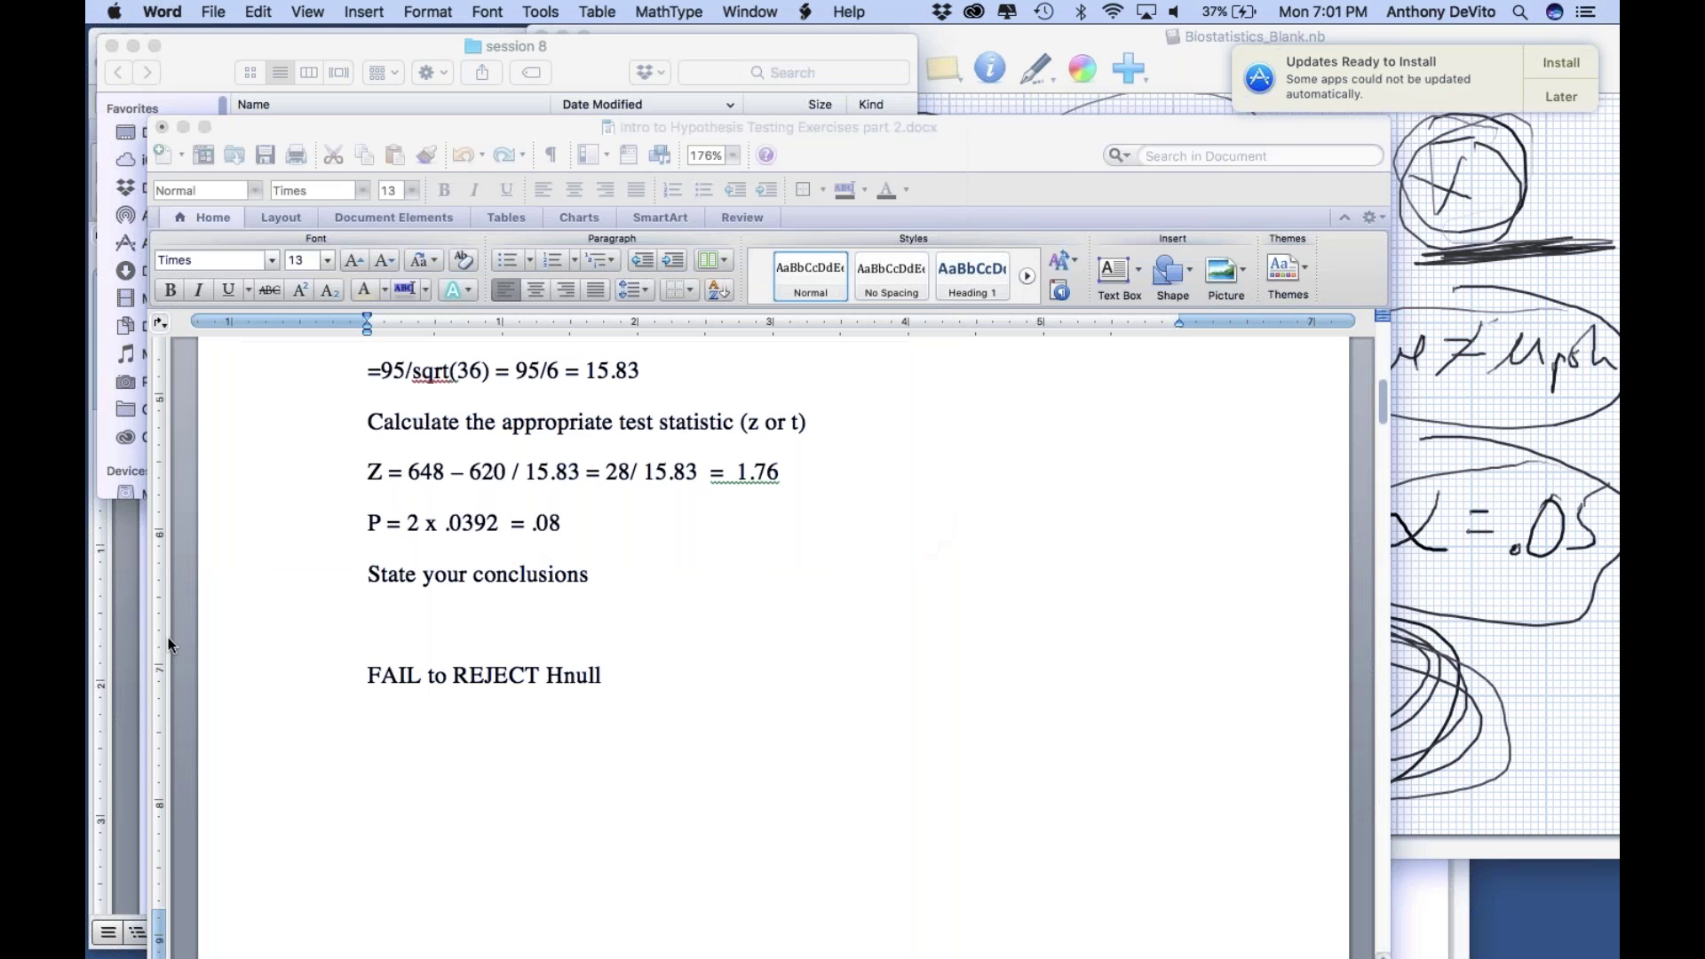
pyautogui.click(126, 625)
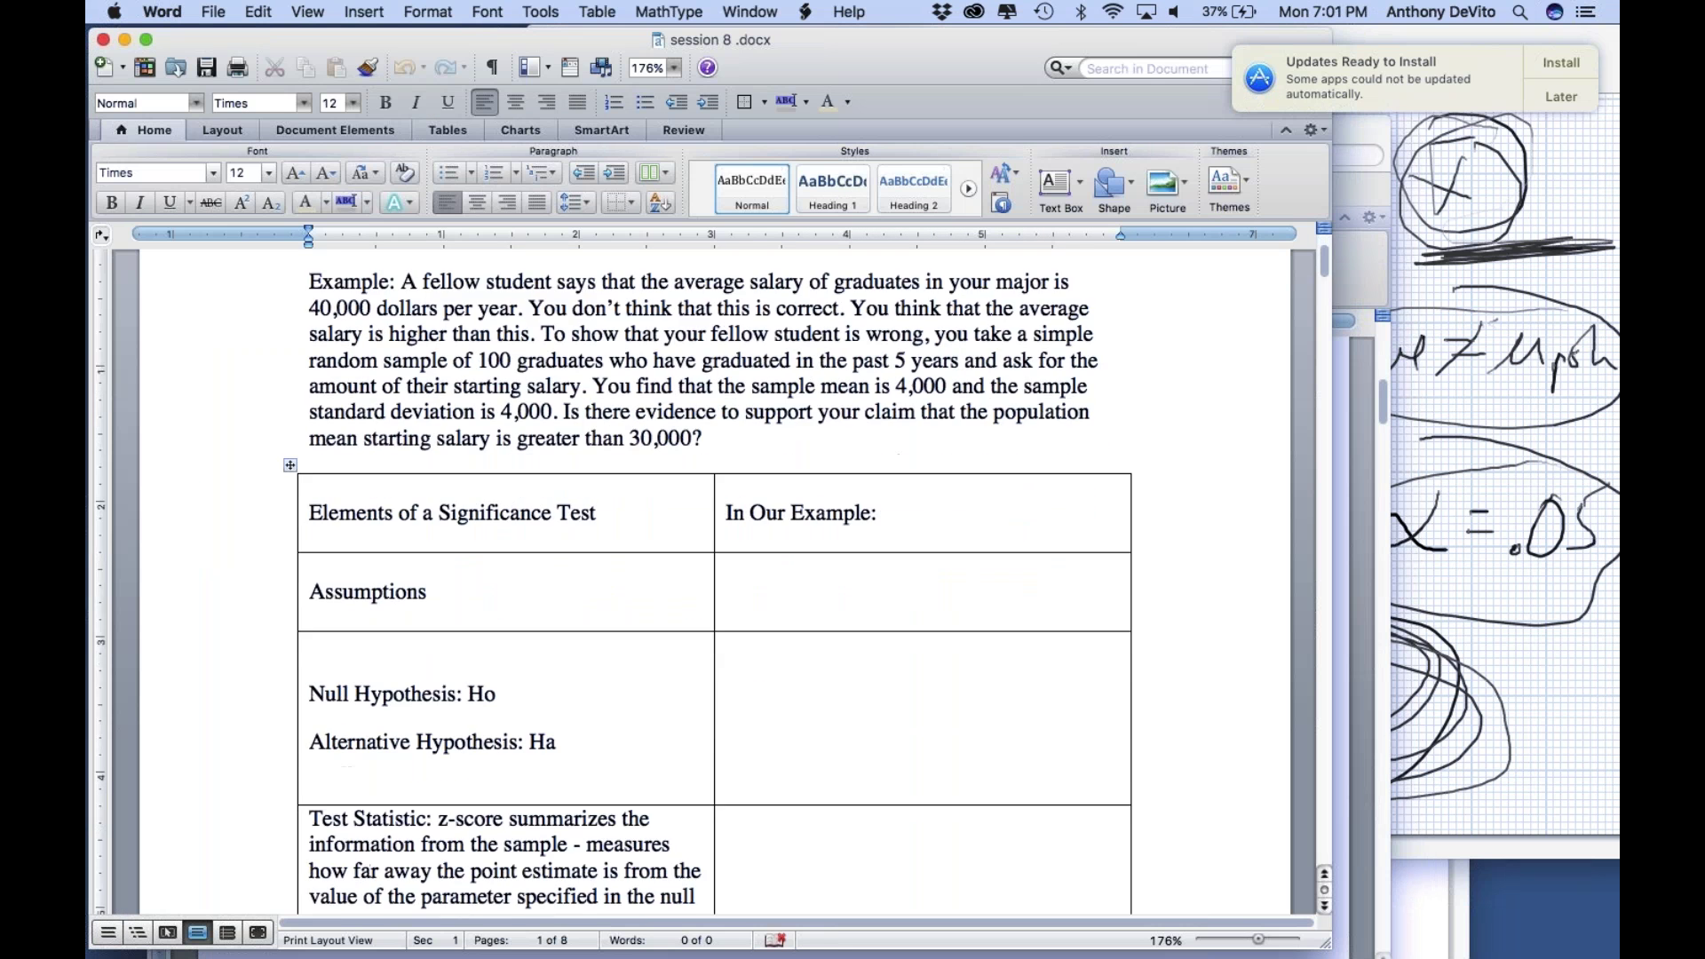
pyautogui.scroll(-5, 711, 578)
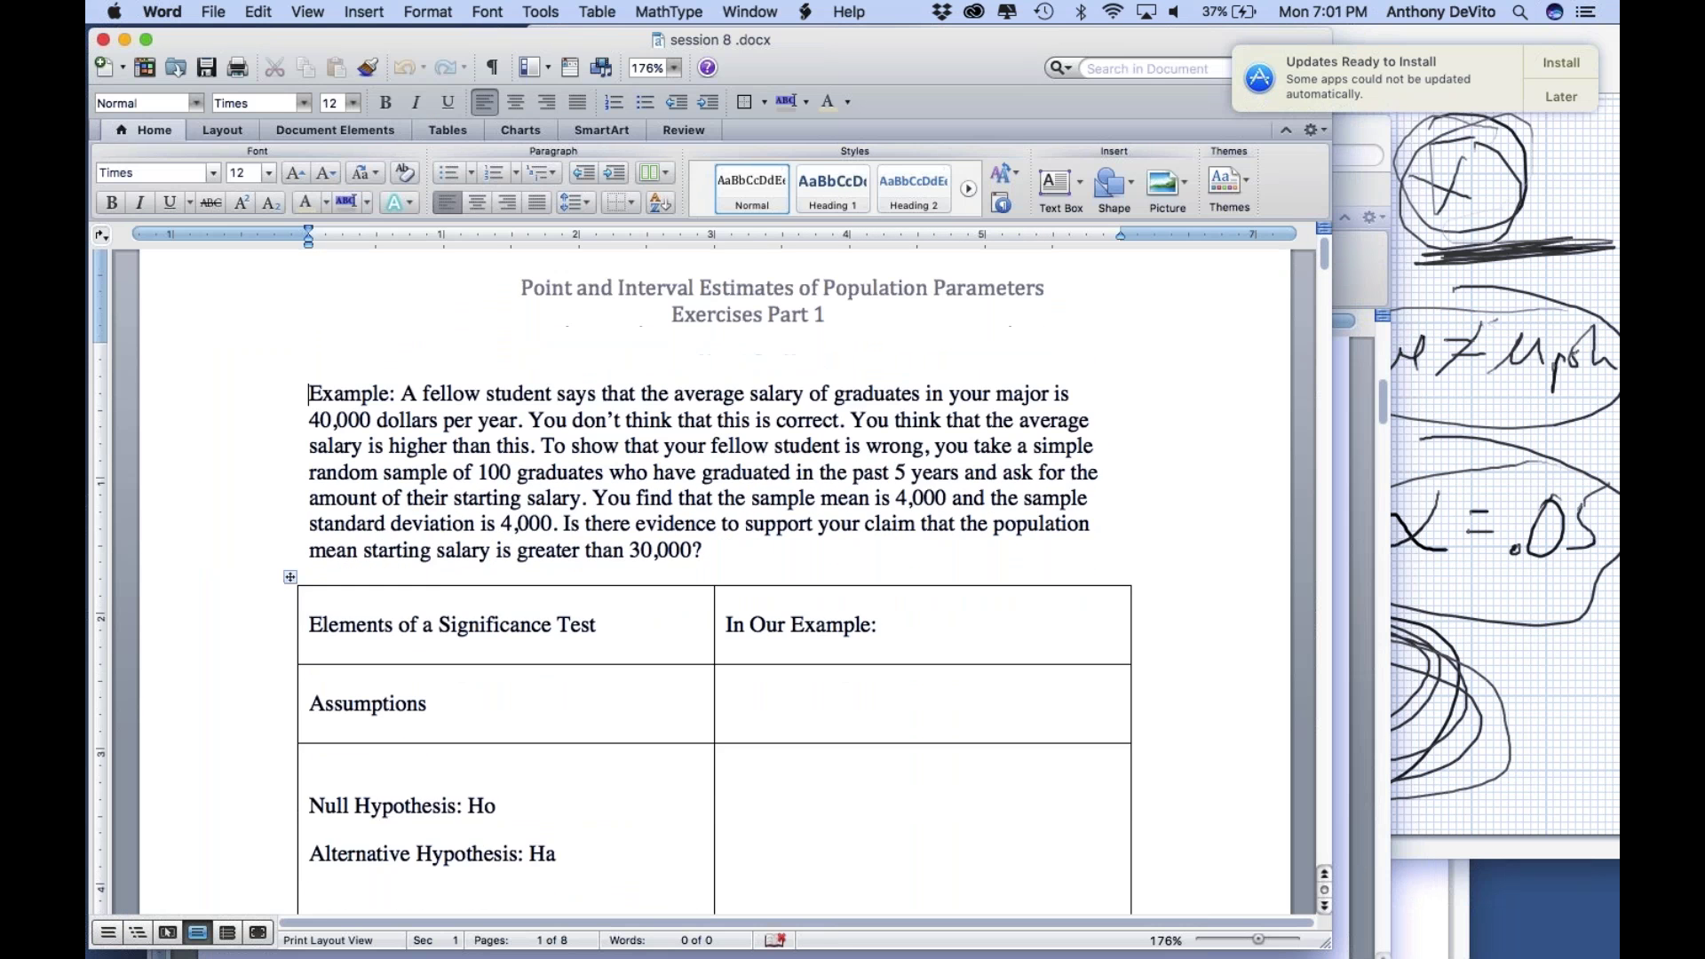
pyautogui.scroll(2, 448, 642)
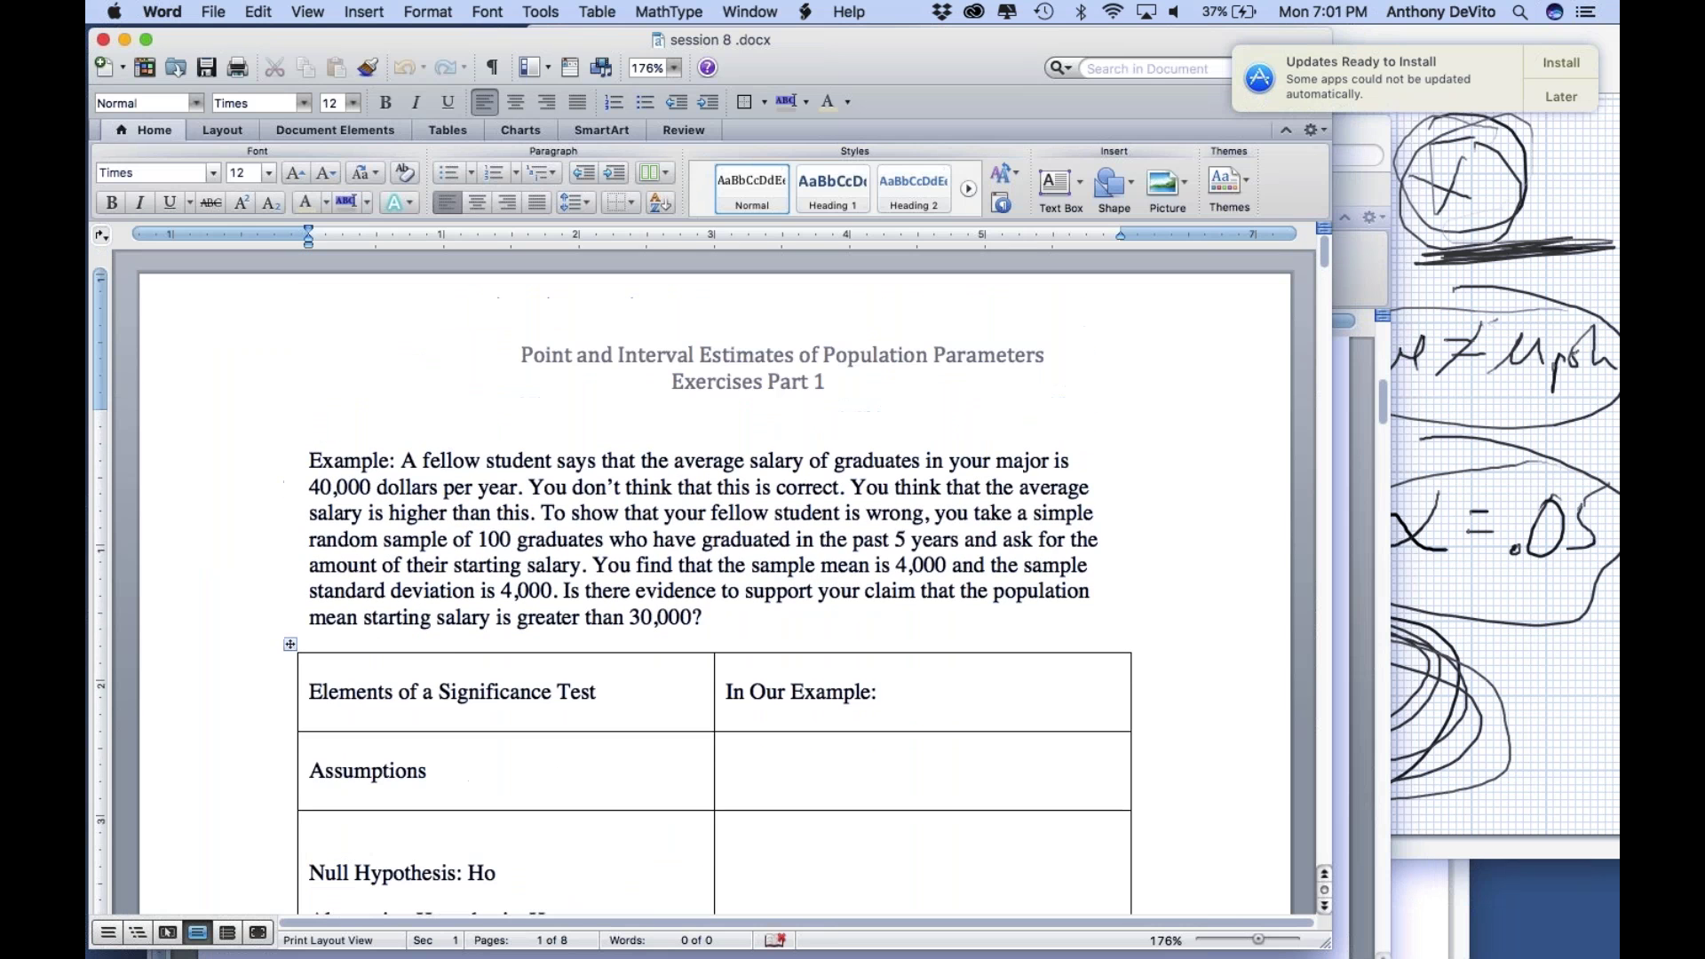
pyautogui.scroll(-2, 448, 642)
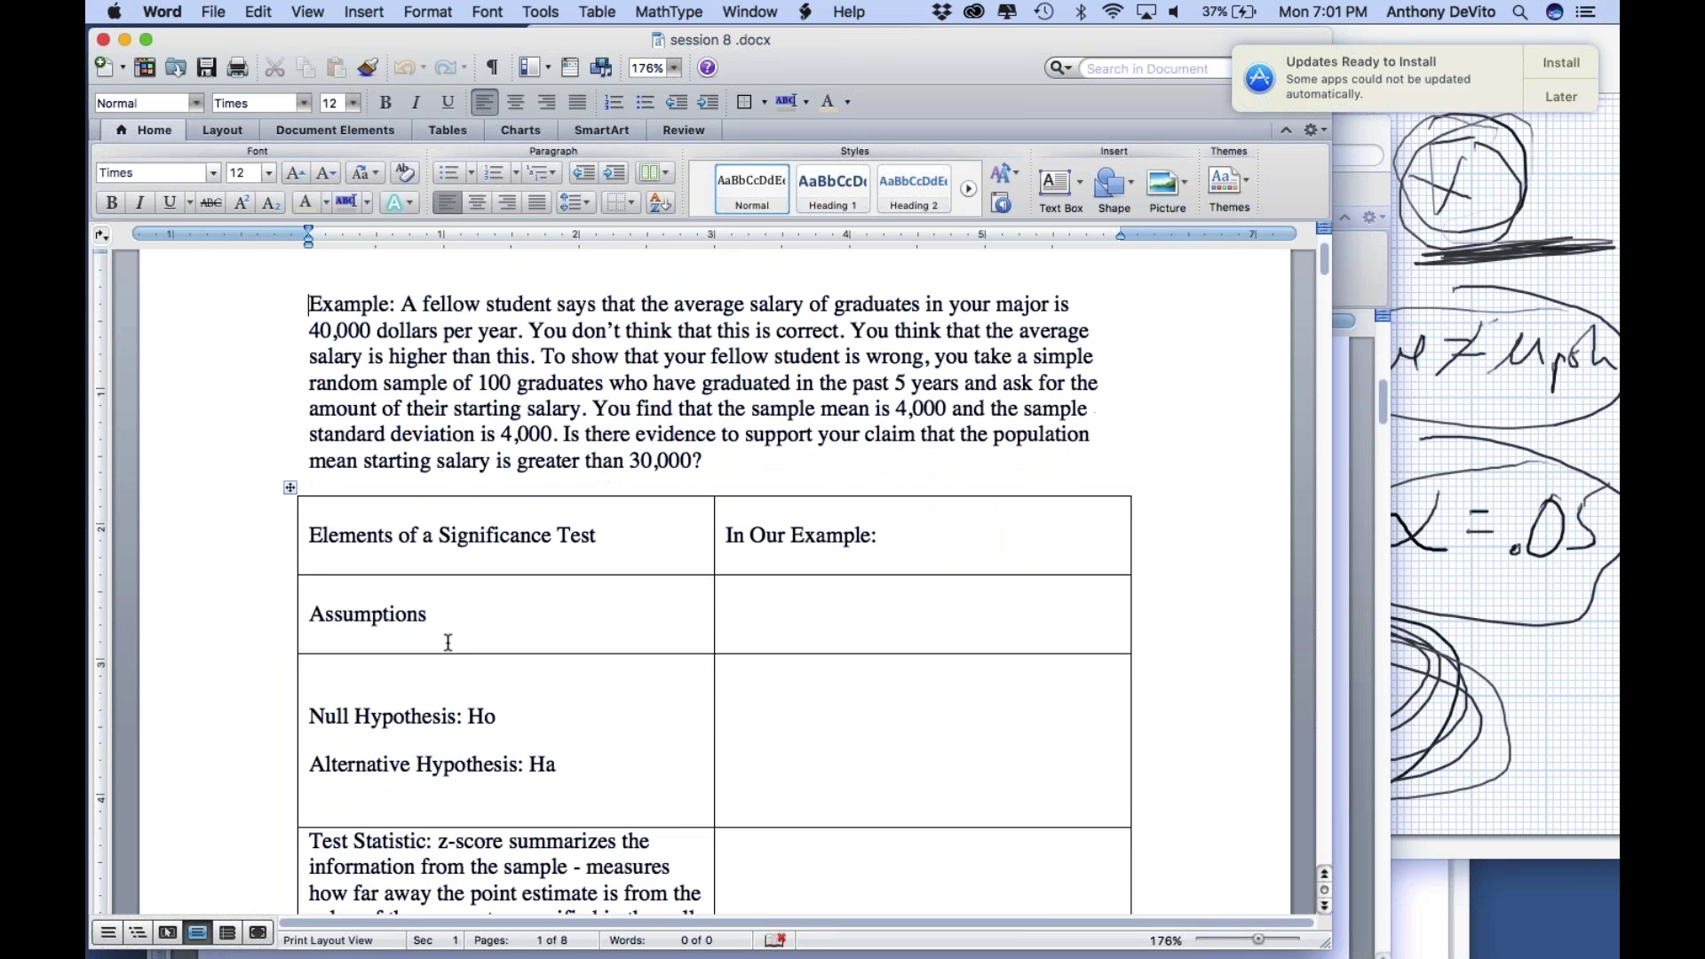
pyautogui.scroll(-10, 449, 642)
pyautogui.scroll(-2, 448, 642)
pyautogui.scroll(15, 448, 642)
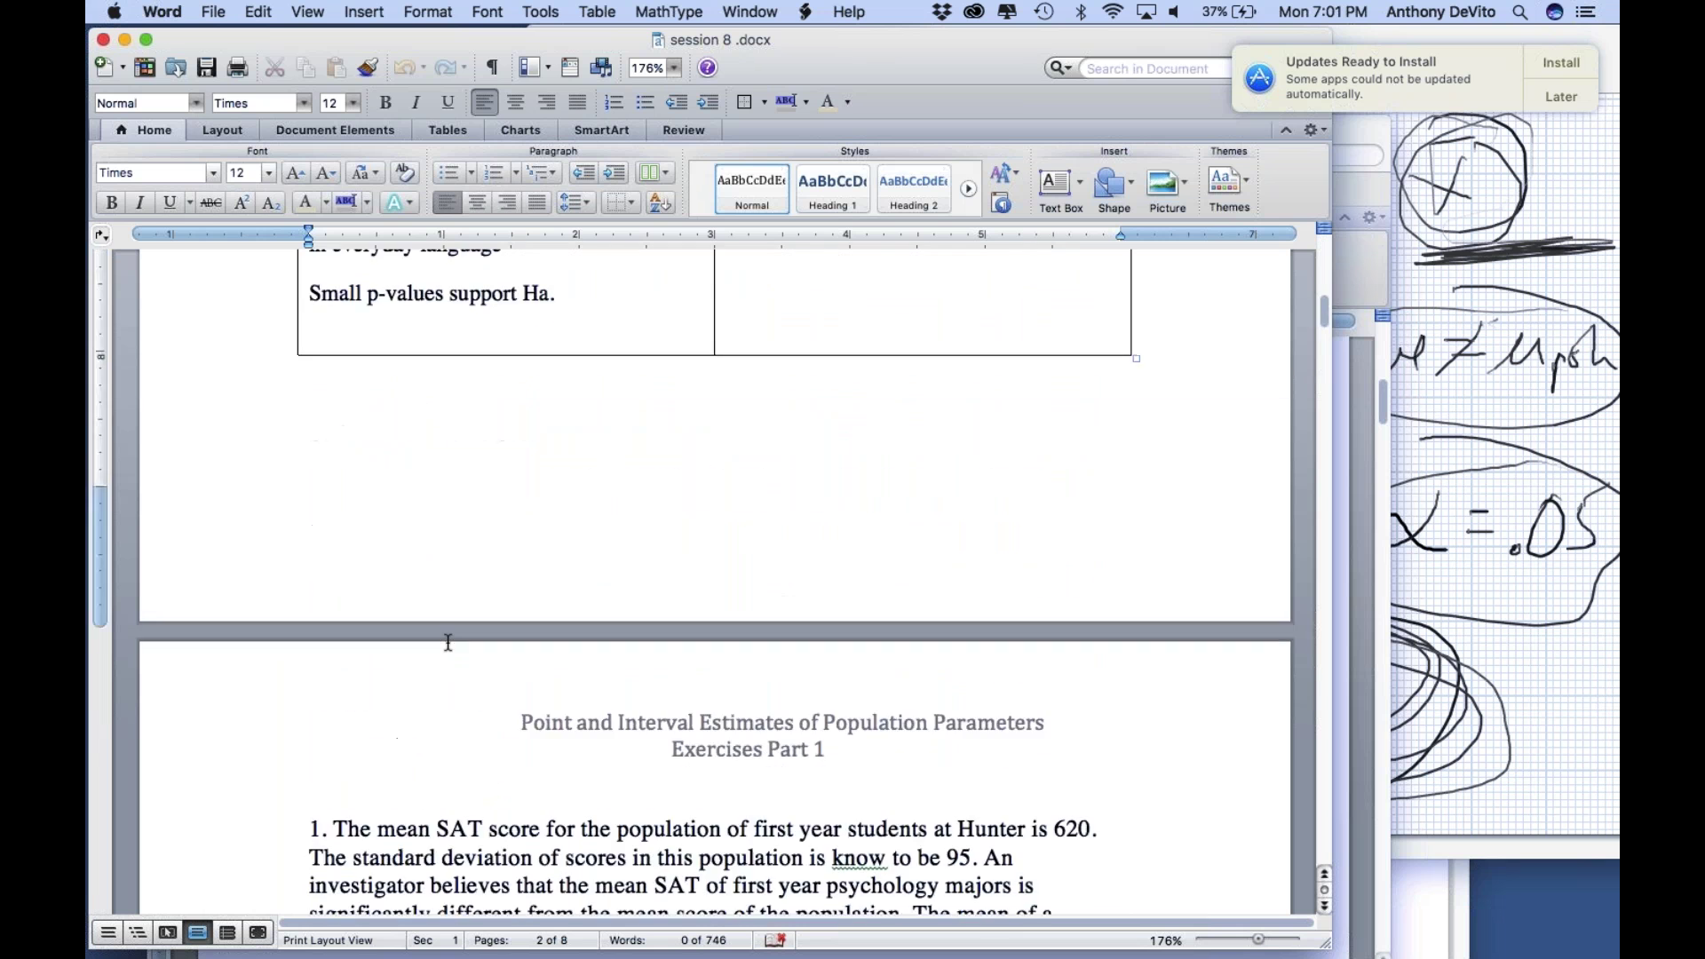
pyautogui.scroll(-3, 449, 642)
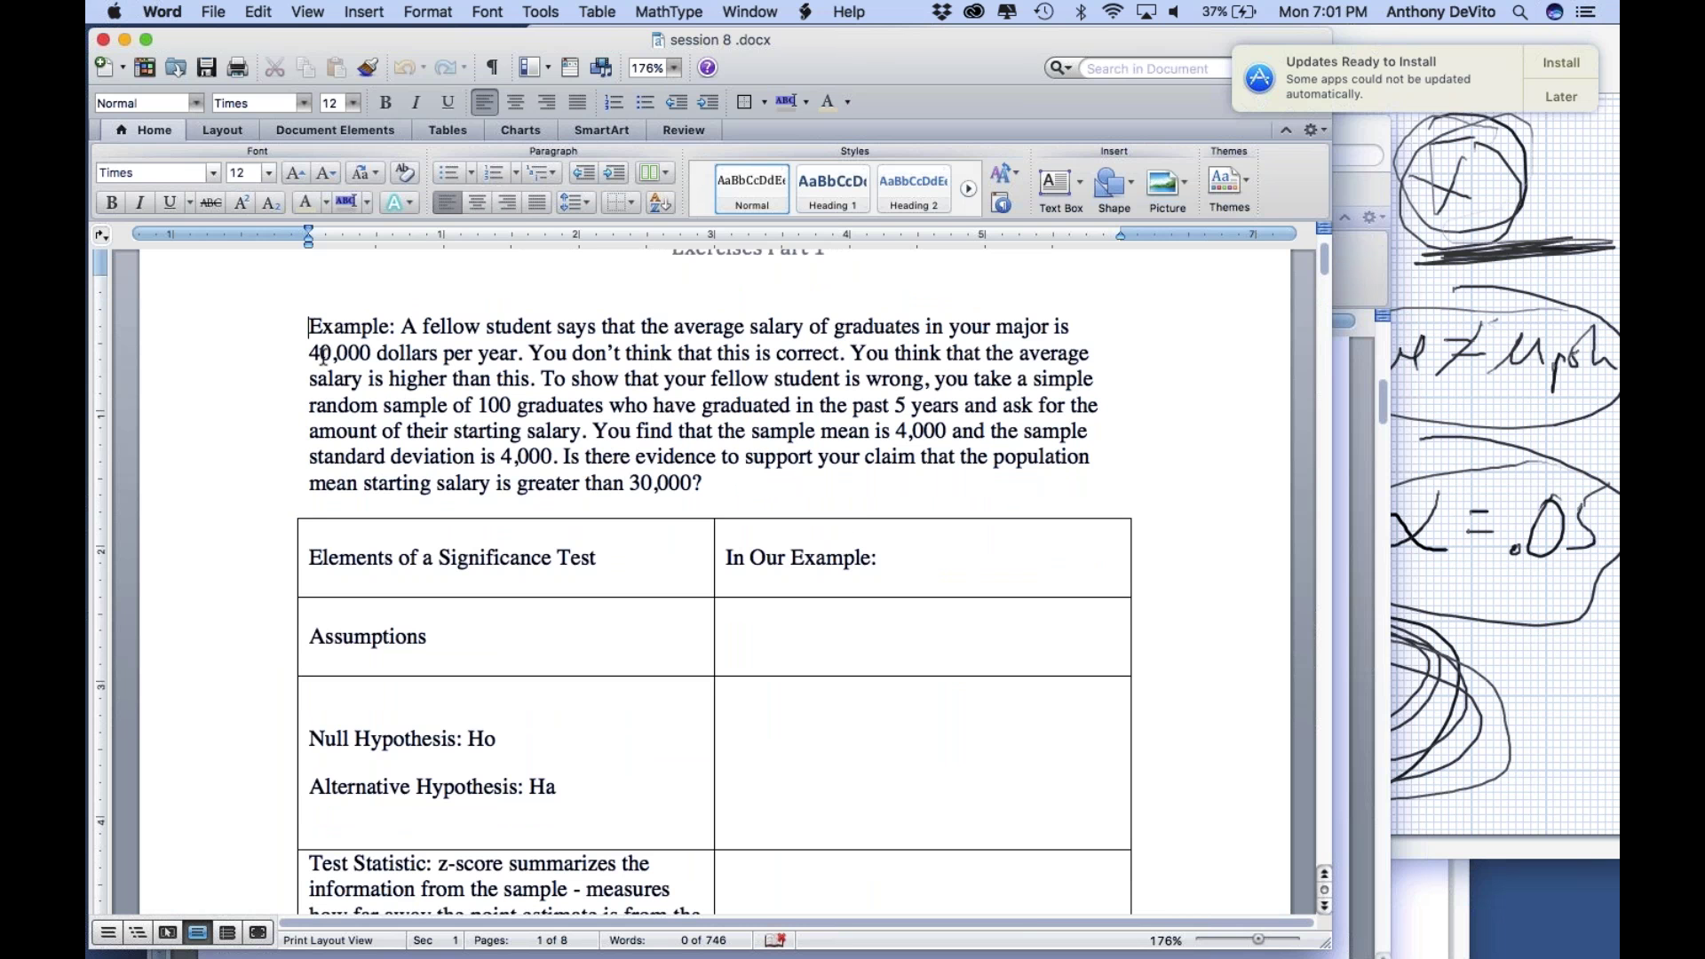
# Step: Replace "higher" with "different" in the example's statement of what you think about the average salary
pyautogui.moveTo(310, 354); pyautogui.dragTo(473, 356)
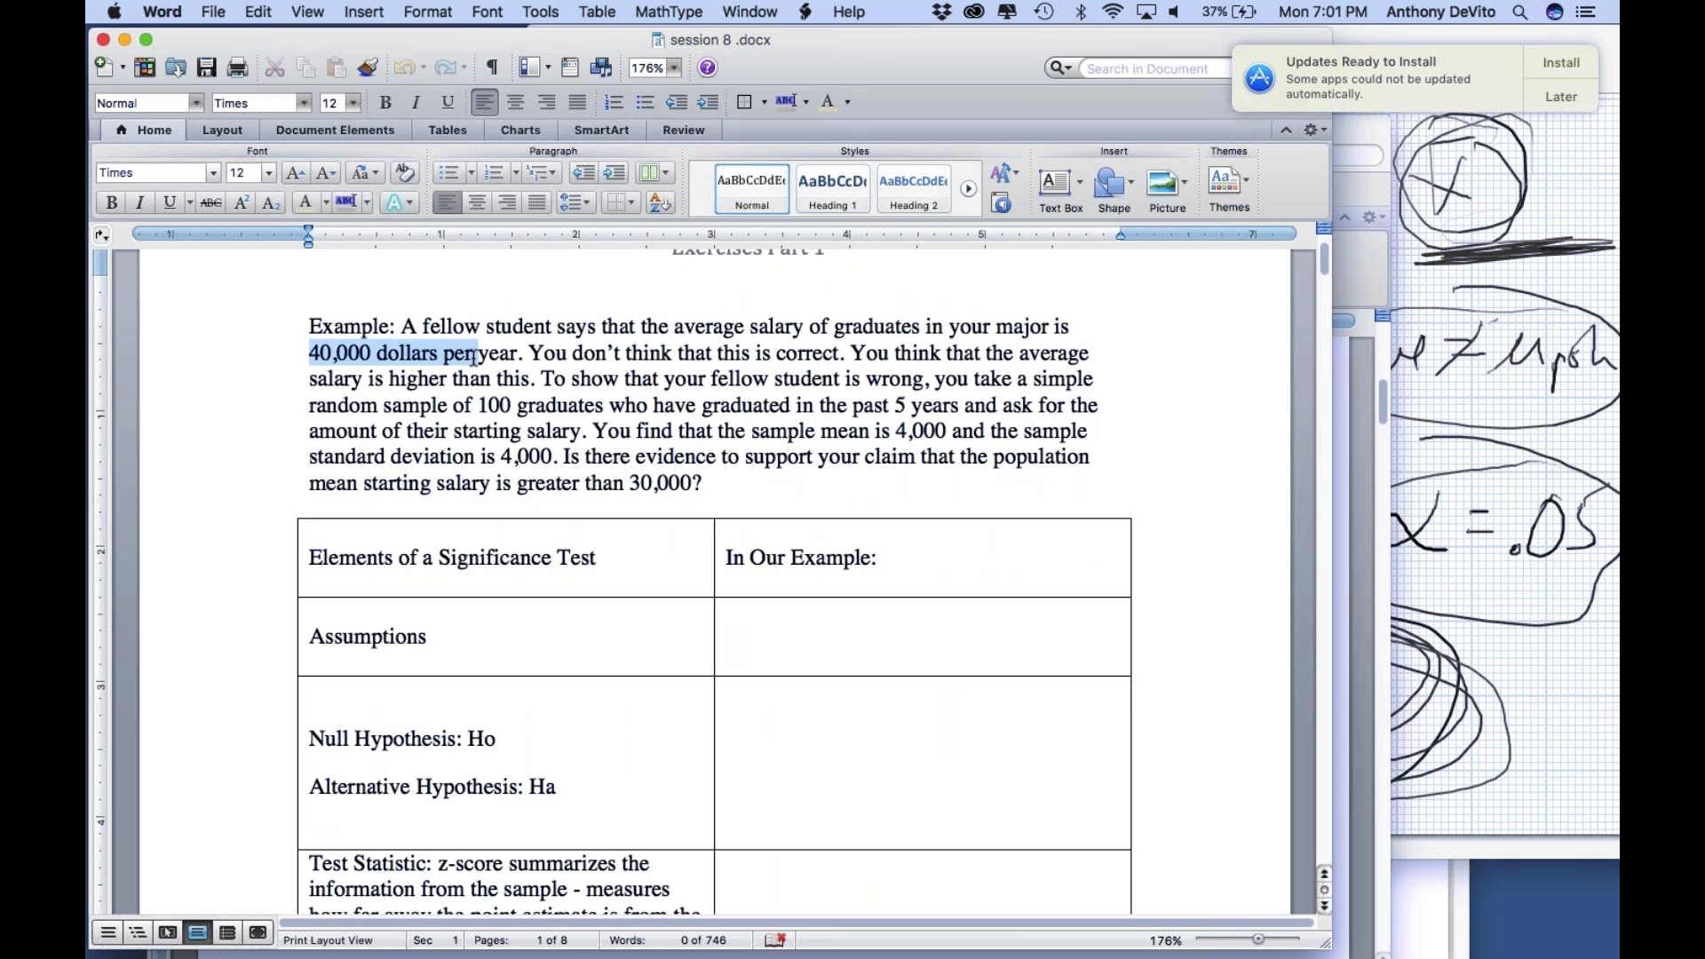
pyautogui.click(689, 400)
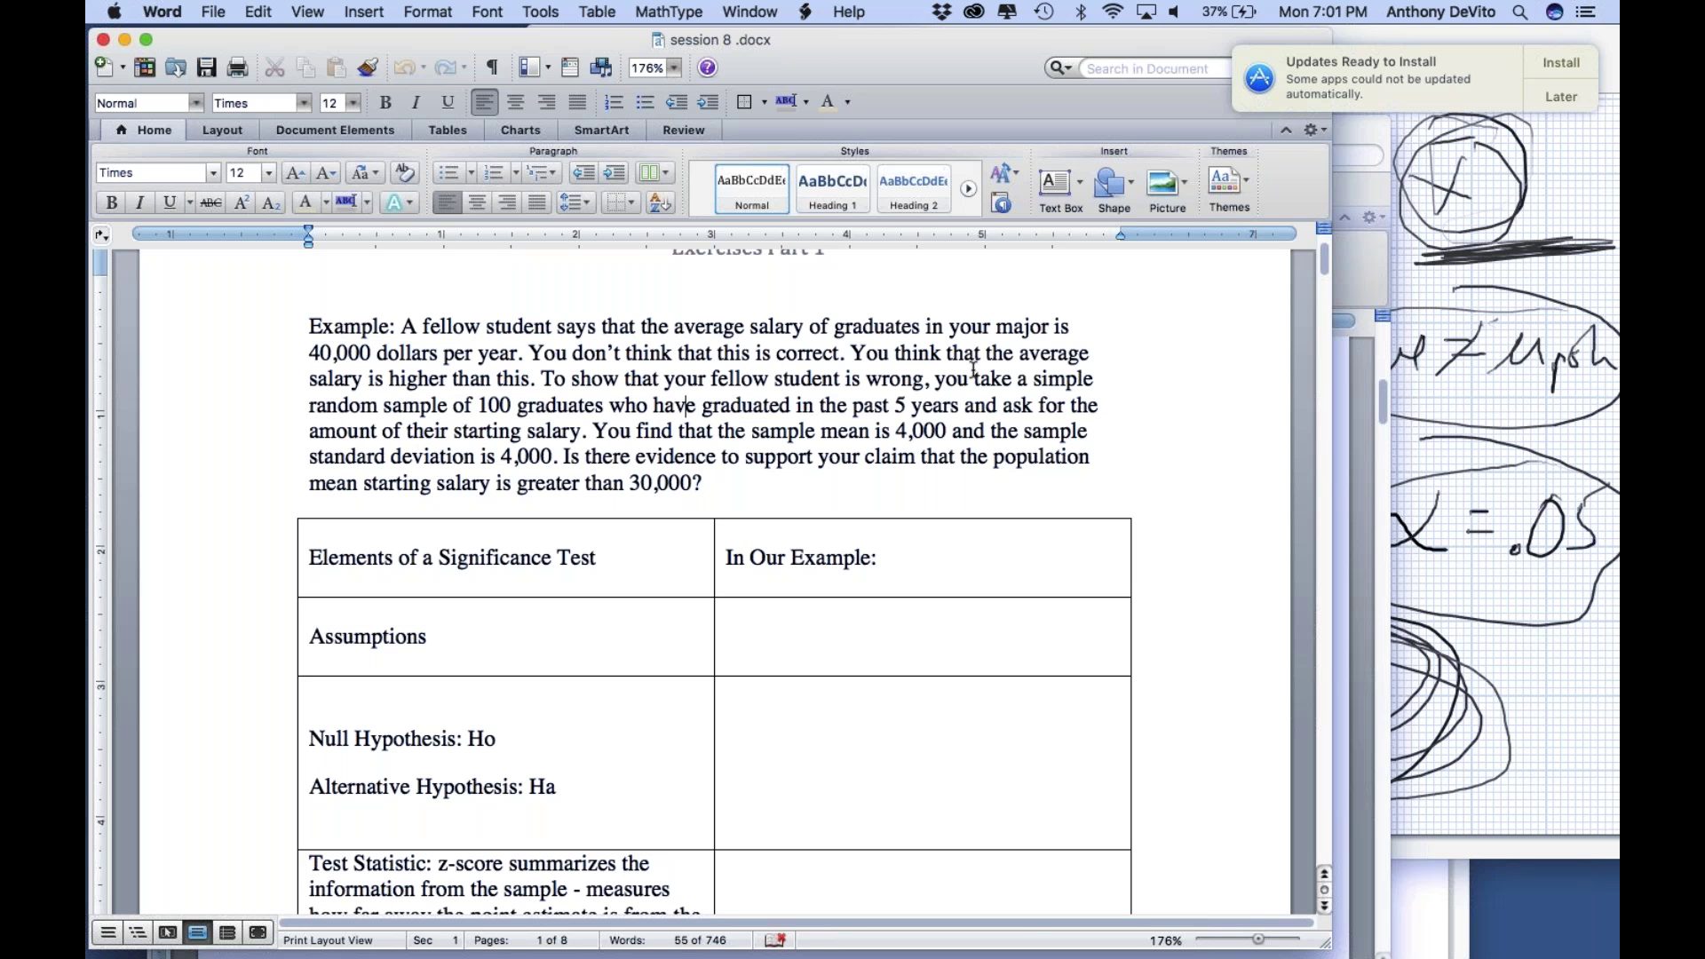
pyautogui.doubleClick(415, 381)
pyautogui.write('different')
pyautogui.click(500, 421)
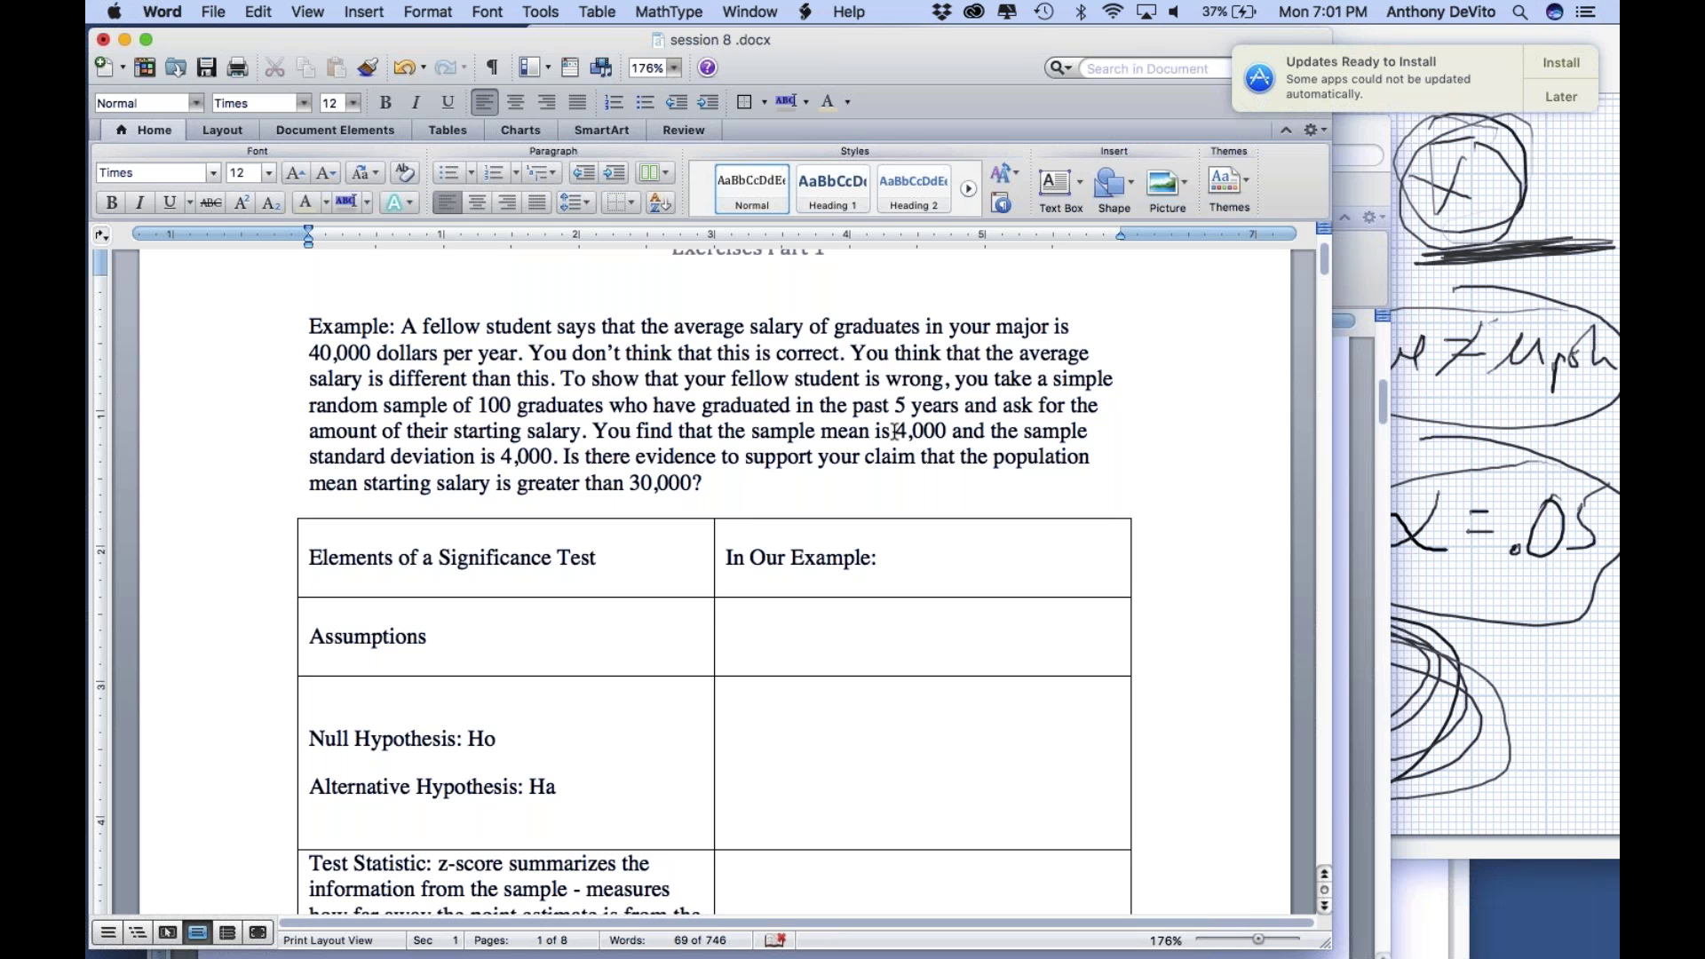
# Step: Change the sample mean in the salary example to 39,000
pyautogui.moveTo(905, 430); pyautogui.dragTo(895, 431)
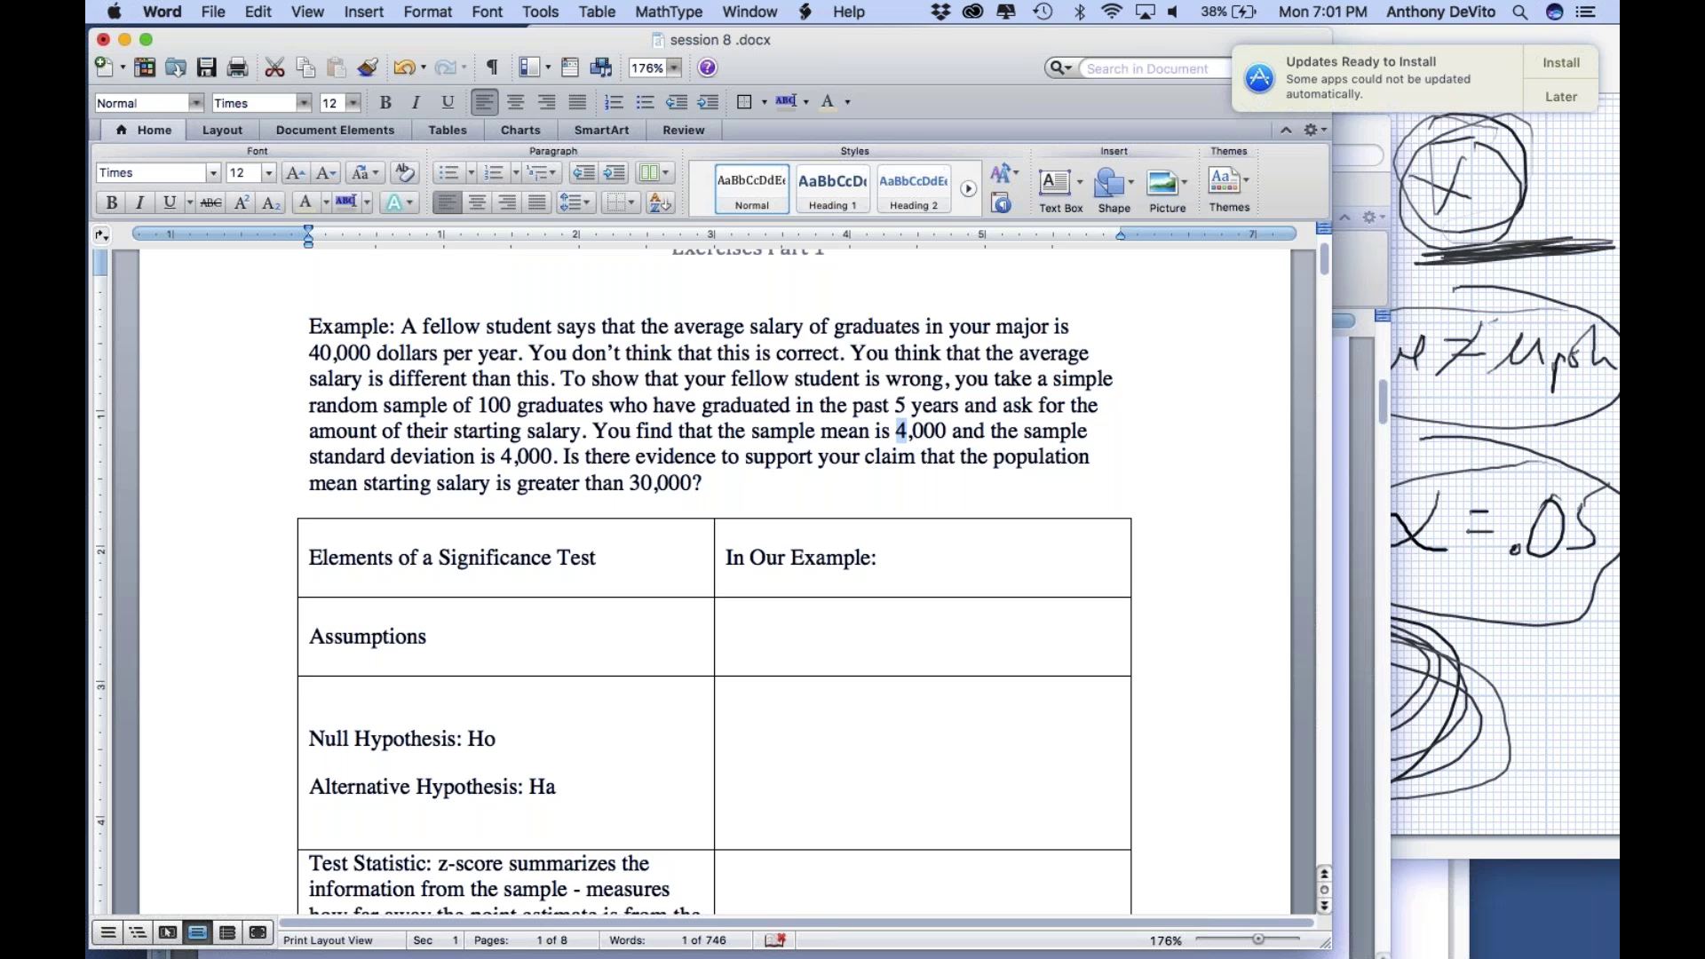
pyautogui.write('39')
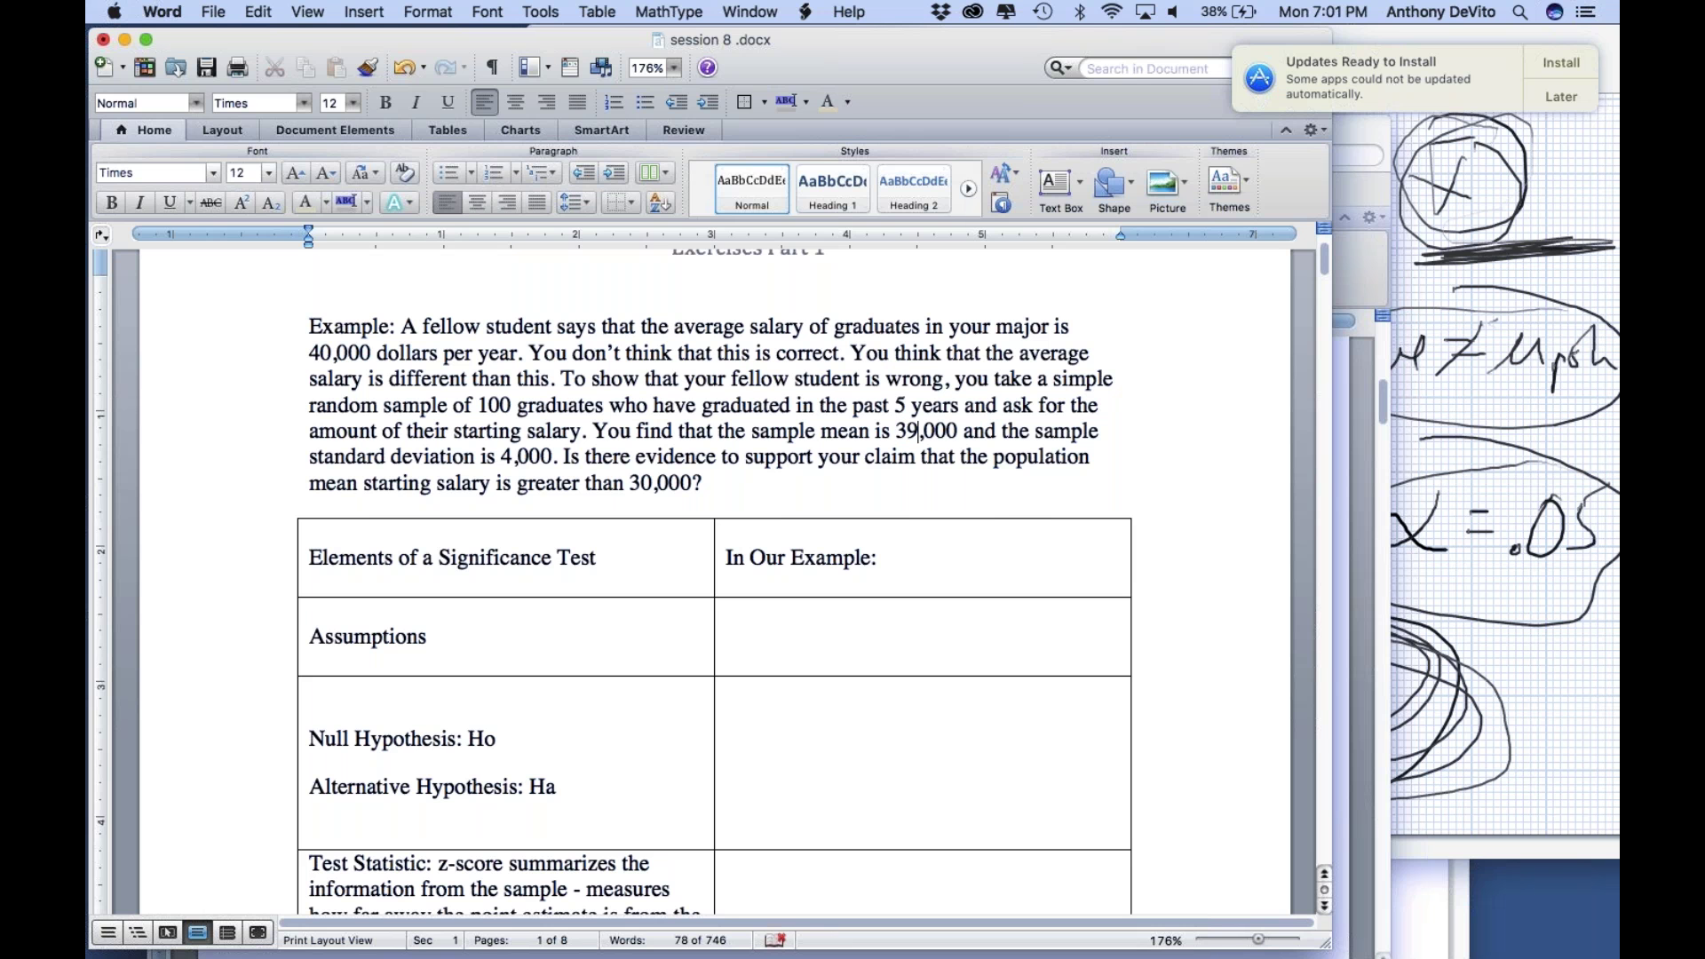
pyautogui.click(964, 493)
pyautogui.doubleClick(555, 454)
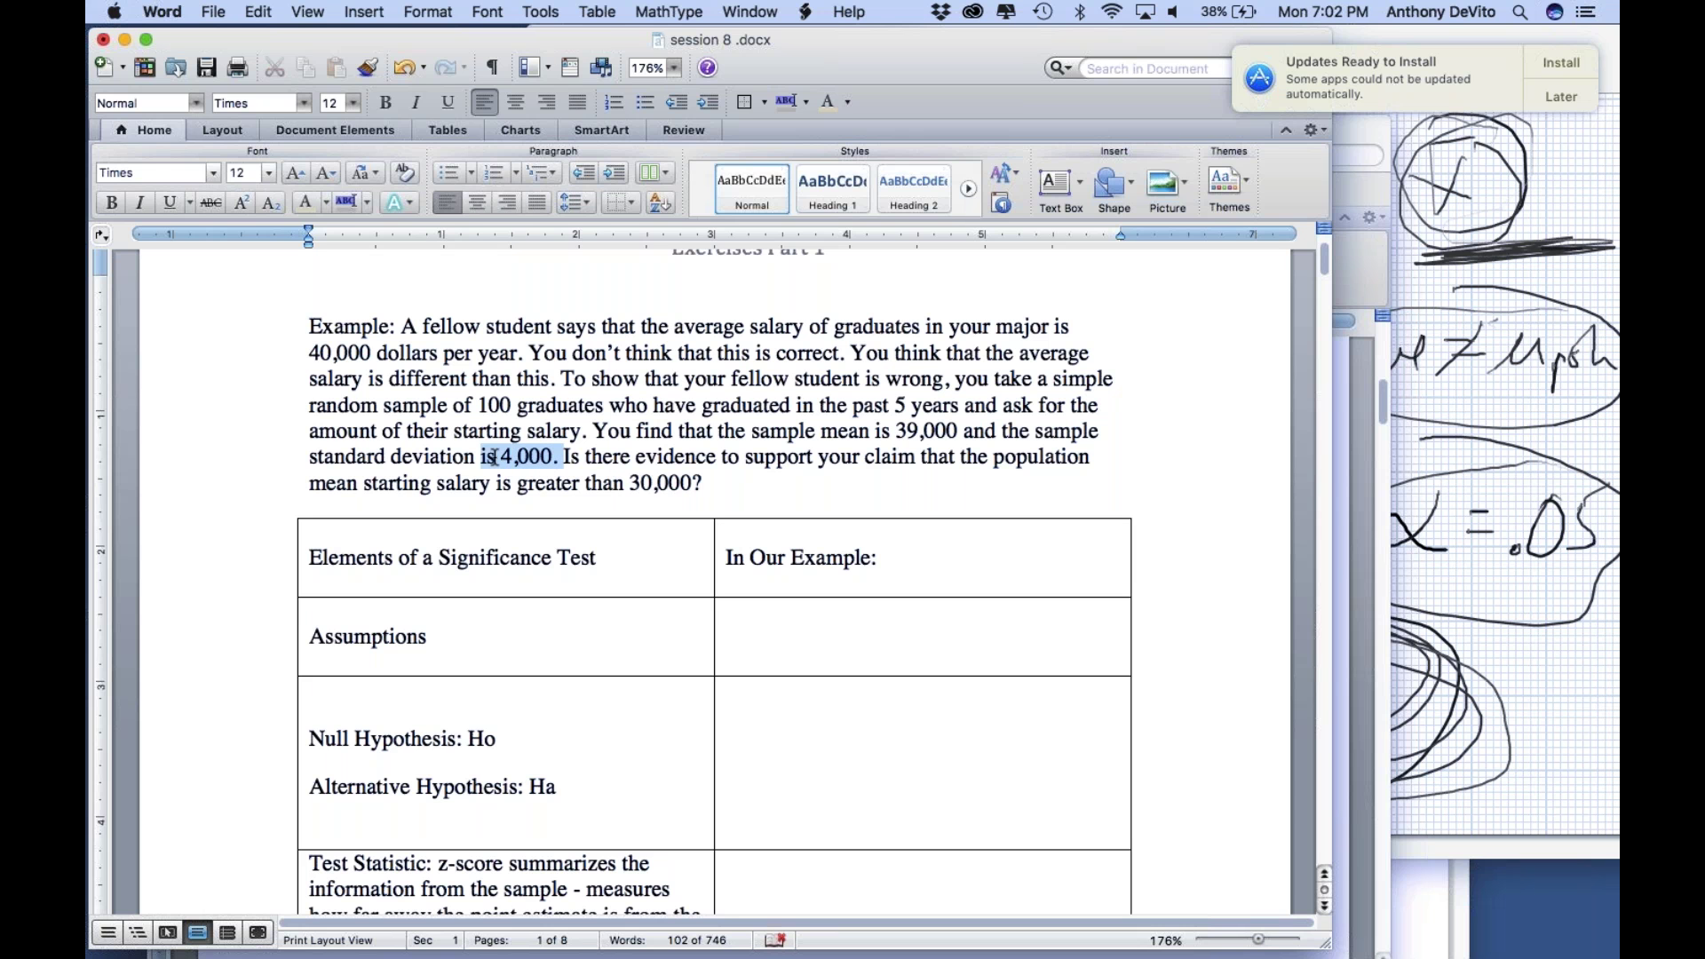
pyautogui.click(812, 434)
pyautogui.moveTo(755, 433); pyautogui.dragTo(704, 484)
pyautogui.press('Left')
pyautogui.press('Right')
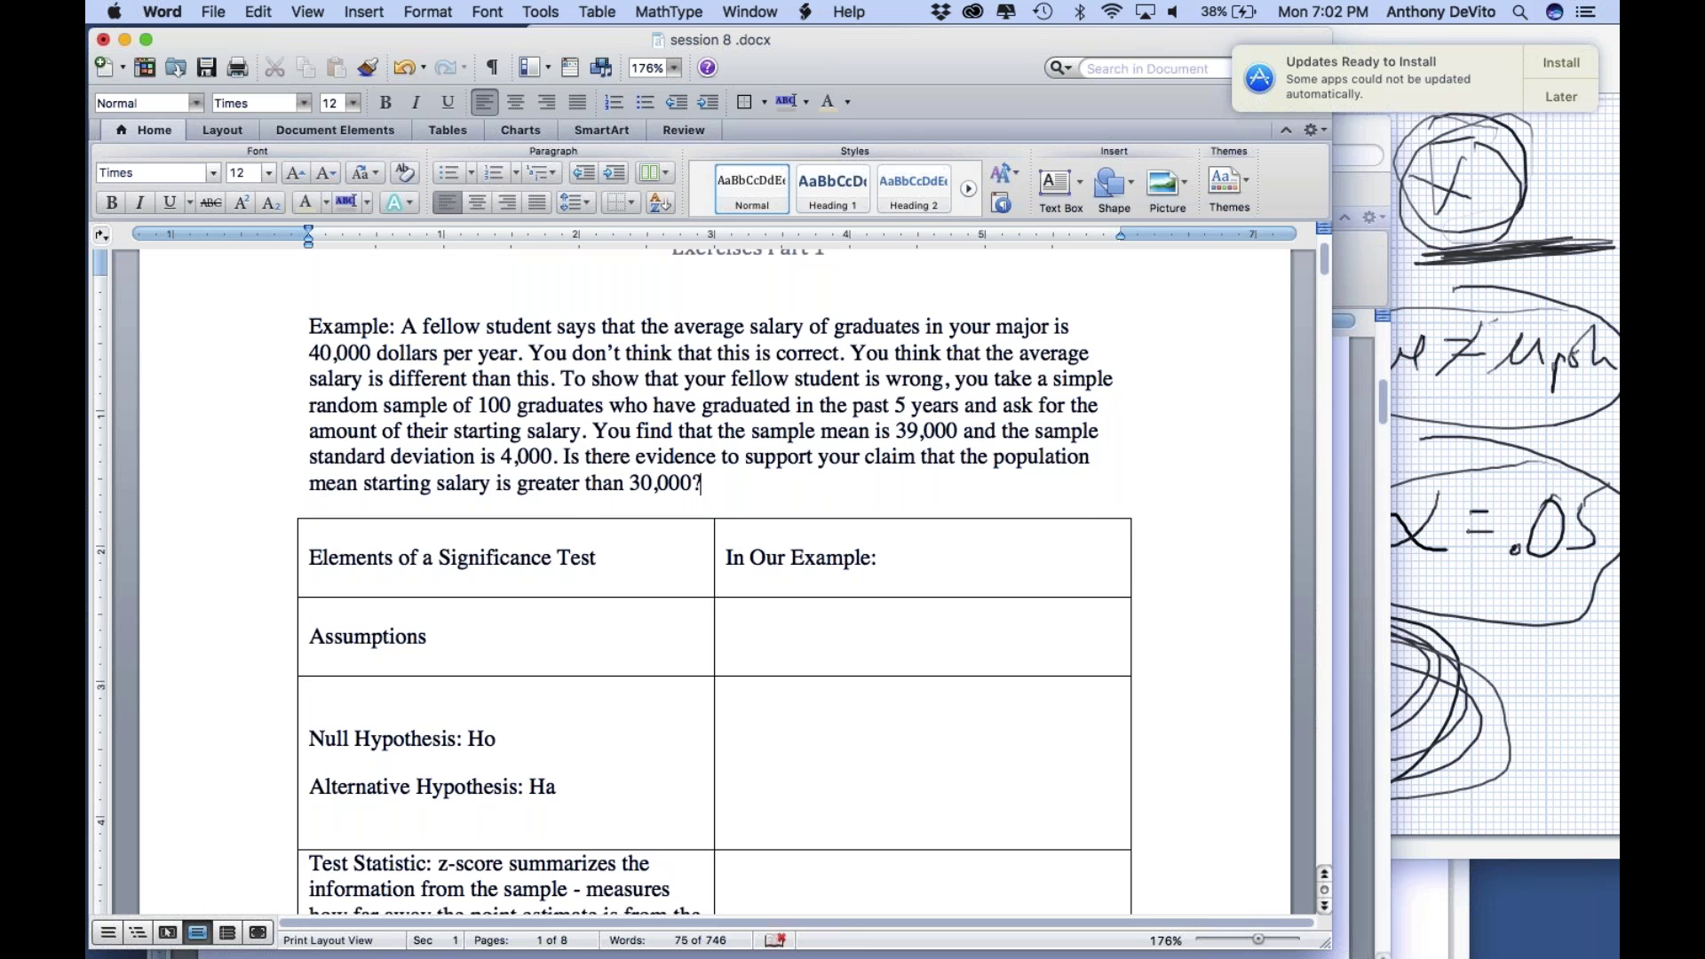
# Step: Reword the example's closing question to ask whether the population mean starting salary is "differnt than 40,000"
pyautogui.doubleClick(549, 484)
pyautogui.write('differnt')
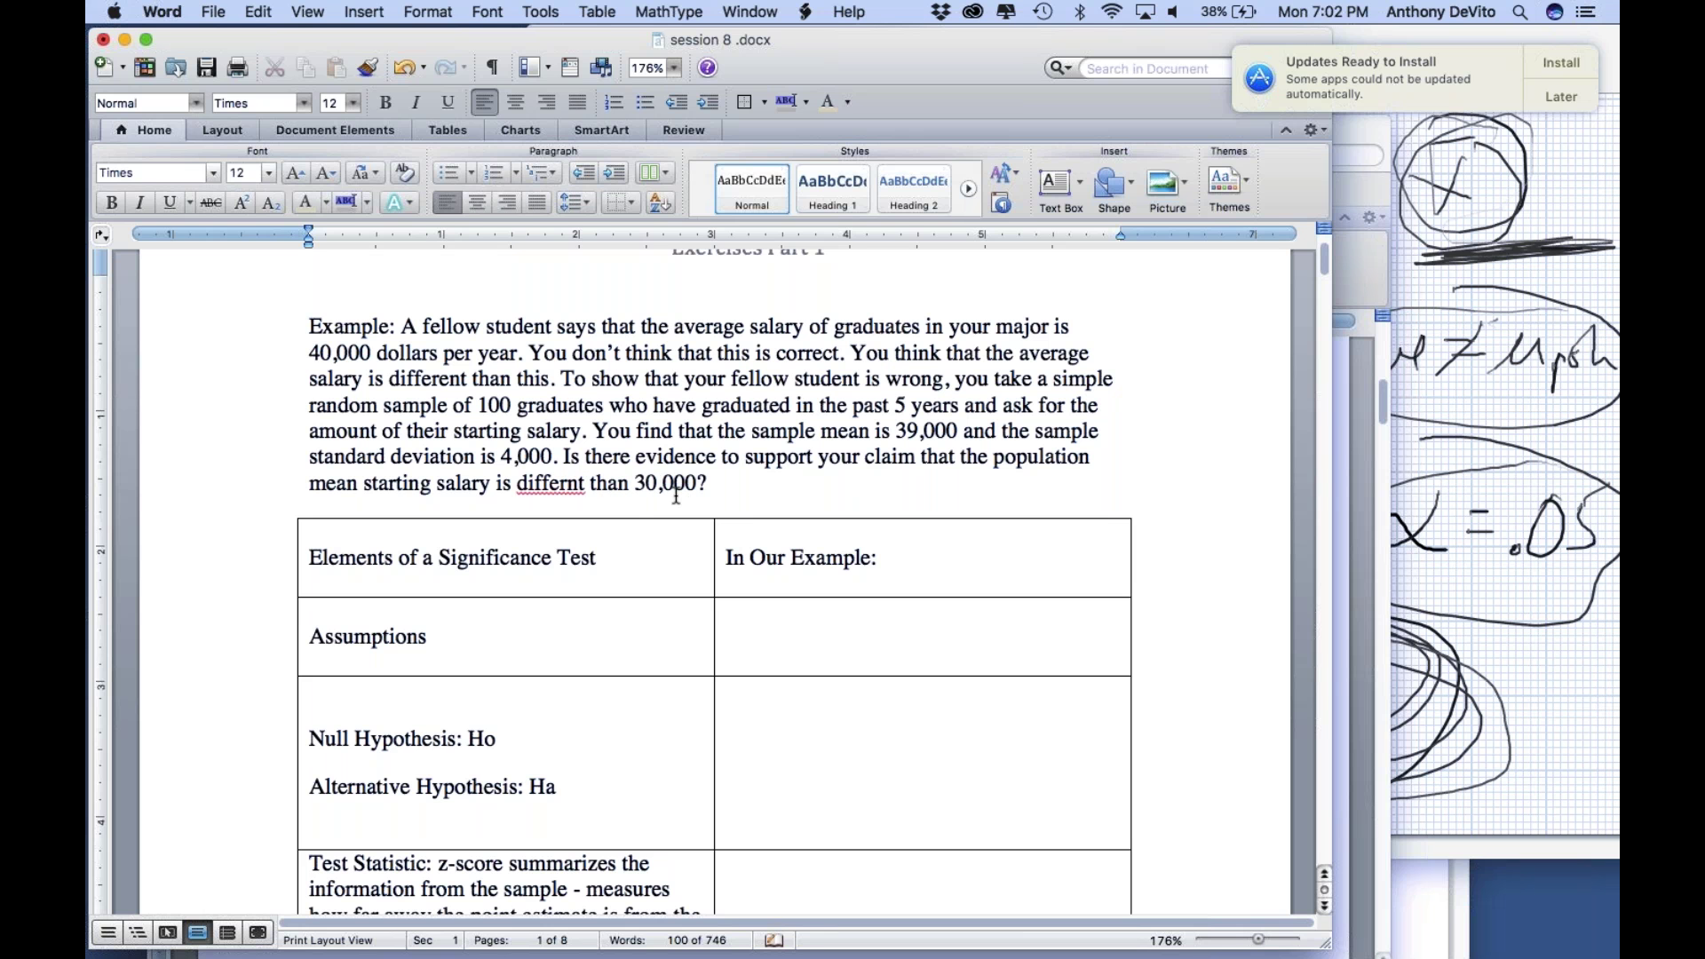
pyautogui.moveTo(634, 484); pyautogui.dragTo(640, 484)
pyautogui.write('4')
# Step: Add the line "U = 40,000 Sigma = ?" between the salary example and the significance test table
pyautogui.scroll(-5, 1042, 453)
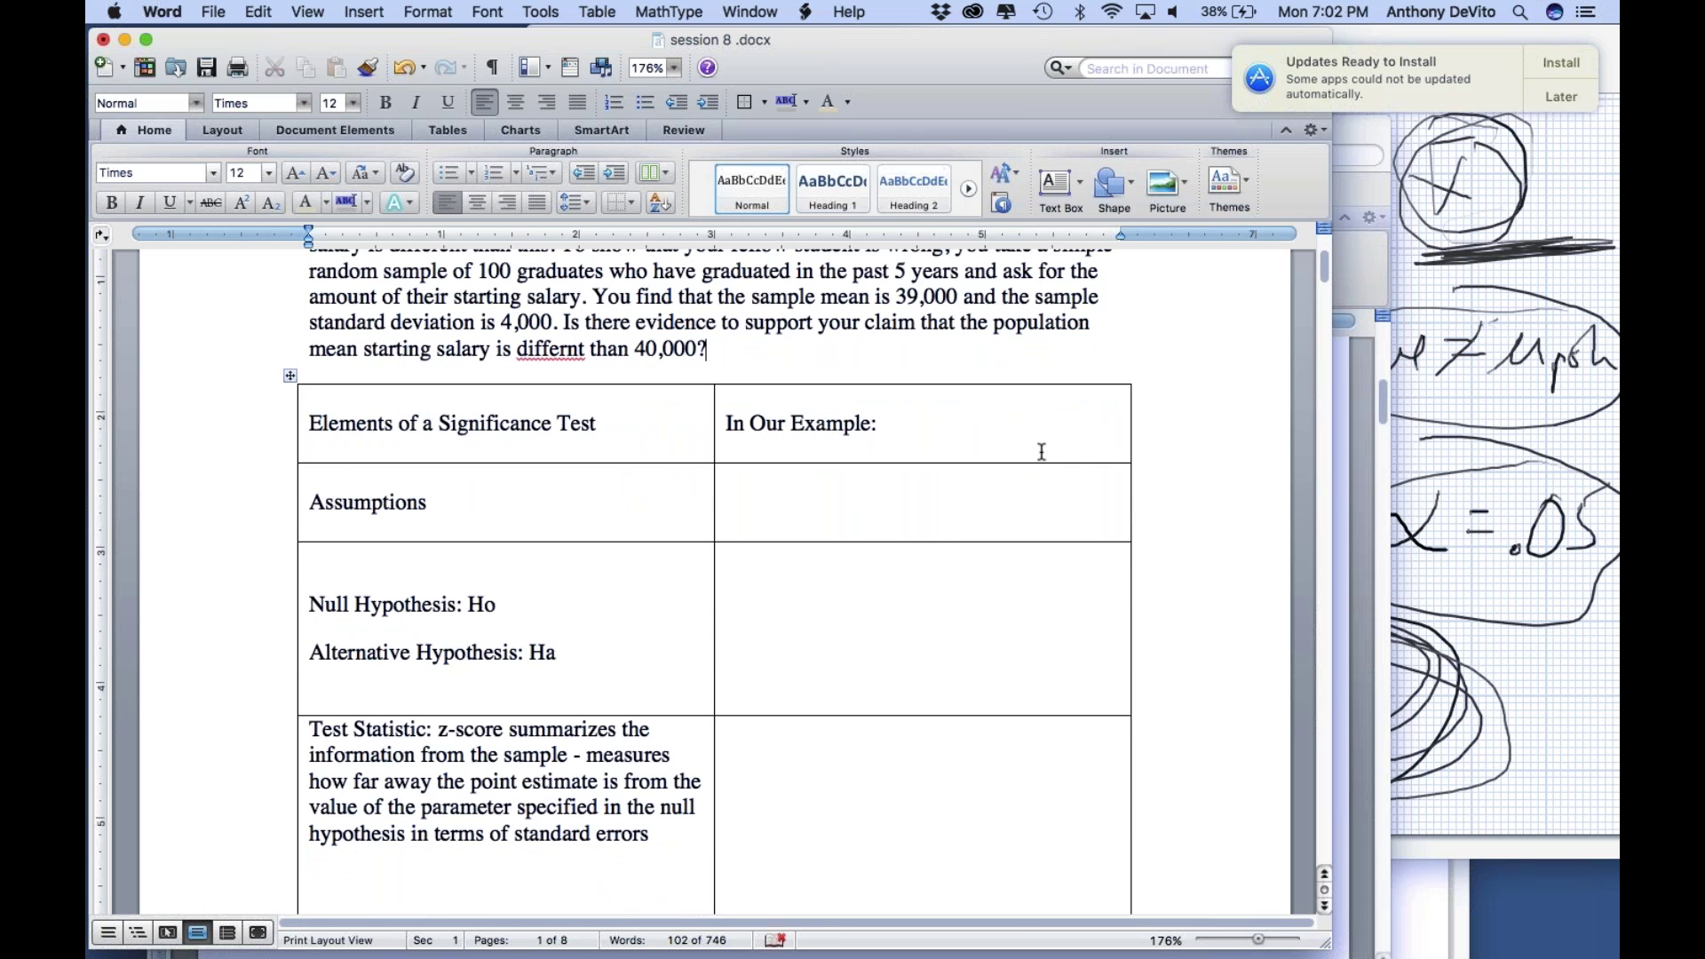
pyautogui.scroll(3, 1041, 452)
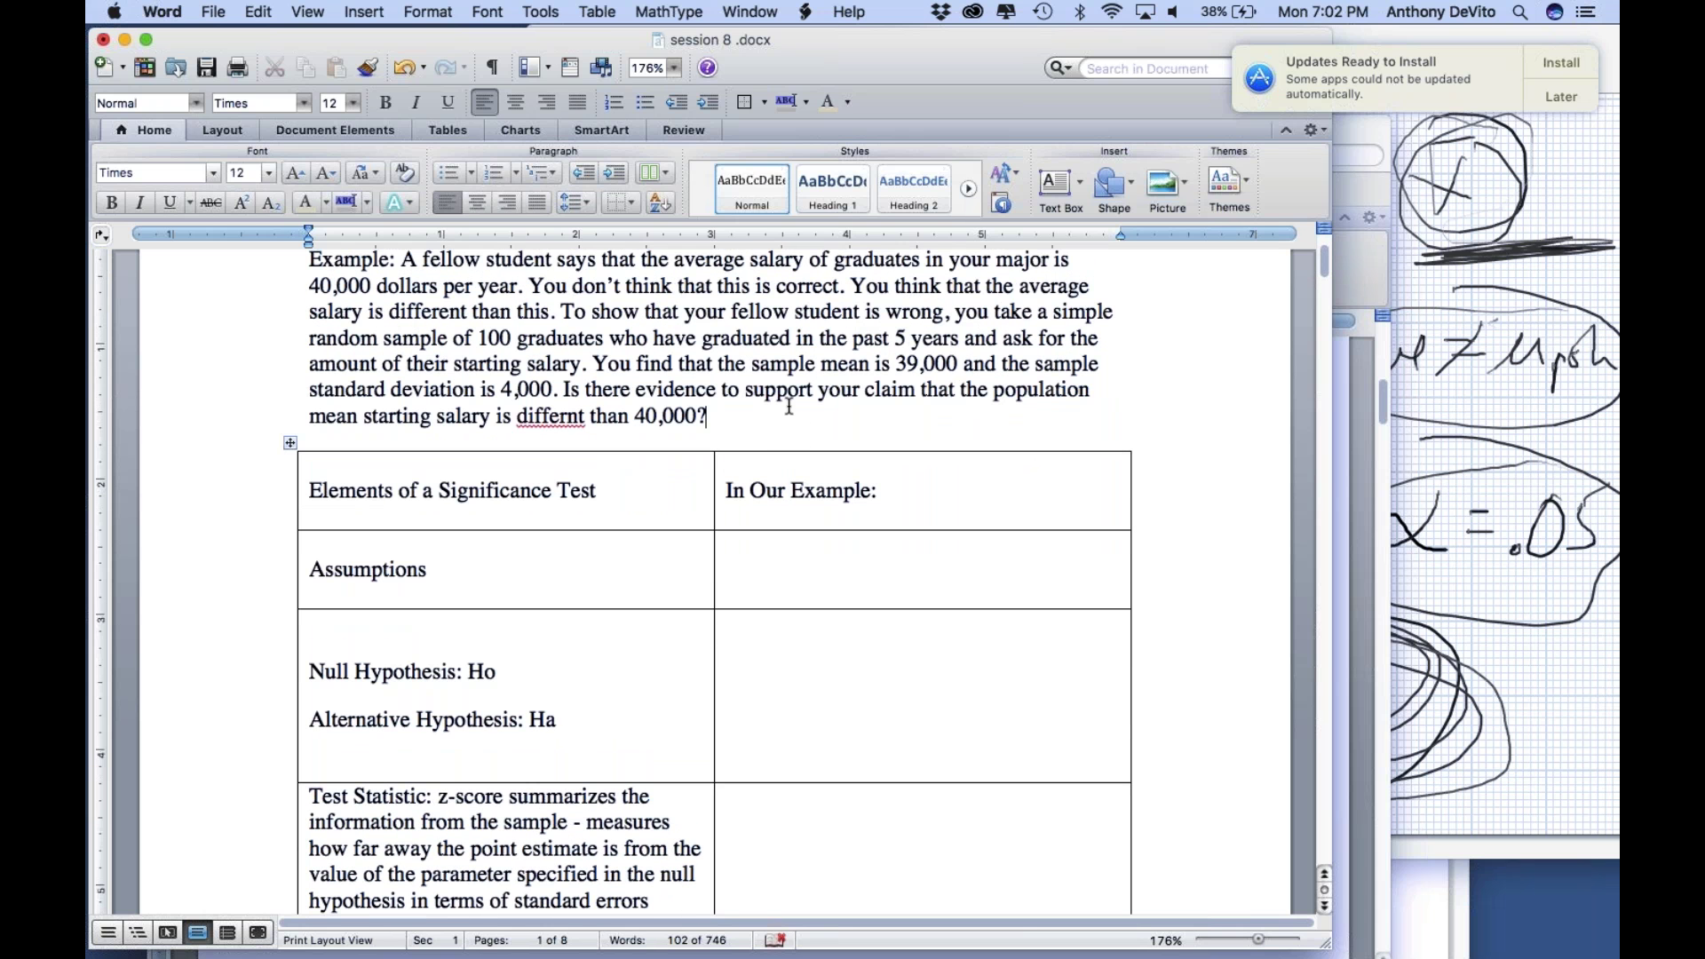
pyautogui.press('Return')
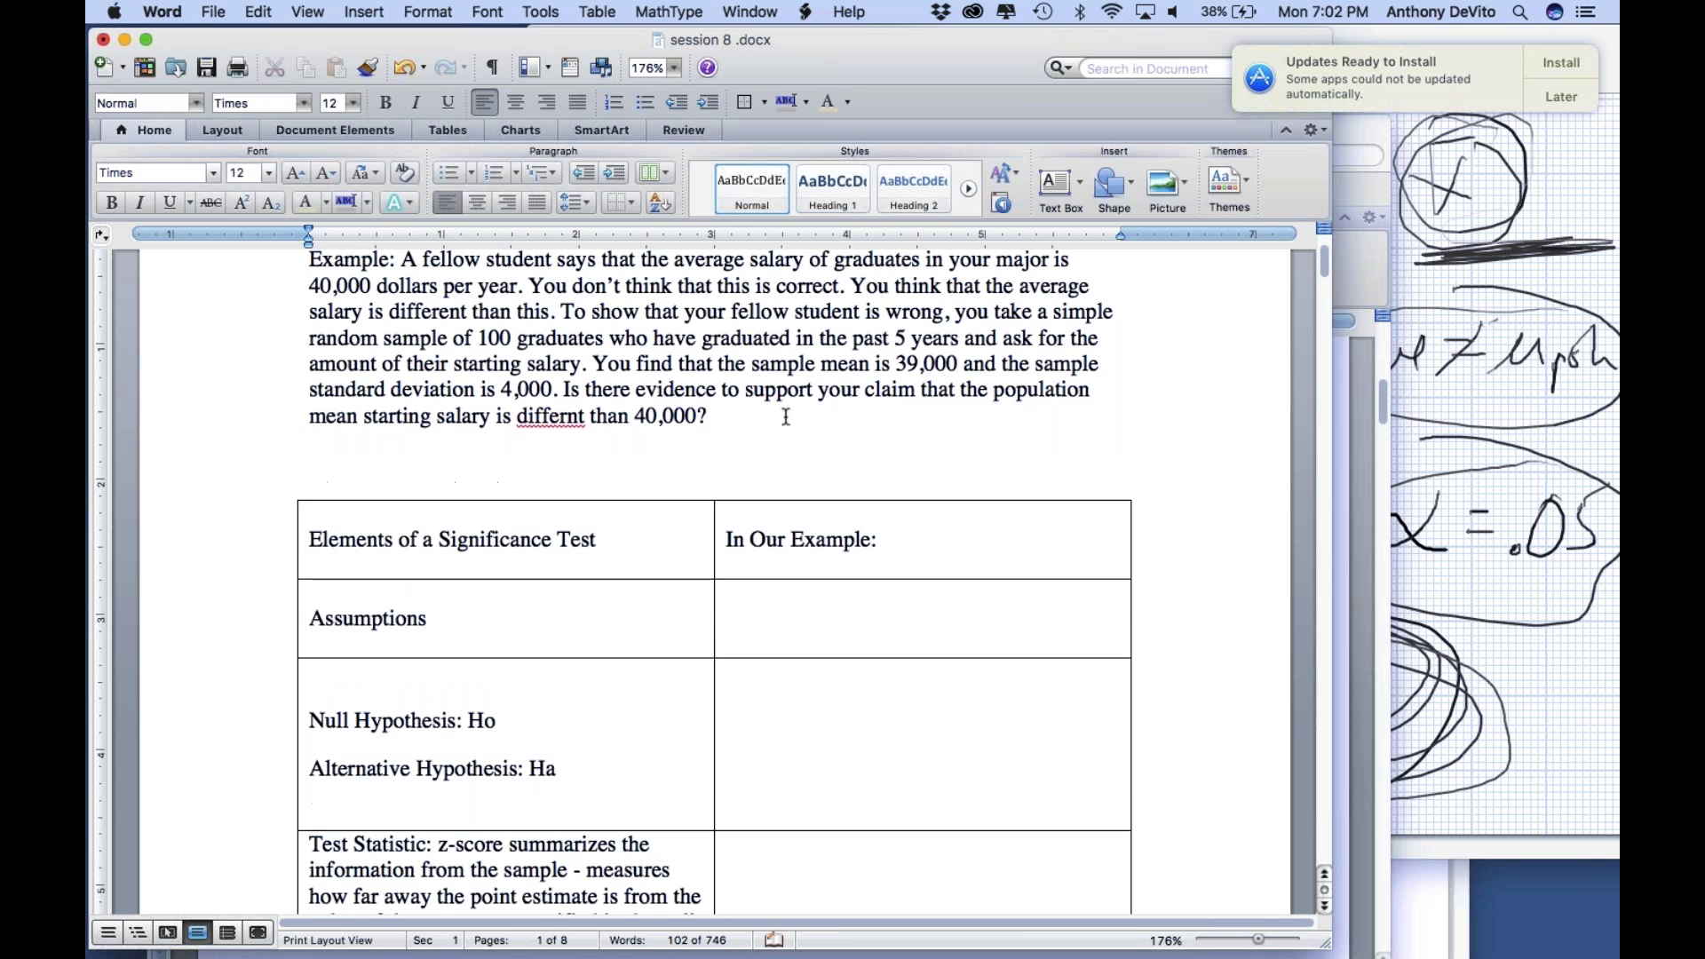
pyautogui.scroll(4, 785, 416)
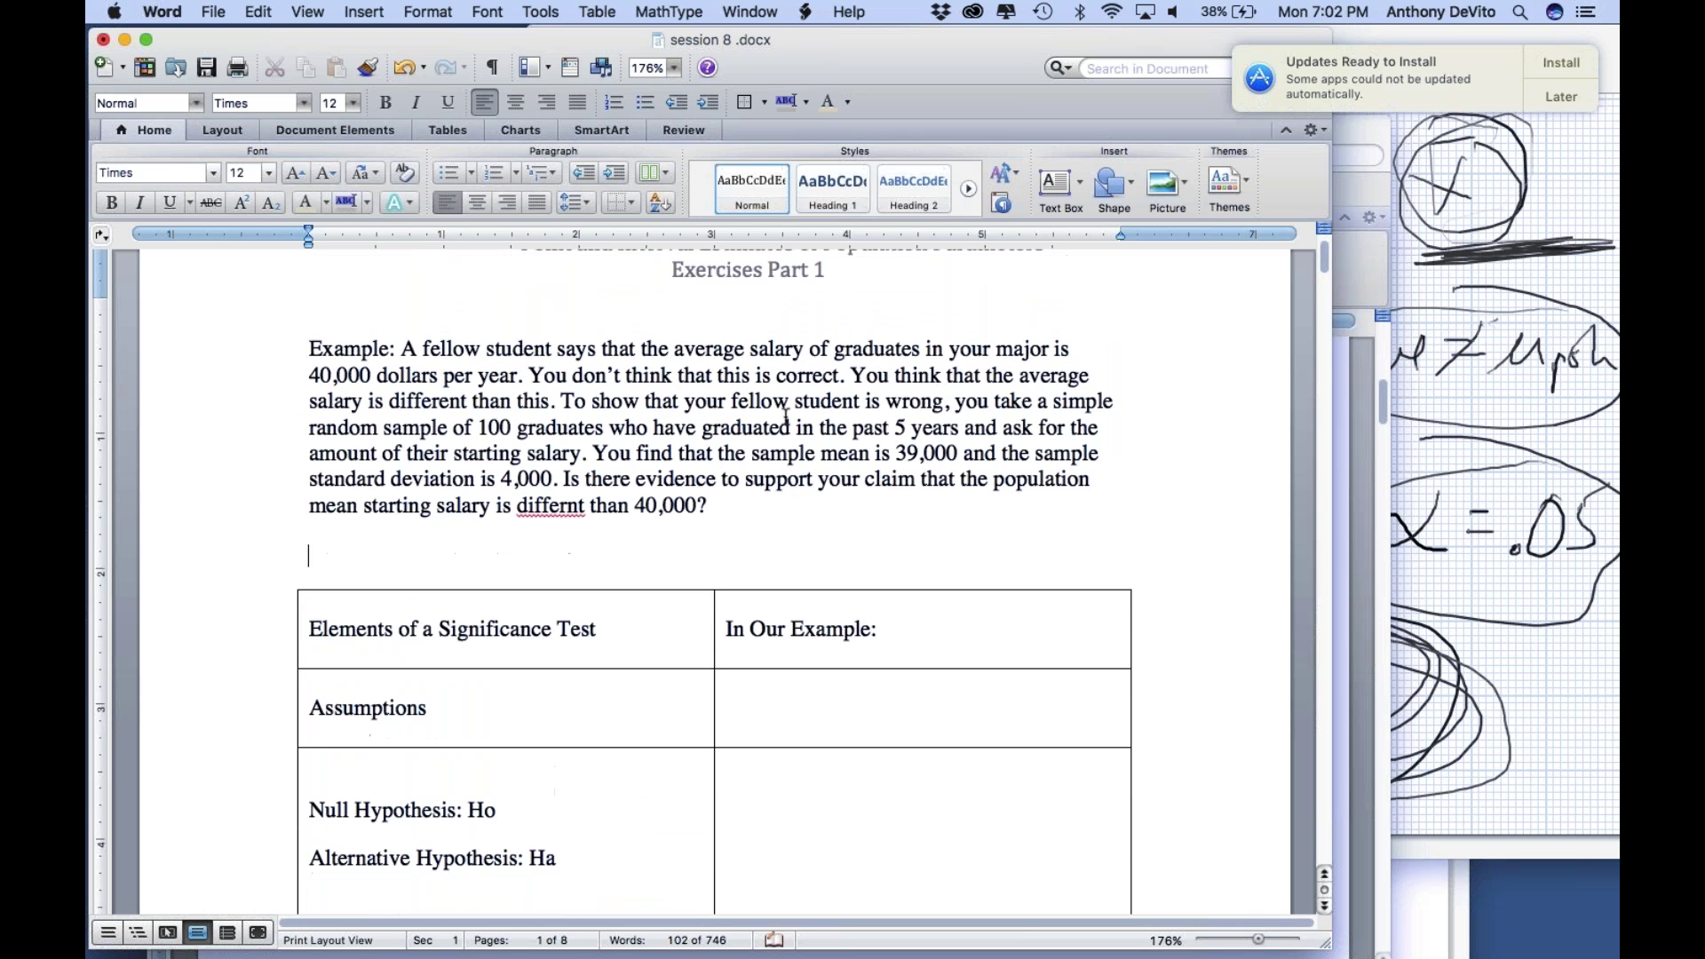
pyautogui.write('U')
pyautogui.press('BackSpace')
pyautogui.write('u ')
pyautogui.write('=')
pyautogui.write(' 40')
pyautogui.write(',000')
pyautogui.write('Sigm')
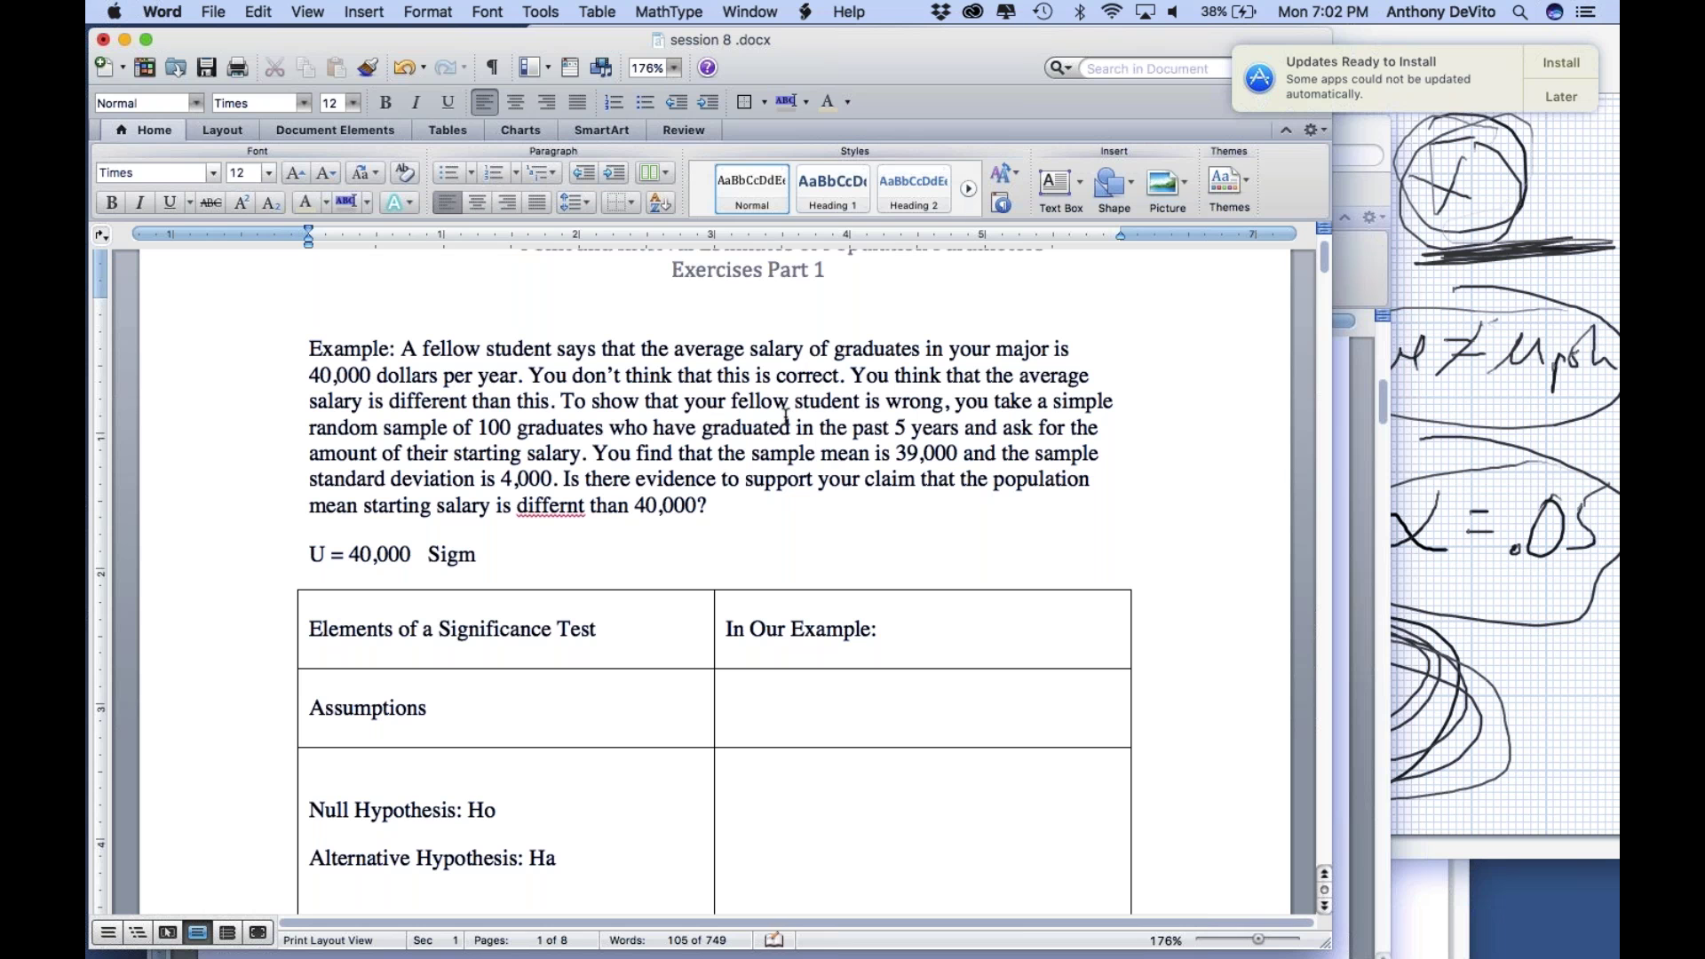
pyautogui.write('a = ?')
pyautogui.press('Return')
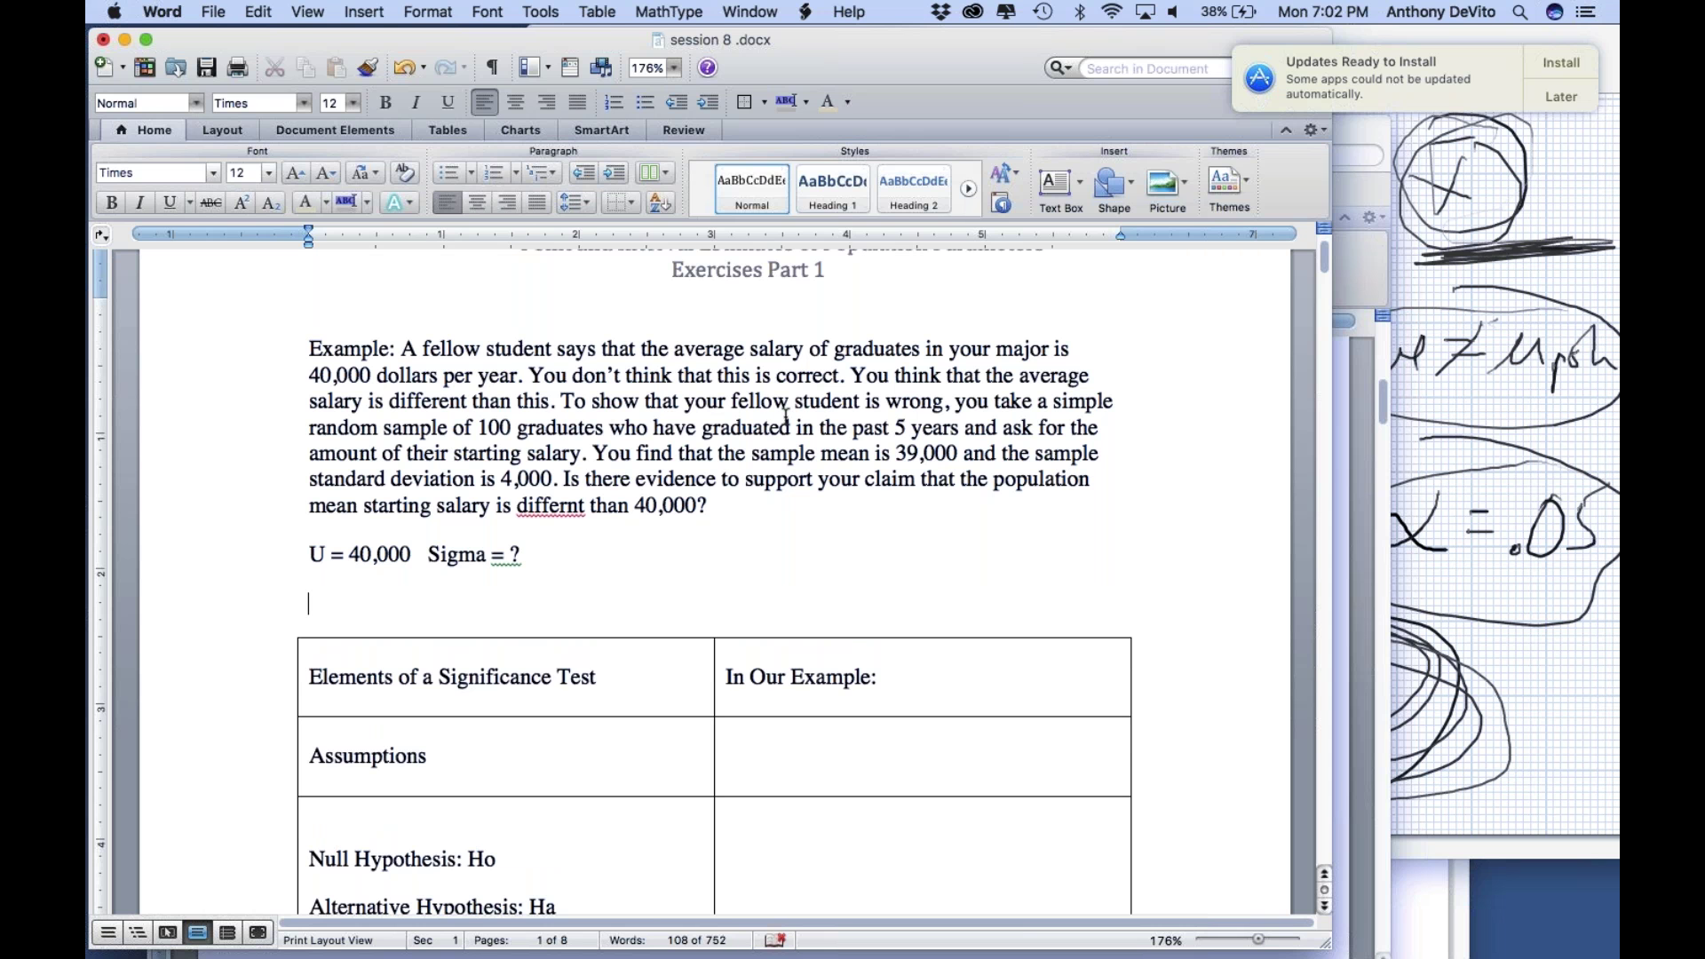
# Step: Add the lines "Xbar 39000, SD 4000 N=100" and "Alpha = 0.05" below the population values
pyautogui.write('Xbar 39000')
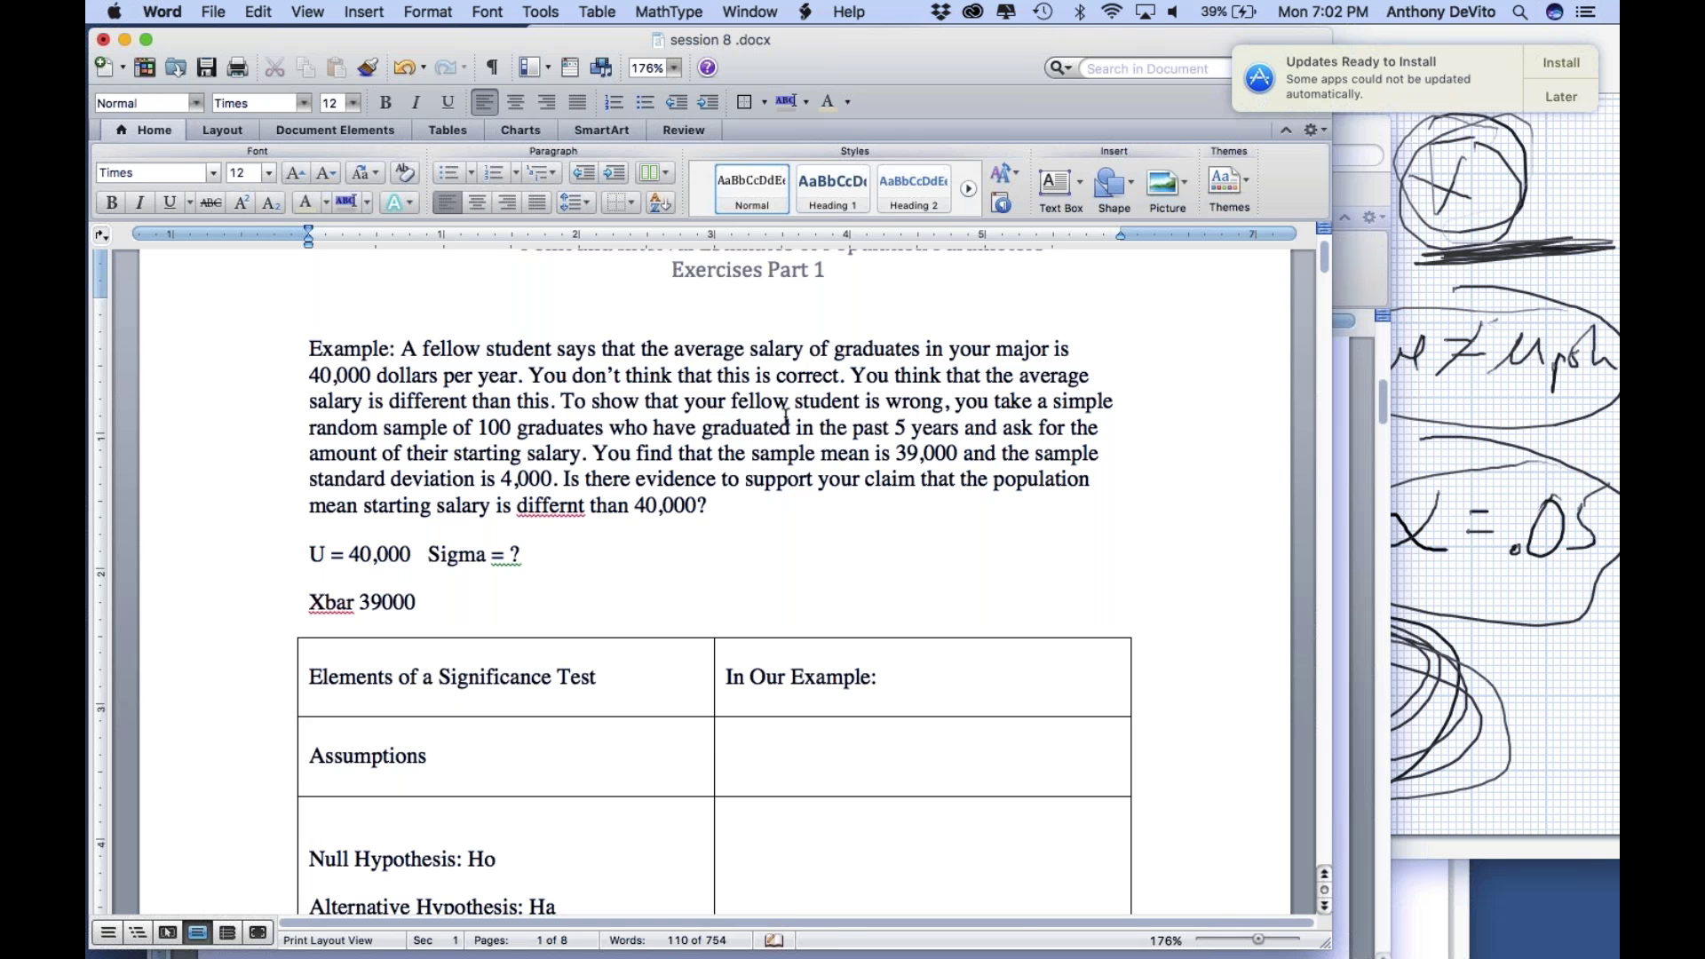
pyautogui.write(',  SD 4000  N=1')
pyautogui.write('00')
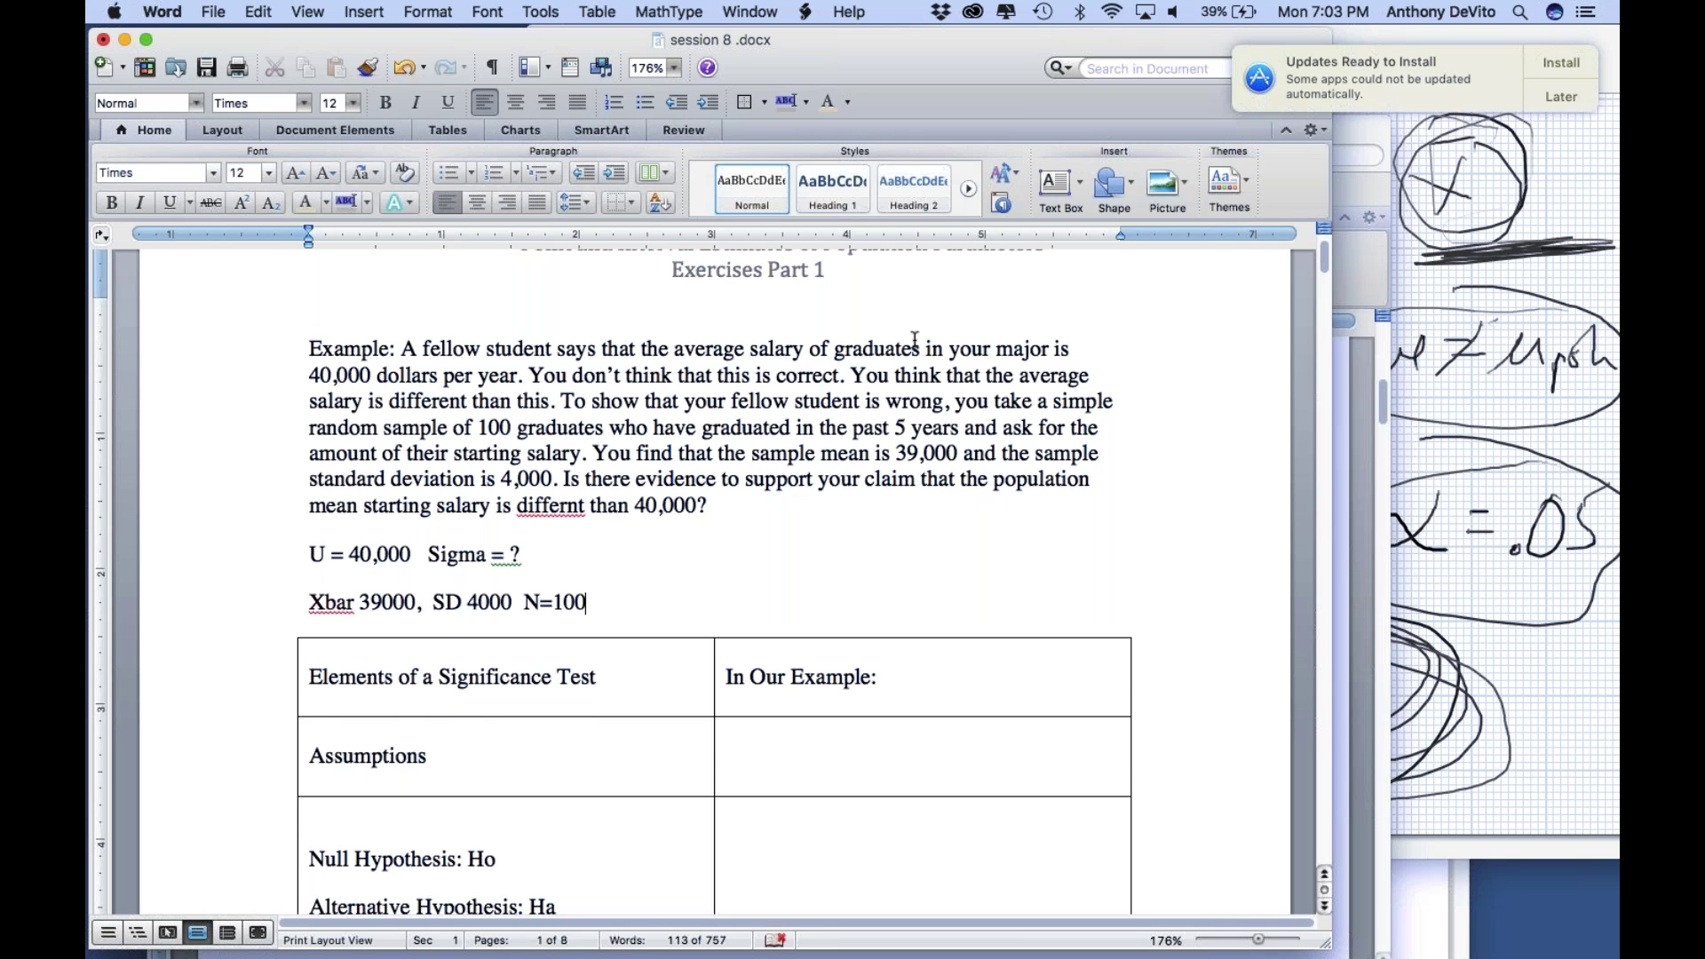
pyautogui.press('Return')
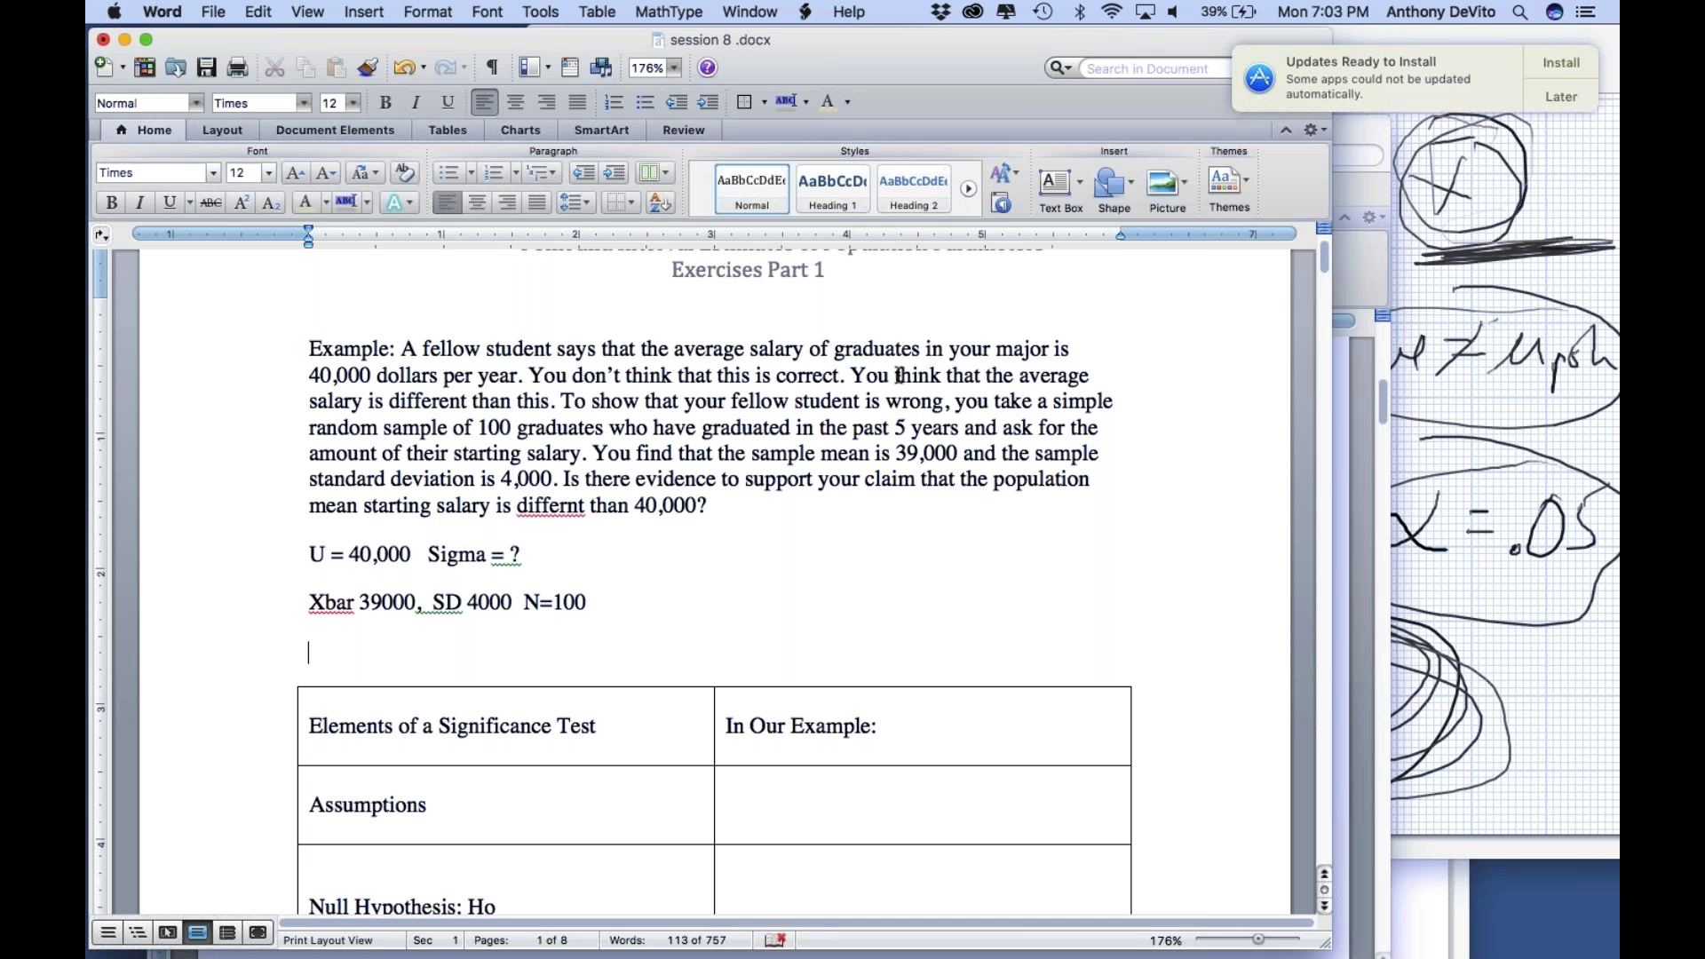
pyautogui.write('alpha = 0.05')
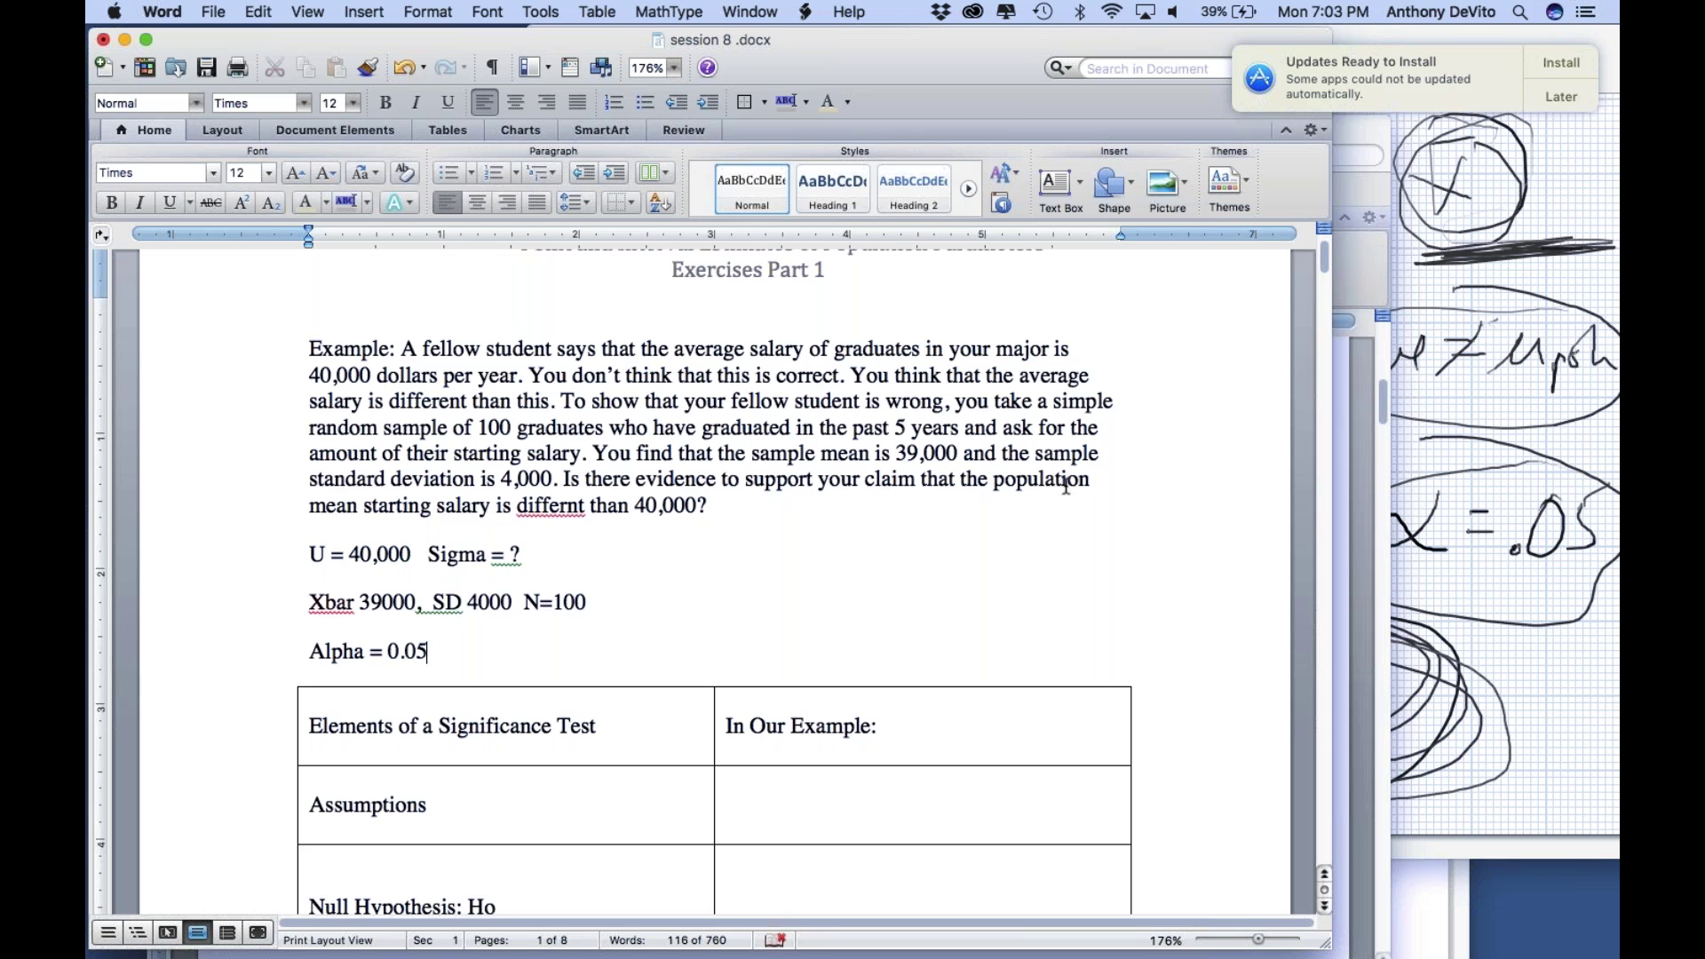
# Step: Start a new line in the "In Our Example" cell beside the null and alternative hypotheses
pyautogui.scroll(-3, 1006, 603)
pyautogui.scroll(-5, 1006, 603)
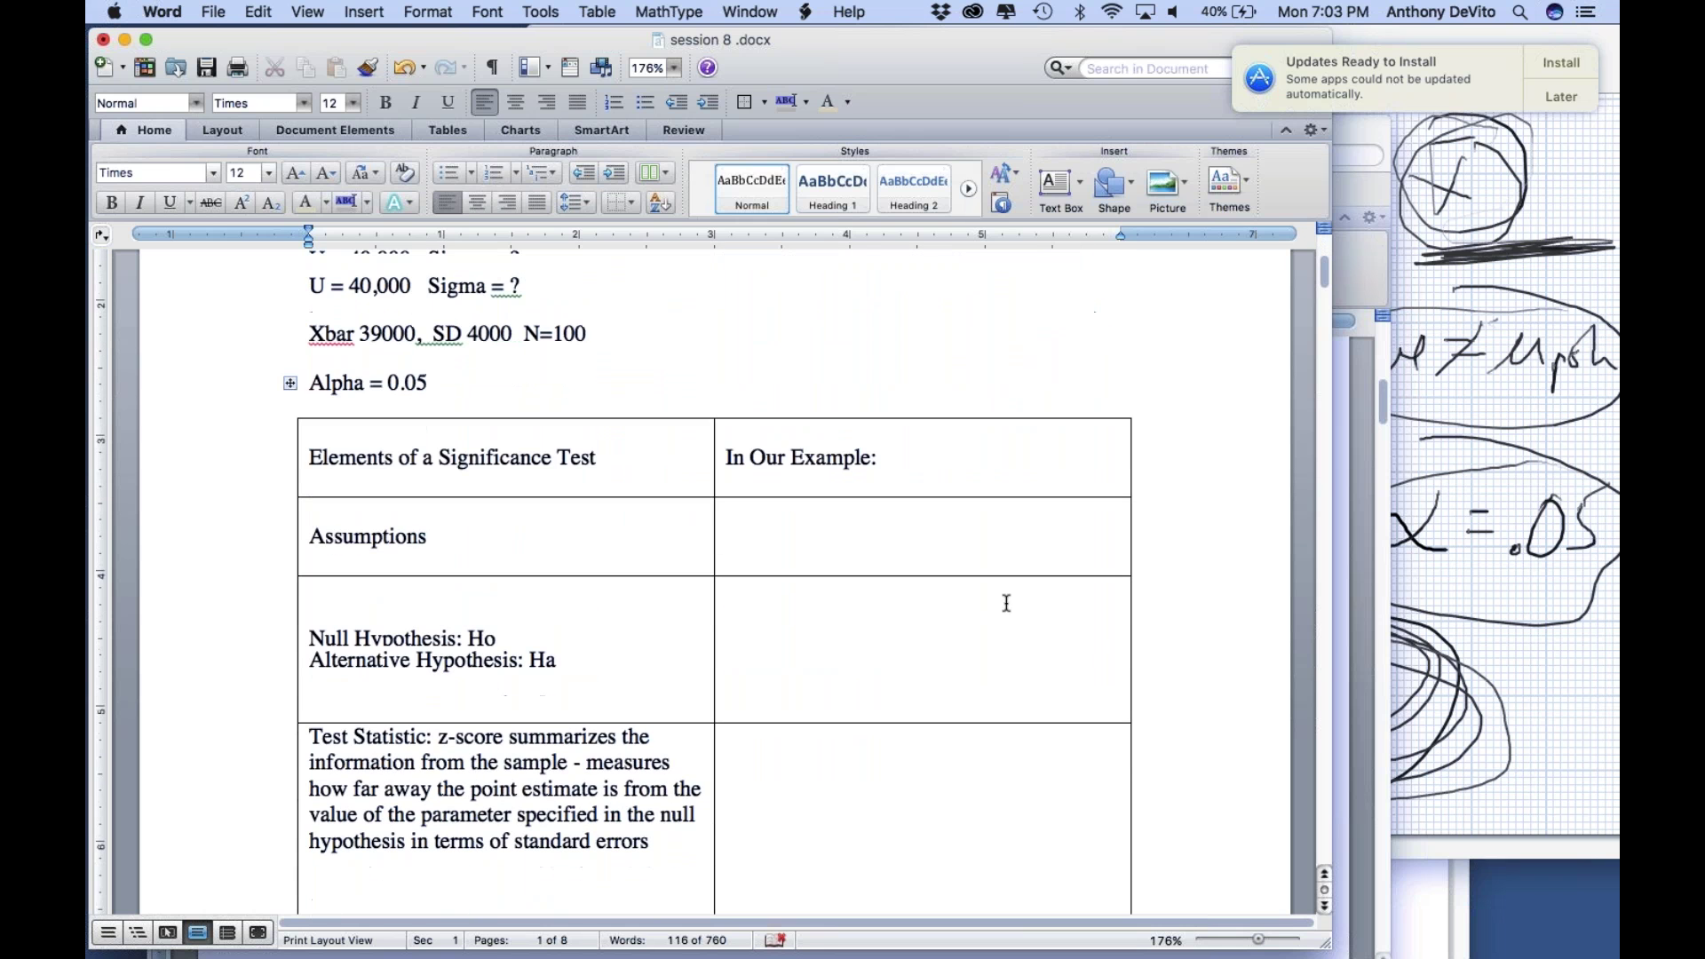
pyautogui.click(775, 631)
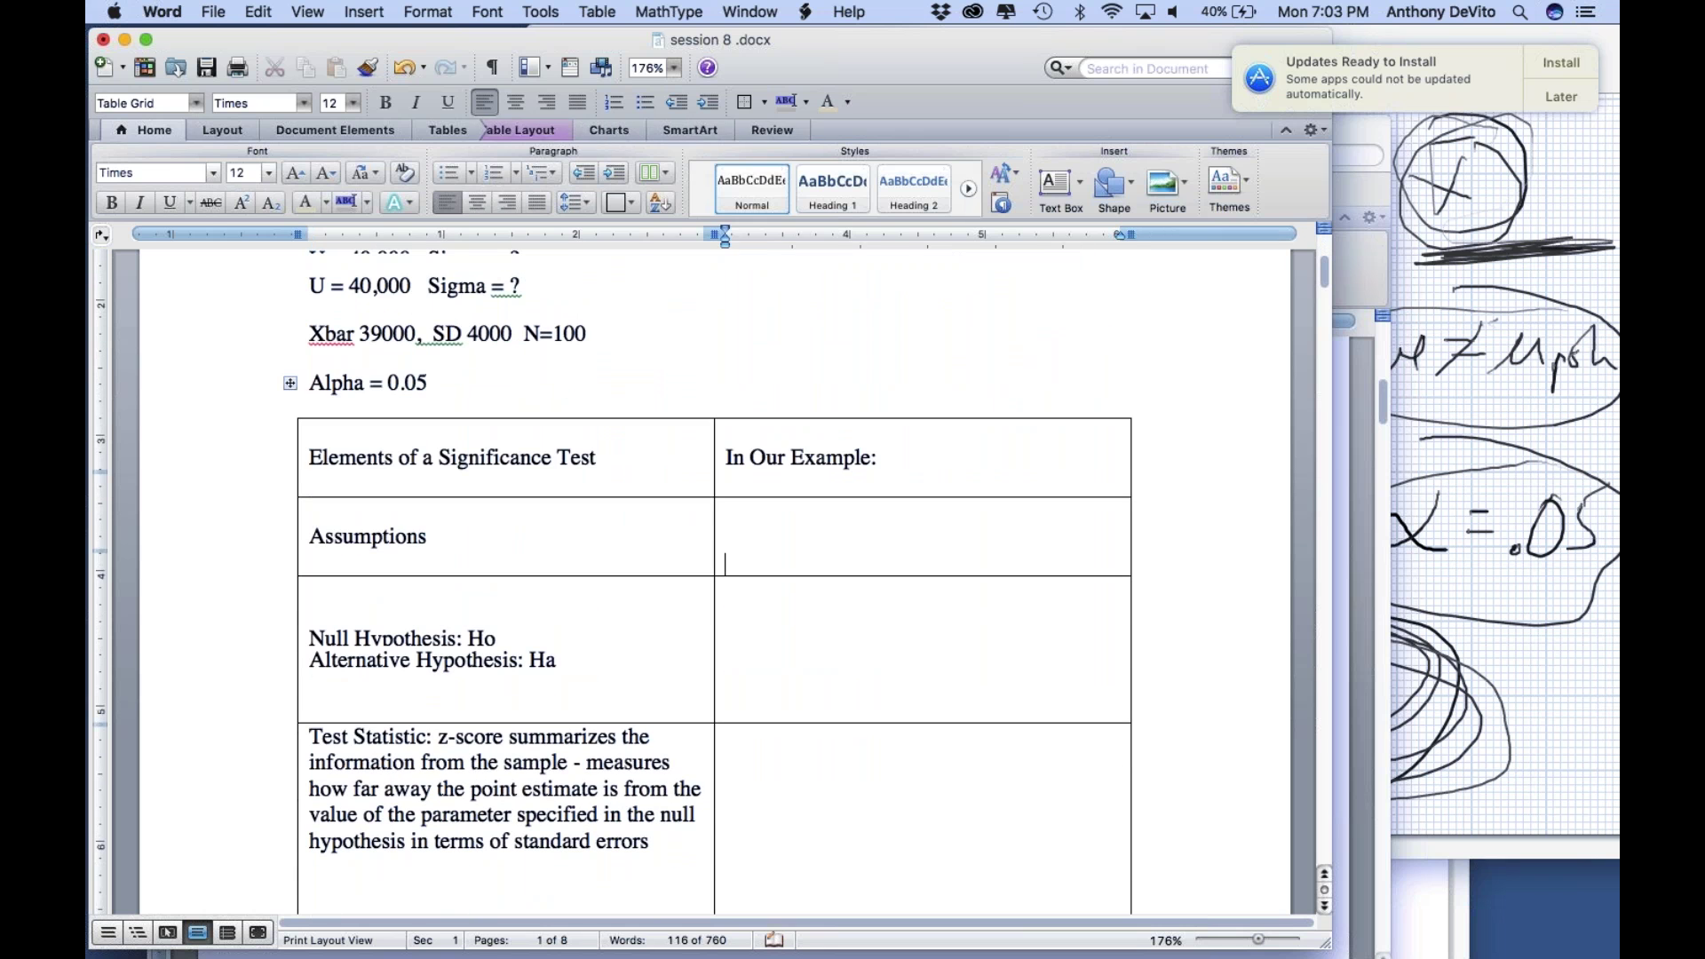
pyautogui.press('Up')
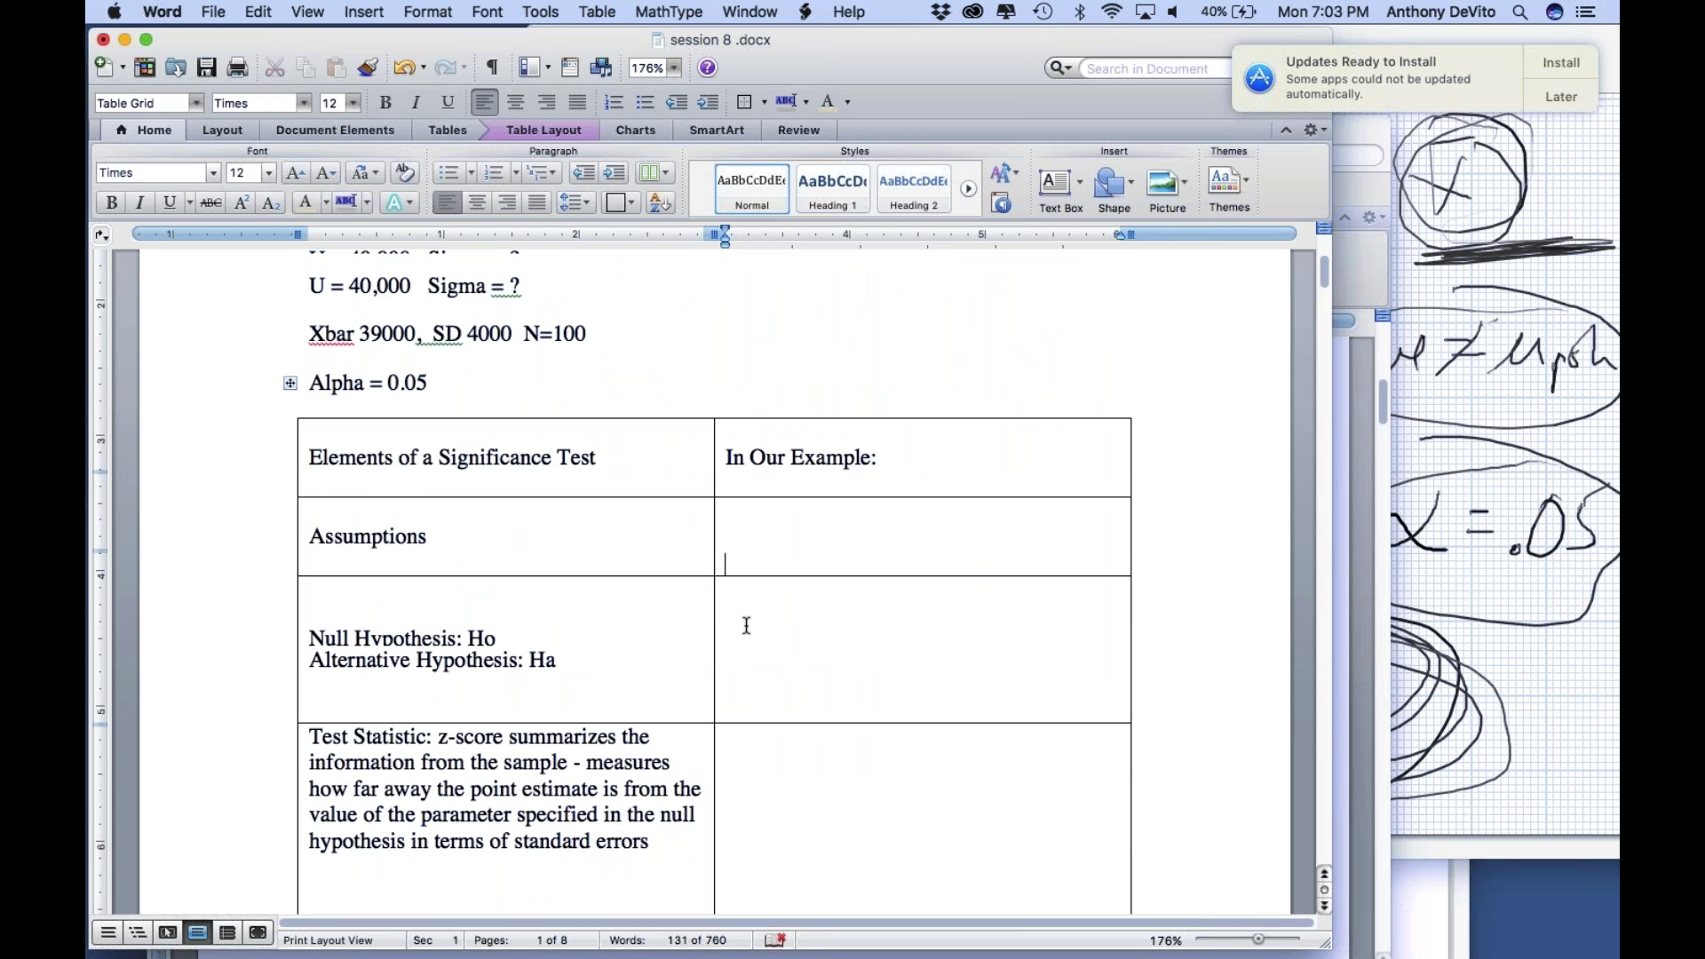
pyautogui.press('super+z')
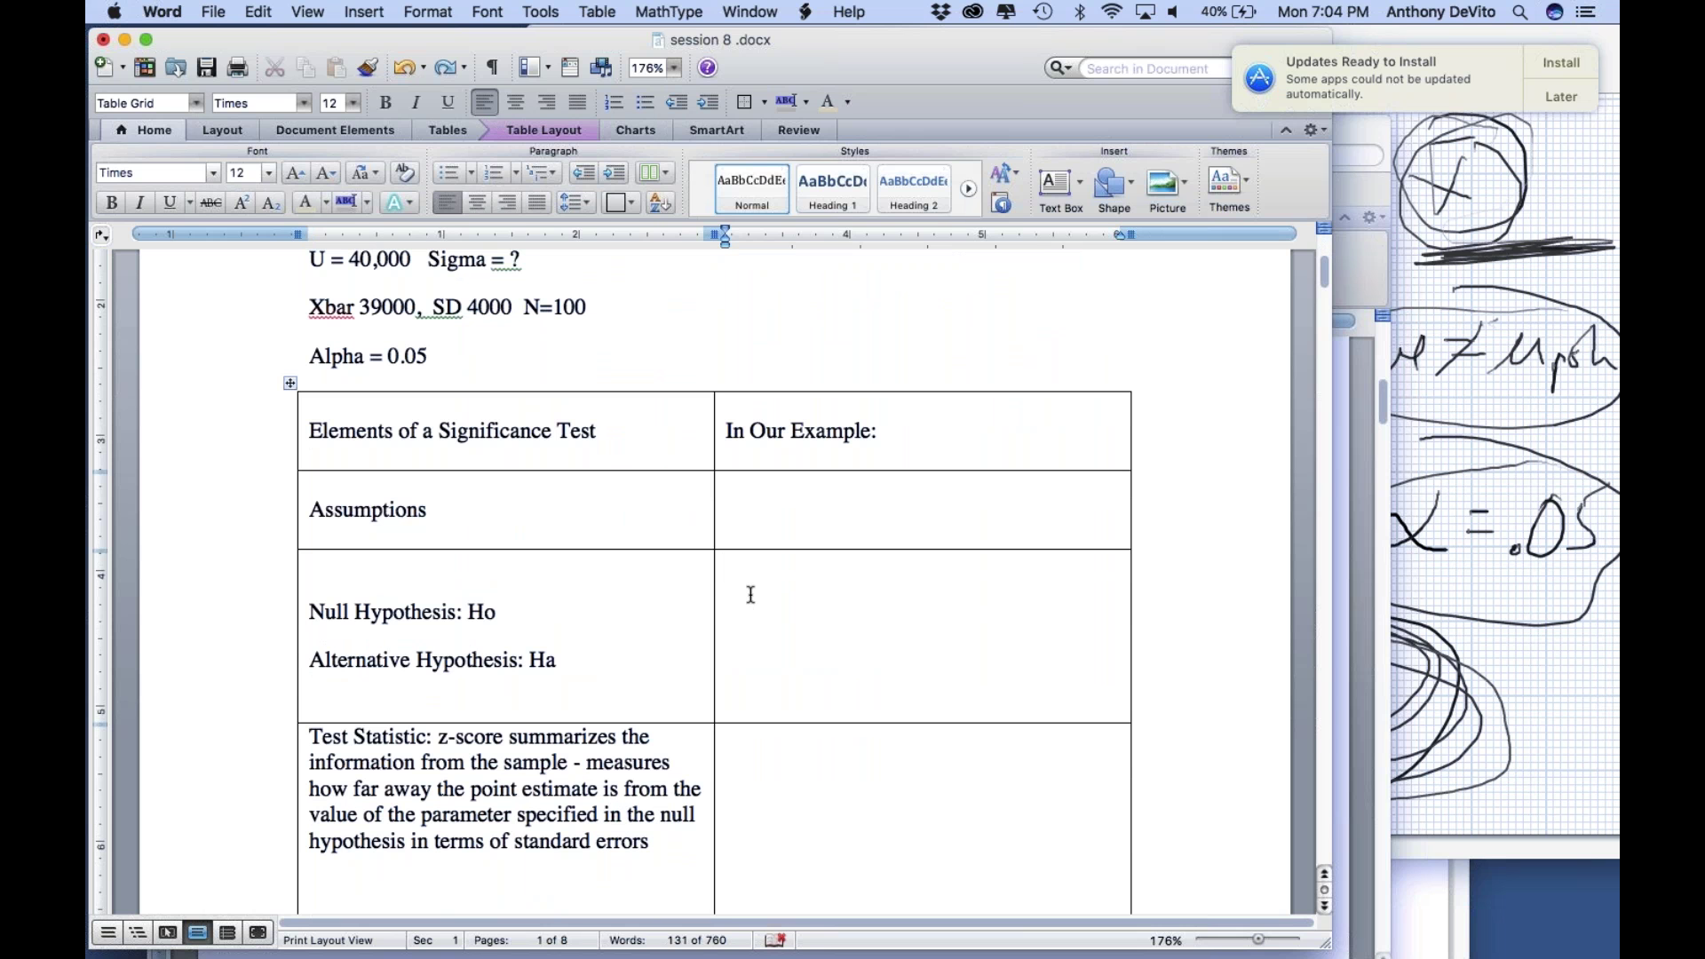
pyautogui.press('Return')
pyautogui.scroll(-5, 751, 594)
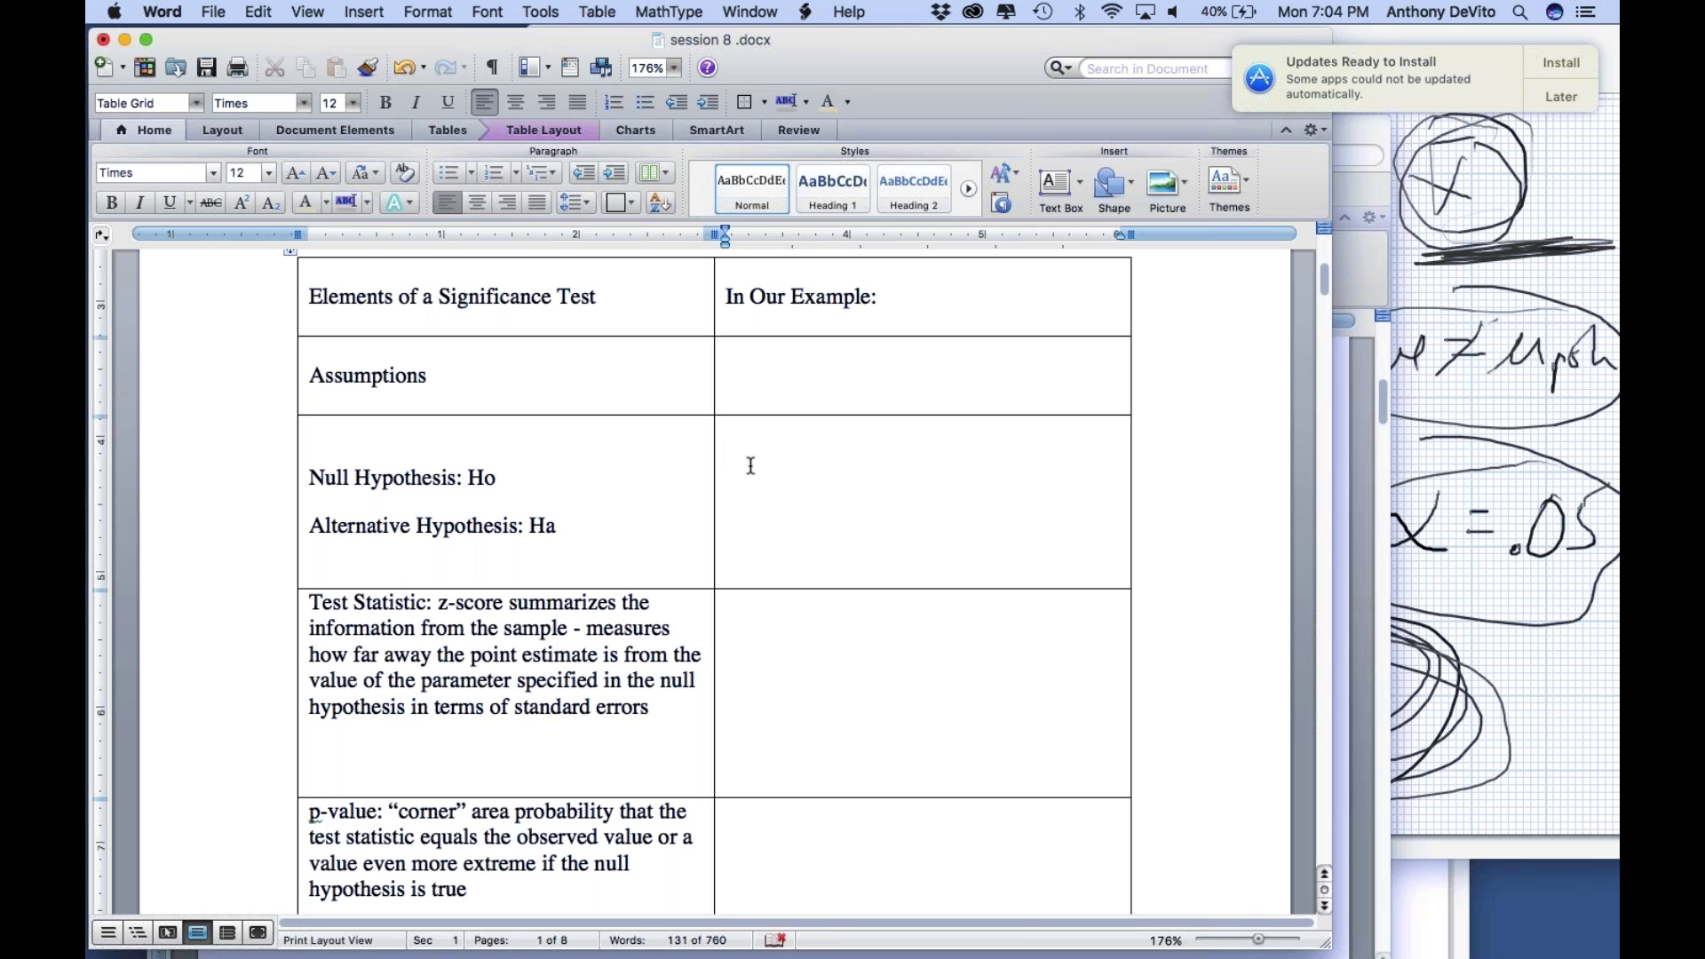
pyautogui.write('U')
pyautogui.press('BackSpace')
pyautogui.write('u')
pyautogui.press('BackSpace')
pyautogui.write('U0 = 40000')
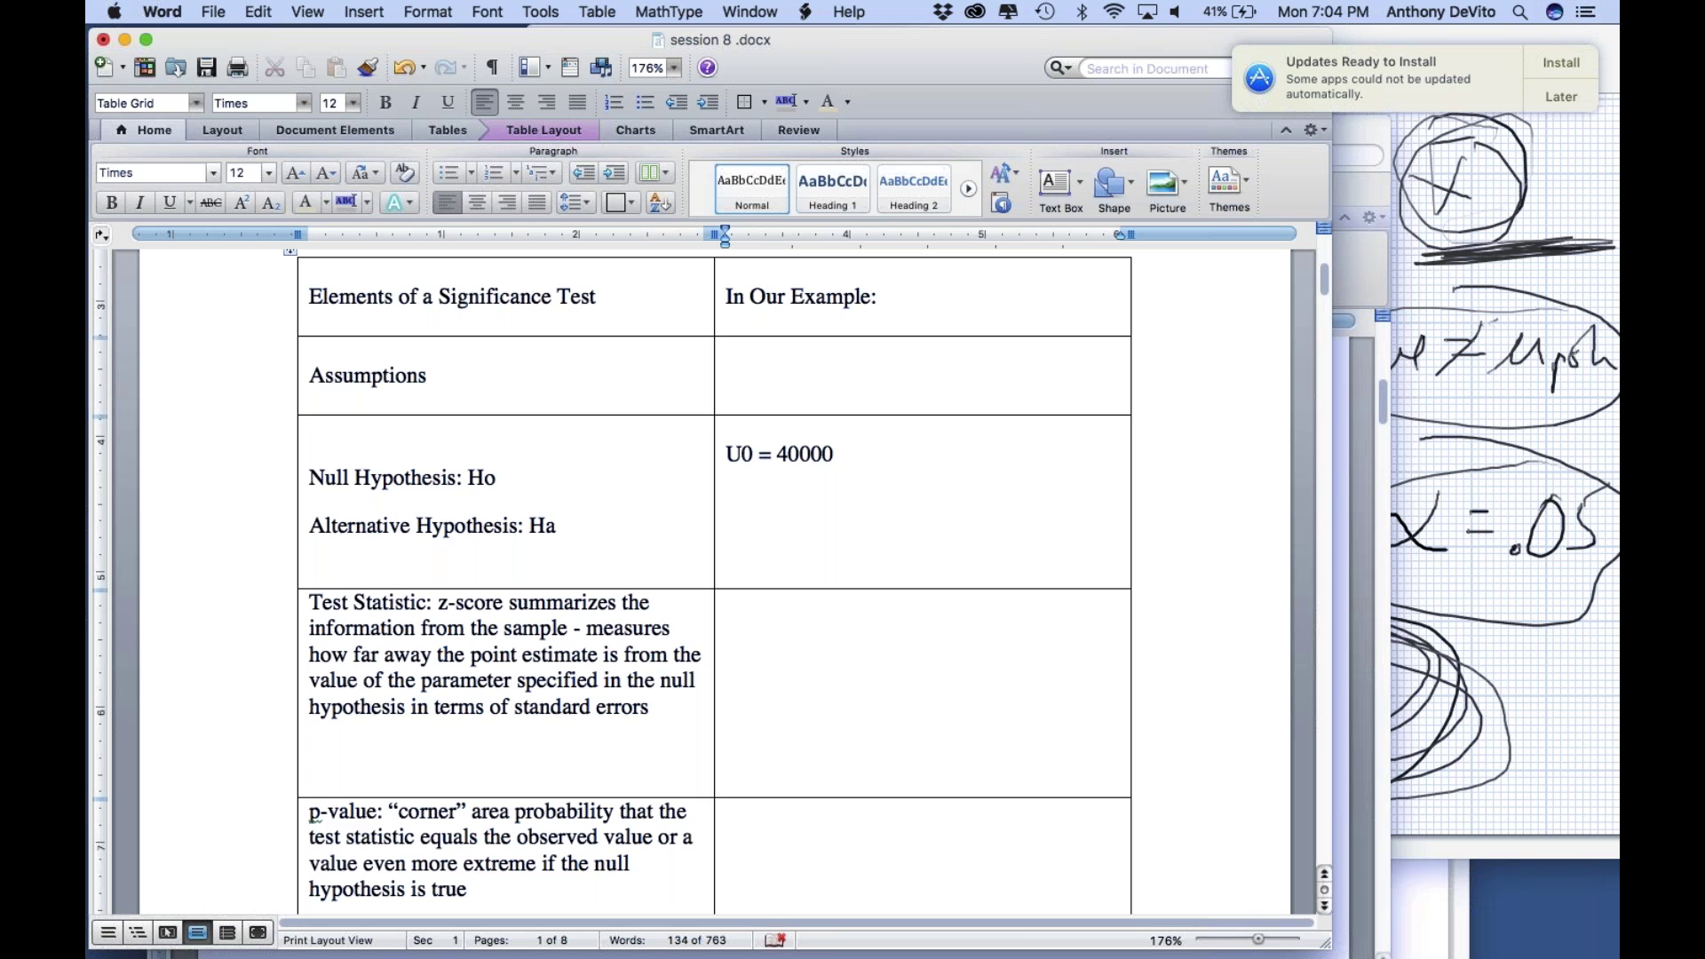
pyautogui.press('BackSpace')
pyautogui.press('BackSpace')
pyautogui.press('BackSpace')
pyautogui.press('BackSpace')
pyautogui.press('BackSpace')
pyautogui.press('BackSpace')
pyautogui.press('BackSpace')
pyautogui.press('BackSpace')
pyautogui.press('BackSpace')
pyautogui.press('BackSpace')
# Step: Enter the general hypotheses "U = U0" and "U =/= U0" on separate lines in the hypothesis row's example cell
pyautogui.write('= U')
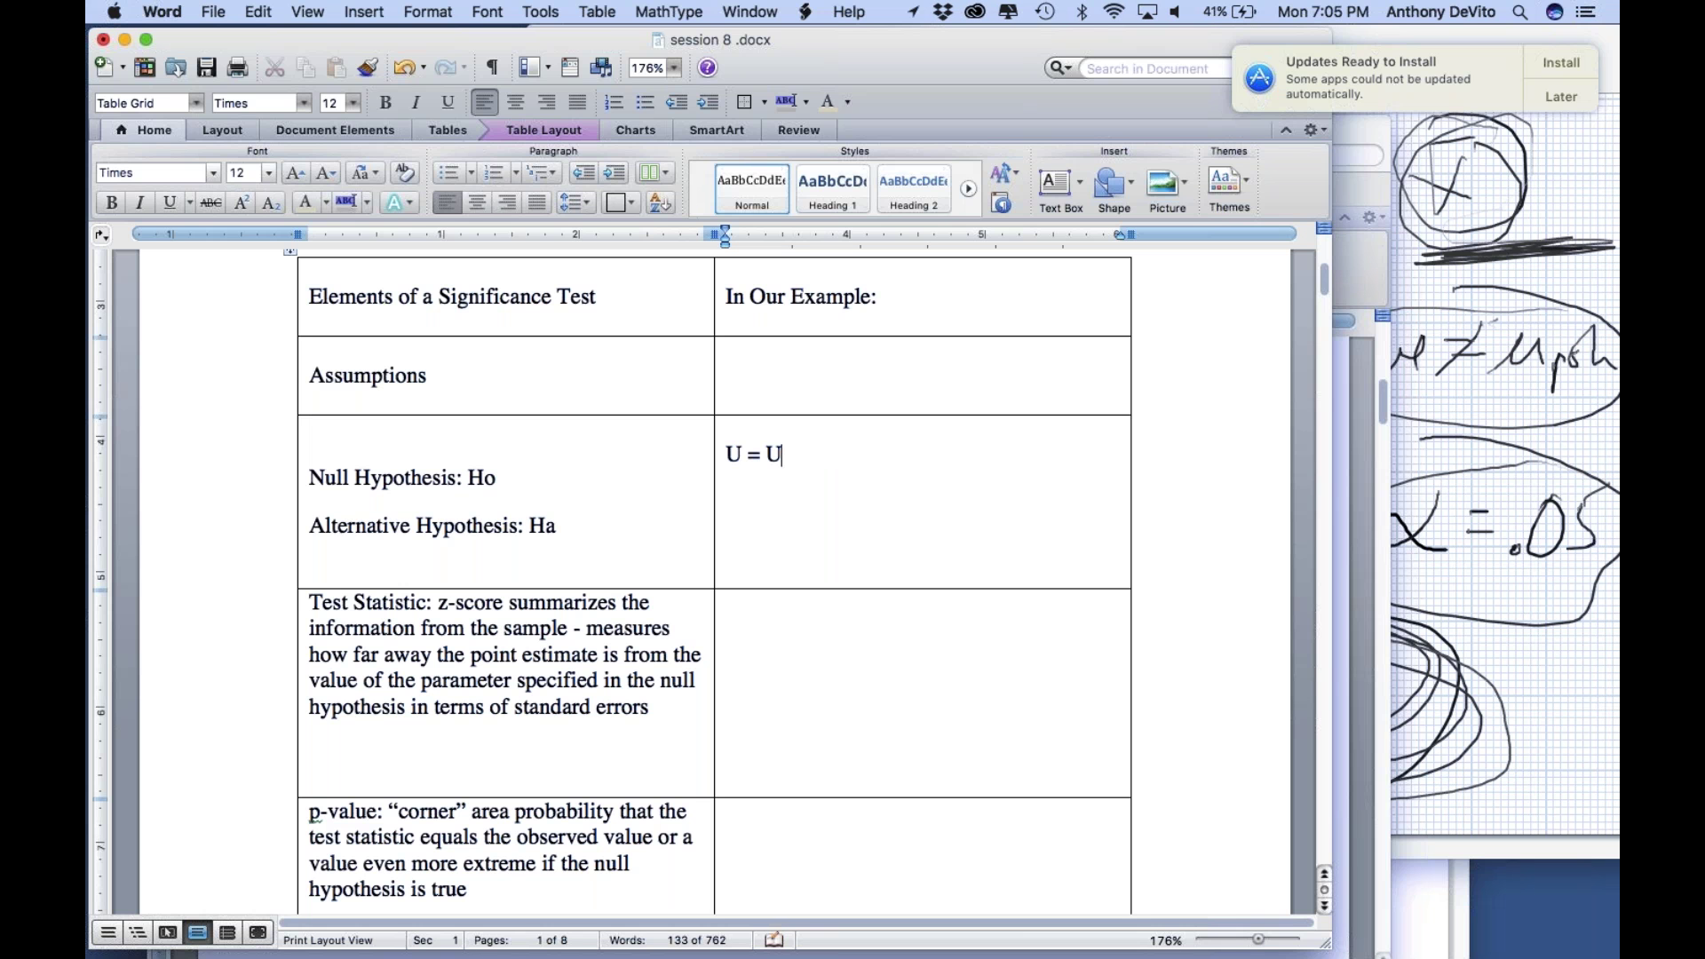
pyautogui.write('0')
pyautogui.press('Return')
pyautogui.moveTo(742, 454)
pyautogui.click(813, 455)
pyautogui.write('U =/= U0')
# Step: Leave a blank line below the general hypotheses and enter "Urgrad = 40000" in the same cell
pyautogui.press('Return')
pyautogui.press('Return')
pyautogui.write('U =')
pyautogui.press('BackSpace')
pyautogui.press('BackSpace')
pyautogui.write('g')
pyautogui.press('BackSpace')
pyautogui.write('rgrad = 40000')
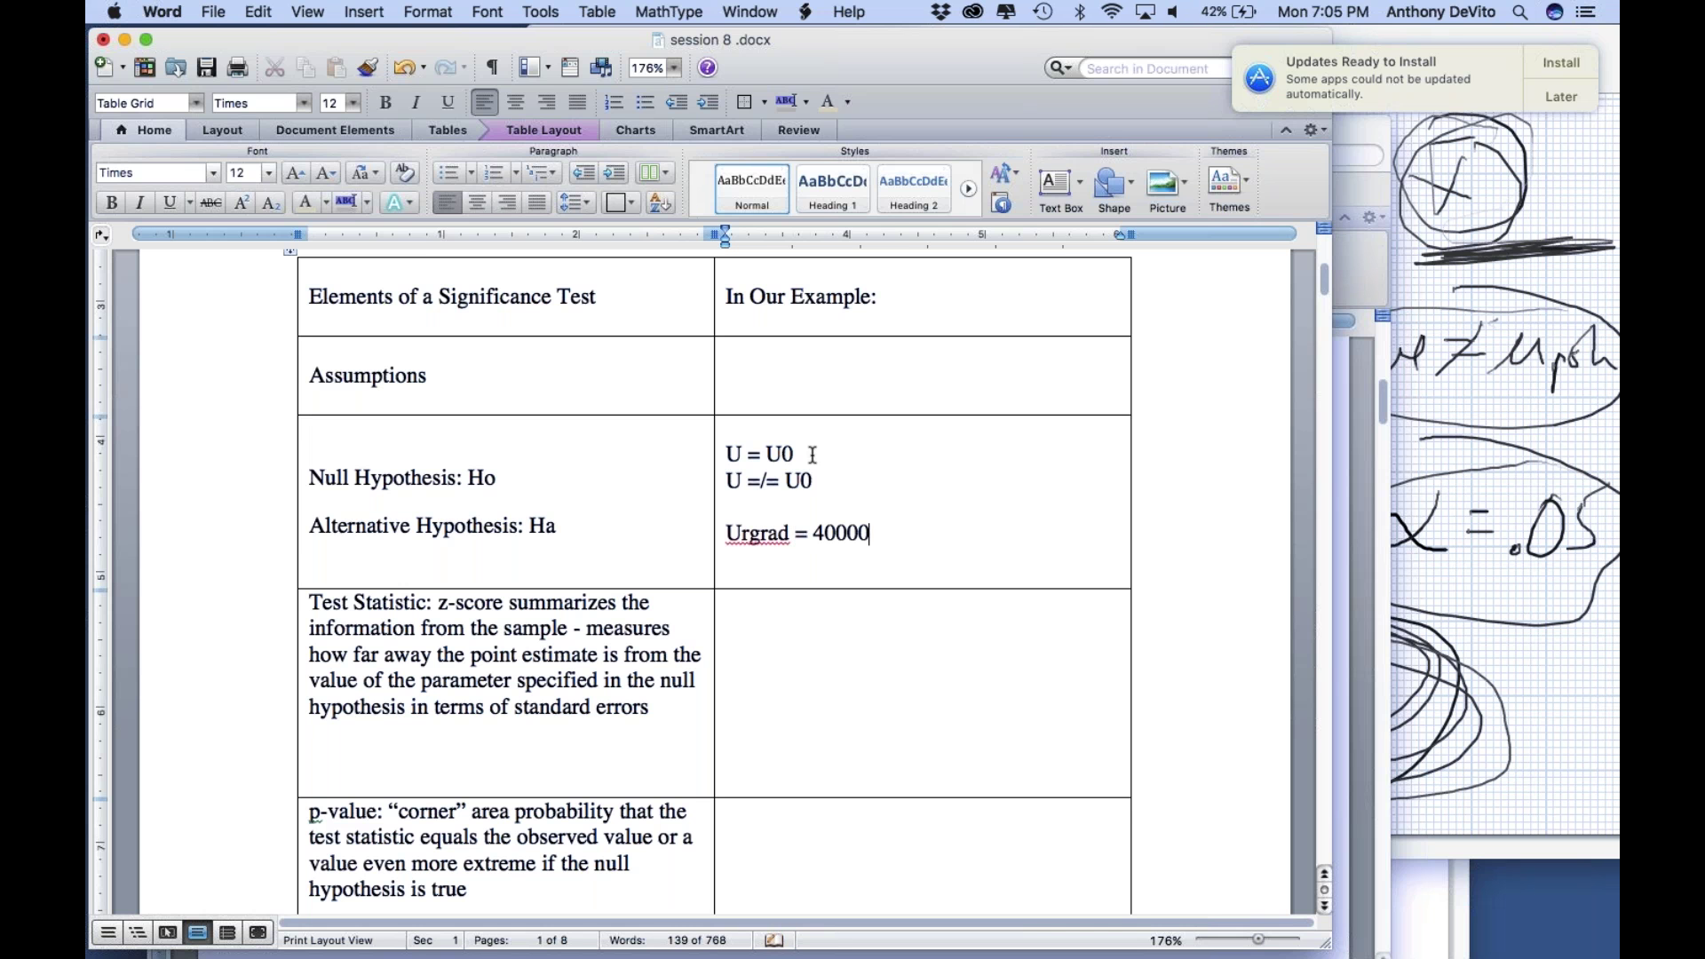
# Step: Enter "Urgrad =/= 40000" on the line below "Urgrad = 40000" in the hypothesis row's example cell
pyautogui.press('Return')
pyautogui.write('U')
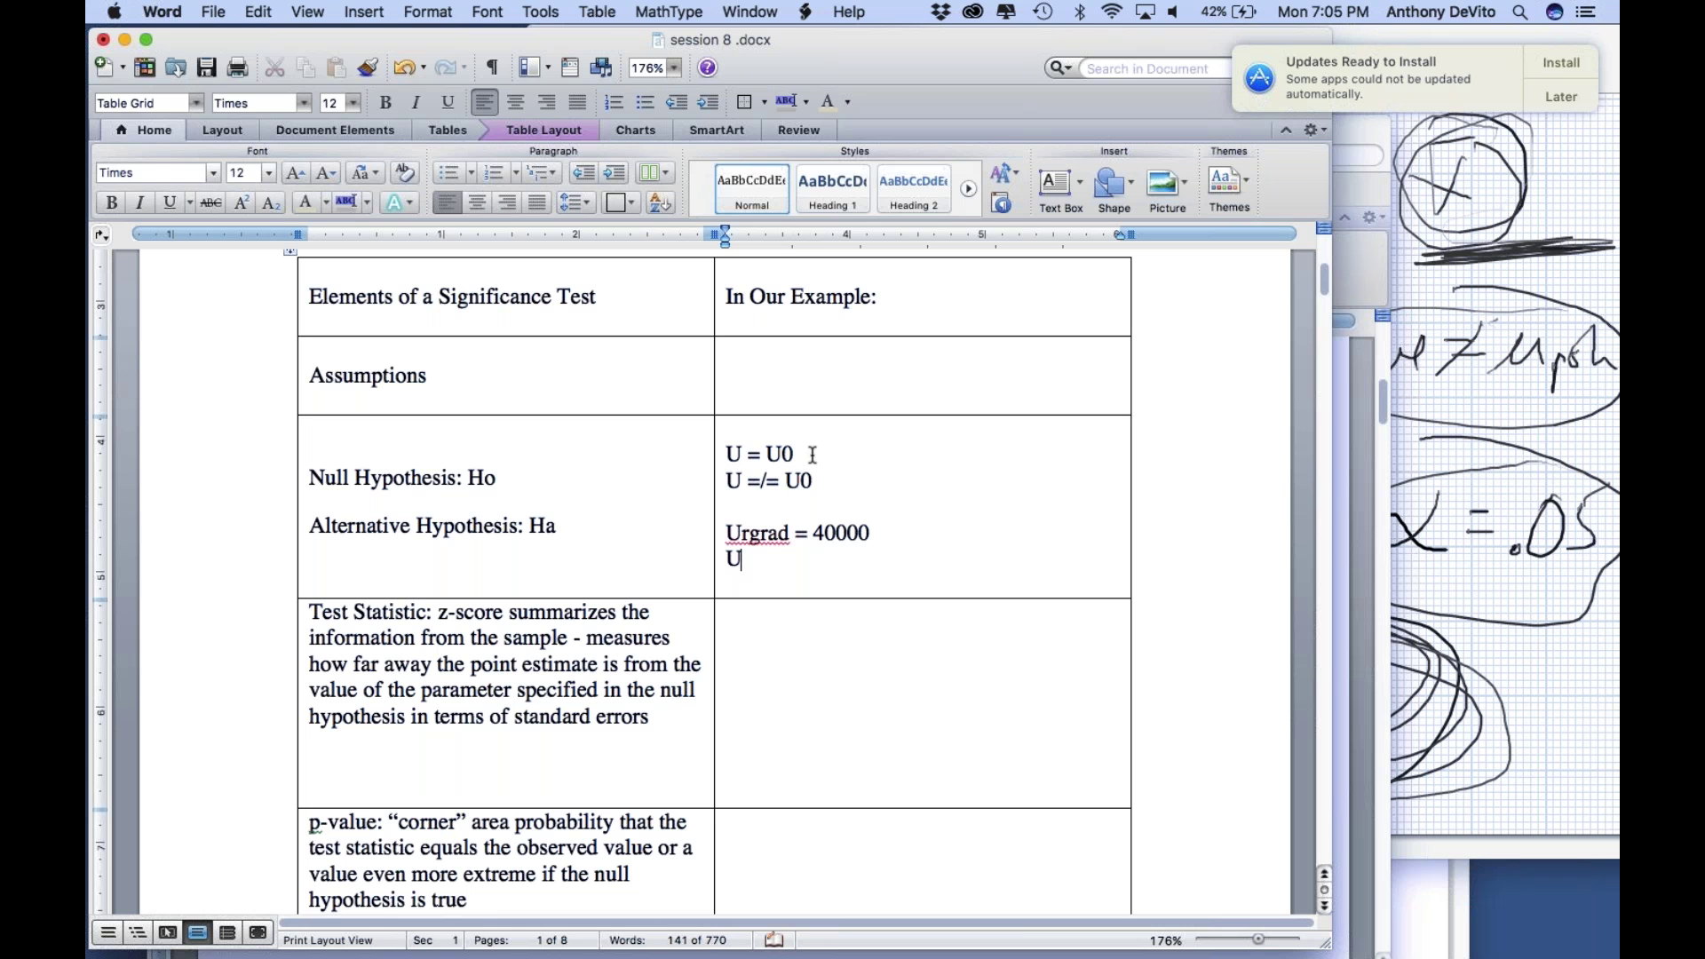
pyautogui.write('rgrad =/= 40000')
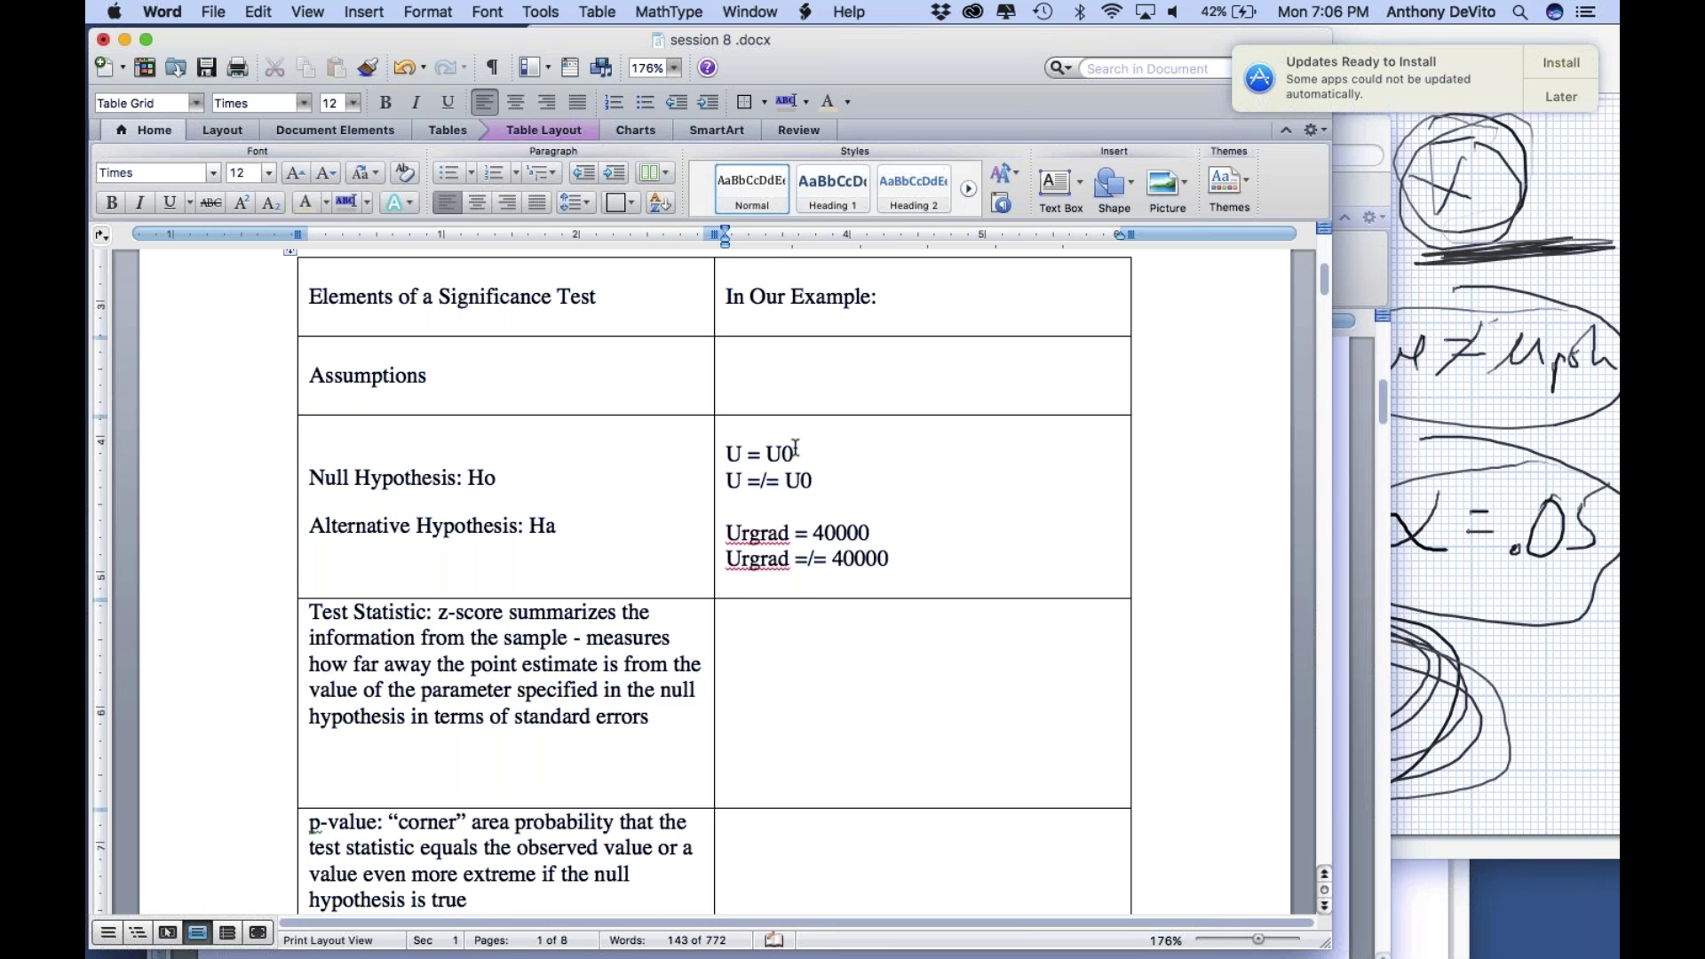
# Step: Review the general null hypothesis and the population sigma entry above the table
pyautogui.click(769, 453)
pyautogui.moveTo(778, 447); pyautogui.dragTo(781, 454)
pyautogui.click(841, 444)
pyautogui.click(782, 453)
pyautogui.scroll(-1, 782, 453)
pyautogui.scroll(-3, 789, 462)
pyautogui.scroll(-3, 872, 559)
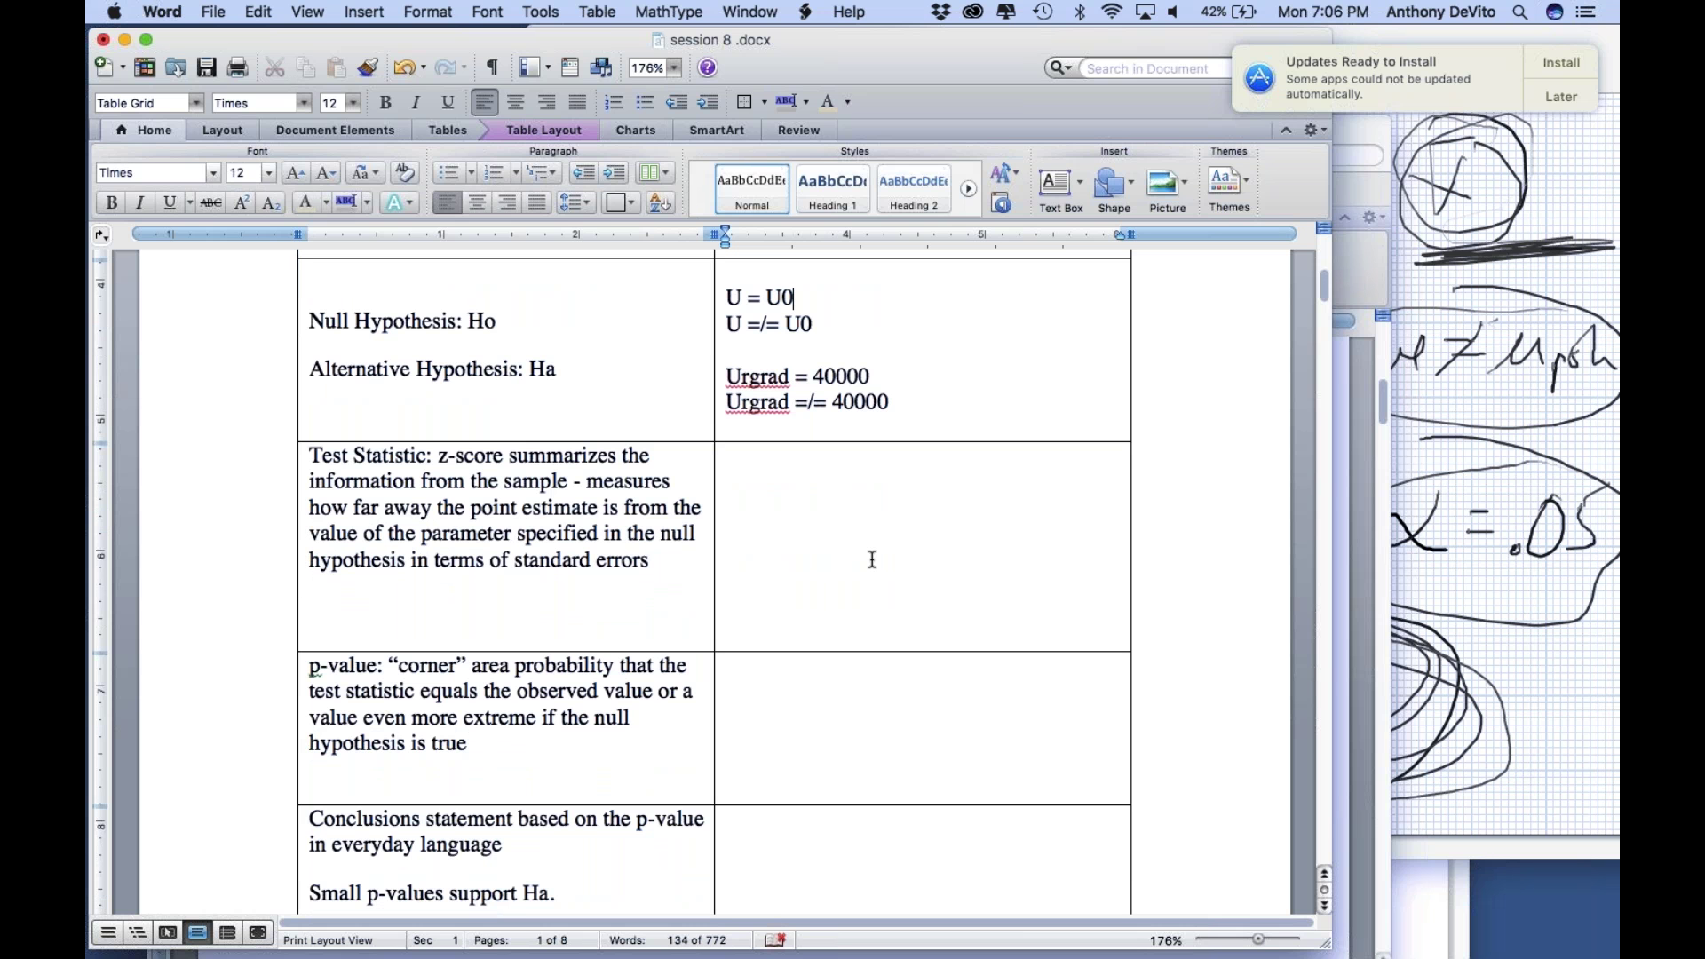
pyautogui.scroll(5, 872, 559)
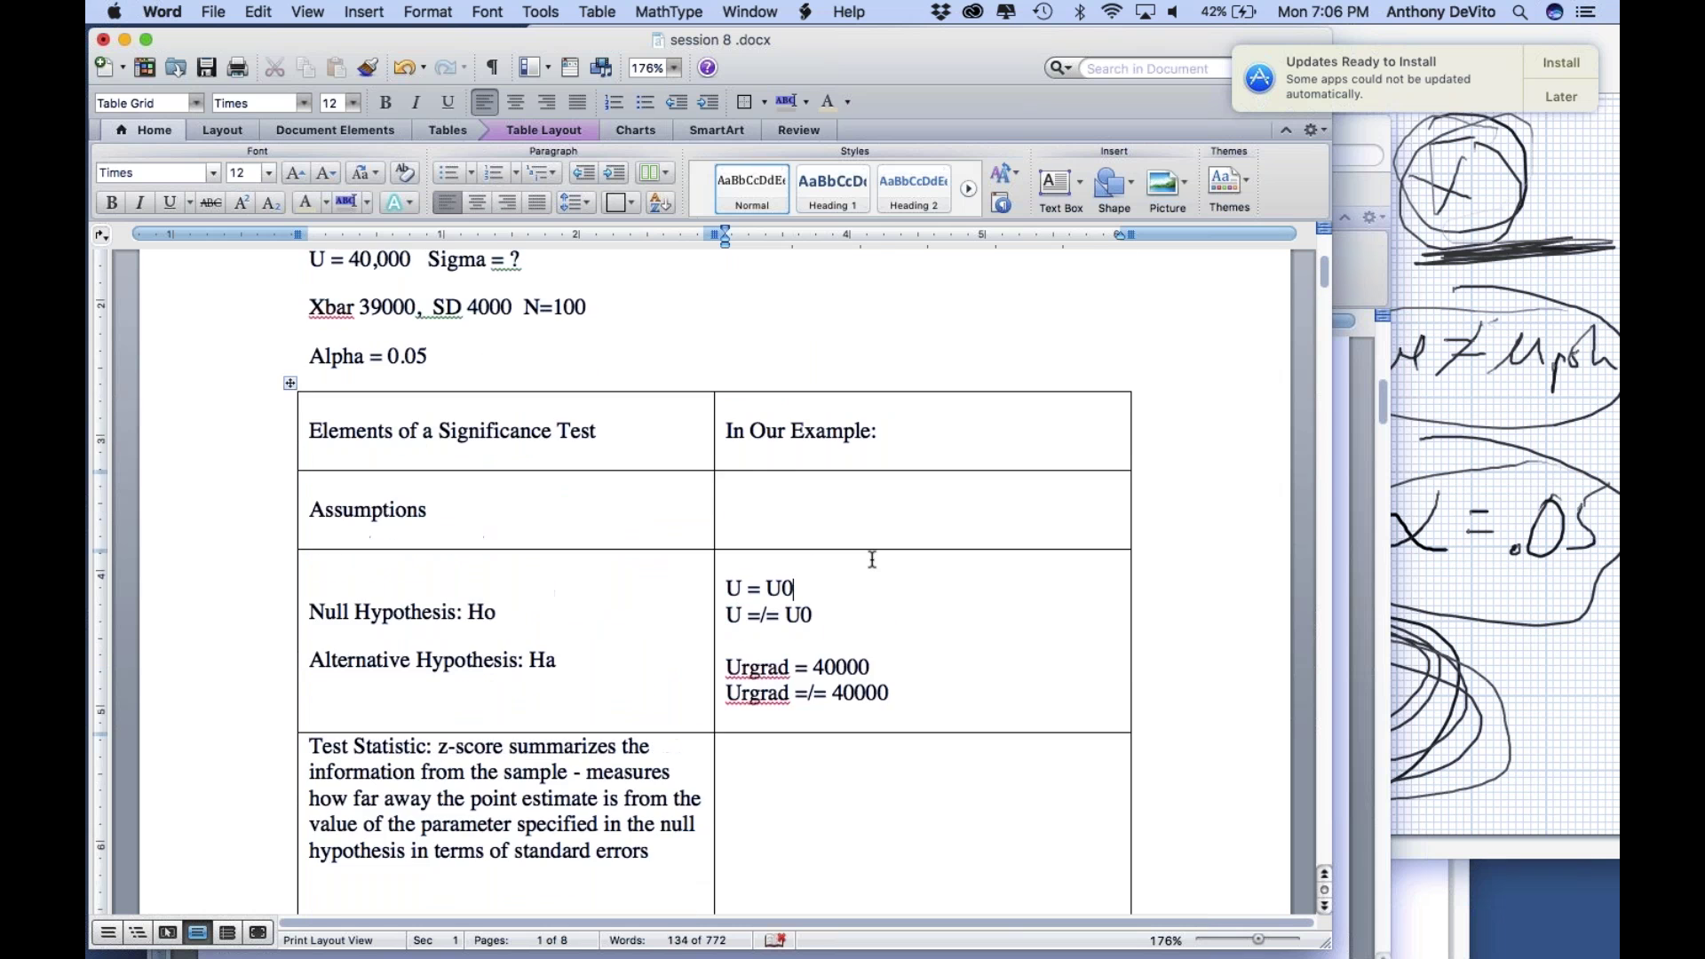
pyautogui.moveTo(429, 371); pyautogui.dragTo(538, 371)
pyautogui.press('Right')
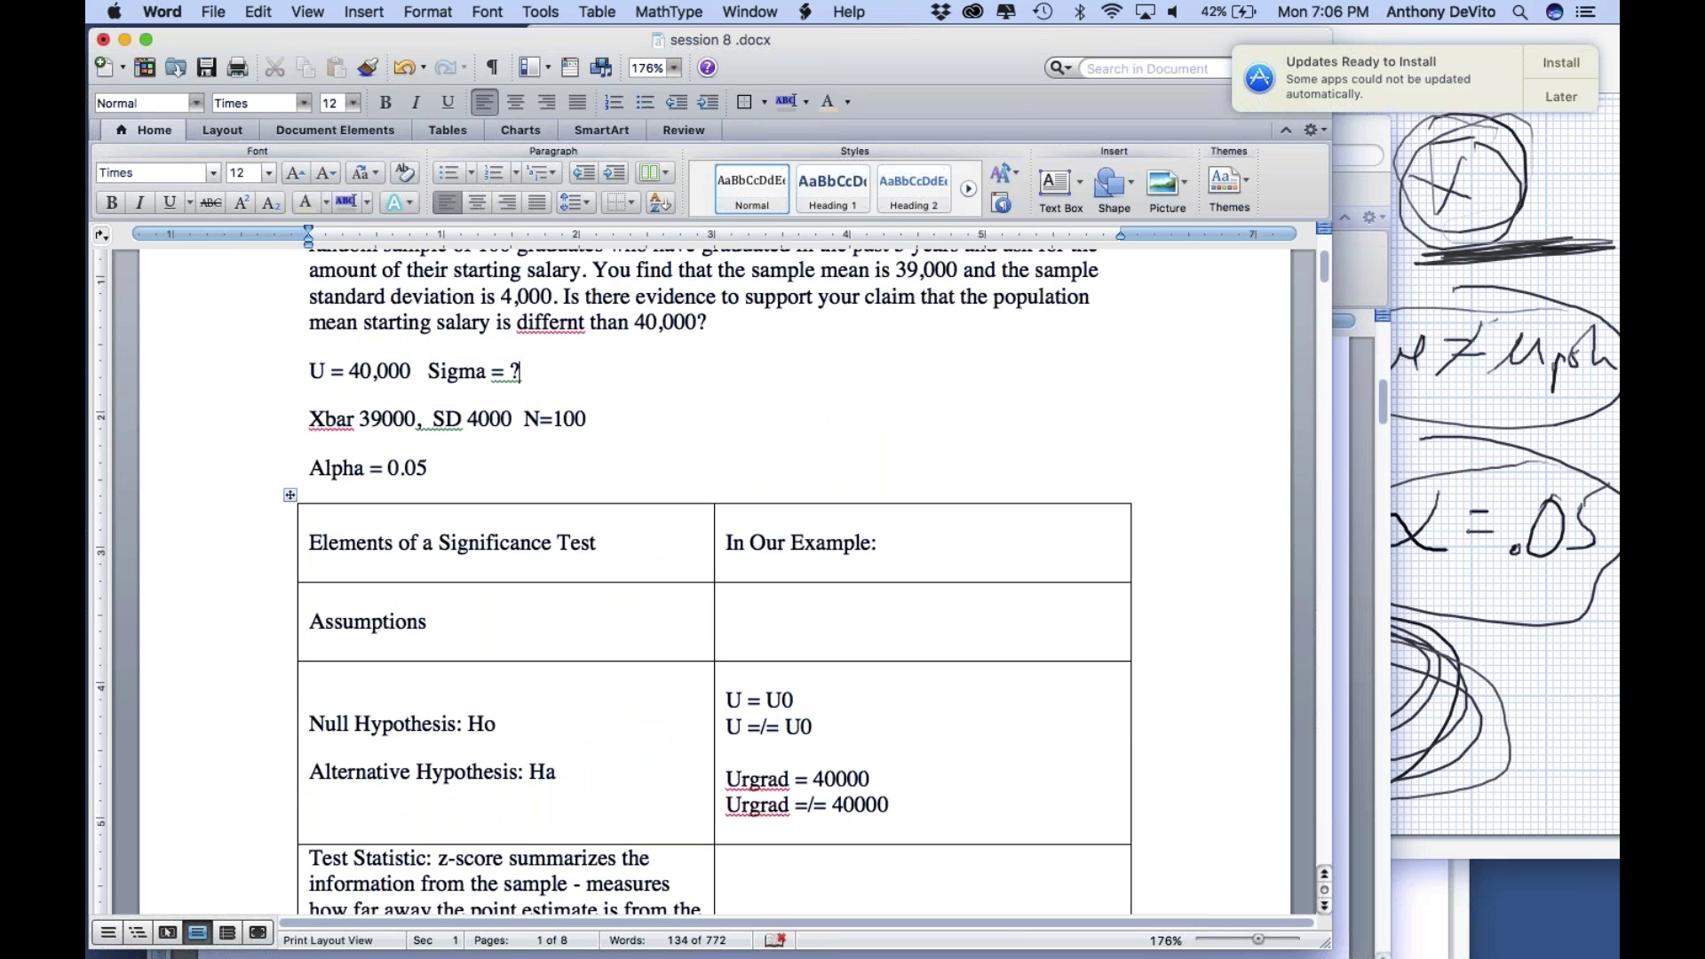
# Step: Enter the formula "T = Xbar – U0 / (sd/sqrt(n)" in the test statistic row's example cell
pyautogui.scroll(-6, 701, 578)
pyautogui.scroll(-2, 647, 518)
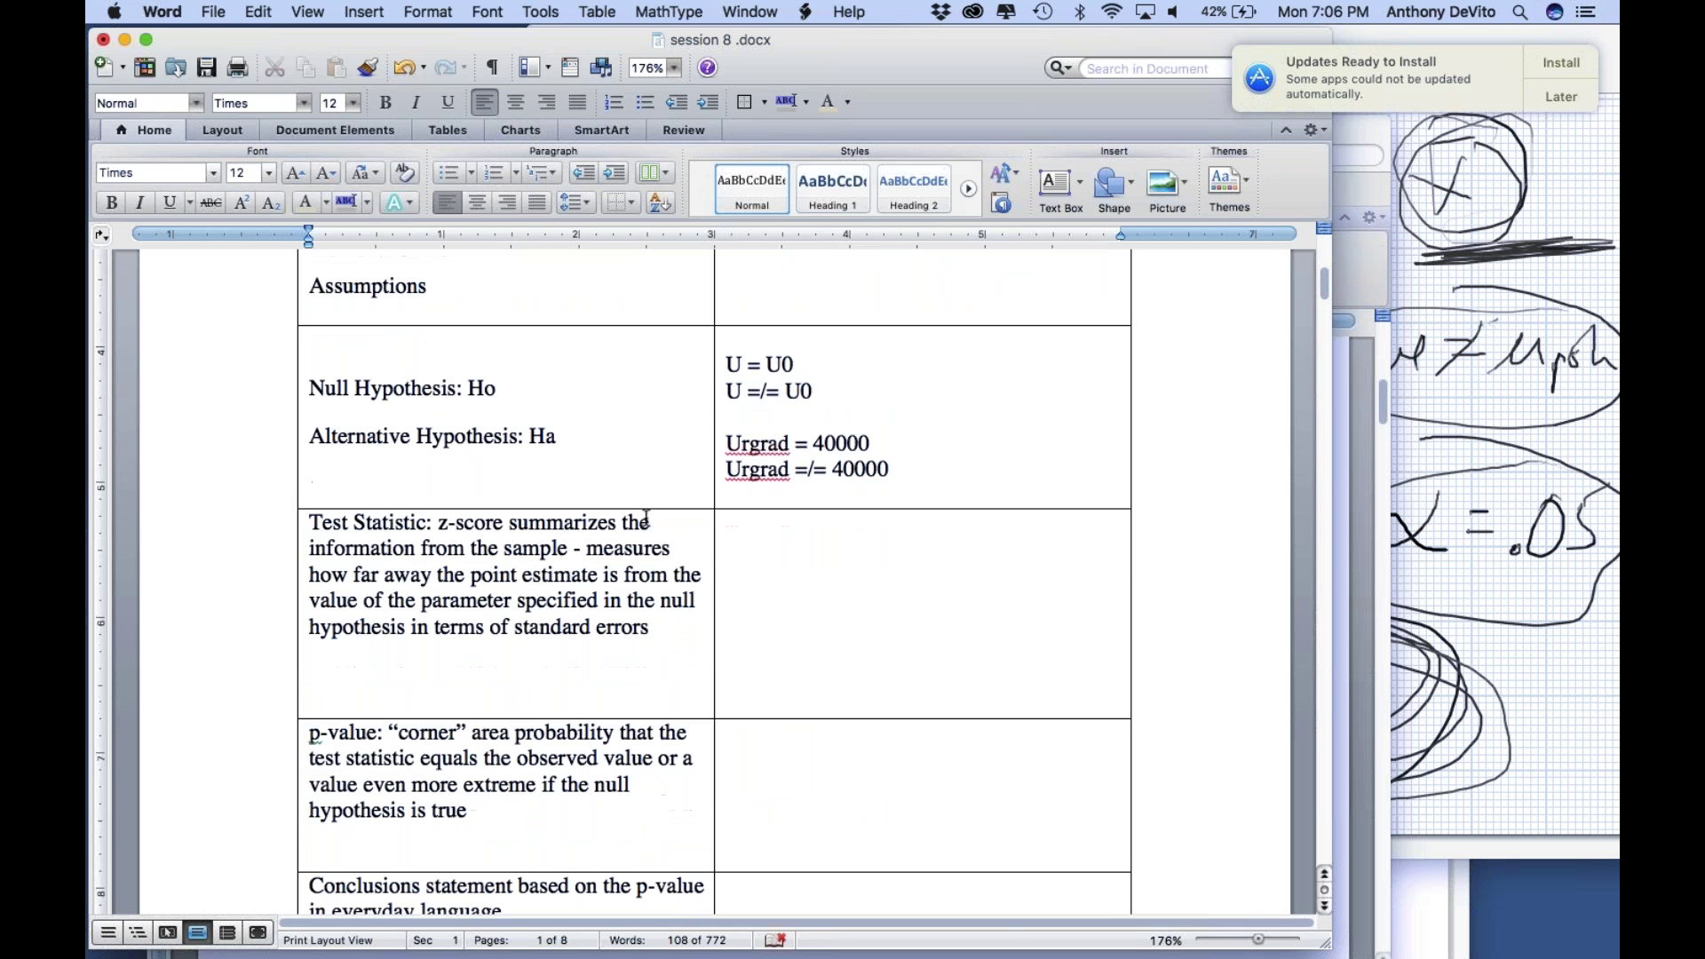
pyautogui.click(766, 533)
pyautogui.press('Up')
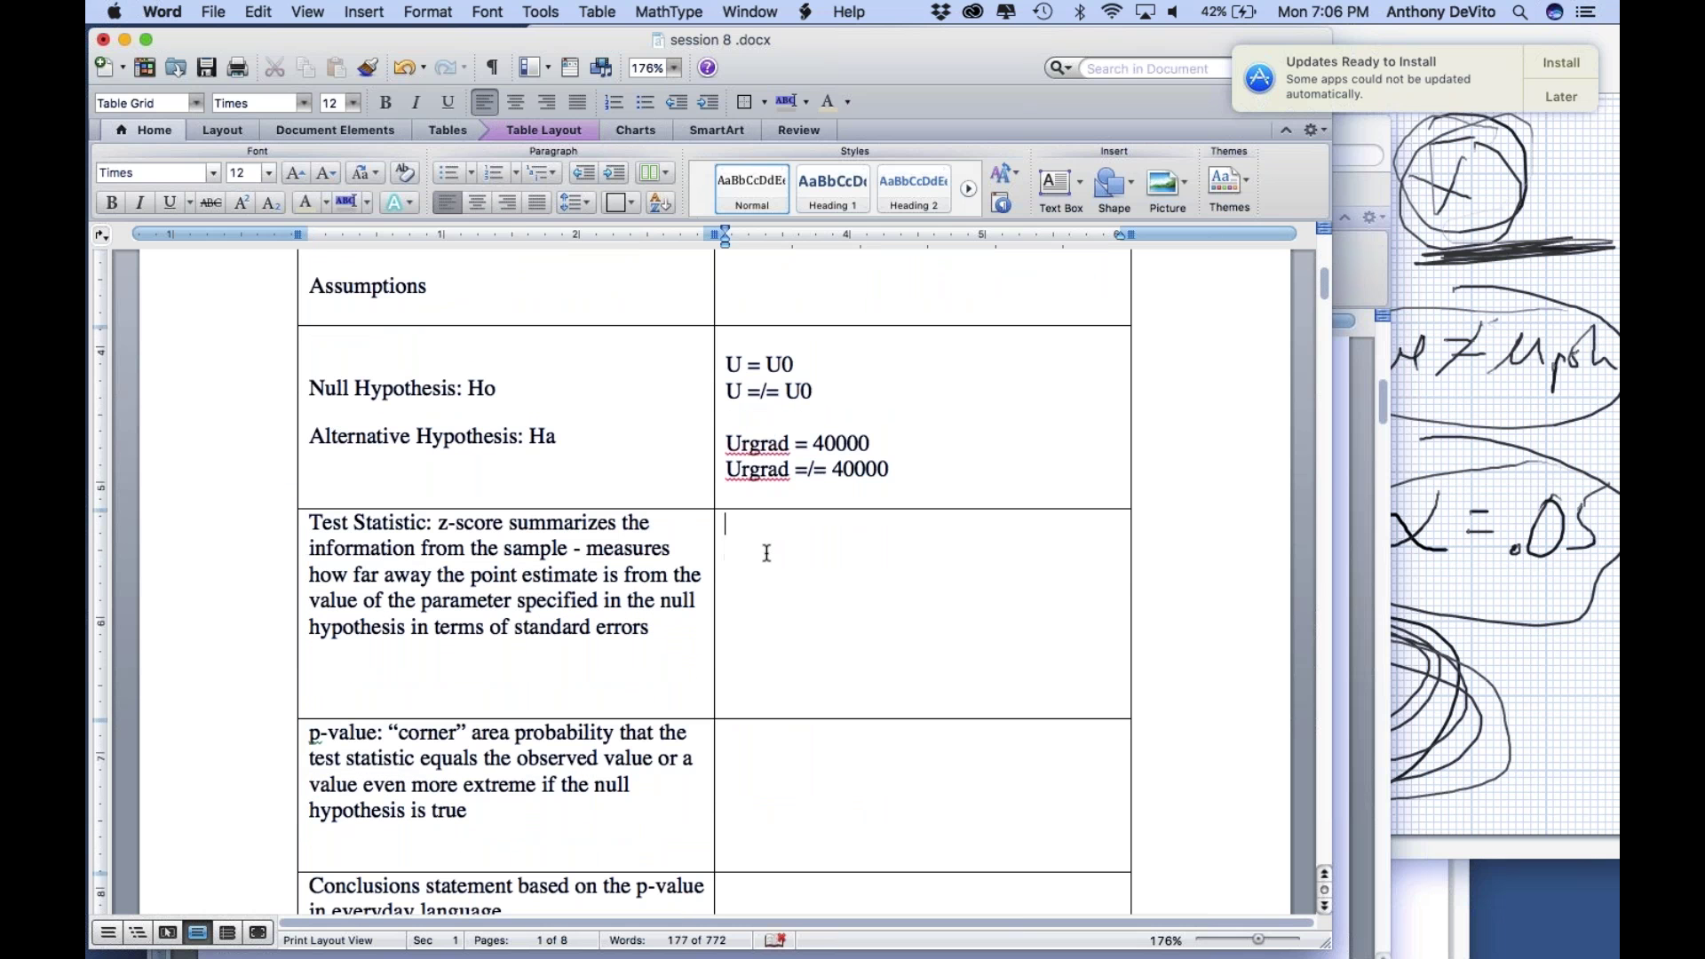
pyautogui.write('T = ')
pyautogui.write('Xbar')
pyautogui.write(' -')
pyautogui.write(' U0')
pyautogui.write(' /')
pyautogui.write(' ( ')
pyautogui.write('sd')
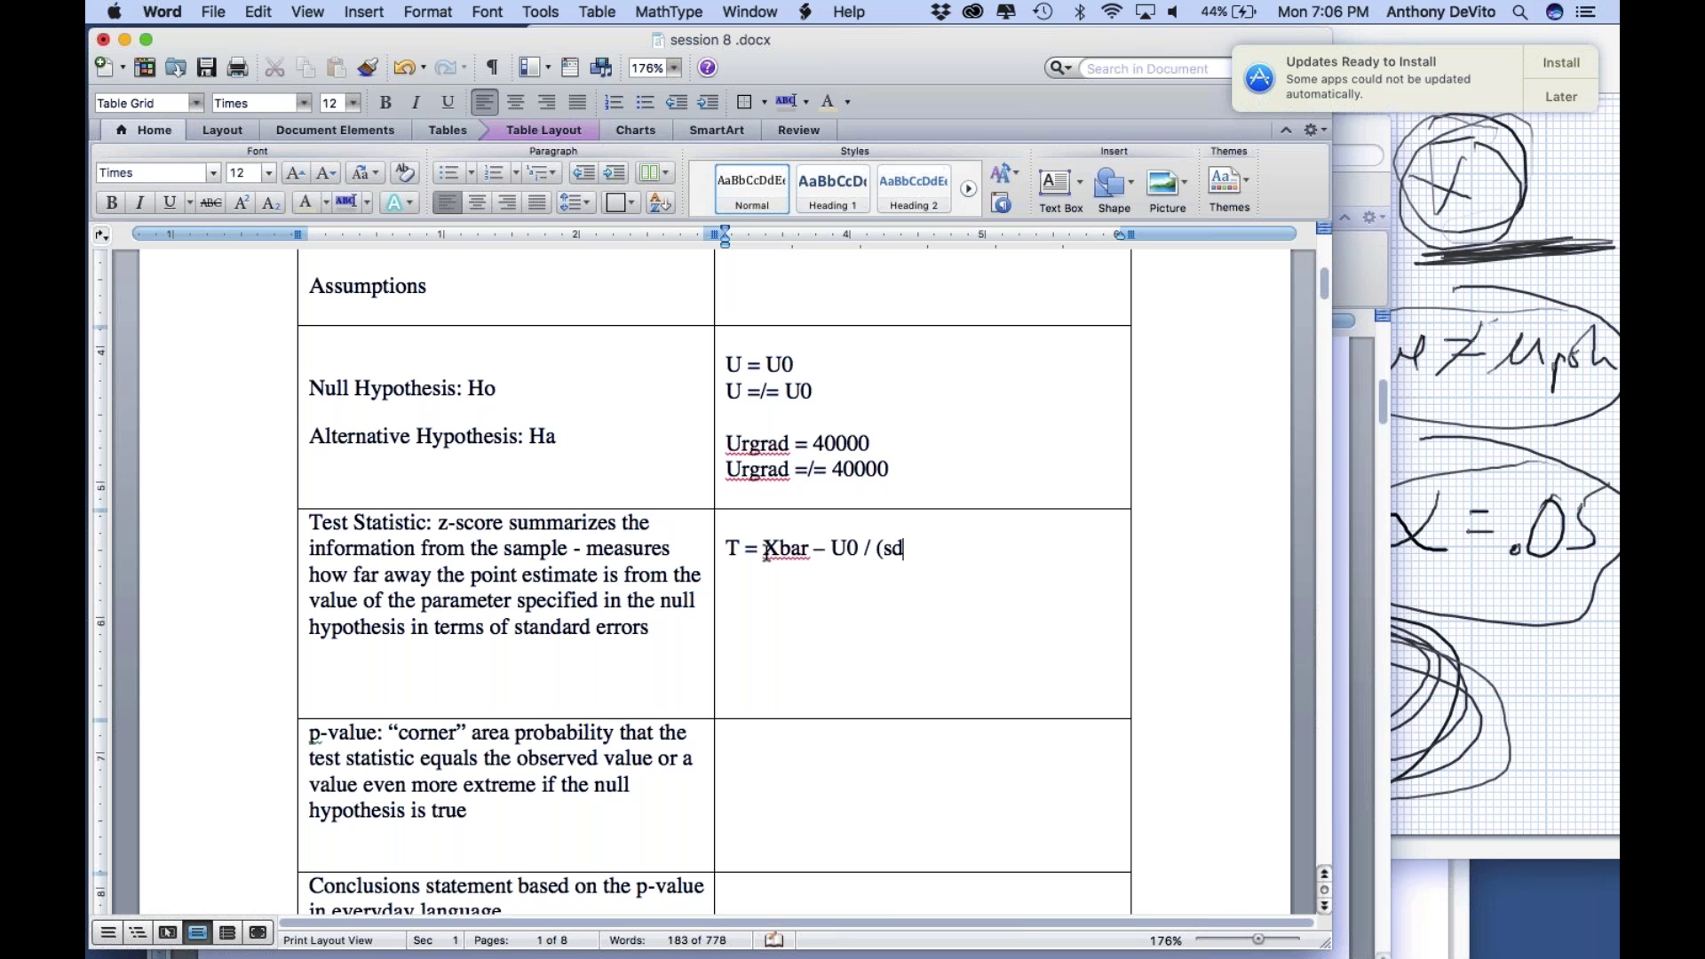
pyautogui.write('/sqrt(n)')
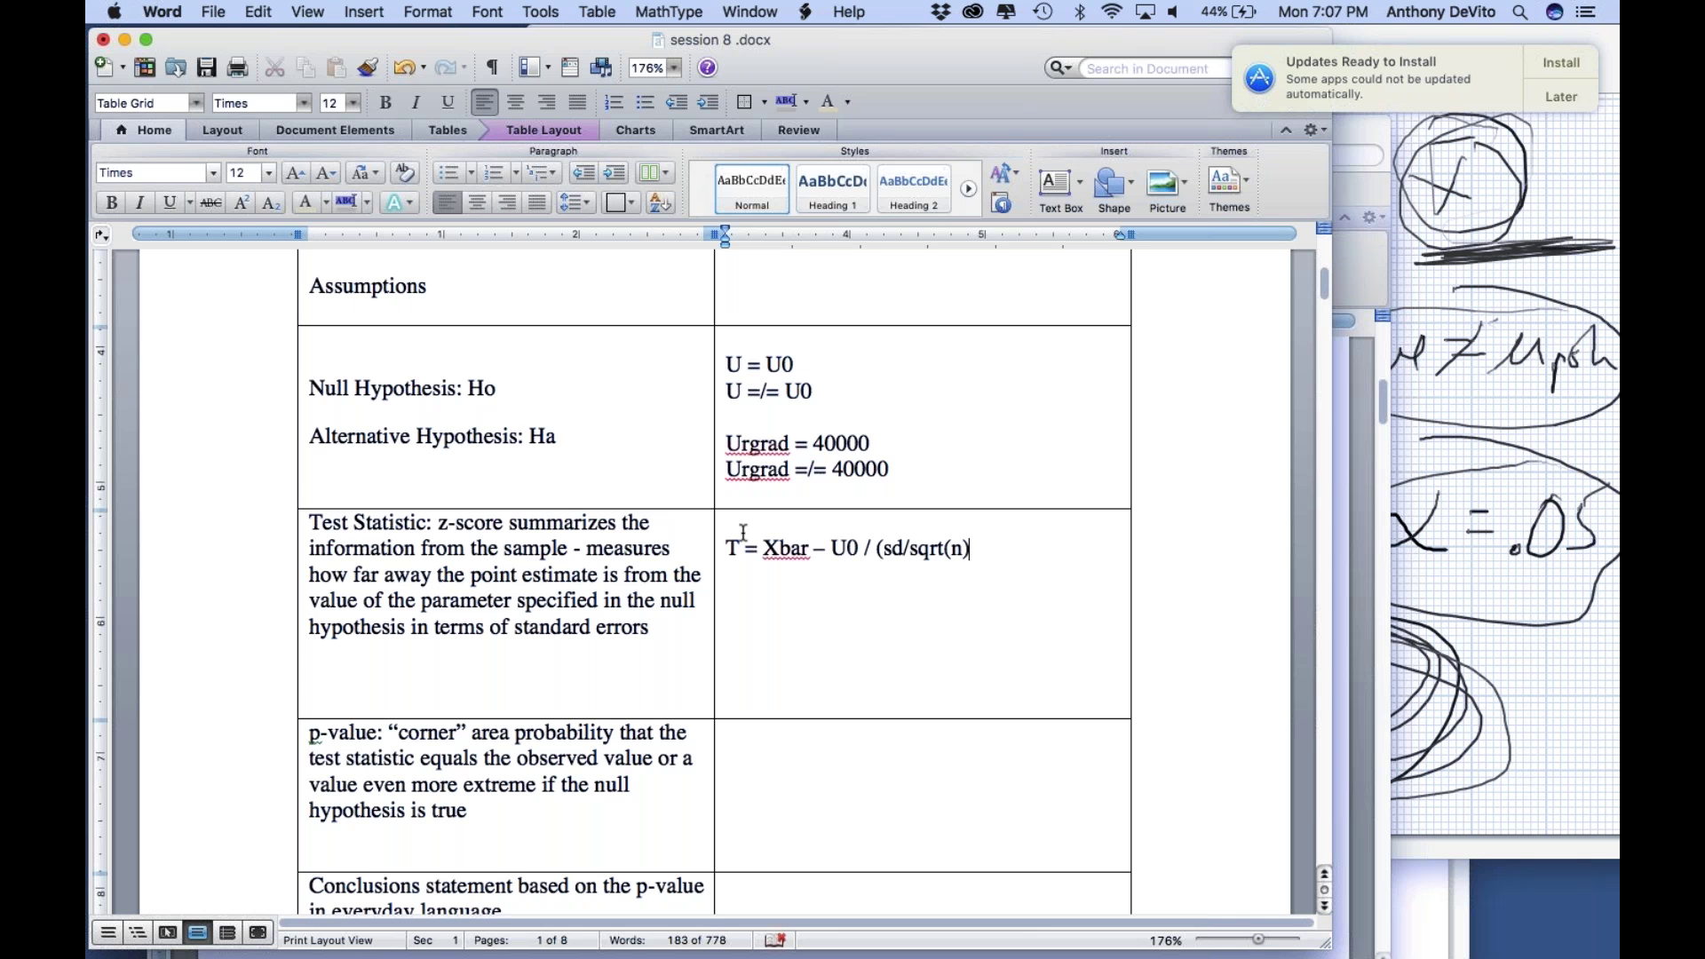
# Step: Change the test statistic formula's "T" to lowercase "t" and add two line breaks after the formula
pyautogui.doubleClick(733, 548)
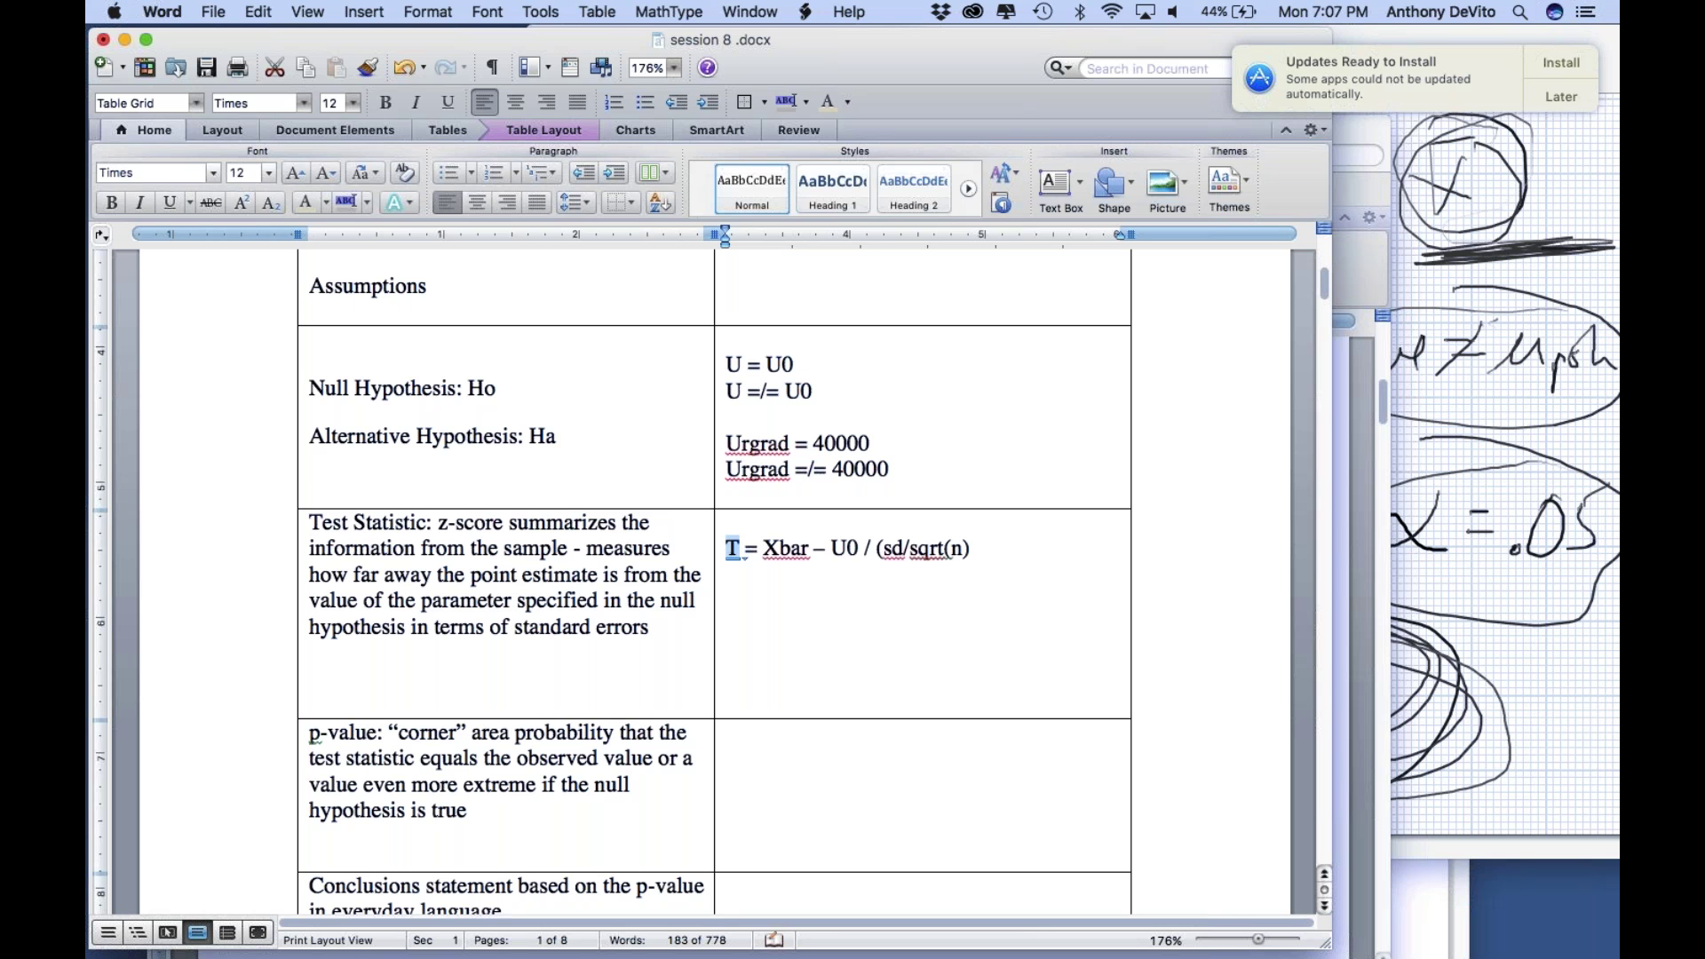
pyautogui.write('t')
pyautogui.click(913, 604)
pyautogui.click(997, 549)
pyautogui.press('Return')
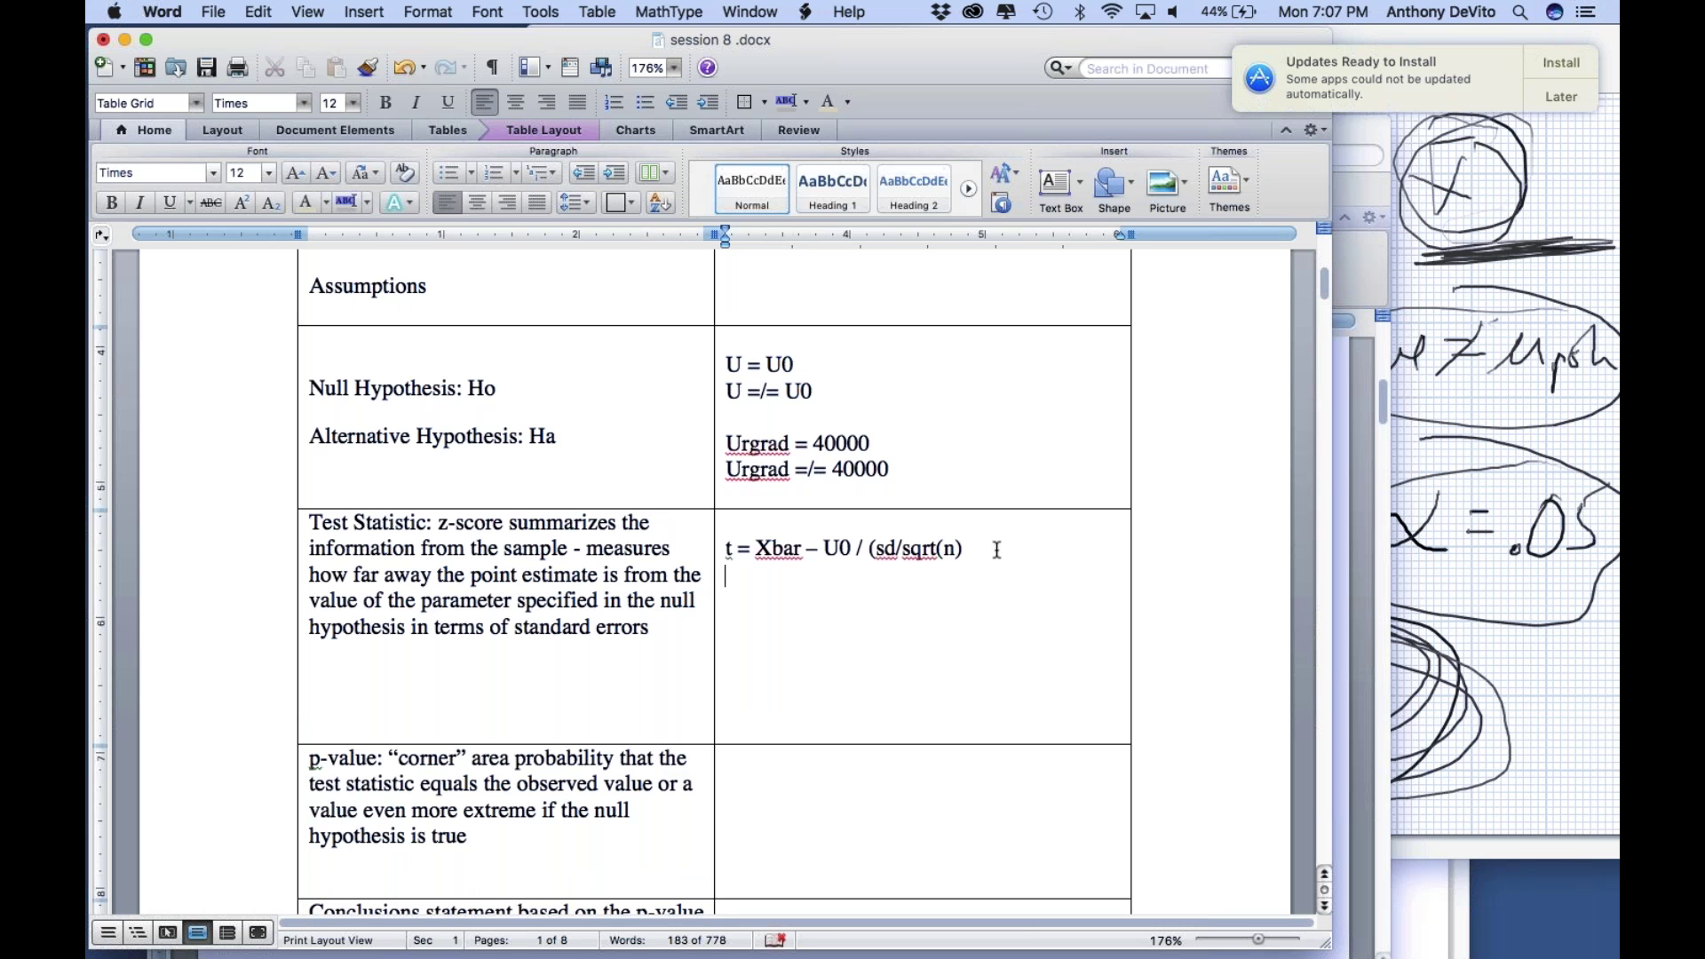
pyautogui.press('Return')
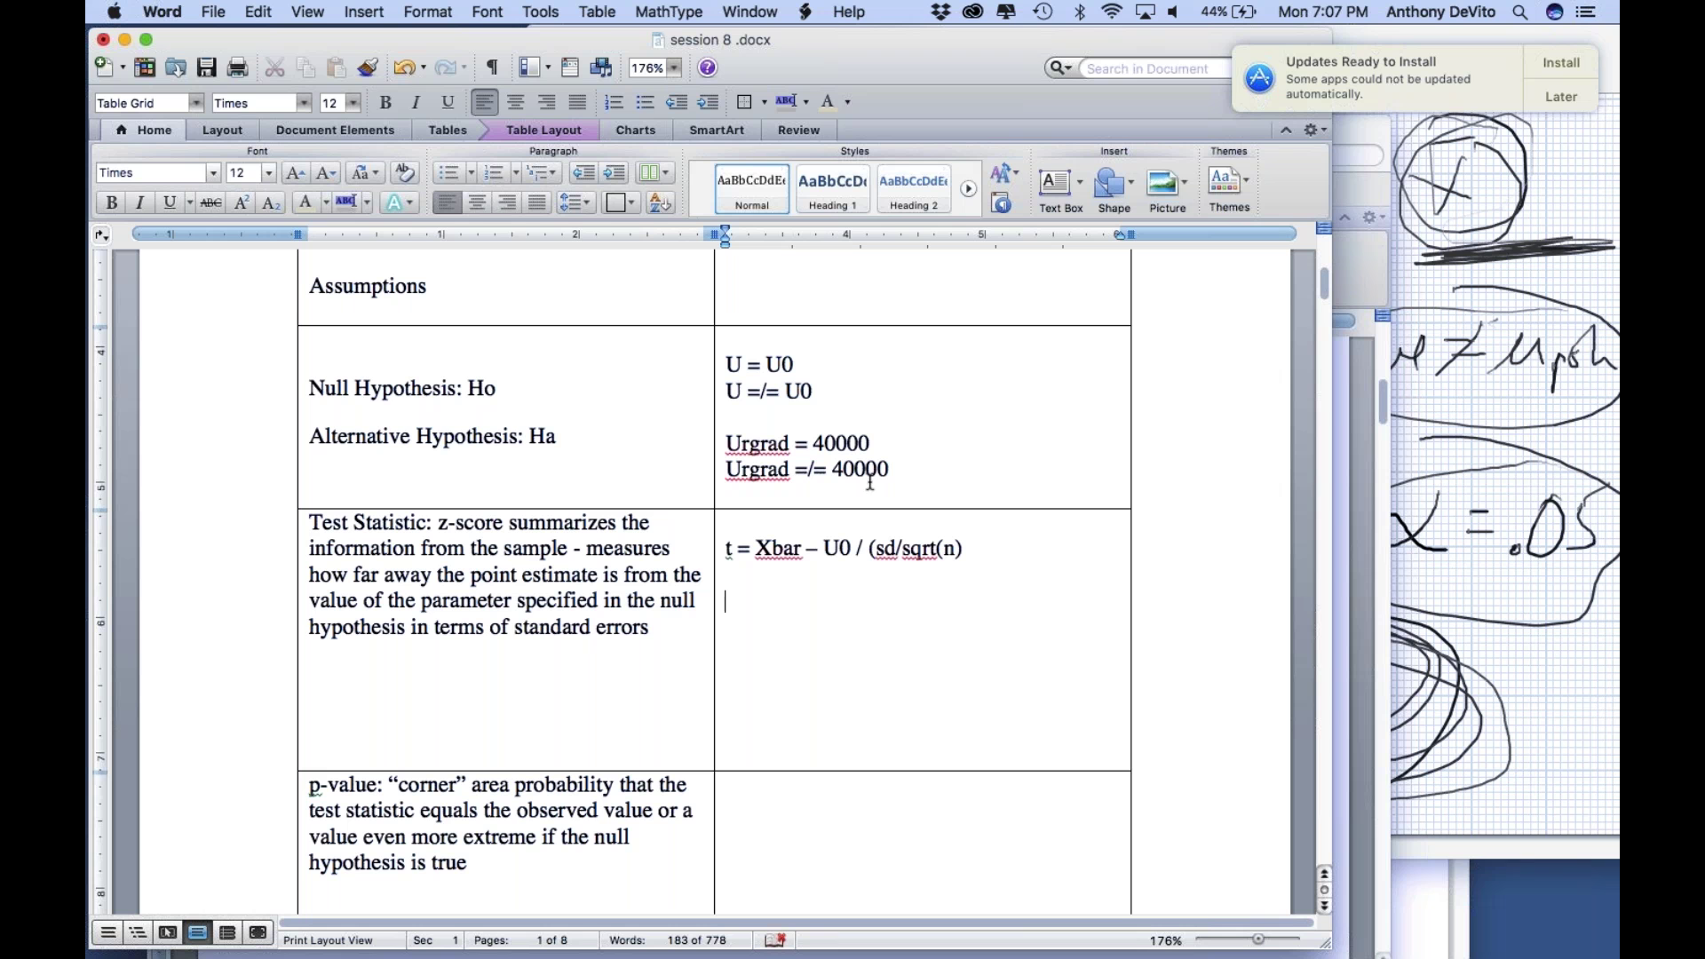
# Step: Examine the numerator "Xbar – U0" and the standard error part of the test statistic formula
pyautogui.moveTo(861, 543); pyautogui.dragTo(793, 561)
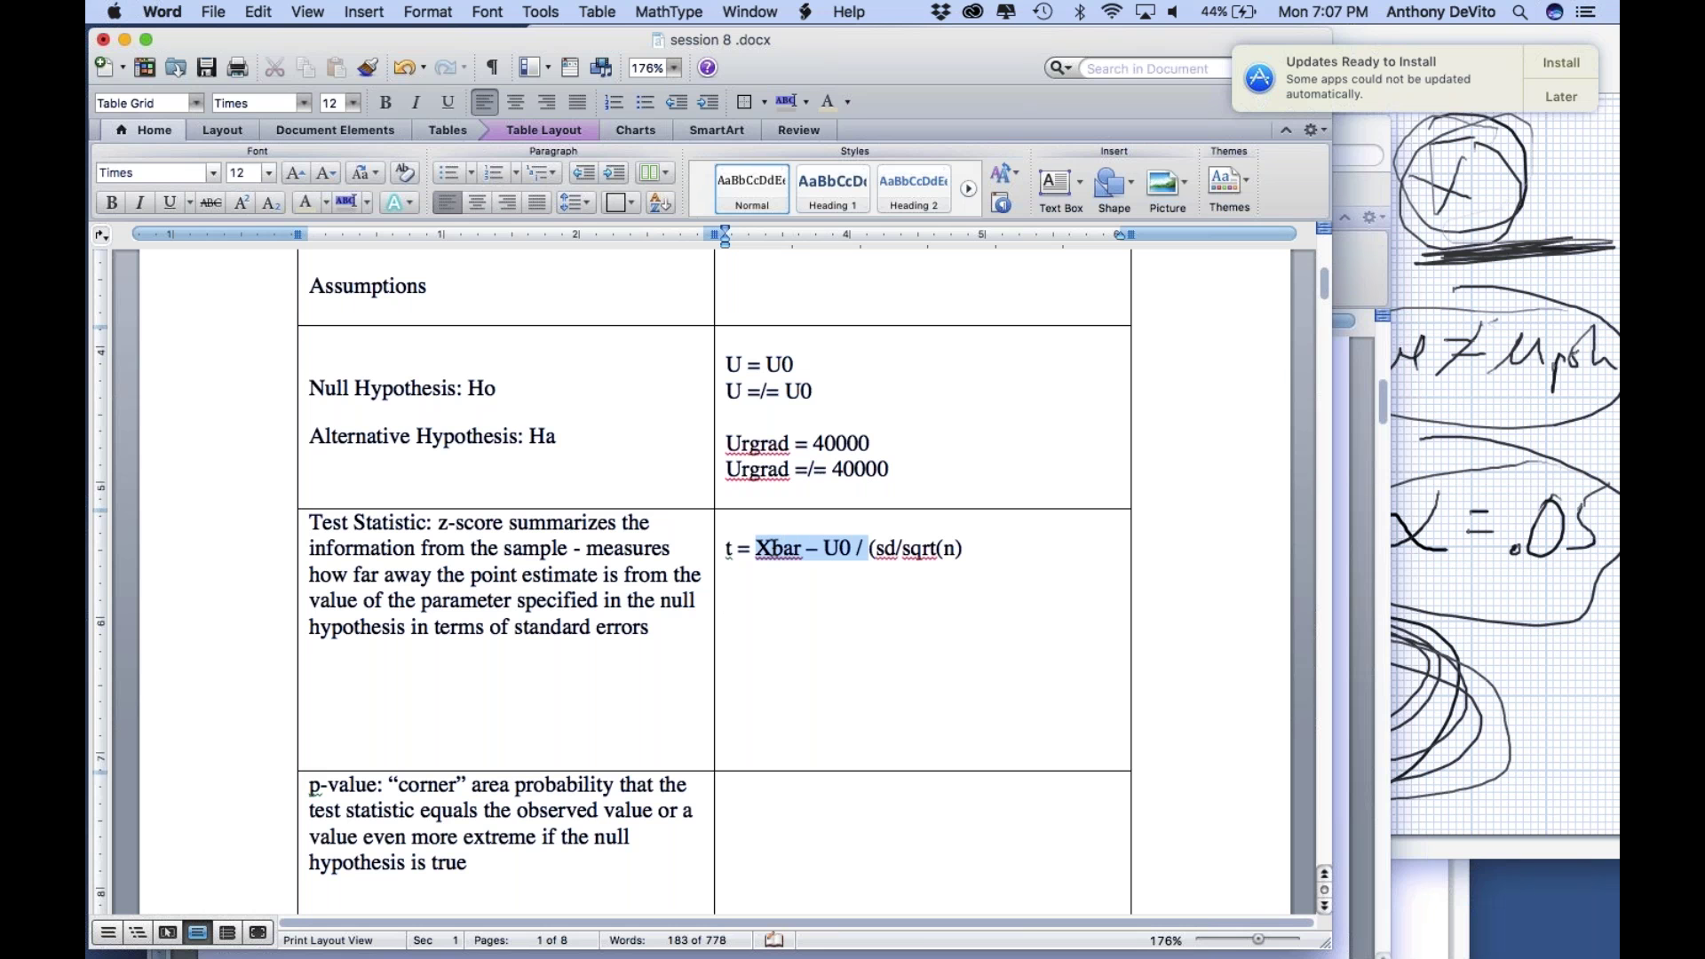
pyautogui.click(792, 556)
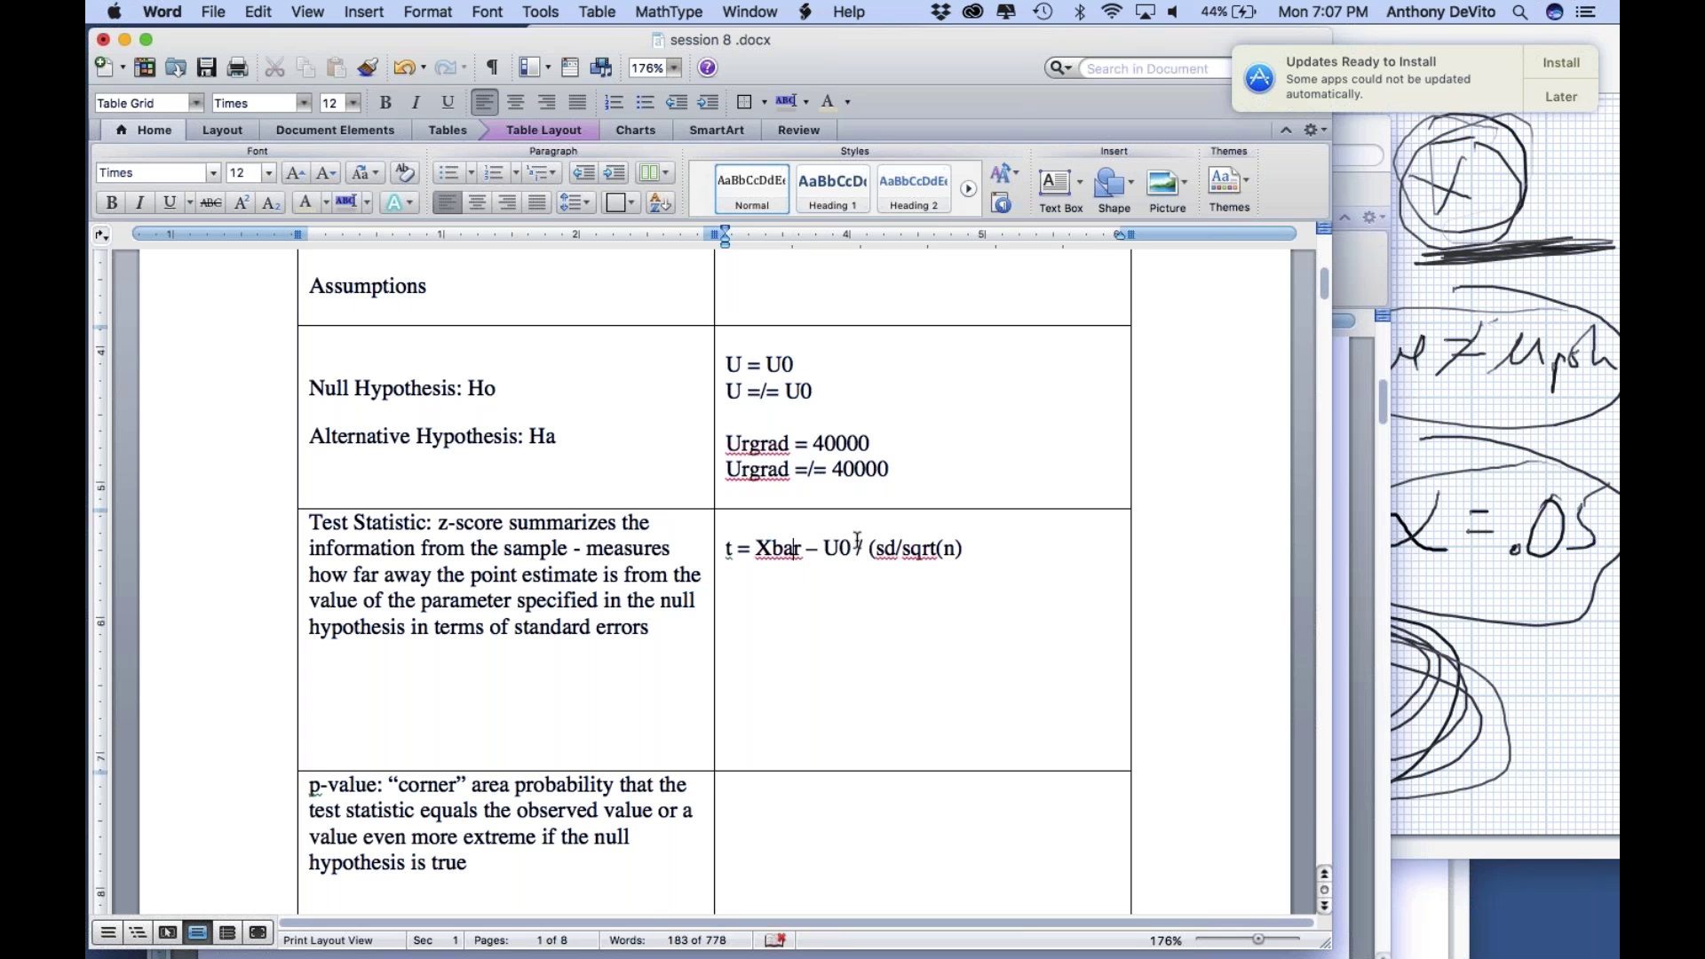
pyautogui.doubleClick(855, 546)
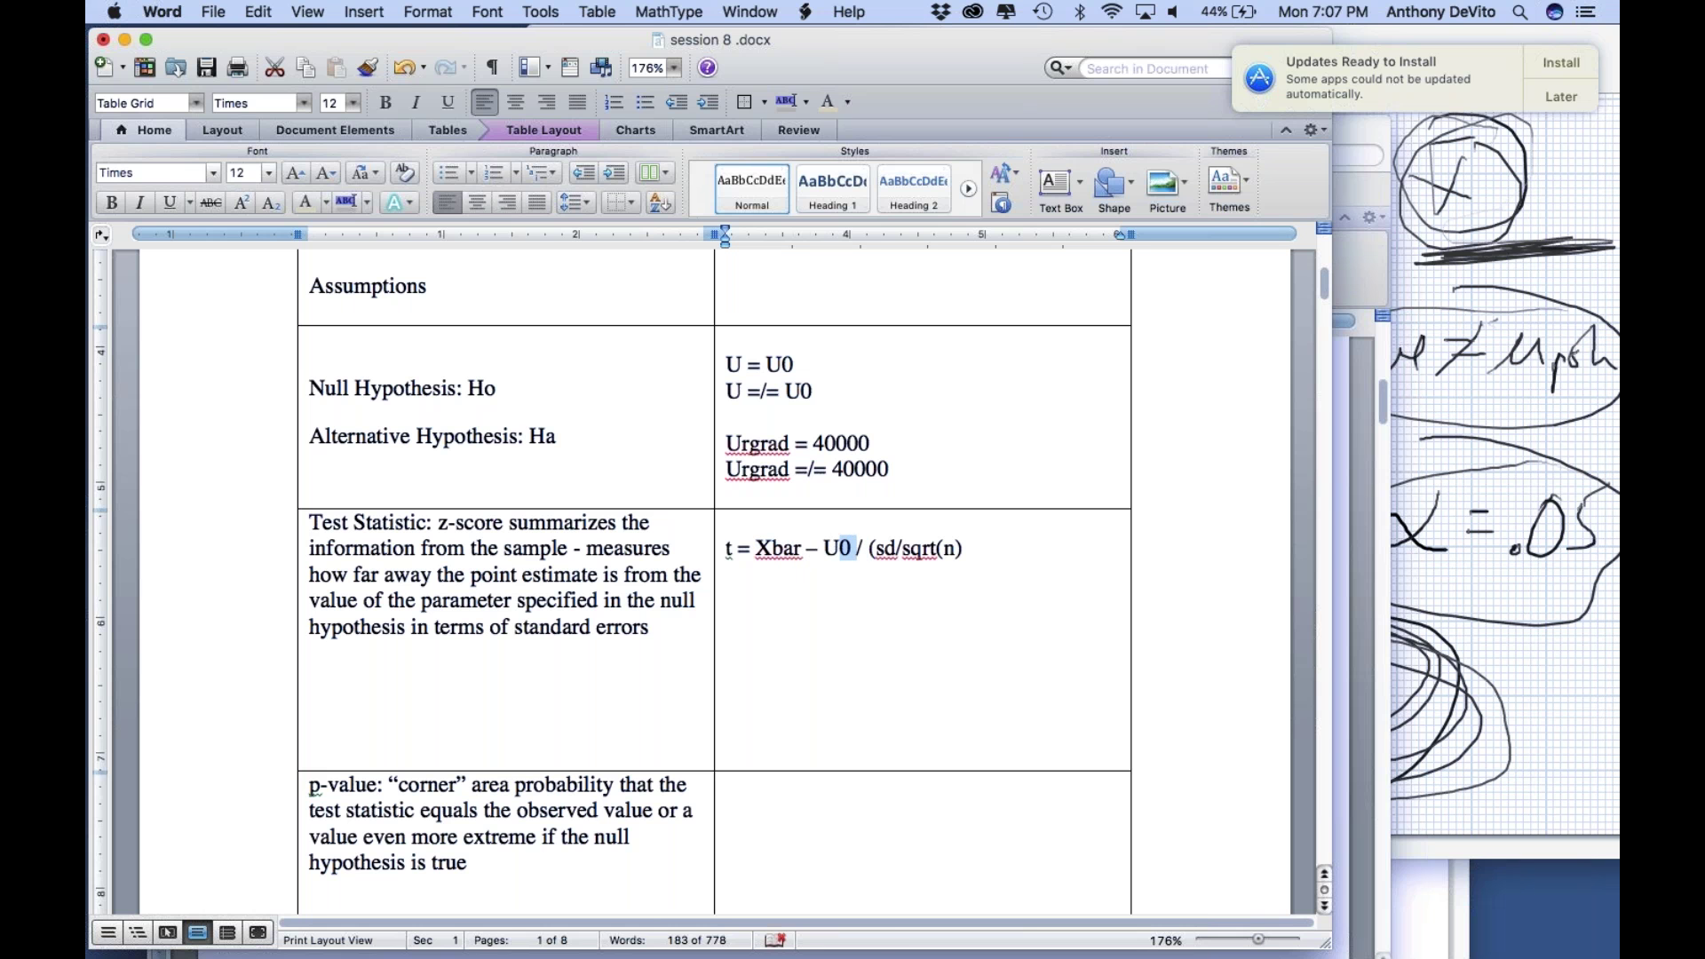
pyautogui.click(852, 543)
pyautogui.moveTo(968, 551); pyautogui.dragTo(868, 555)
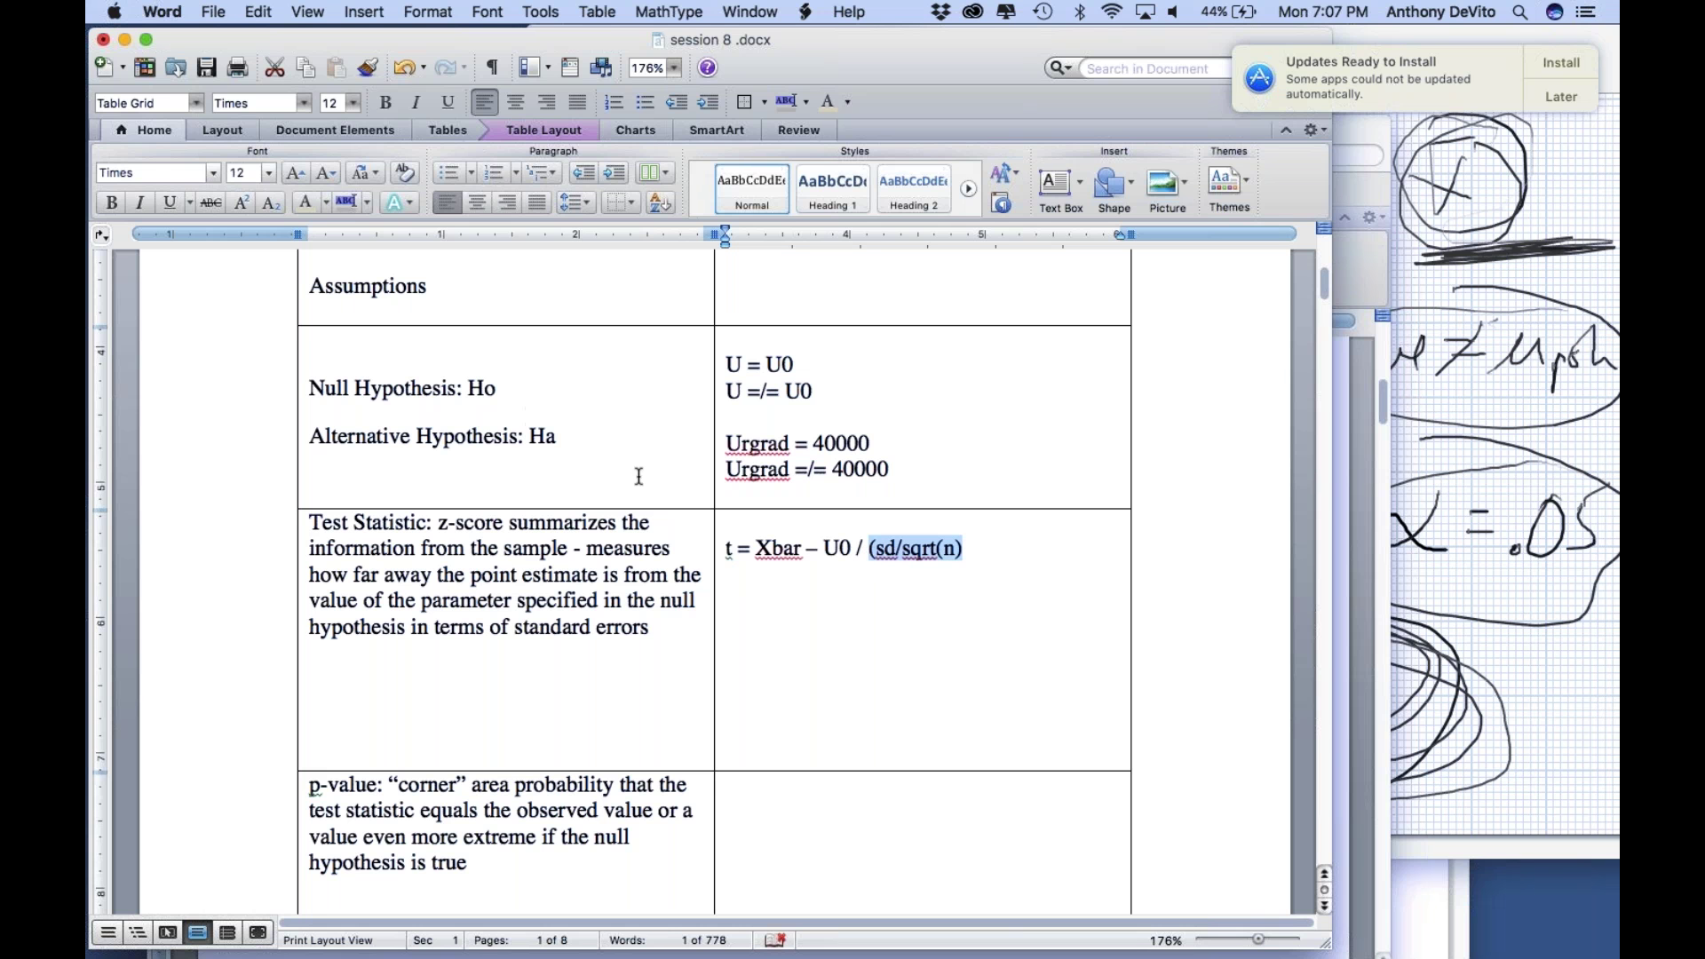
pyautogui.click(976, 622)
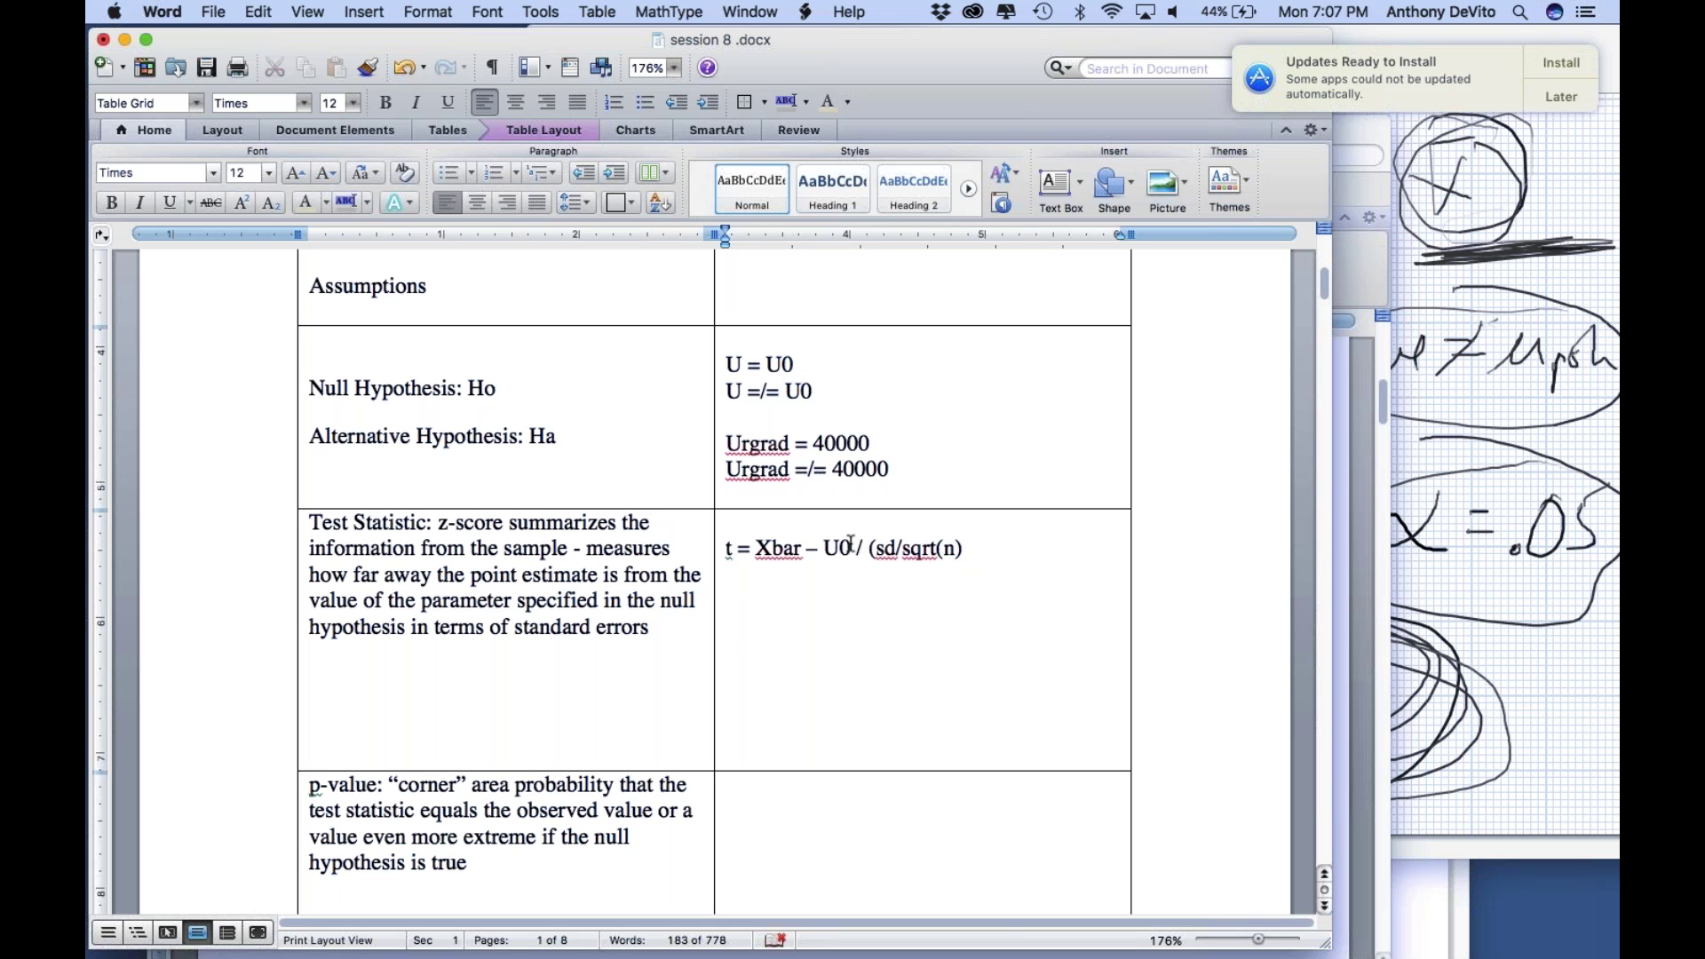
pyautogui.moveTo(856, 546); pyautogui.dragTo(770, 545)
pyautogui.click(725, 628)
# Step: Add more line breaks after the formula and enter "t = 39000 – 40000 / SE" below it, leaving a blank line between
pyautogui.click(1001, 548)
pyautogui.press('Return')
pyautogui.press('Return')
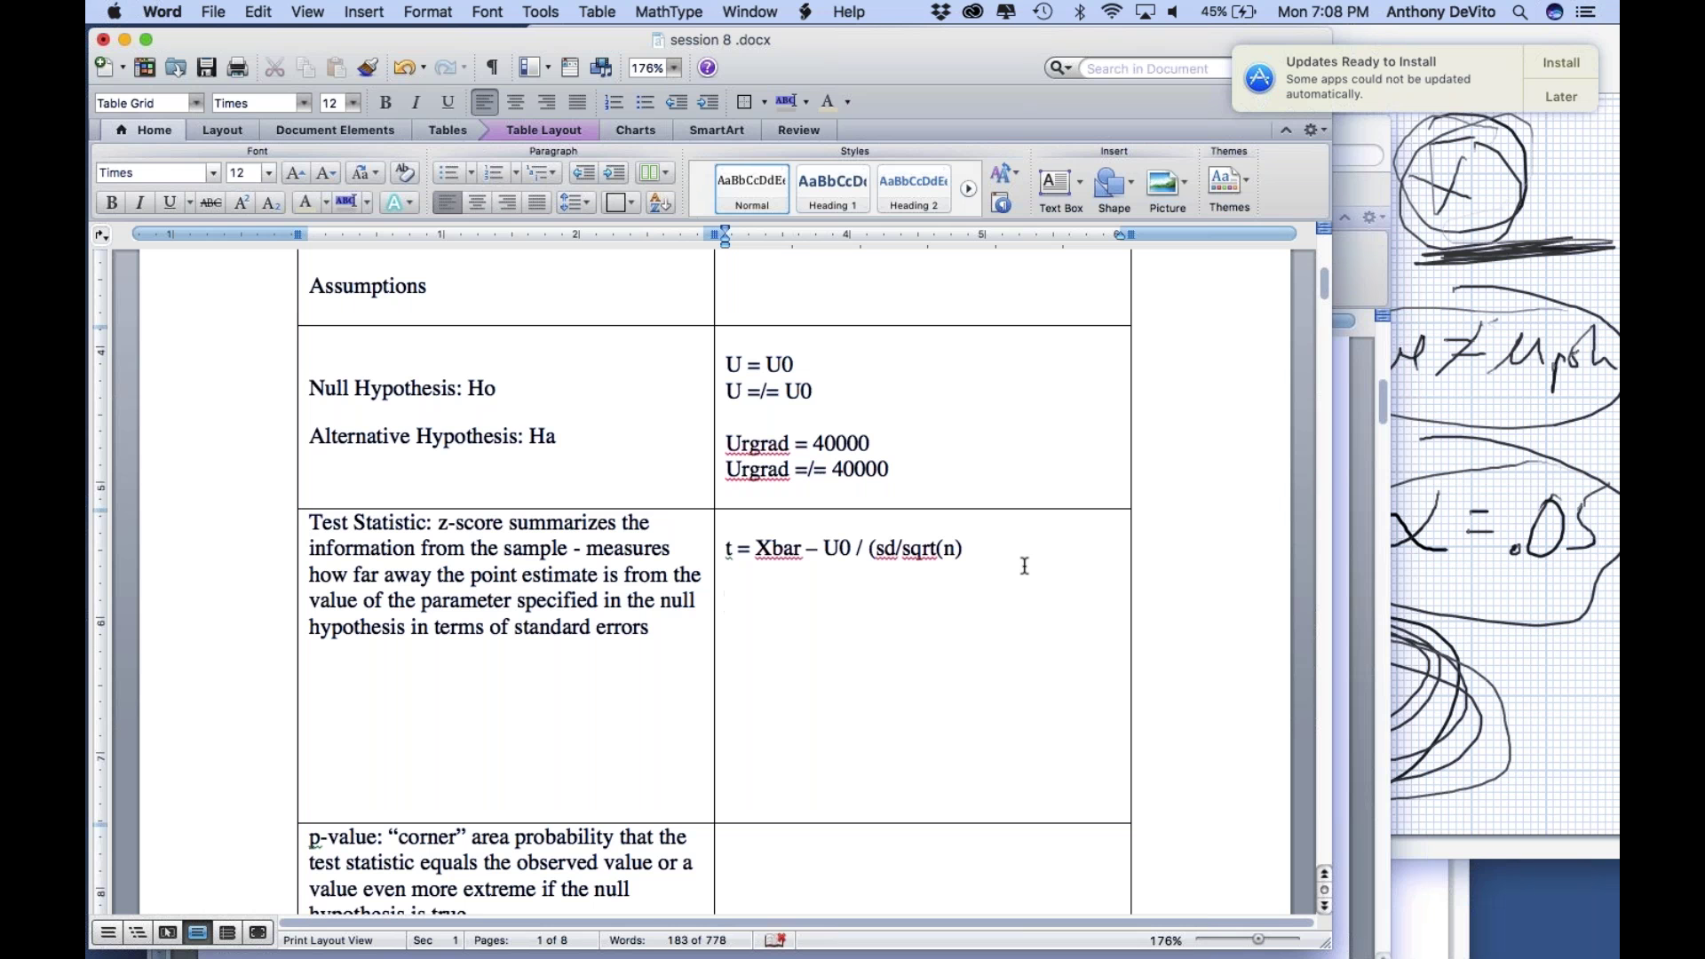
pyautogui.click(915, 775)
pyautogui.click(796, 604)
pyautogui.write('t =')
pyautogui.write('39000 - 40000  / SE')
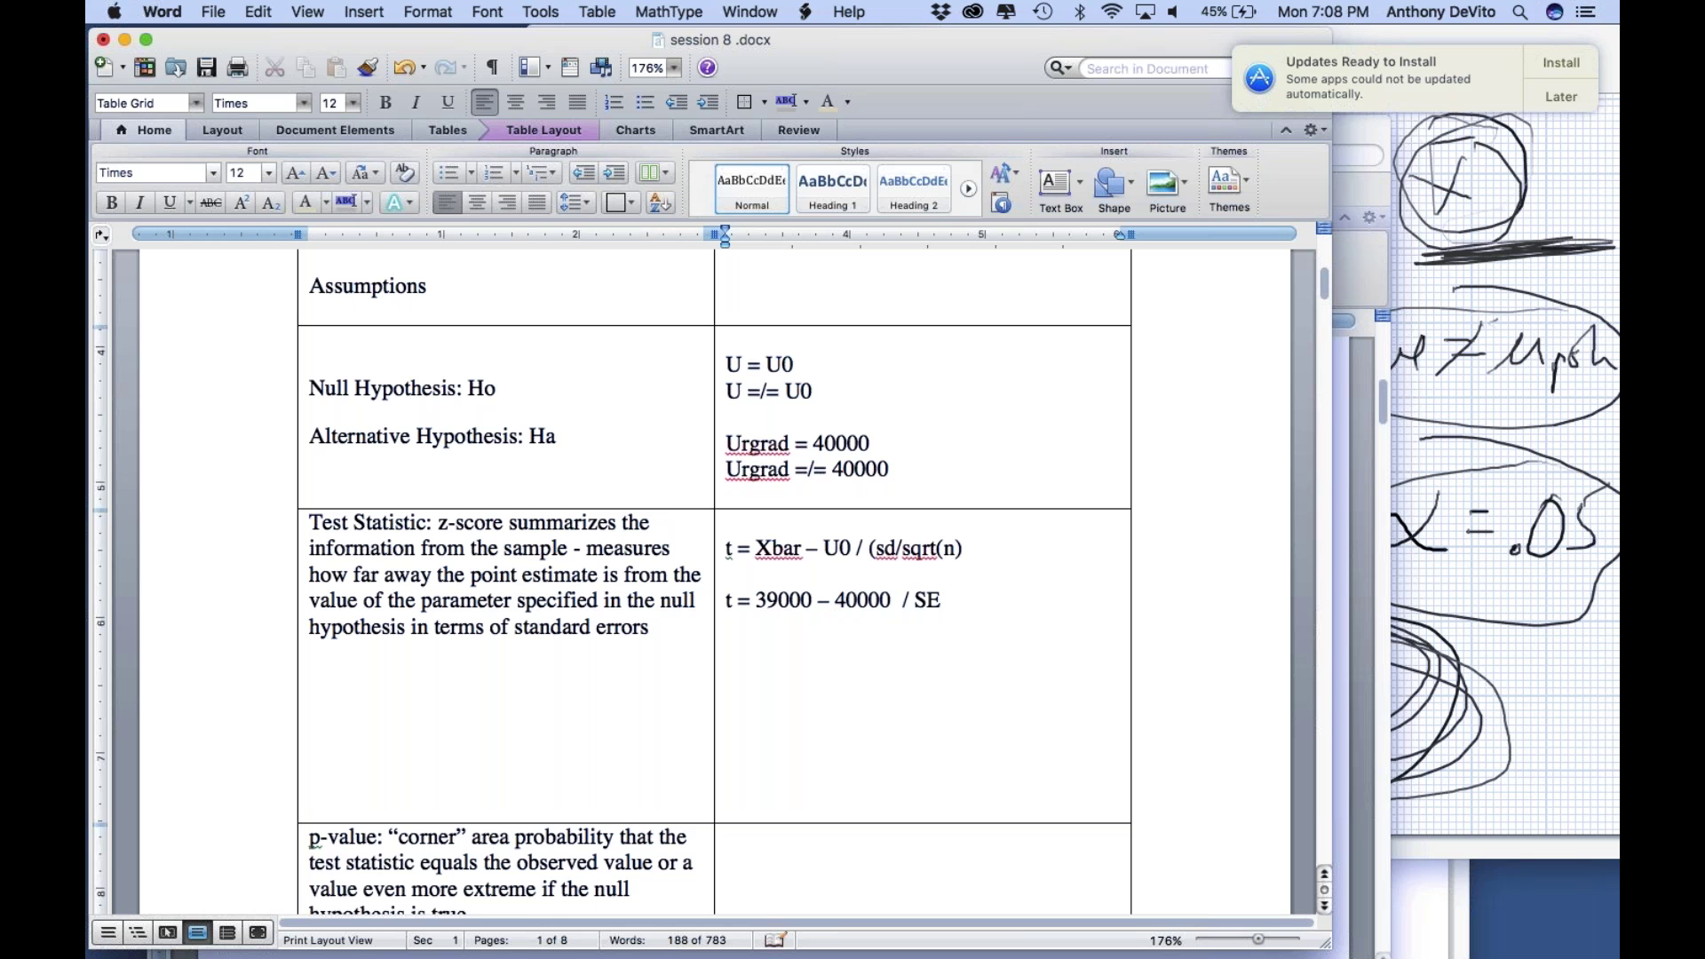
# Step: Leave a blank line and enter the standard error calculation "SE = 4000/10 = 400" using the sample values above the table
pyautogui.press('Return')
pyautogui.press('Return')
pyautogui.write('SE =')
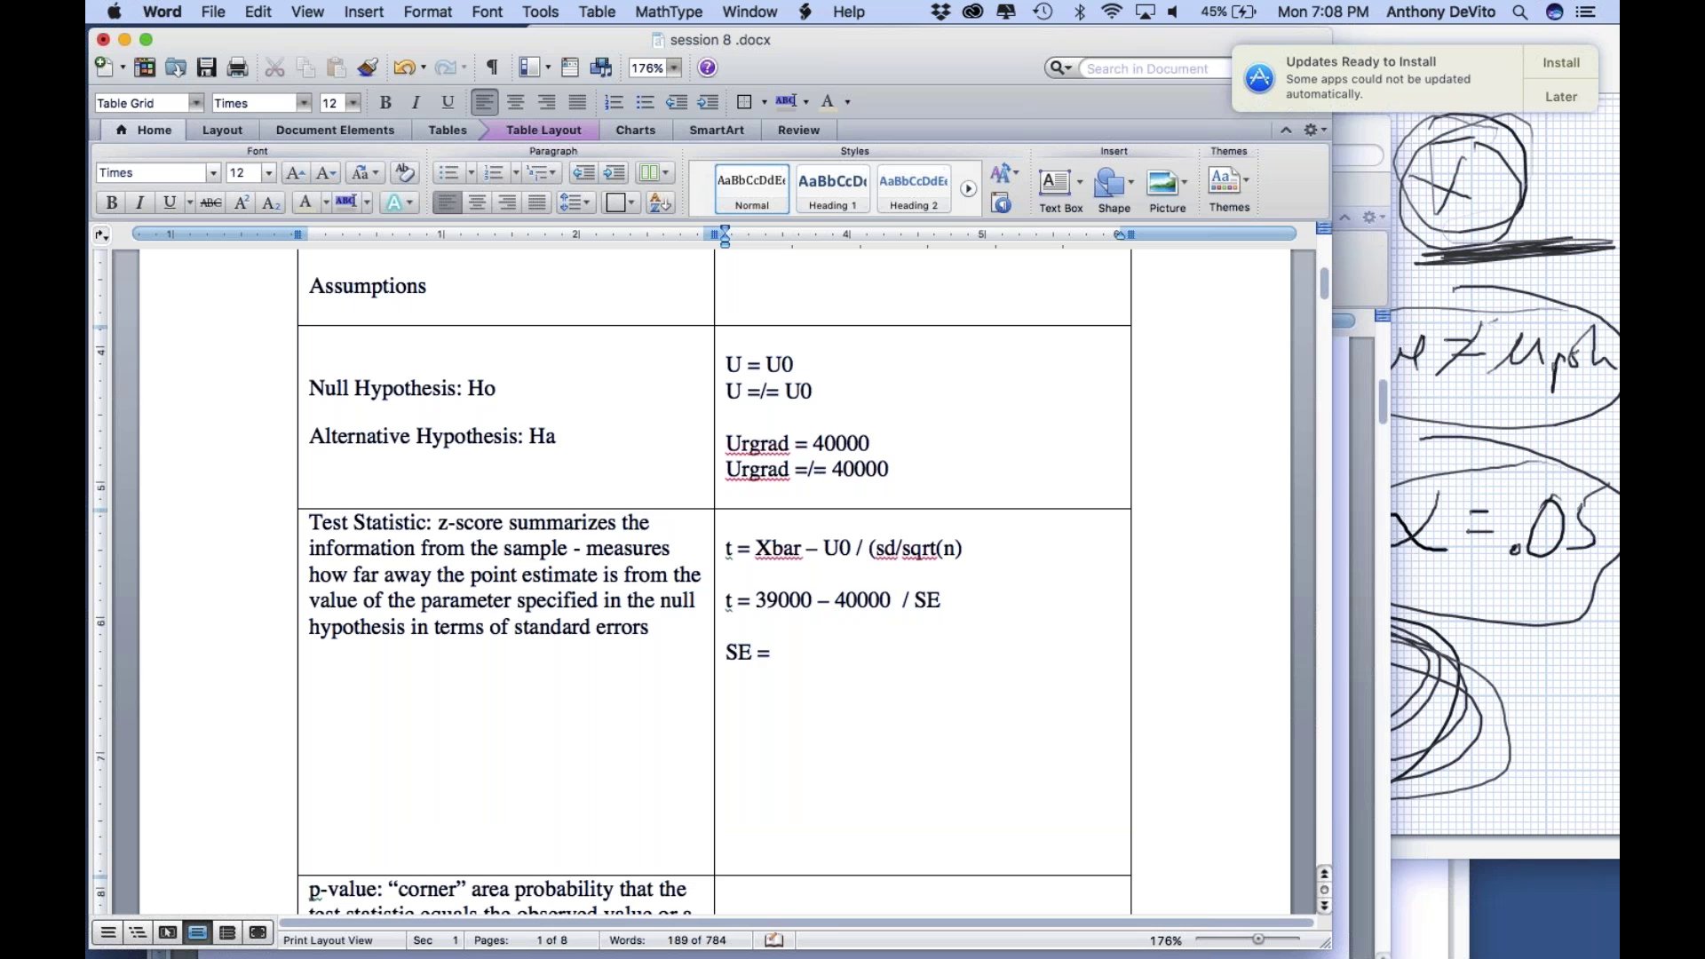
pyautogui.scroll(2, 611, 590)
pyautogui.scroll(8, 611, 582)
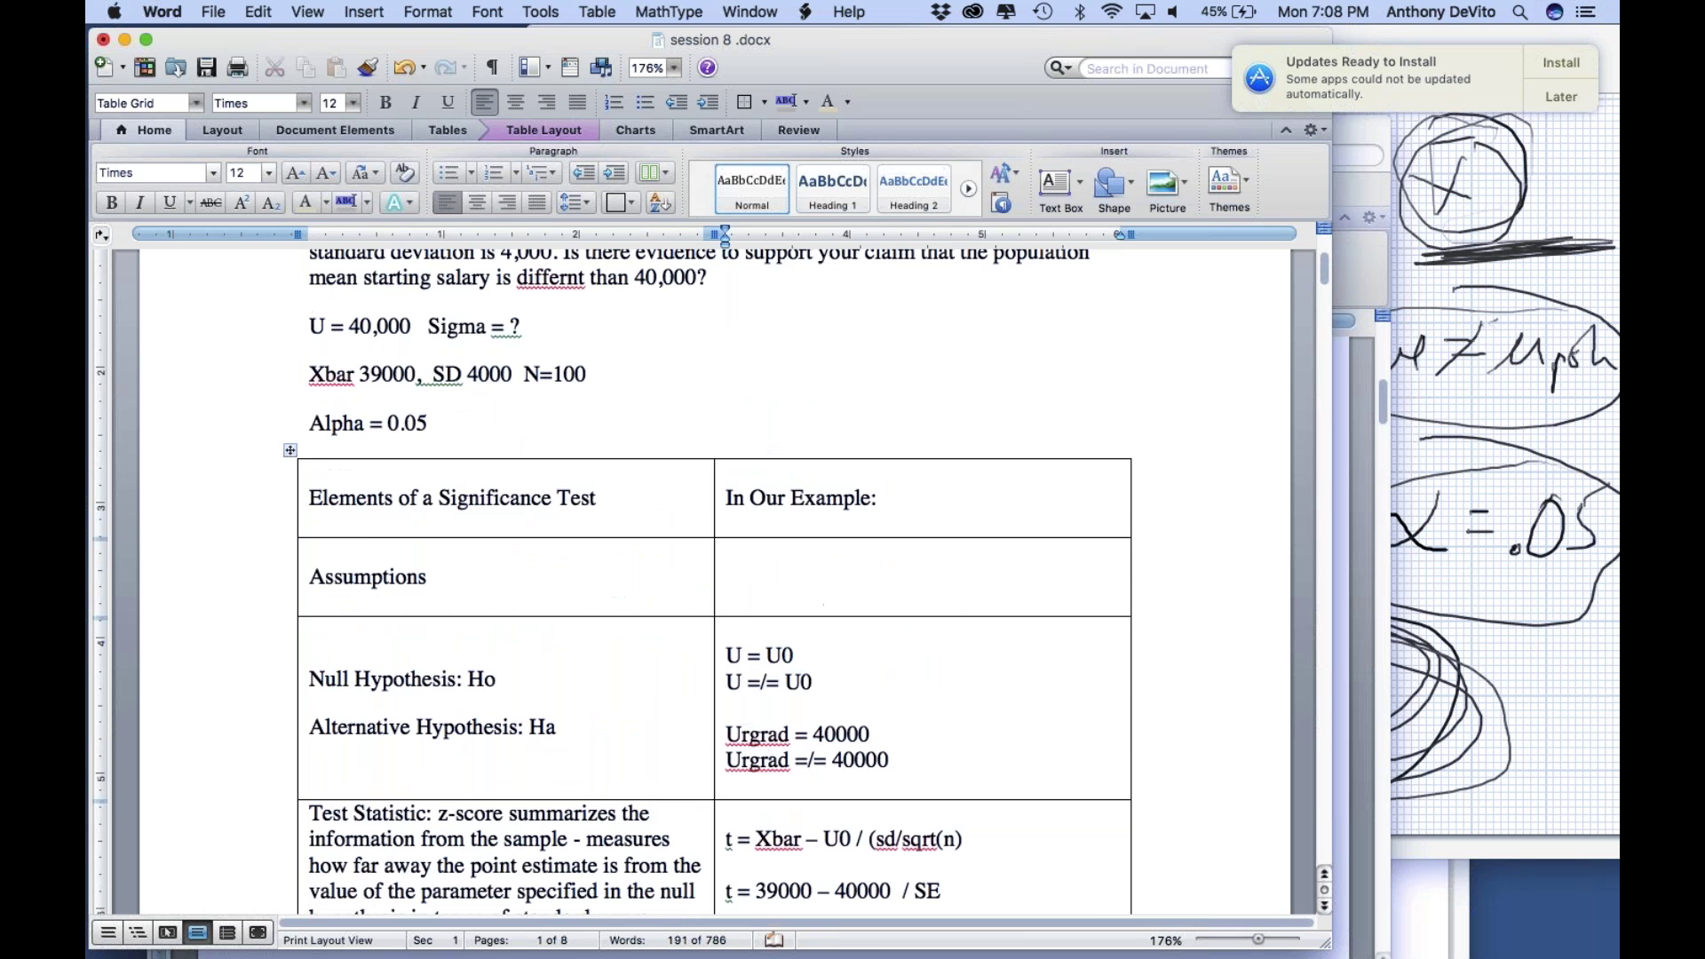
pyautogui.scroll(-2, 611, 581)
pyautogui.scroll(-9, 611, 582)
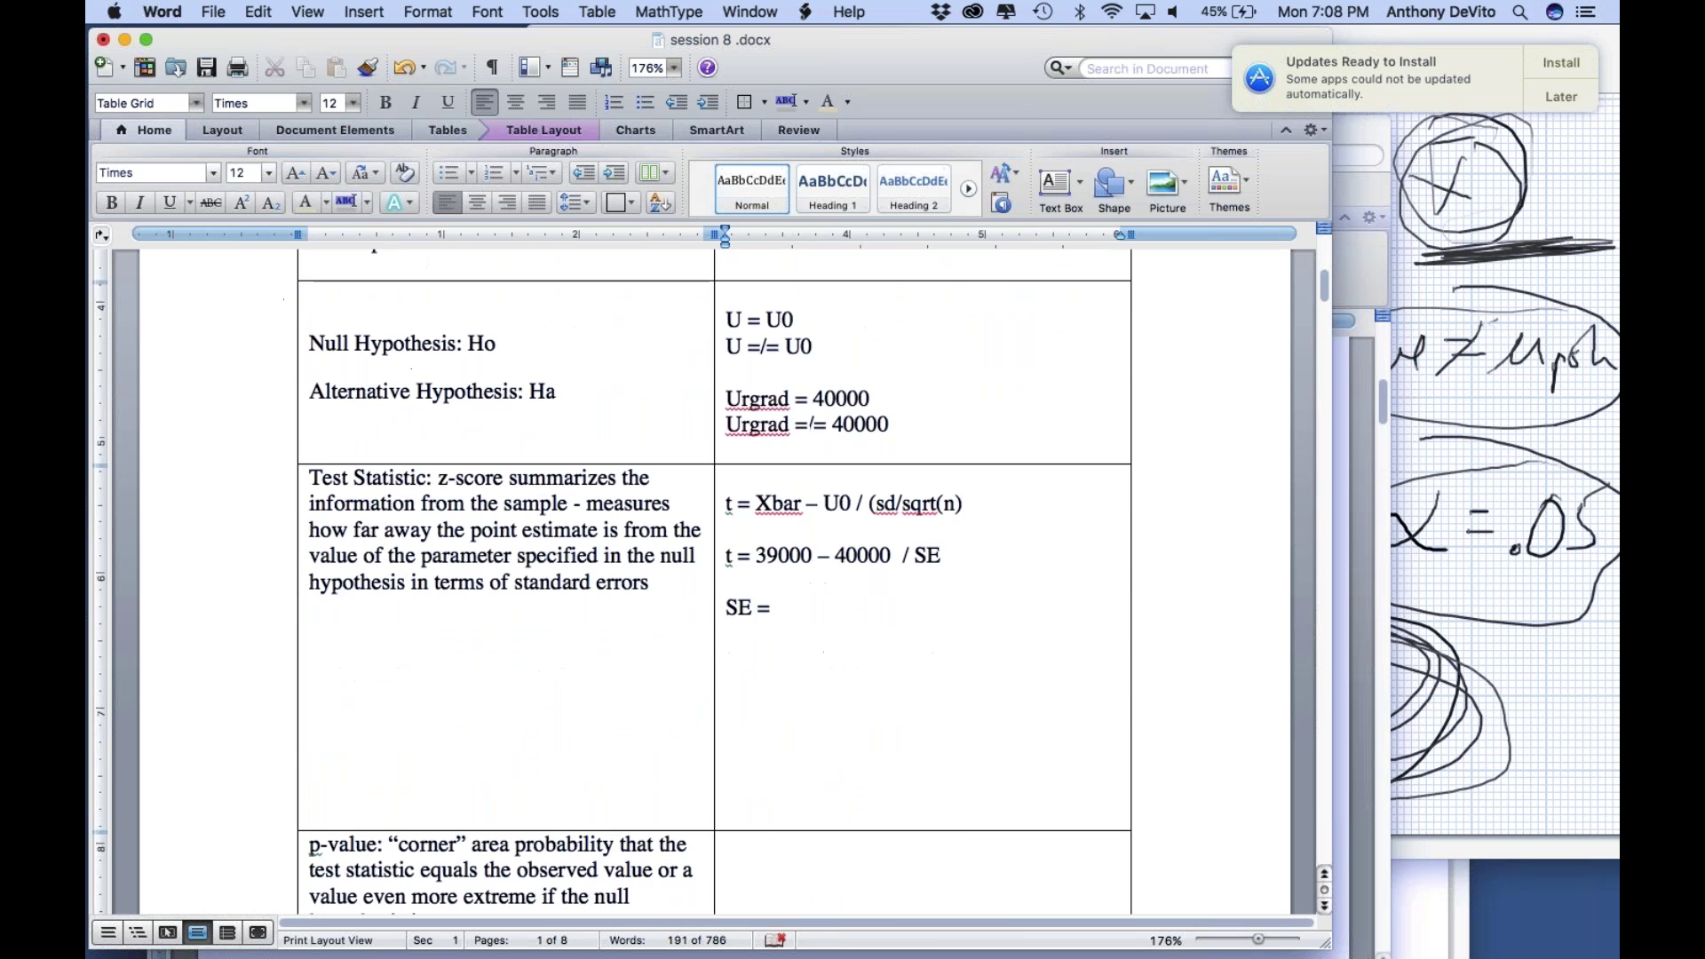
pyautogui.write('4000/')
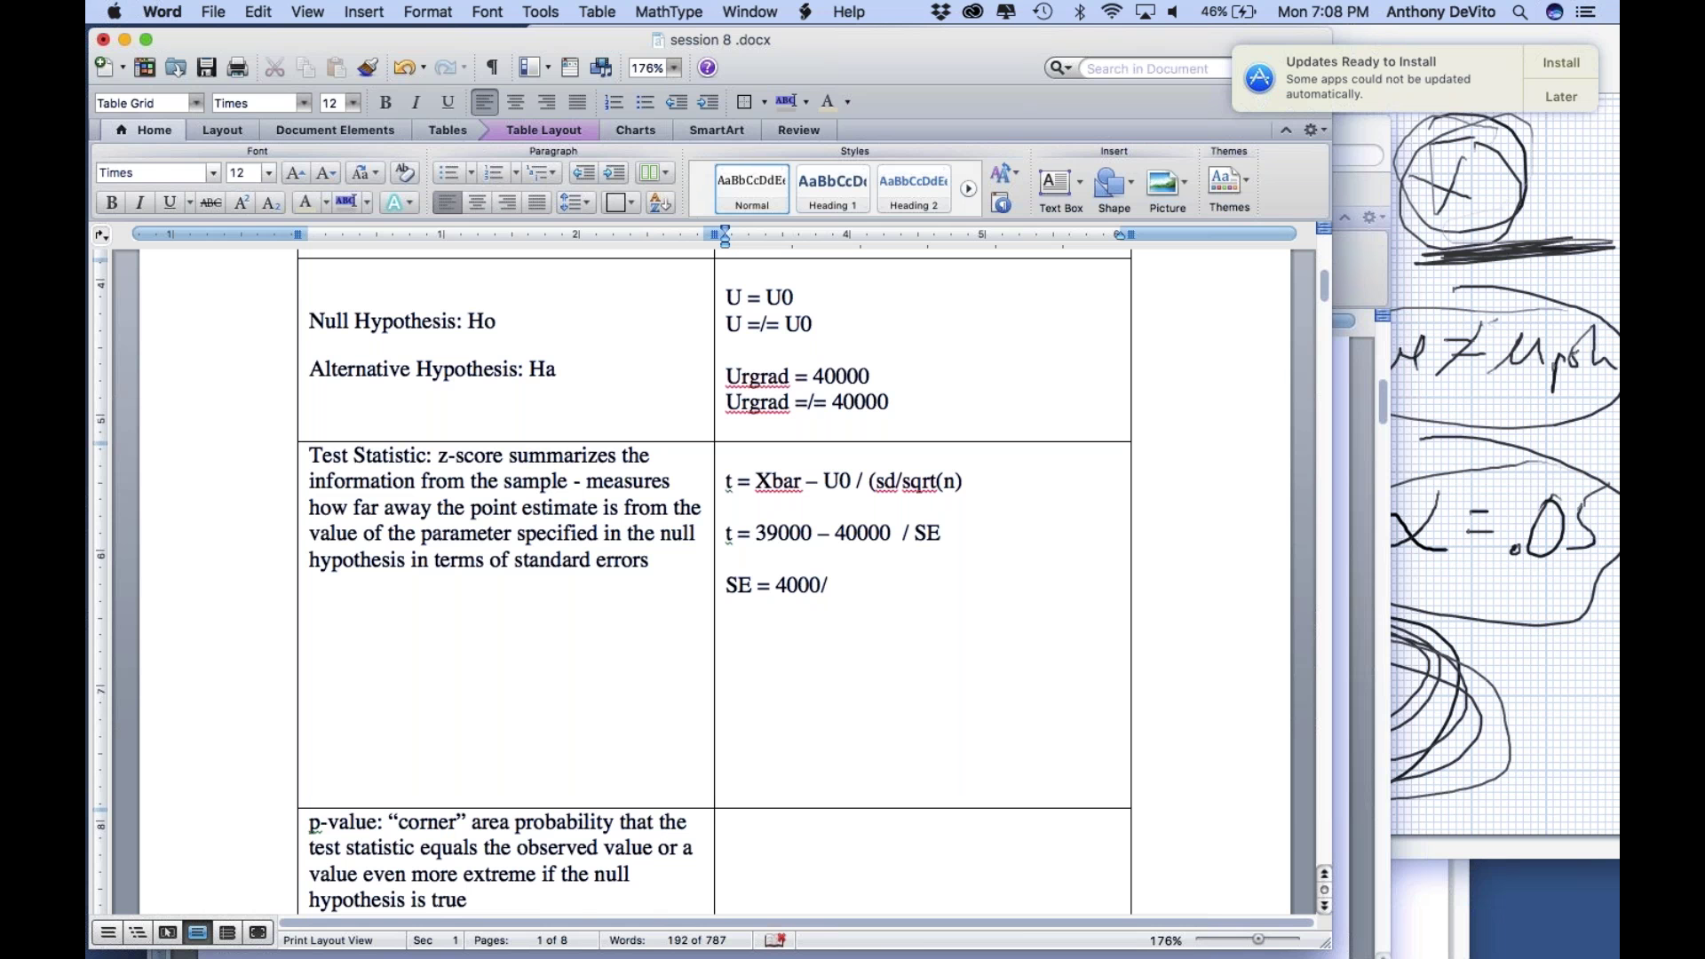
pyautogui.scroll(12, 611, 581)
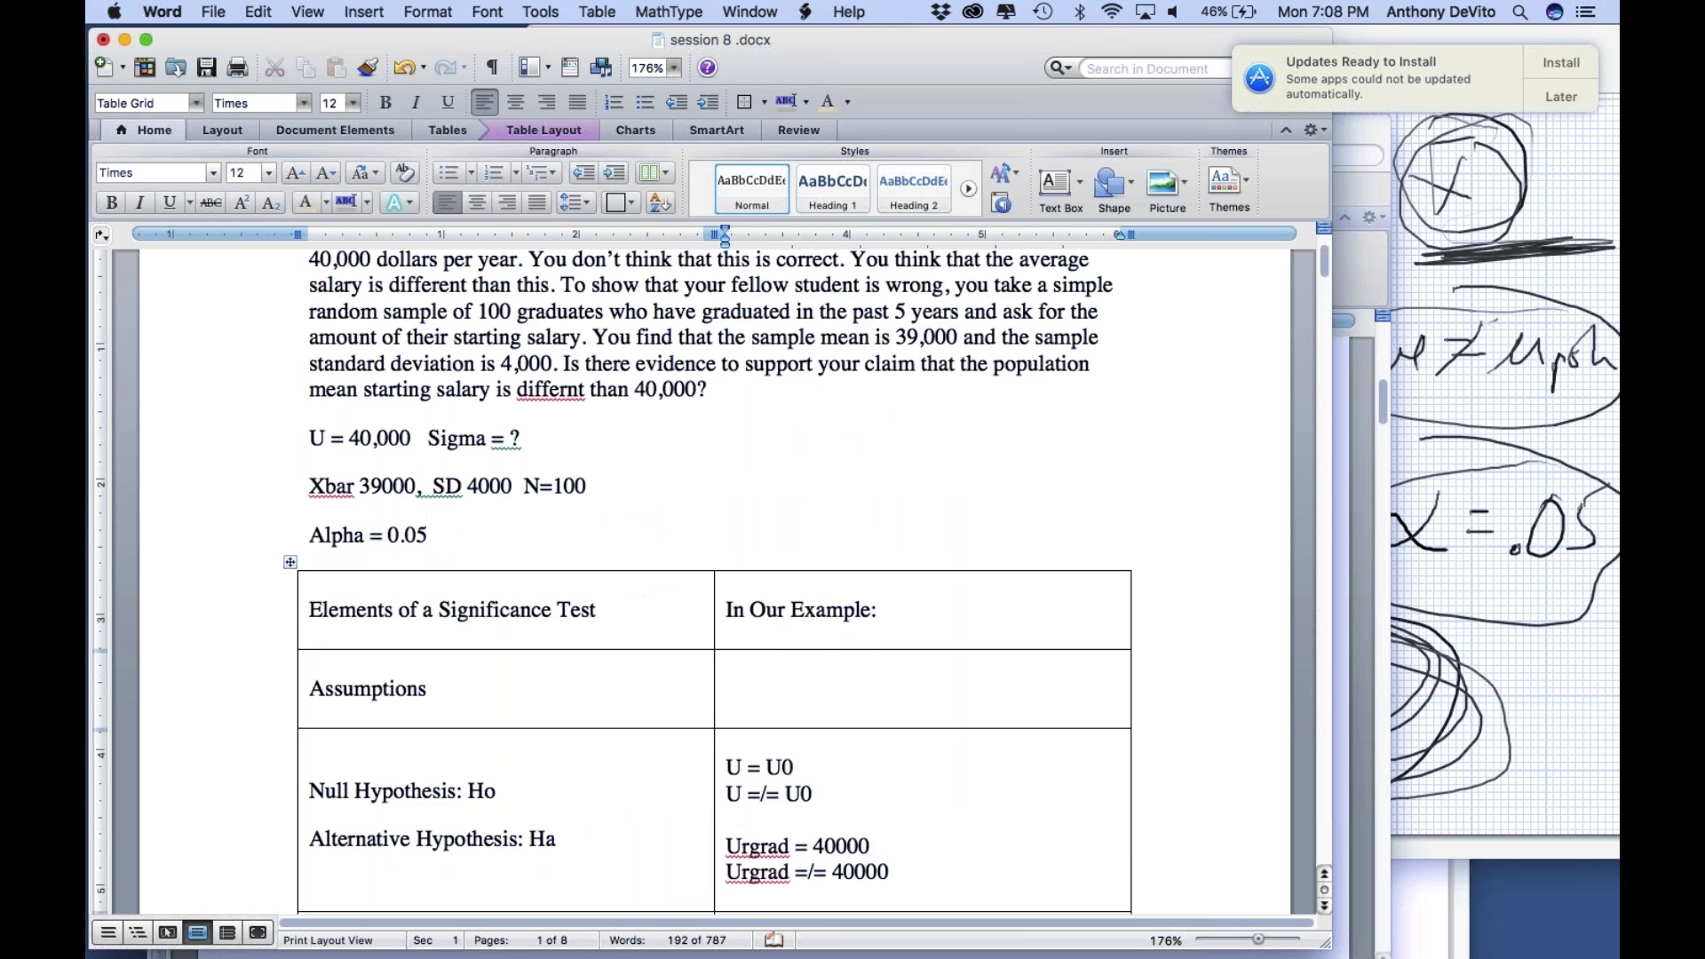
pyautogui.scroll(-14, 707, 444)
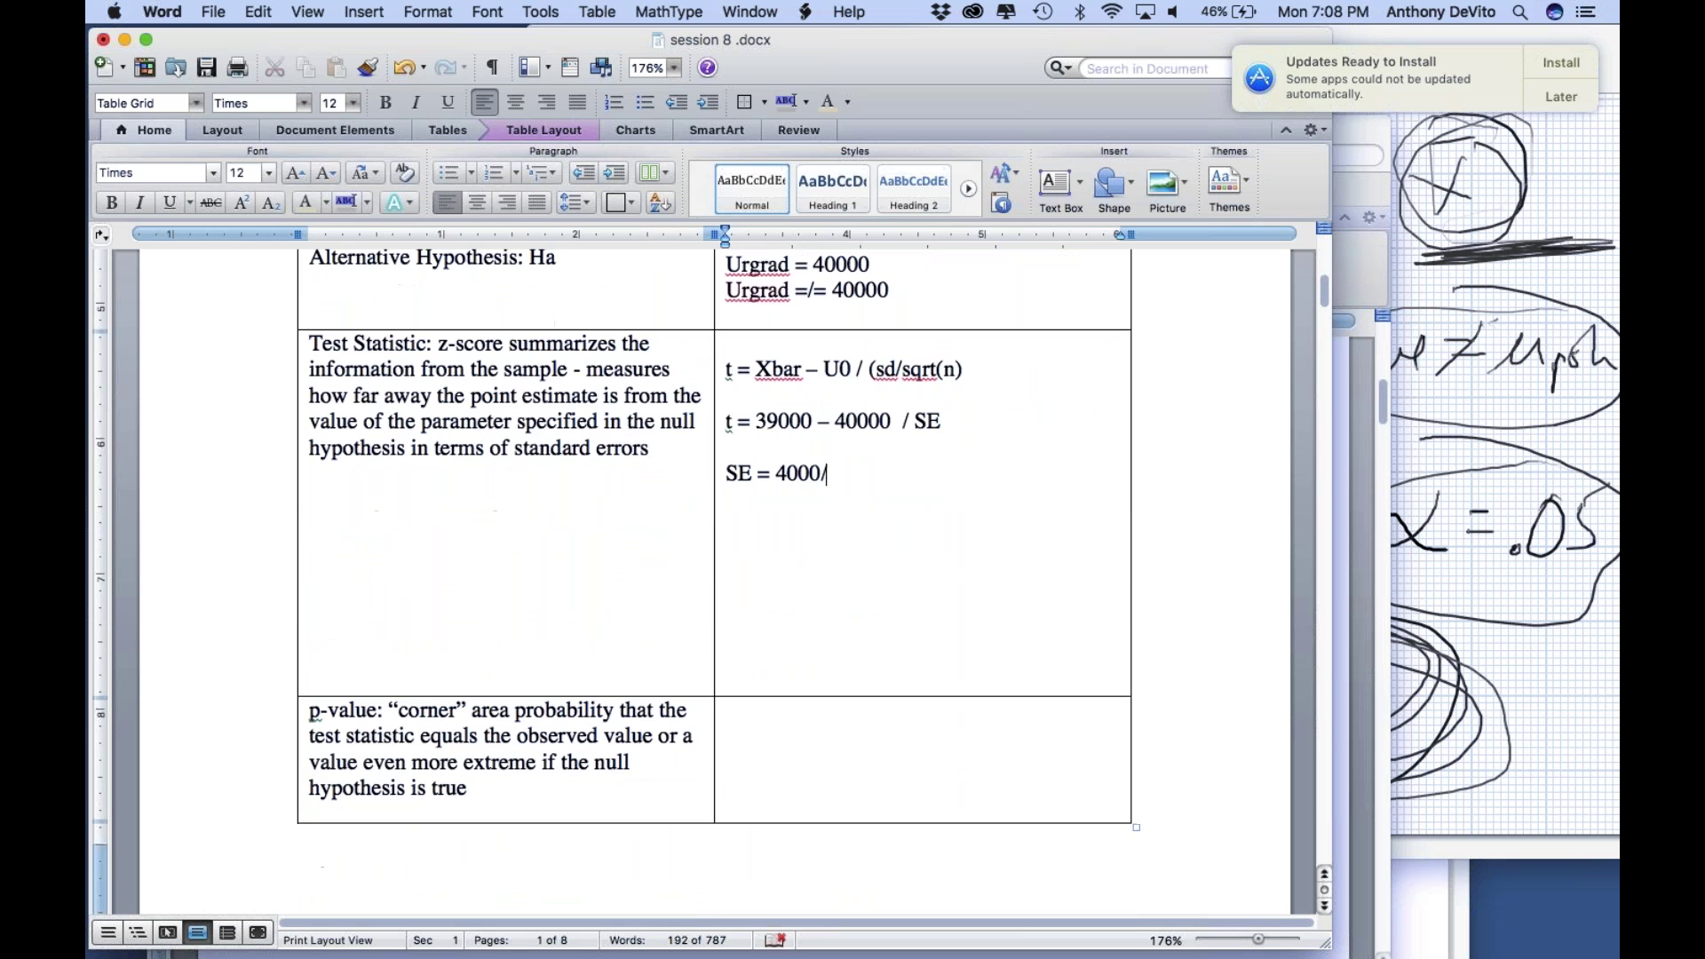
pyautogui.write('10 = 400')
# Step: Leave a blank line below the standard error and enter "t = -1000 / 400 = -2.5"
pyautogui.press('Return')
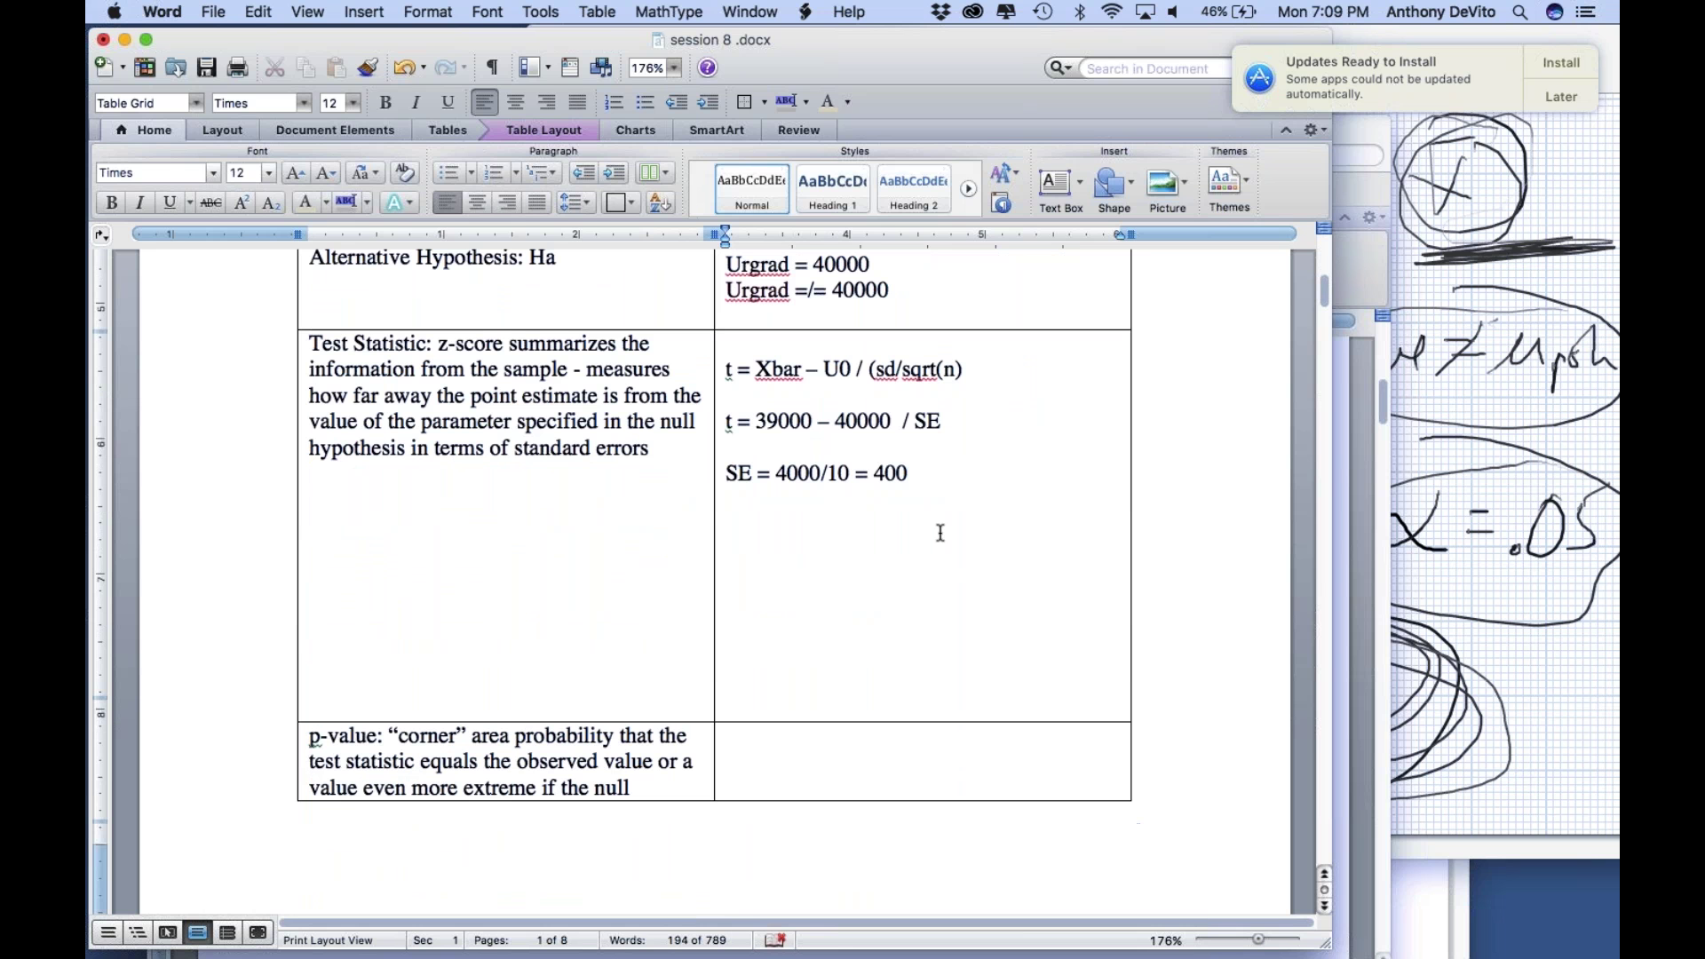
pyautogui.press('Return')
pyautogui.write('t')
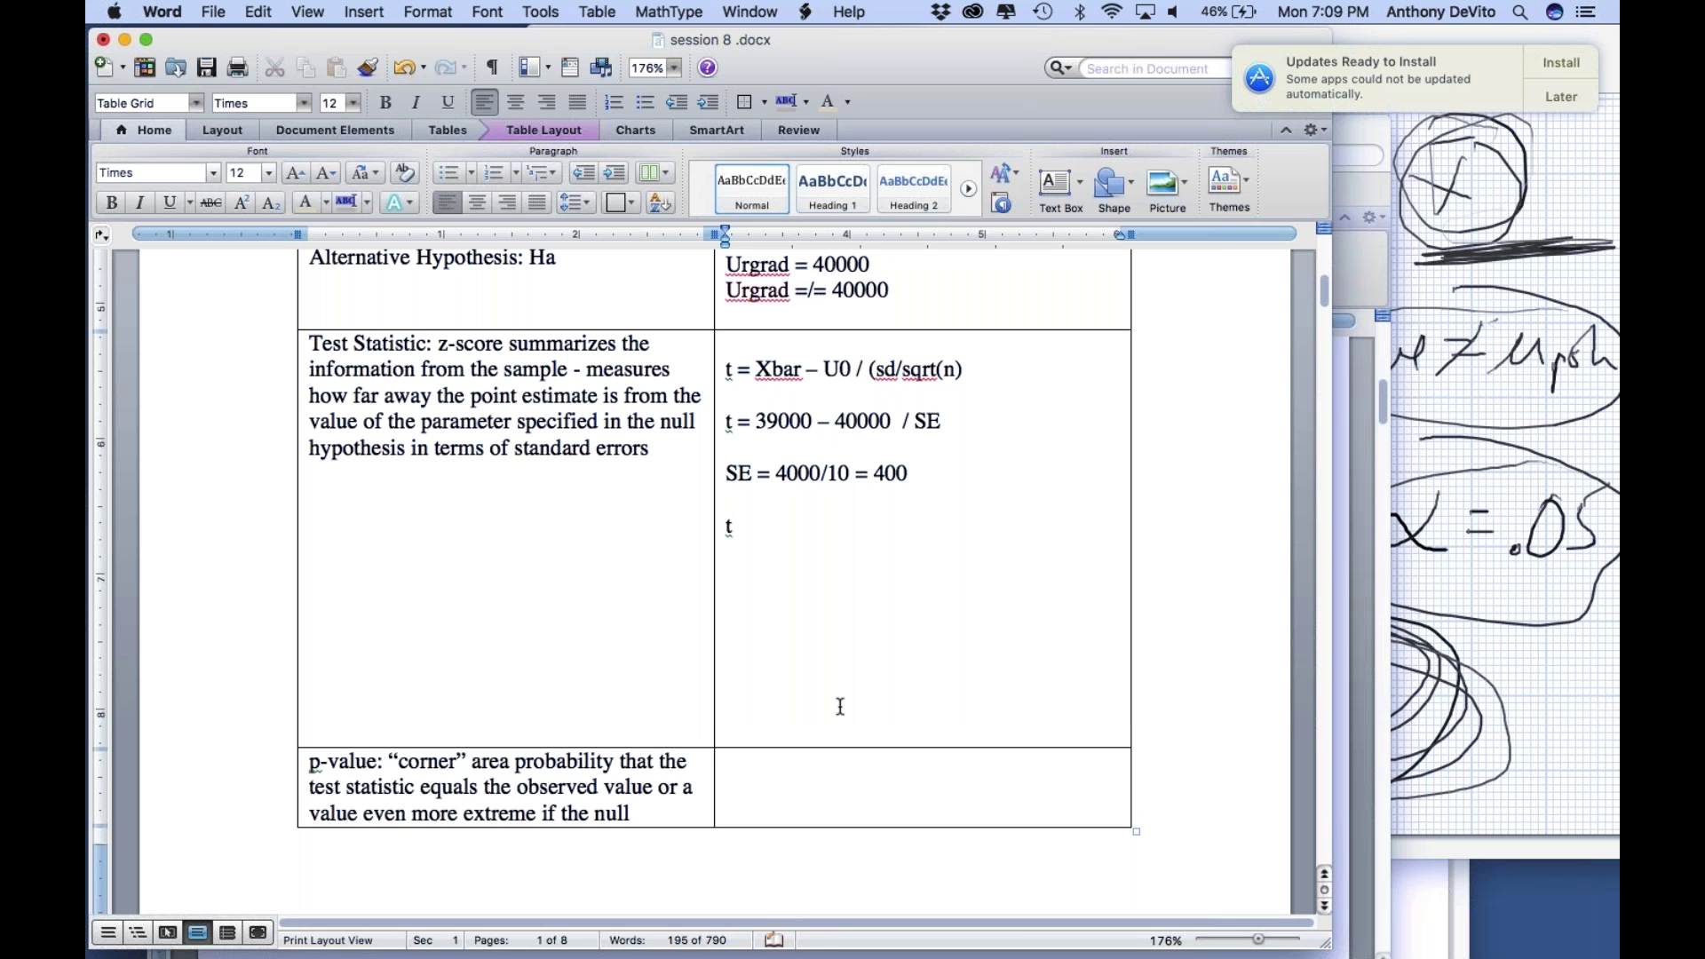
pyautogui.press('Return')
pyautogui.press('Return')
pyautogui.click(797, 532)
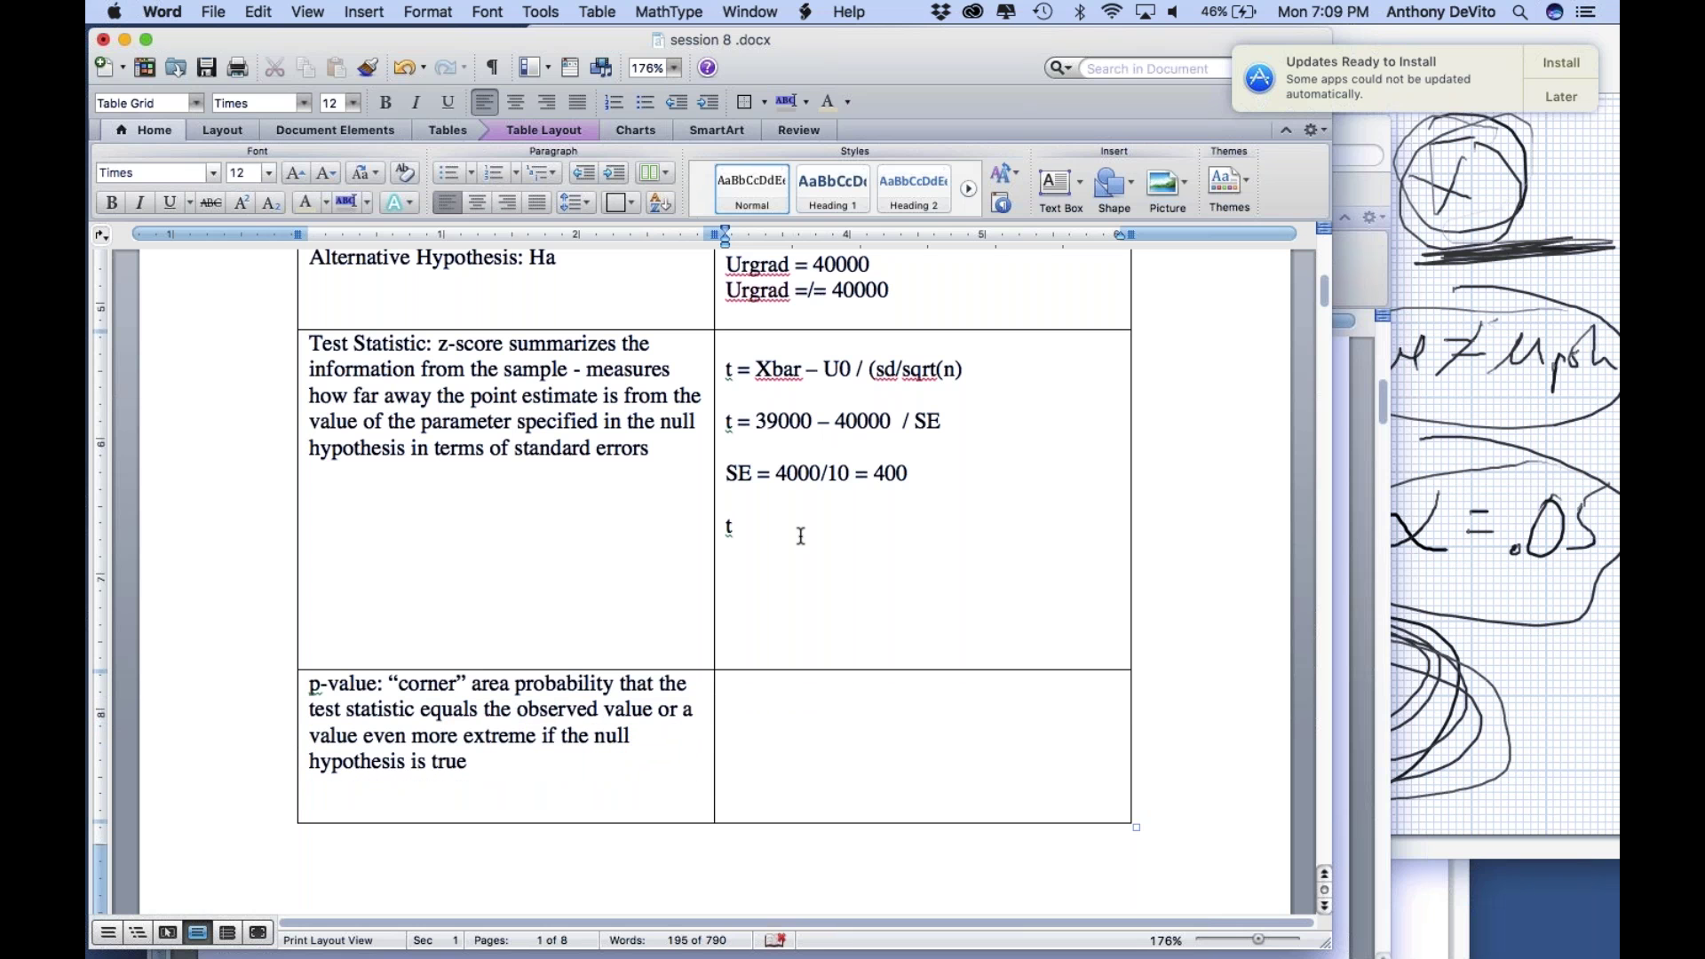
pyautogui.write('=')
pyautogui.press('BackSpace')
pyautogui.press('BackSpace')
pyautogui.press('BackSpace')
pyautogui.write('t = -1000 / 400  = -2.5')
# Step: Switch to the z table PDF in Preview, reposition its window and look up the tail probability for -2.5
pyautogui.click(1453, 939)
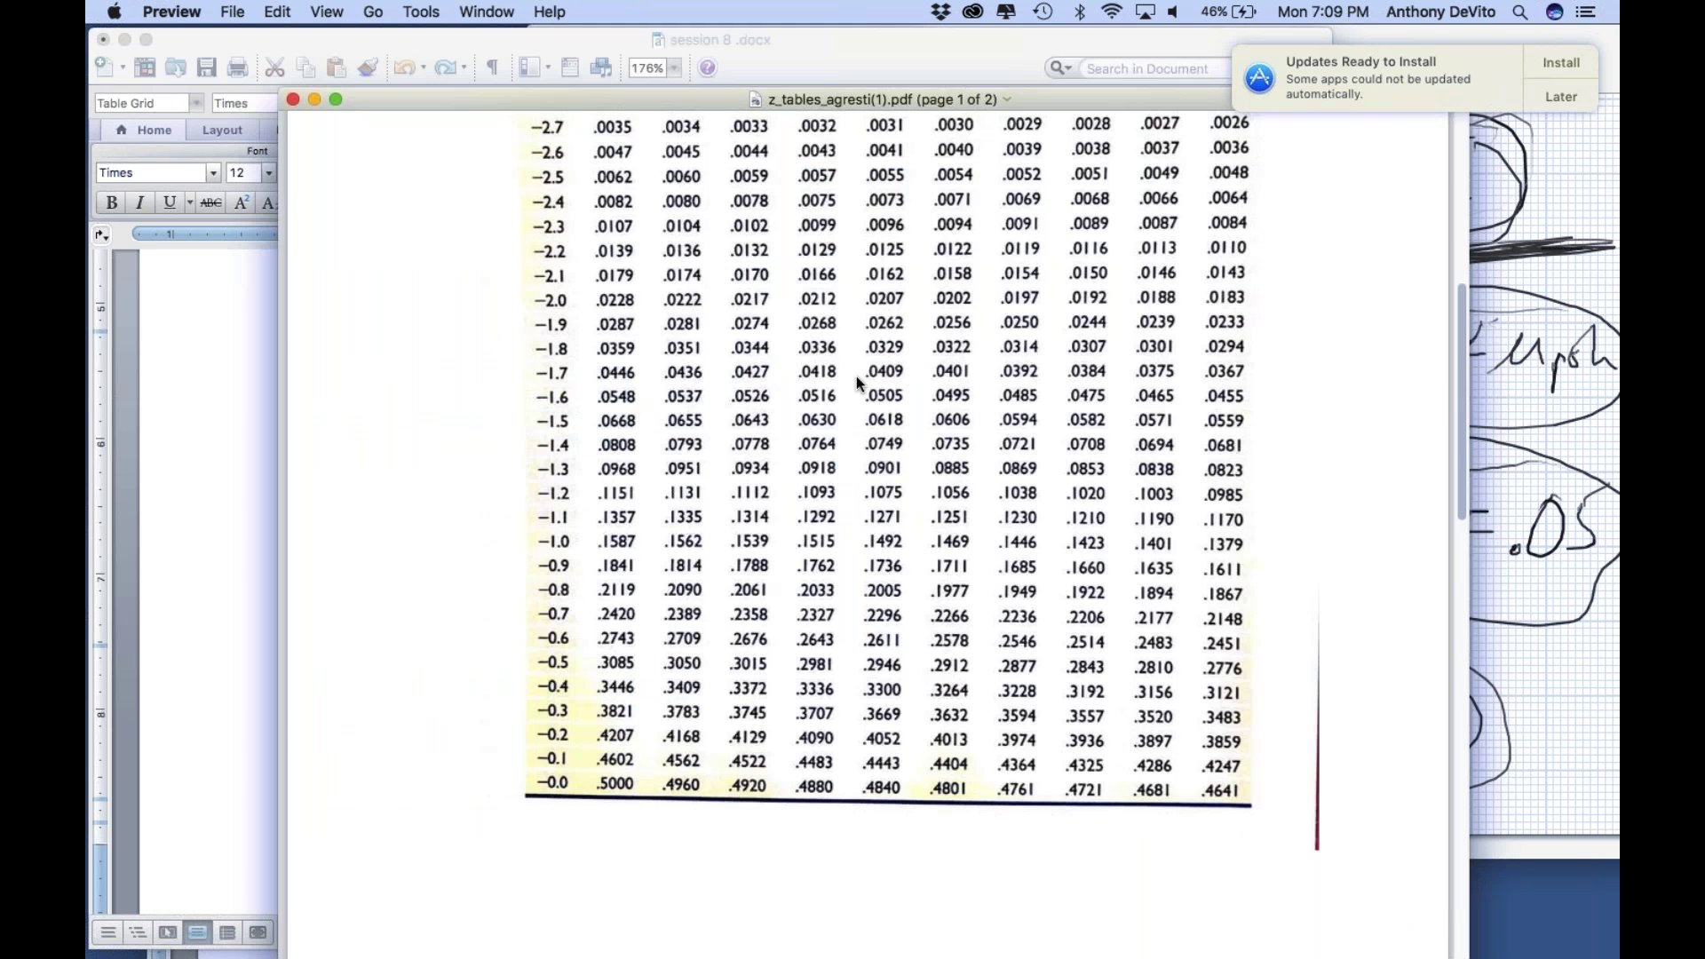
pyautogui.moveTo(505, 98); pyautogui.dragTo(1160, 536)
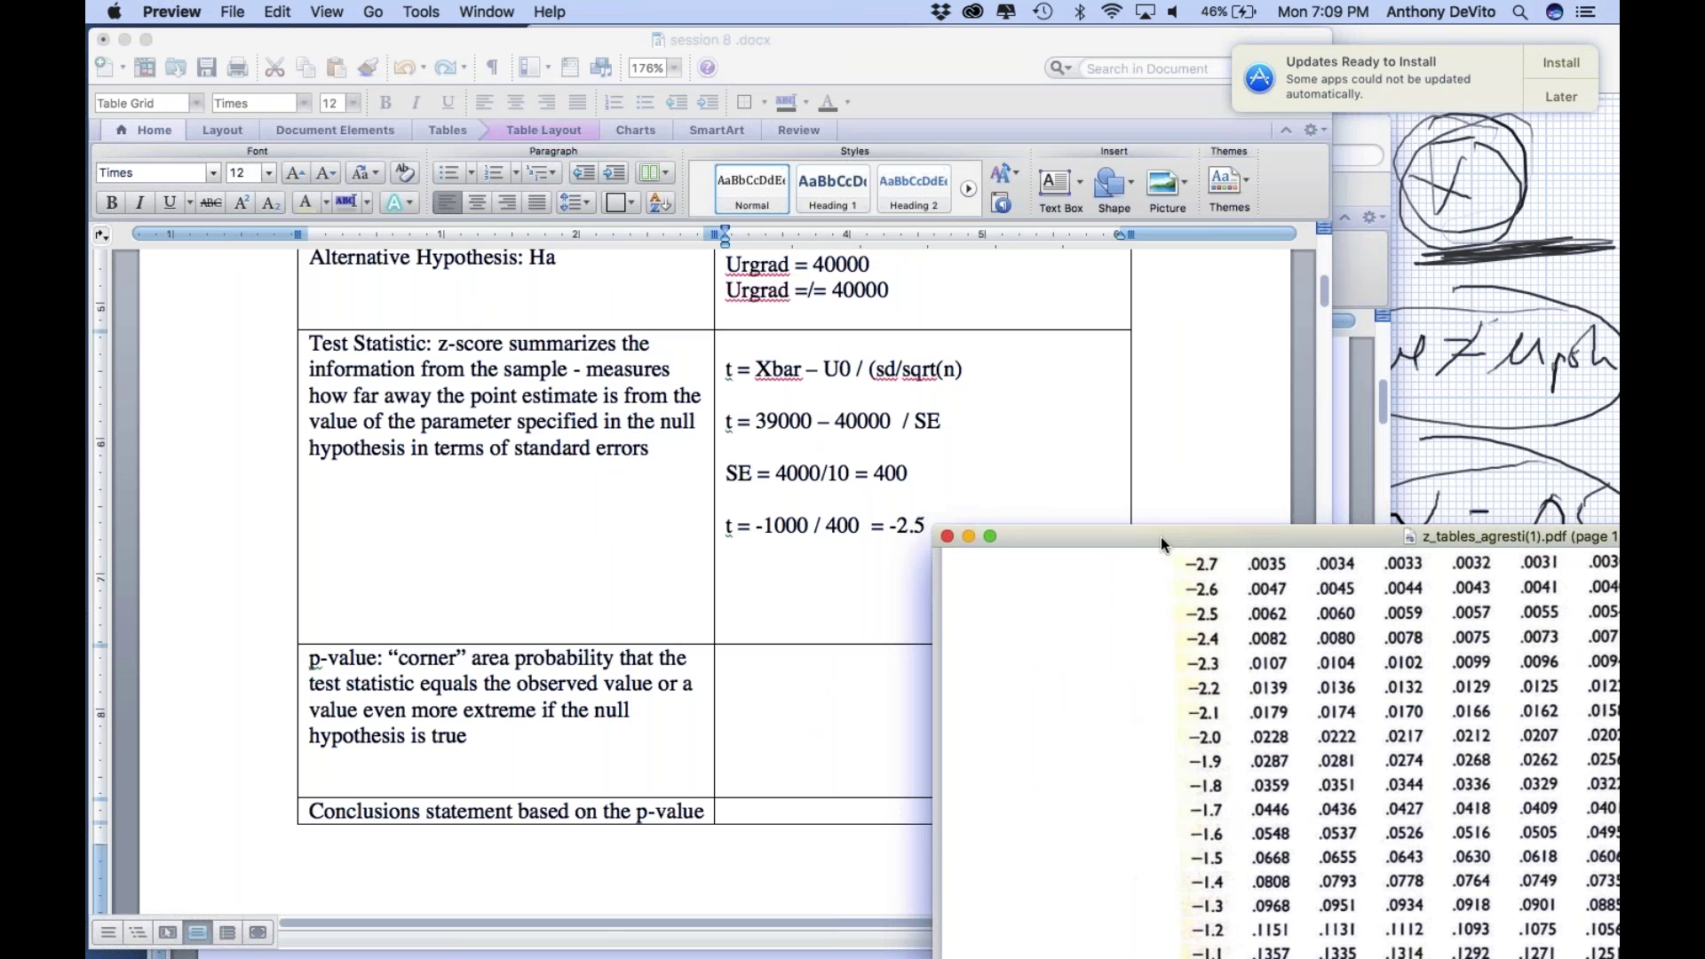
pyautogui.moveTo(1160, 537); pyautogui.dragTo(1163, 539)
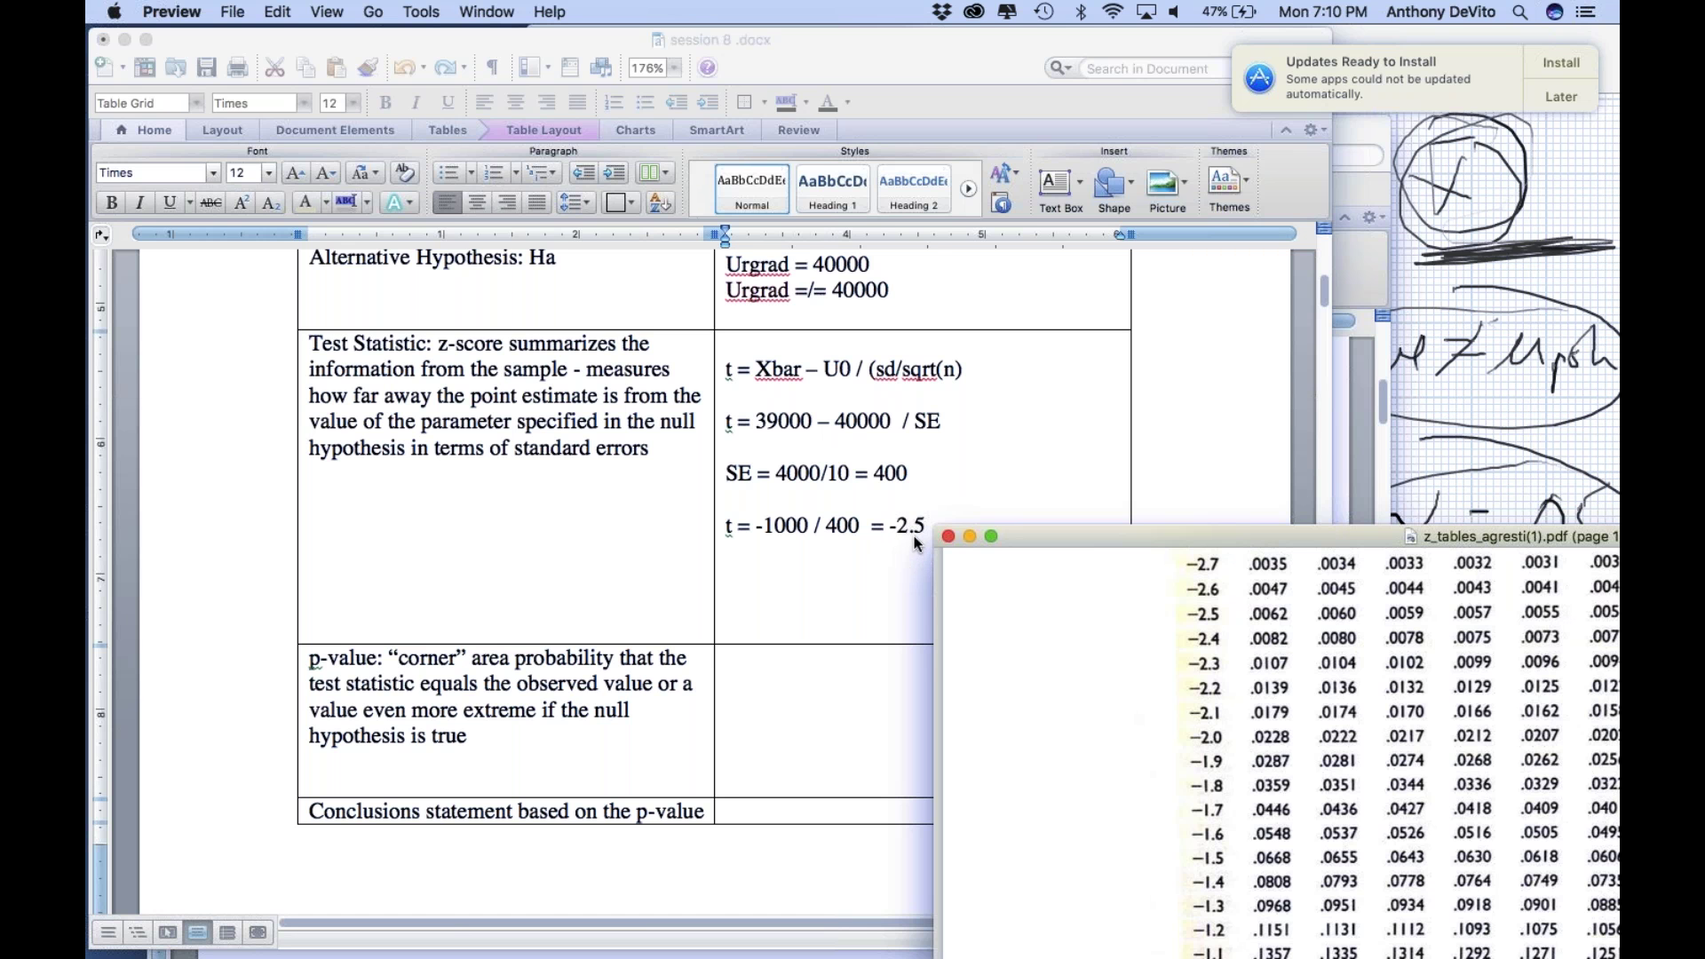
pyautogui.moveTo(1048, 530); pyautogui.dragTo(669, 46)
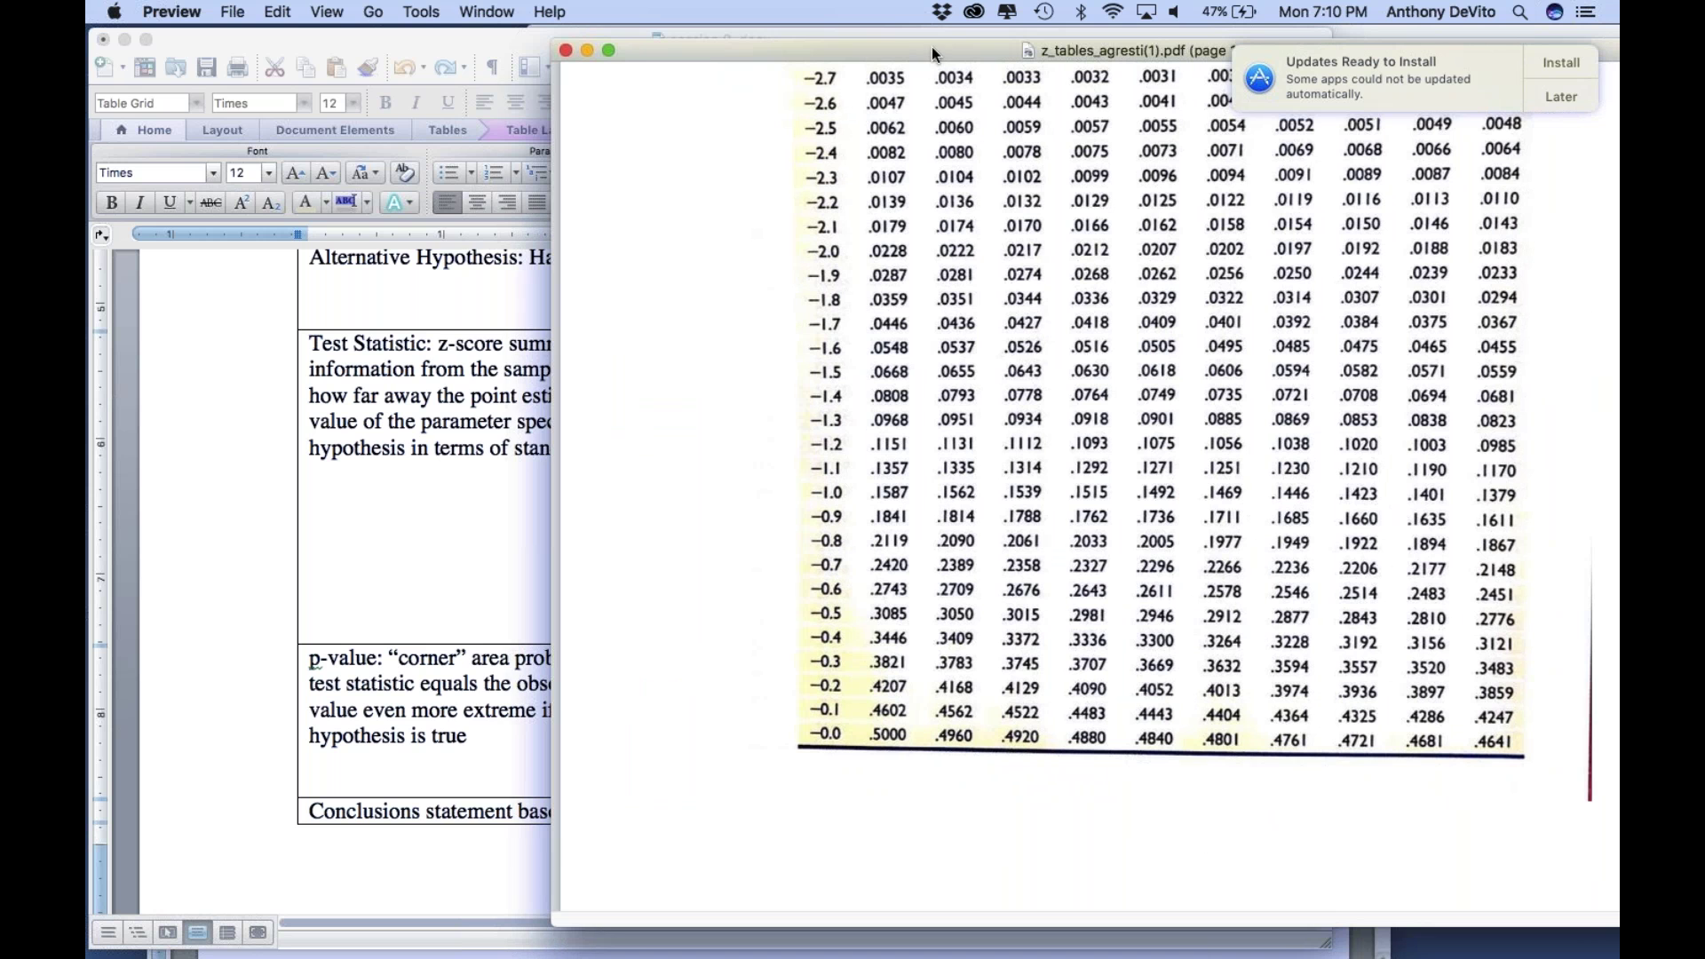
pyautogui.moveTo(931, 46); pyautogui.dragTo(827, 45)
pyautogui.scroll(-1, 866, 290)
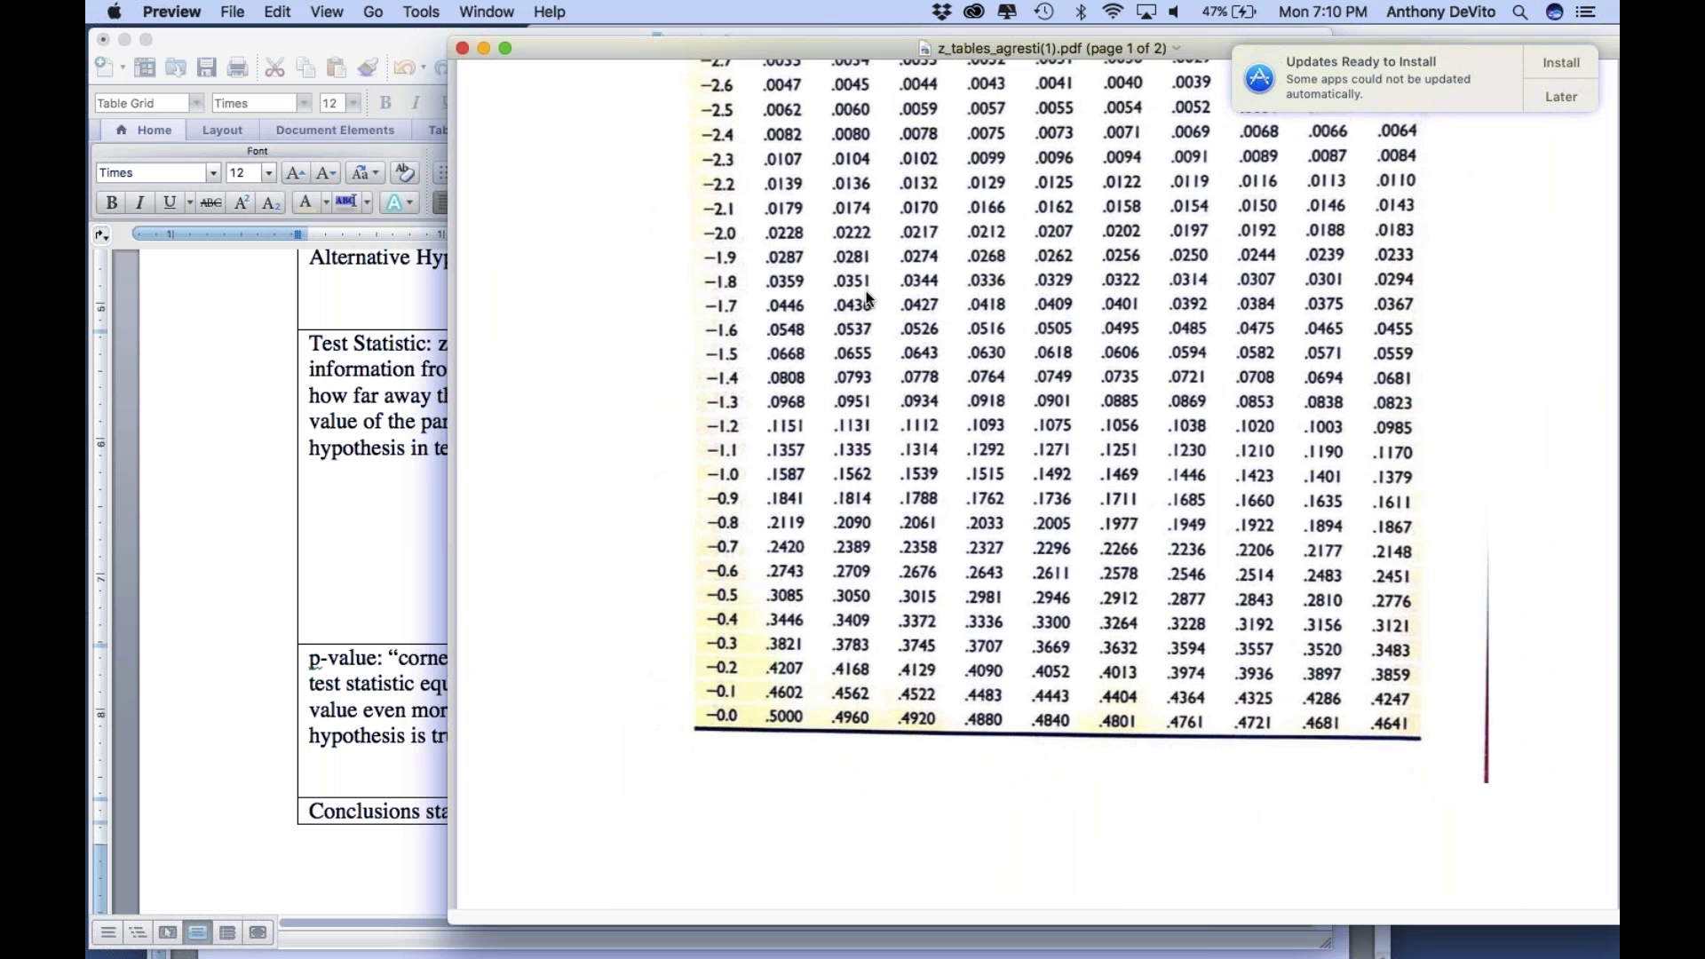
pyautogui.scroll(2, 865, 290)
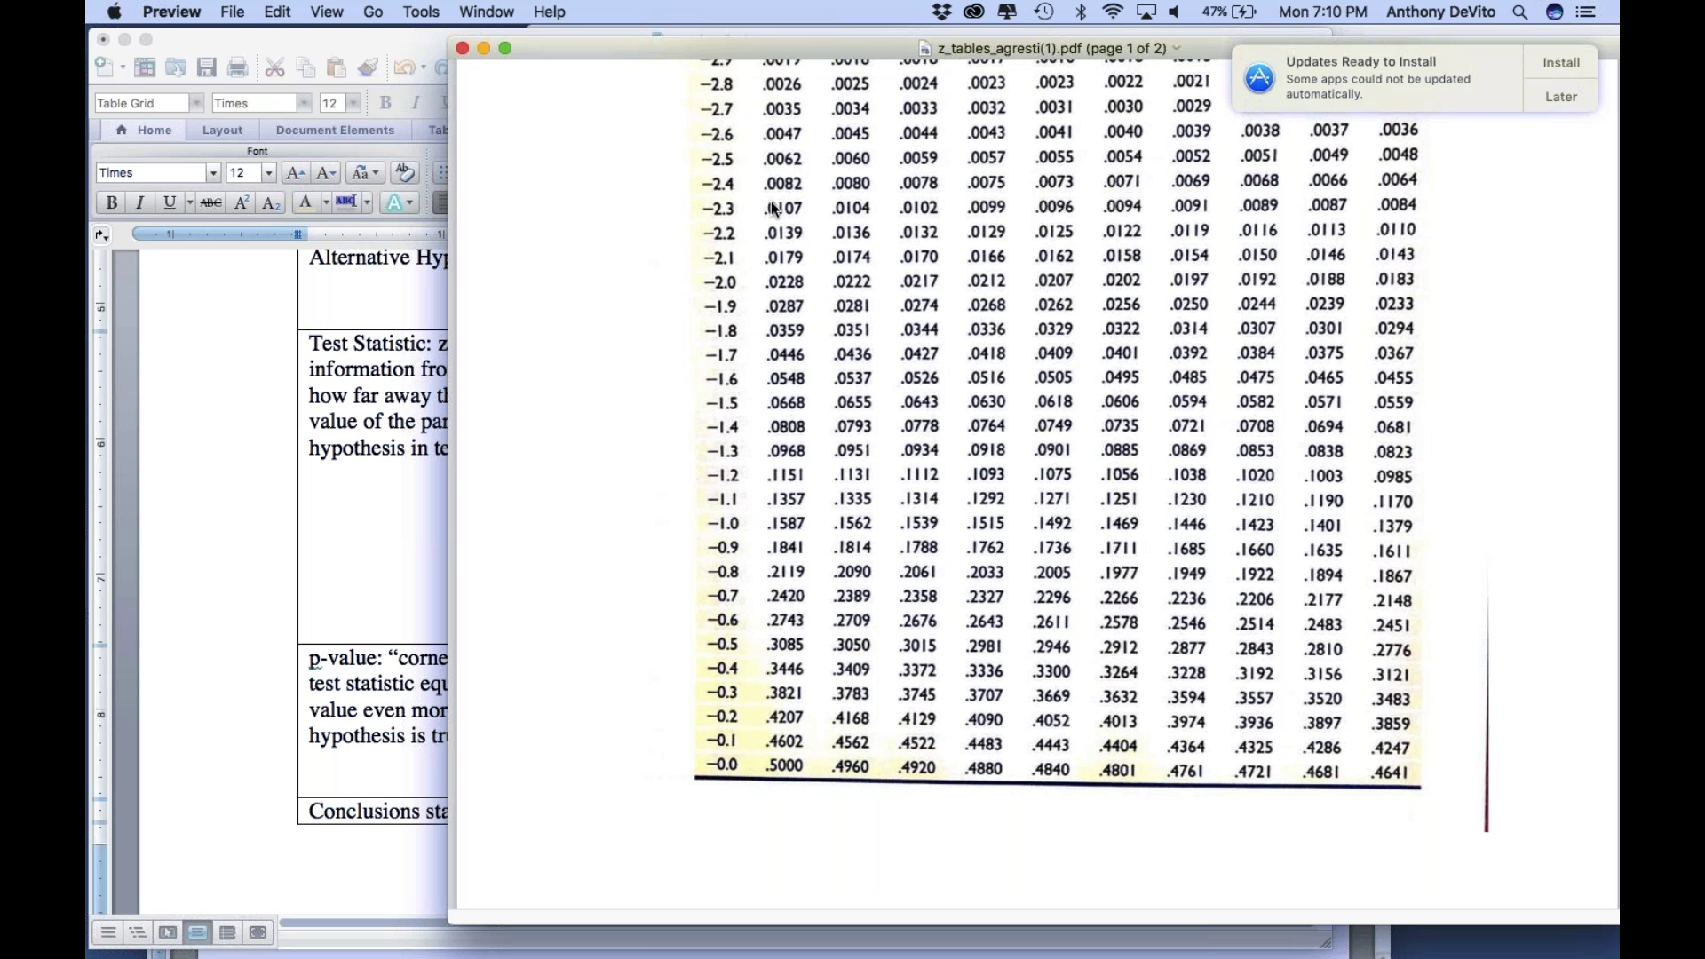
pyautogui.scroll(2, 771, 200)
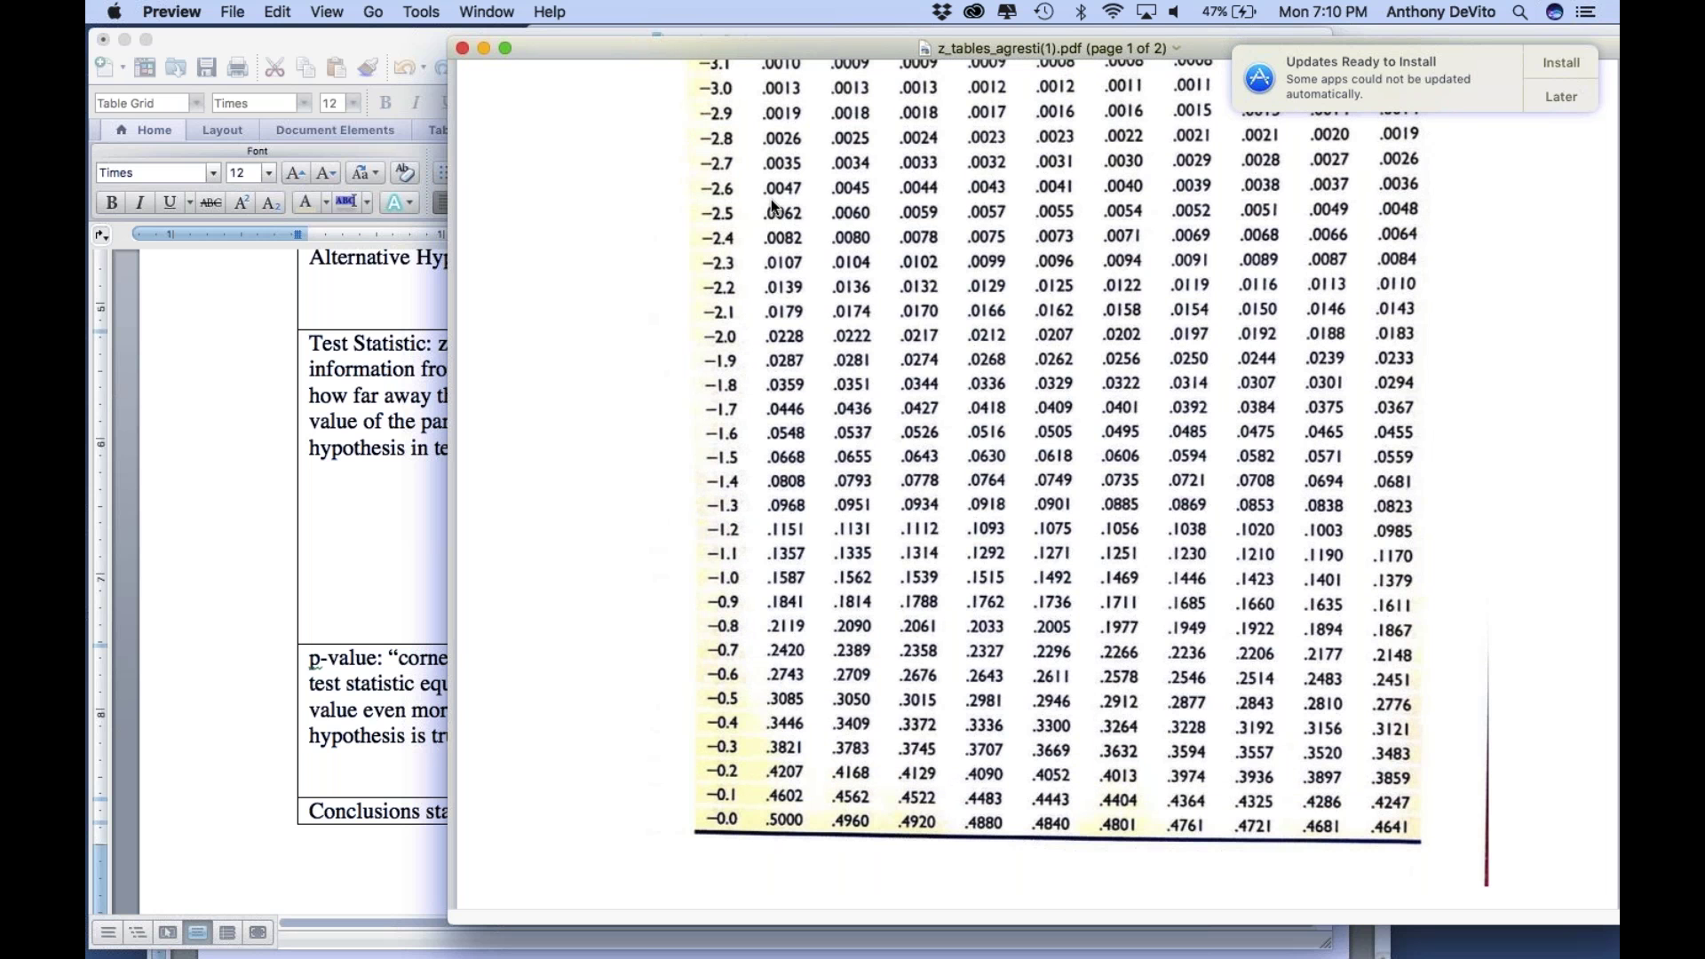
# Step: Return to the Word document, enter "p= 012" below the t = -2.5 calculation, and delete that entry
pyautogui.moveTo(696, 49); pyautogui.dragTo(735, 104)
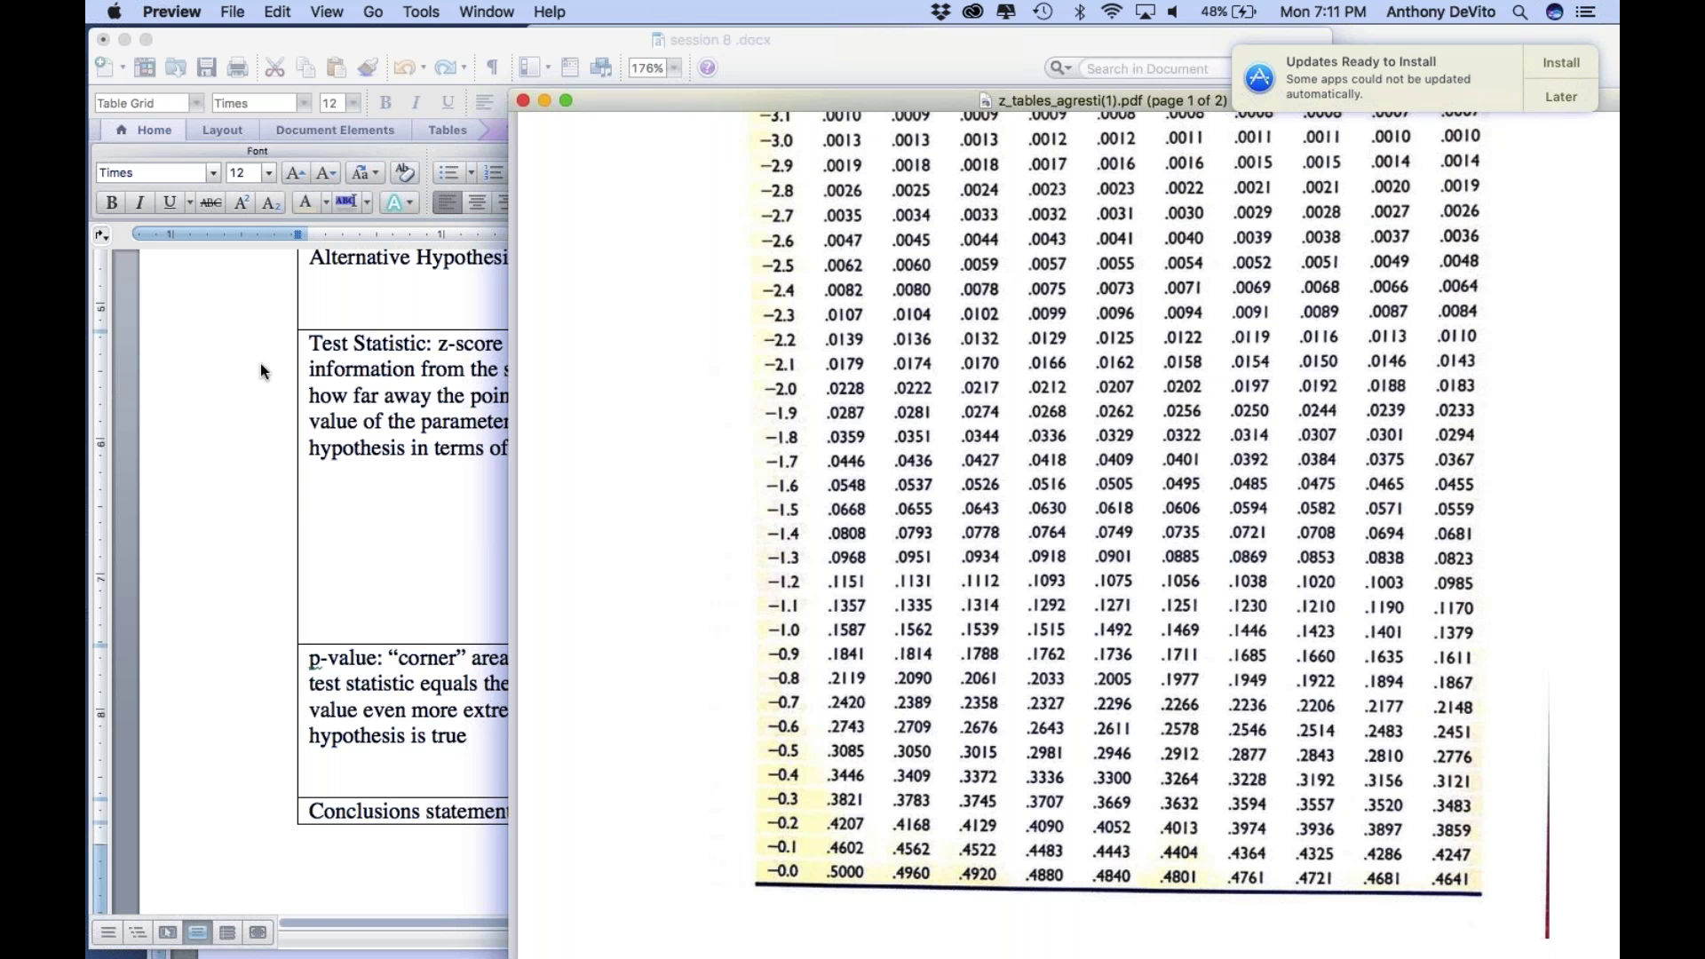
pyautogui.click(382, 510)
pyautogui.click(810, 562)
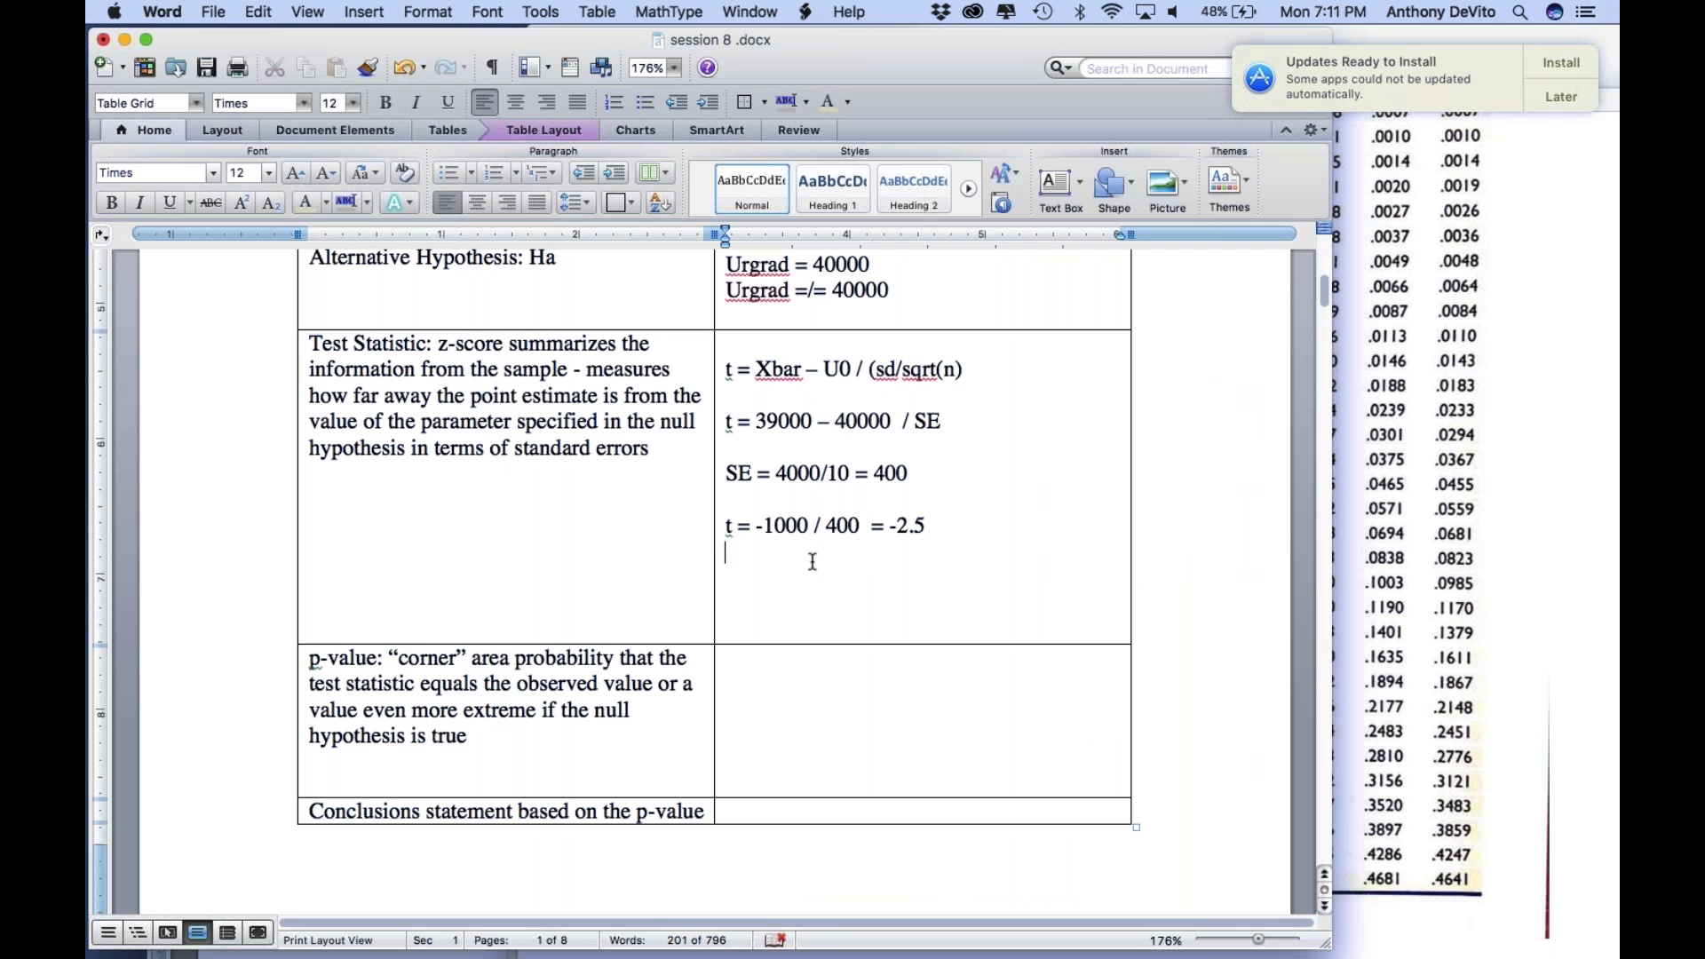
pyautogui.press('Return')
pyautogui.write('p=')
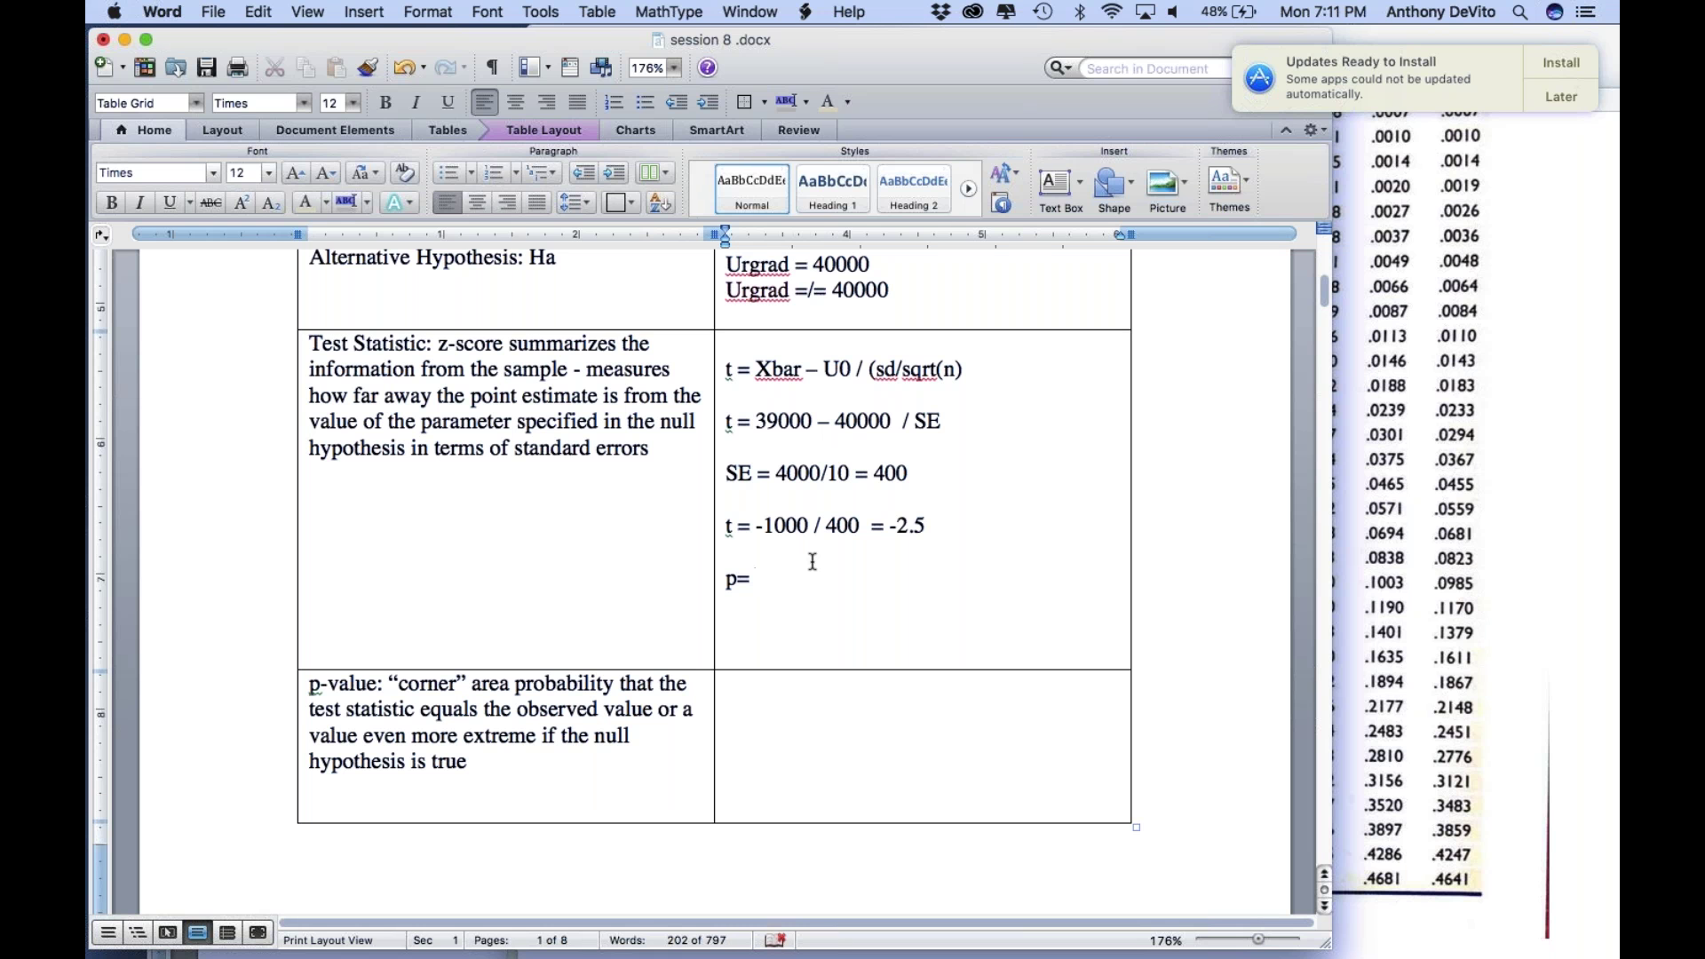
pyautogui.write(' 012')
pyautogui.moveTo(796, 578); pyautogui.dragTo(728, 578)
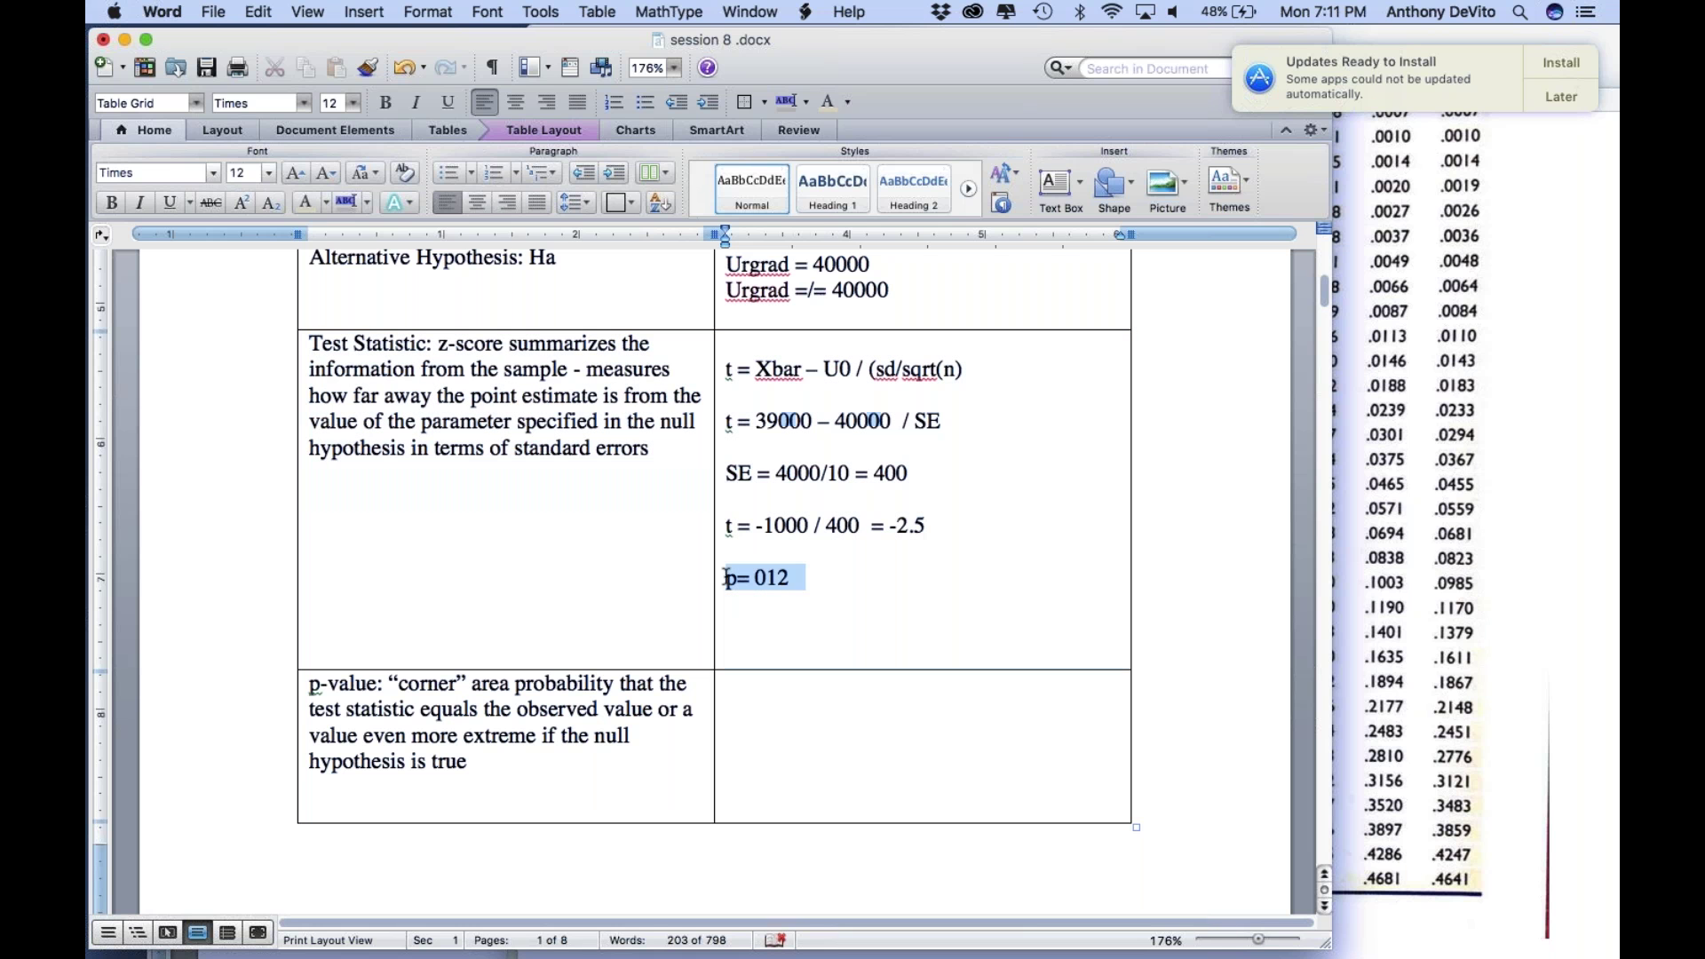
pyautogui.press('BackSpace')
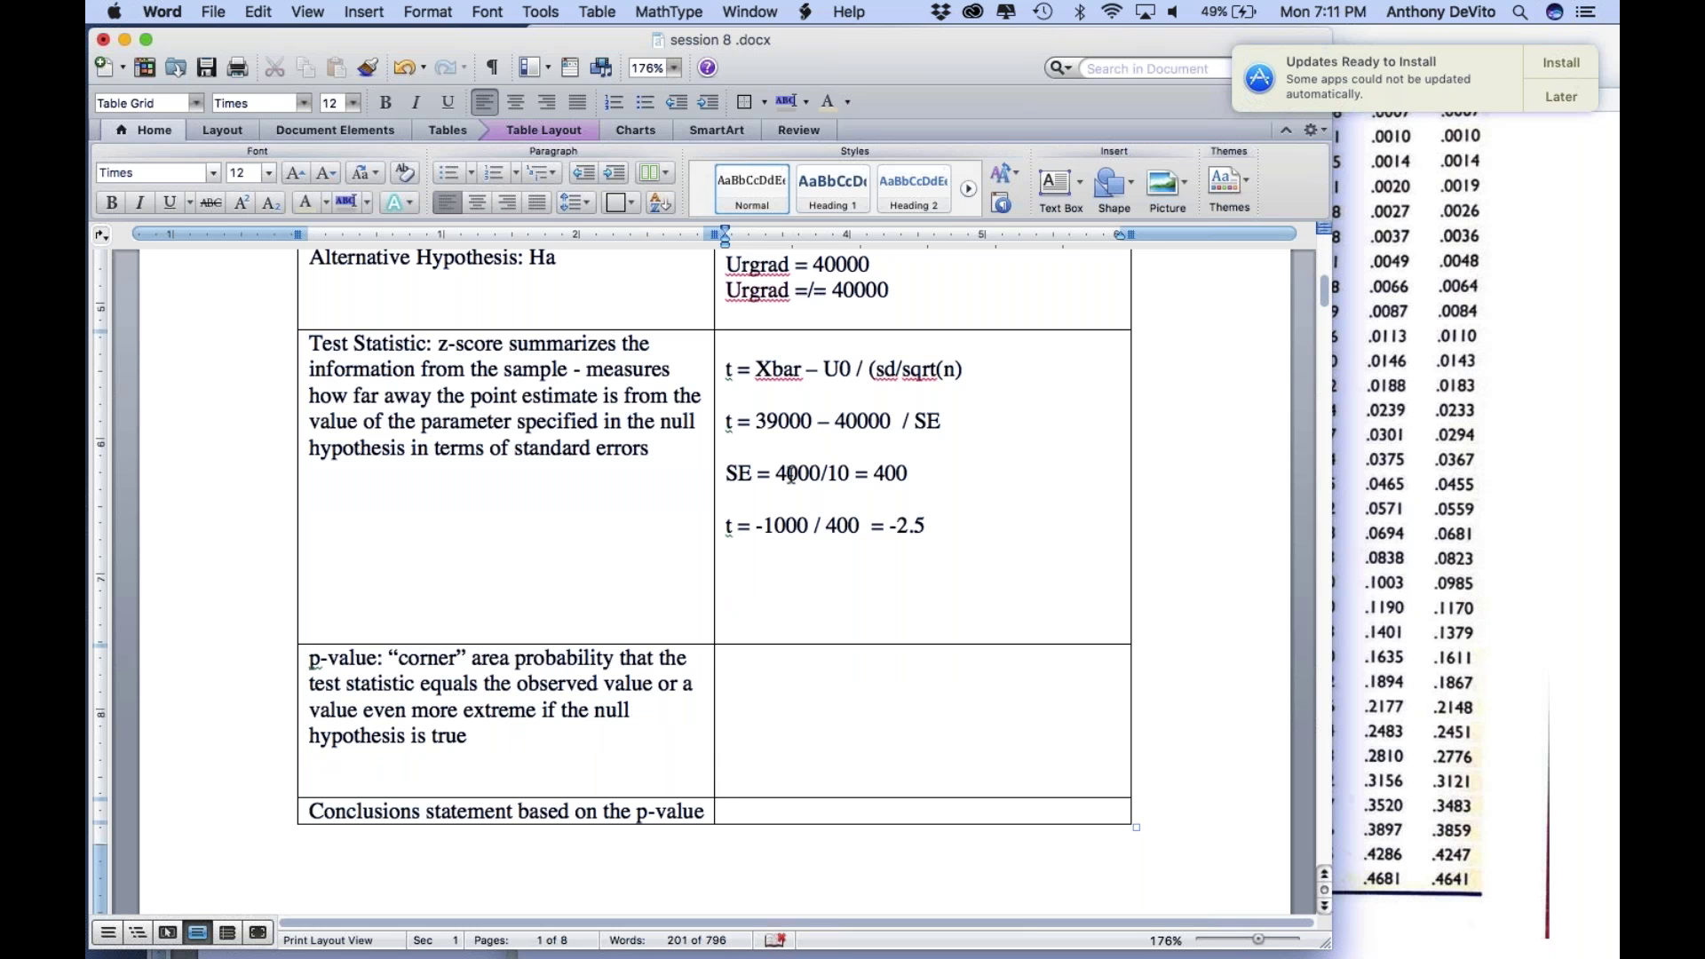
# Step: Search the computer for "agresti t table", dismiss the z table window and open the Agresti_Franklin_t-table PDF
pyautogui.moveTo(931, 50); pyautogui.dragTo(925, 44)
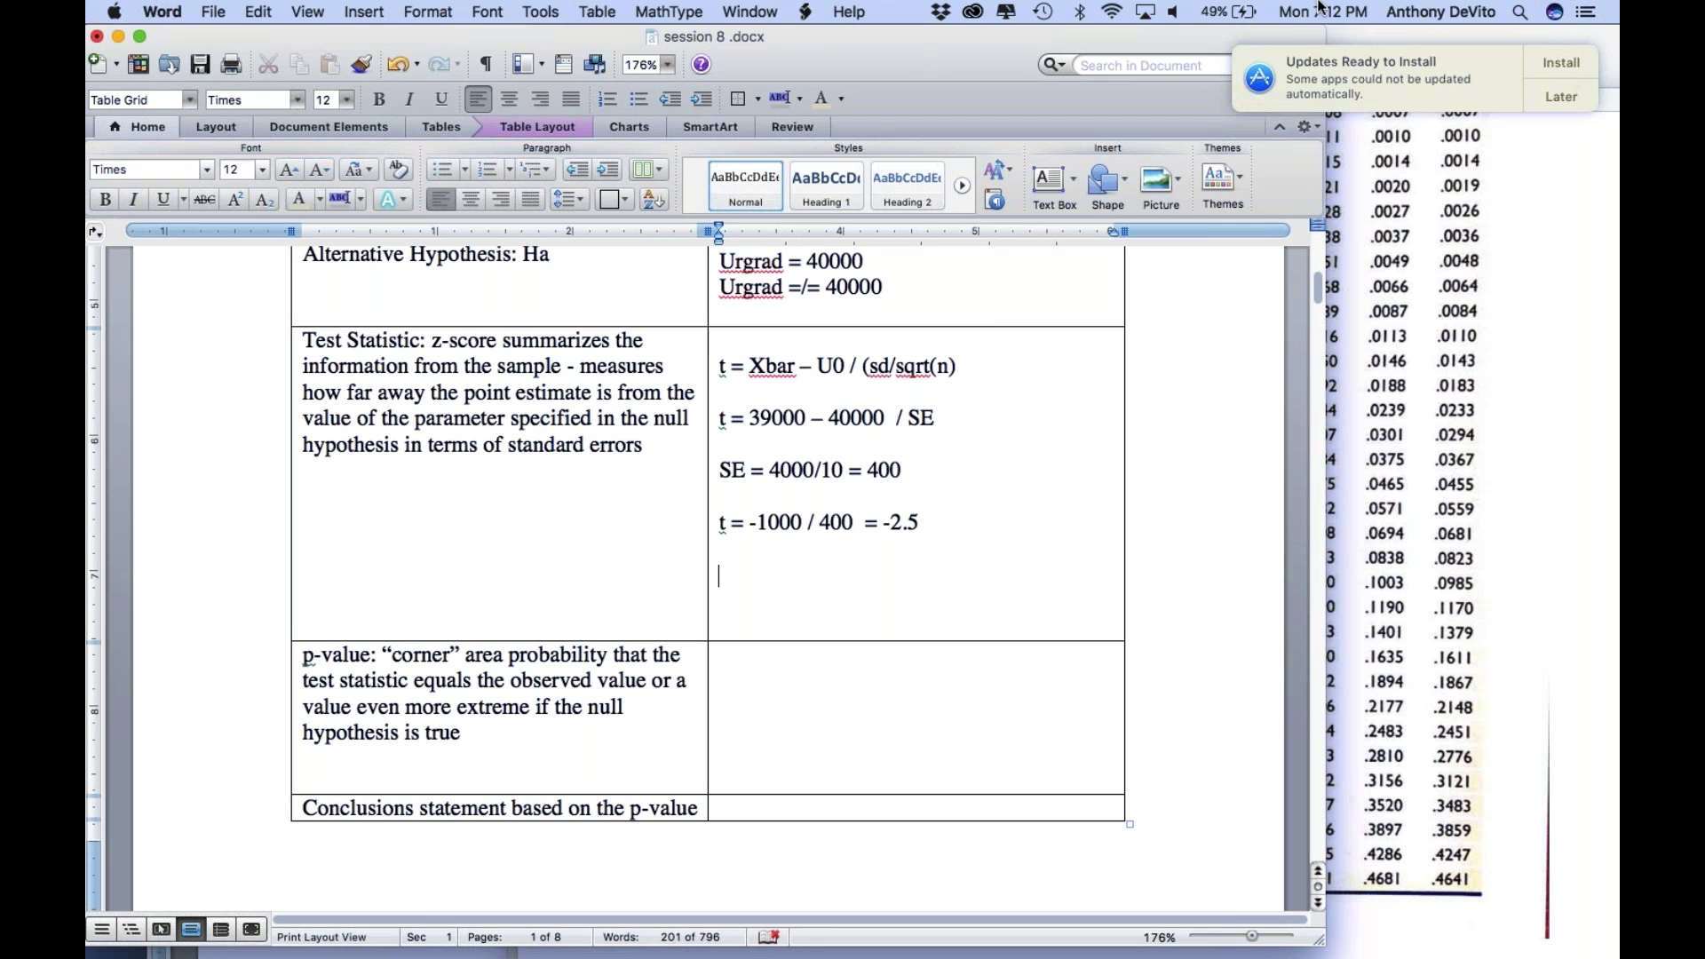
pyautogui.click(1519, 11)
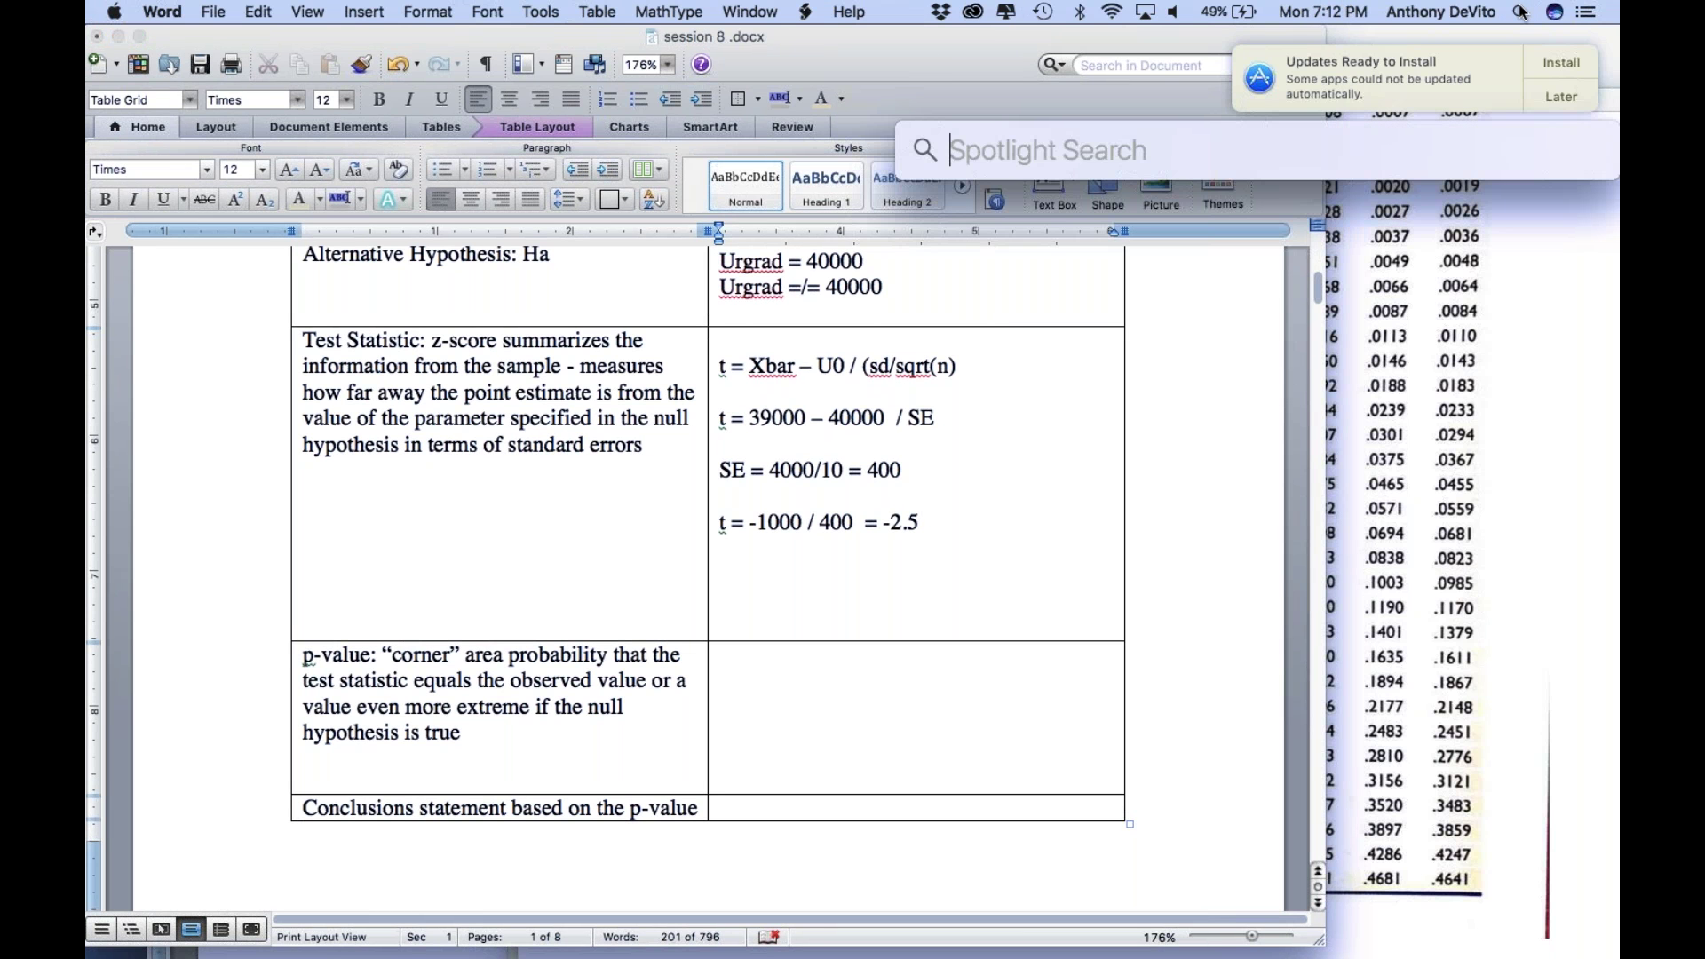
pyautogui.write('agresti t')
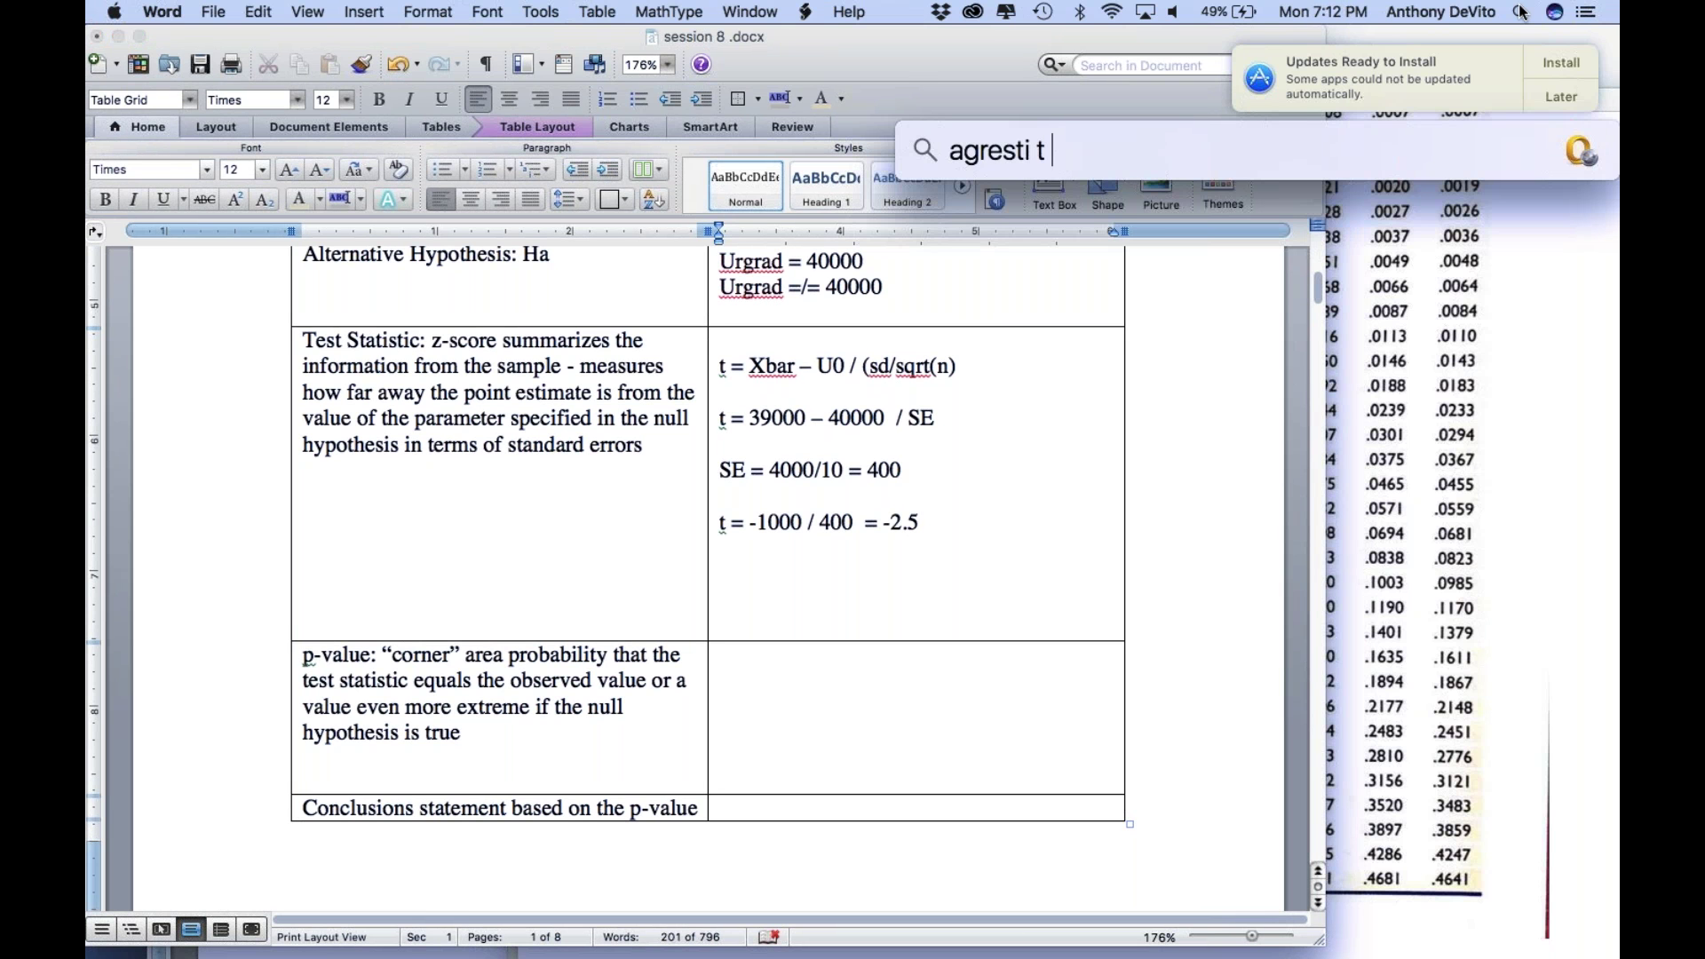
pyautogui.write(' table')
pyautogui.press('Return')
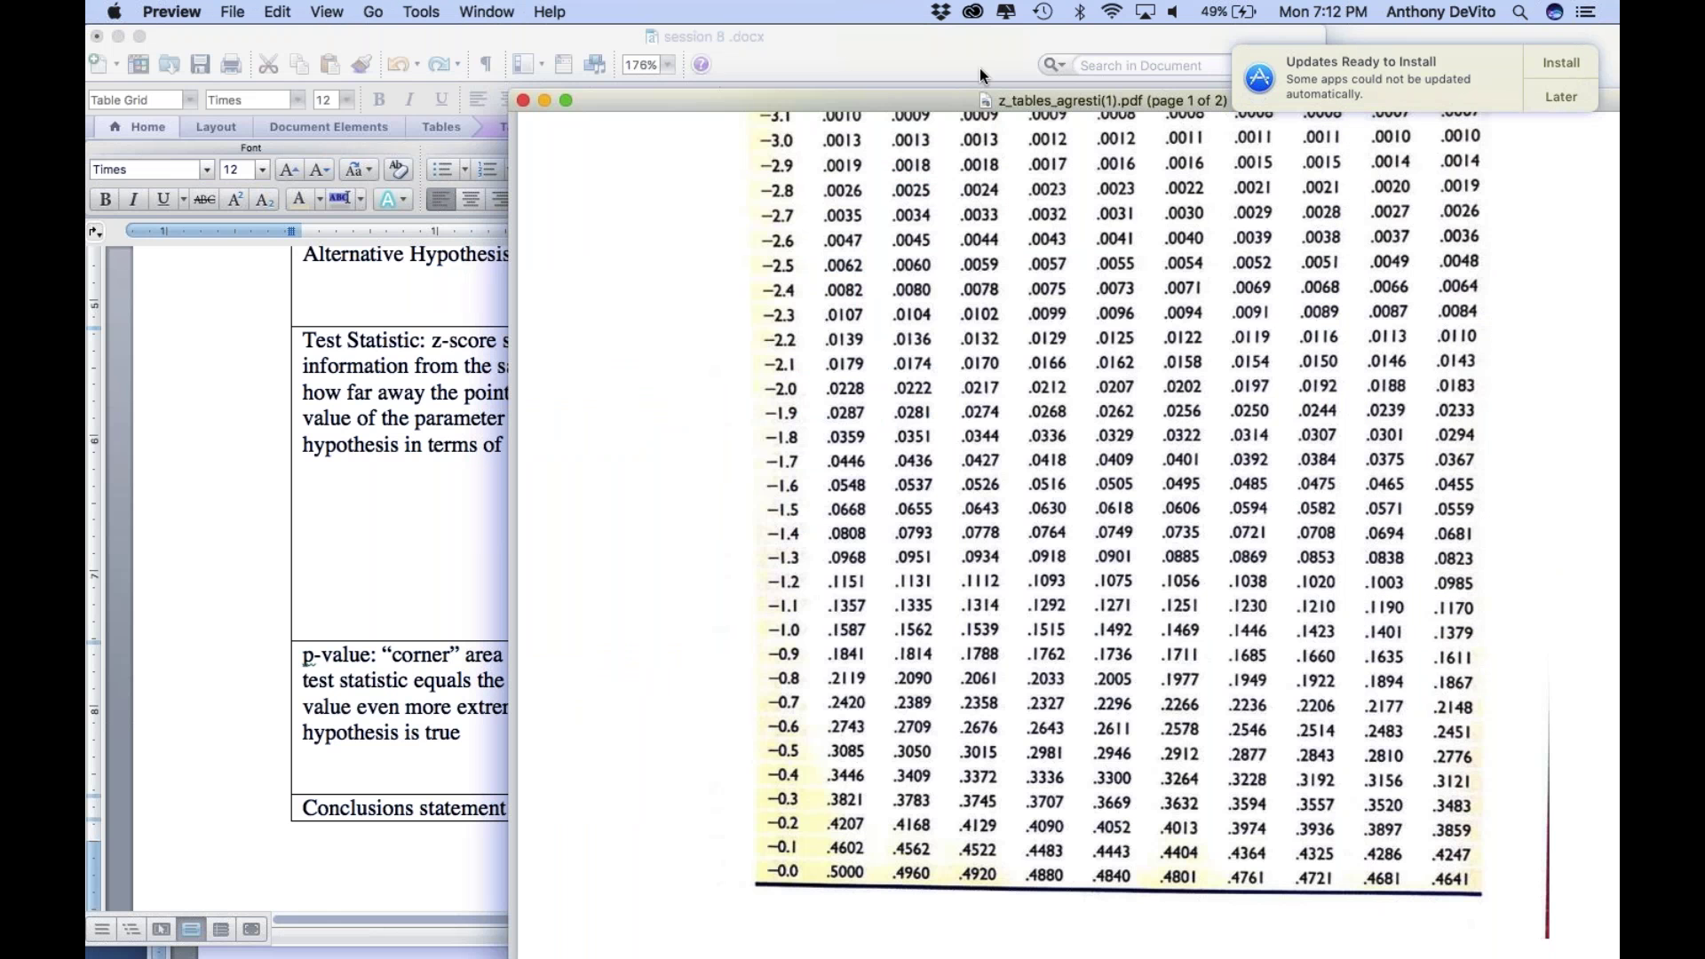
pyautogui.moveTo(861, 97); pyautogui.dragTo(984, 101)
pyautogui.click(644, 103)
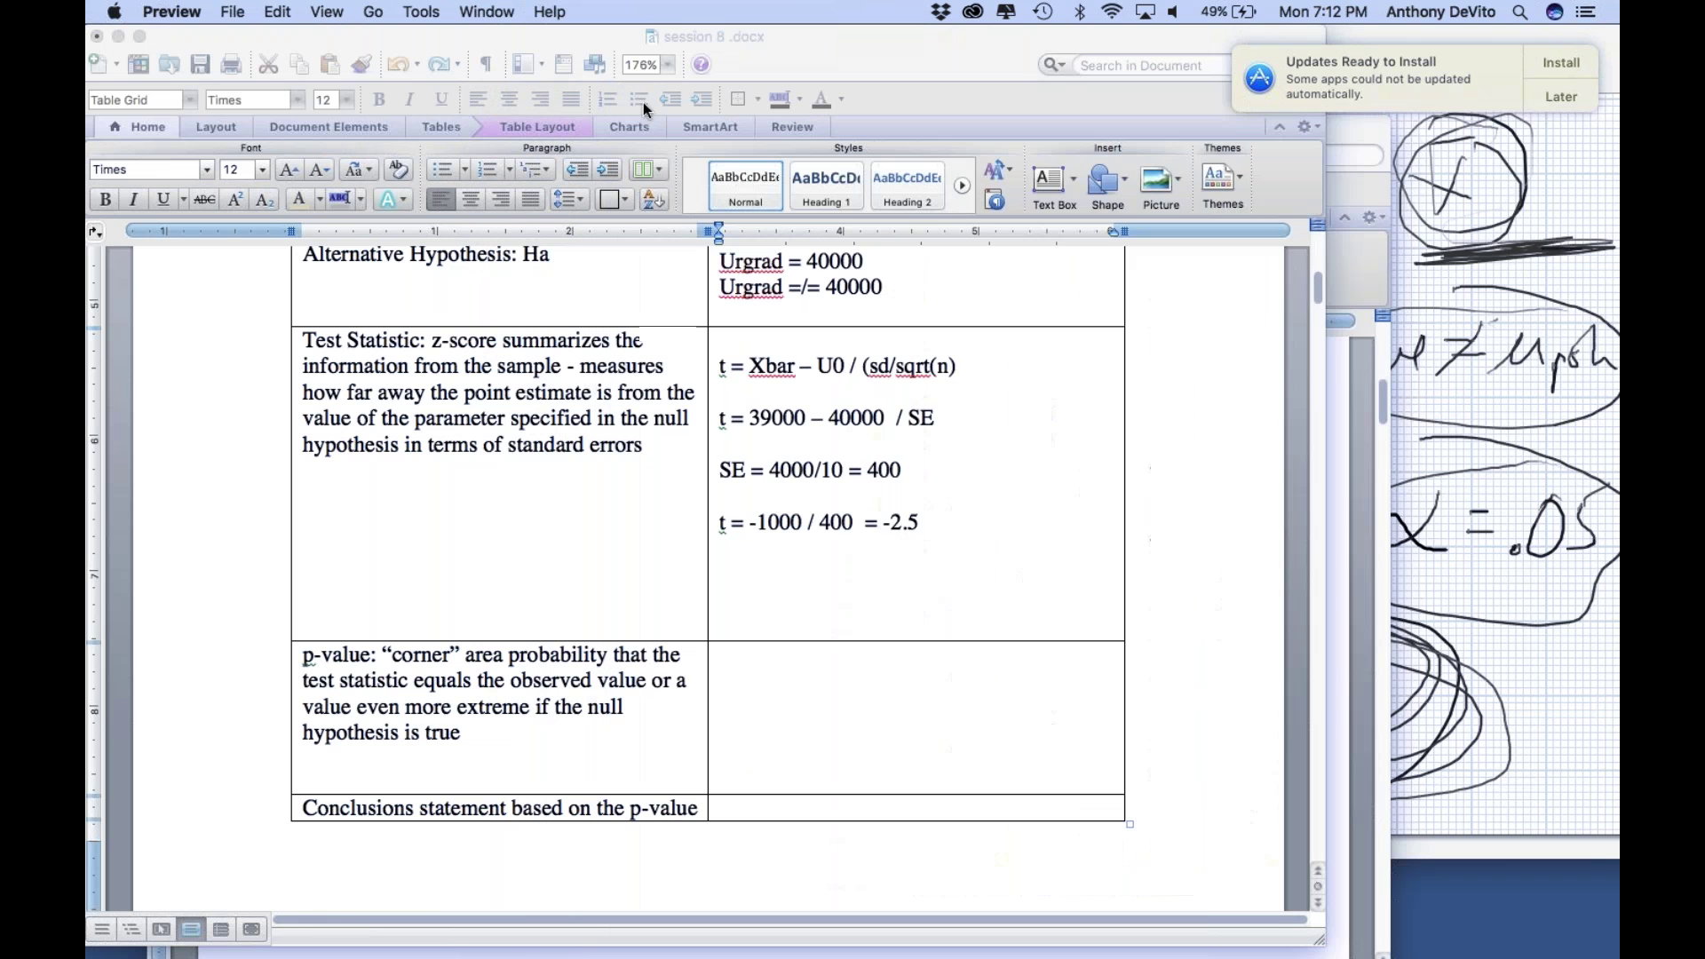
pyautogui.click(1521, 12)
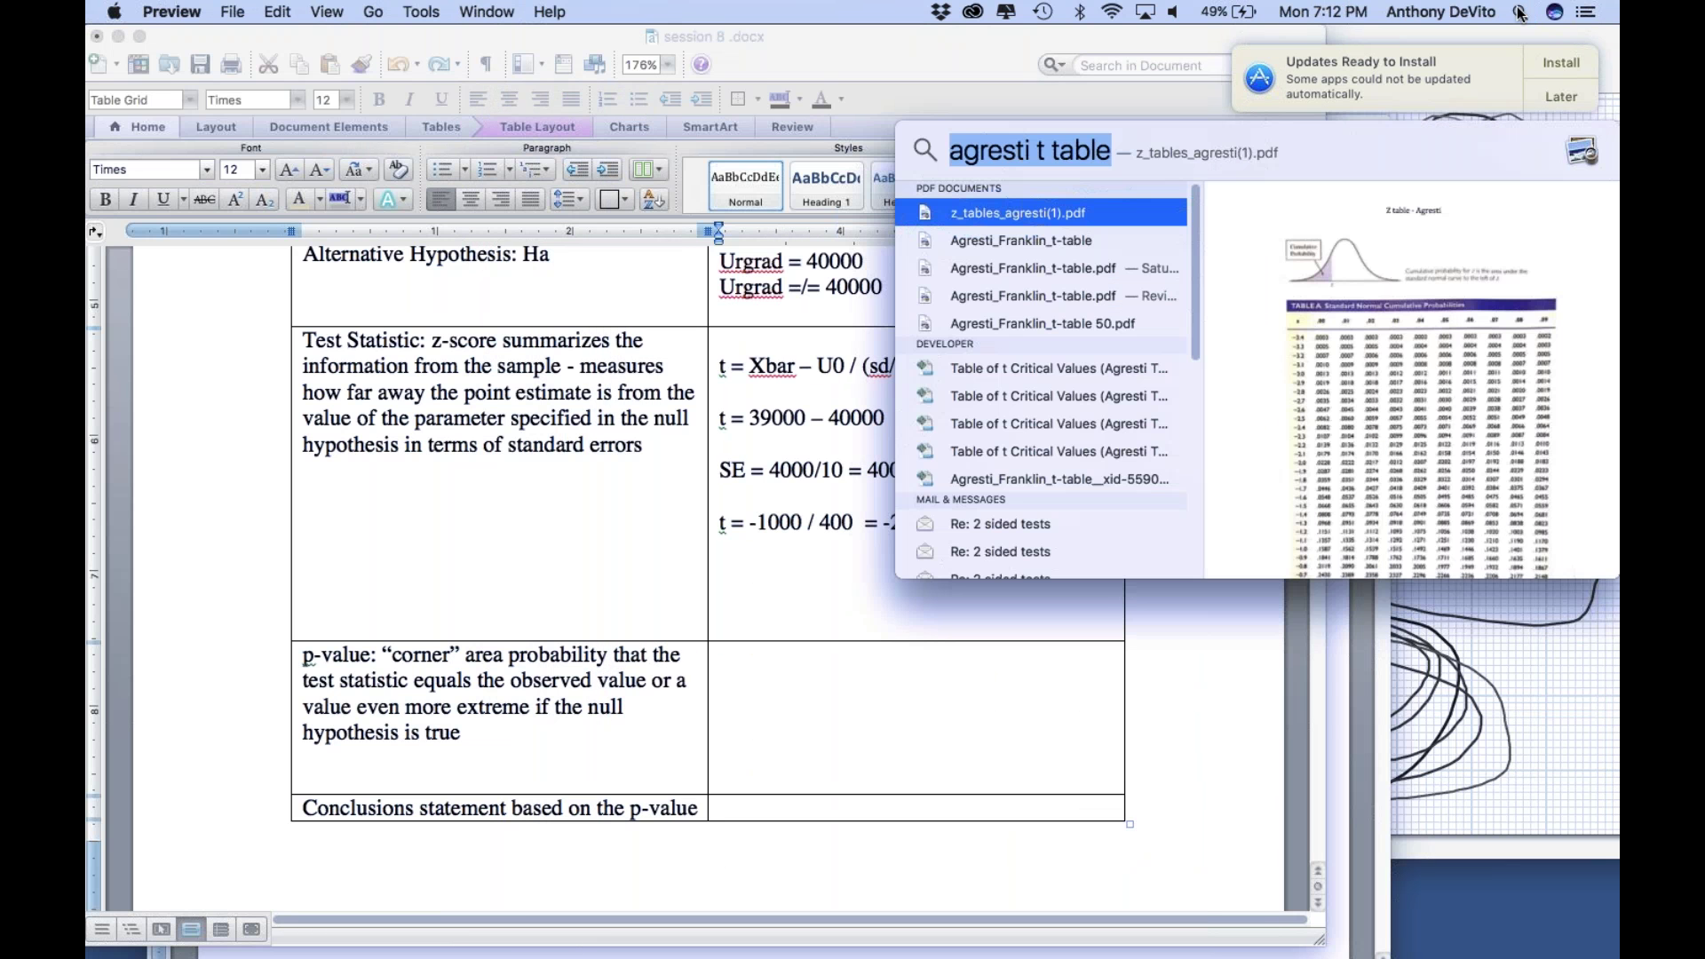
pyautogui.doubleClick(1066, 235)
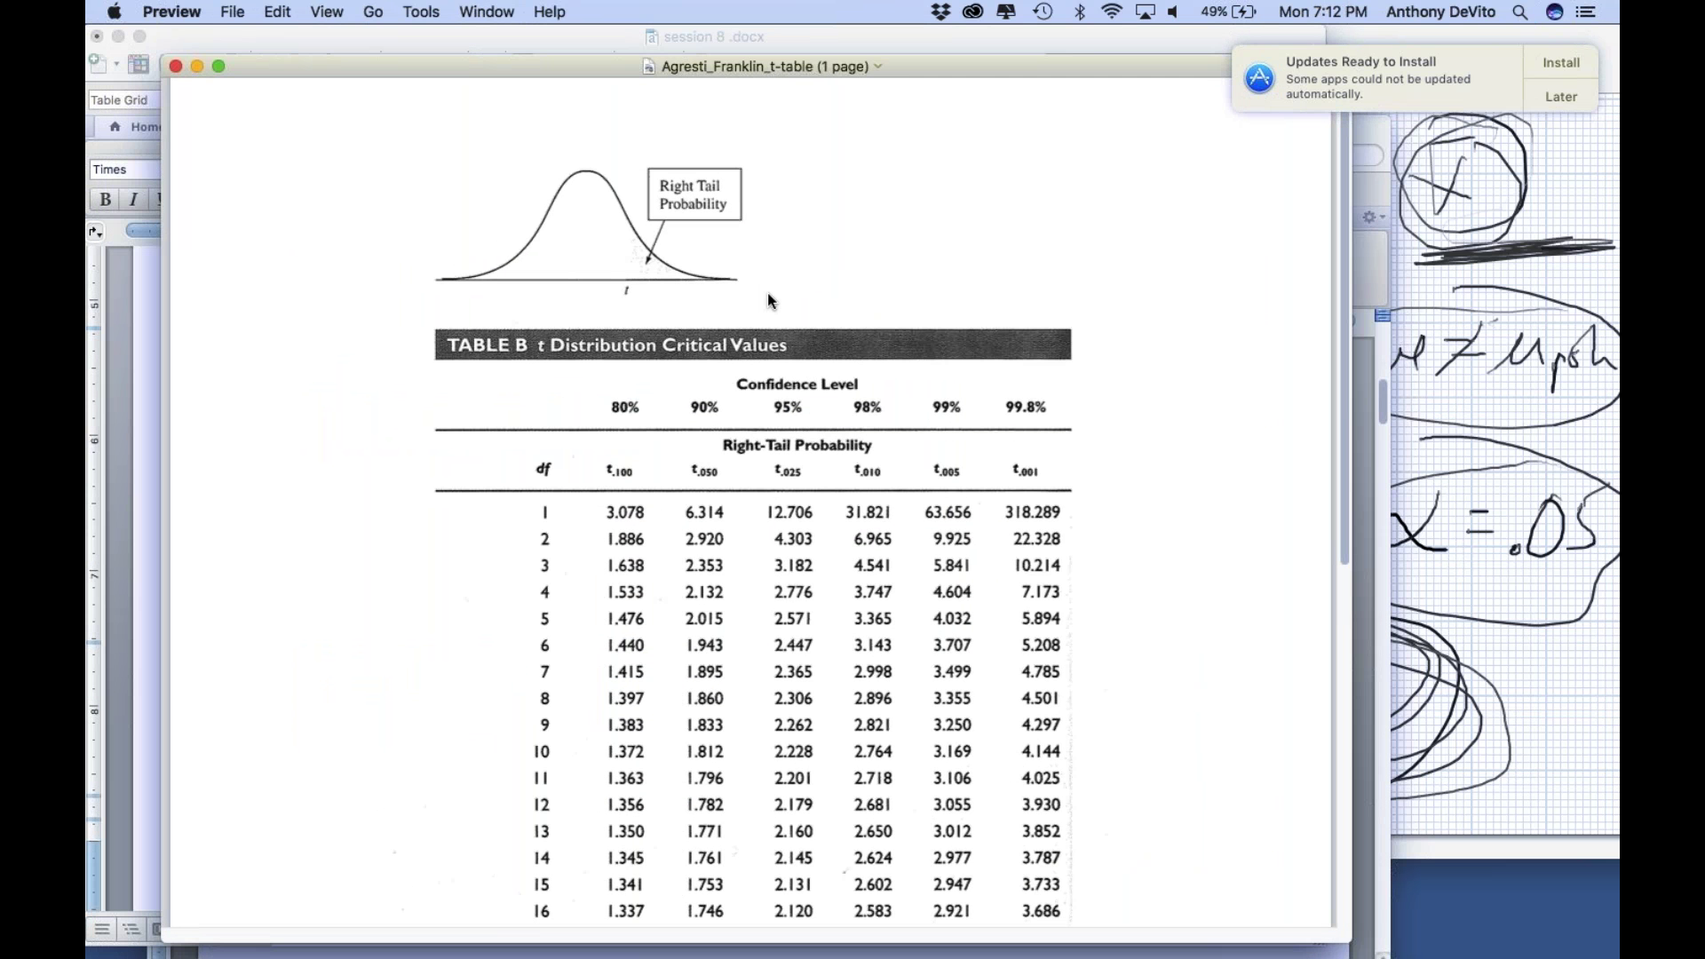
# Step: Enlarge the t table and examine its right-tail probability columns down to the rows for the largest degrees of freedom
pyautogui.press('super+plus')
pyautogui.press('super+plus')
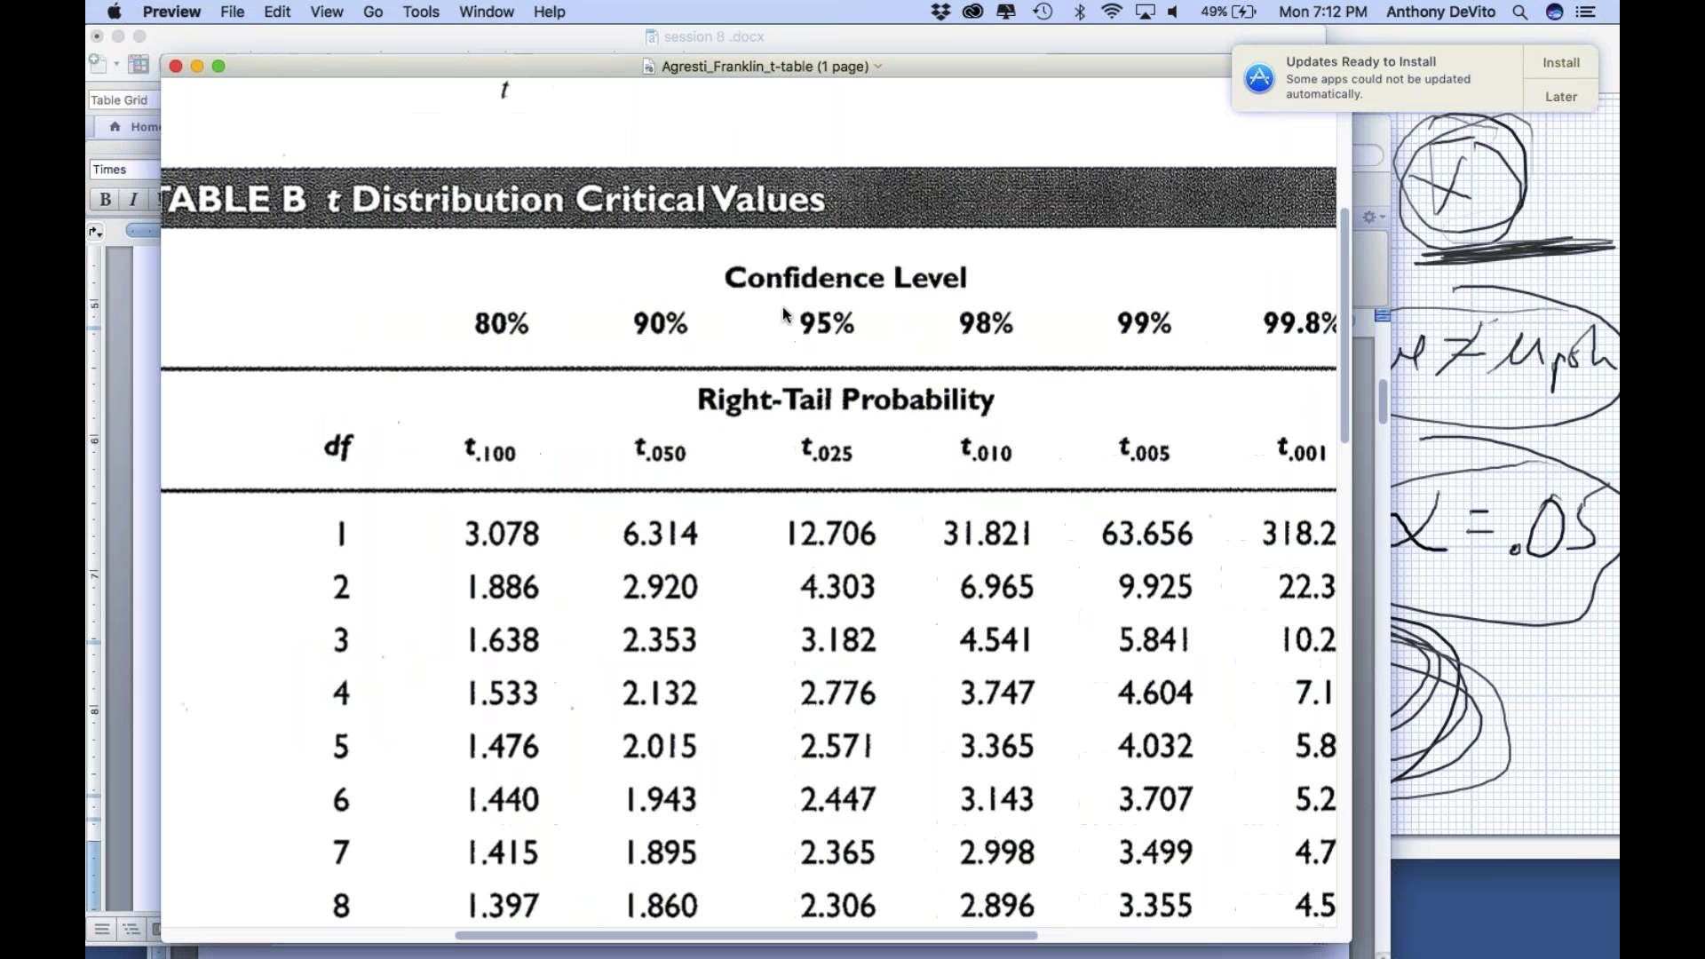
pyautogui.hscroll(2, 782, 306)
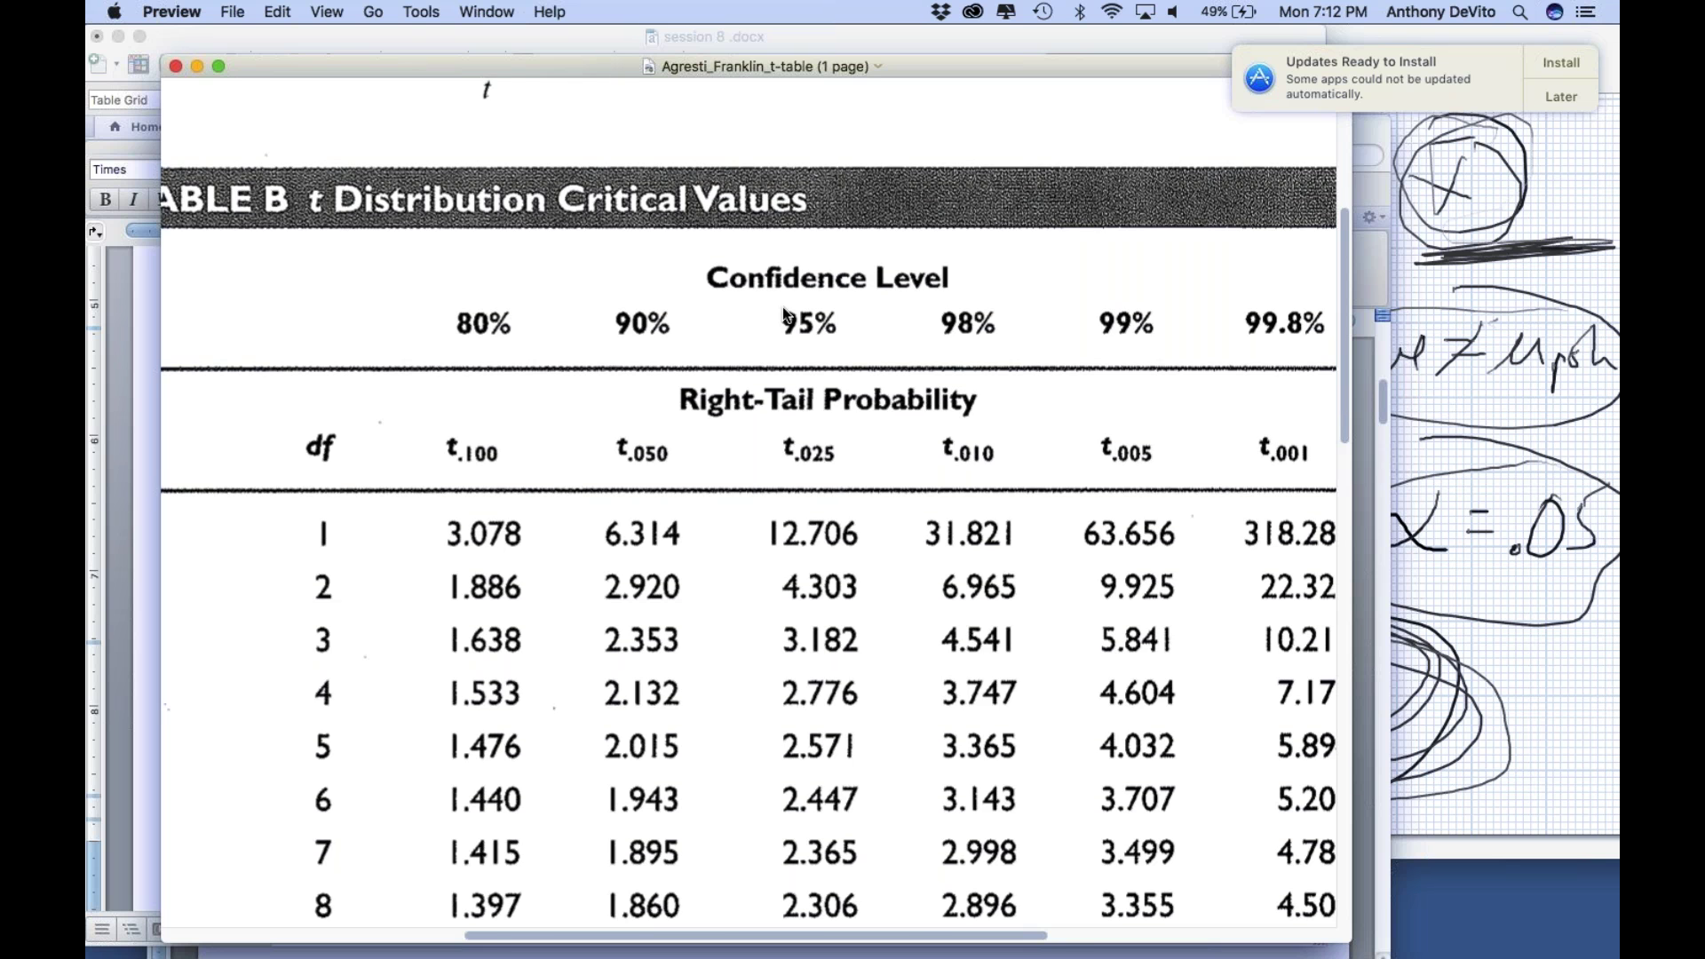
pyautogui.hscroll(3, 784, 311)
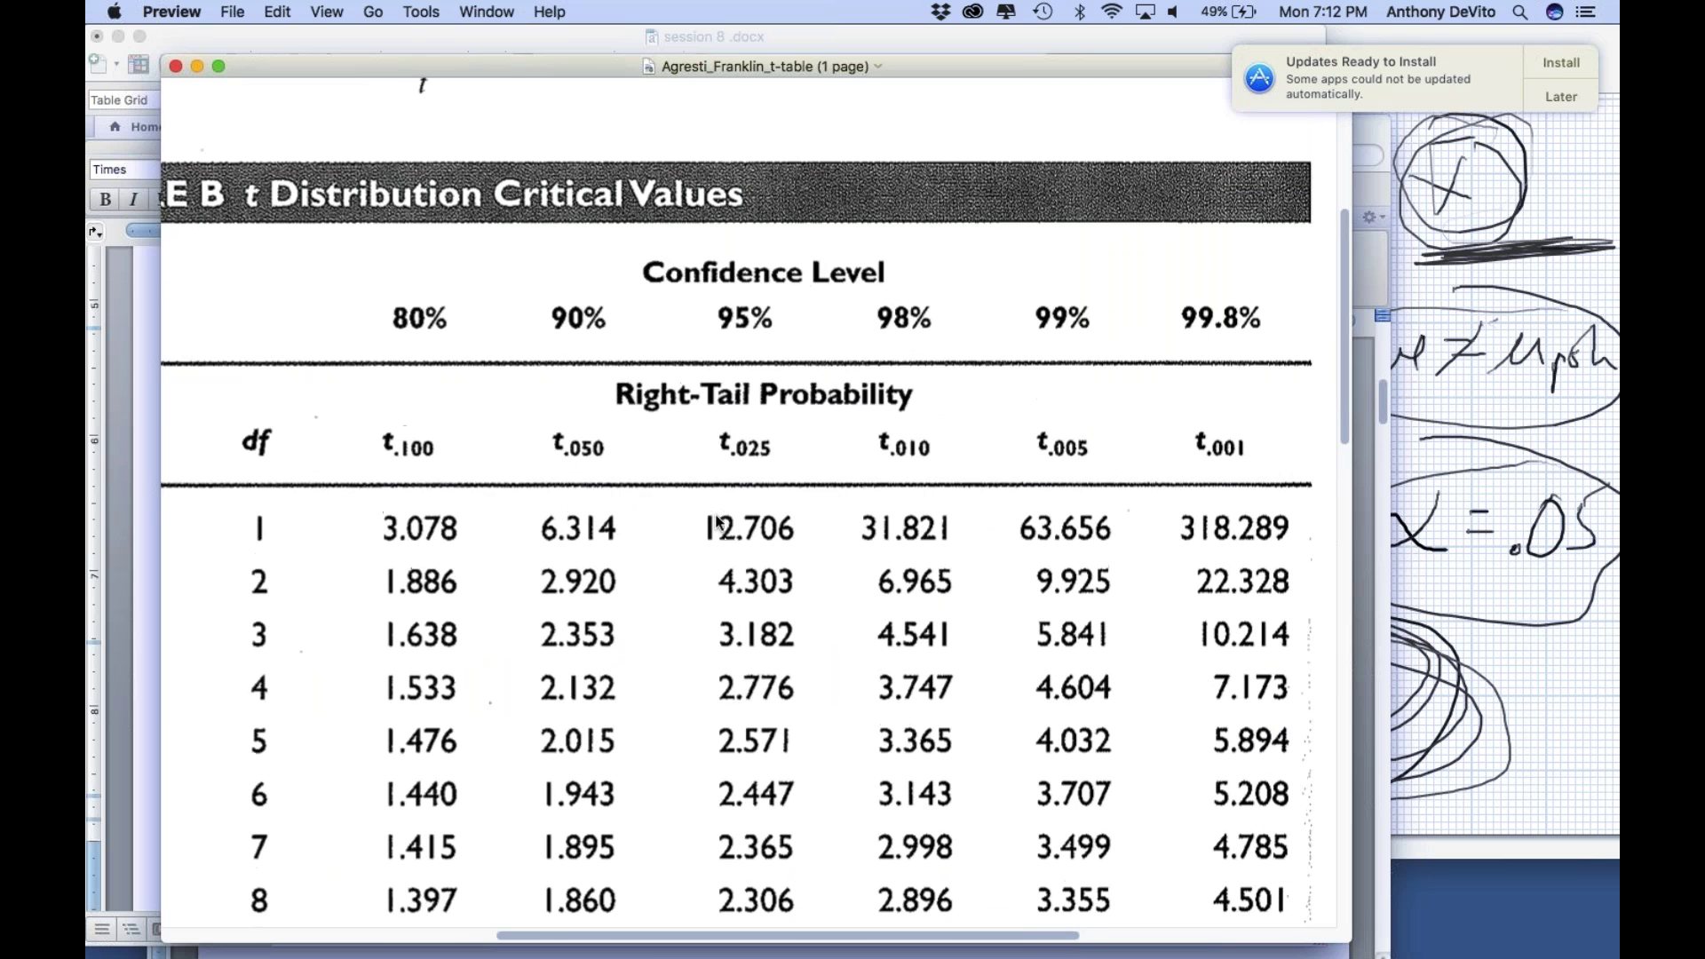
pyautogui.scroll(-2, 718, 524)
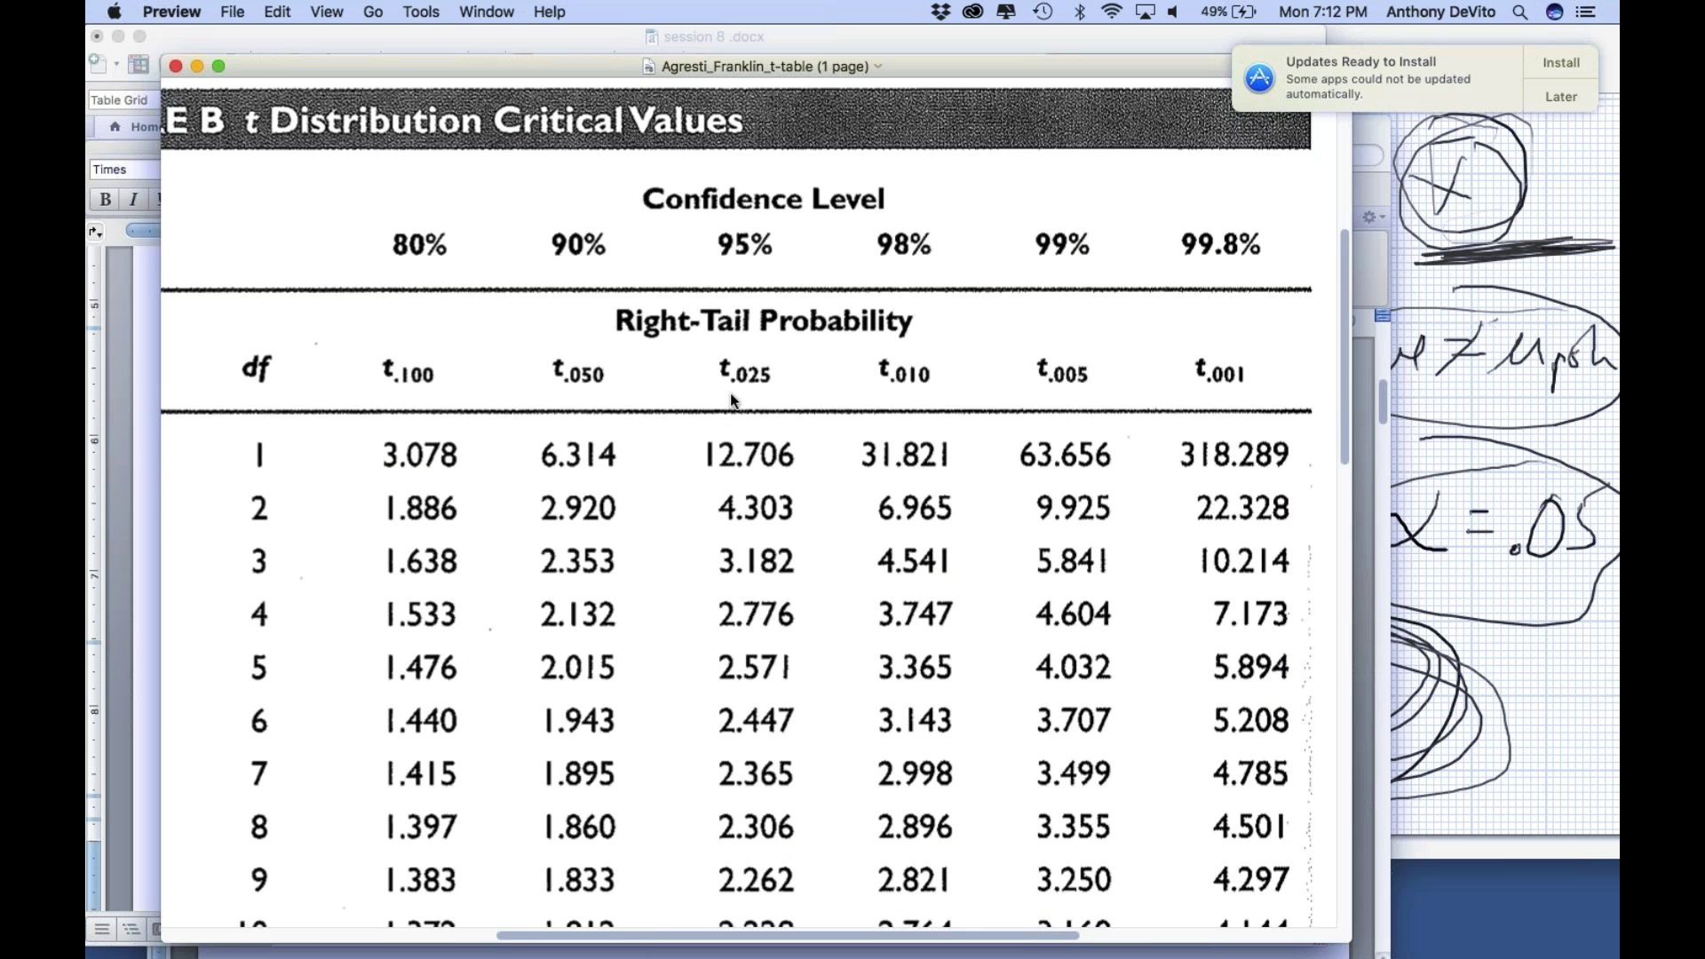
pyautogui.scroll(-2, 775, 462)
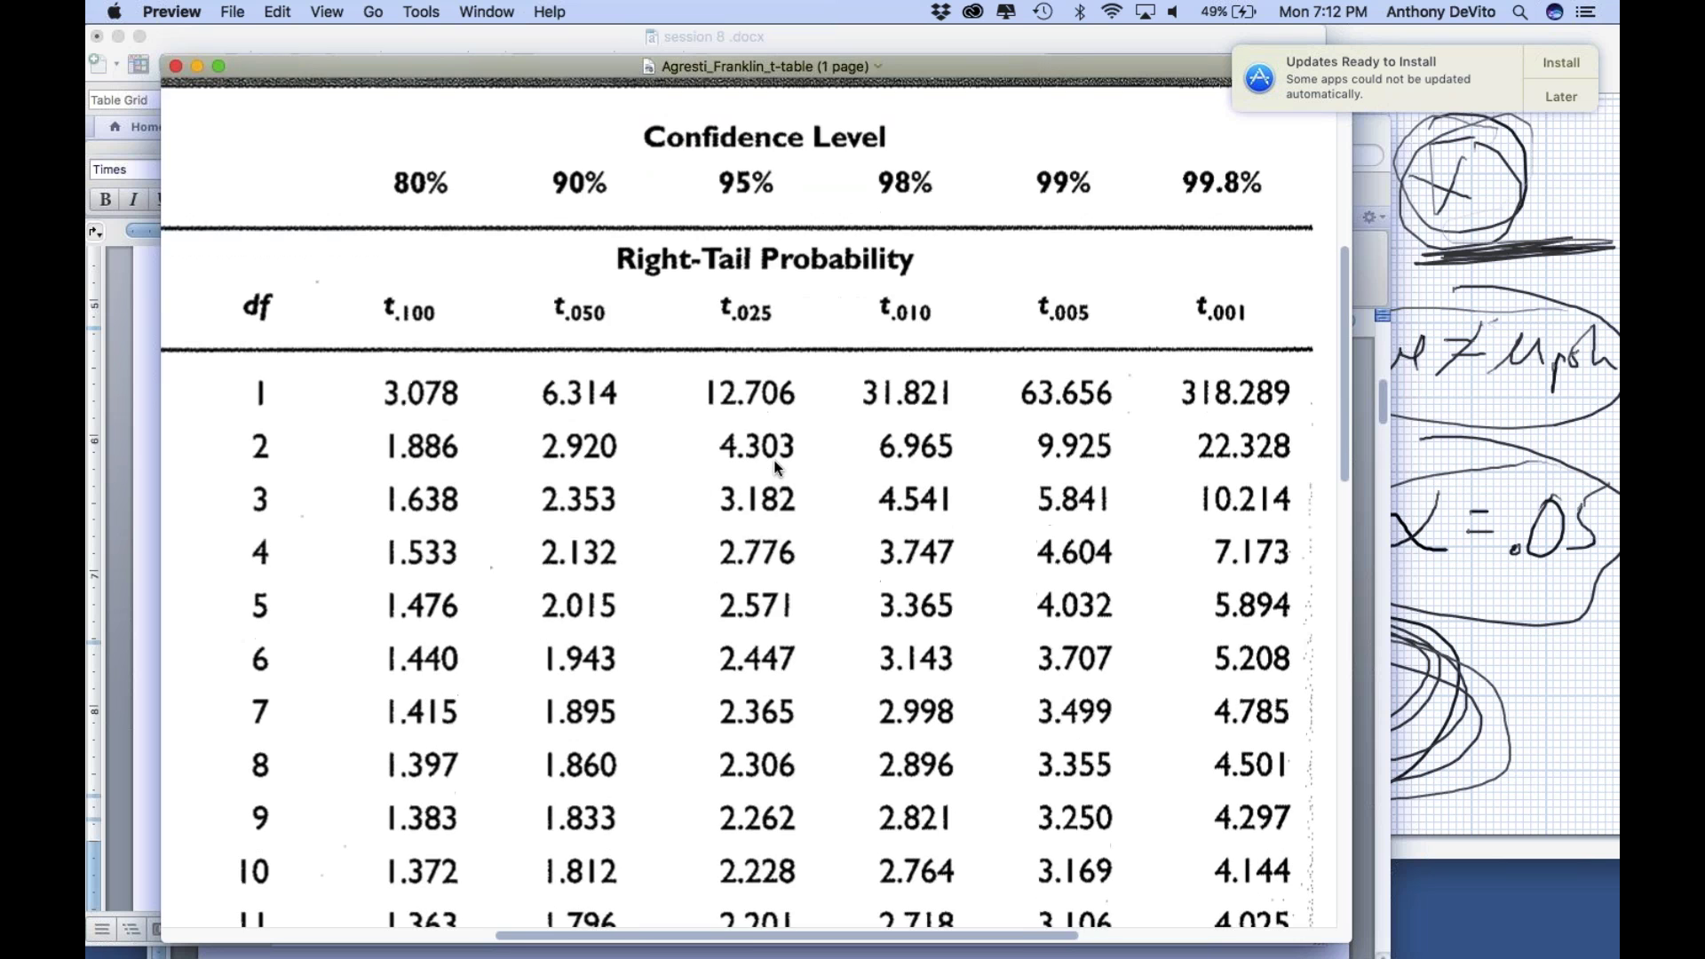
pyautogui.scroll(-10, 775, 467)
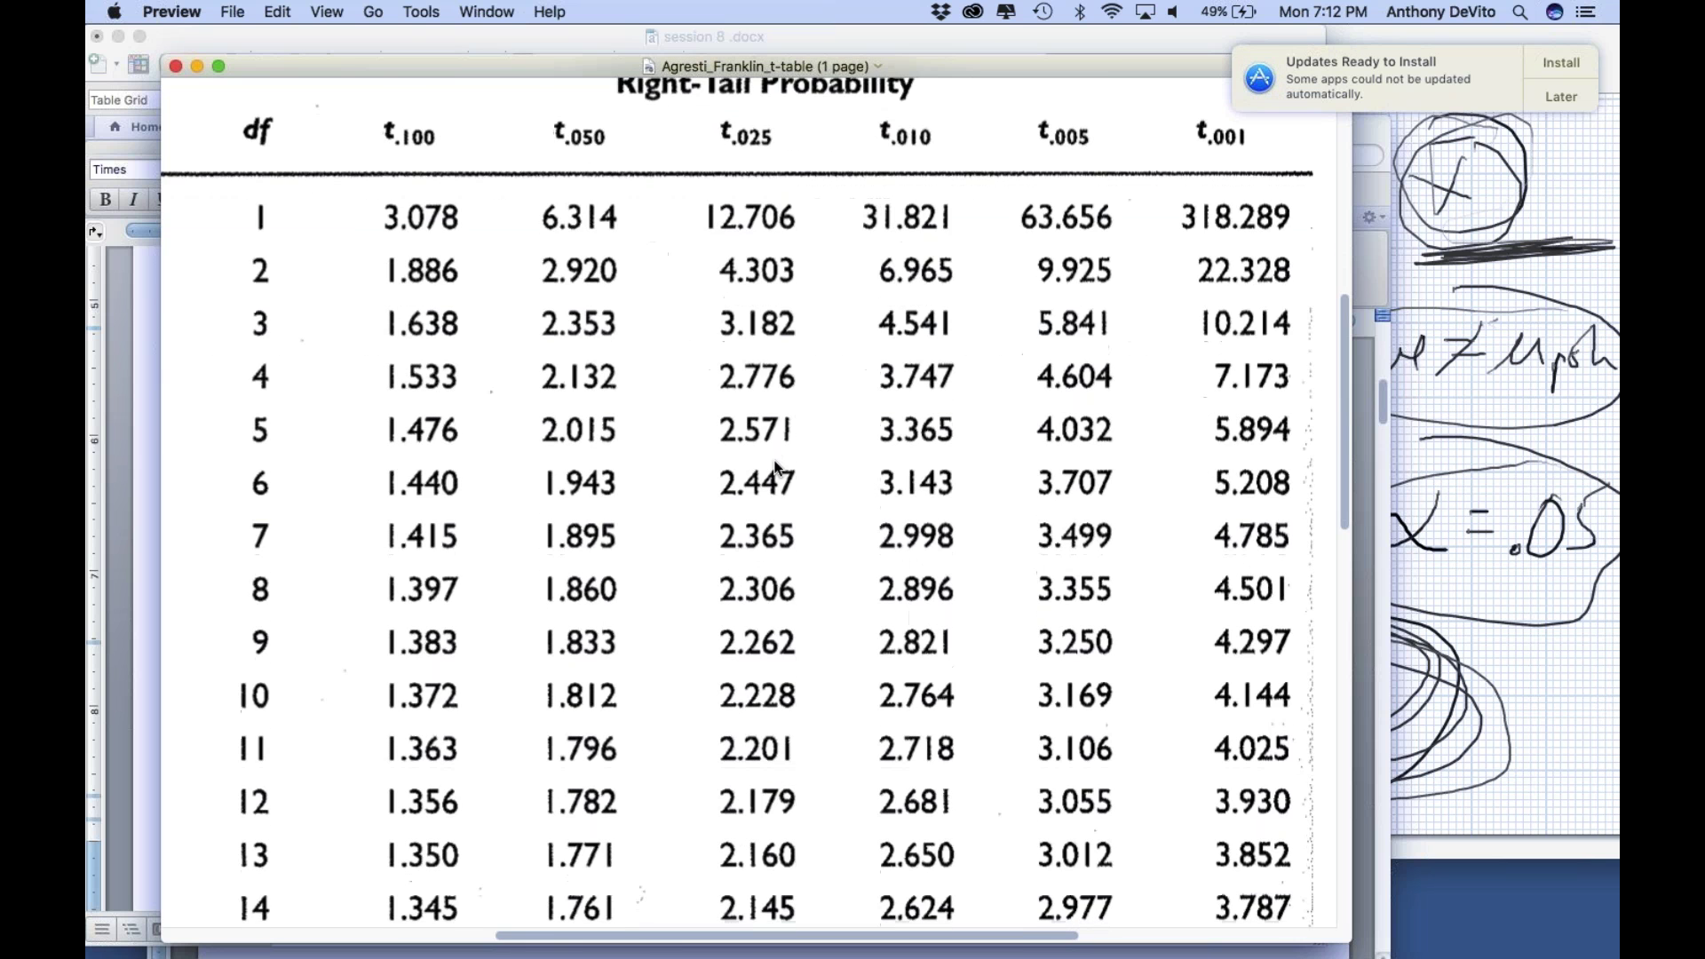
pyautogui.scroll(-10, 751, 504)
pyautogui.scroll(-15, 752, 507)
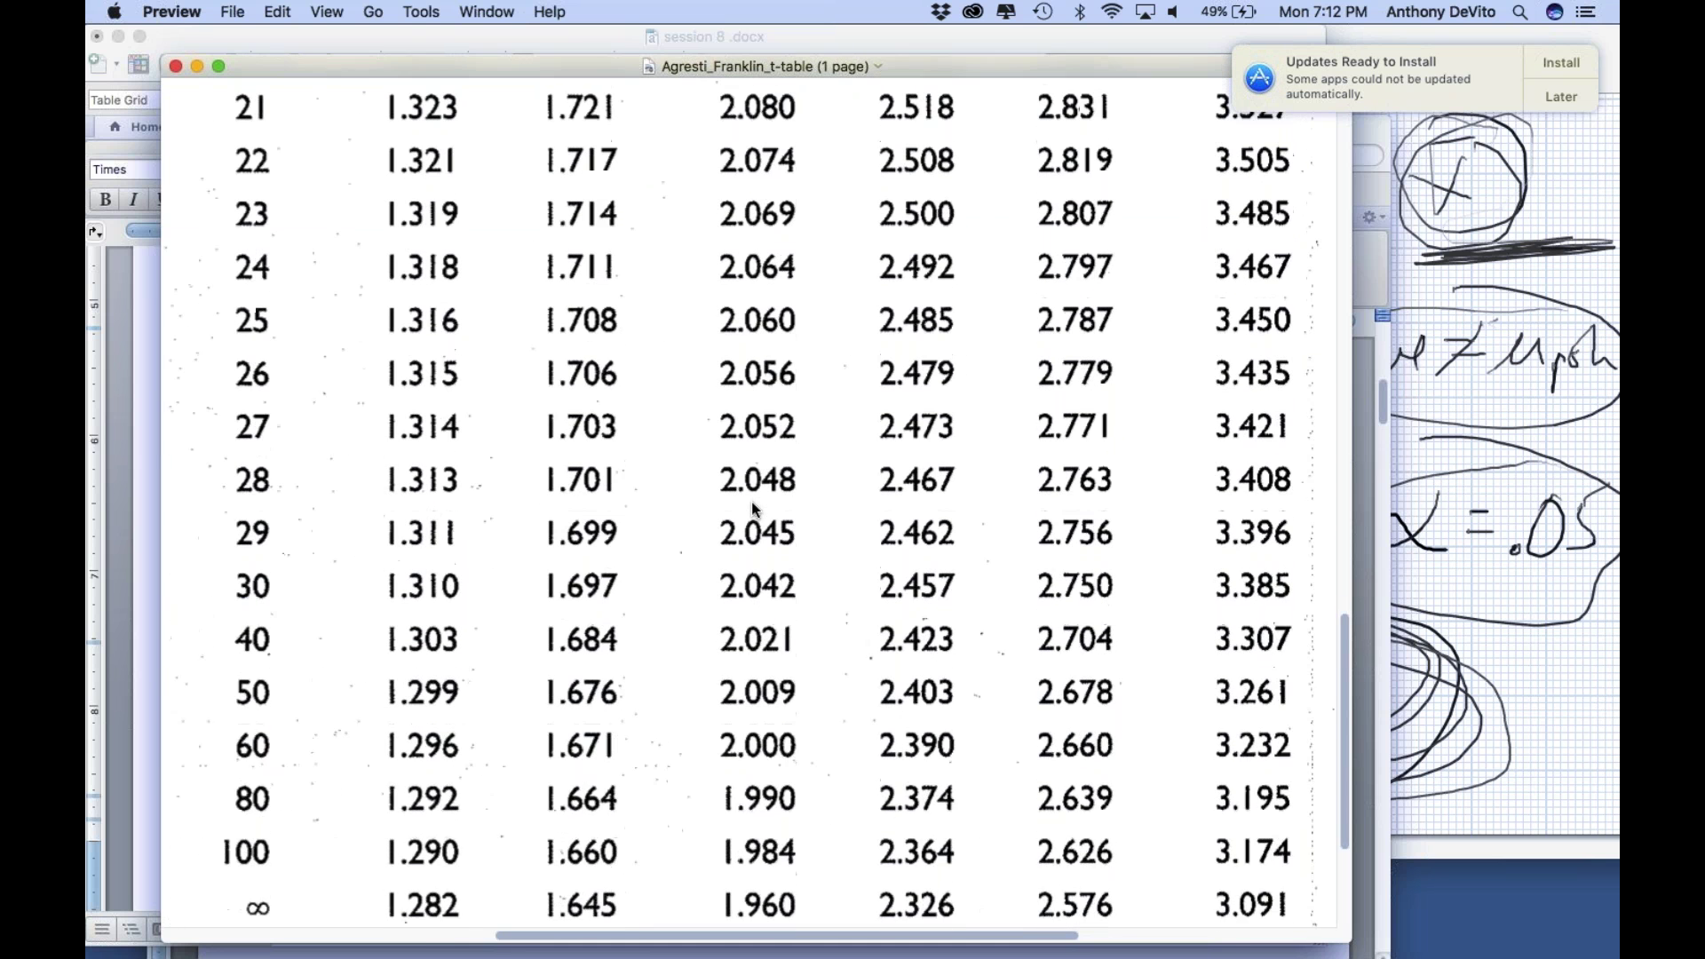
pyautogui.scroll(-2, 751, 507)
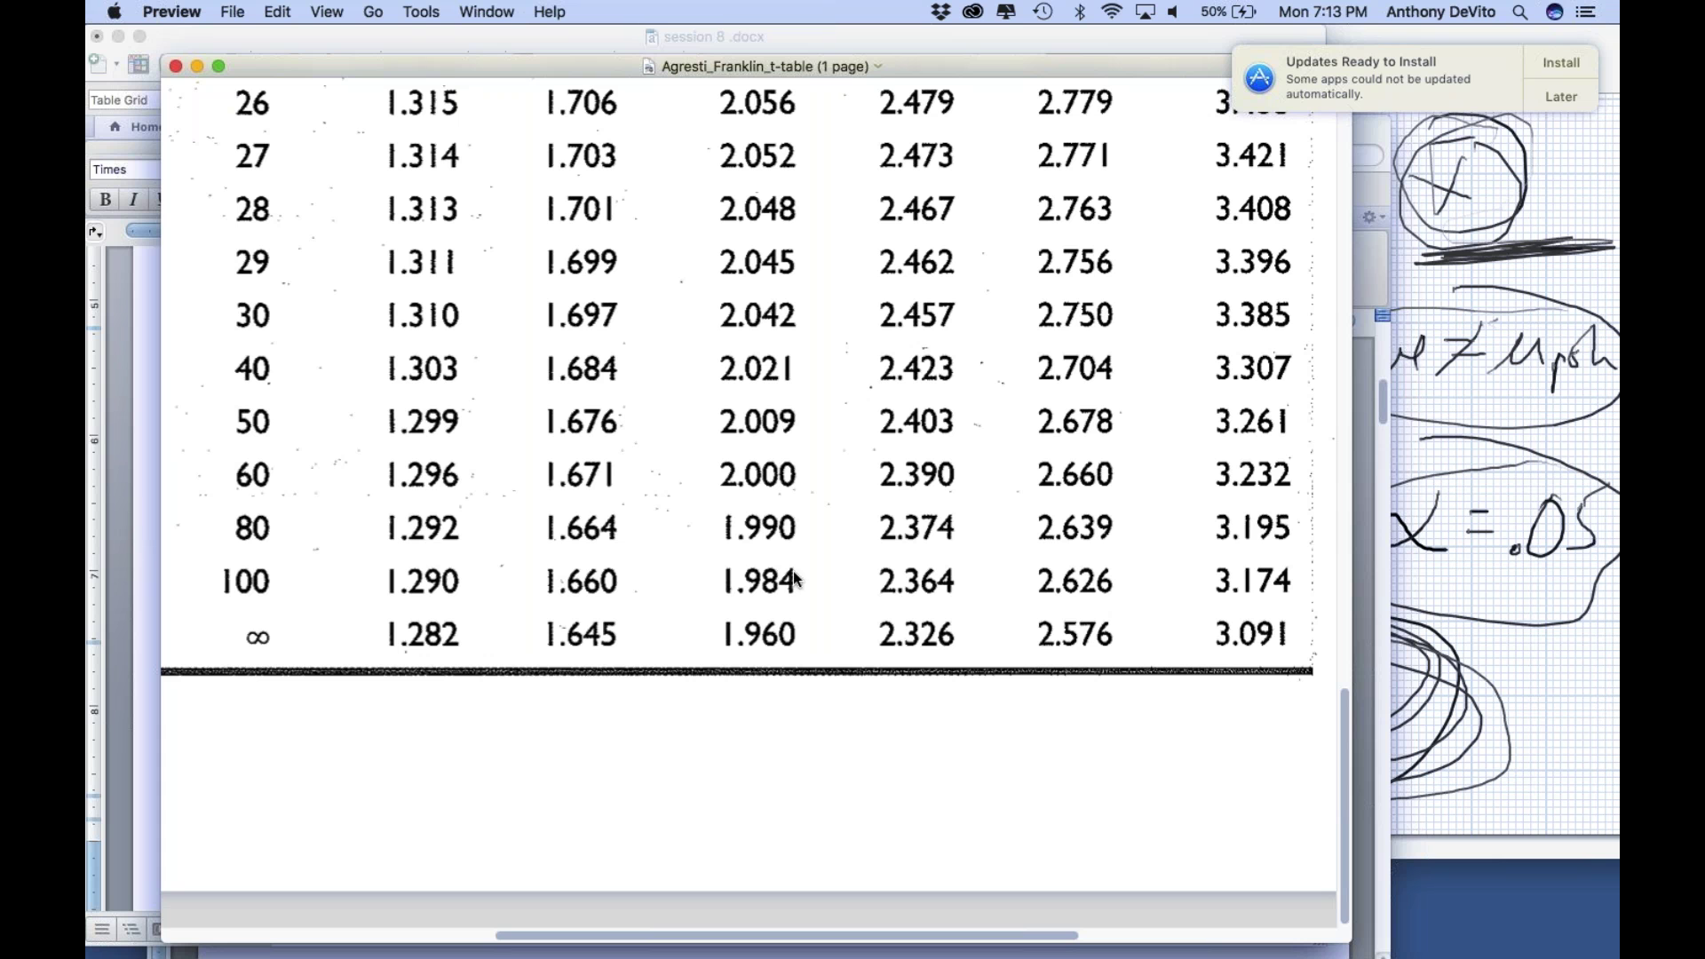
# Step: Compare the critical values for smaller degrees of freedom by reading the t table back up to its first rows
pyautogui.scroll(10, 819, 539)
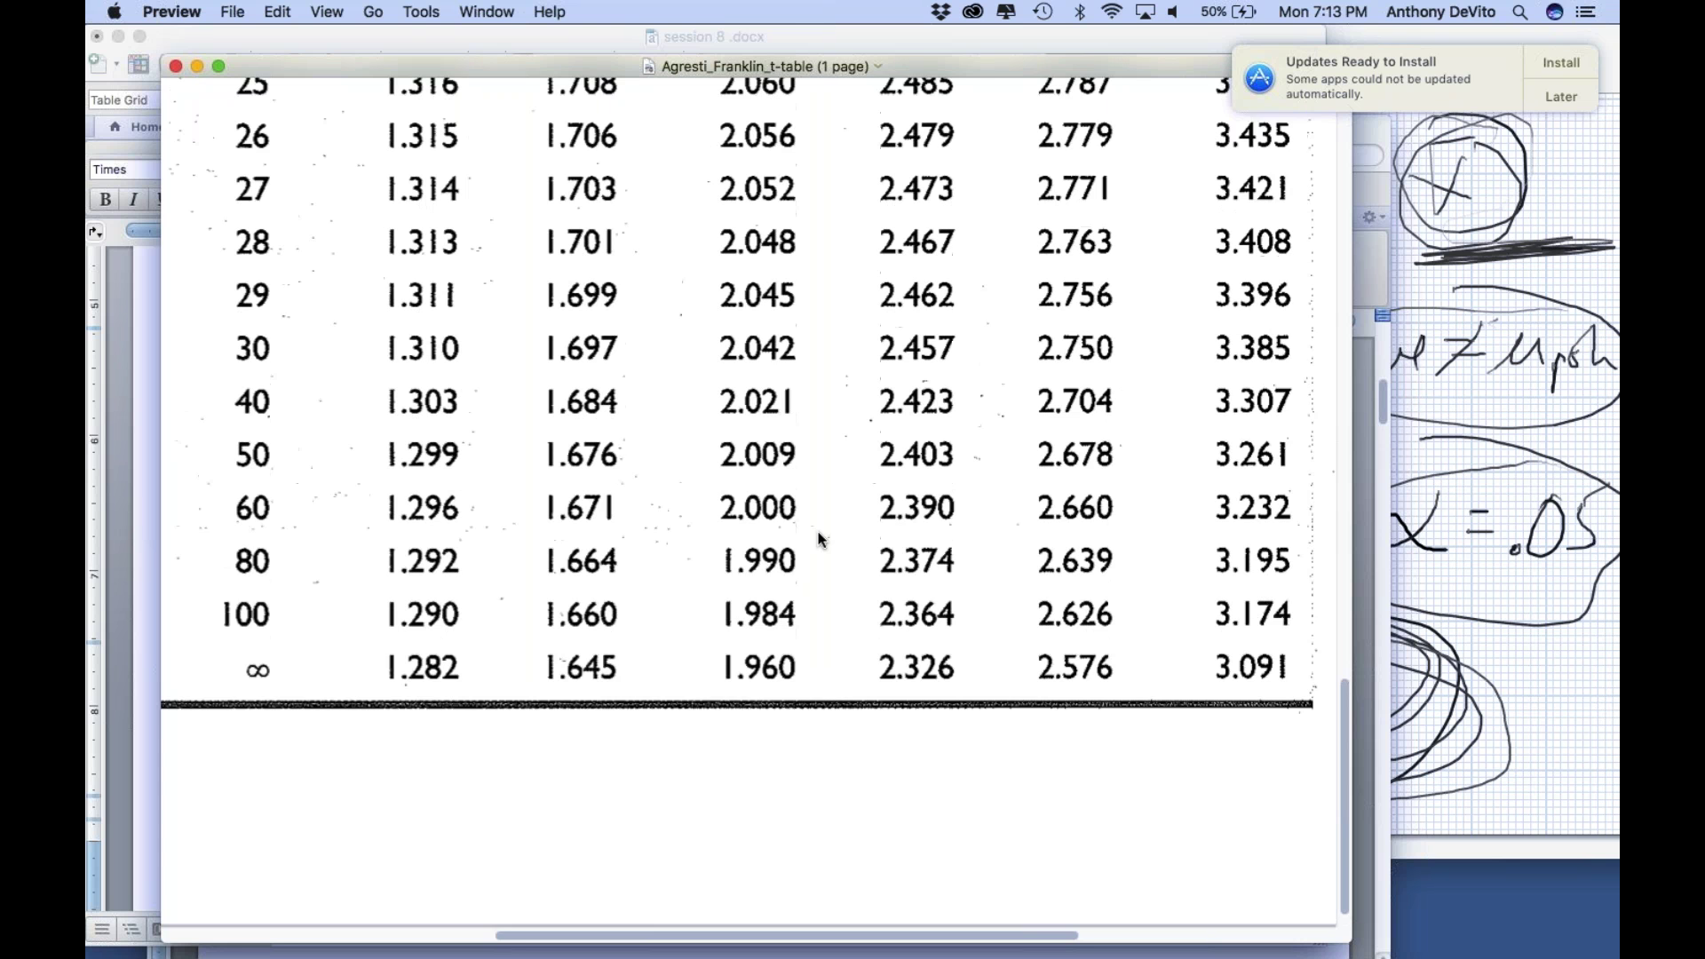
pyautogui.scroll(10, 819, 539)
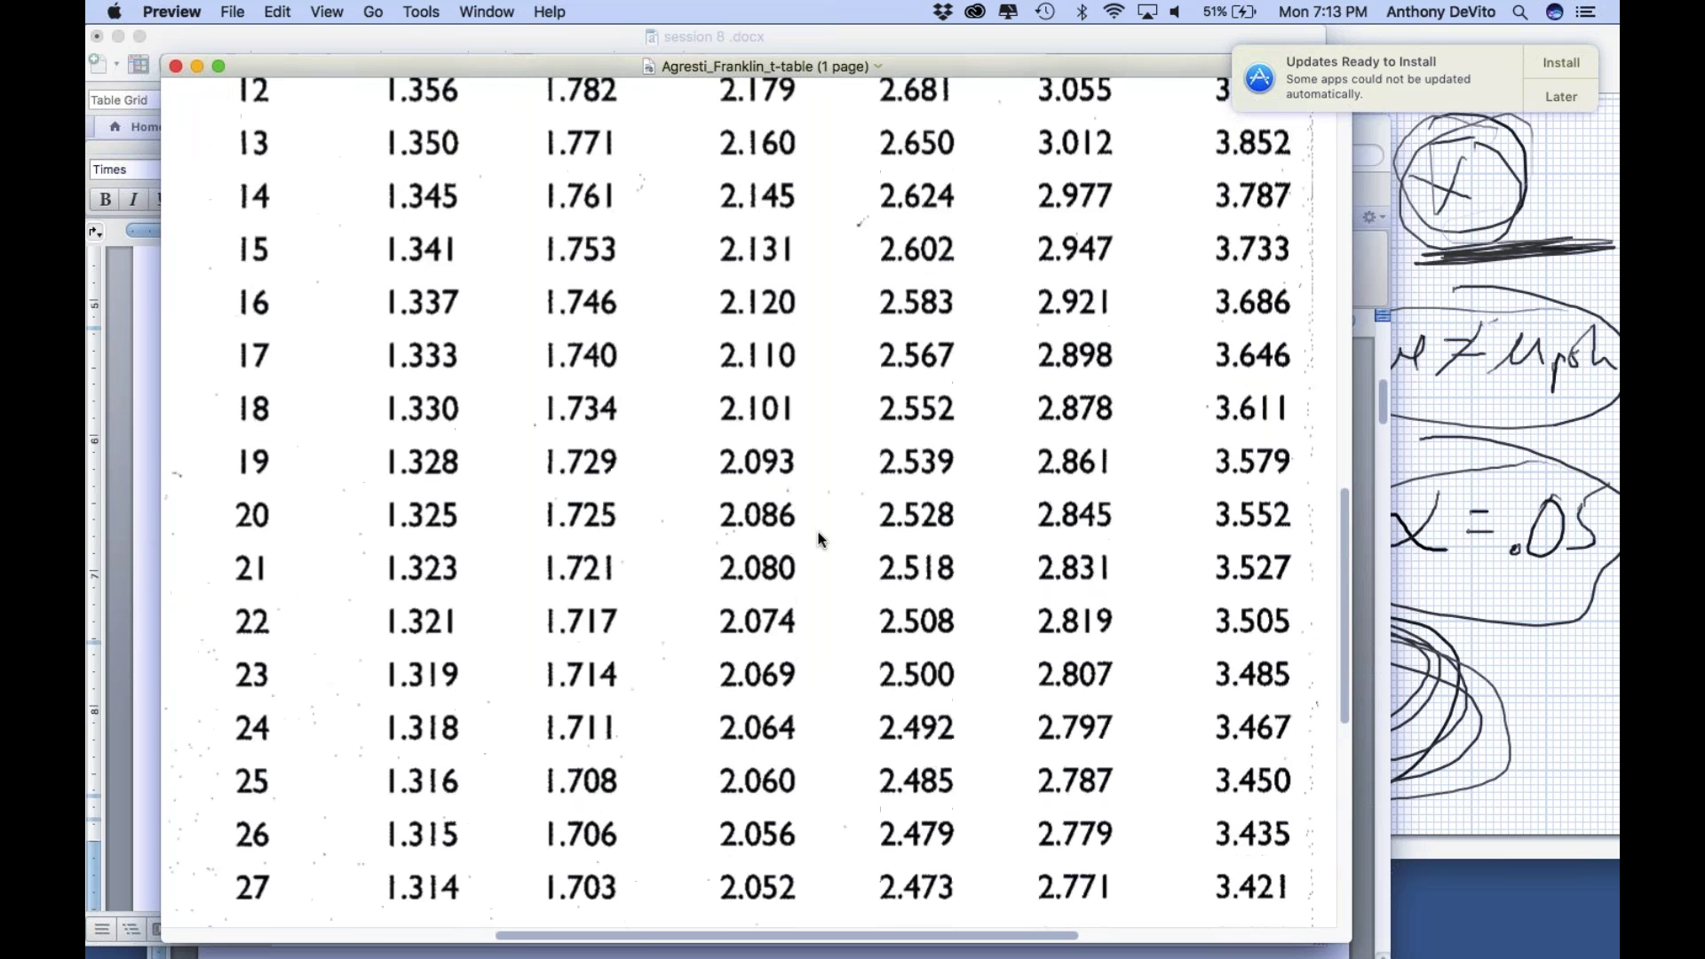
pyautogui.scroll(1, 819, 539)
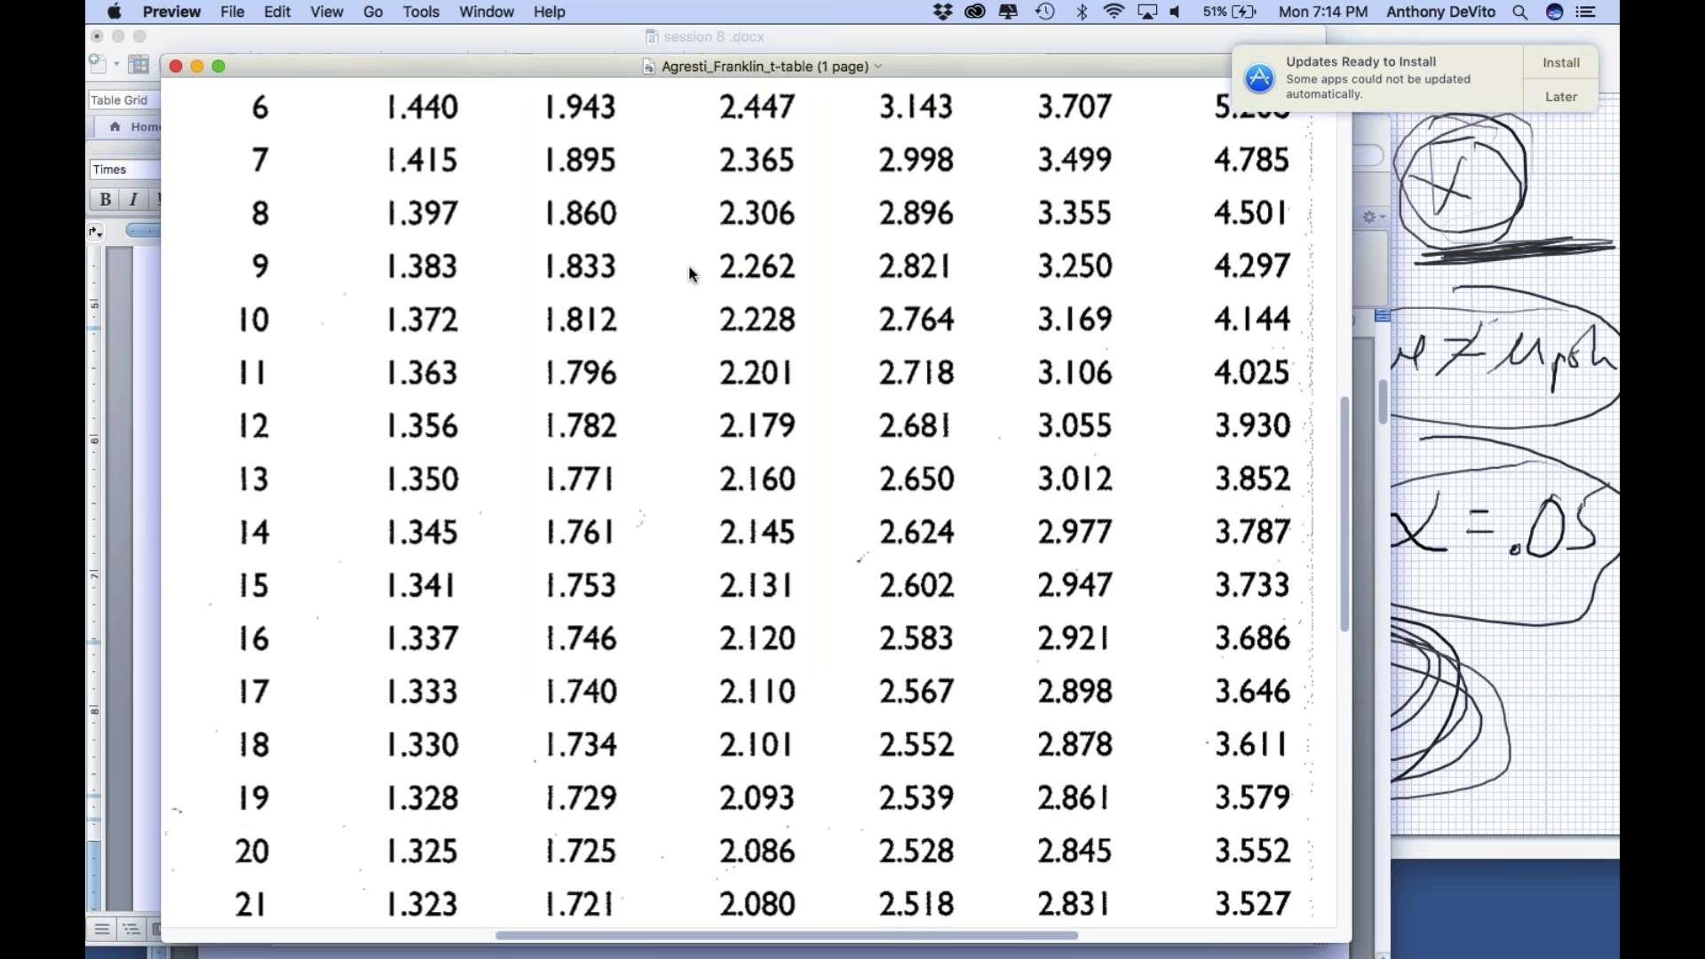
pyautogui.scroll(3, 692, 274)
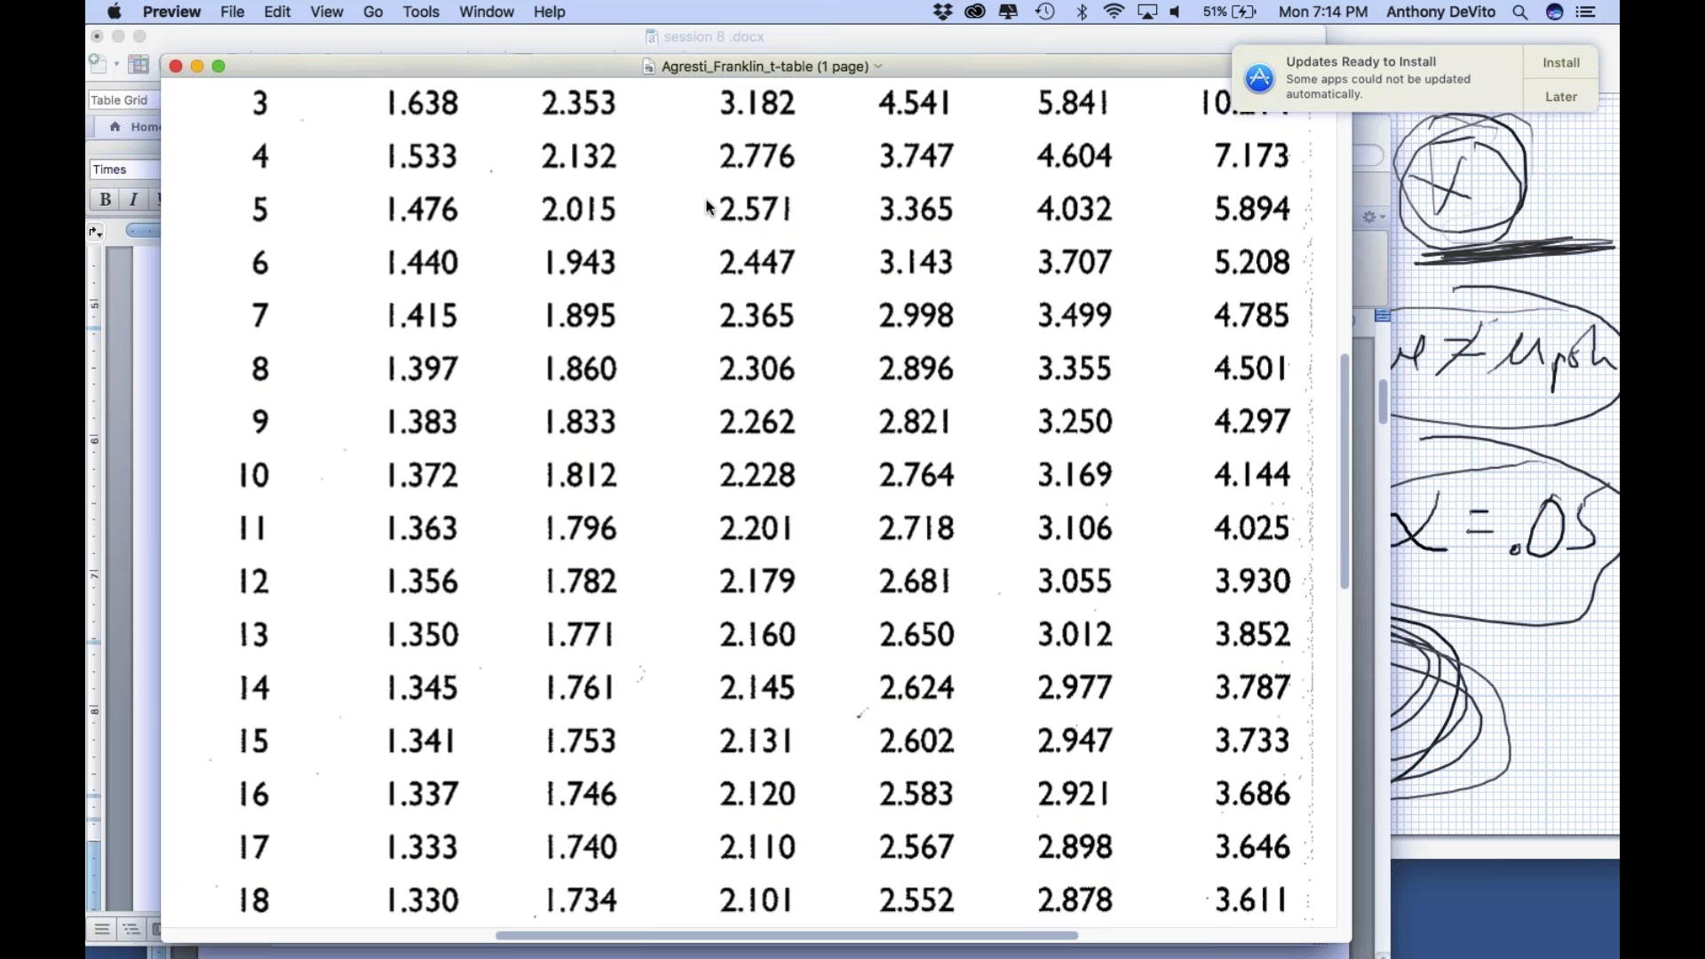
pyautogui.scroll(3, 706, 204)
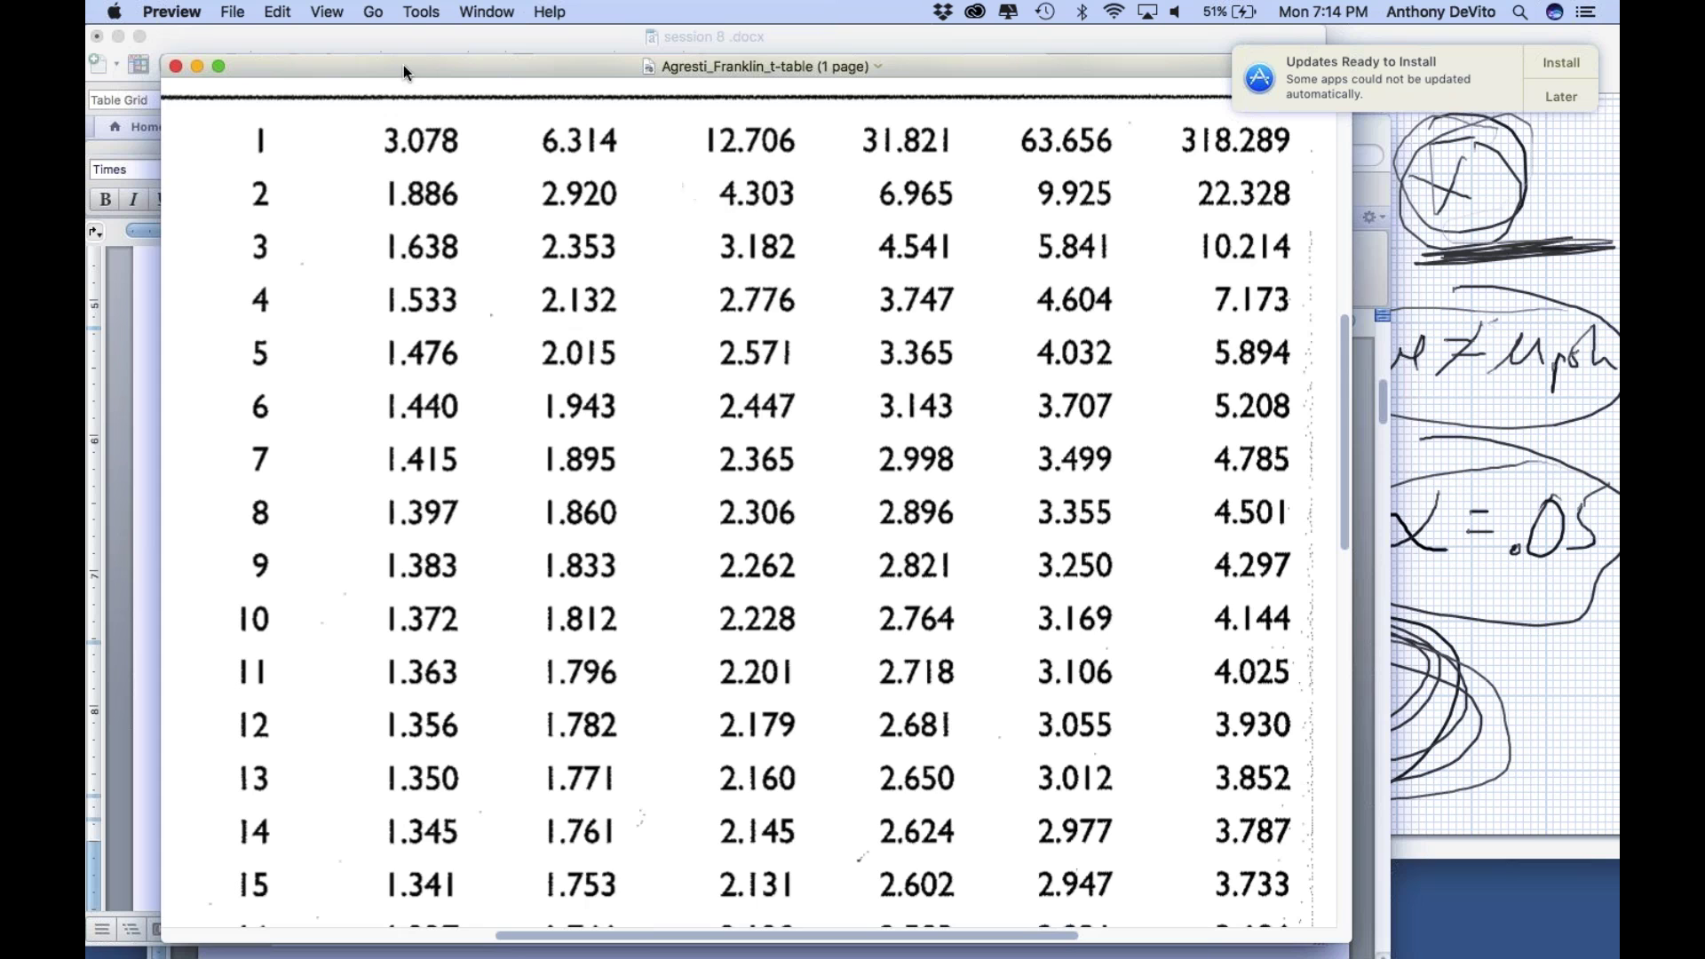
# Step: Move the t table aside, return to the Word document and read ahead past the SAT exercise to the Little League baseball problem
pyautogui.moveTo(409, 66); pyautogui.dragTo(865, 81)
pyautogui.click(469, 469)
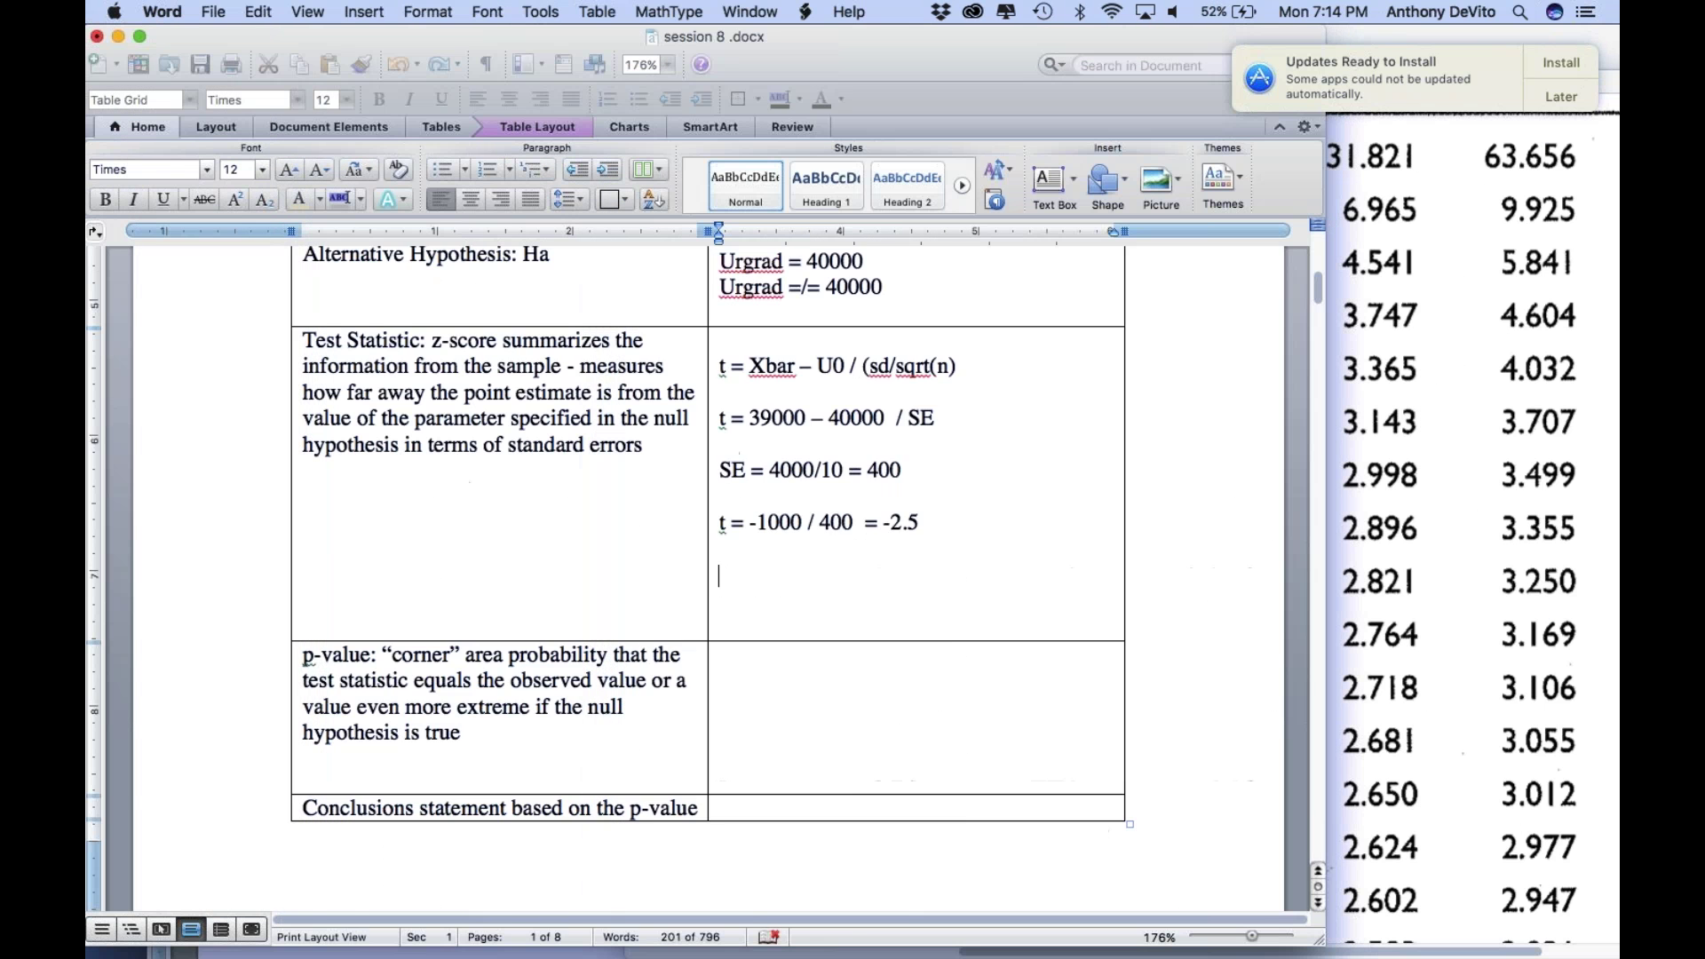
pyautogui.scroll(-10, 708, 577)
pyautogui.scroll(-5, 708, 577)
pyautogui.scroll(3, 707, 577)
pyautogui.scroll(-3, 708, 578)
pyautogui.scroll(-2, 595, 544)
pyautogui.scroll(-2, 595, 543)
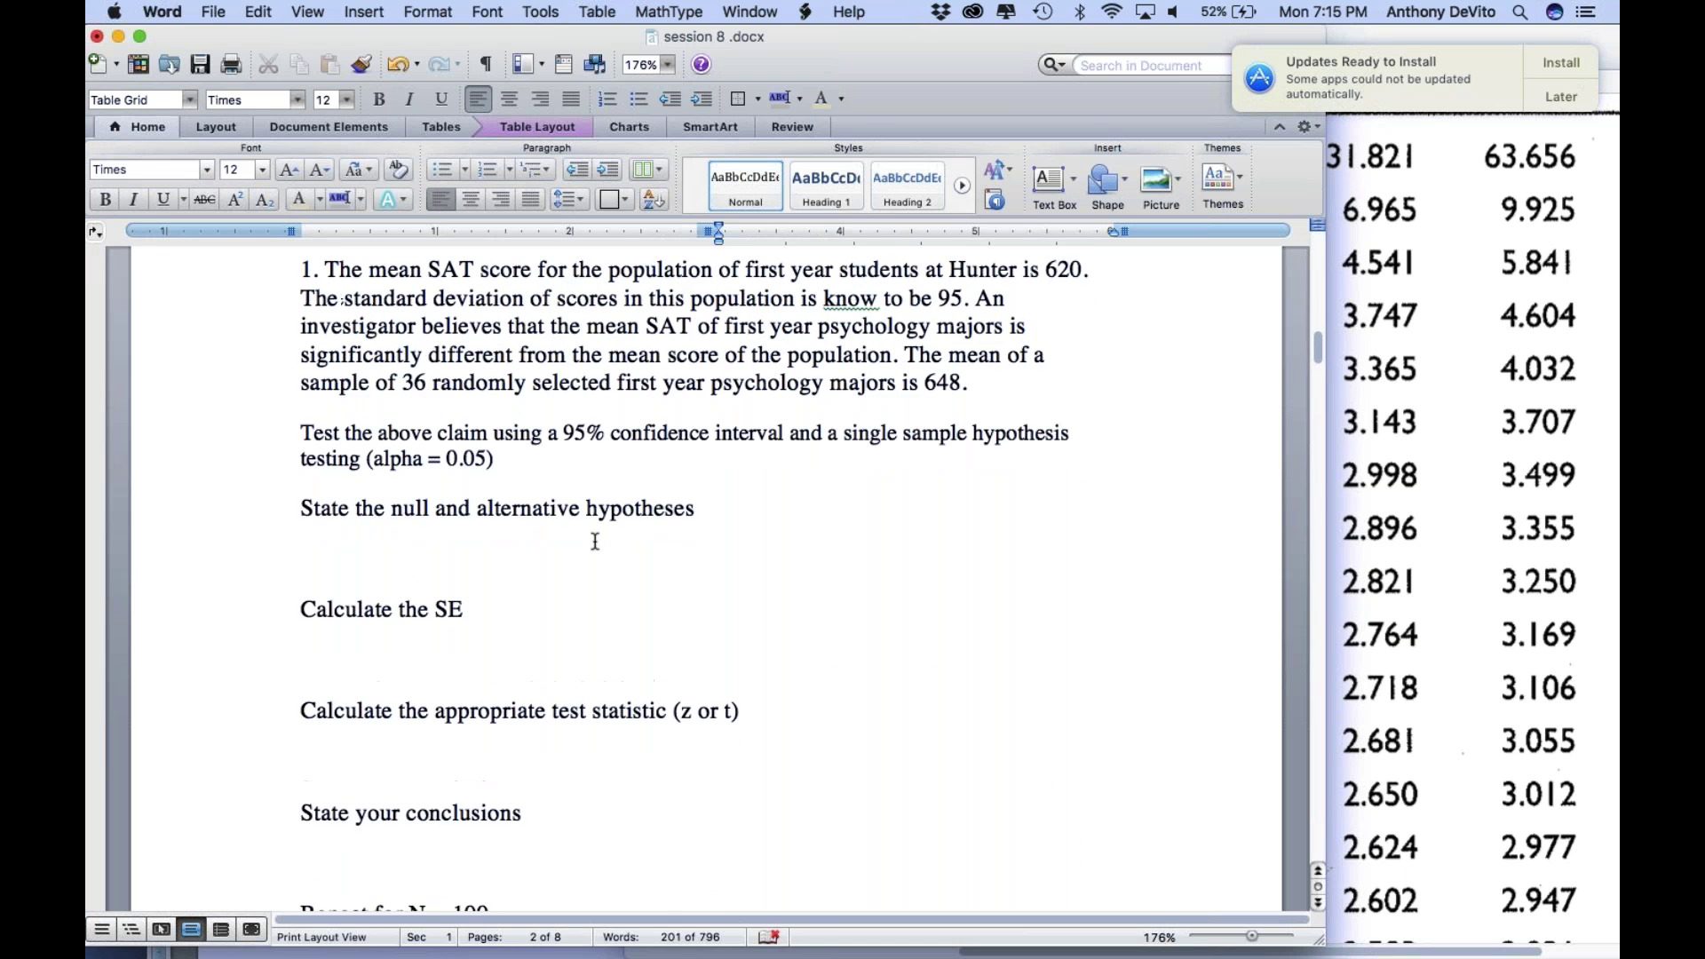
pyautogui.scroll(-3, 595, 541)
pyautogui.scroll(-14, 595, 542)
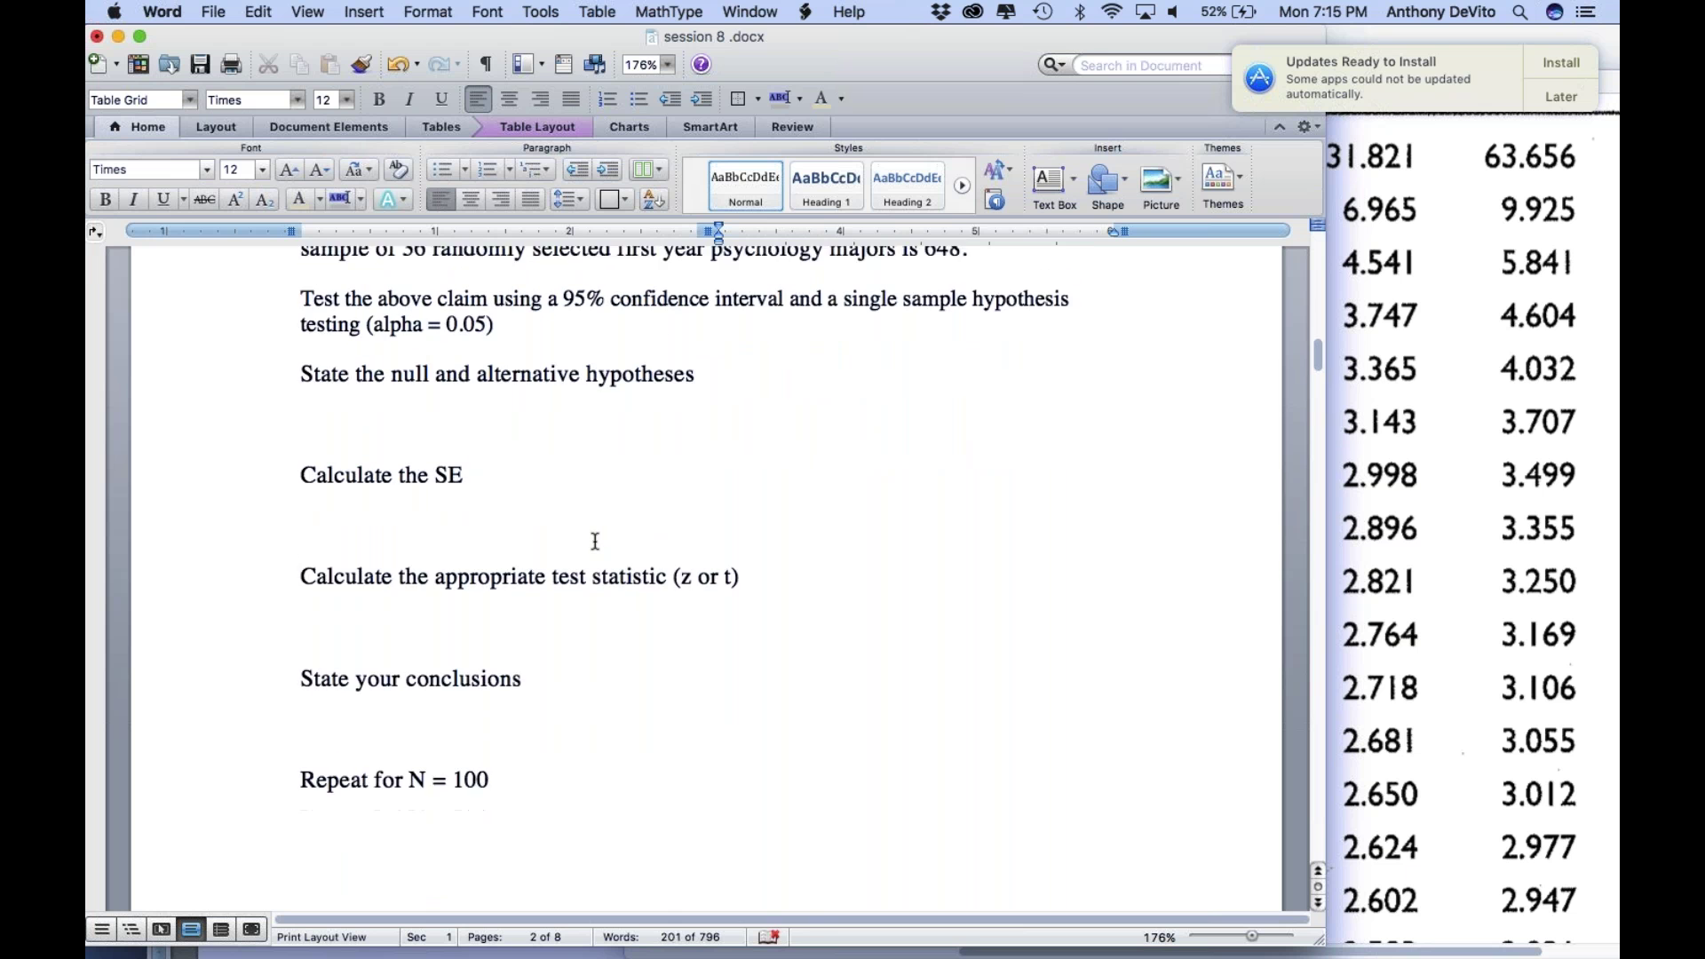
pyautogui.scroll(-18, 595, 542)
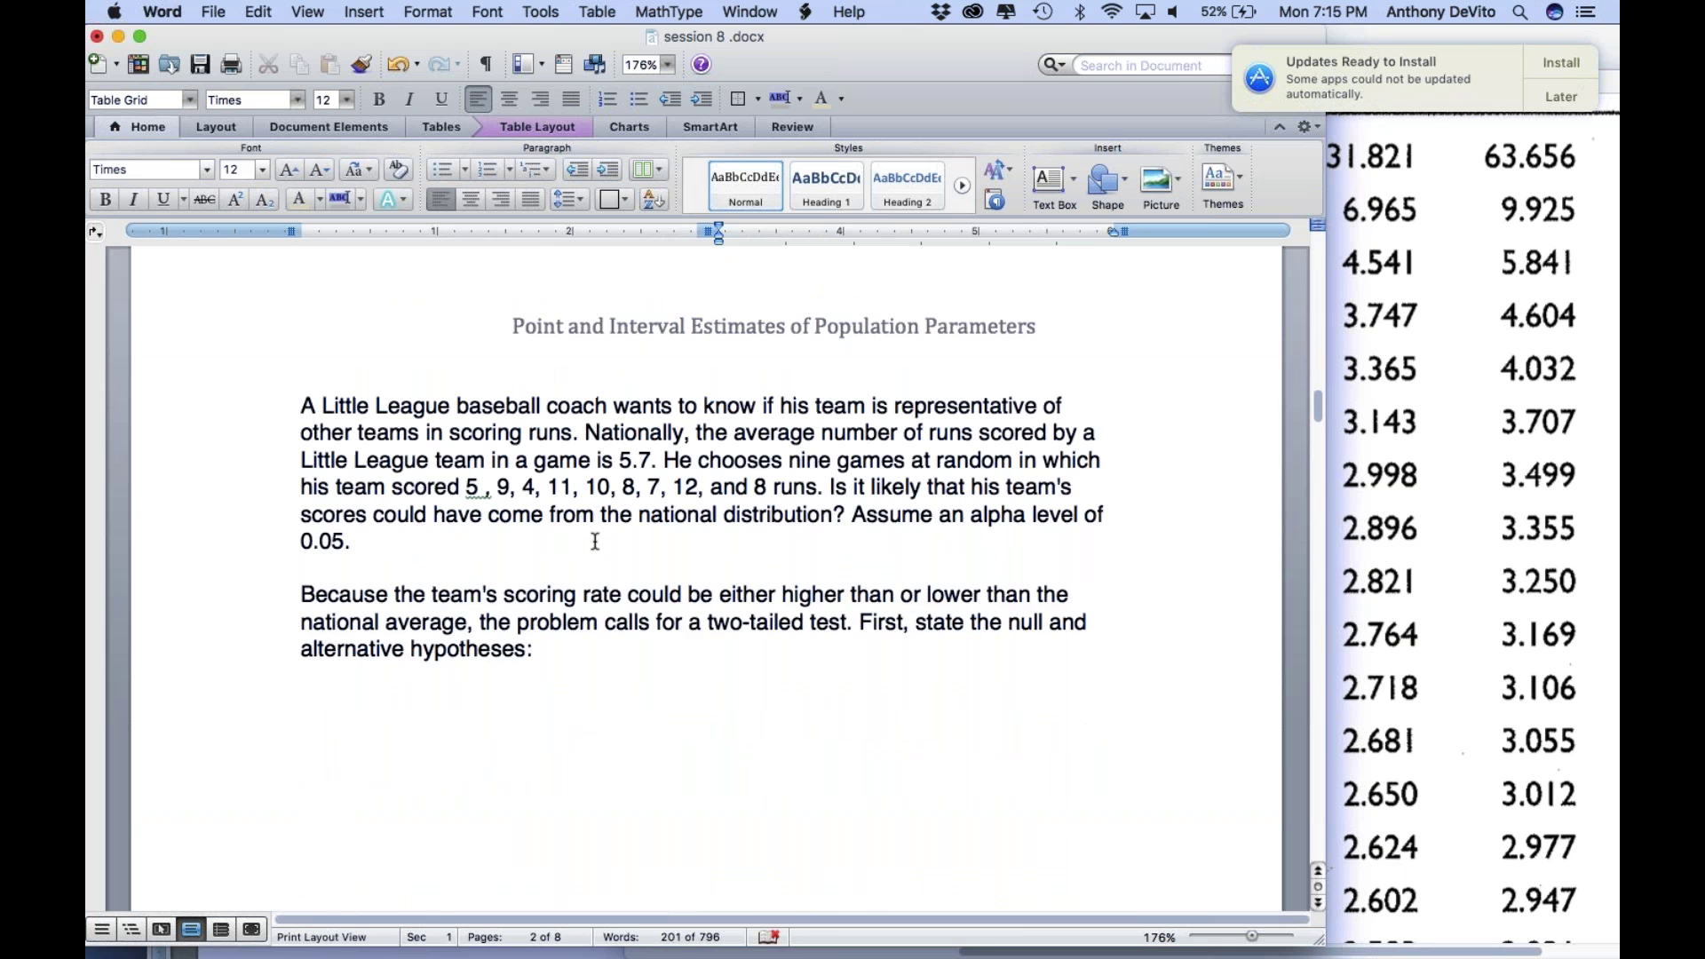
pyautogui.scroll(-1, 595, 541)
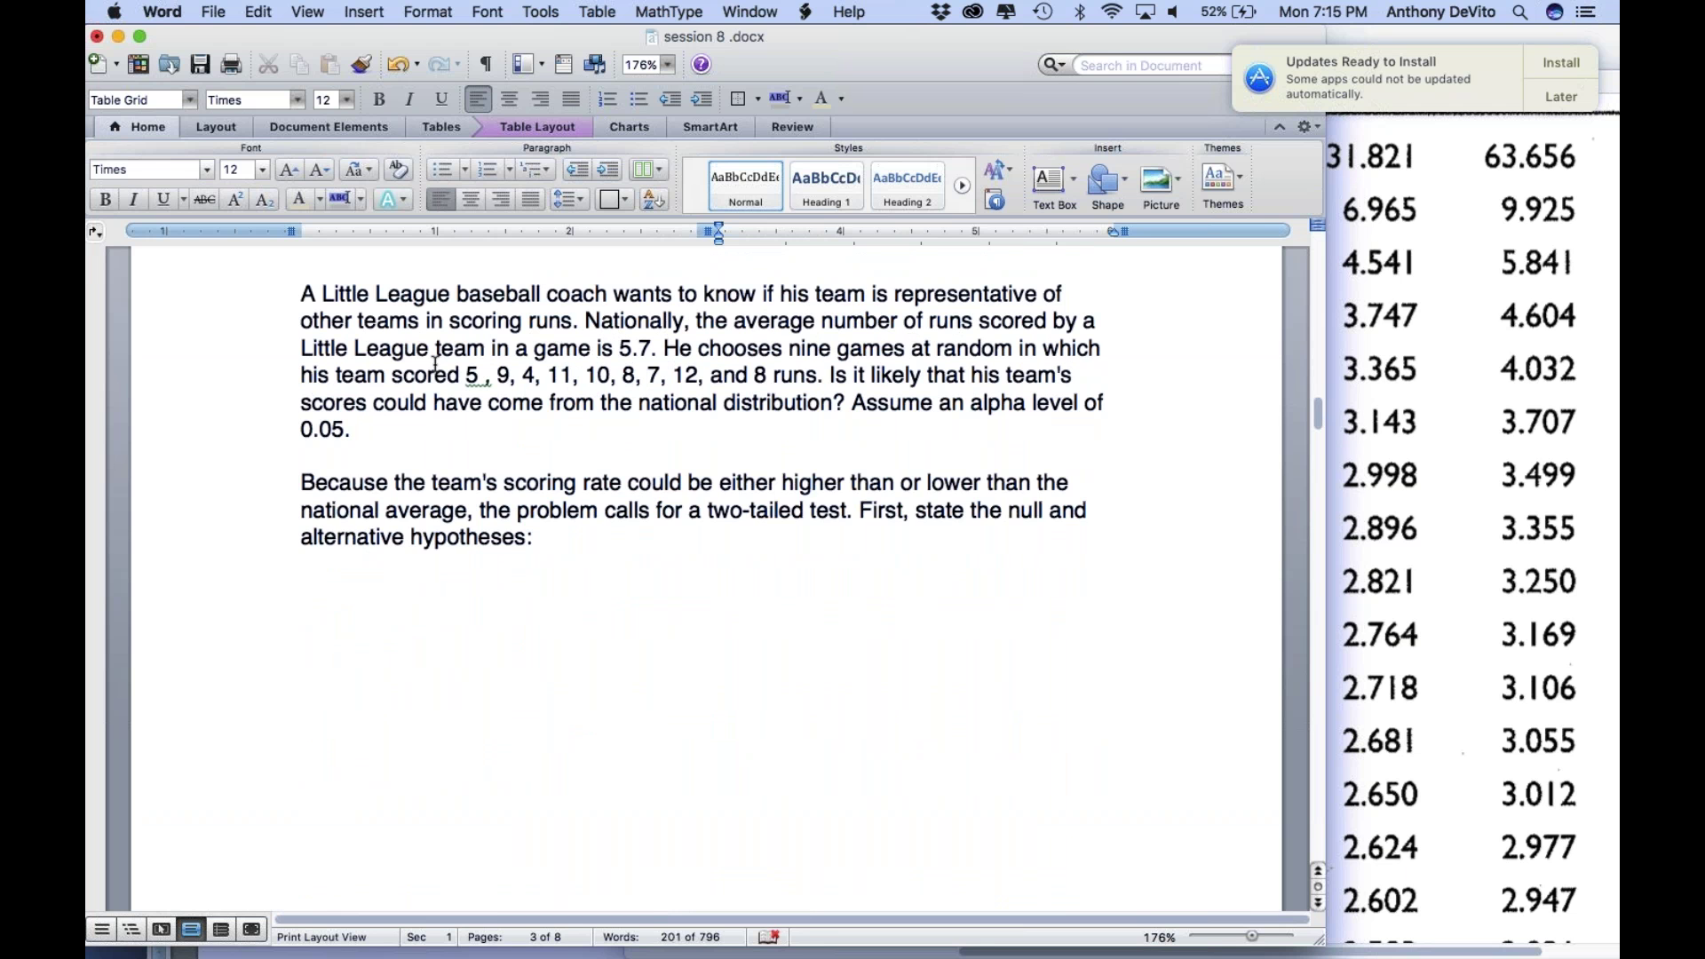
# Step: Write "u national = 5.7" on the line below the paragraph about stating the null and alternative hypotheses
pyautogui.moveTo(620, 347); pyautogui.dragTo(652, 348)
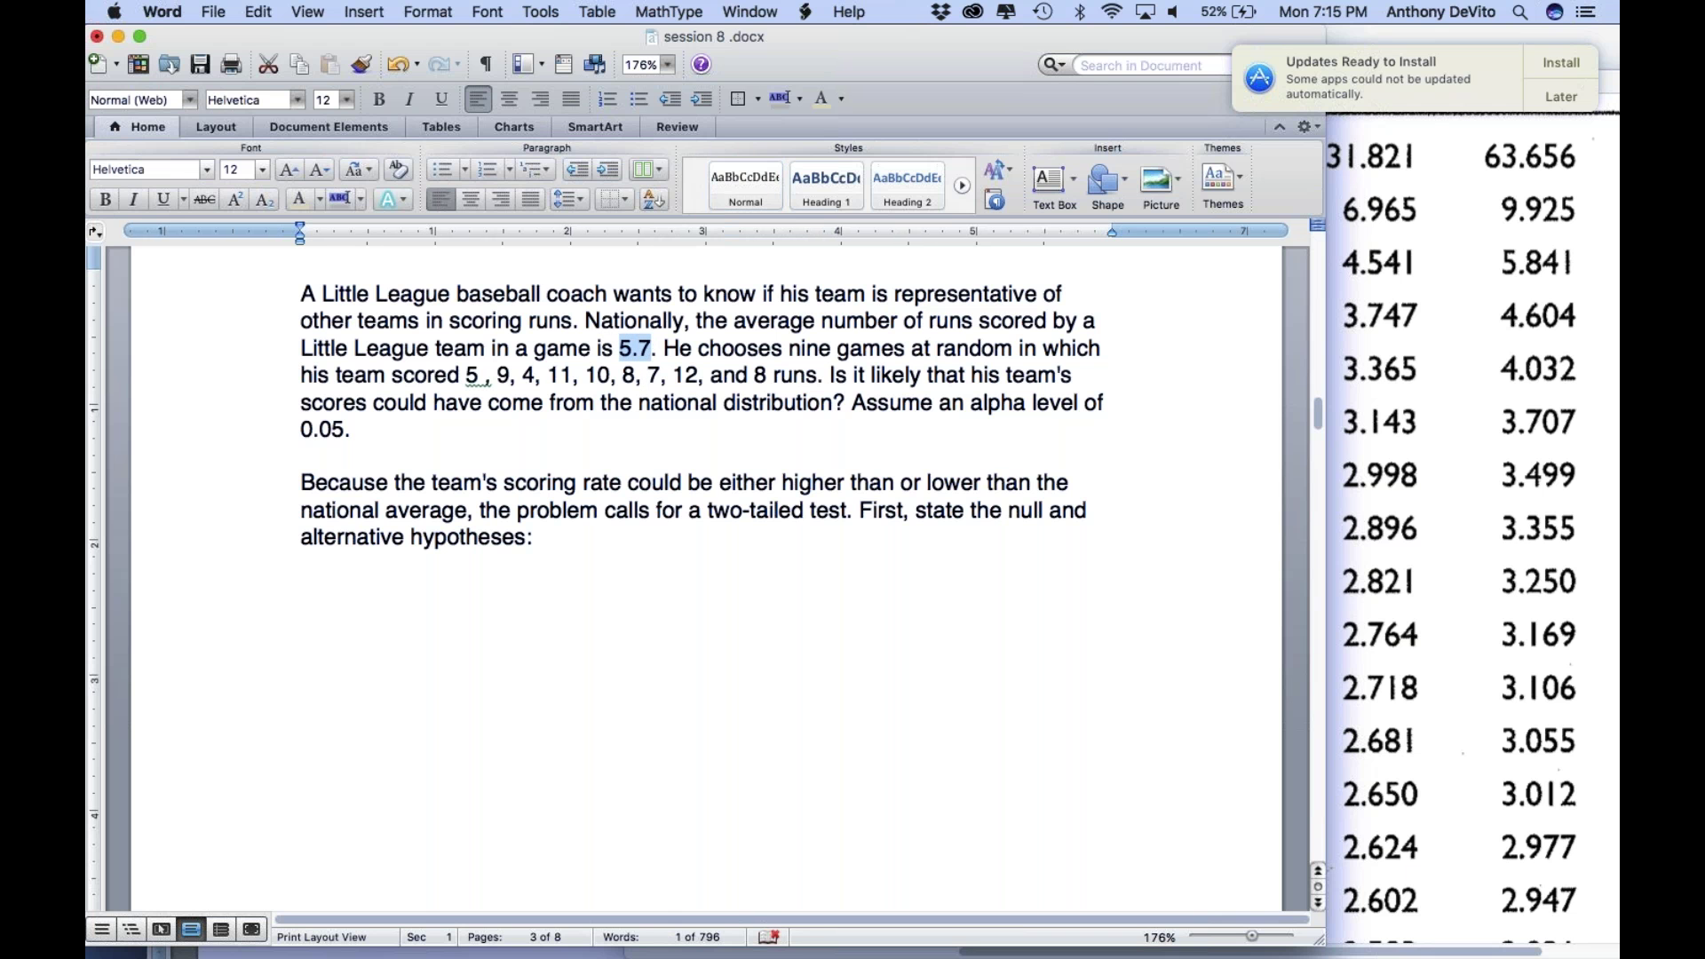
pyautogui.click(444, 649)
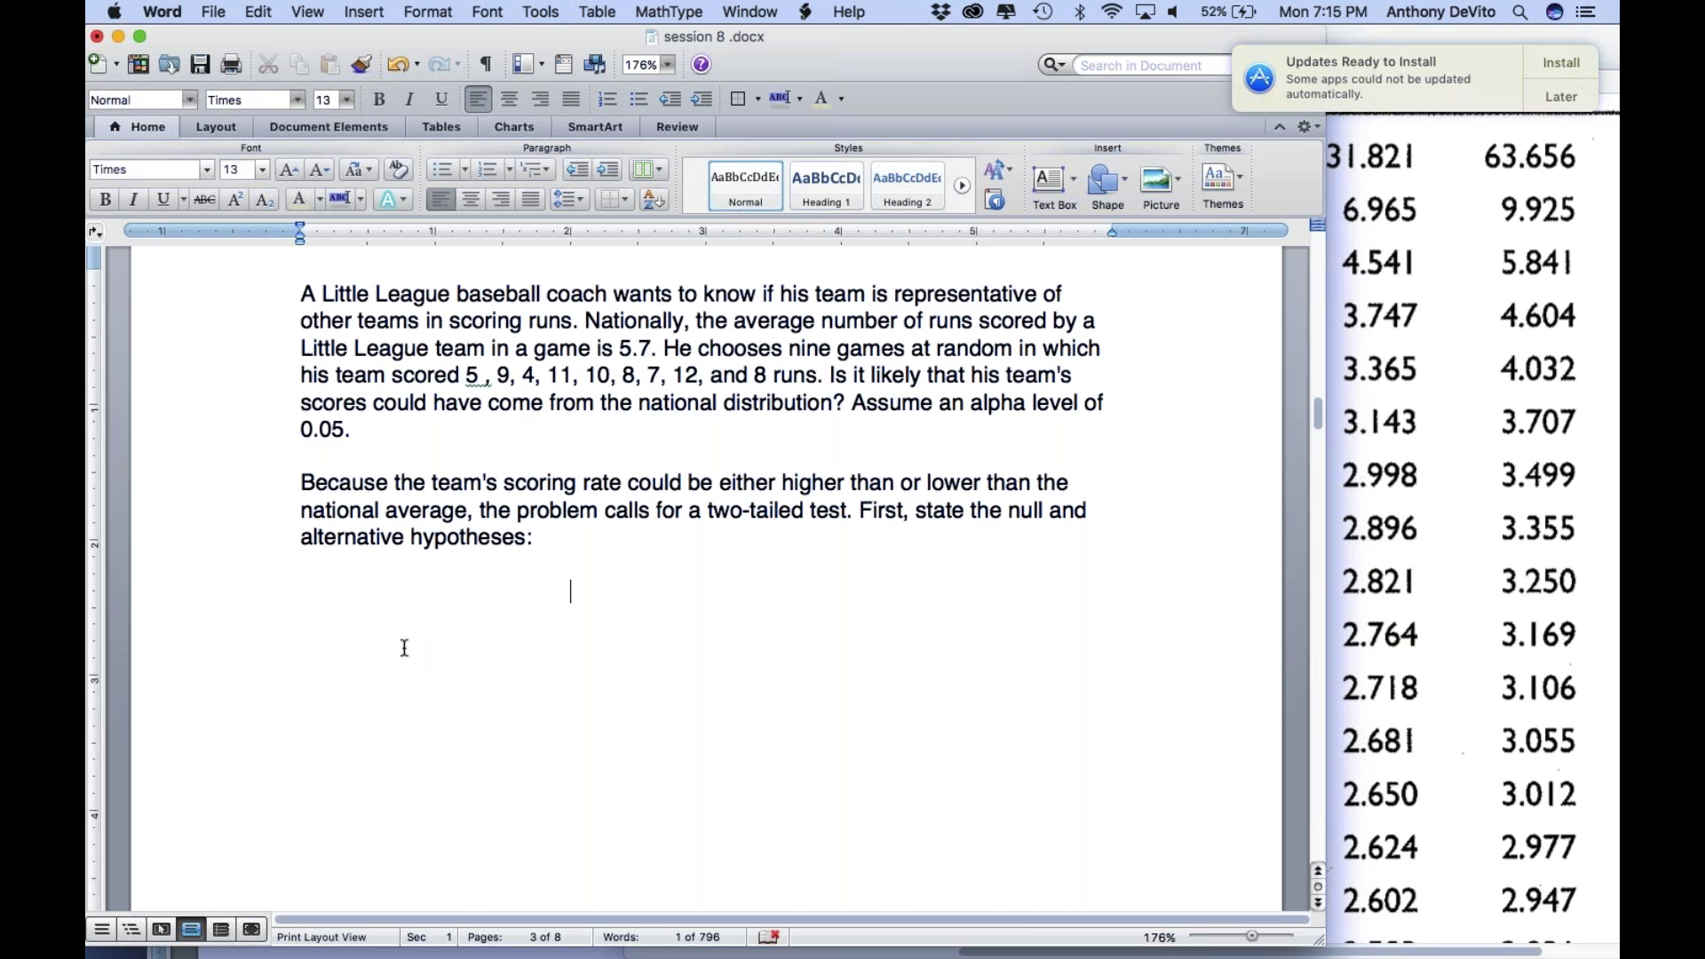
pyautogui.write('ull an')
pyautogui.press('BackSpace')
pyautogui.press('BackSpace')
pyautogui.press('BackSpace')
pyautogui.write('u national = 5')
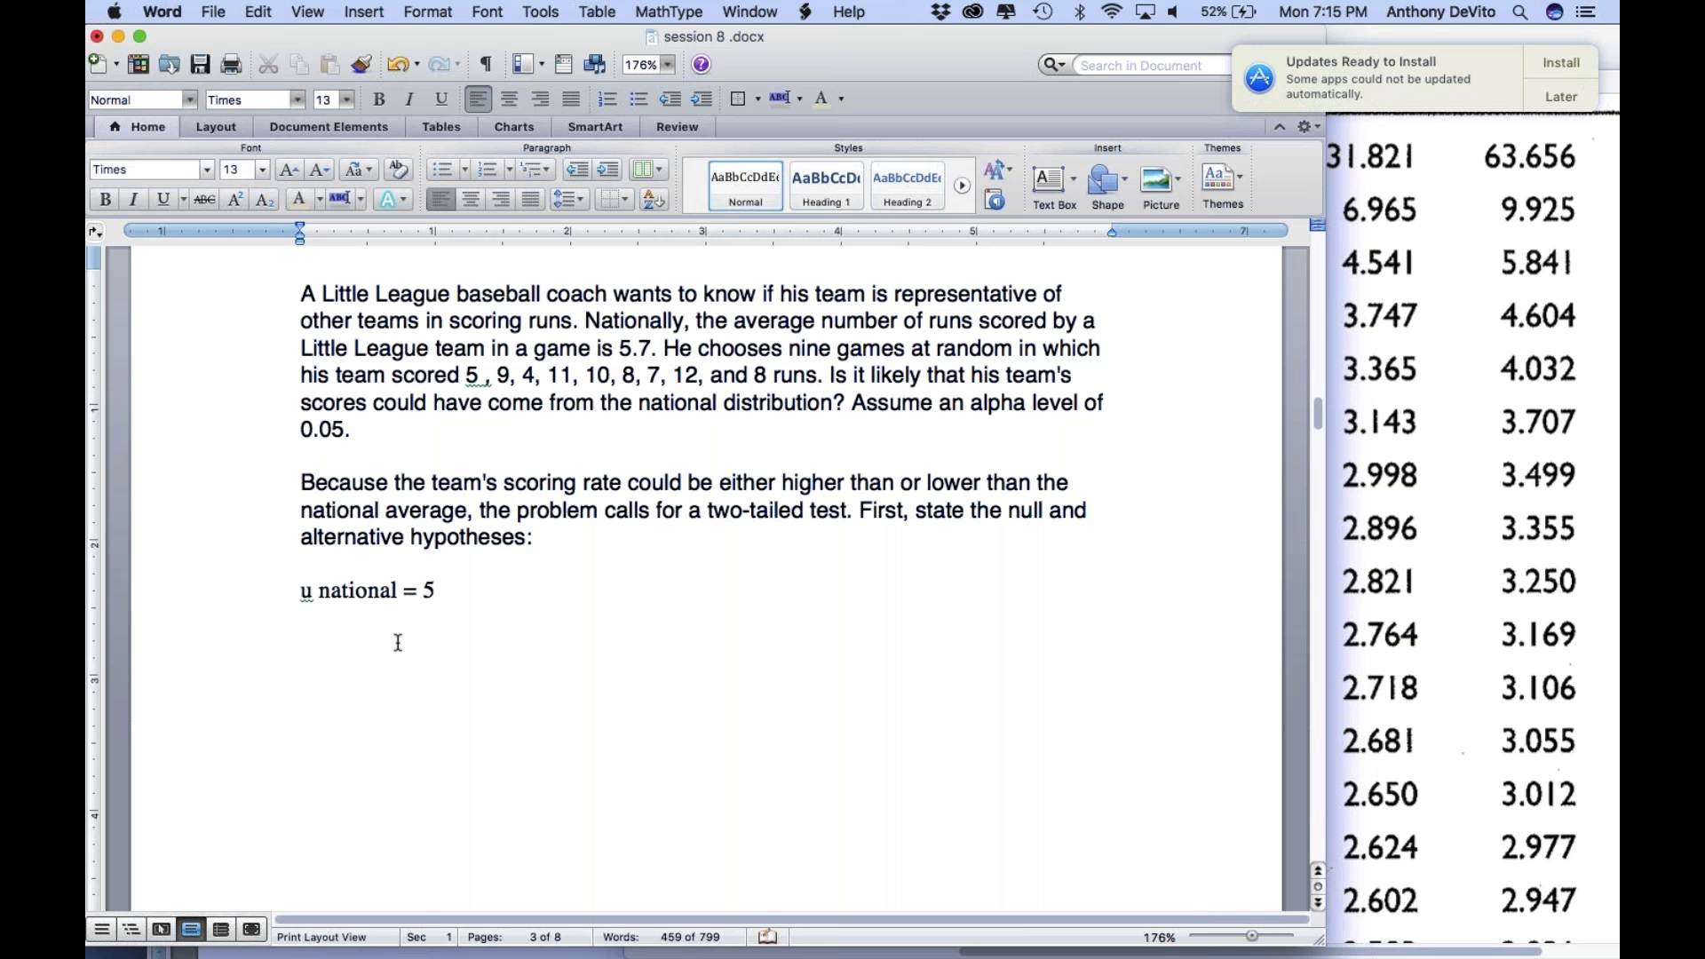
pyautogui.write('.7')
# Step: Review the problem statement's sample scores, its question about the national distribution and the alpha level
pyautogui.moveTo(789, 348); pyautogui.dragTo(369, 453)
pyautogui.click(368, 451)
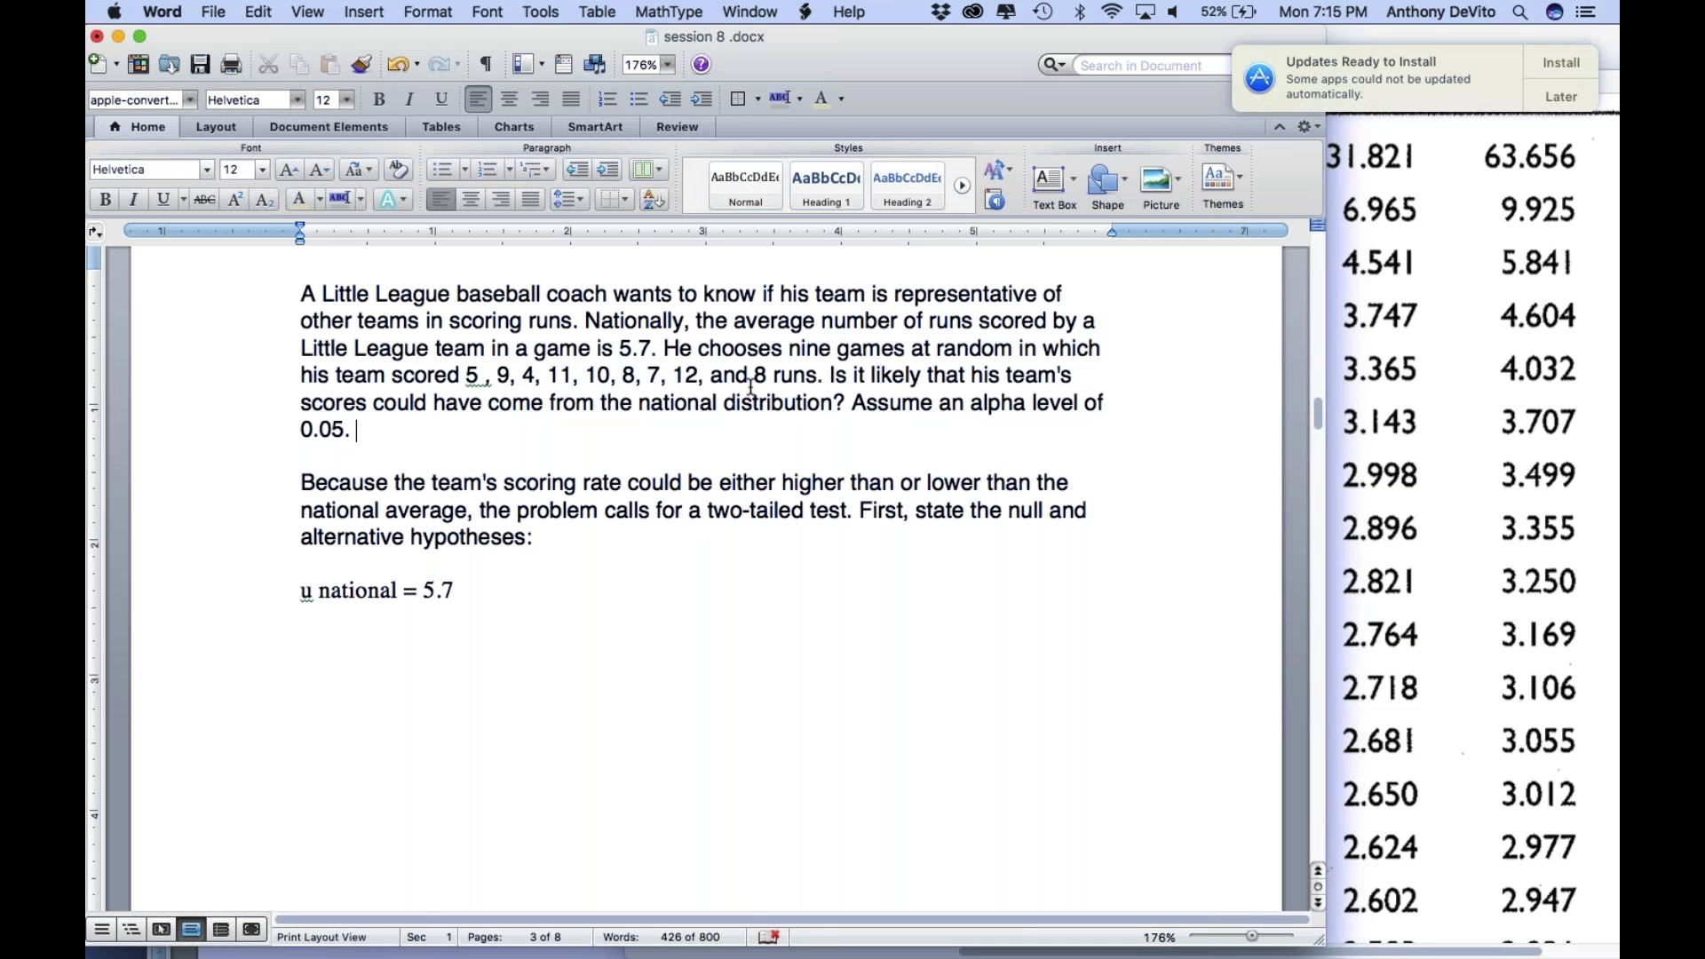
pyautogui.moveTo(828, 377); pyautogui.dragTo(902, 413)
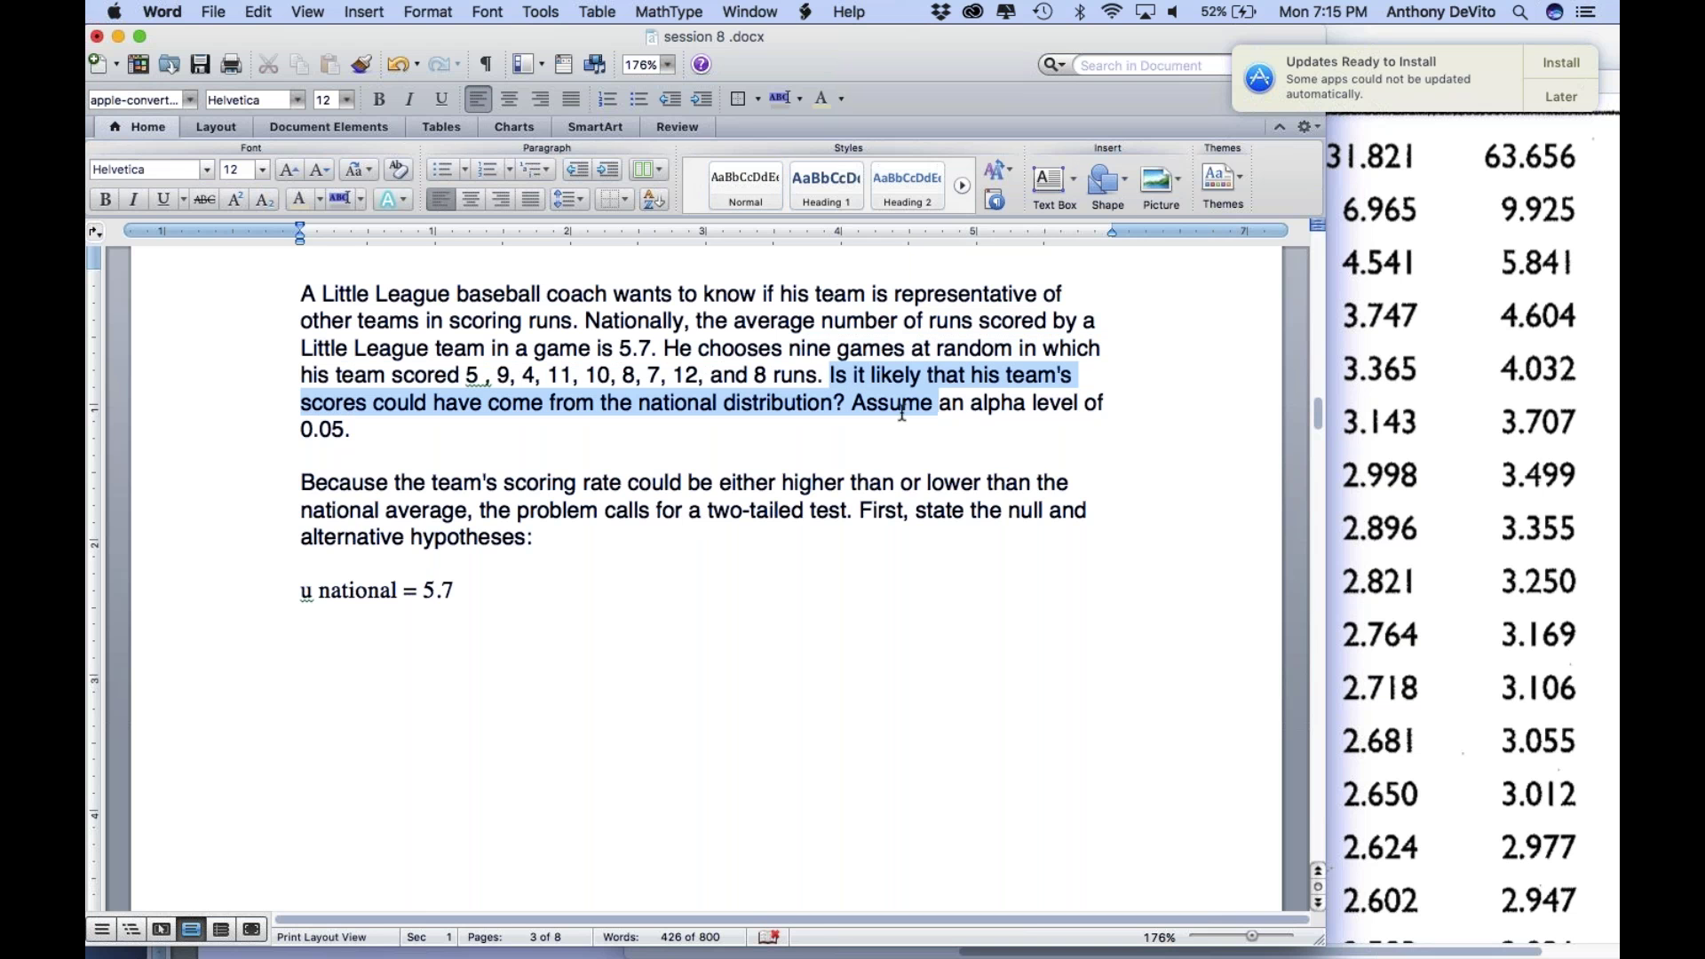
pyautogui.click(932, 419)
pyautogui.moveTo(916, 349); pyautogui.dragTo(373, 457)
pyautogui.click(977, 429)
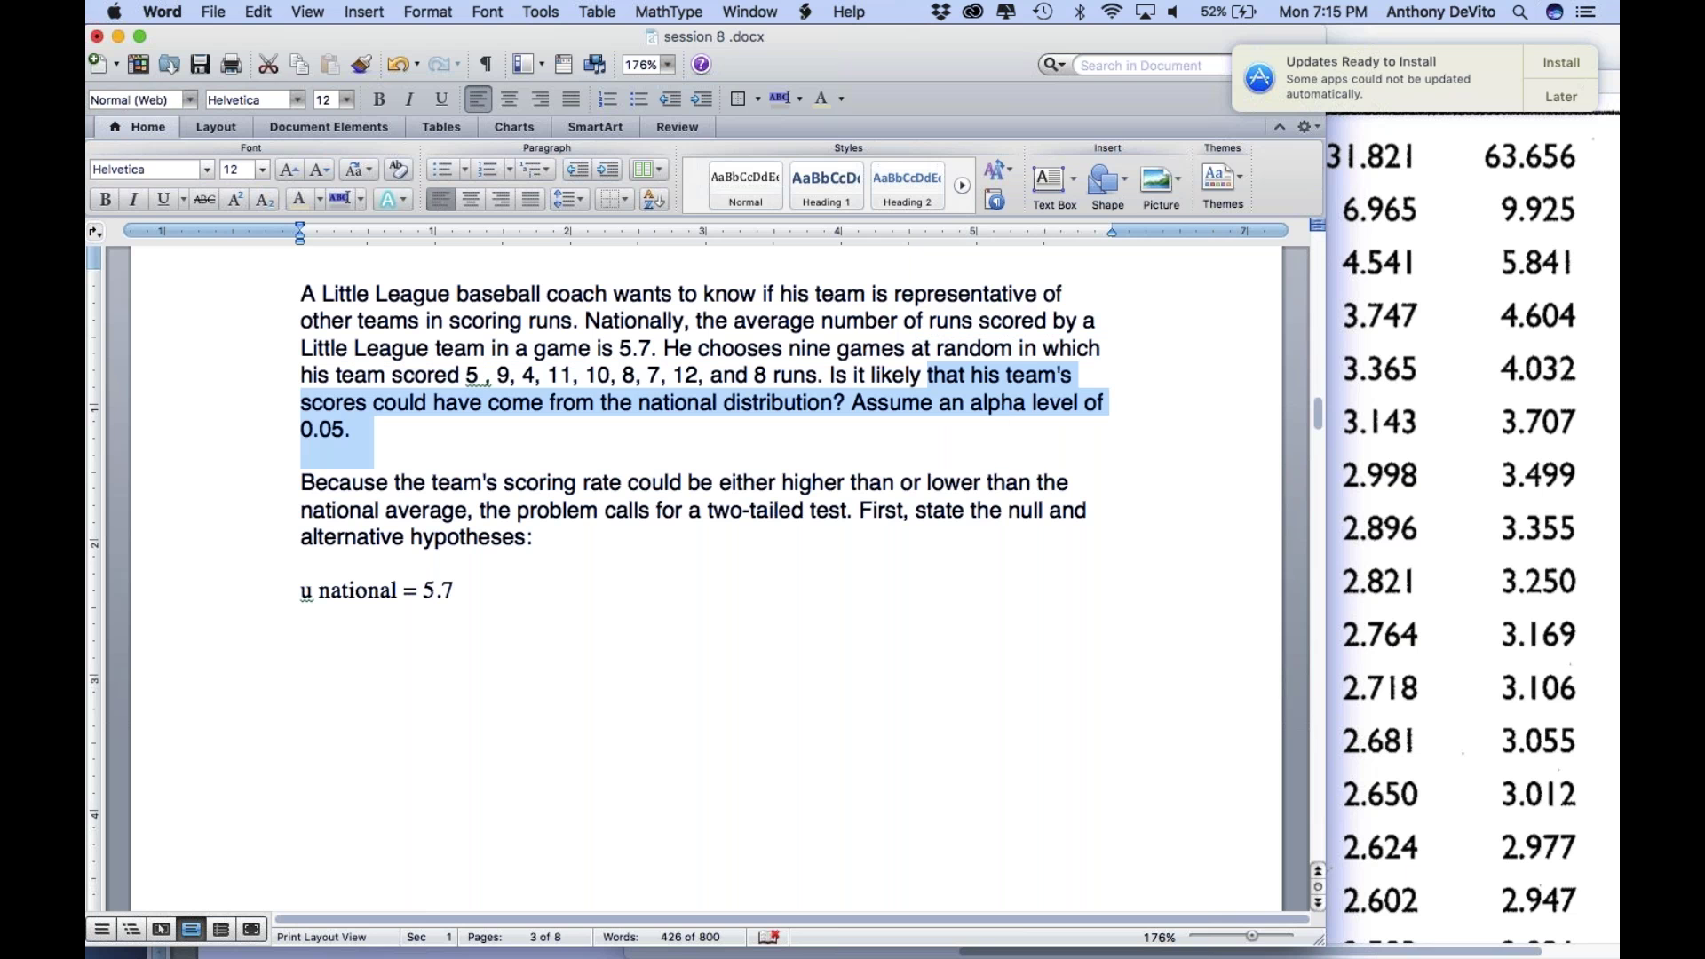
pyautogui.click(356, 430)
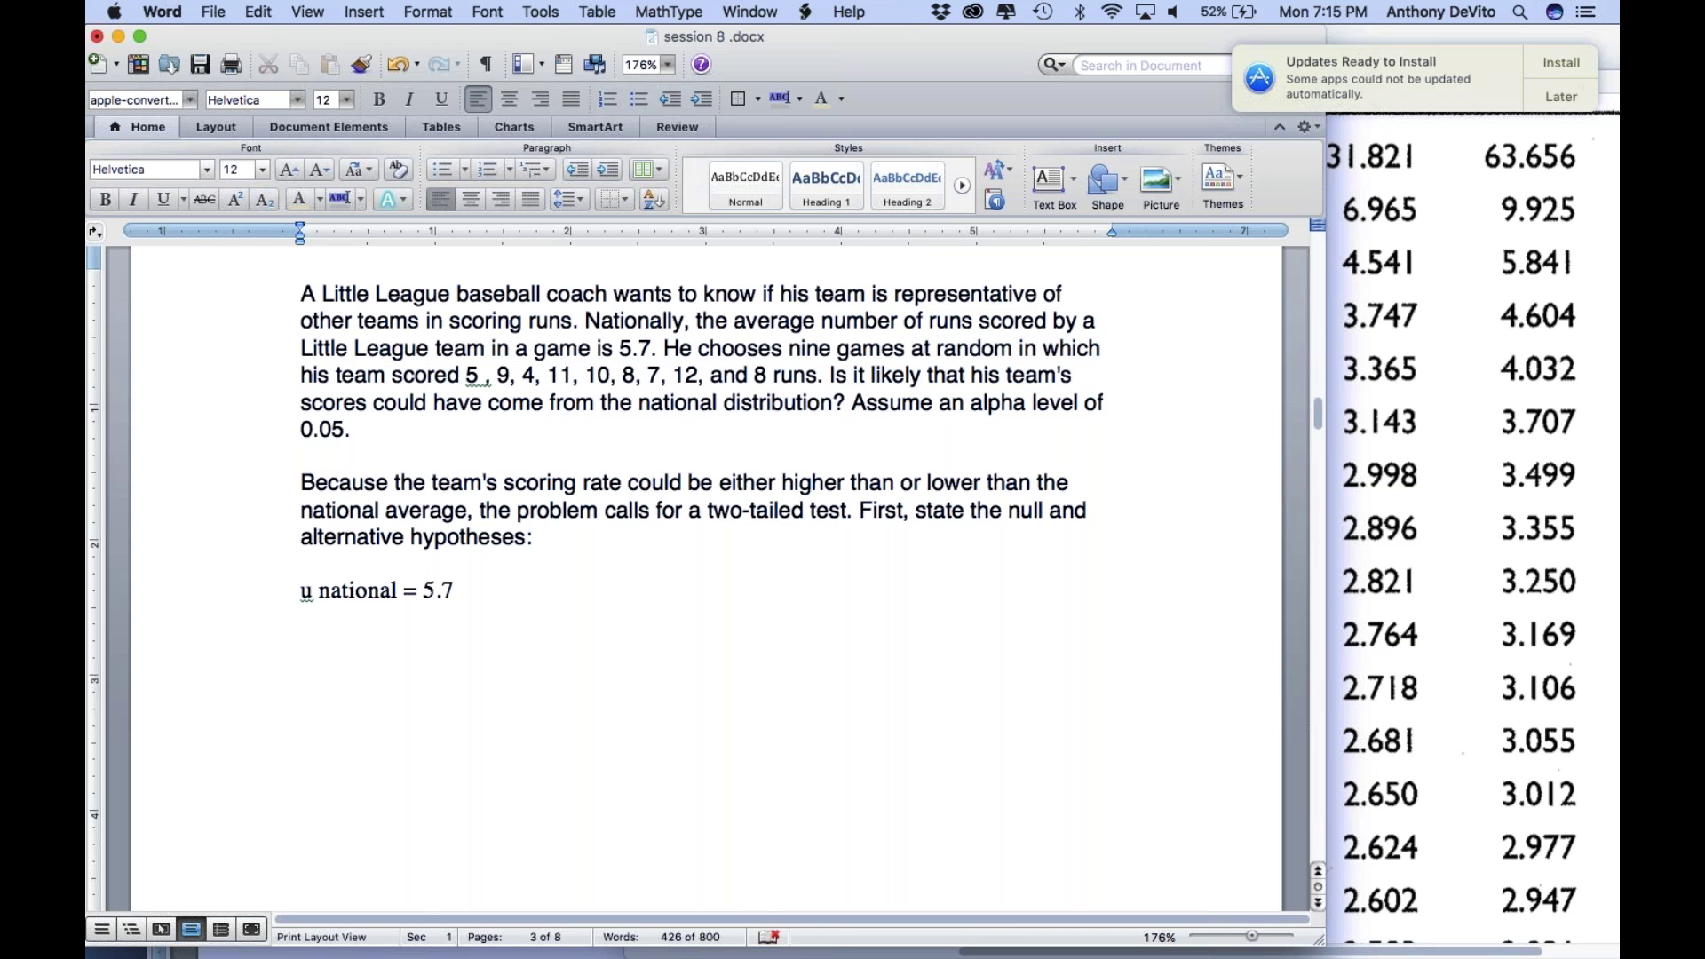
# Step: Add "sigma = ?" after the national mean on the same line
pyautogui.click(563, 591)
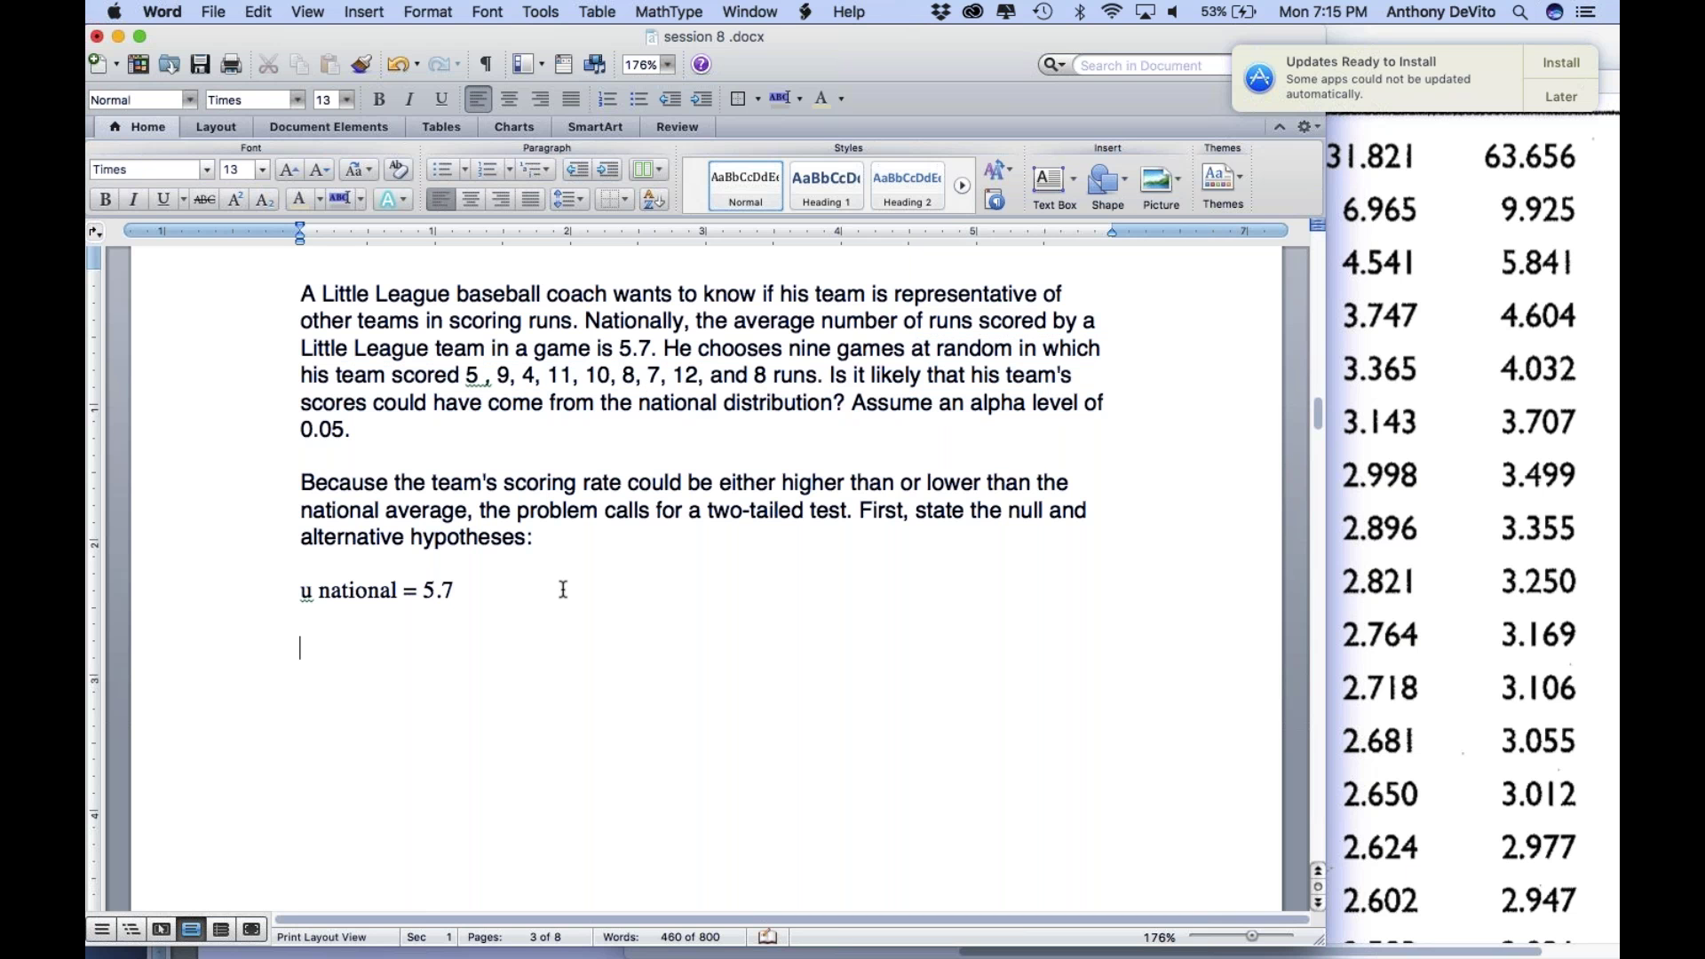
pyautogui.press('Return')
pyautogui.press('BackSpace')
pyautogui.write('signa')
pyautogui.press('BackSpace')
pyautogui.press('BackSpace')
pyautogui.write('ma =')
pyautogui.press('BackSpace')
pyautogui.write('≠ ?')
# Step: Add a line below with spaced entries "Xbar =", "SD =", "N = 9" and "alpha = 0.05", leaving the first two blank
pyautogui.press('Return')
pyautogui.write('Xbar =')
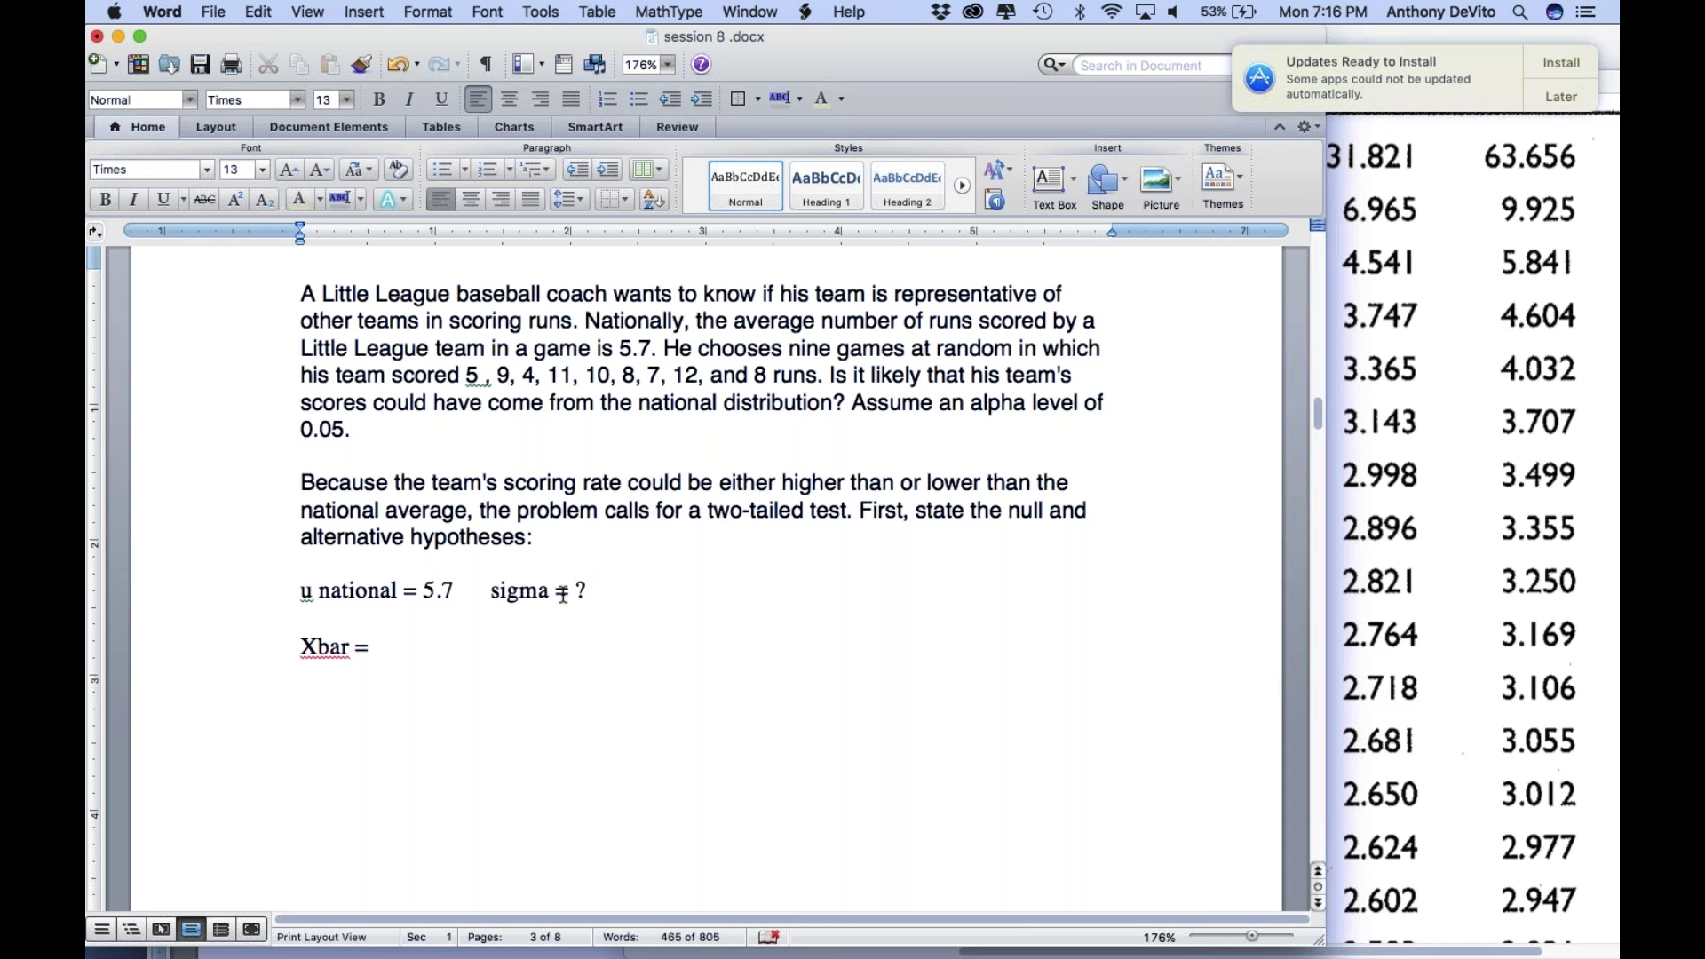
pyautogui.press('Tab')
pyautogui.write('SD =')
pyautogui.write('N = 9')
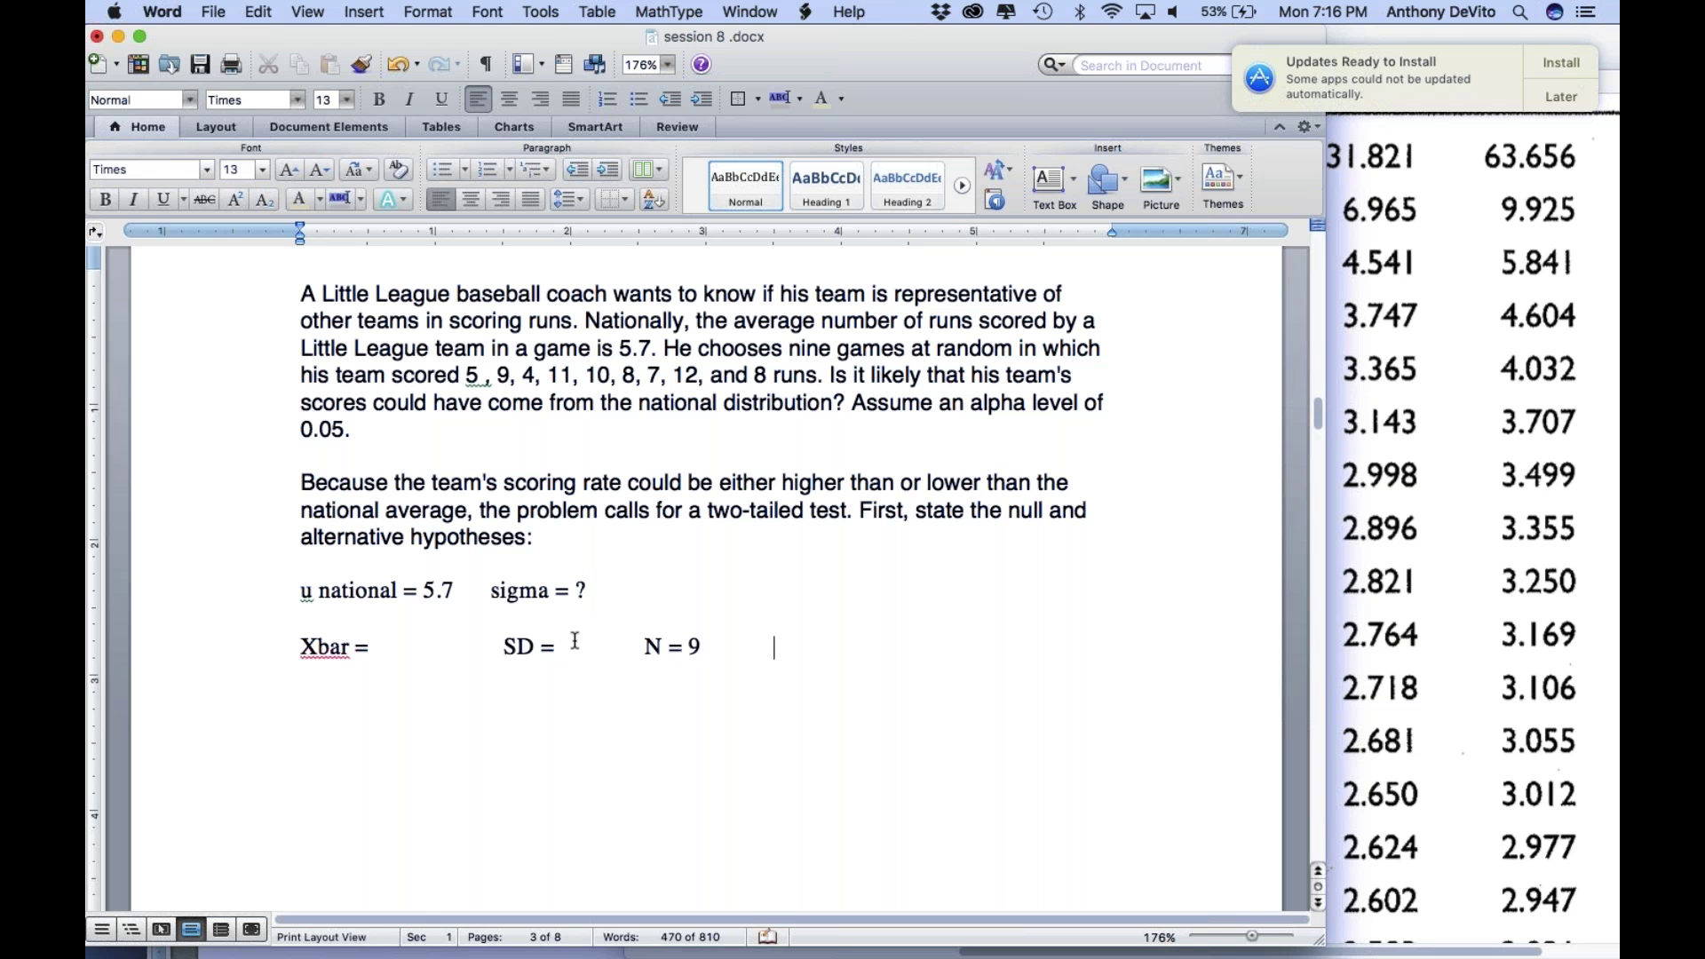
pyautogui.write('     alpha = 0.05')
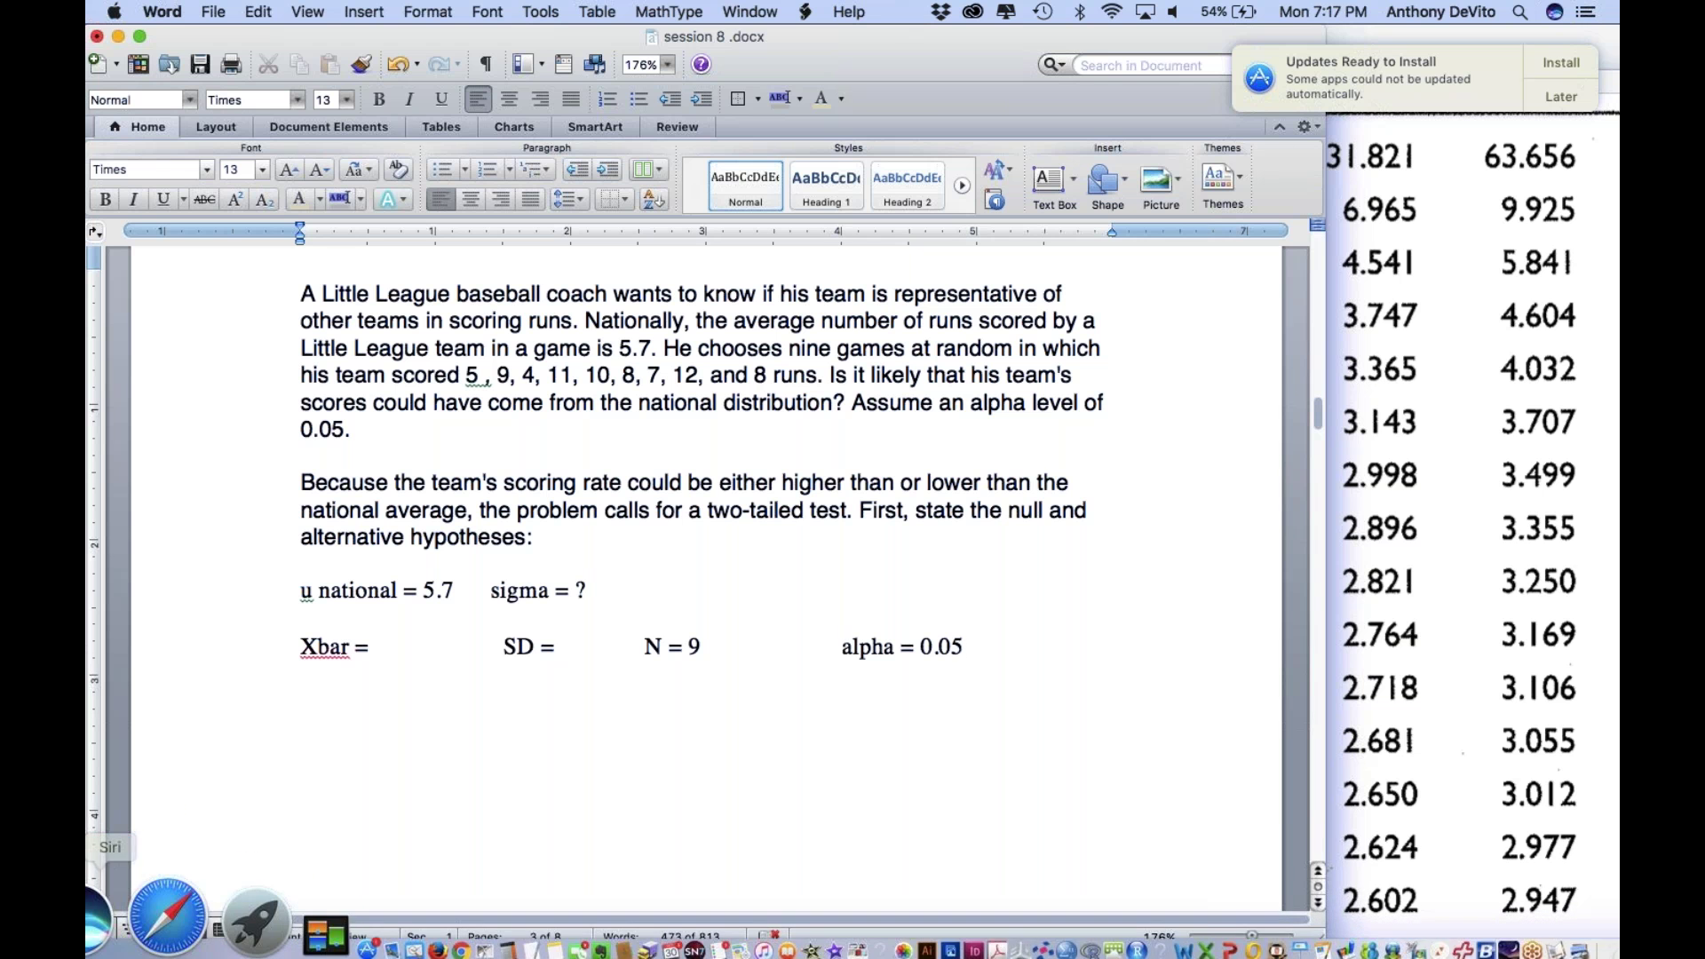
pyautogui.moveTo(266, 888)
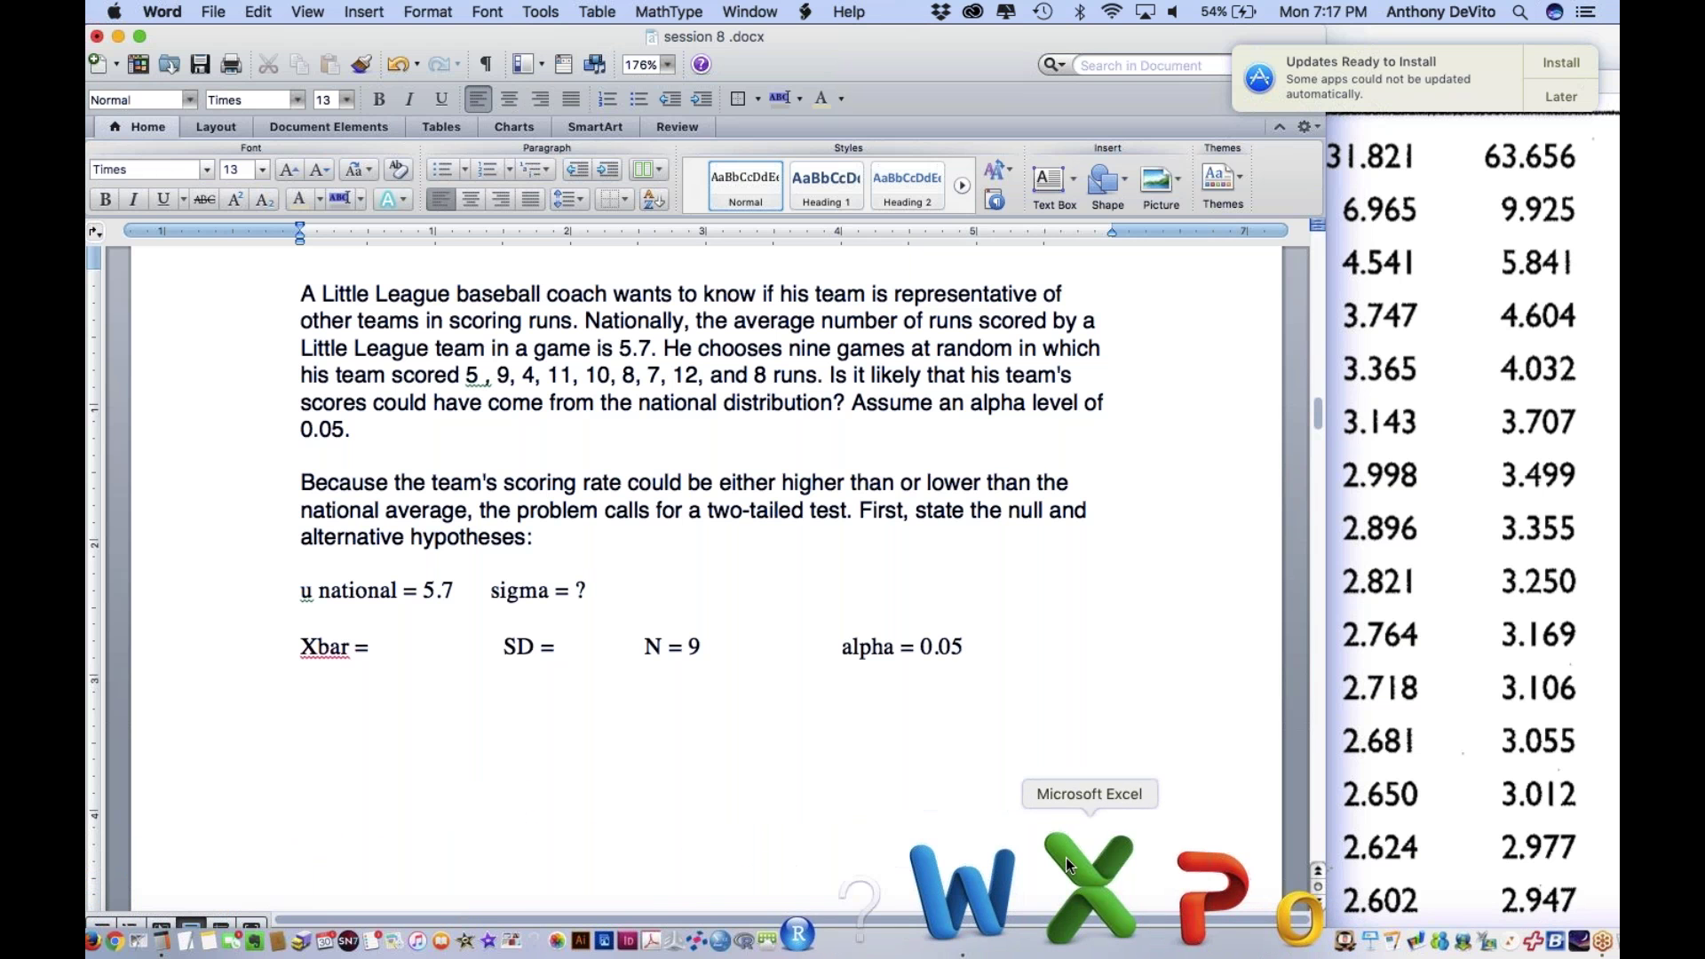
pyautogui.click(1068, 867)
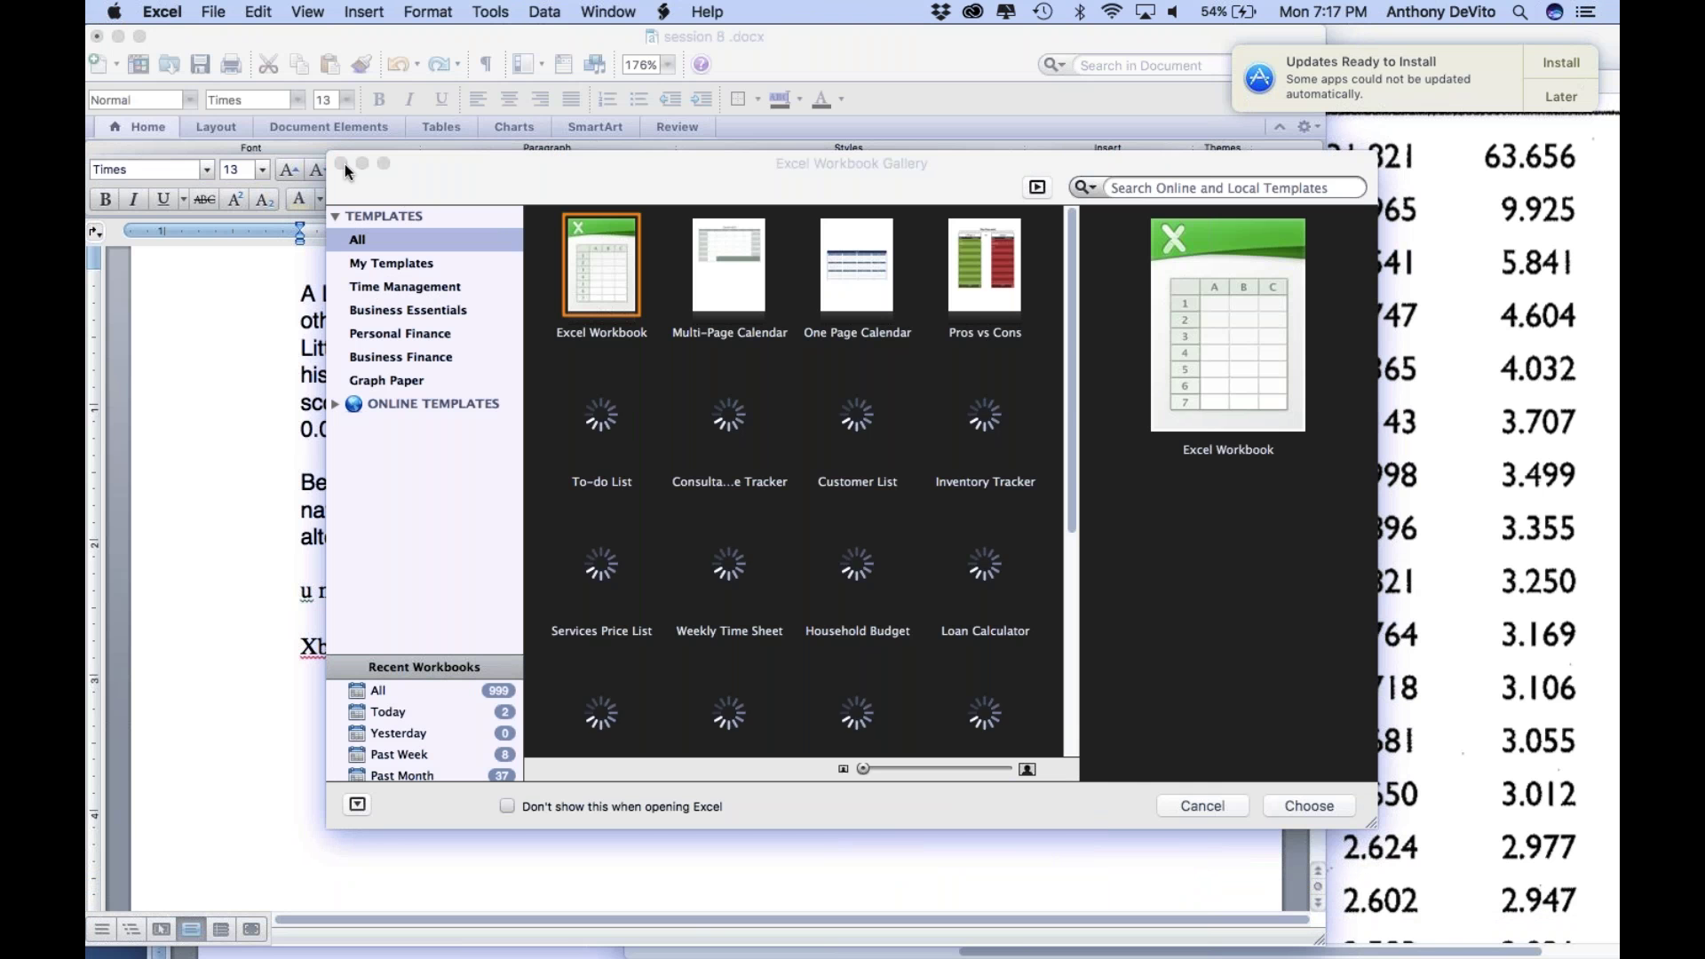
pyautogui.click(342, 165)
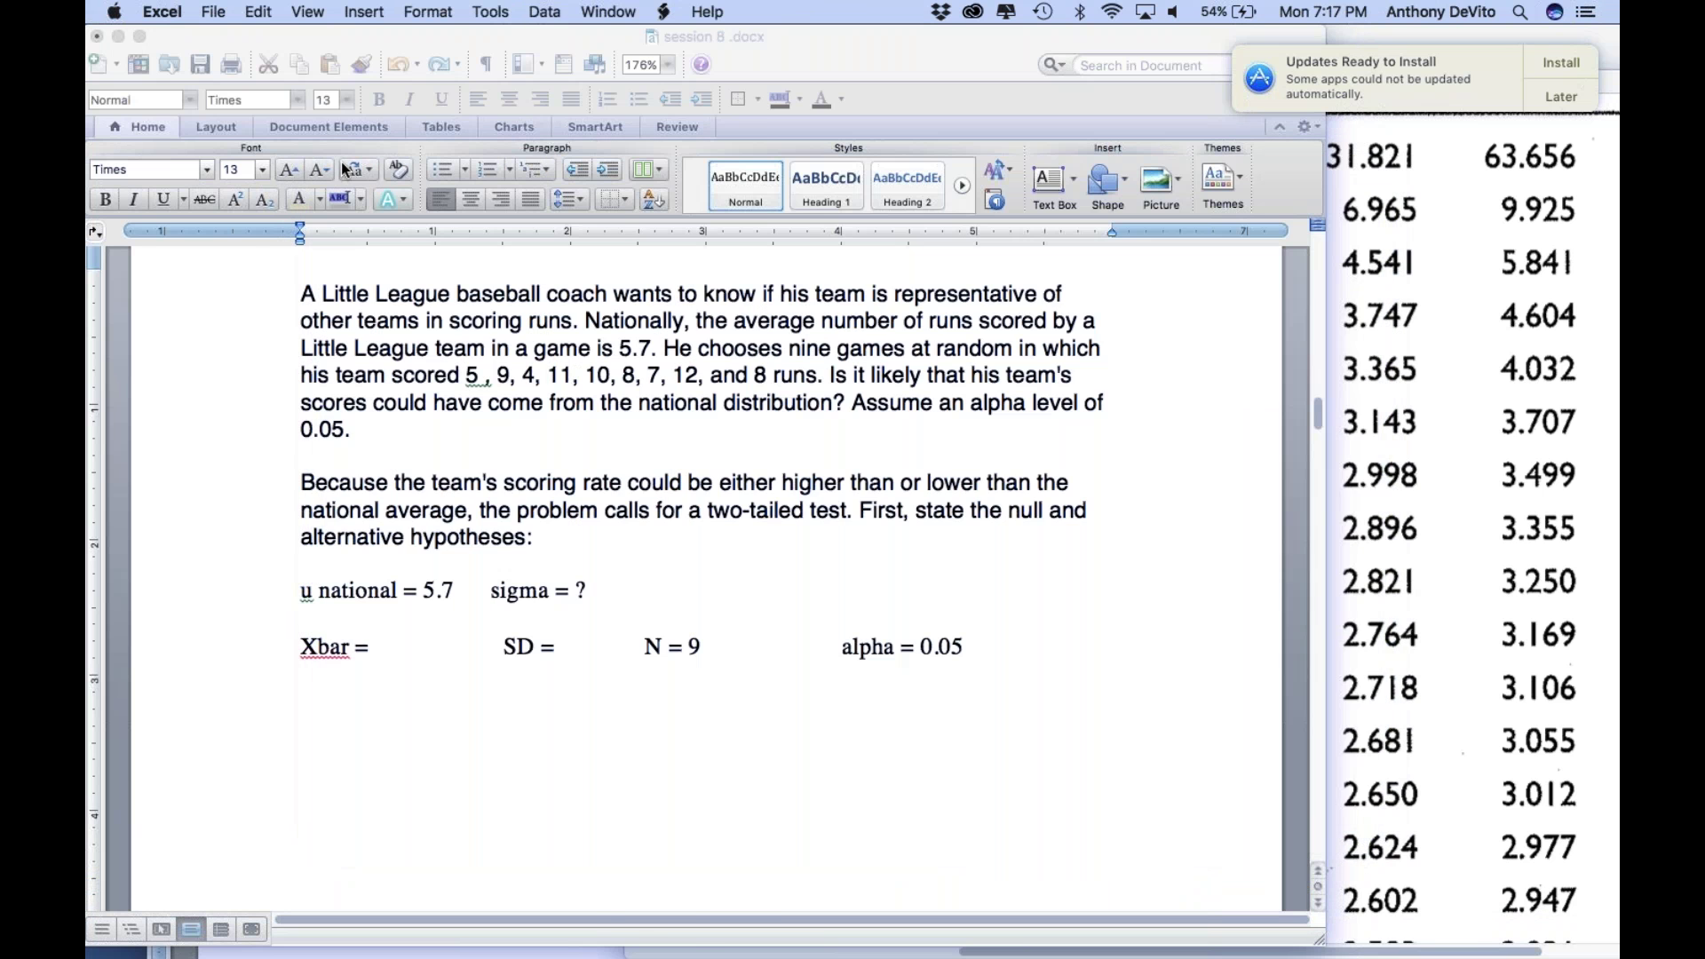
pyautogui.click(99, 37)
pyautogui.click(216, 9)
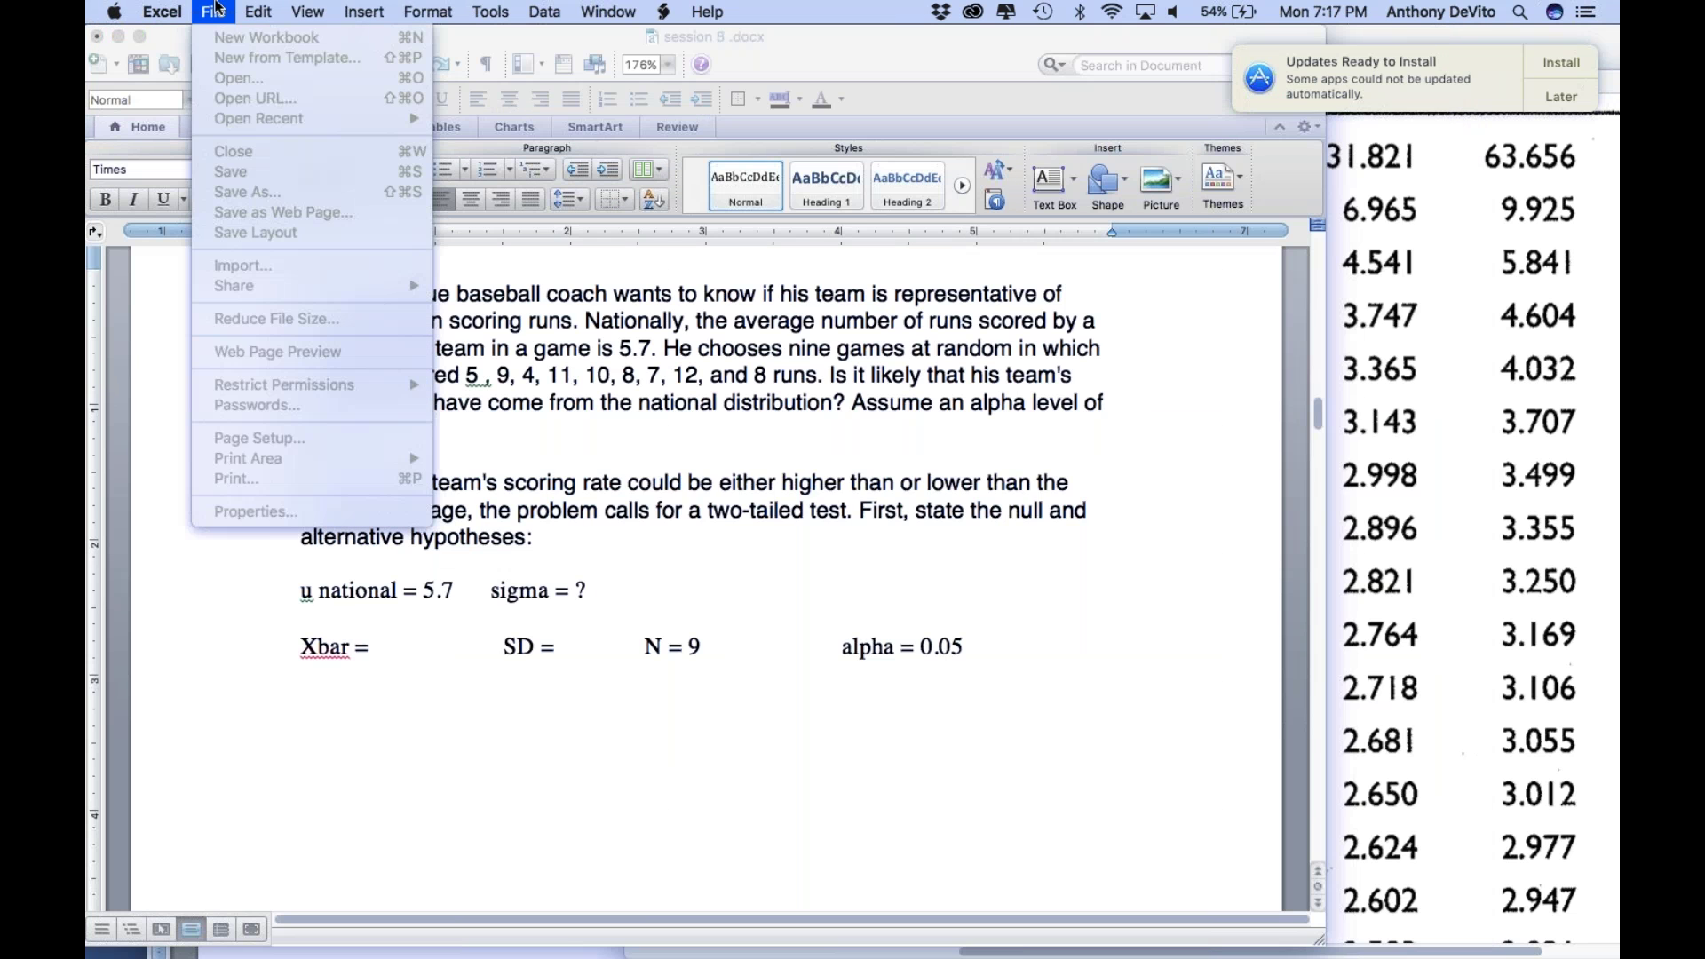
pyautogui.click(216, 9)
pyautogui.click(216, 9)
pyautogui.click(216, 8)
pyautogui.click(798, 48)
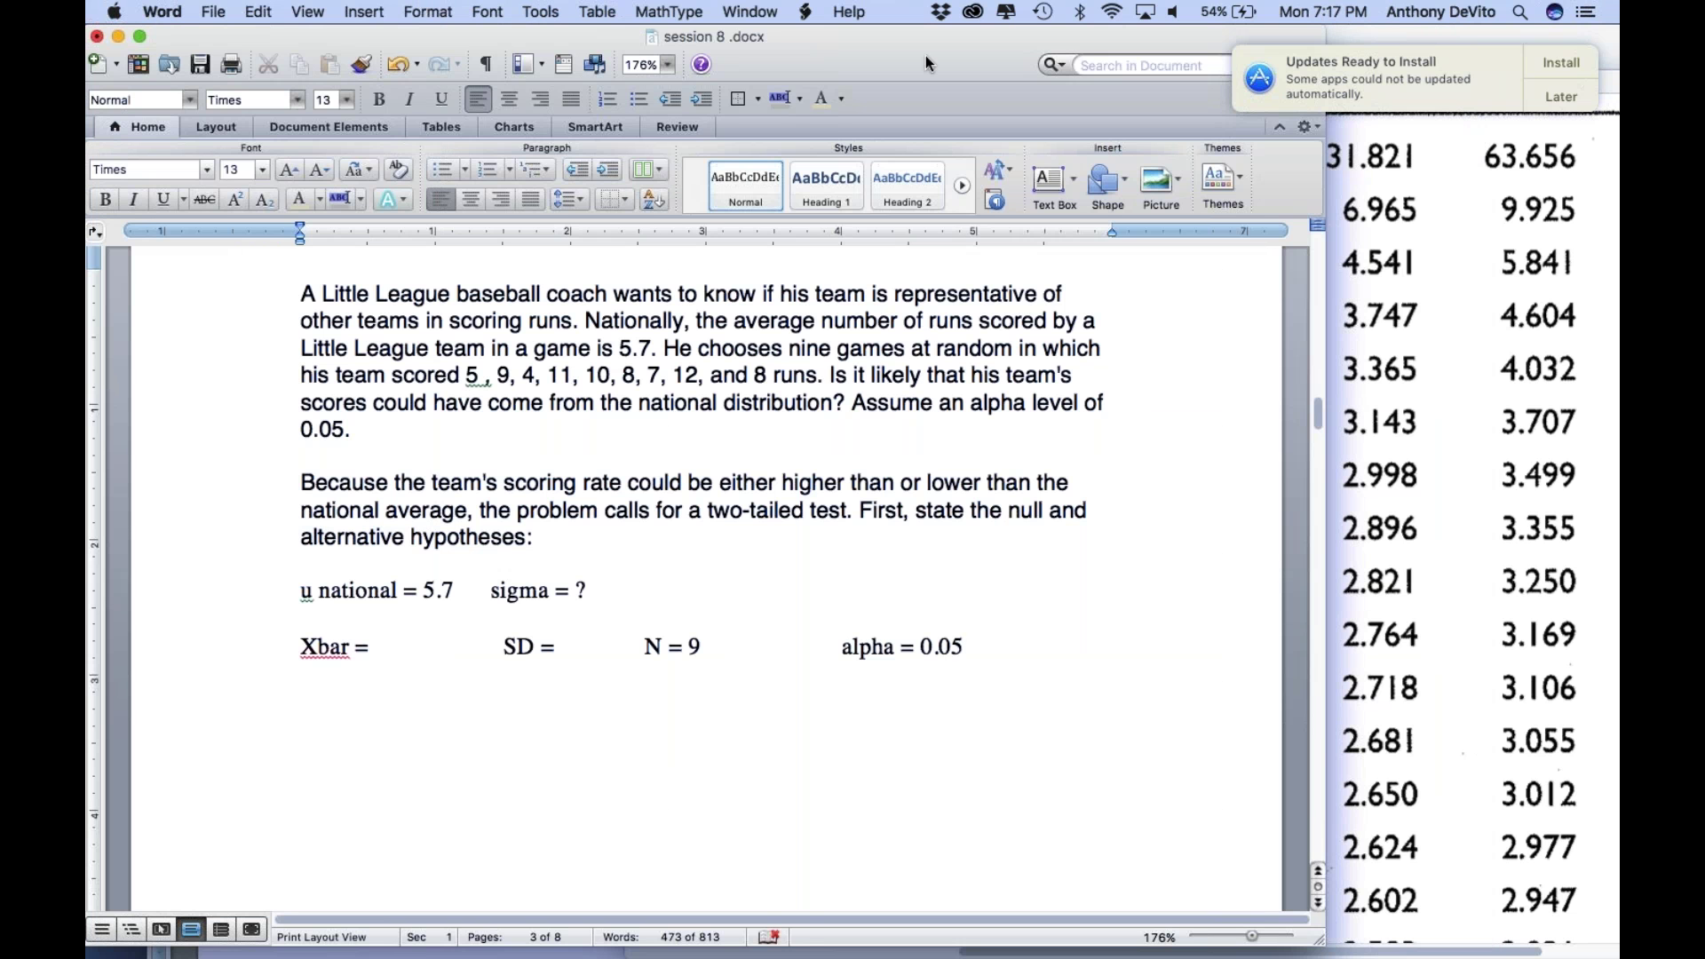
# Step: Move the document aside, switch to the session 8 folder in Finder and open baseball.xlsx in Excel
pyautogui.moveTo(936, 57); pyautogui.dragTo(903, 213)
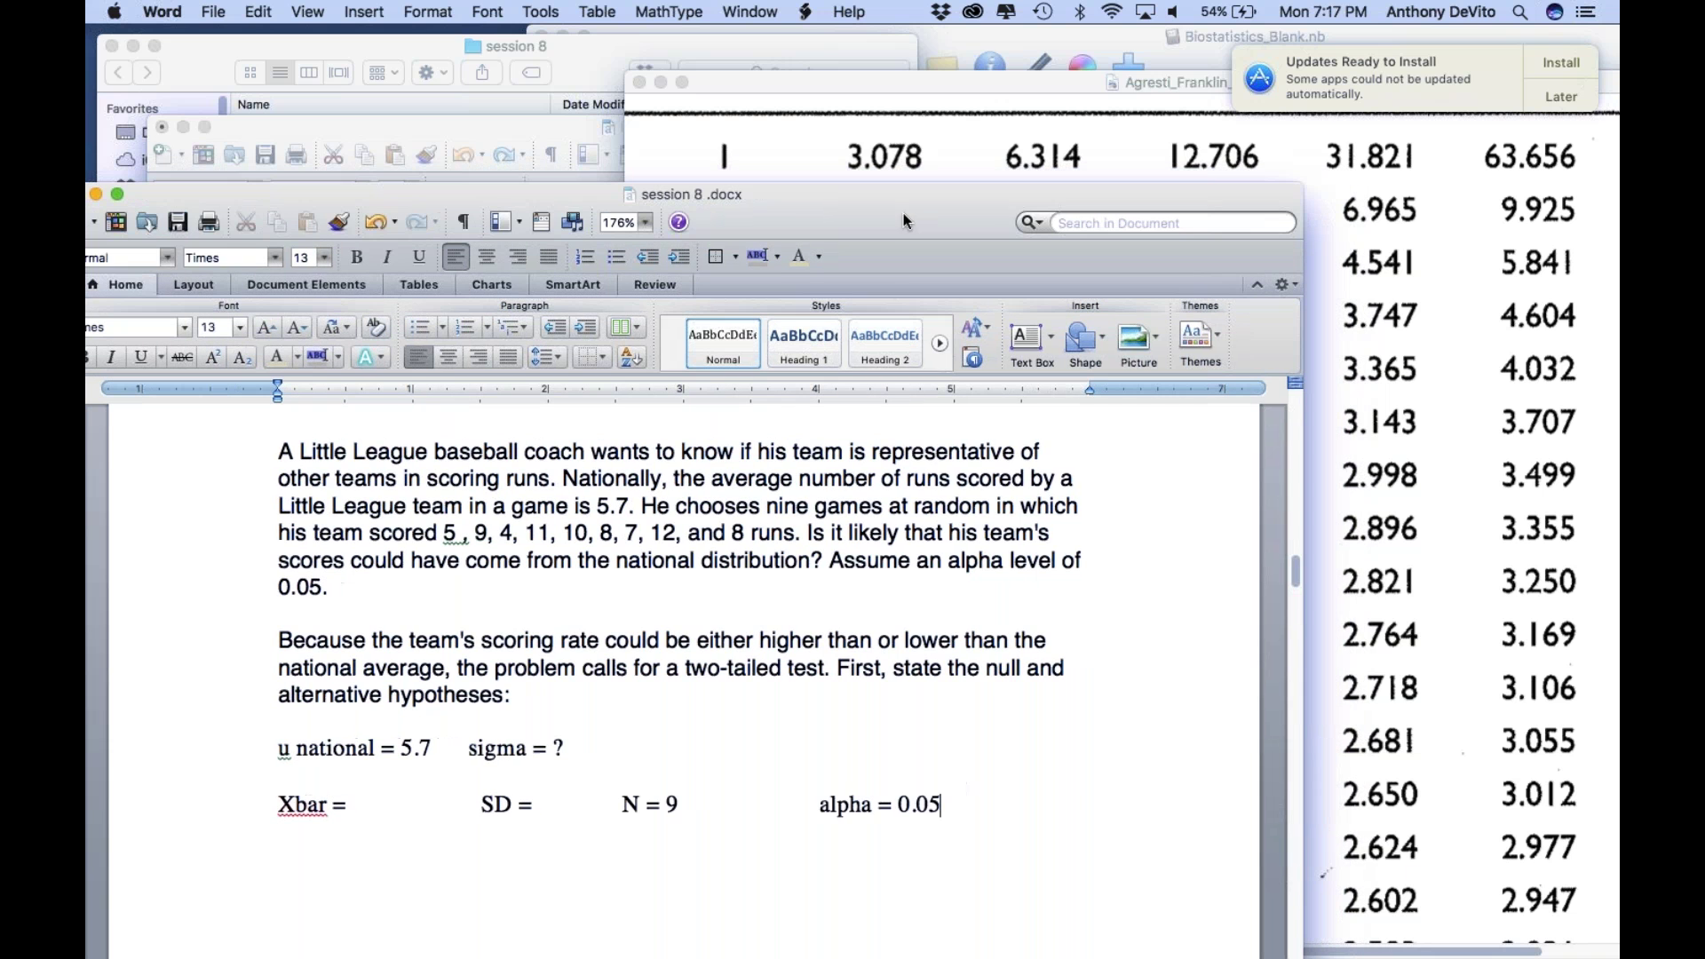
pyautogui.click(213, 68)
pyautogui.moveTo(211, 55); pyautogui.dragTo(179, 153)
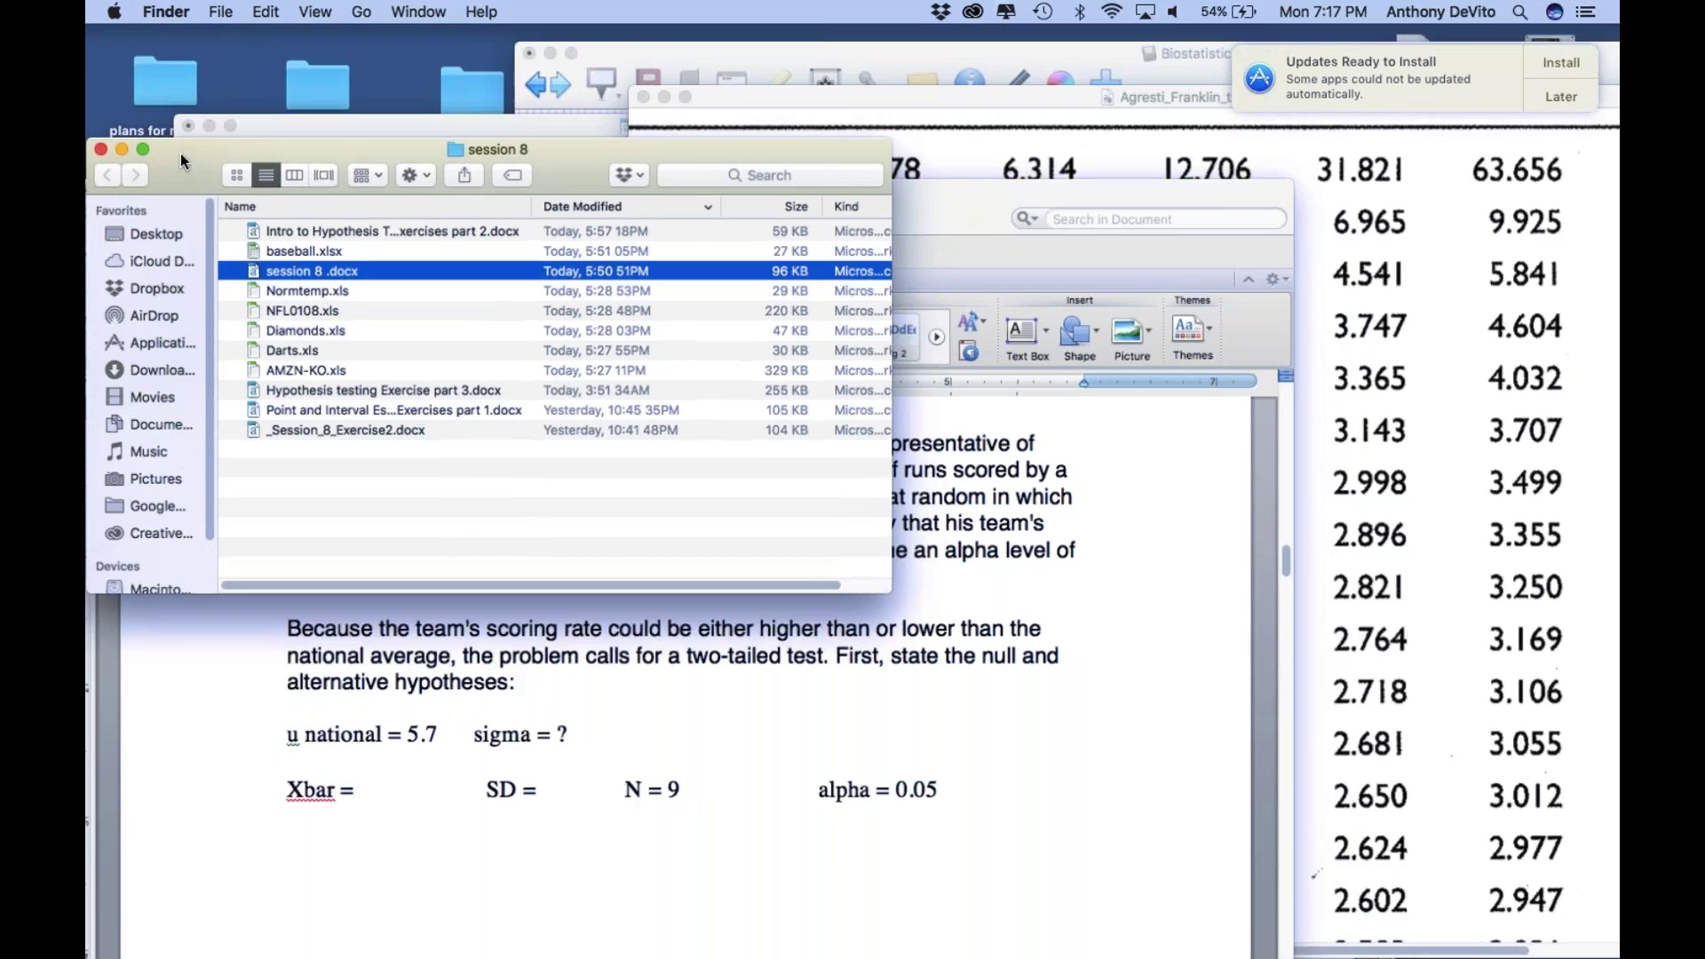
pyautogui.hotkey('ctrl', 'Up')
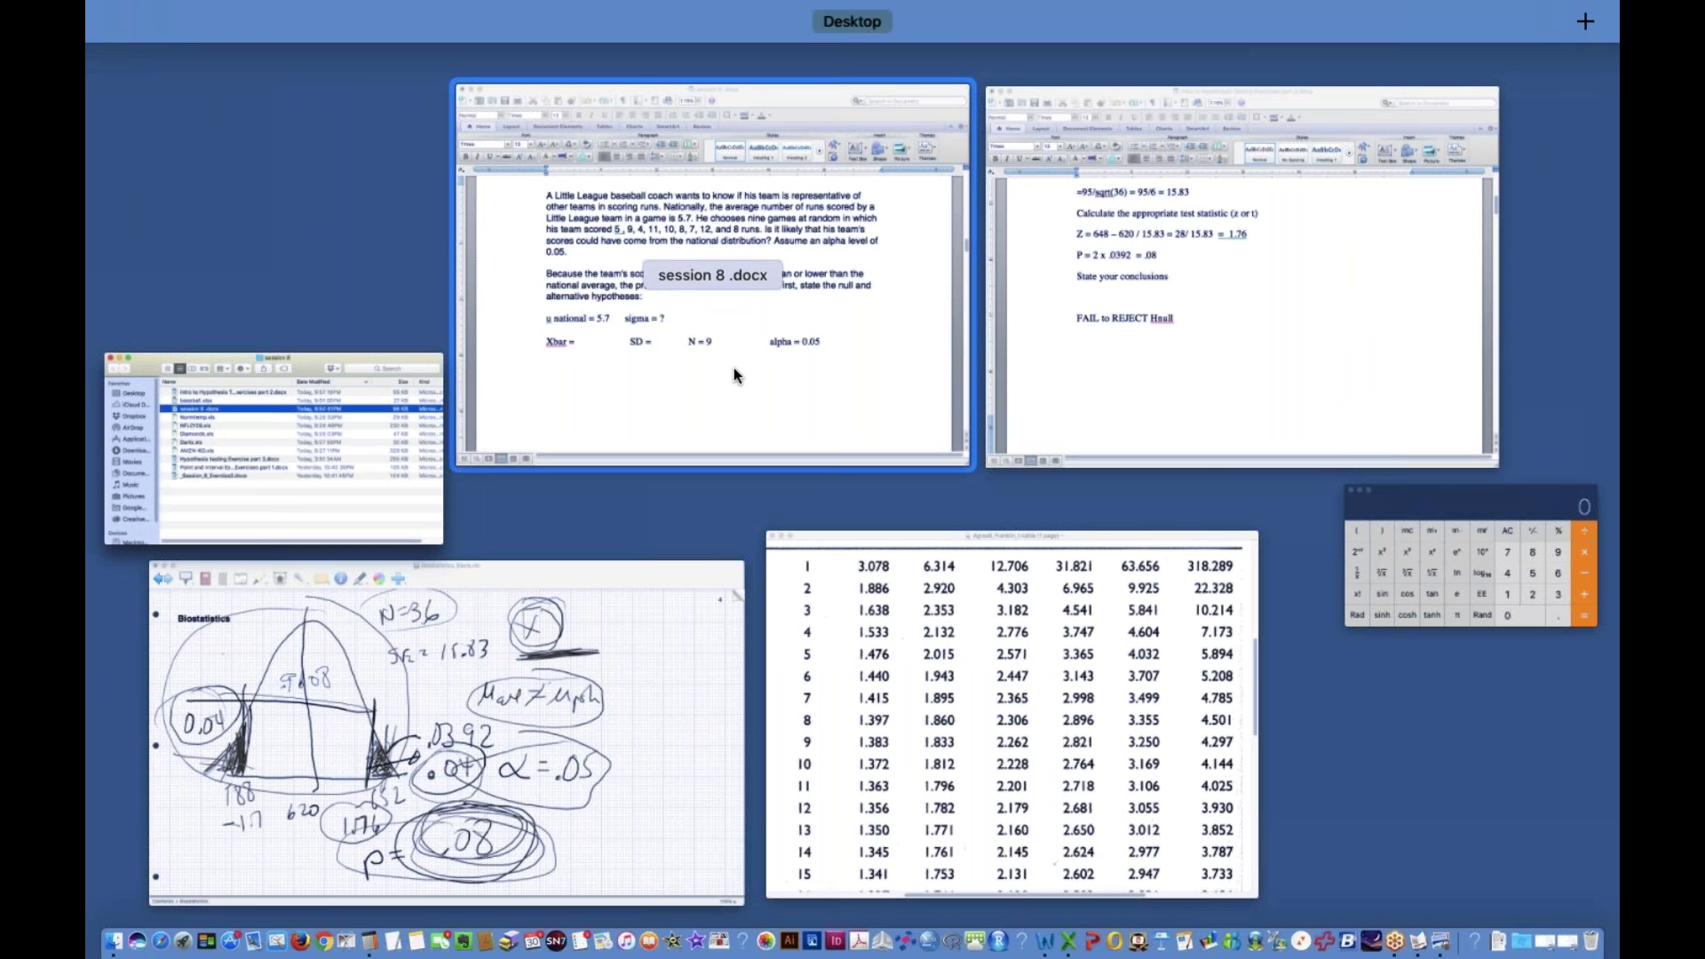
pyautogui.click(370, 423)
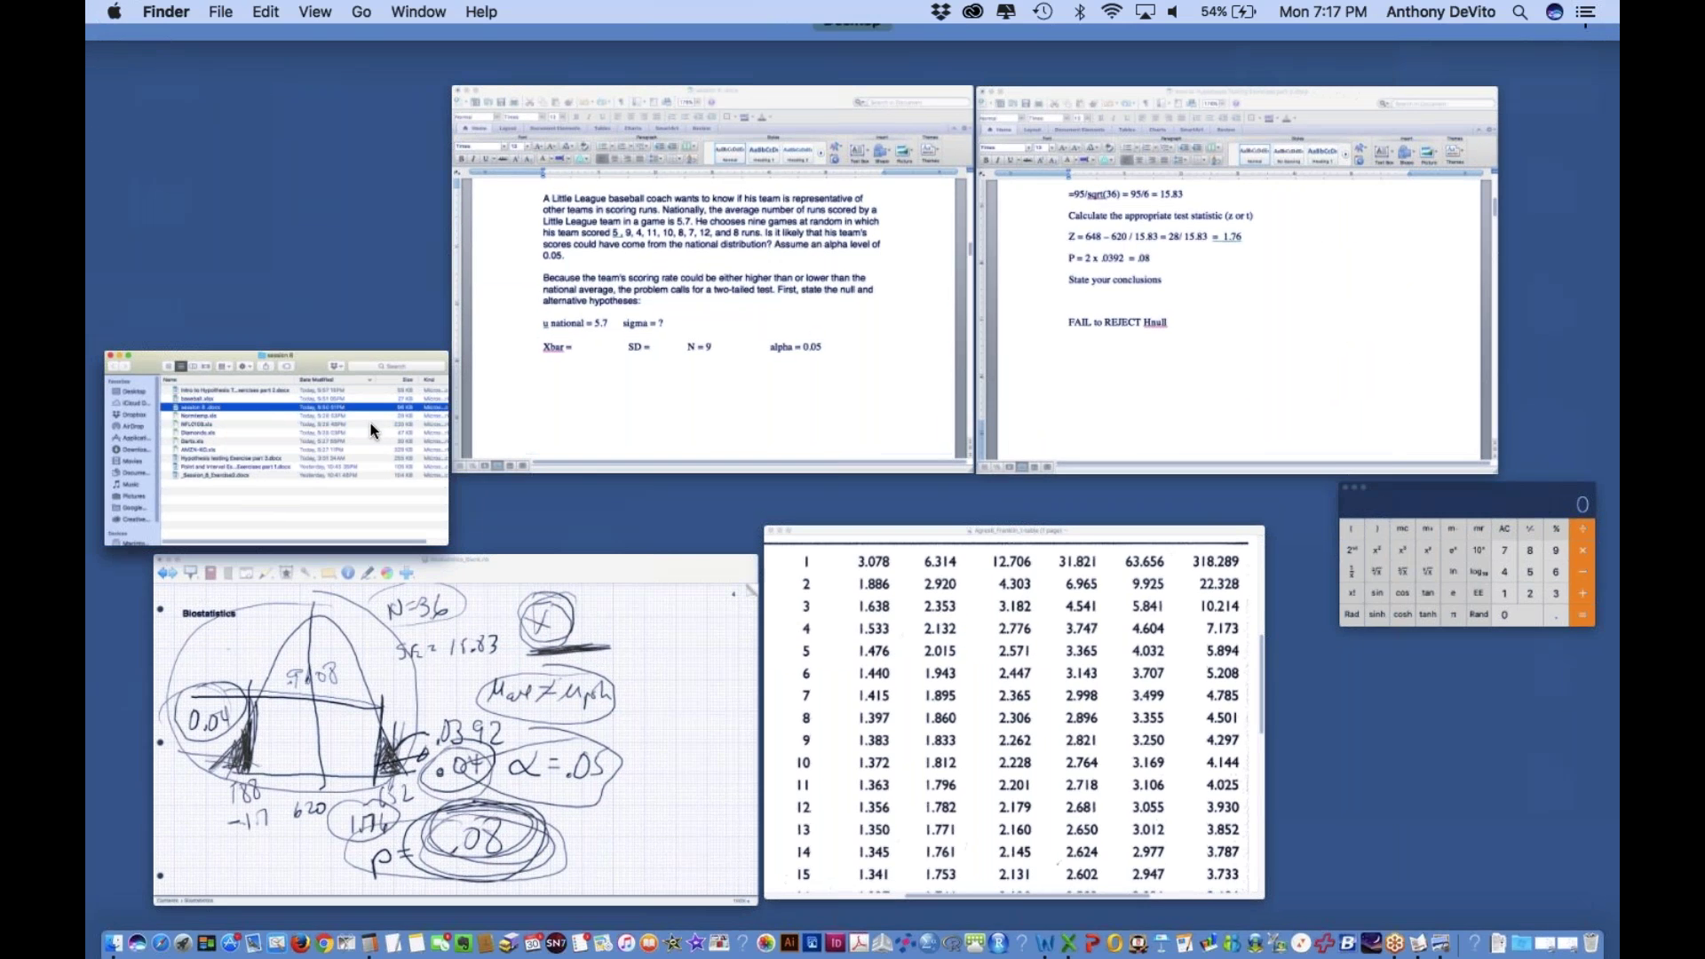
pyautogui.click(330, 247)
pyautogui.press('Return')
pyautogui.doubleClick(254, 239)
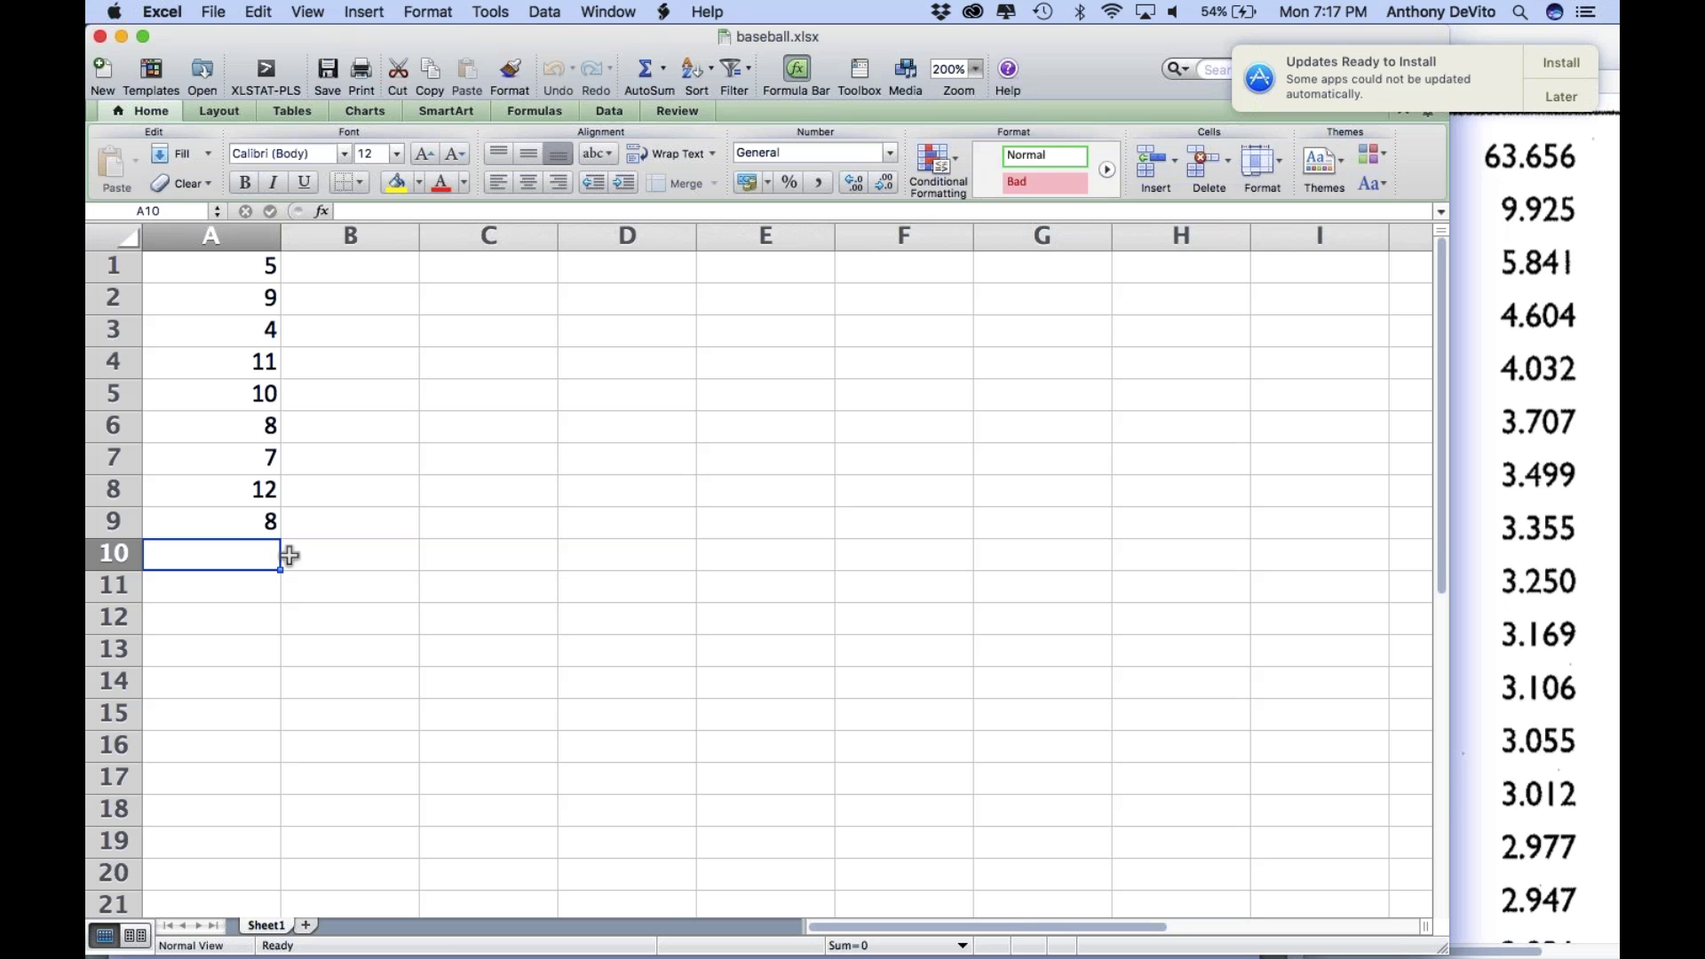
# Step: Label cells A11, A12 and A13 below the scores as mean, sd and SE
pyautogui.press('Return')
pyautogui.write('mean')
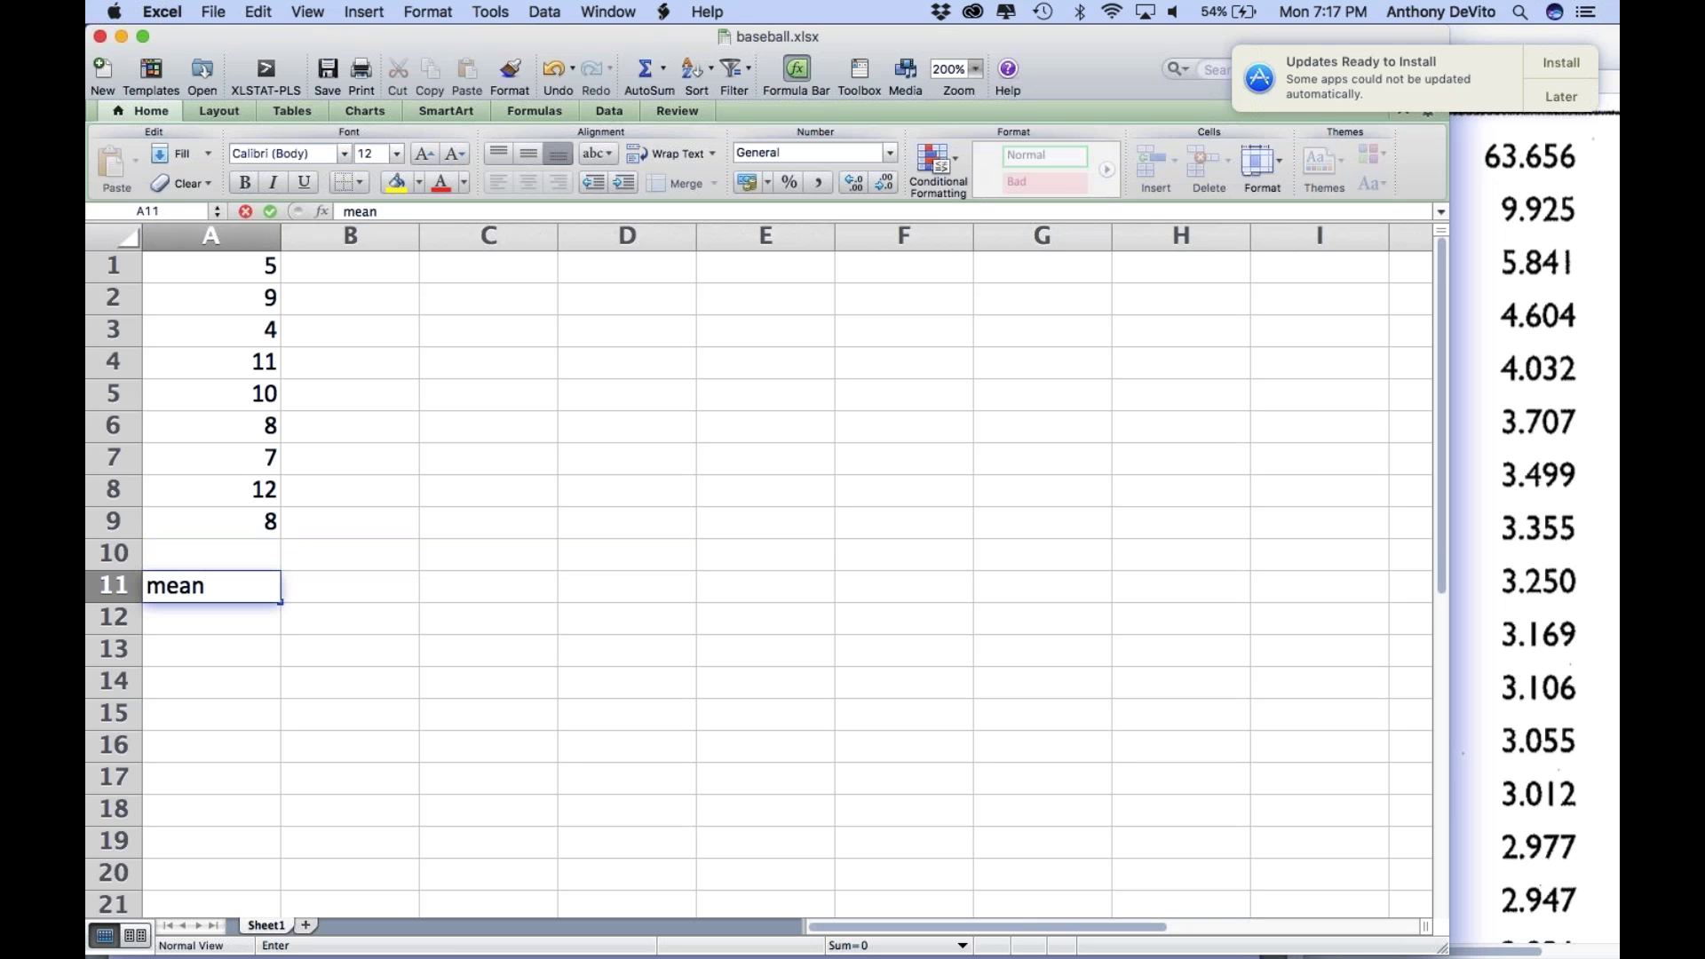
pyautogui.press('Return')
pyautogui.write('sd')
pyautogui.press('Return')
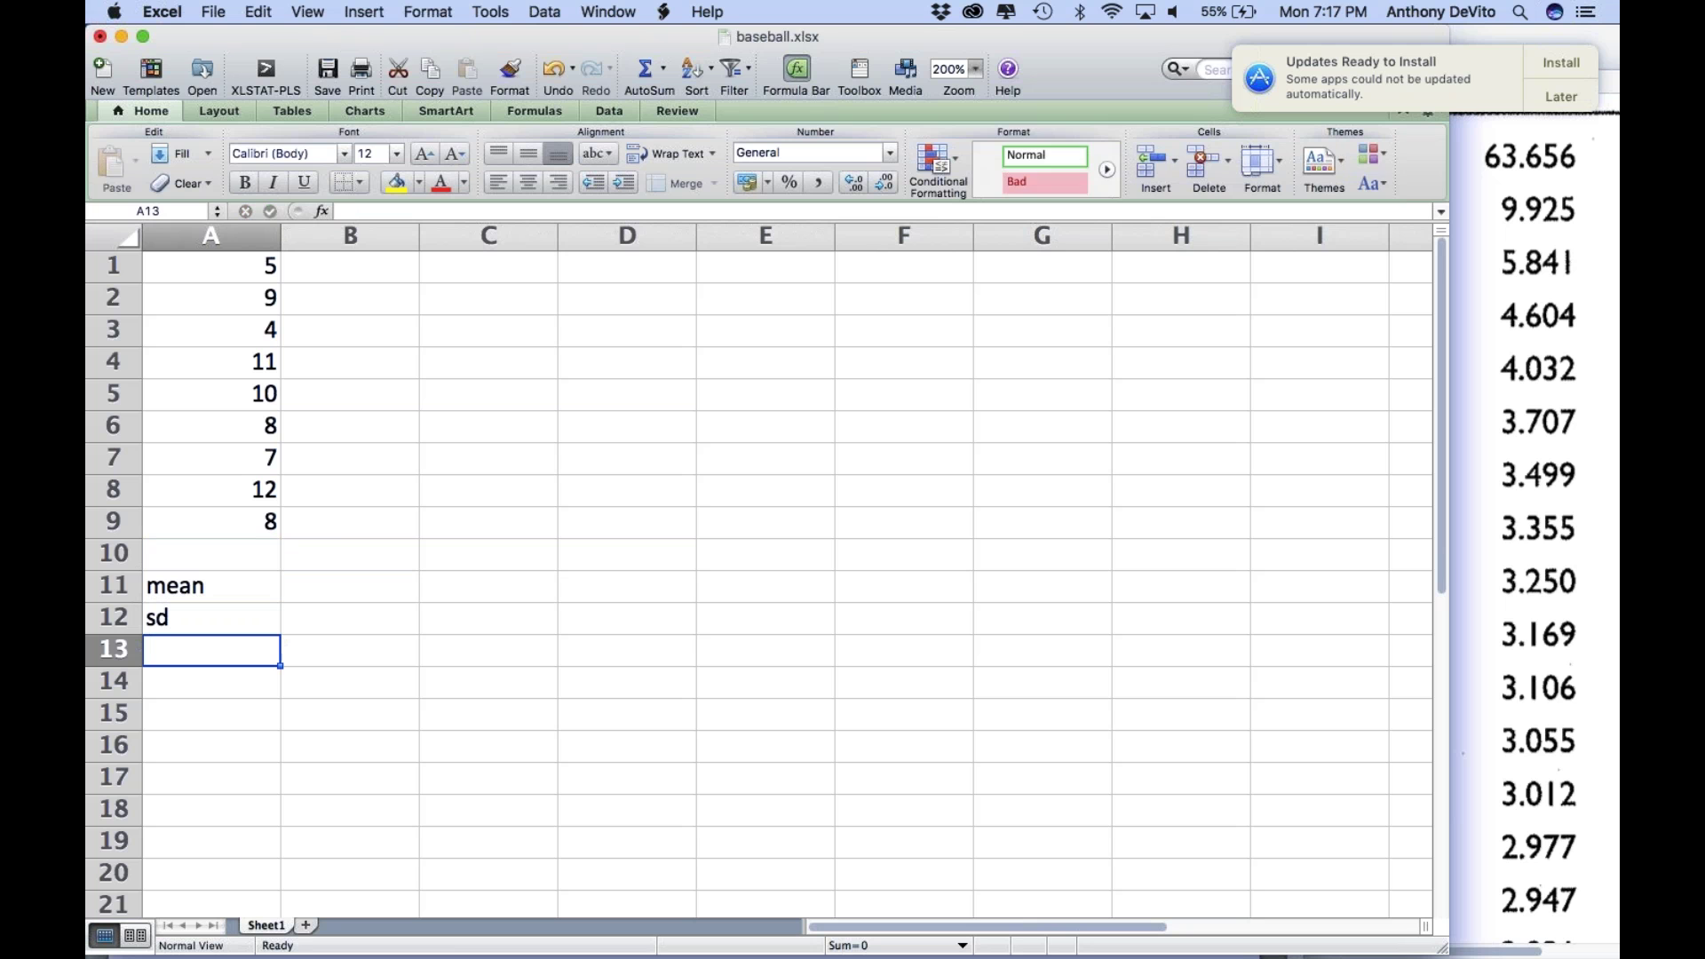
pyautogui.write('SE')
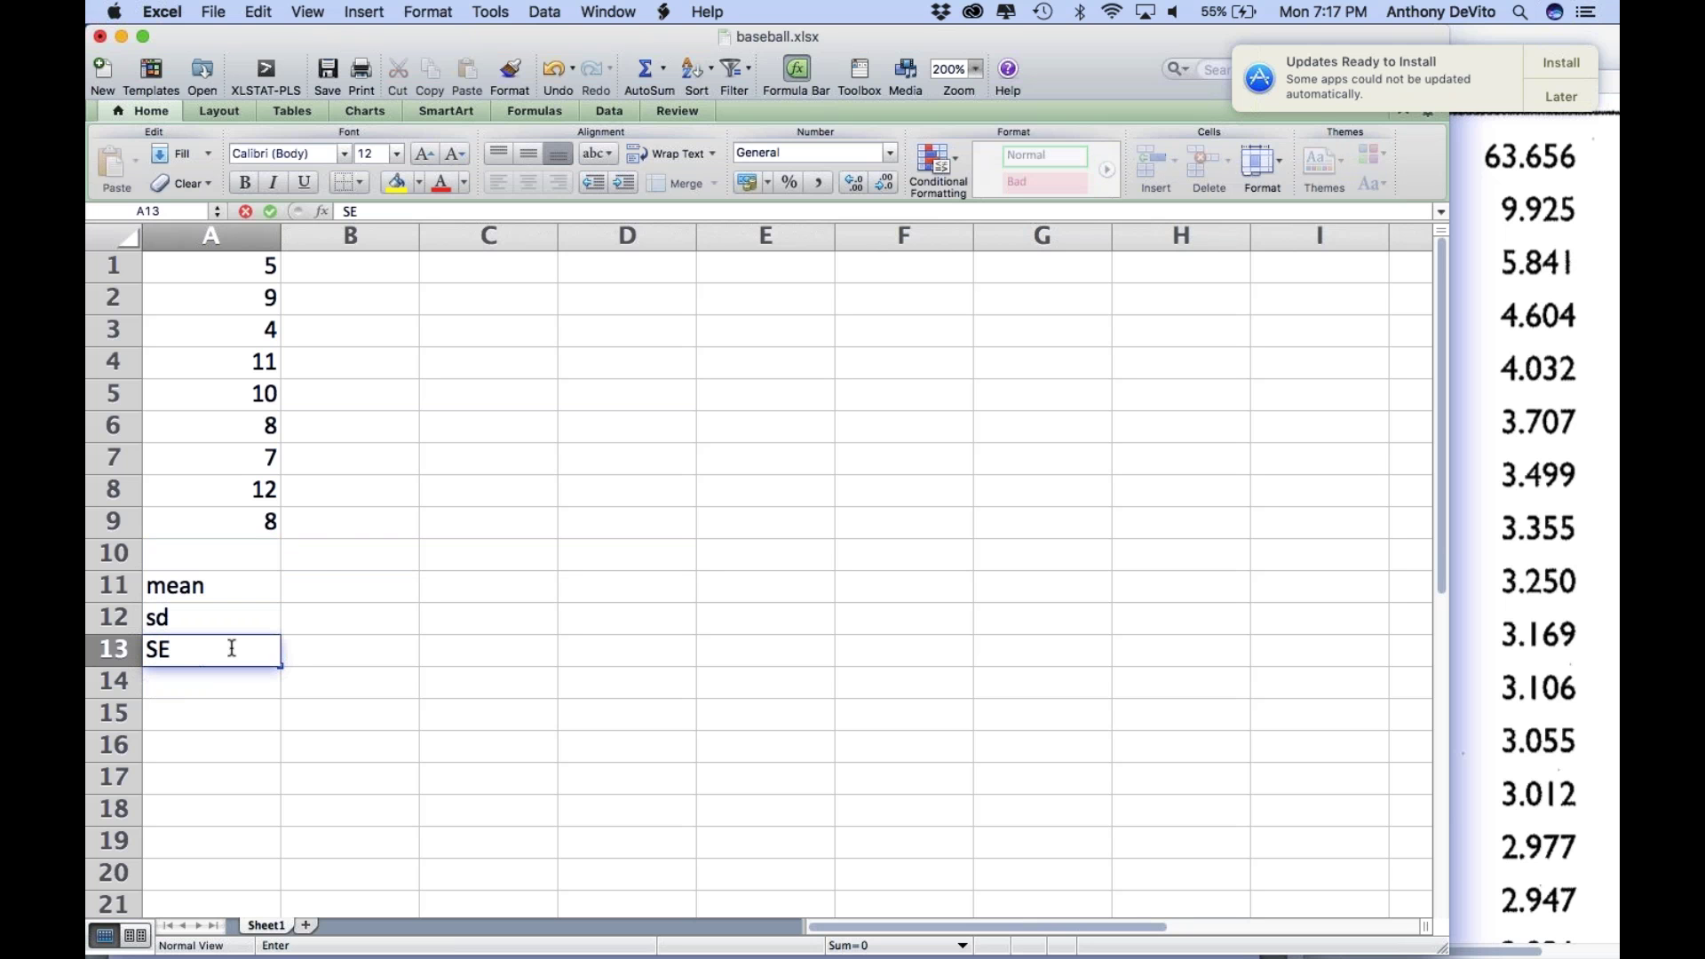
# Step: Calculate the mean of the scores in A1:A9 in cell B11 with the AVERAGE function
pyautogui.click(317, 586)
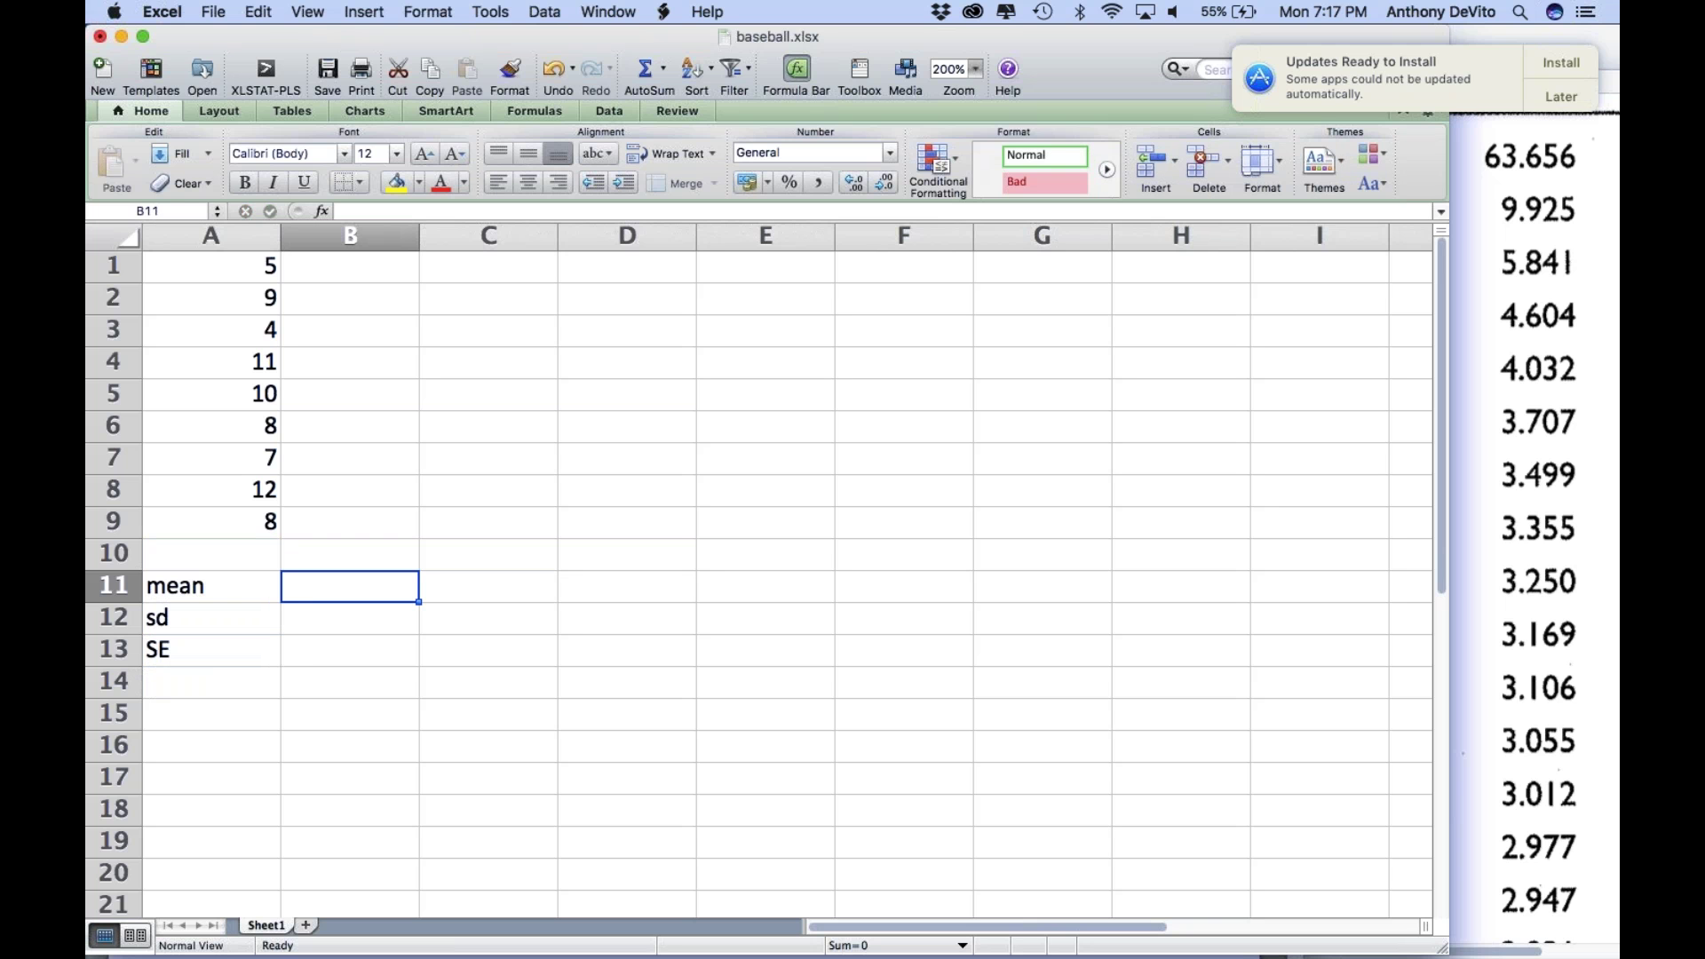
pyautogui.write('=avera')
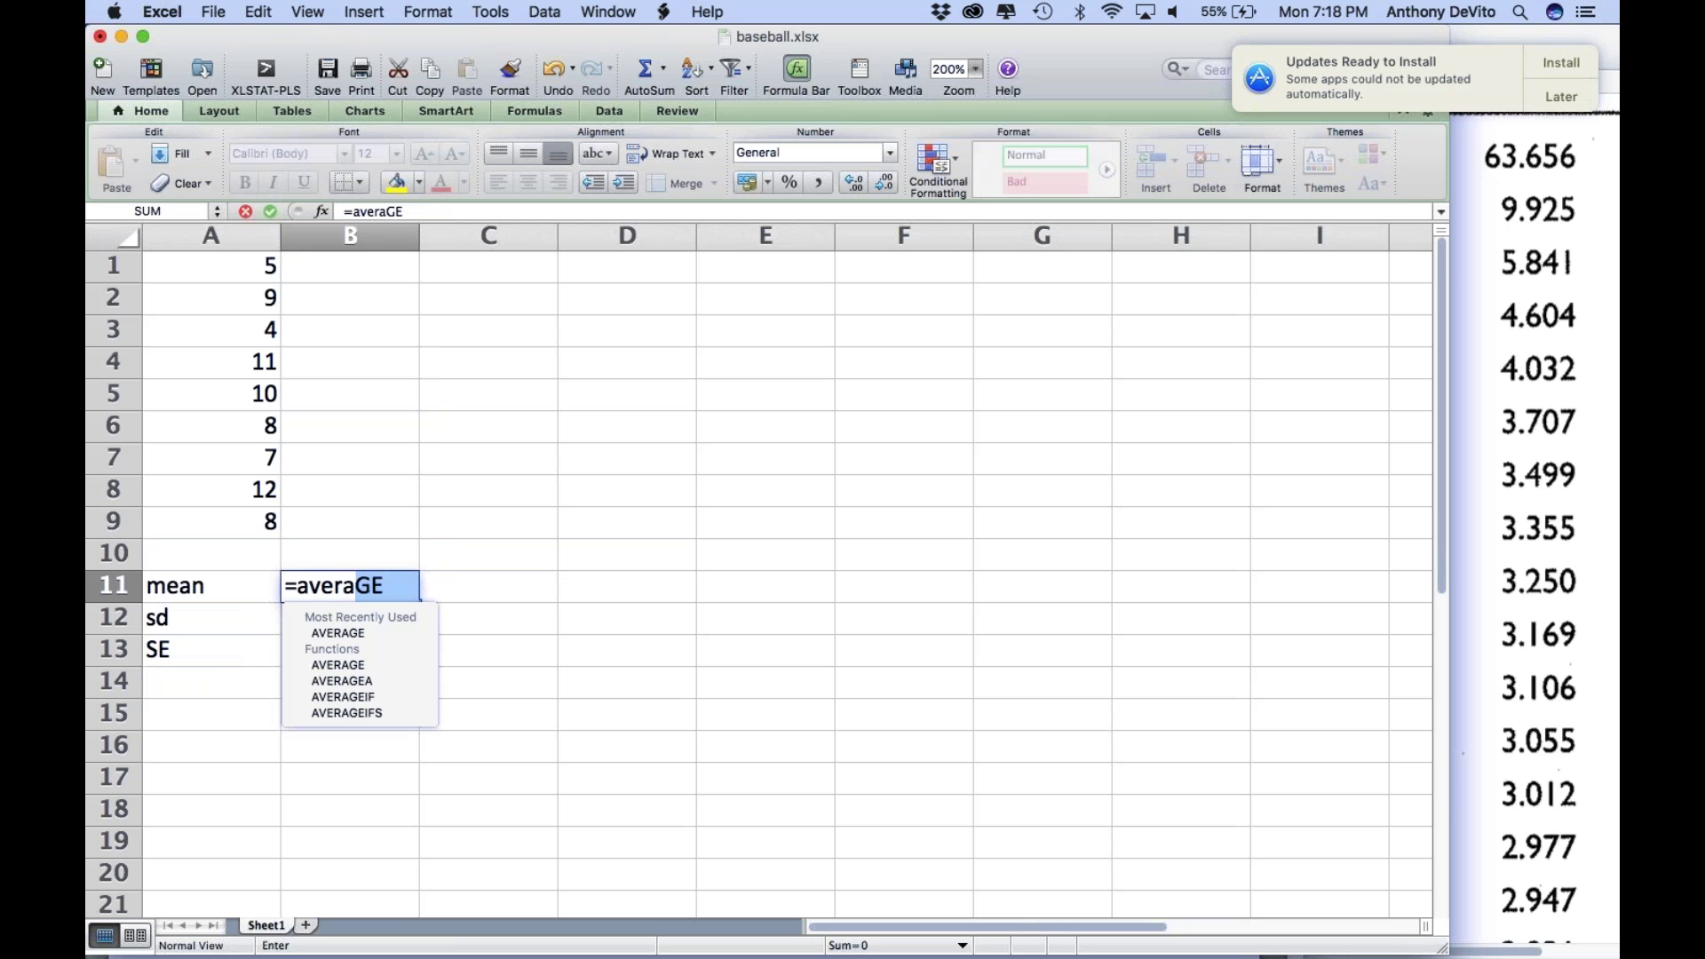
pyautogui.write('ge(')
pyautogui.moveTo(227, 267); pyautogui.dragTo(232, 524)
pyautogui.press('Return')
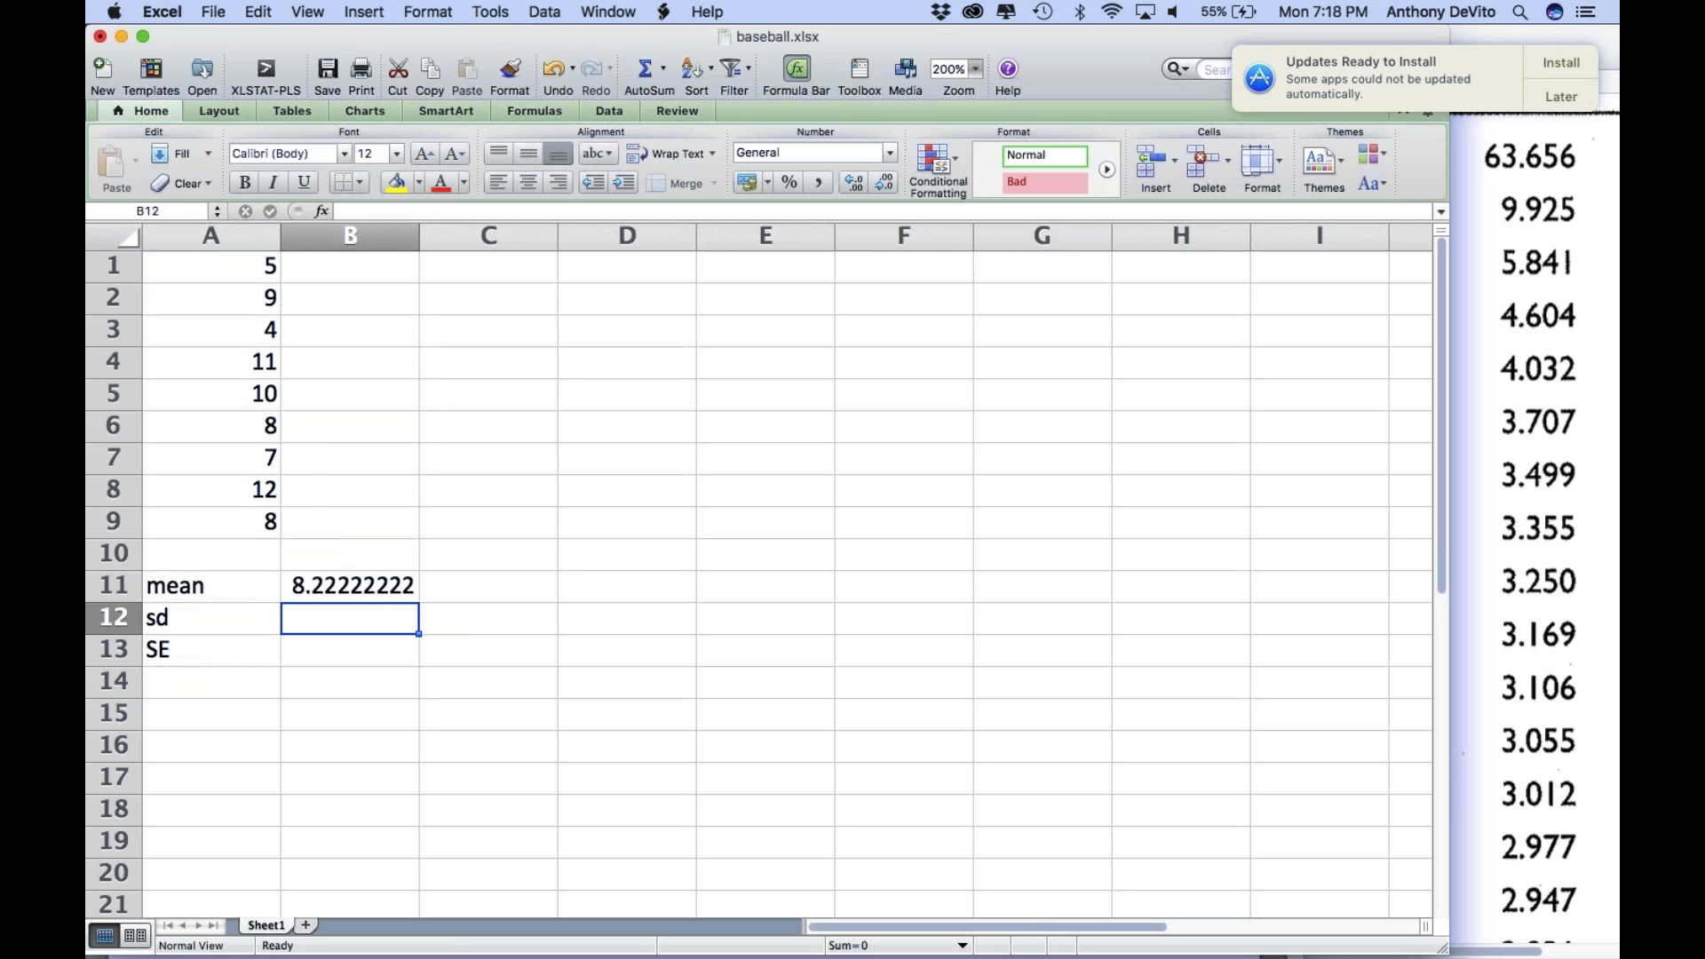
# Step: Calculate the standard deviation of A1:A9 in cell B12 with the STDEV function
pyautogui.write('sd')
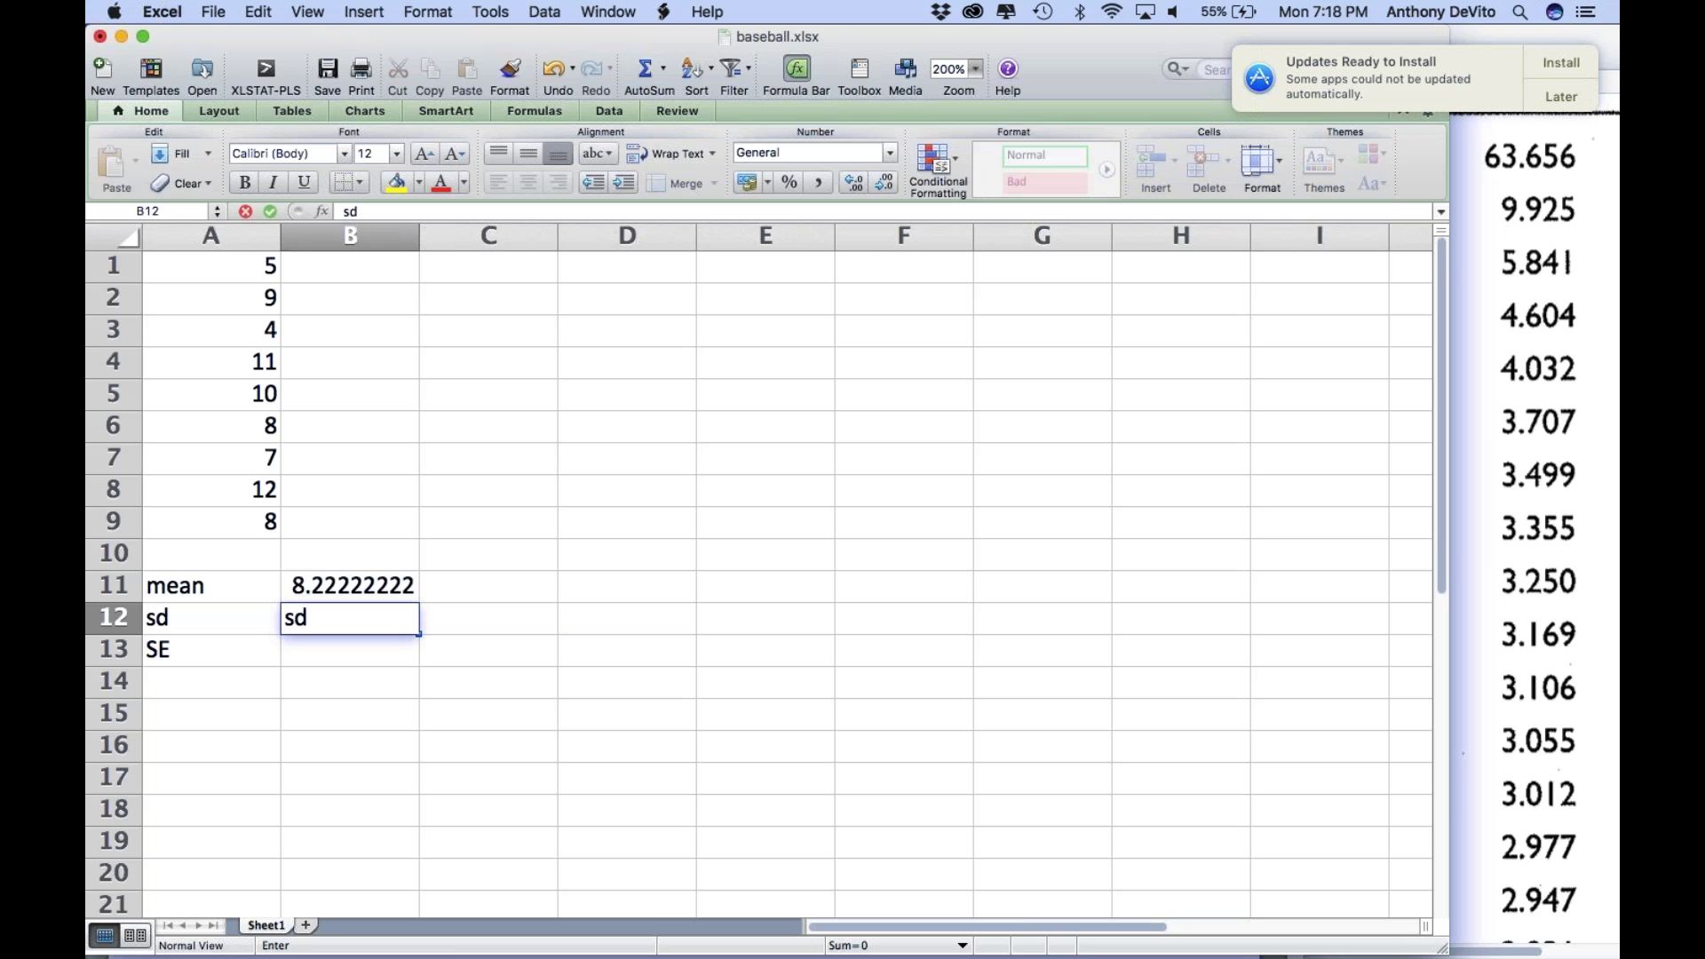
pyautogui.press('BackSpace')
pyautogui.press('BackSpace')
pyautogui.write('=s')
pyautogui.write('de')
pyautogui.press('BackSpace')
pyautogui.press('BackSpace')
pyautogui.write('tdev')
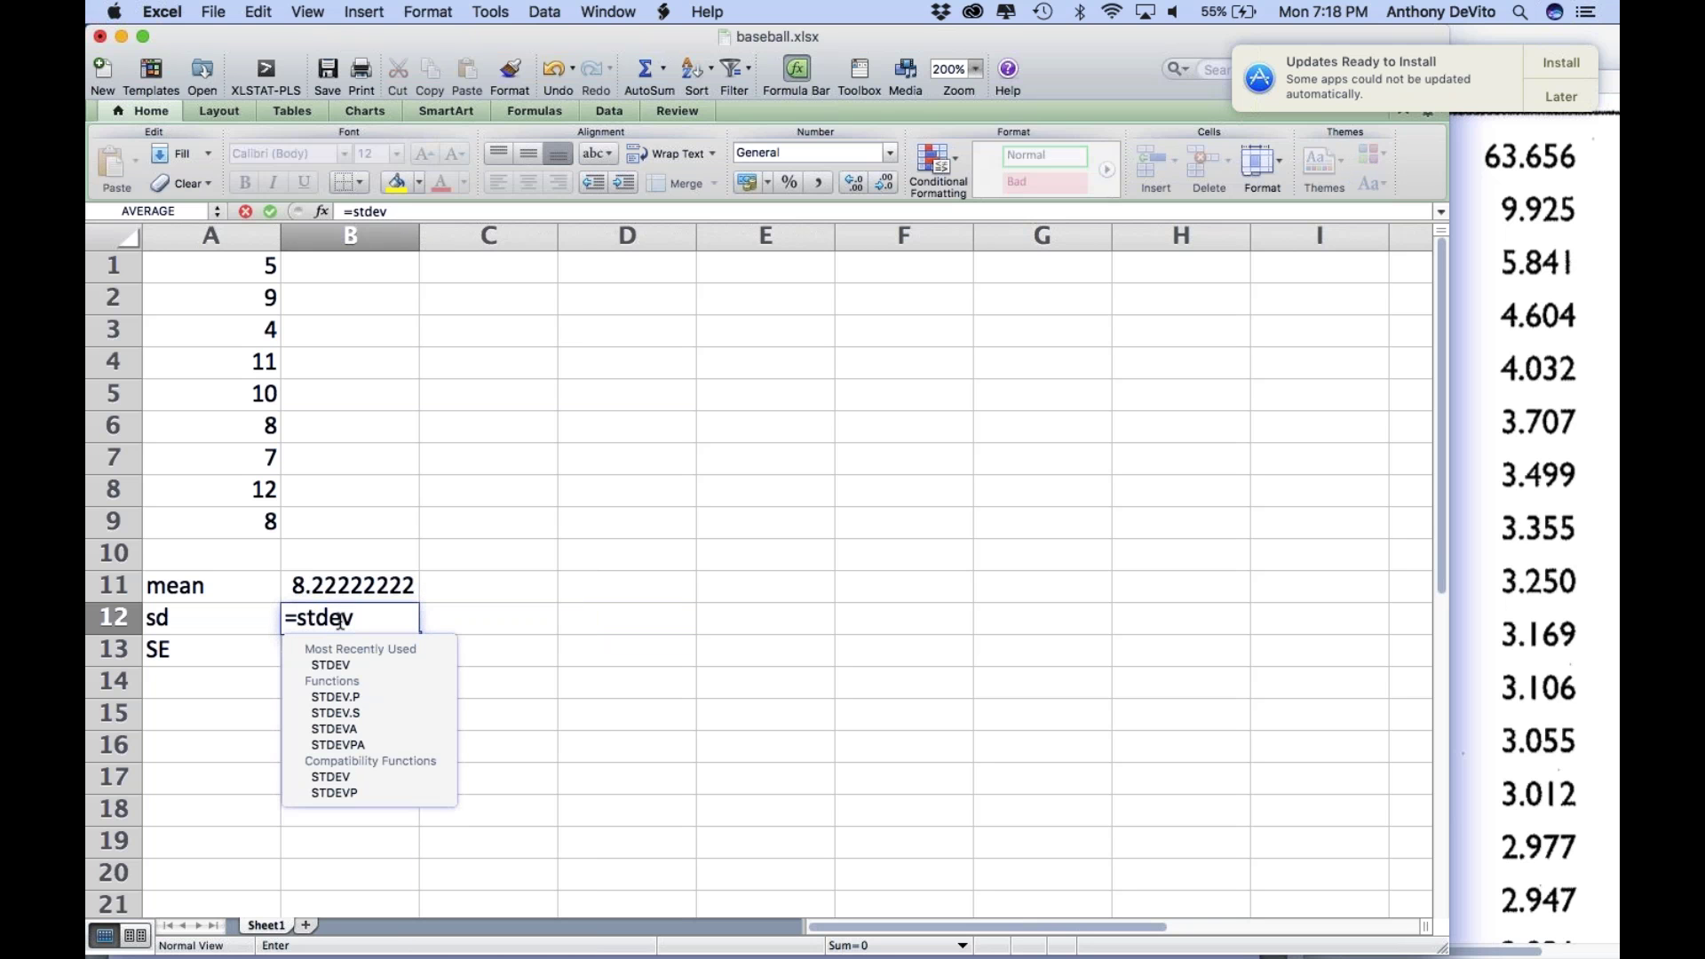
pyautogui.write('(')
pyautogui.moveTo(264, 277); pyautogui.dragTo(249, 520)
pyautogui.press('Return')
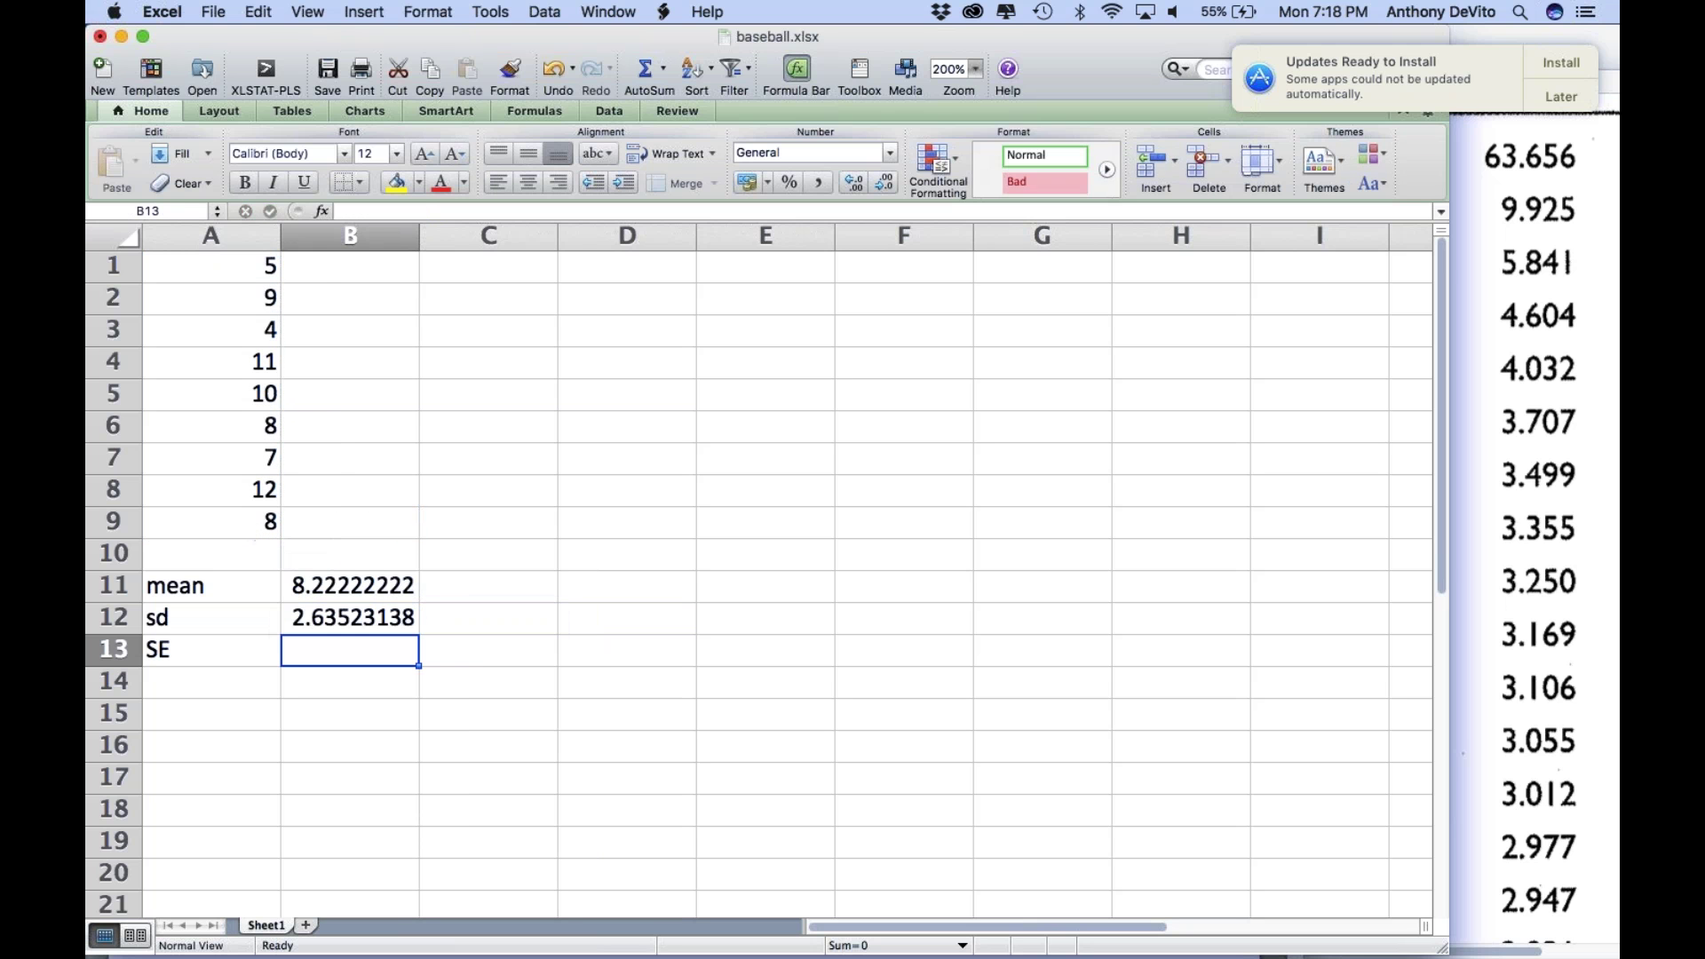
# Step: Calculate the standard error in cell B13 with the formula =B12/sqrt(9)
pyautogui.write('=')
pyautogui.moveTo(350, 617)
pyautogui.mouseDown()
pyautogui.moveTo(360, 684)
pyautogui.moveTo(350, 618)
pyautogui.mouseUp()
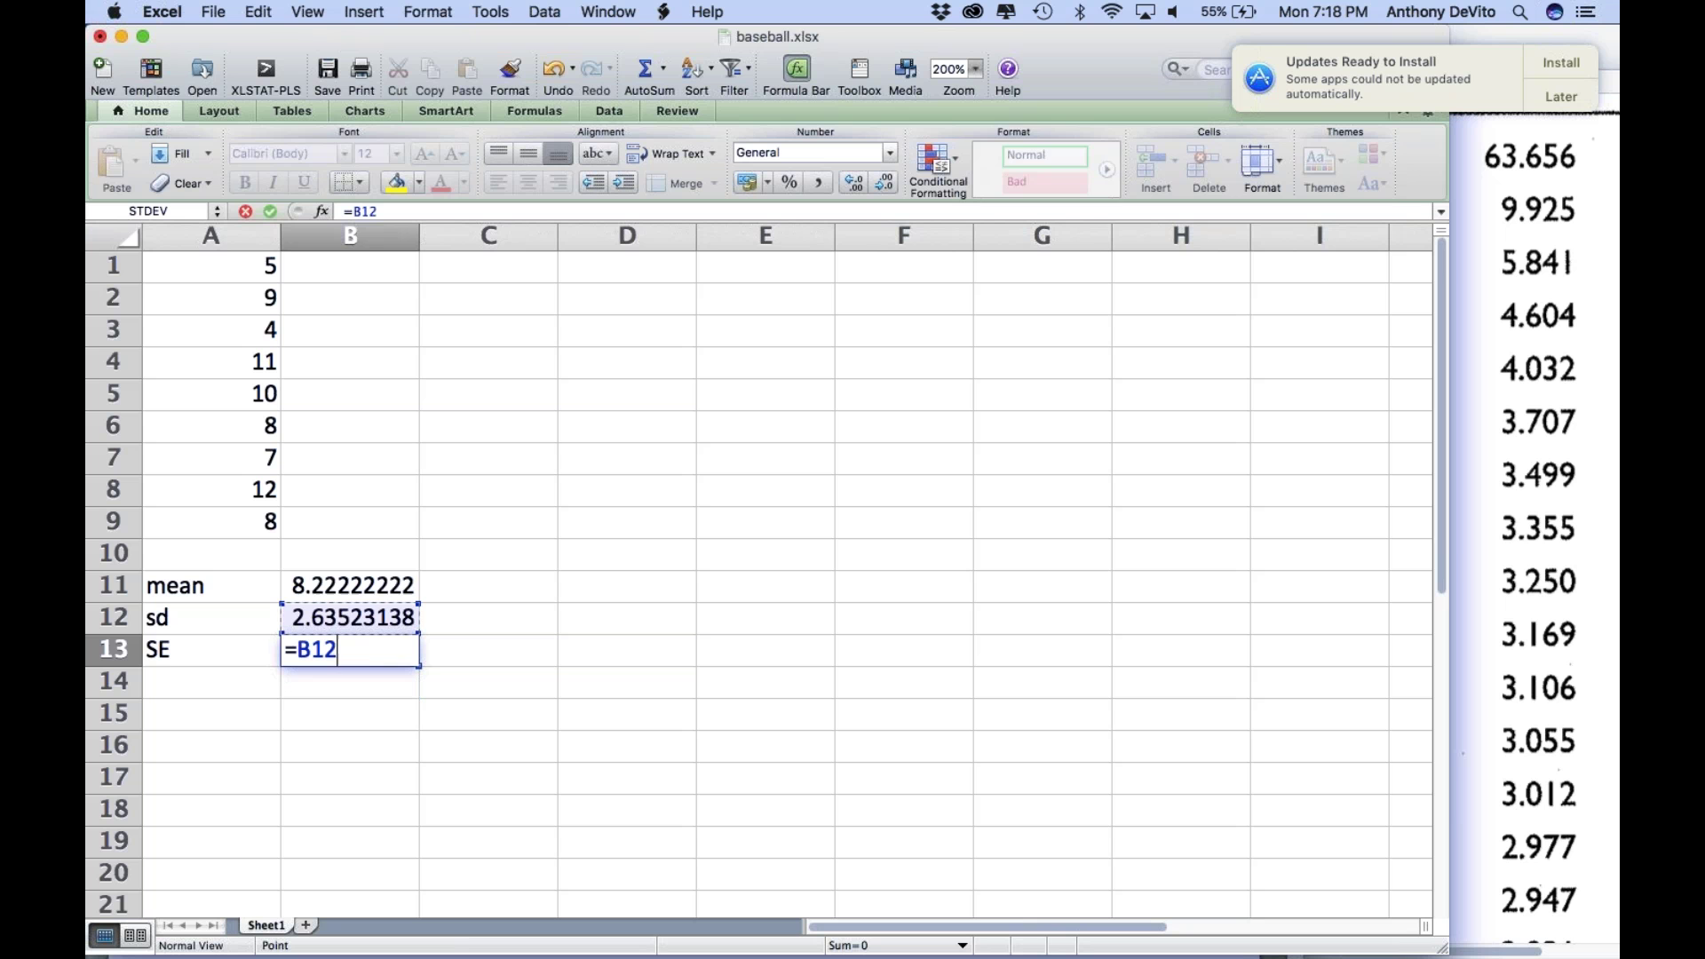
pyautogui.write('/sqrt')
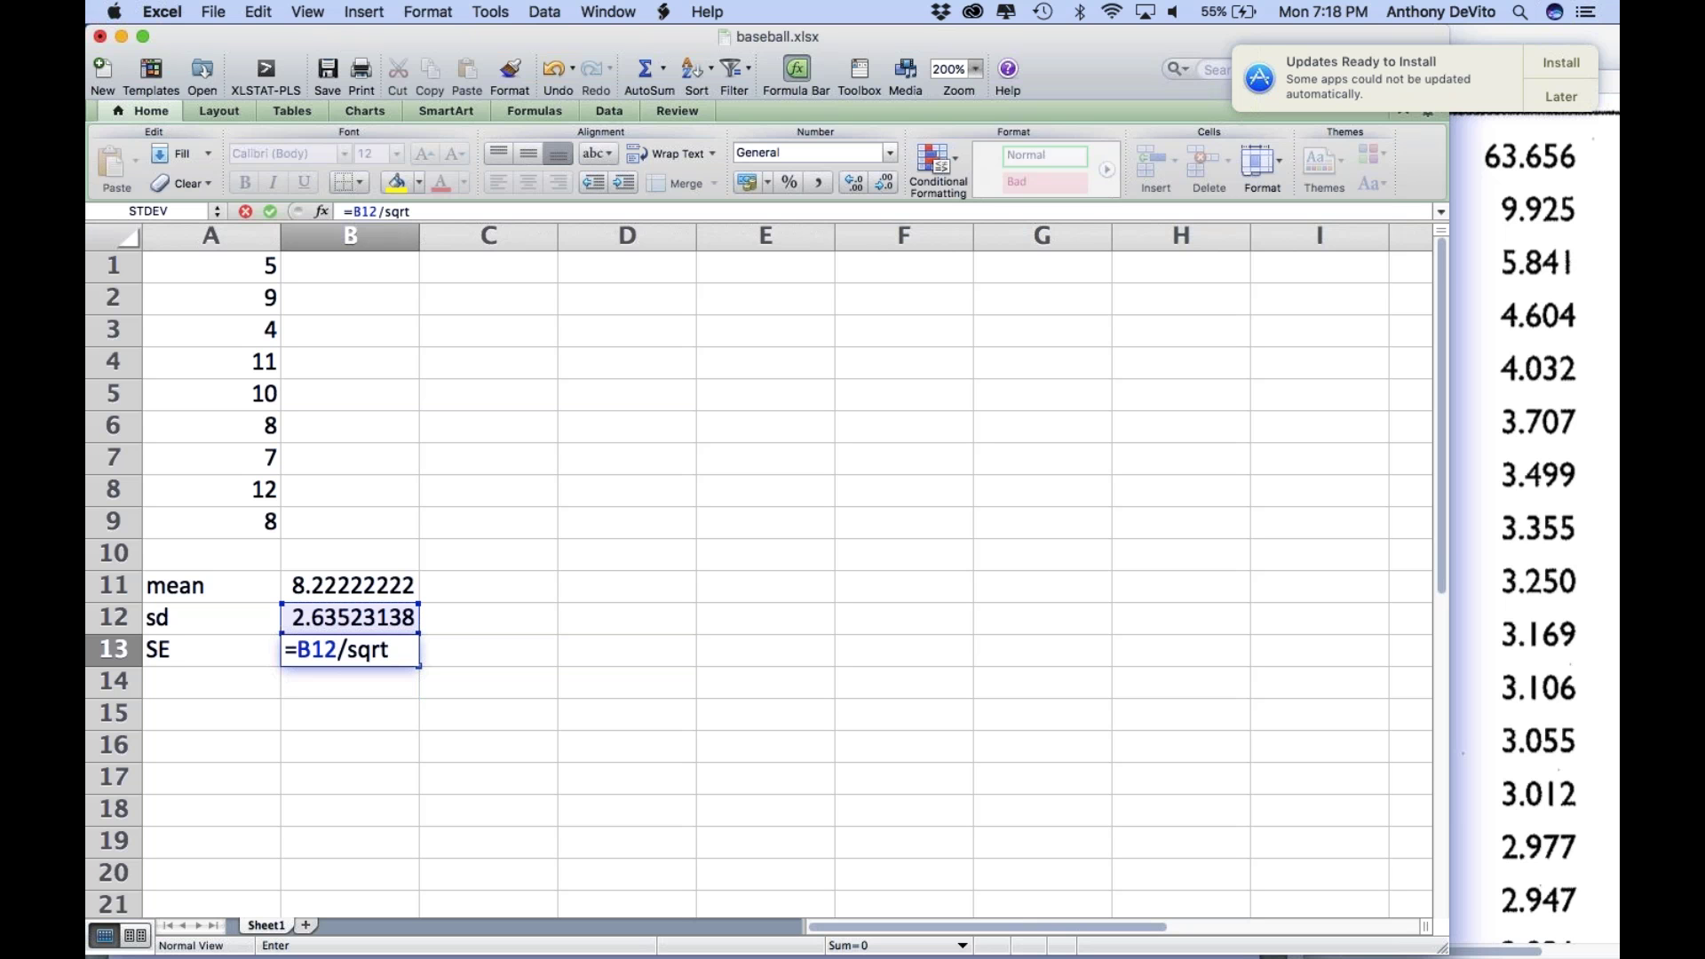
pyautogui.write('(')
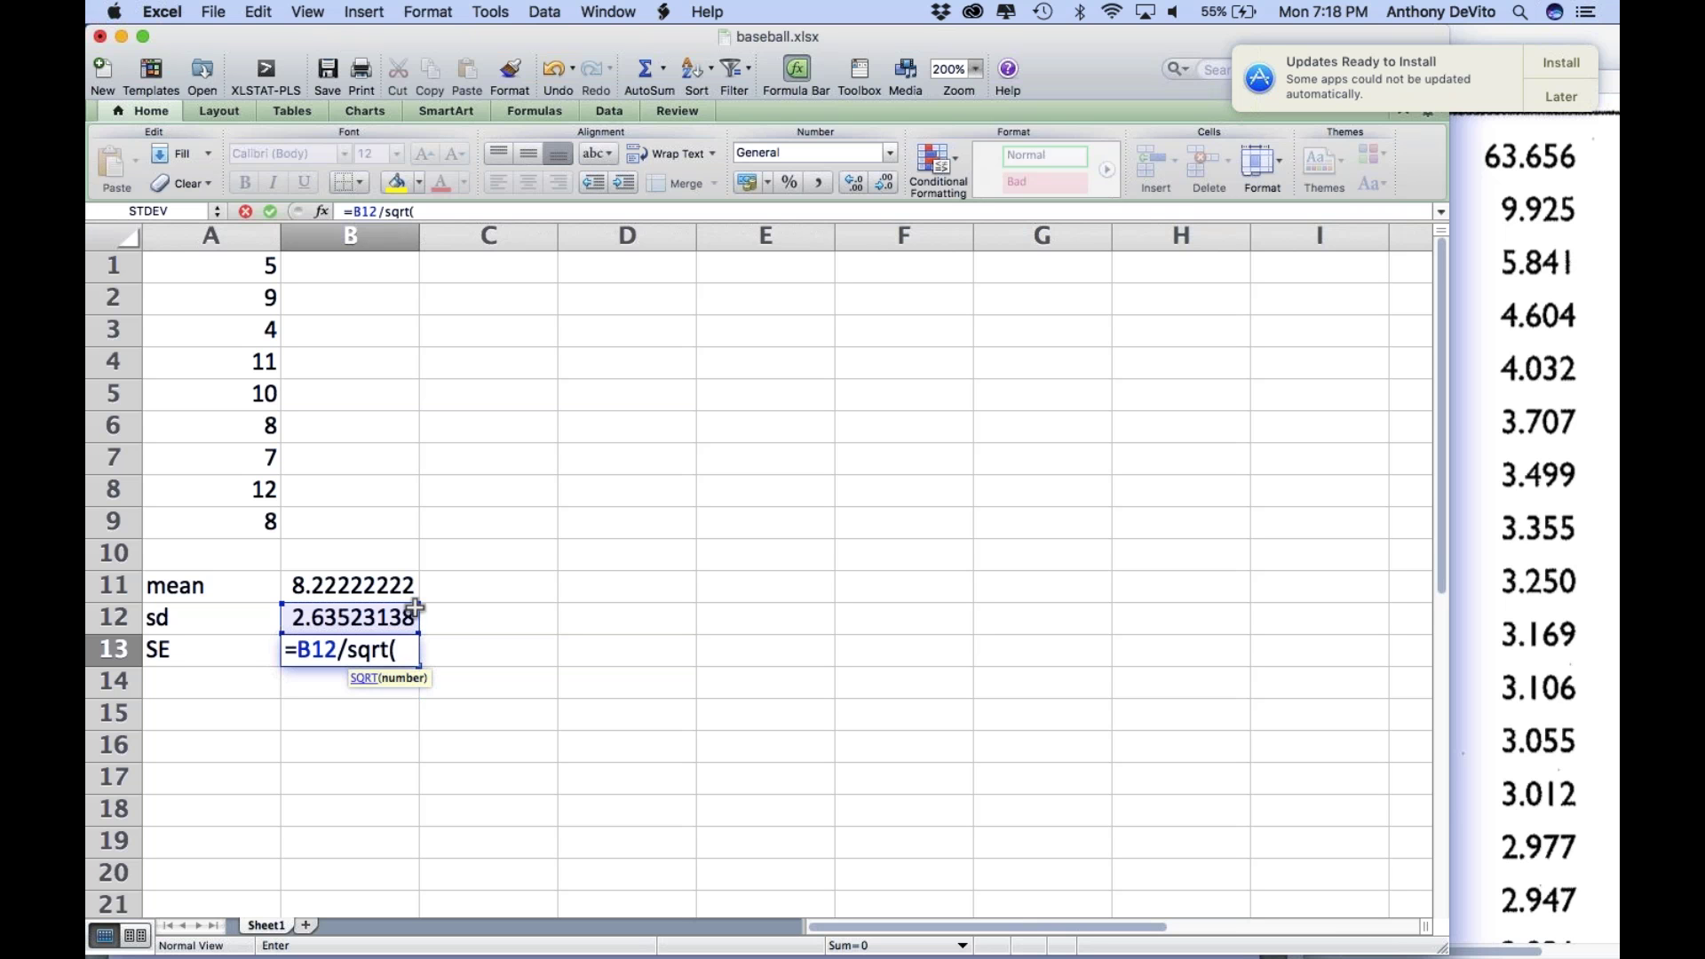
pyautogui.write('9)')
pyautogui.press('Return')
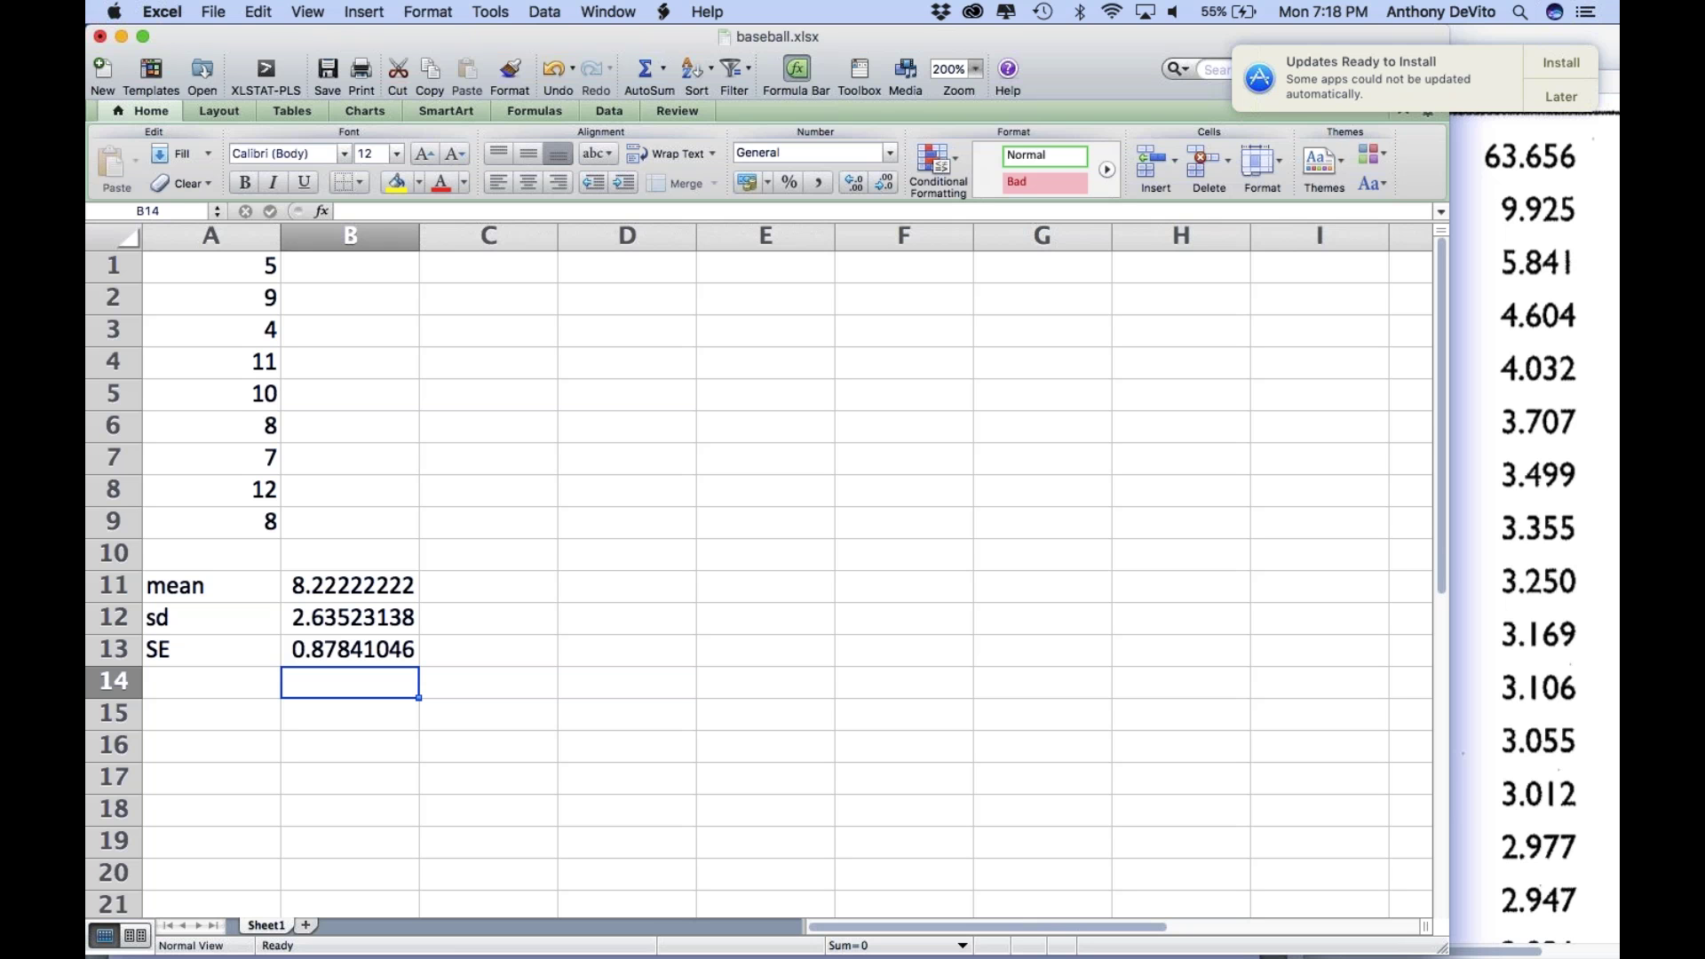
pyautogui.click(547, 618)
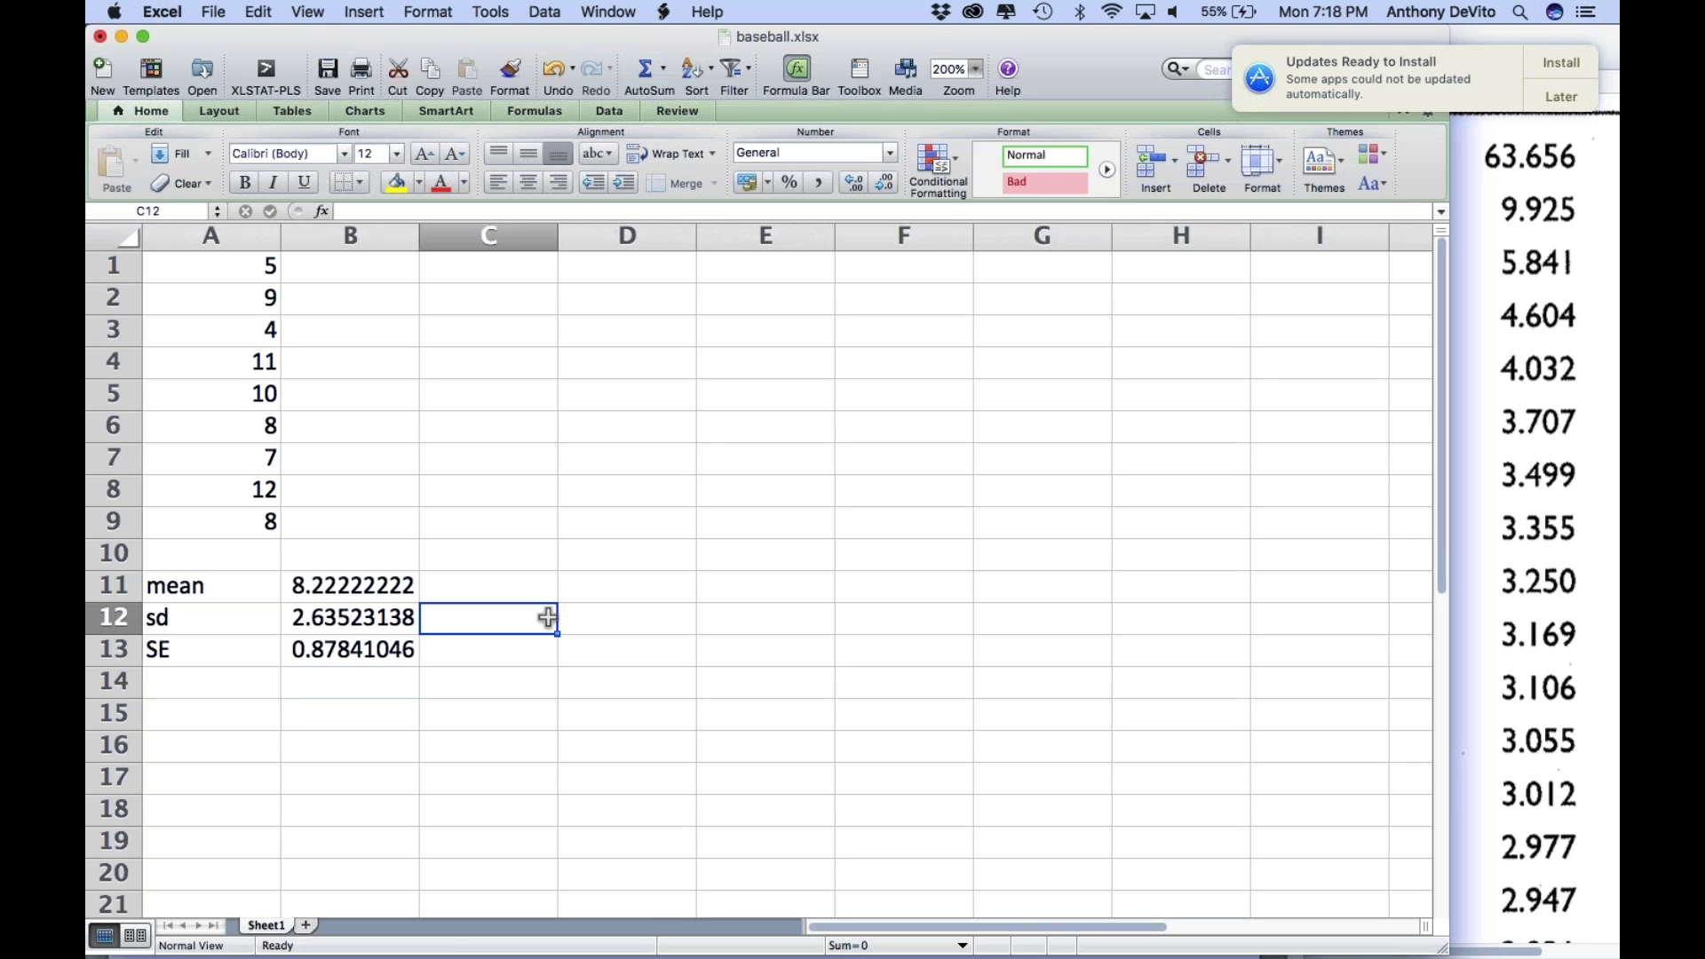
# Step: Arrange the session 8 Word document beside the baseball Excel sheet so that both the givens and the calculated statistics are visible
pyautogui.moveTo(331, 36); pyautogui.dragTo(875, 36)
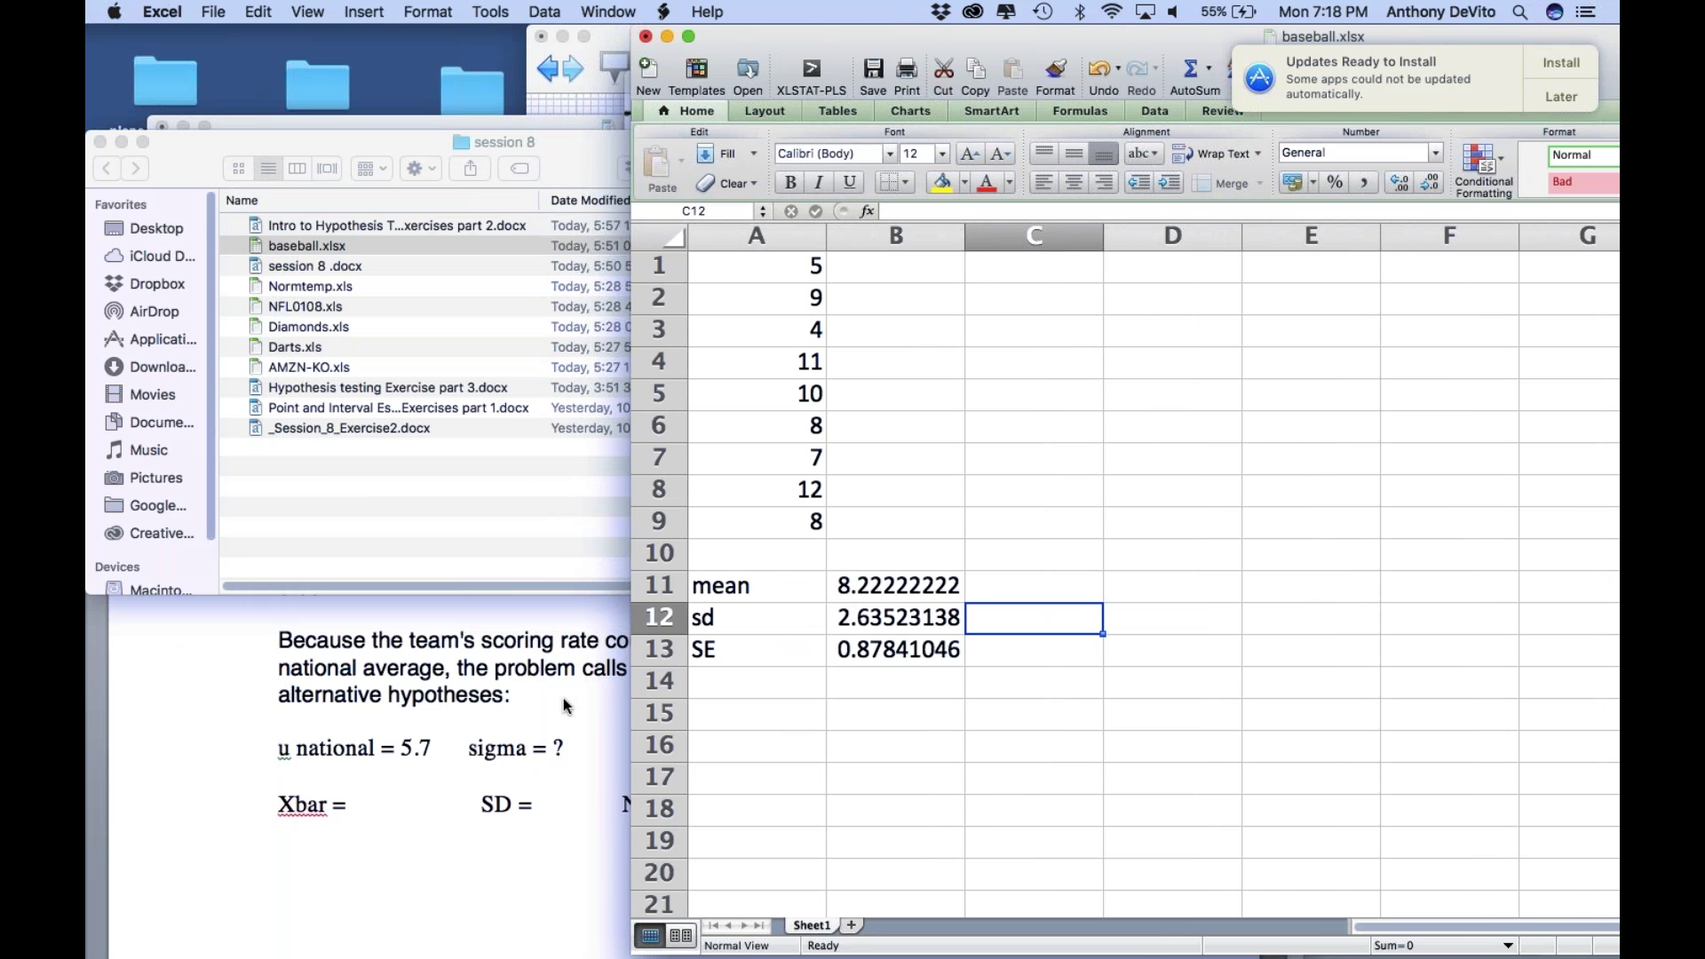
pyautogui.click(511, 753)
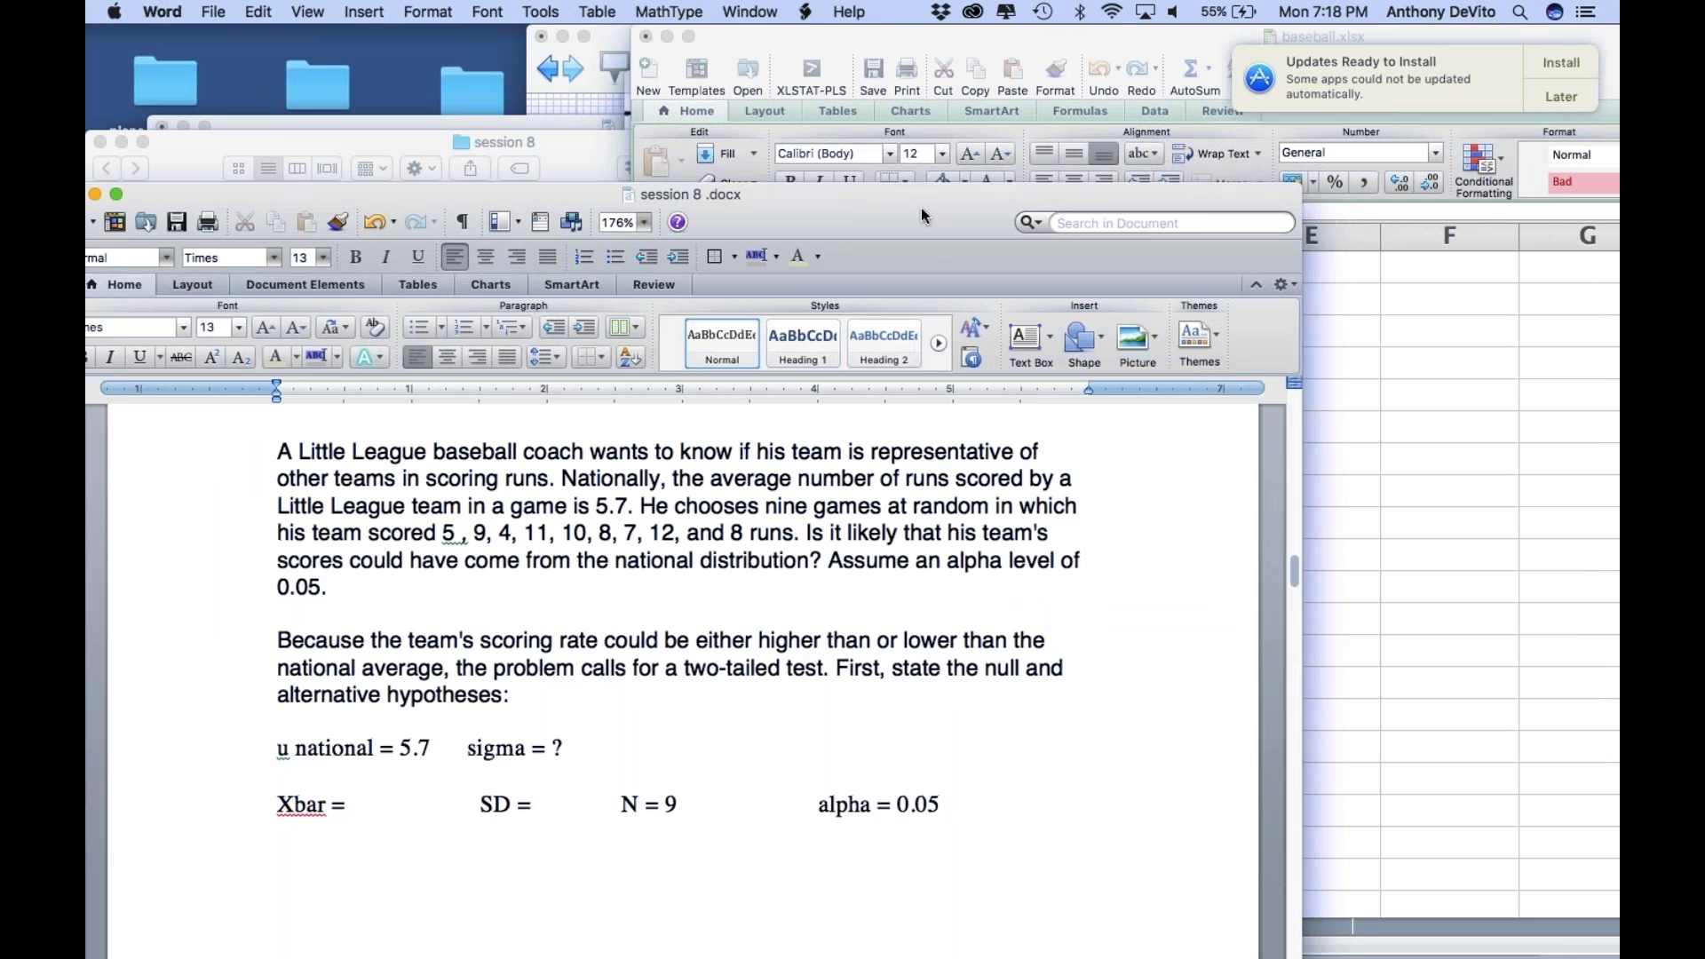
pyautogui.moveTo(920, 206); pyautogui.dragTo(877, 176)
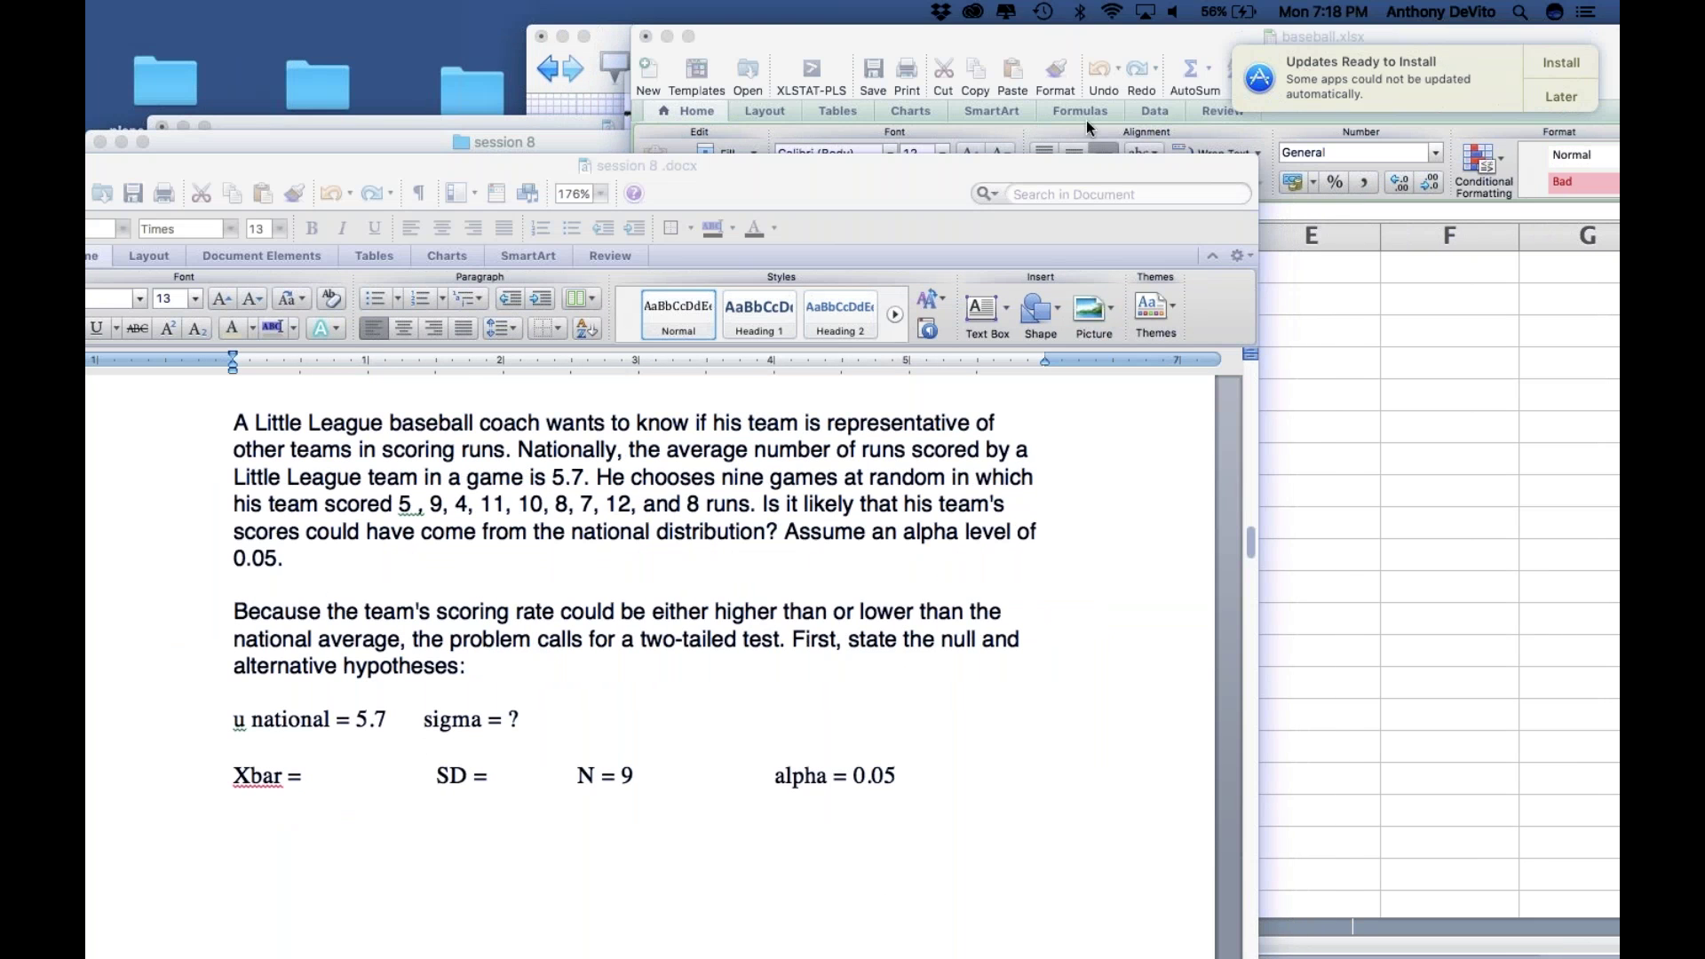
pyautogui.click(1048, 55)
pyautogui.moveTo(907, 33); pyautogui.dragTo(1525, 16)
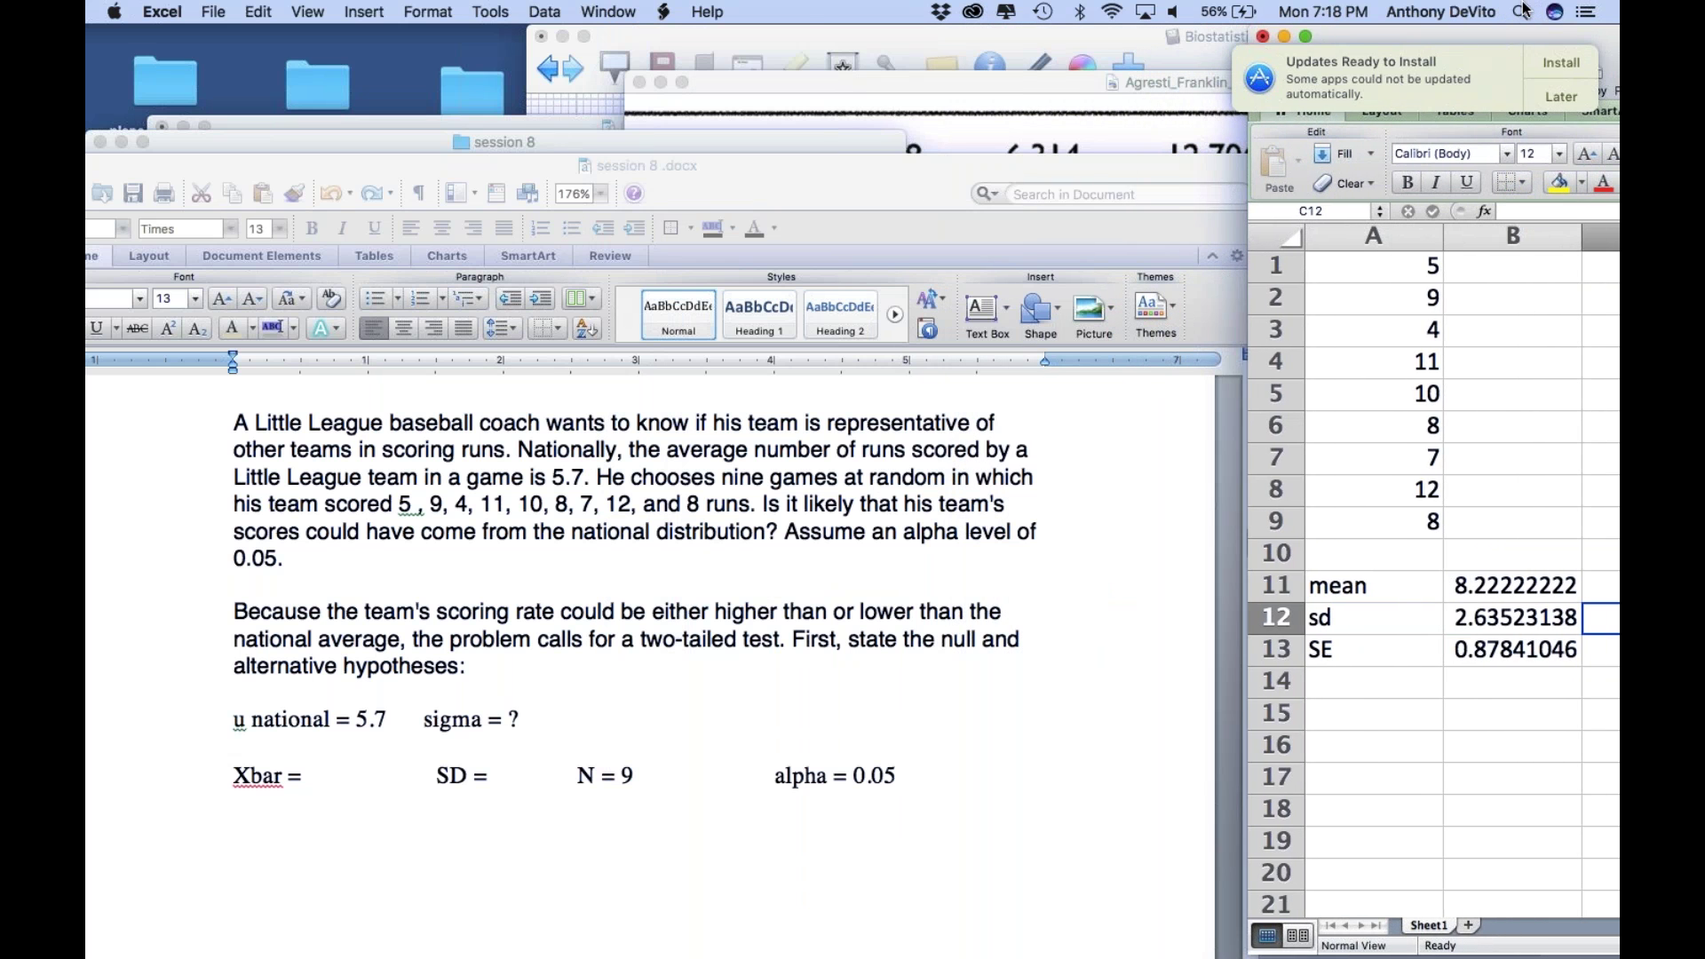
pyautogui.click(1166, 584)
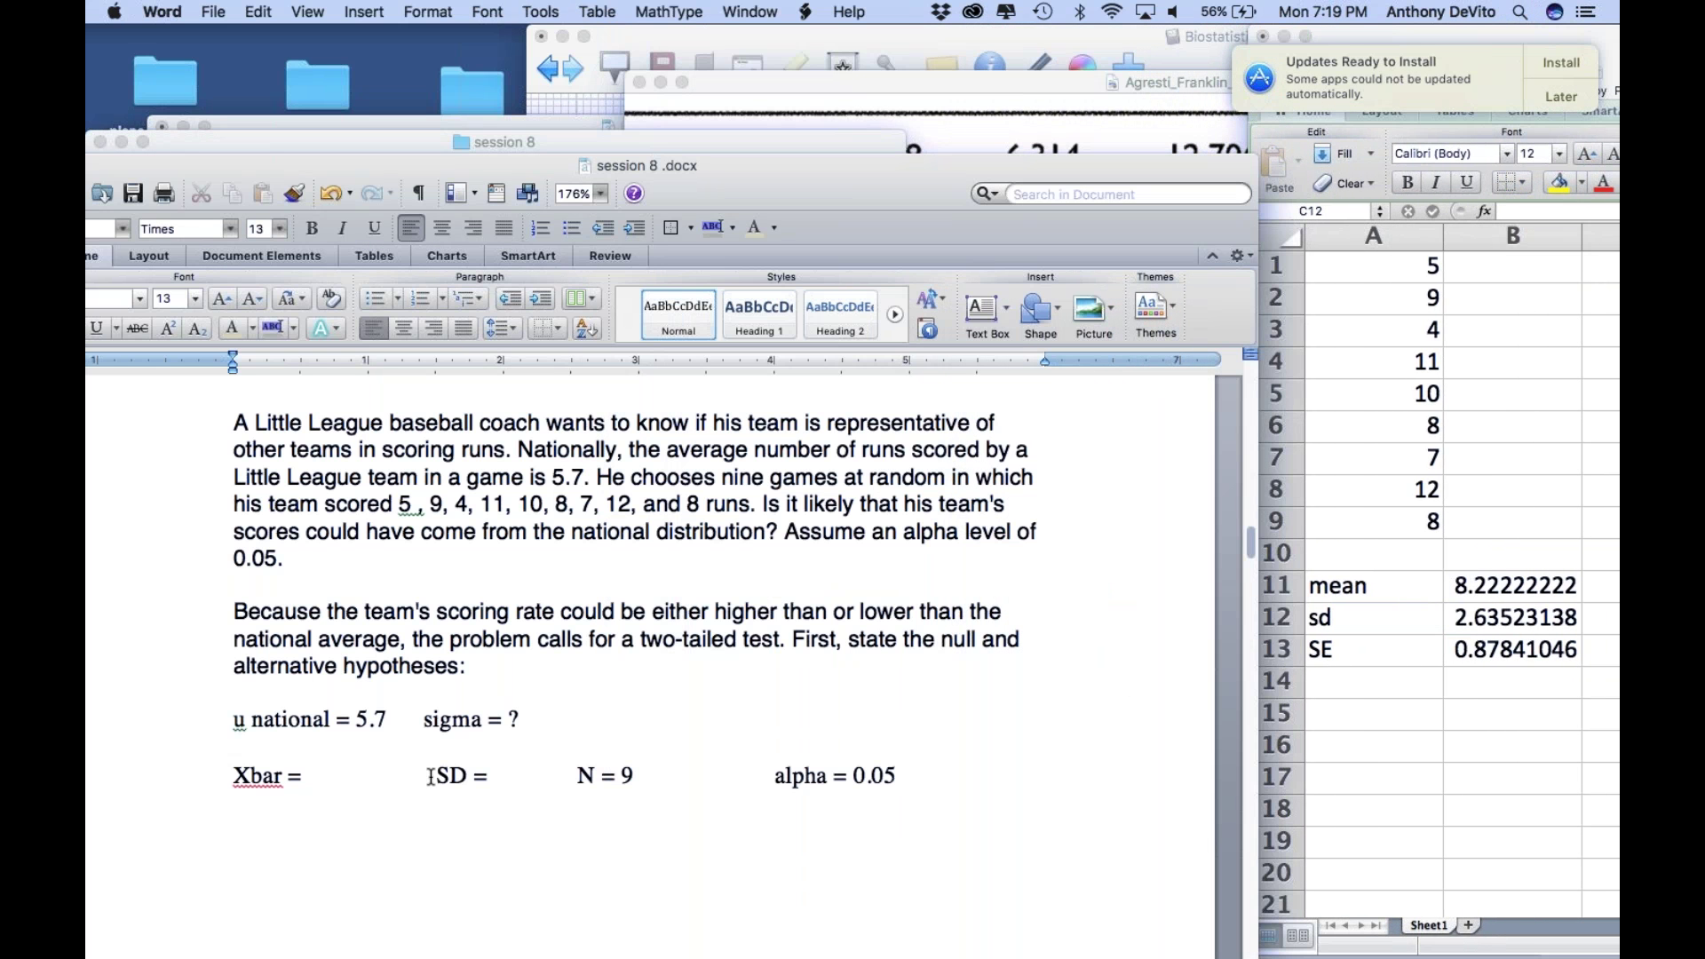
# Step: Fill in Xbar = 8.22 and SD = 2.64 in the Word document's givens, and add SE = 0.87 on a line below
pyautogui.click(343, 777)
pyautogui.write('8.22')
pyautogui.click(498, 777)
pyautogui.write('2.64')
pyautogui.click(575, 777)
pyautogui.press('Tab')
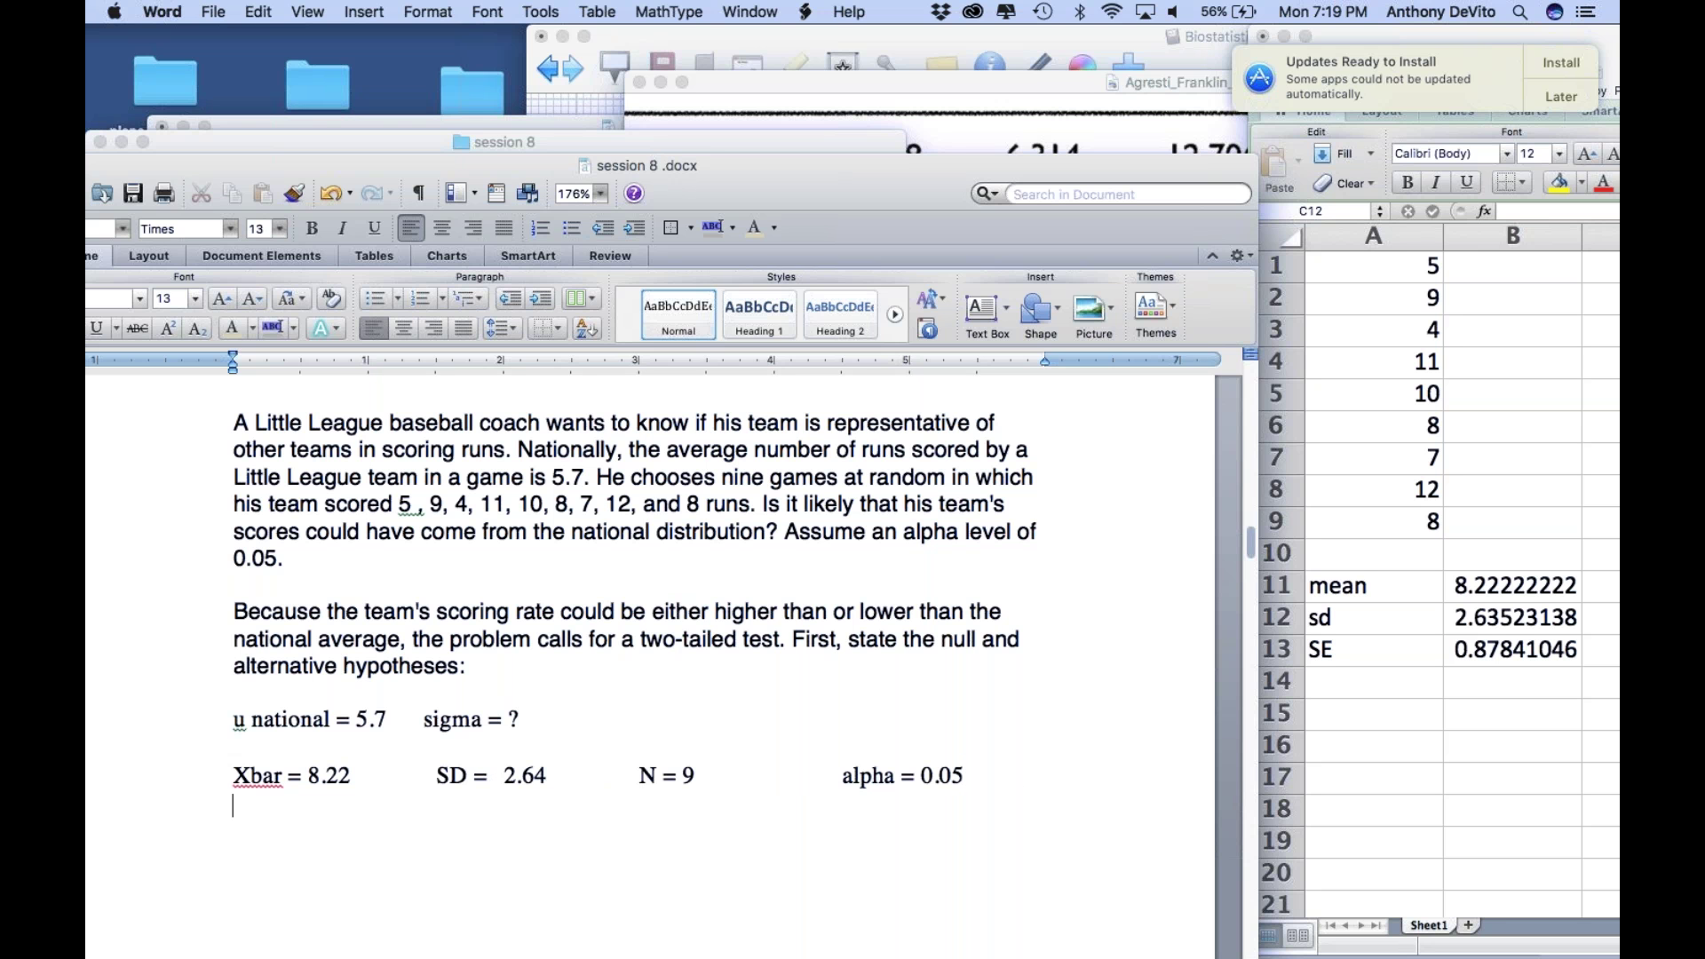
pyautogui.write('SE = 0.87')
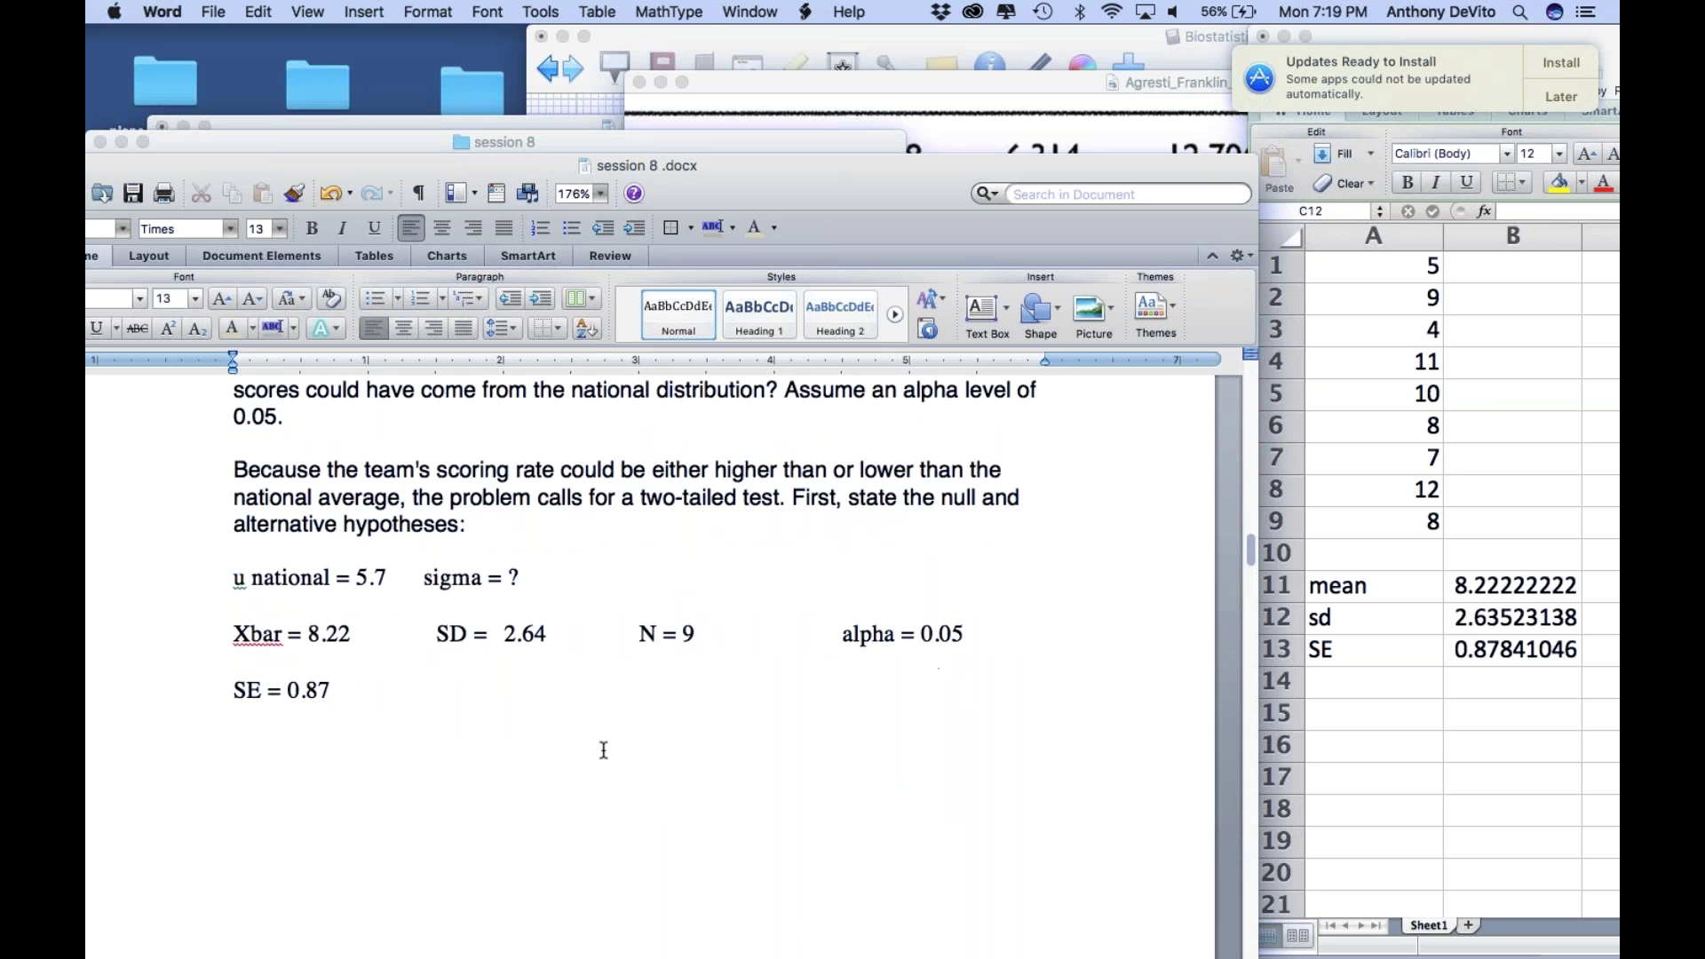
pyautogui.click(453, 701)
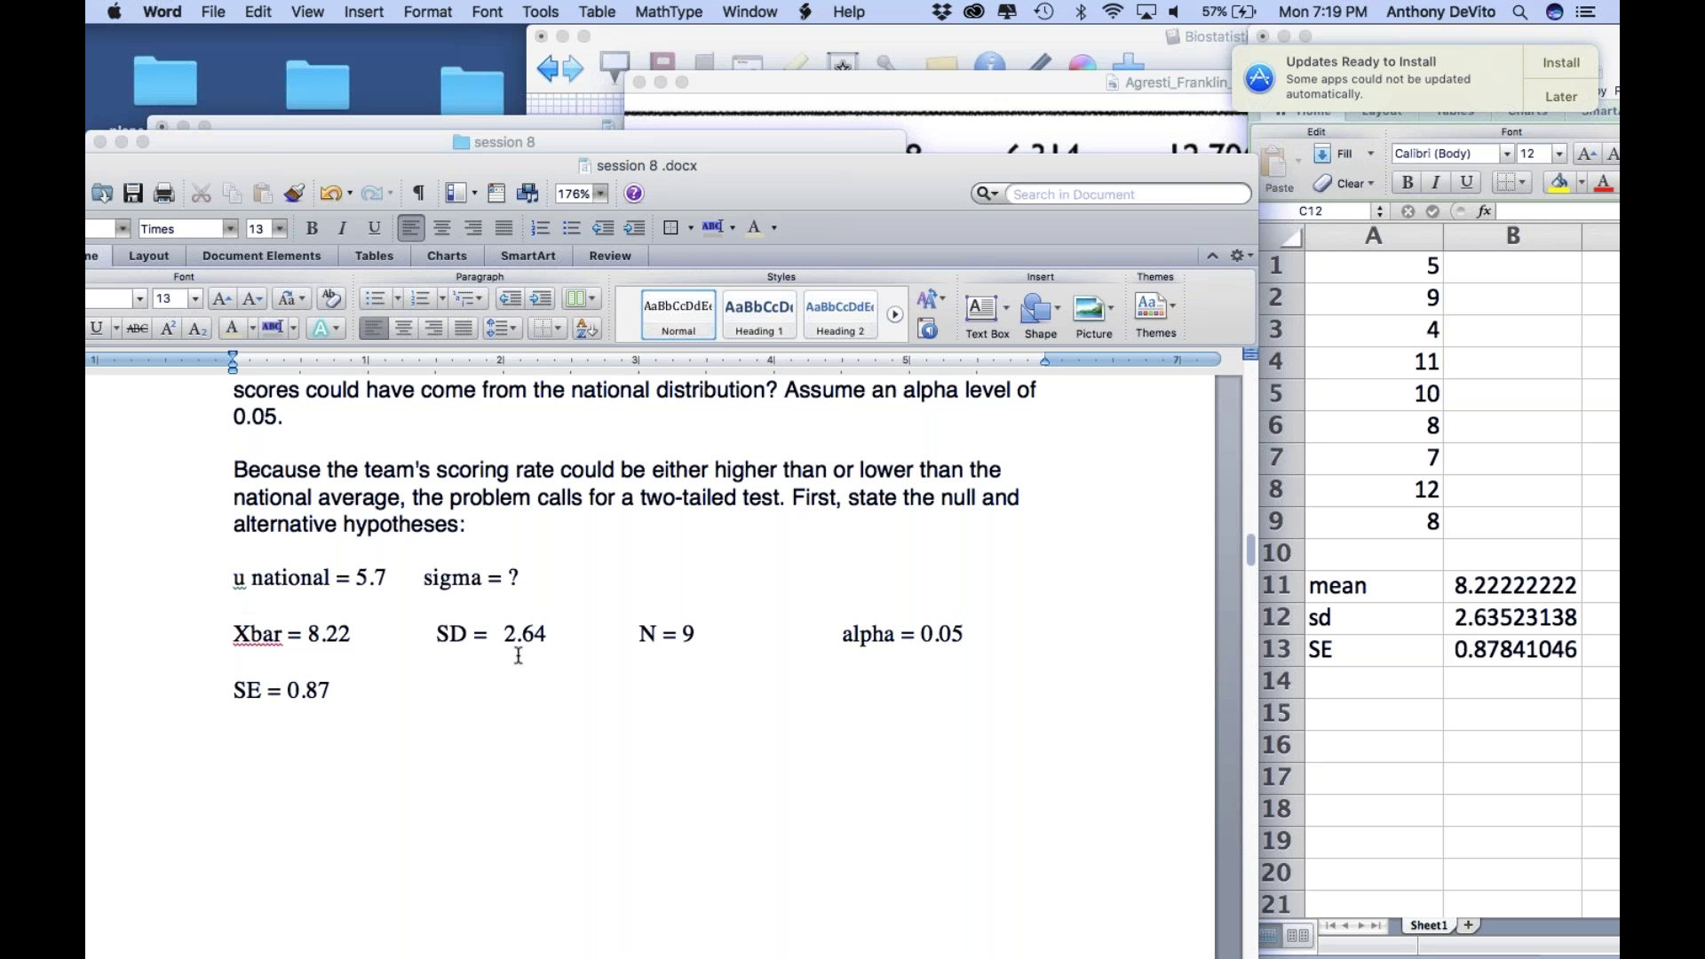
# Step: Write the null hypothesis "u population = u local" in the blank space below the SE line
pyautogui.scroll(2, 546, 644)
pyautogui.scroll(1, 546, 645)
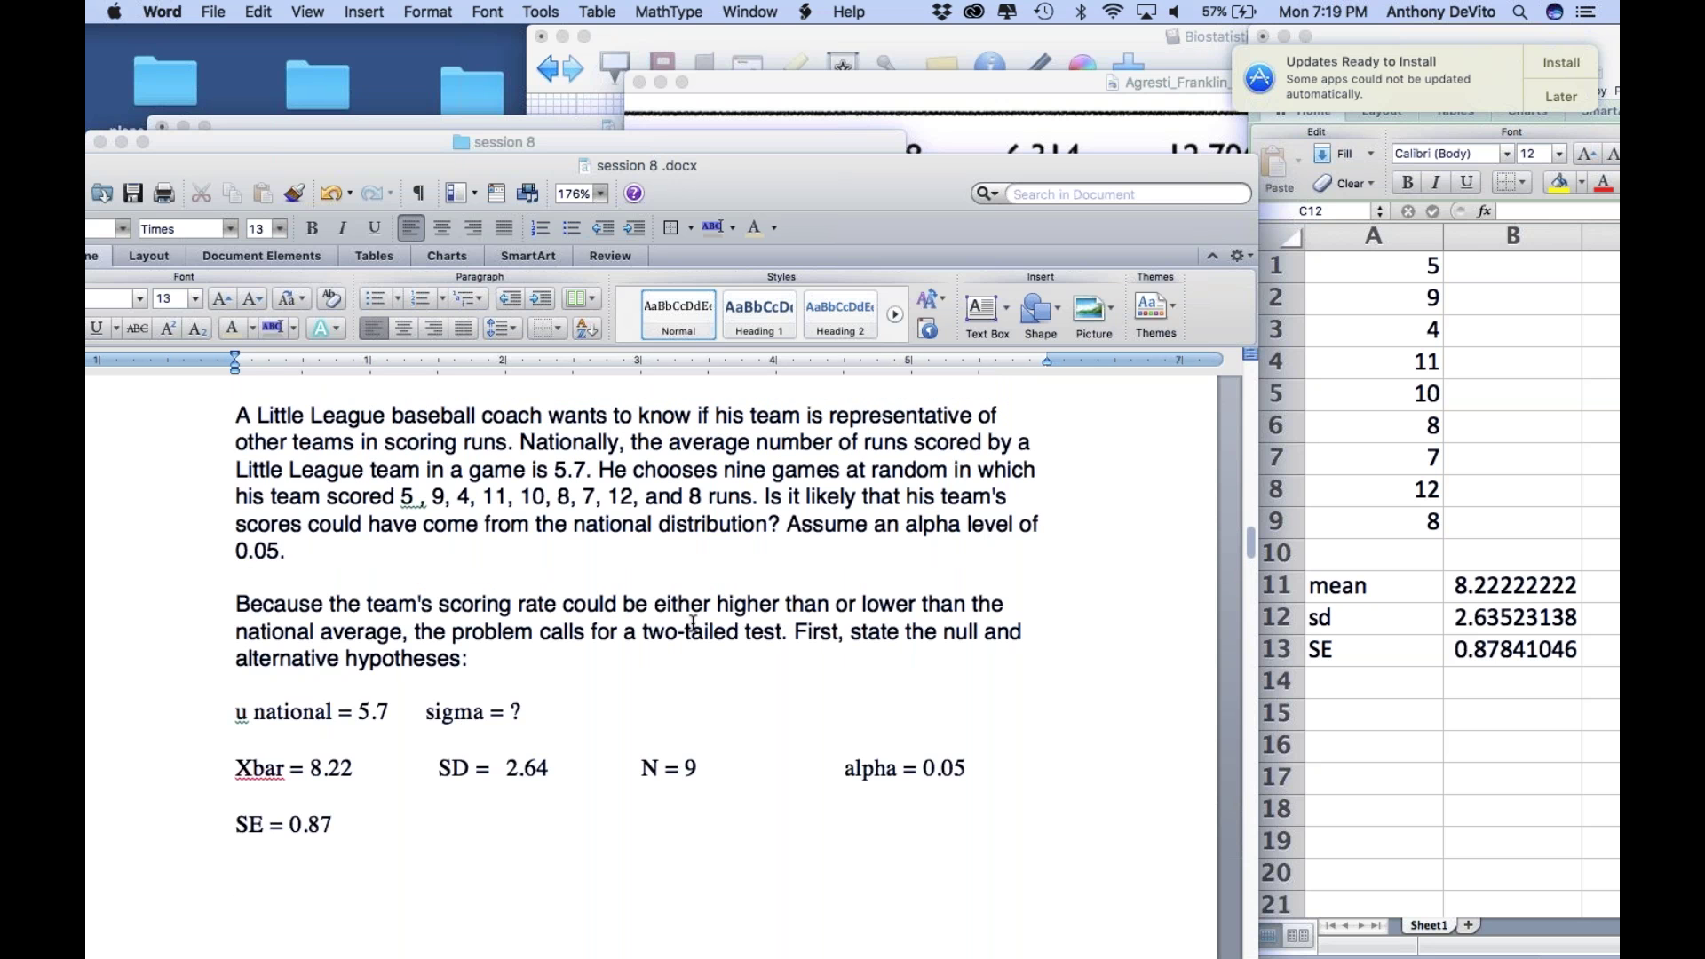
pyautogui.scroll(-2, 693, 624)
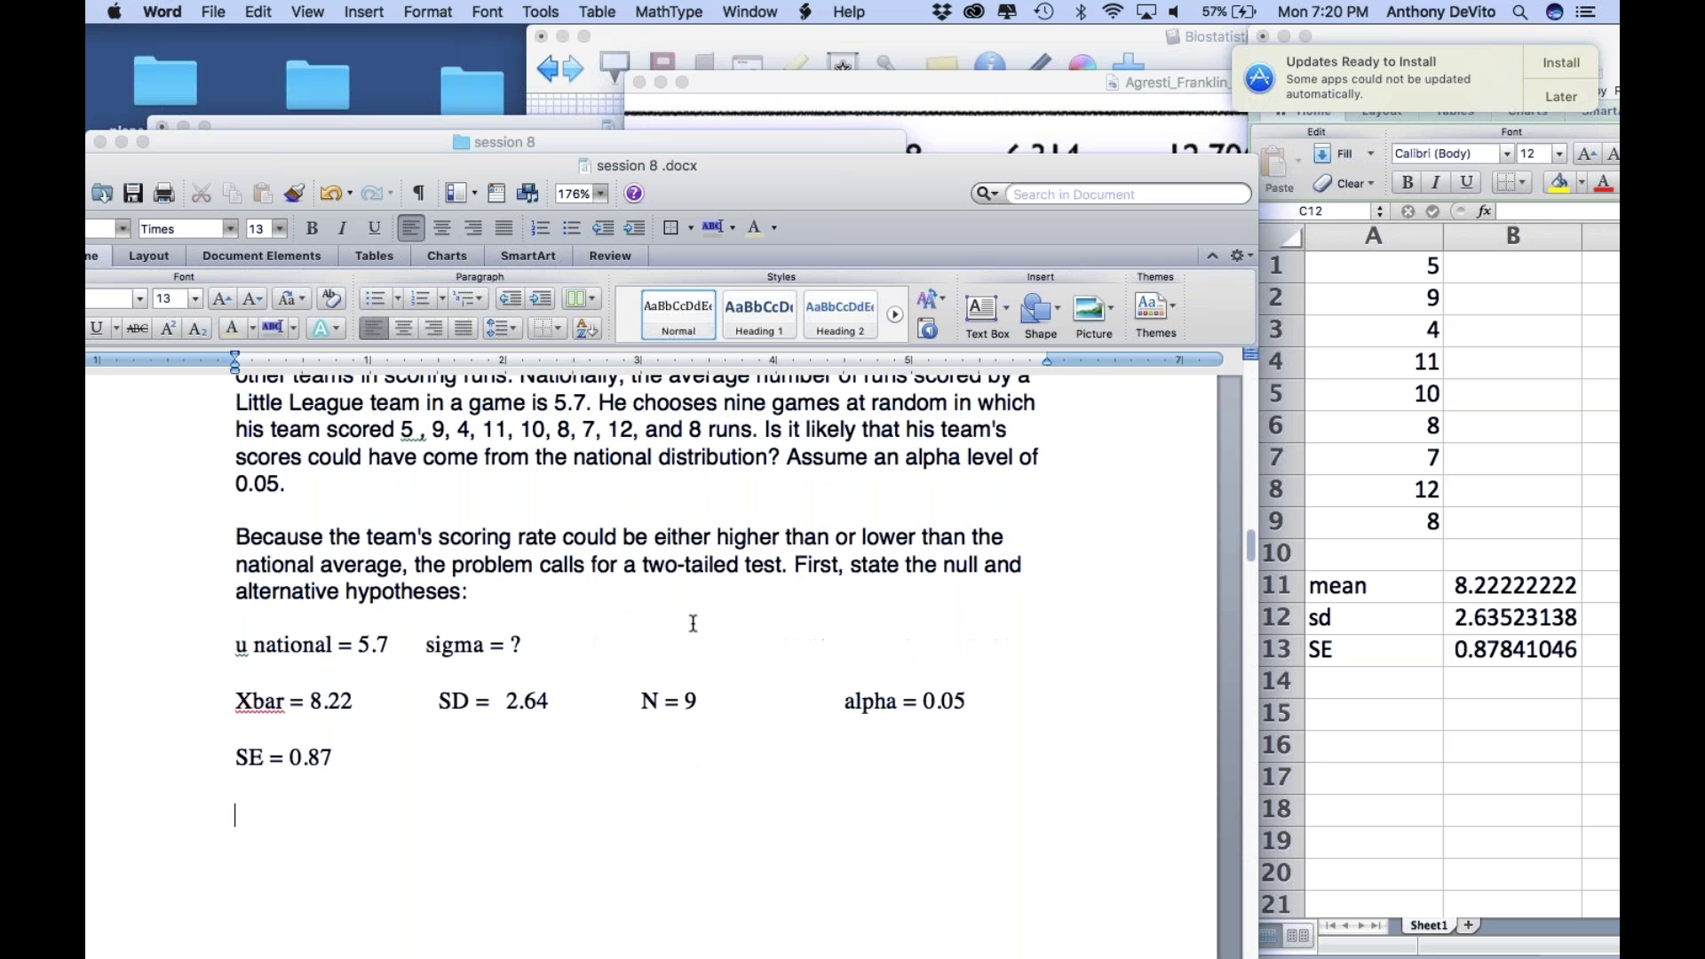
pyautogui.scroll(-1, 693, 623)
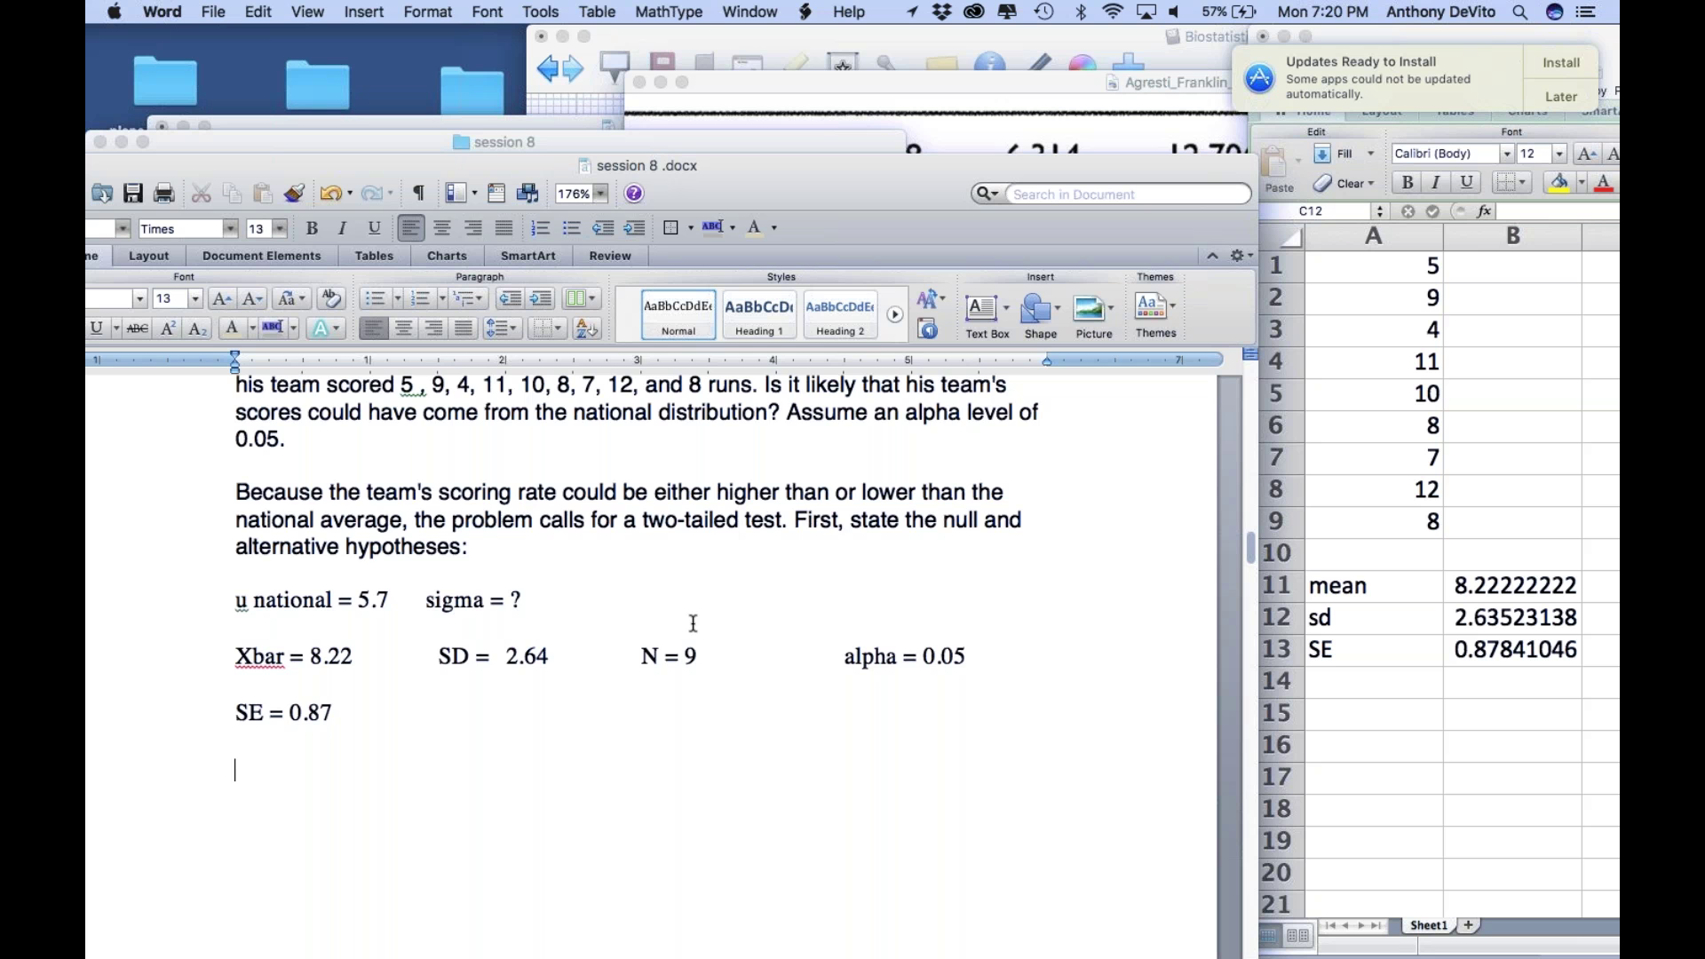
pyautogui.scroll(-3, 692, 623)
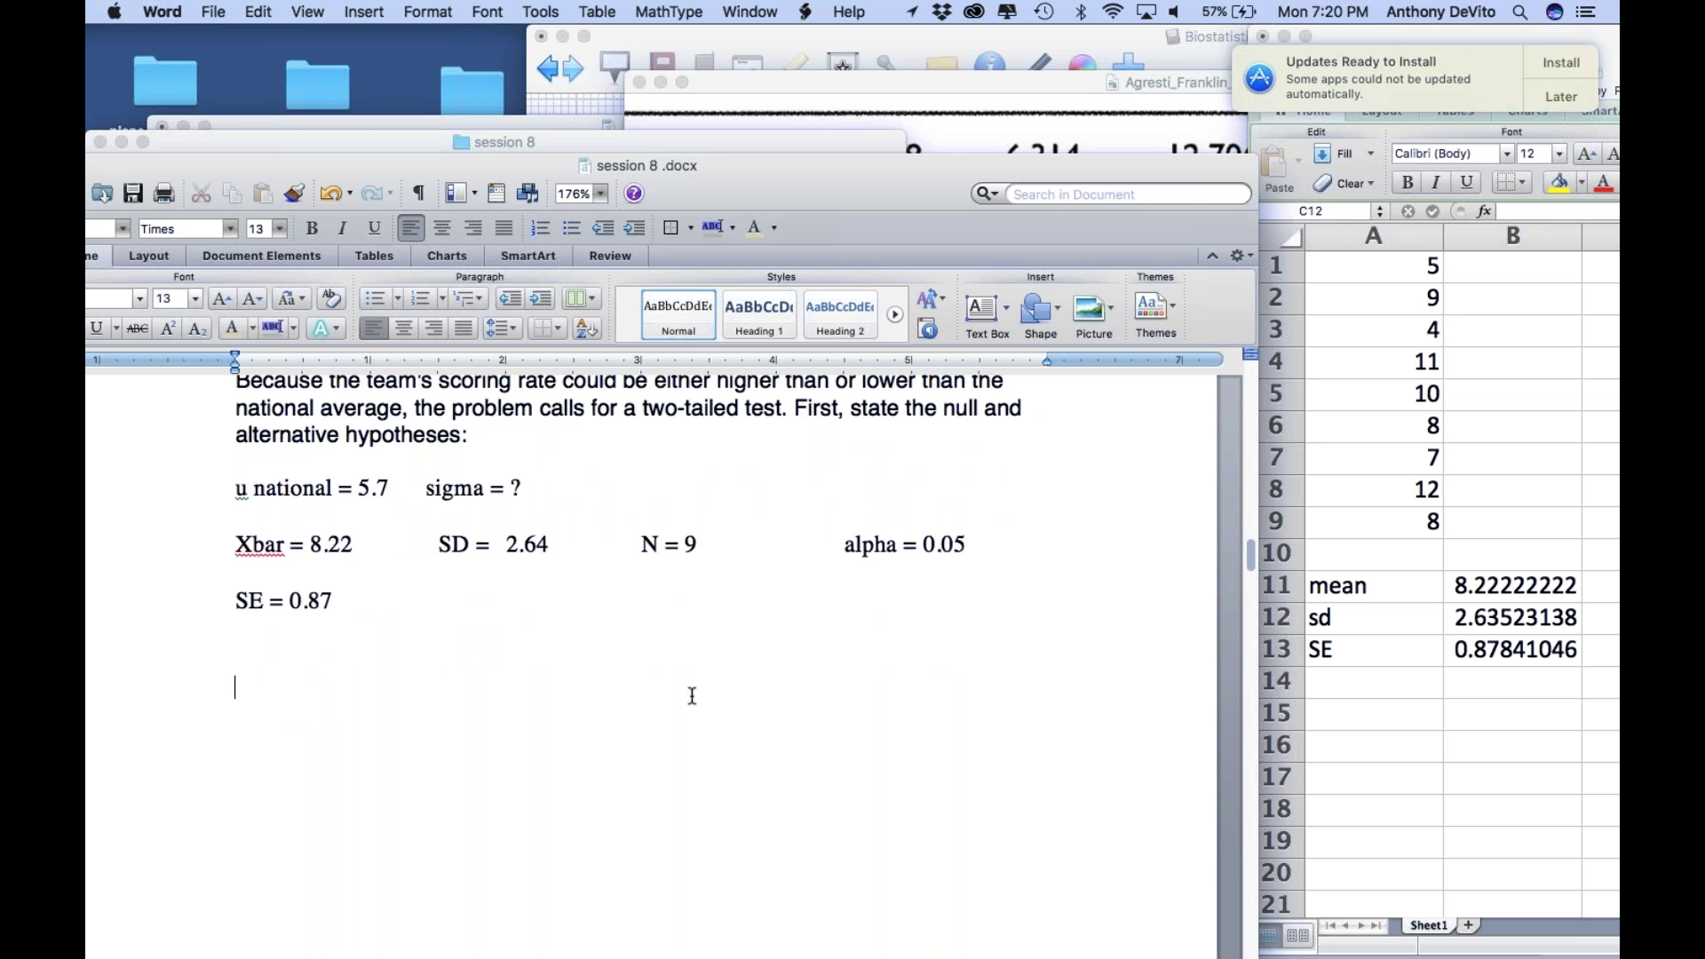
pyautogui.scroll(1, 696, 688)
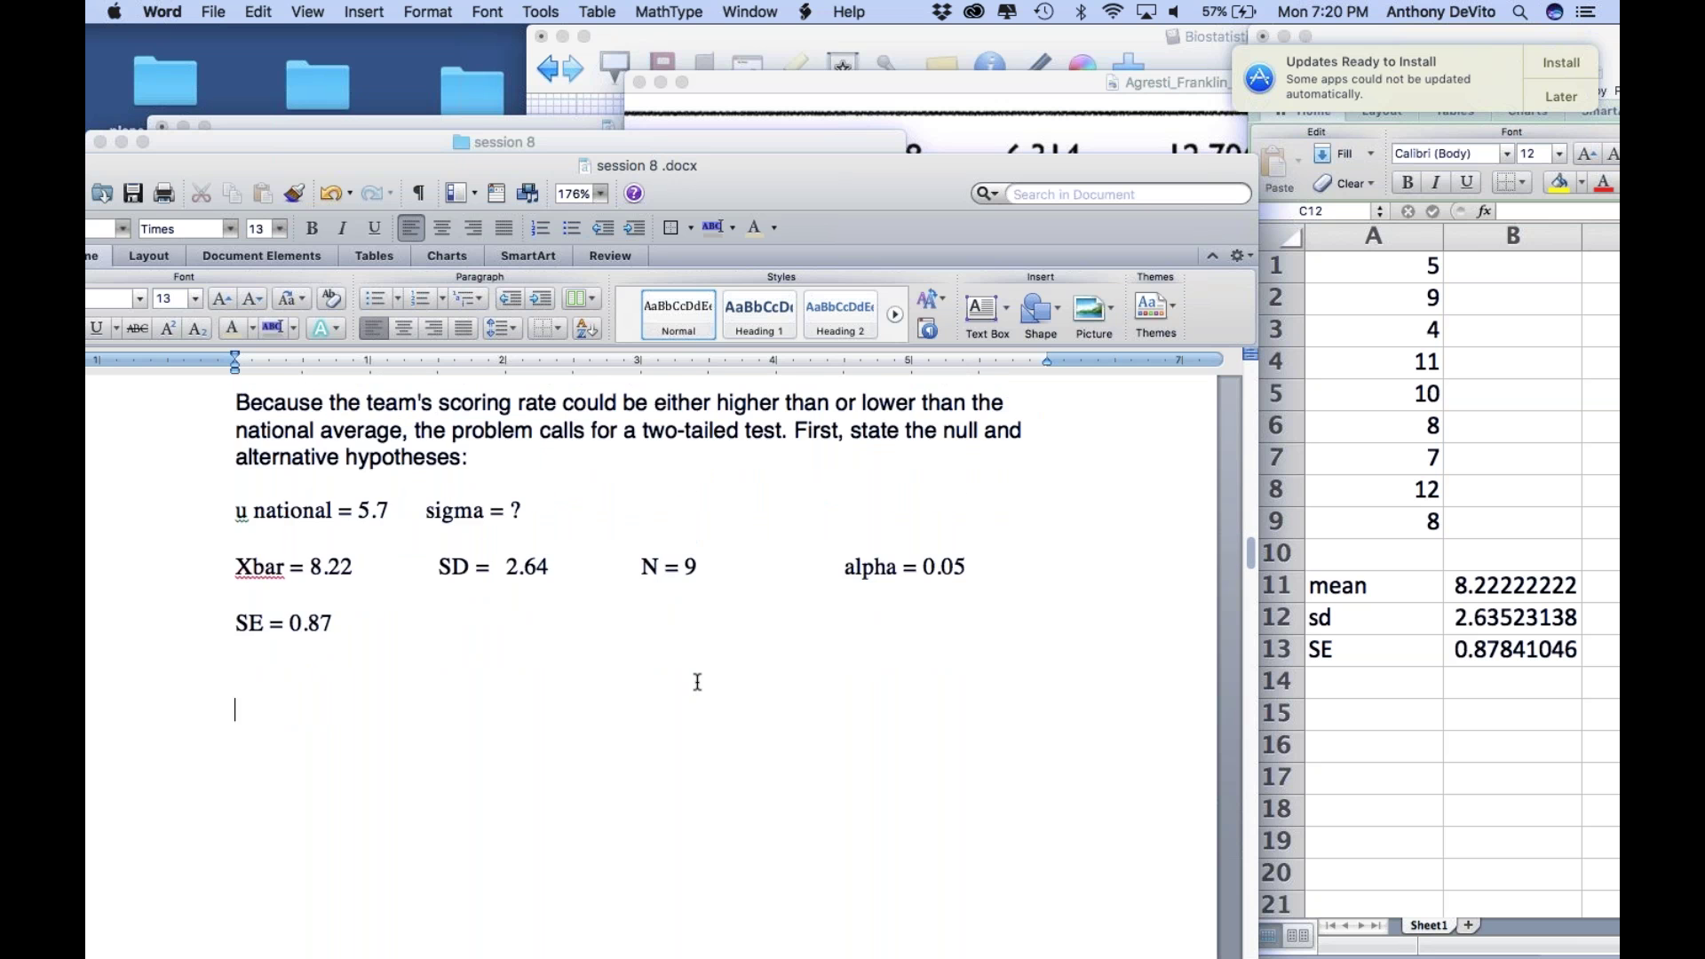
pyautogui.scroll(2, 697, 682)
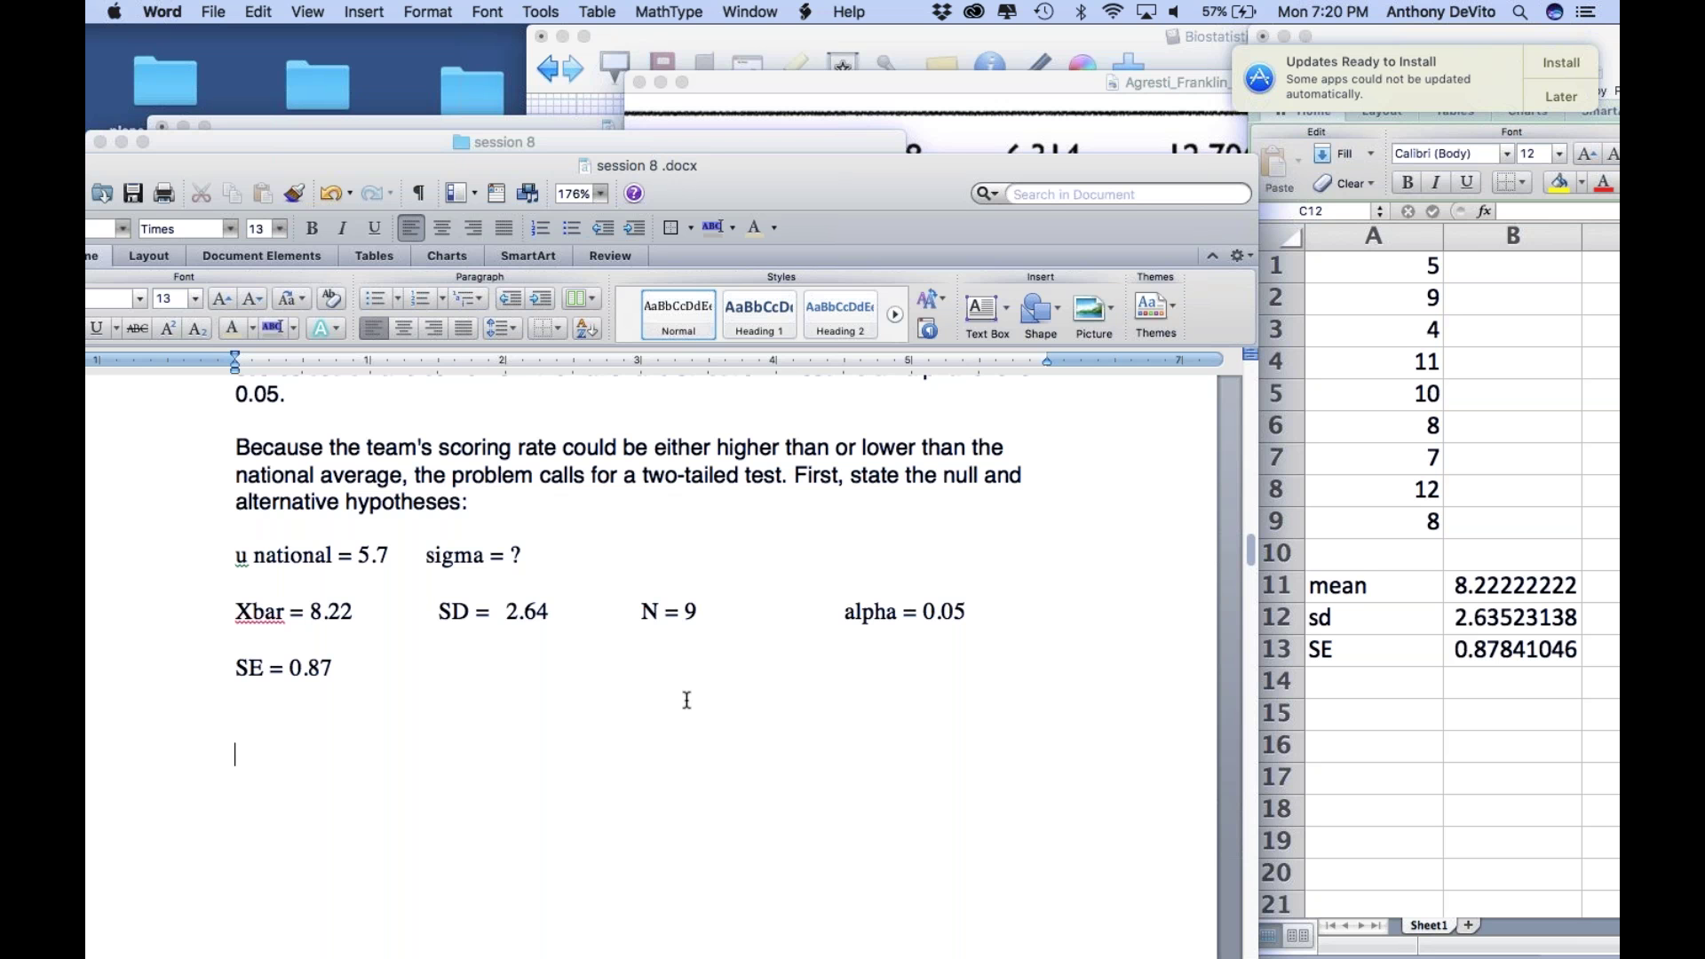
pyautogui.write('u')
pyautogui.press('BackSpace')
pyautogui.press('BackSpace')
pyautogui.write('u ')
pyautogui.write('na')
pyautogui.write('tion')
pyautogui.press('BackSpace')
pyautogui.press('BackSpace')
pyautogui.press('BackSpace')
pyautogui.press('BackSpace')
pyautogui.press('BackSpace')
pyautogui.press('BackSpace')
pyautogui.write('population')
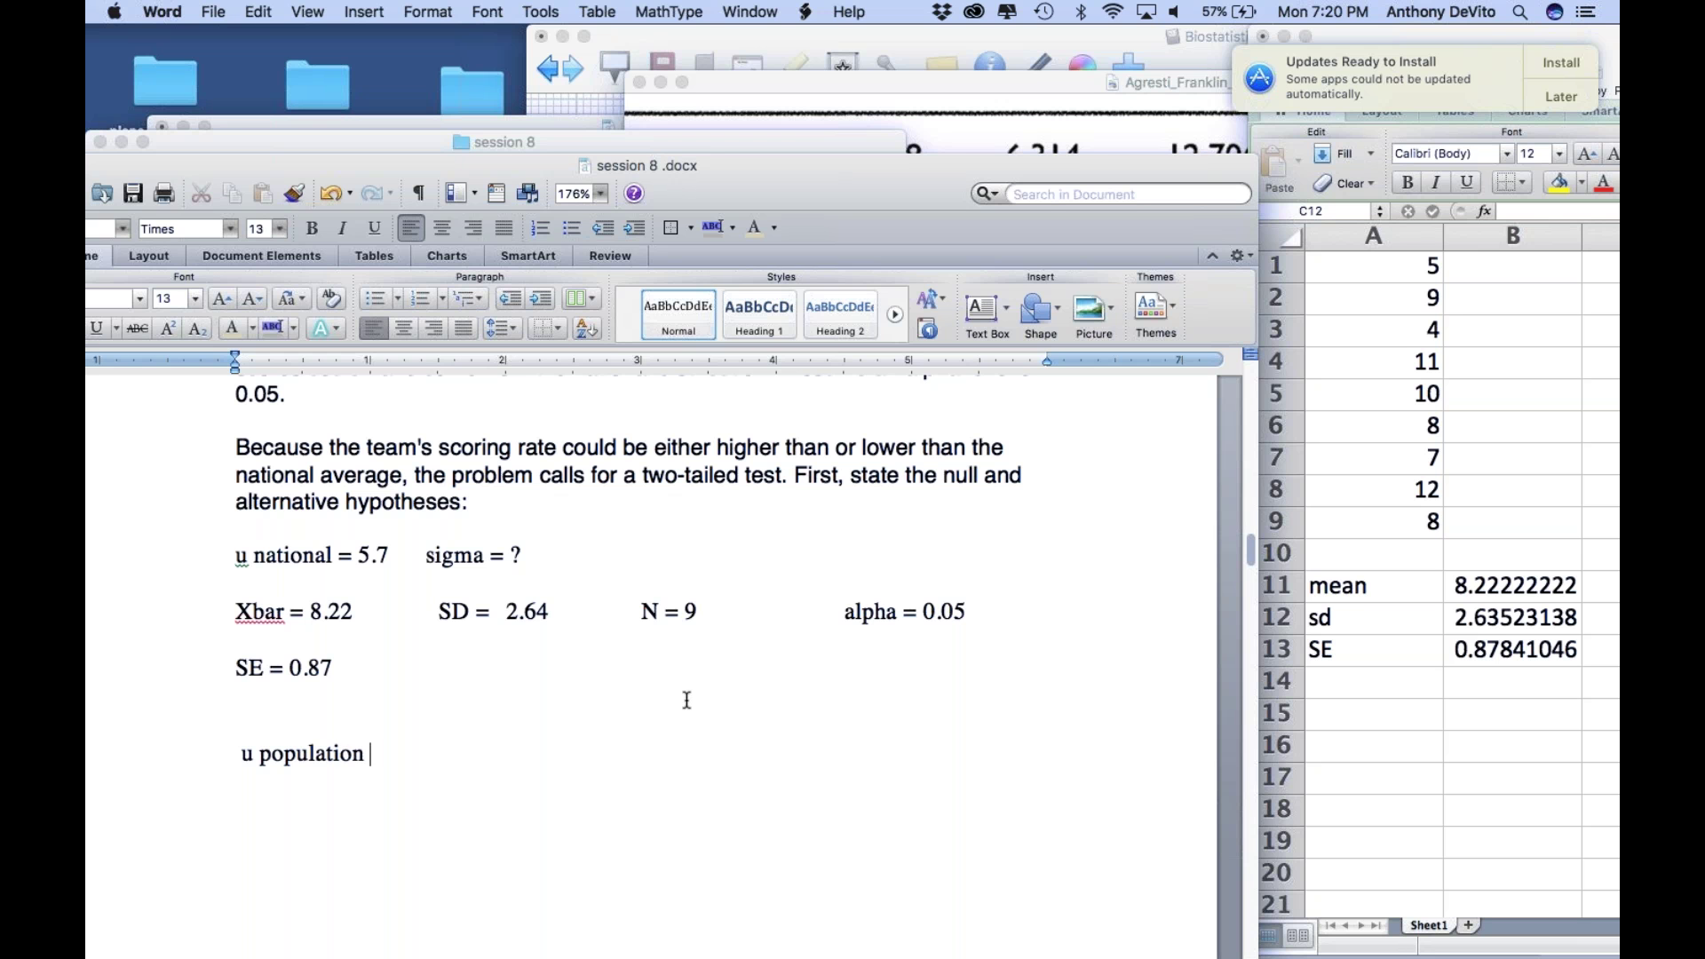
pyautogui.write(' = u local')
pyautogui.press('Return')
# Step: Write the alternative hypothesis "u population =/= u local" on the line below the null hypothesis
pyautogui.write('u')
pyautogui.press('BackSpace')
pyautogui.write('u population')
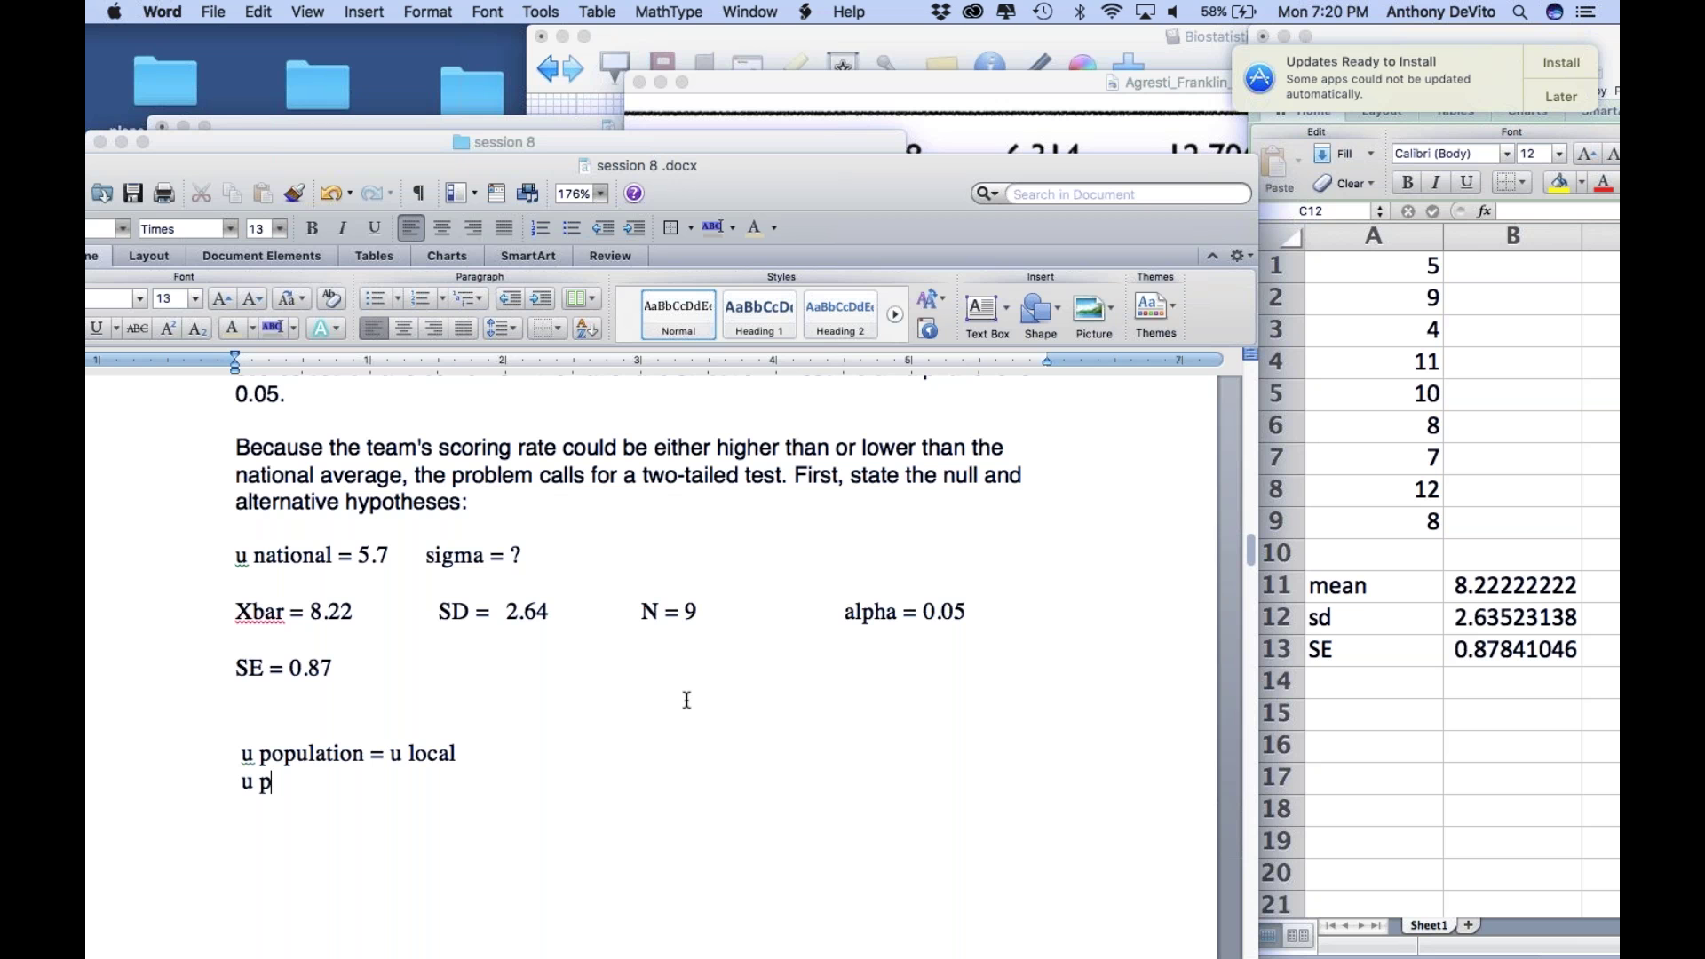
pyautogui.write(' =/=')
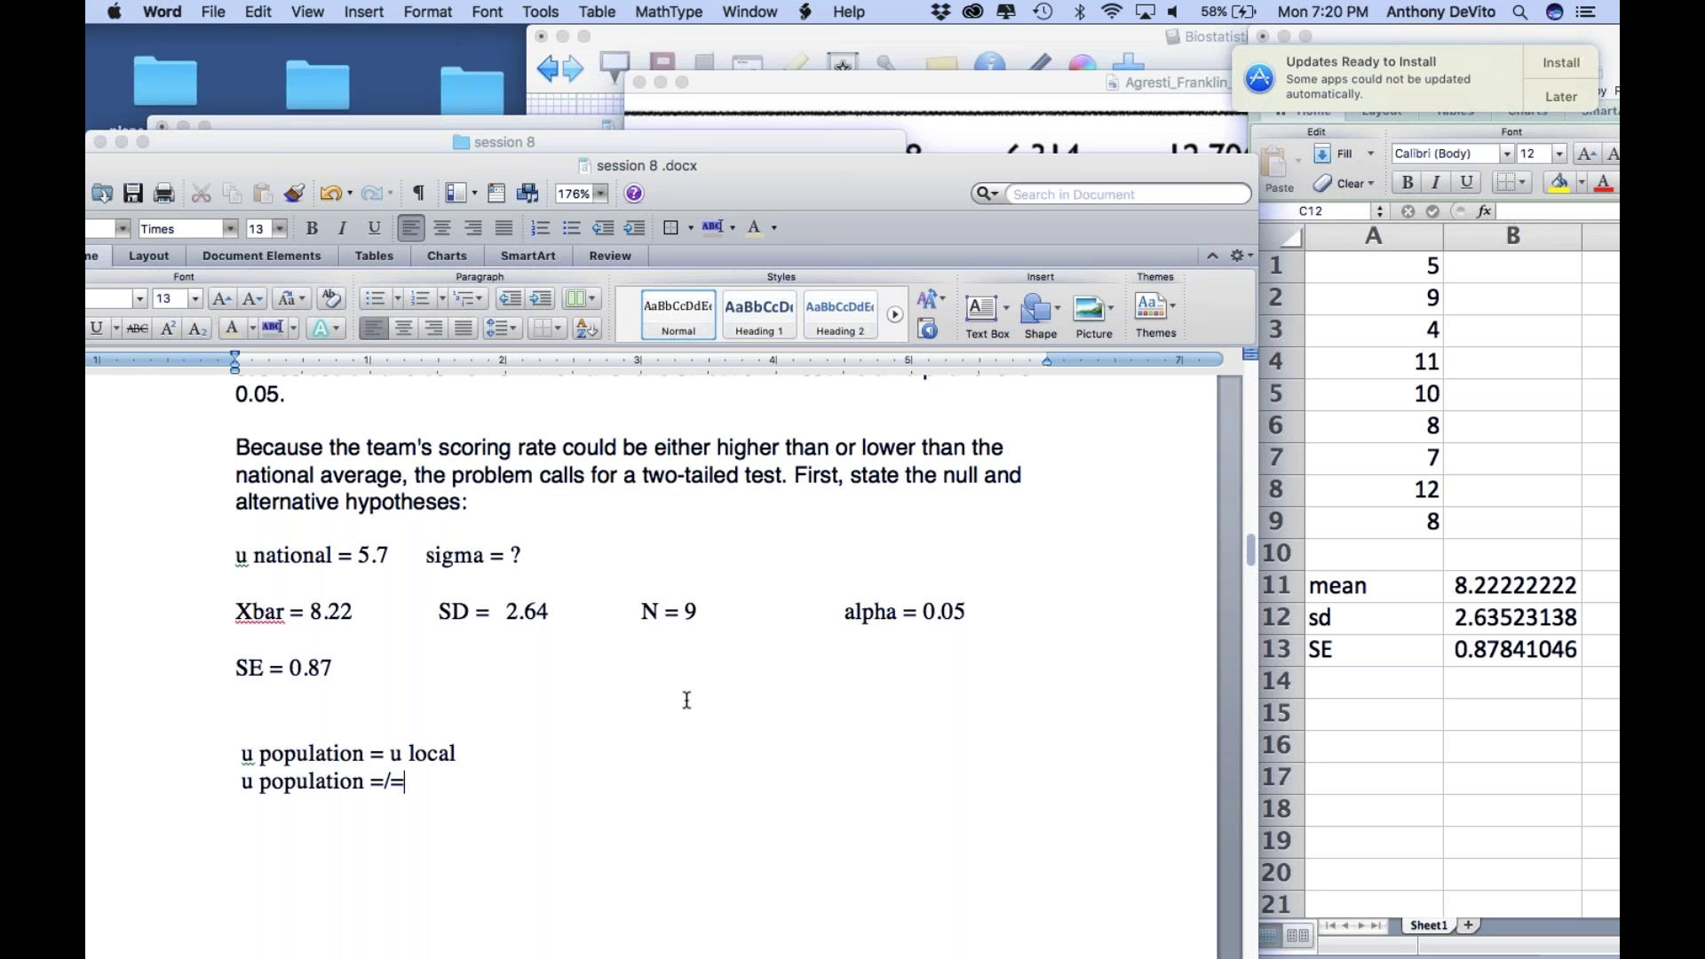
pyautogui.write(' u local')
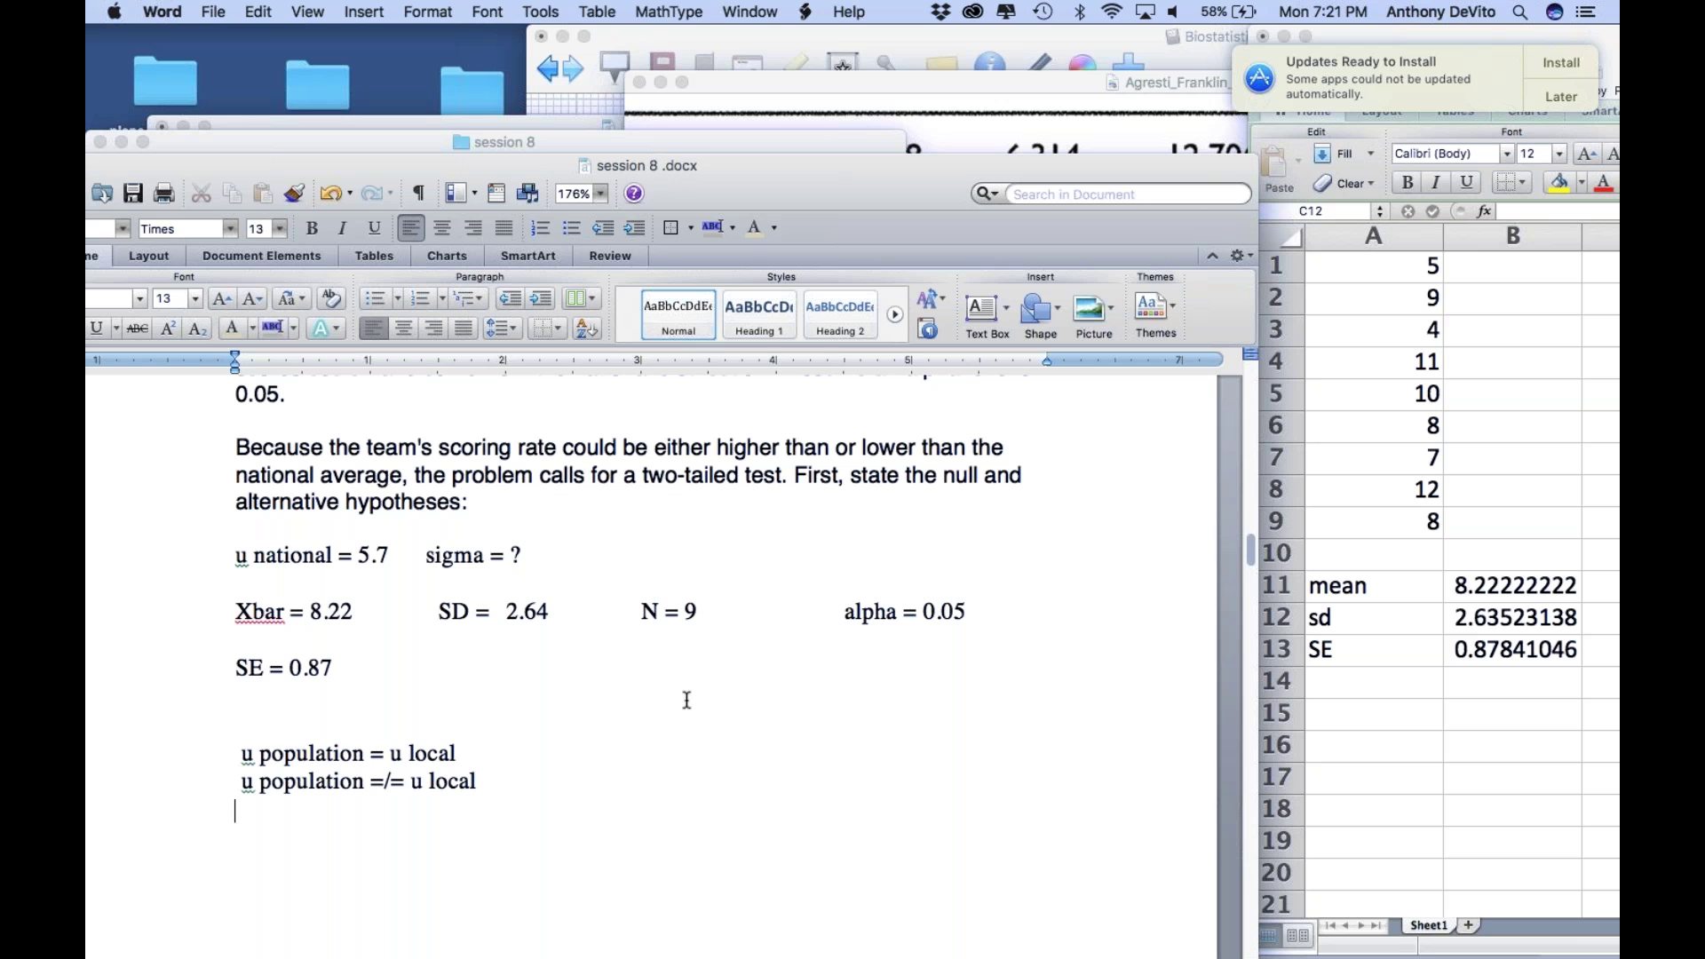
# Step: Label the two hypothesis lines Hnull and Halt, with tab spacing aligning the statements that follow
pyautogui.click(242, 754)
pyautogui.write('Hnull')
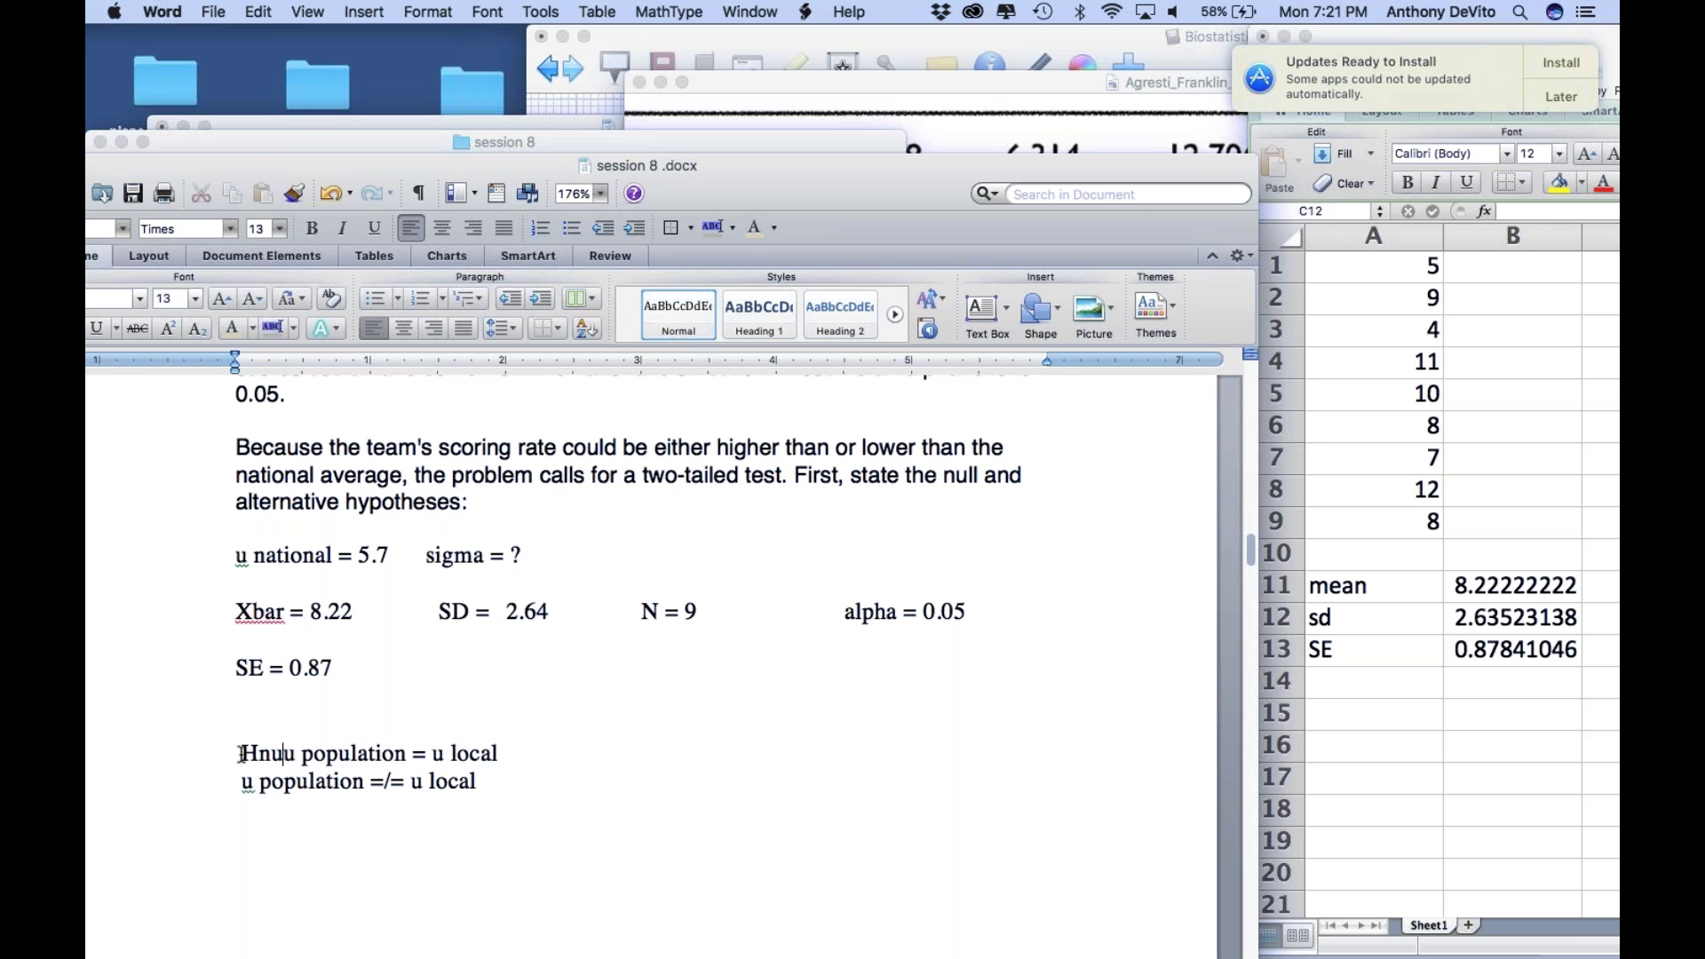
pyautogui.press('Tab')
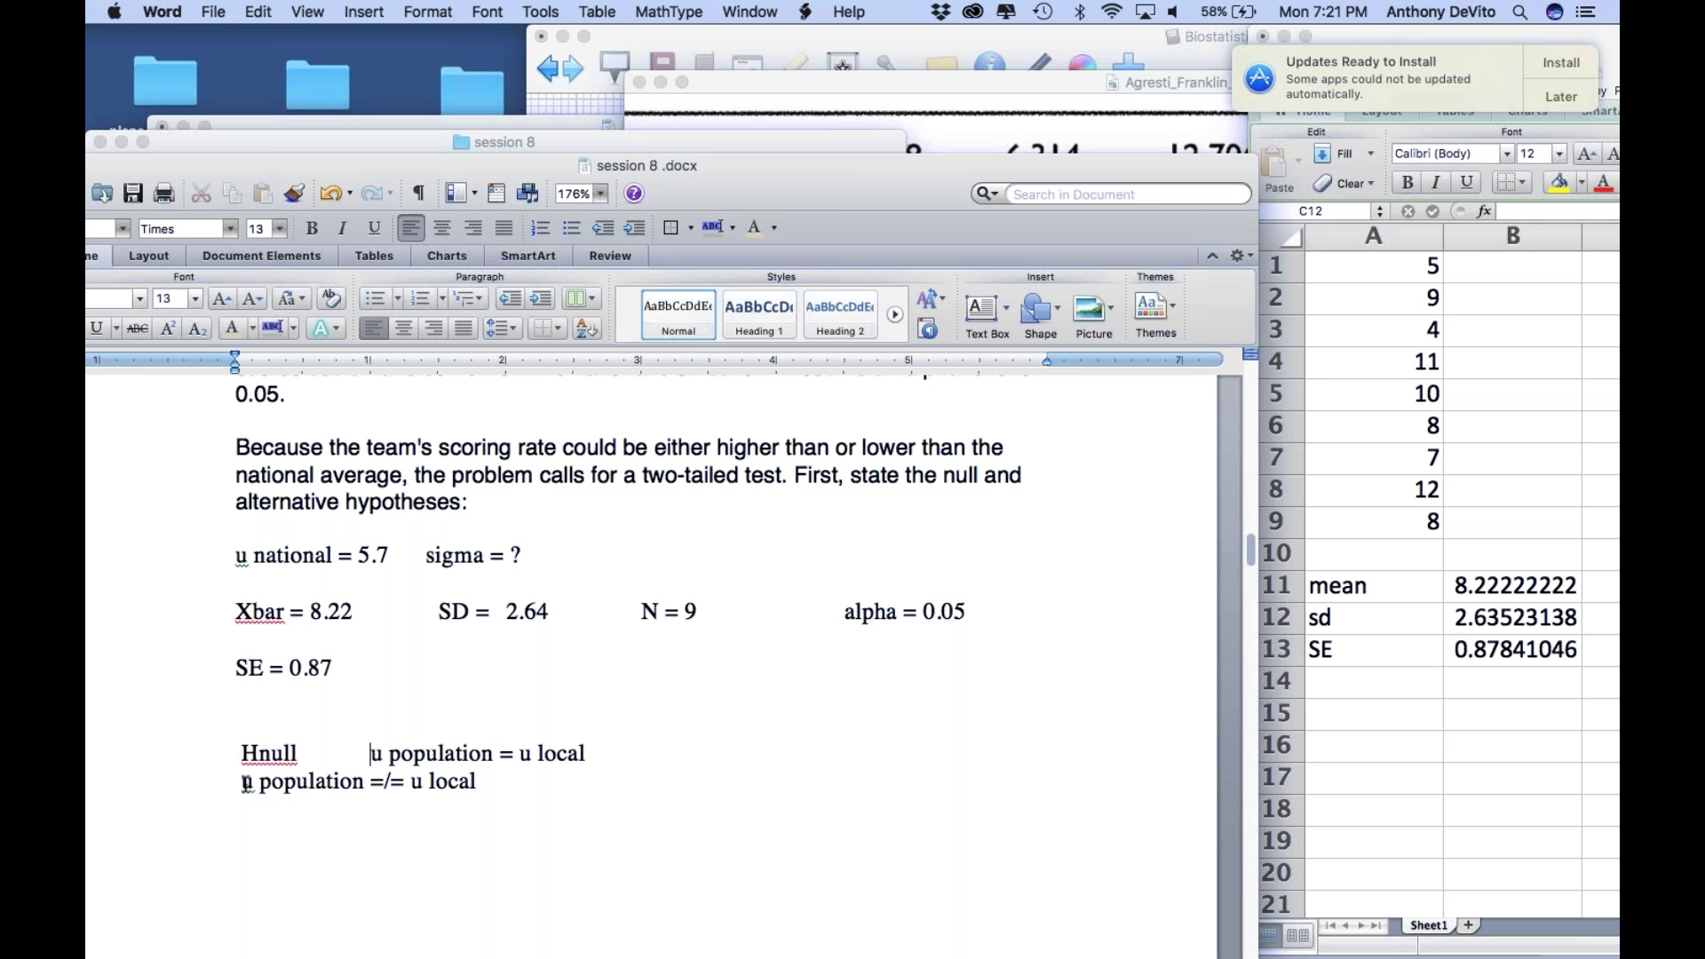
pyautogui.click(243, 782)
pyautogui.write('Halt')
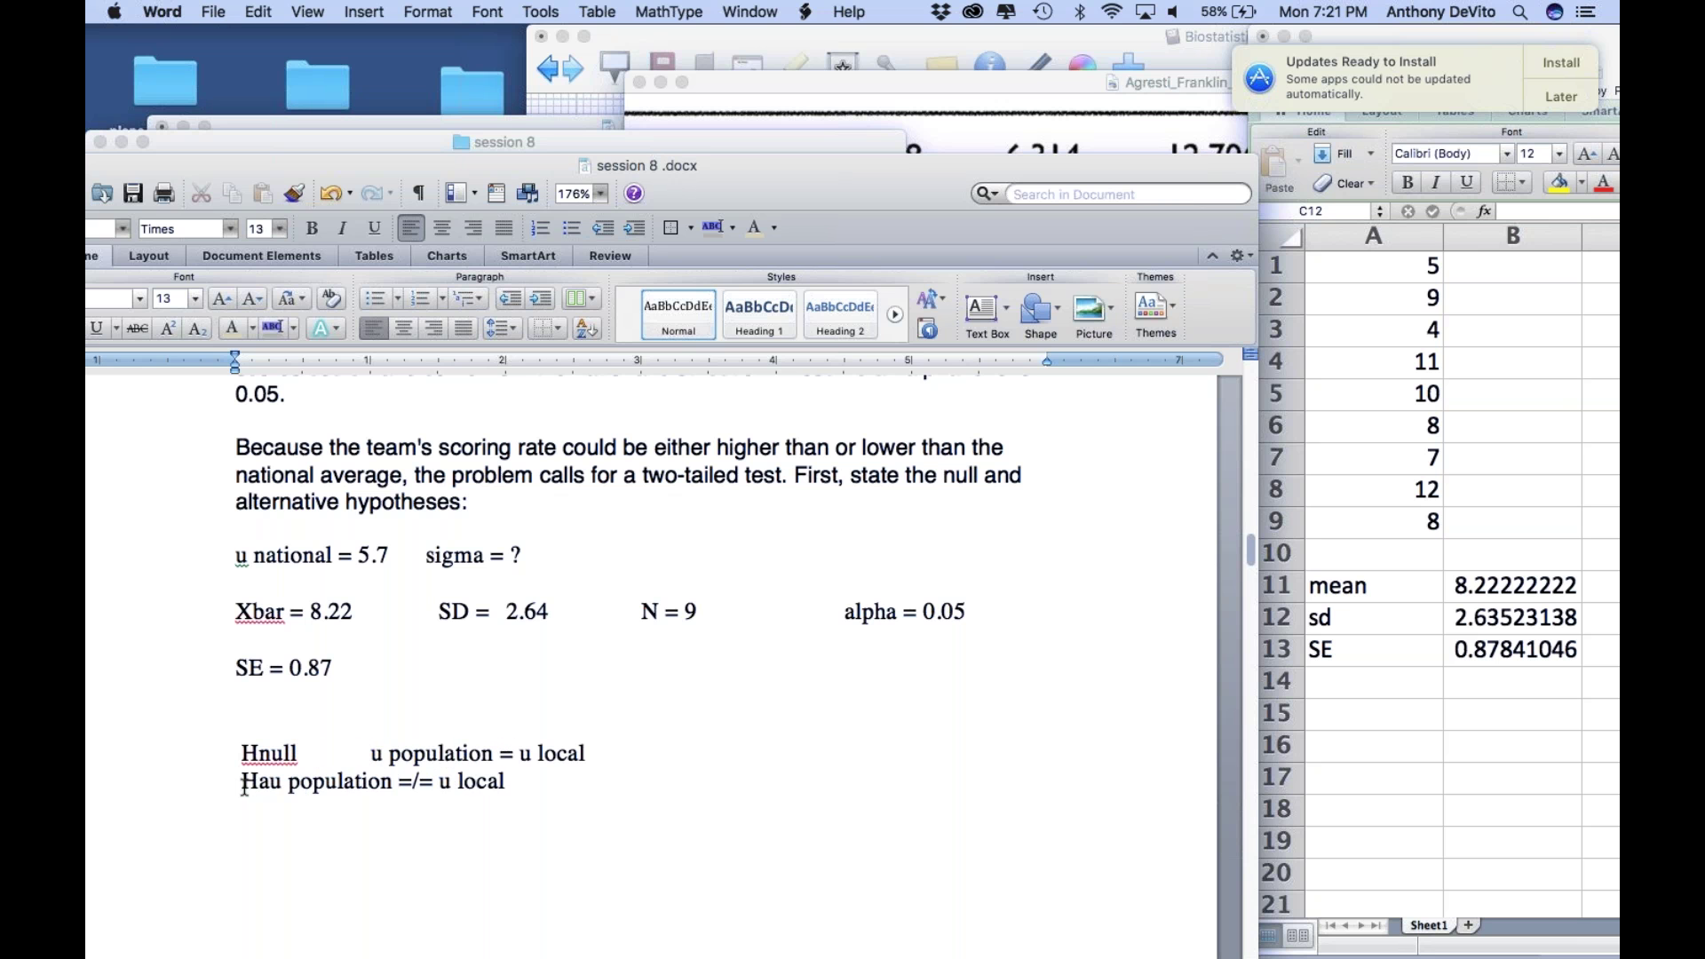
pyautogui.press('Tab')
pyautogui.press('Tab')
pyautogui.press('BackSpace')
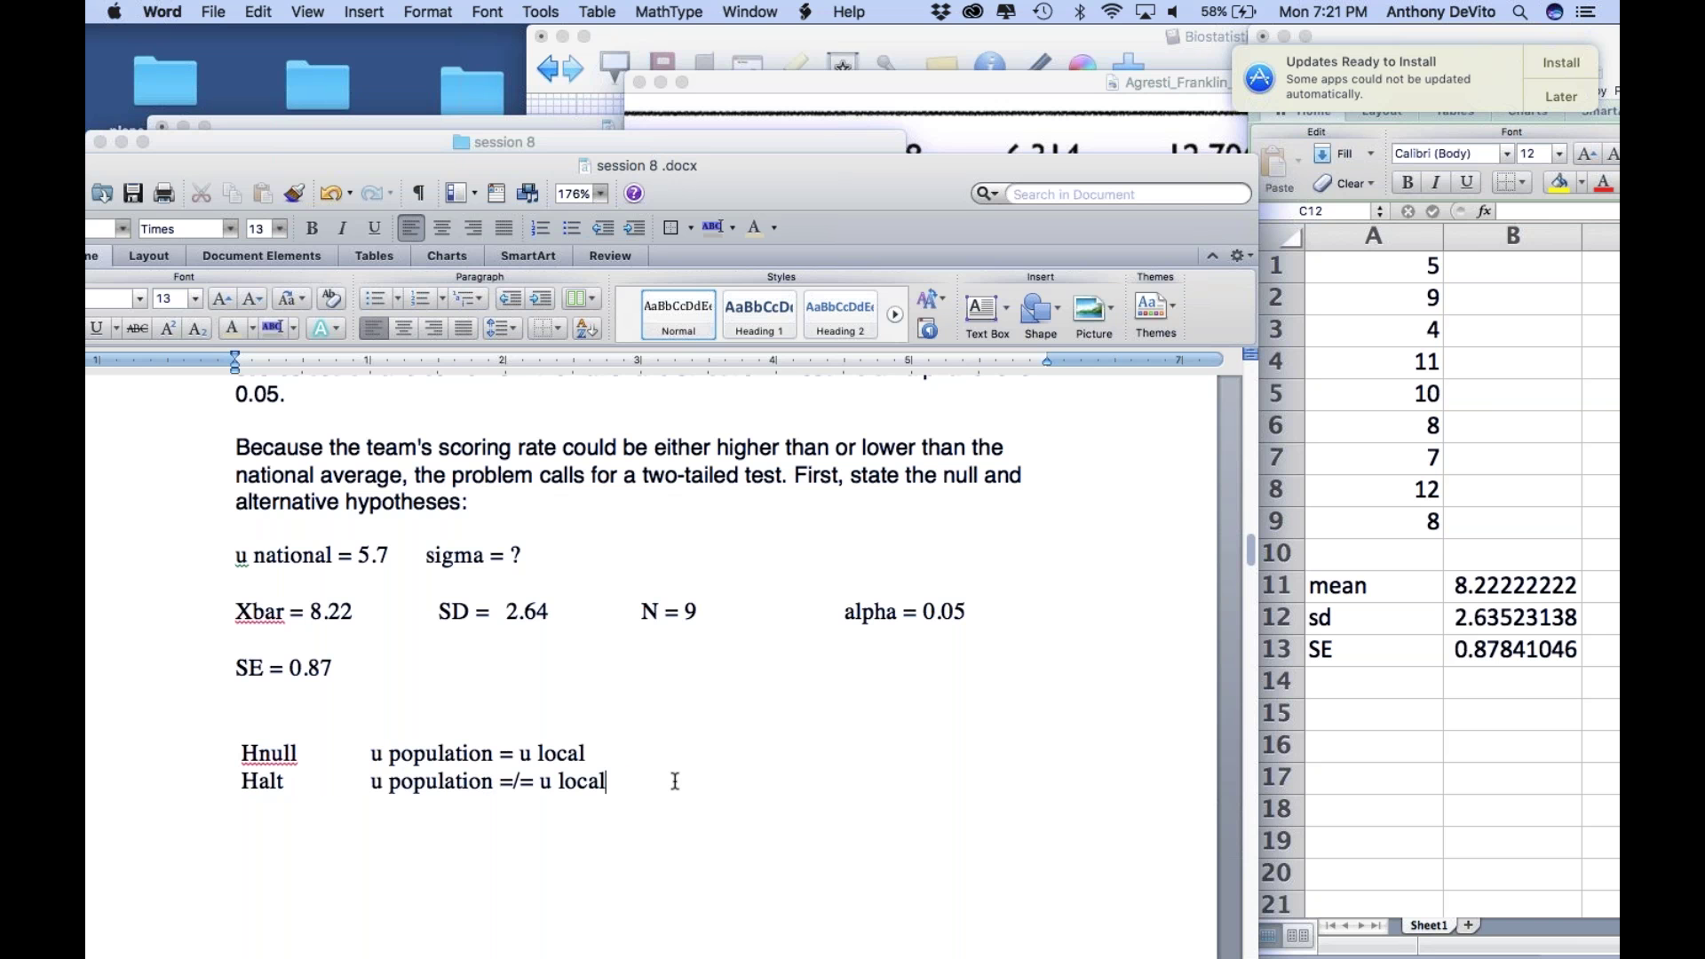
# Step: Add "u local = 5.7" beside the null hypothesis and "u local =/= 5.7" beside the alternative hypothesis
pyautogui.press('End')
pyautogui.write('u local = 5.7')
pyautogui.press('Tab')
pyautogui.write('u local =/')
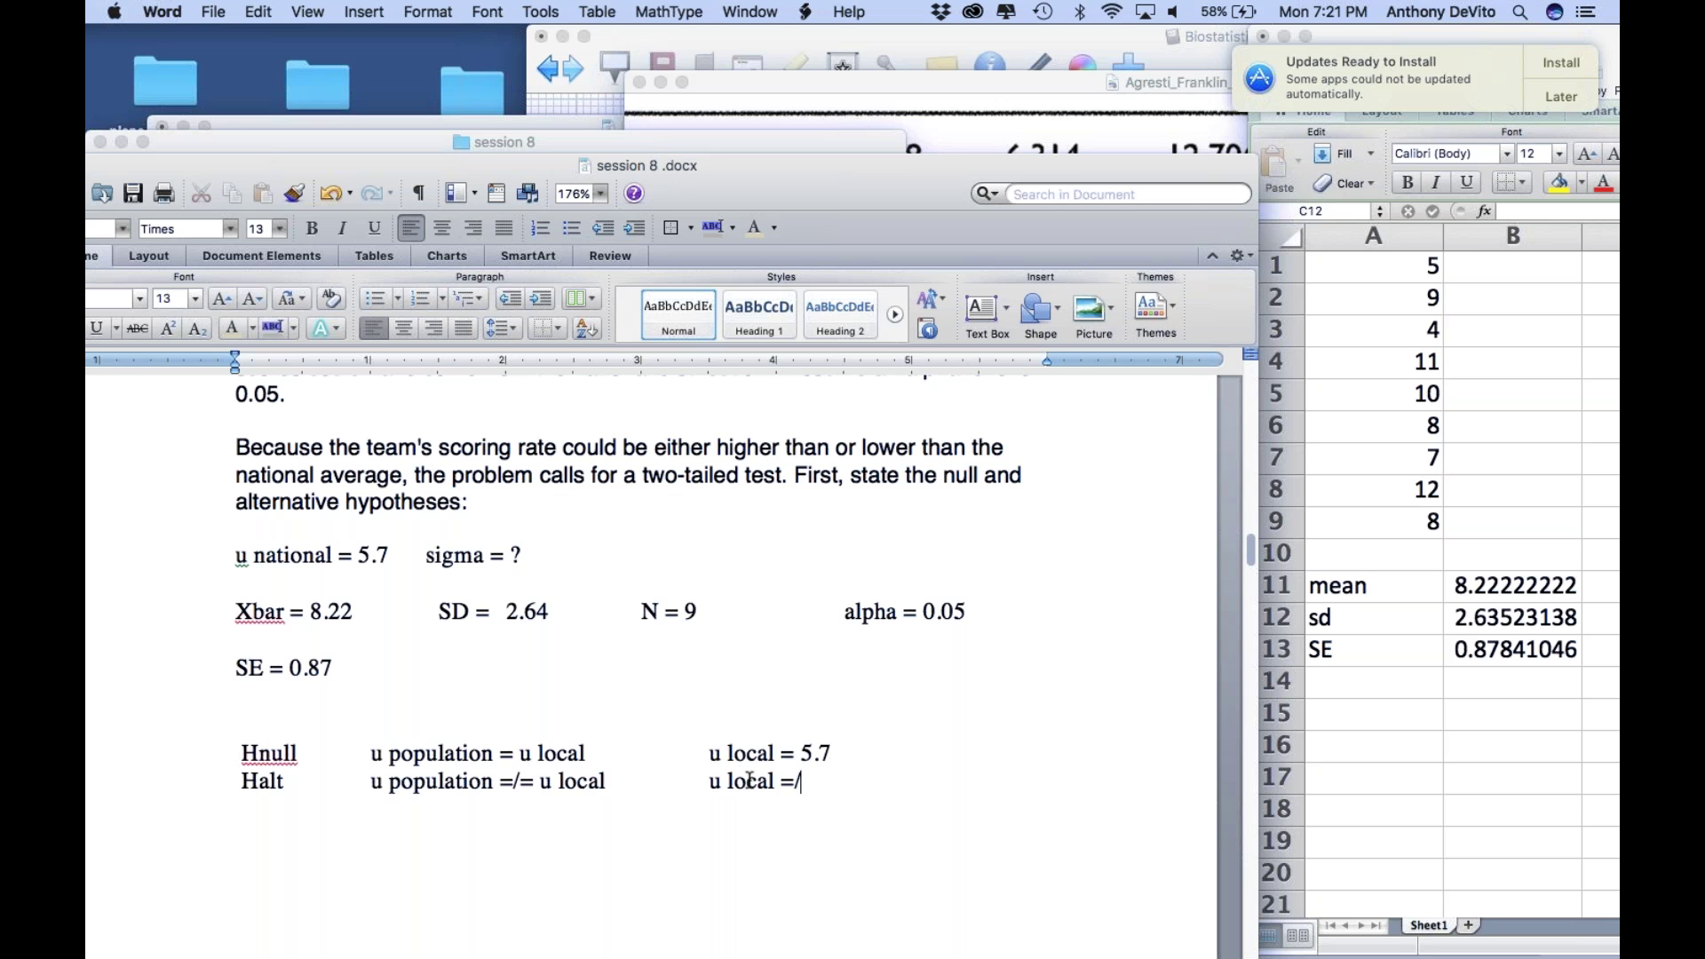
pyautogui.write('= 5.7')
pyautogui.moveTo(425, 554); pyautogui.dragTo(241, 561)
pyautogui.click(531, 637)
# Step: Write the test statistic formula "t = Xbar – u population / SE" below the hypotheses
pyautogui.click(611, 865)
pyautogui.write('Te')
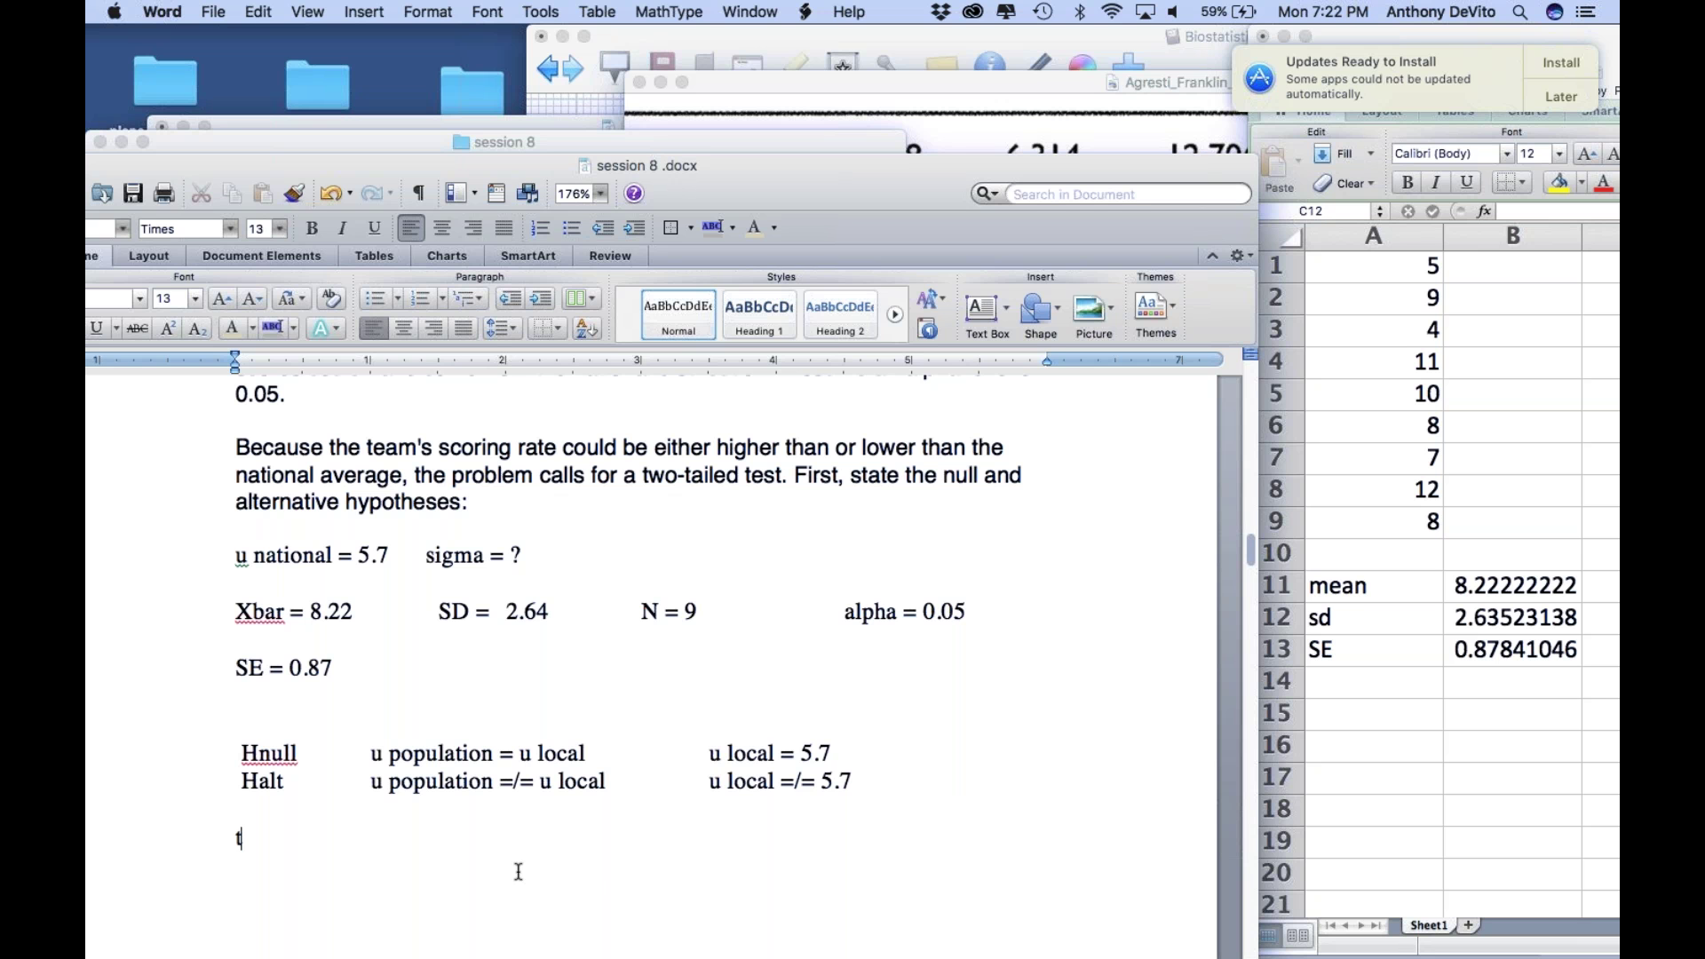
pyautogui.press('BackSpace')
pyautogui.press('BackSpace')
pyautogui.write('t =')
pyautogui.write(' Xbar')
pyautogui.write(' - u')
pyautogui.write(' populatio')
pyautogui.write('n')
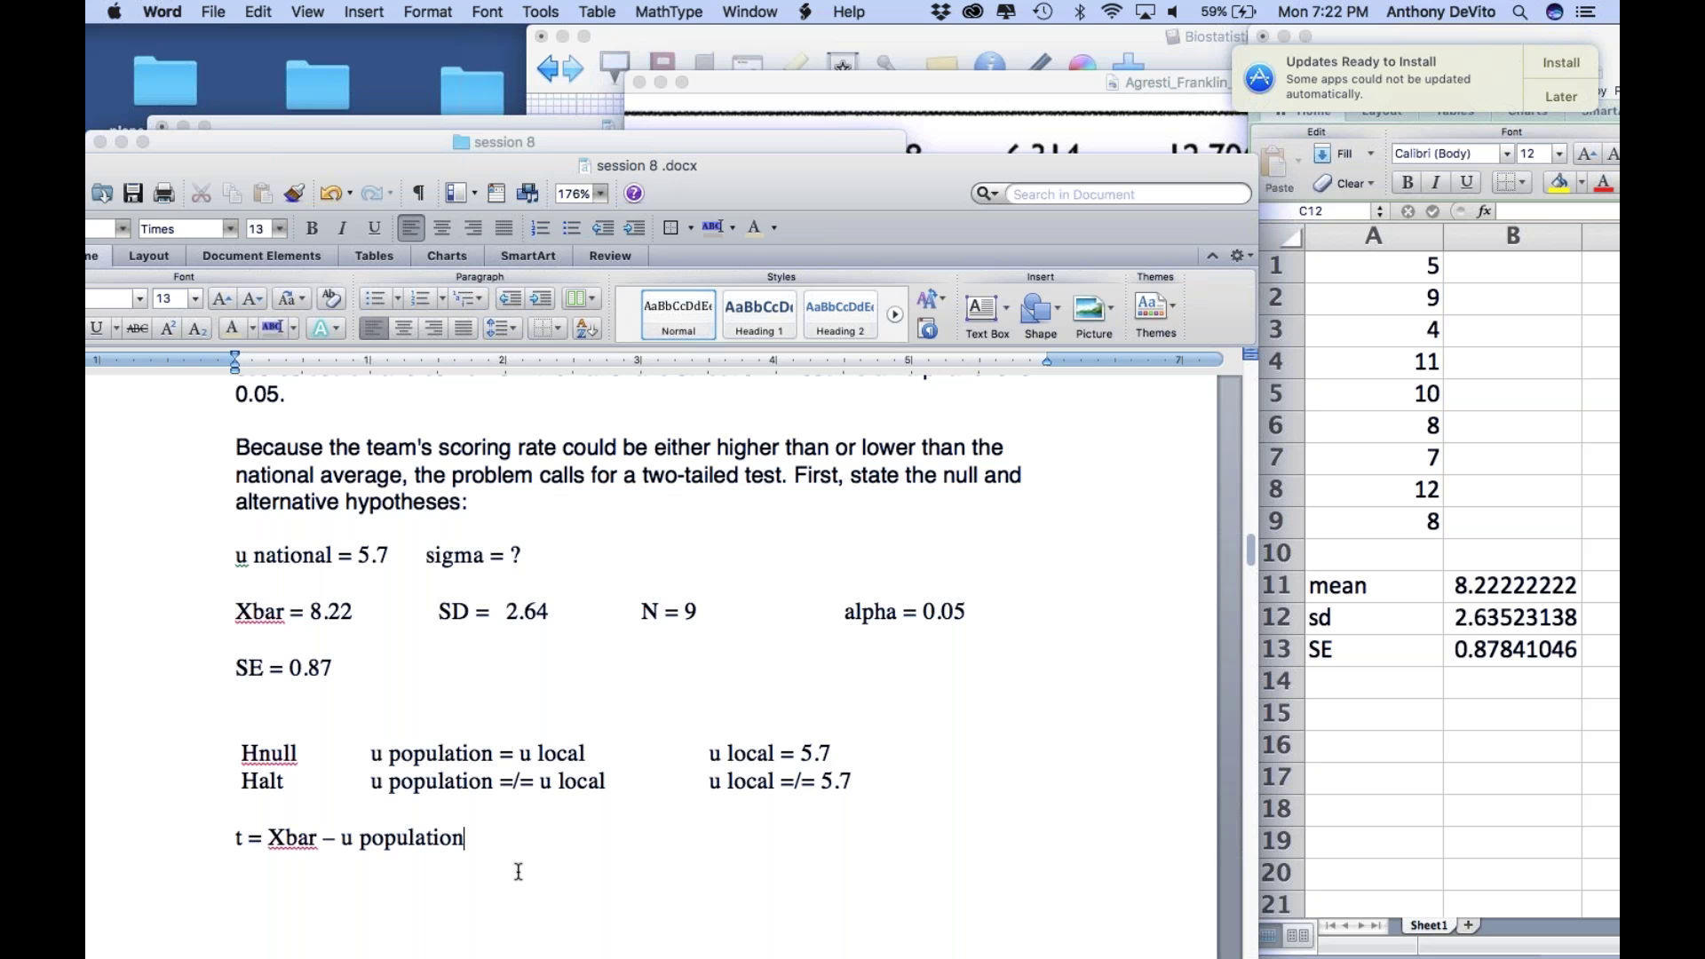
pyautogui.write(' /')
pyautogui.write(' SE')
# Step: Begin the result line "t = 2" under the t formula, moving the Word document higher to make room
pyautogui.write('t =')
pyautogui.moveTo(754, 169); pyautogui.dragTo(749, 54)
pyautogui.click(1406, 657)
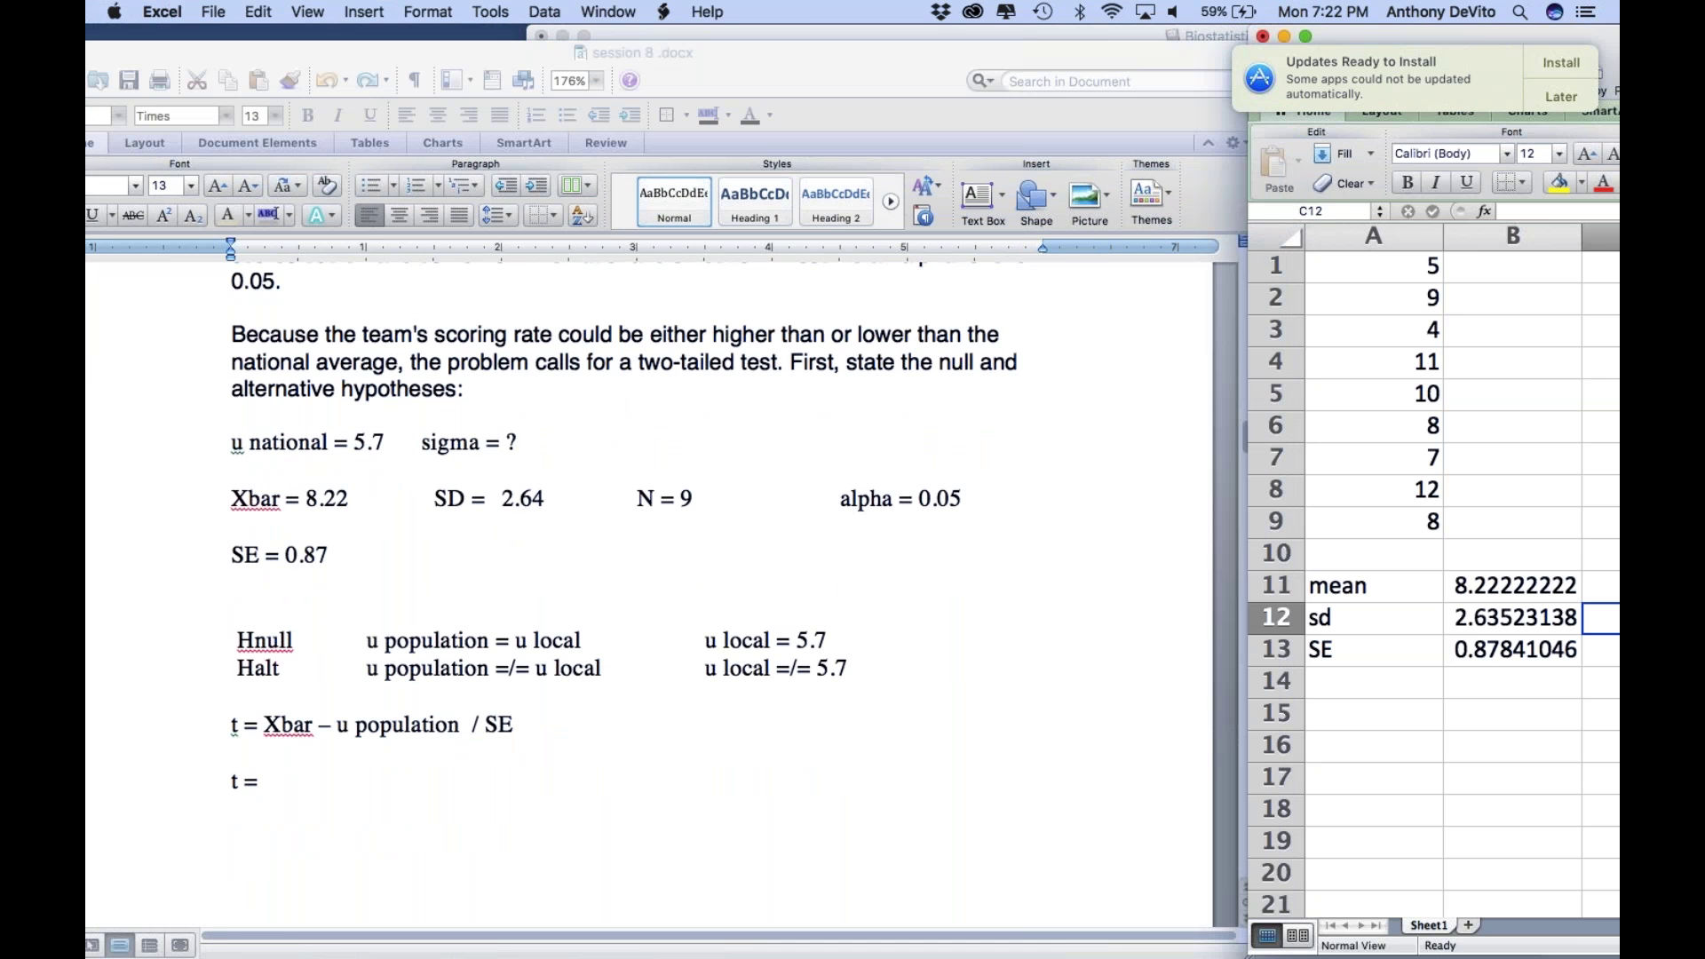
pyautogui.click(533, 811)
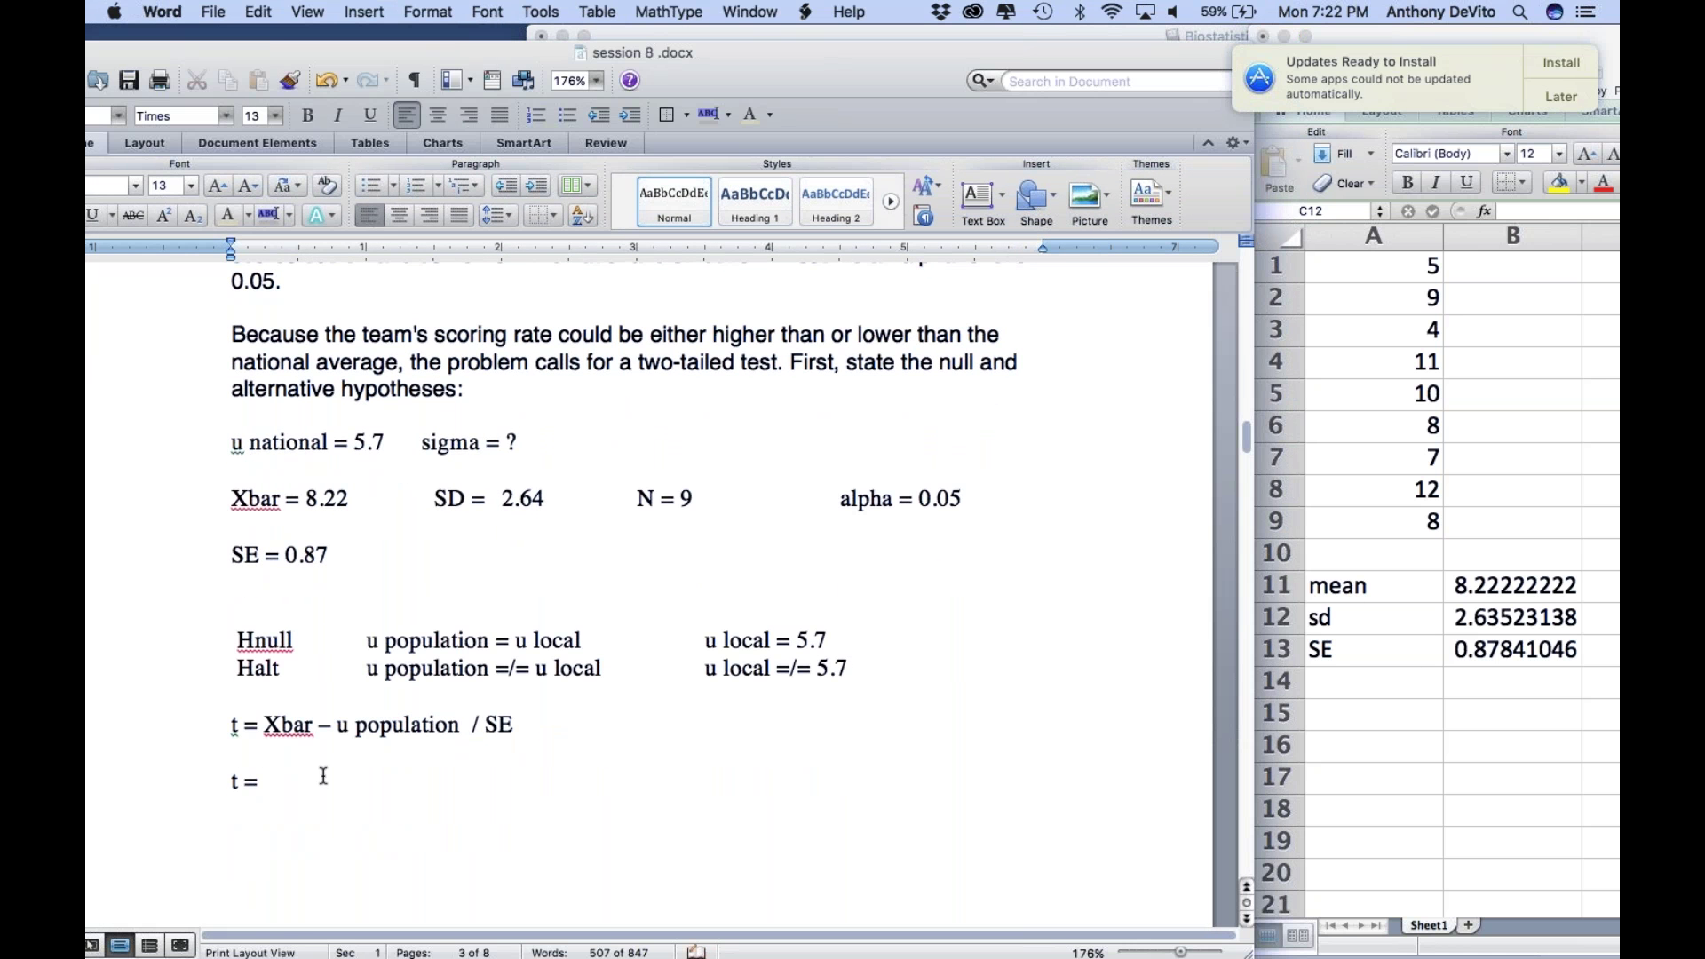
pyautogui.write('2')
# Step: Switch to Excel, open the update notification covering it, decline the installation and close the App Store
pyautogui.press('super+Tab')
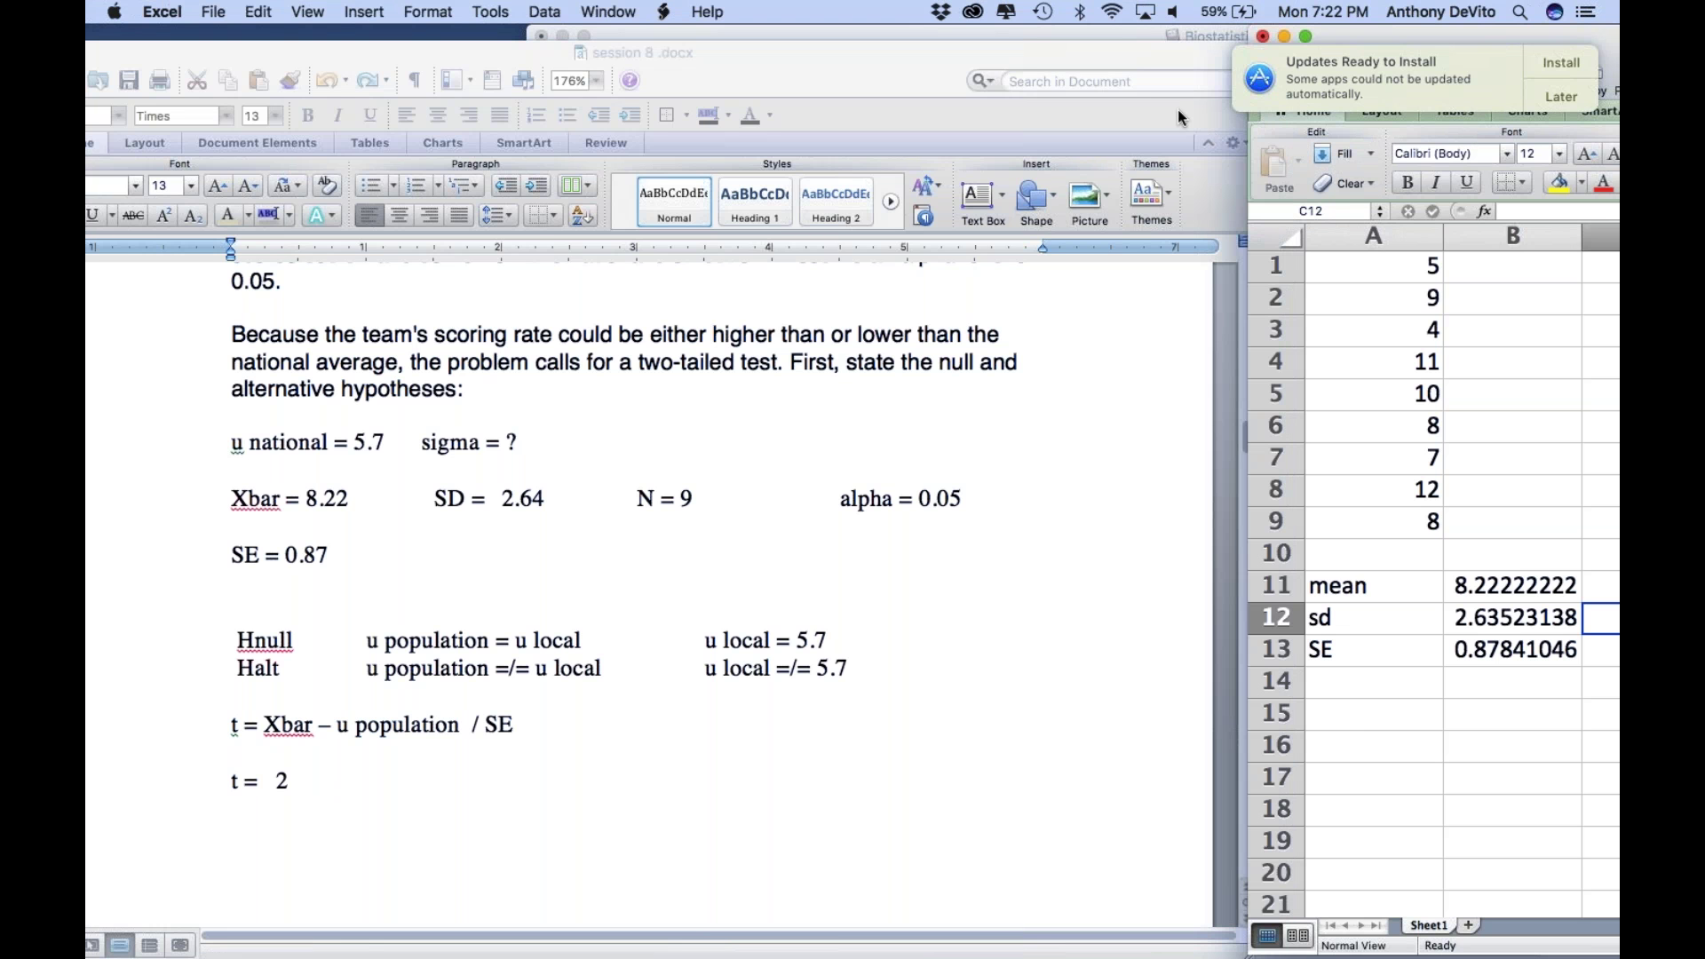
pyautogui.click(1358, 560)
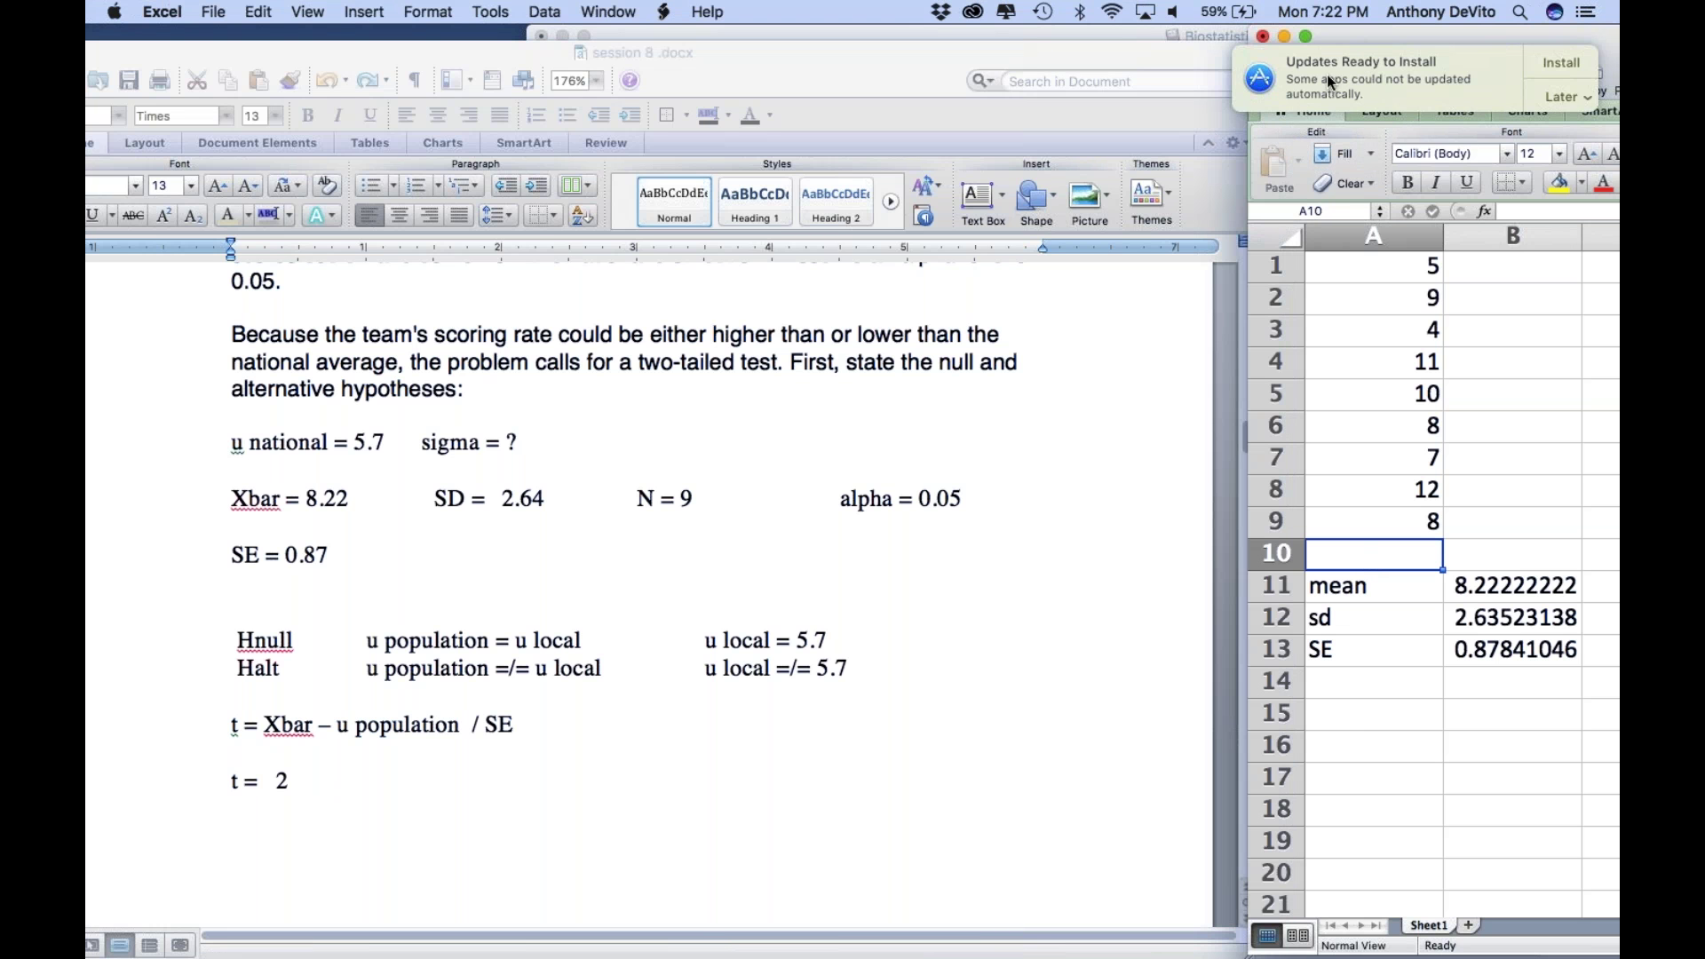
pyautogui.click(1436, 56)
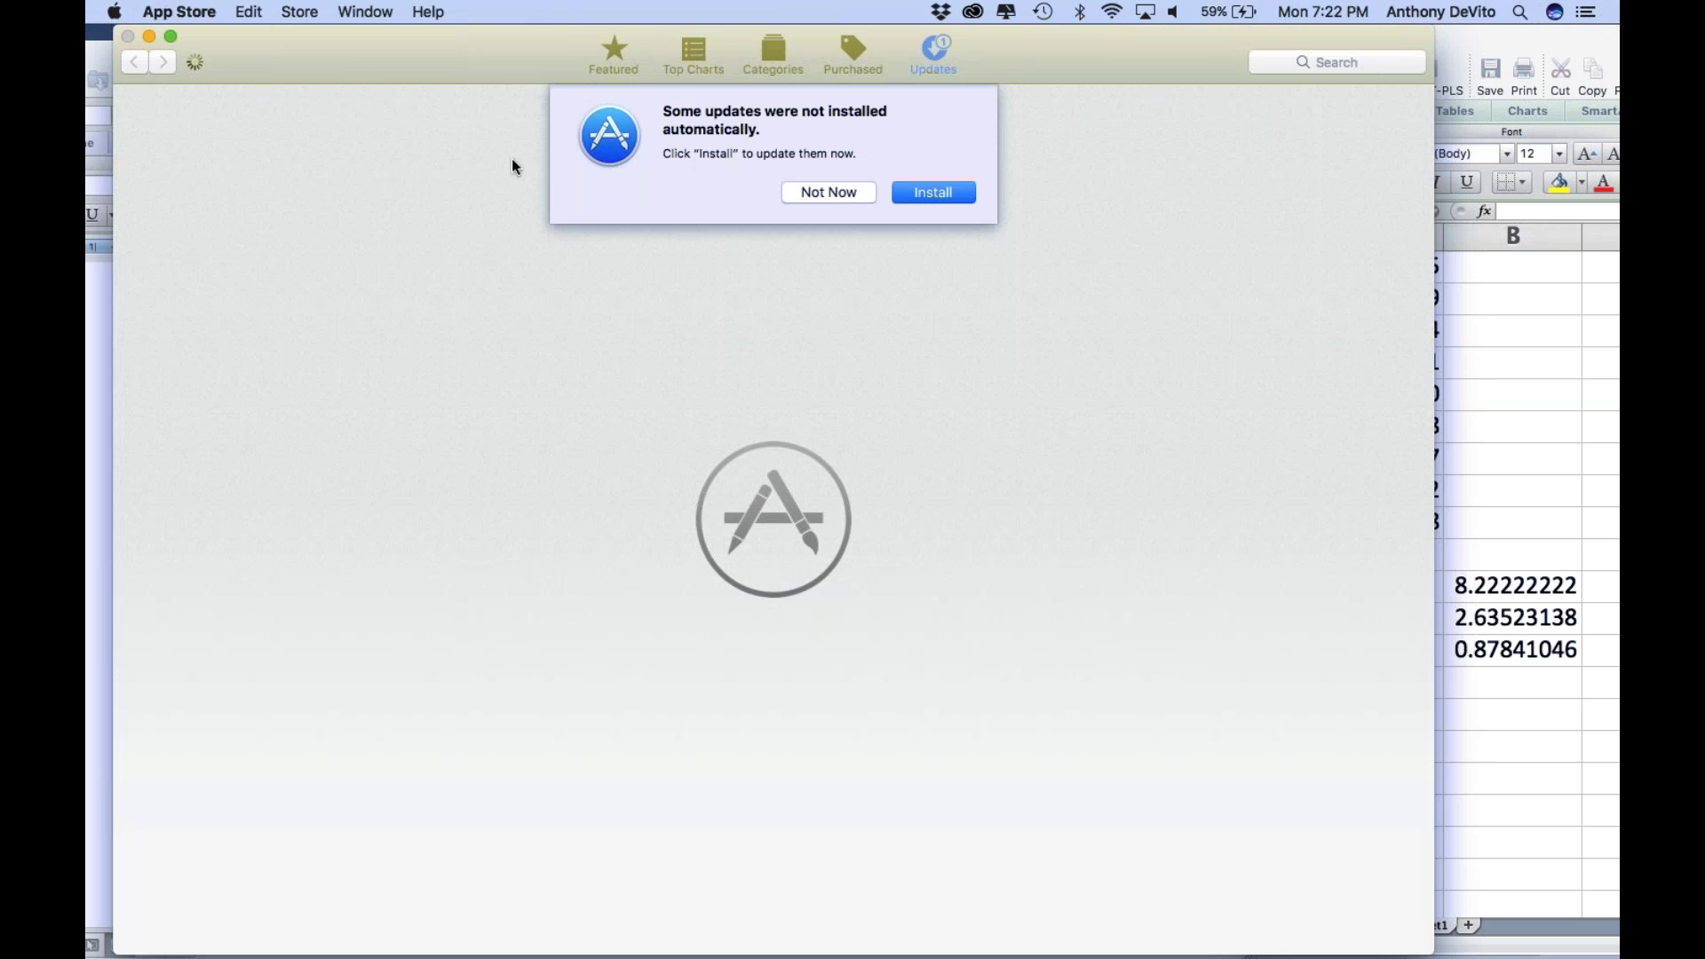
pyautogui.press('Escape')
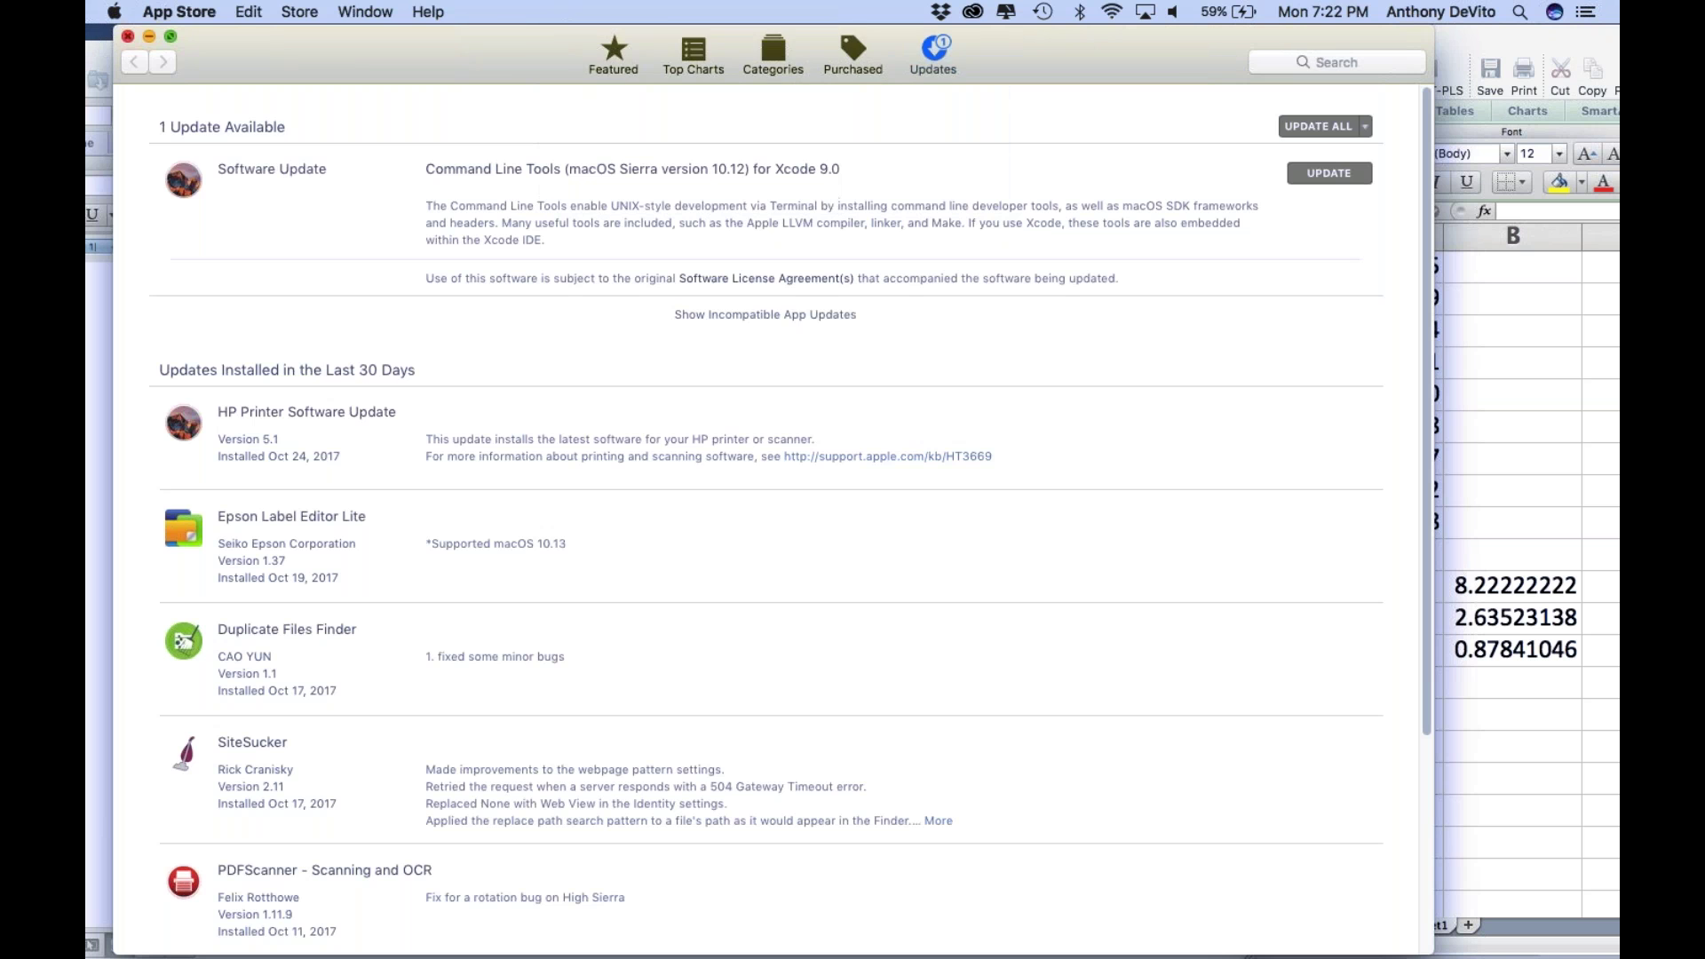
pyautogui.click(127, 36)
# Step: Bring the Excel worksheet fully into view and label cell A15 "t"
pyautogui.doubleClick(1335, 37)
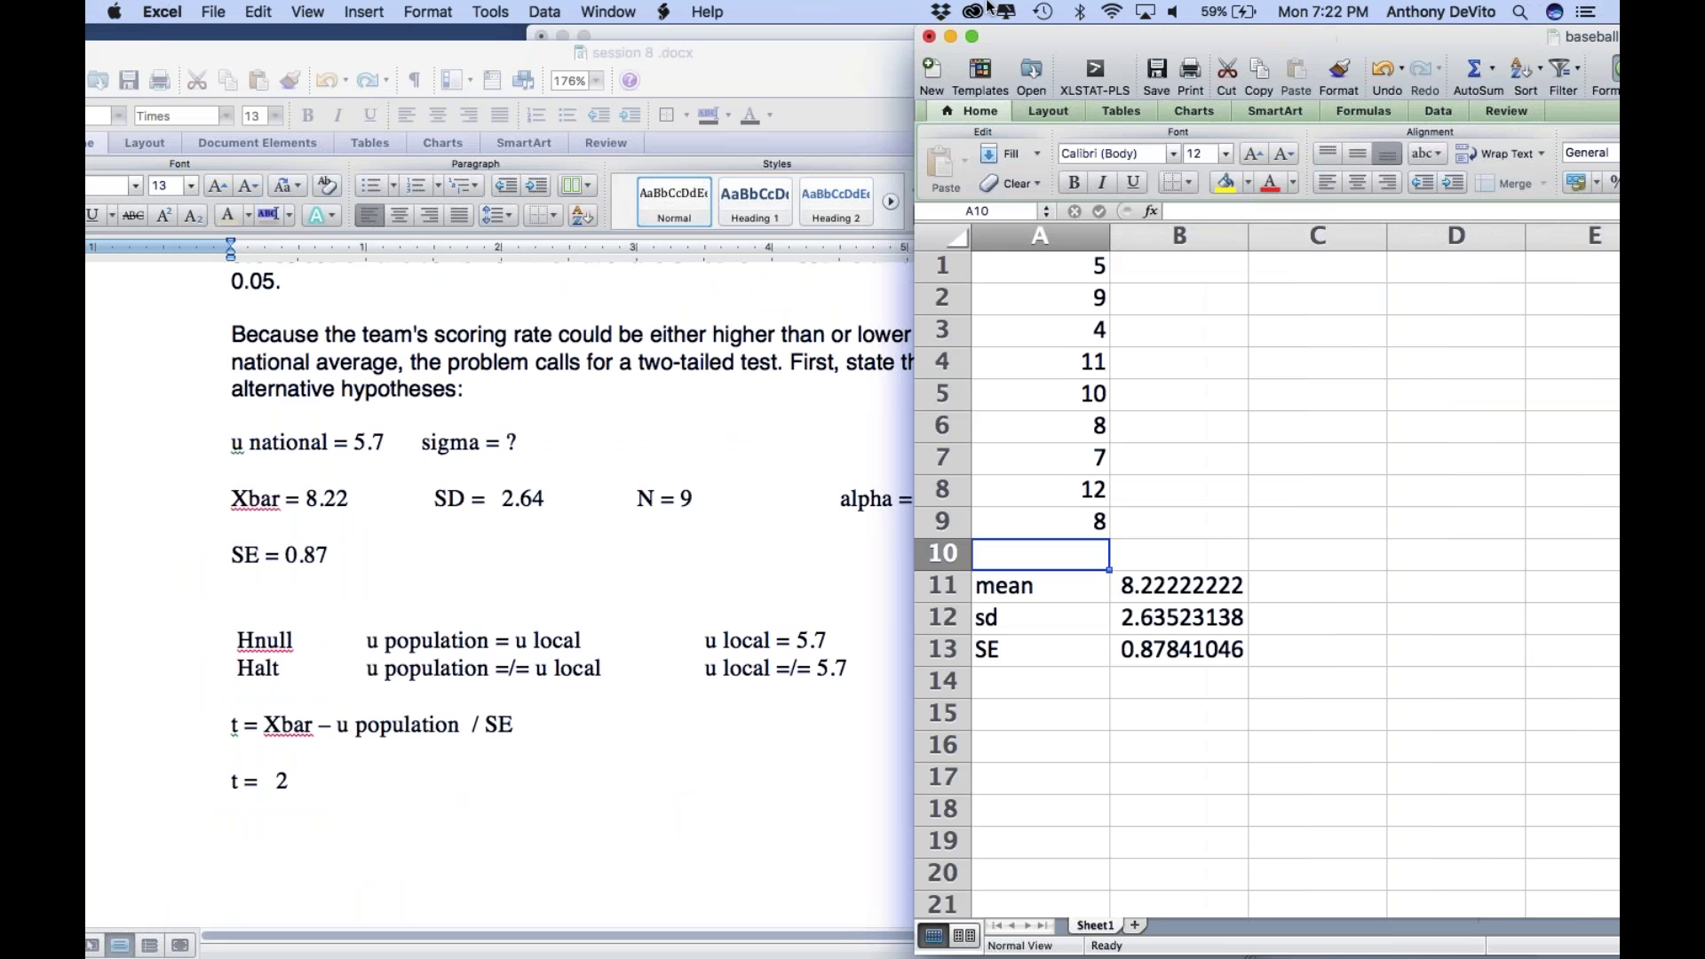
pyautogui.click(864, 715)
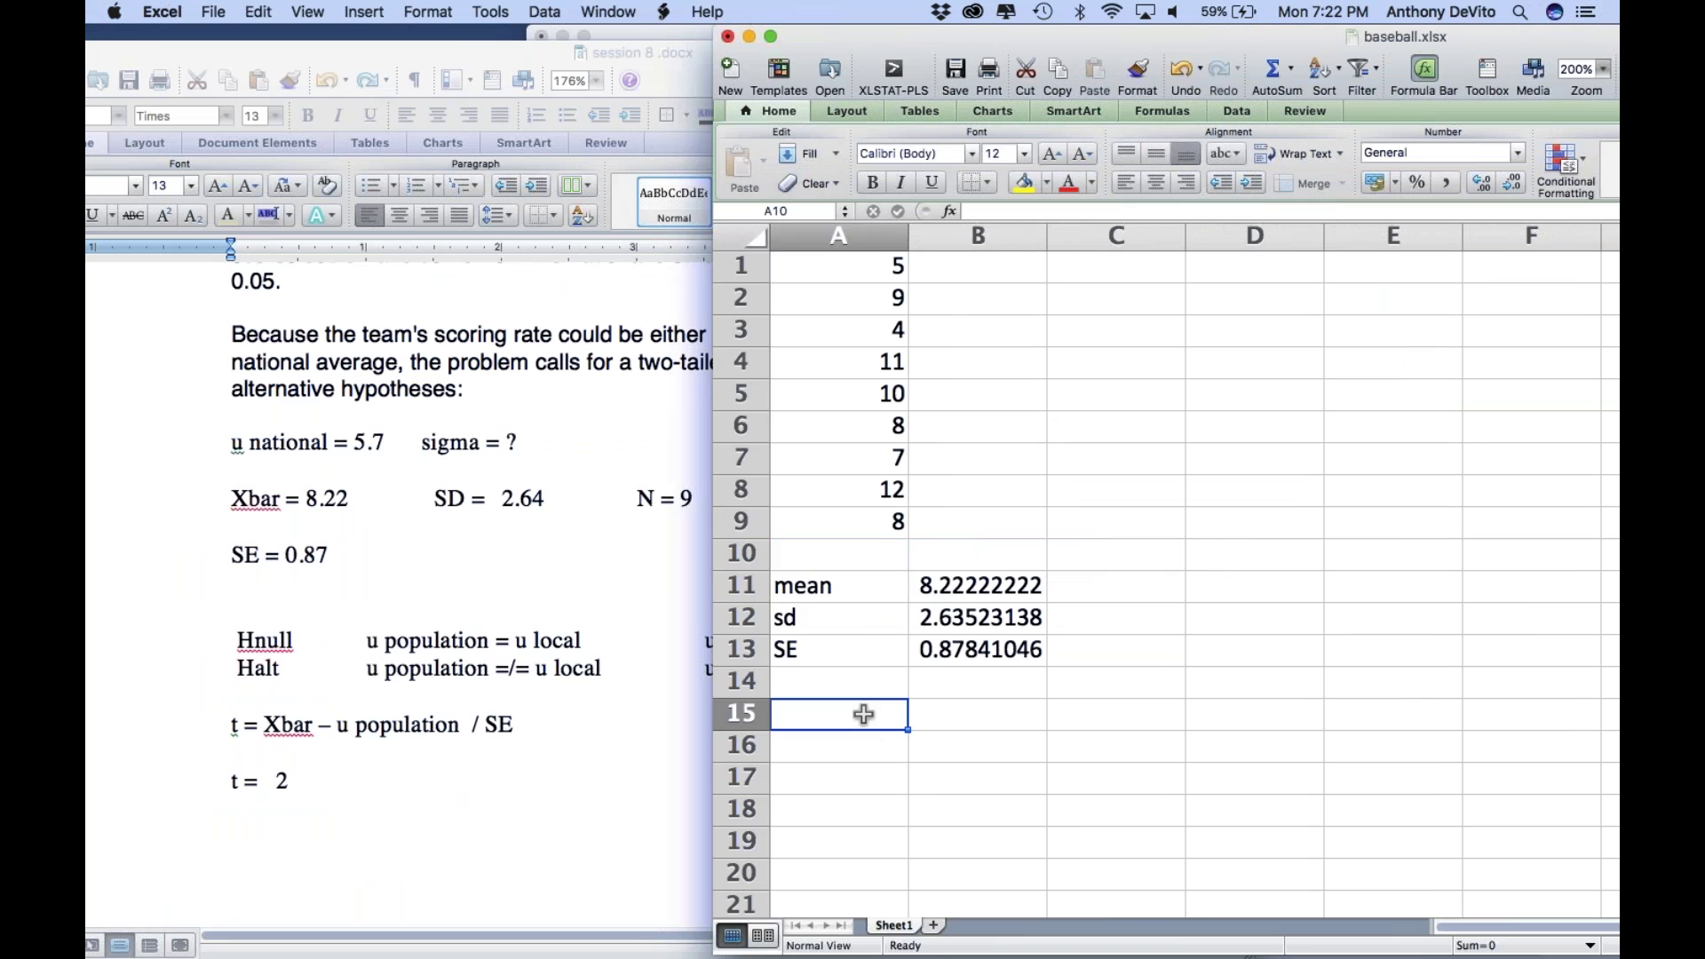
pyautogui.write('t')
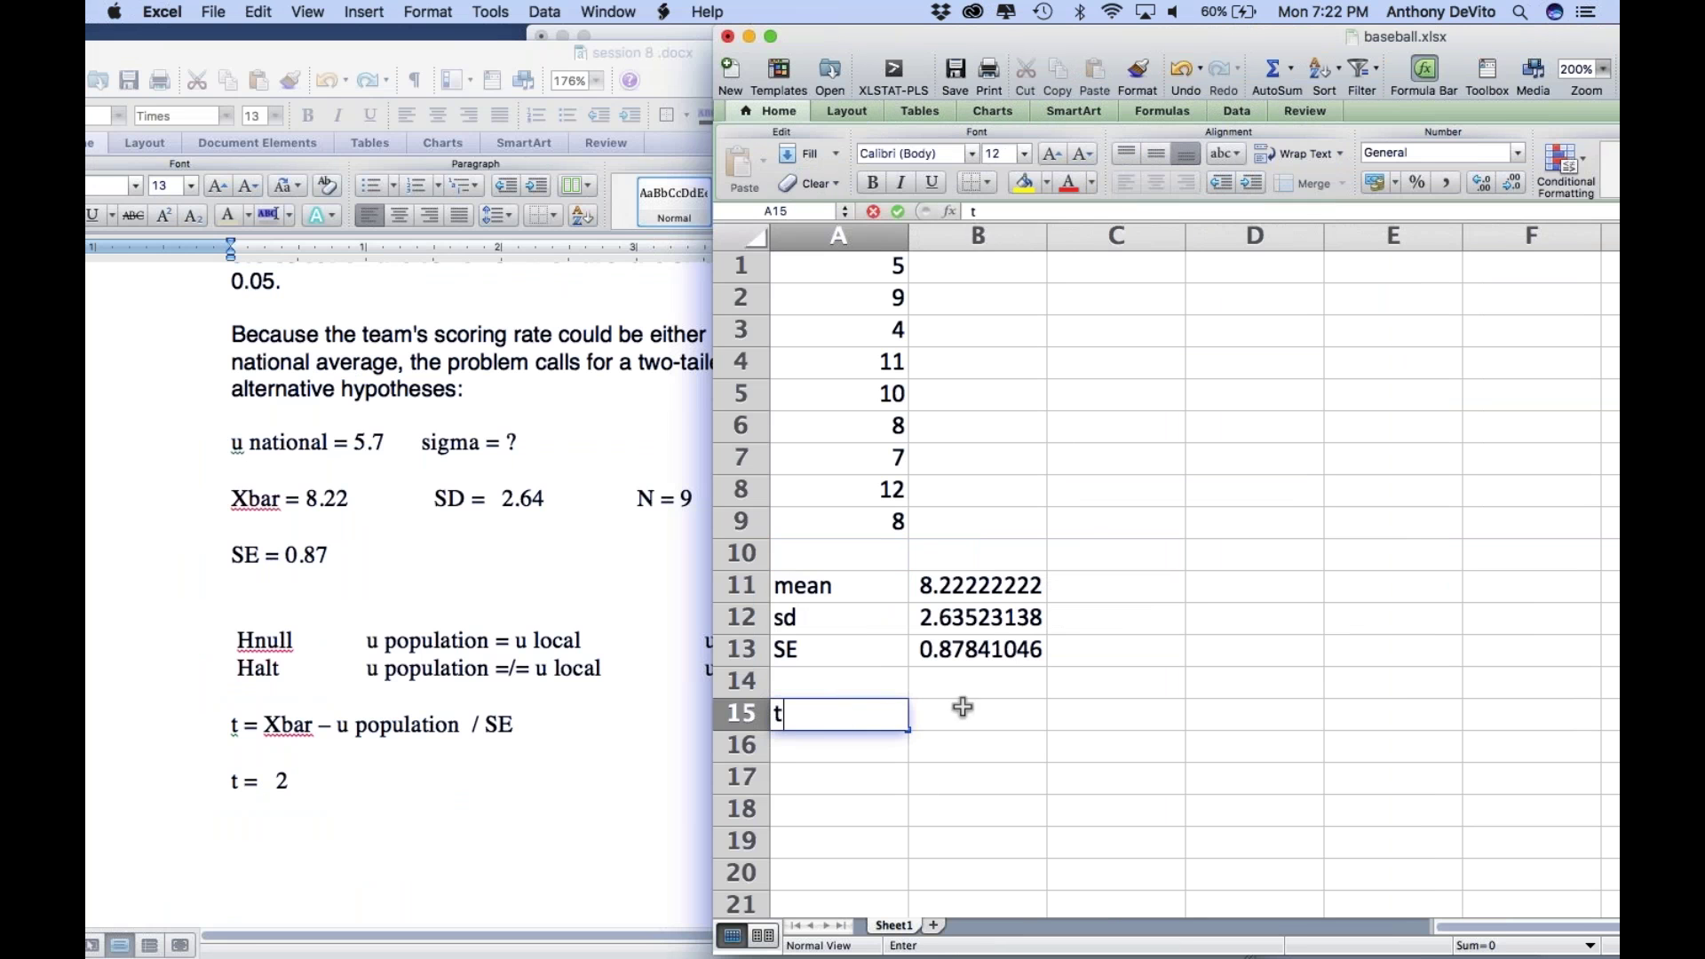
# Step: Compute the t statistic in B15 with the formula =(B11-5.7)/B13
pyautogui.click(959, 710)
pyautogui.write('=')
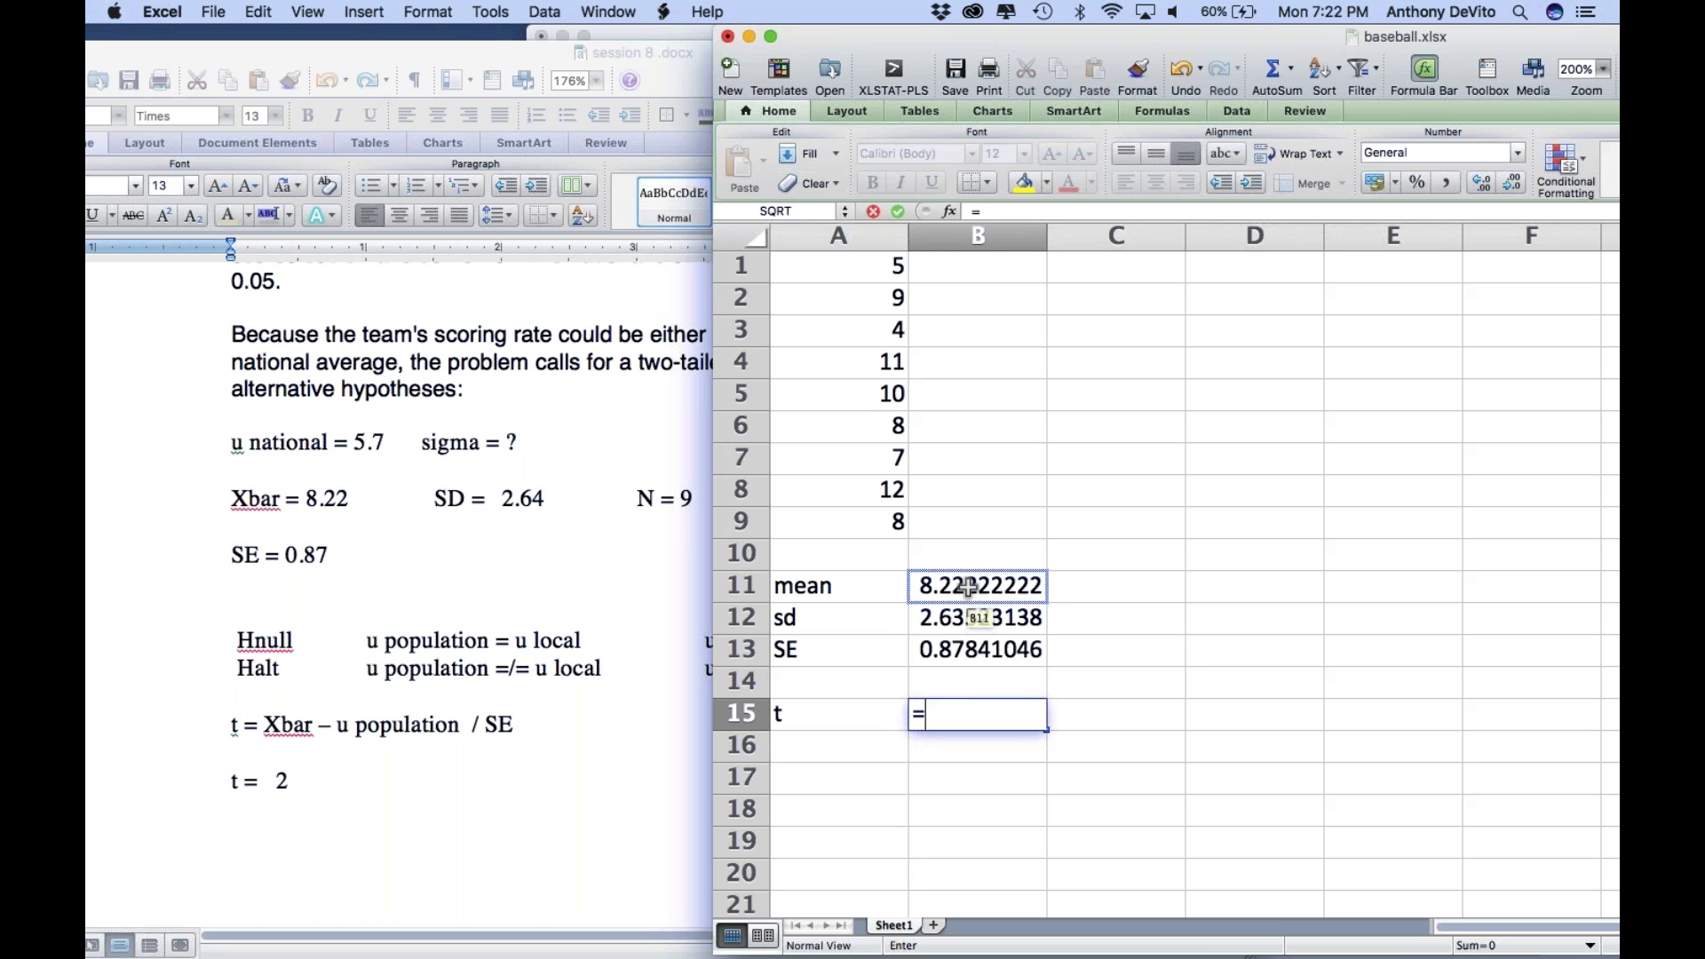
pyautogui.click(968, 586)
pyautogui.write('=5.7')
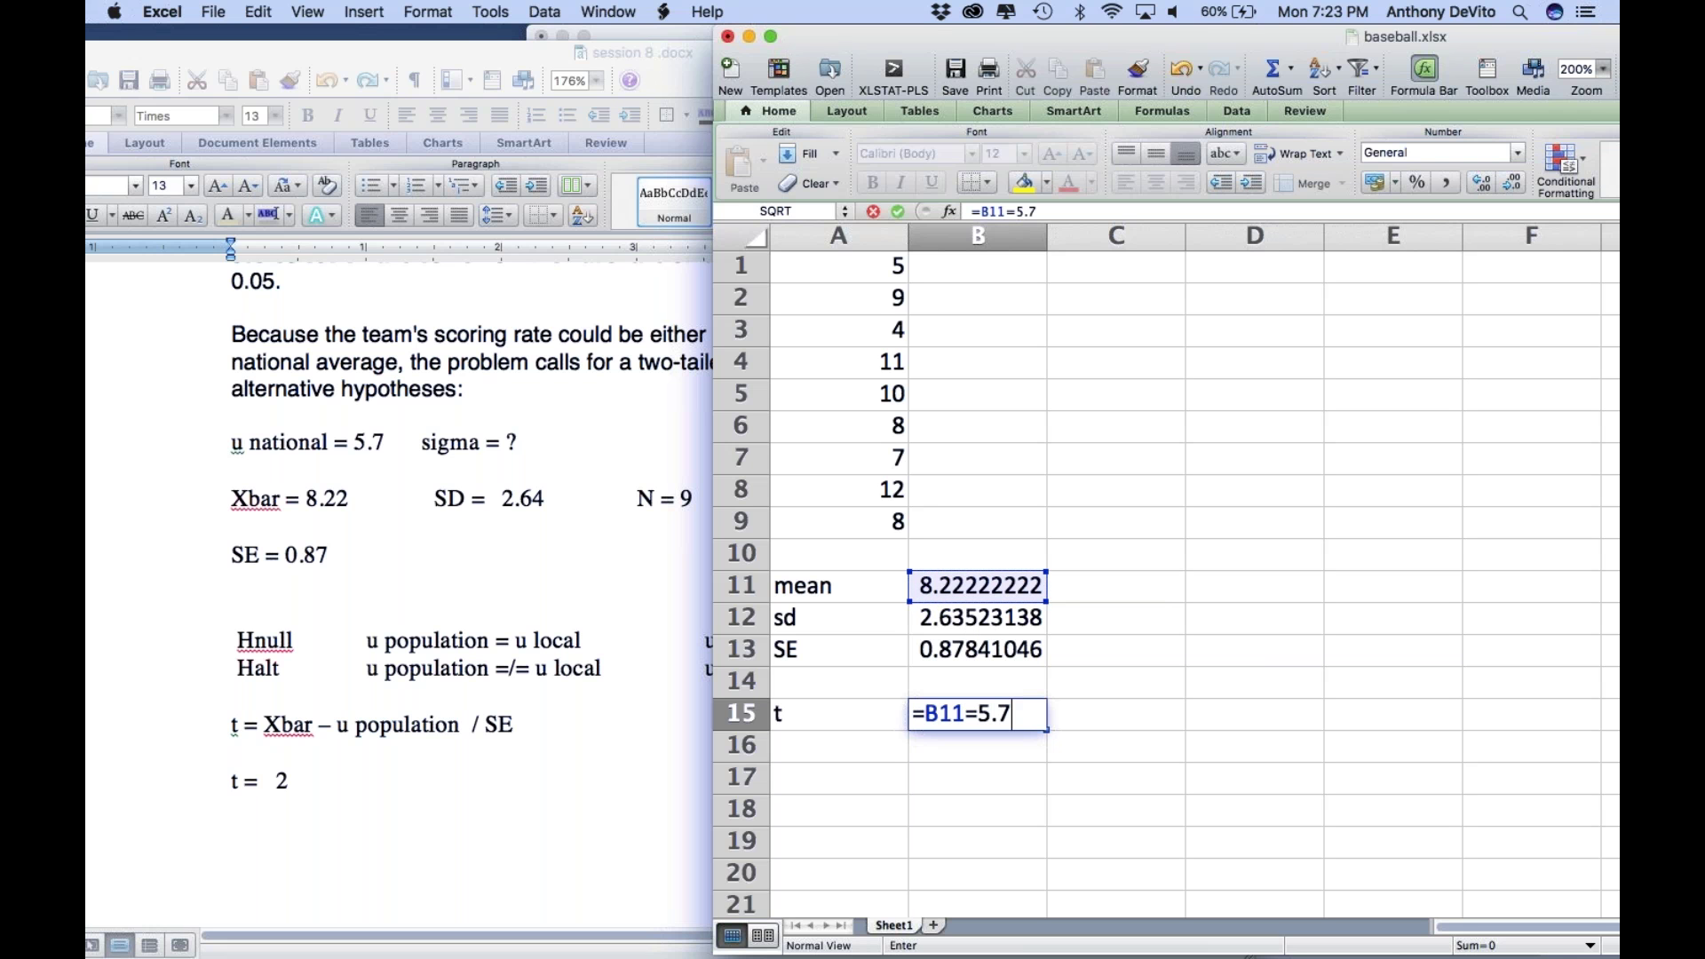
pyautogui.press('BackSpace')
pyautogui.press('BackSpace')
pyautogui.press('BackSpace')
pyautogui.press('BackSpace')
pyautogui.write('-5.7')
pyautogui.click(927, 713)
pyautogui.write('(')
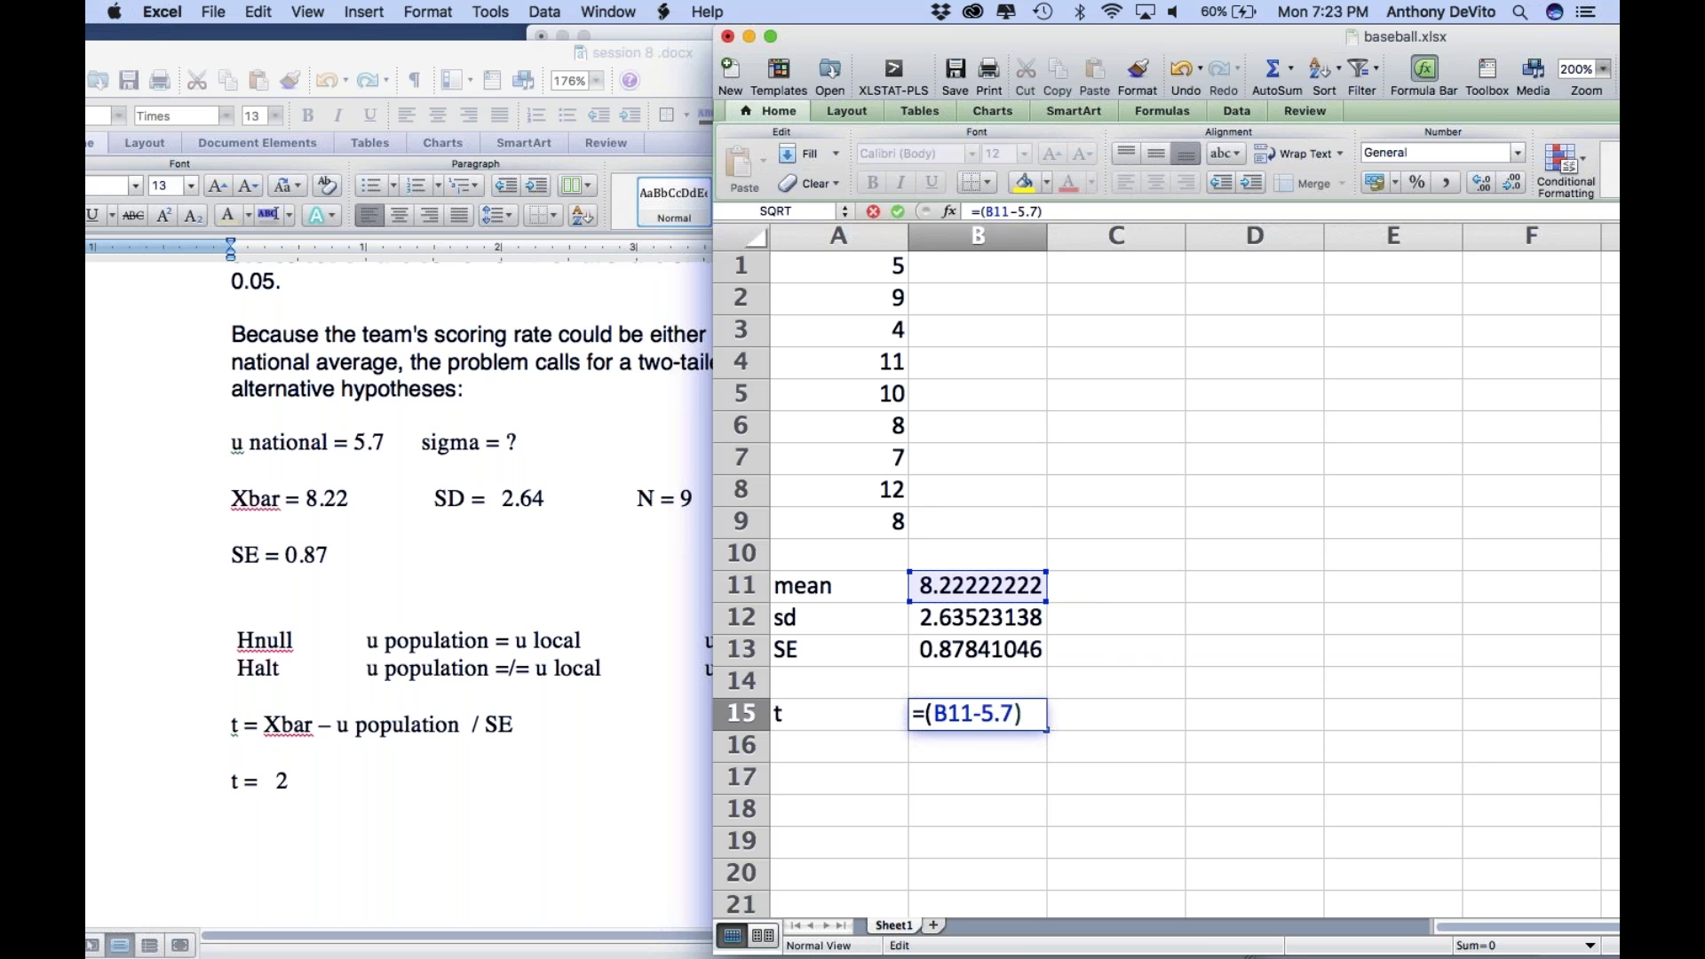
pyautogui.write('/')
pyautogui.click(1012, 647)
pyautogui.press('Return')
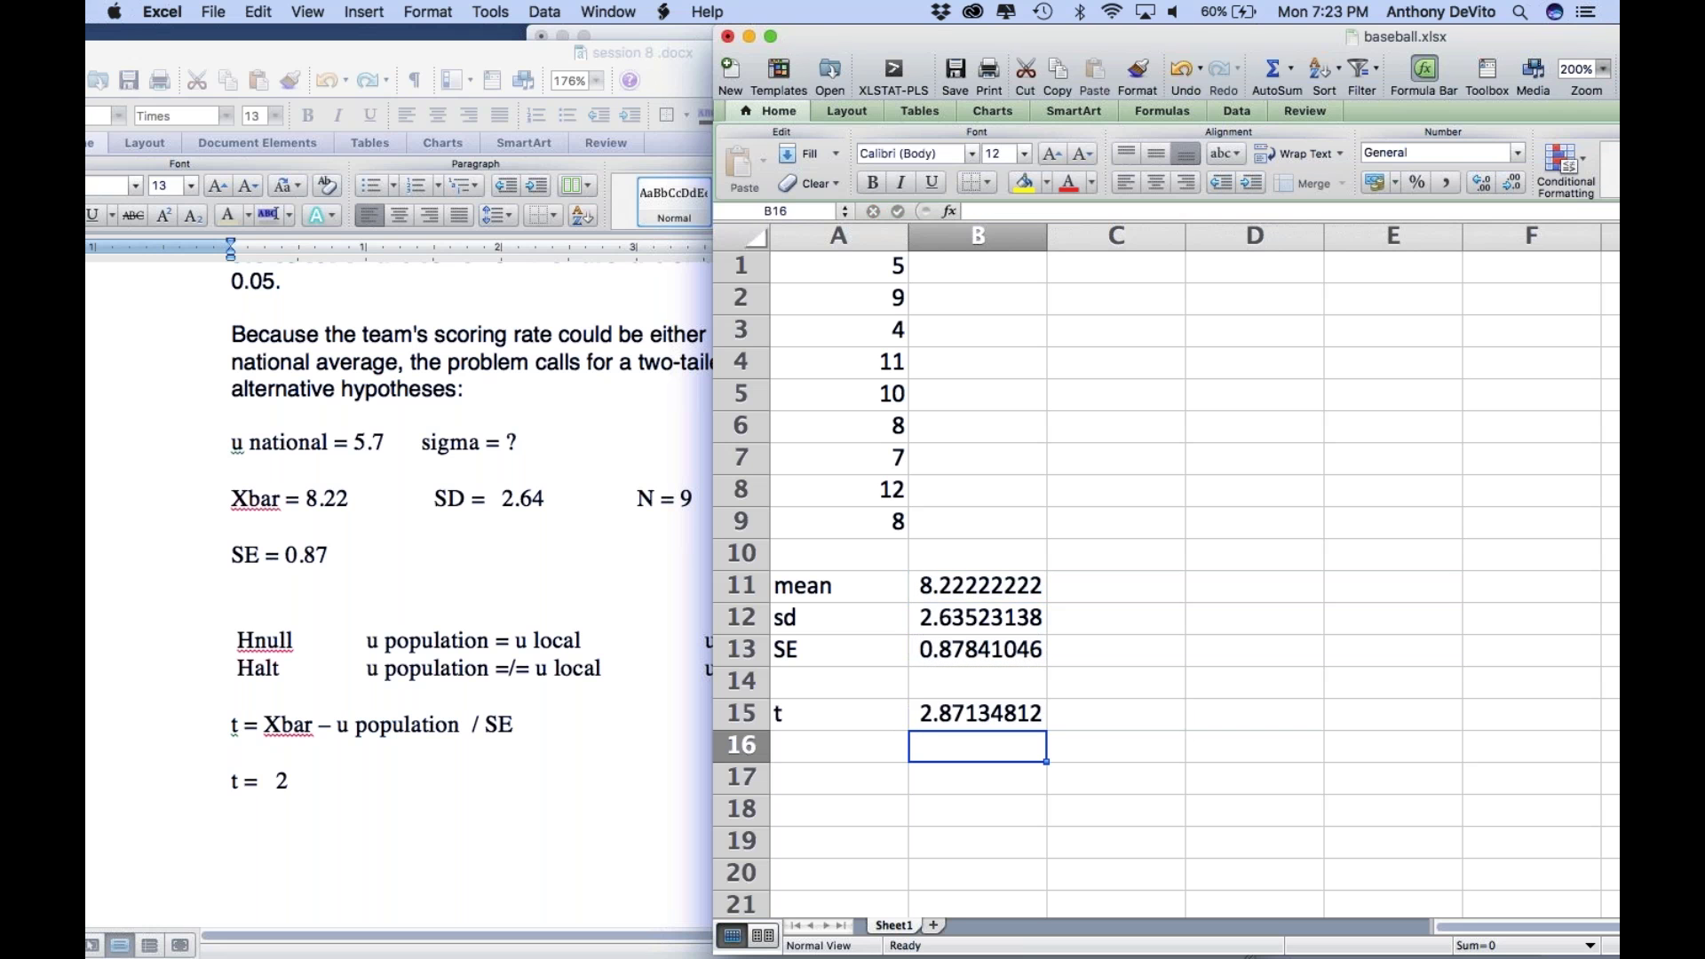
# Step: Switch to Word, complete the result line as "t = 2.87" and start a new paragraph two lines below
pyautogui.click(475, 780)
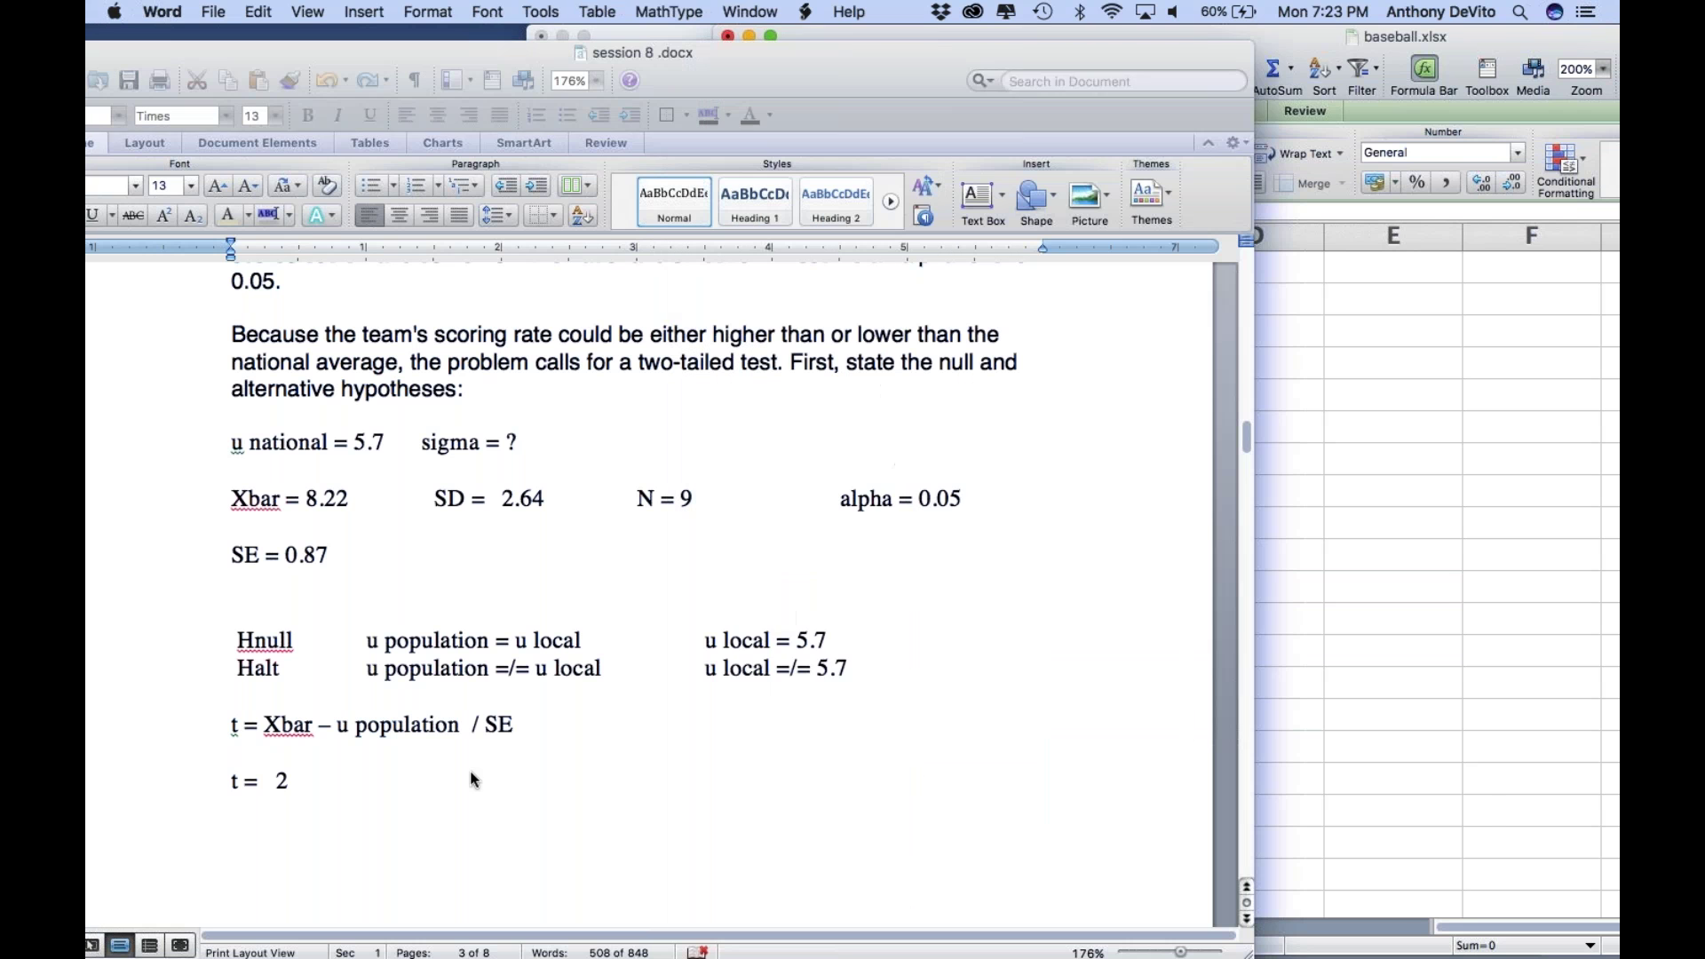
pyautogui.write('.87')
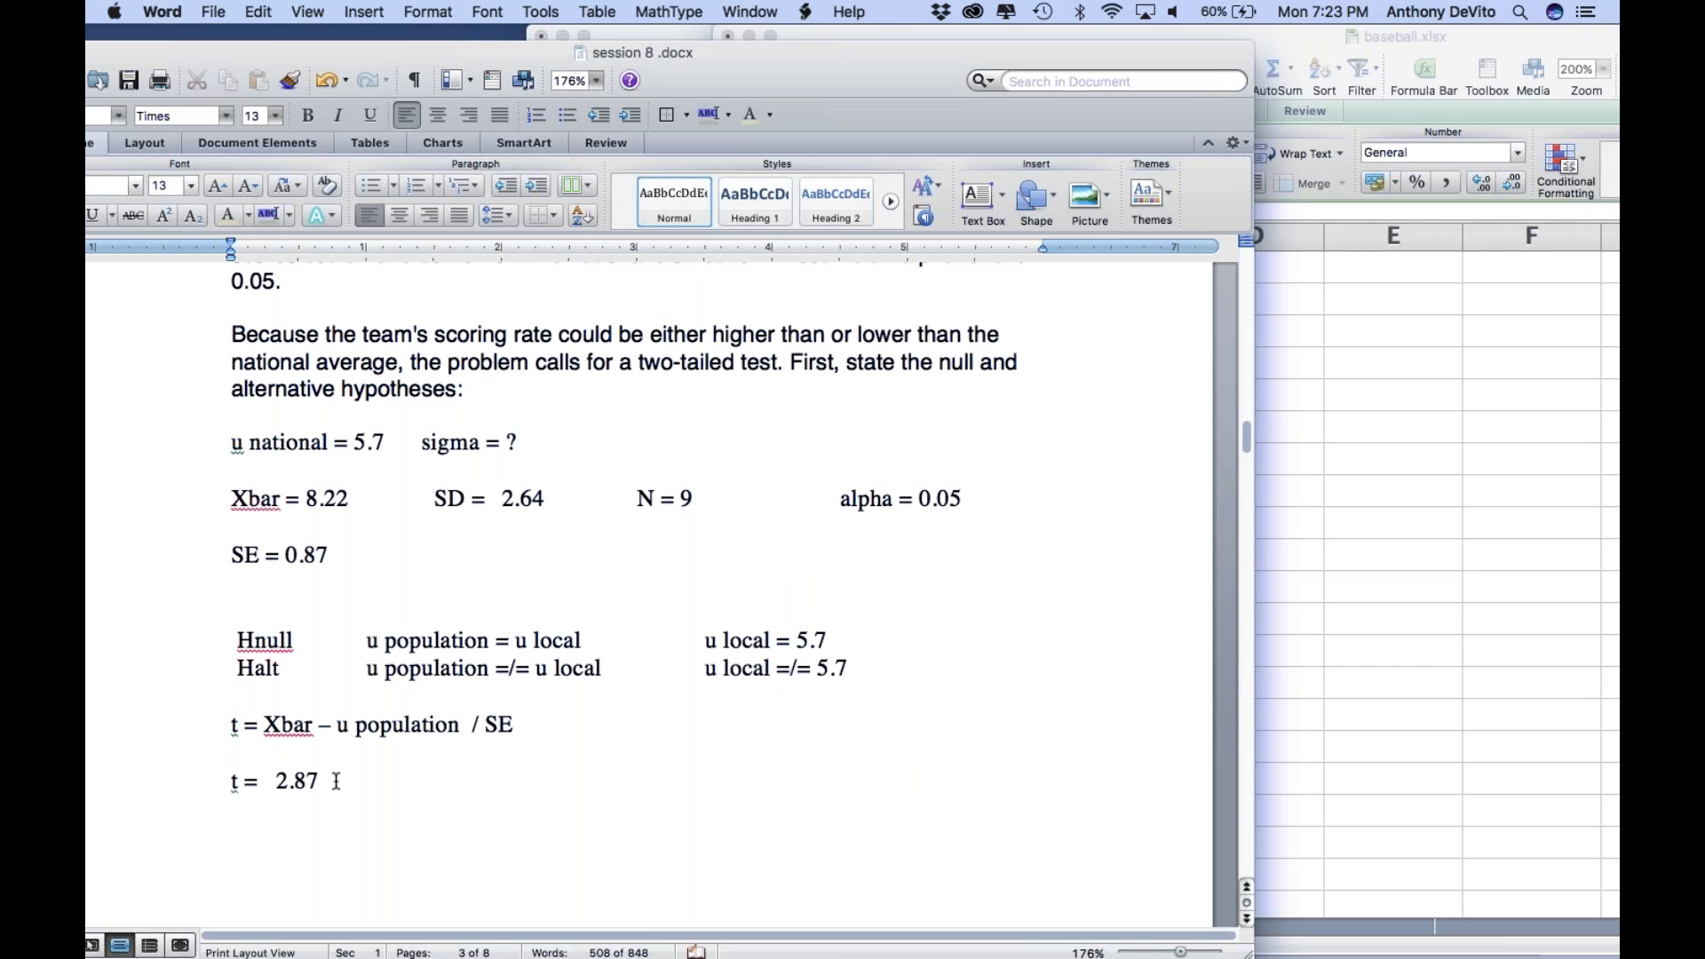
pyautogui.press('Return')
pyautogui.press('Return')
# Step: Switch to the t-table in Preview and examine the critical values for 8 degrees of freedom under the confidence-level and right-tail headings
pyautogui.hotkey('ctrl', 'Up')
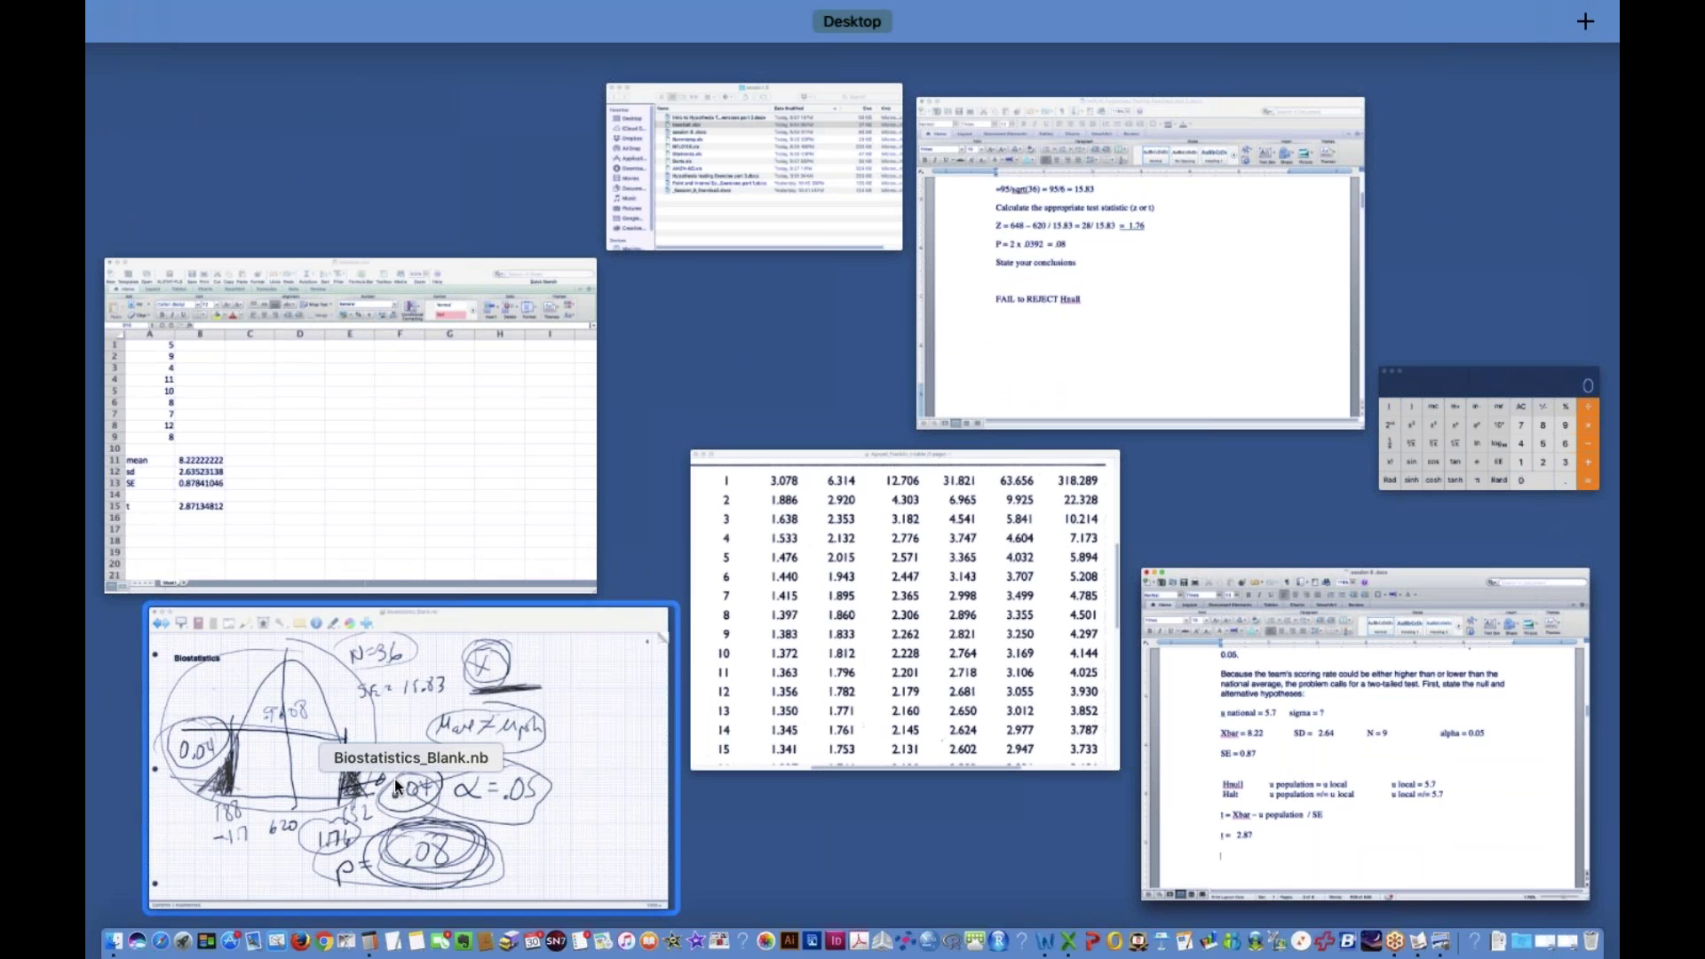
pyautogui.click(798, 644)
pyautogui.moveTo(983, 85); pyautogui.dragTo(473, 48)
pyautogui.scroll(3, 738, 295)
pyautogui.scroll(1, 738, 295)
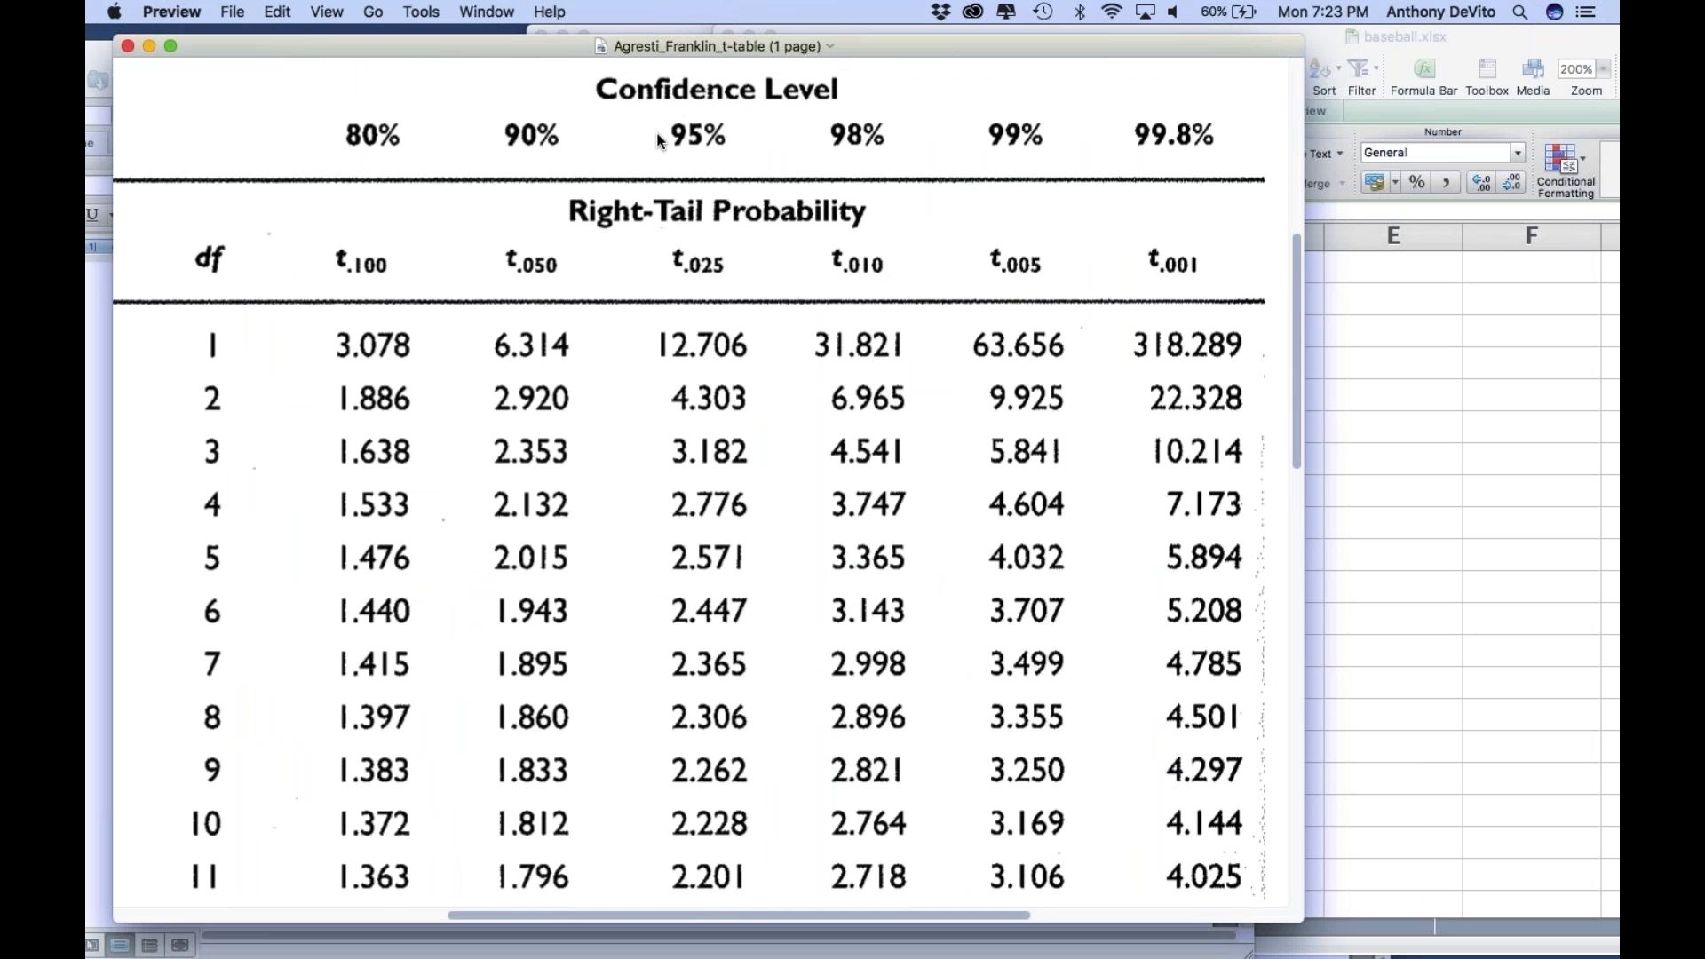
pyautogui.scroll(-2, 715, 430)
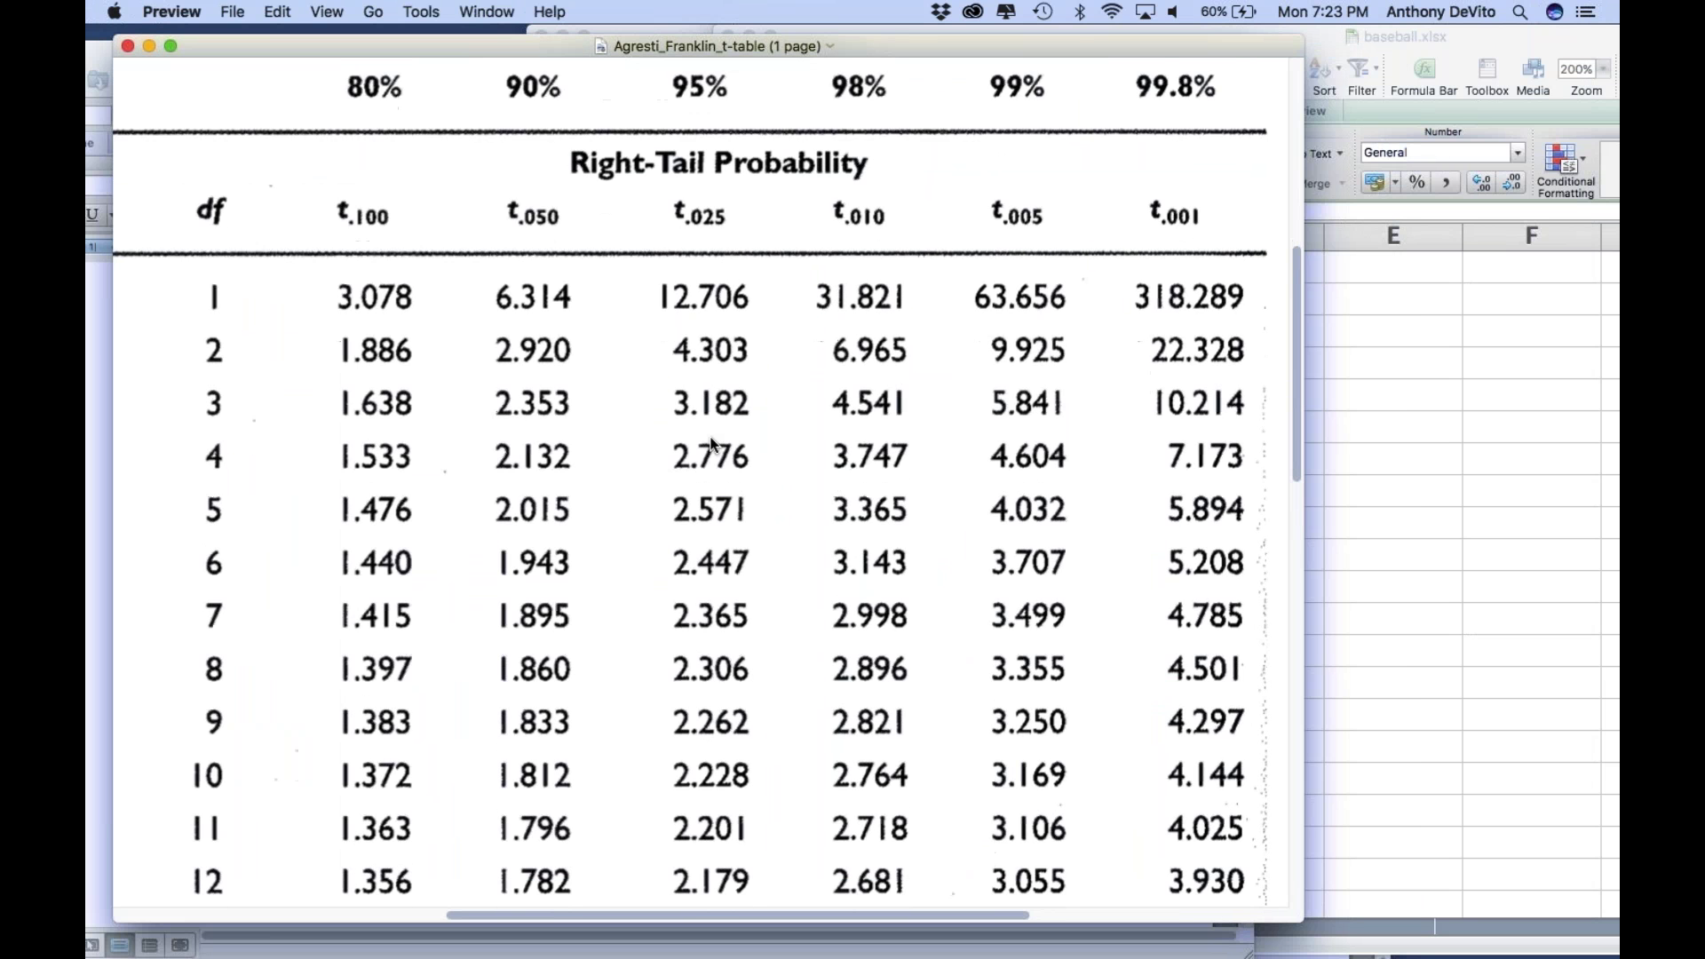
pyautogui.moveTo(372, 50); pyautogui.dragTo(437, 40)
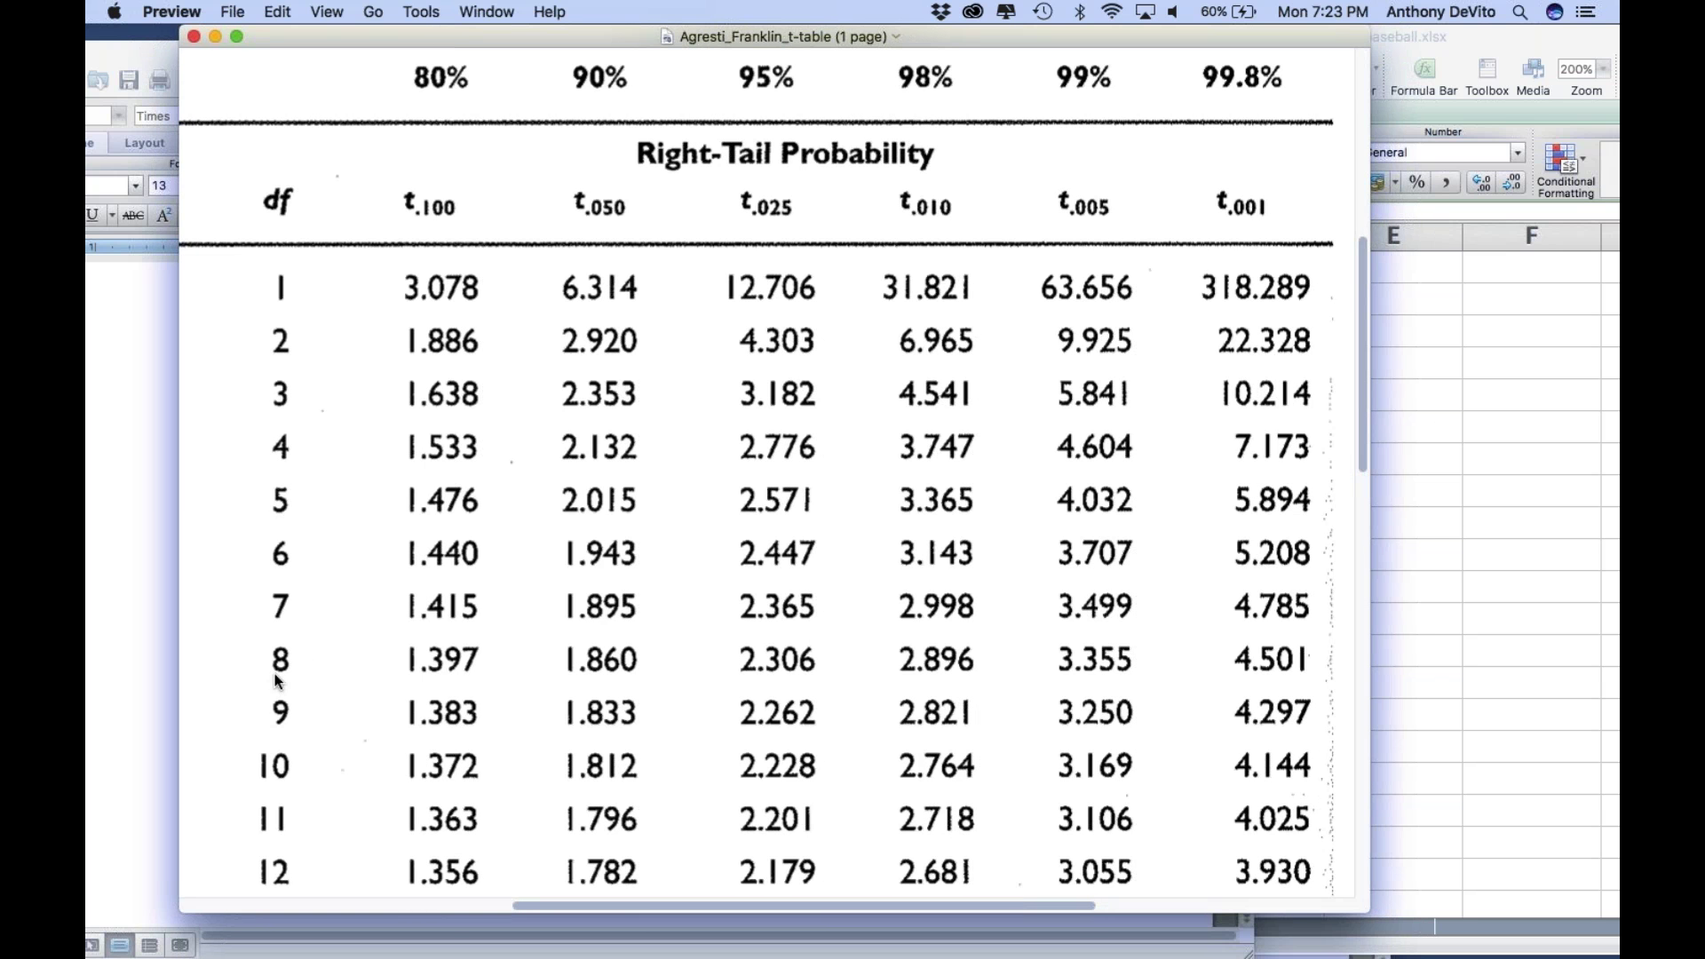
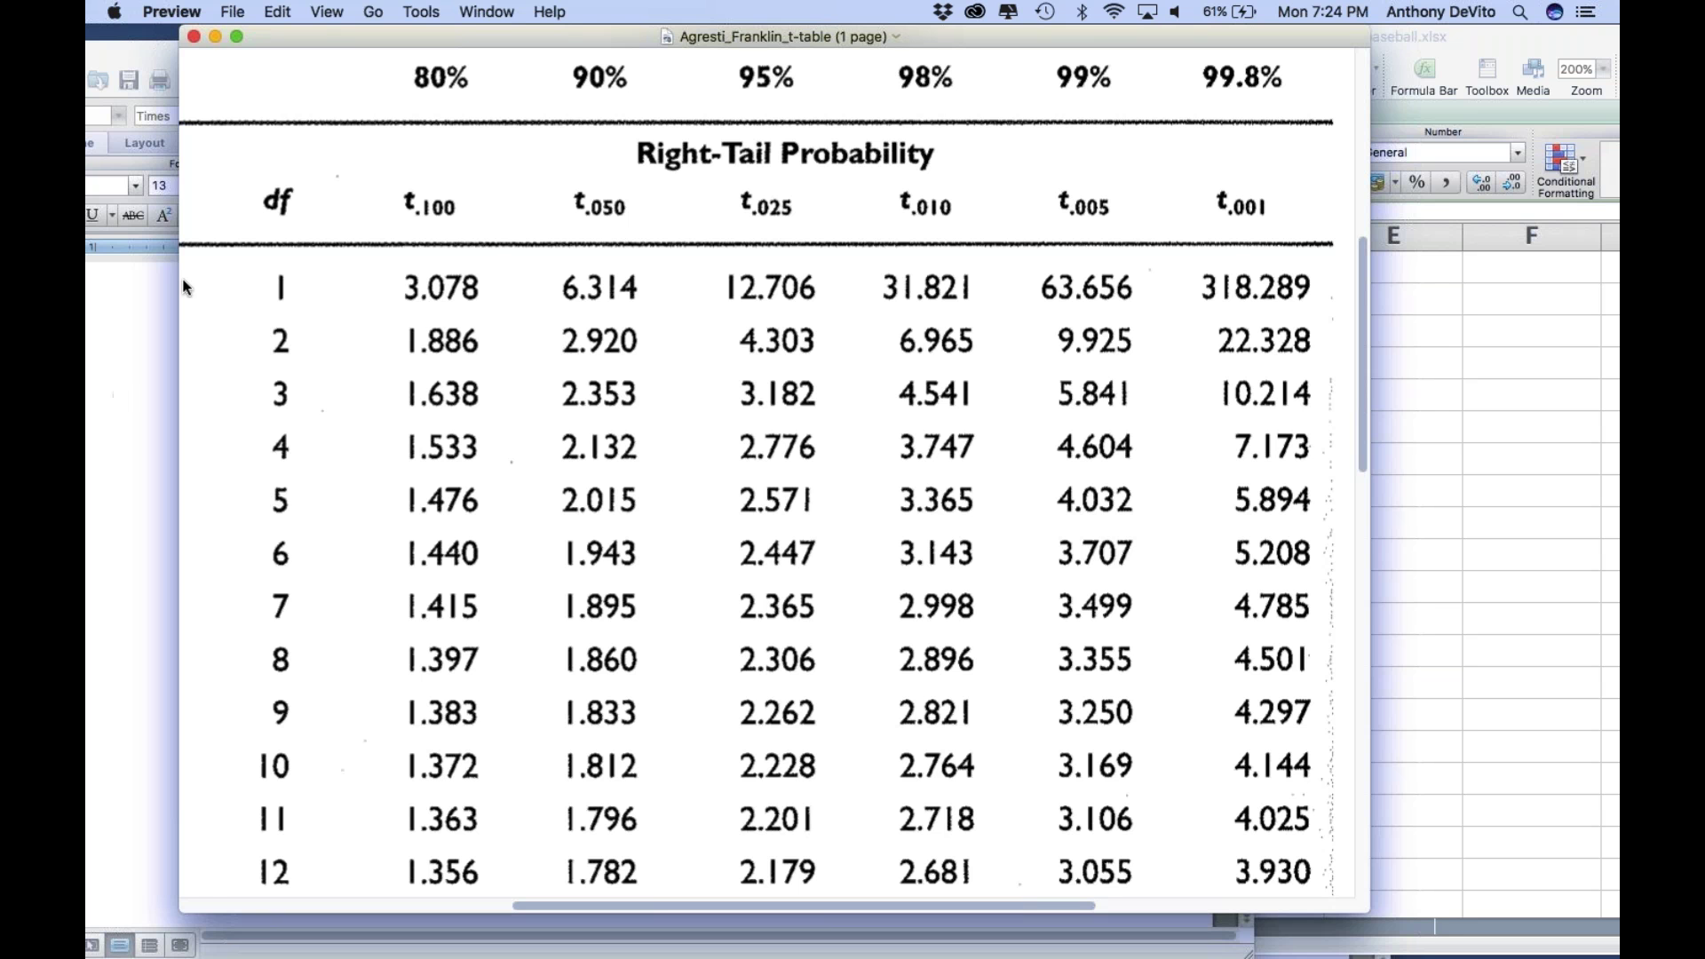
# Step: Return to the Word document, go to problem 3 about Hunter and SUNY New Paltz, and reposition the window
pyautogui.click(121, 381)
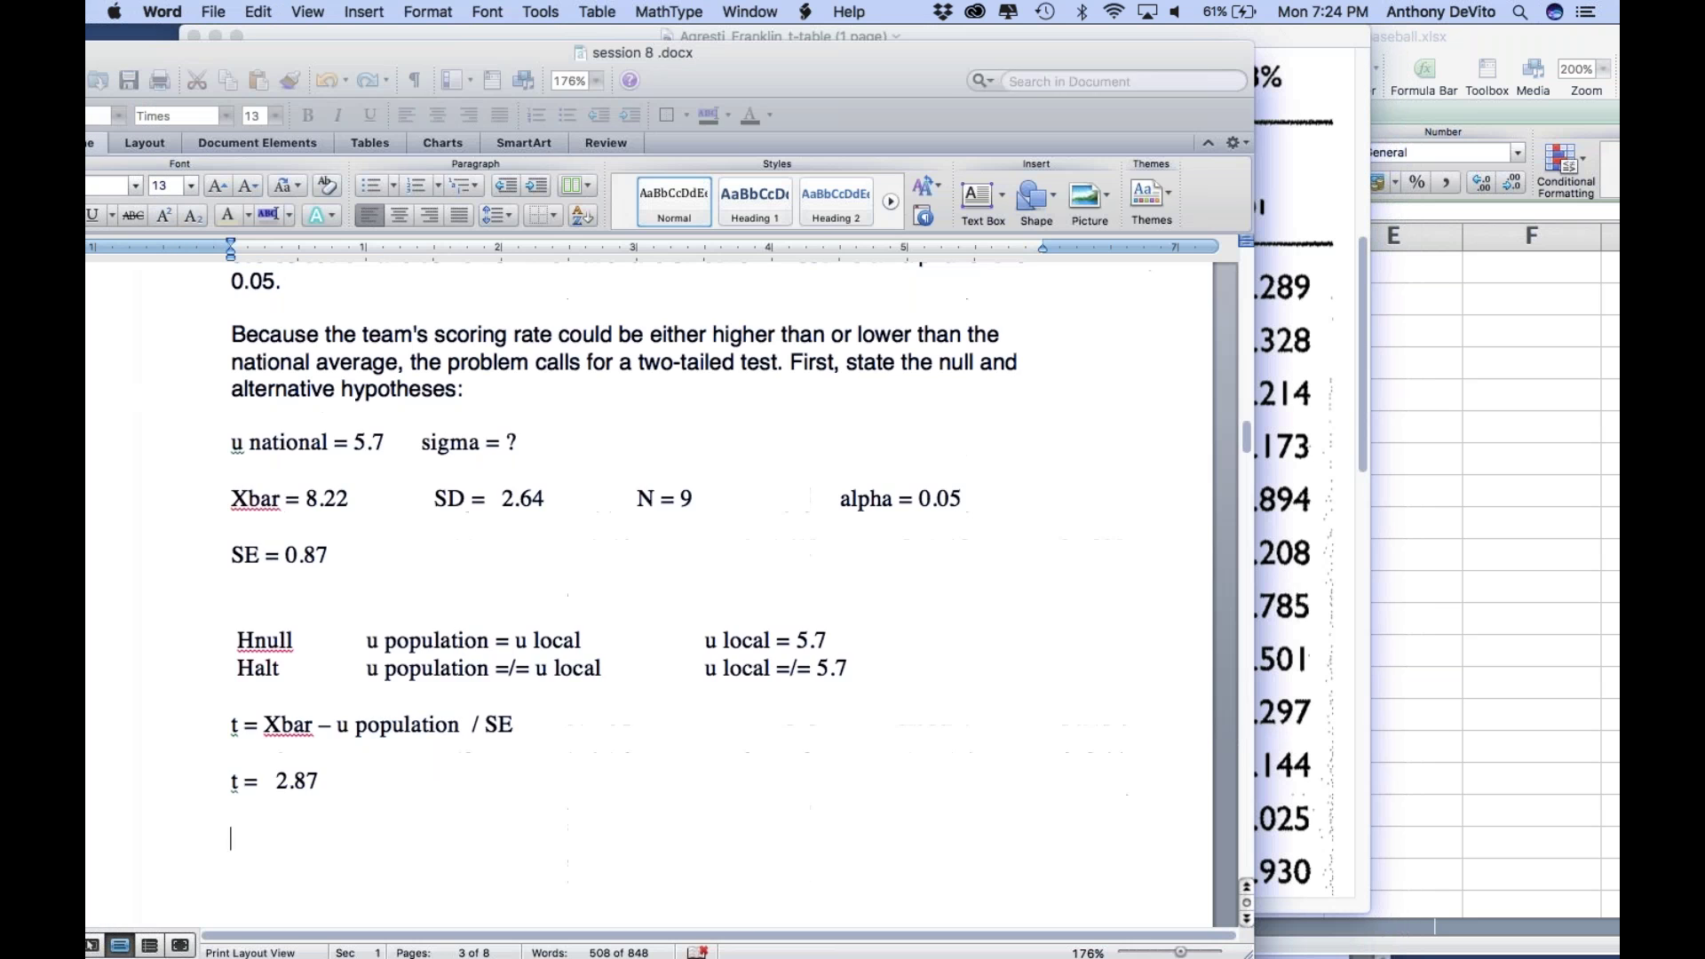
pyautogui.scroll(-10, 622, 577)
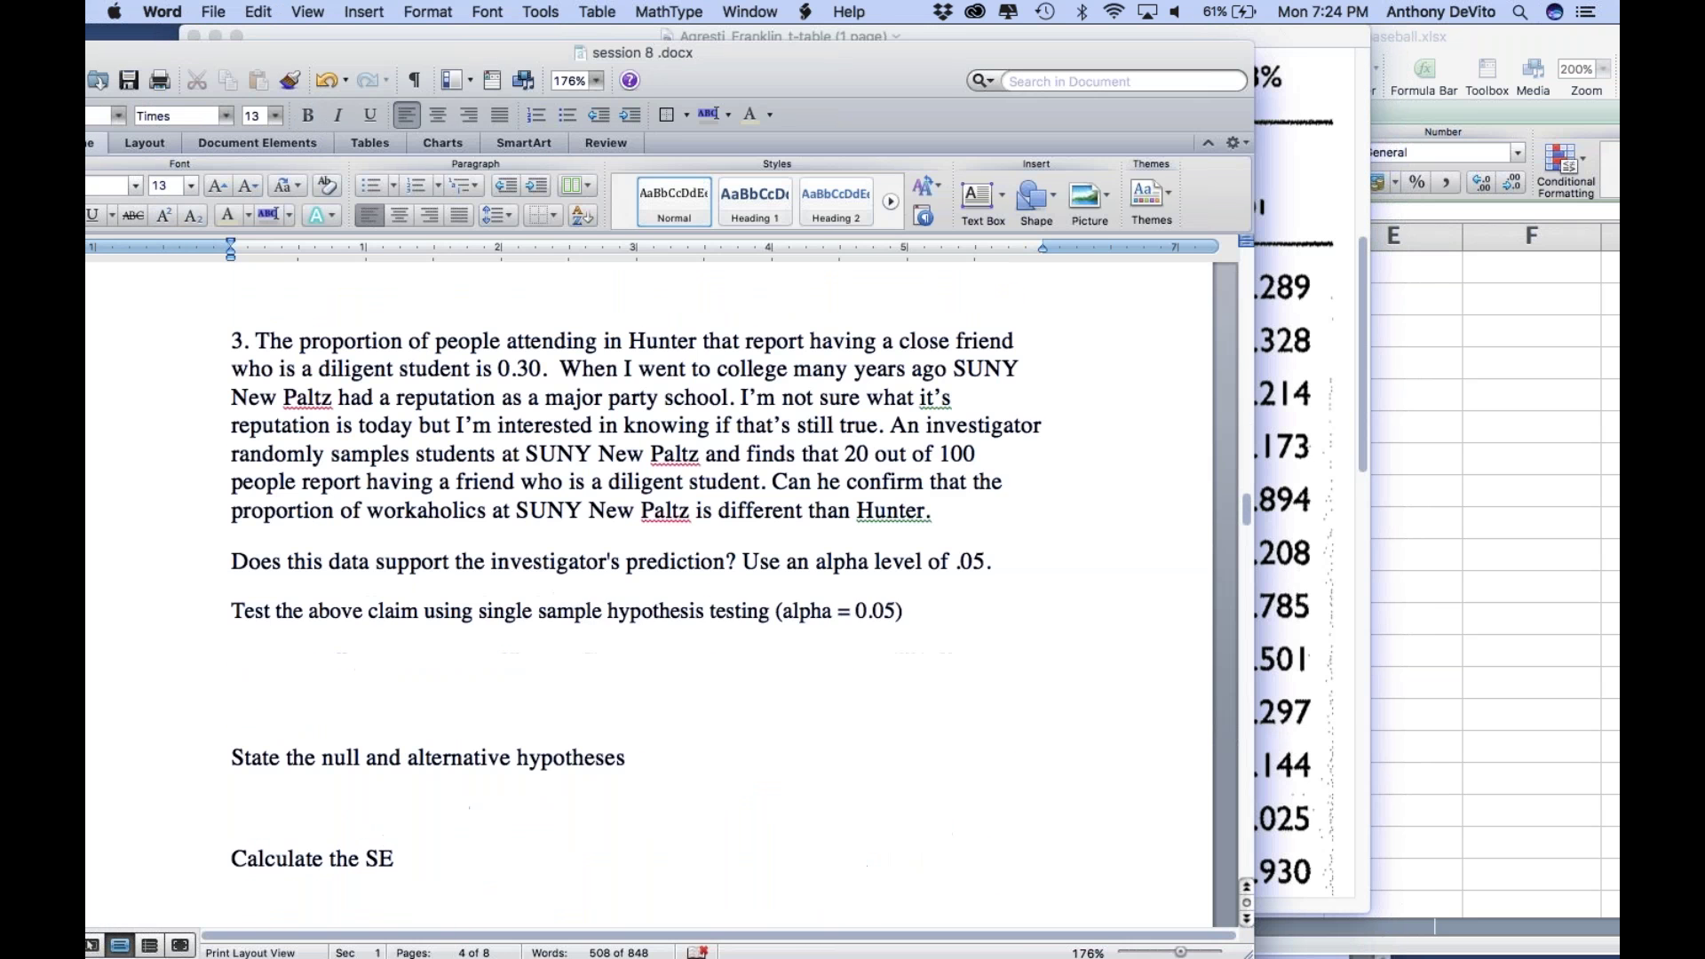
pyautogui.moveTo(217, 50); pyautogui.dragTo(454, 13)
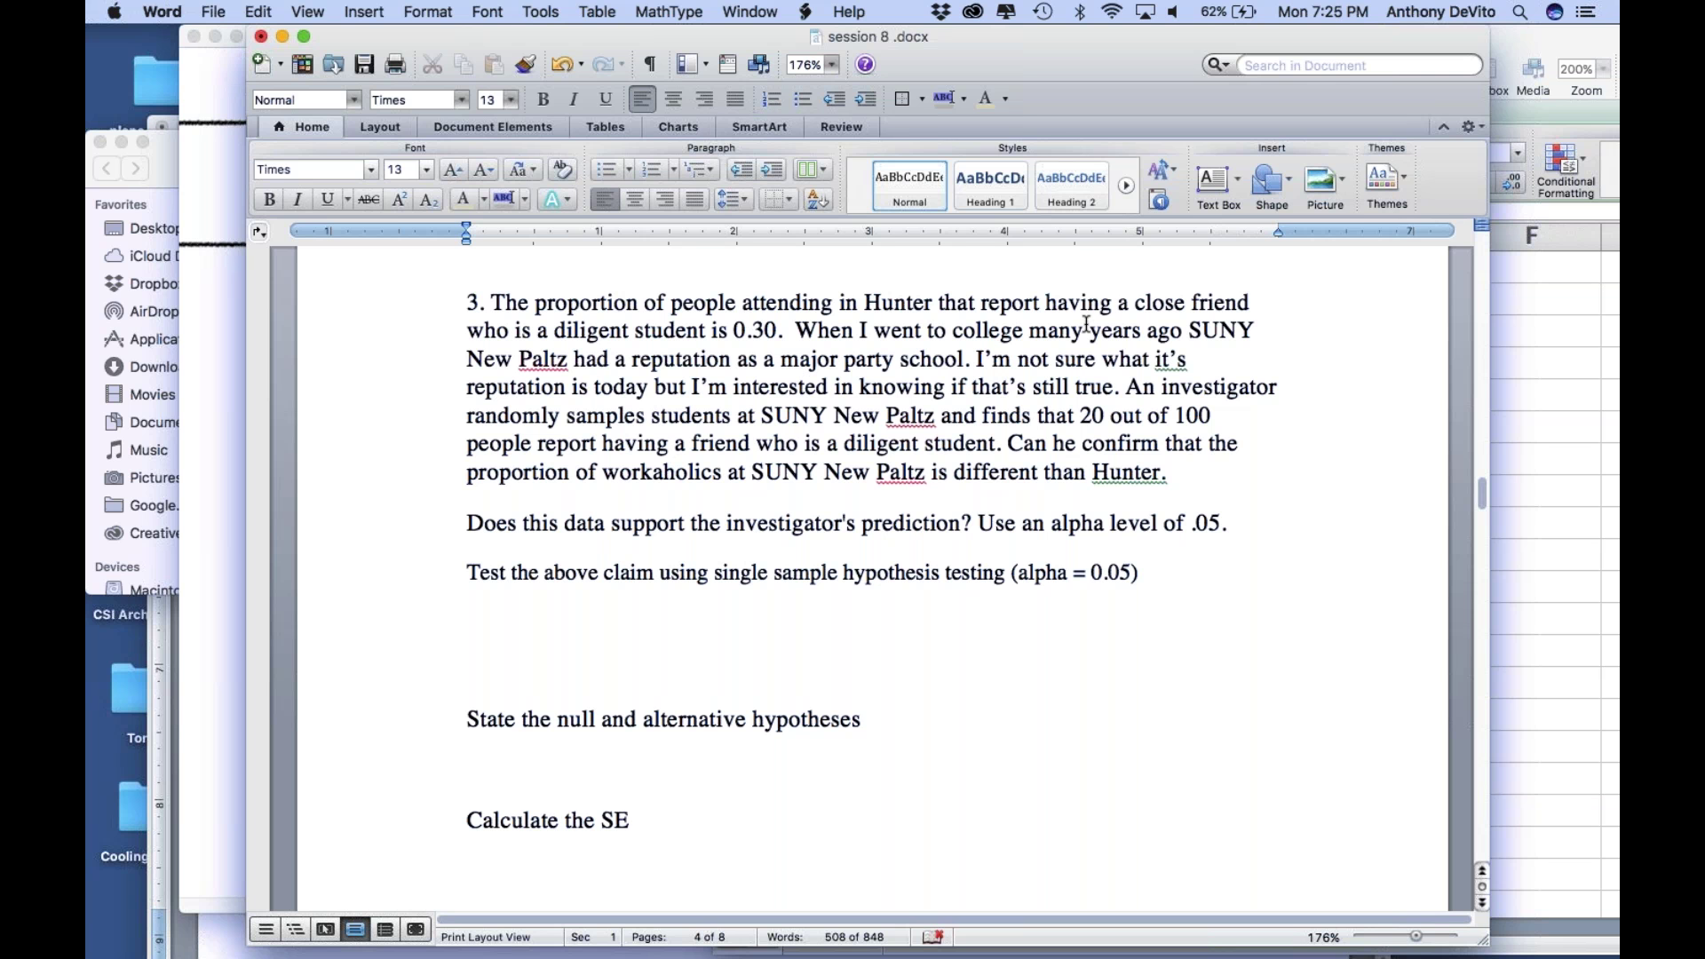
# Step: Read problem 3, highlighting the 0.30 proportion, New Paltz, "20 out of 100" and the investigator's question in turn
pyautogui.click(732, 324)
pyautogui.doubleClick(731, 324)
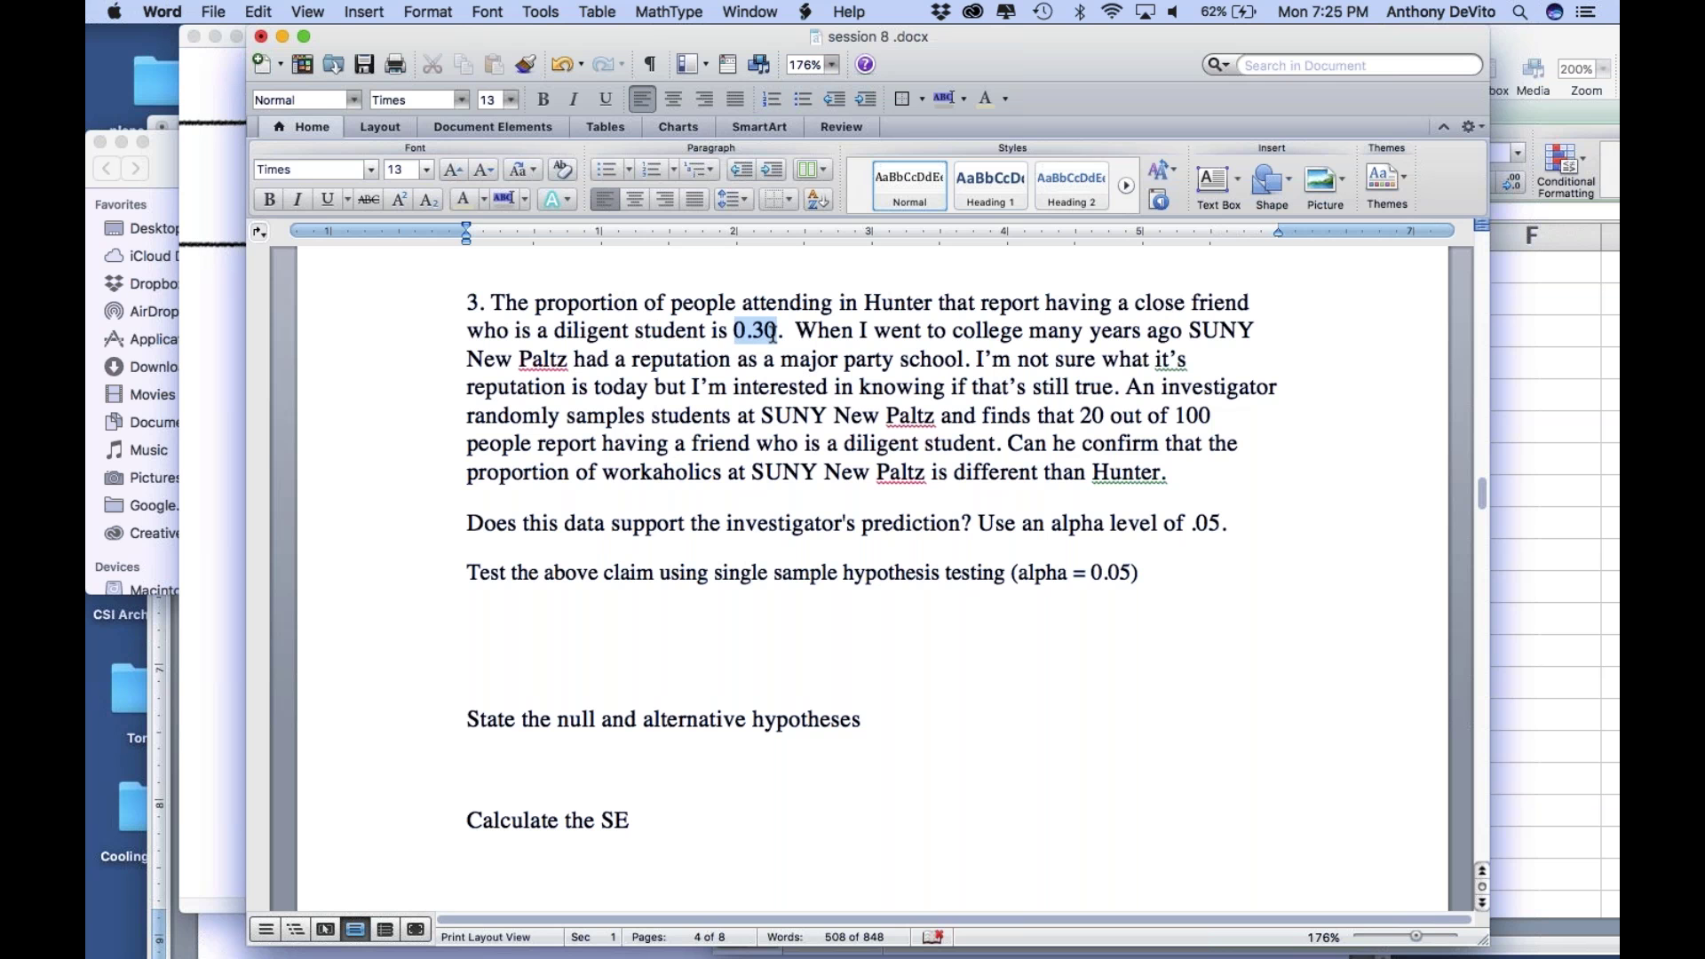
pyautogui.click(899, 392)
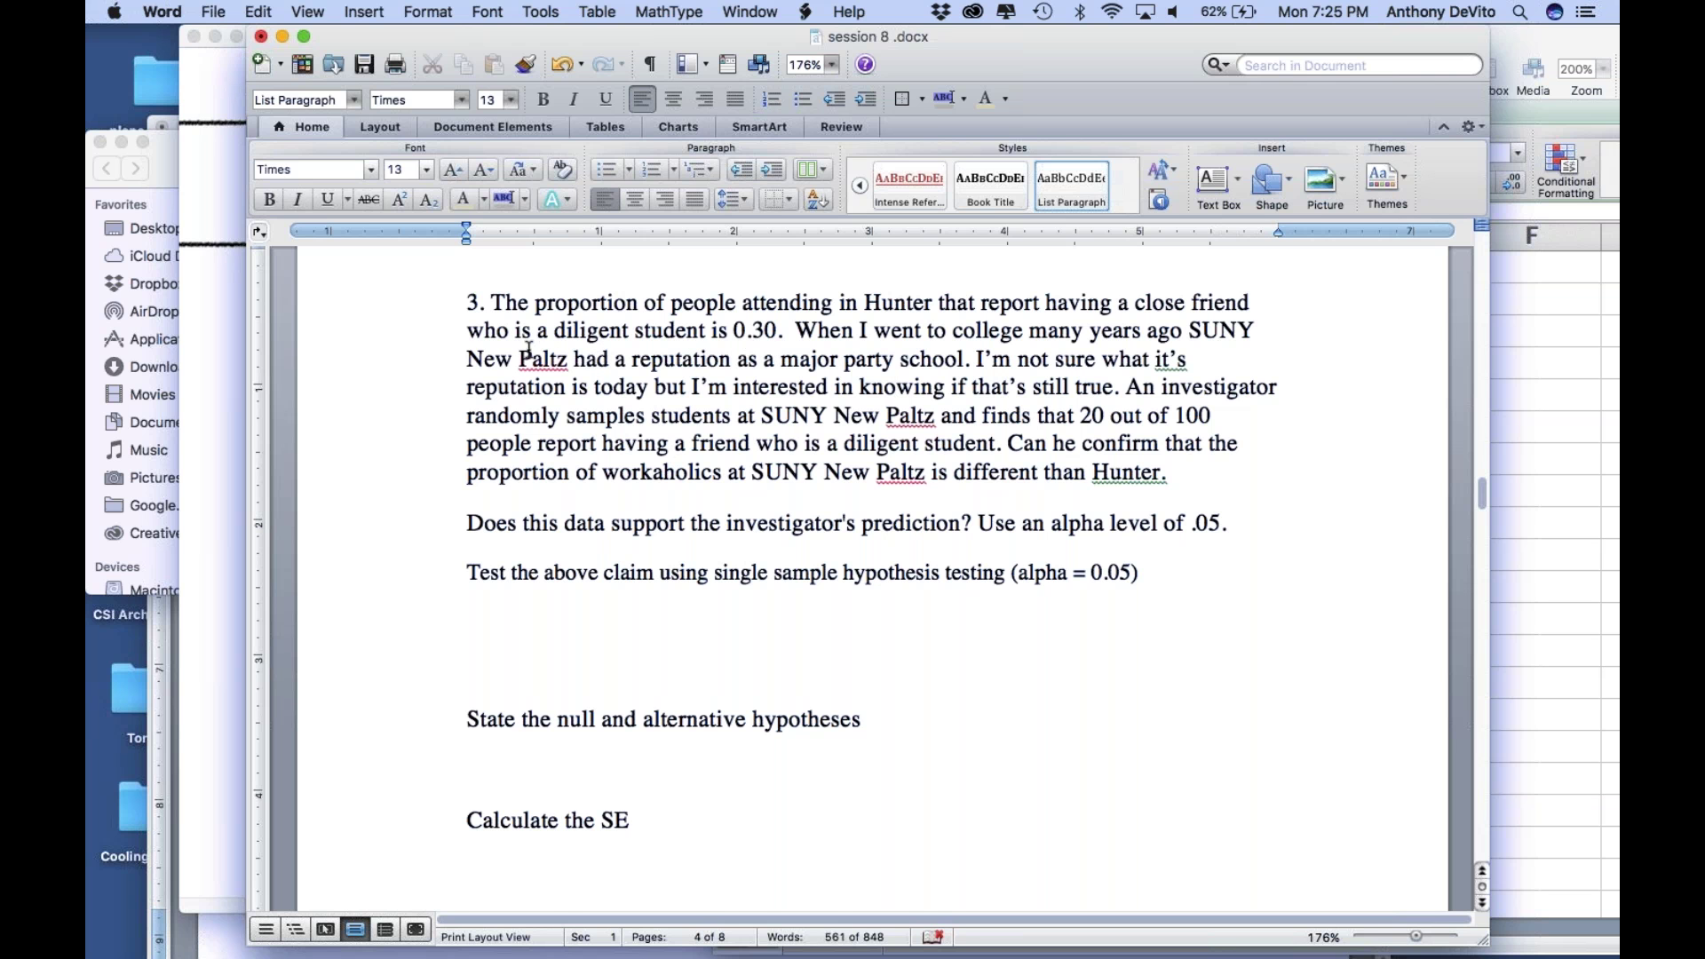
pyautogui.moveTo(467, 358); pyautogui.dragTo(562, 360)
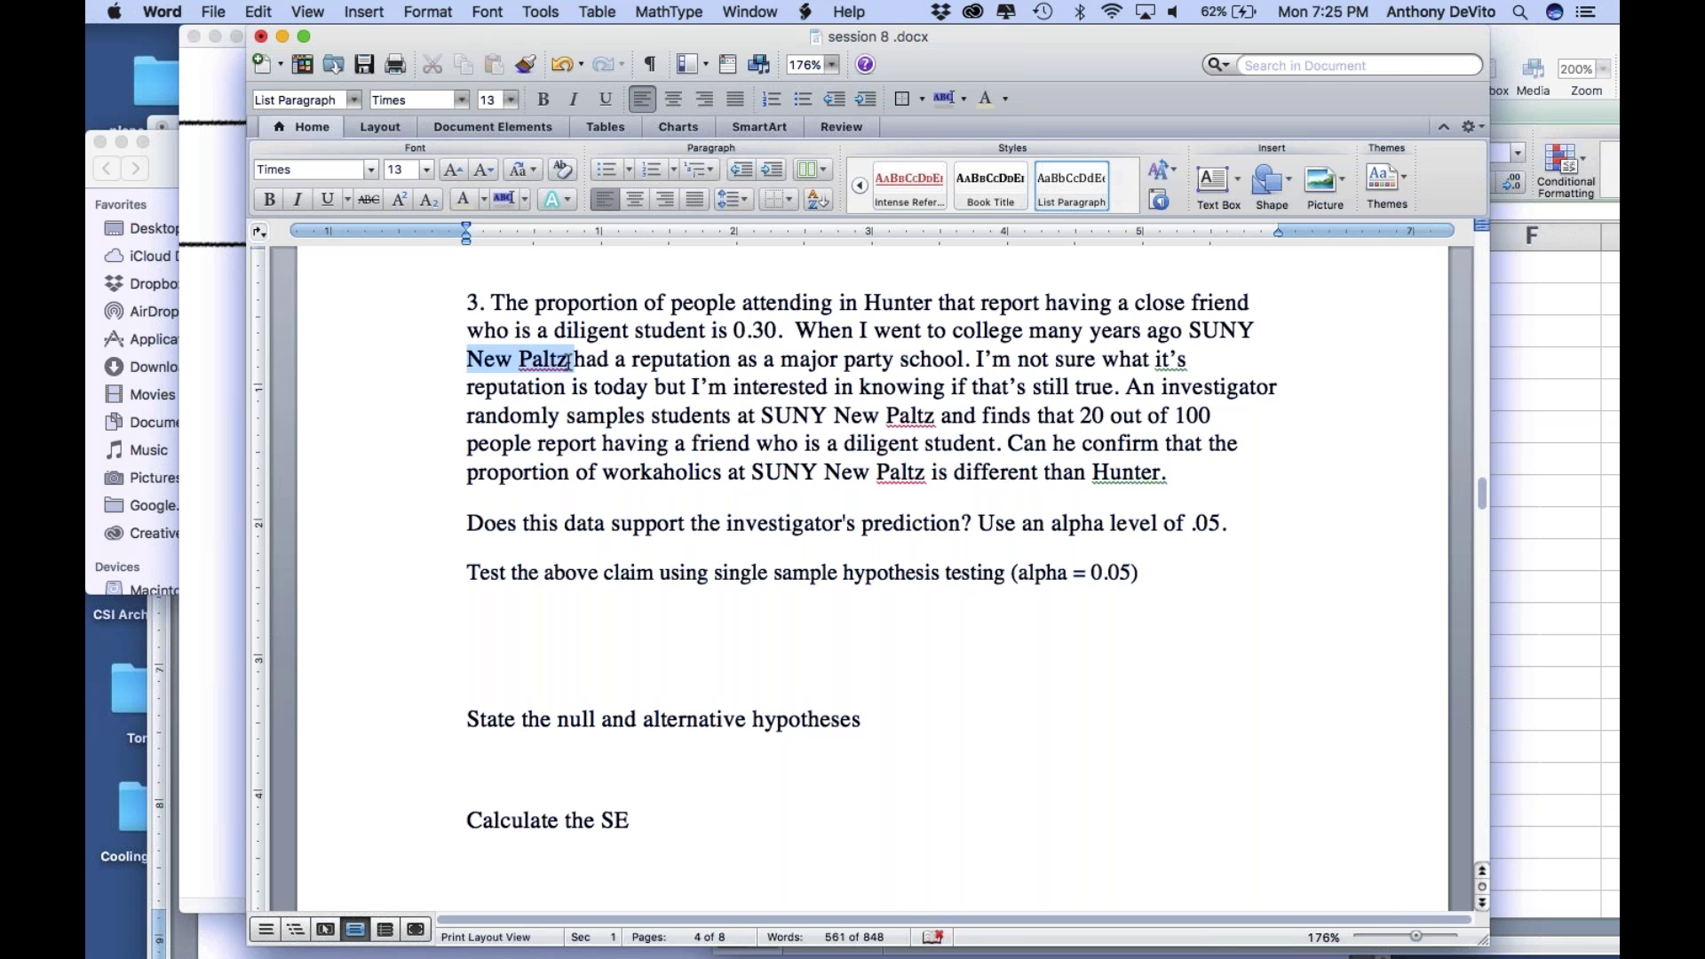
pyautogui.click(567, 360)
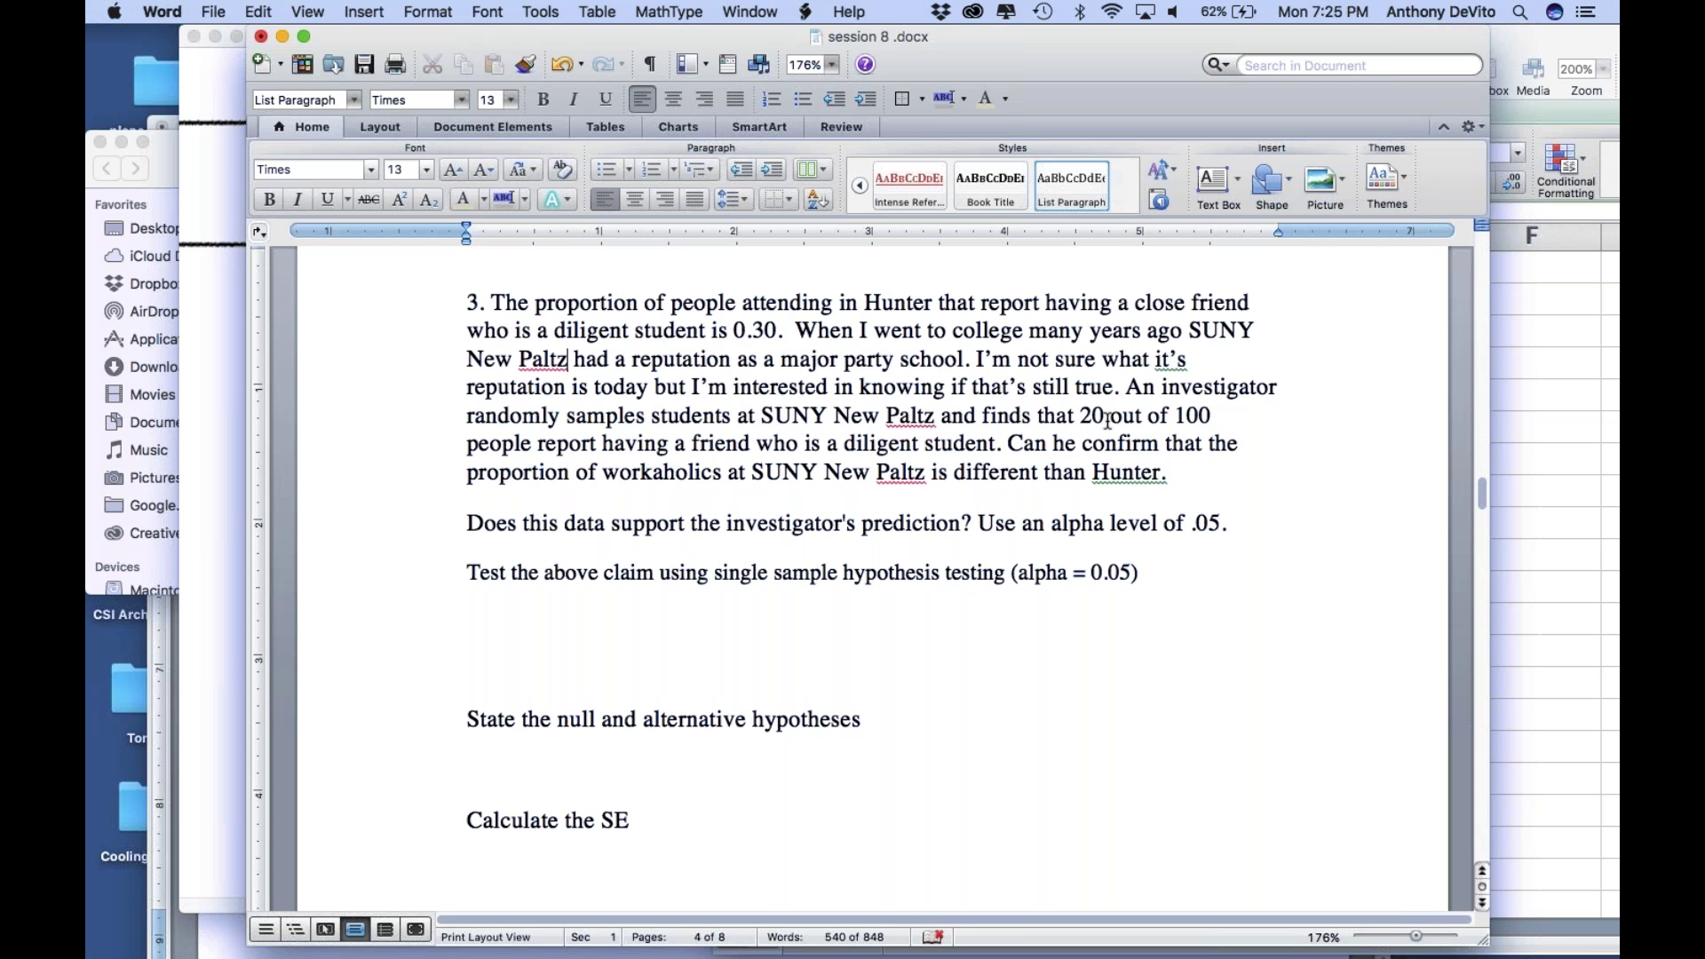
pyautogui.moveTo(1079, 416); pyautogui.dragTo(1217, 412)
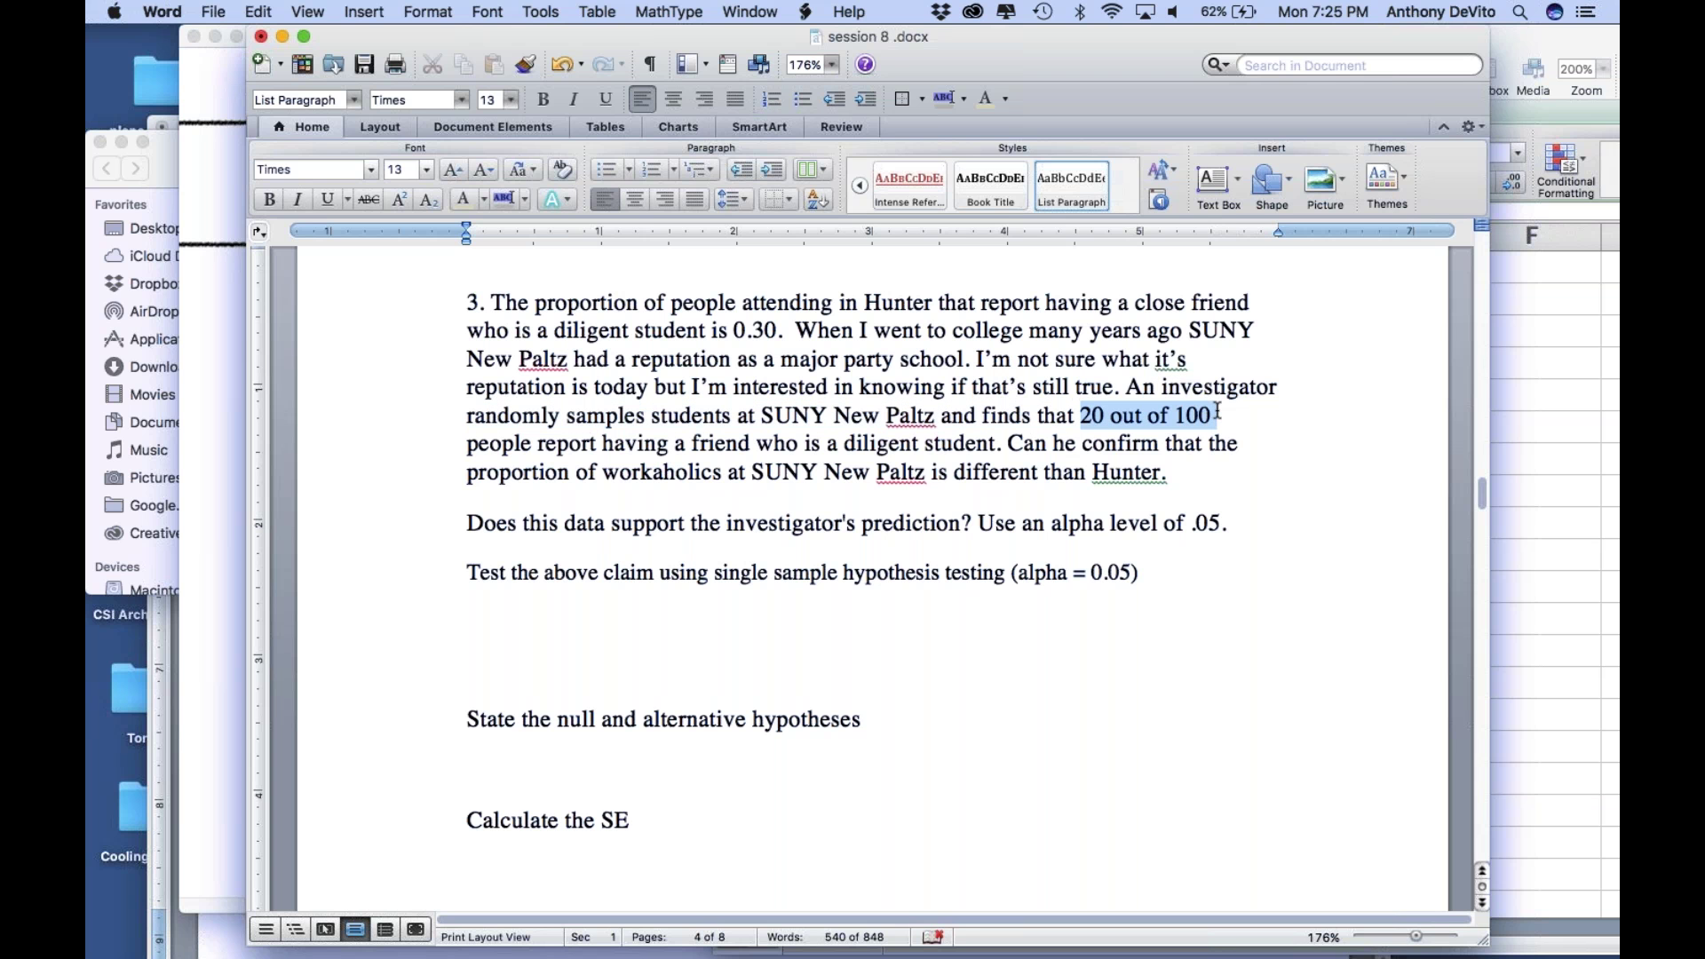
pyautogui.click(1217, 412)
pyautogui.moveTo(677, 441); pyautogui.dragTo(1039, 475)
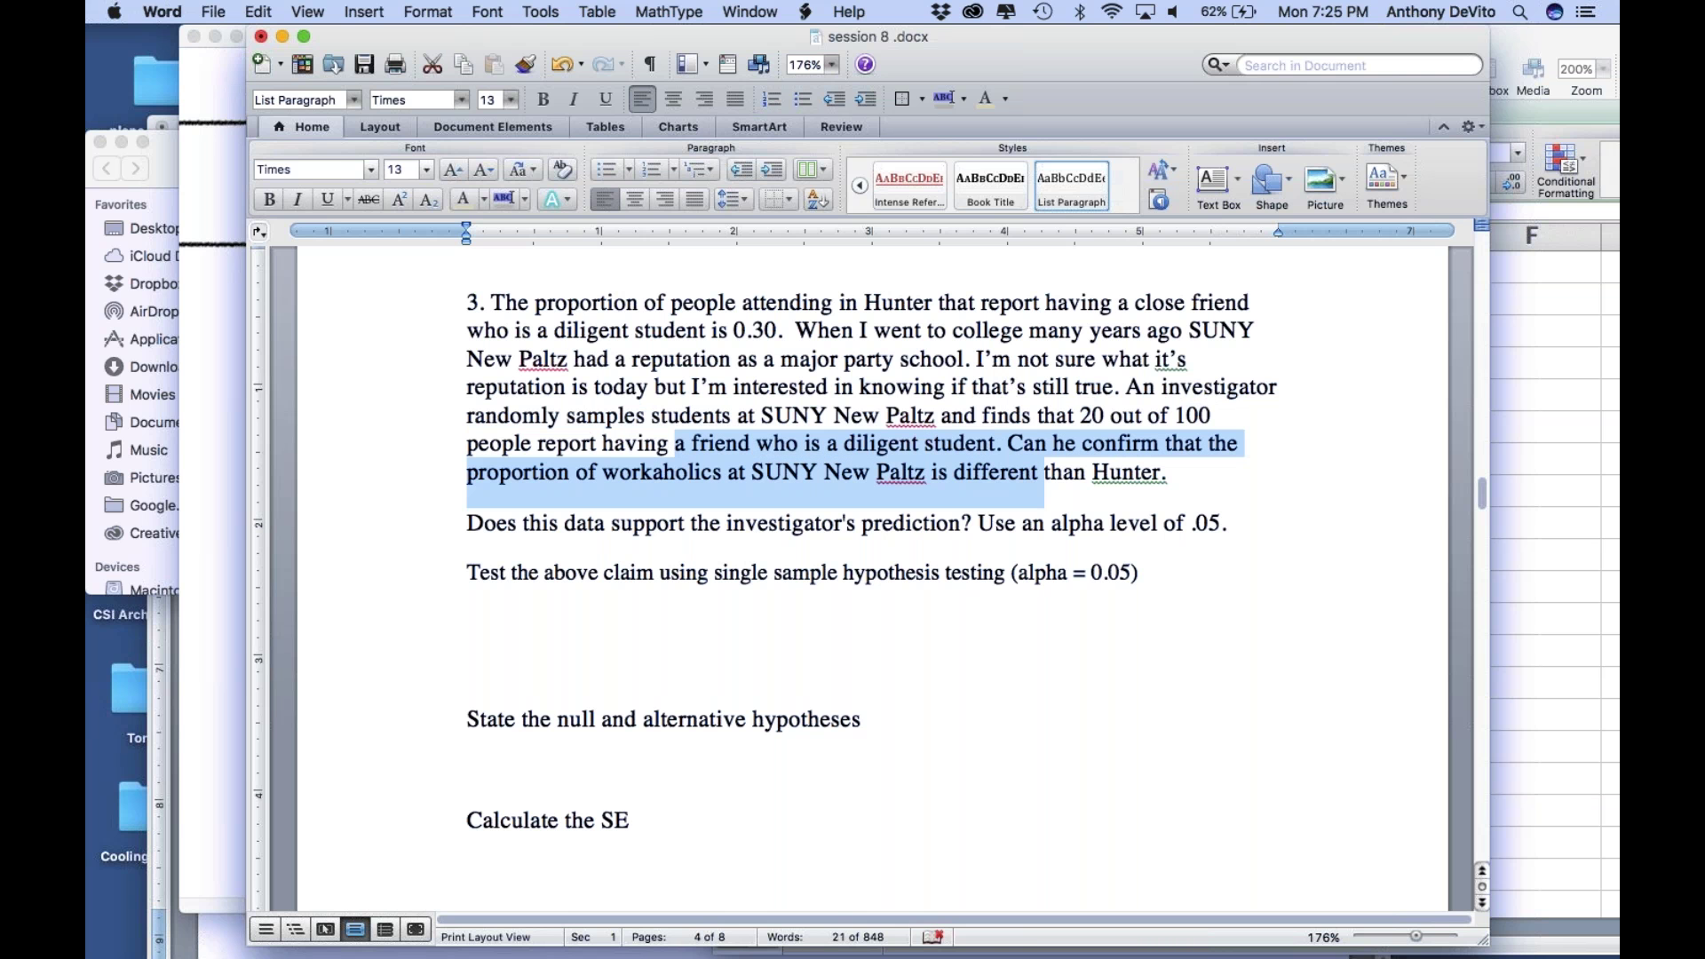
pyautogui.click(1047, 462)
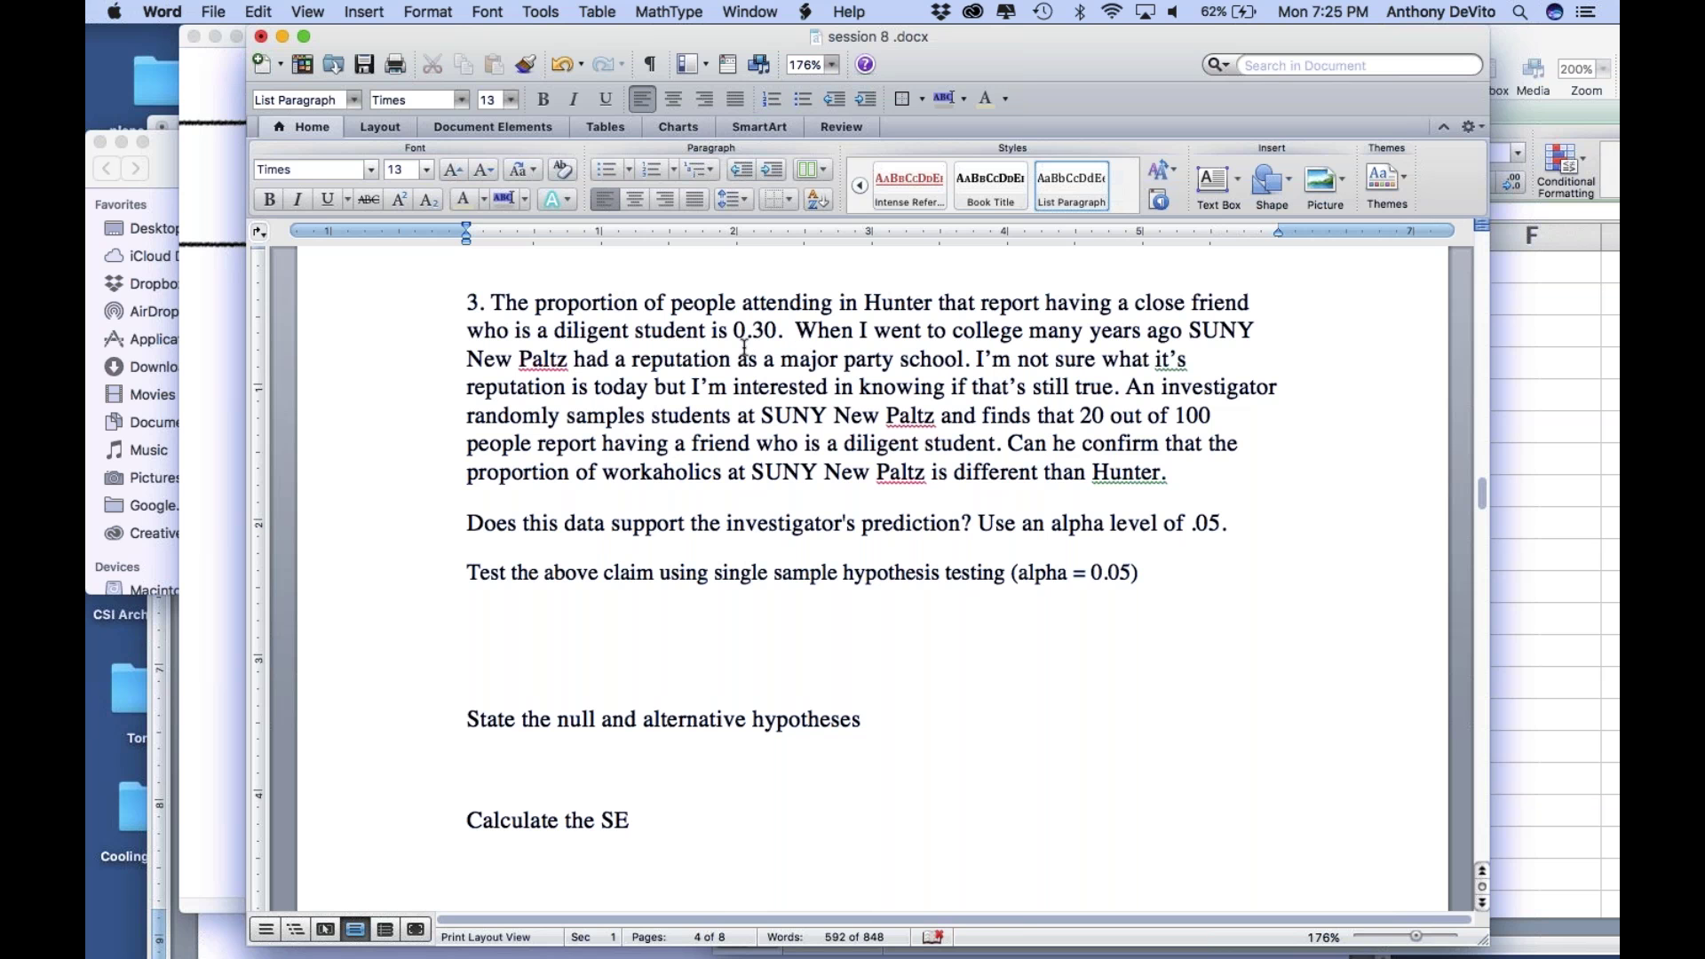
# Step: Highlight the Hunter proportion 0.30 again and compare it with the sample result "20 out of 100"
pyautogui.moveTo(733, 330); pyautogui.dragTo(778, 330)
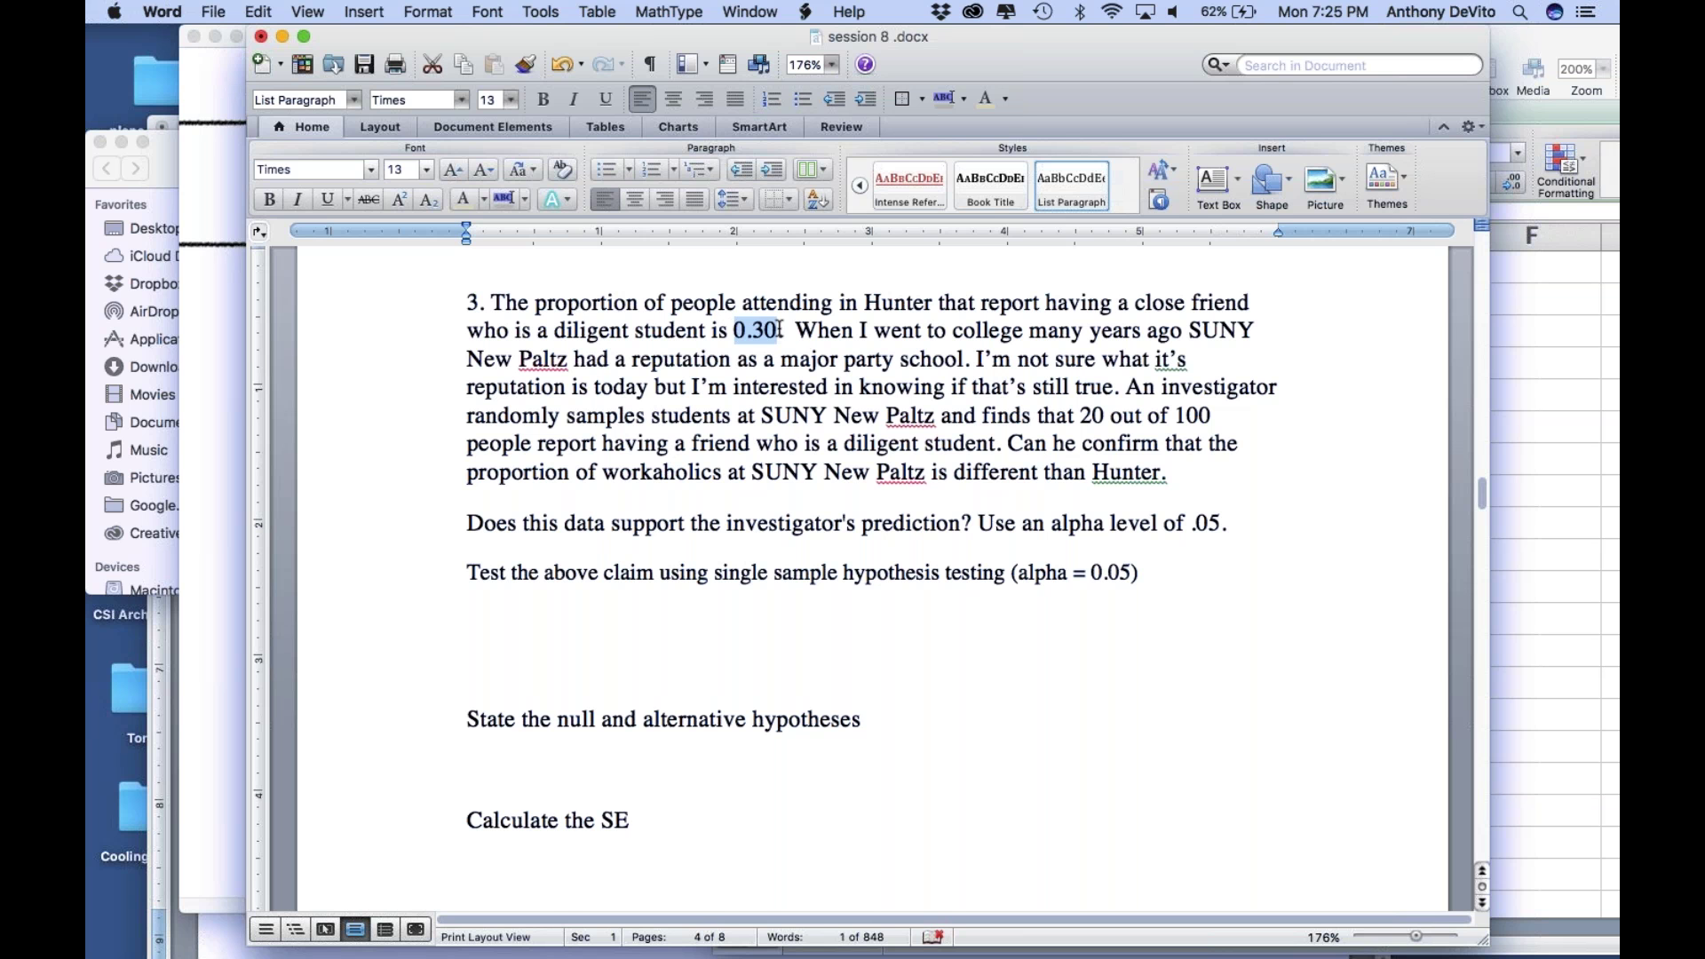
pyautogui.click(778, 330)
pyautogui.moveTo(733, 330); pyautogui.dragTo(779, 331)
pyautogui.click(789, 334)
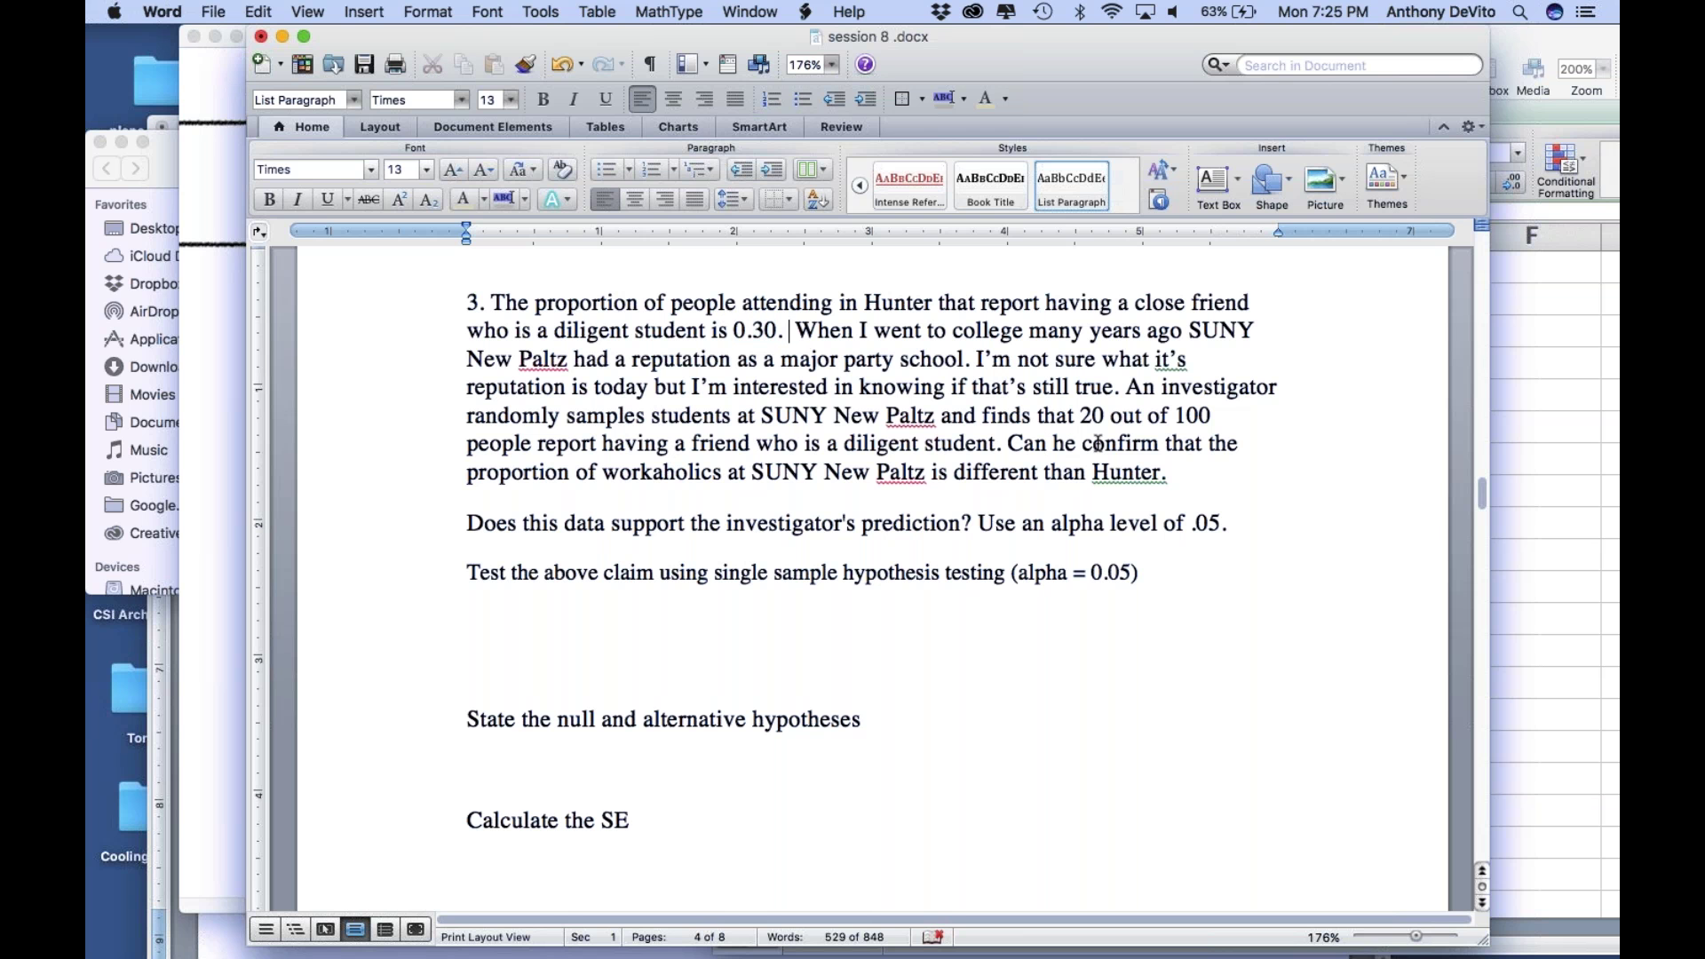
pyautogui.moveTo(1079, 415); pyautogui.dragTo(1193, 415)
pyautogui.click(1207, 414)
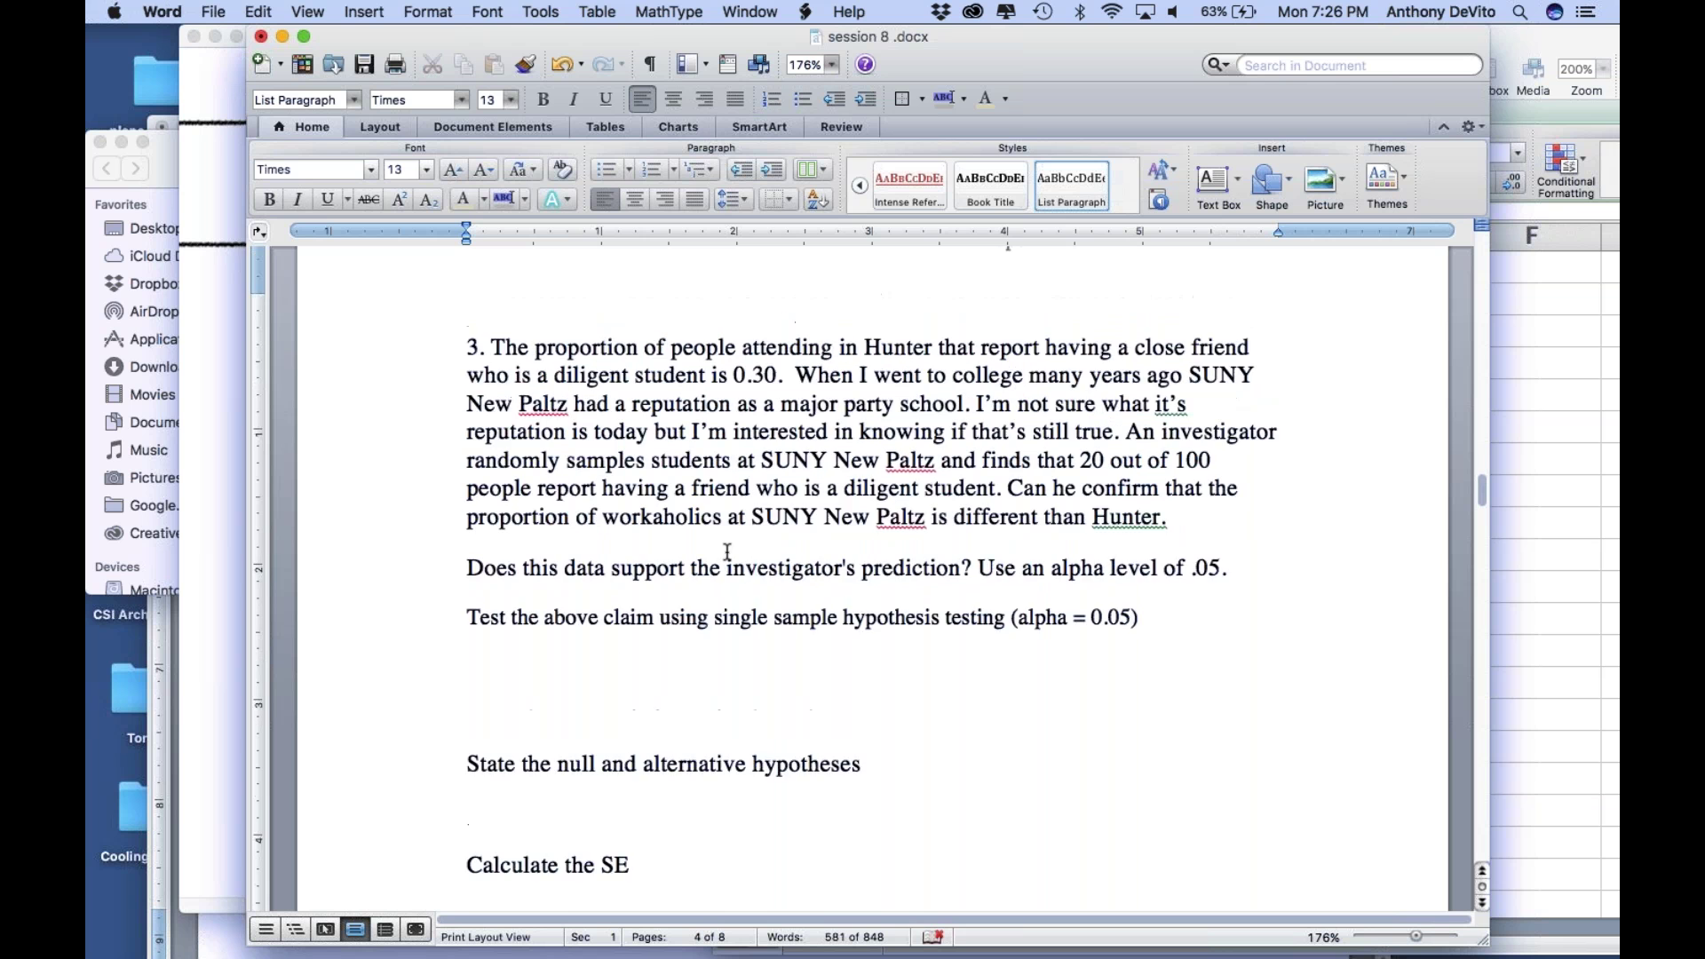
# Step: Write the null hypothesis "p hunter = p SUNY" below the line about testing the claim in problem 3
pyautogui.scroll(-3, 799, 551)
pyautogui.click(877, 540)
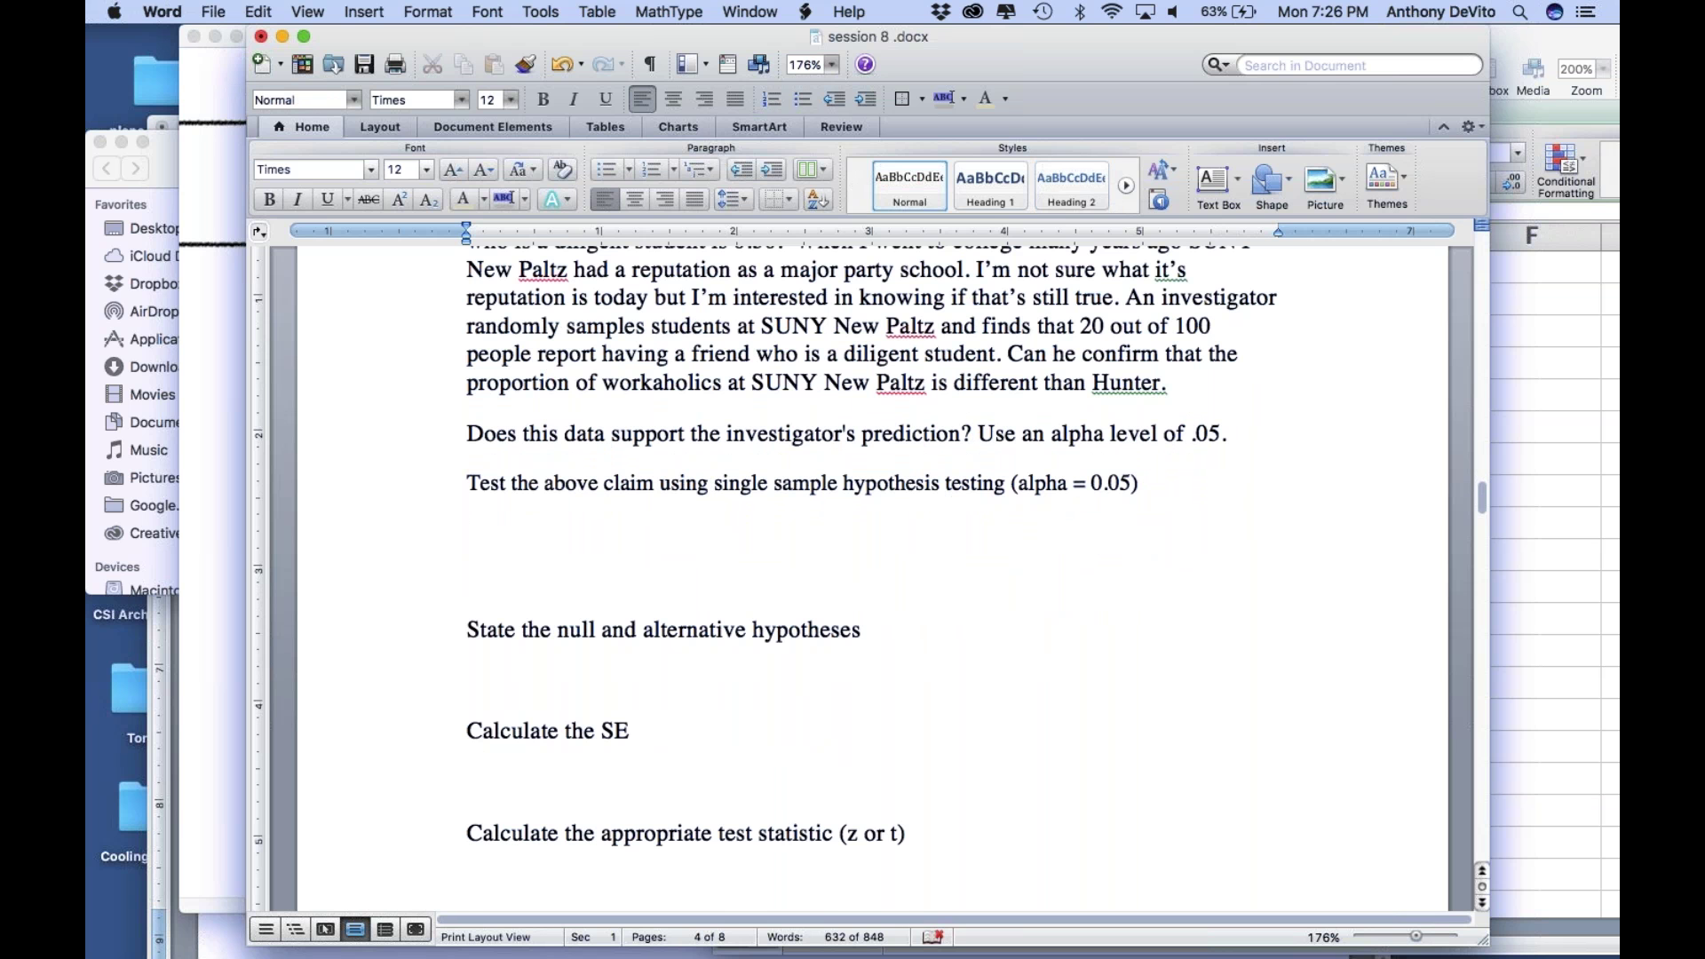
pyautogui.write('p')
pyautogui.press('BackSpace')
pyautogui.write('p')
pyautogui.press('super+z')
pyautogui.write('hunter  = p SNU')
pyautogui.press('BackSpace')
pyautogui.press('BackSpace')
pyautogui.write('UNY')
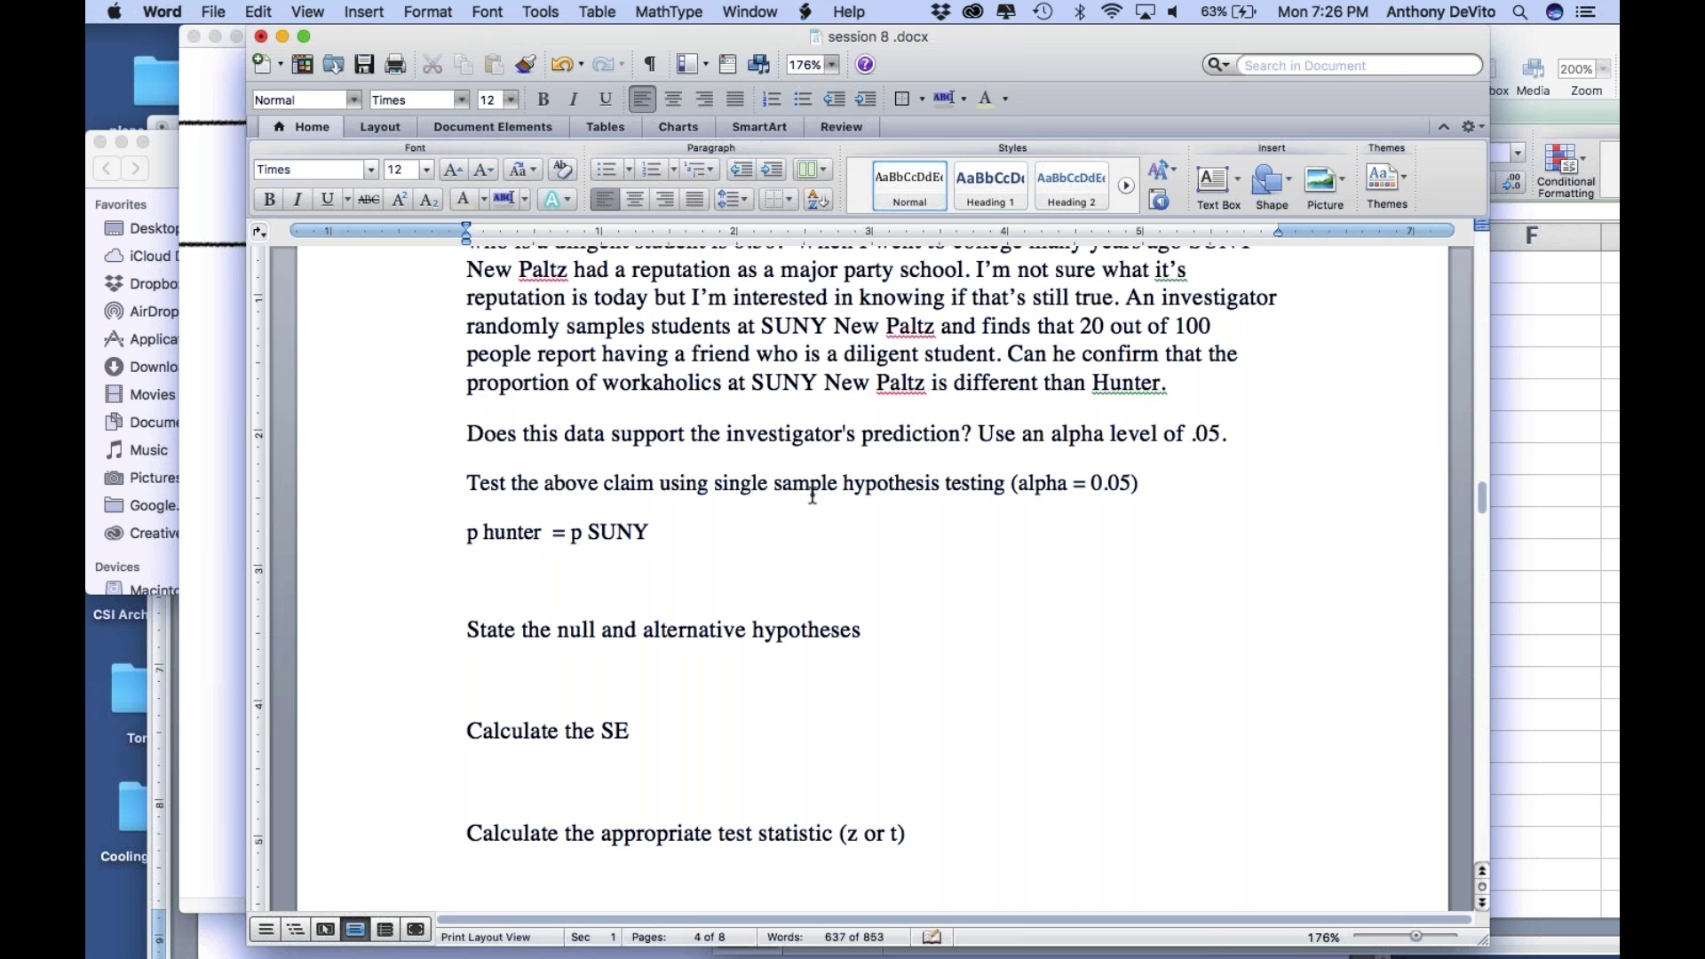
# Step: Add the alternative hypothesis "p hunter =/= p SUNY" on a new line below the null hypothesis
pyautogui.press('Return')
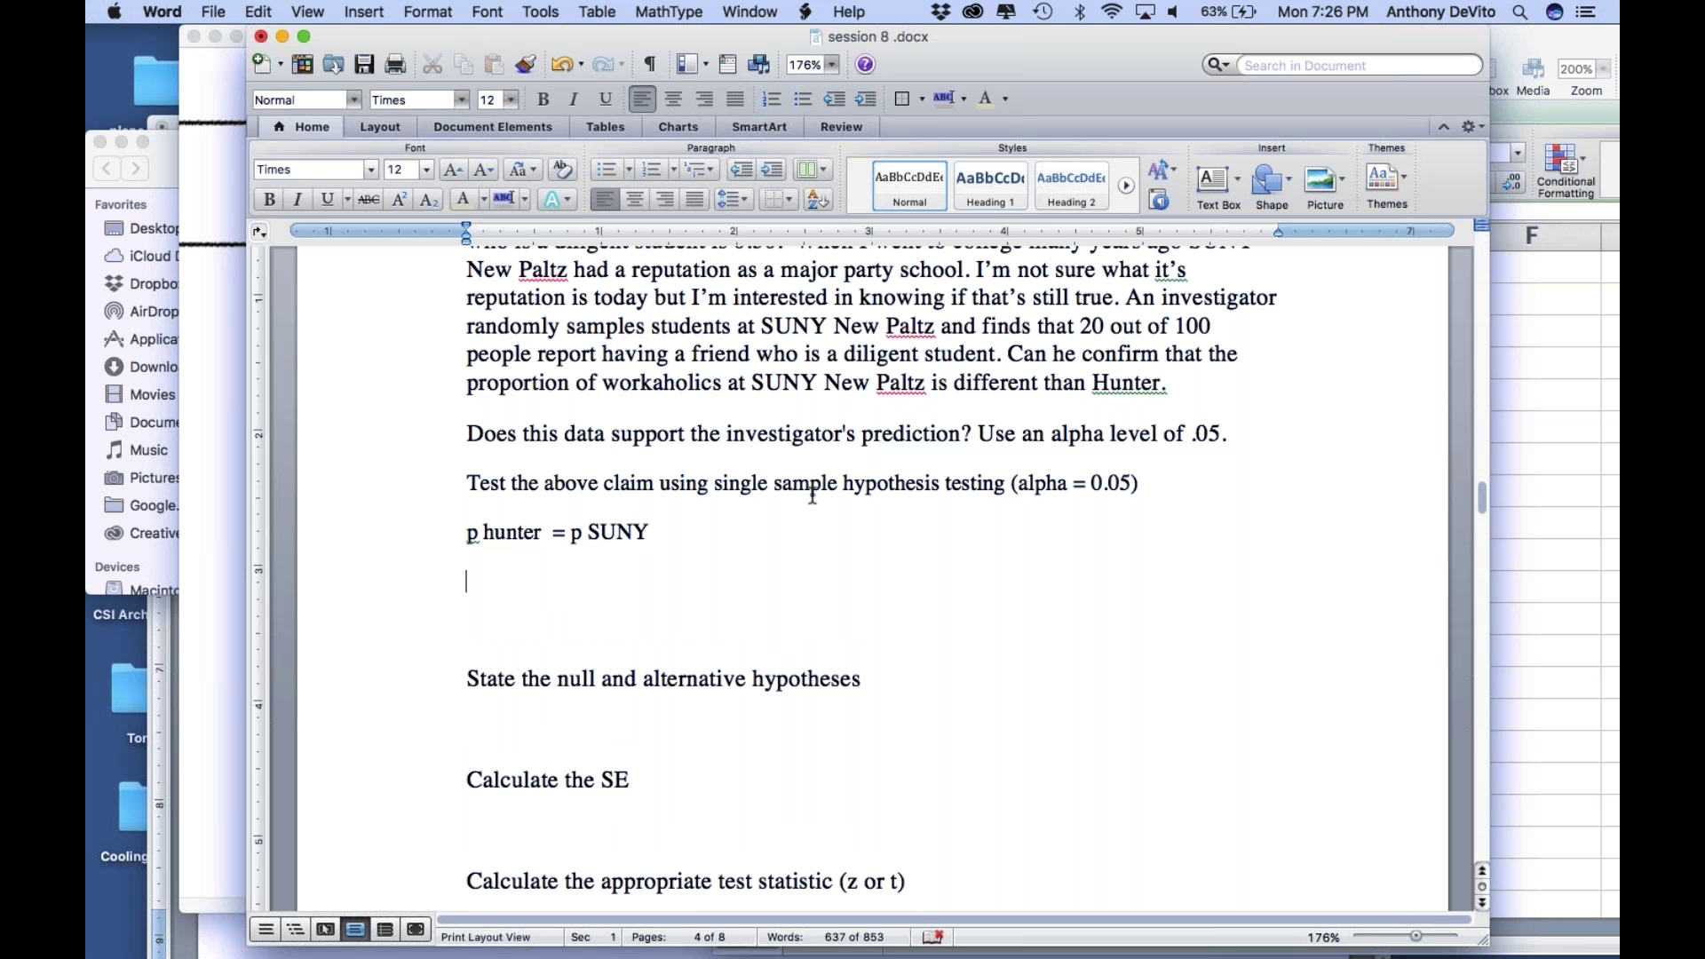
pyautogui.write('p hunter')
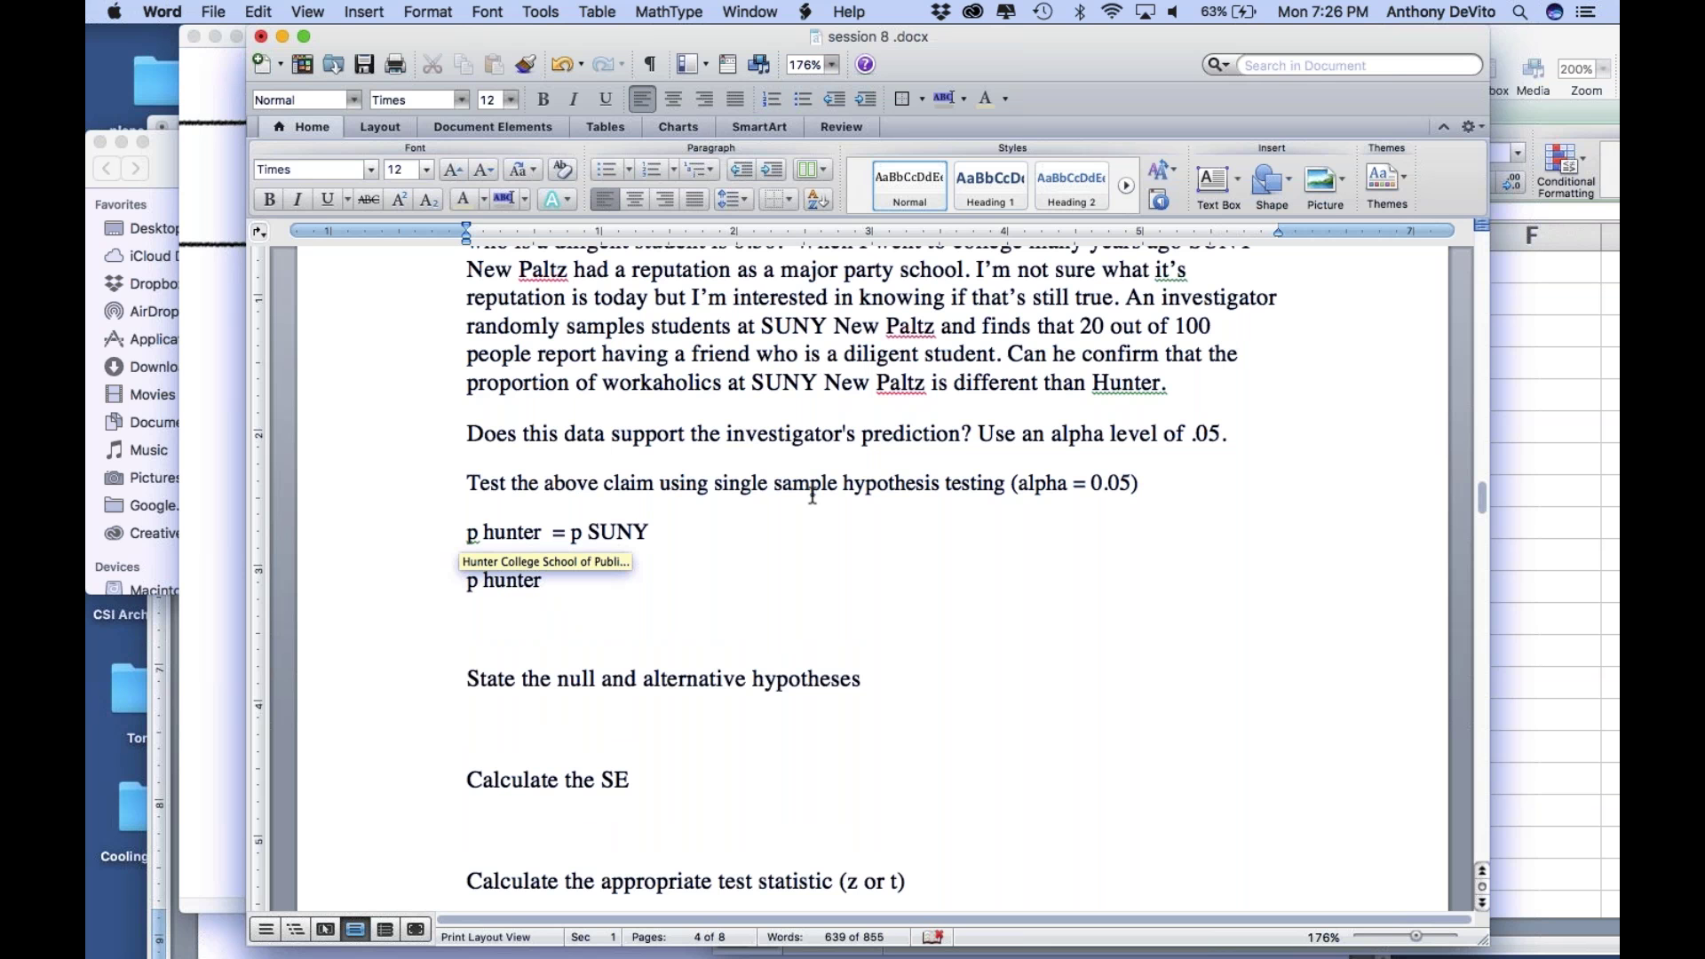
pyautogui.write(' =/')
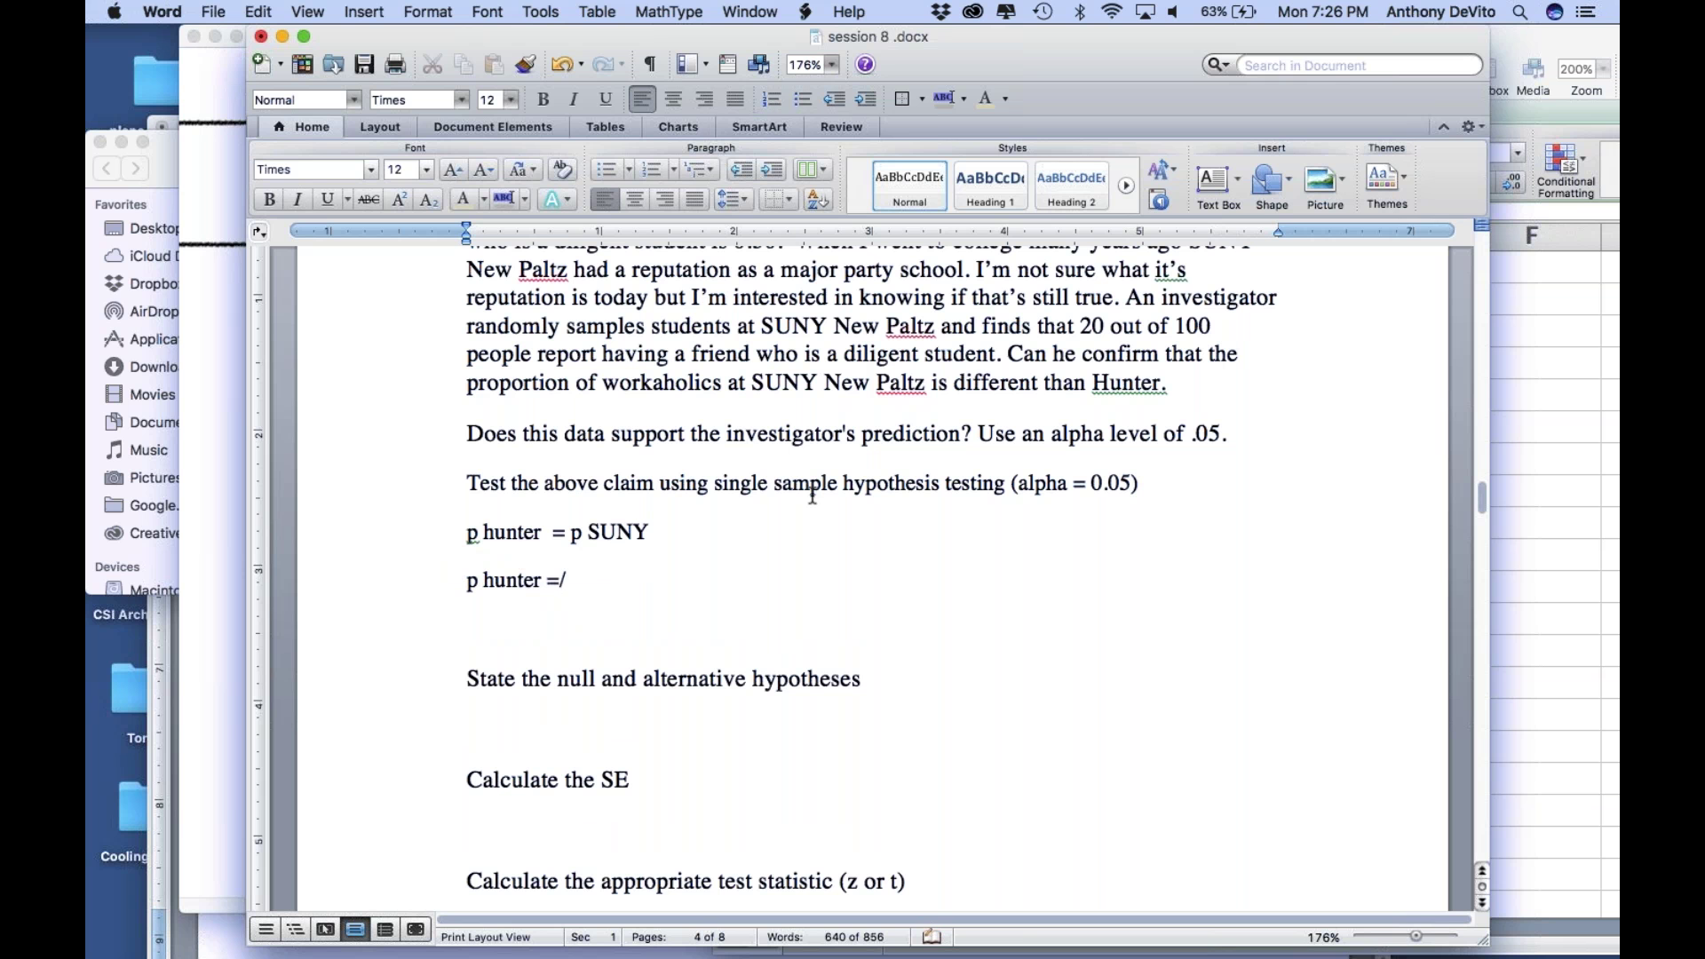
pyautogui.write('= p SUNY')
pyautogui.write('=')
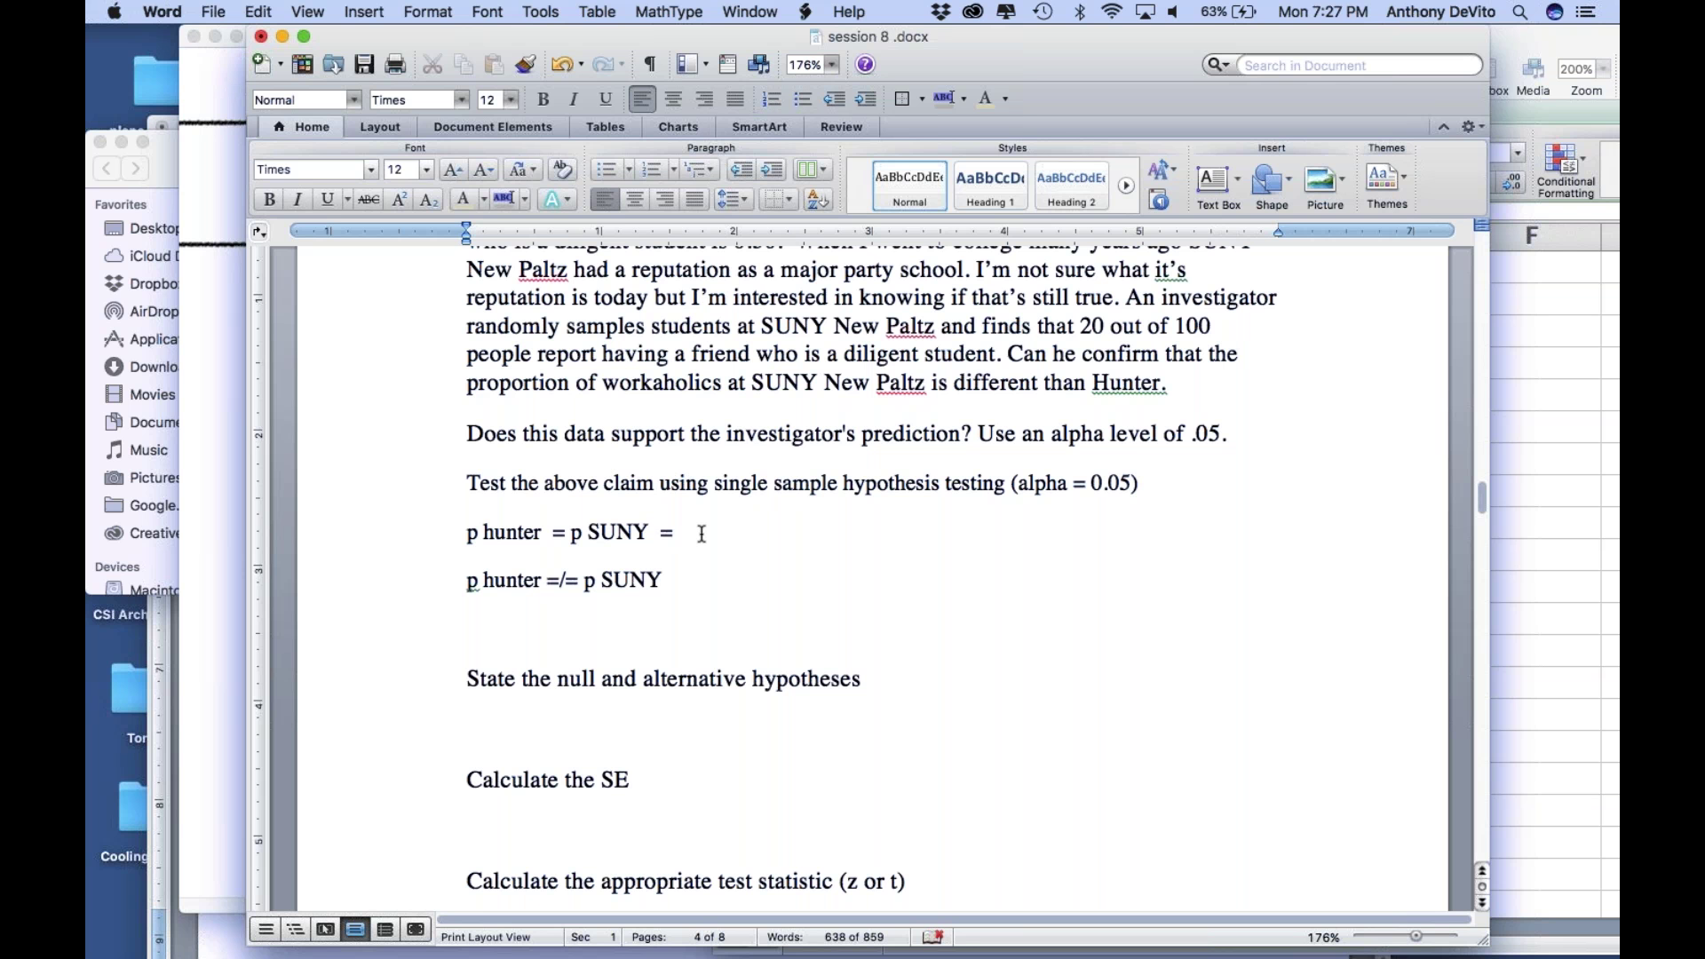
pyautogui.write(' .30')
pyautogui.click(724, 582)
pyautogui.moveTo(678, 532); pyautogui.dragTo(708, 530)
pyautogui.press('BackSpace')
pyautogui.press('BackSpace')
# Step: Write "hunter p = 0.30" beside the null hypothesis and "SUNY pcap = 20/100 = 0.20" beside the alternative hypothesis
pyautogui.write('hunter p = 0.30 p hunter =/= p ')
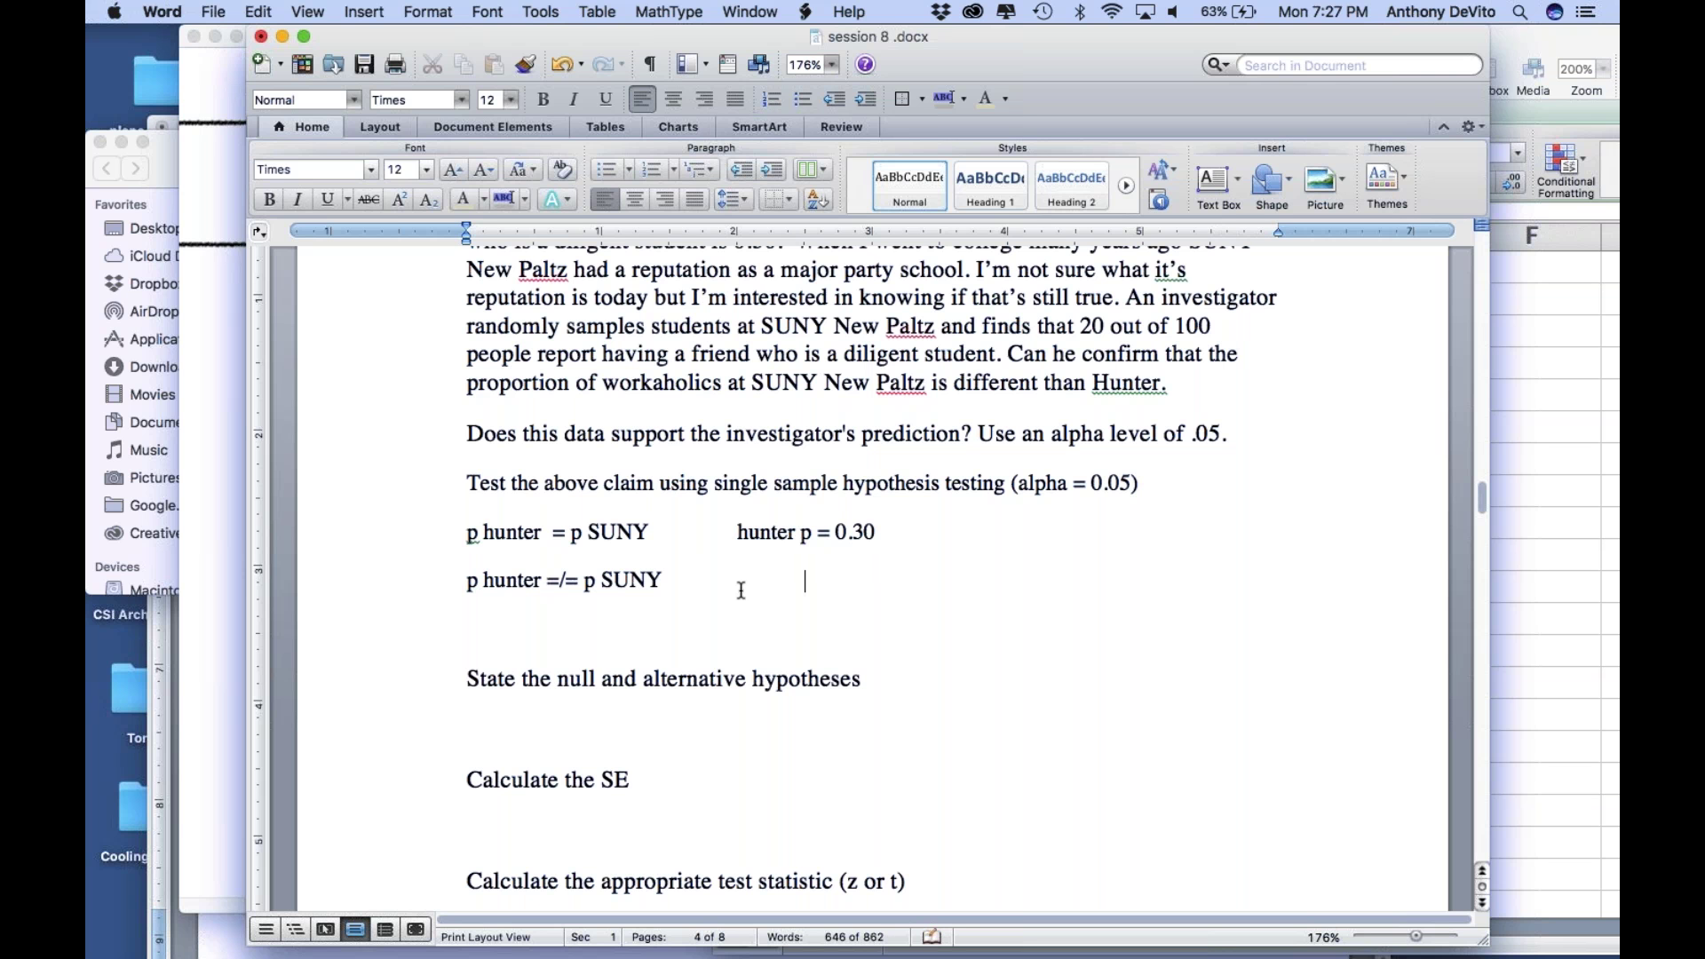
pyautogui.write('SUNY\tSUNY pcap = 2')
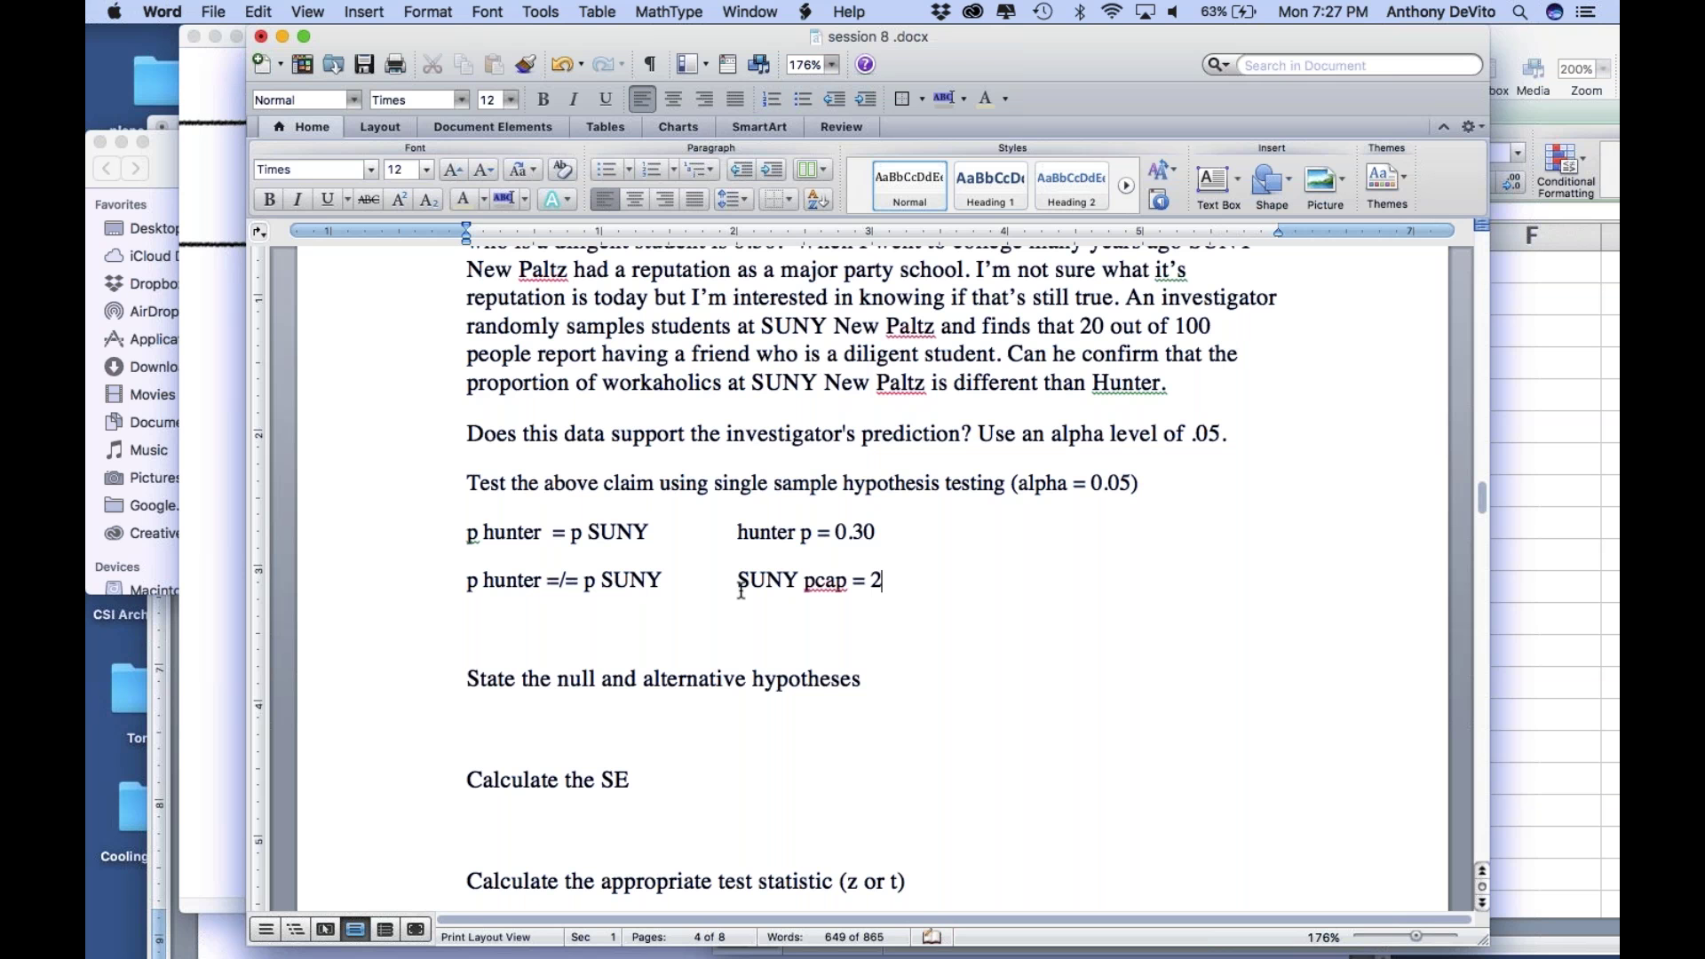
pyautogui.write('0/100  = 0.20')
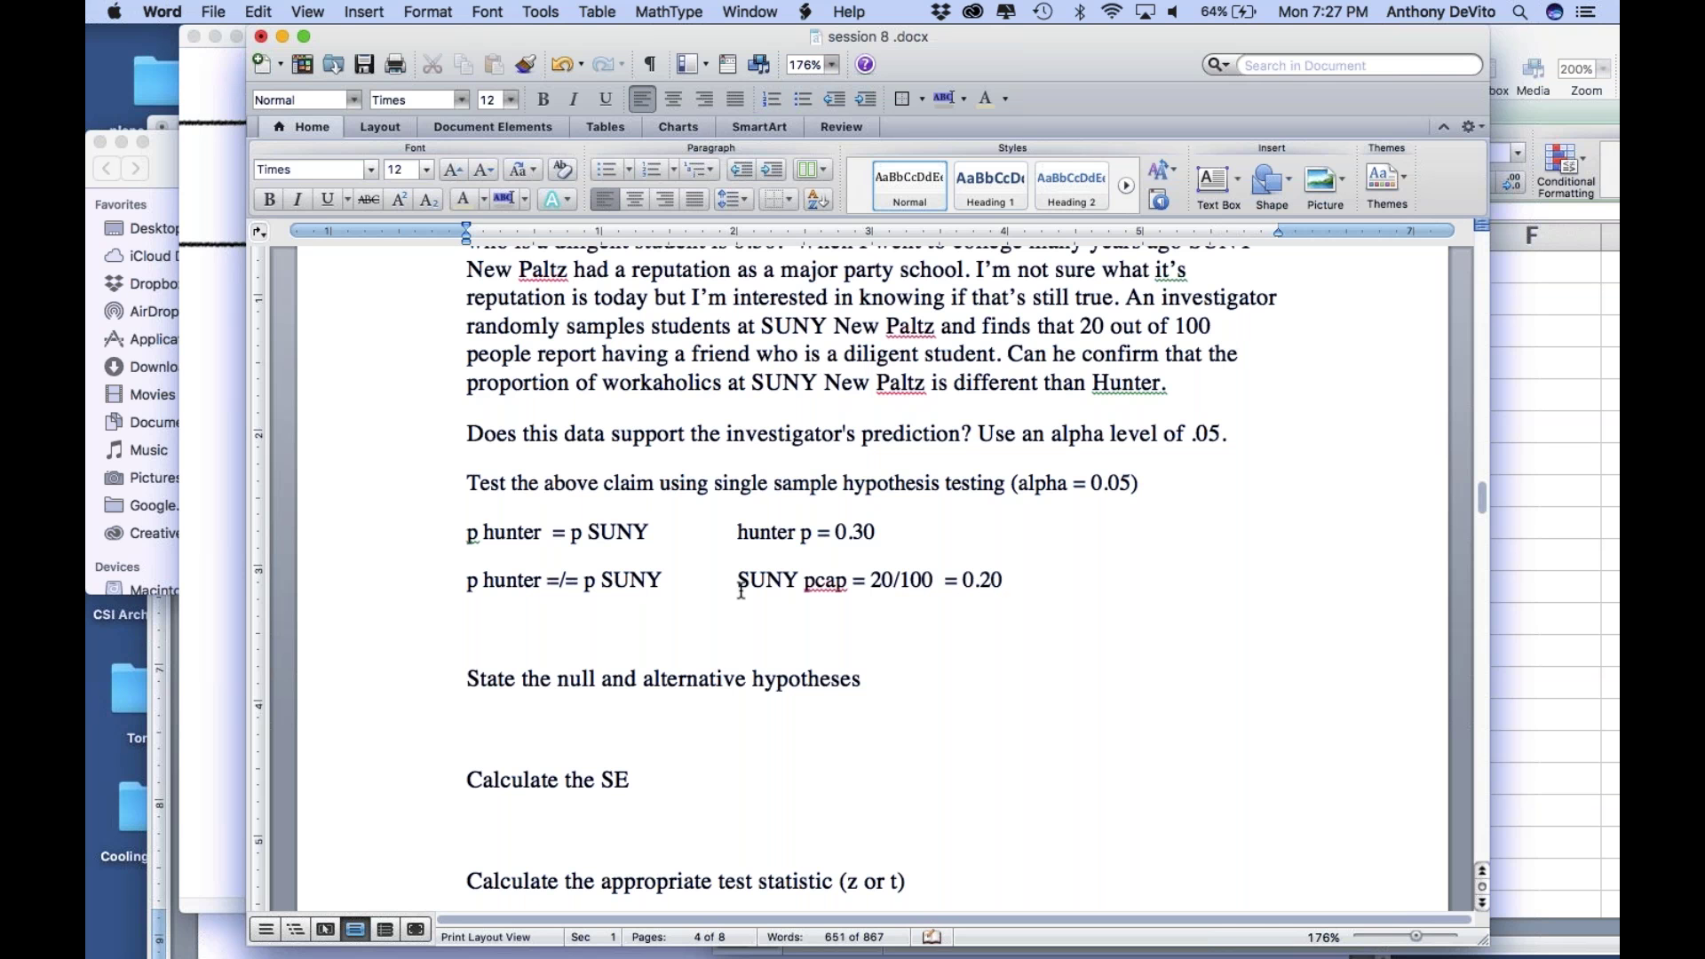
pyautogui.click(467, 533)
pyautogui.click(465, 579)
# Step: Delete the "Calculate the SE" prompt and the blank line above the test statistic prompt in problem 3
pyautogui.scroll(-3, 650, 736)
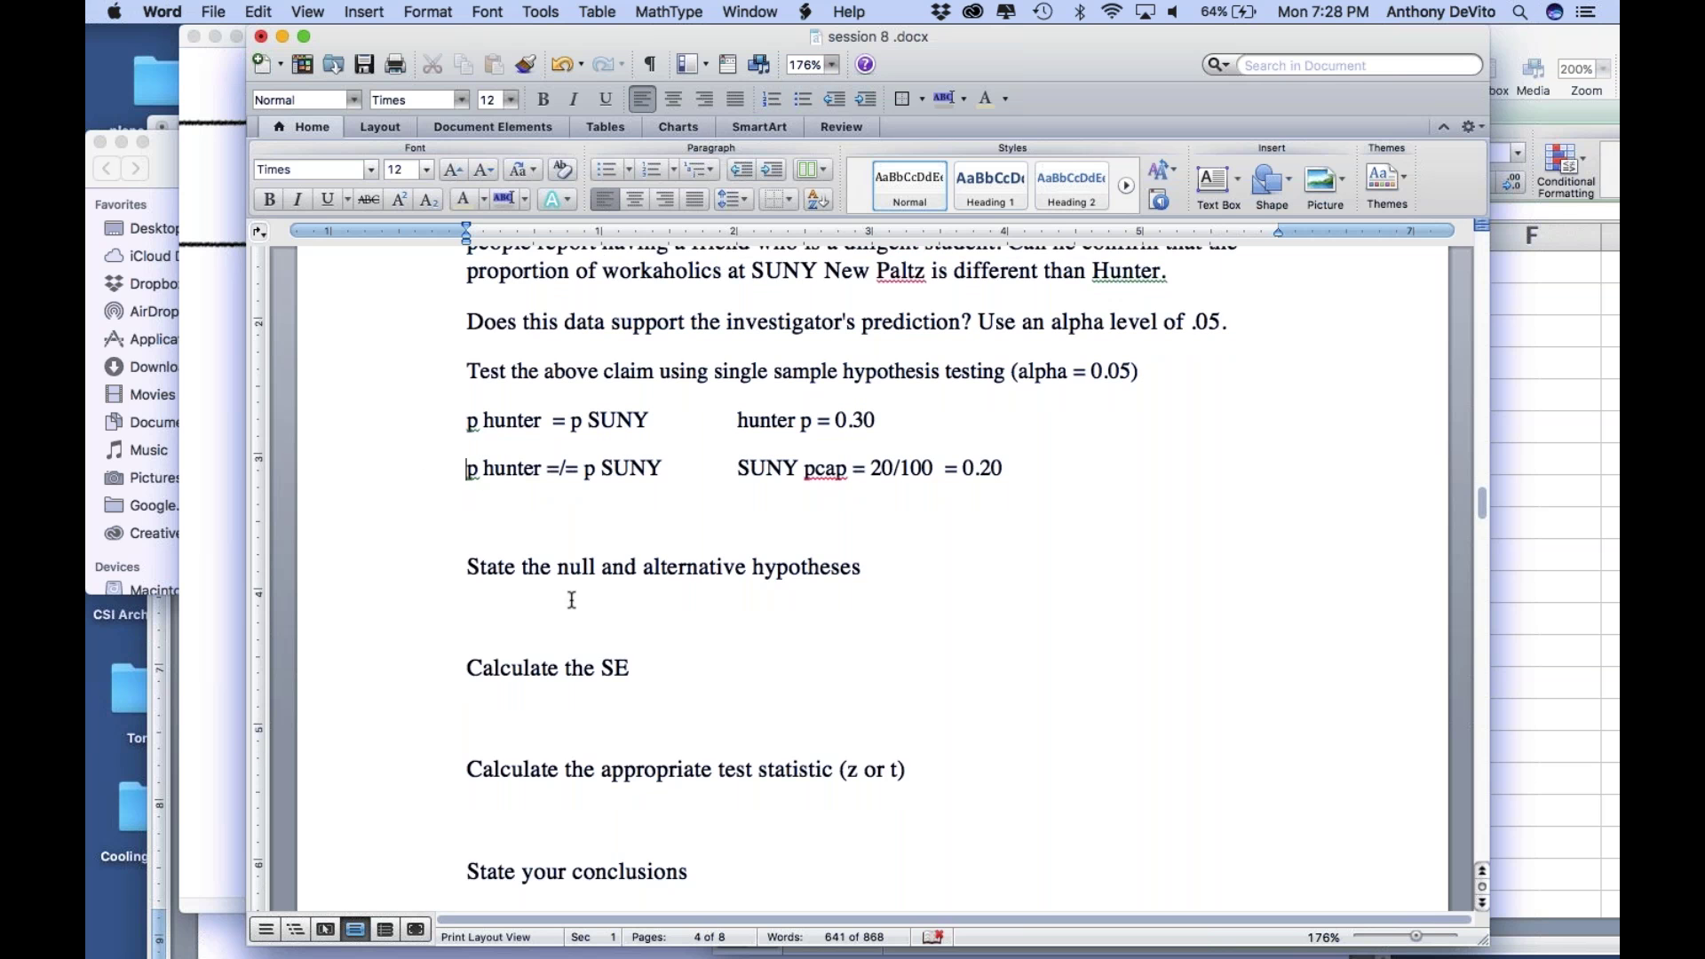
pyautogui.scroll(-3, 606, 650)
pyautogui.click(620, 532)
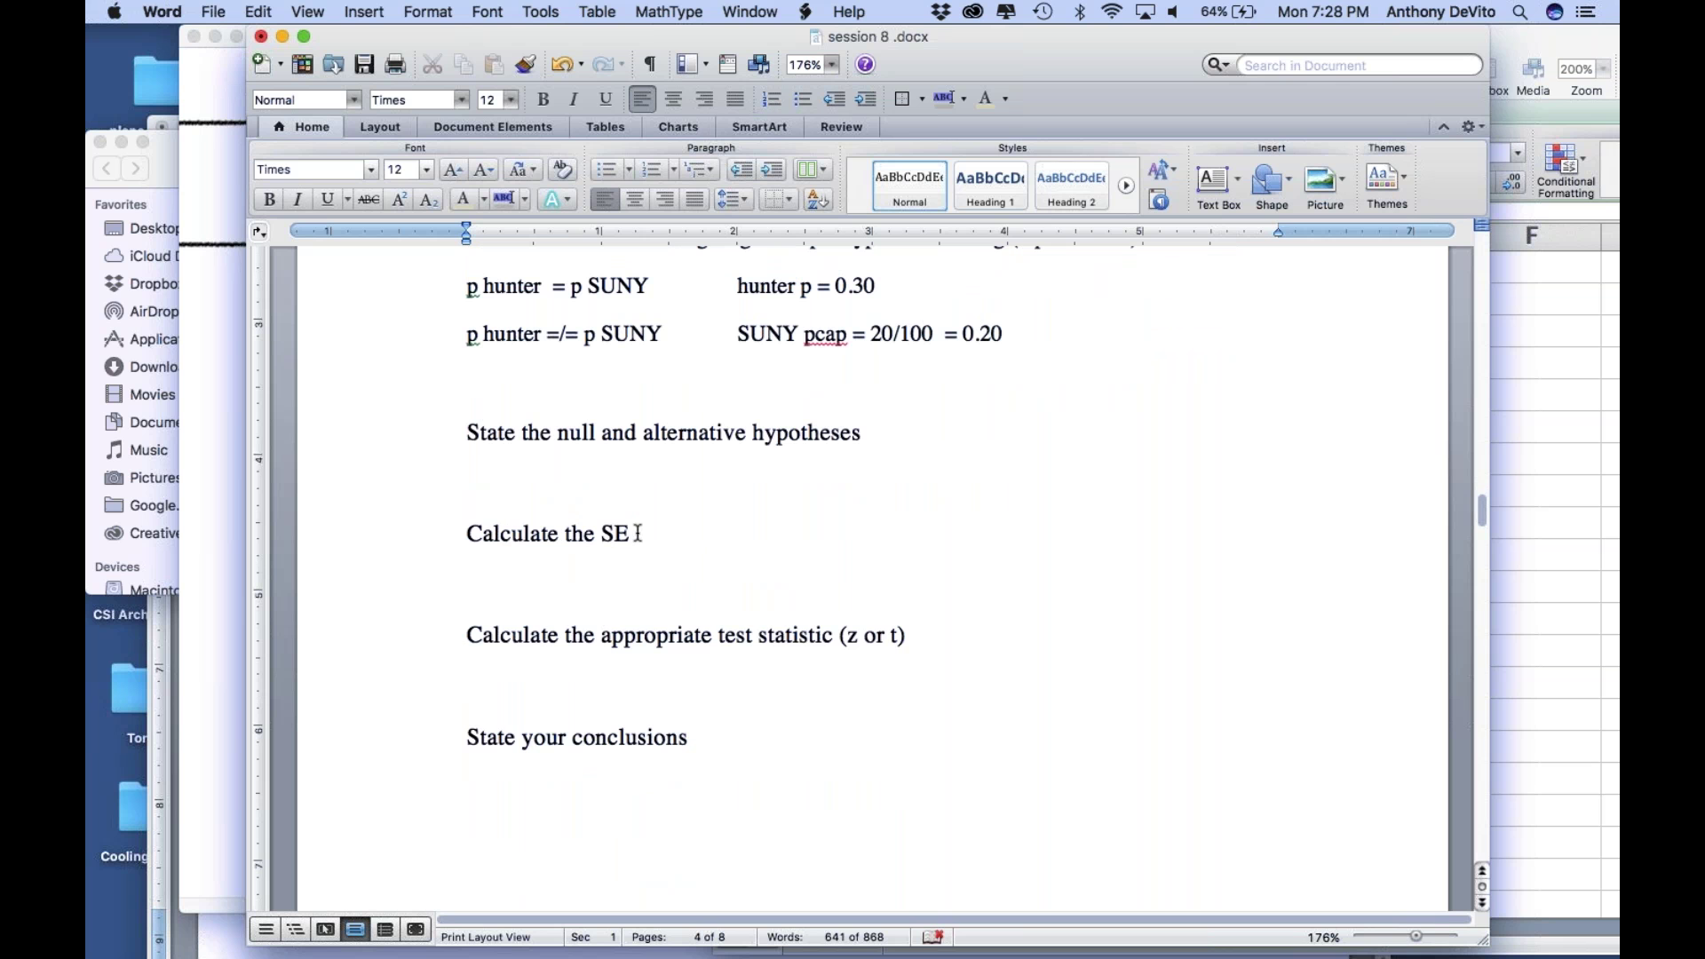
pyautogui.moveTo(620, 533); pyautogui.dragTo(602, 533)
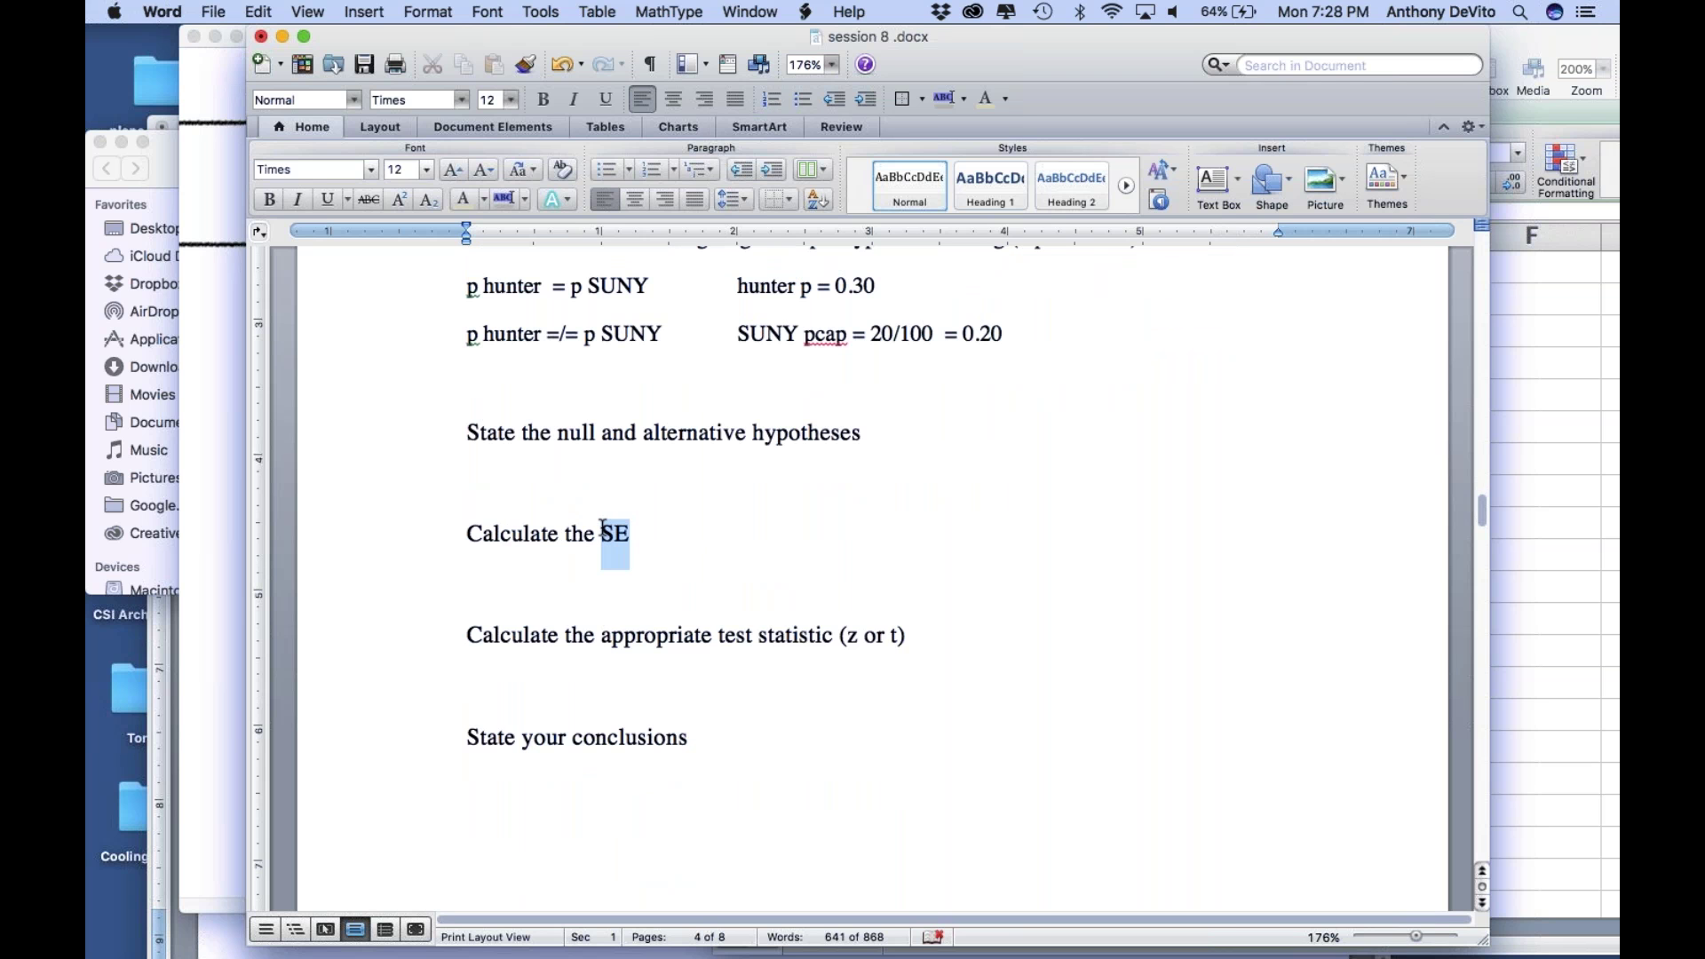
pyautogui.click(430, 564)
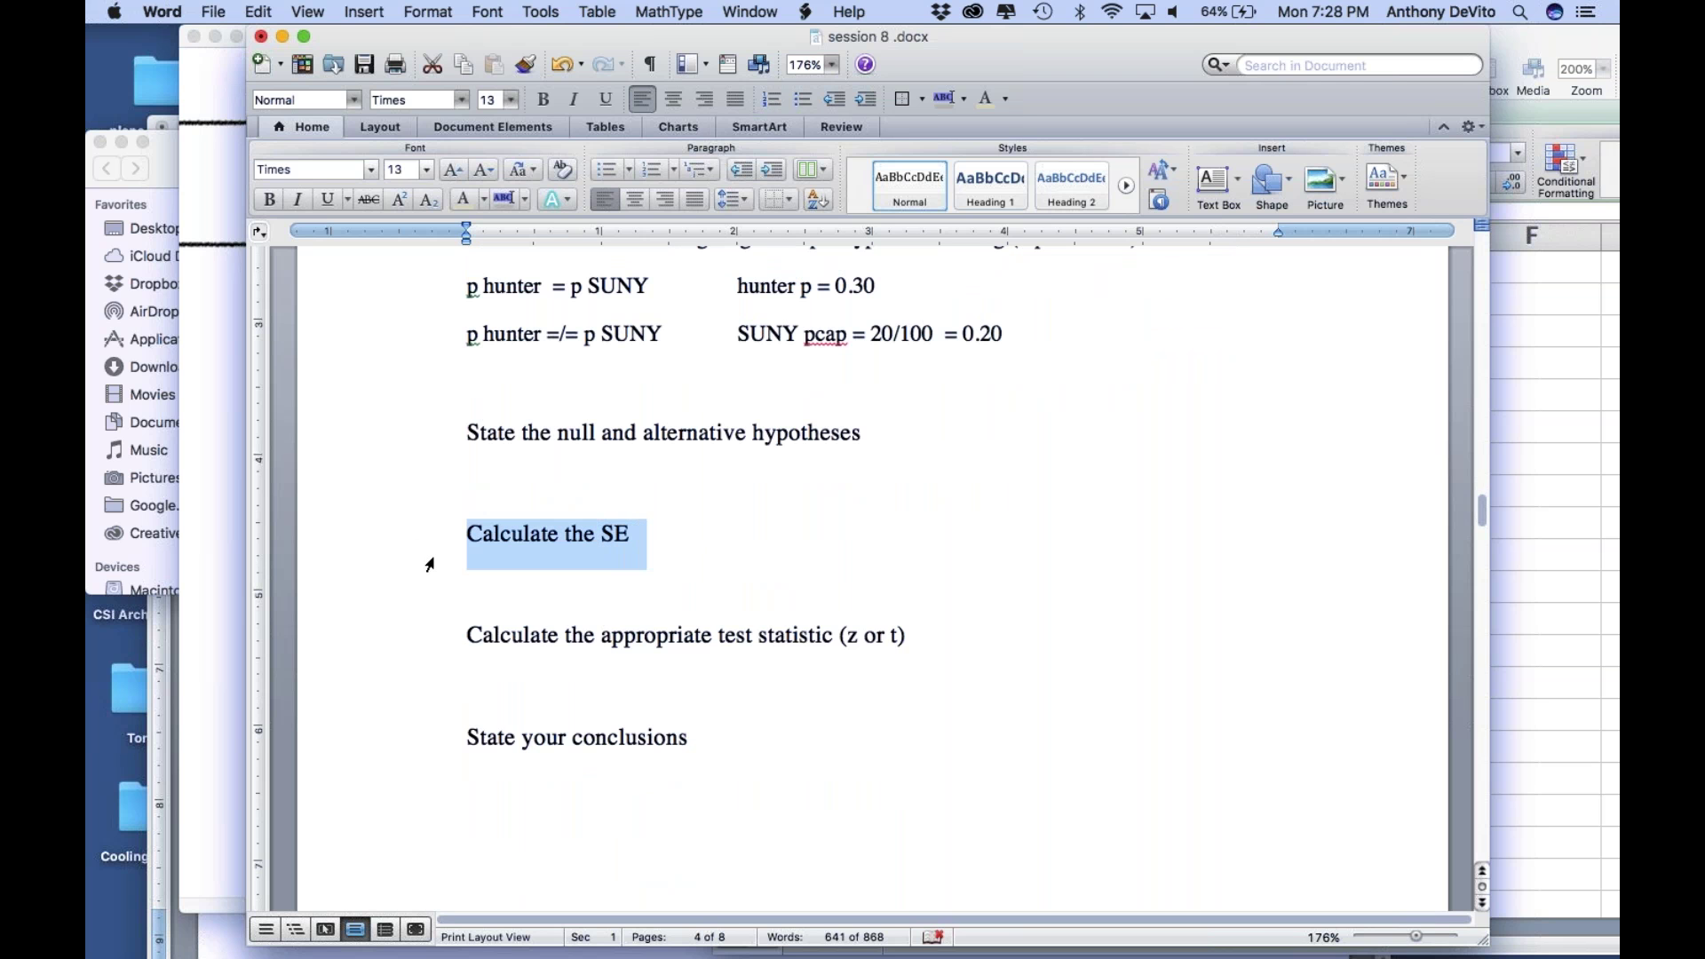
pyautogui.press('BackSpace')
pyautogui.press('BackSpace')
pyautogui.press('BackSpace')
pyautogui.press('BackSpace')
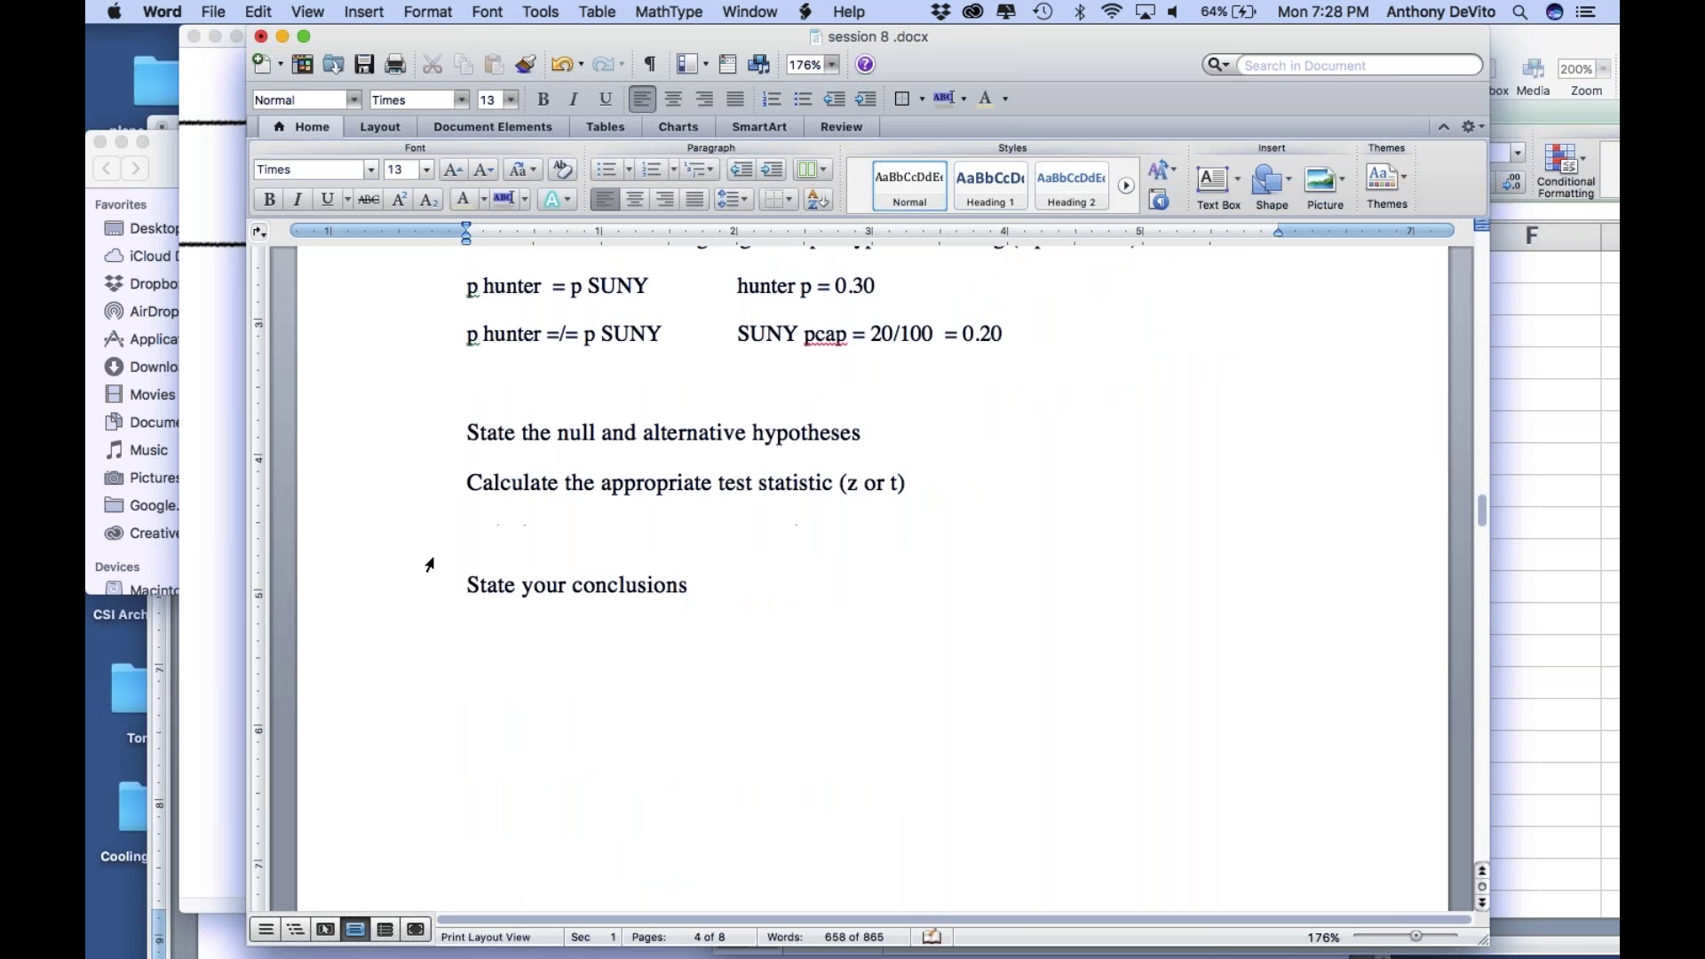
pyautogui.press('Return')
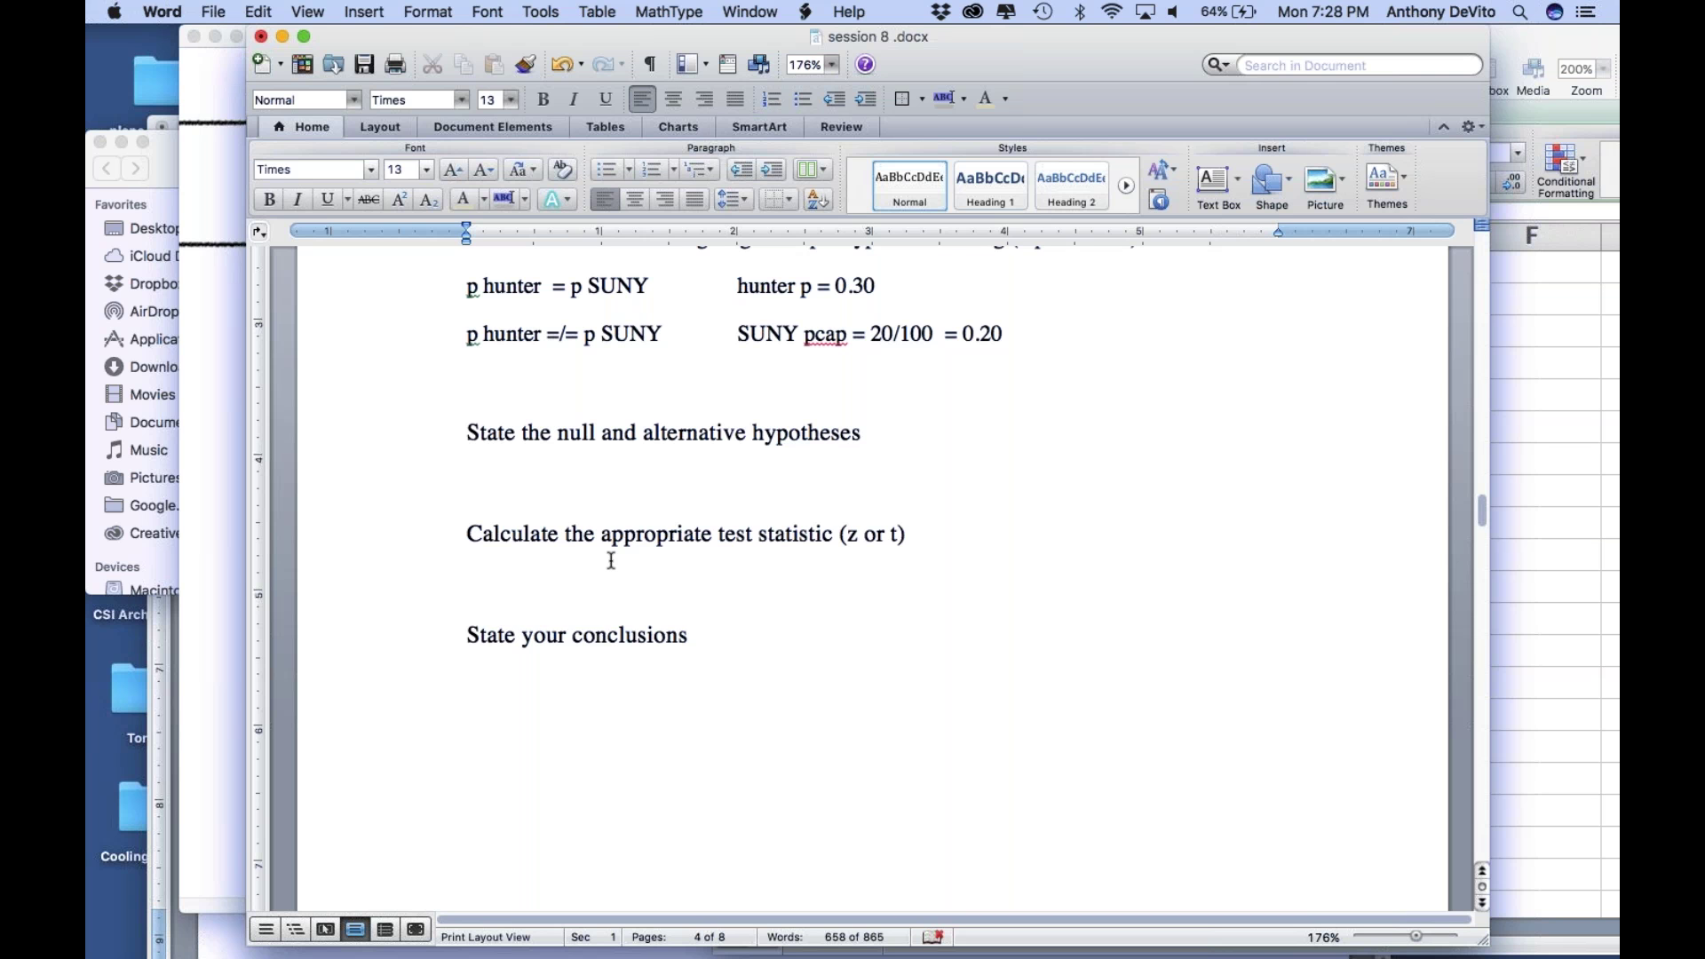
pyautogui.click(568, 583)
pyautogui.click(423, 502)
pyautogui.press('BackSpace')
# Step: Write the formula "T = (pcap – p)/SE" on the empty line below the test statistic prompt
pyautogui.click(493, 519)
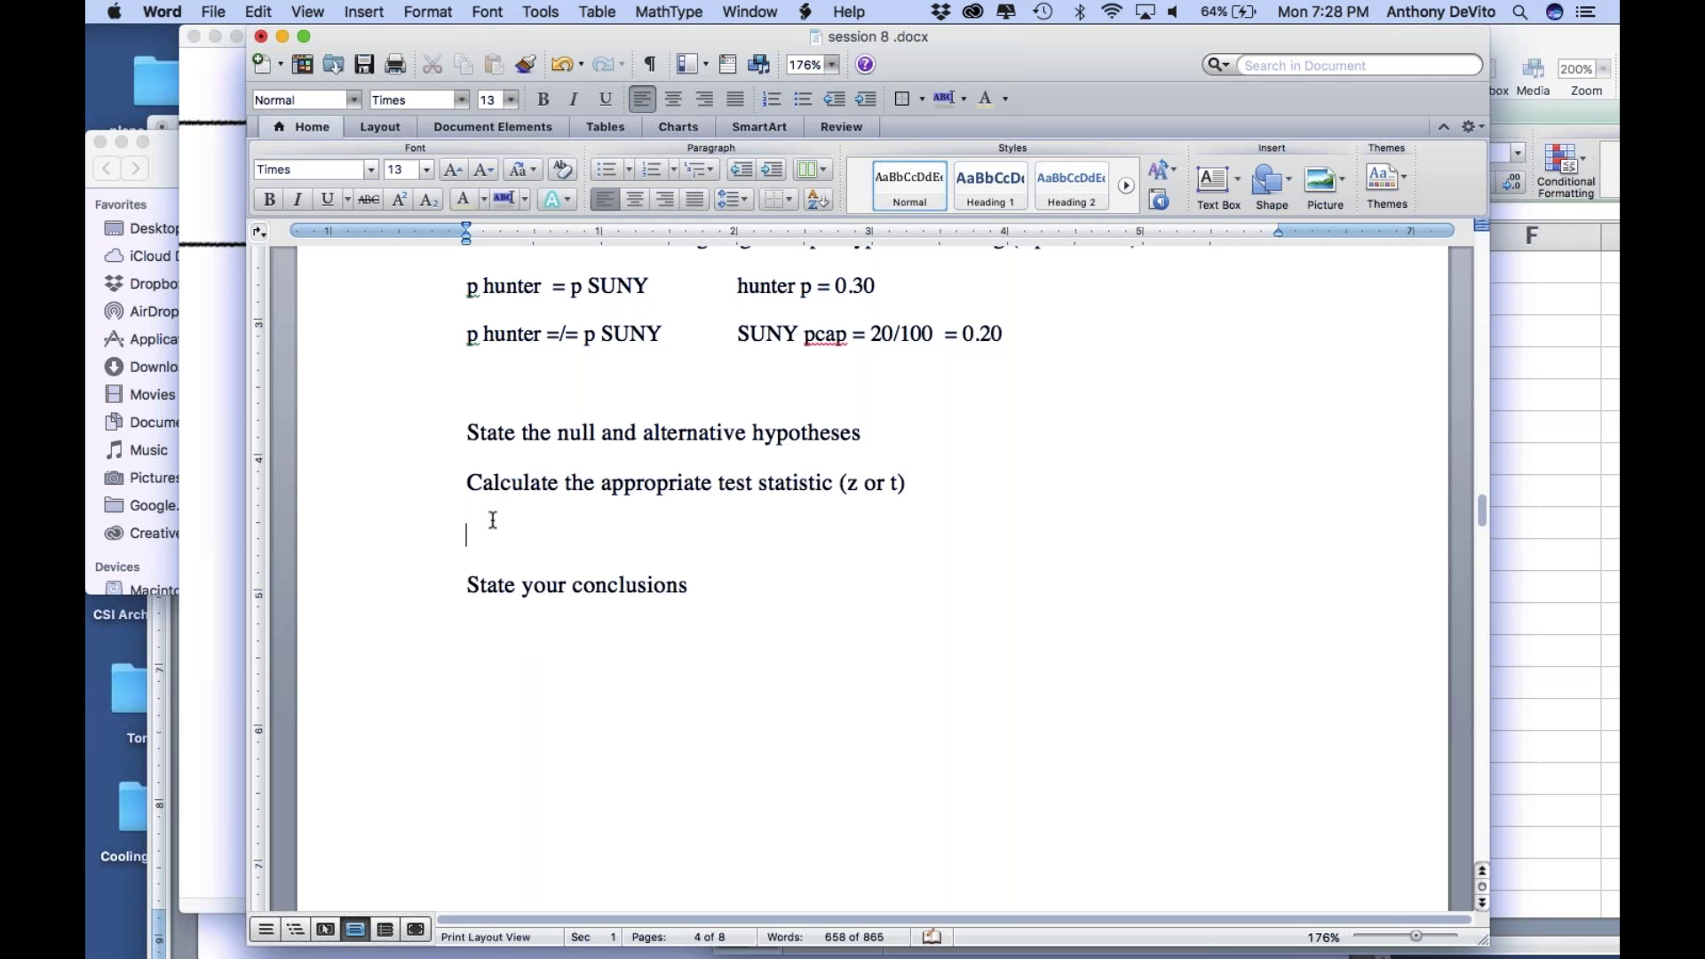
pyautogui.write('t ')
pyautogui.write('=')
pyautogui.write(' pcap')
pyautogui.write(' - p')
pyautogui.write(')')
pyautogui.click(513, 534)
pyautogui.write('(')
pyautogui.click(653, 528)
pyautogui.write('/SE')
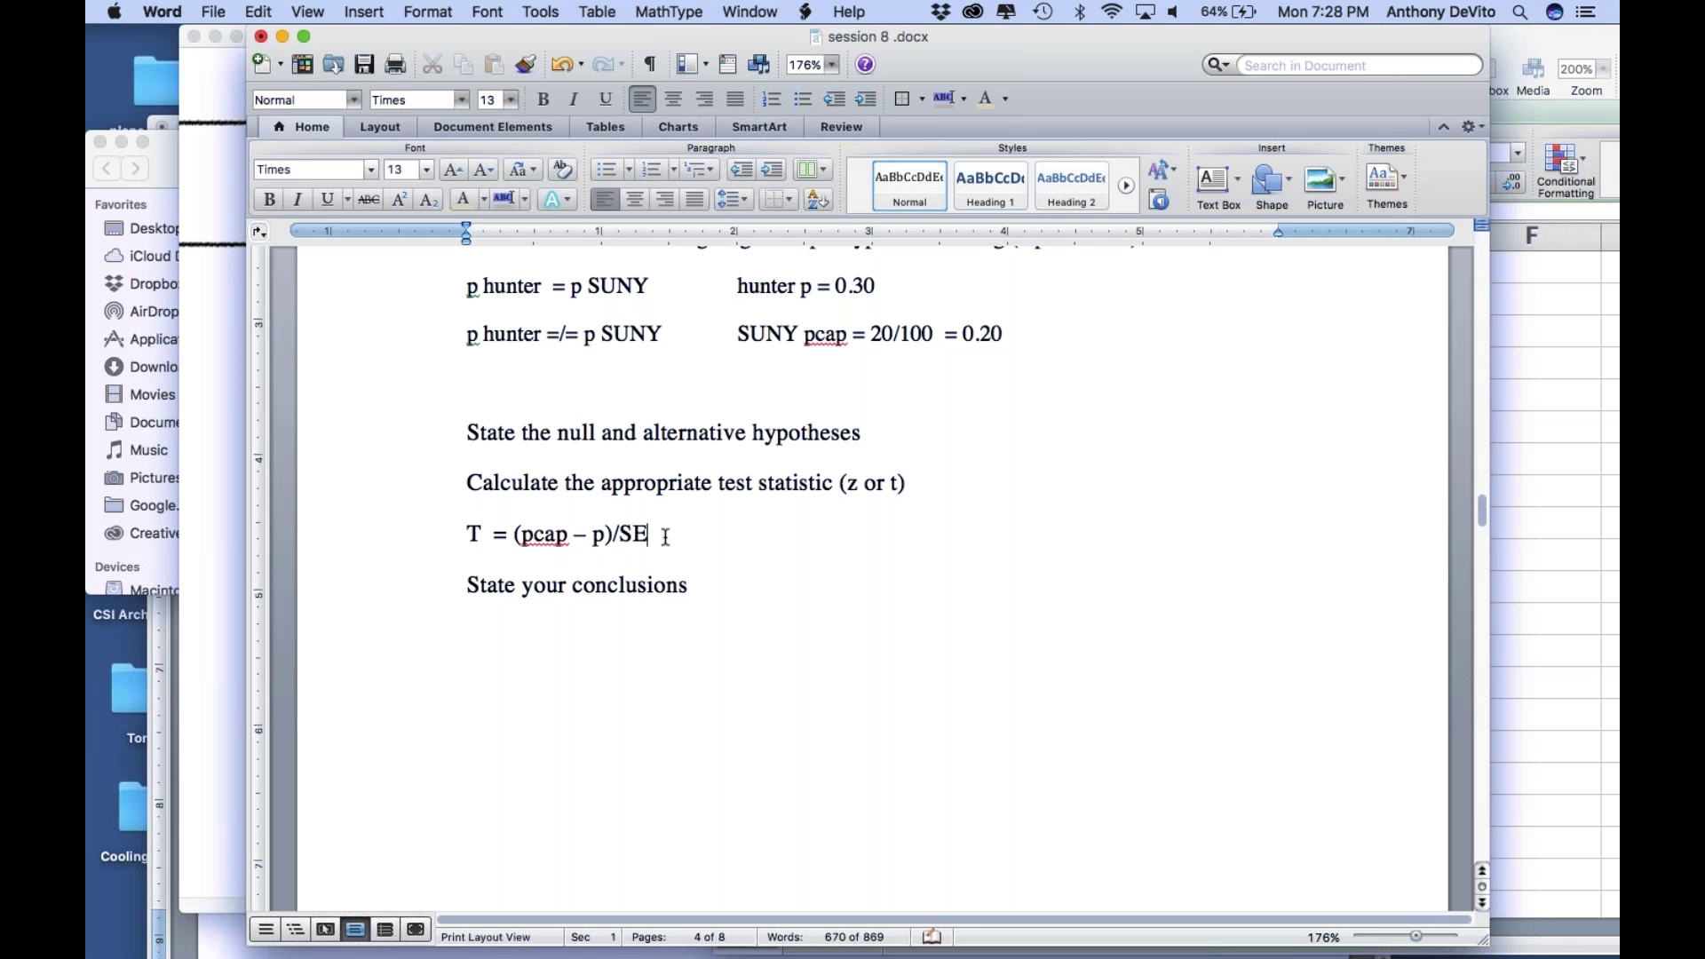
# Step: Add "SE = p(1-p)/N" beside the test statistic formula on the same line
pyautogui.press('Tab')
pyautogui.press('BackSpace')
pyautogui.write('SE = p')
pyautogui.press('BackSpace')
pyautogui.write('p')
pyautogui.write('(1')
pyautogui.write('-p')
pyautogui.press('BackSpace')
pyautogui.write('p')
pyautogui.write(')')
pyautogui.write('/N')
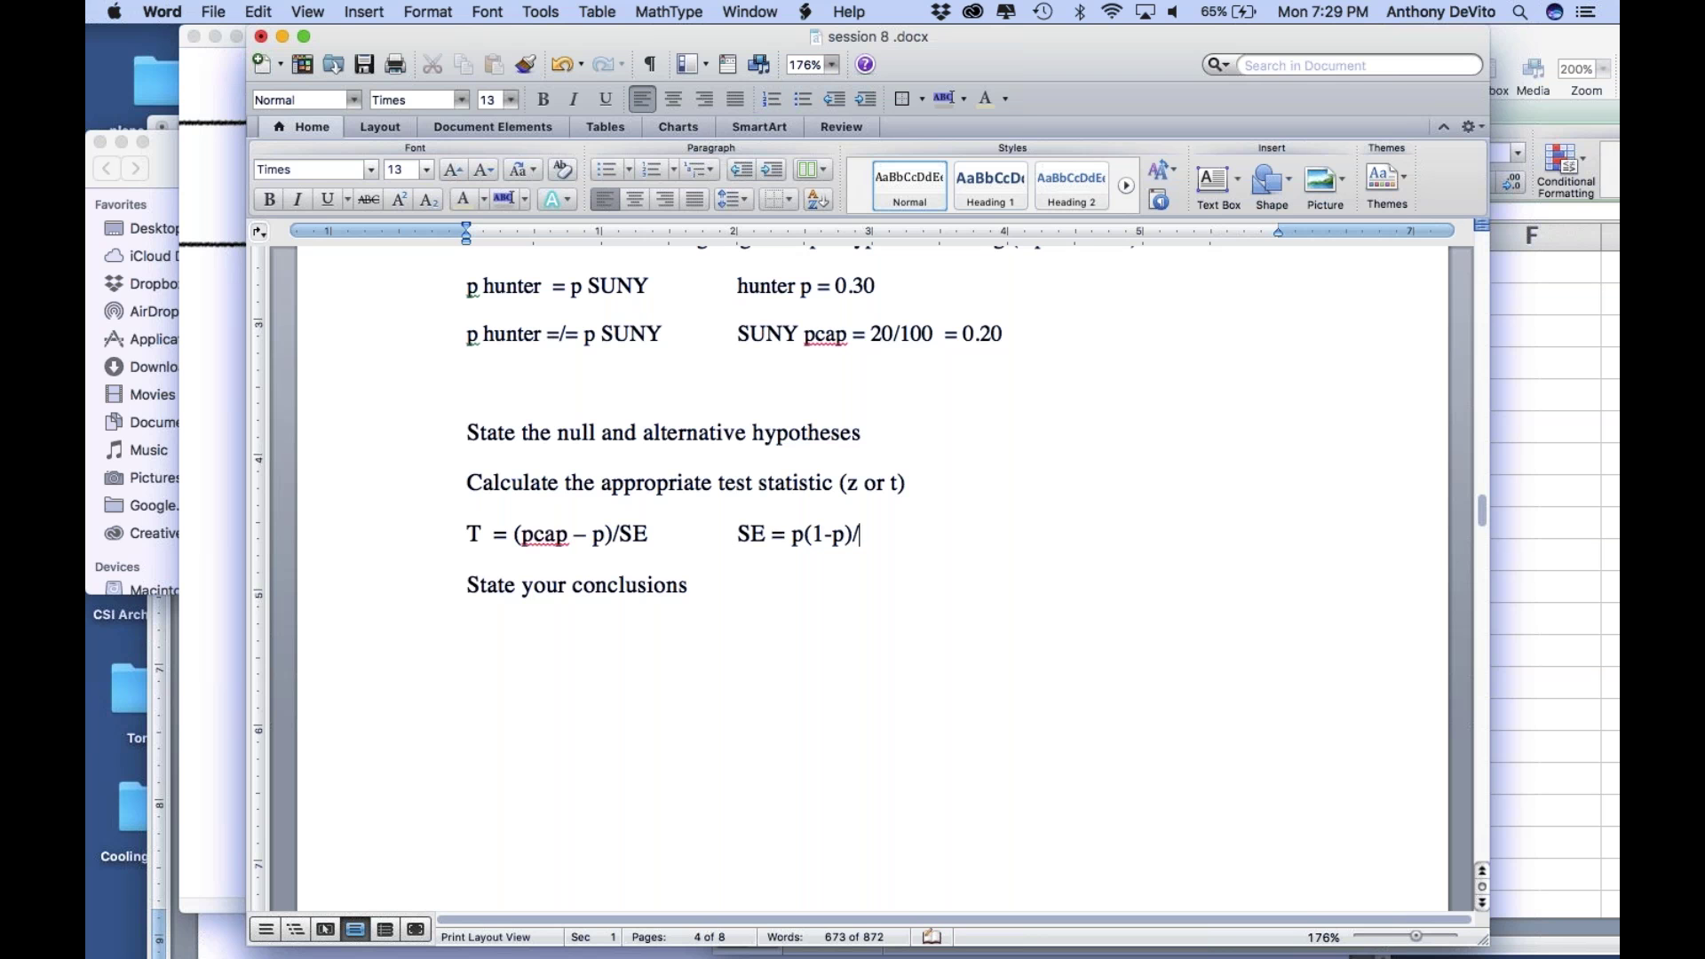
# Step: Wrap the right-hand side of the SE formula in a square root so it reads "sqrt(p(1-p)/N)"
pyautogui.click(795, 535)
pyautogui.write('sqrt')
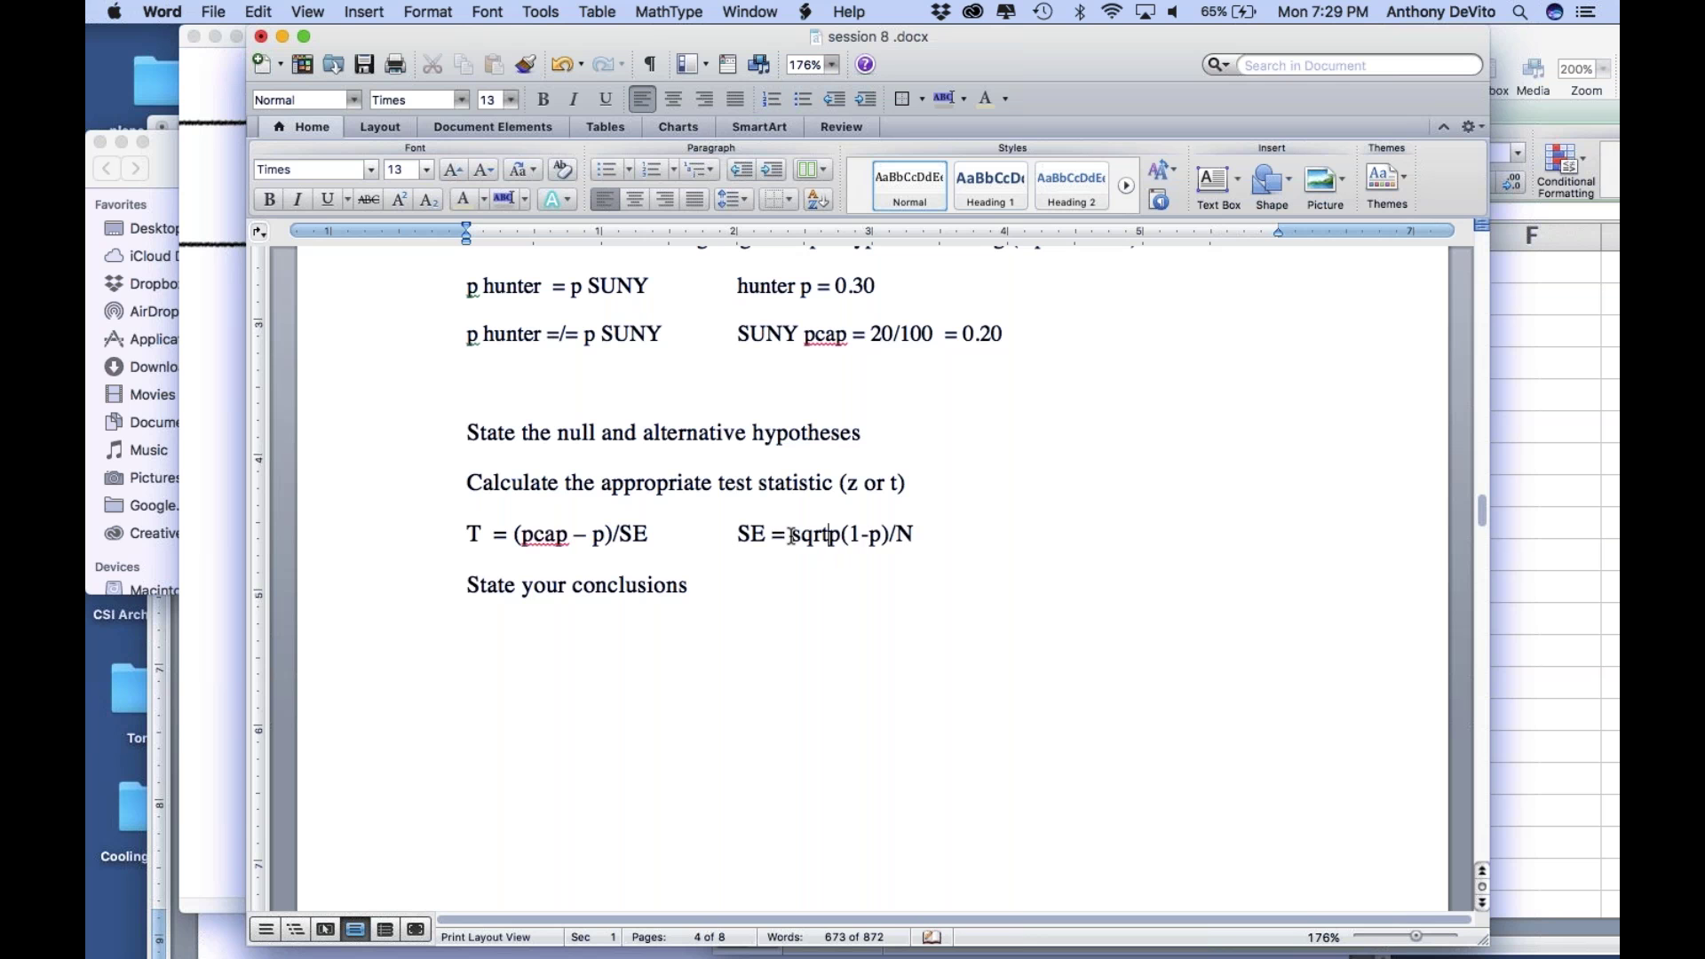
pyautogui.write('(')
pyautogui.click(943, 525)
pyautogui.write(')')
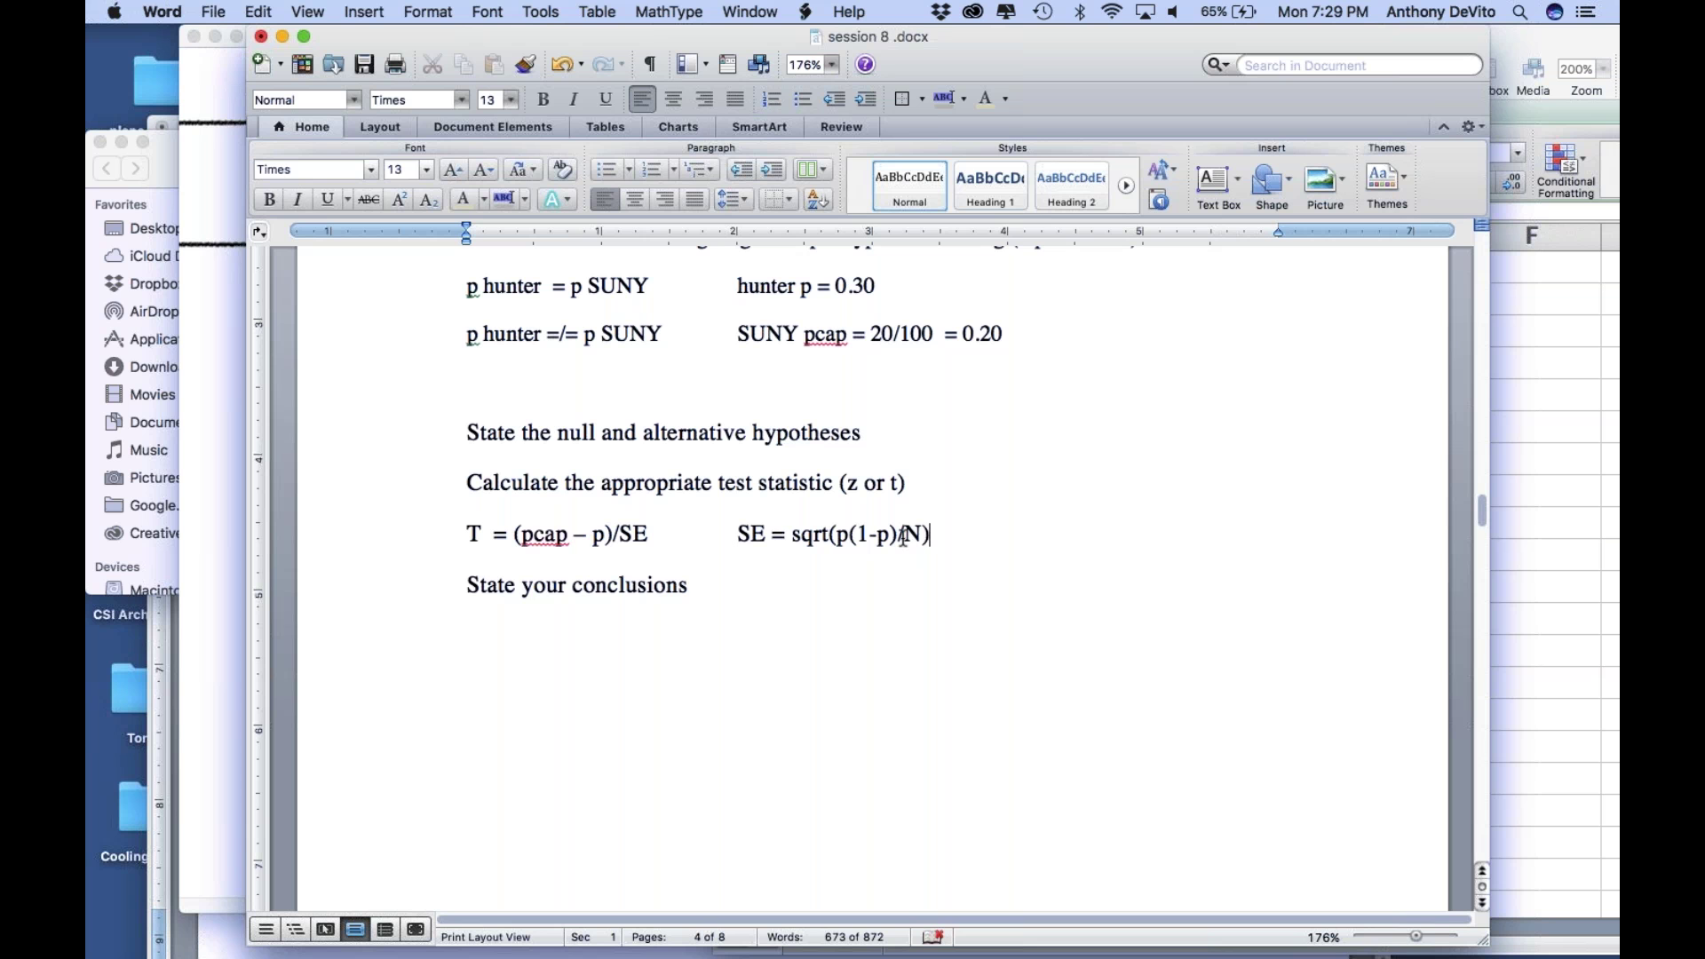
# Step: Add a blank line below the formulas and change the test statistic's symbol to z
pyautogui.moveTo(836, 534); pyautogui.dragTo(843, 534)
pyautogui.click(891, 561)
pyautogui.click(955, 529)
pyautogui.press('Return')
pyautogui.click(955, 531)
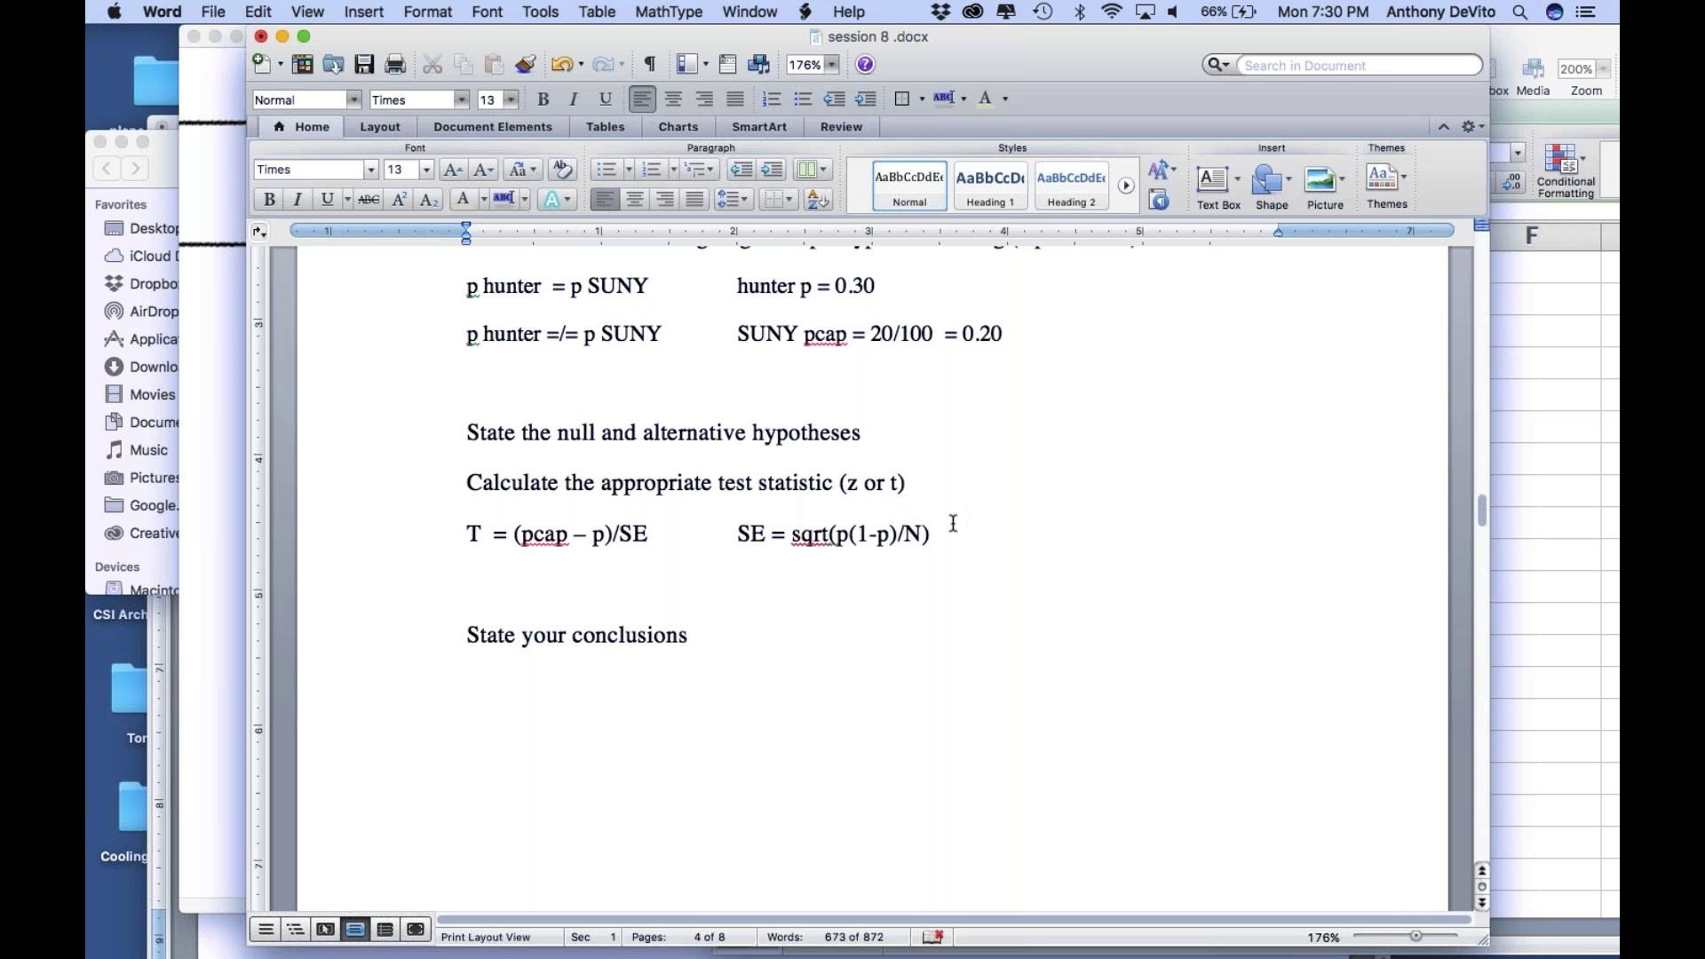
pyautogui.click(843, 582)
pyautogui.moveTo(480, 534); pyautogui.dragTo(467, 536)
pyautogui.write('z')
# Step: Write "z = 2.18 p two tailed =" on the blank line below the z formula
pyautogui.click(577, 596)
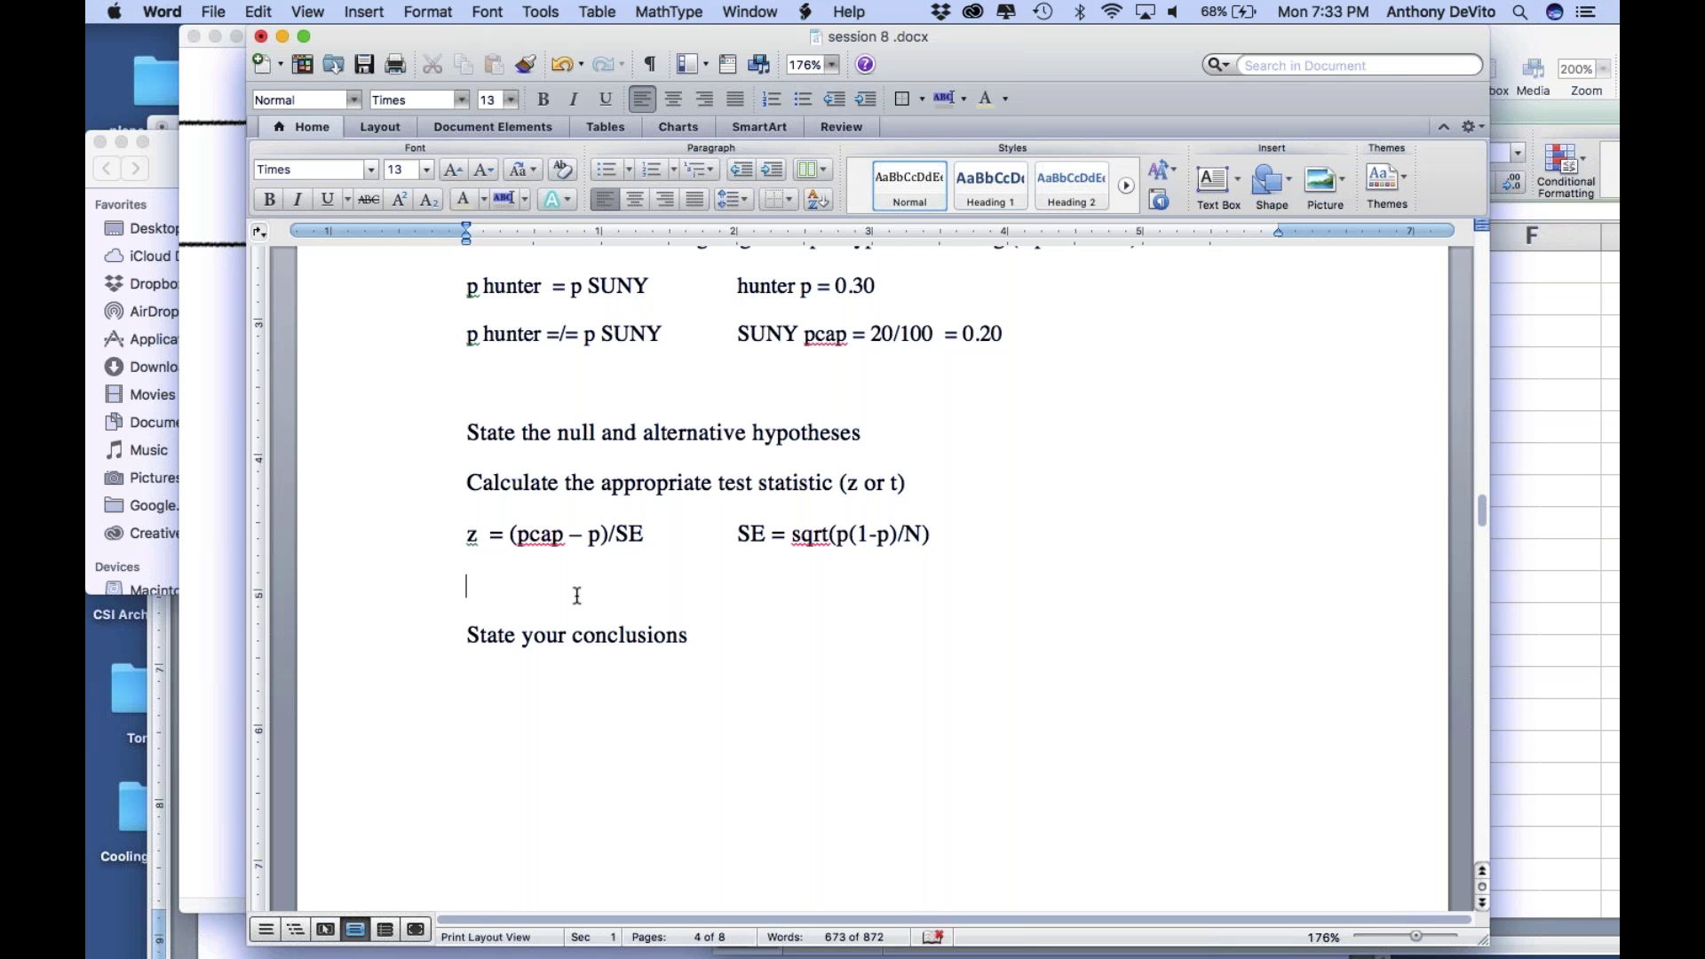
pyautogui.write('Z')
pyautogui.press('BackSpace')
pyautogui.write('z =')
pyautogui.write('2.18    p two tailed =')
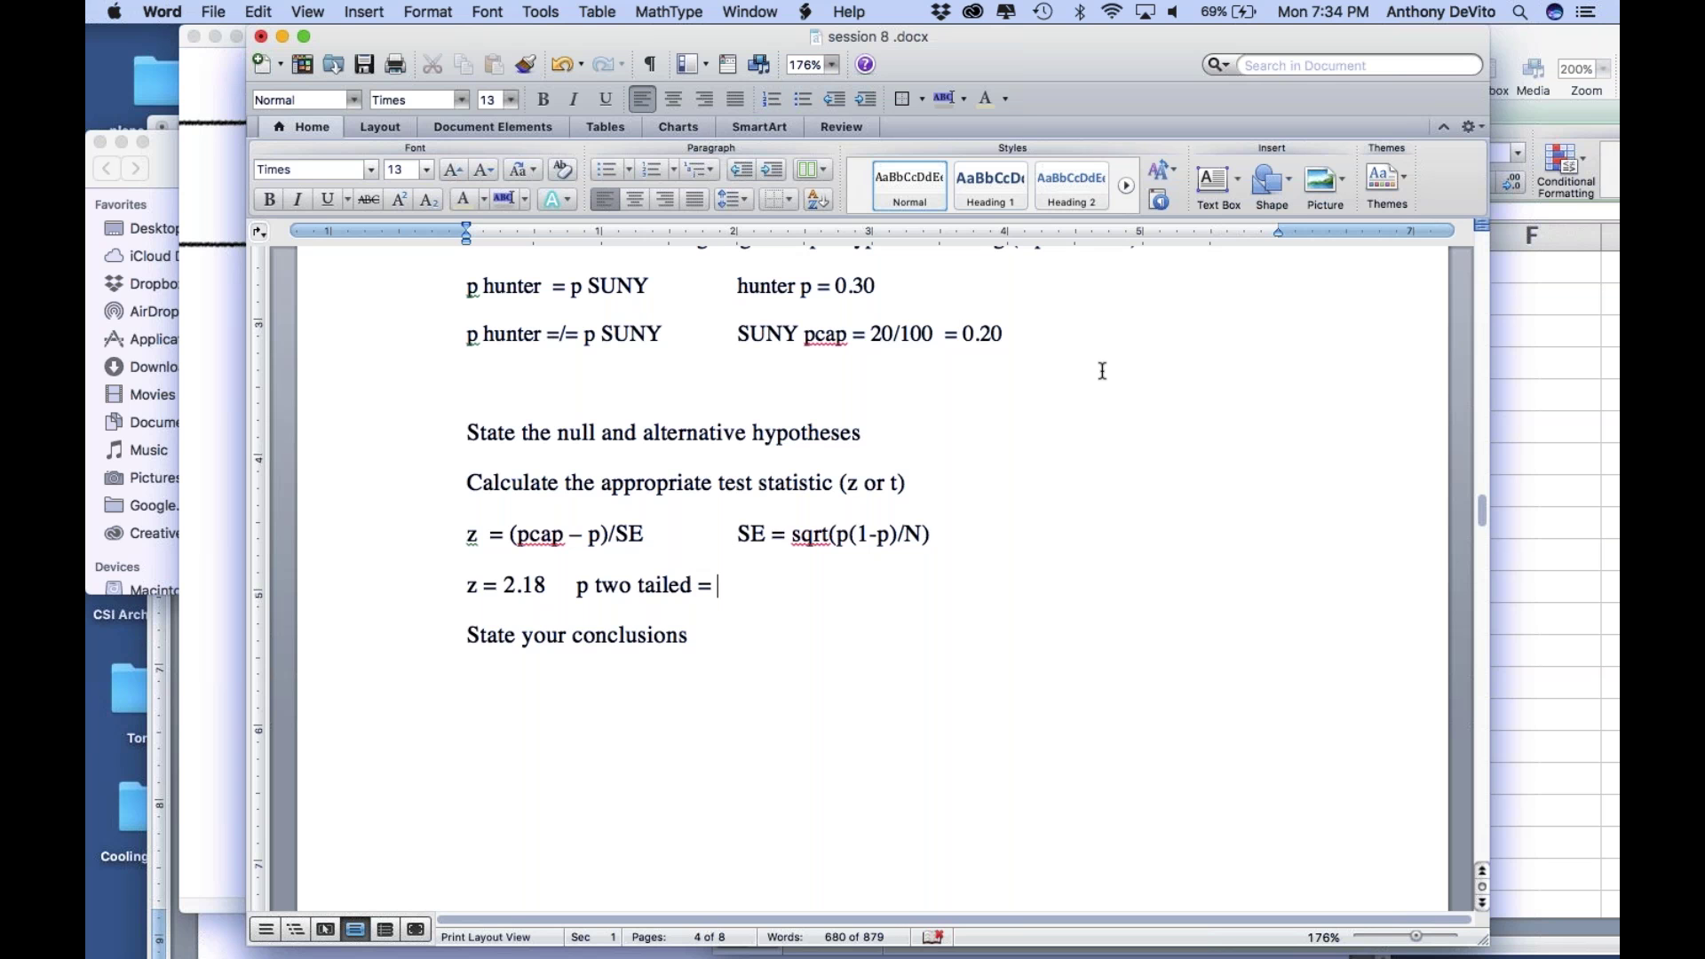
# Step: Extend the SE formula with the substituted values "= .(sqrt(3*.7/100)"
pyautogui.click(1000, 528)
pyautogui.write('= .3*.7/100')
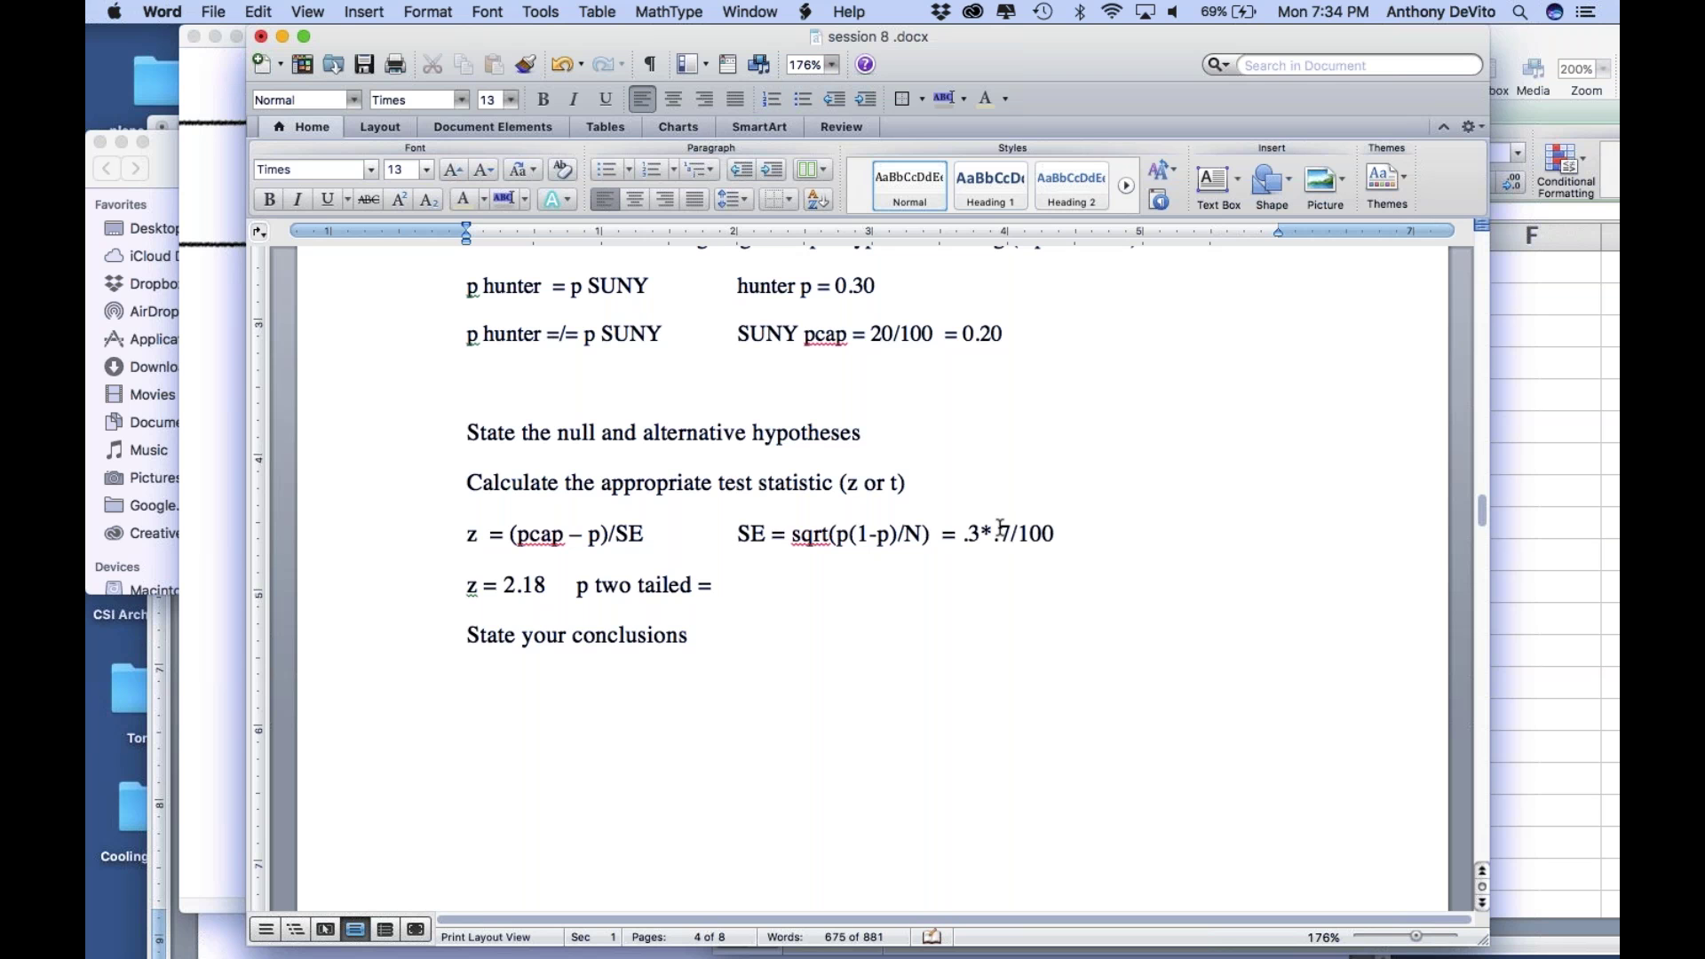
pyautogui.click(967, 534)
pyautogui.write('(sqrt')
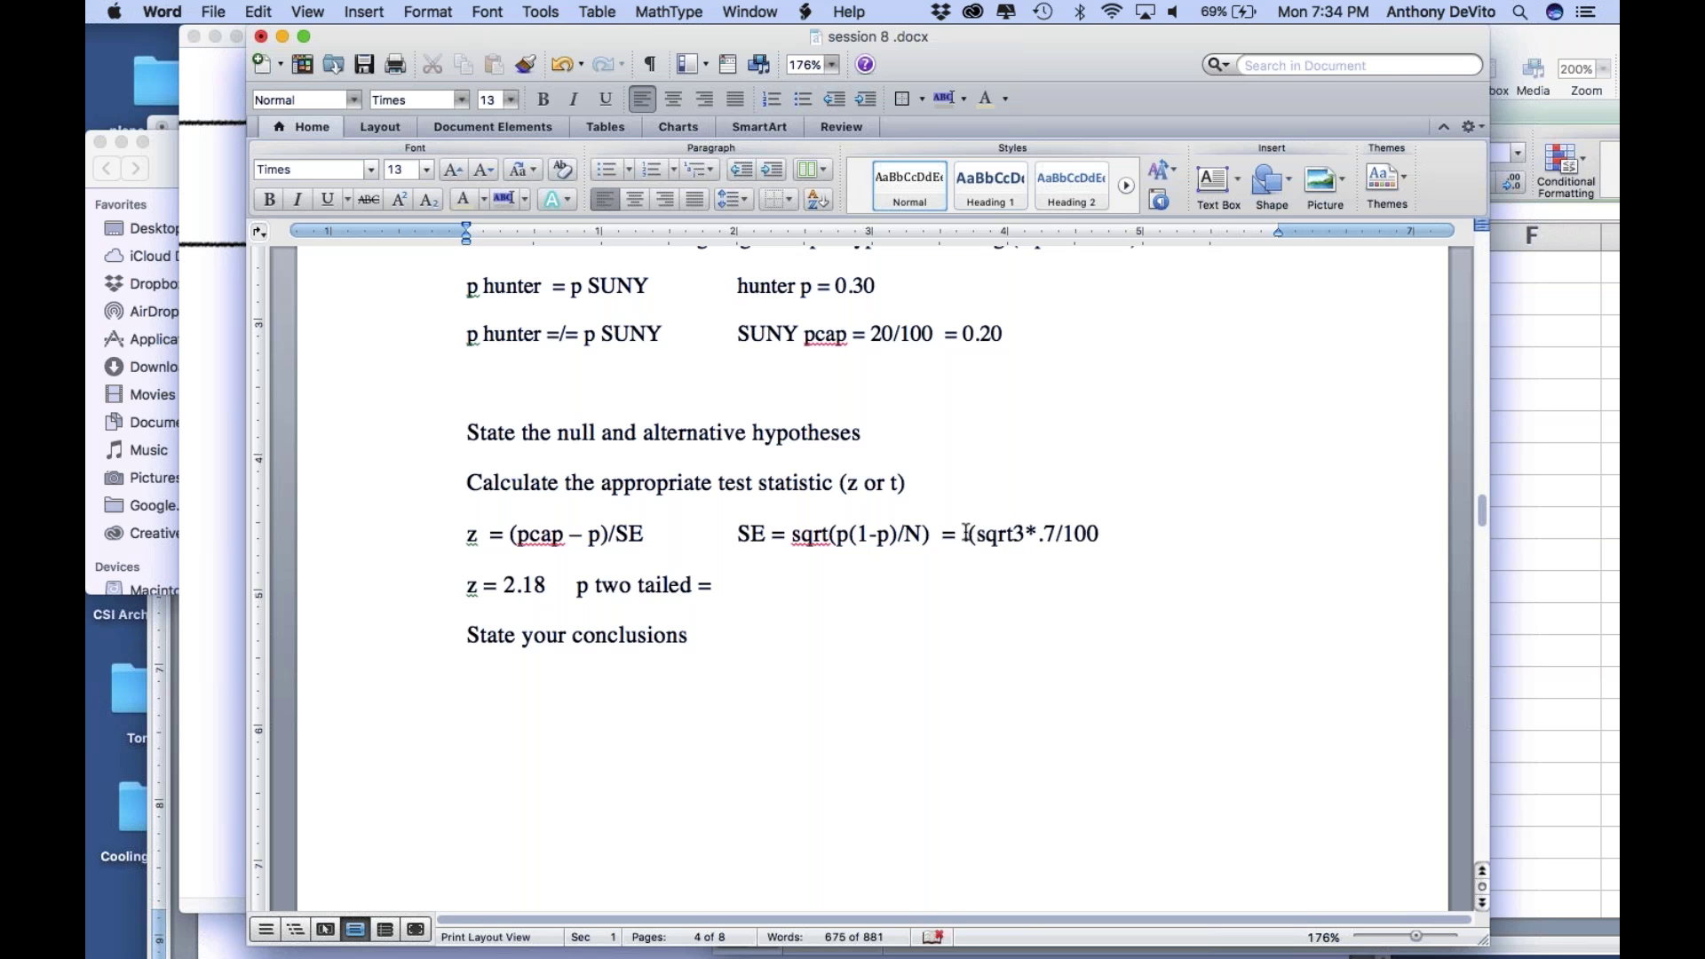
pyautogui.write('(')
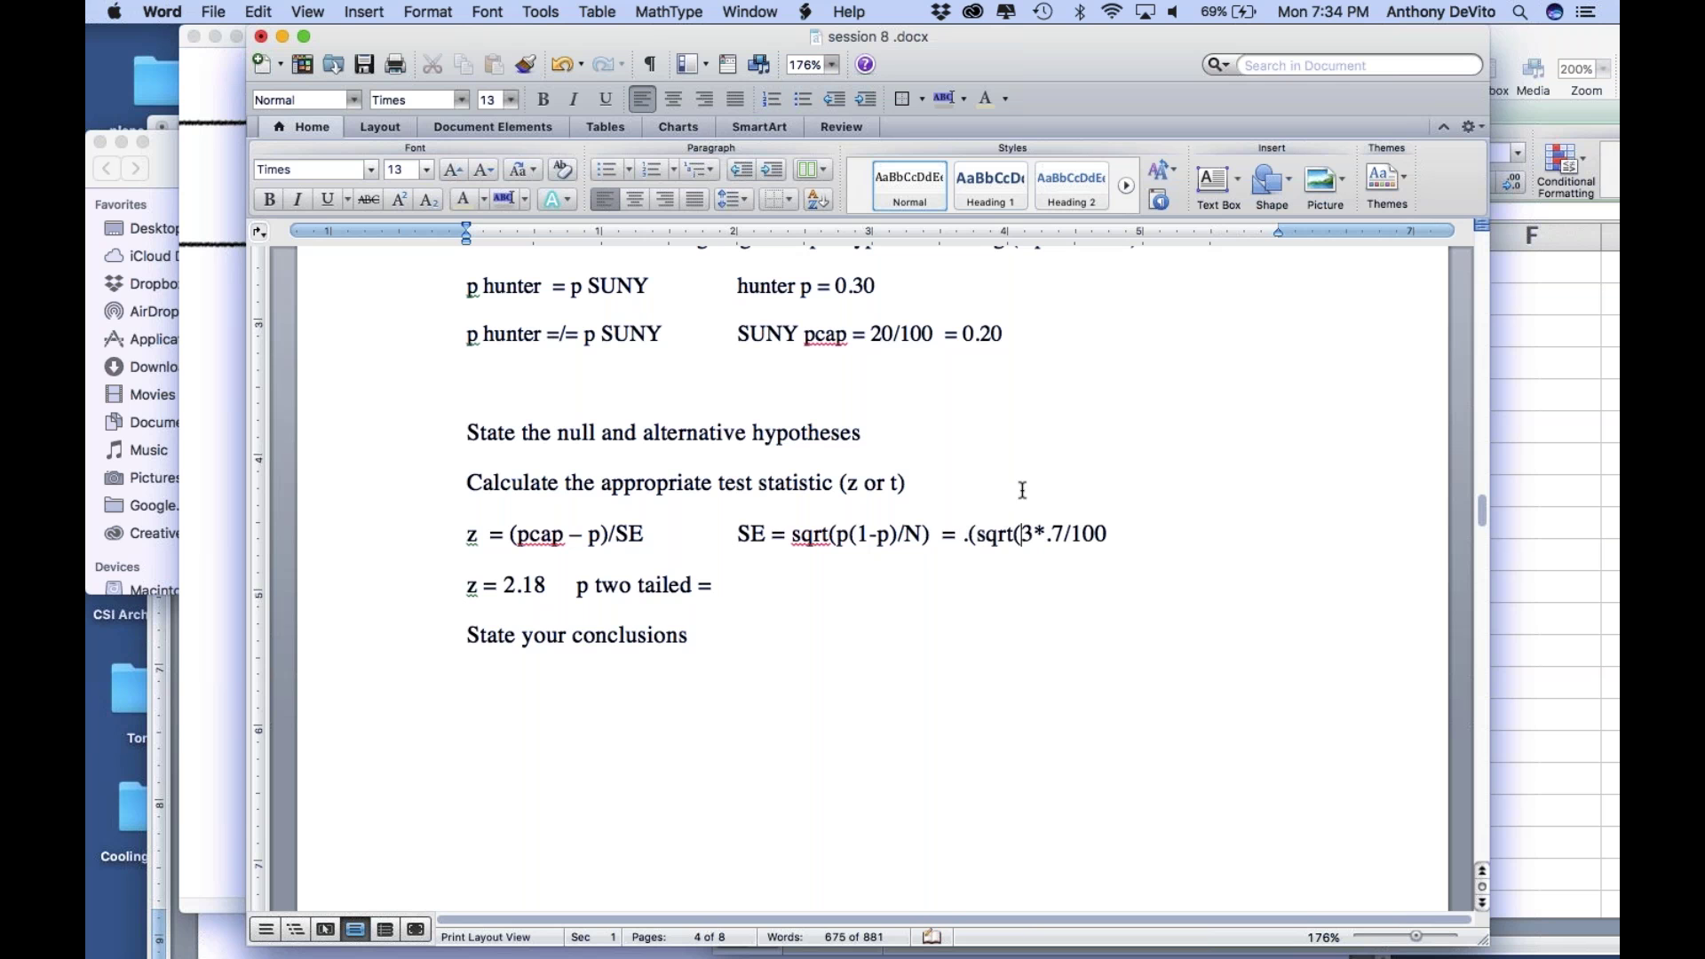
pyautogui.click(1116, 535)
pyautogui.write(')')
# Step: Move the Word window aside, switch to the baseball.xlsx workbook in Excel and label cell A18 "SE"
pyautogui.moveTo(519, 35); pyautogui.dragTo(264, 22)
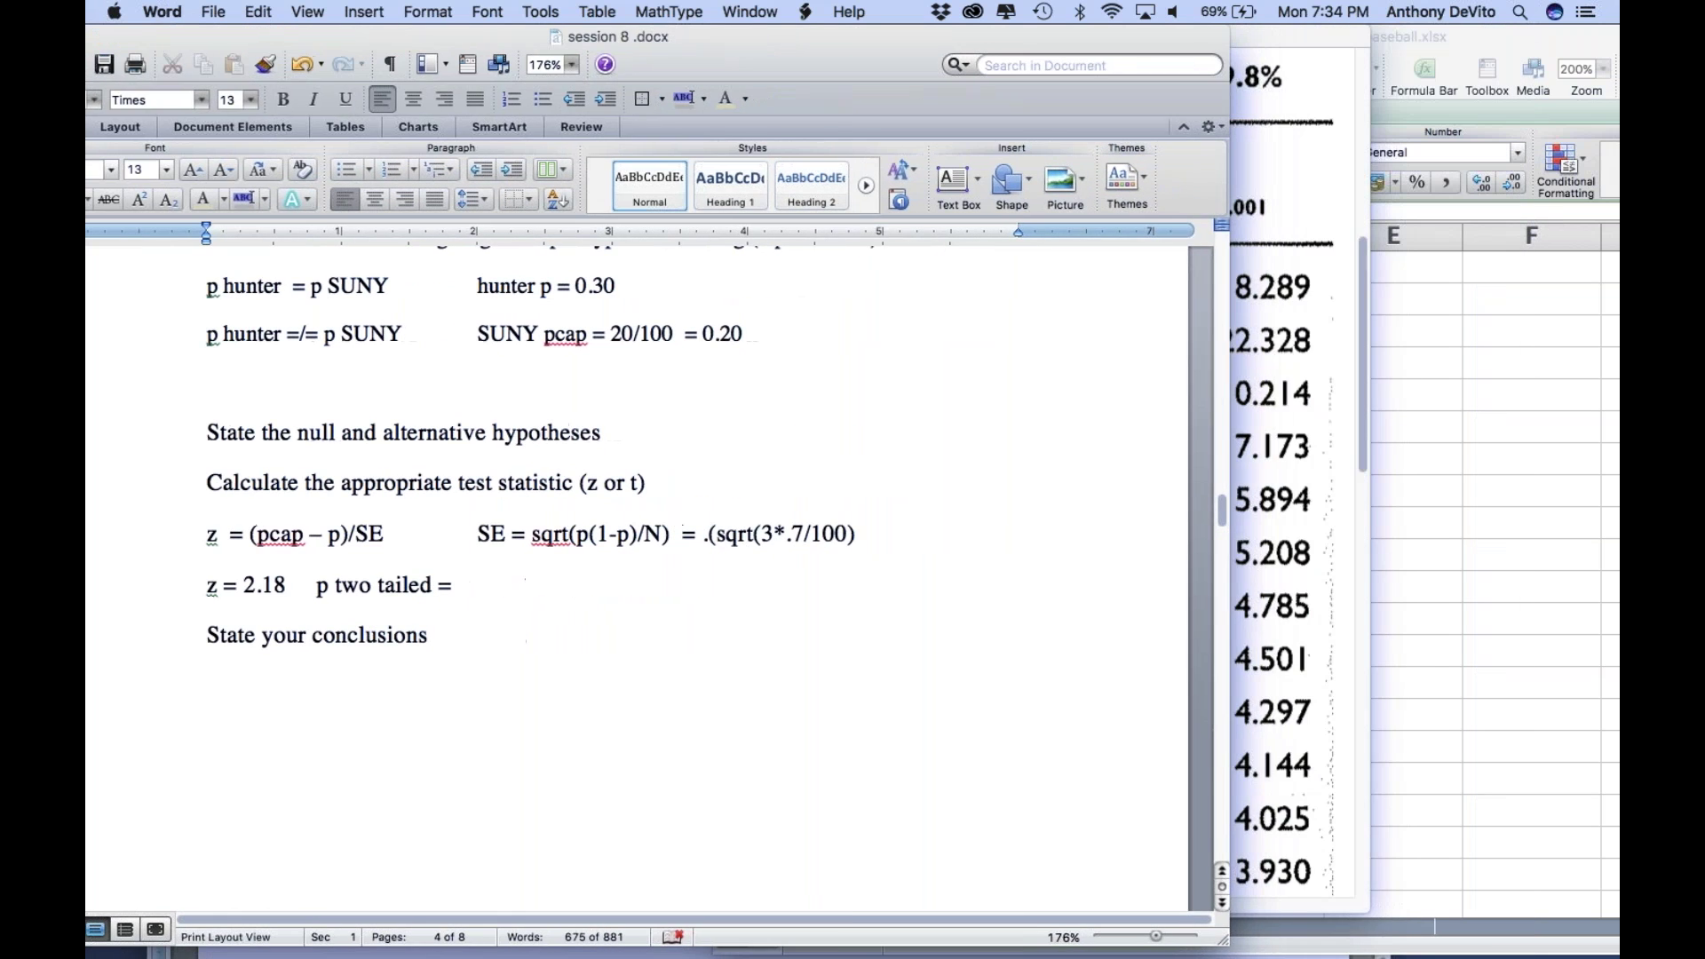
pyautogui.click(1458, 477)
pyautogui.scroll(-3, 1134, 636)
pyautogui.click(890, 713)
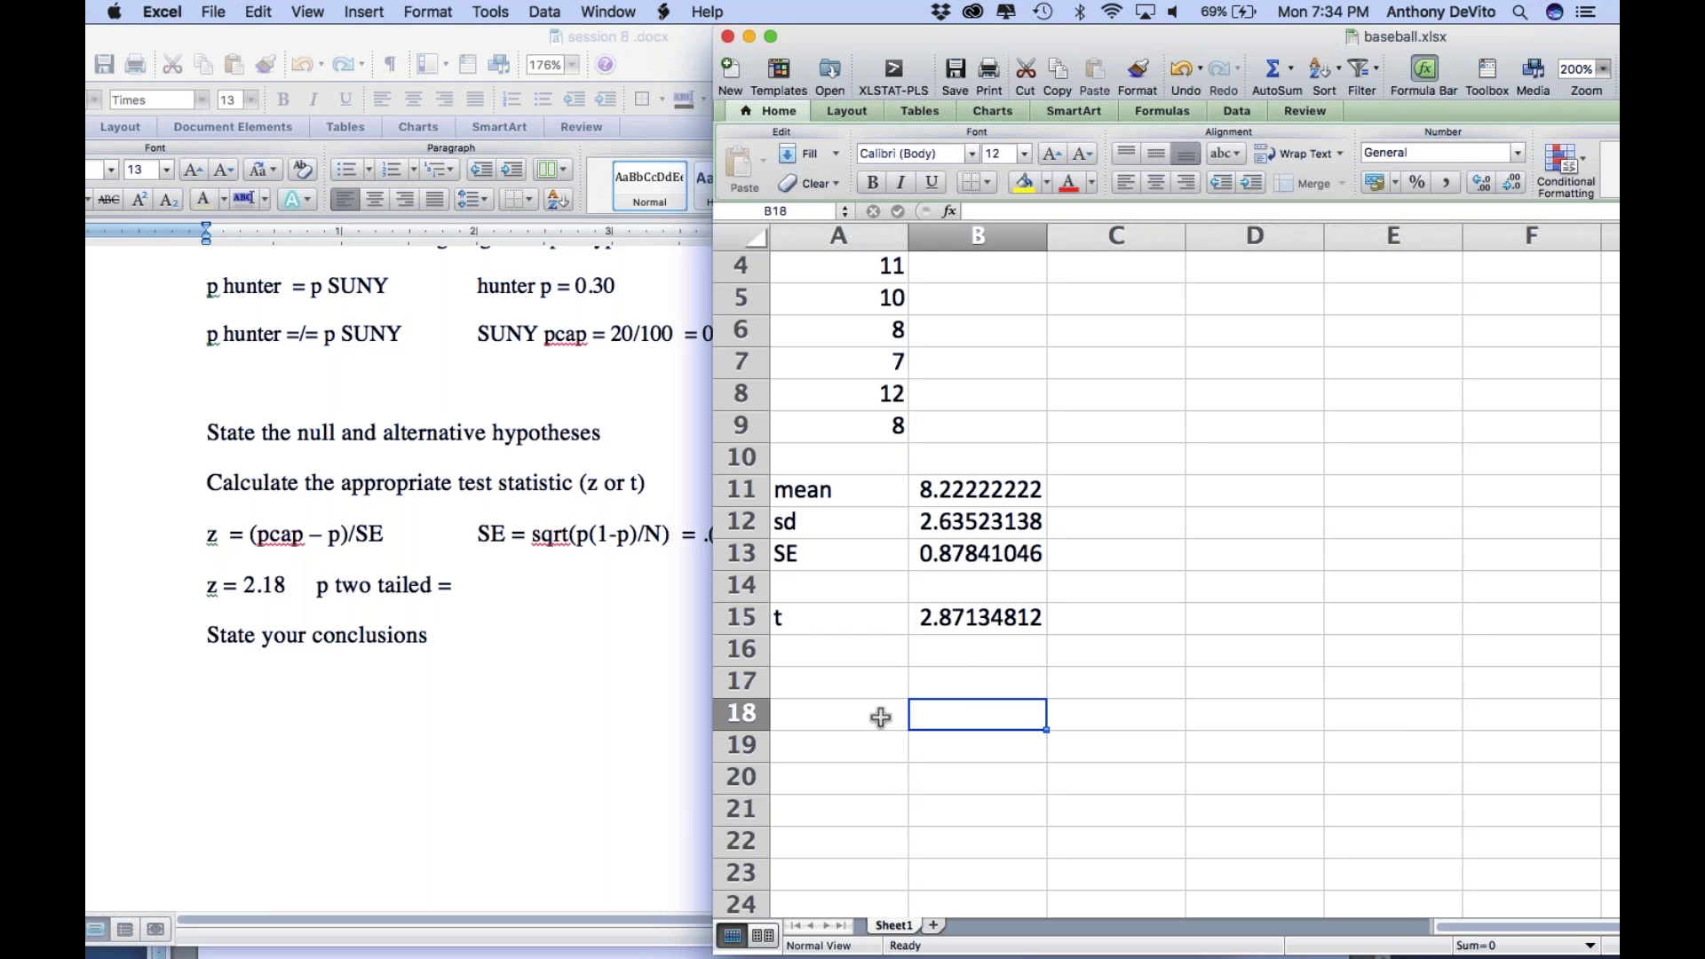
pyautogui.write('SE')
pyautogui.press('Tab')
# Step: Calculate the standard error in cell B18 with the formula "= sqrt(.3*.7/100)"
pyautogui.write('= ')
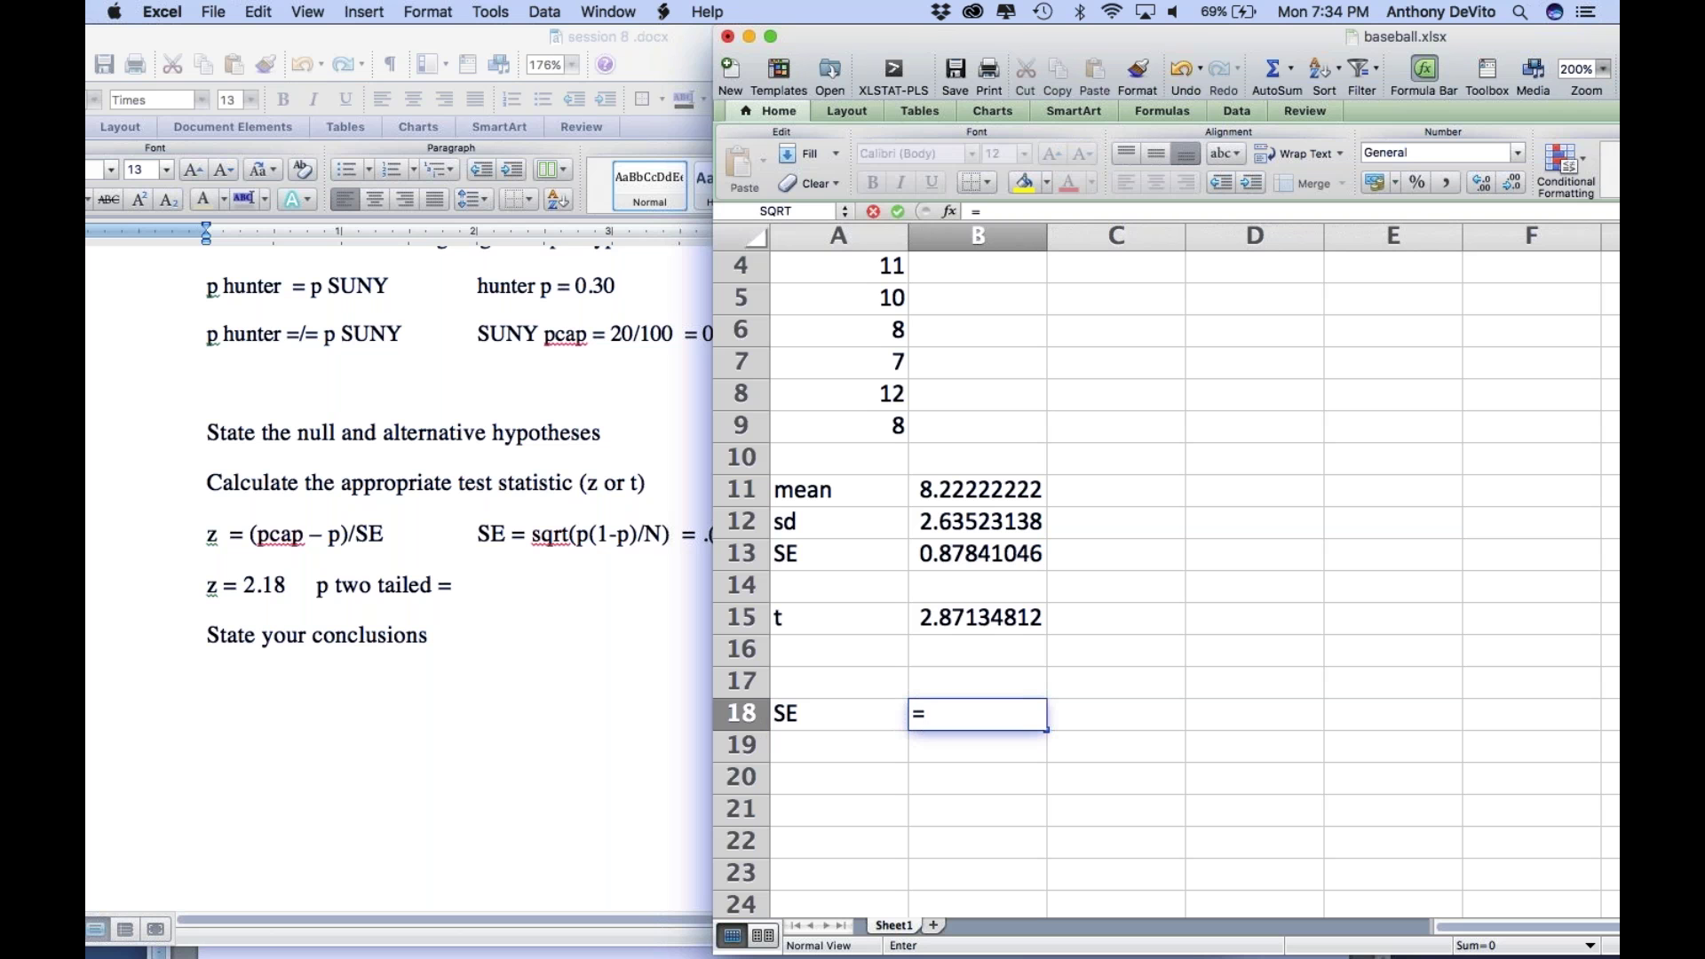
pyautogui.write('.')
pyautogui.press('BackSpace')
pyautogui.write('sqrt(.3*.7')
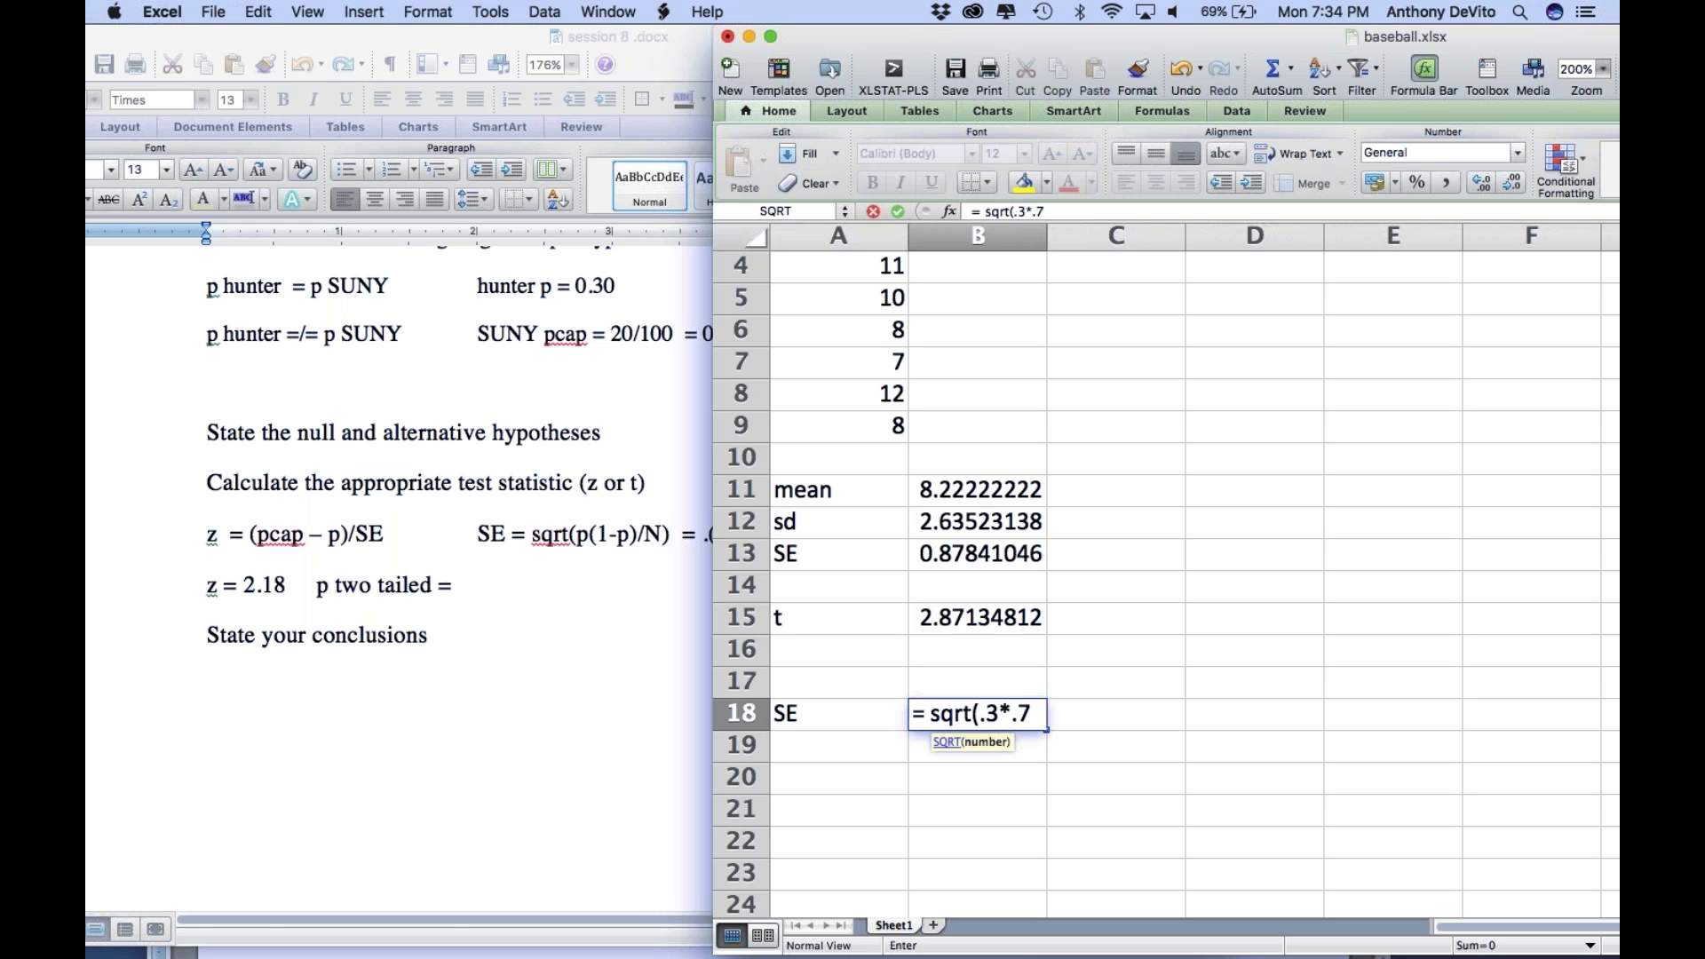
pyautogui.write('/1')
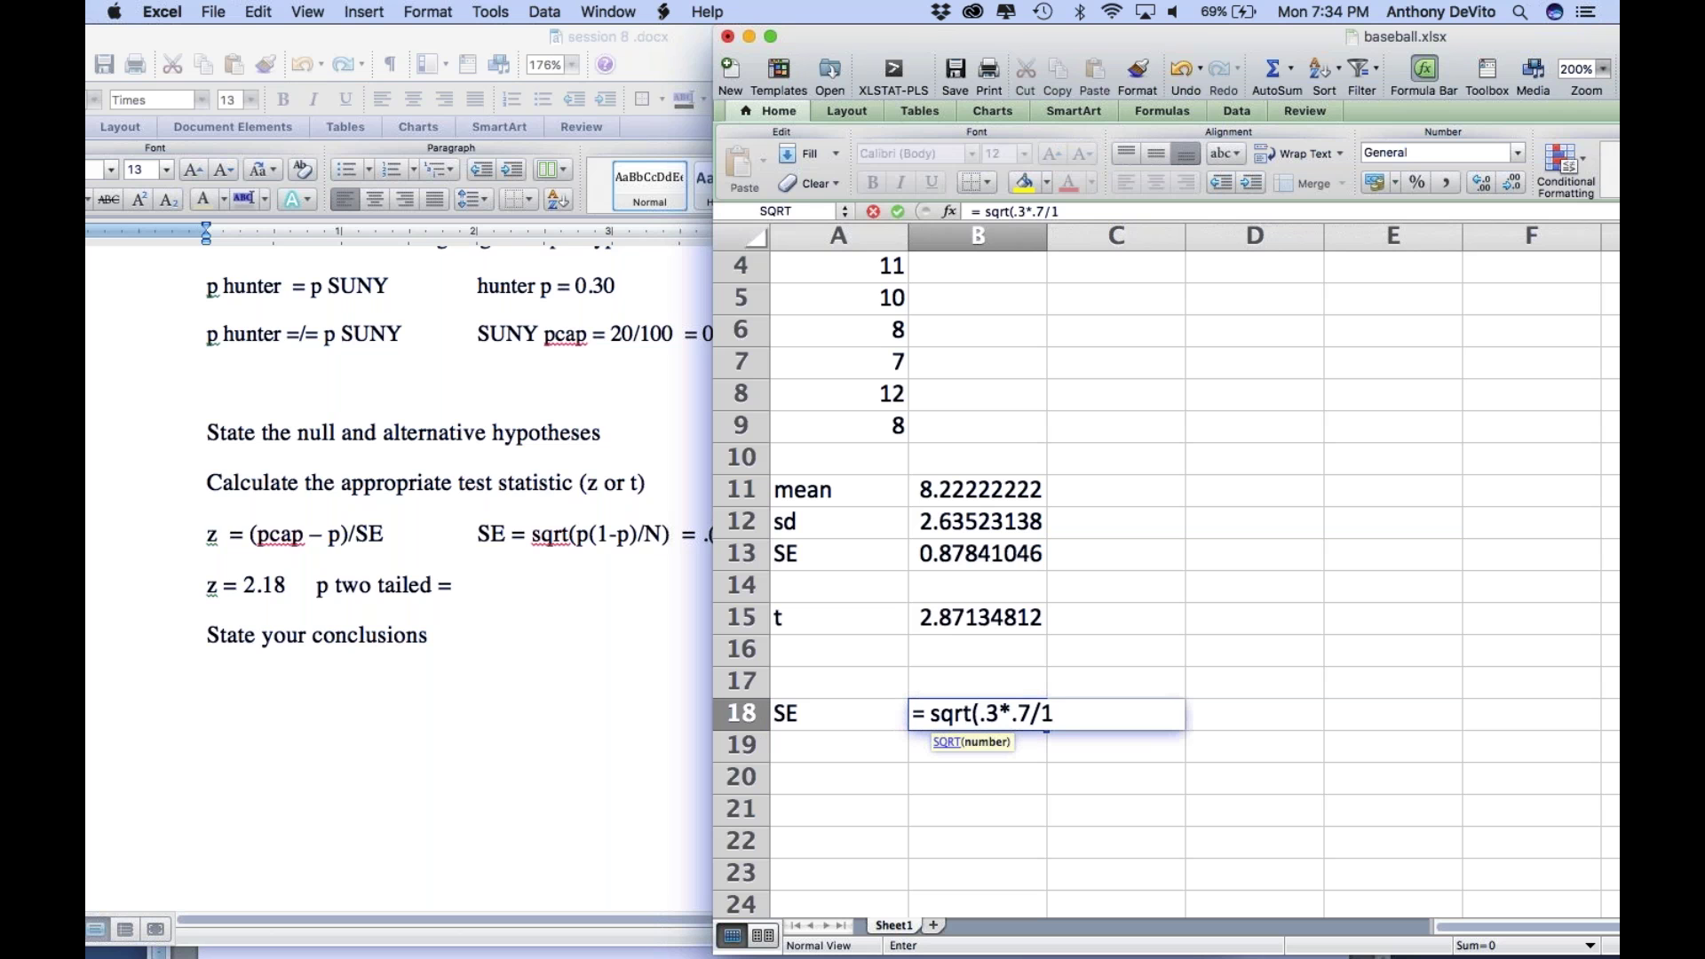
pyautogui.write('00)')
pyautogui.press('Return')
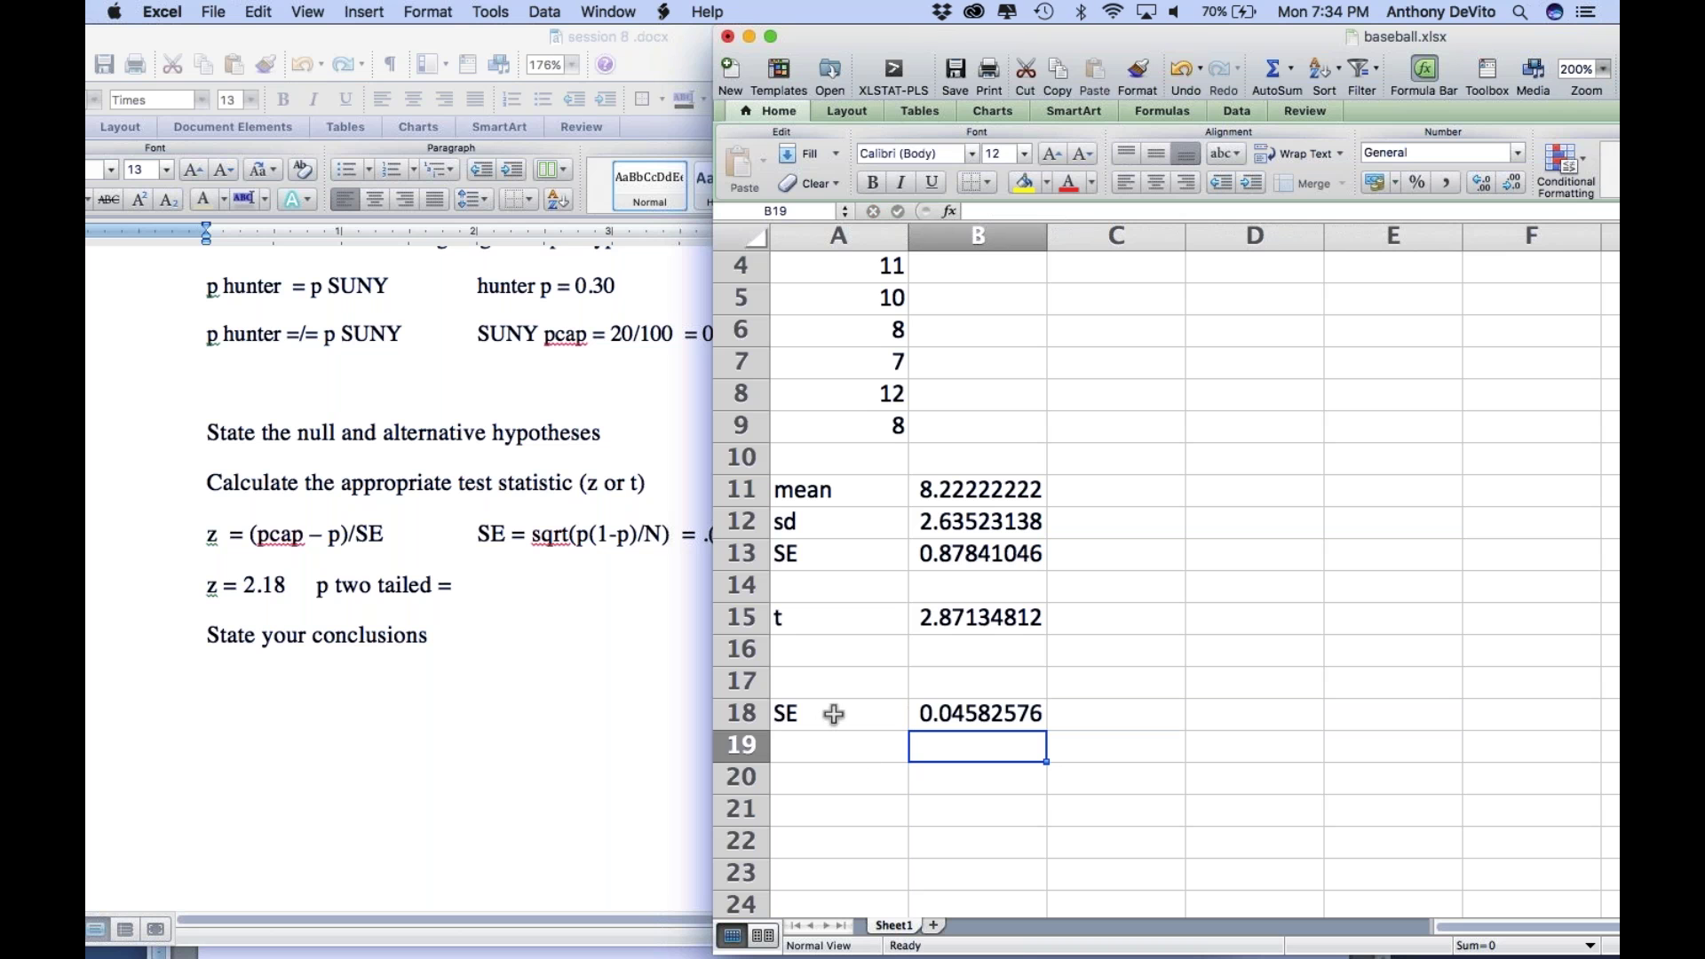
# Step: Label cell A19 "z" and calculate the z statistic in B19 with "-.1/B18"
pyautogui.click(807, 613)
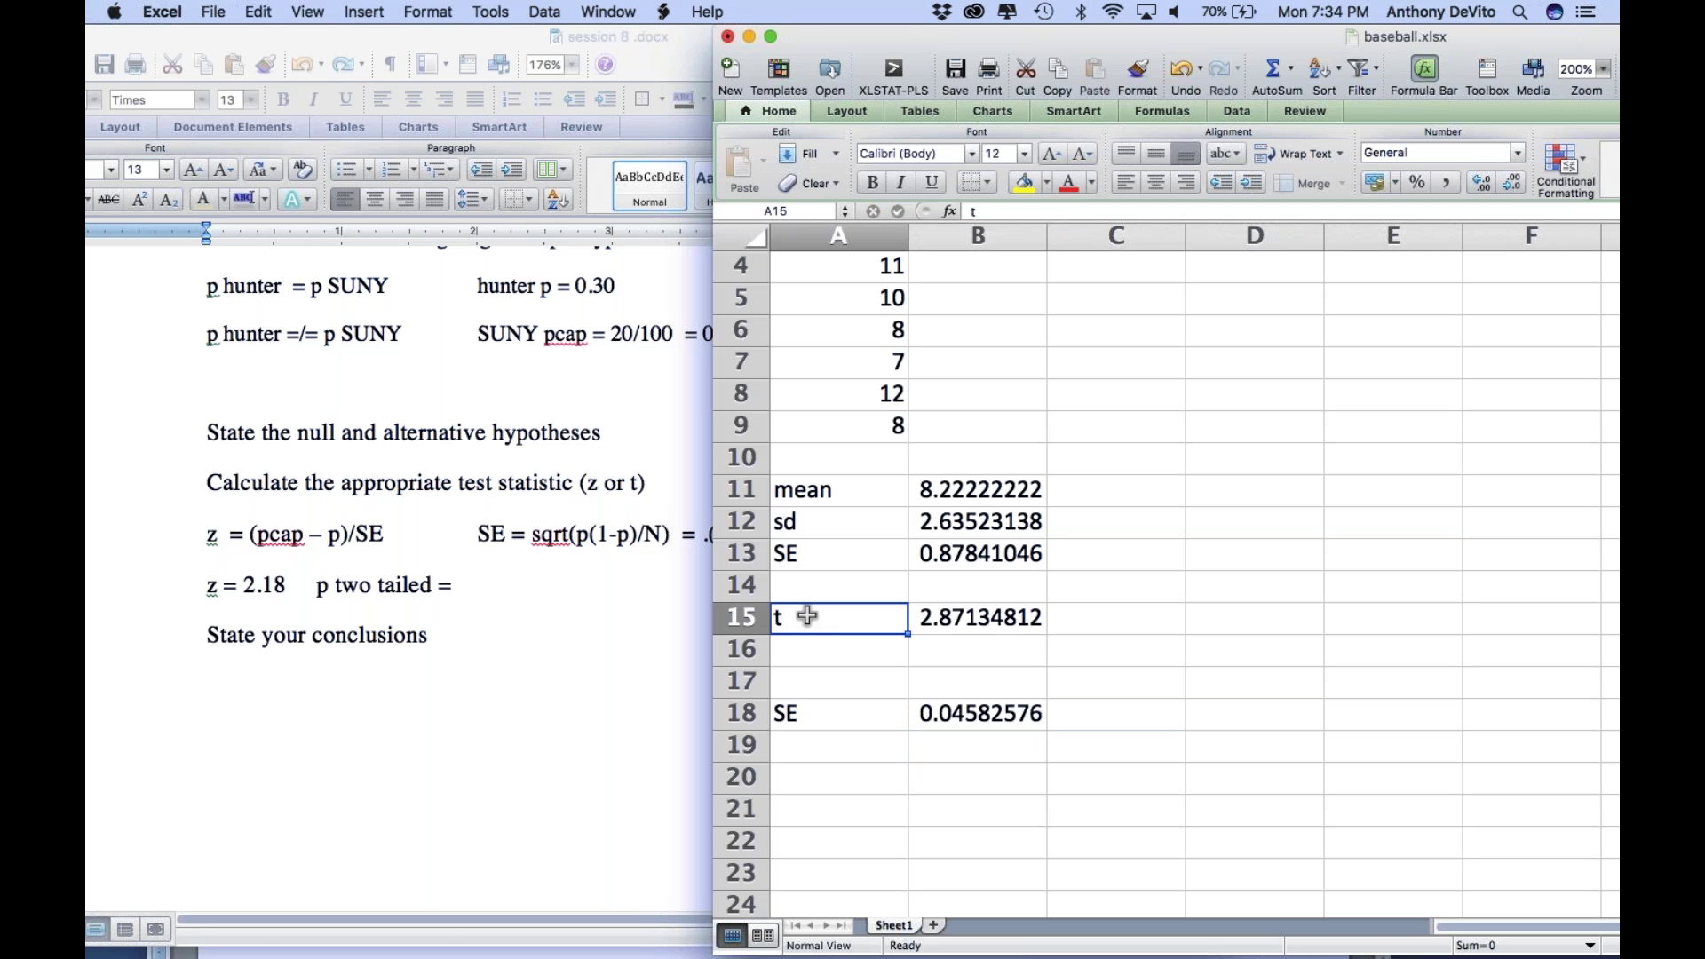
pyautogui.click(823, 751)
pyautogui.write('z')
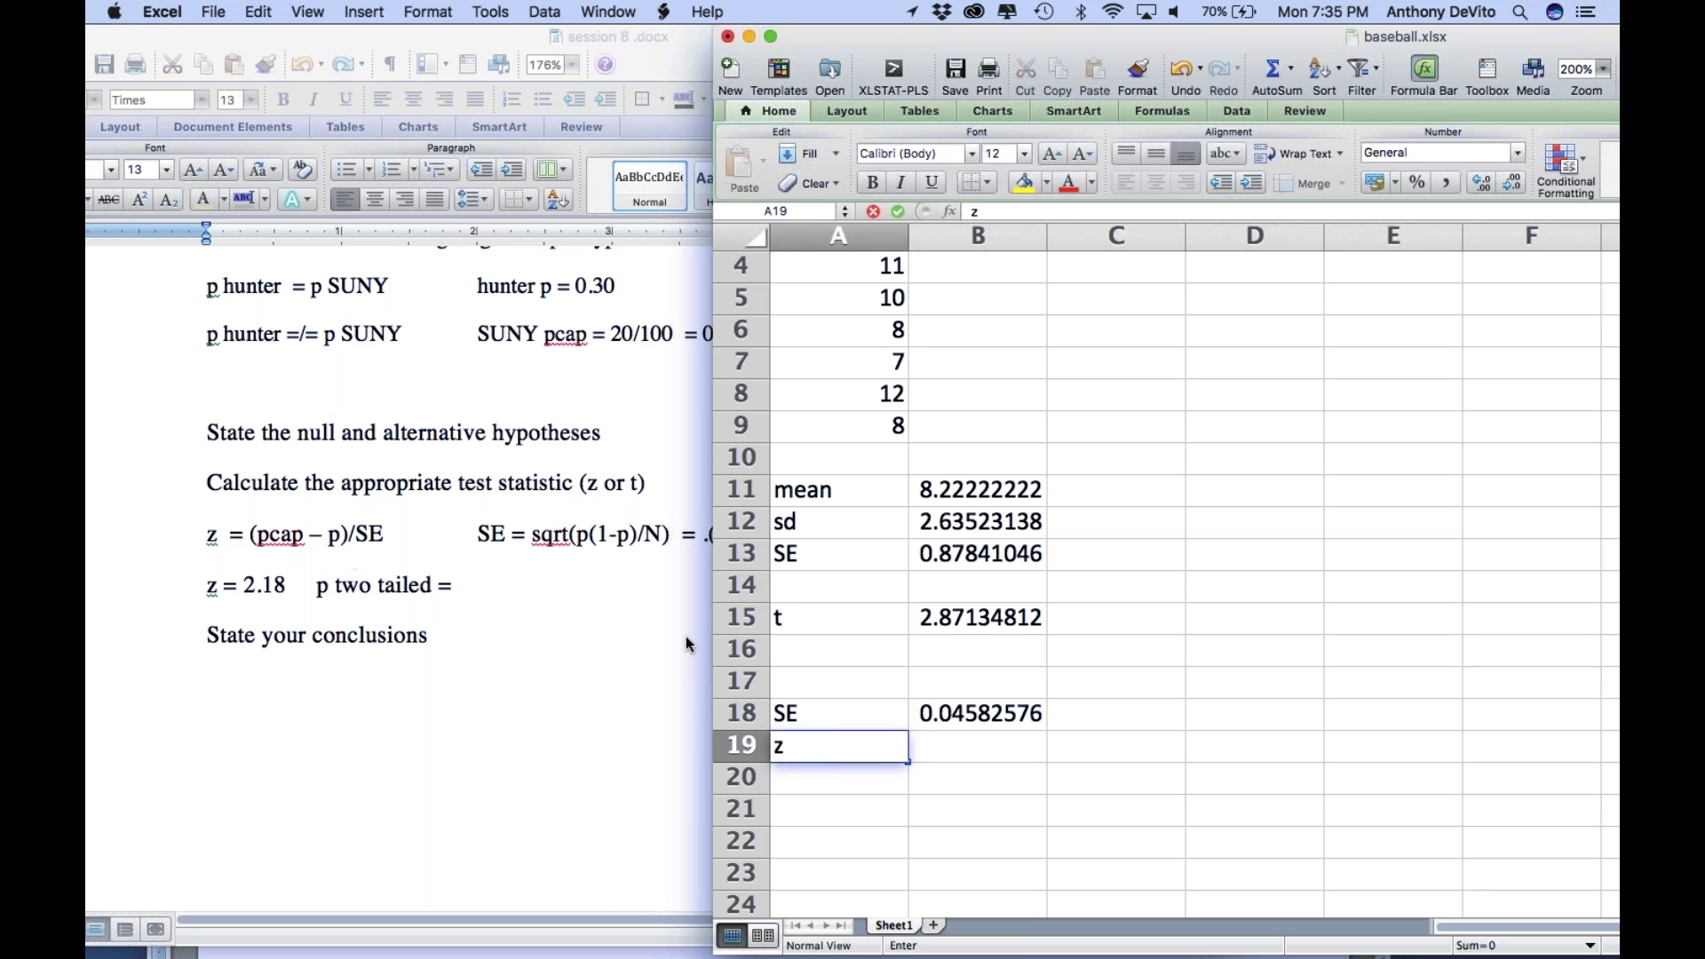
pyautogui.click(997, 737)
pyautogui.write('-.1/')
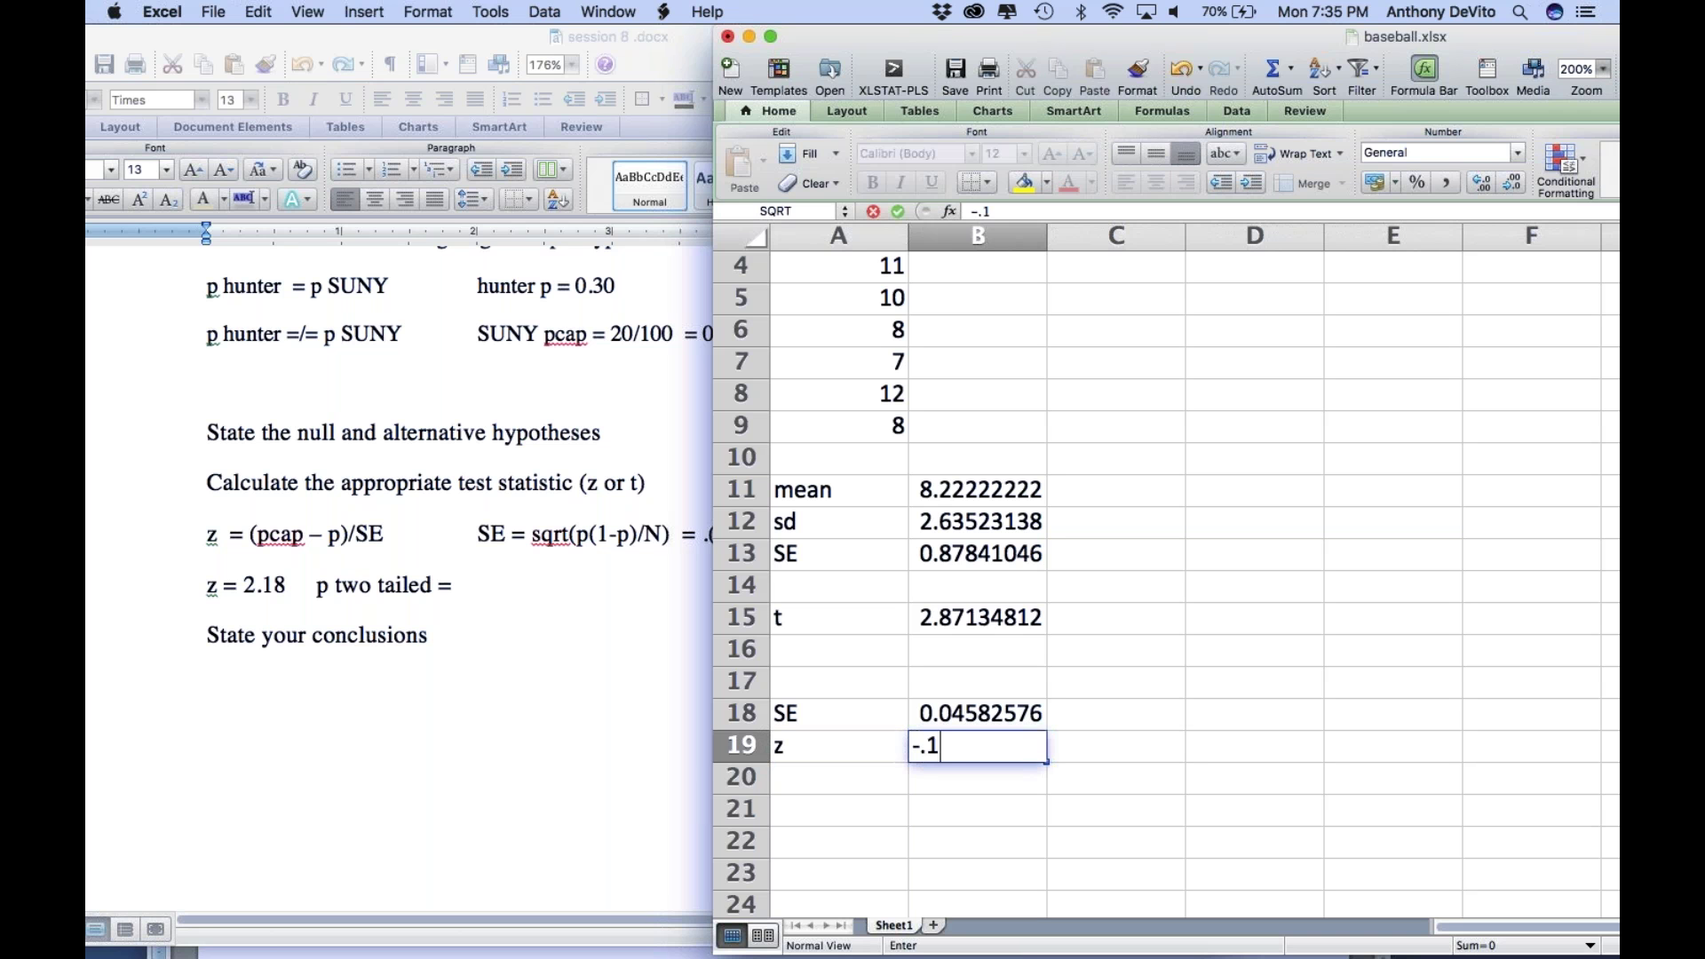
pyautogui.click(986, 707)
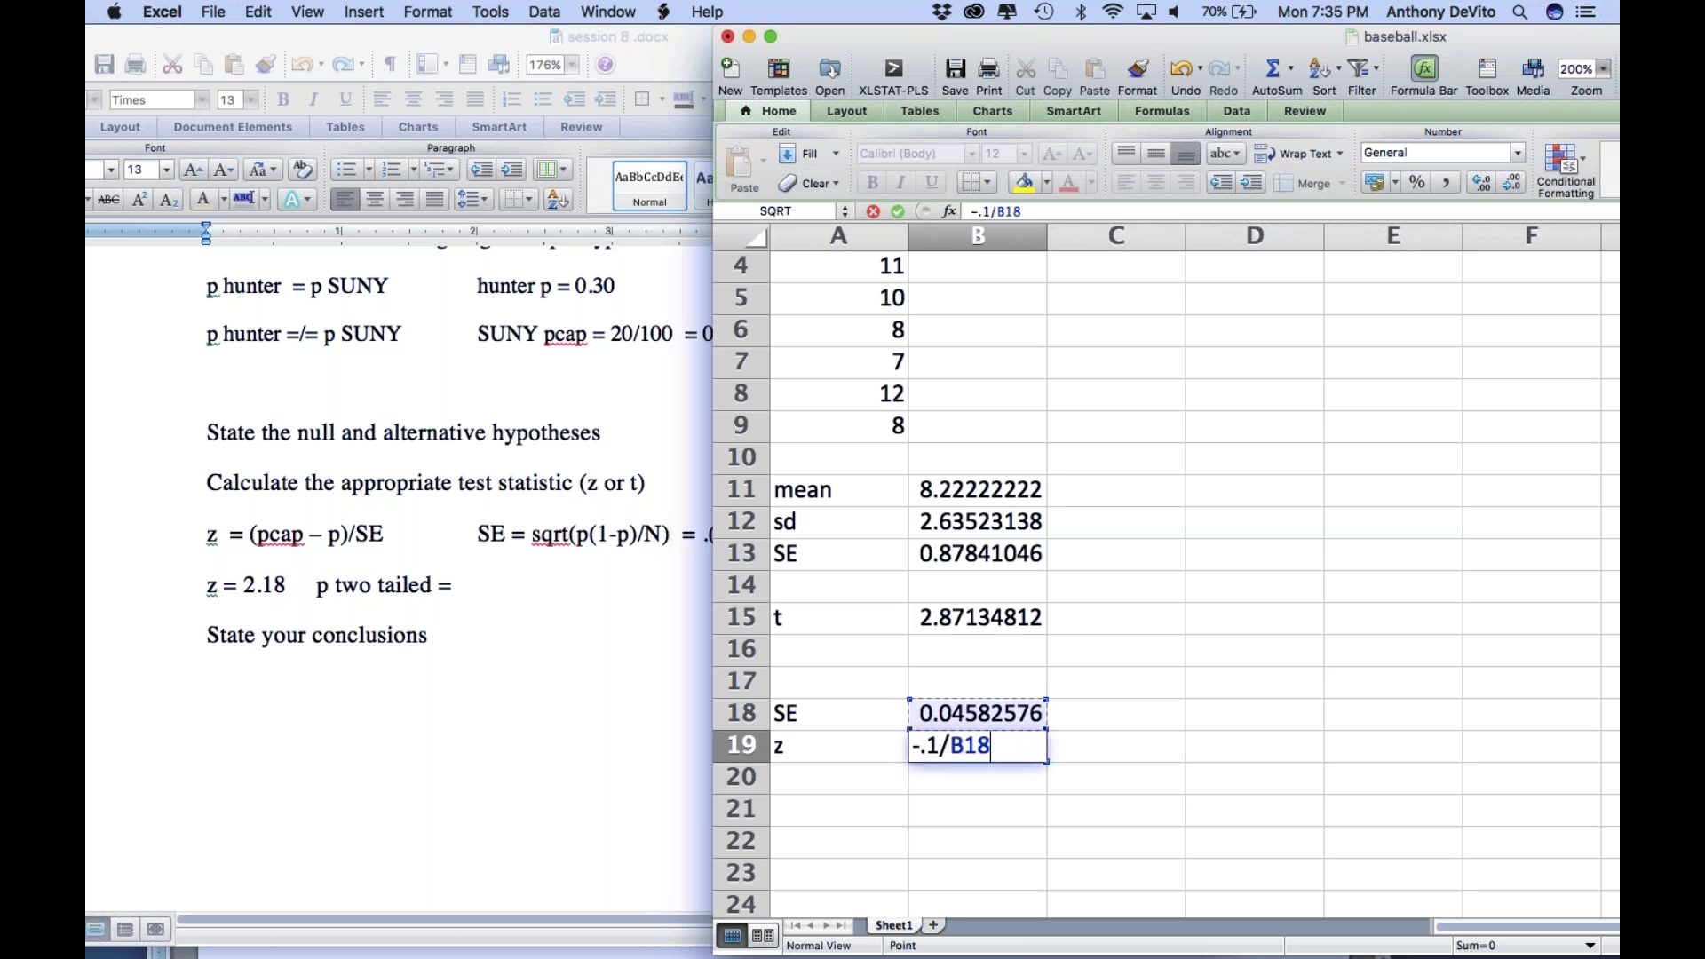
pyautogui.press('Return')
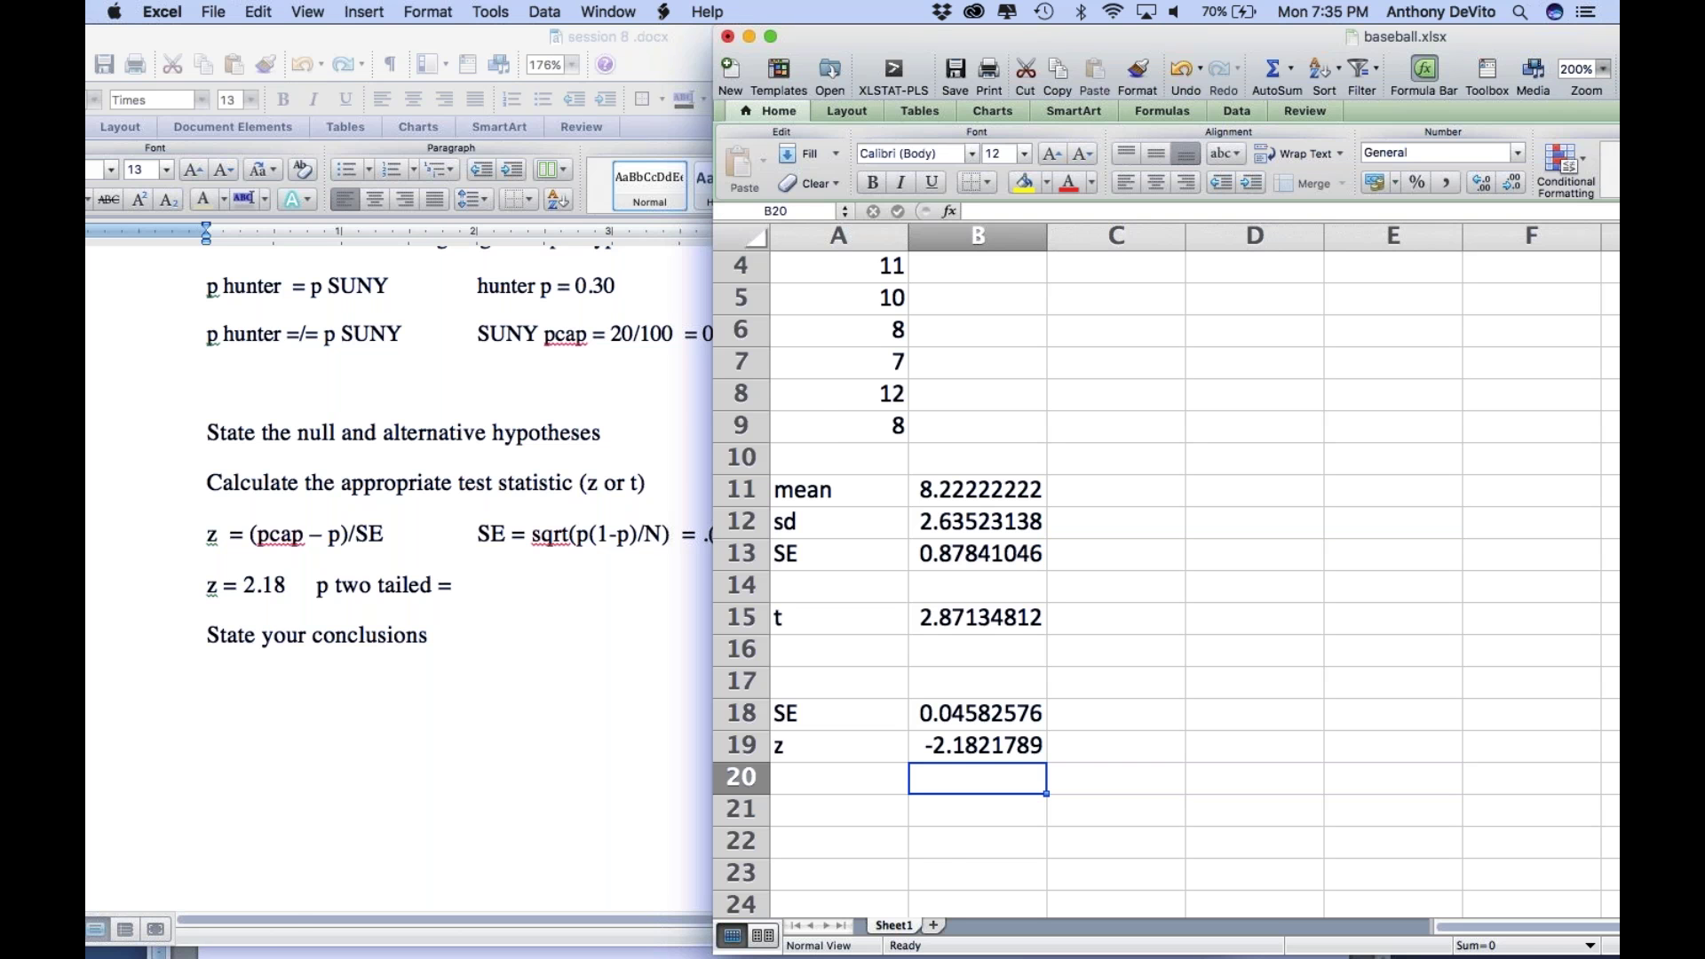
# Step: Search the computer for "z table agresti" and open the file z_tables_agresti(1).pdf
pyautogui.hotkey('ctrl', 'Up')
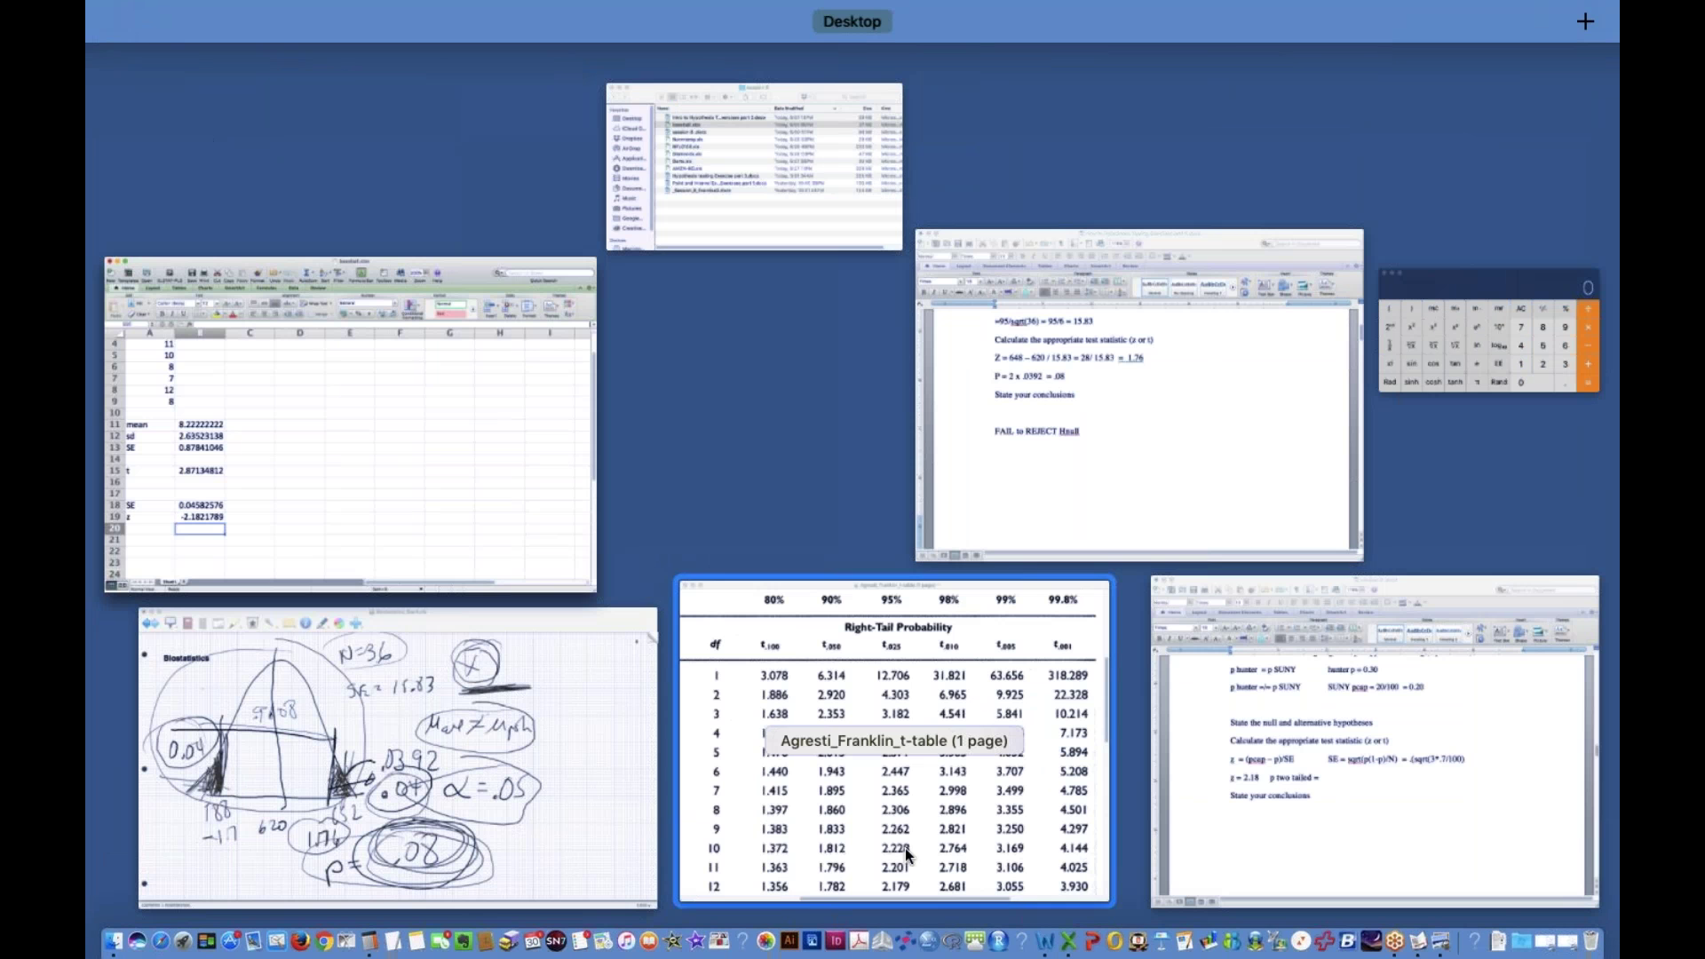
pyautogui.click(1313, 192)
pyautogui.click(1522, 12)
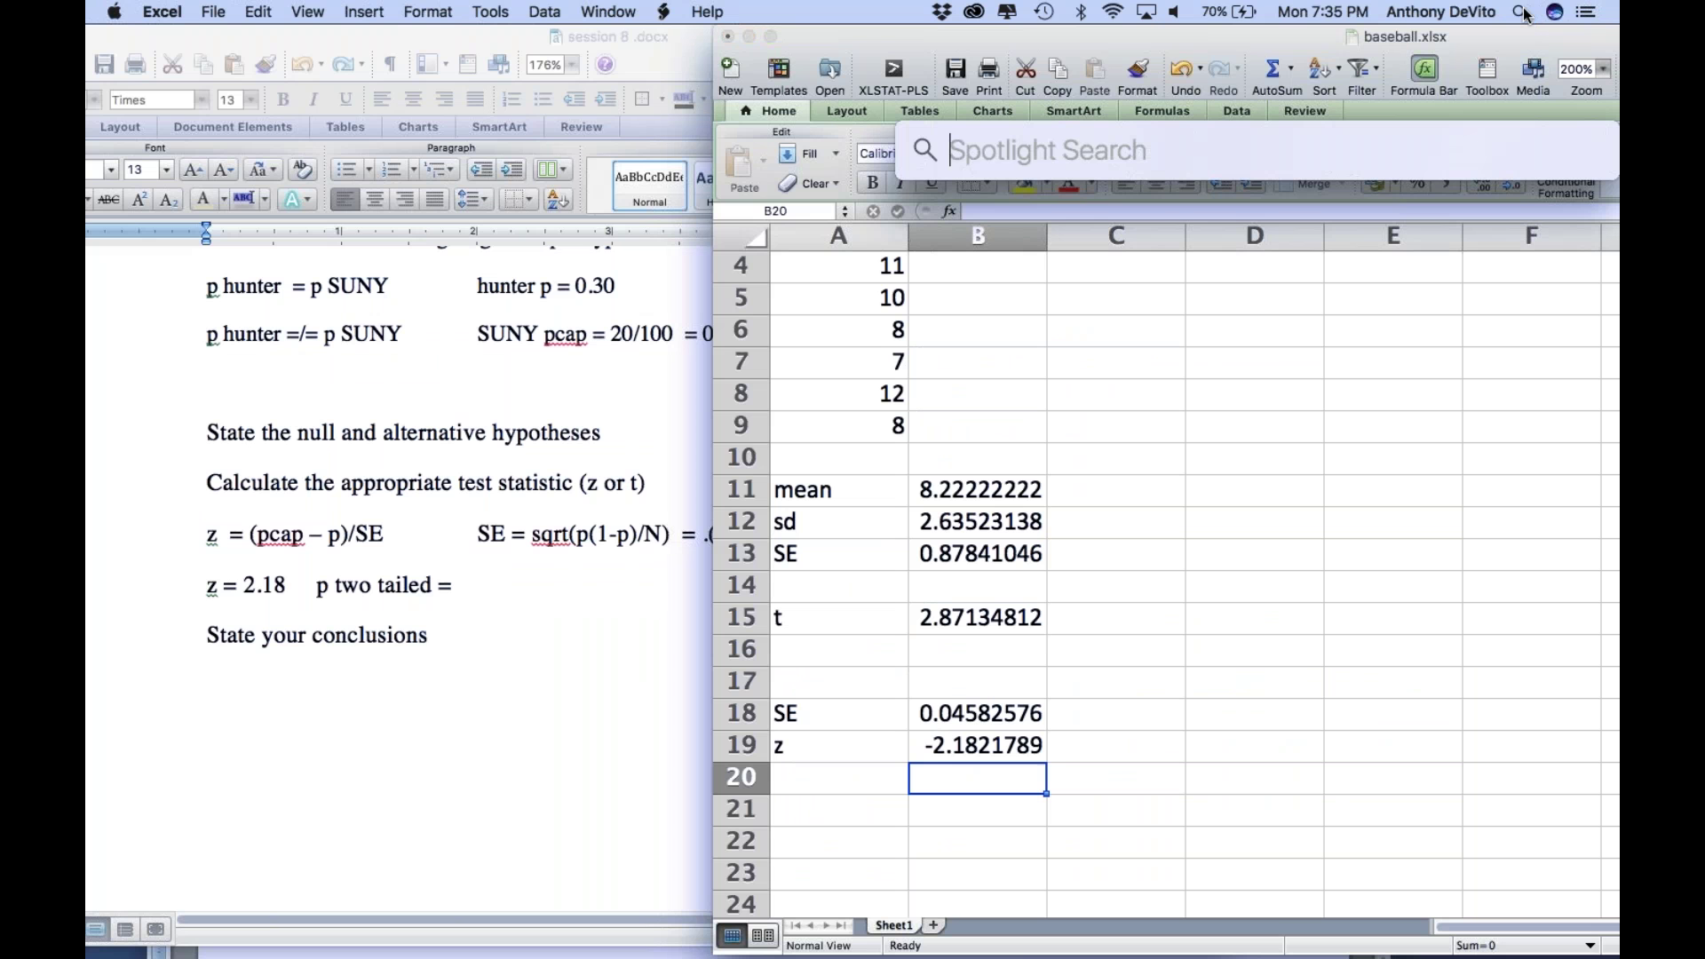
pyautogui.write('z table')
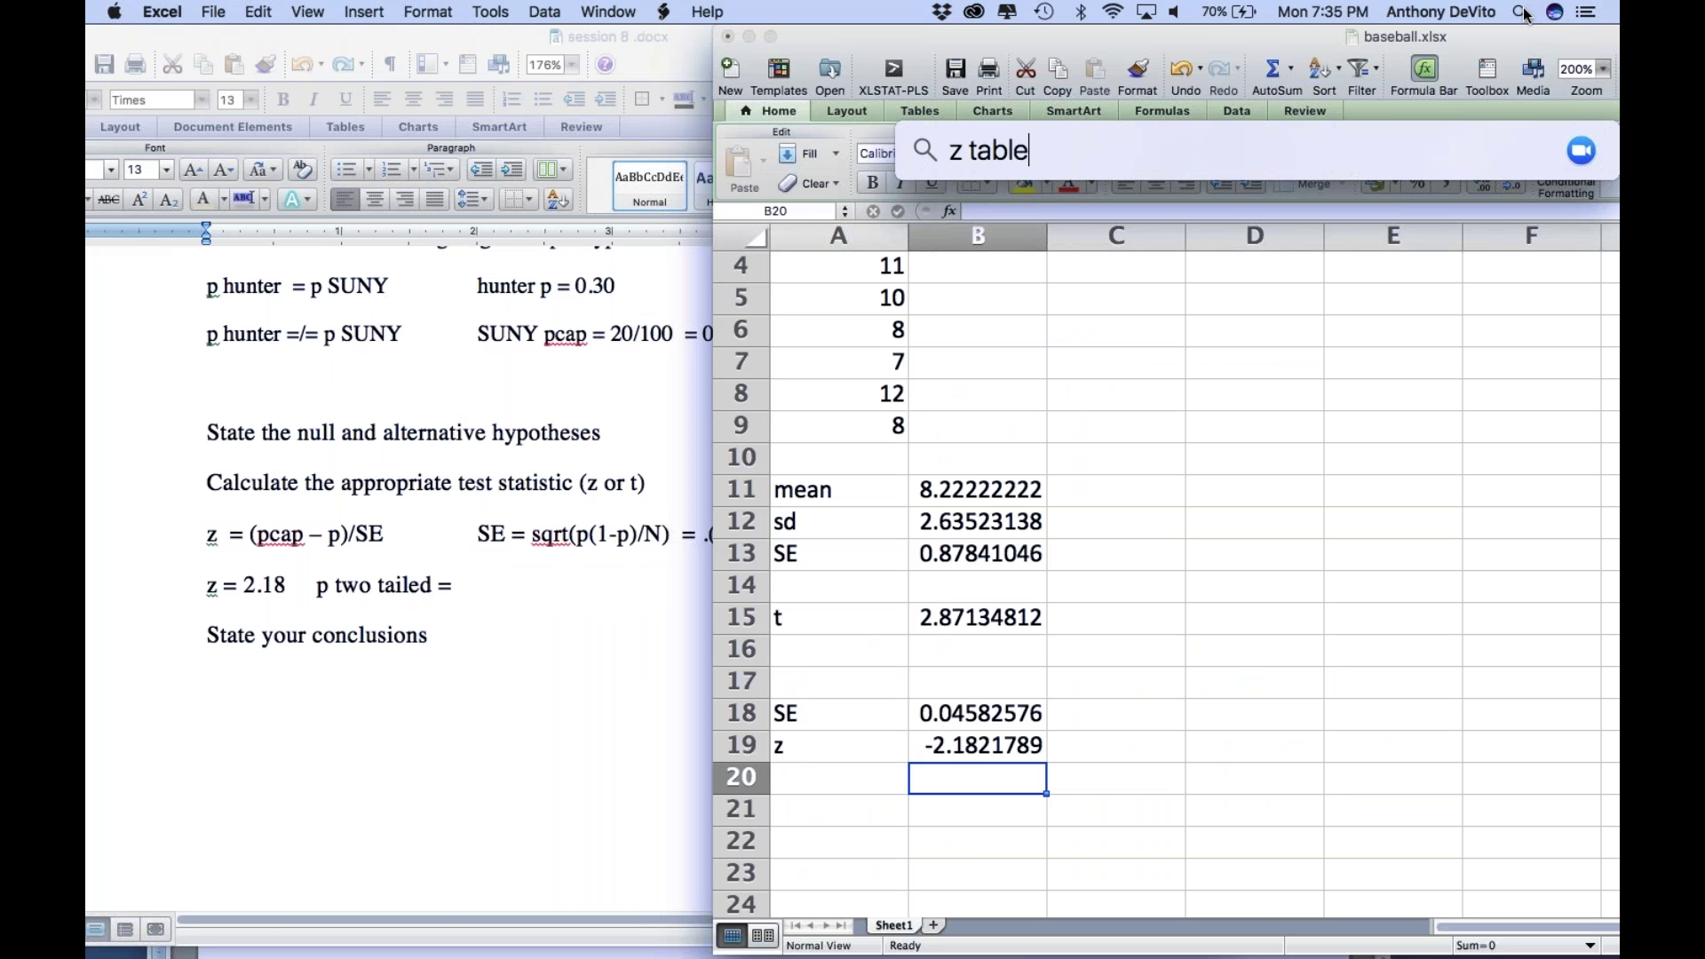
pyautogui.write(' agresti')
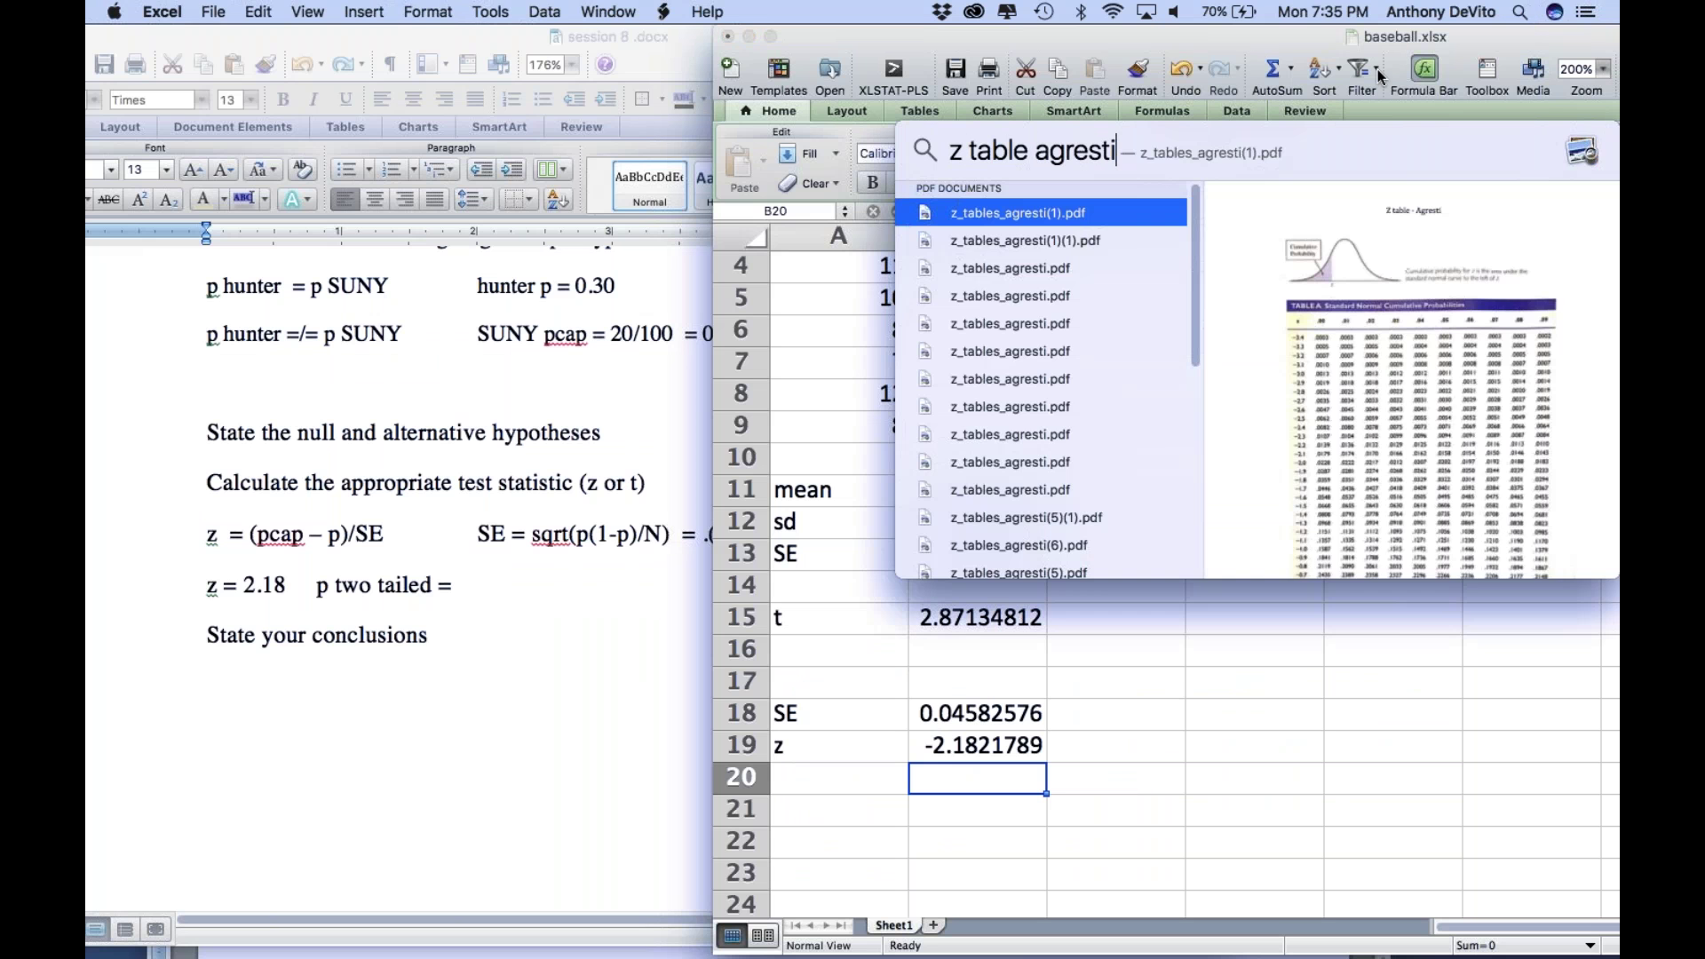
pyautogui.doubleClick(1031, 216)
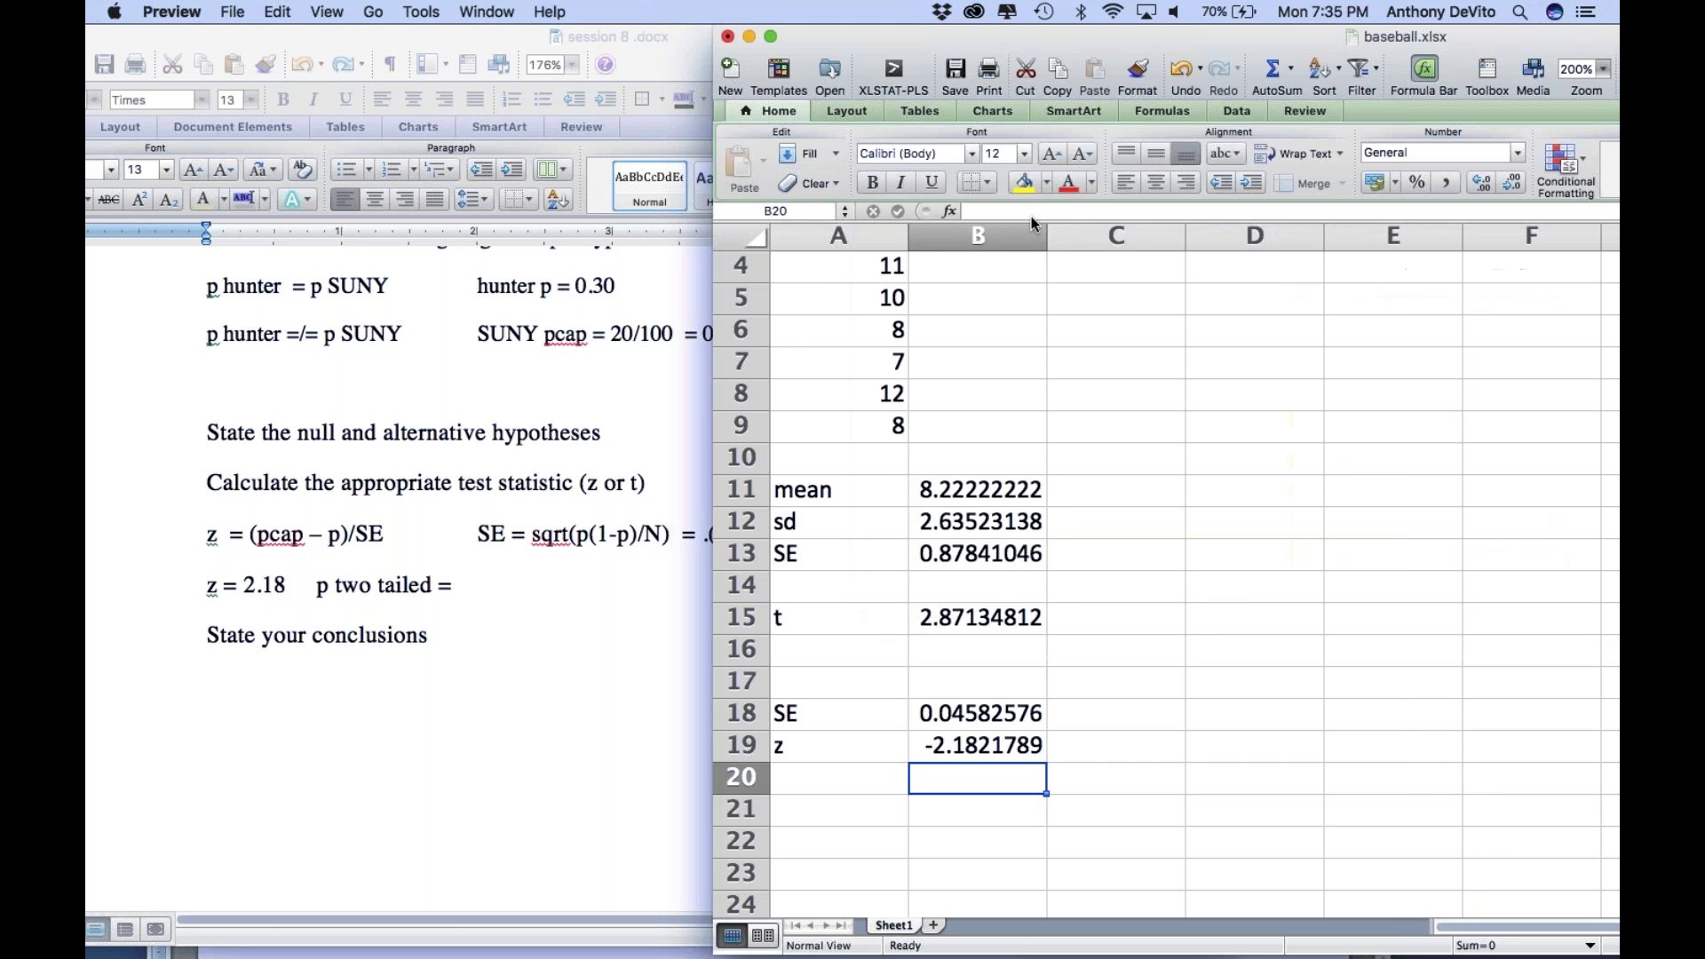
# Step: Look up the tail probability for z = -2.18 in the table and record the two-tailed p as 0.03 in the Word document
pyautogui.scroll(-5, 909, 450)
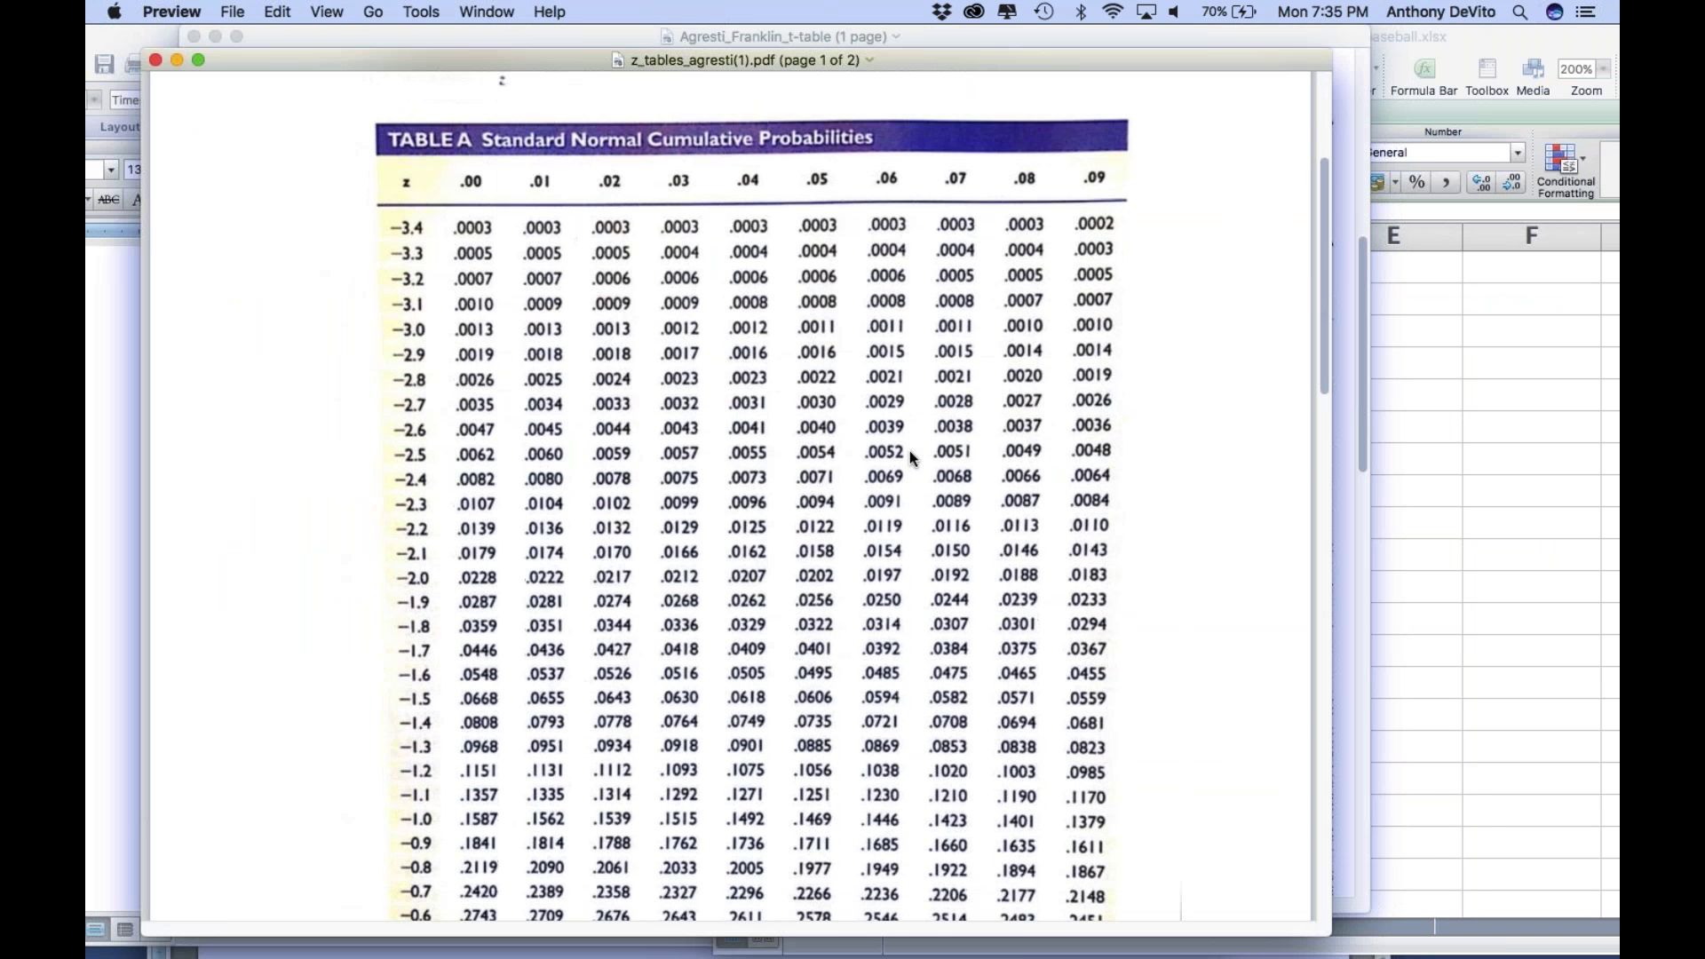
pyautogui.scroll(2, 909, 450)
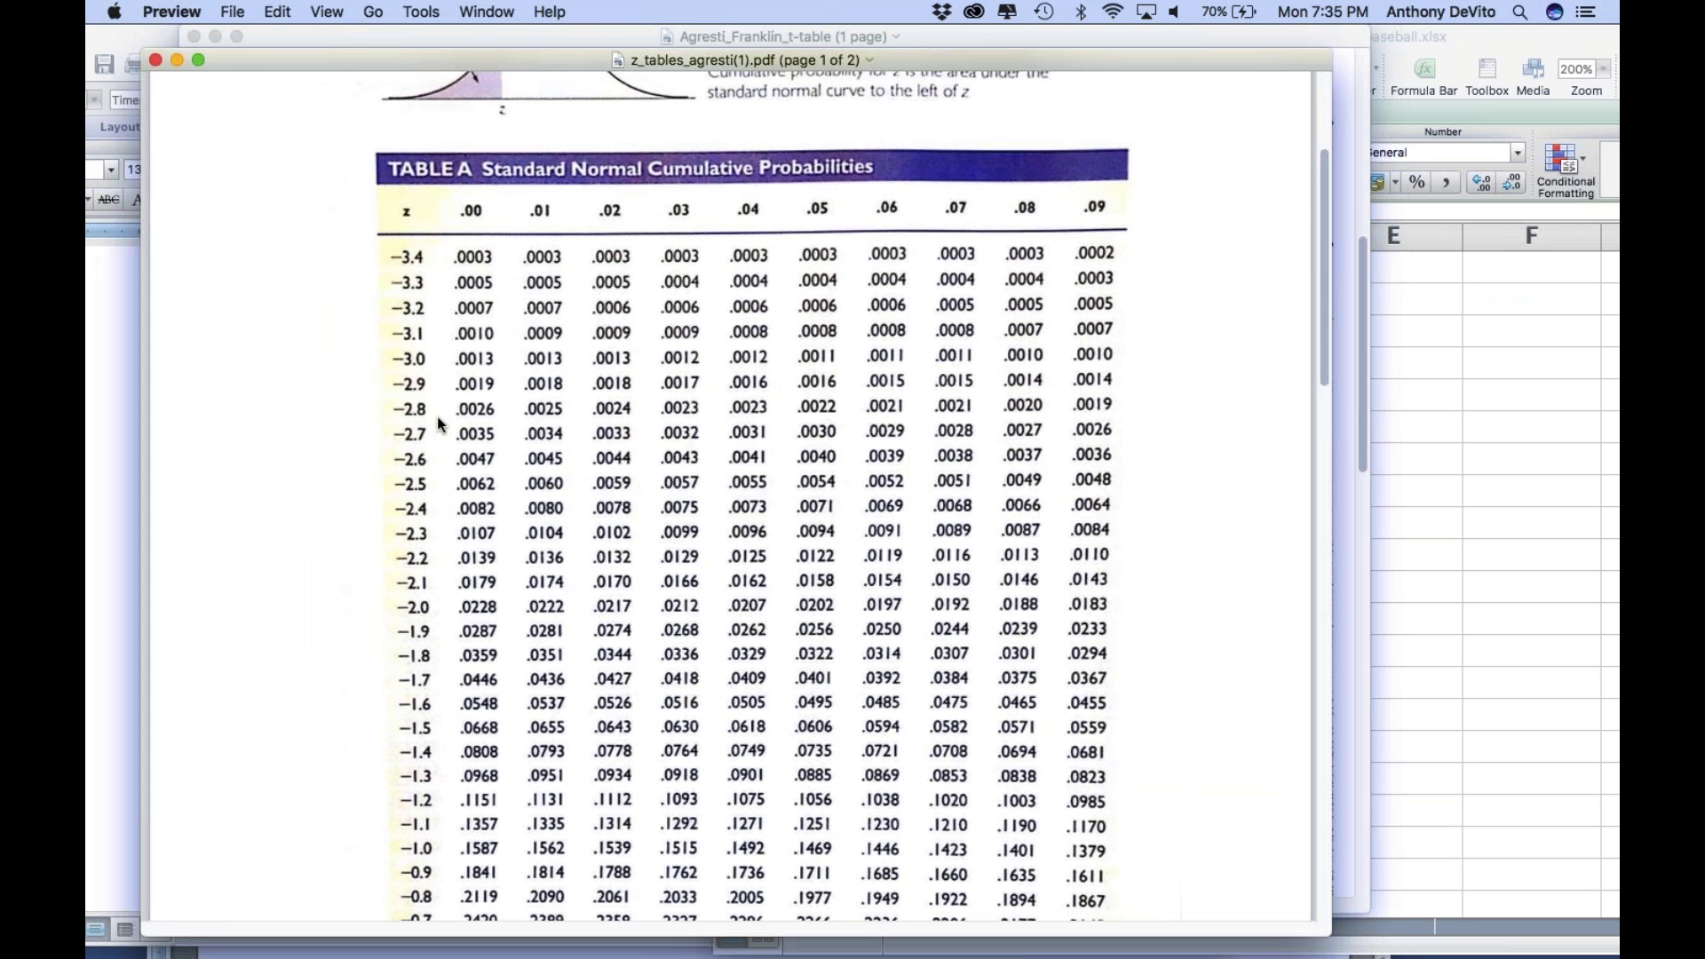
pyautogui.scroll(-5, 437, 415)
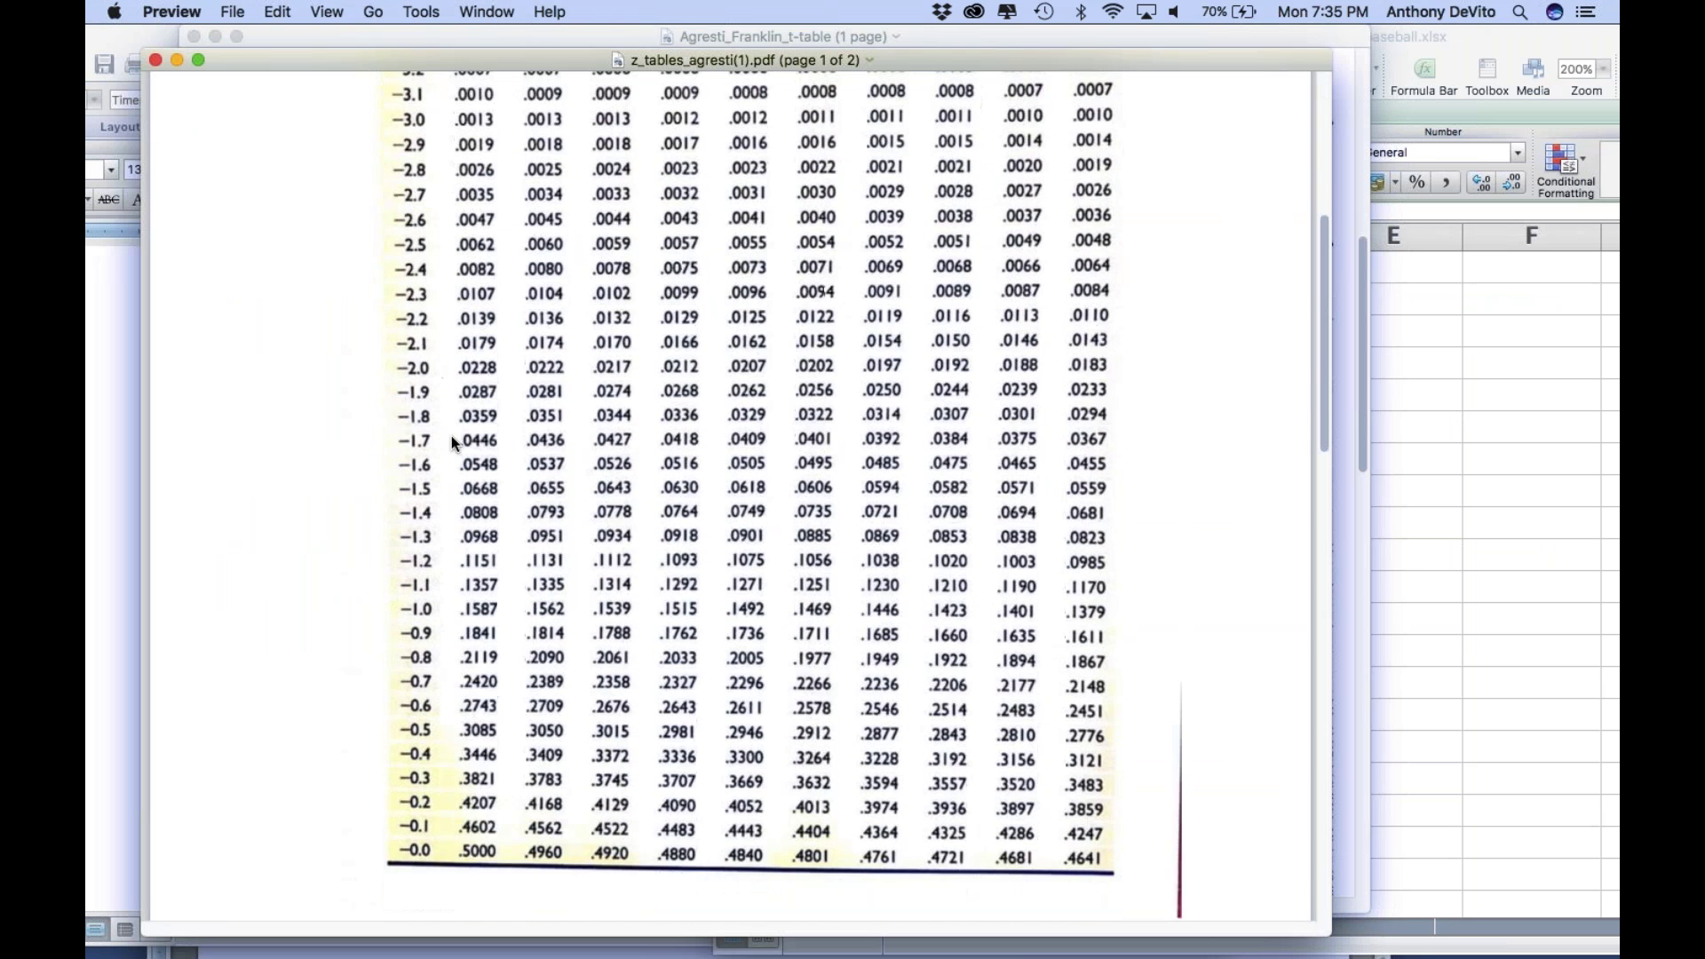
pyautogui.scroll(2, 451, 441)
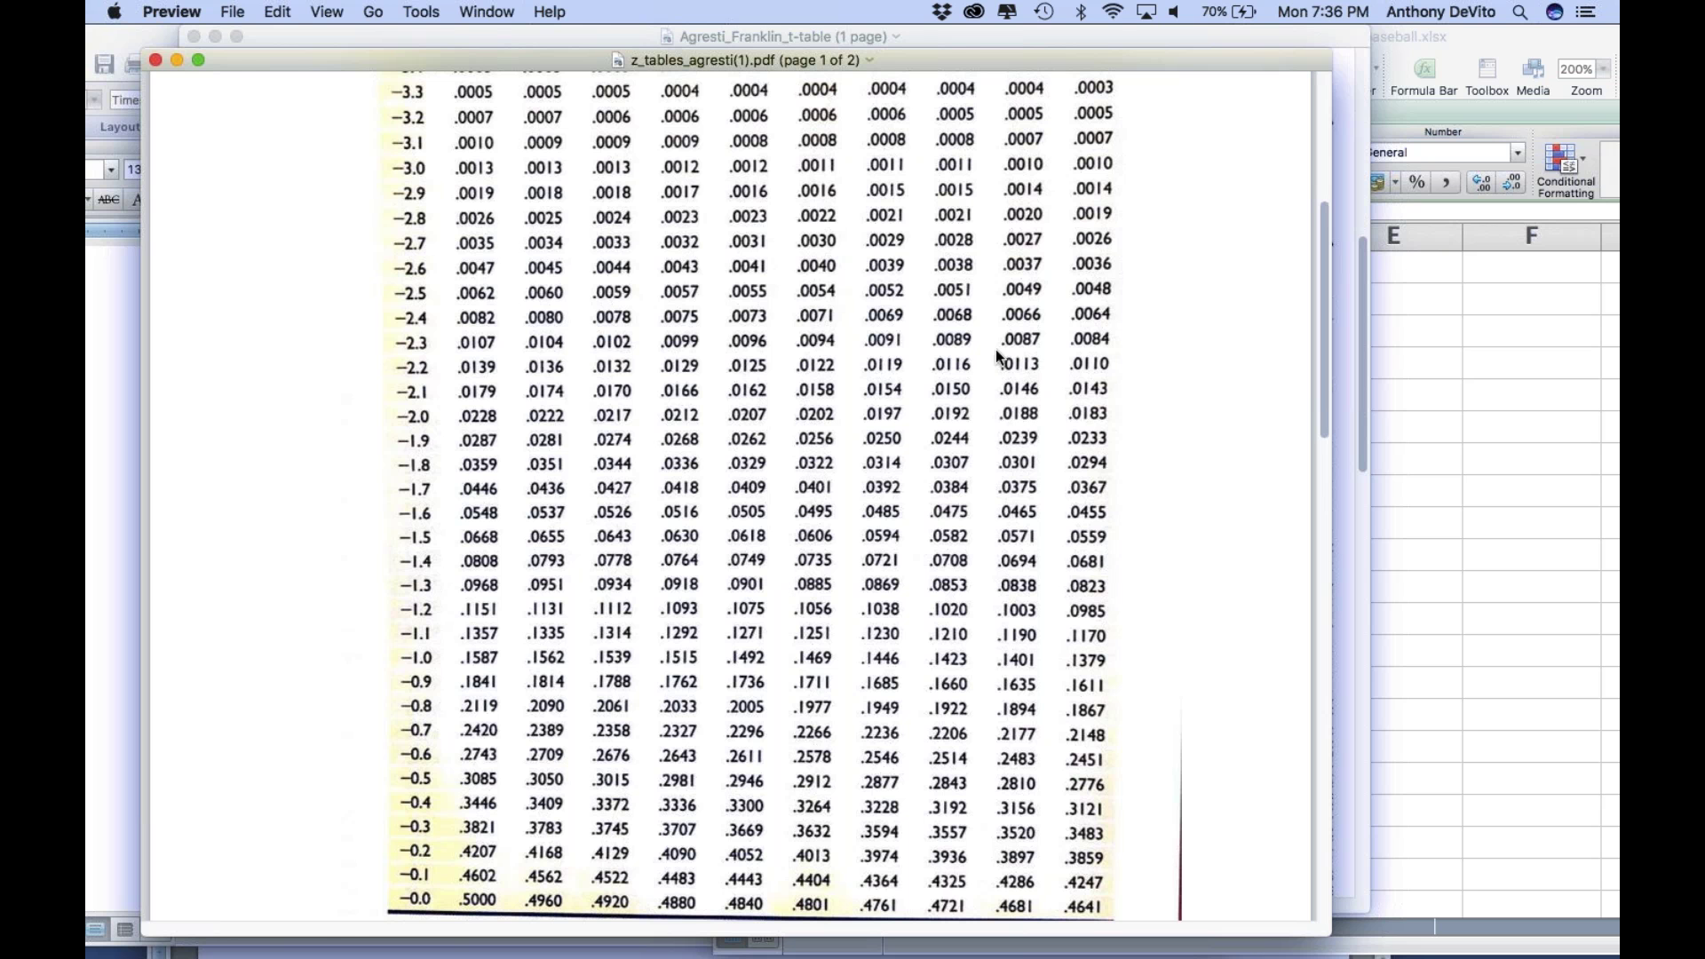
pyautogui.press('super+Tab')
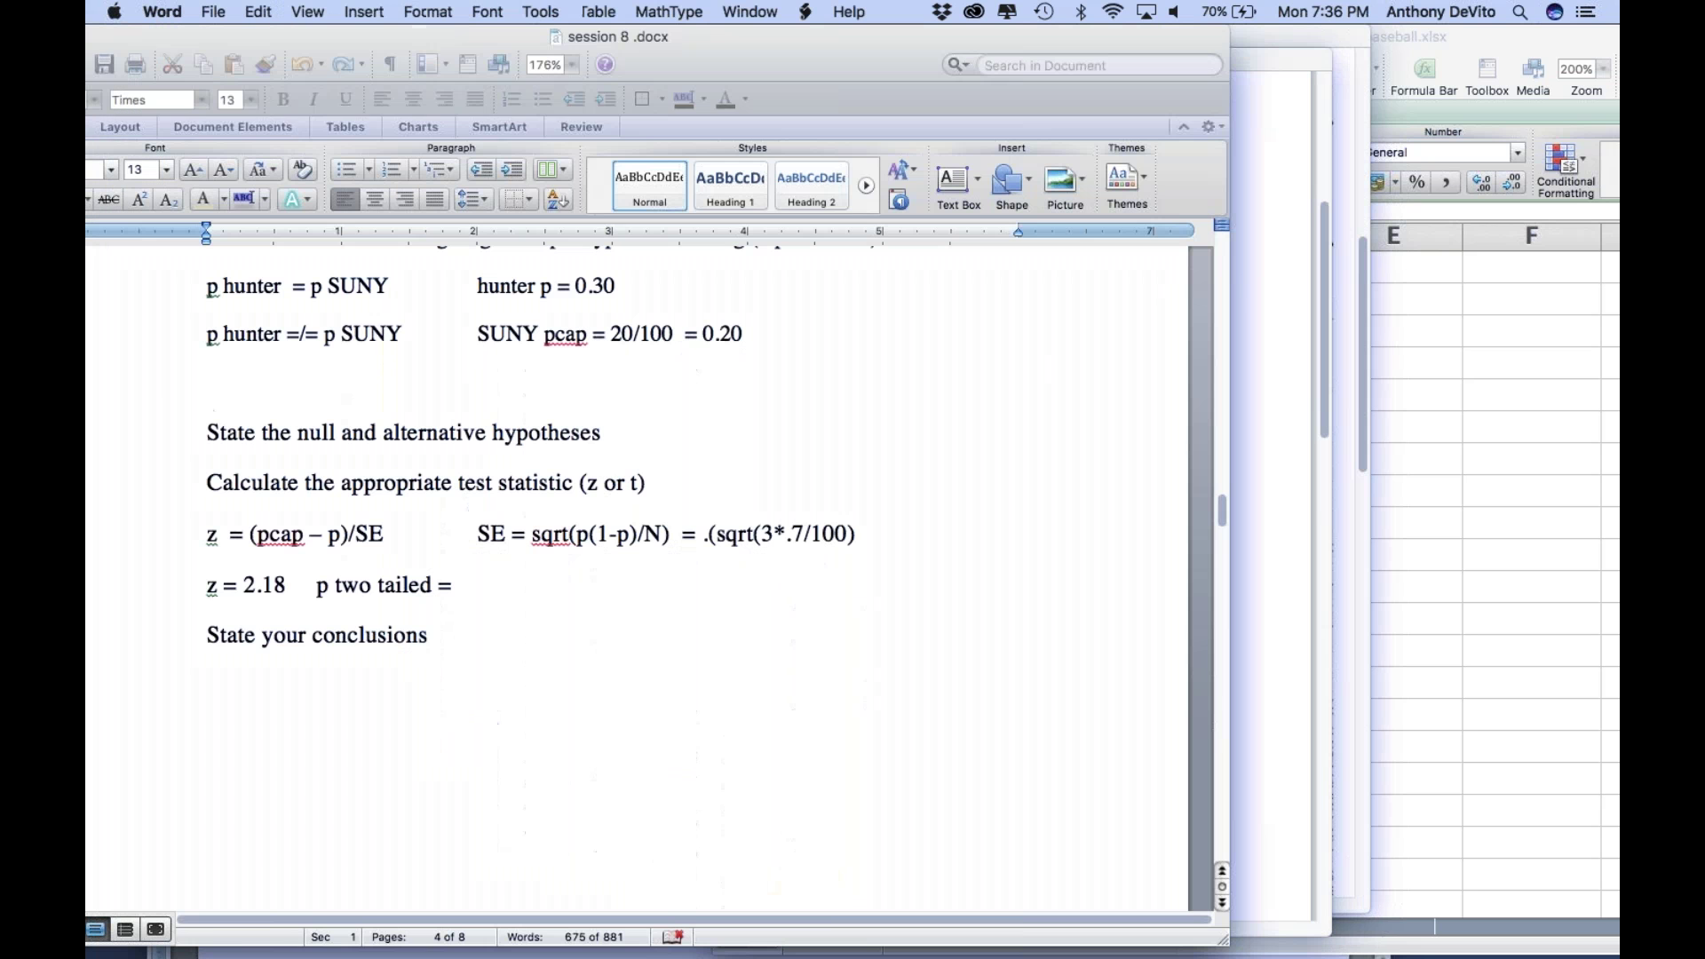
pyautogui.click(476, 587)
pyautogui.write('0')
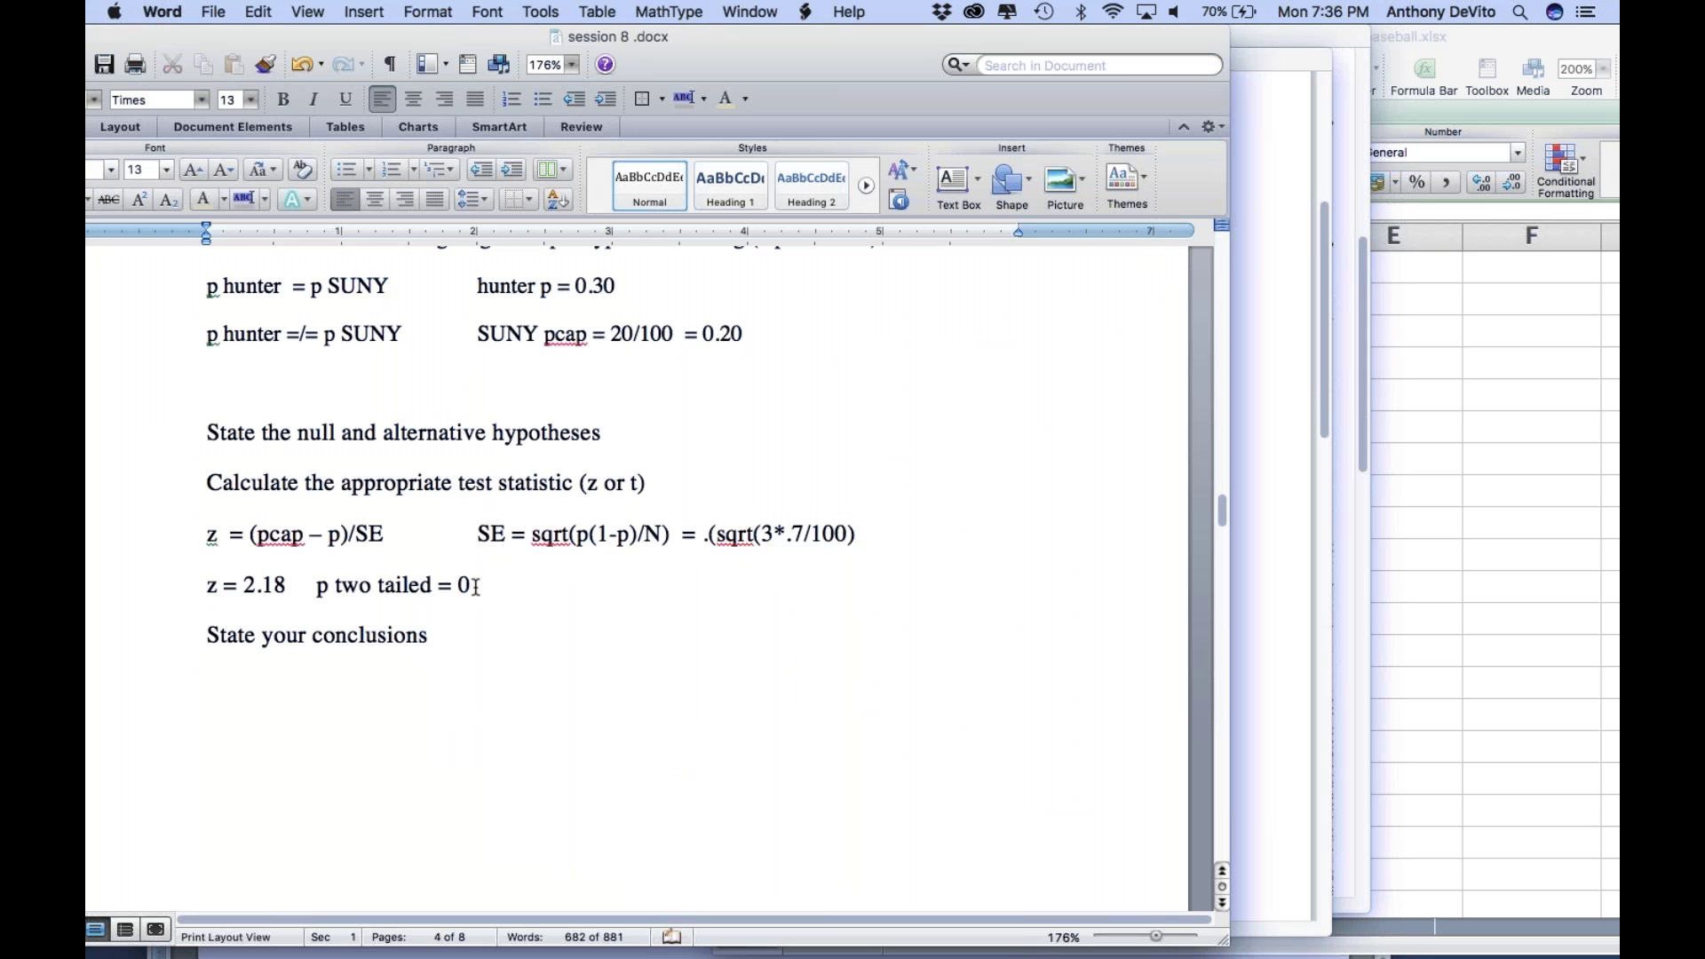
pyautogui.write('.03')
pyautogui.click(391, 704)
pyautogui.write('FAIL TO')
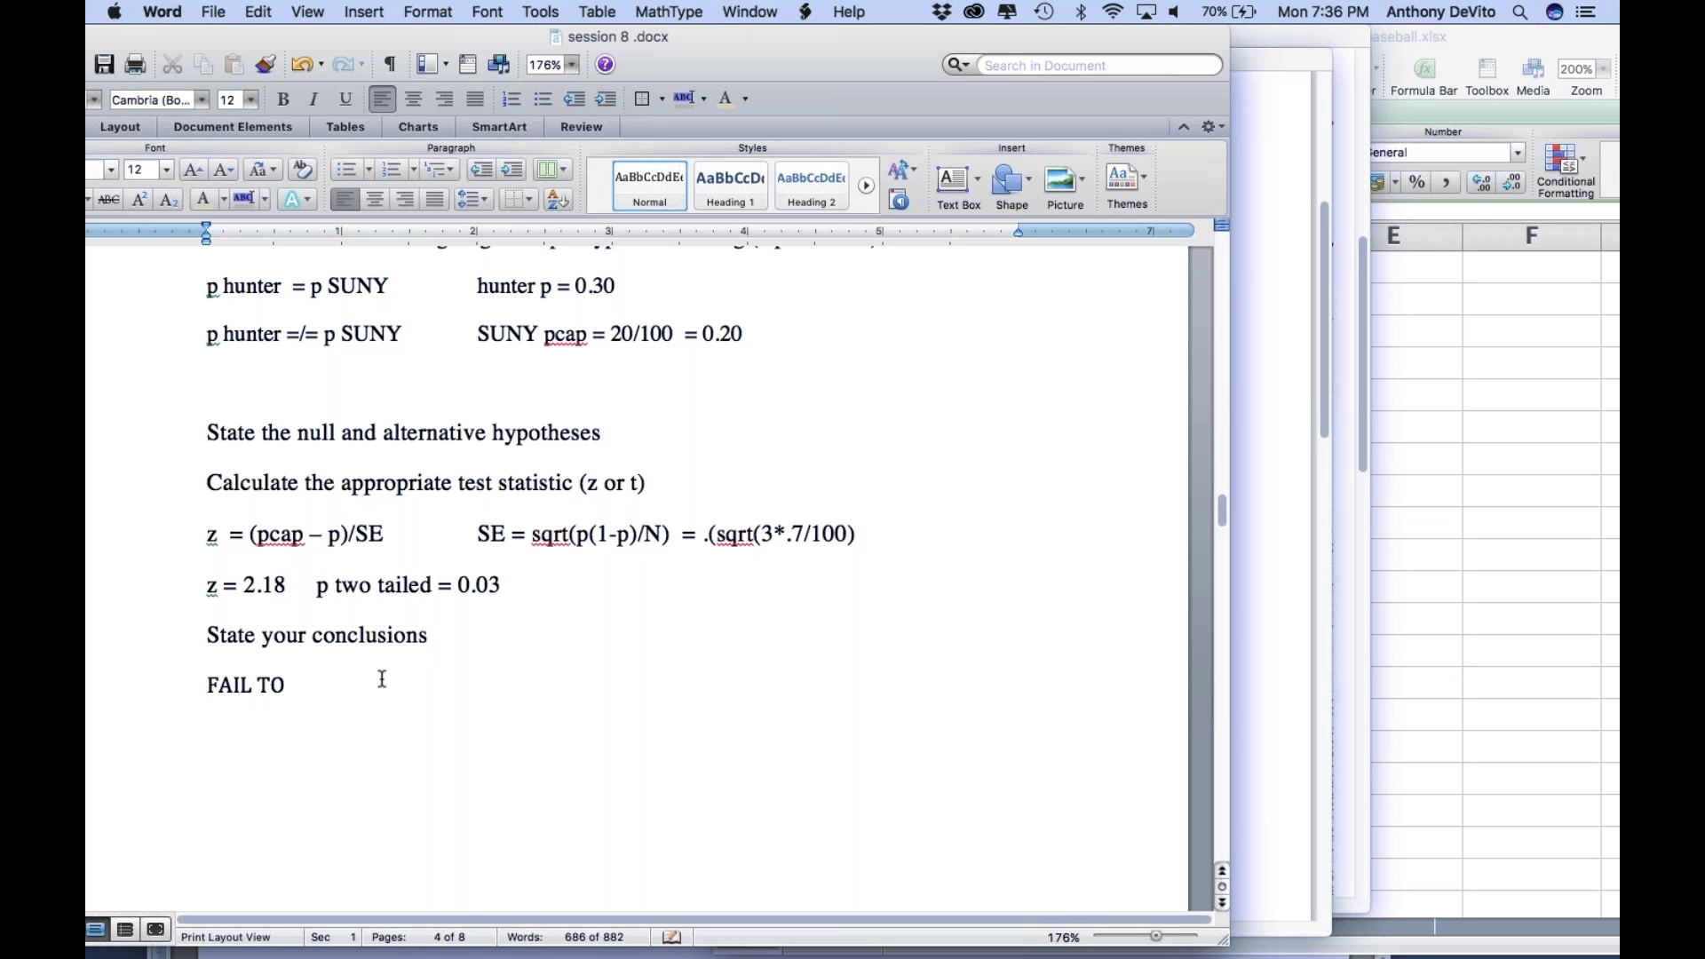
pyautogui.write(' REJECT')
# Step: Replace the text under "State your conclusions" with "REJECT the Null Hypothese"
pyautogui.moveTo(270, 666); pyautogui.dragTo(208, 685)
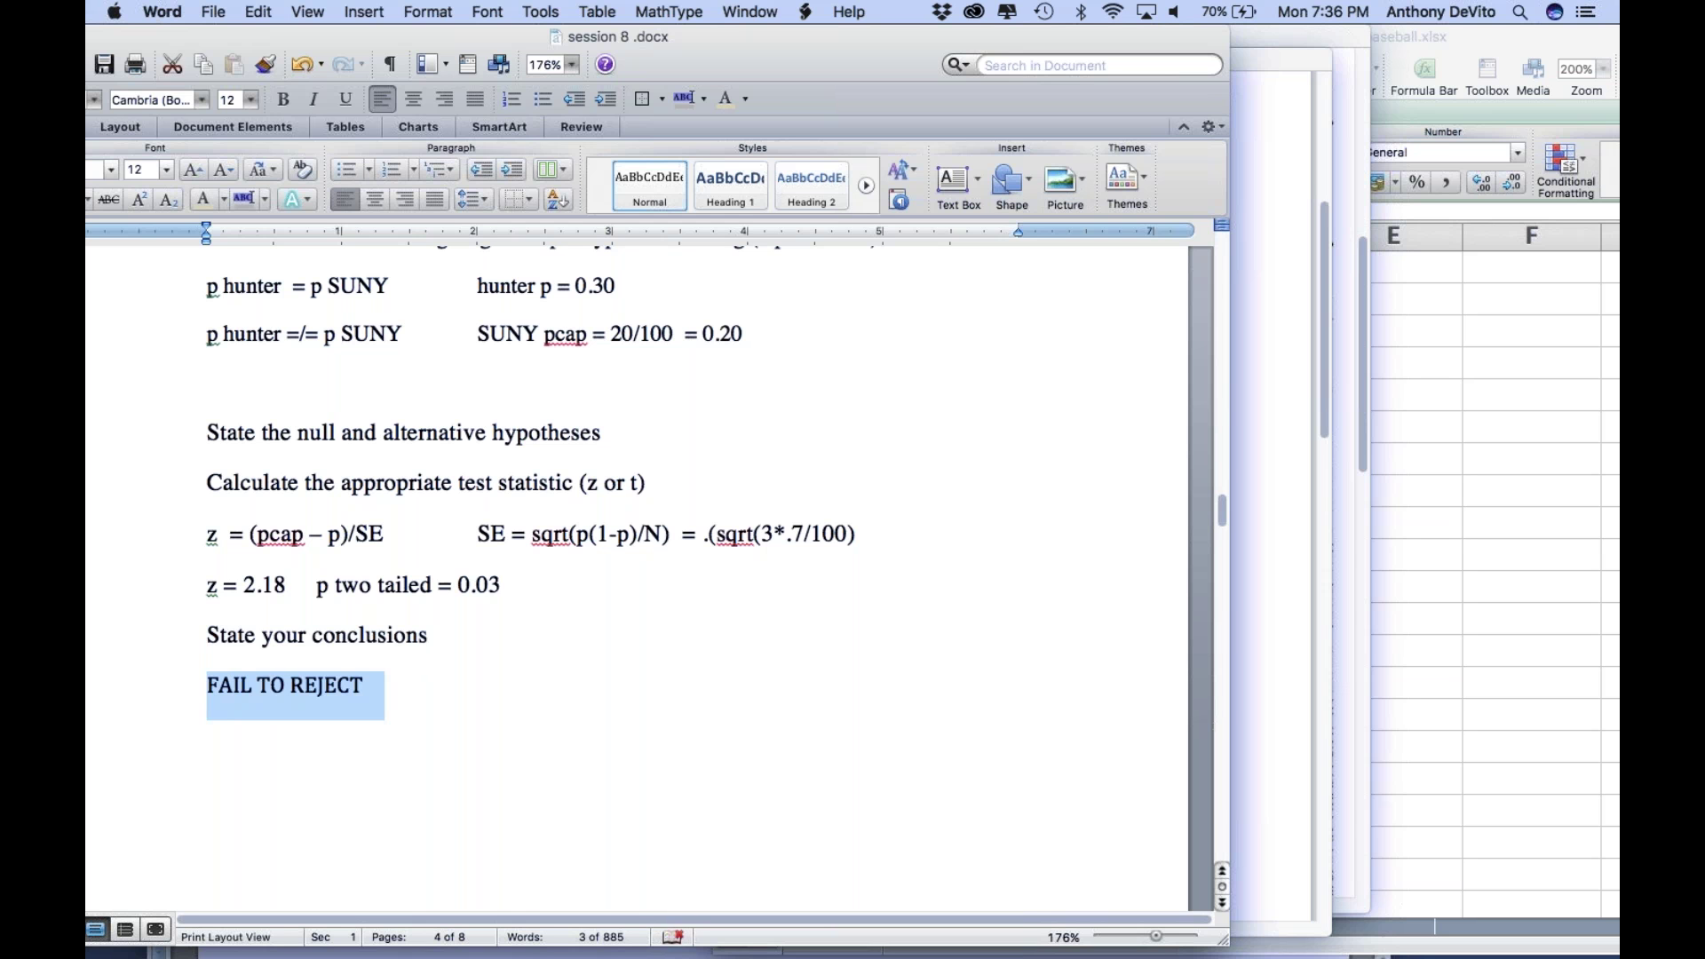
pyautogui.write('REJE')
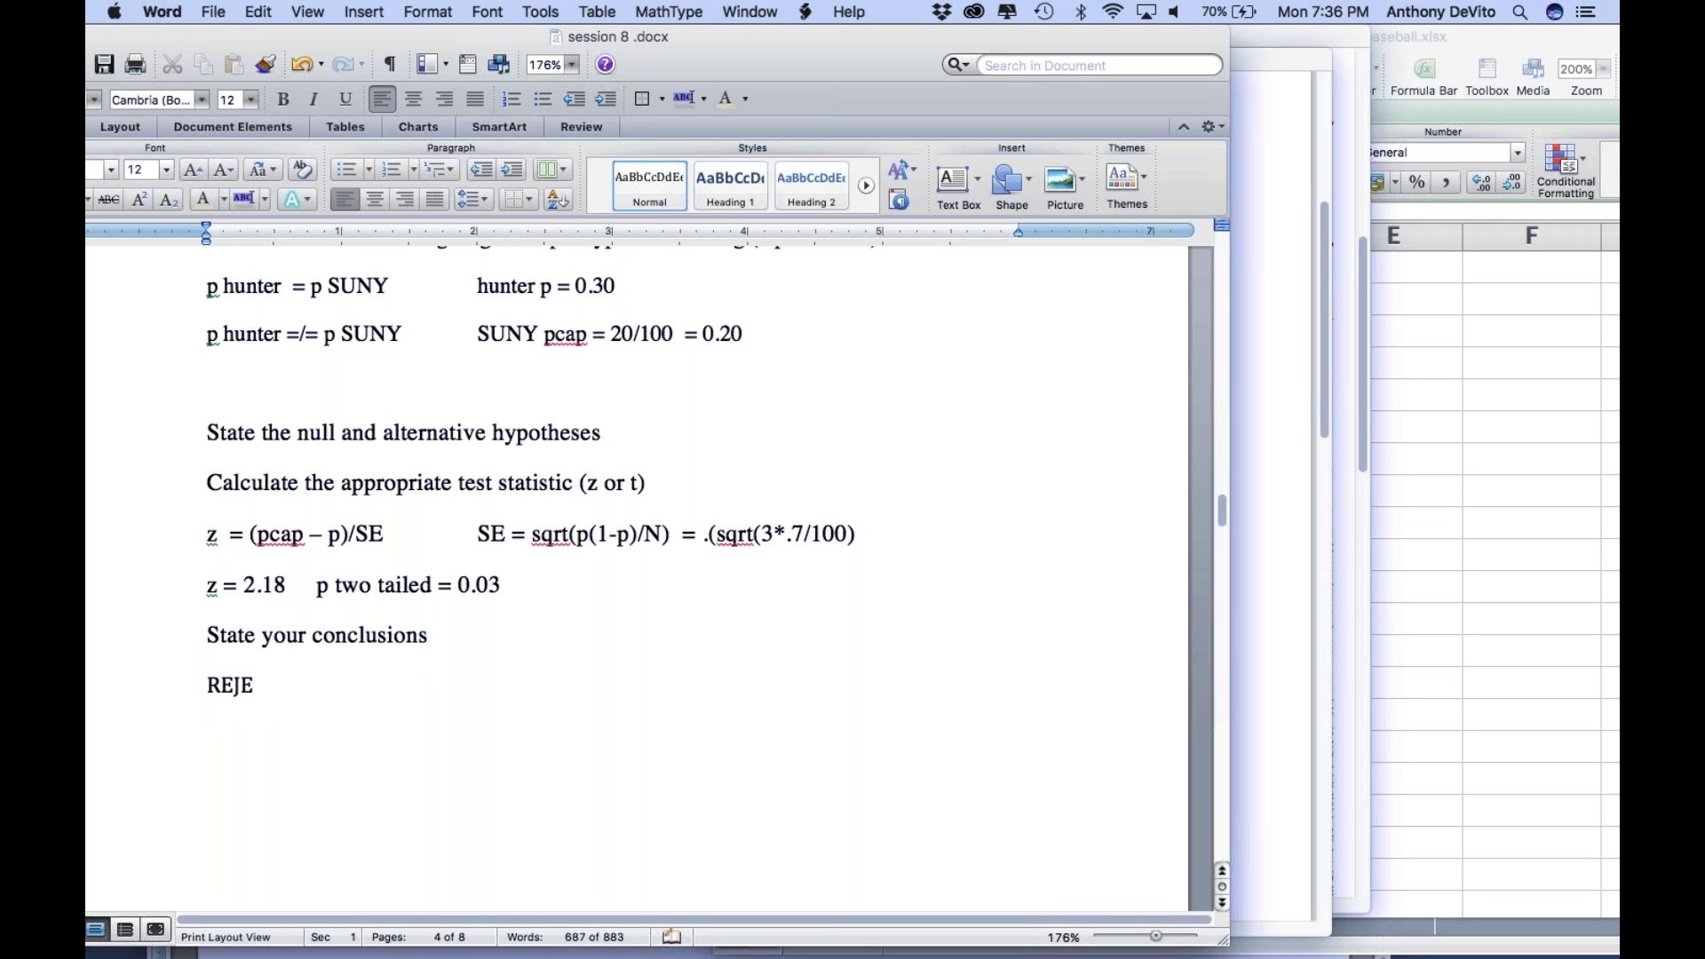
pyautogui.write('CT the Null Hyp')
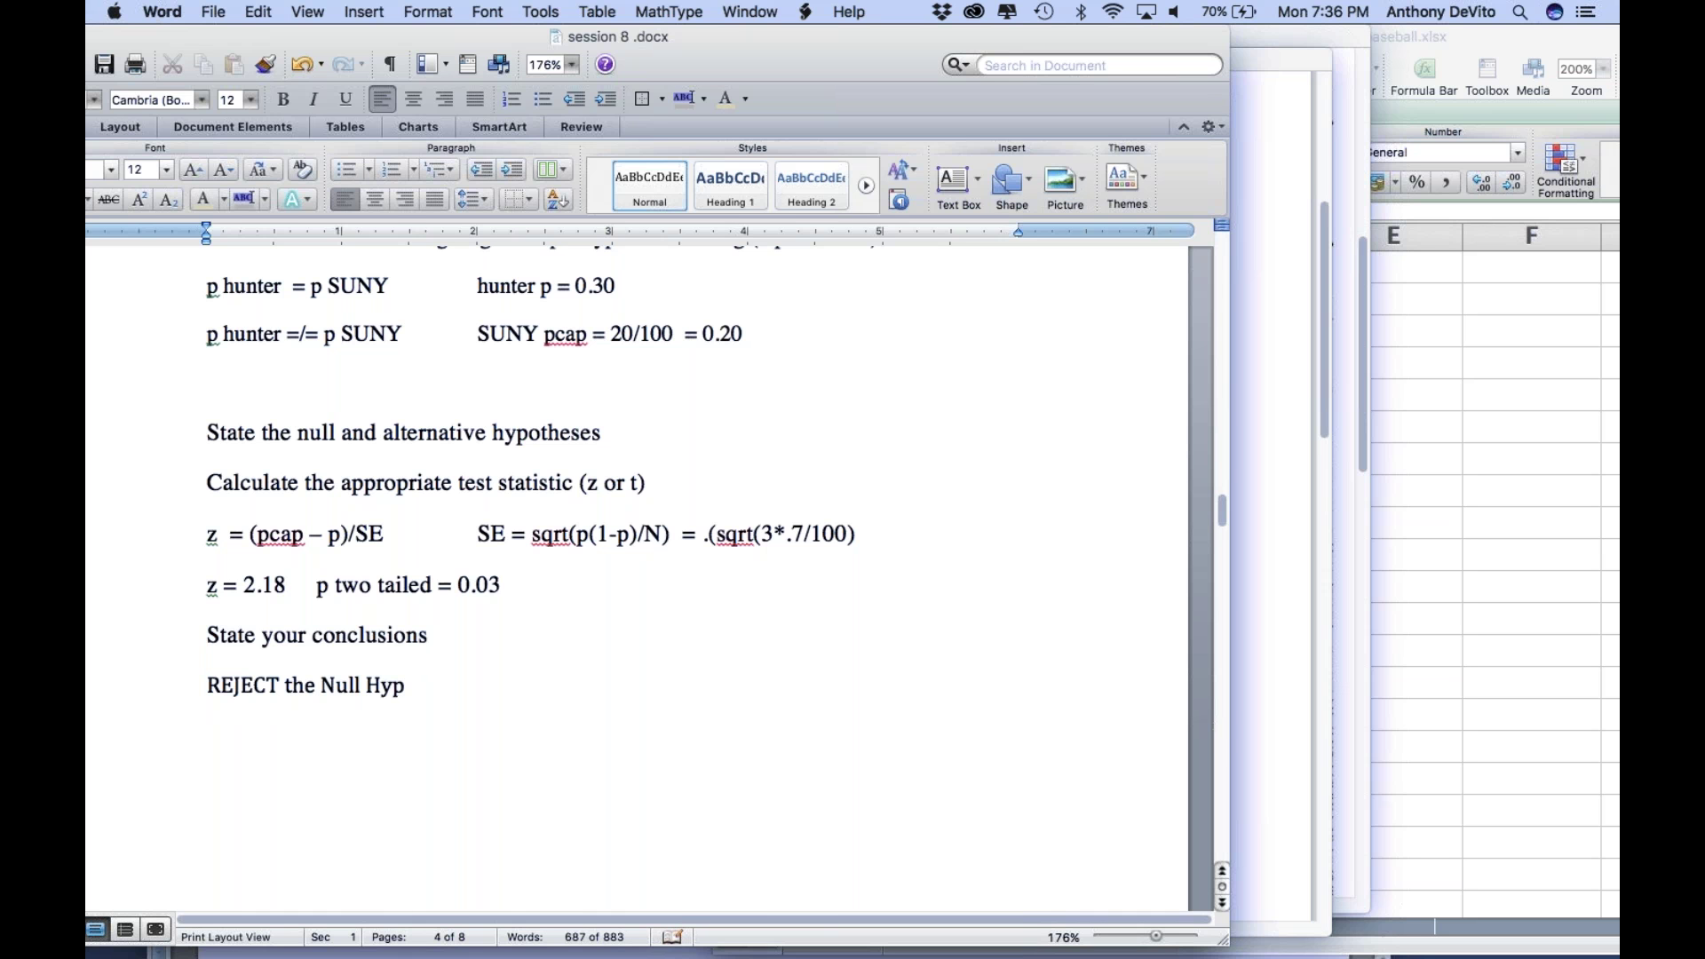
pyautogui.write('othese')
# Step: Add the line "Accept the alternative hypothesis" directly below the rejection statement, followed by an empty line
pyautogui.press('Return')
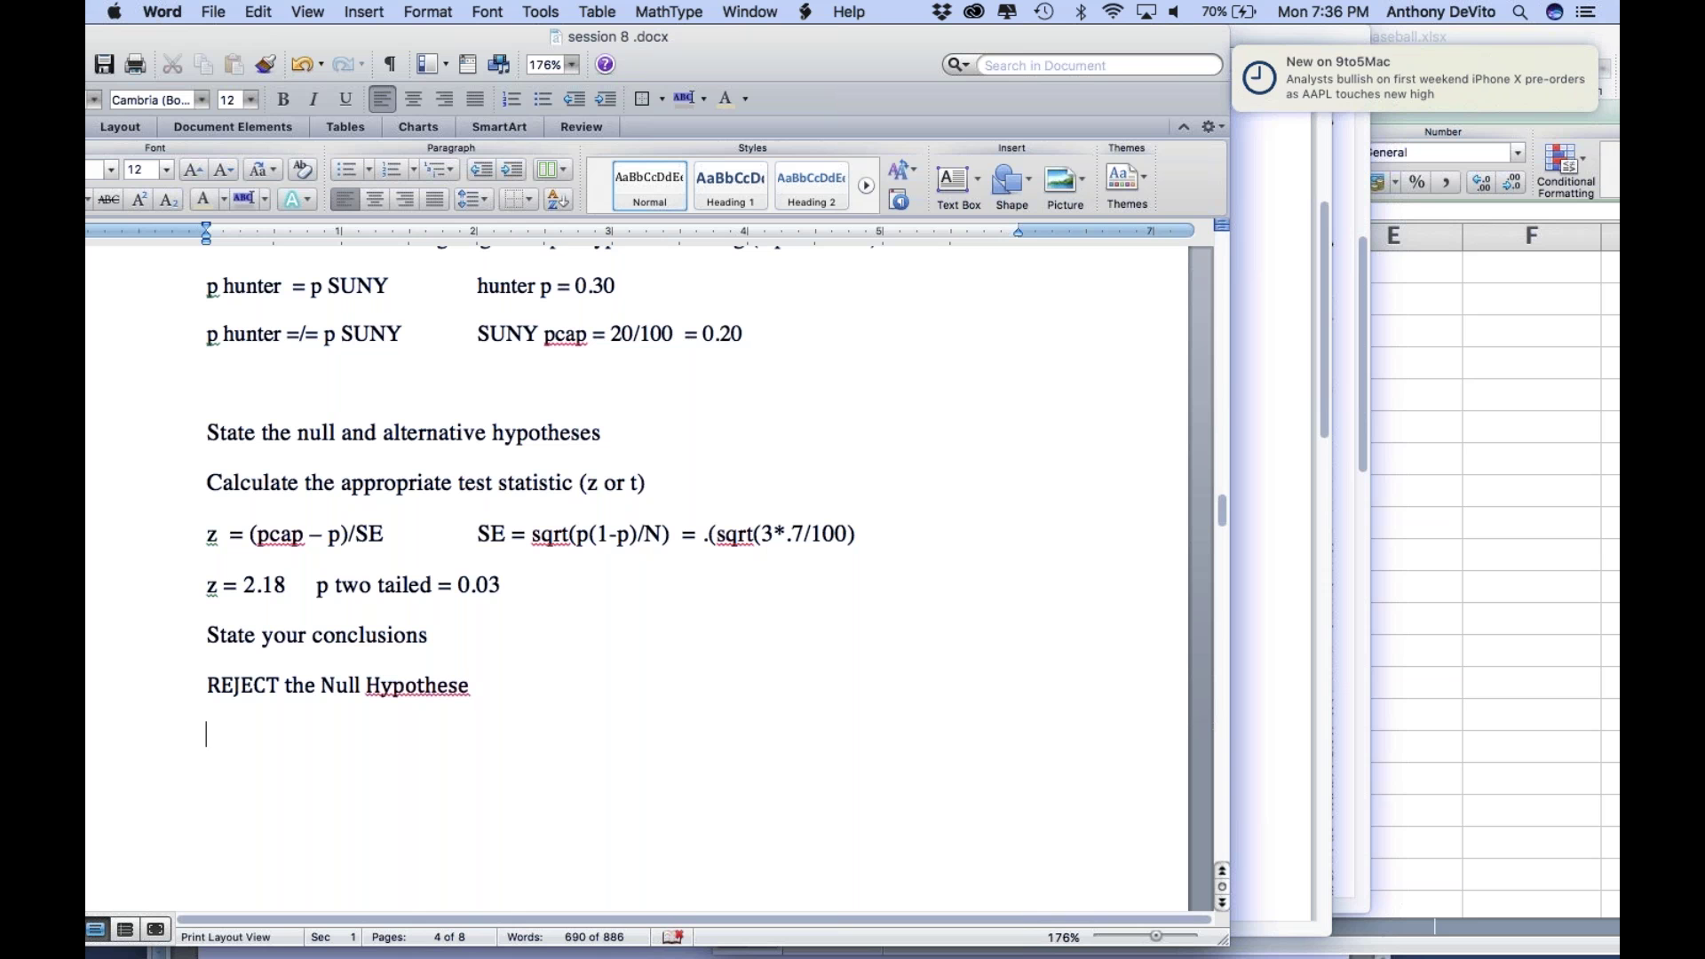
pyautogui.write('A')
pyautogui.press('BackSpace')
pyautogui.press('BackSpace')
pyautogui.press('Return')
pyautogui.write('A')
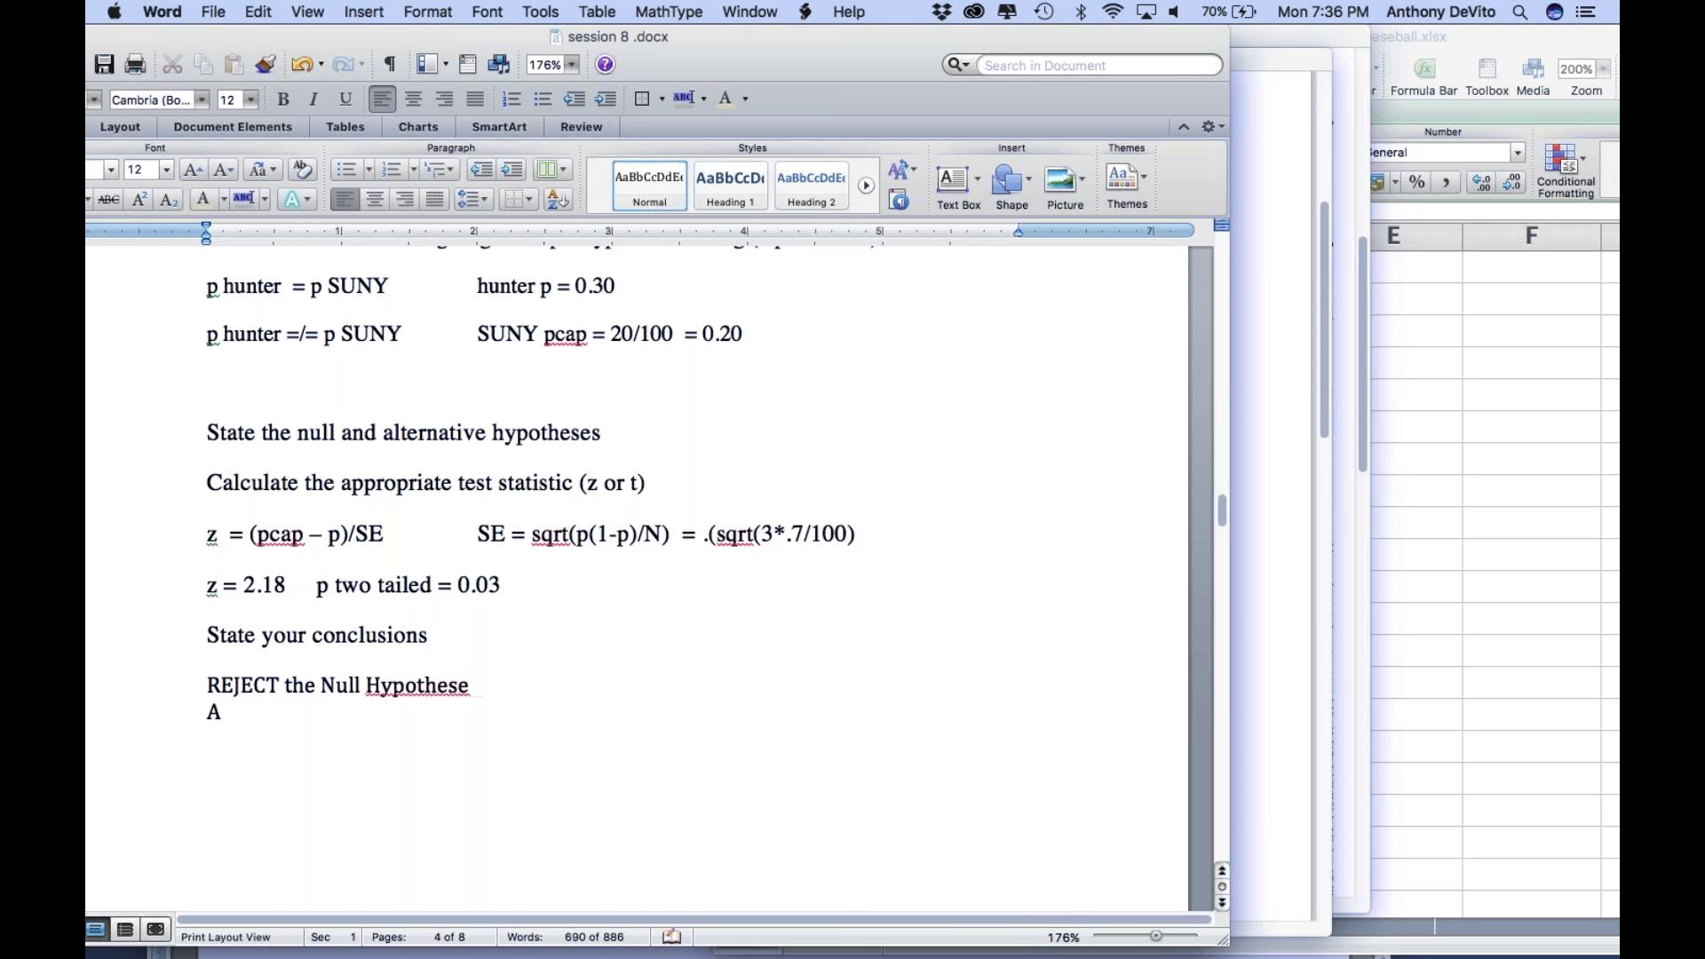
pyautogui.write('ccept the alternat')
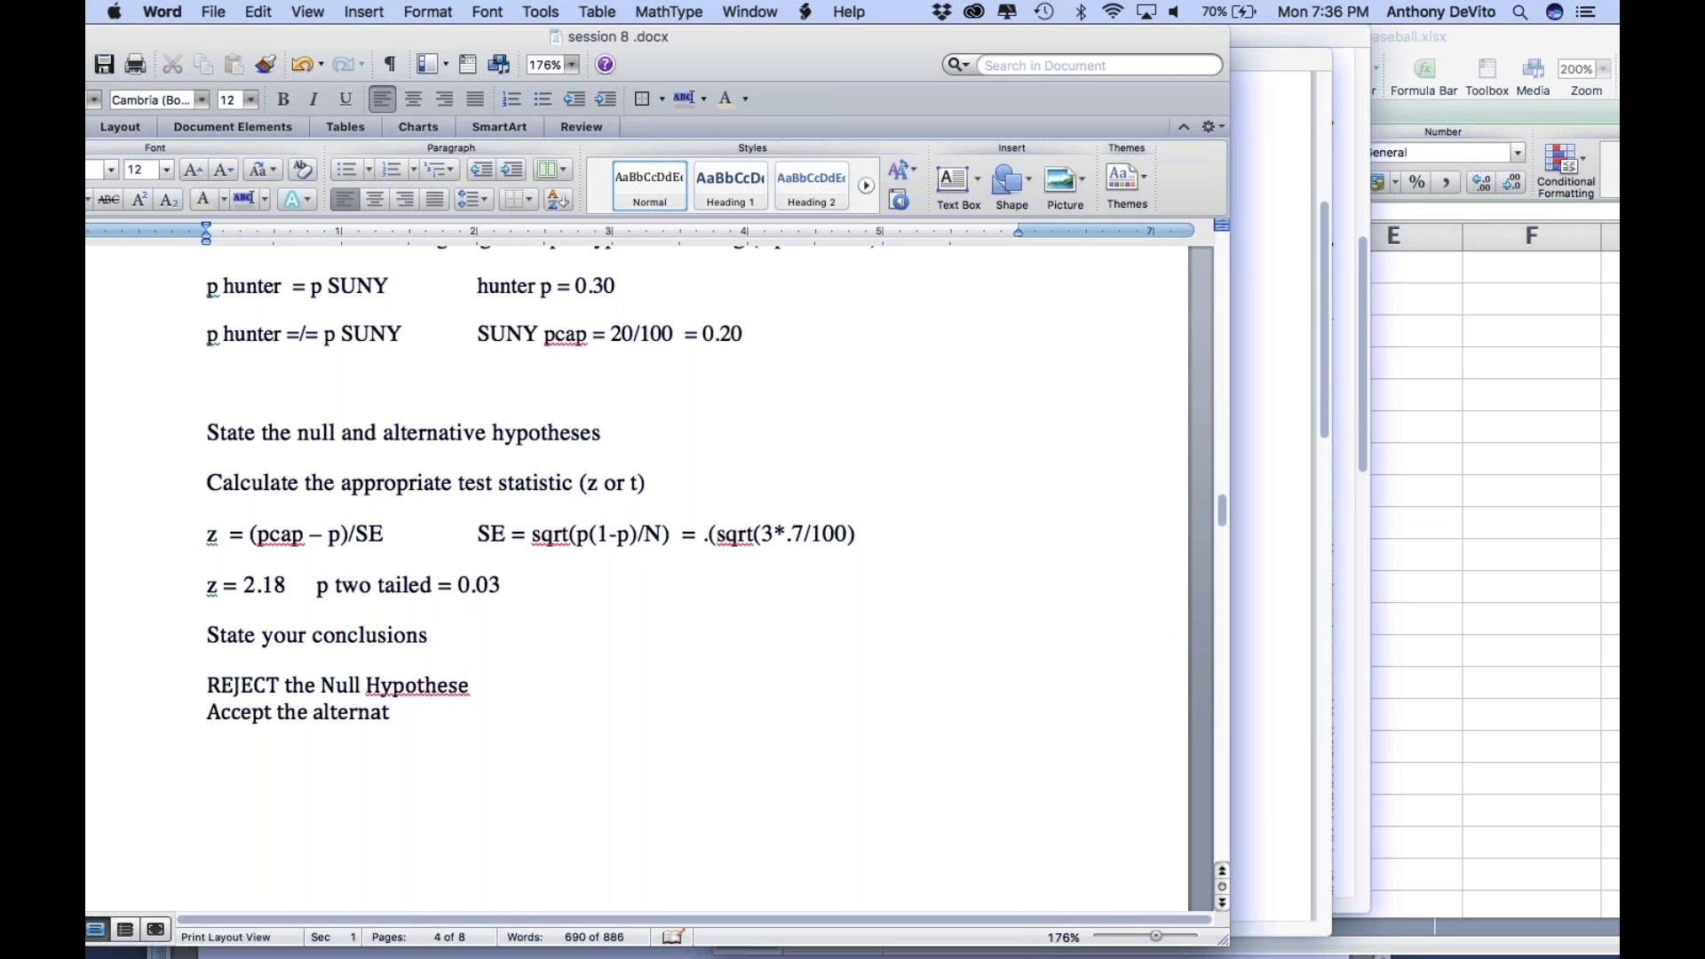
pyautogui.write('ive hypothesid')
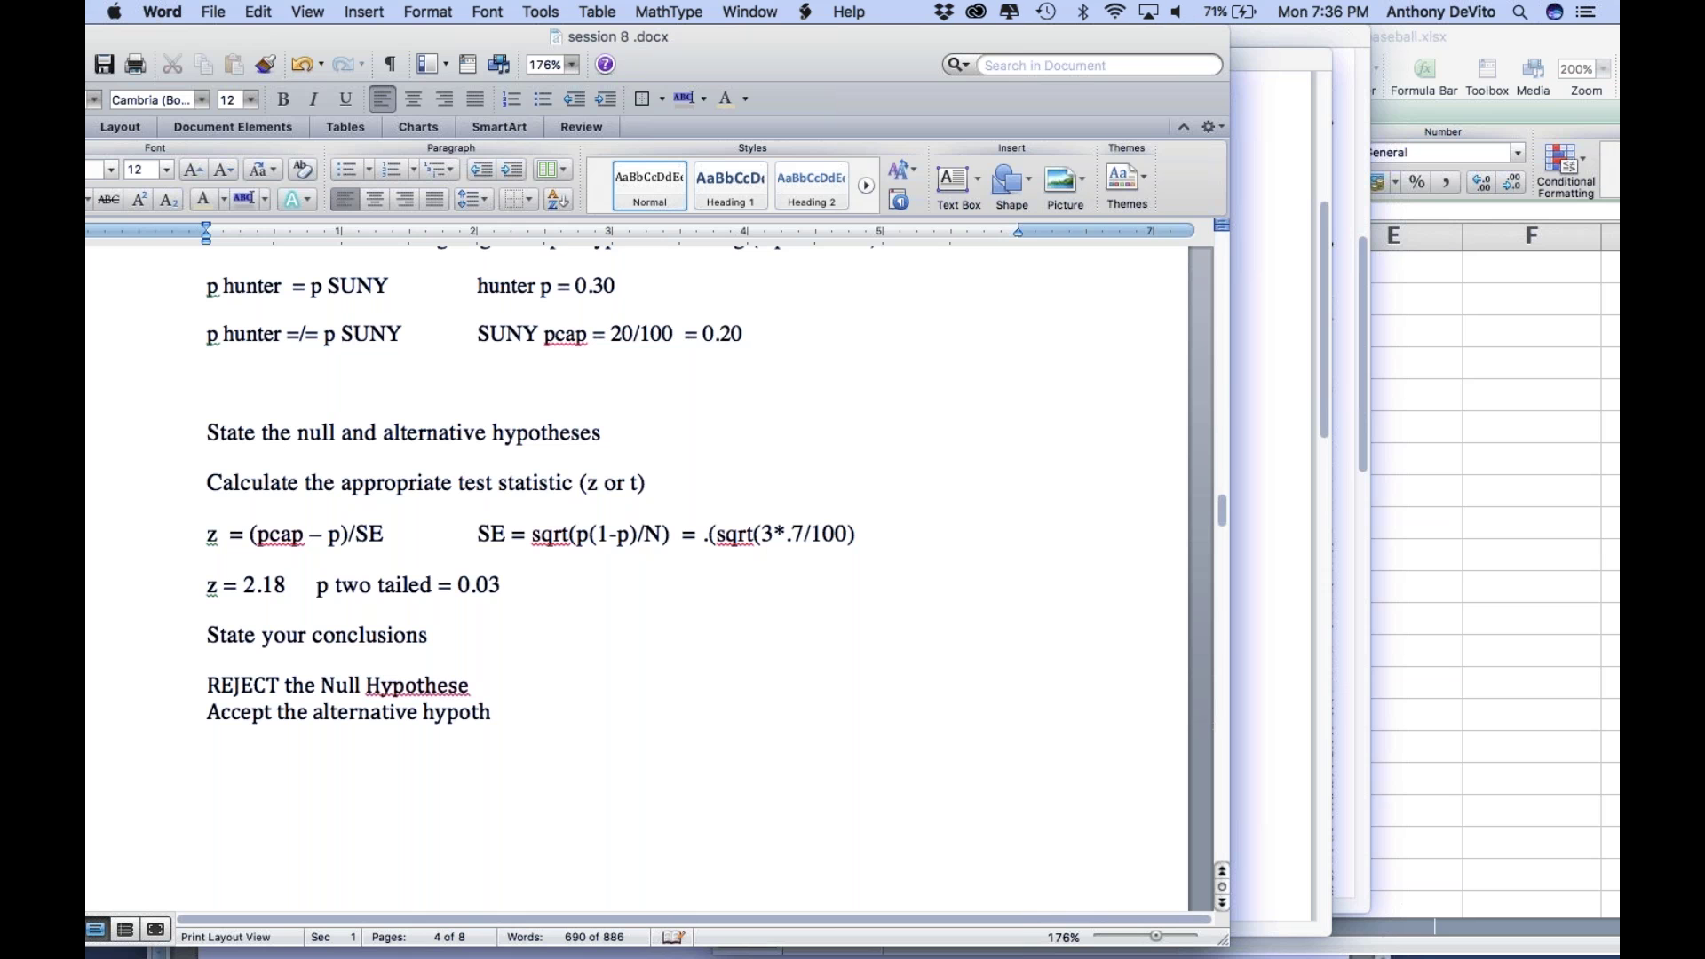
pyautogui.press('BackSpace')
pyautogui.press('BackSpace')
pyautogui.press('BackSpace')
pyautogui.press('BackSpace')
pyautogui.write('esis')
pyautogui.press('Return')
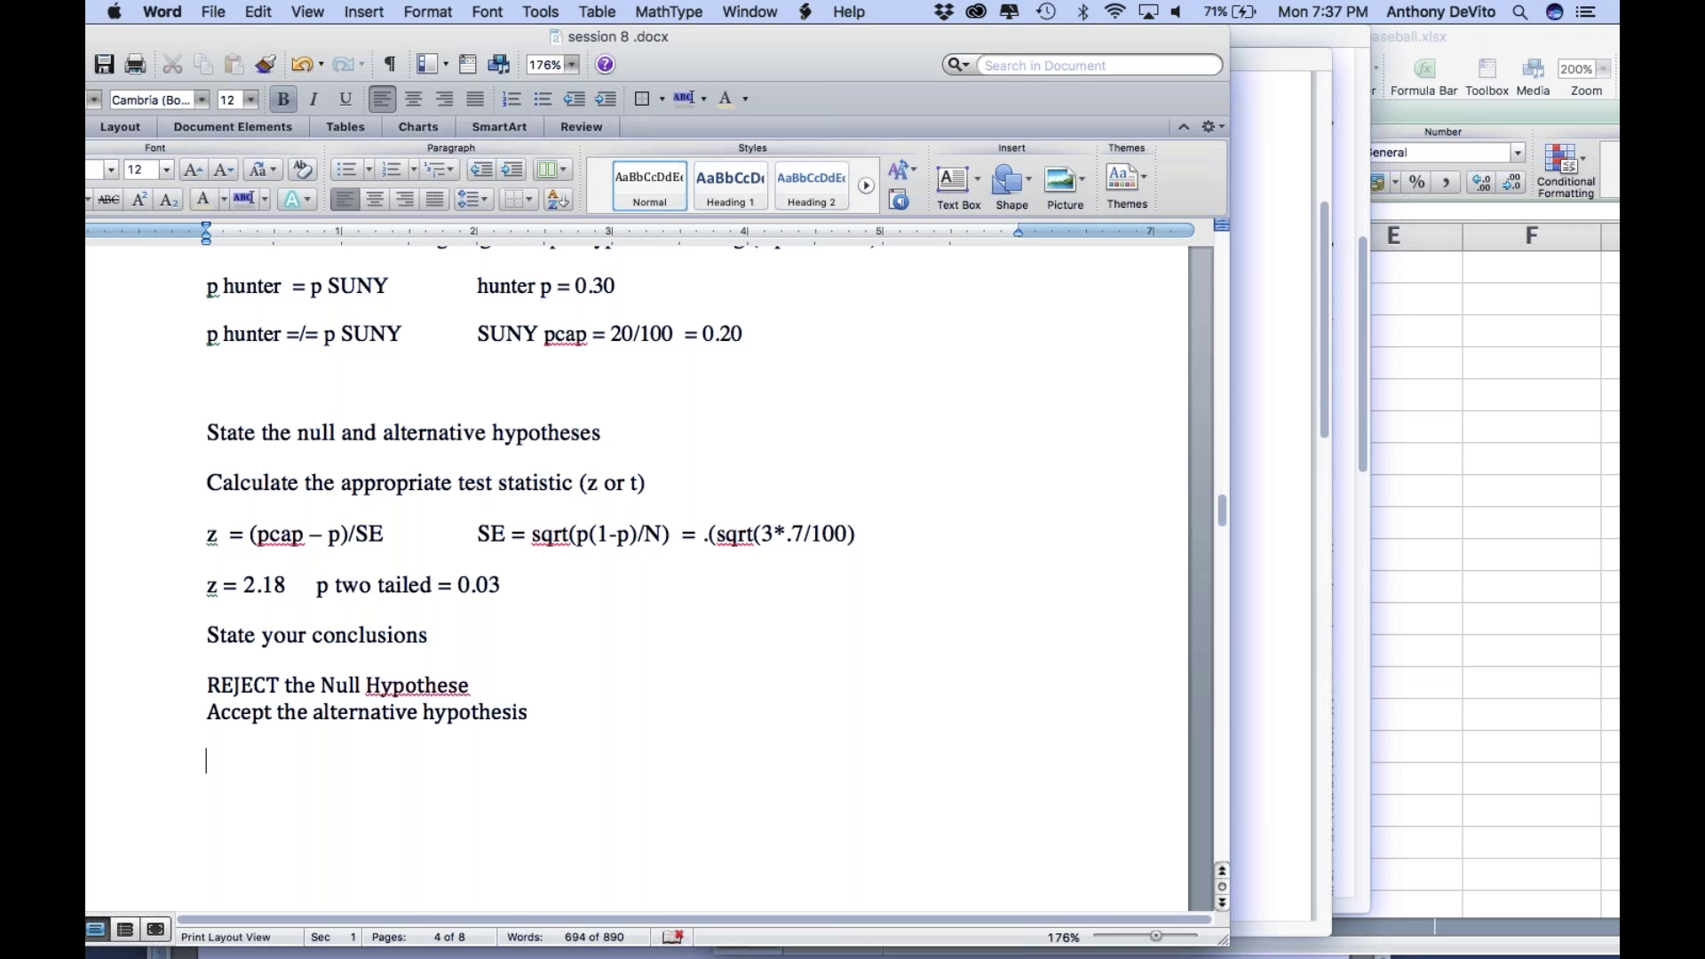
# Step: Move the Word and z-table windows aside, minimize the t-table and bring the baseball.xlsx workbook into full view in Excel
pyautogui.moveTo(270, 41); pyautogui.dragTo(418, 572)
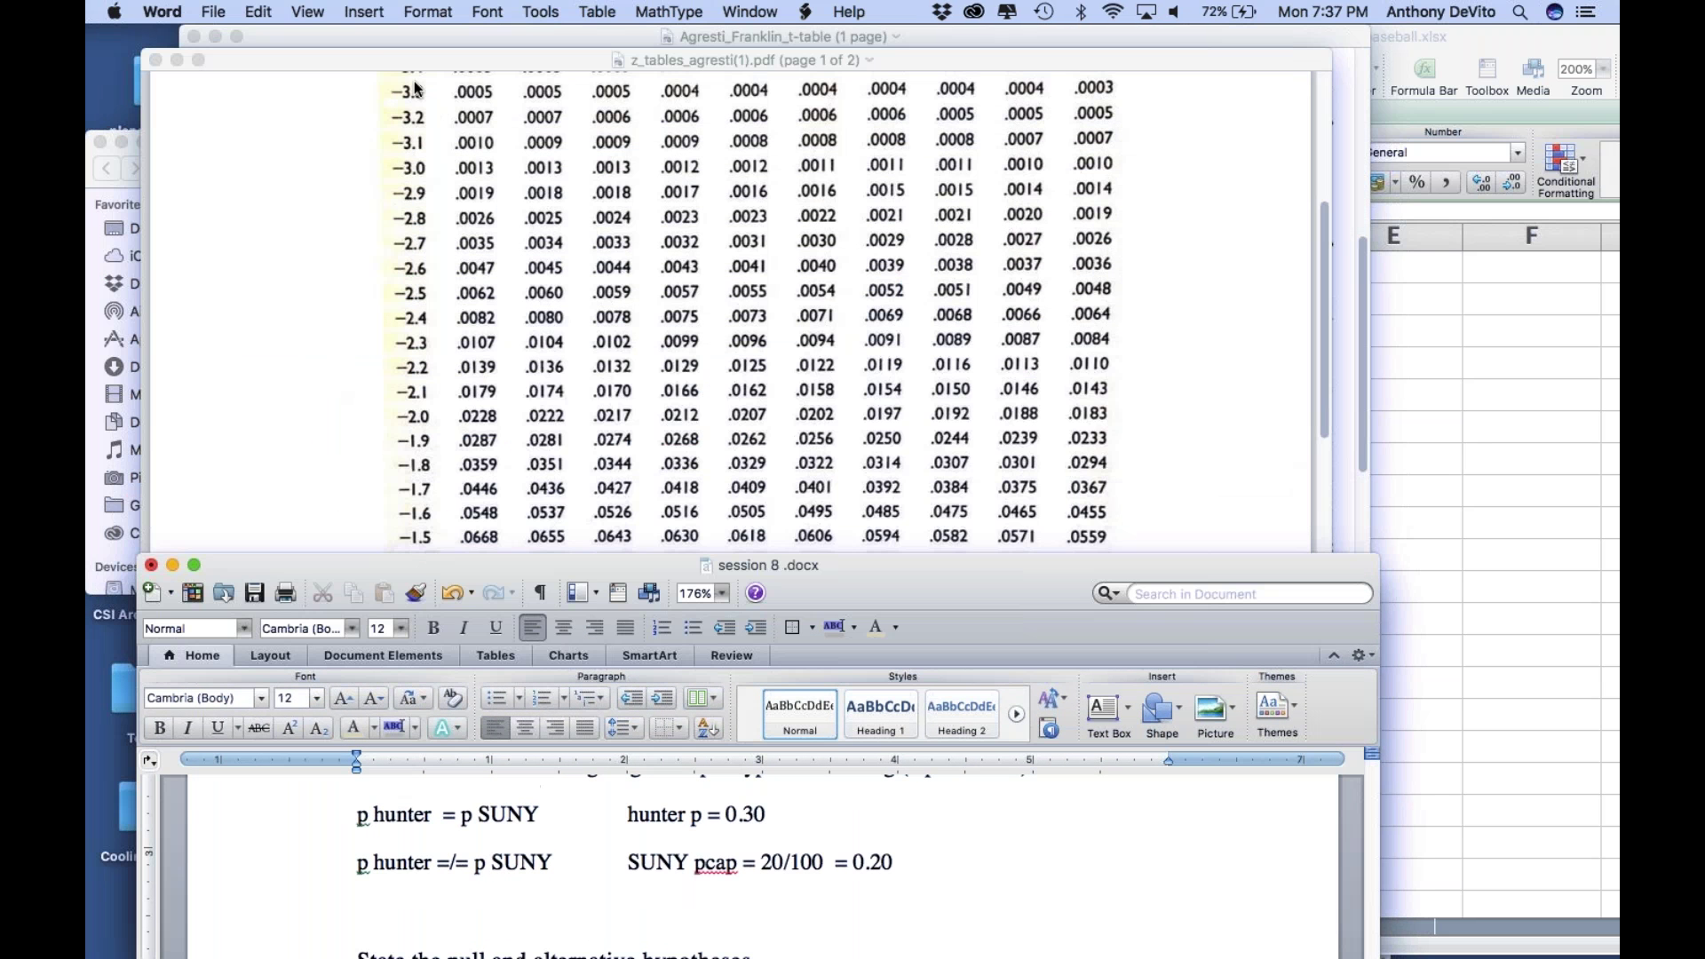
pyautogui.click(382, 59)
pyautogui.moveTo(382, 57); pyautogui.dragTo(319, 364)
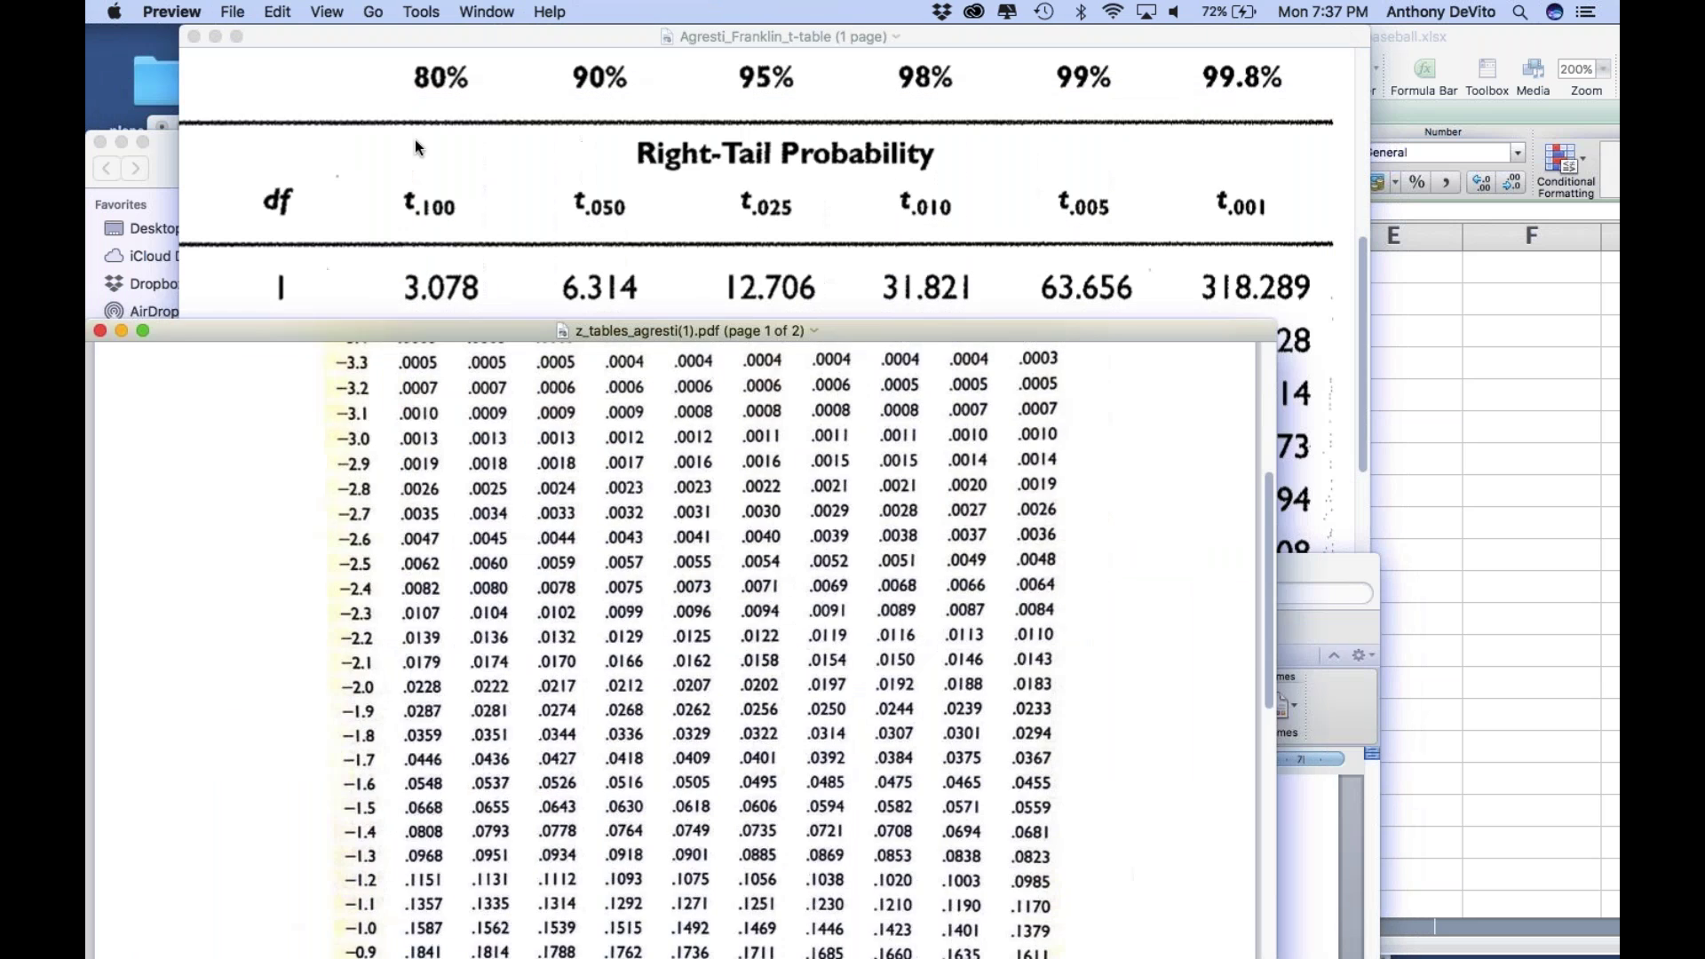
pyautogui.click(291, 41)
pyautogui.click(213, 38)
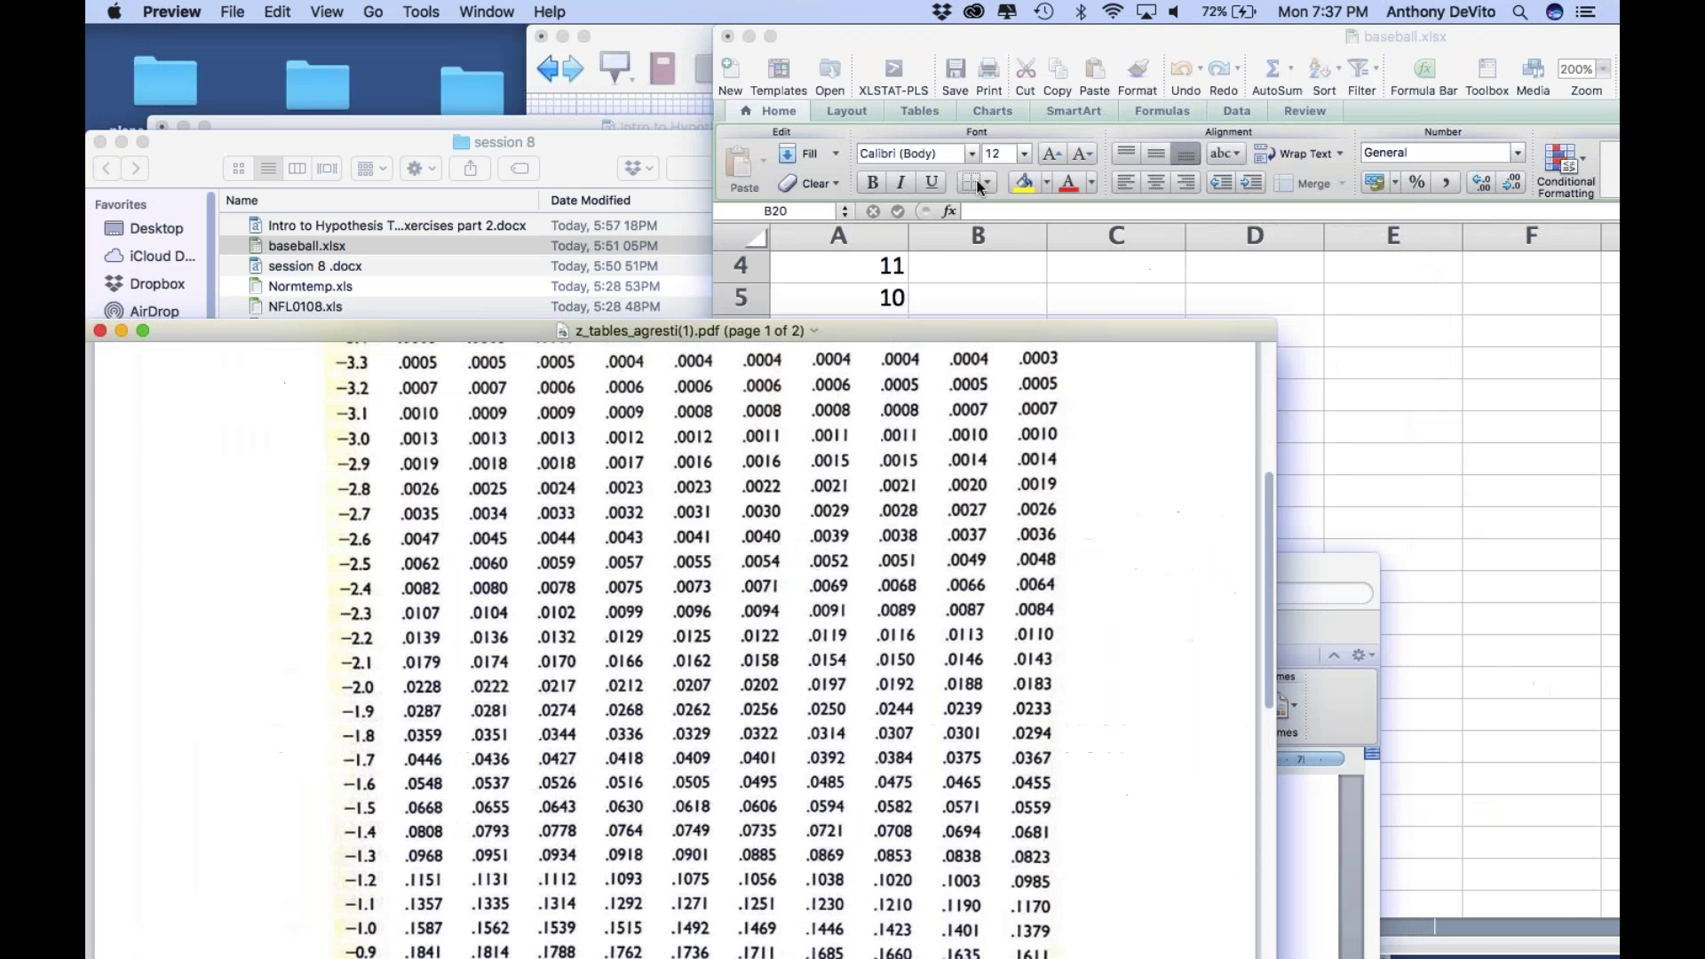
pyautogui.click(977, 777)
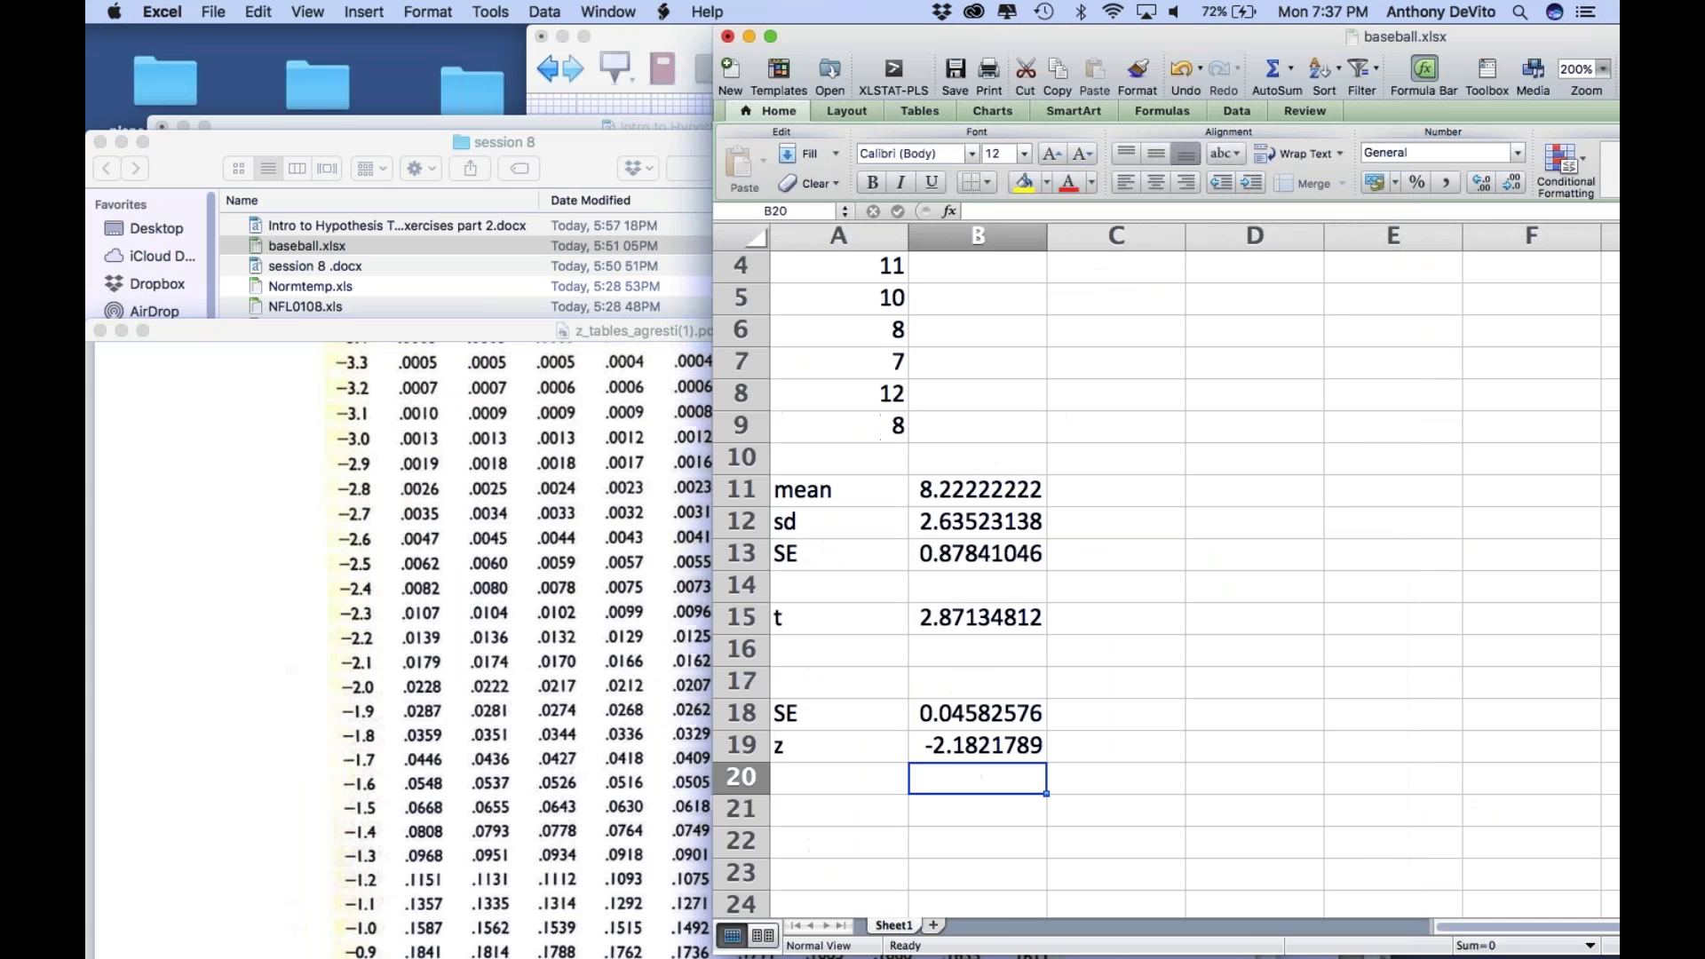
pyautogui.doubleClick(911, 39)
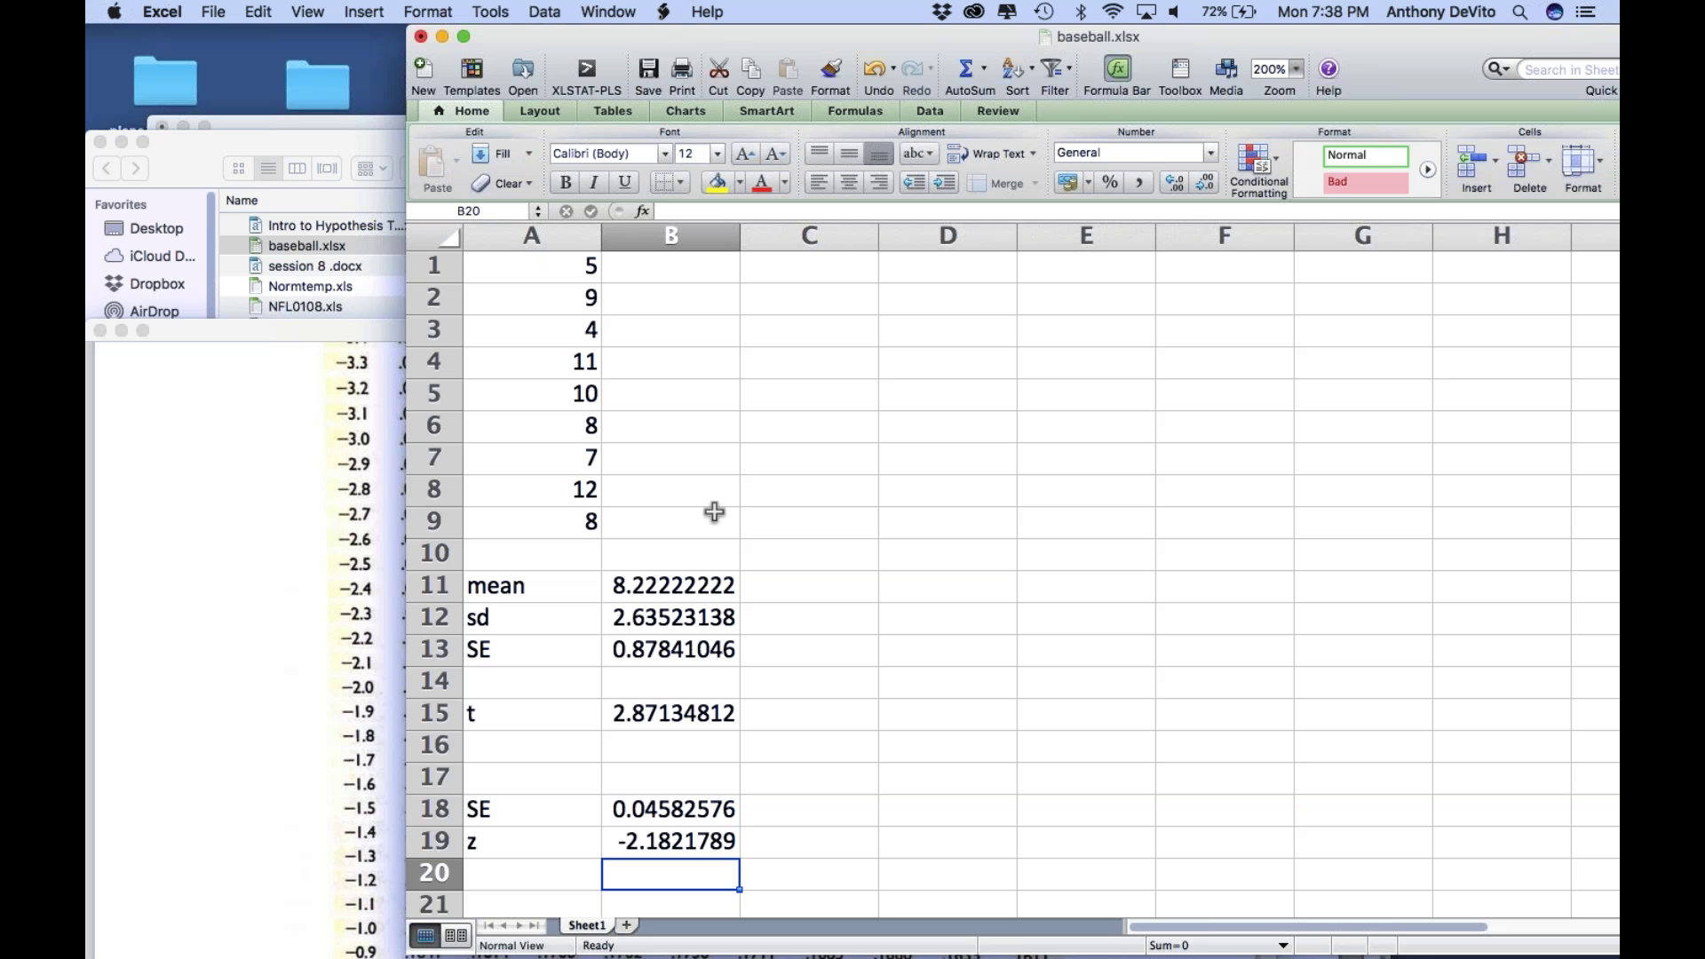
# Step: Clear everything from rows 11 to 21 so only the data in A1:A9 is left
pyautogui.moveTo(434, 586); pyautogui.dragTo(471, 728)
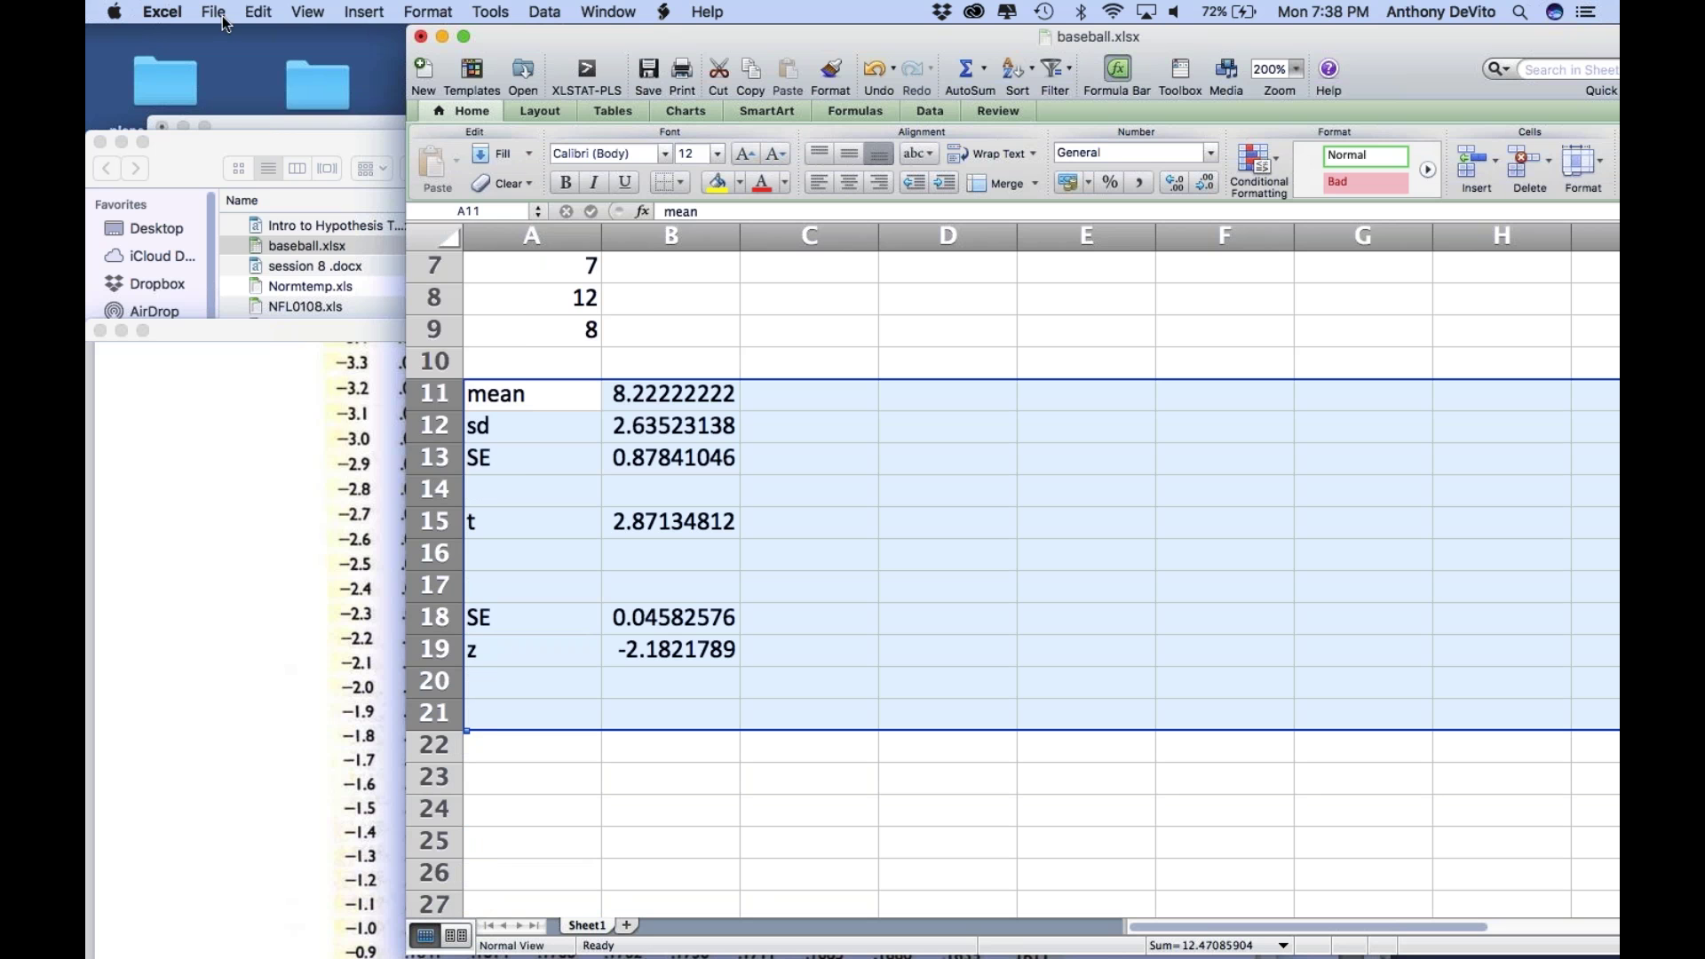
pyautogui.click(254, 10)
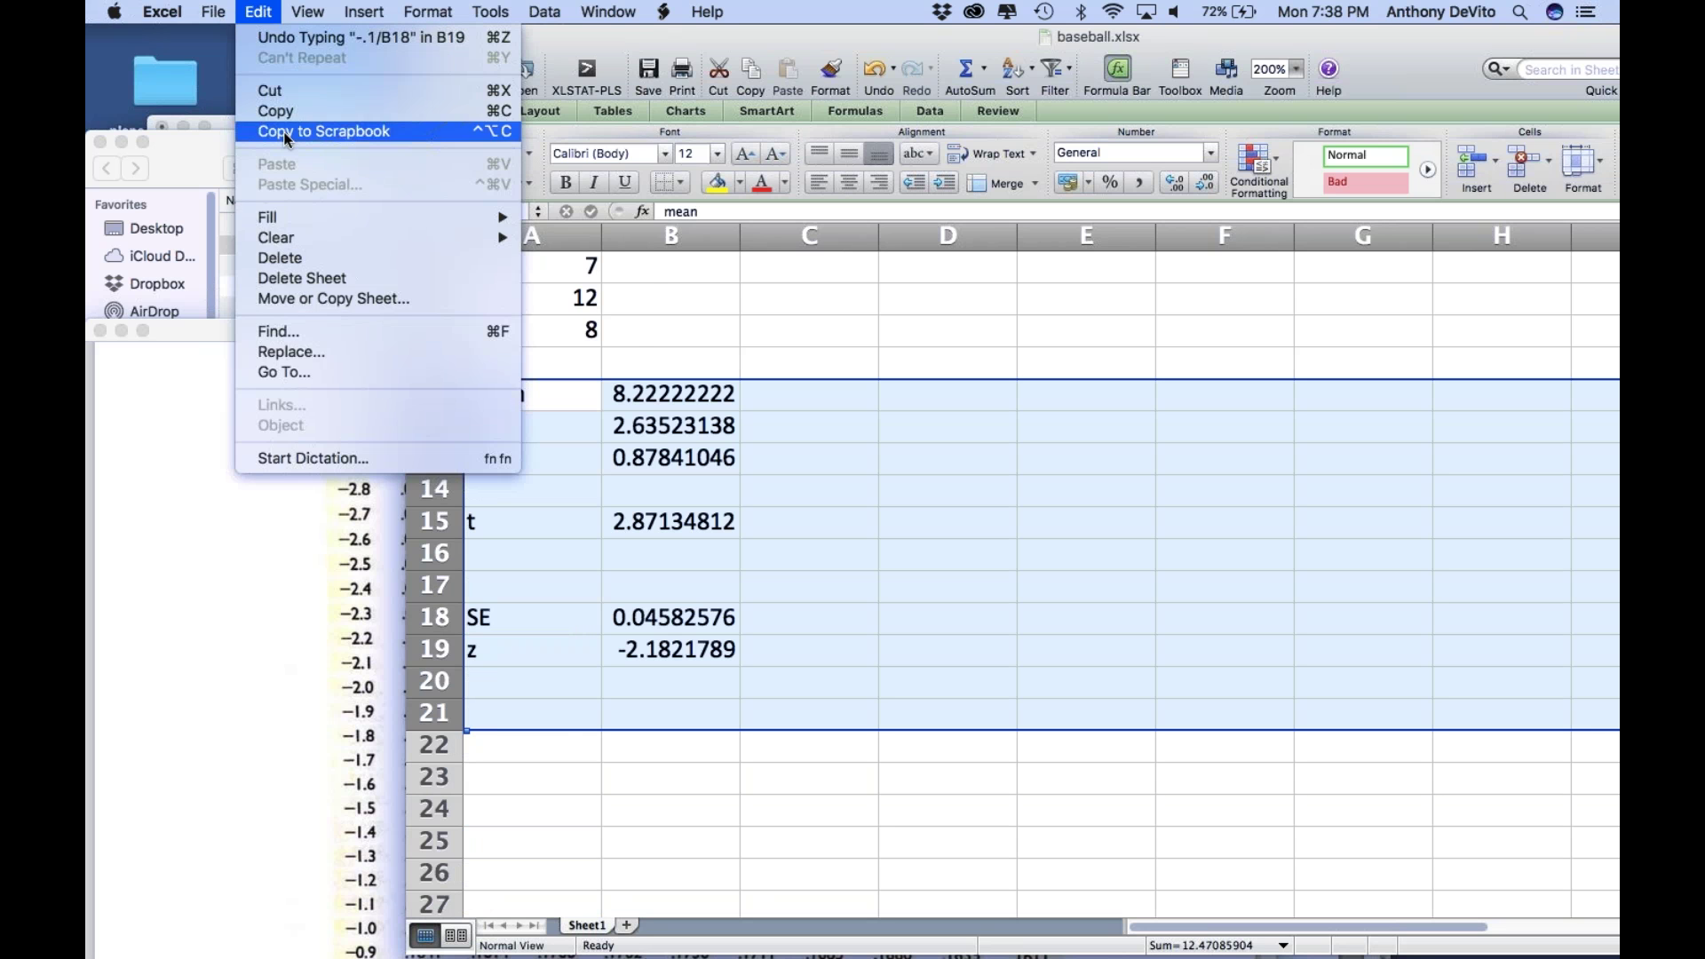
pyautogui.moveTo(300, 236)
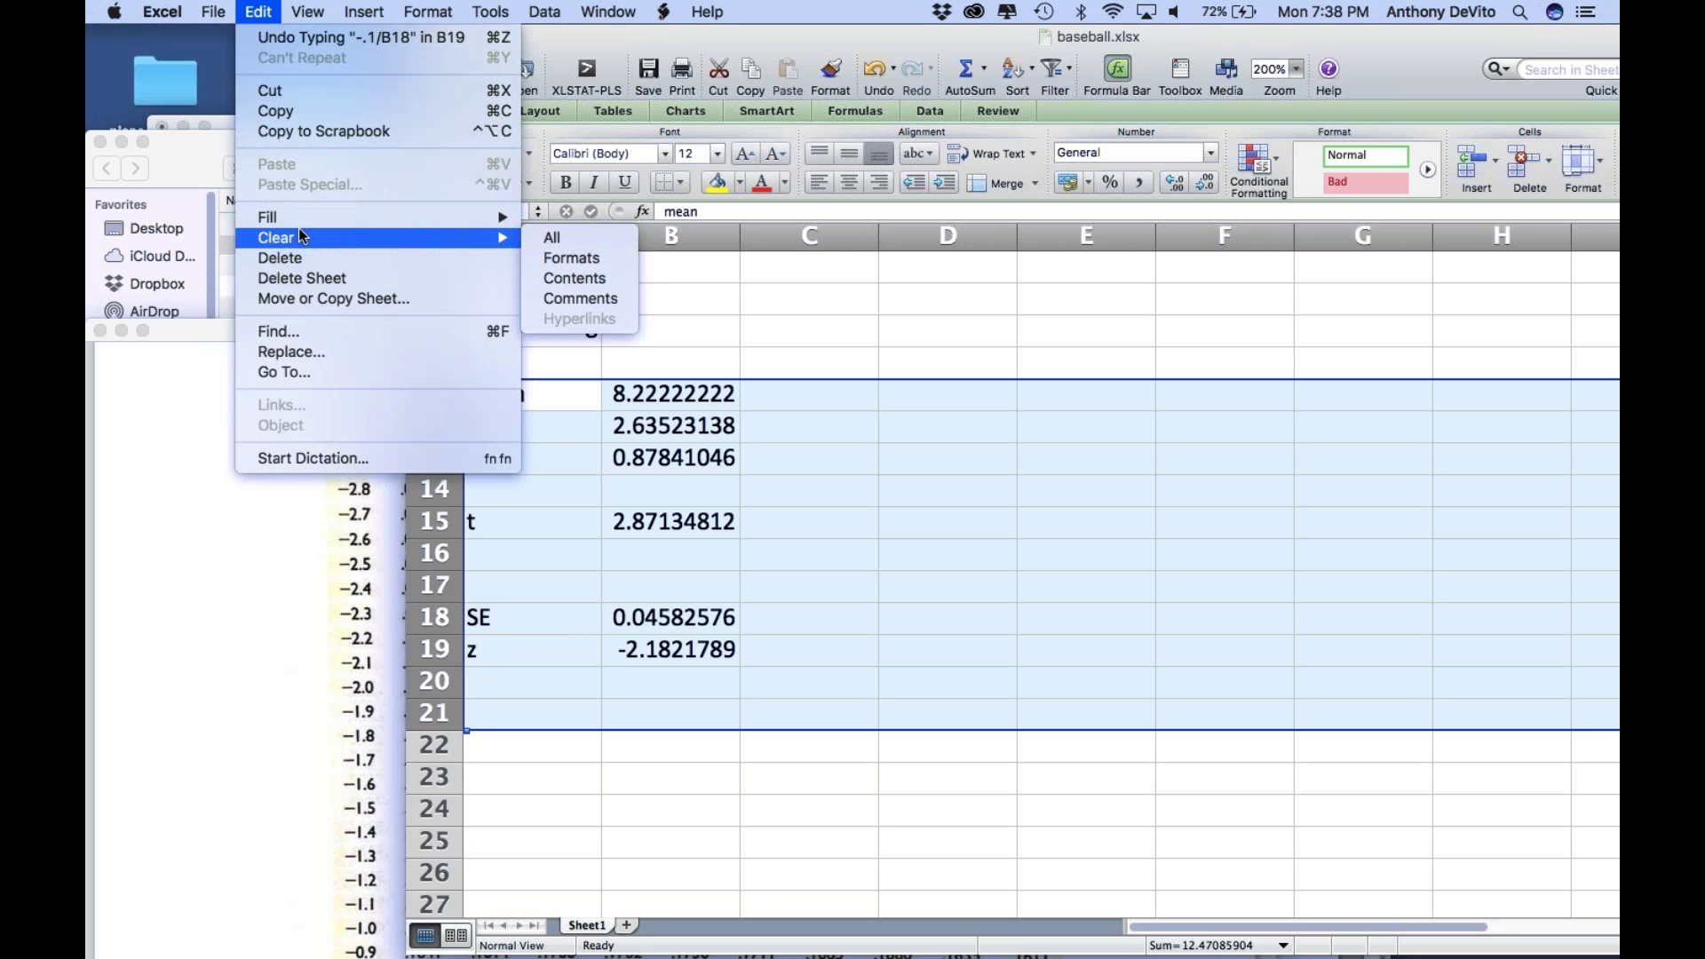
pyautogui.click(558, 221)
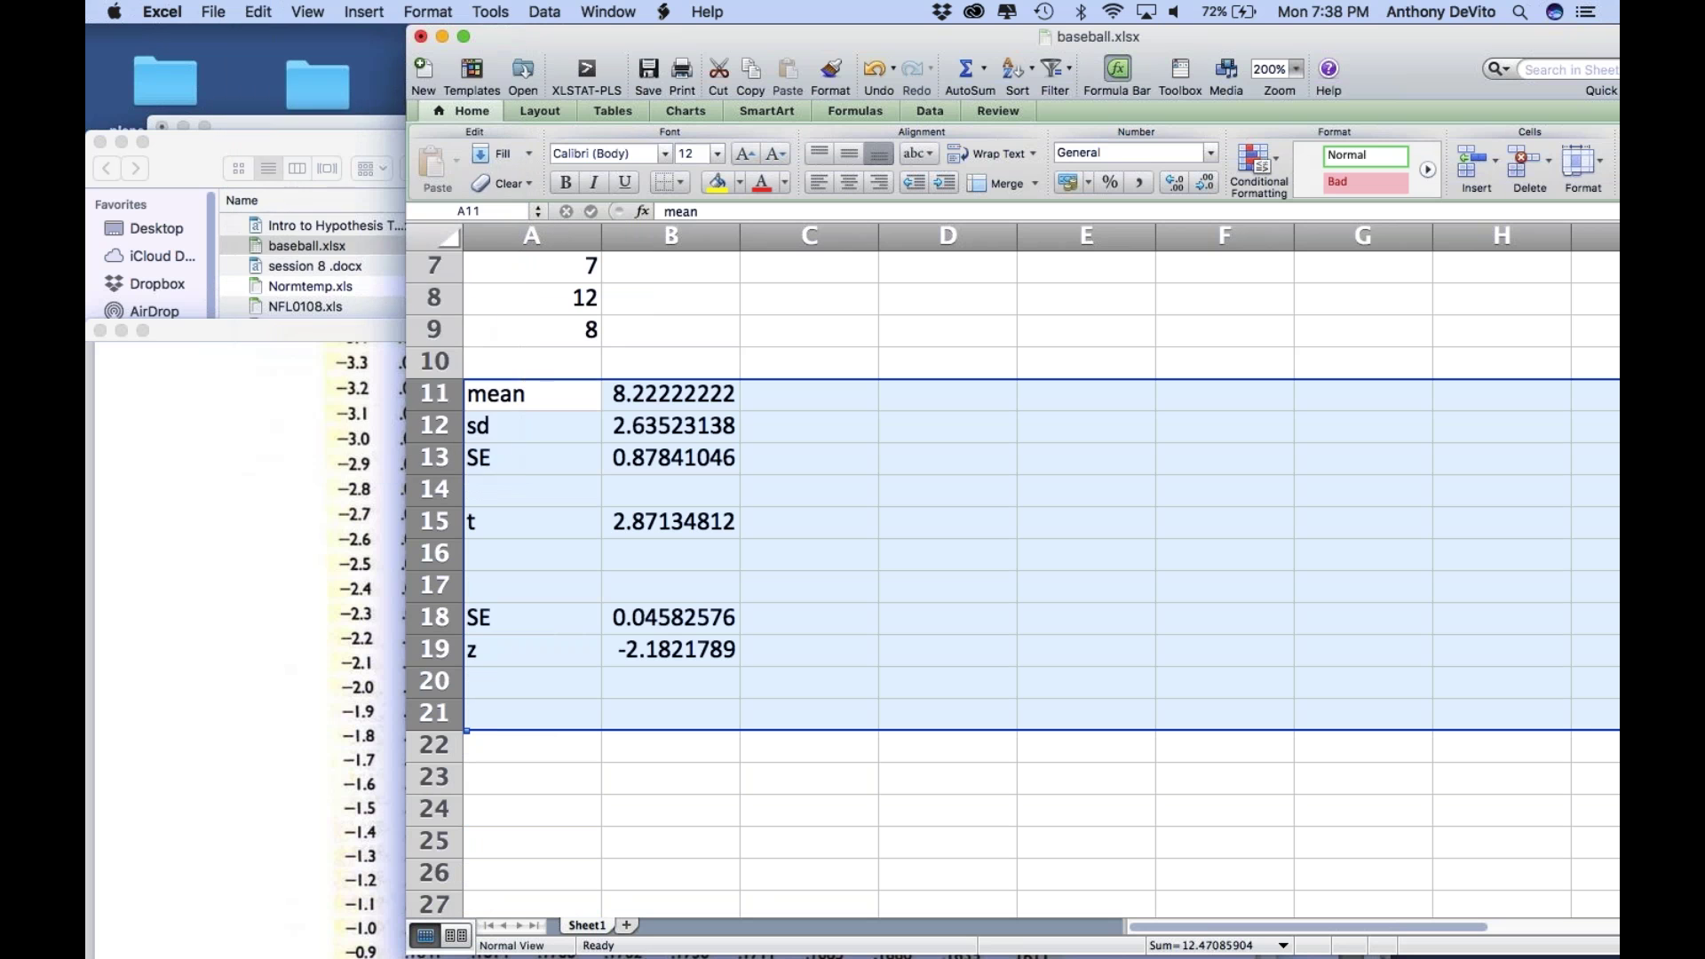
pyautogui.click(257, 11)
pyautogui.moveTo(305, 240)
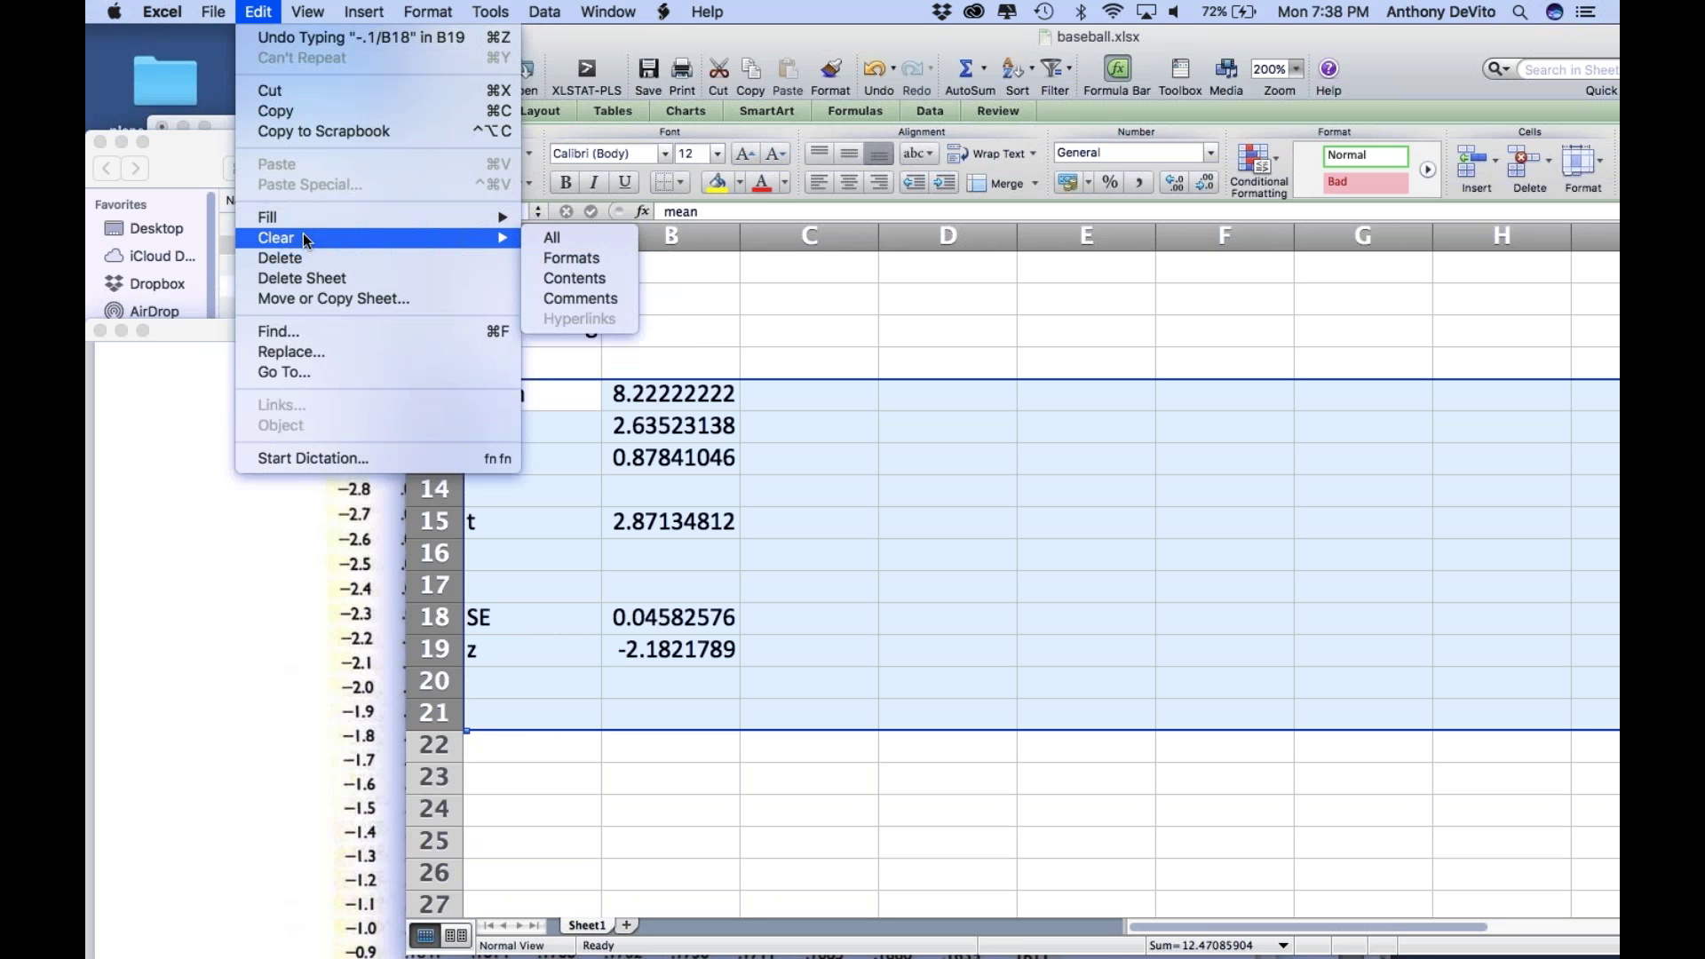
pyautogui.click(554, 237)
pyautogui.scroll(3, 1012, 577)
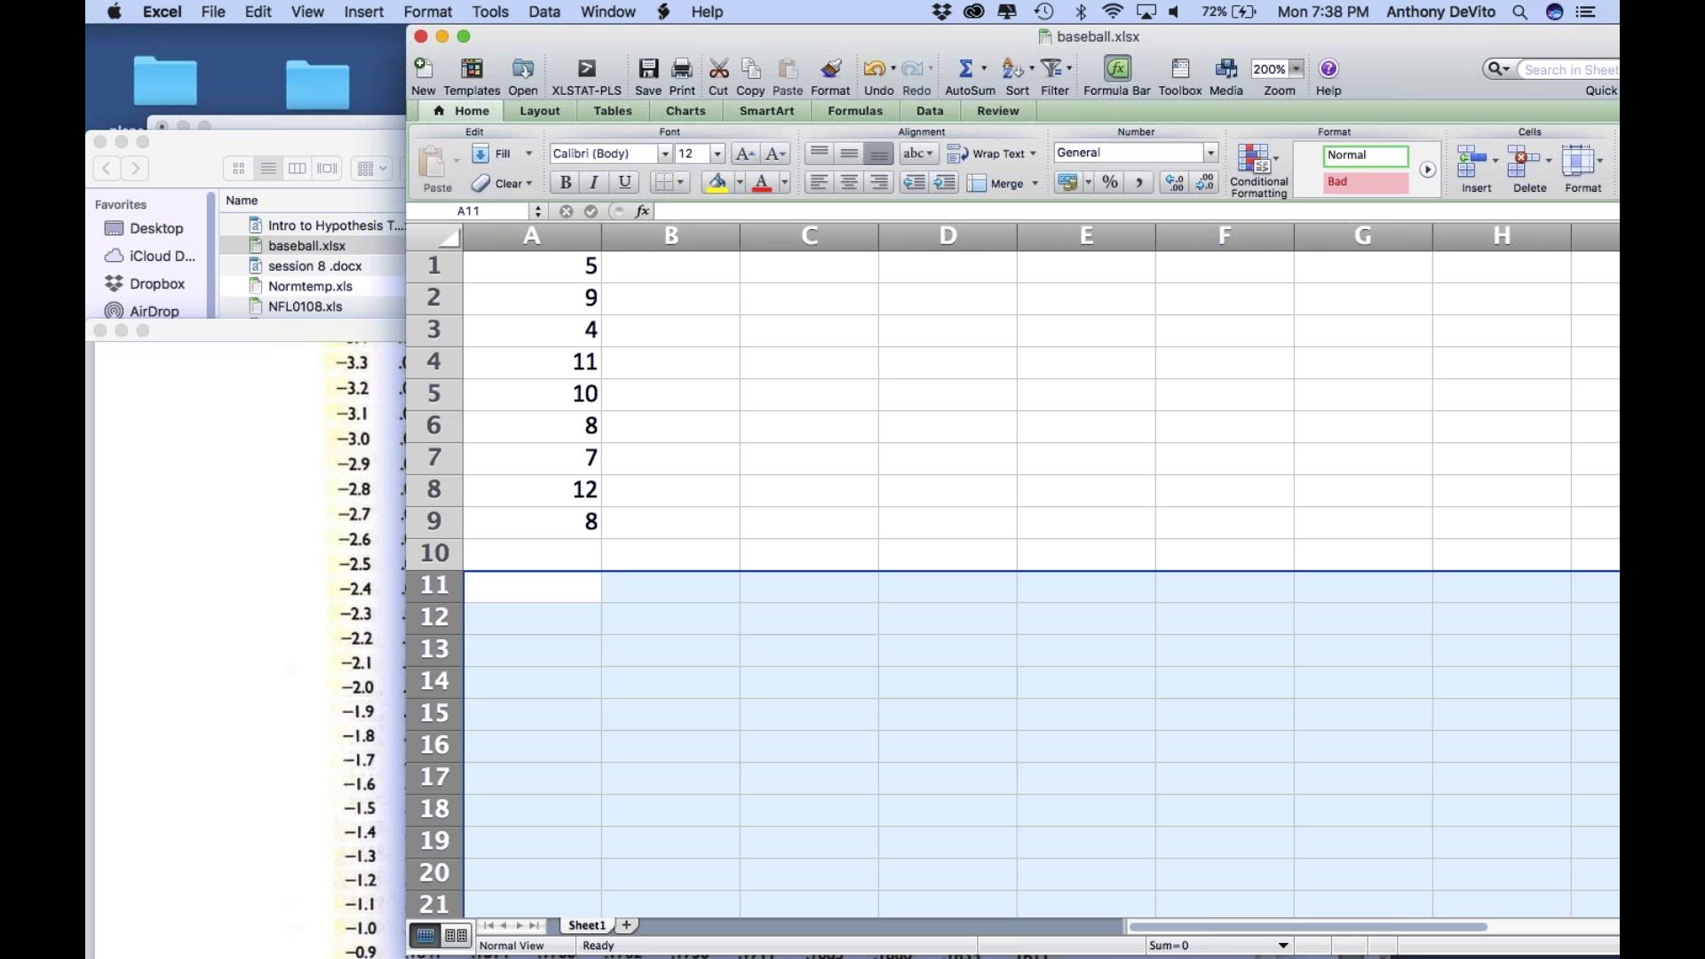
# Step: Save a copy of the workbook to the Desktop as baseball.xlsx in Excel Workbook format
pyautogui.click(213, 11)
pyautogui.click(251, 195)
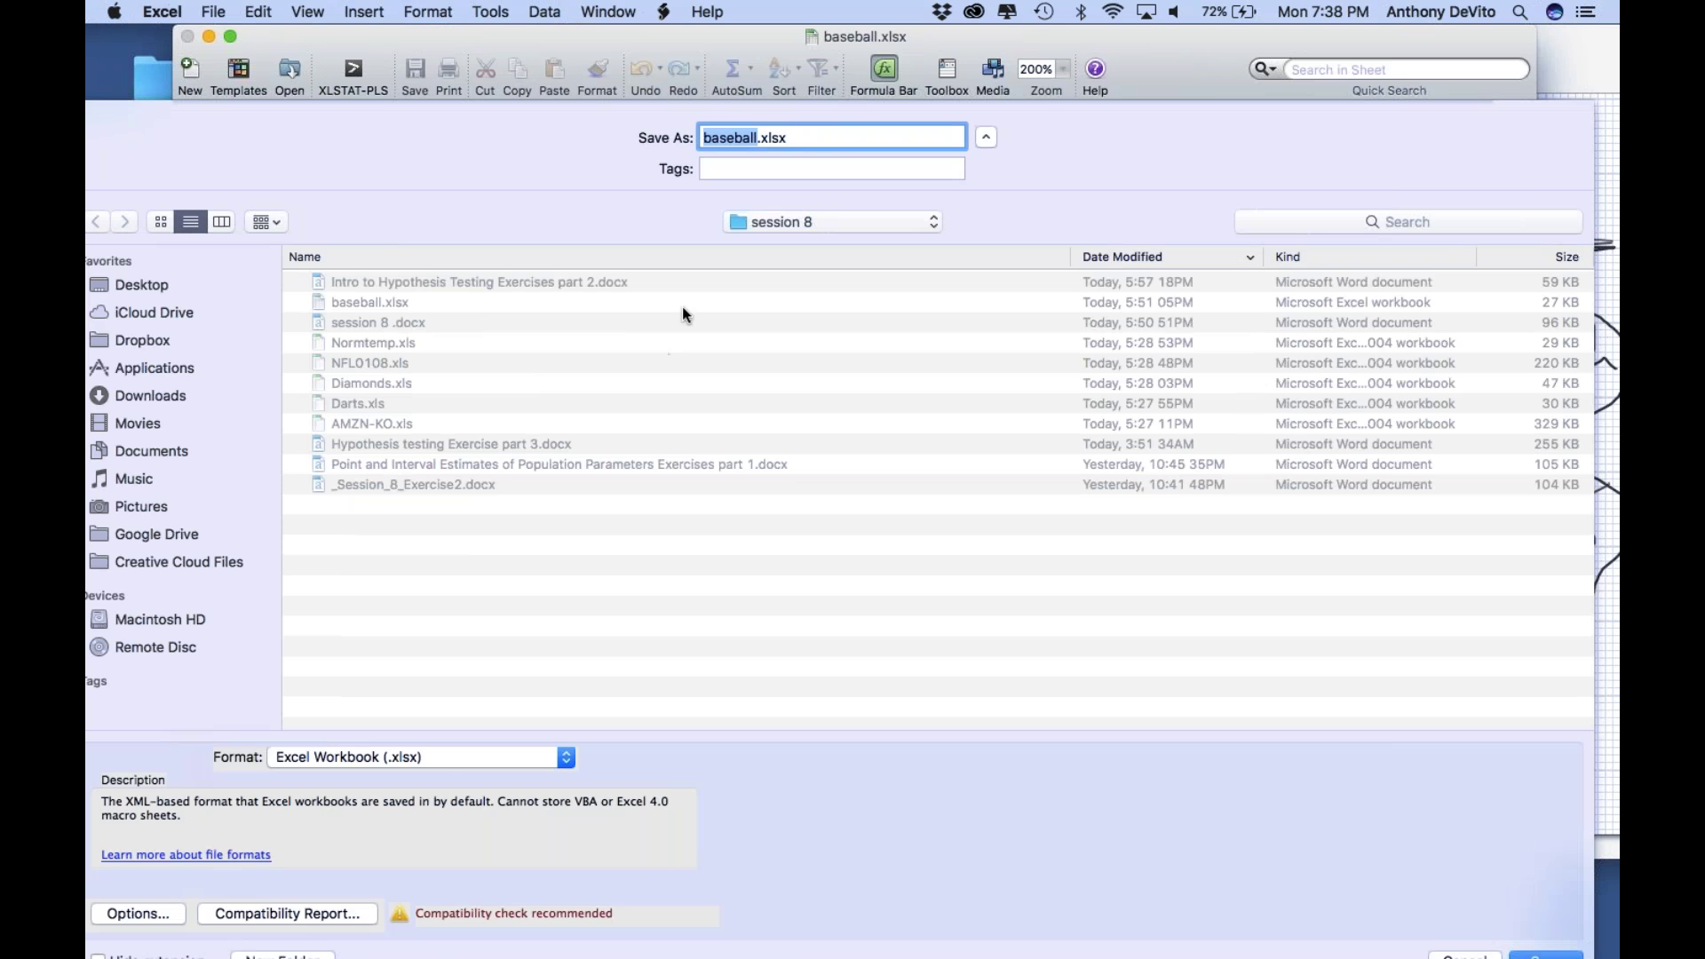
pyautogui.click(182, 283)
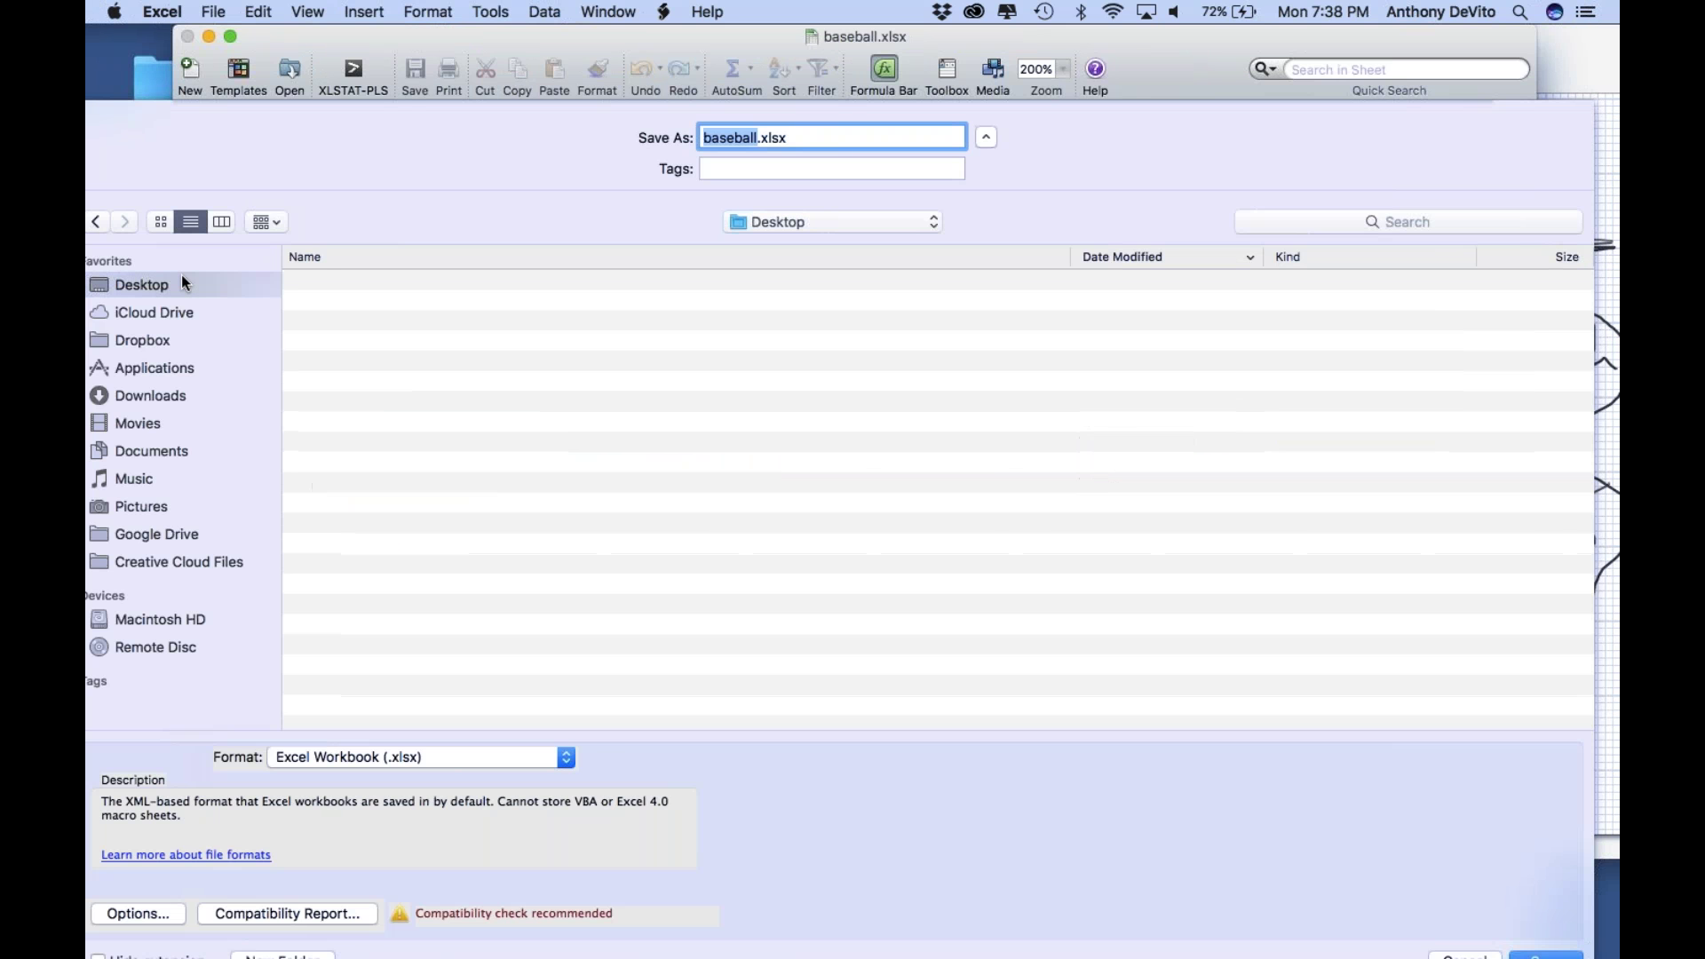
pyautogui.press('Return')
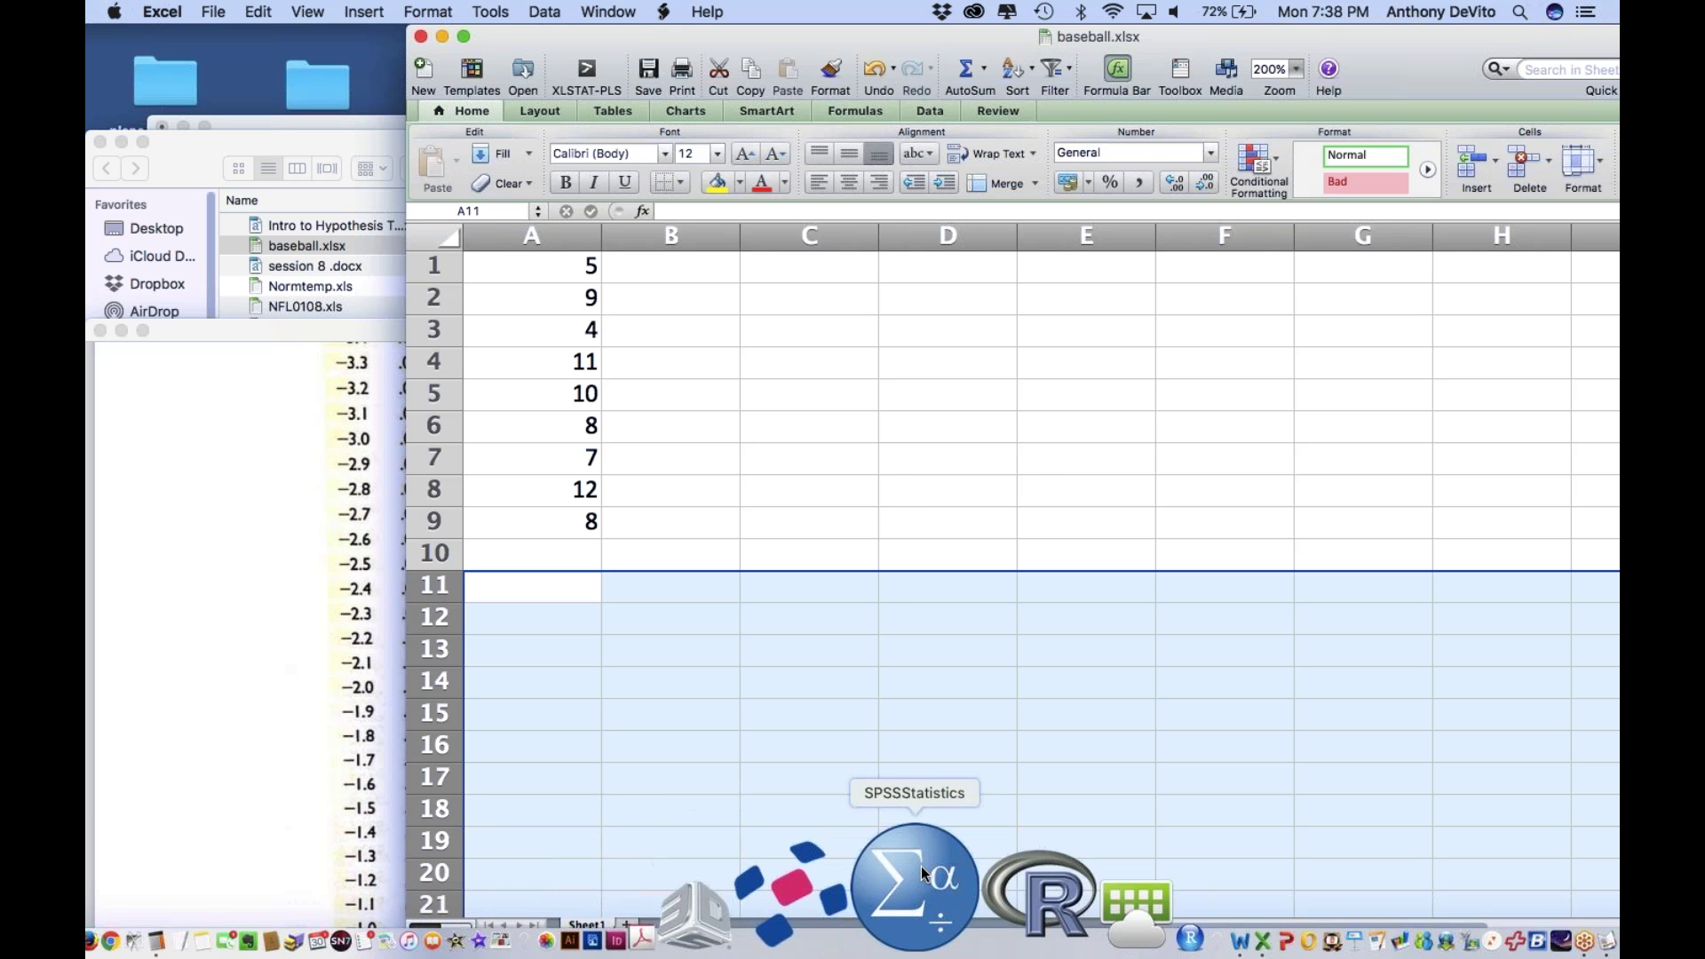
# Step: Switch to SPSS Statistics and dismiss its welcome dialog to get to an empty dataset
pyautogui.click(917, 877)
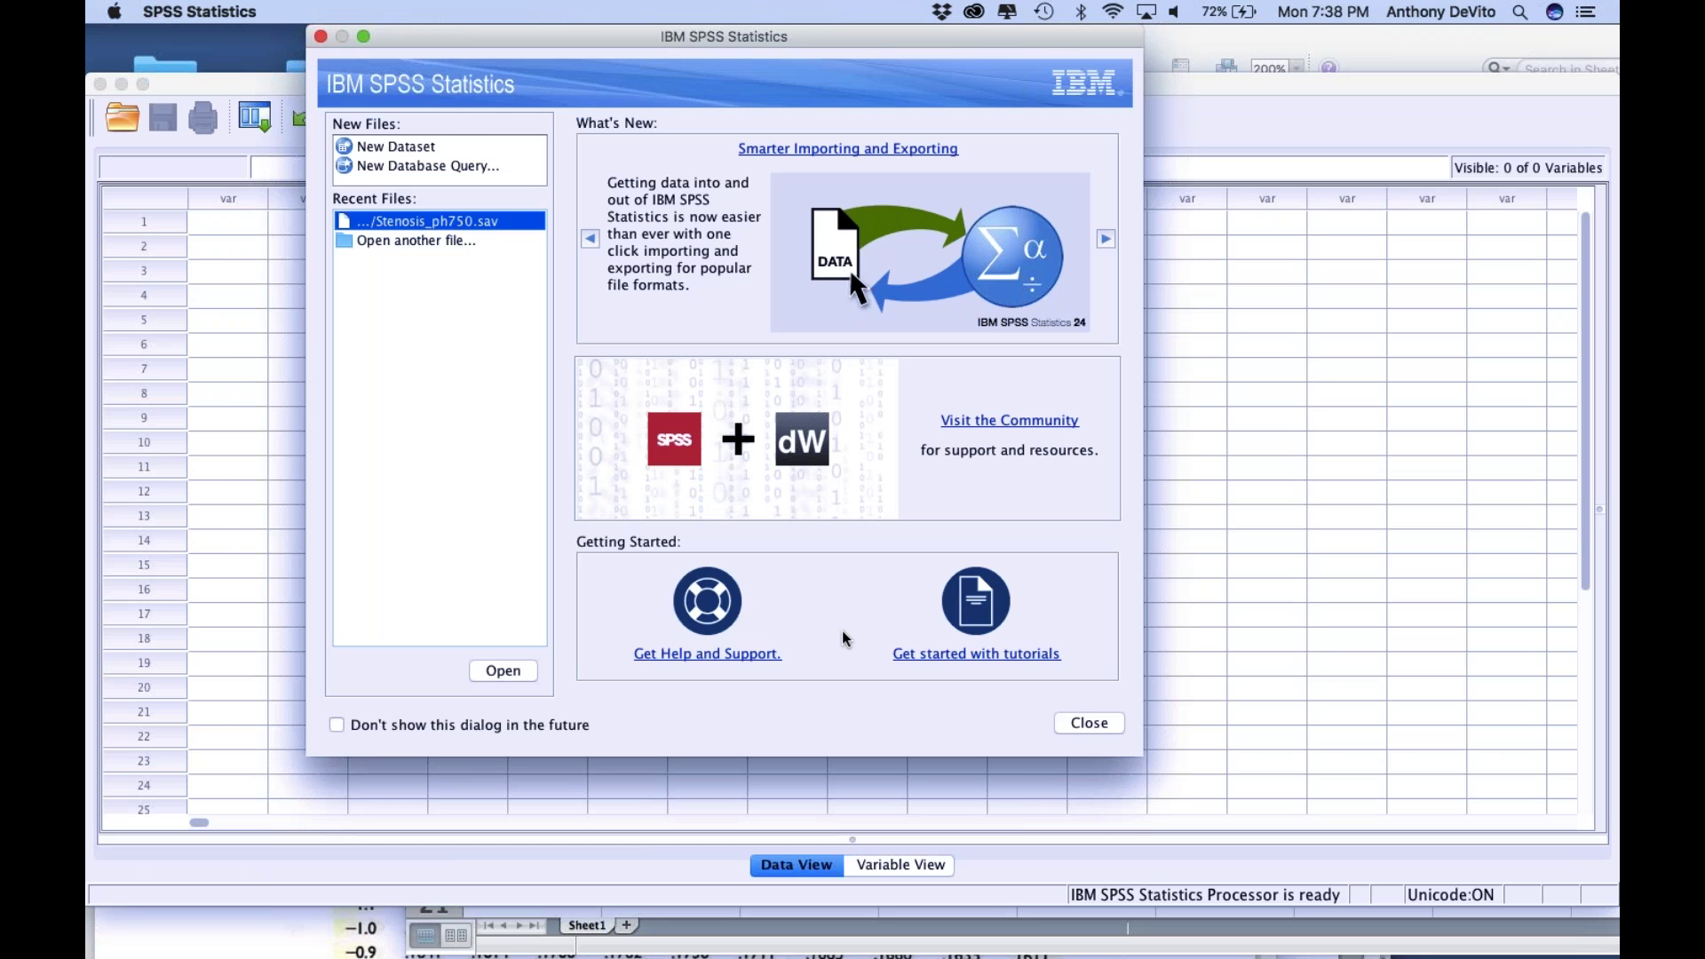
pyautogui.click(1090, 722)
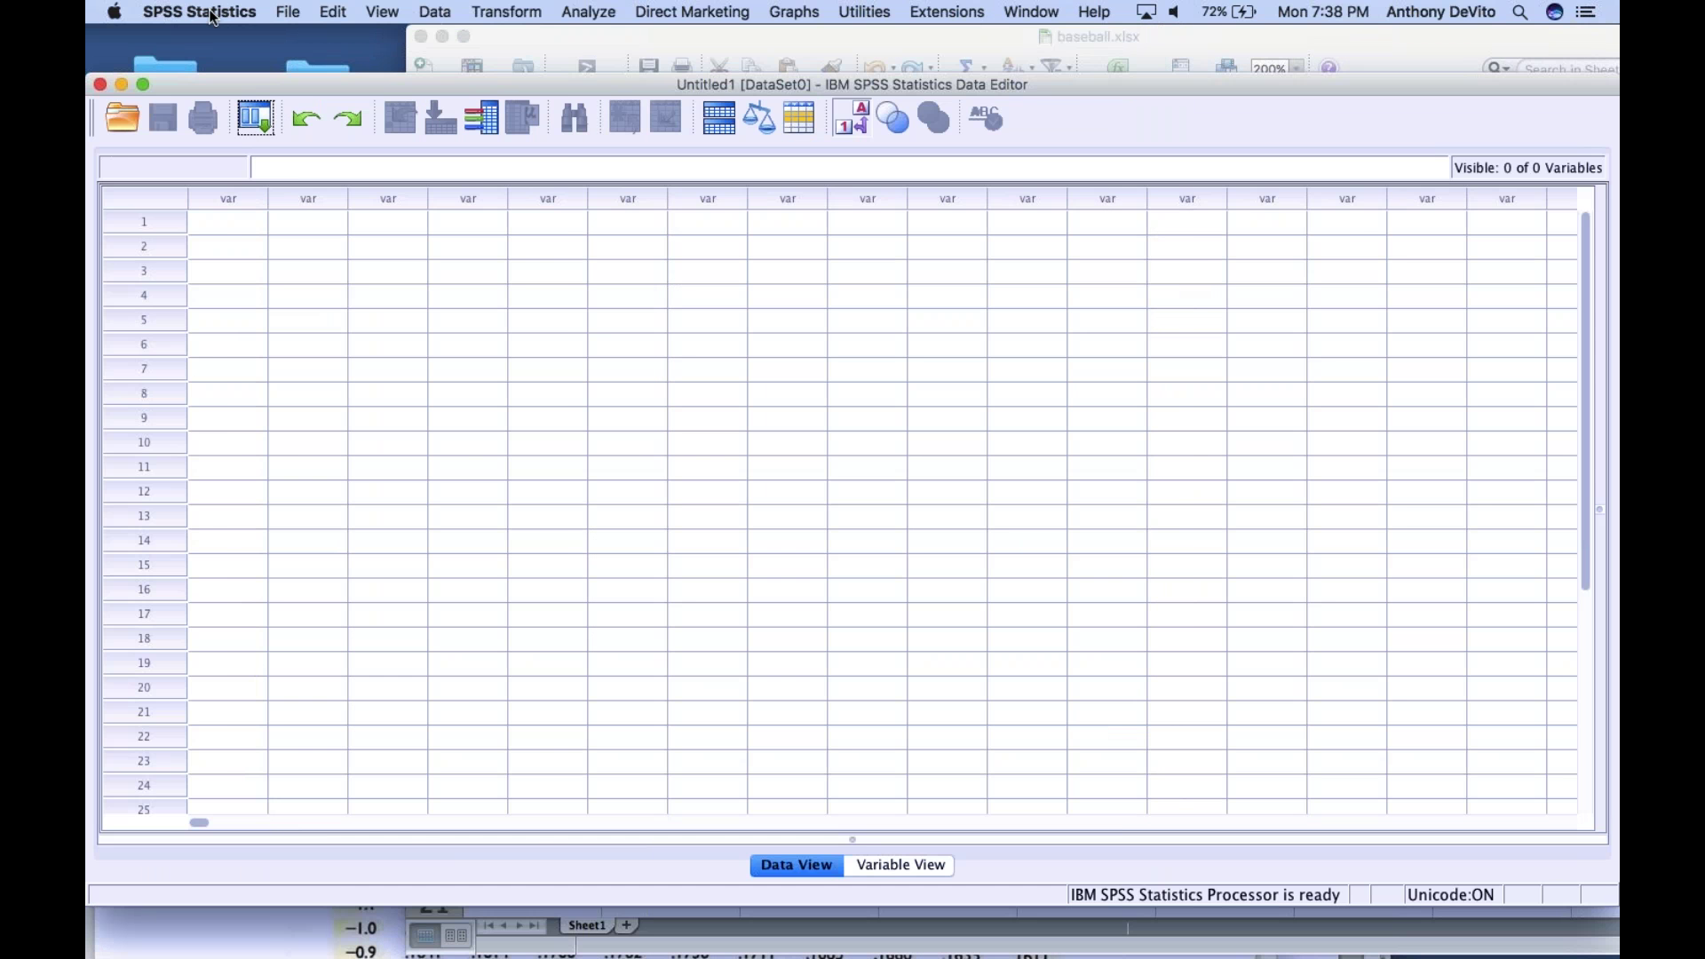
# Step: Try to open ~$baseball.xlsx from the Desktop as an Excel data file
pyautogui.click(286, 11)
pyautogui.moveTo(305, 61)
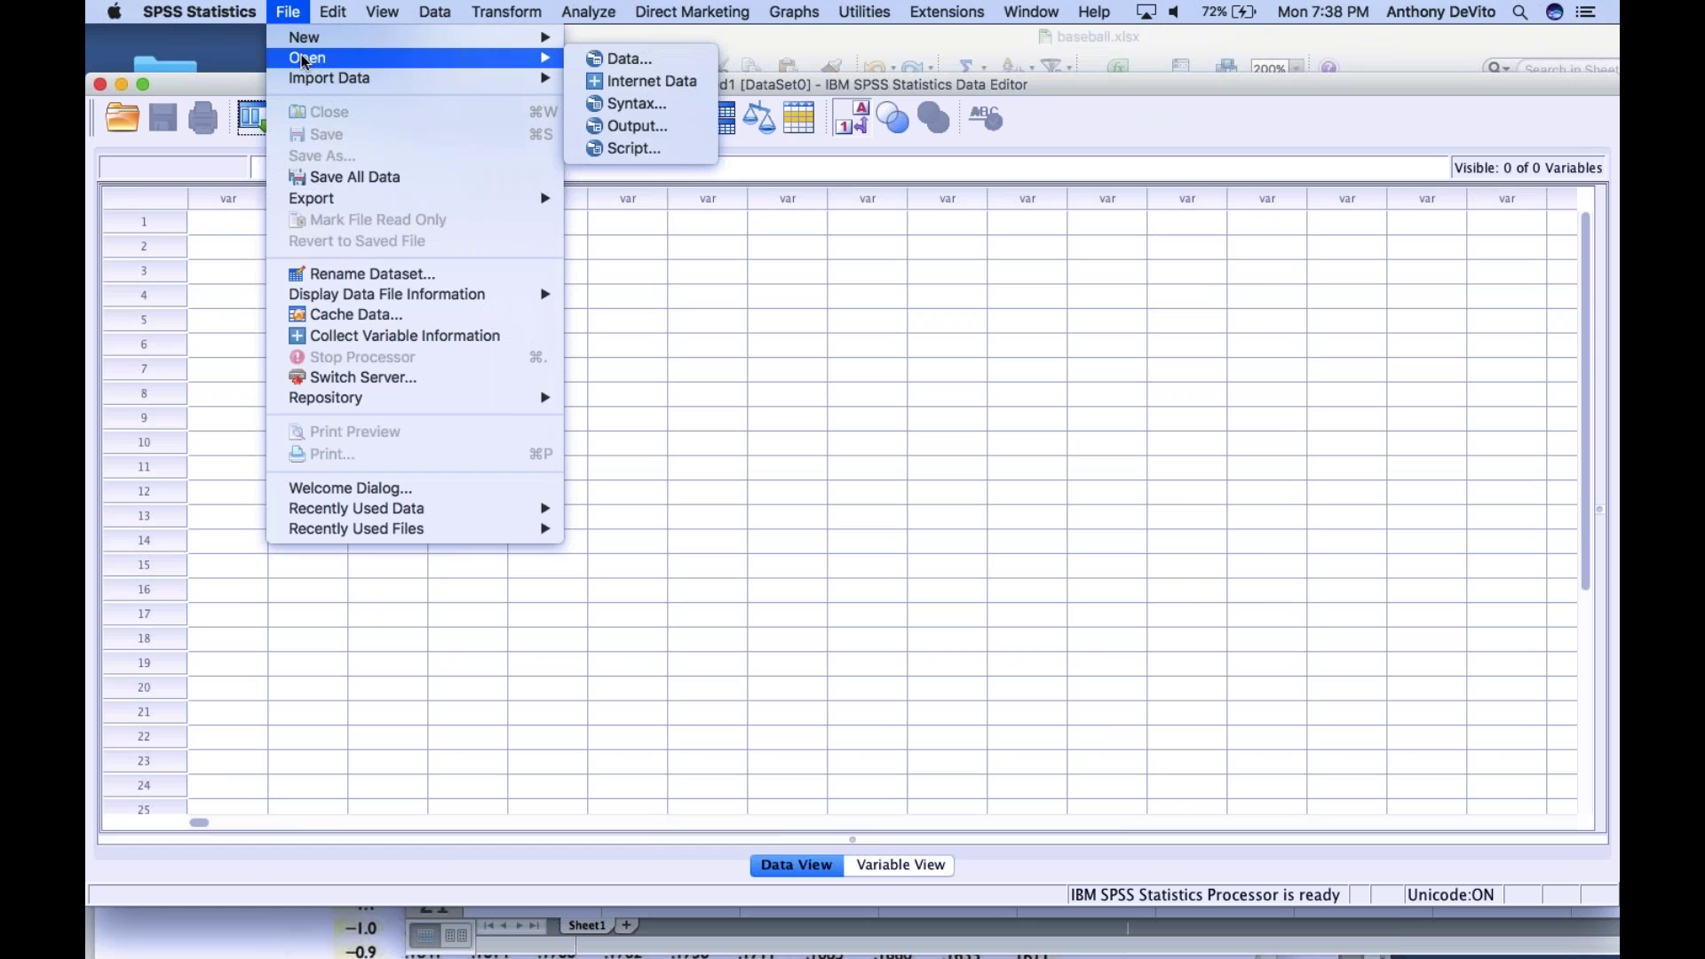
pyautogui.click(601, 57)
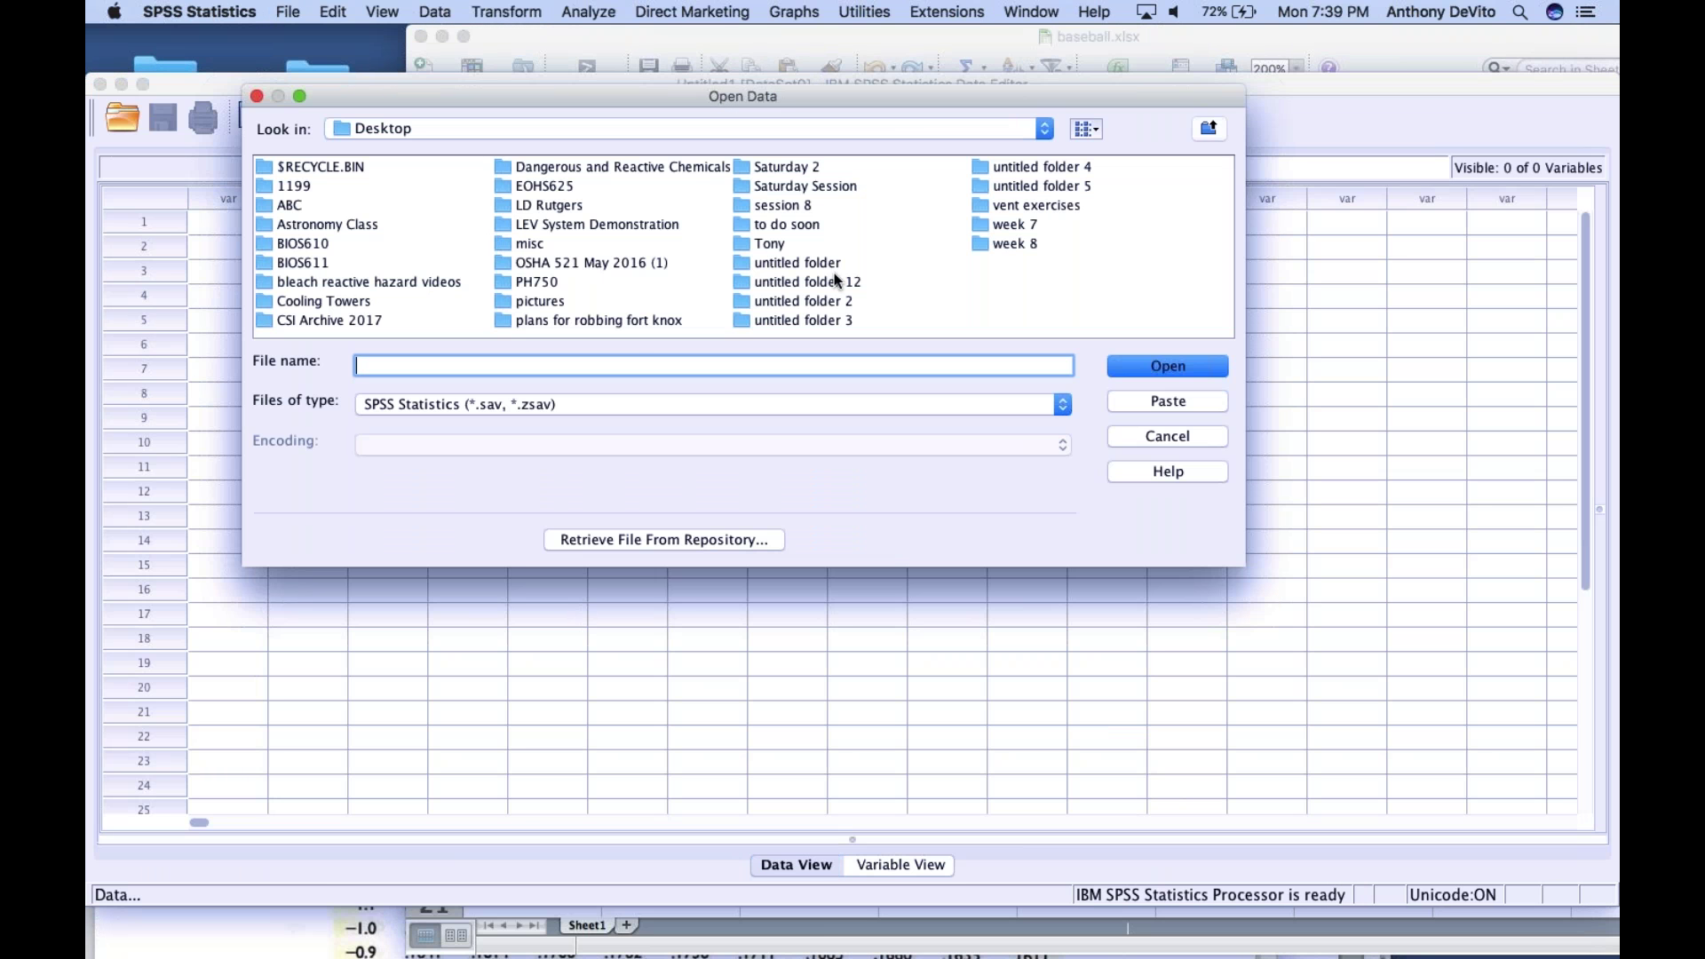
pyautogui.click(705, 404)
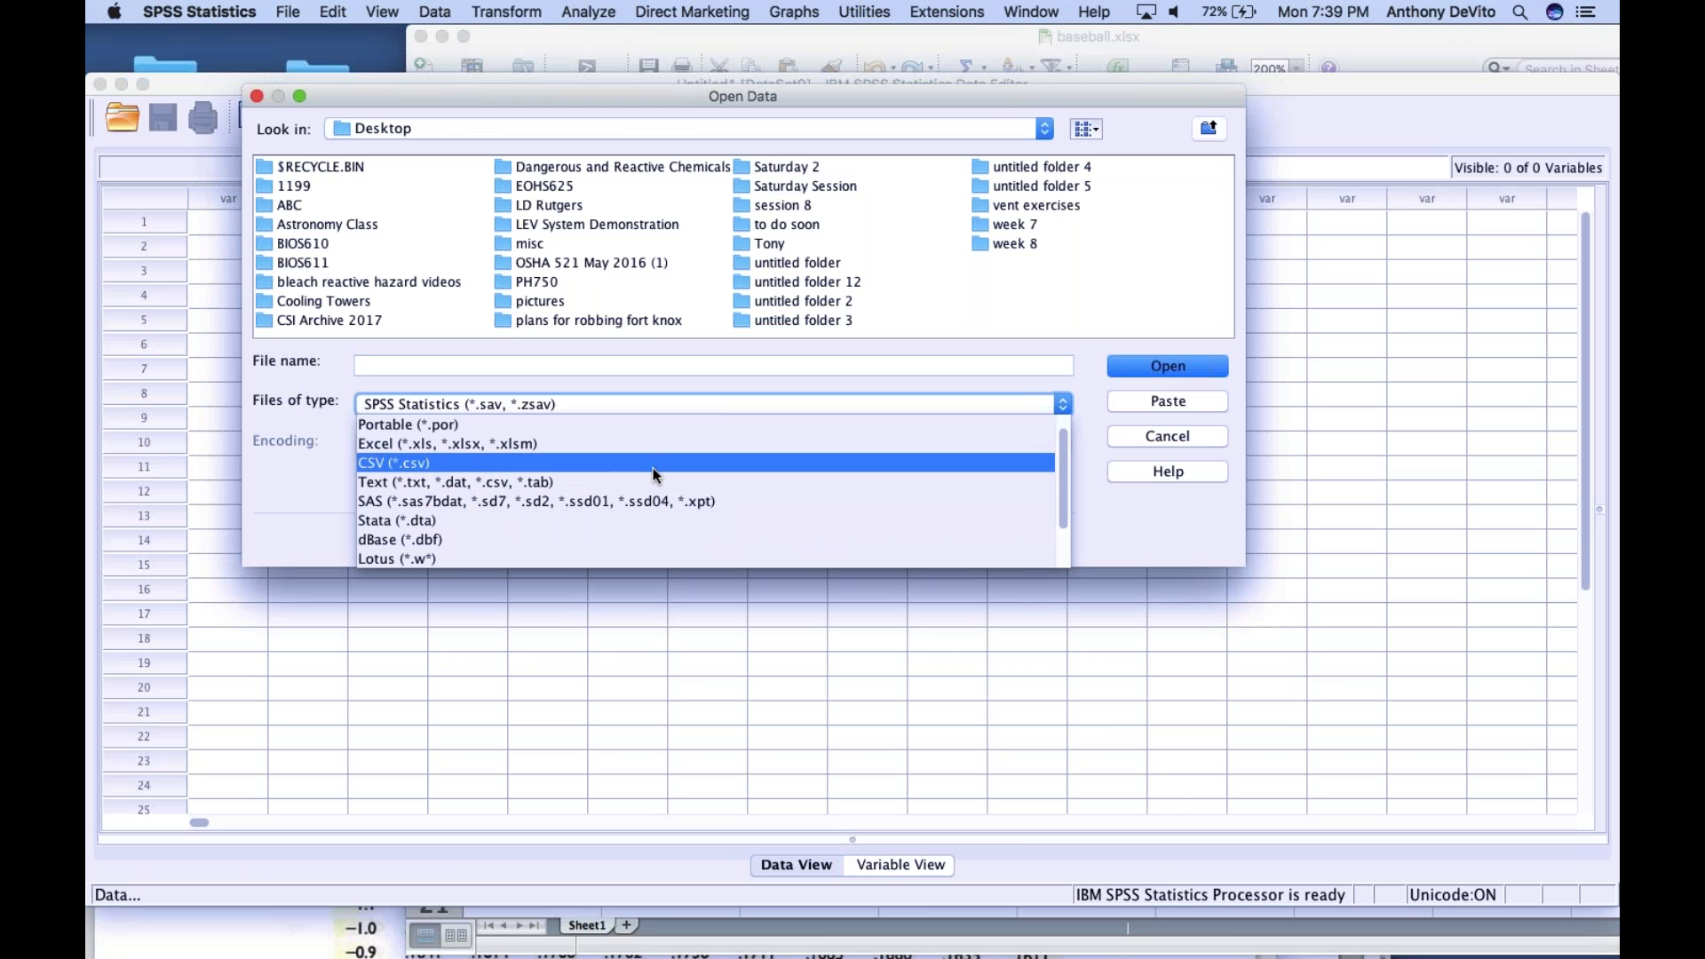
pyautogui.click(657, 444)
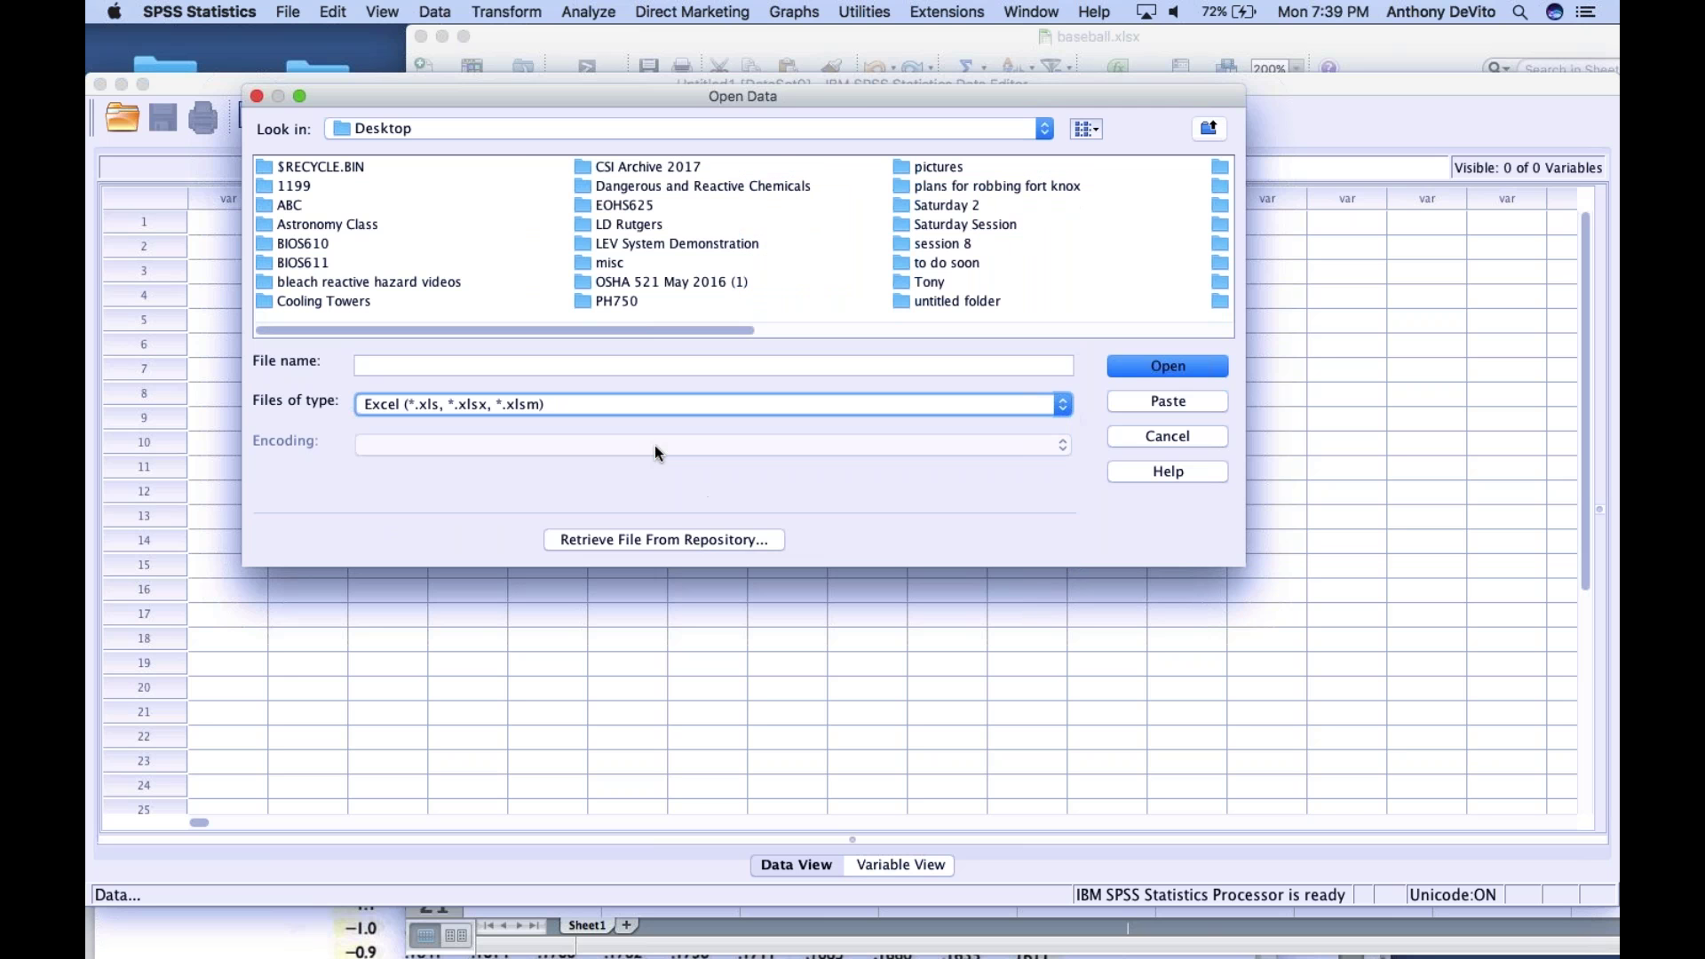
pyautogui.hscroll(10, 742, 303)
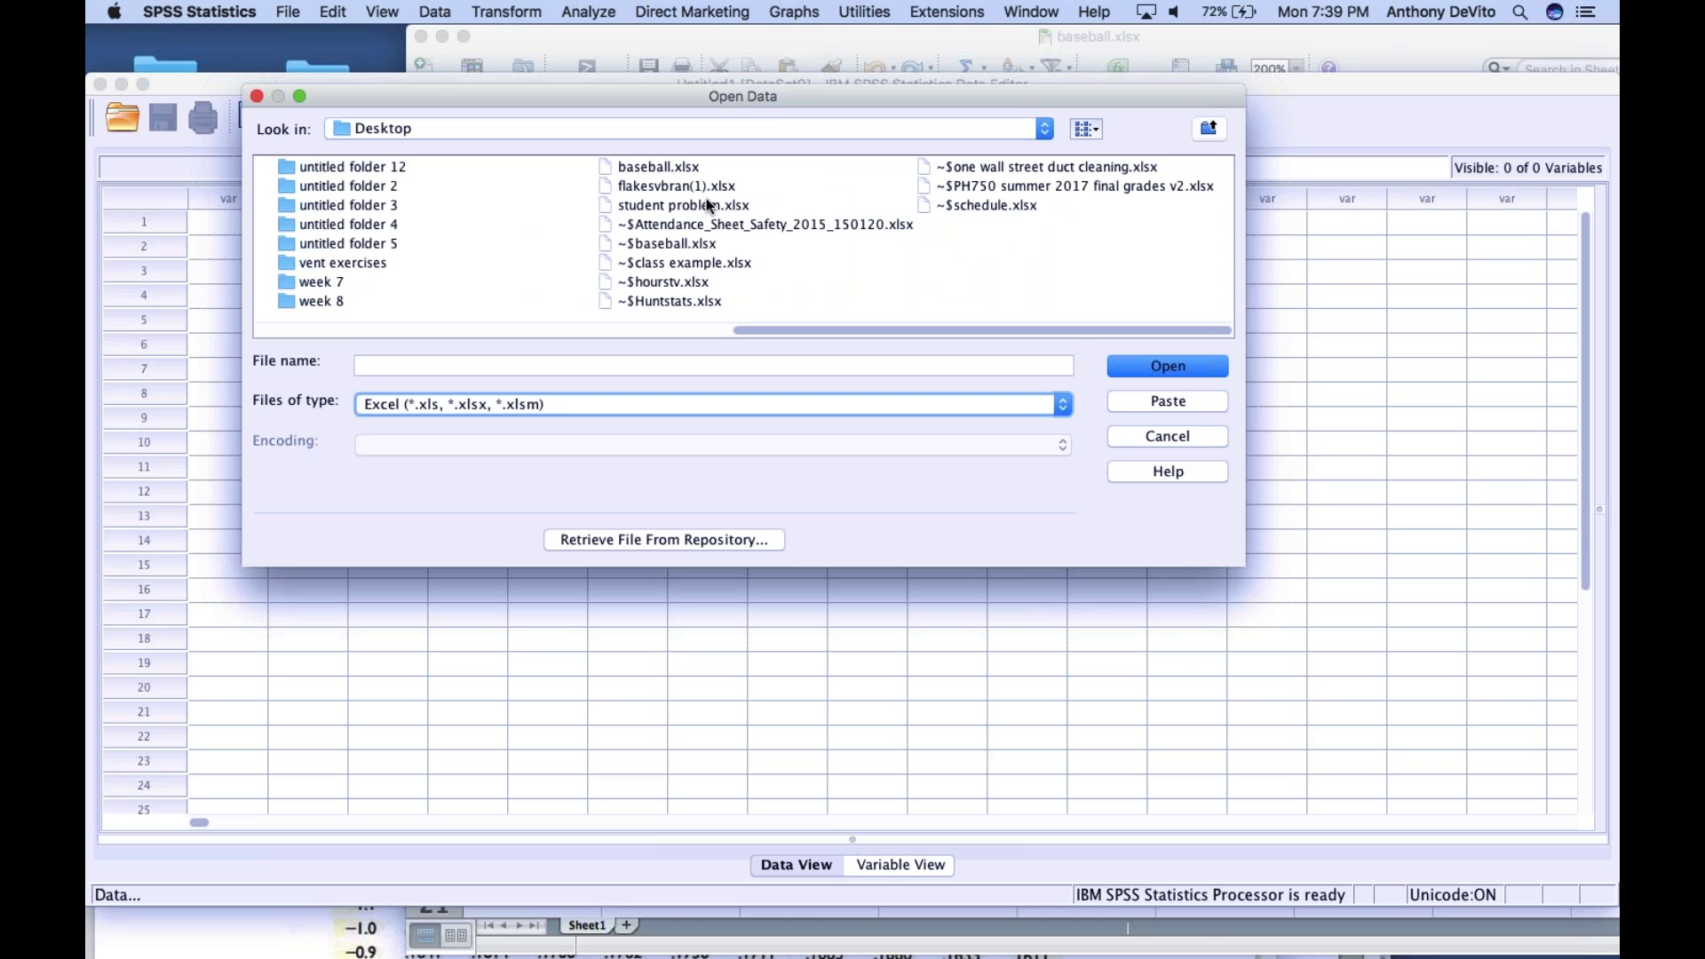
pyautogui.doubleClick(674, 242)
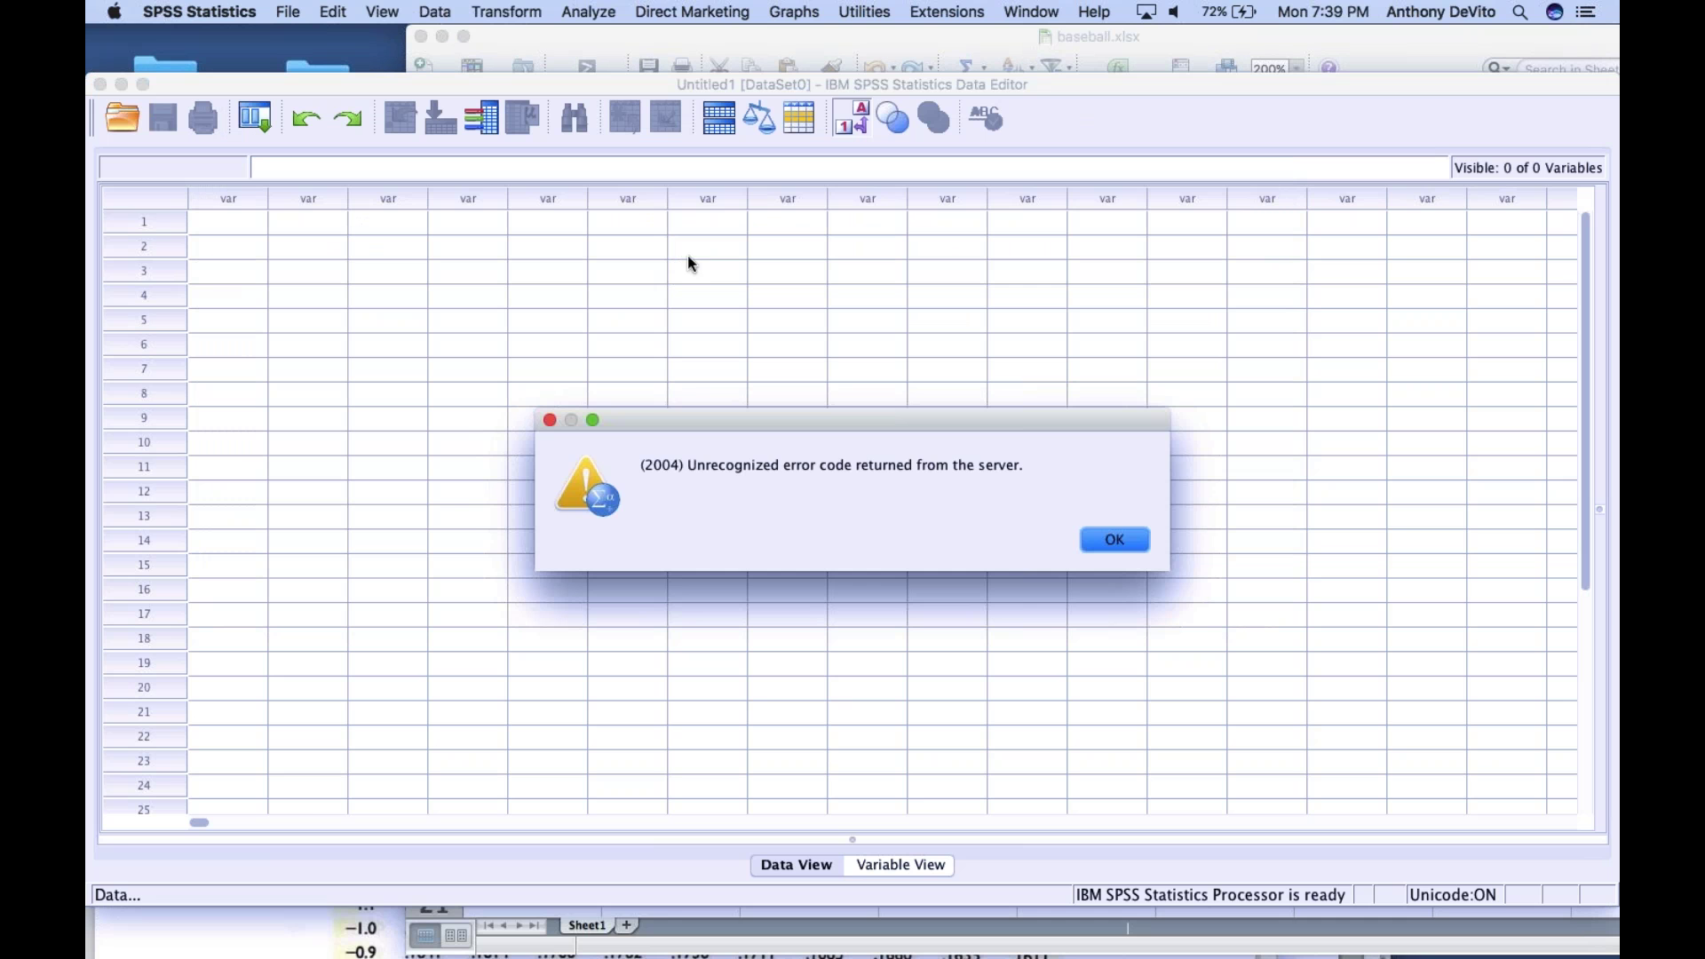
pyautogui.click(1104, 539)
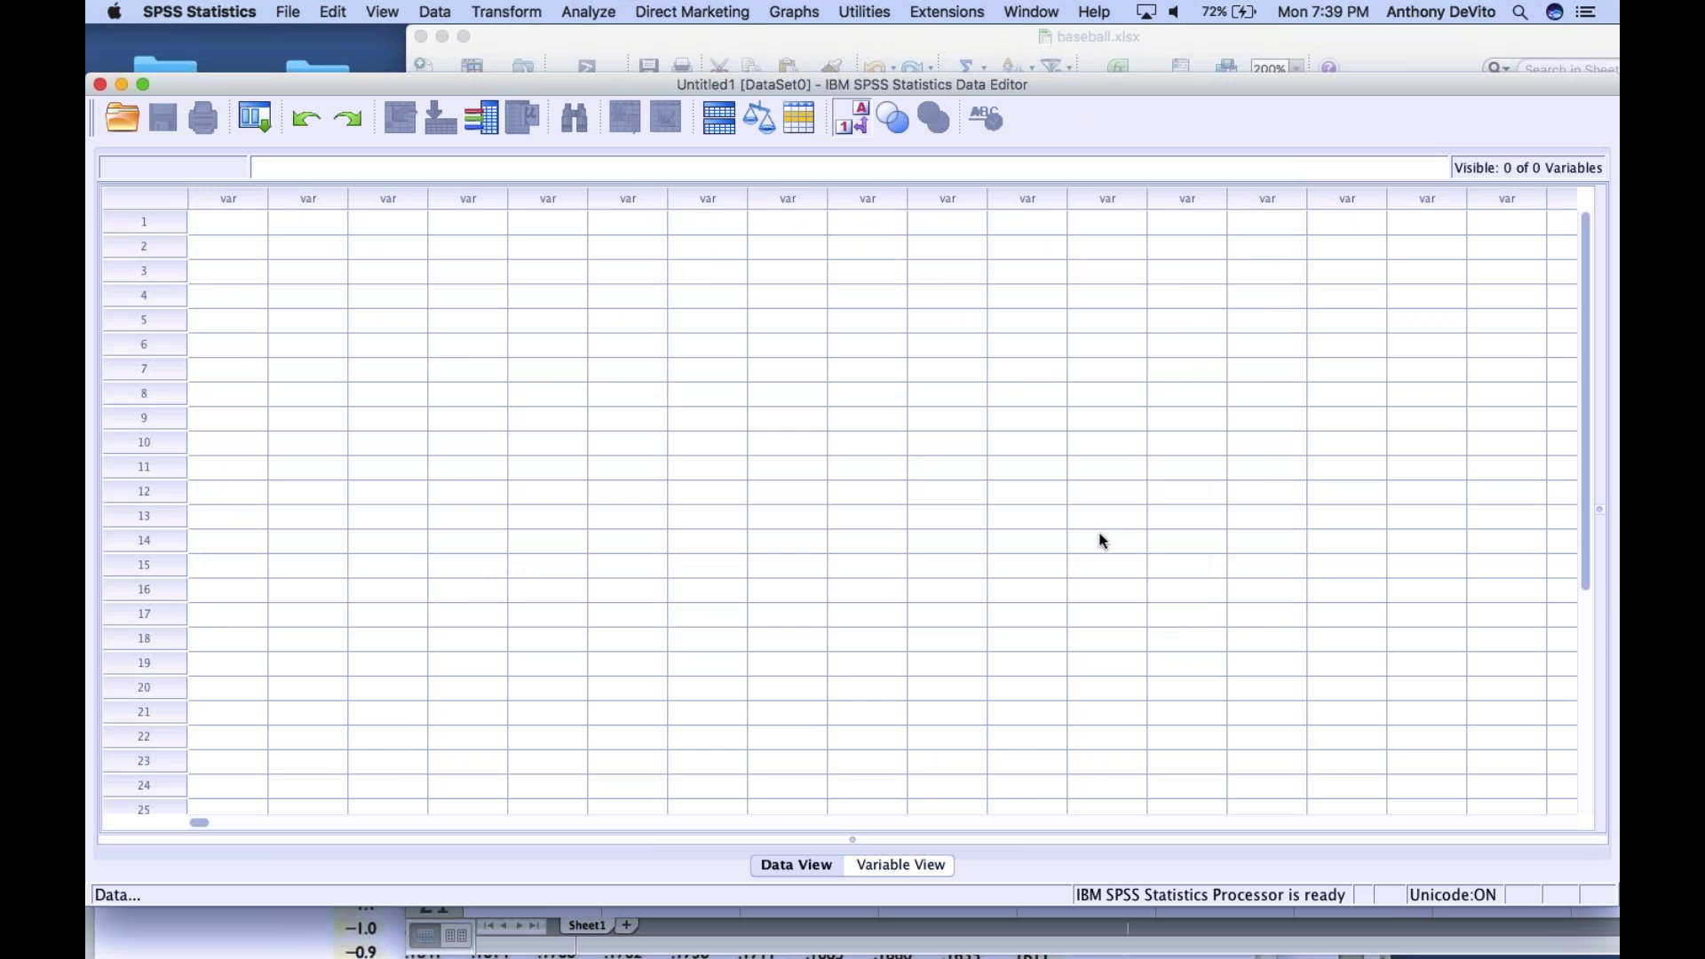
pyautogui.click(99, 84)
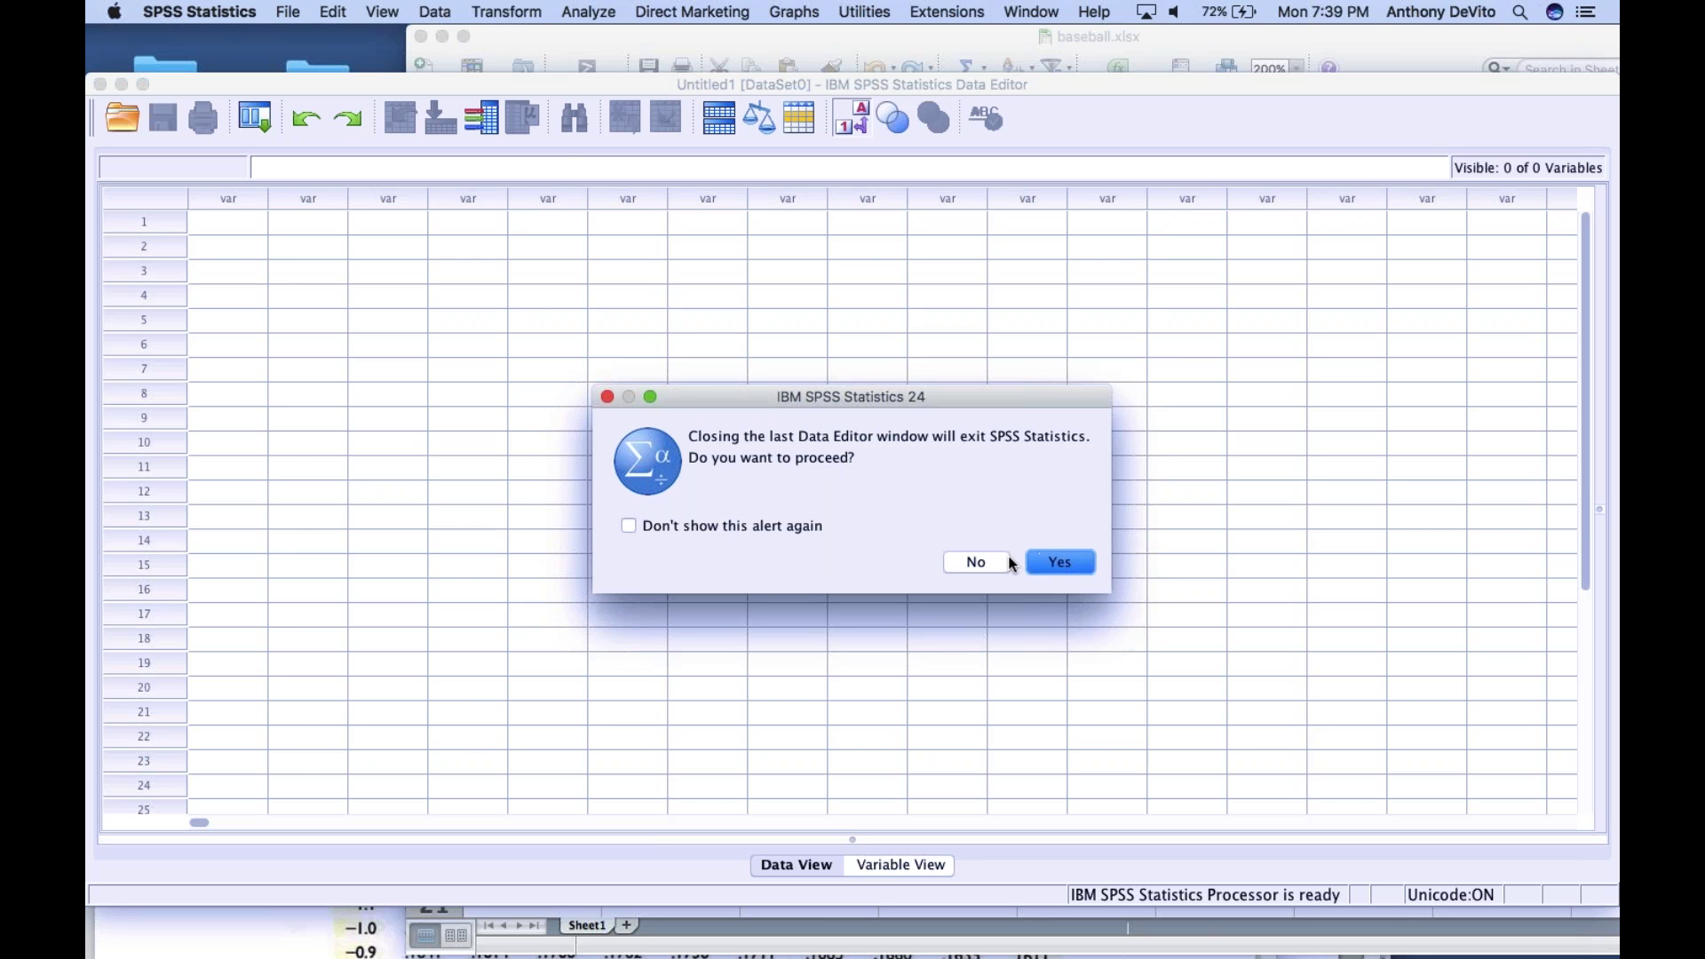
pyautogui.click(983, 562)
# Step: Import baseball.xlsx from the Desktop as Excel data, reading Sheet1 [A1:A9] without variable names from the first row
pyautogui.click(287, 11)
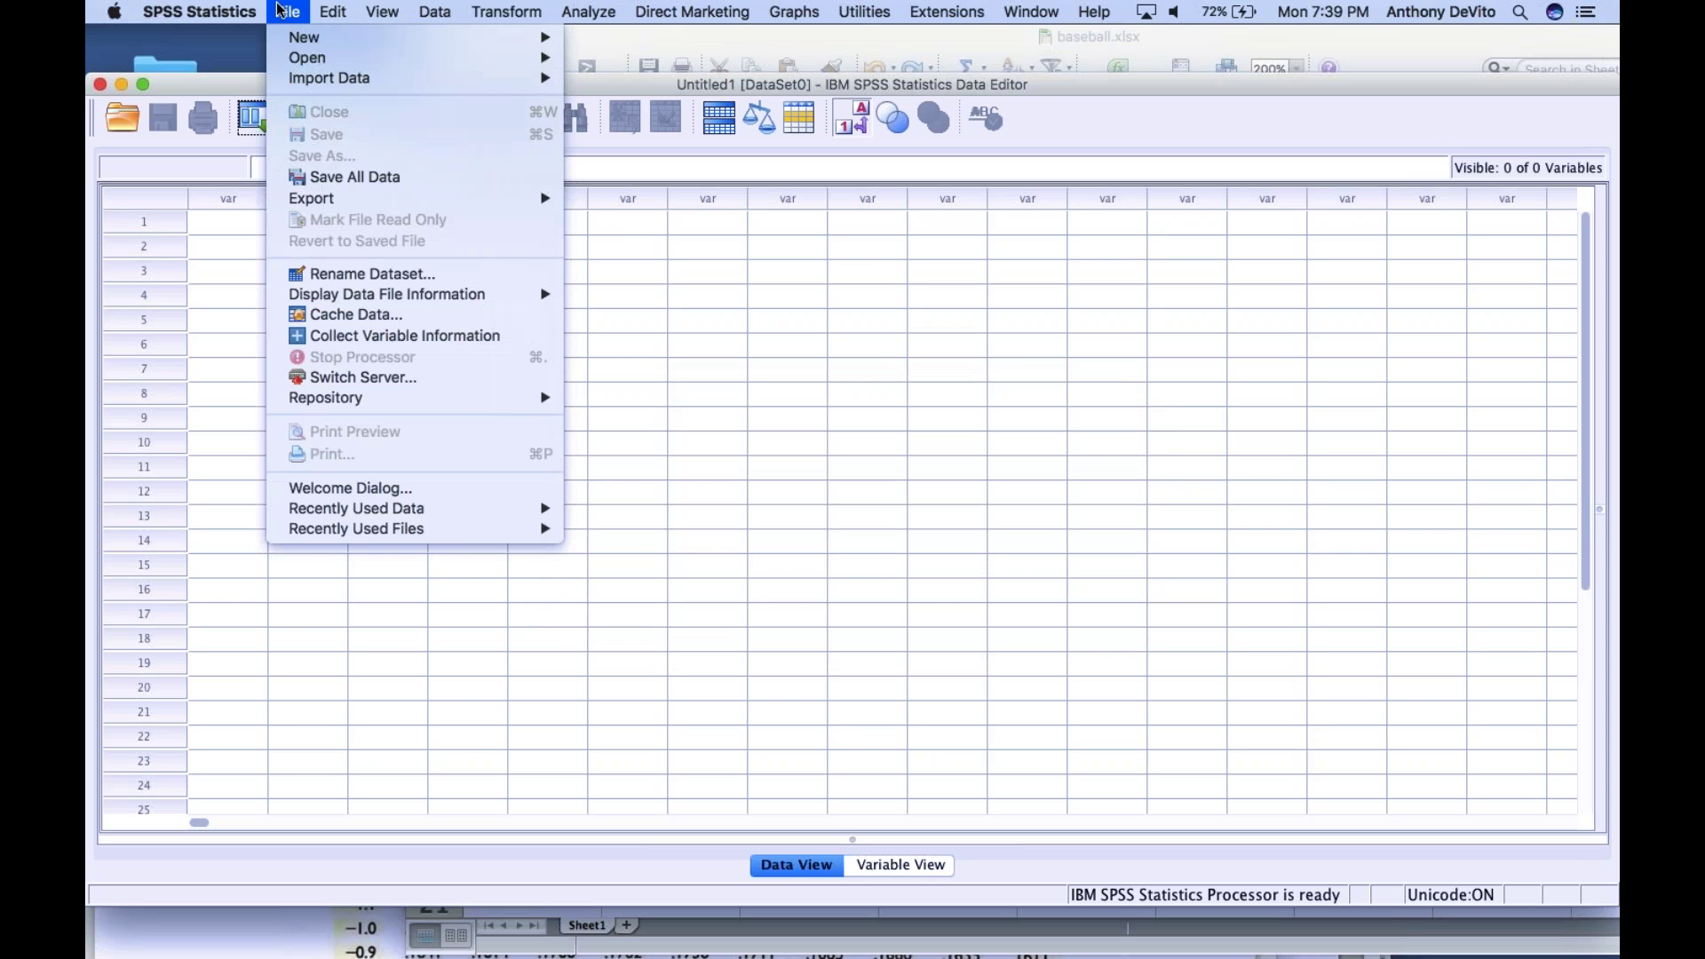
pyautogui.moveTo(302, 59)
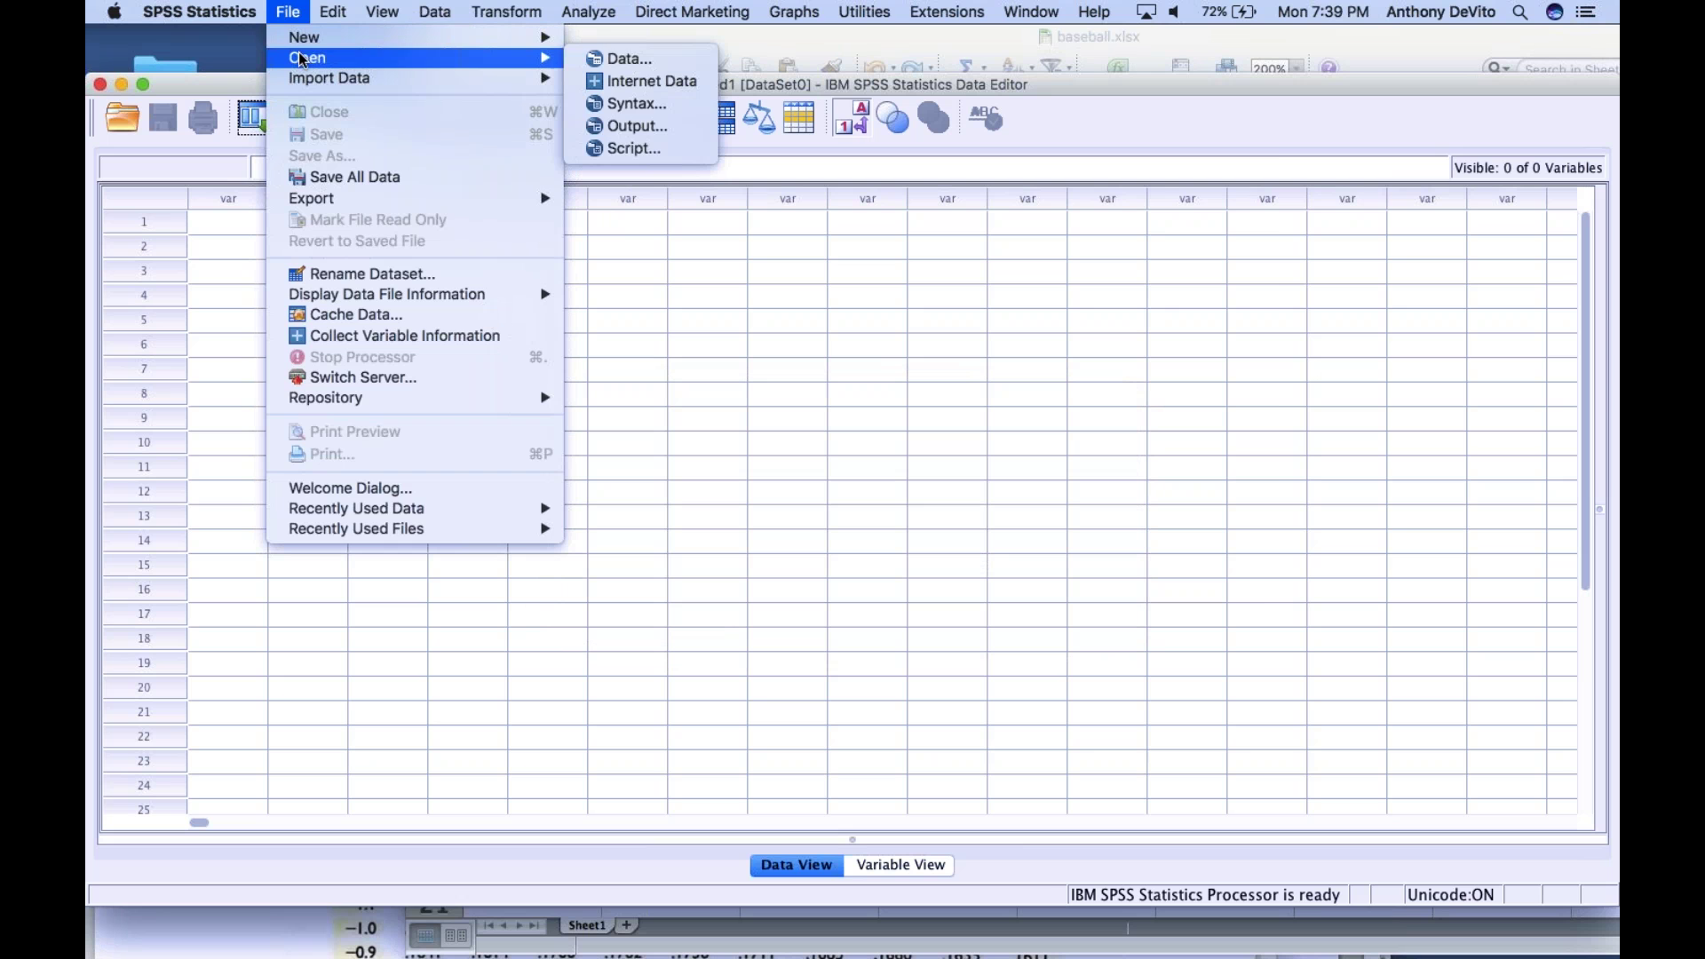
pyautogui.click(596, 53)
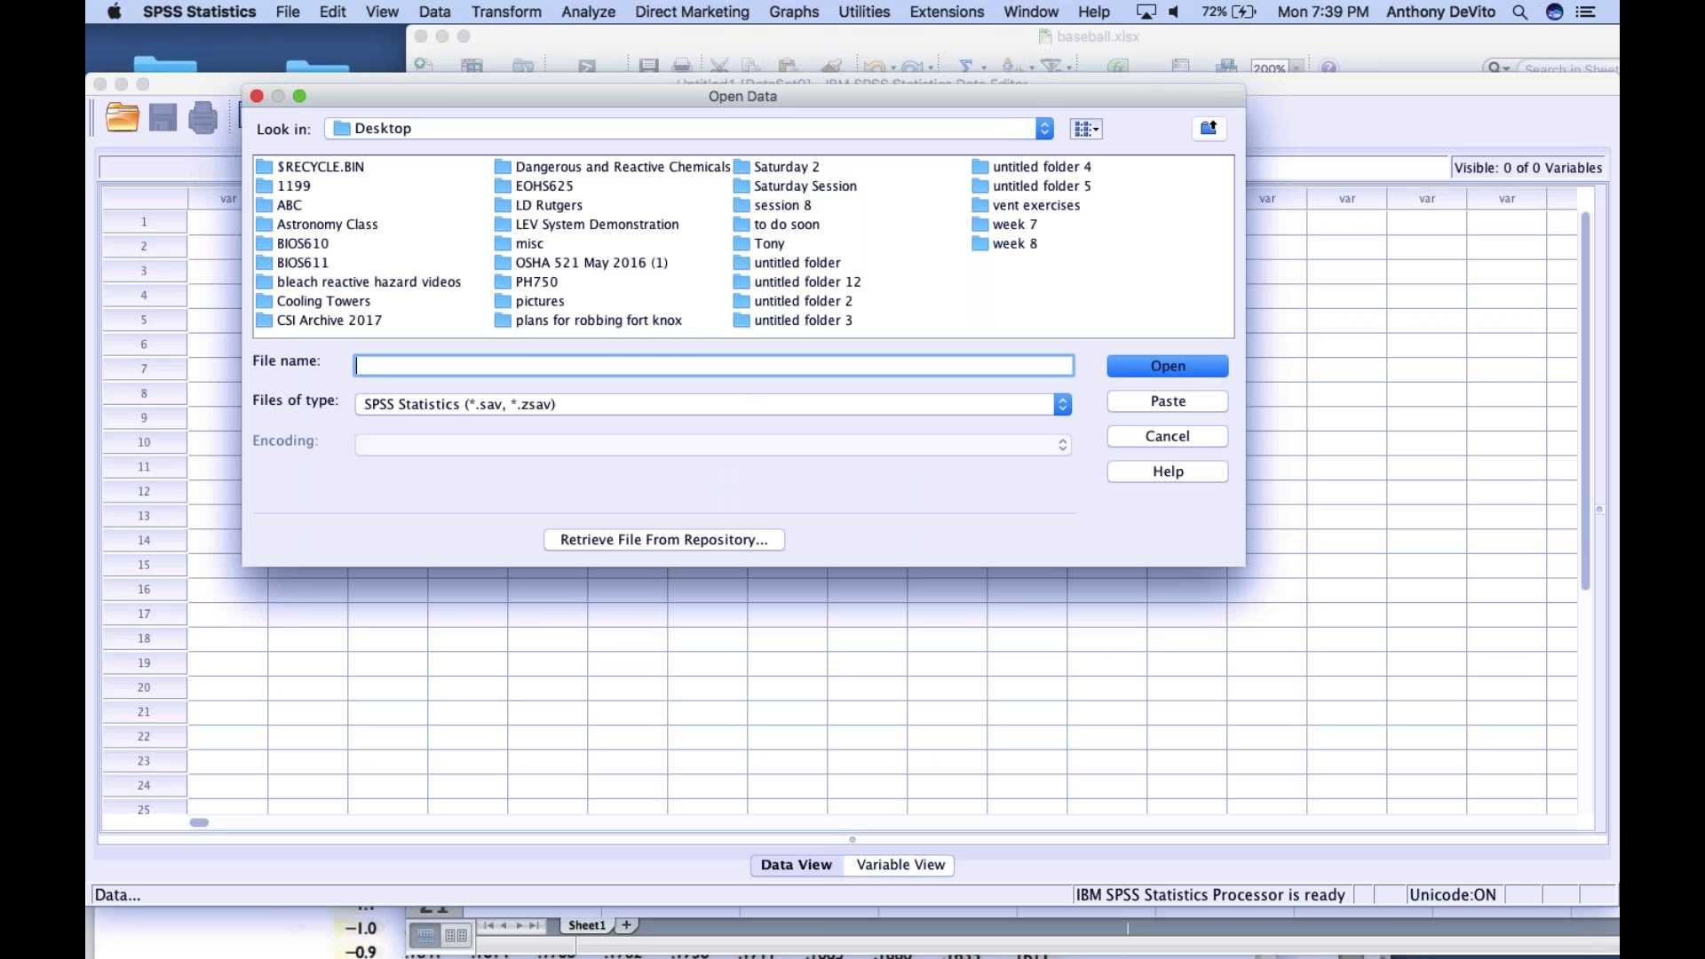
pyautogui.click(749, 402)
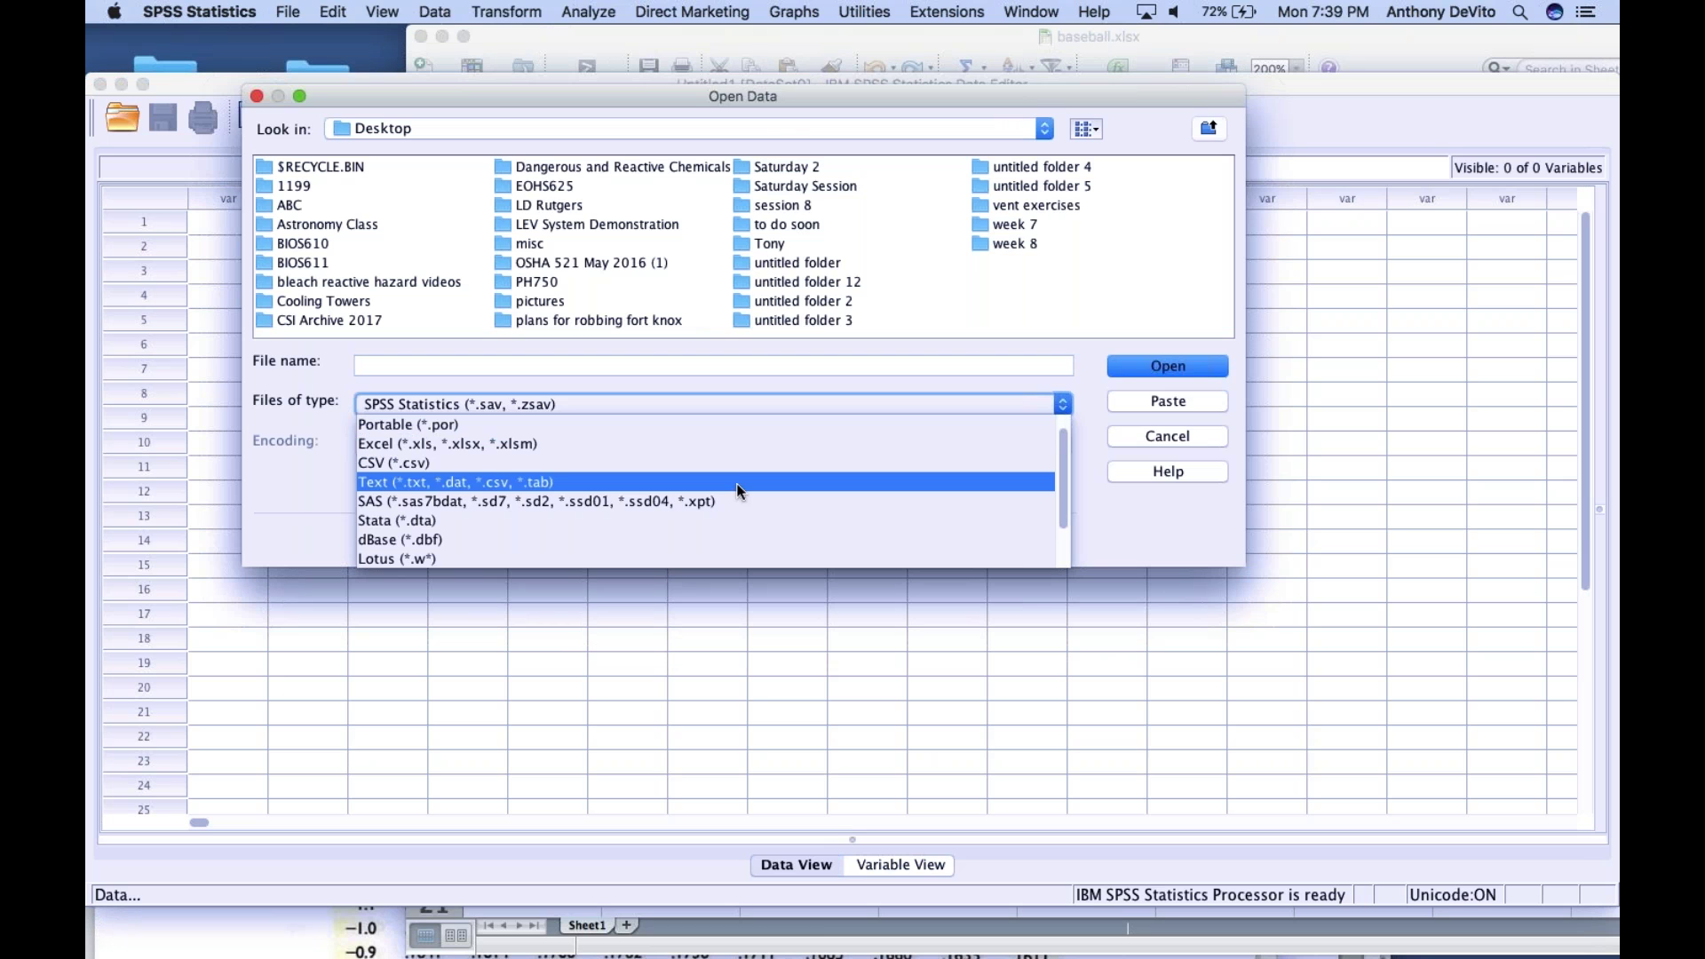
pyautogui.click(733, 443)
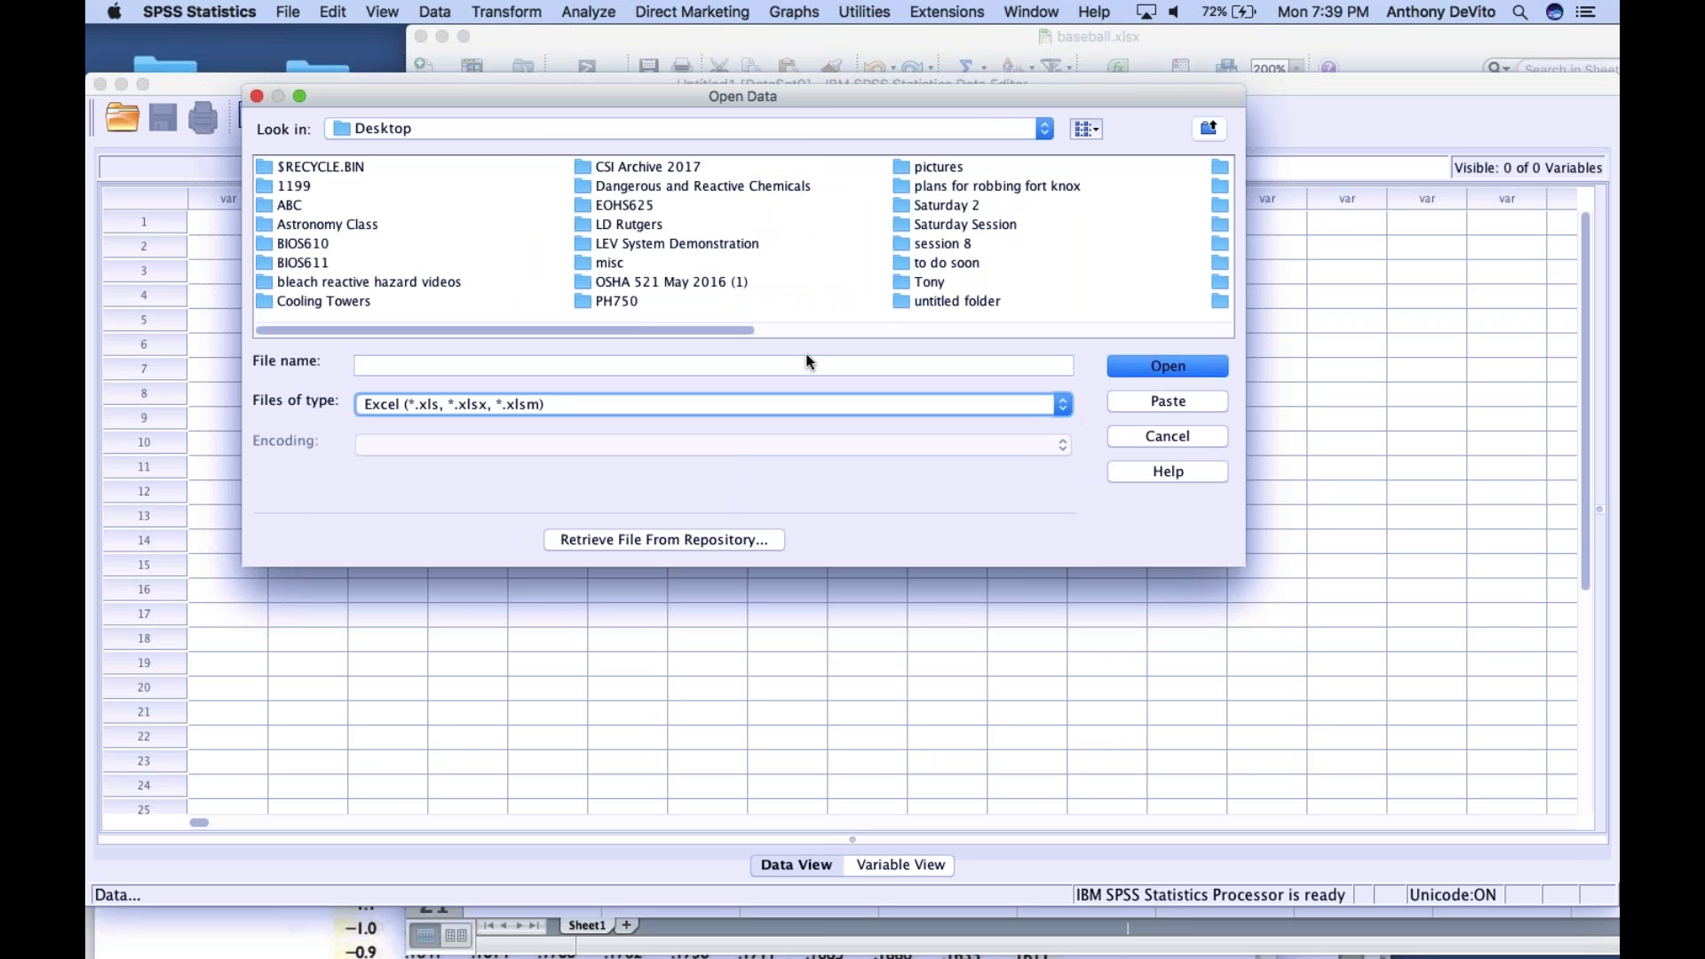
pyautogui.hscroll(10, 962, 289)
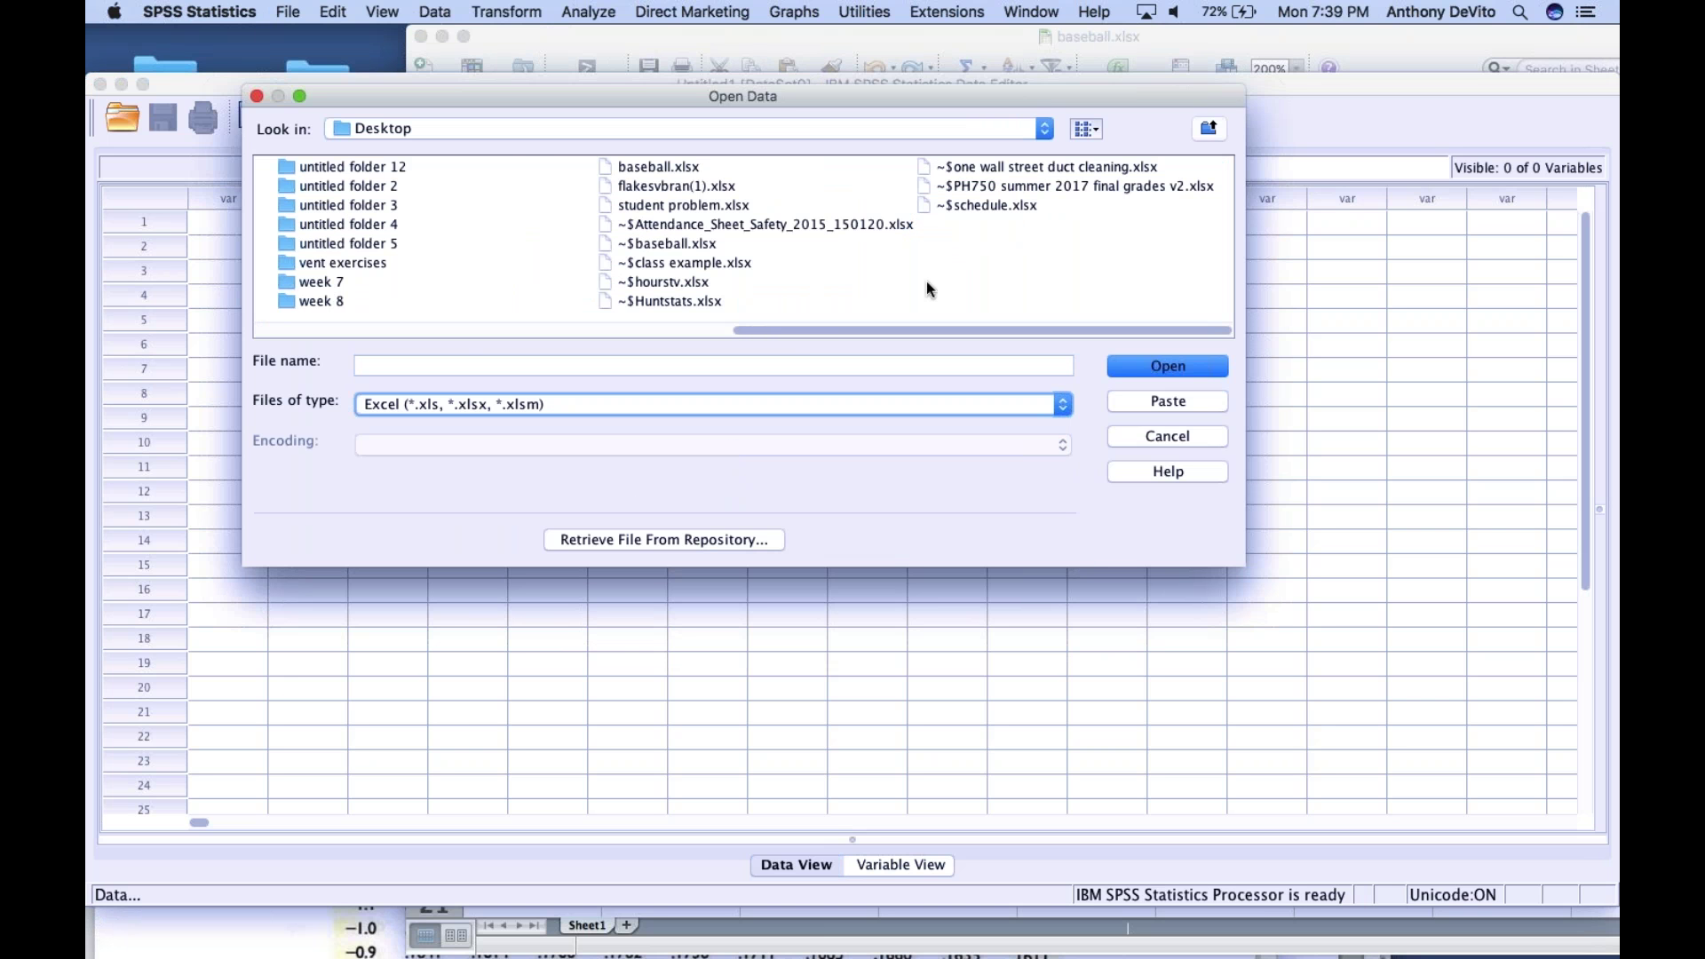
pyautogui.click(701, 247)
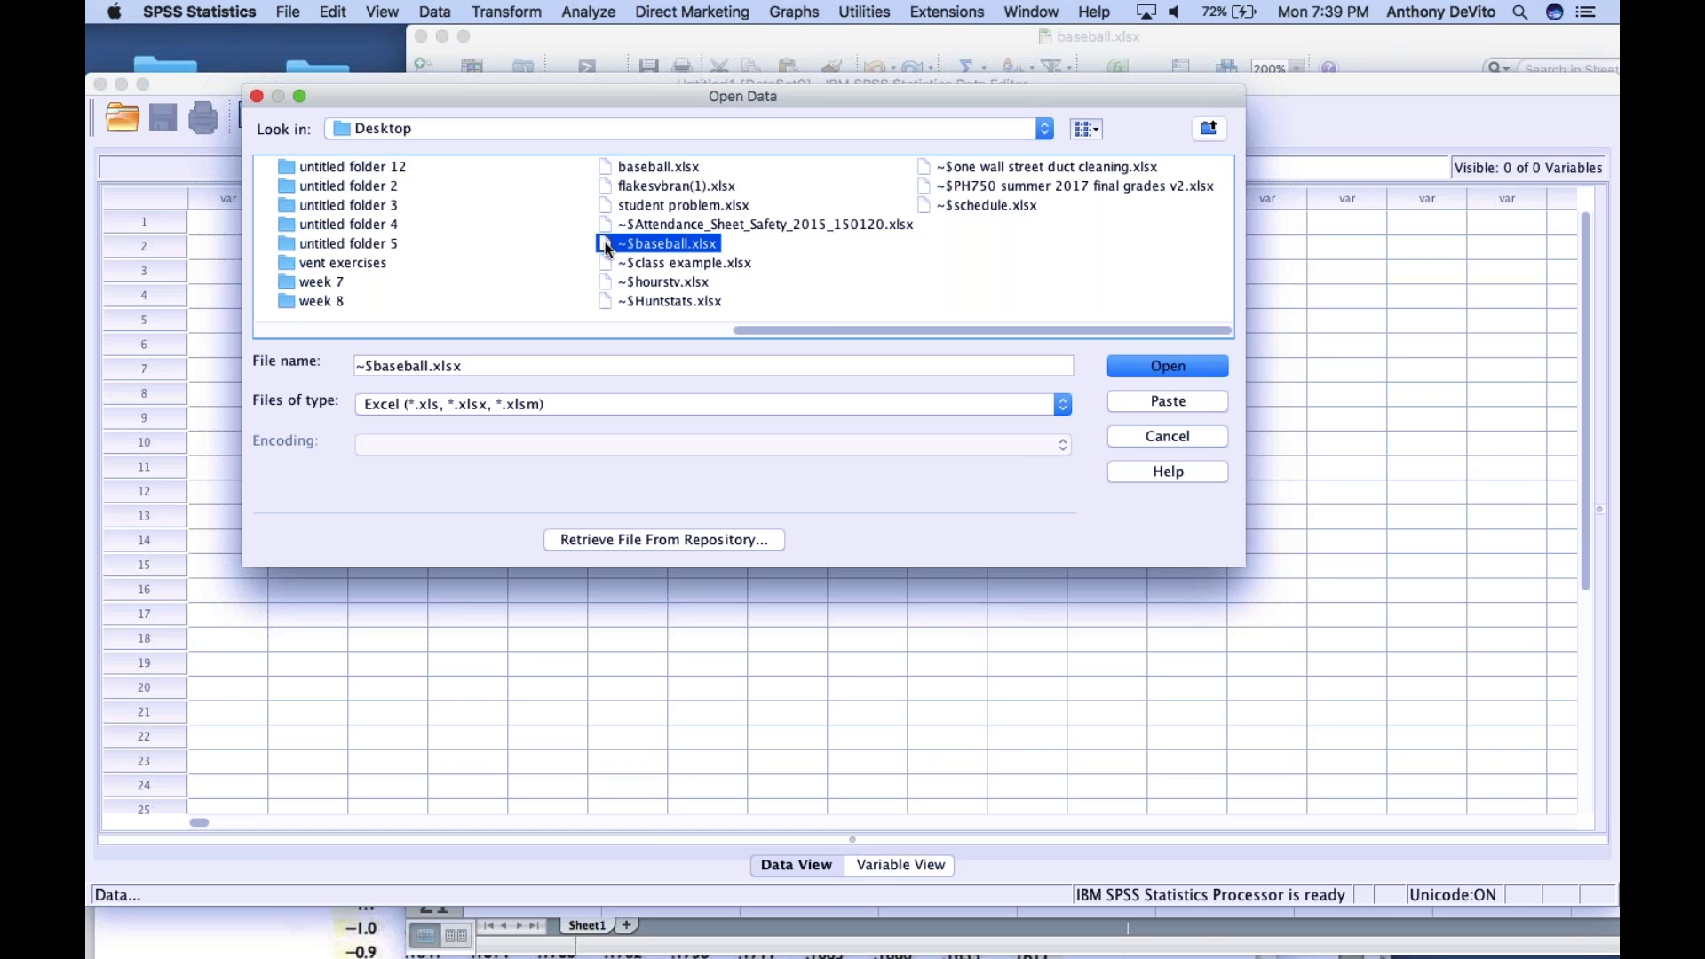
pyautogui.doubleClick(609, 166)
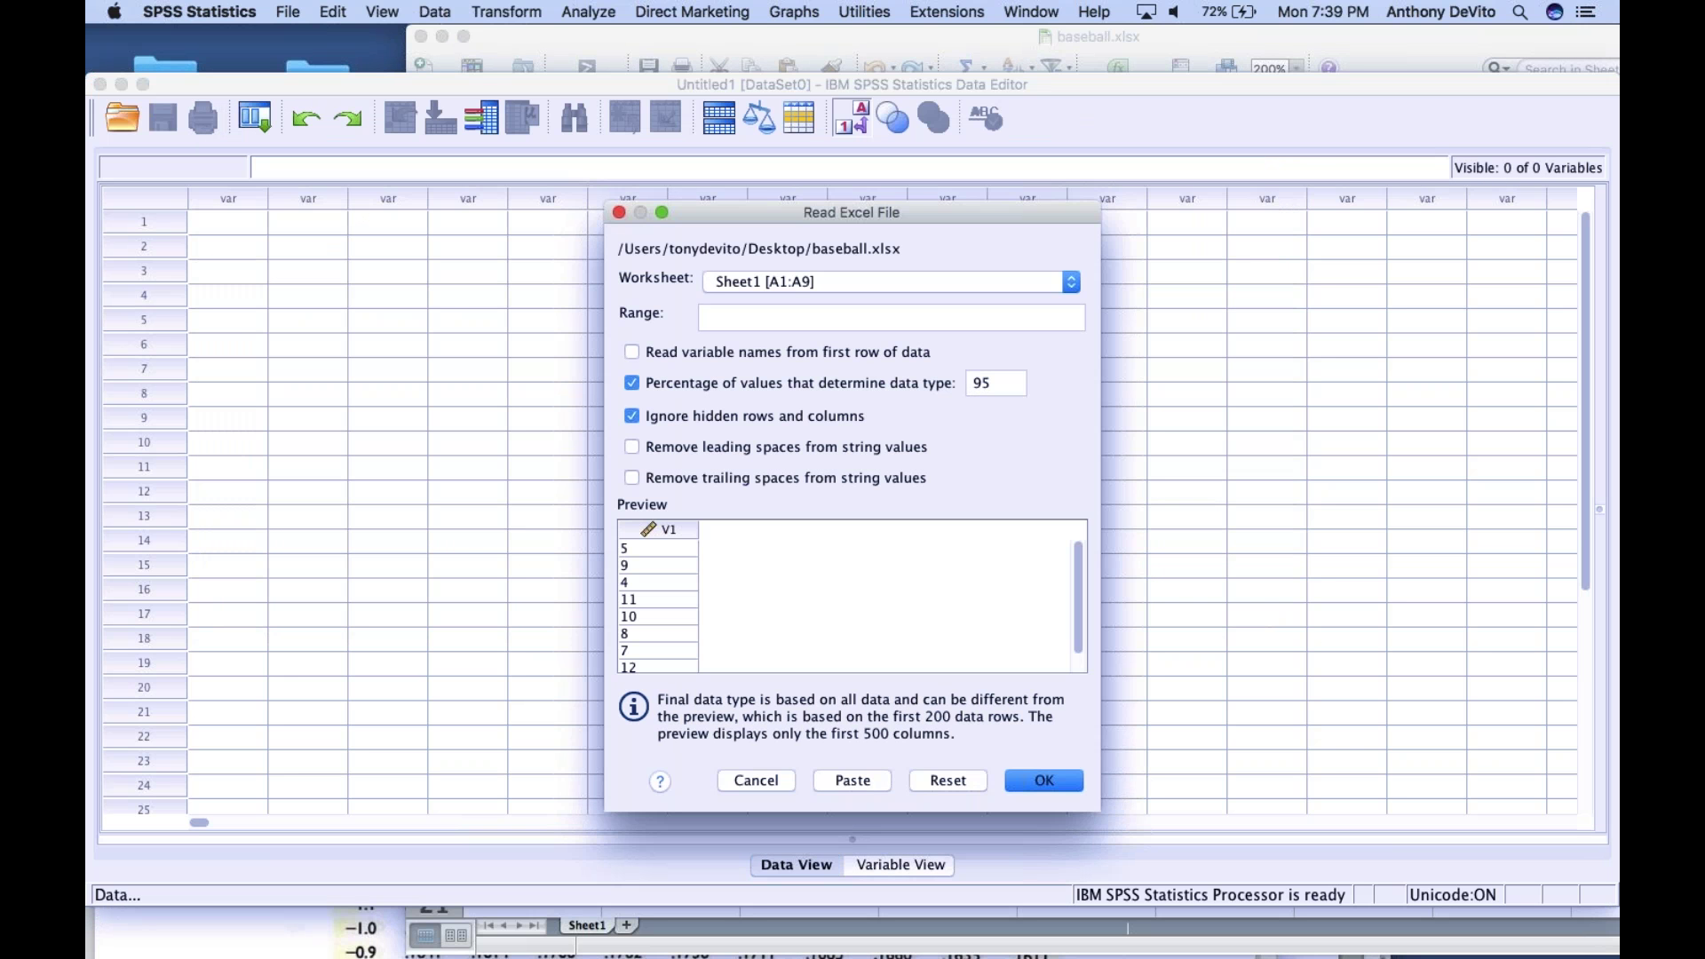
pyautogui.click(1049, 783)
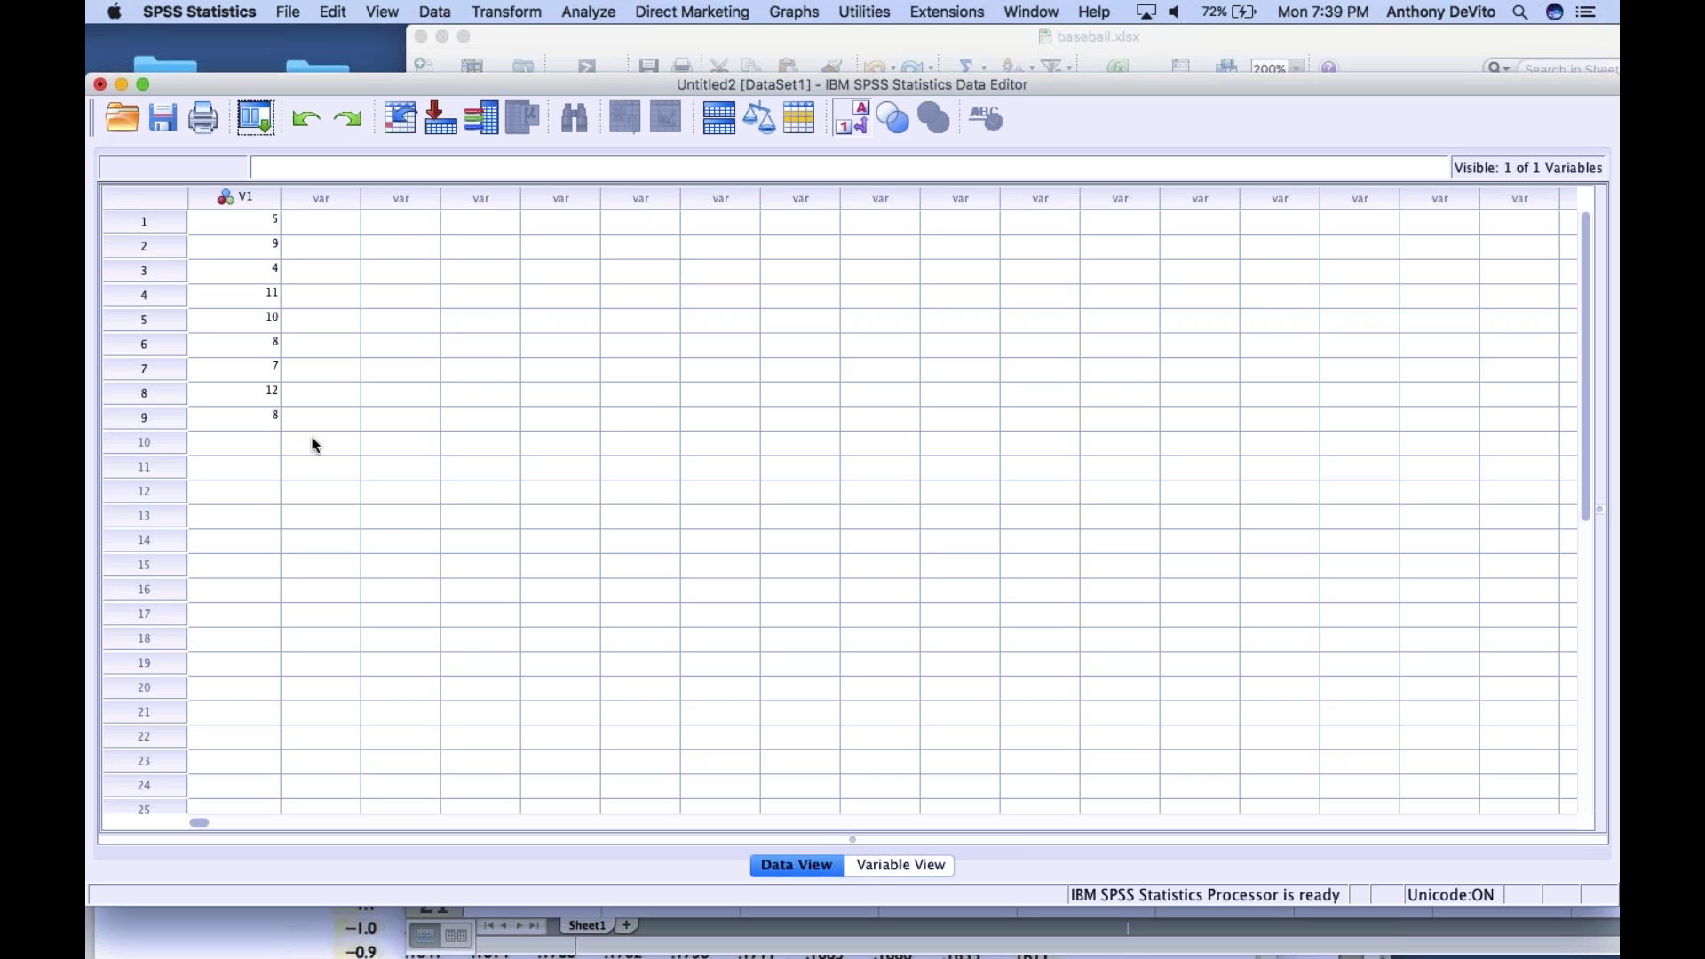
# Step: Run Descriptives on V1 with mean, standard deviation, minimum and maximum, and shorten the output window around the results table
pyautogui.moveTo(436, 84); pyautogui.dragTo(435, 36)
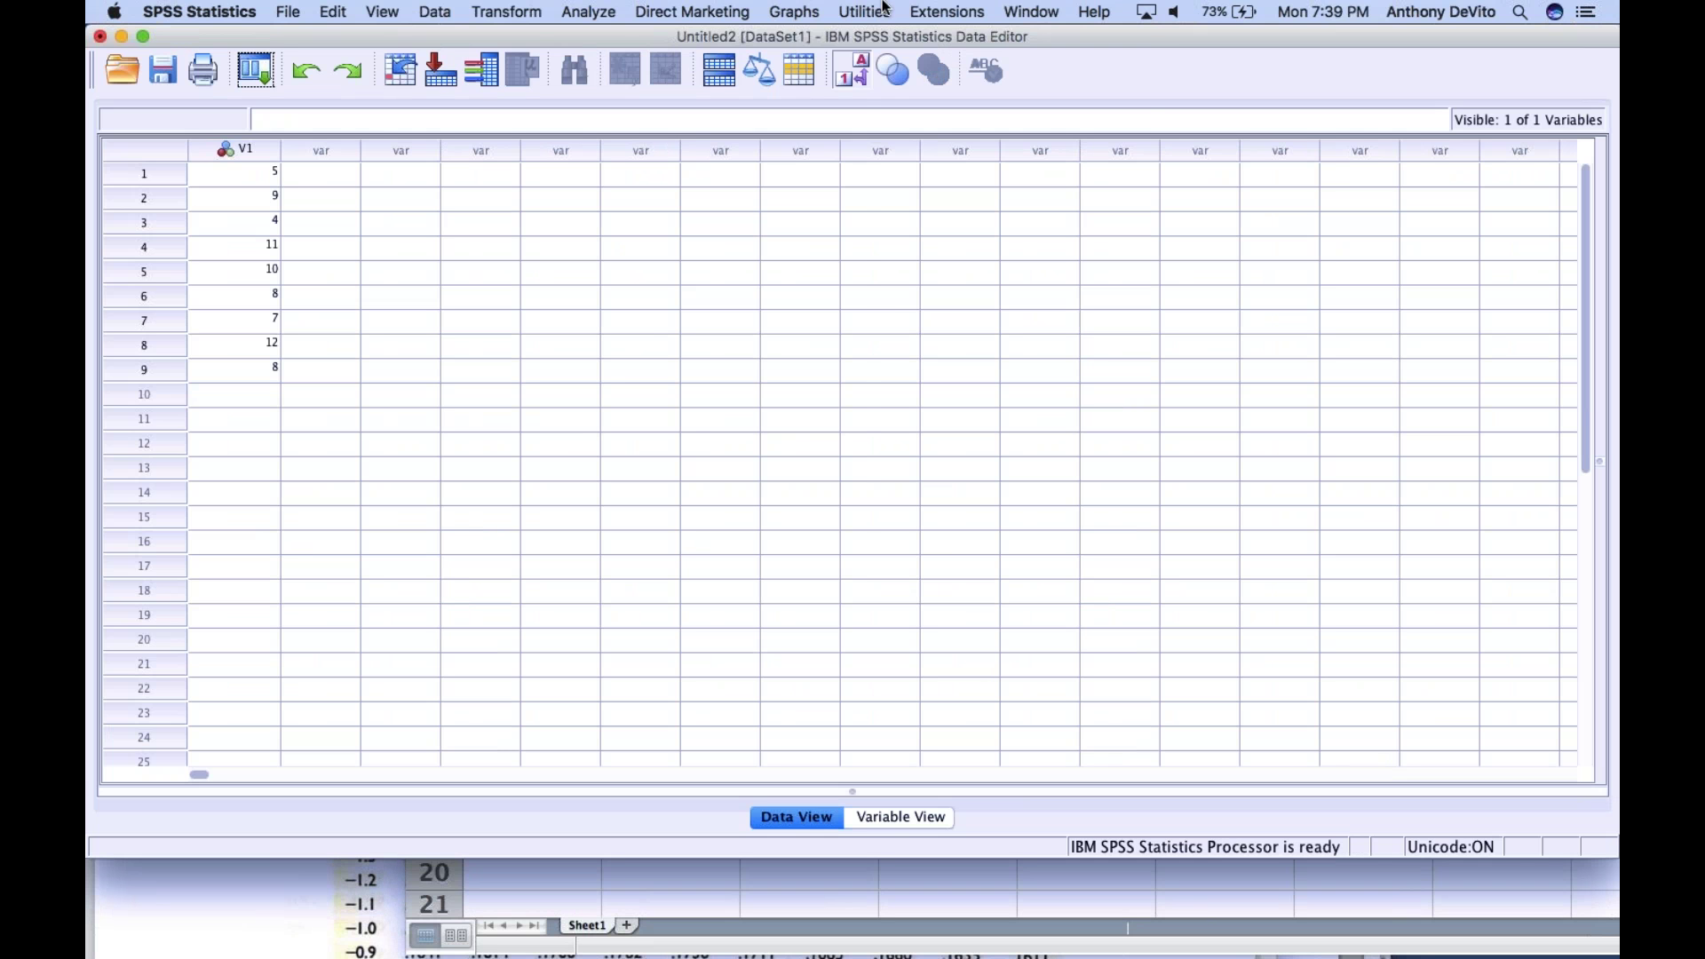
pyautogui.click(591, 12)
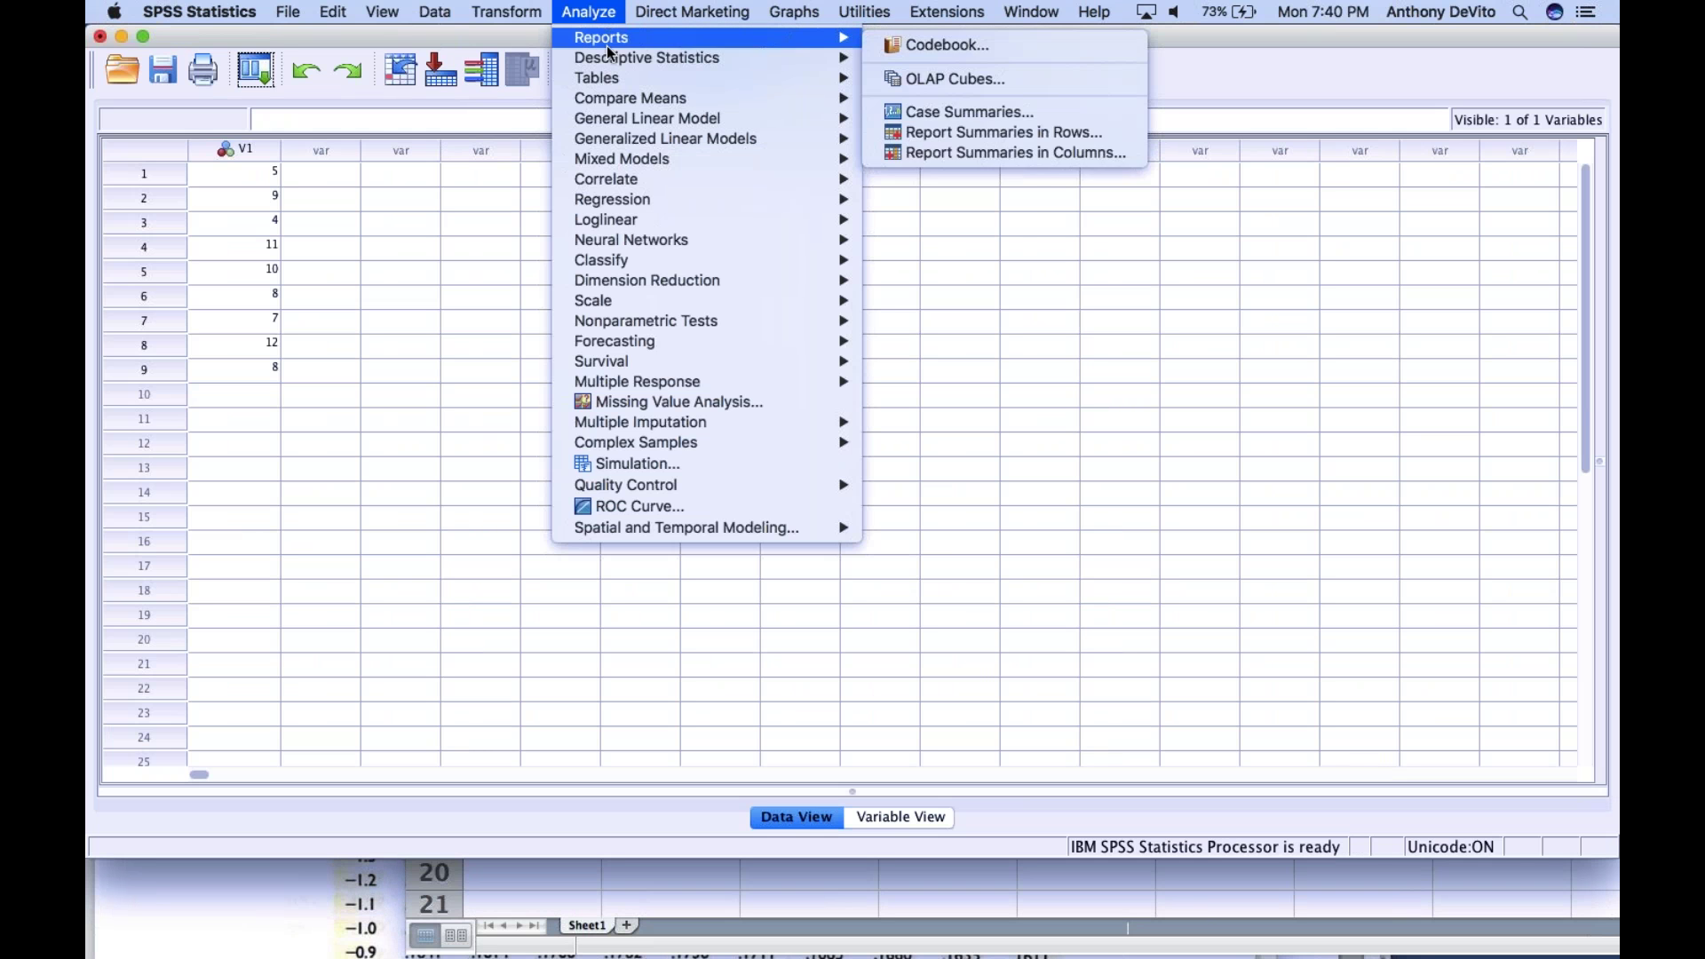
pyautogui.moveTo(839, 62)
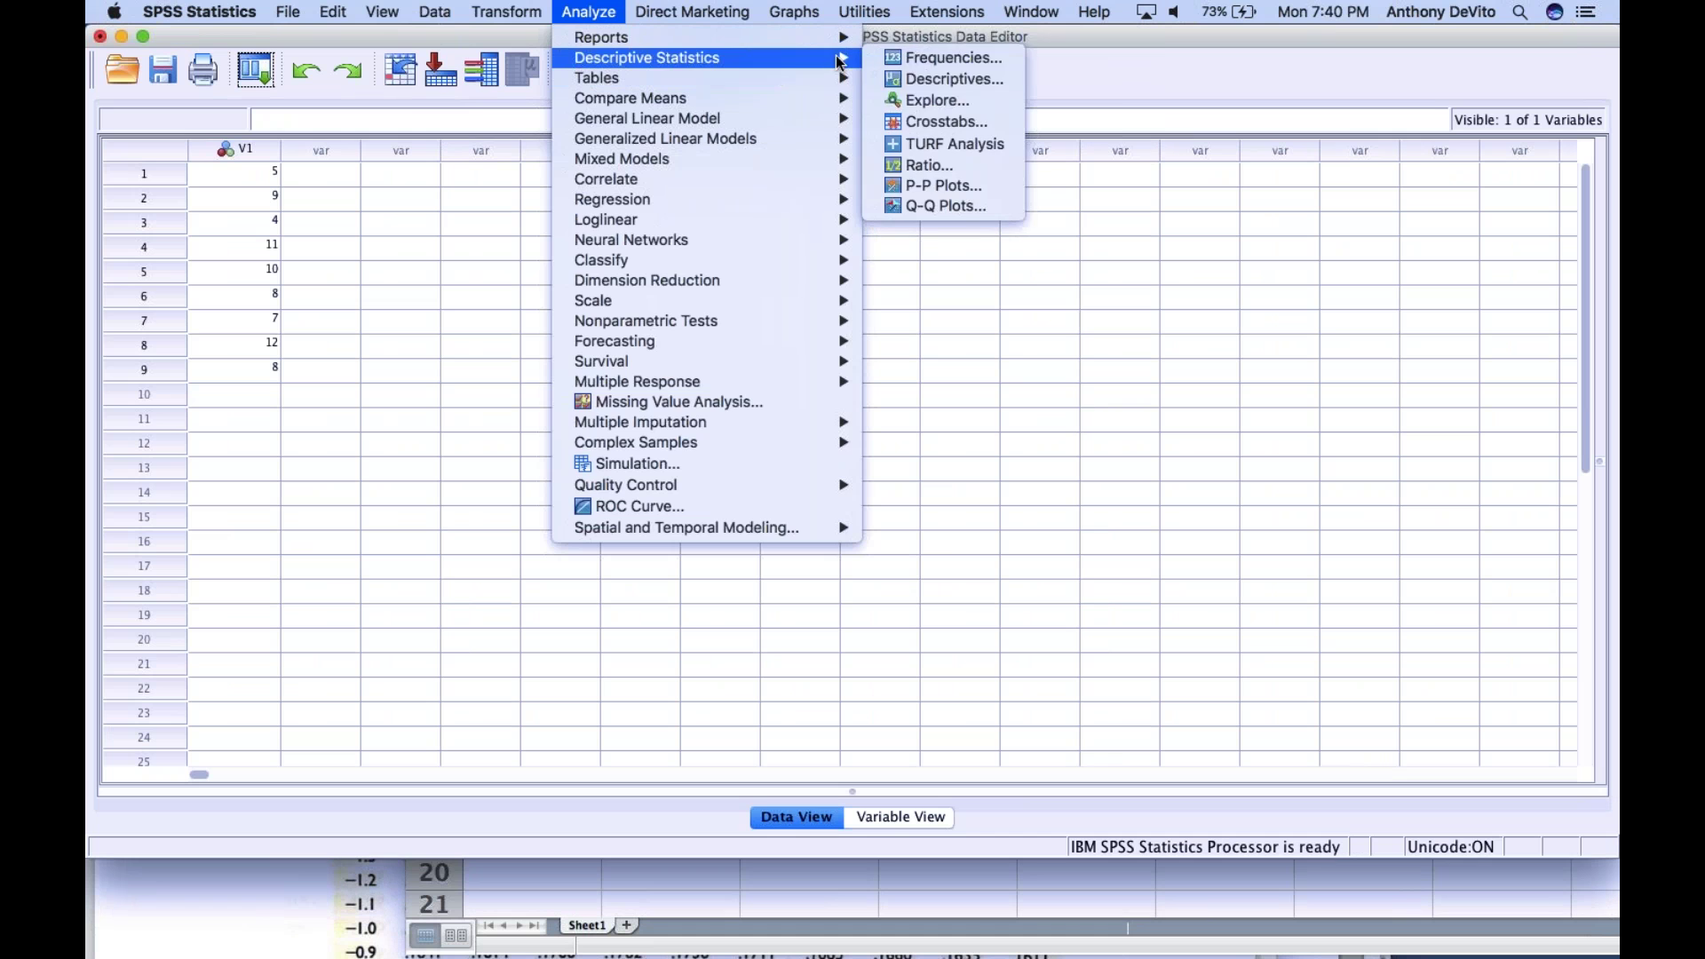
pyautogui.click(943, 78)
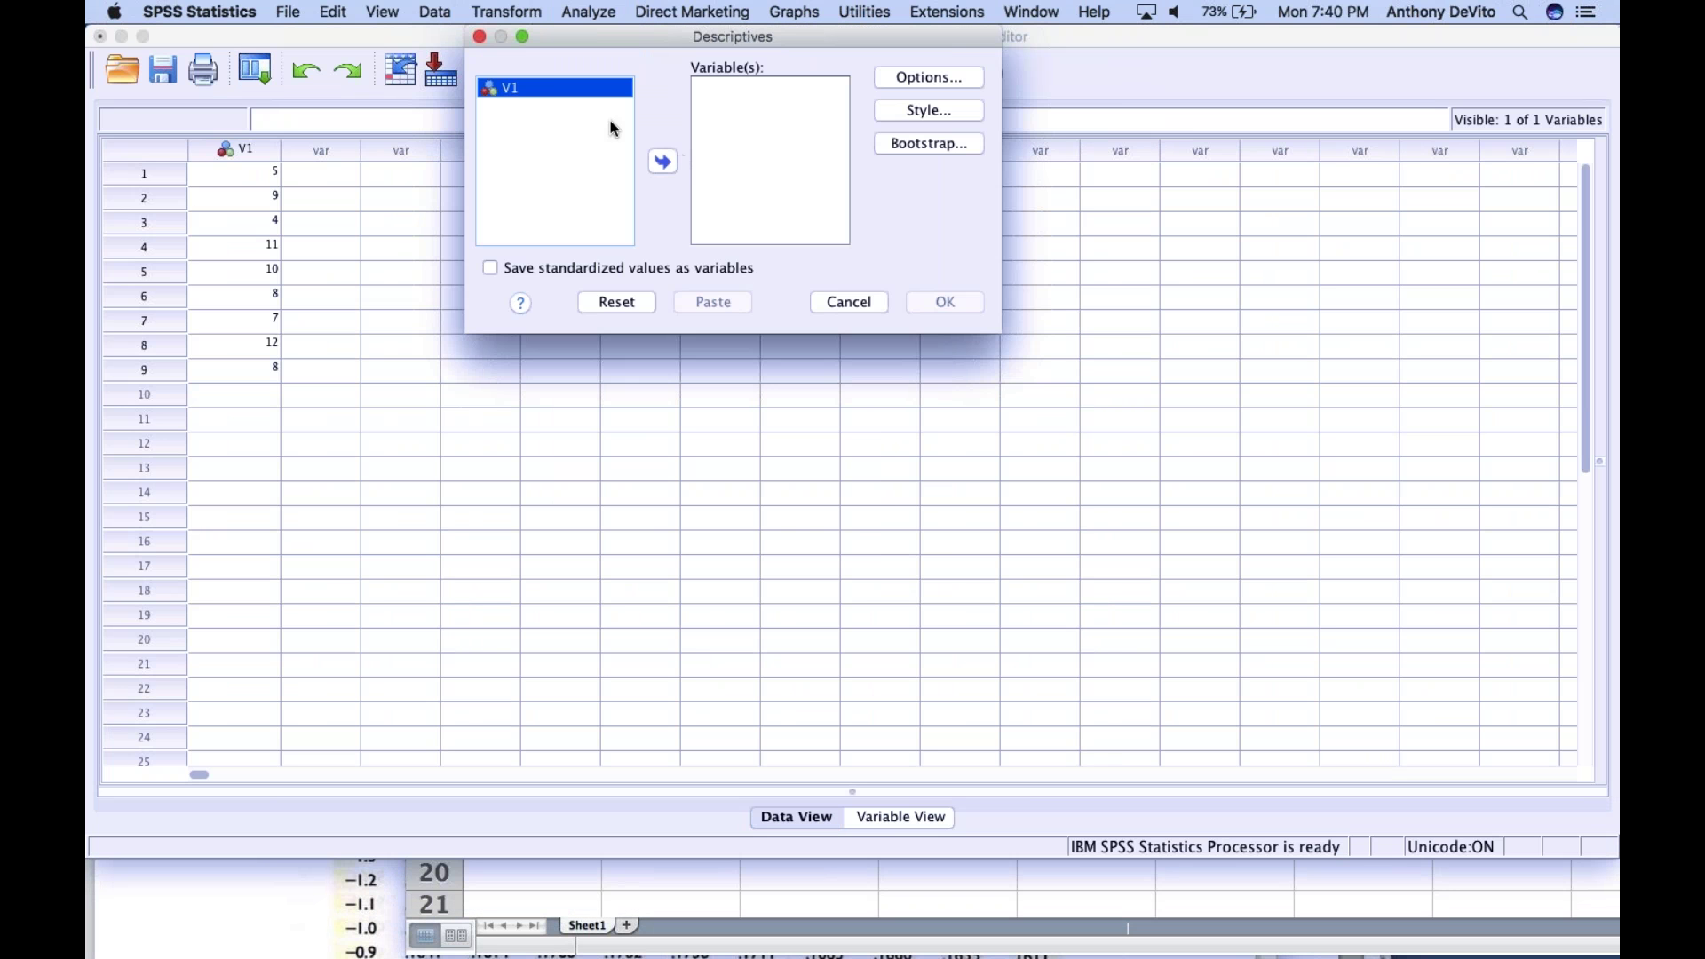
pyautogui.click(664, 162)
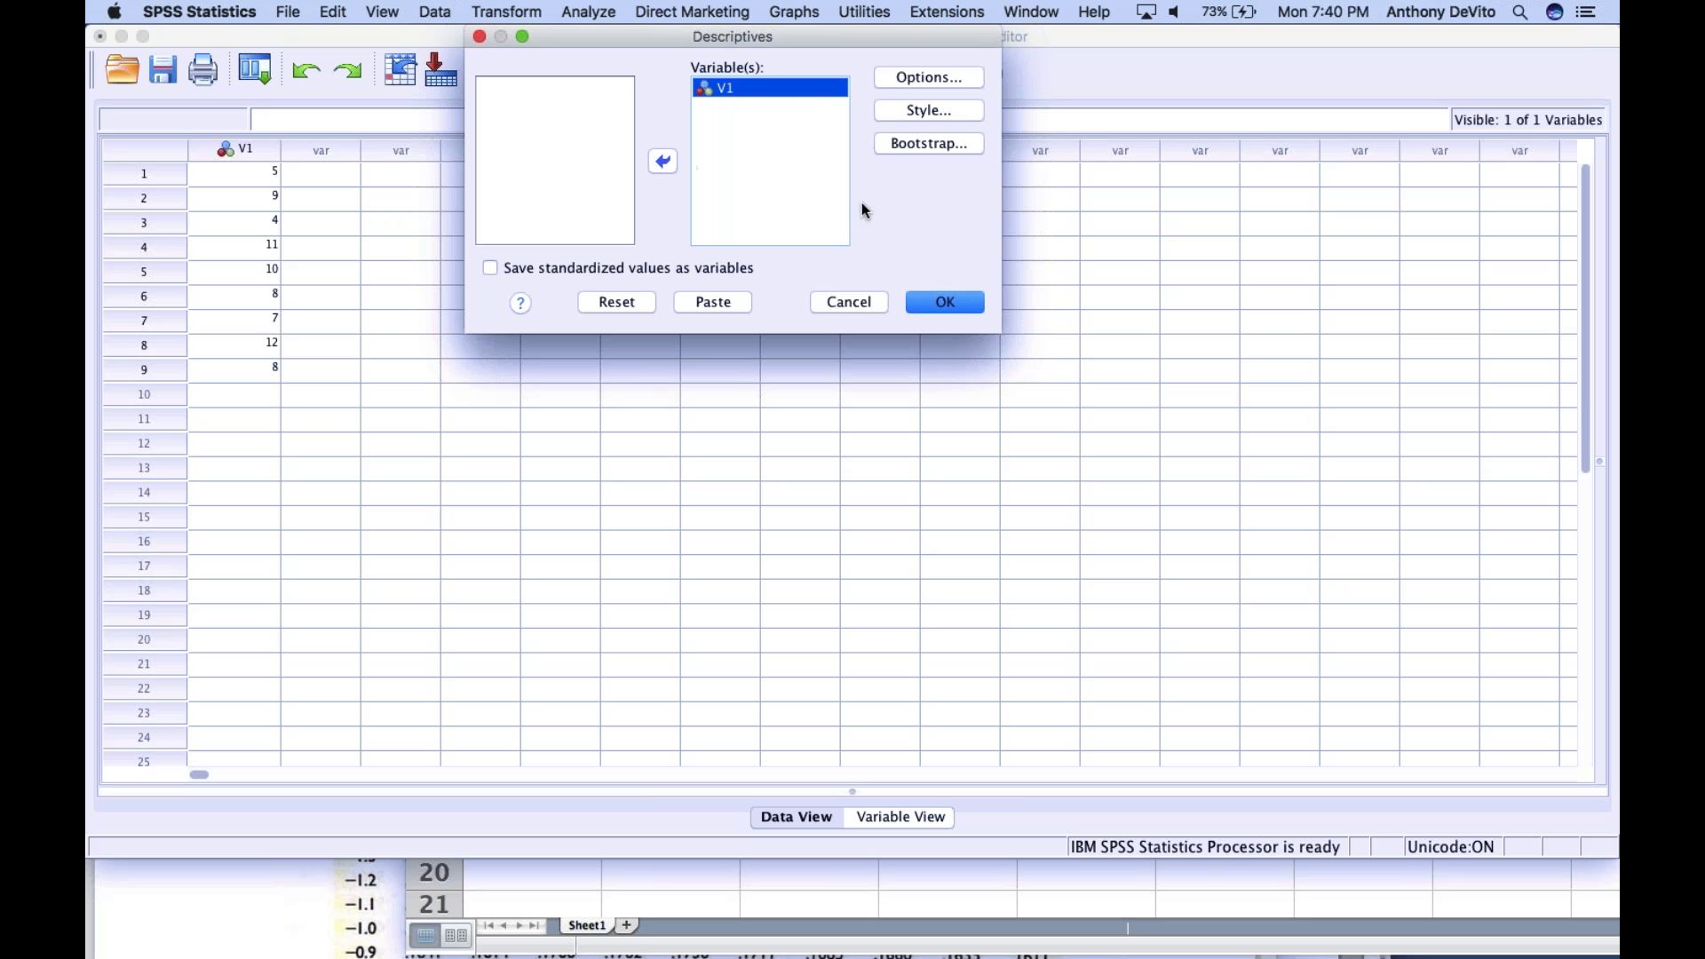
pyautogui.click(929, 78)
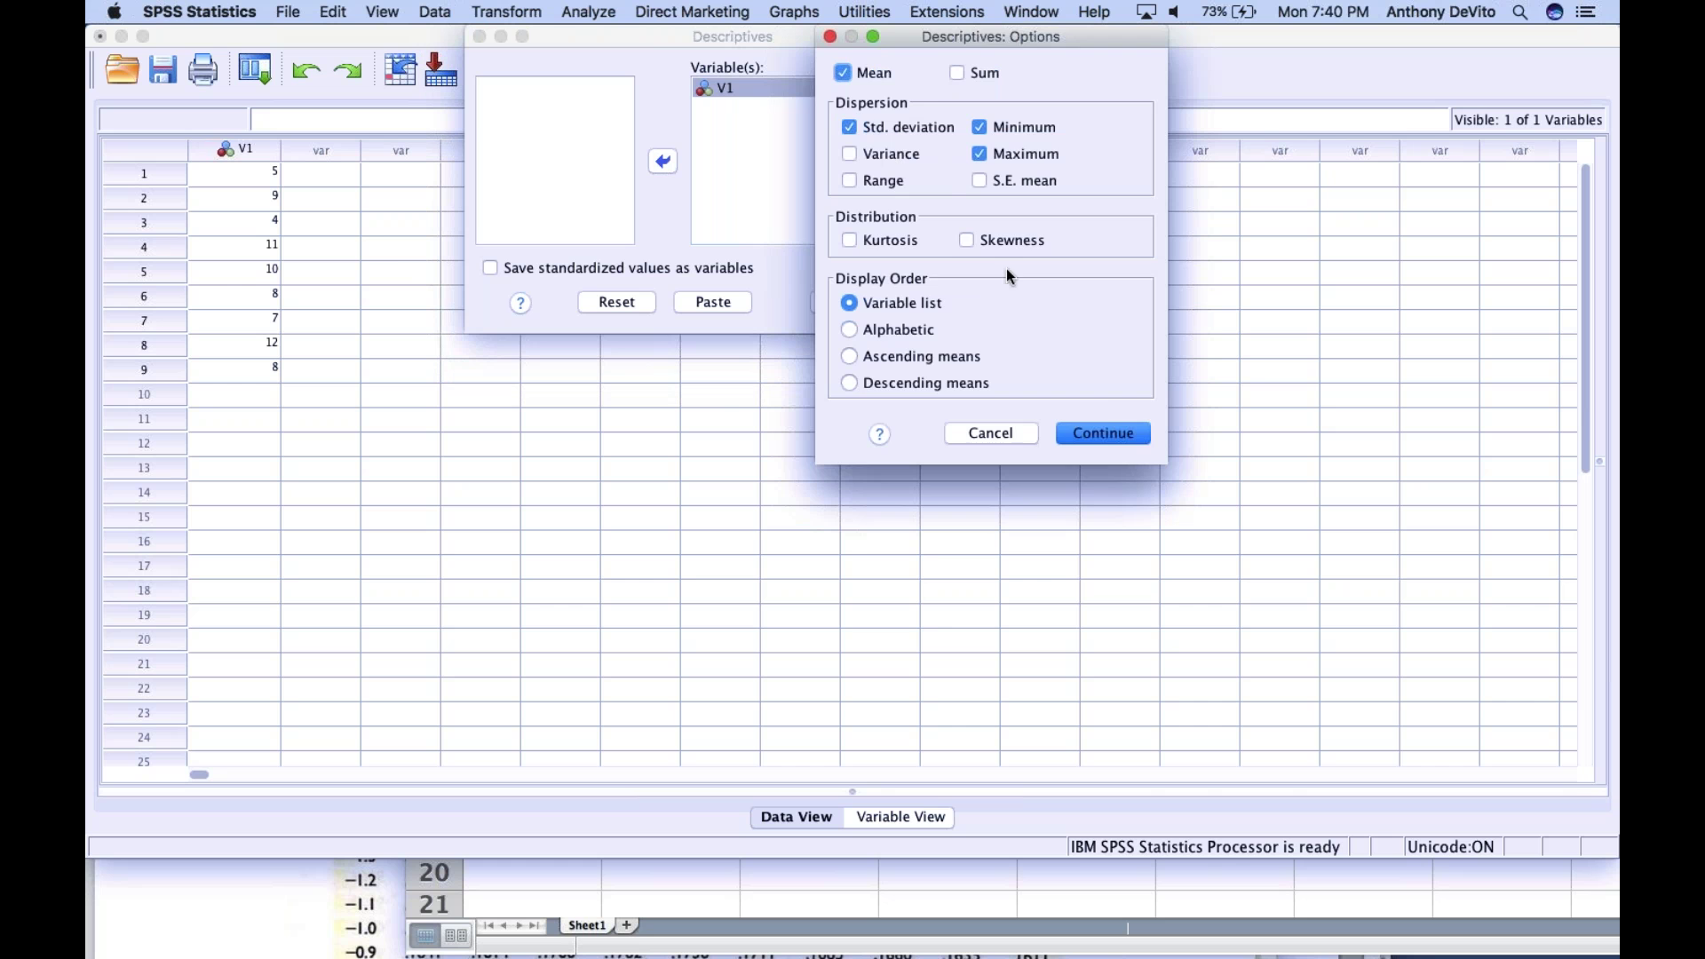
pyautogui.click(1107, 434)
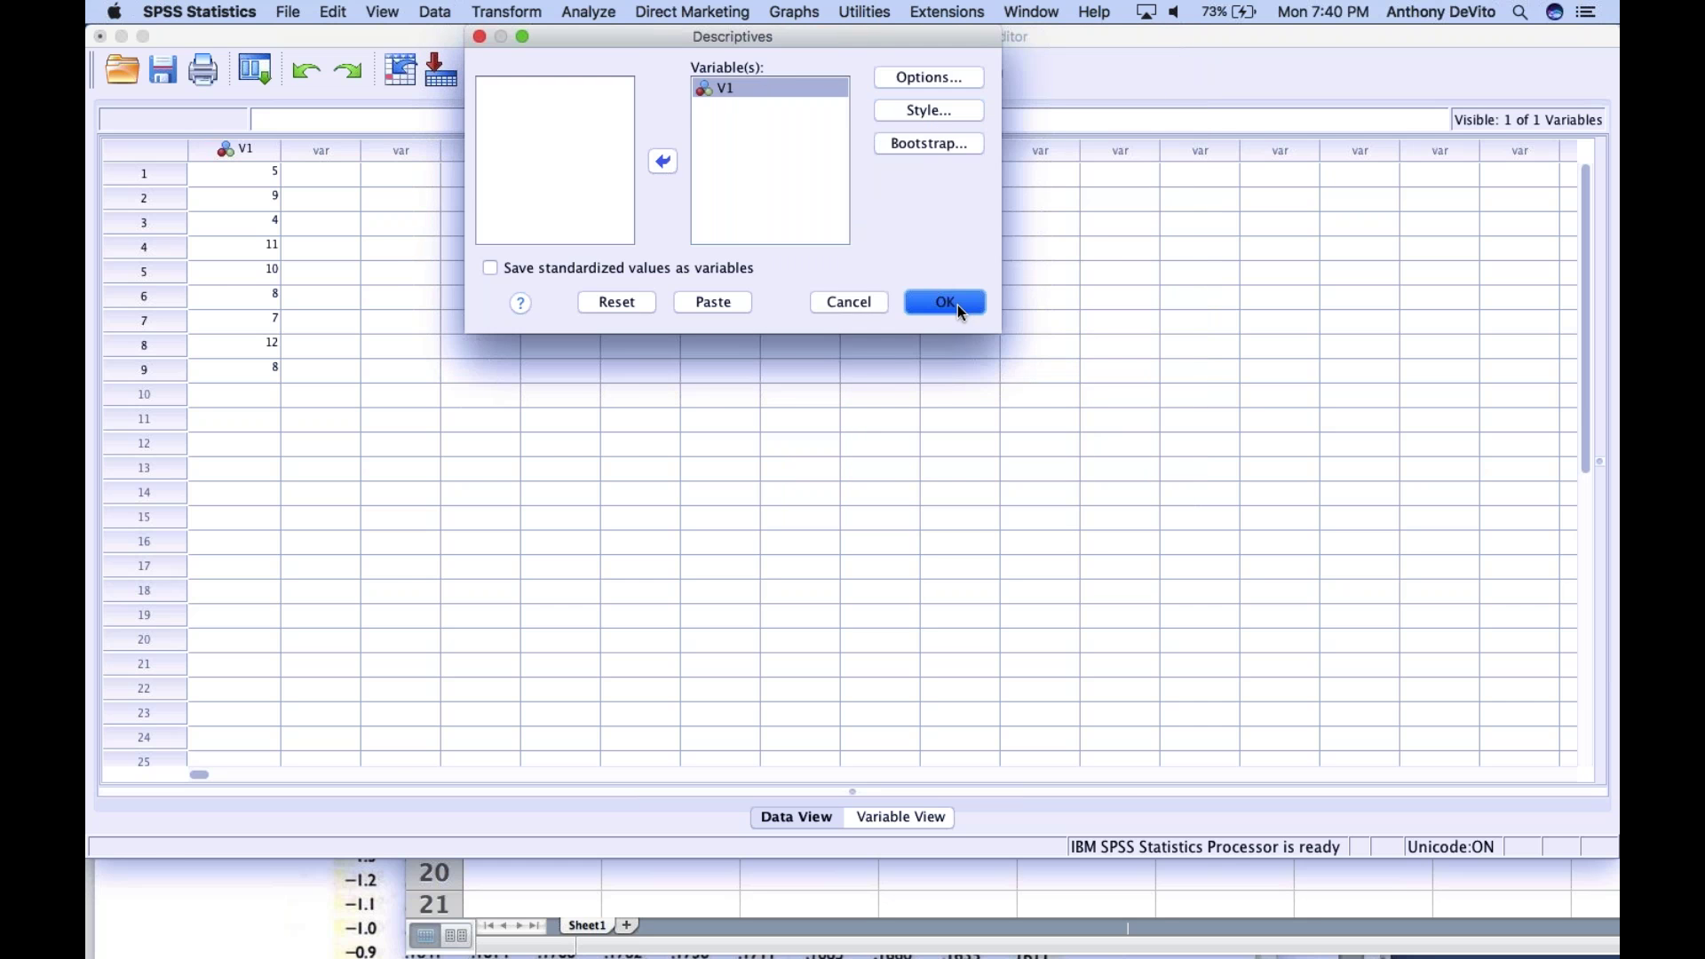
pyautogui.click(945, 303)
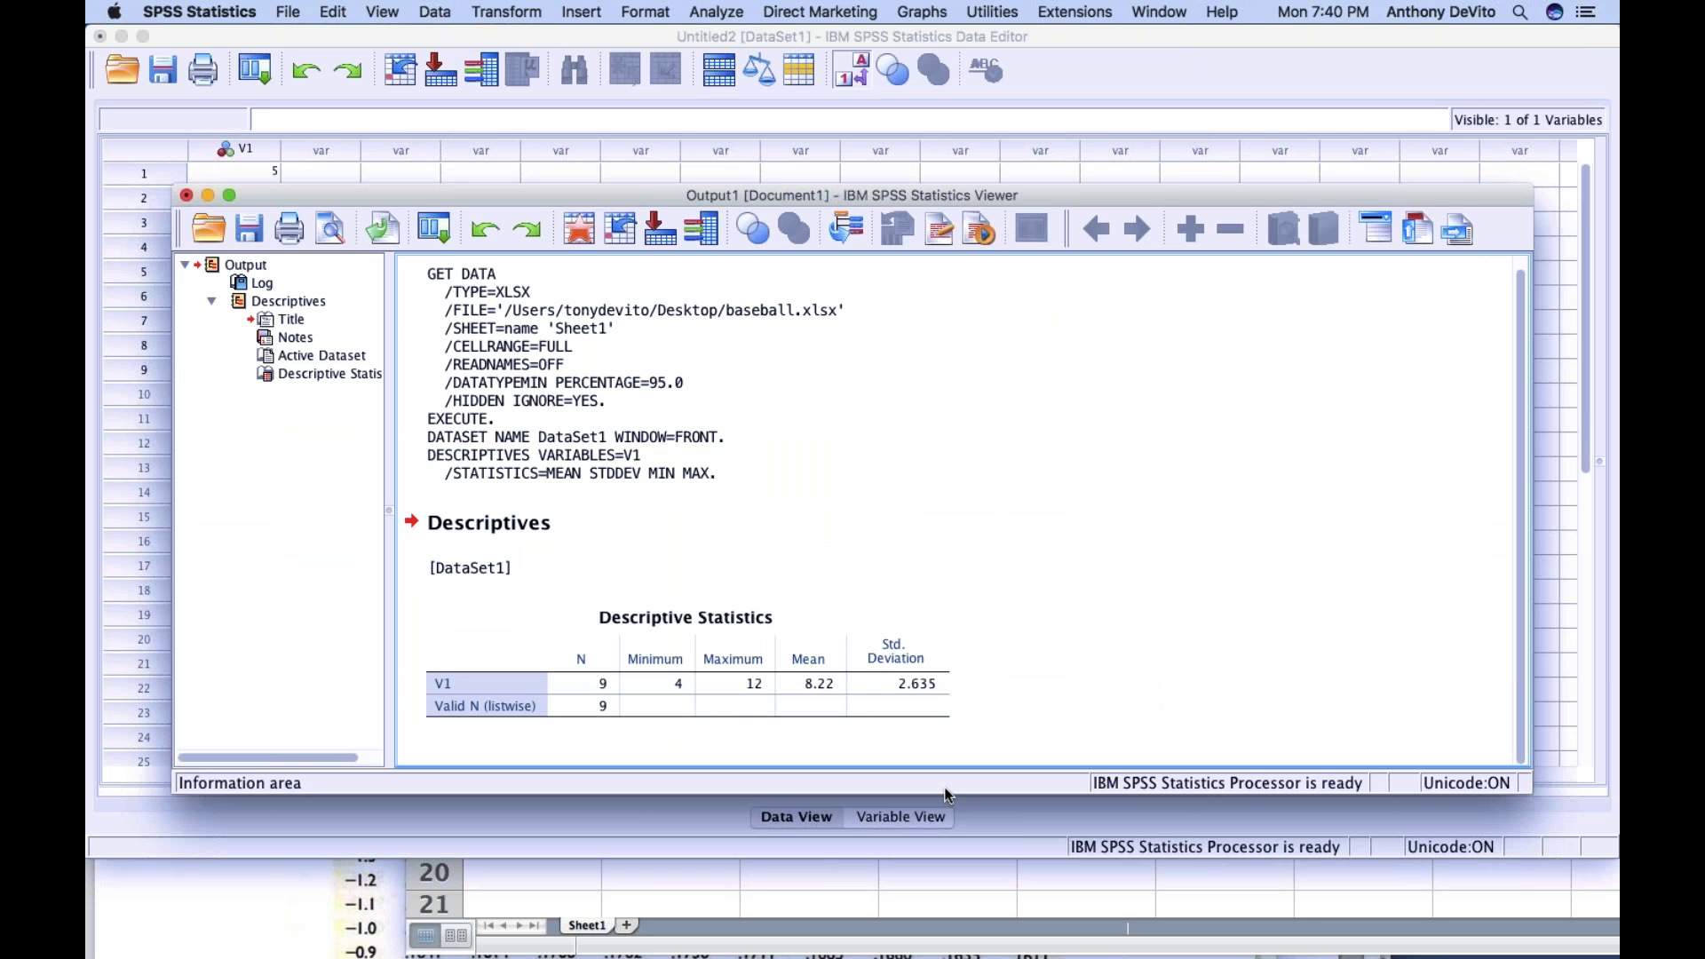
pyautogui.moveTo(948, 793); pyautogui.dragTo(951, 552)
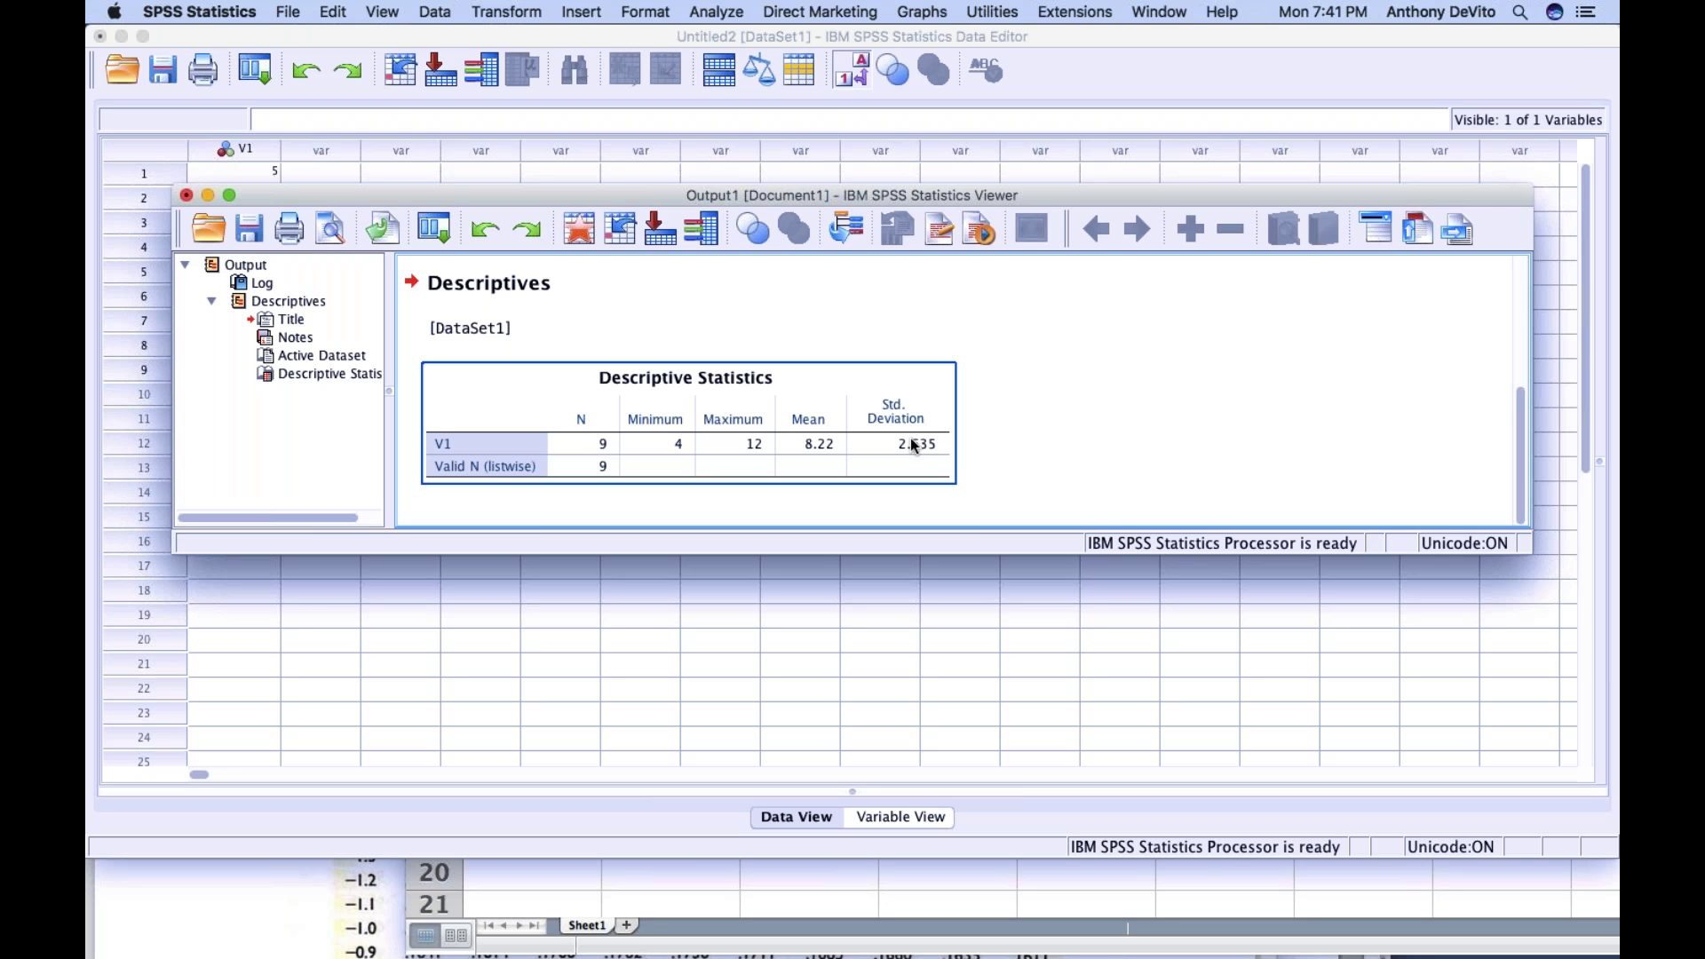
pyautogui.click(884, 335)
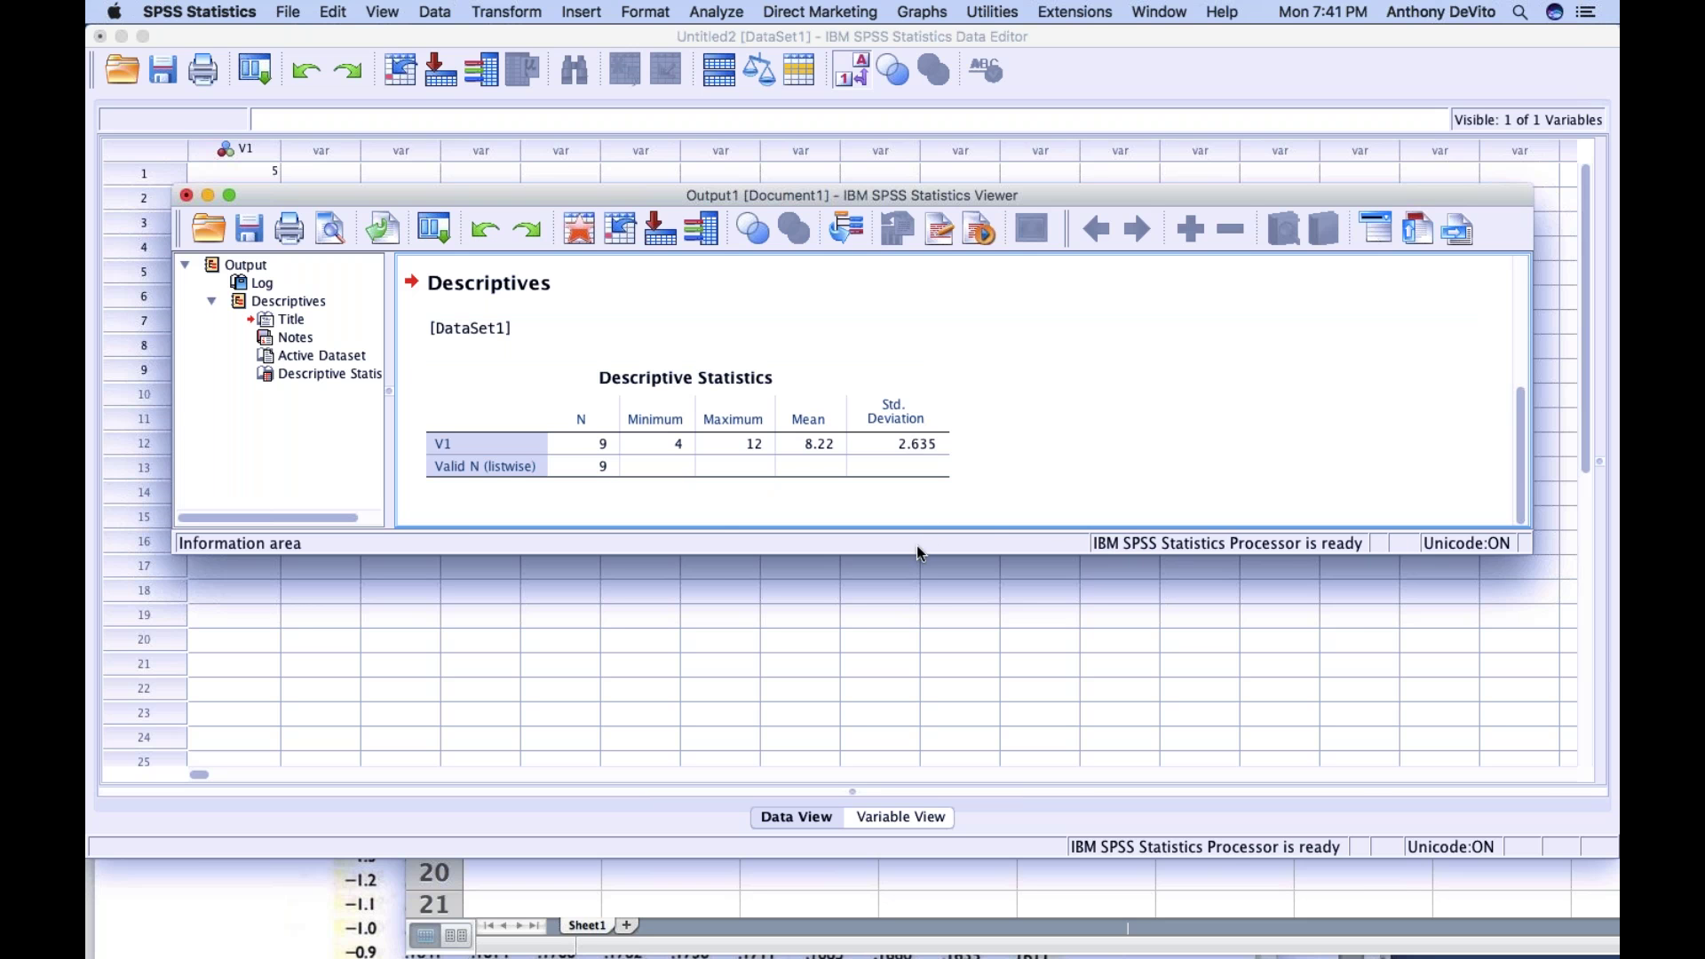
# Step: Run a one-sample t test on V1 with a test value of 5.7 and select the resulting One-Sample Test table
pyautogui.click(703, 11)
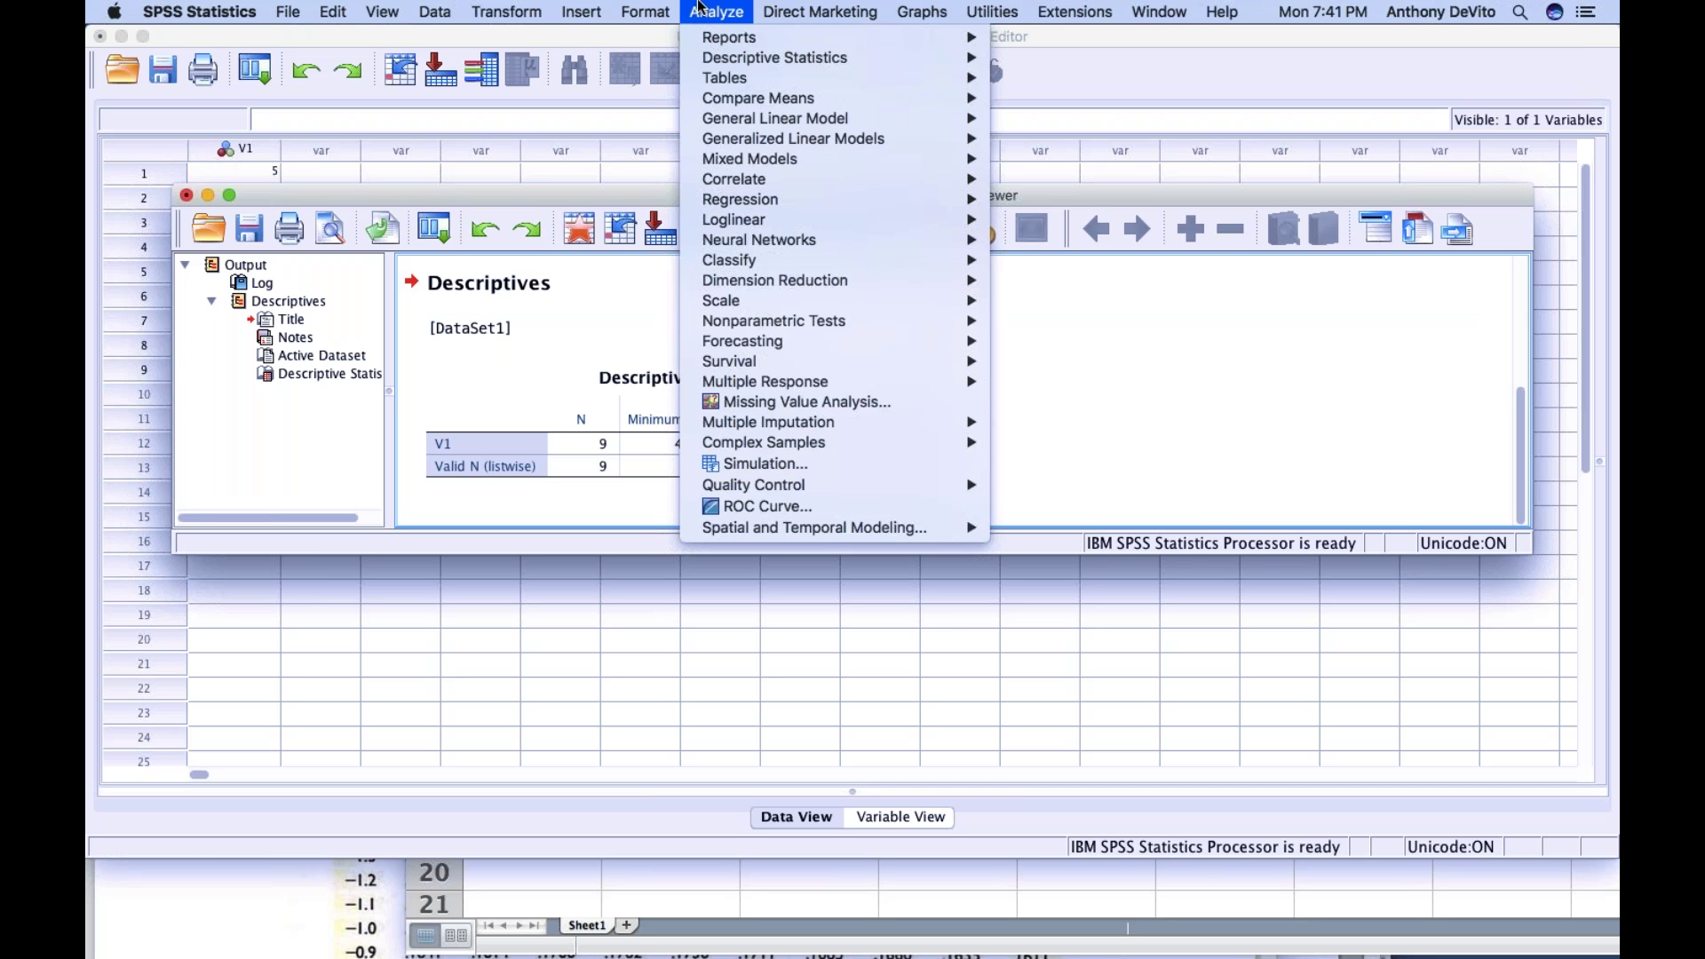
pyautogui.moveTo(723, 102)
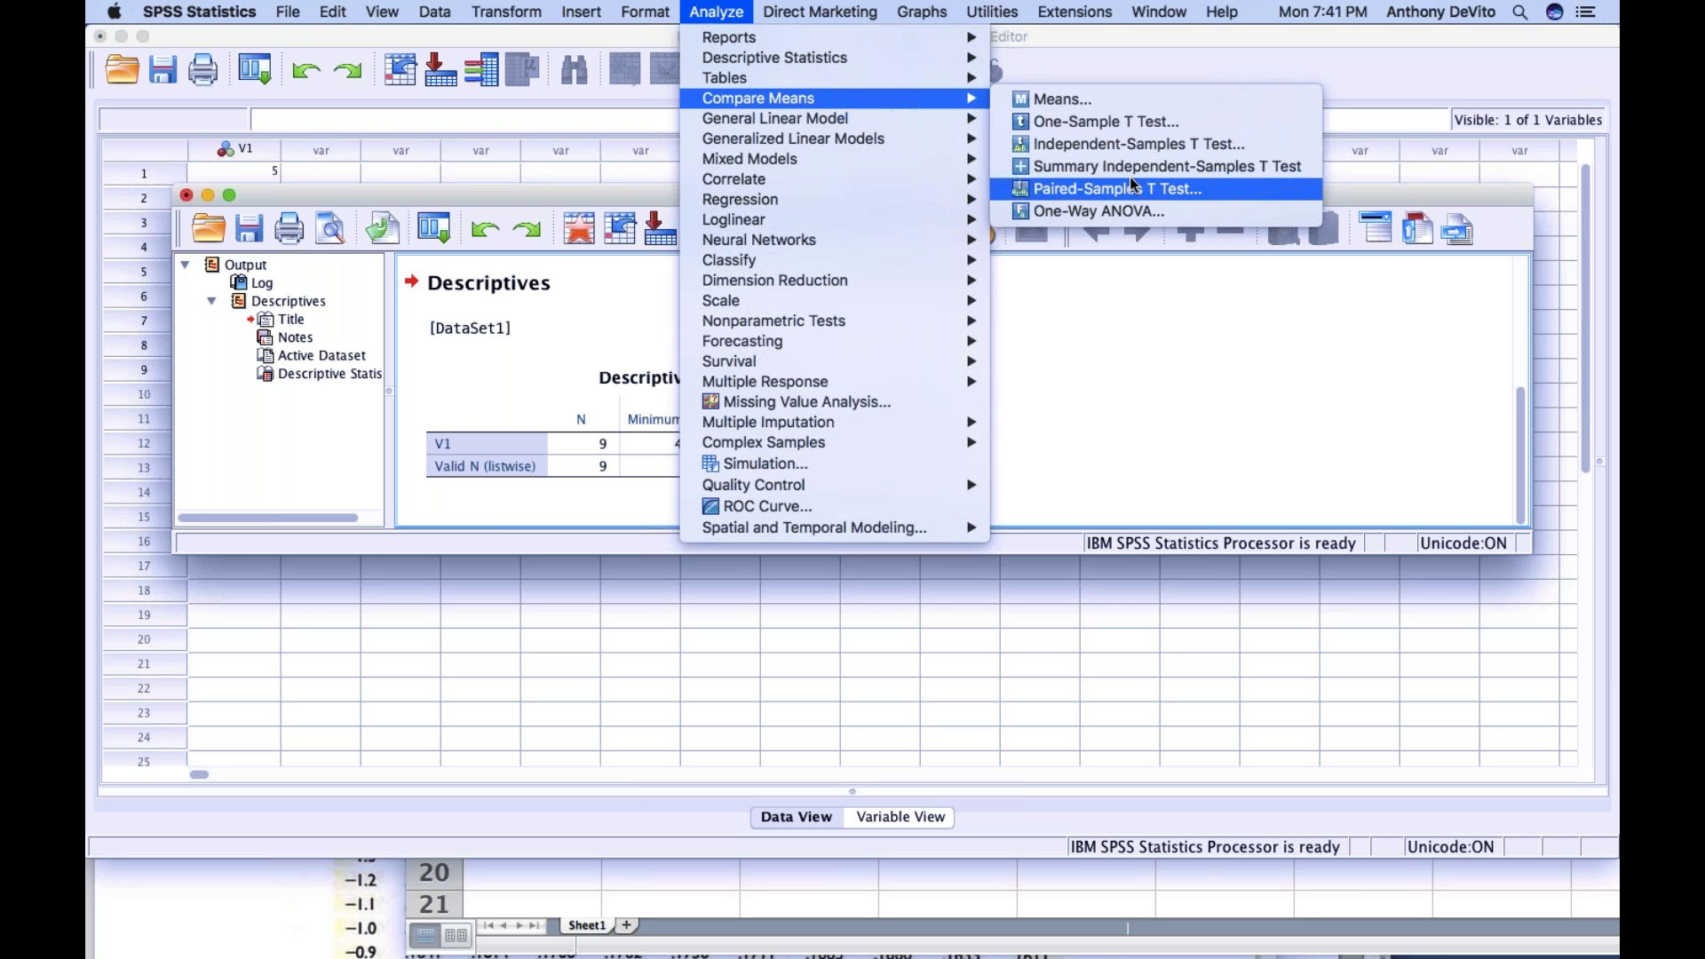
pyautogui.click(1104, 121)
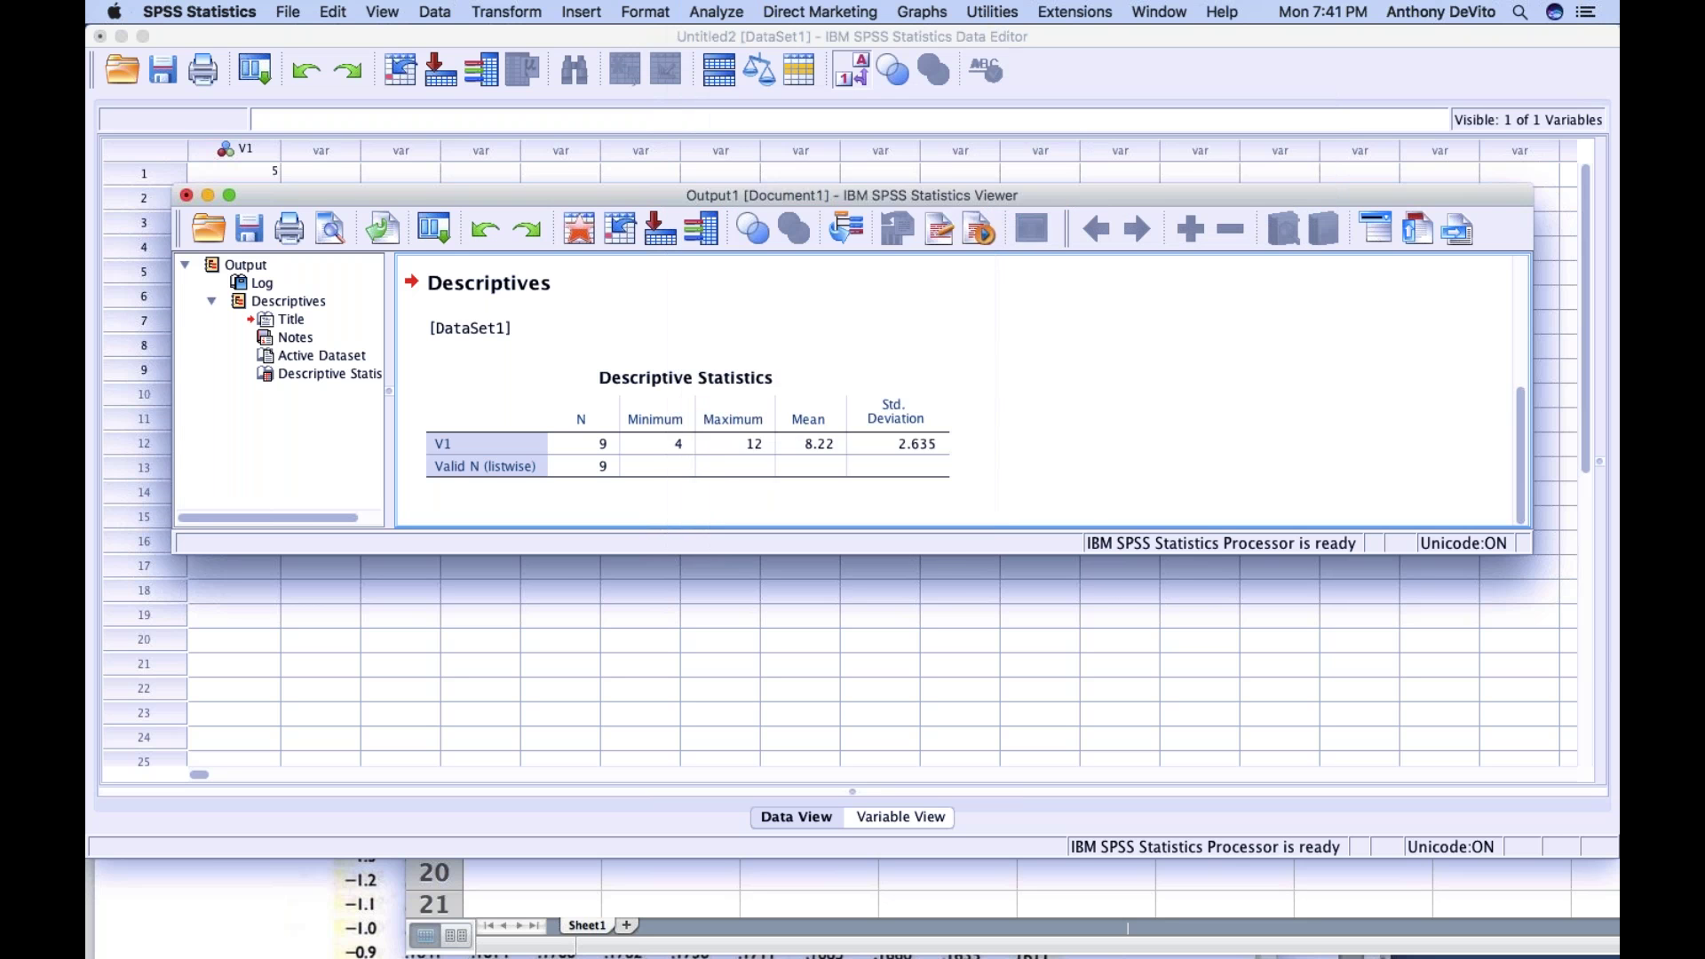
pyautogui.moveTo(754, 258); pyautogui.dragTo(711, 125)
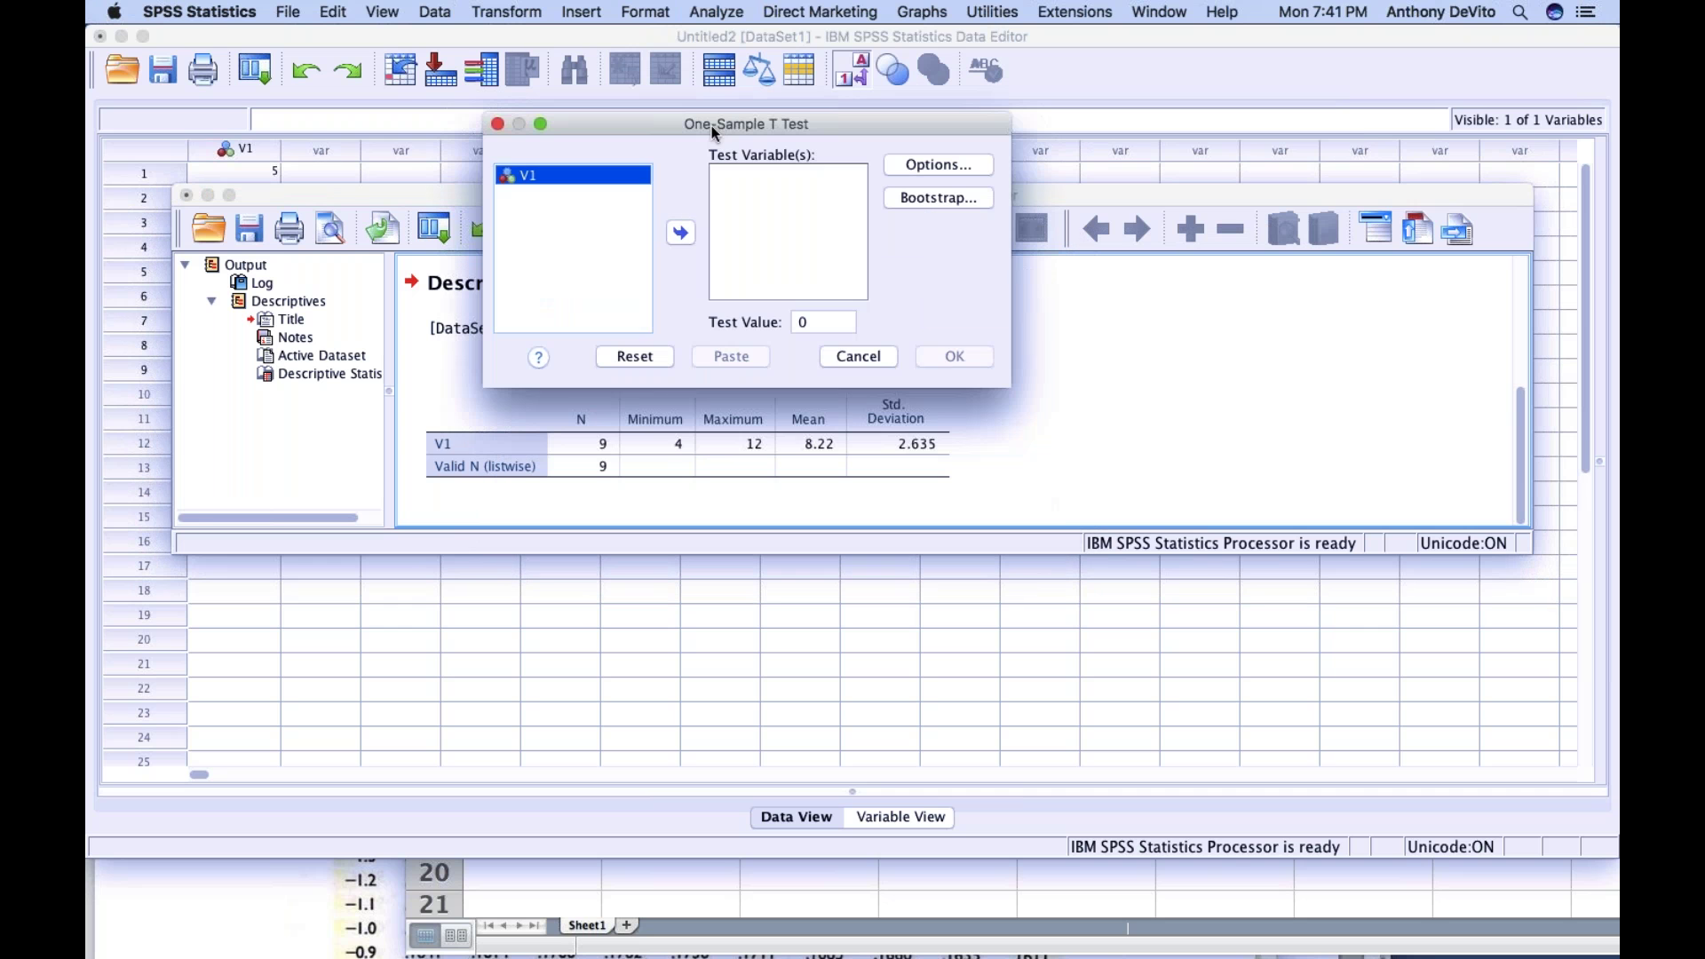
pyautogui.click(681, 235)
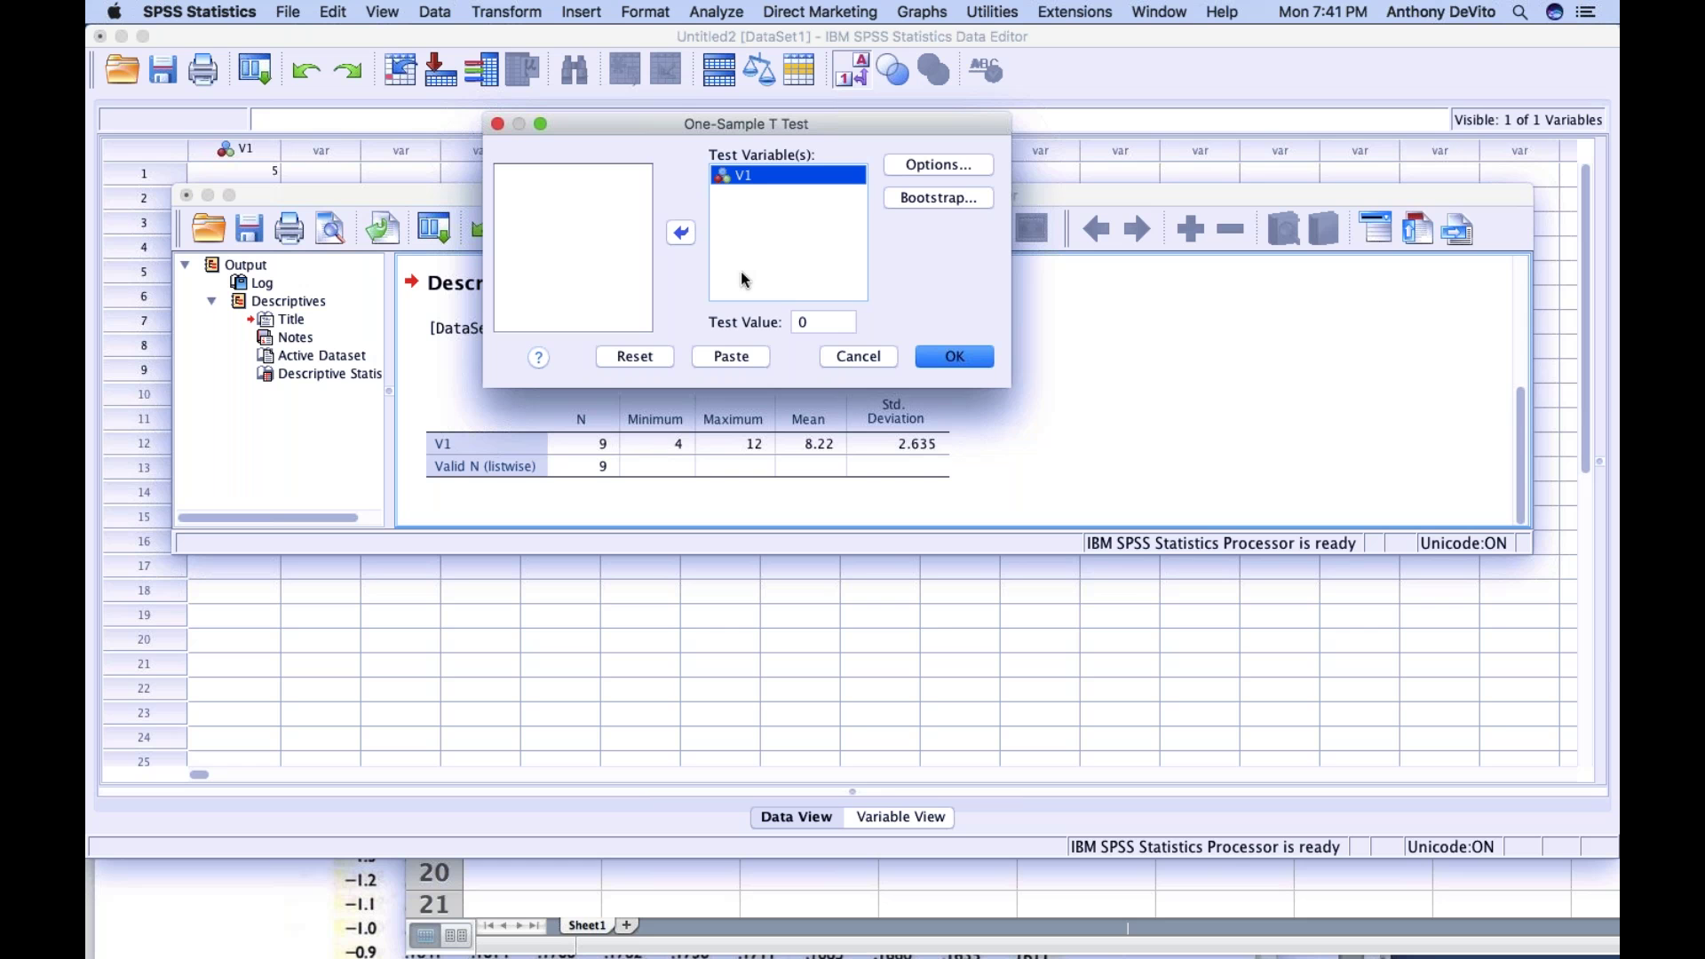
pyautogui.click(831, 325)
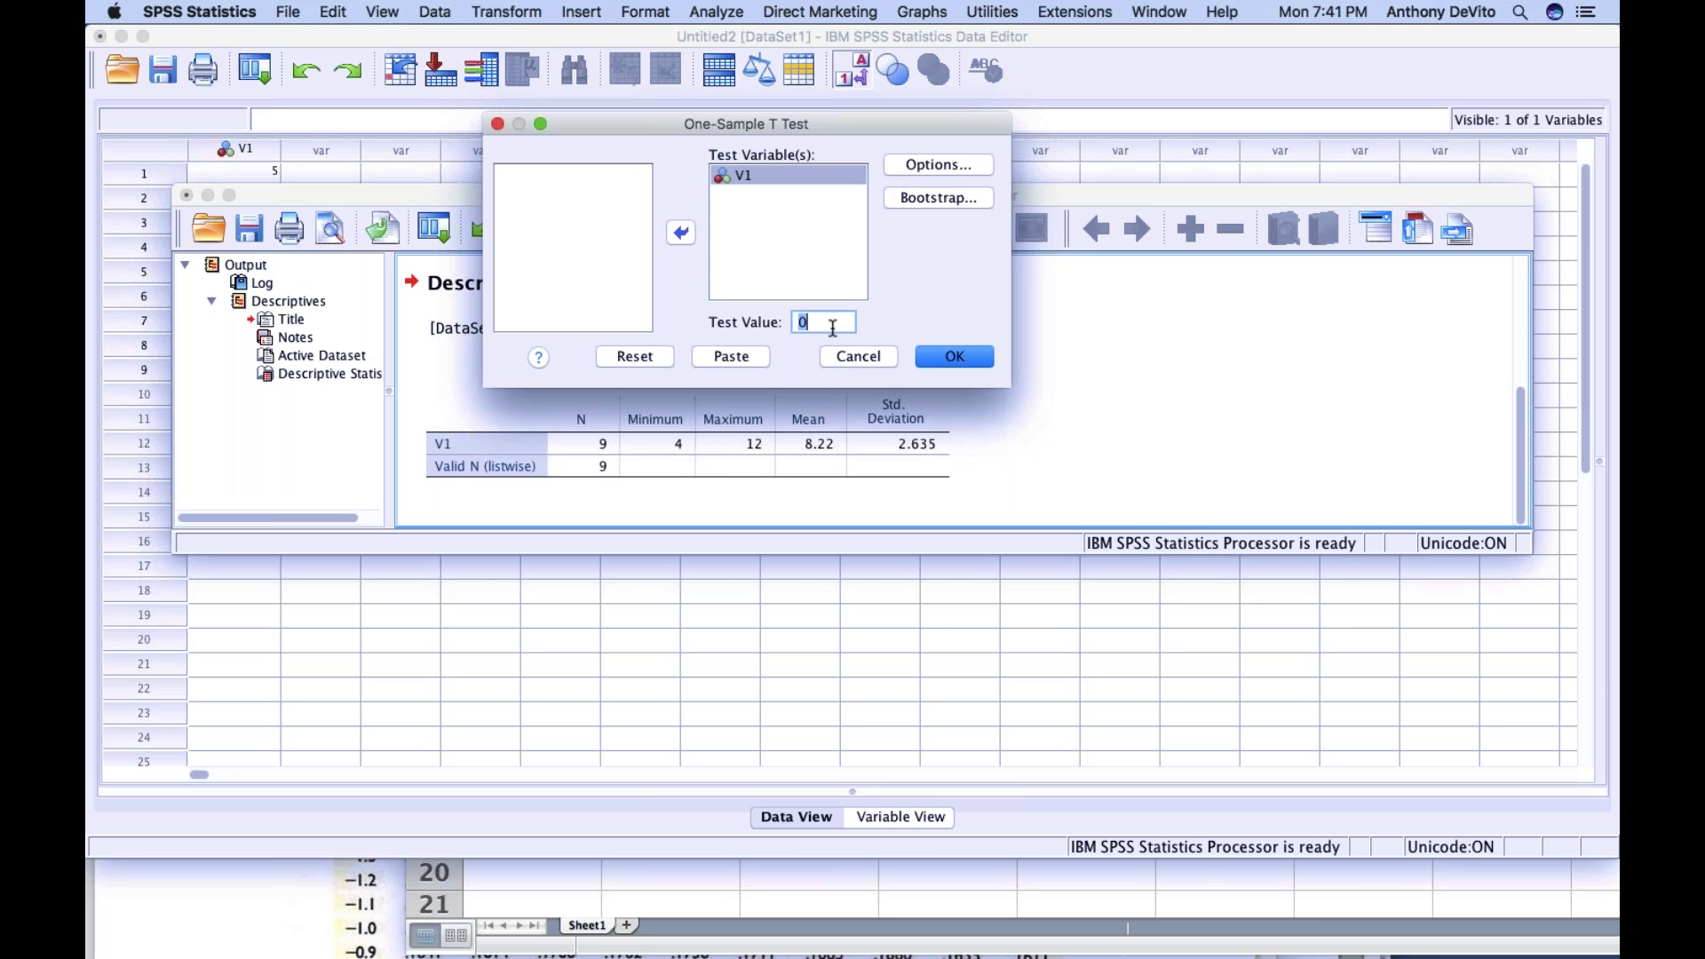
pyautogui.write('5.7')
pyautogui.click(956, 357)
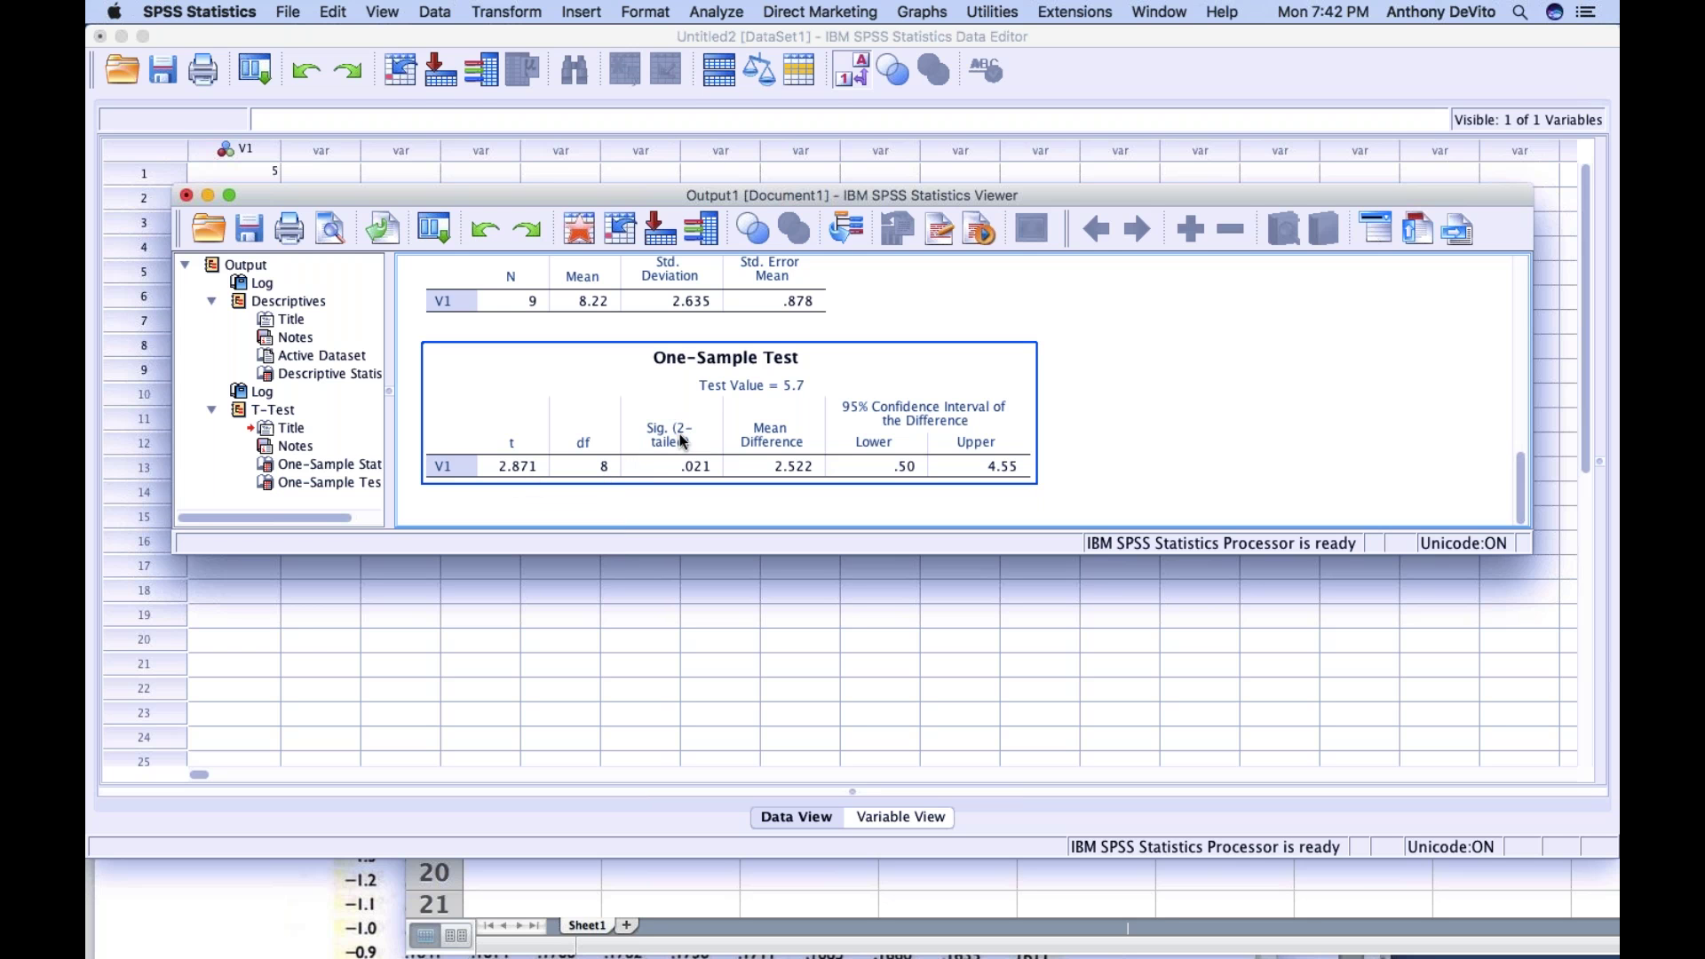
pyautogui.click(707, 473)
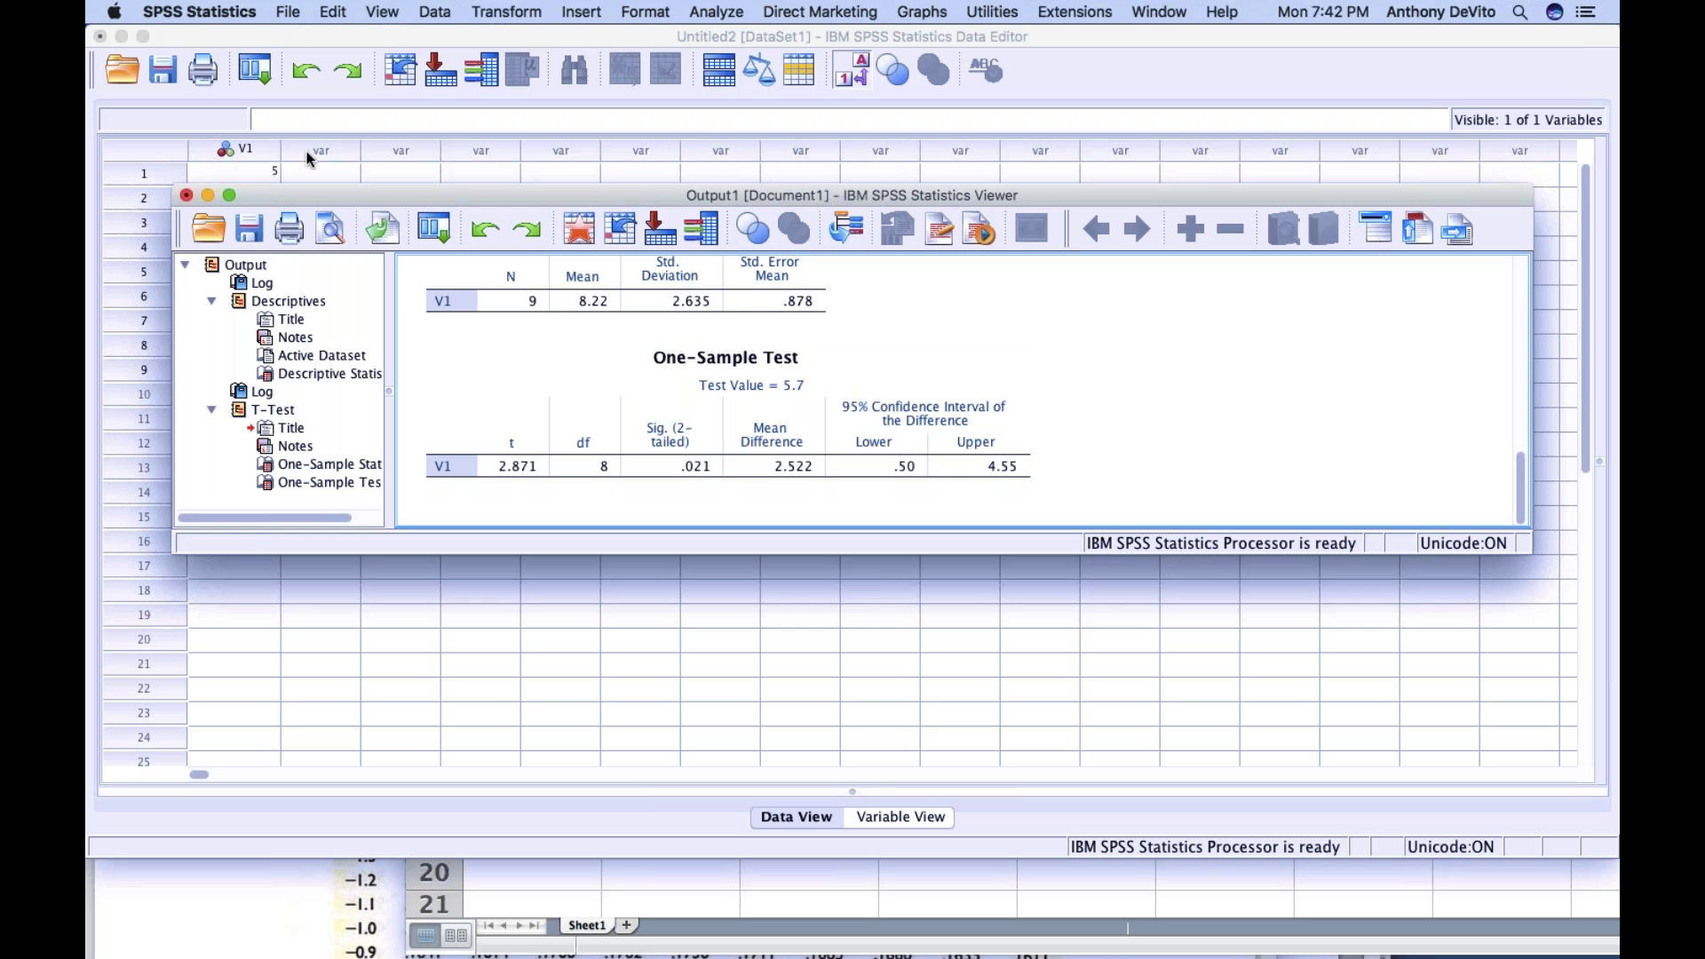
pyautogui.click(187, 196)
pyautogui.click(599, 421)
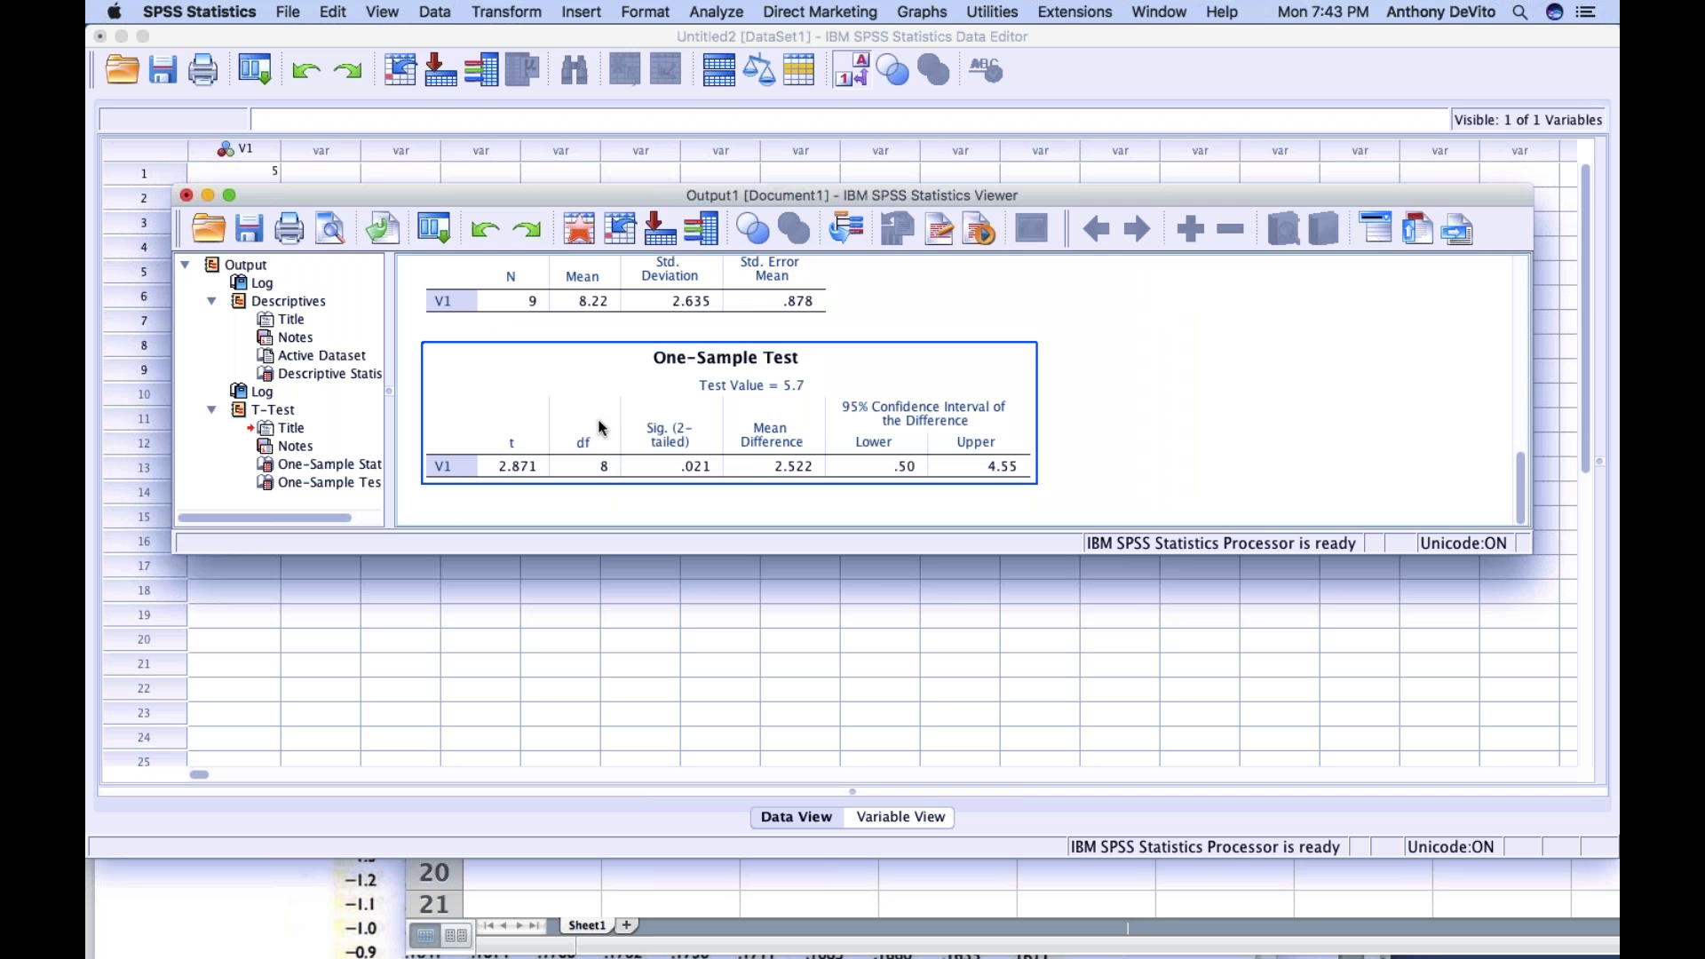
pyautogui.click(186, 195)
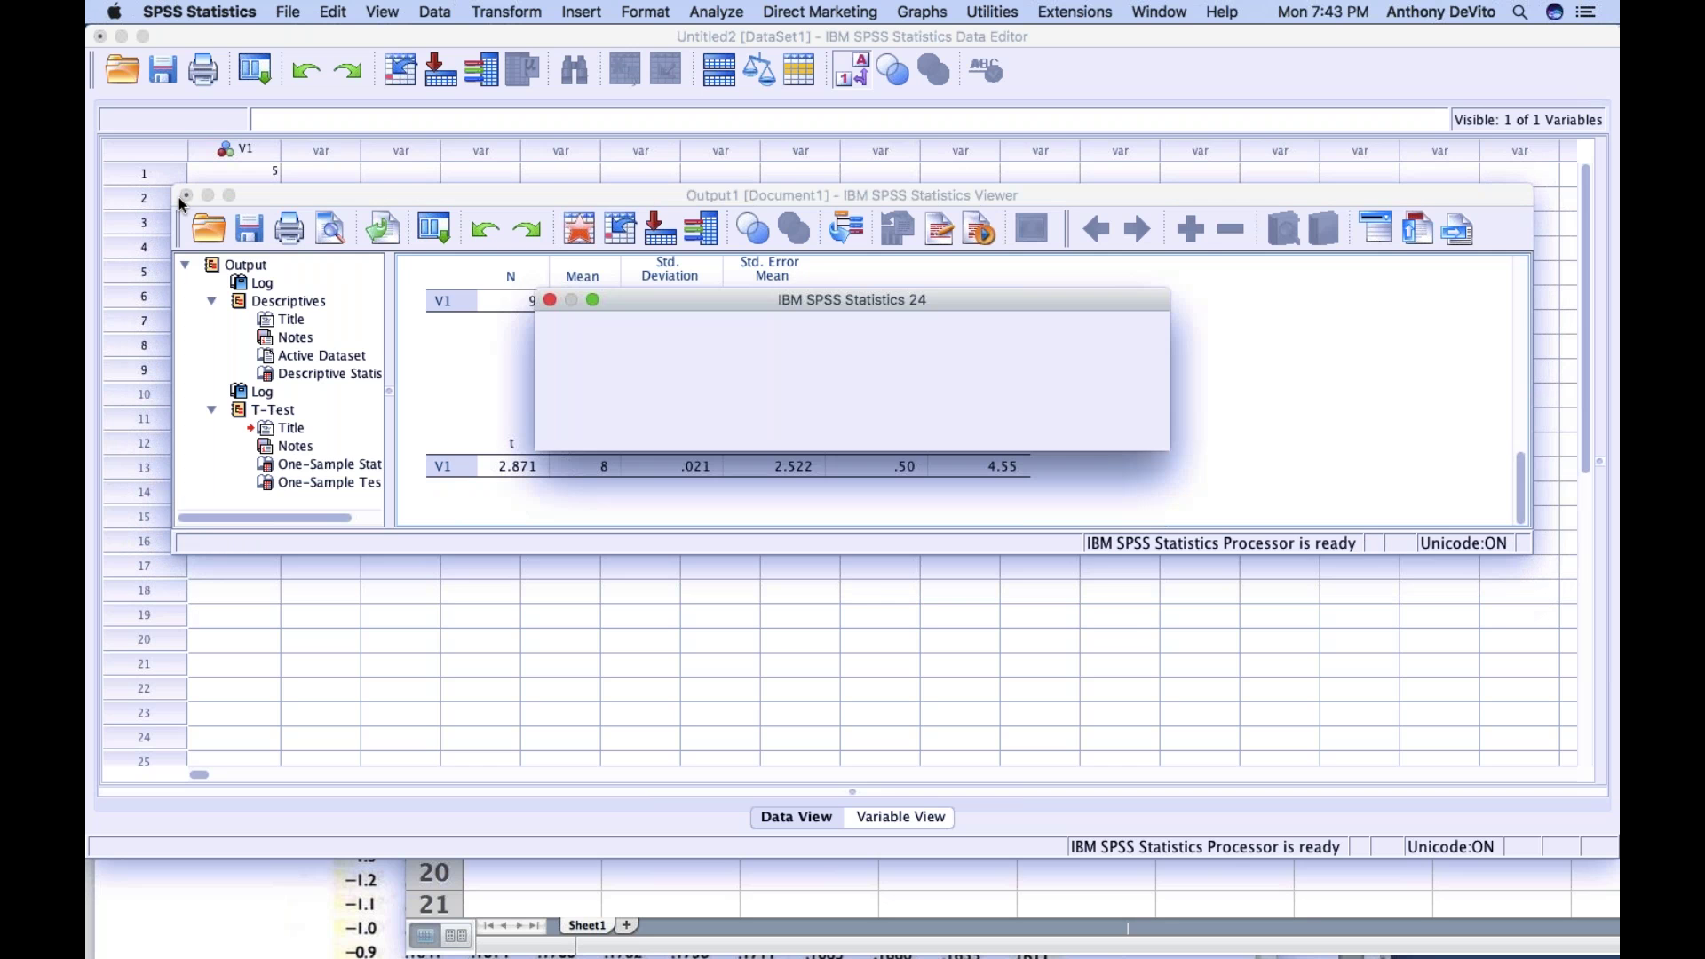
pyautogui.click(593, 414)
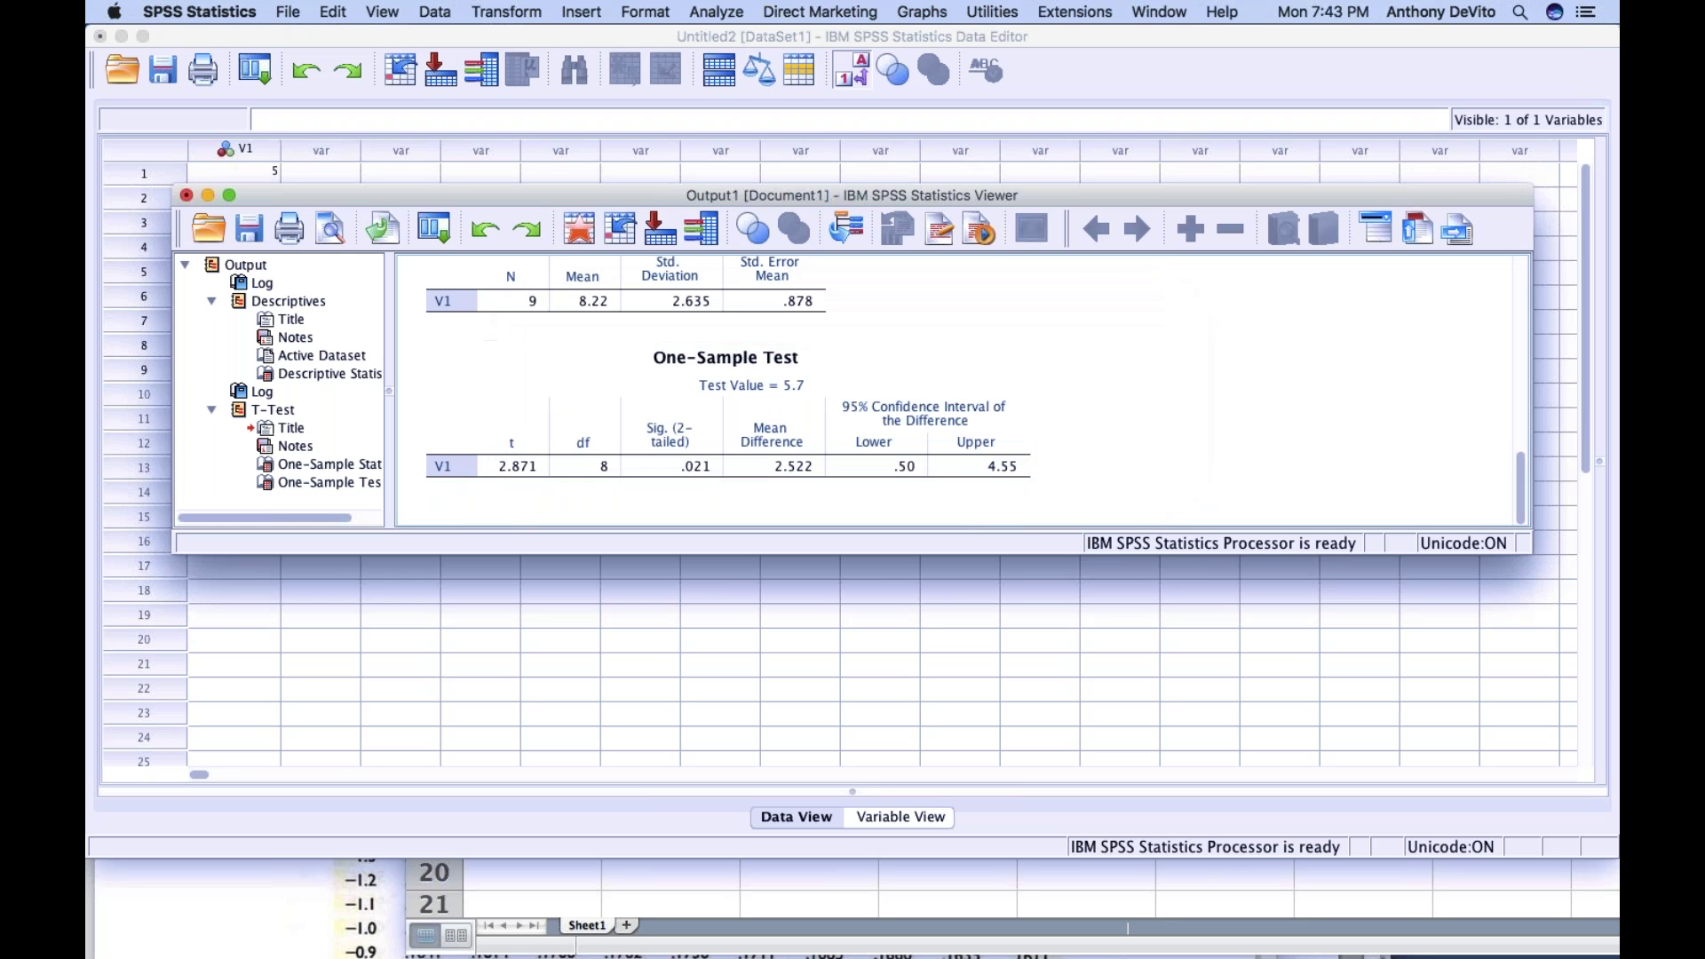
# Step: Switch to the session 8 .docx document in Word and move its window up to show more of the page
pyautogui.click(601, 876)
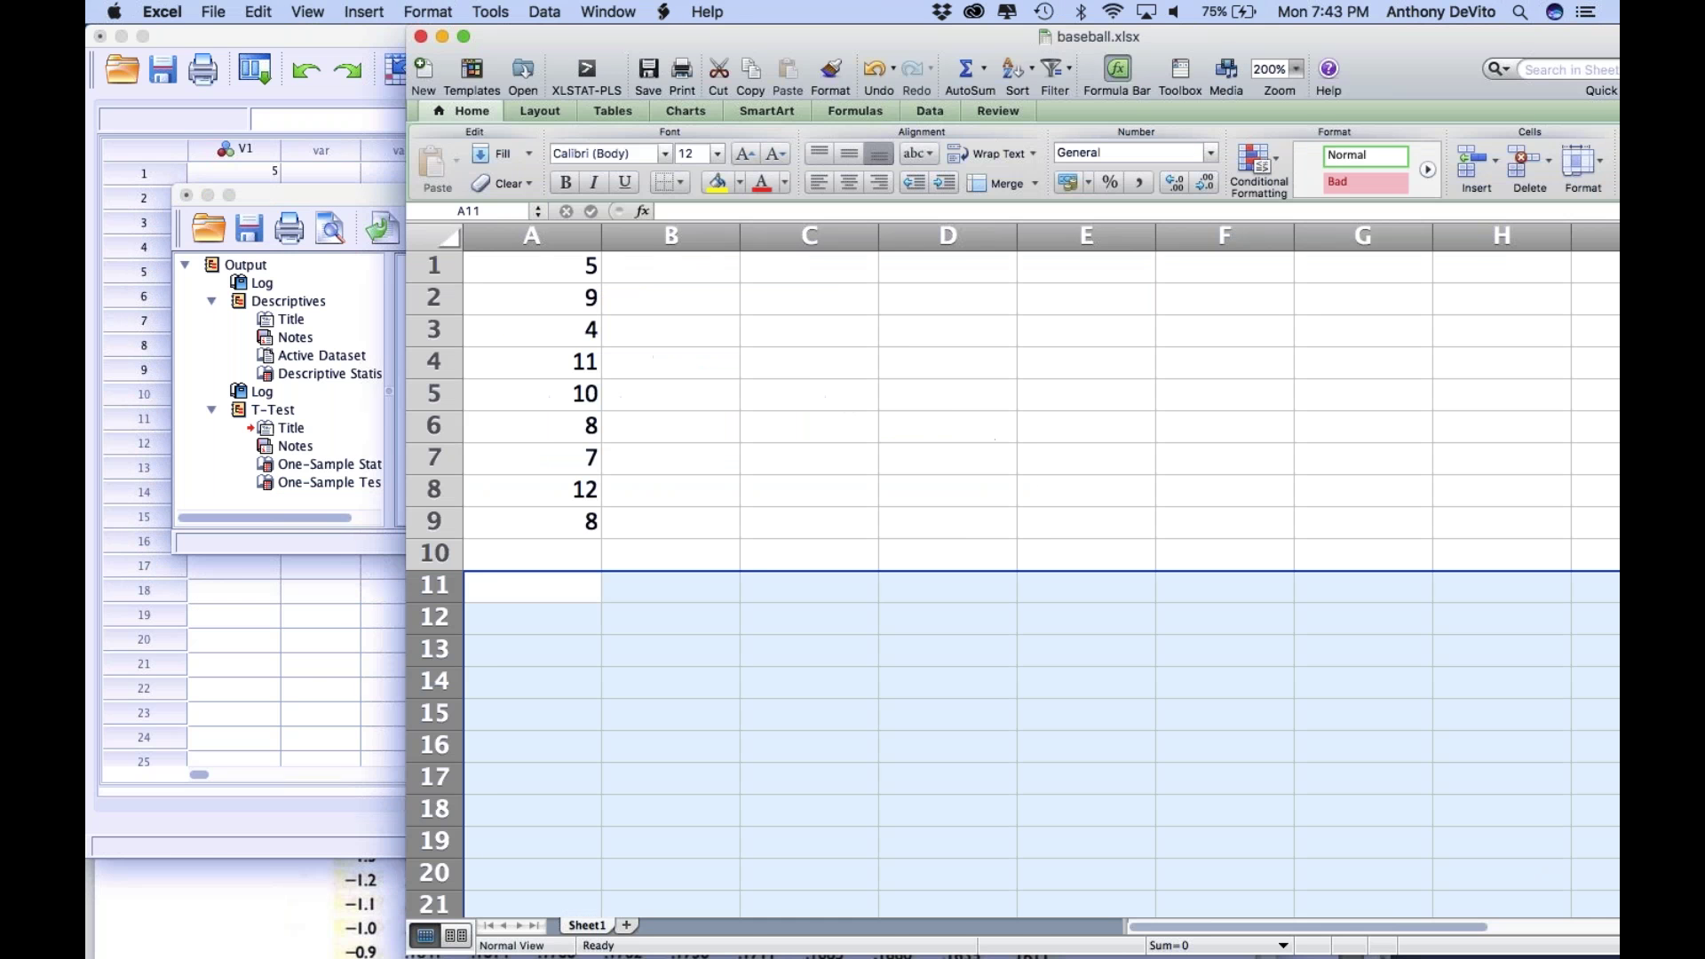
pyautogui.click(316, 885)
pyautogui.scroll(-1, 316, 885)
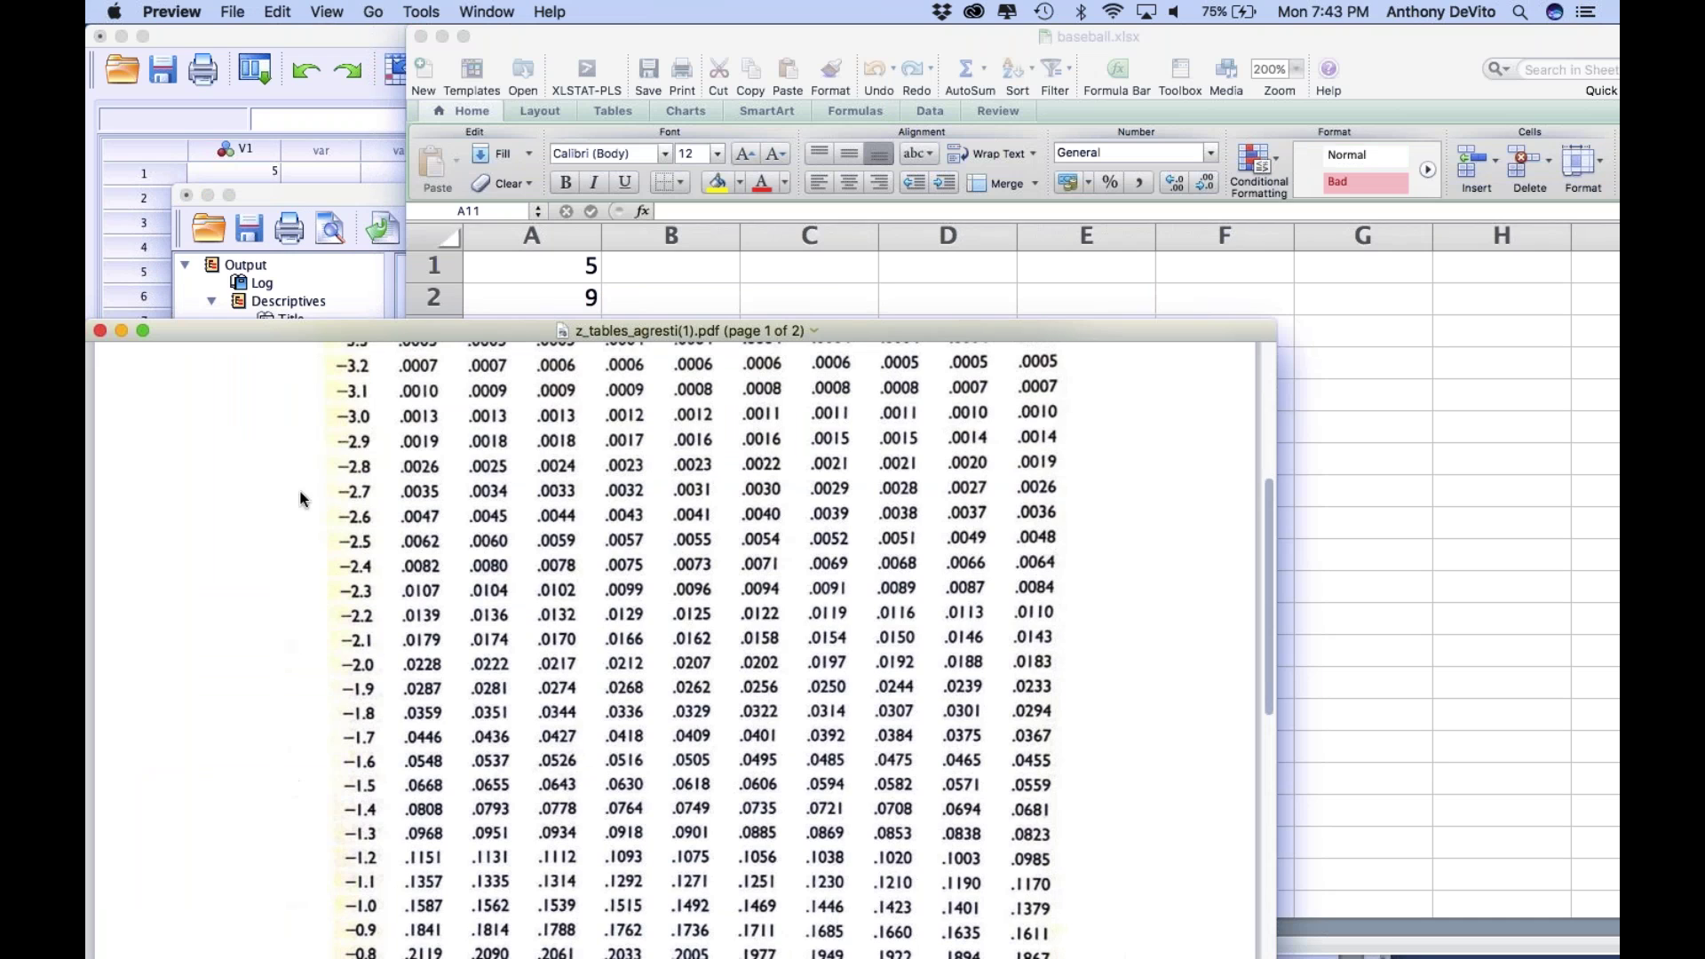
pyautogui.hotkey('ctrl', 'Up')
pyautogui.click(835, 332)
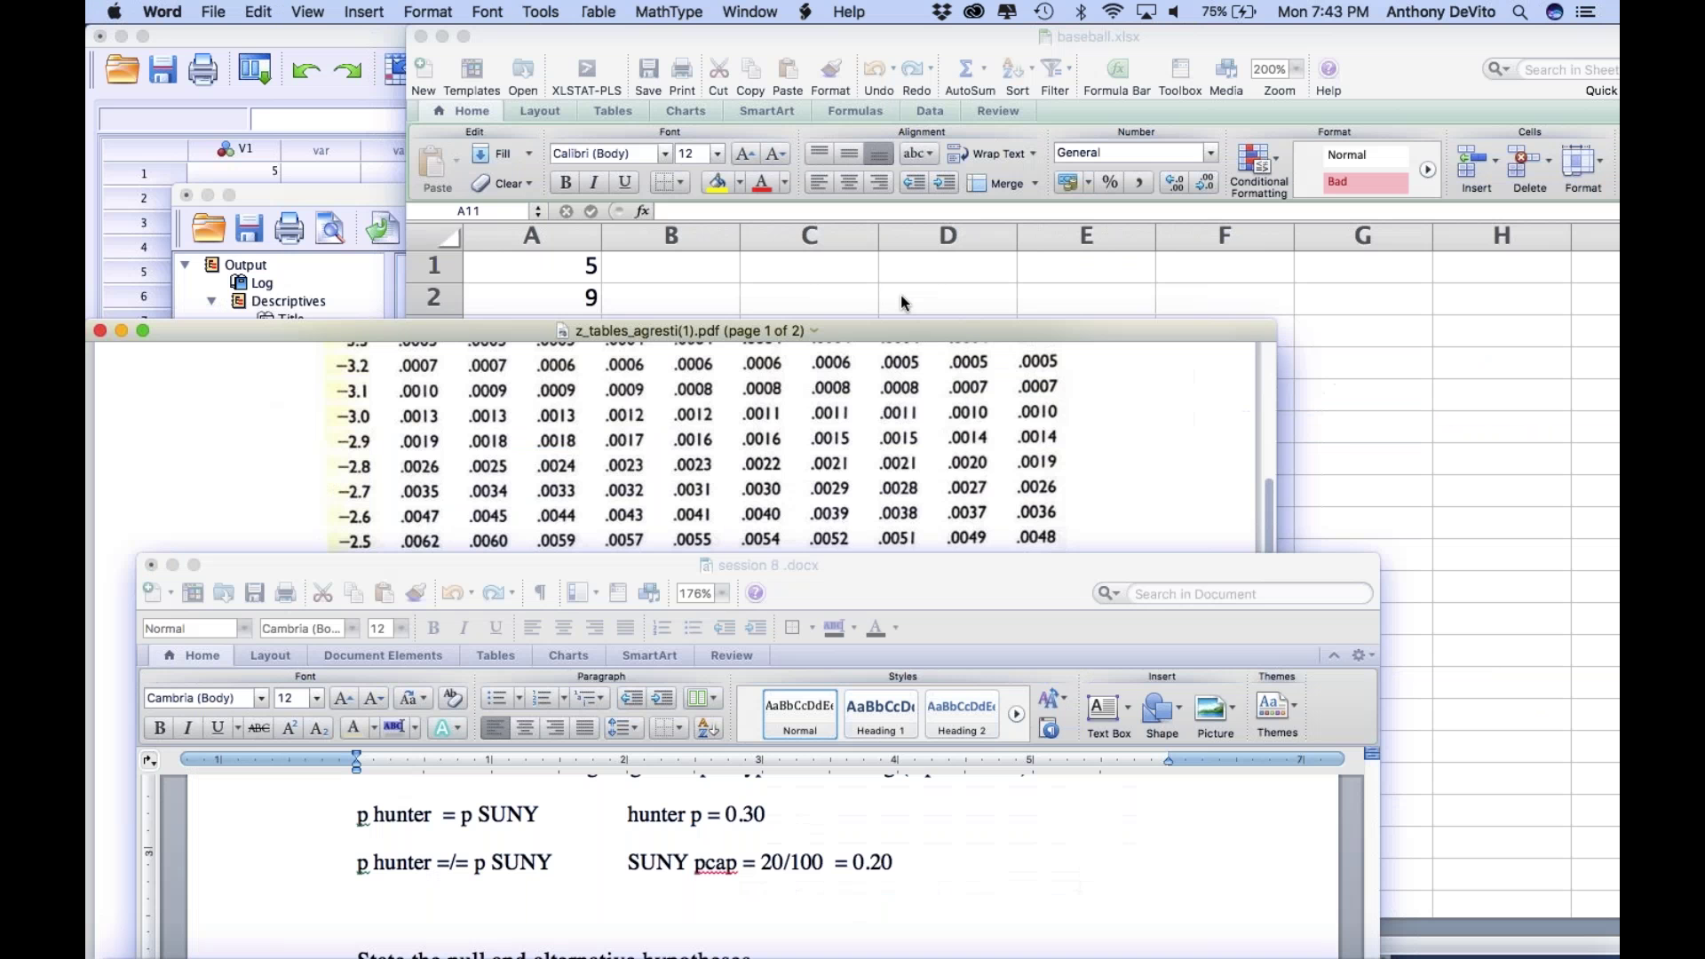
pyautogui.moveTo(883, 561); pyautogui.dragTo(895, 112)
# Step: Examine the Single Sample t Test unknown sigma exercise, including its data values, sample size, test mean and alpha
pyautogui.scroll(-10, 773, 613)
pyautogui.scroll(8, 773, 613)
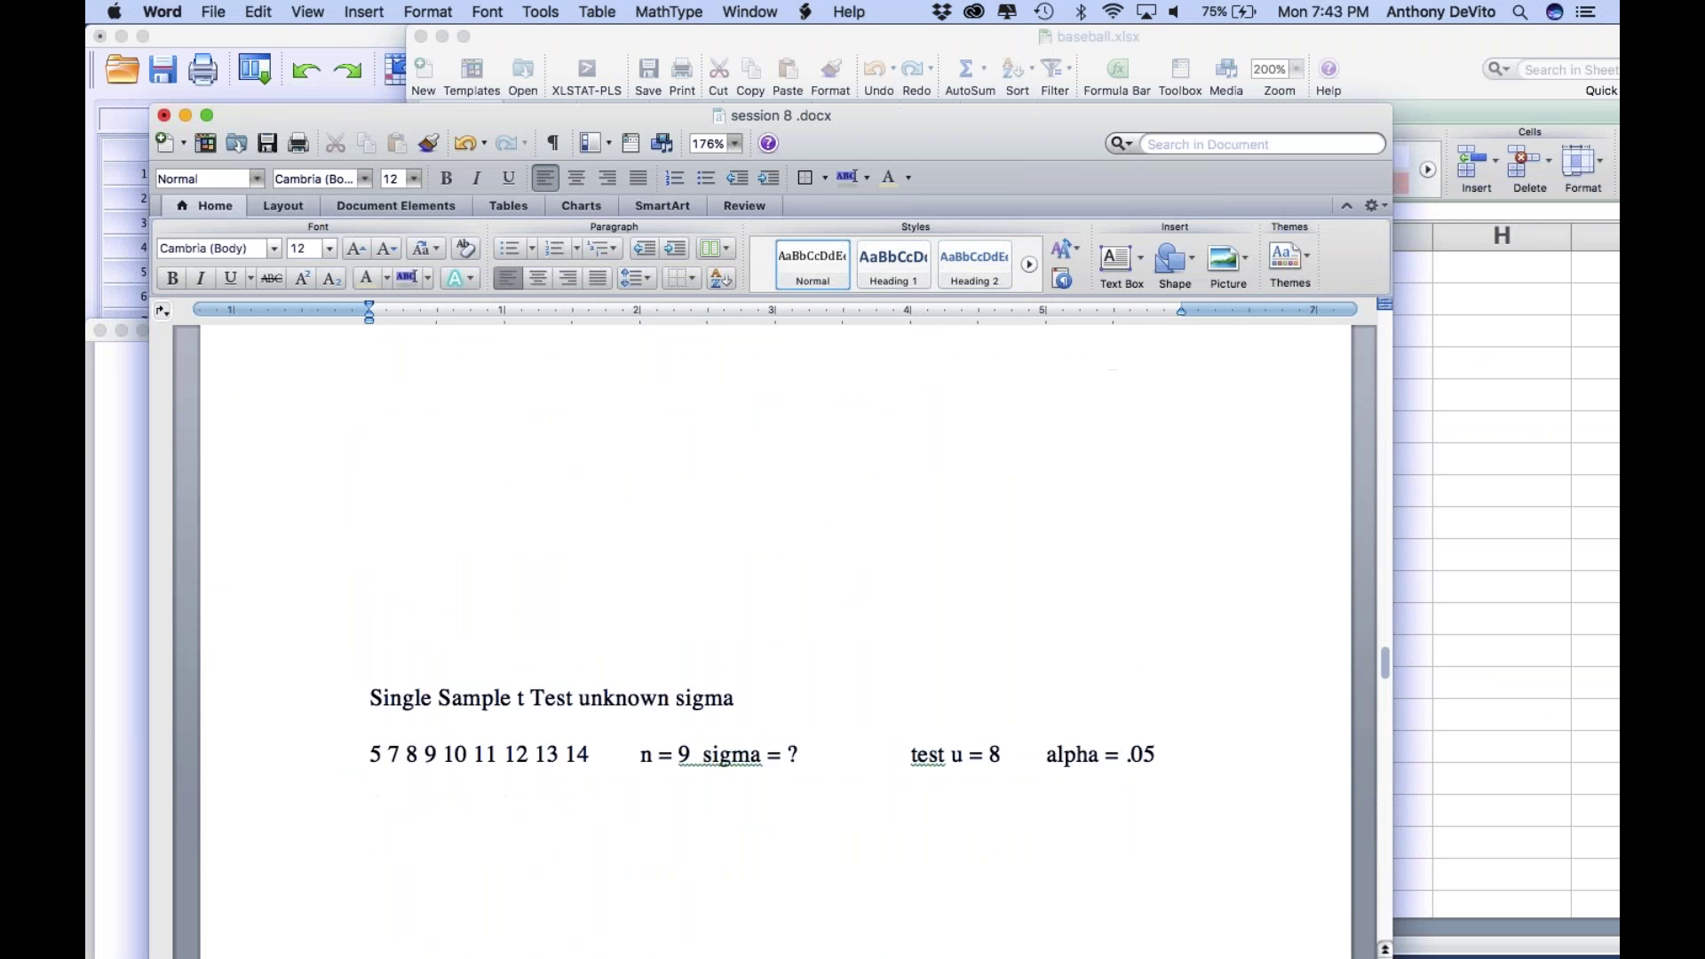
pyautogui.scroll(2, 772, 613)
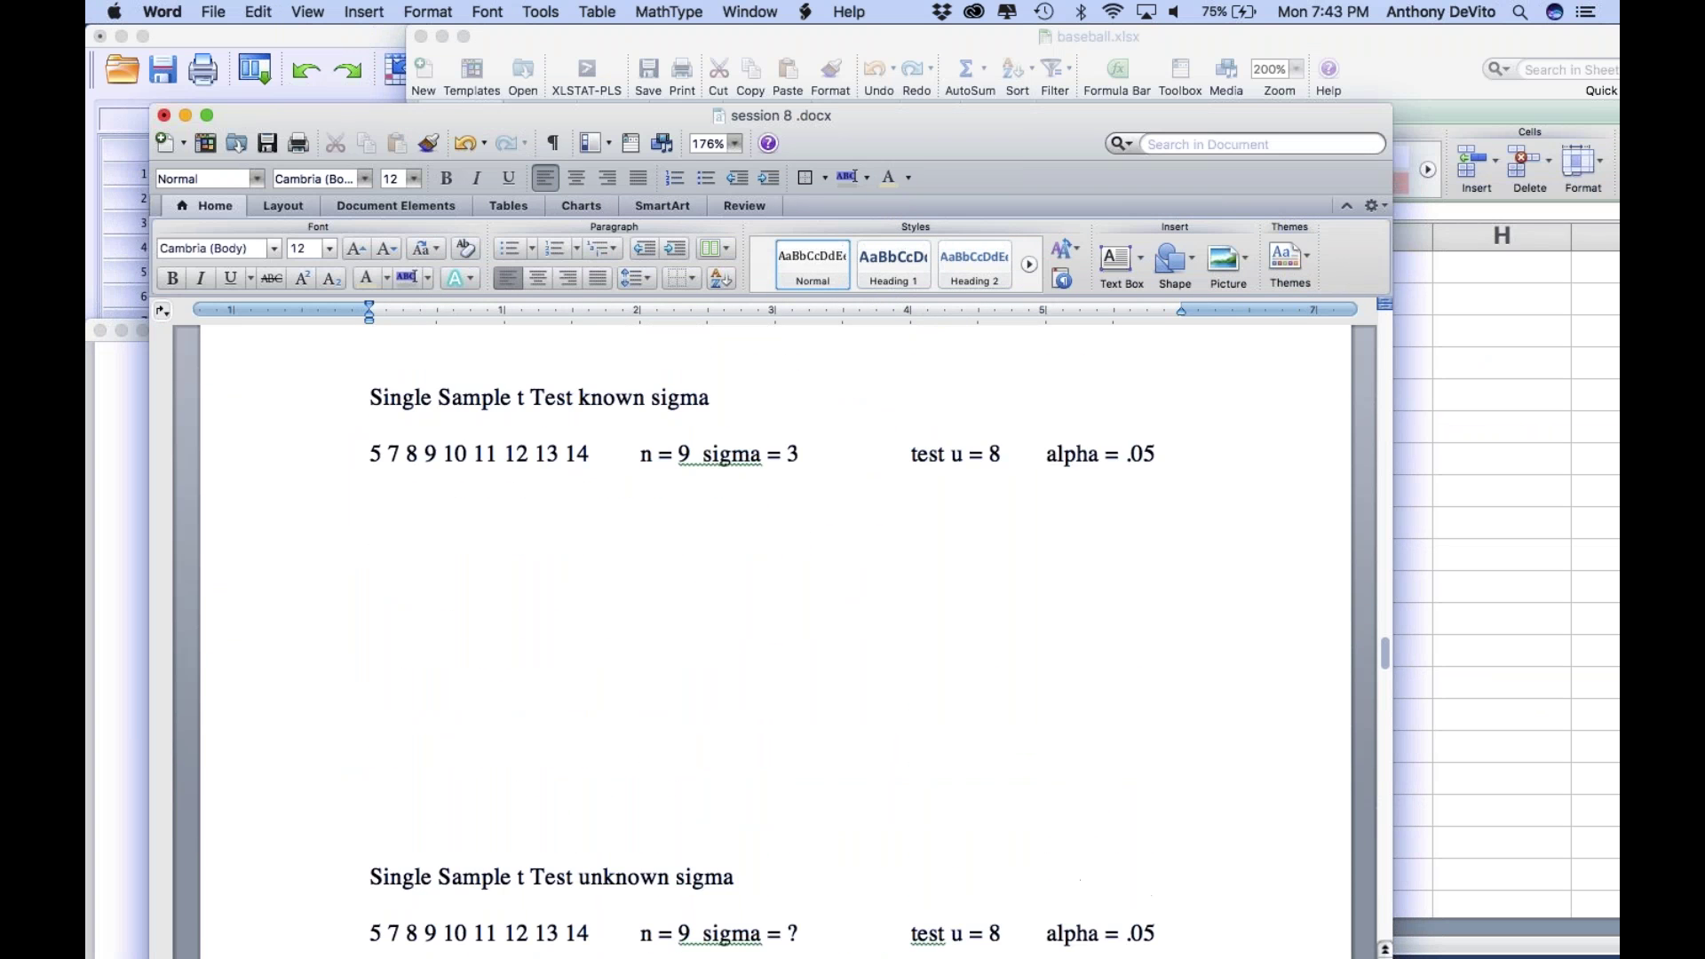
pyautogui.scroll(-8, 772, 612)
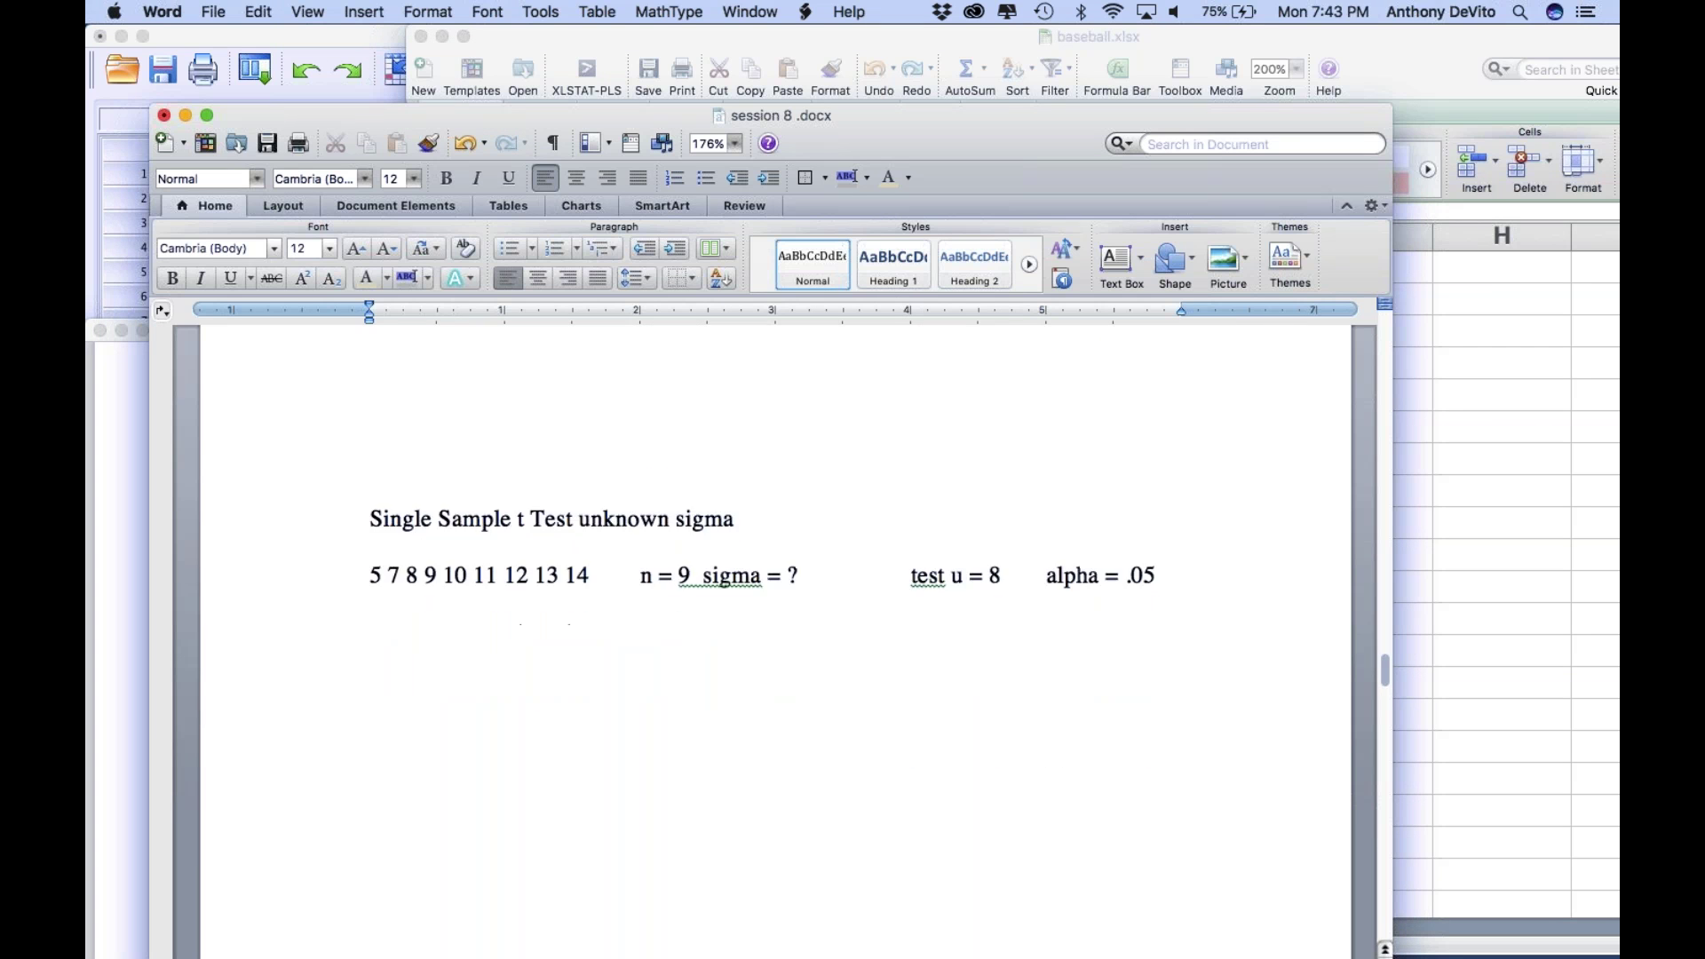
pyautogui.scroll(-2, 773, 613)
pyautogui.scroll(-1, 772, 612)
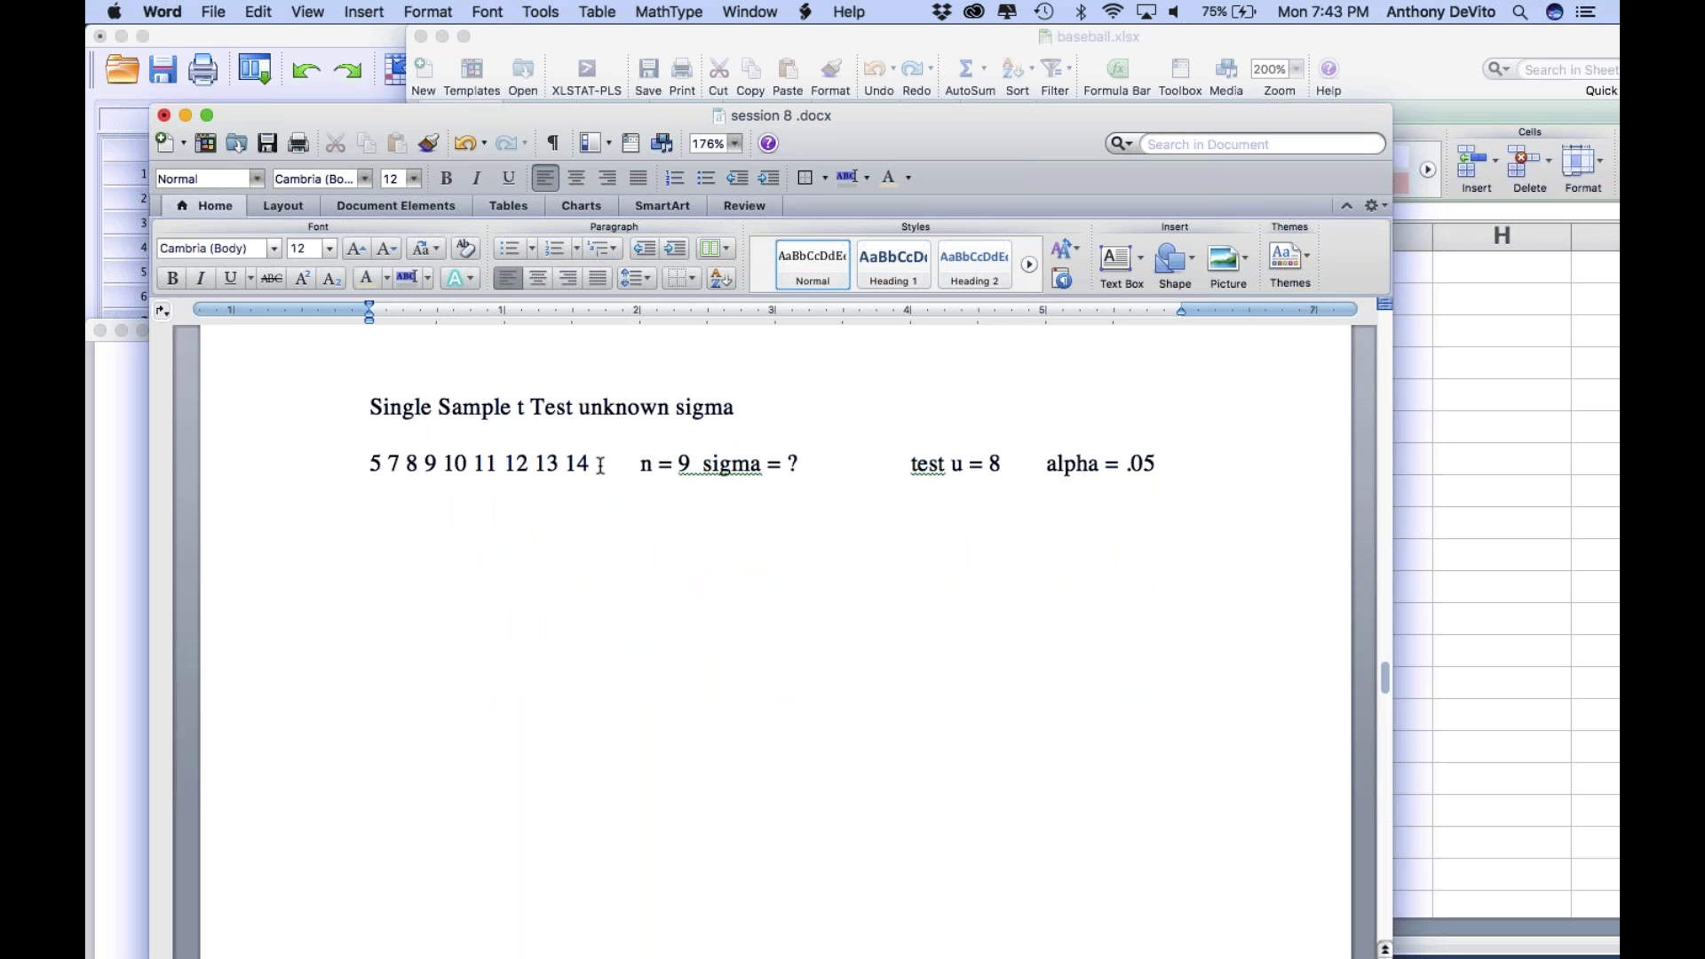
pyautogui.moveTo(600, 465); pyautogui.dragTo(370, 451)
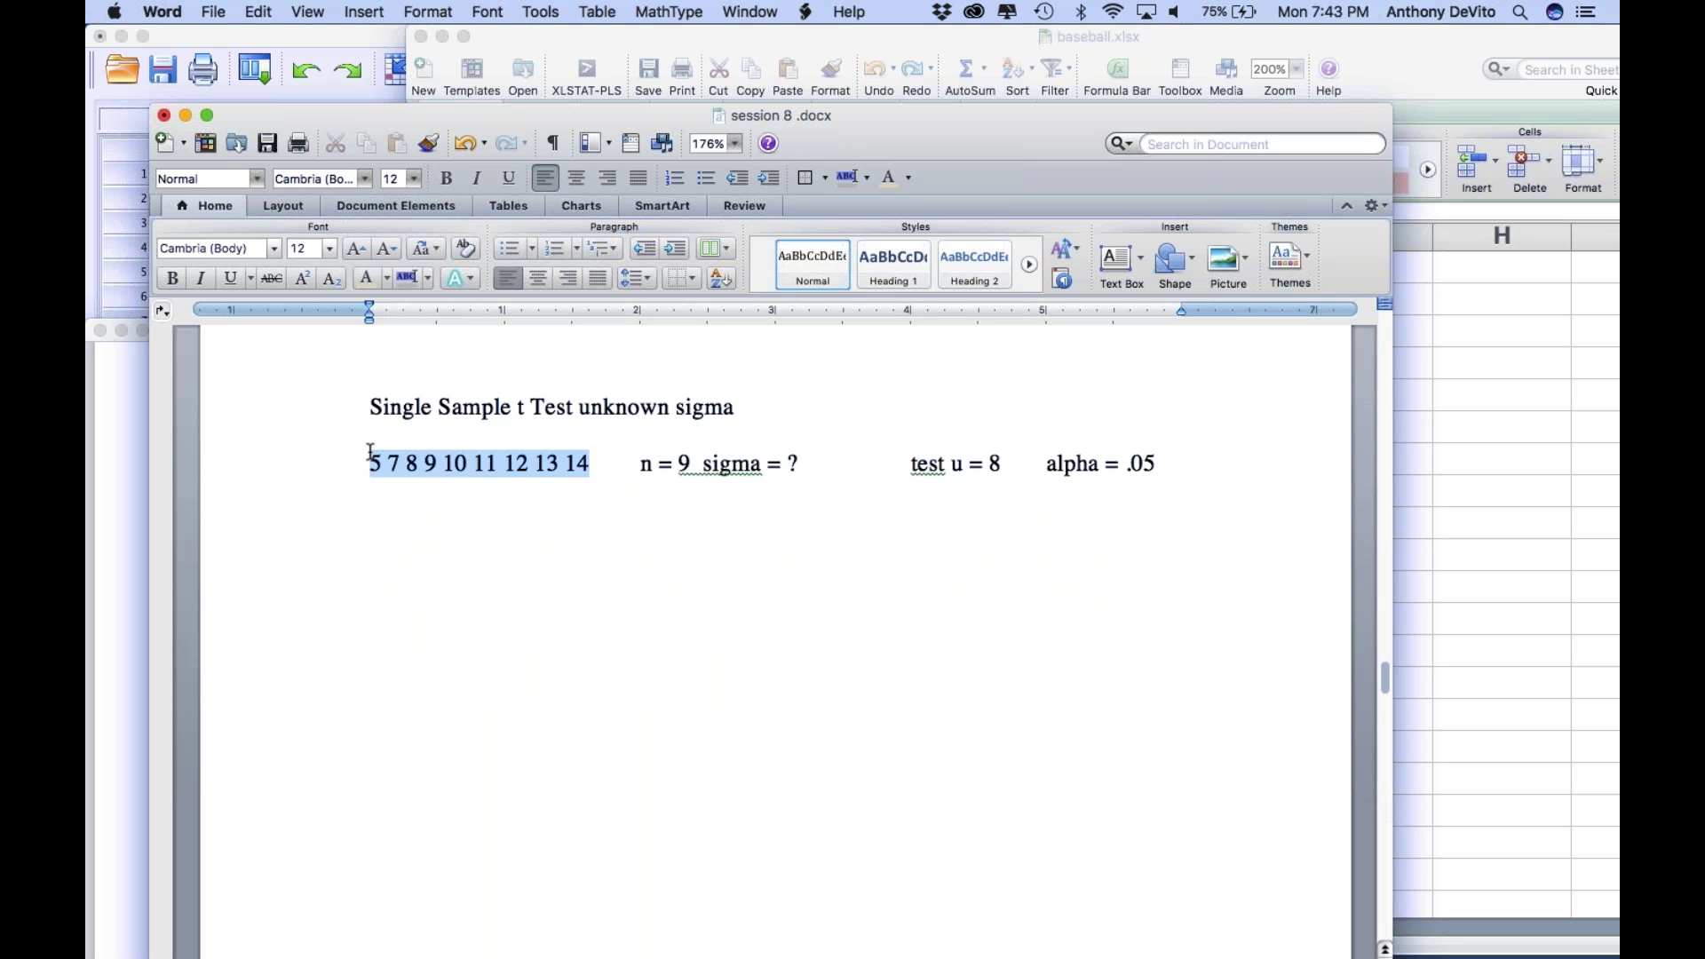
pyautogui.moveTo(703, 464); pyautogui.dragTo(634, 461)
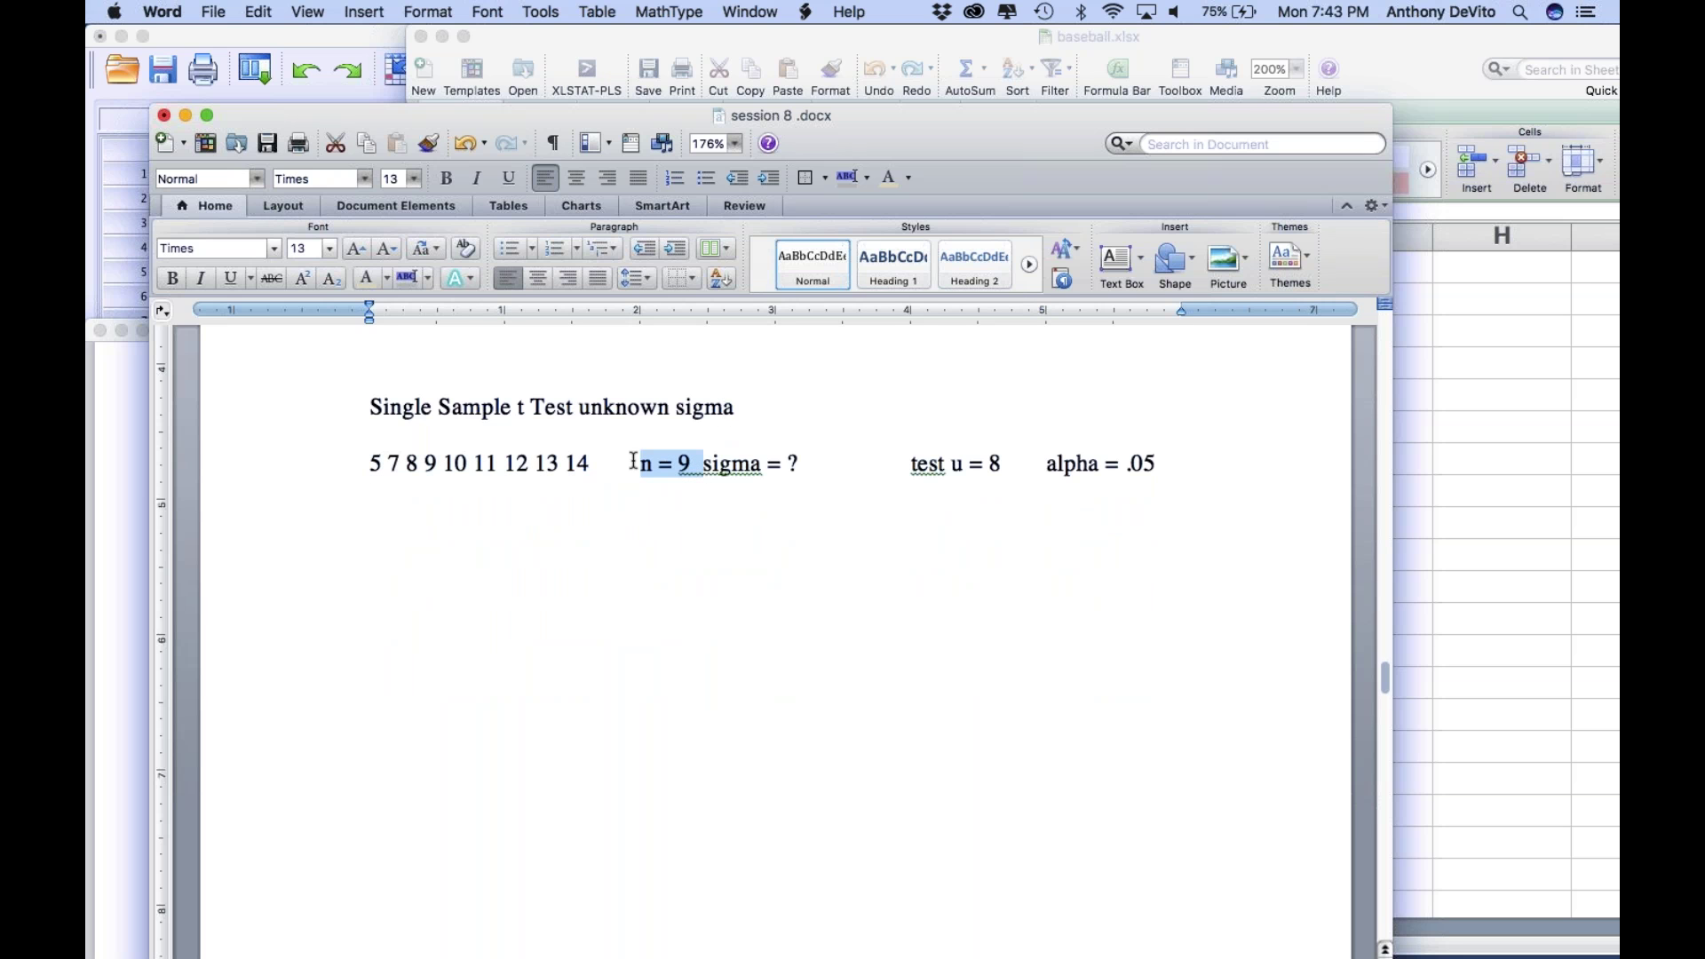
pyautogui.click(832, 458)
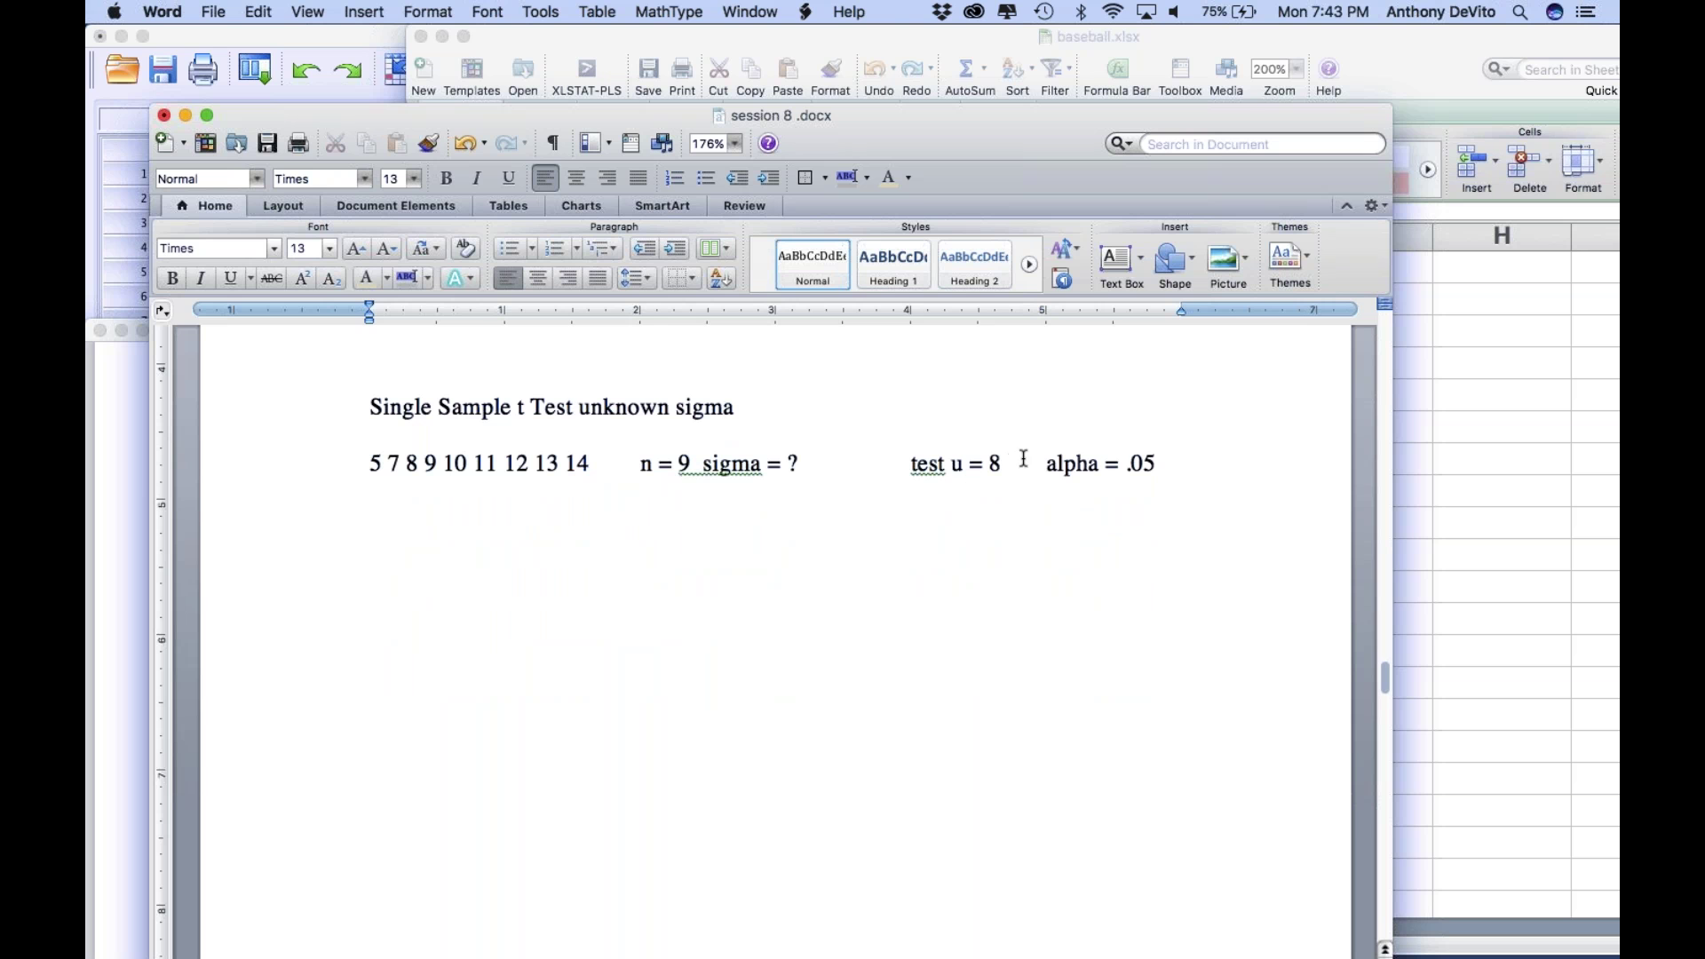
pyautogui.moveTo(1004, 462); pyautogui.dragTo(929, 466)
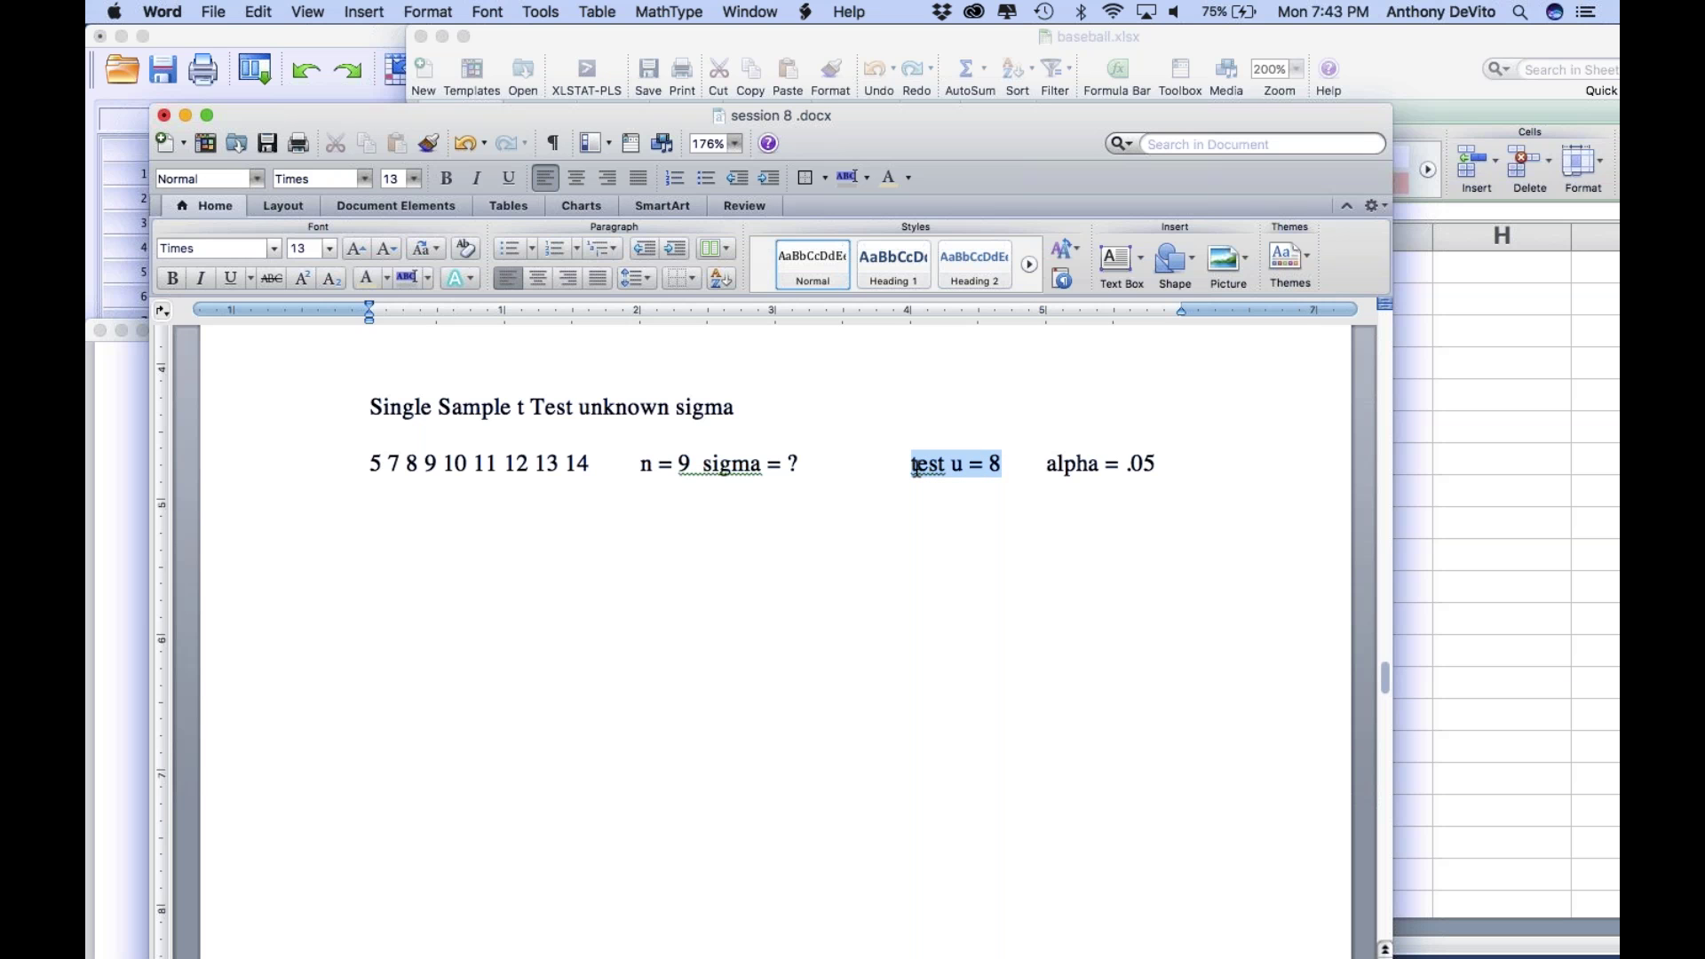
pyautogui.click(370, 548)
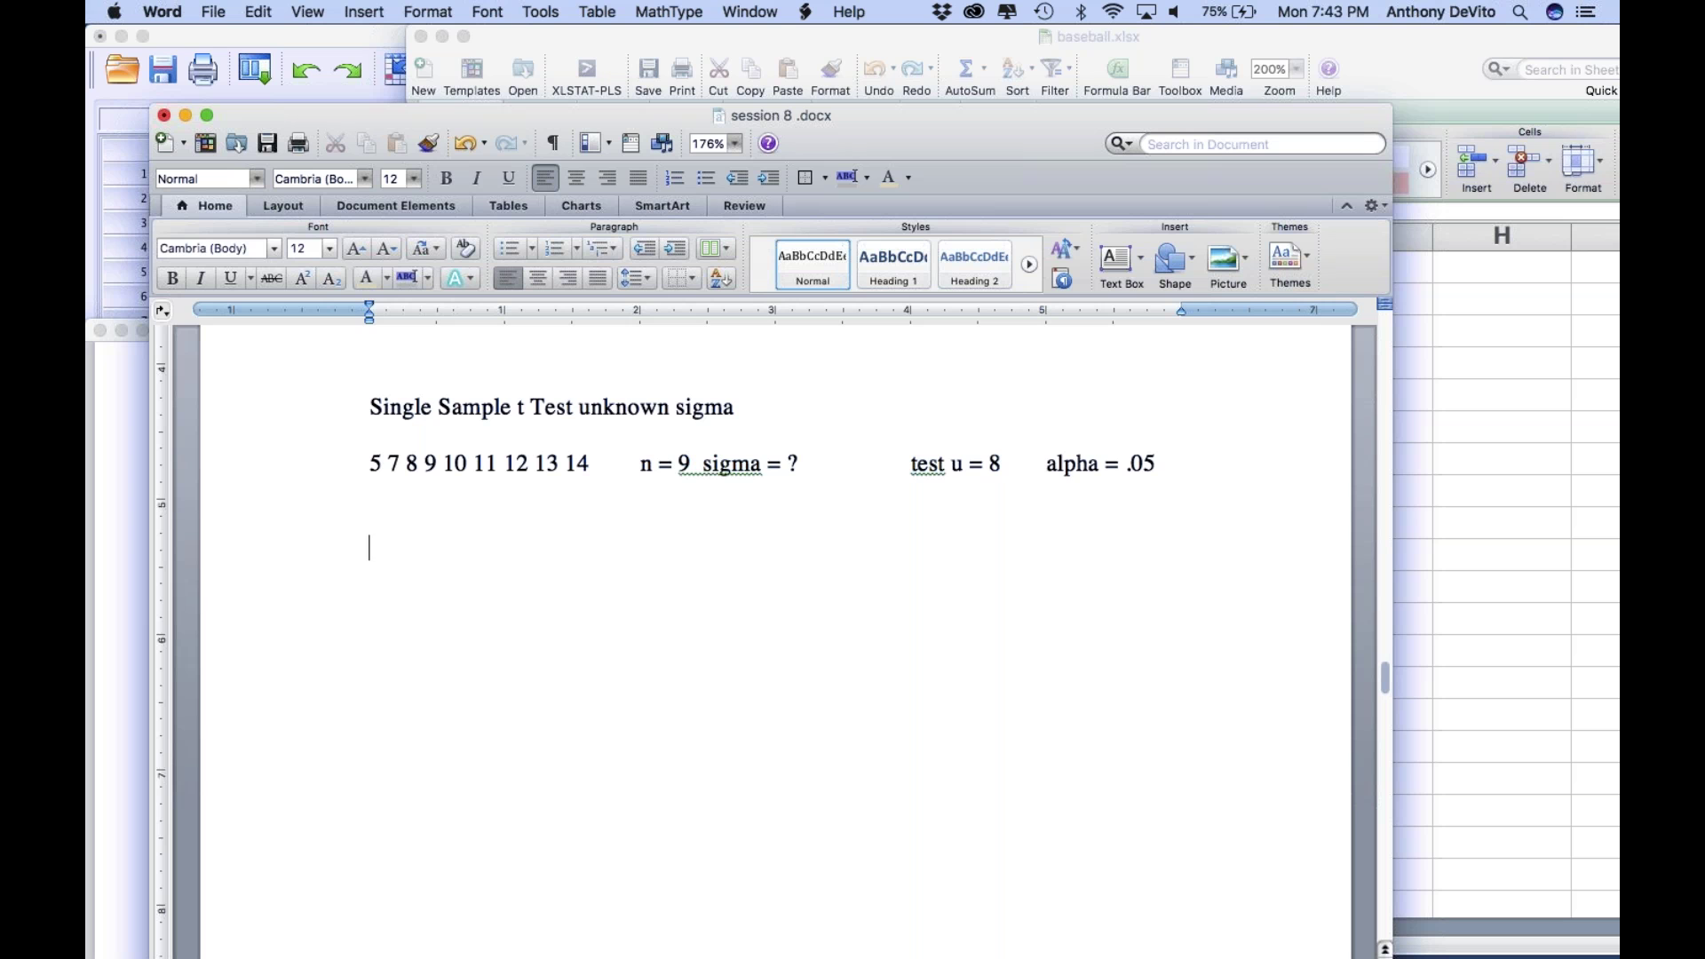
# Step: Copy the Males and Females data rows, without the header, from the Two Sample Hypothesis Test (equal variances) practice table
pyautogui.scroll(-10, 1036, 639)
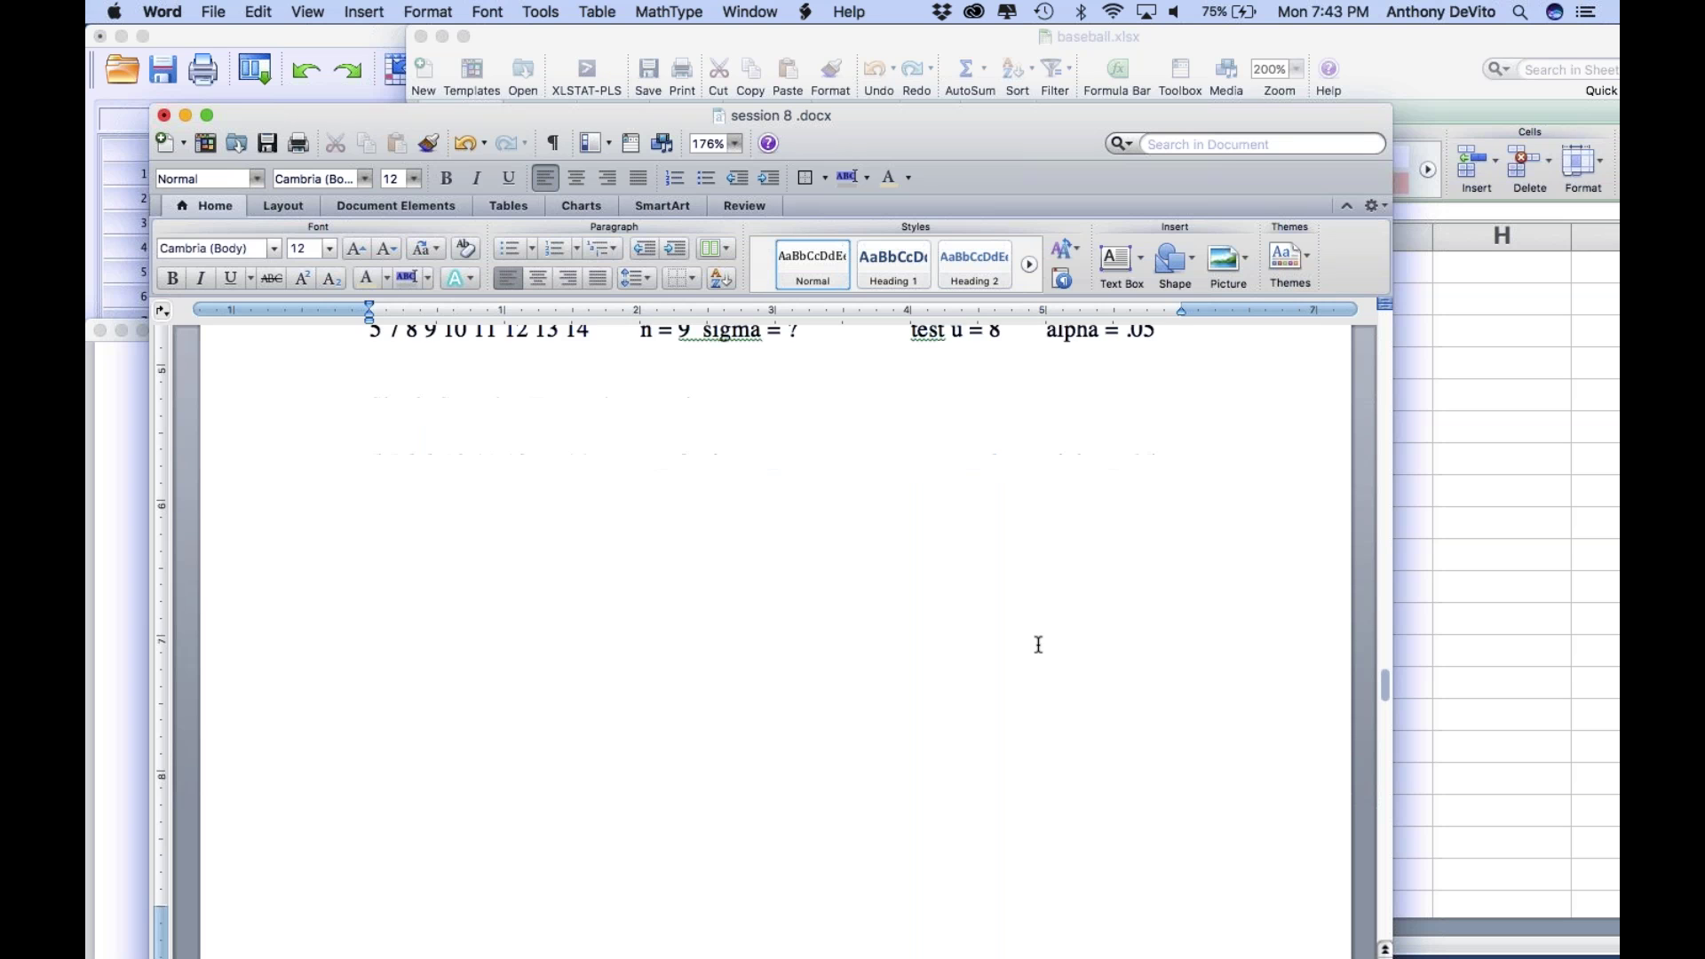
pyautogui.scroll(-3, 1038, 645)
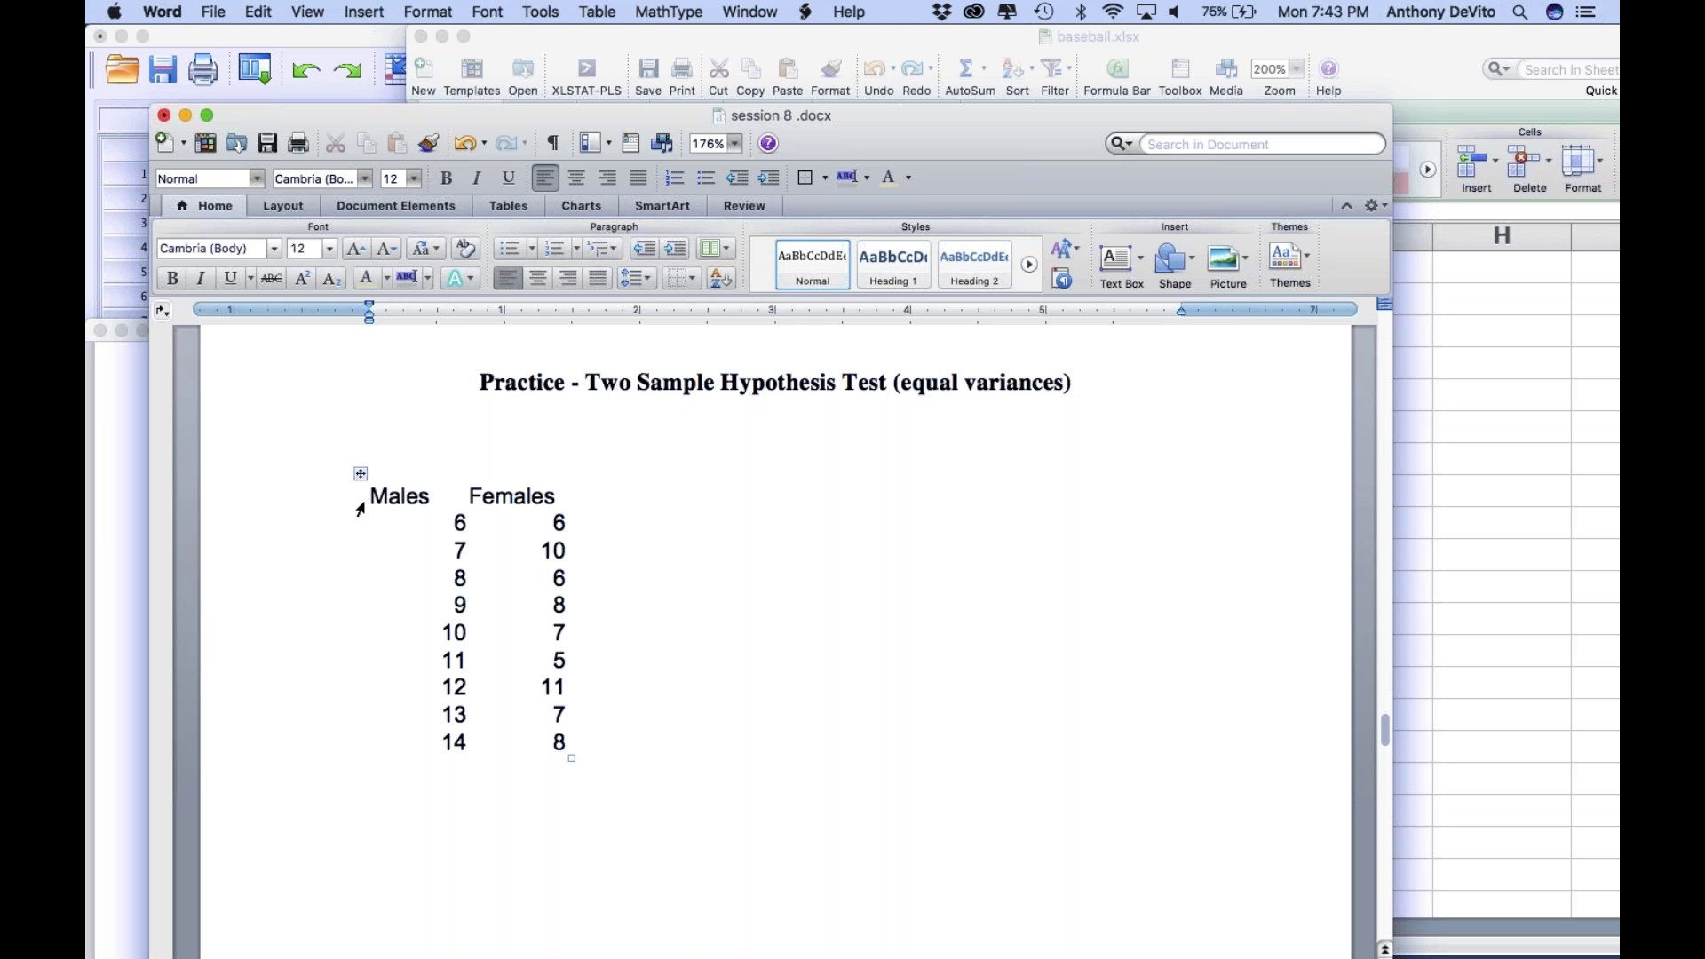
pyautogui.moveTo(365, 515); pyautogui.dragTo(343, 598)
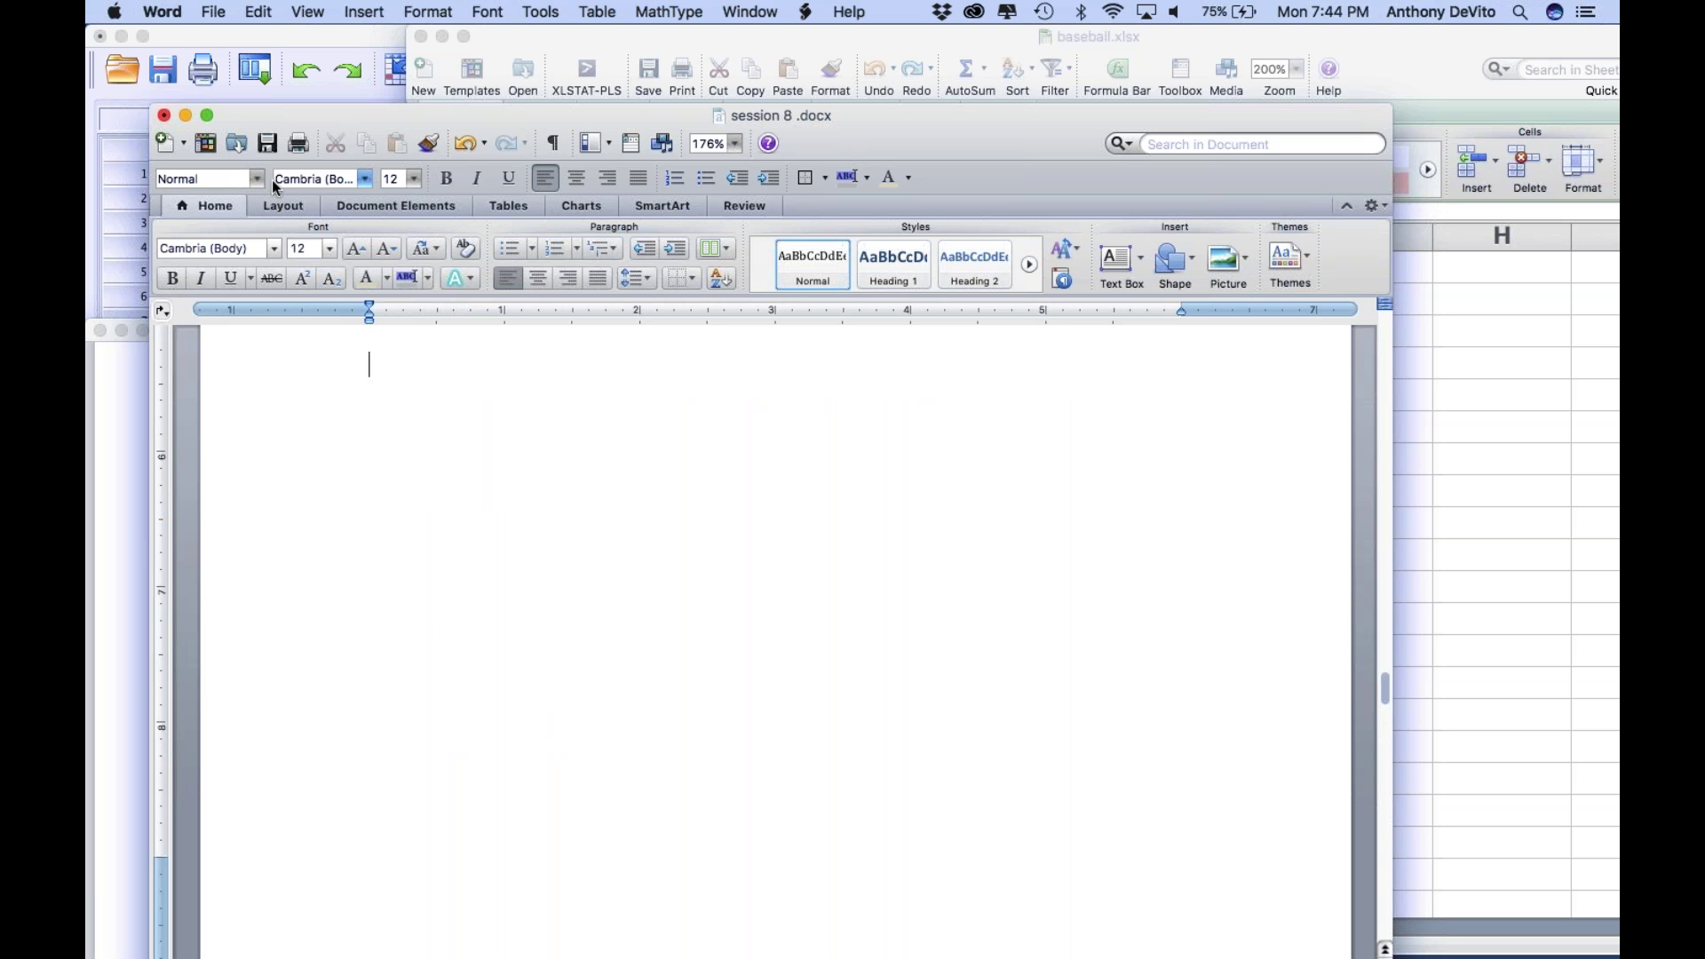
pyautogui.scroll(5, 490, 546)
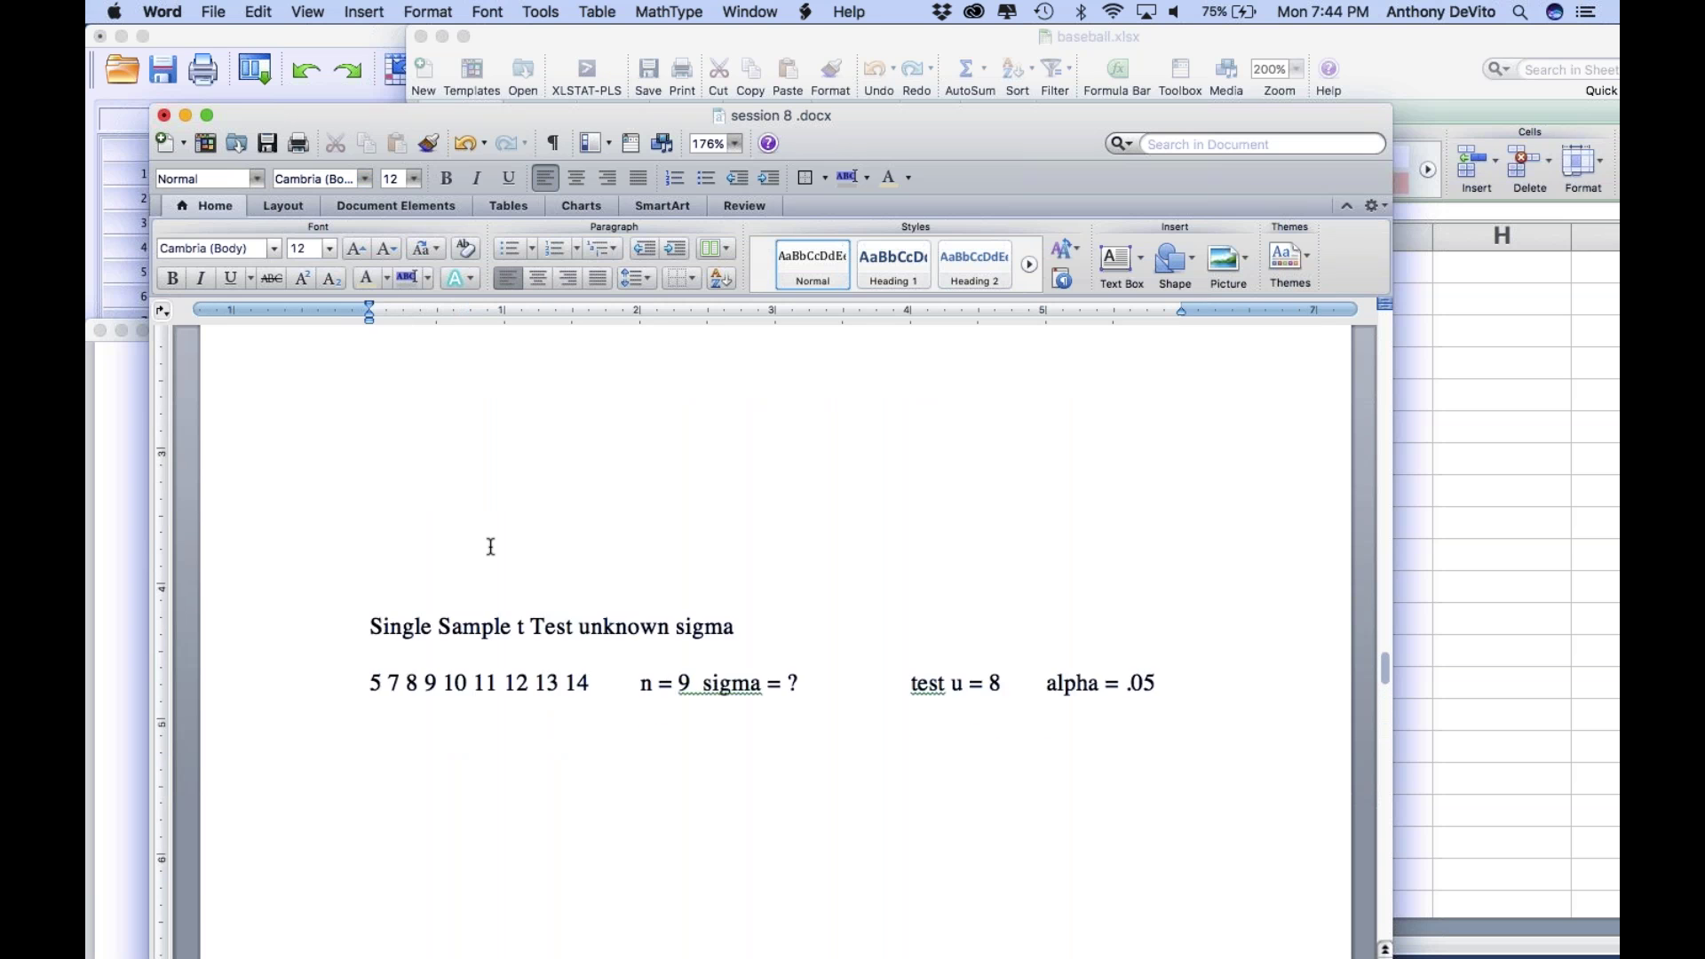
pyautogui.scroll(-10, 490, 546)
pyautogui.scroll(5, 489, 538)
pyautogui.moveTo(355, 426); pyautogui.dragTo(567, 650)
pyautogui.click(262, 11)
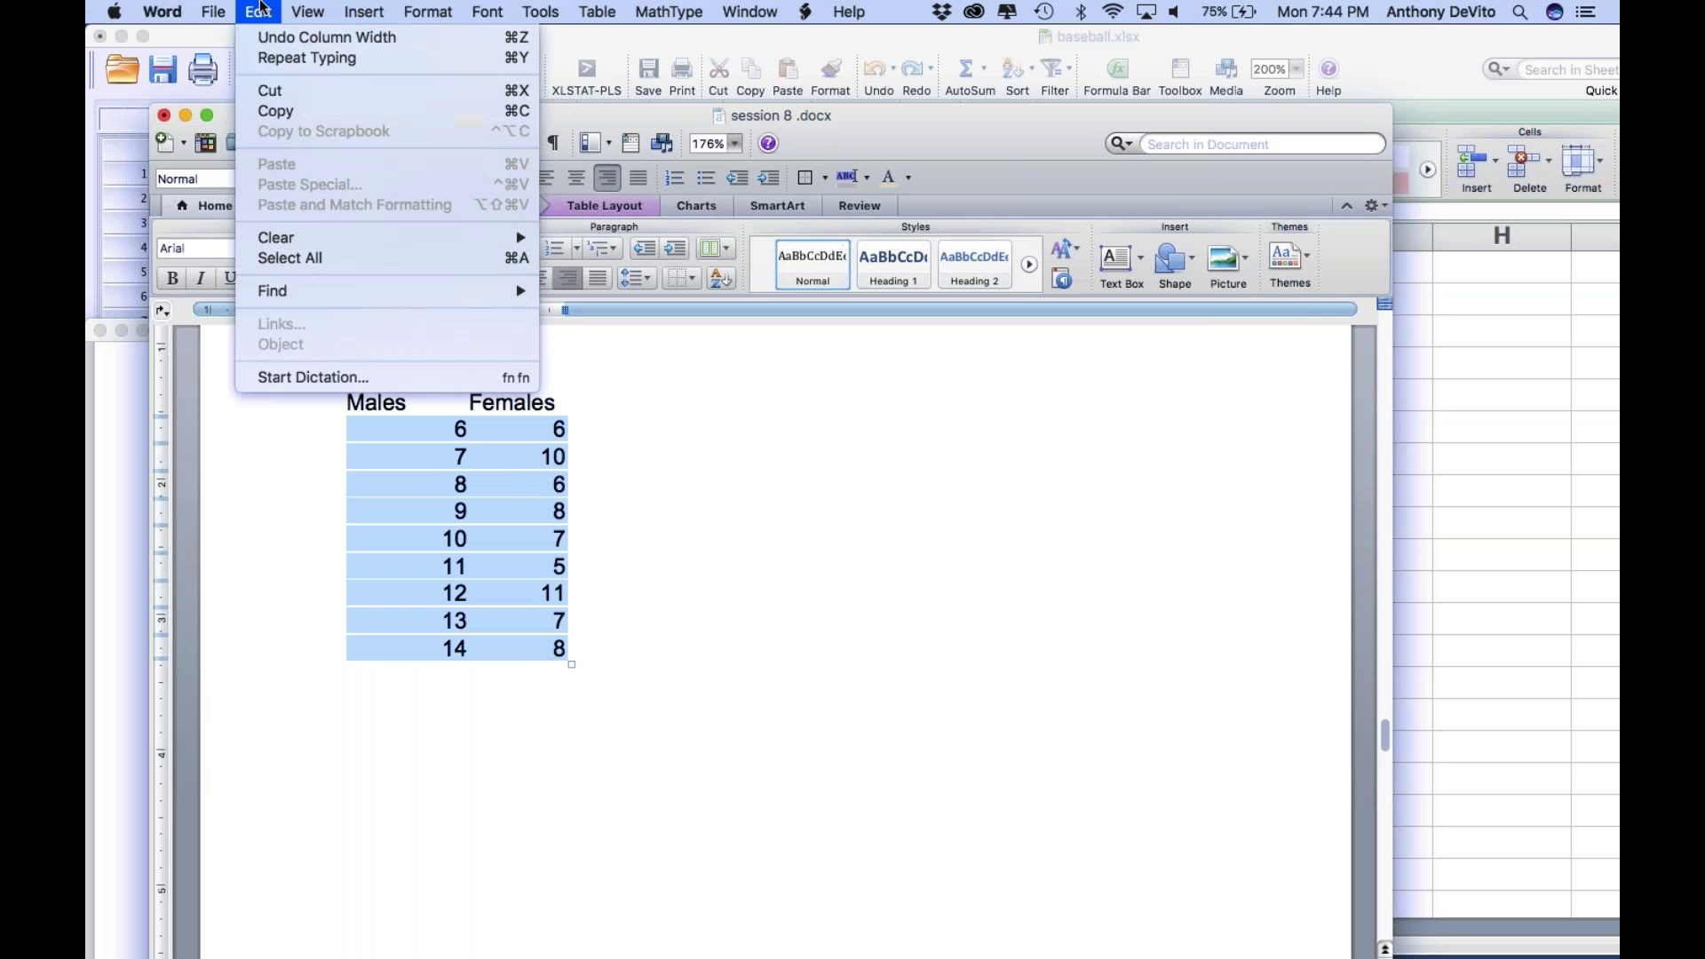
pyautogui.click(267, 113)
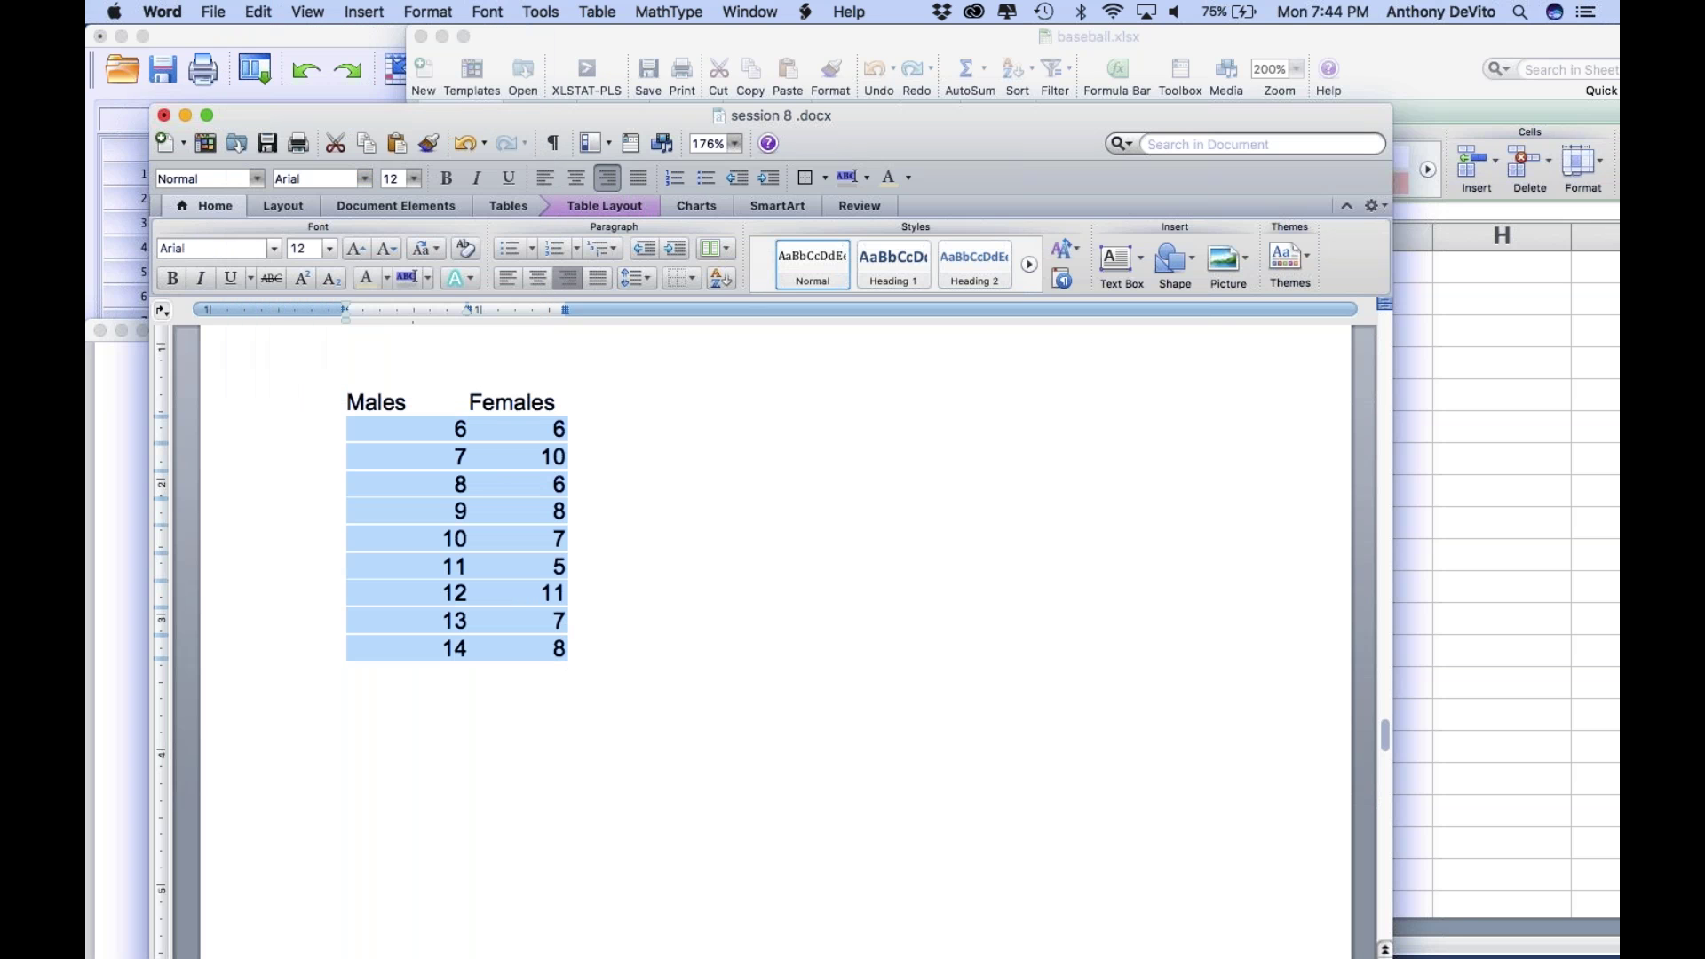
# Step: Switch to SPSS Statistics, bring the Data Editor to the front and create a new empty dataset
pyautogui.moveTo(551, 946)
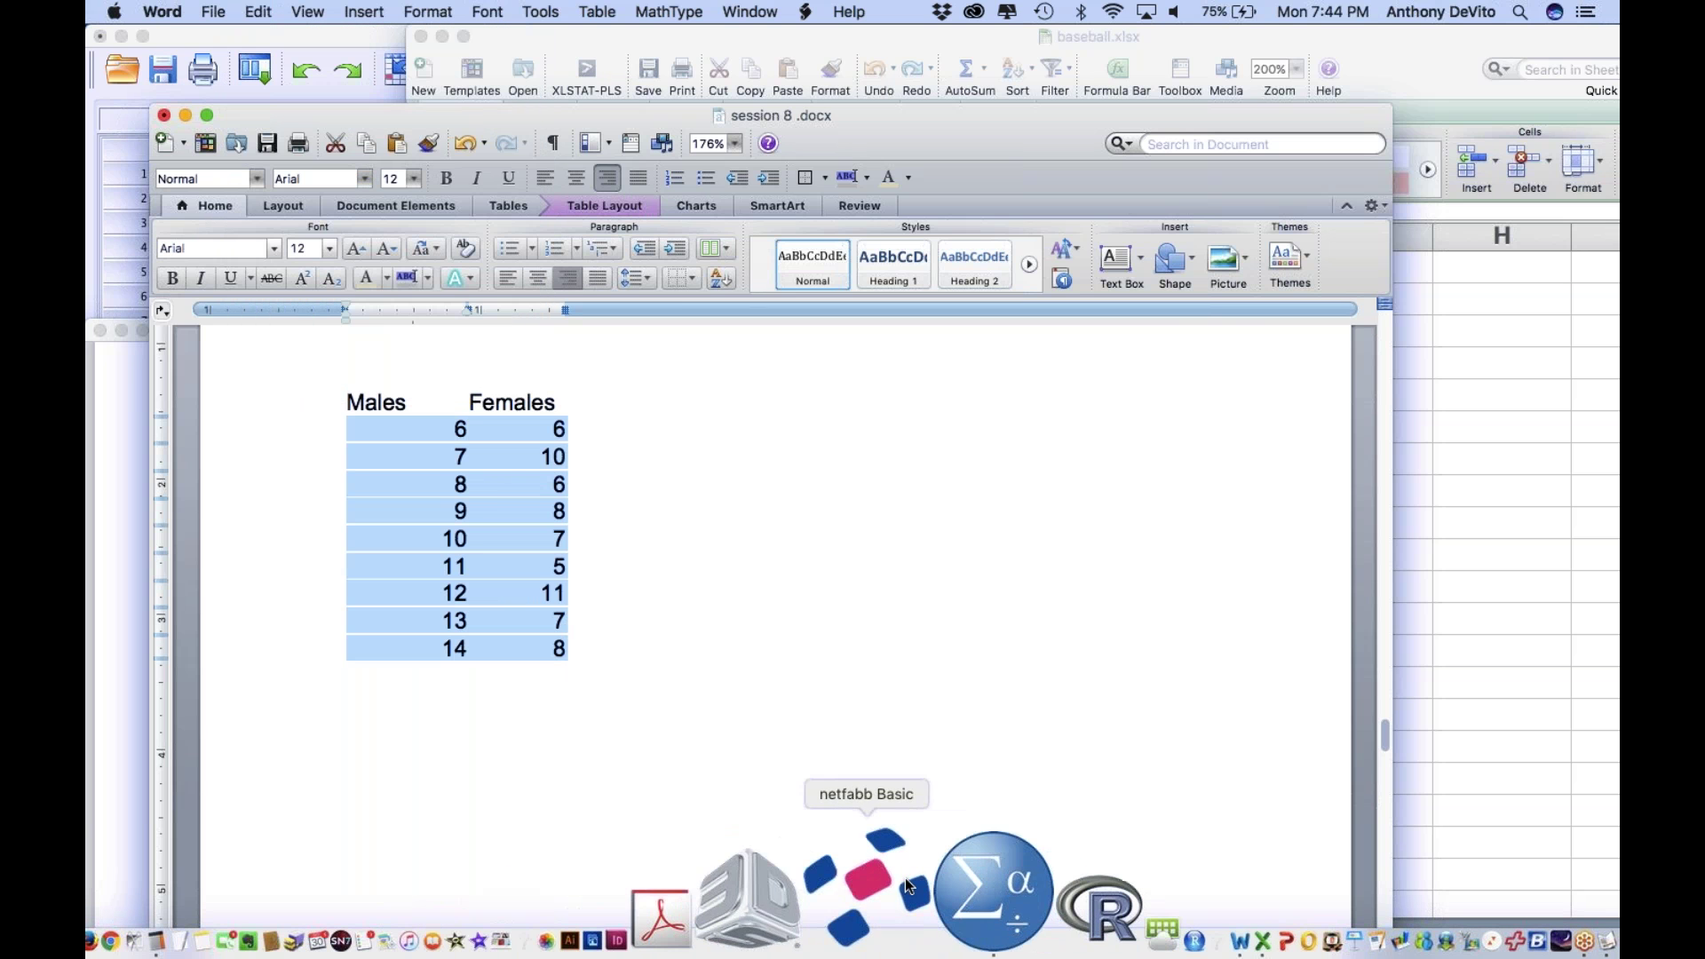
pyautogui.click(857, 888)
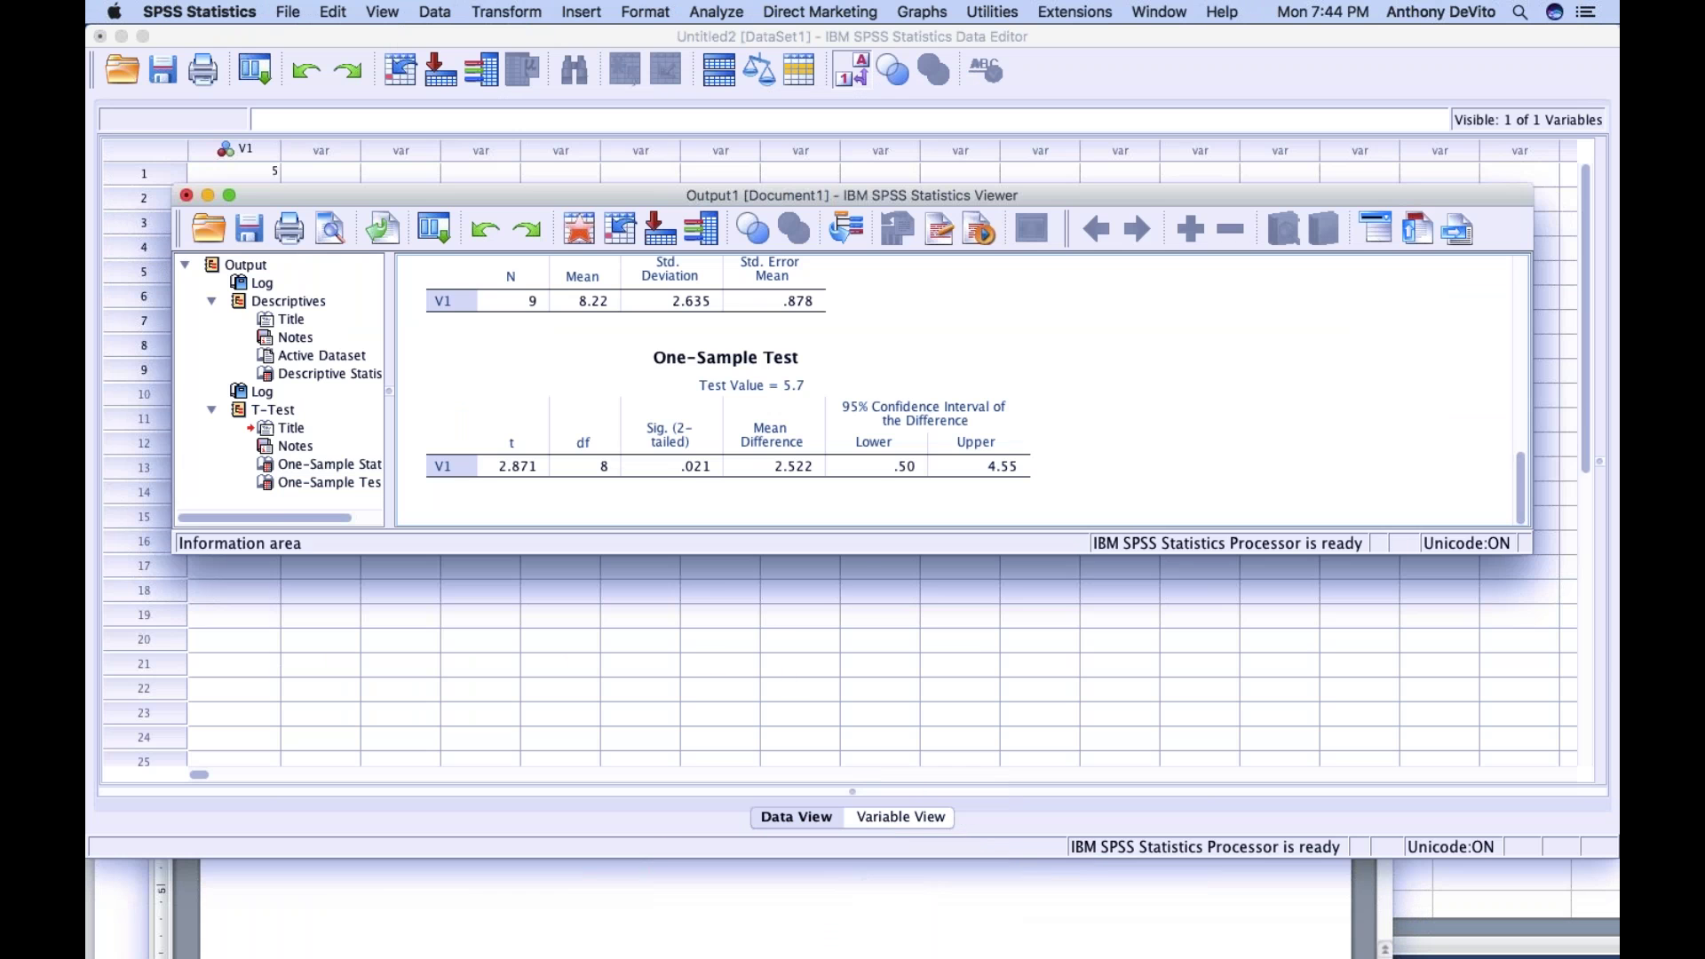
pyautogui.click(799, 615)
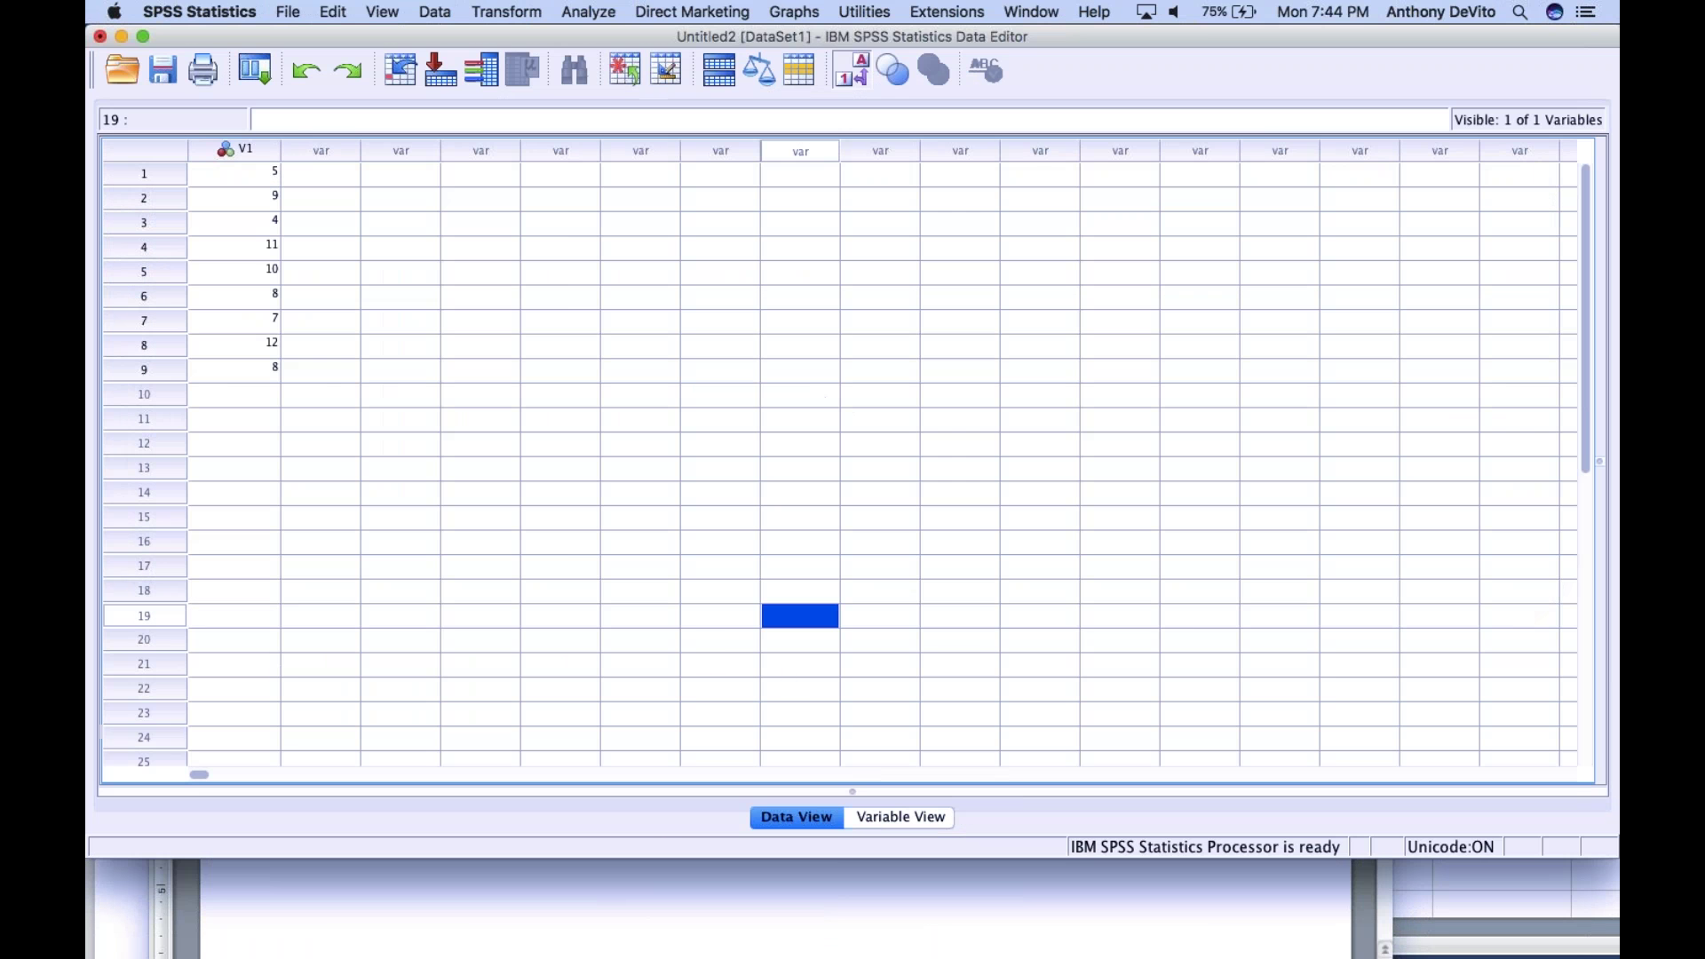
pyautogui.click(289, 10)
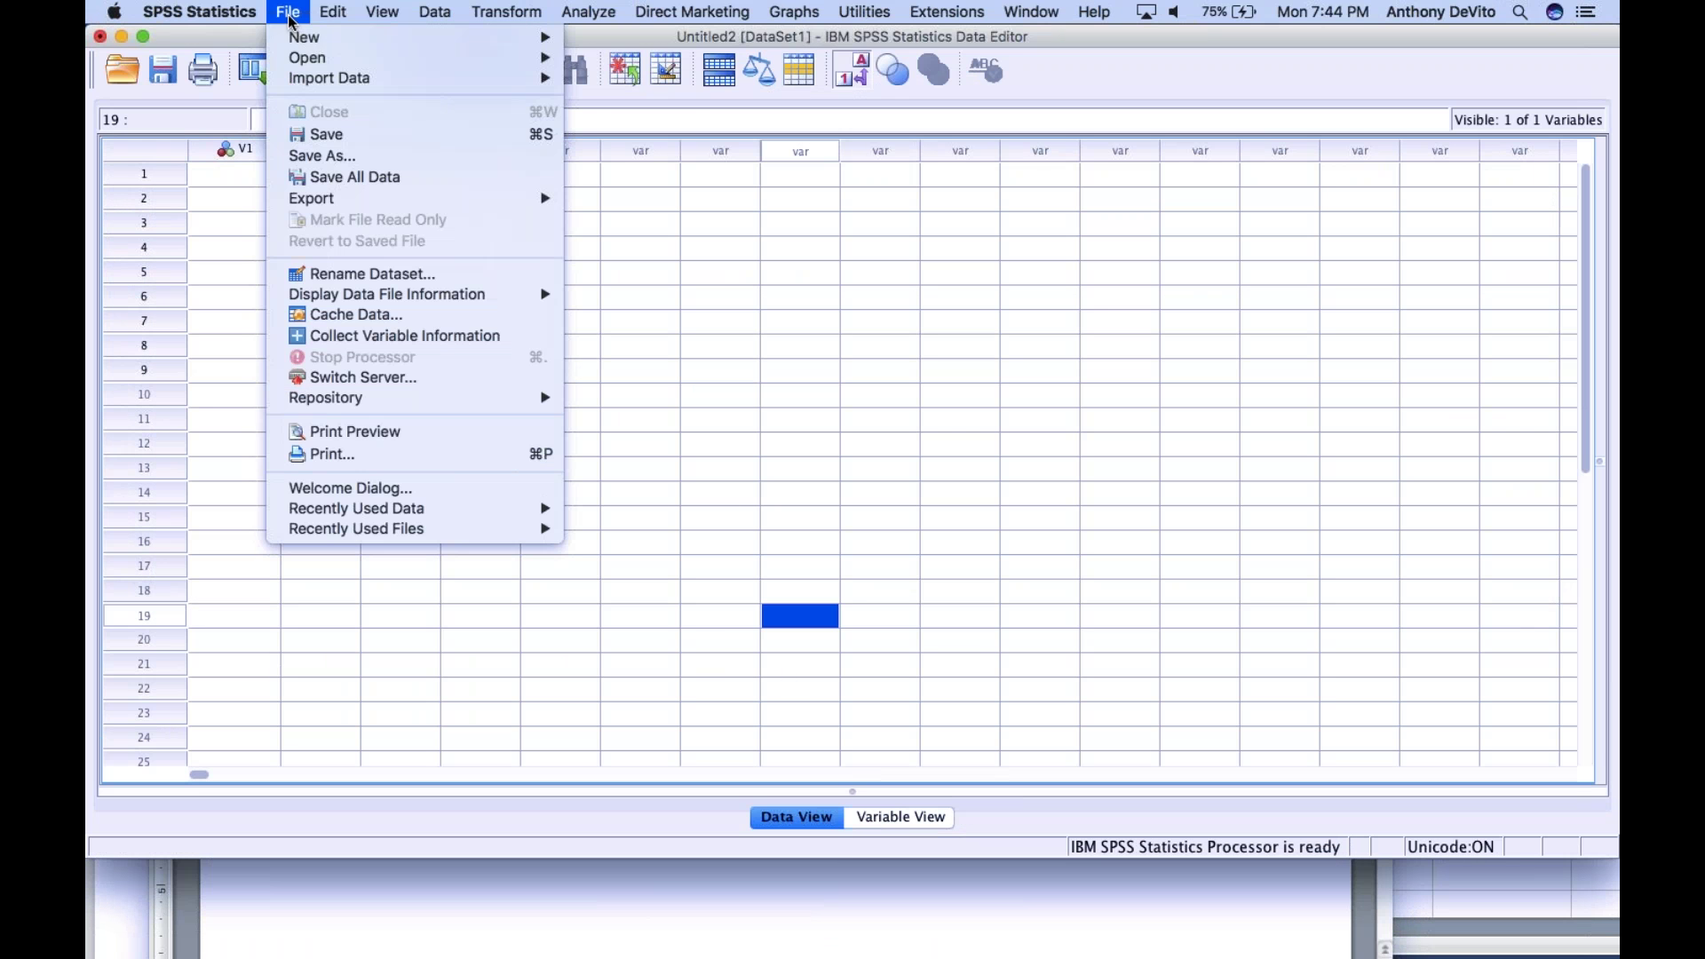
pyautogui.moveTo(296, 37)
pyautogui.click(643, 42)
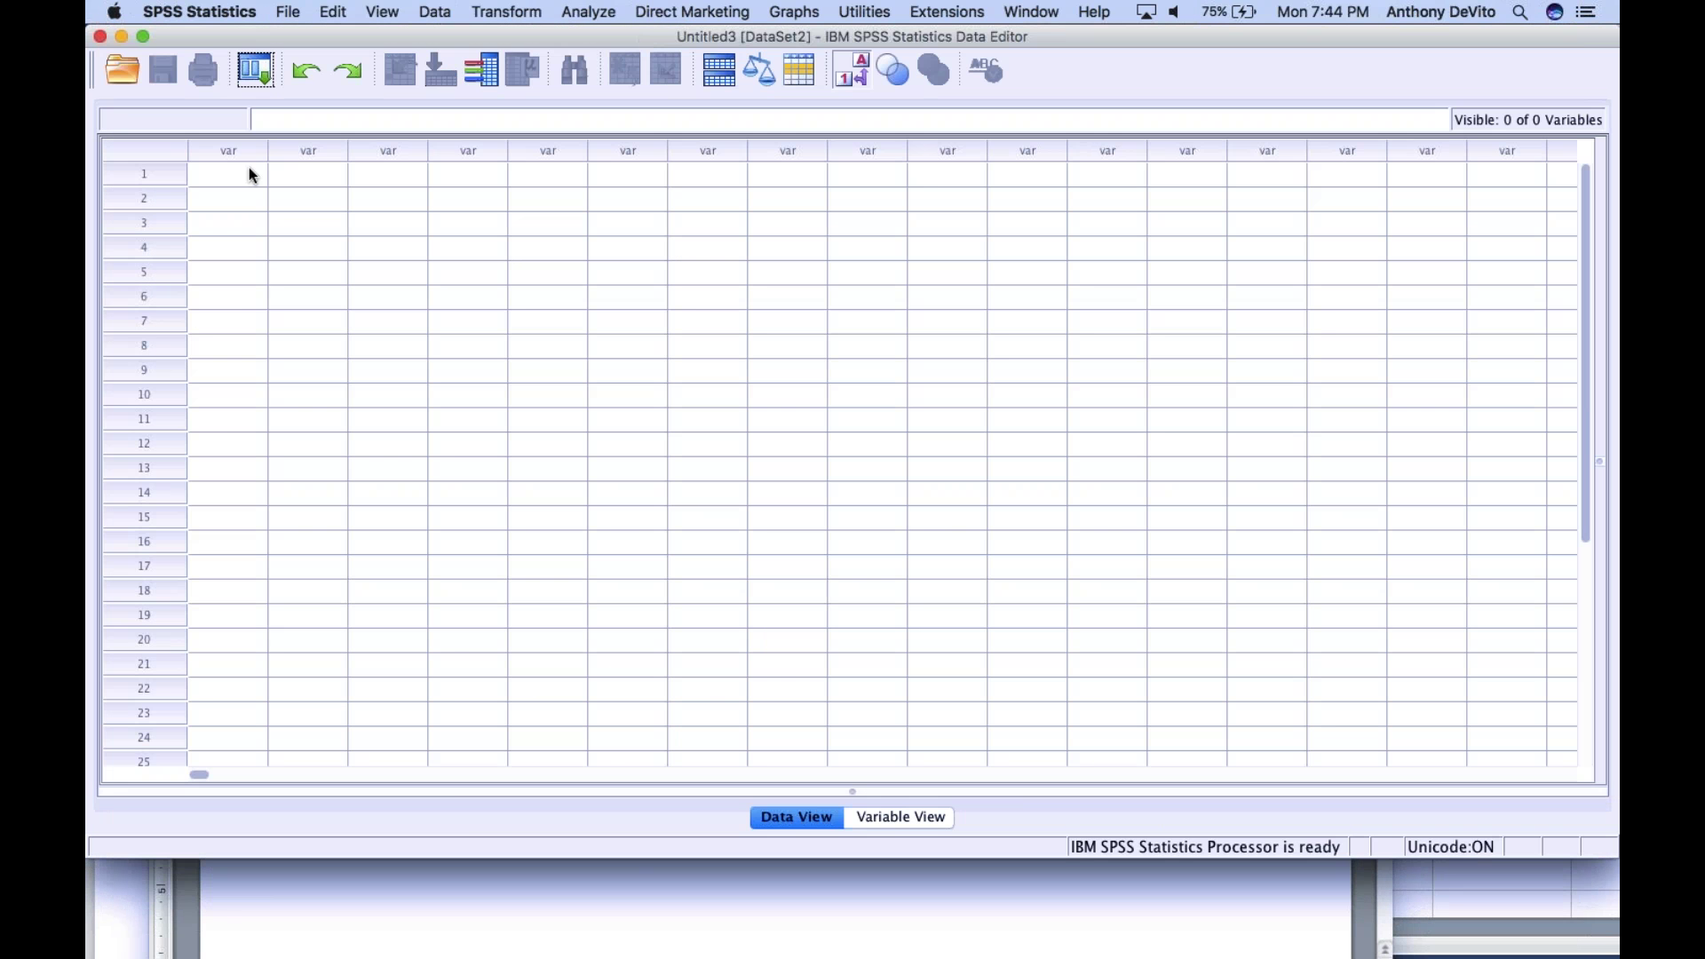
# Step: Paste the copied male and female values from row 1 of the first column, and select the second variable's column
pyautogui.click(249, 174)
pyautogui.press('super+v')
pyautogui.click(296, 160)
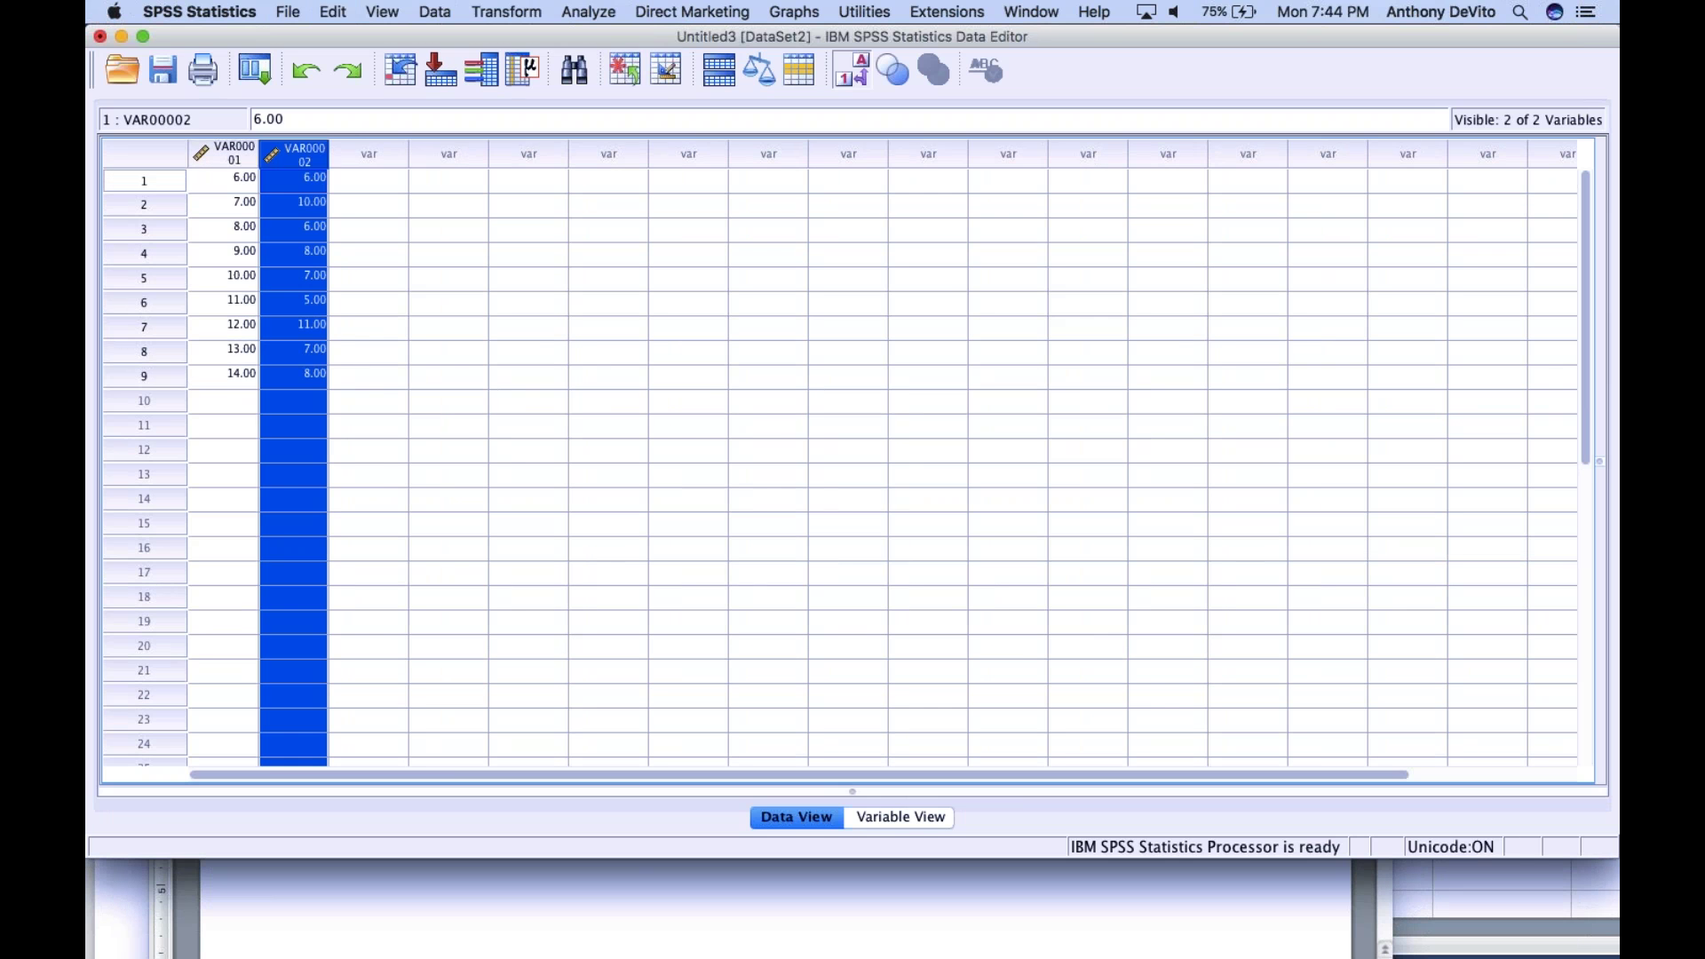
# Step: Move the nine values in rows 1 to 9 of the second variable into the first variable's column, starting at row 10
pyautogui.click(333, 188)
pyautogui.click(304, 163)
pyautogui.click(308, 183)
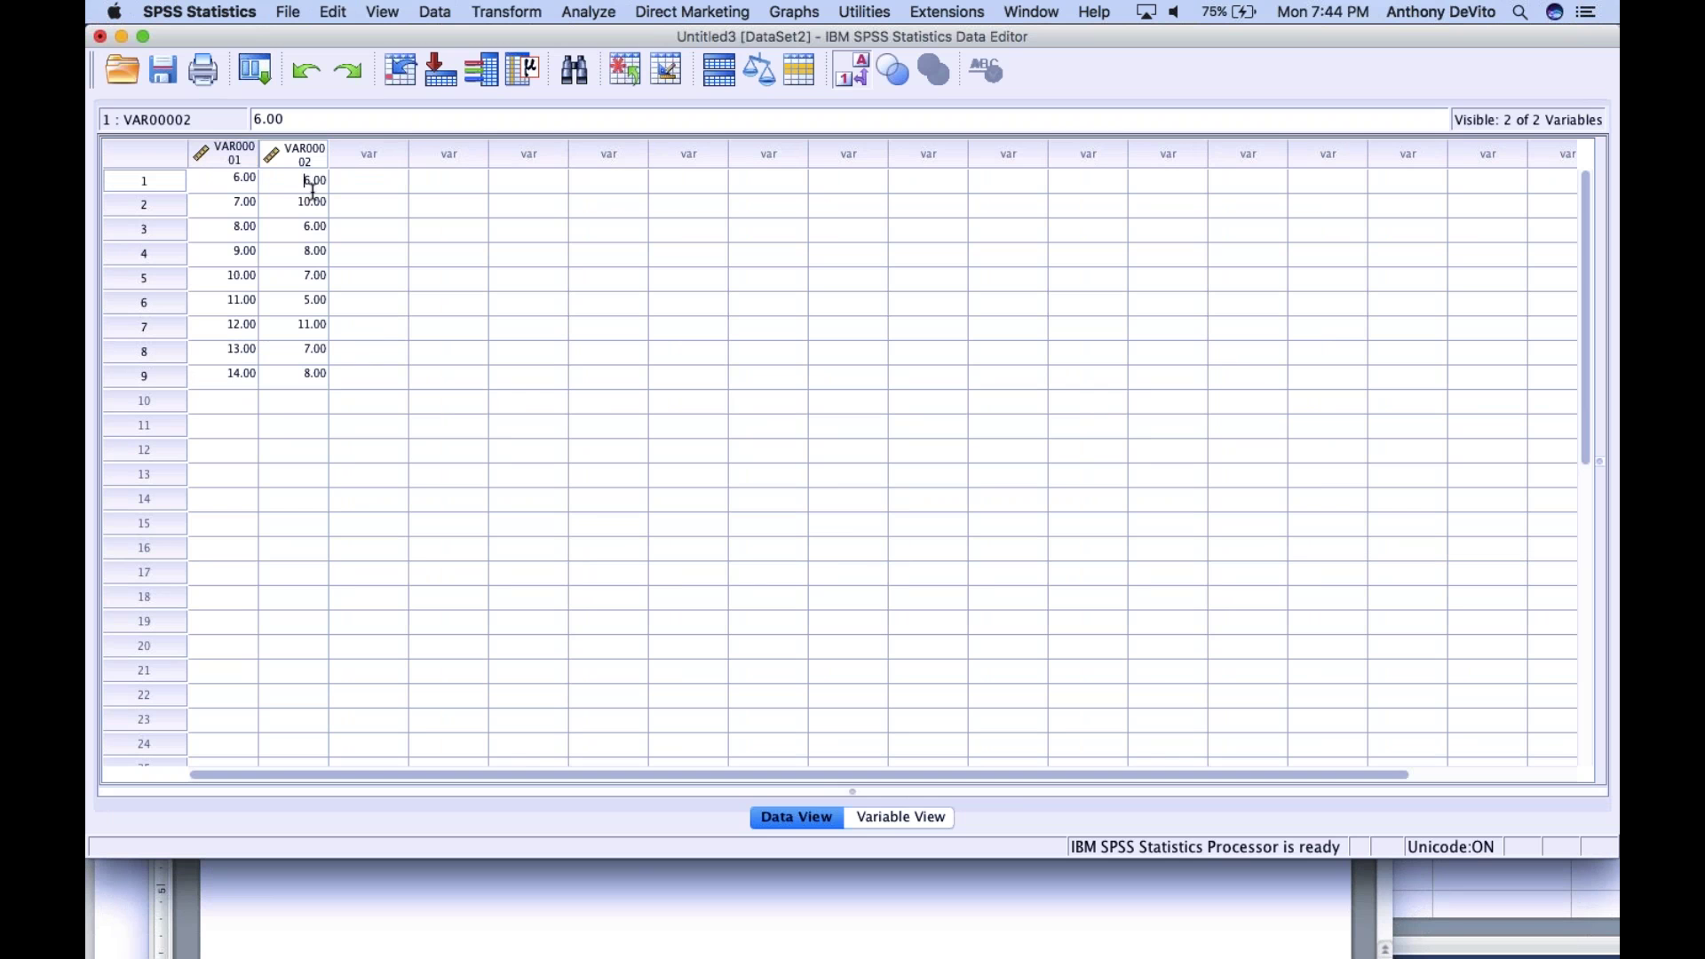
pyautogui.doubleClick(297, 180)
pyautogui.click(321, 372)
pyautogui.click(305, 184)
pyautogui.click(305, 184)
pyautogui.click(296, 158)
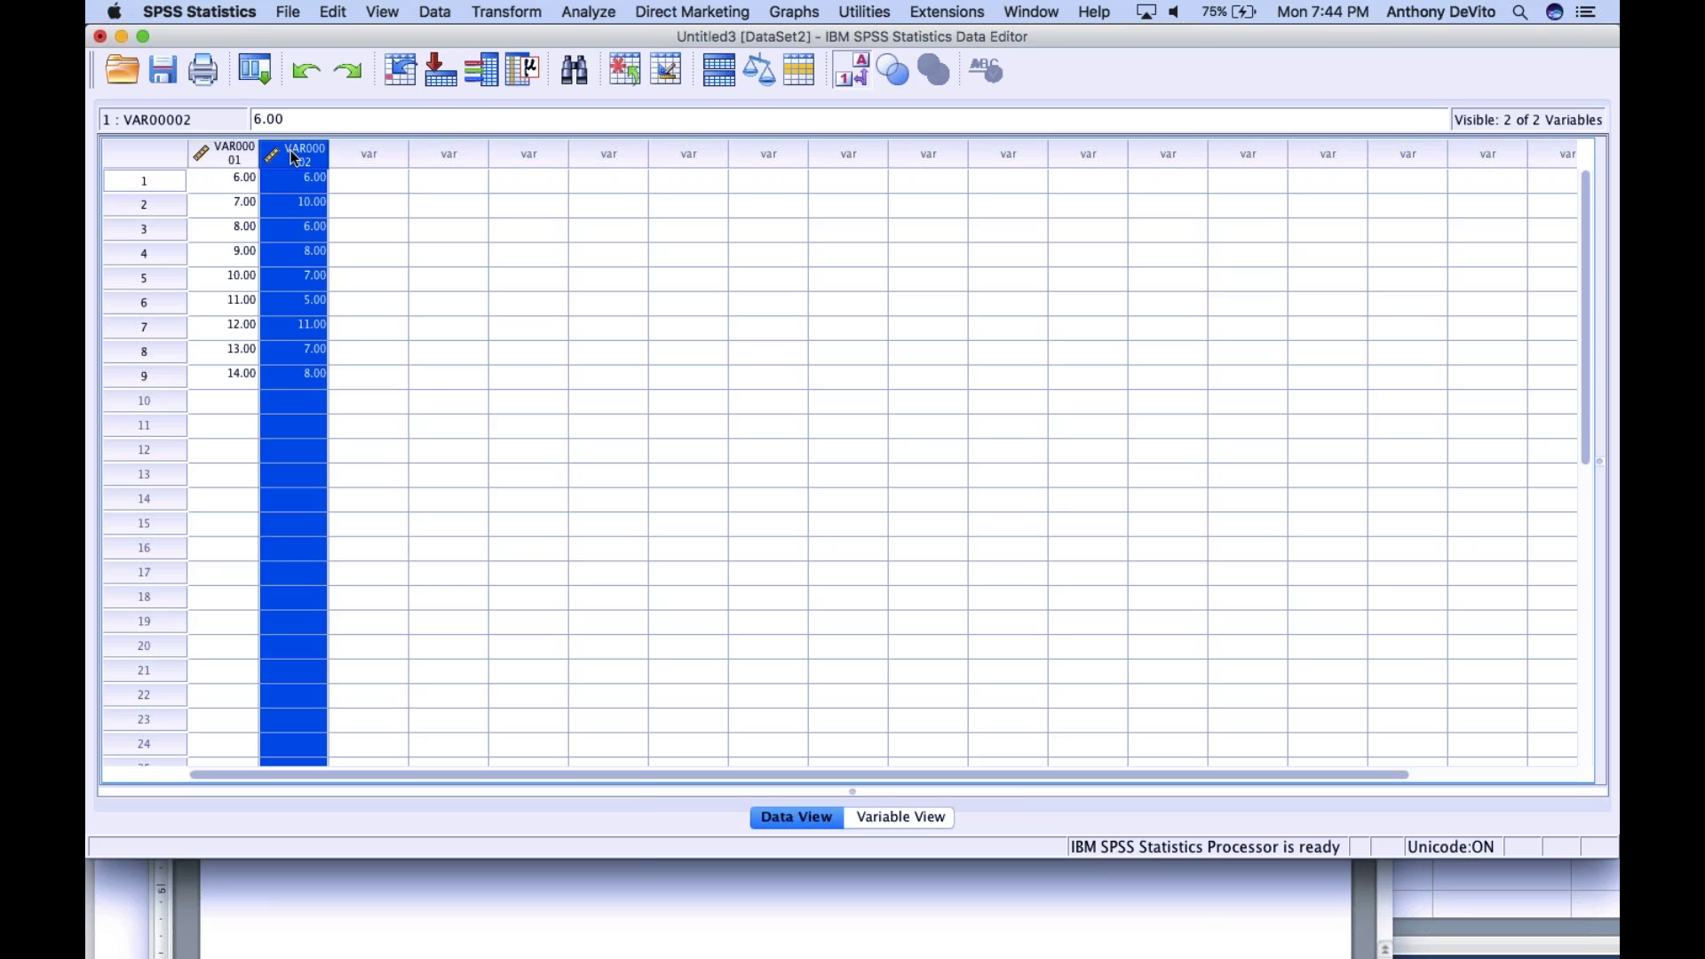
pyautogui.click(306, 180)
pyautogui.click(293, 382)
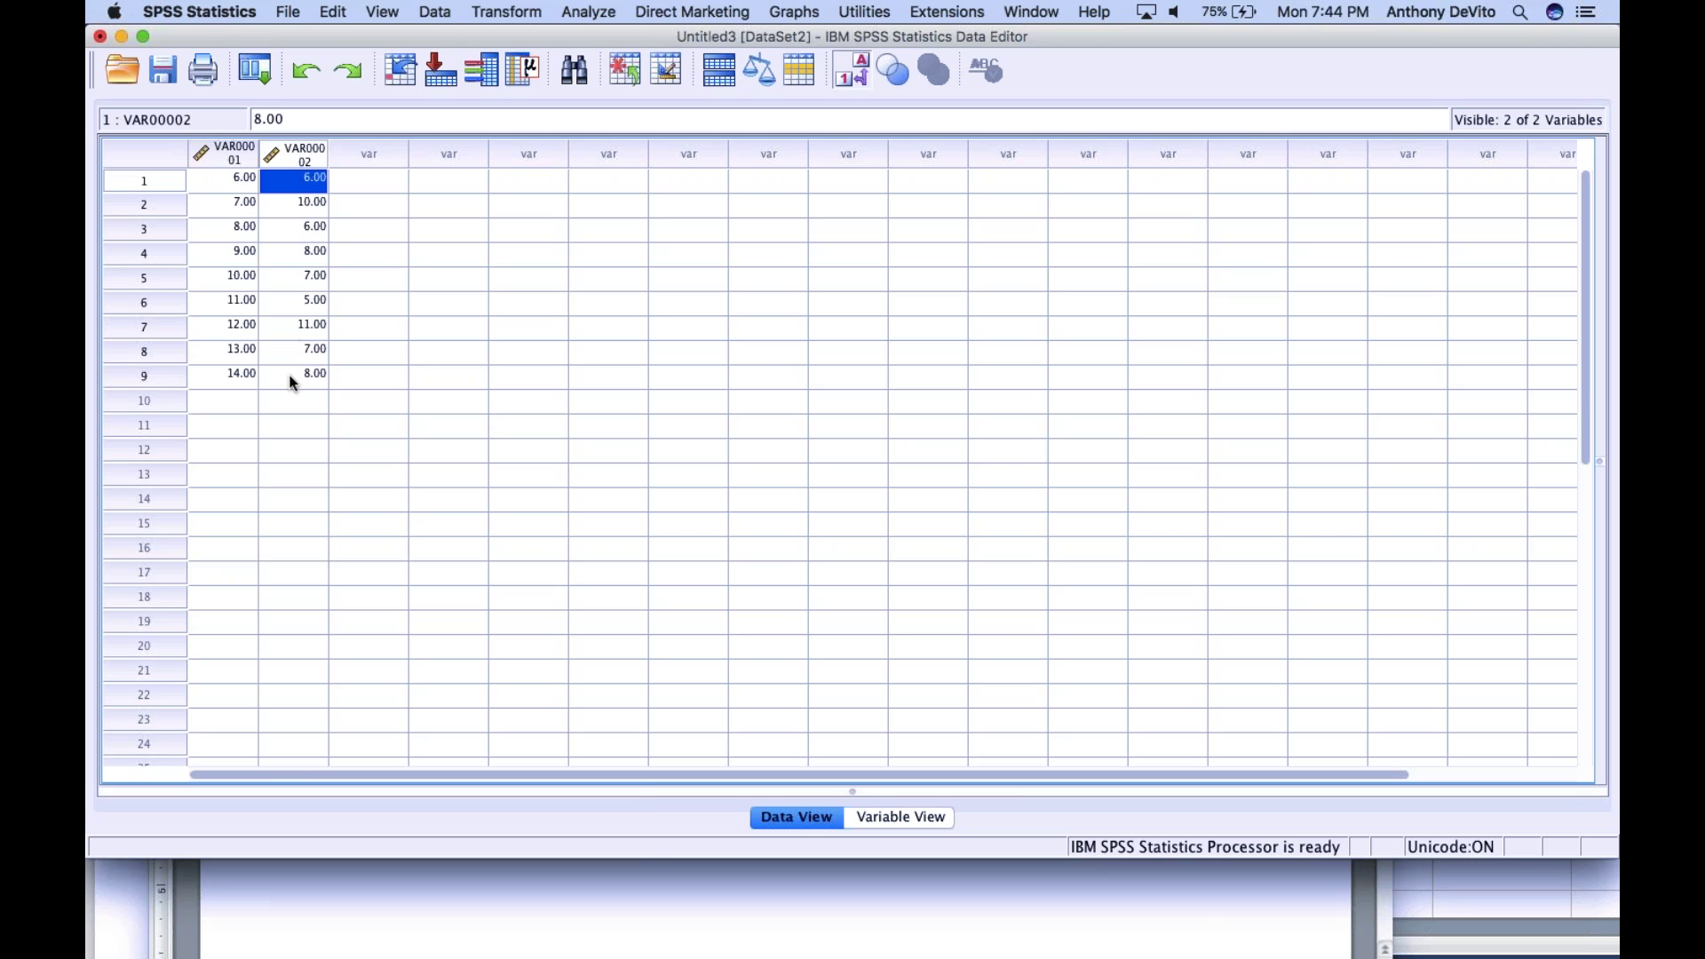
pyautogui.click(295, 183)
pyautogui.moveTo(295, 186); pyautogui.dragTo(310, 376)
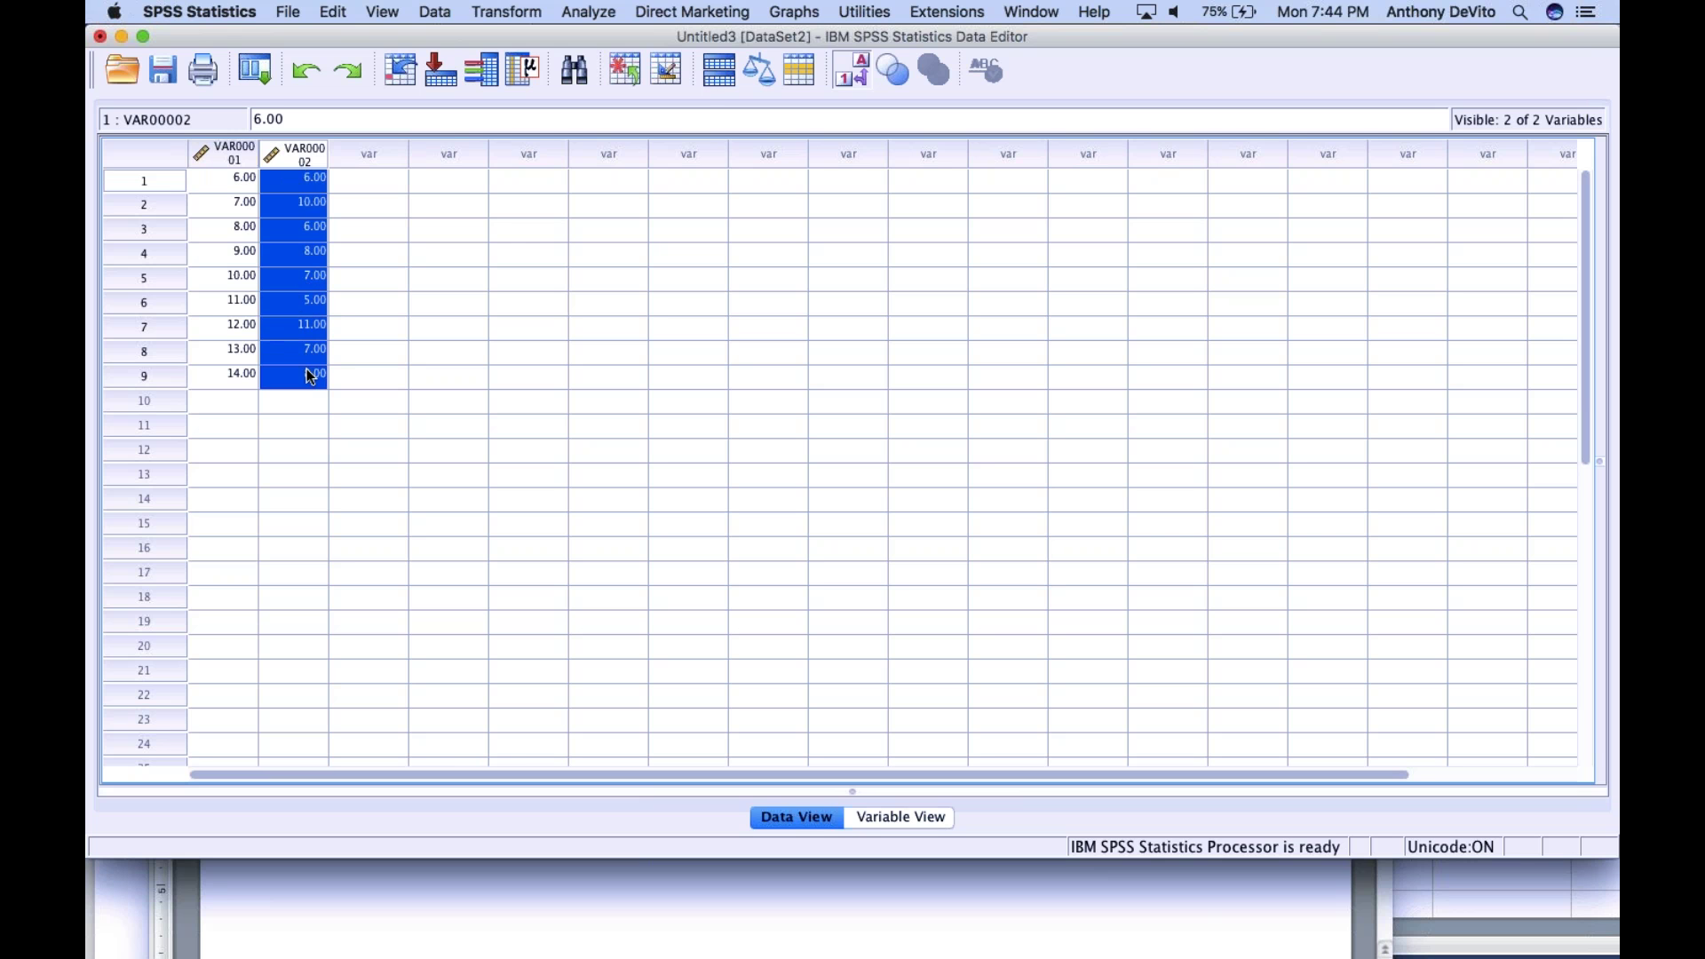
pyautogui.press('Delete')
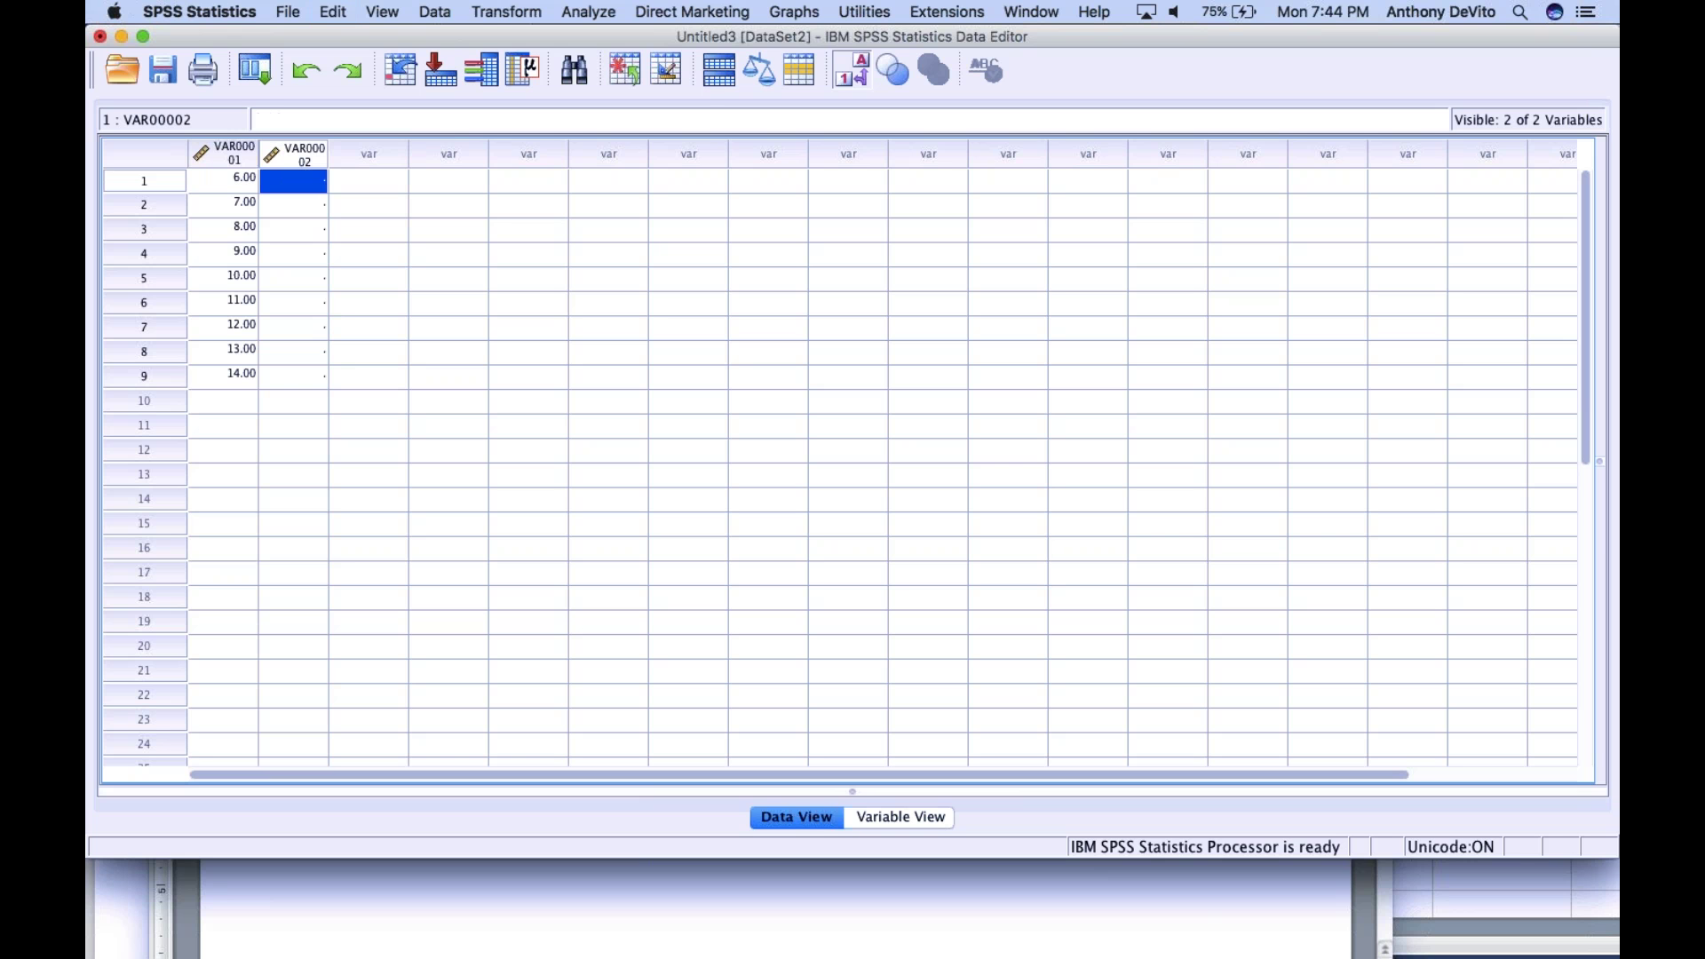
pyautogui.click(247, 401)
pyautogui.press('super+v')
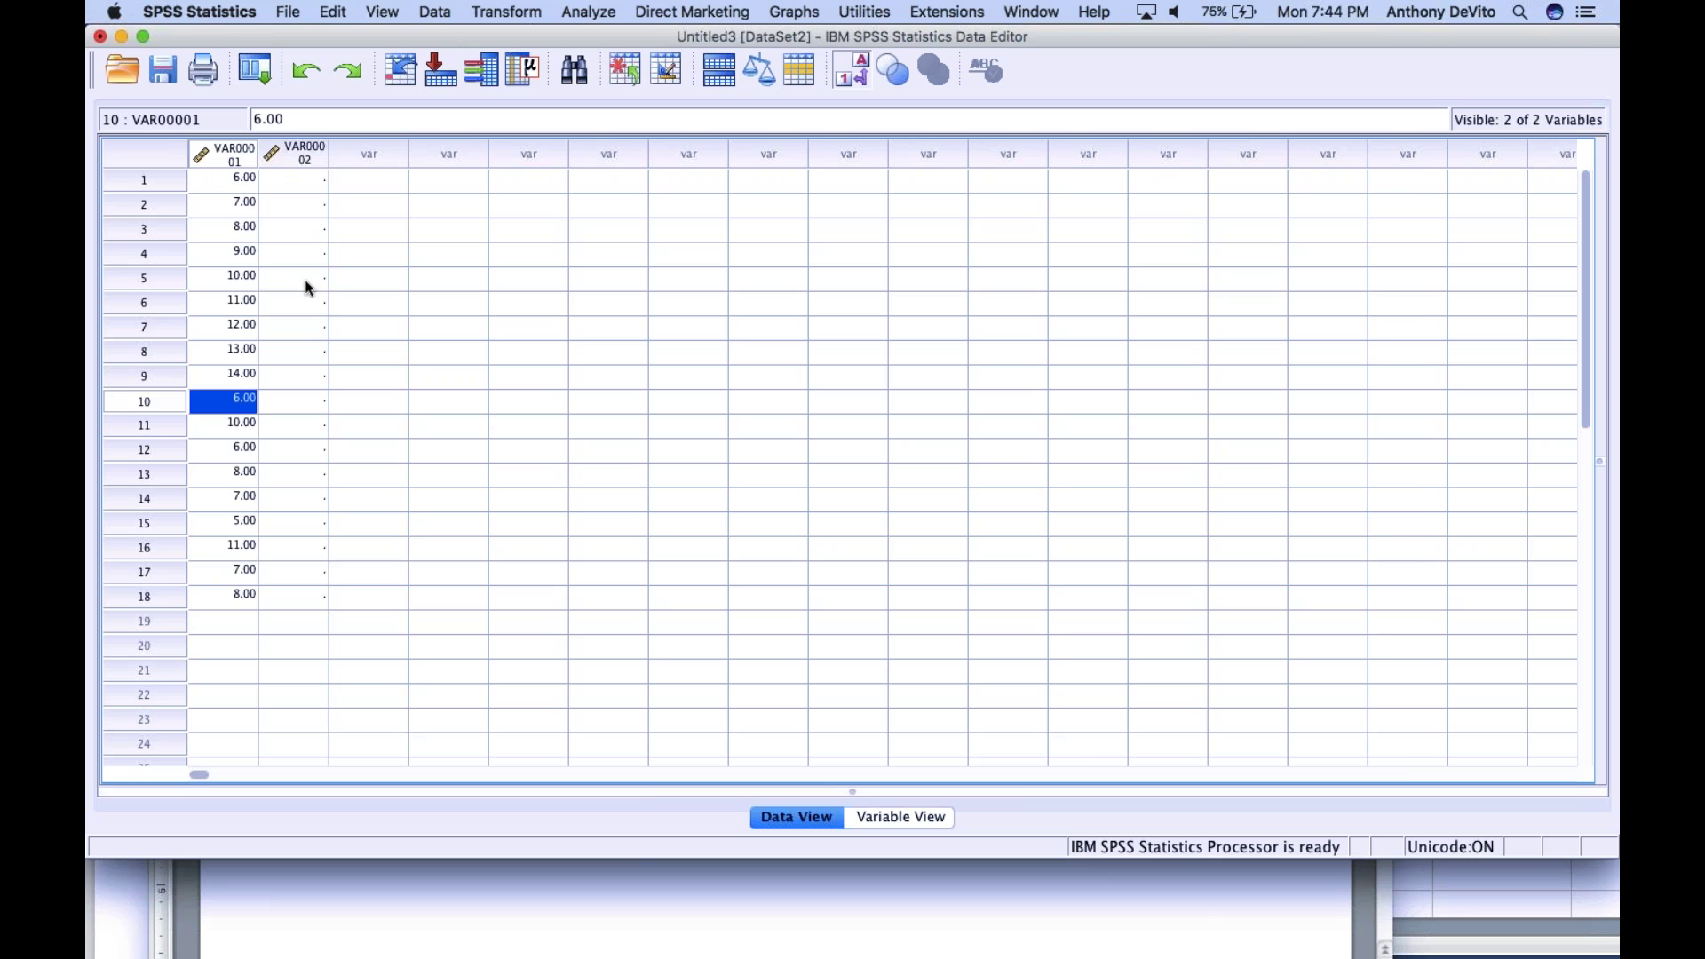
# Step: Enter group code 1 in rows 1 to 9 of the second variable for the male values
pyautogui.click(299, 182)
pyautogui.write('1')
pyautogui.press('Return')
pyautogui.write('1')
pyautogui.press('Return')
pyautogui.write('1')
pyautogui.press('Return')
pyautogui.write('1')
pyautogui.press('Return')
pyautogui.write('1')
pyautogui.press('Return')
pyautogui.write('1')
pyautogui.press('Return')
pyautogui.write('1')
pyautogui.press('Return')
pyautogui.write('1')
pyautogui.press('Return')
pyautogui.write('1')
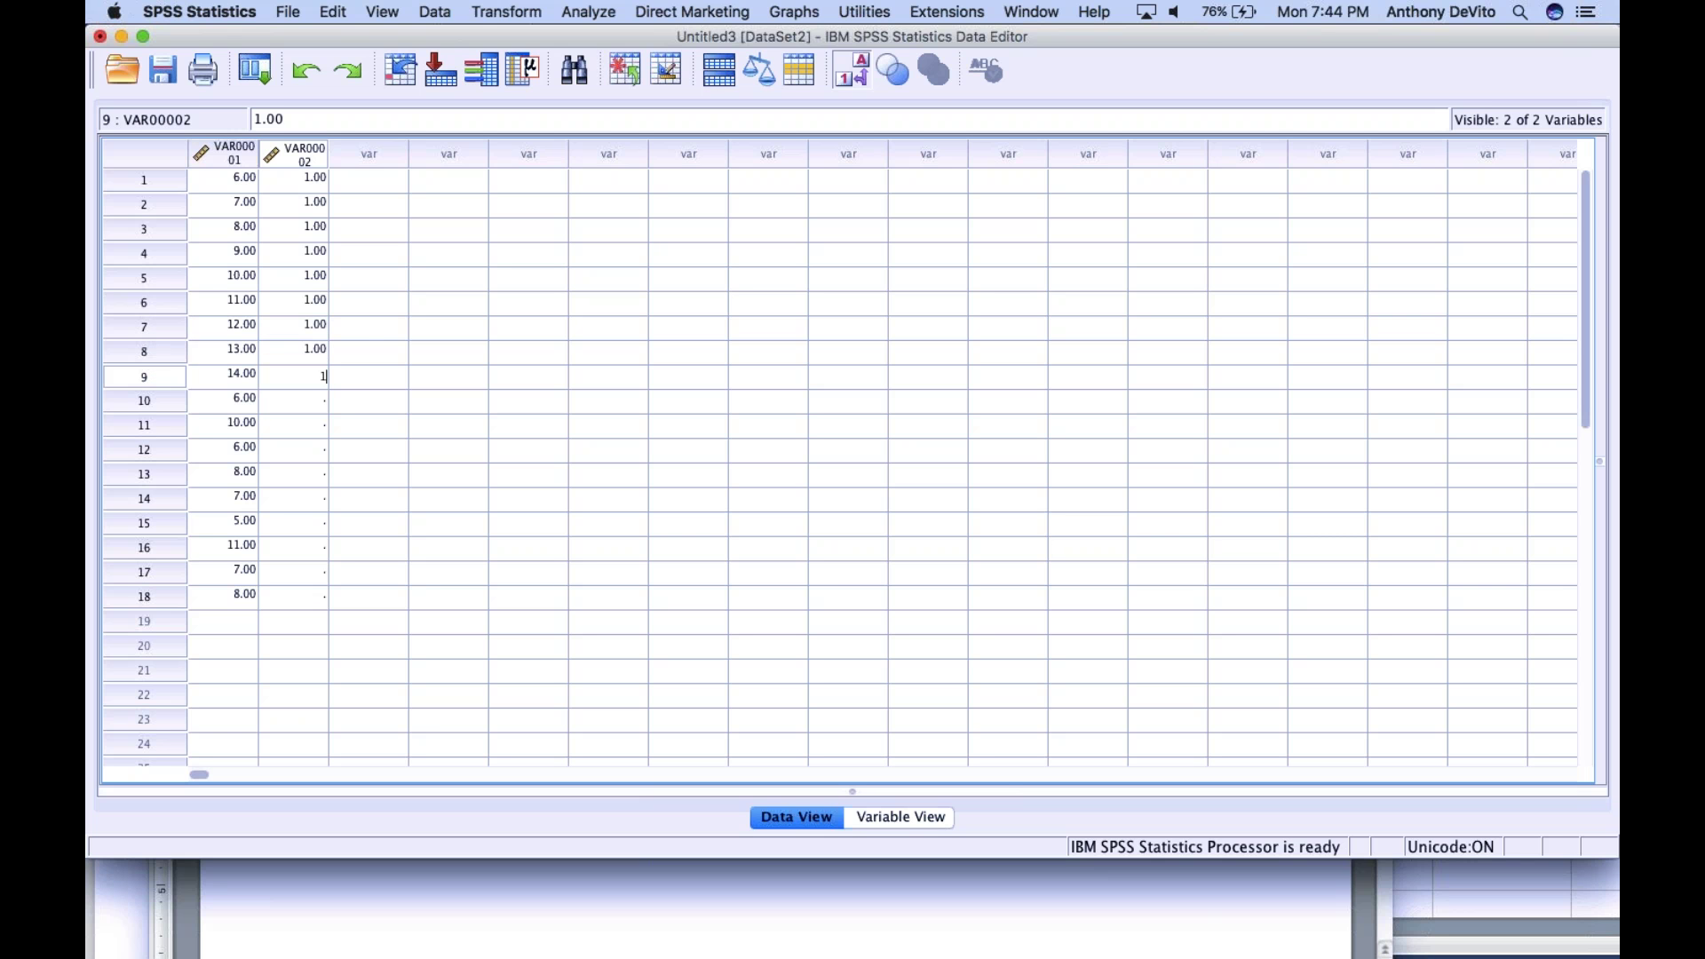
pyautogui.press('Return')
# Step: Enter group code 2 in rows 10 to 18 of the second variable for the female values
pyautogui.write('2')
pyautogui.press('Return')
pyautogui.write('2')
pyautogui.press('Return')
pyautogui.write('2')
pyautogui.press('Return')
pyautogui.write('2 2')
pyautogui.press('Return')
pyautogui.write('2')
pyautogui.press('Return')
pyautogui.write('2')
pyautogui.press('Return')
pyautogui.write('2')
pyautogui.press('Return')
pyautogui.write('2')
pyautogui.press('Return')
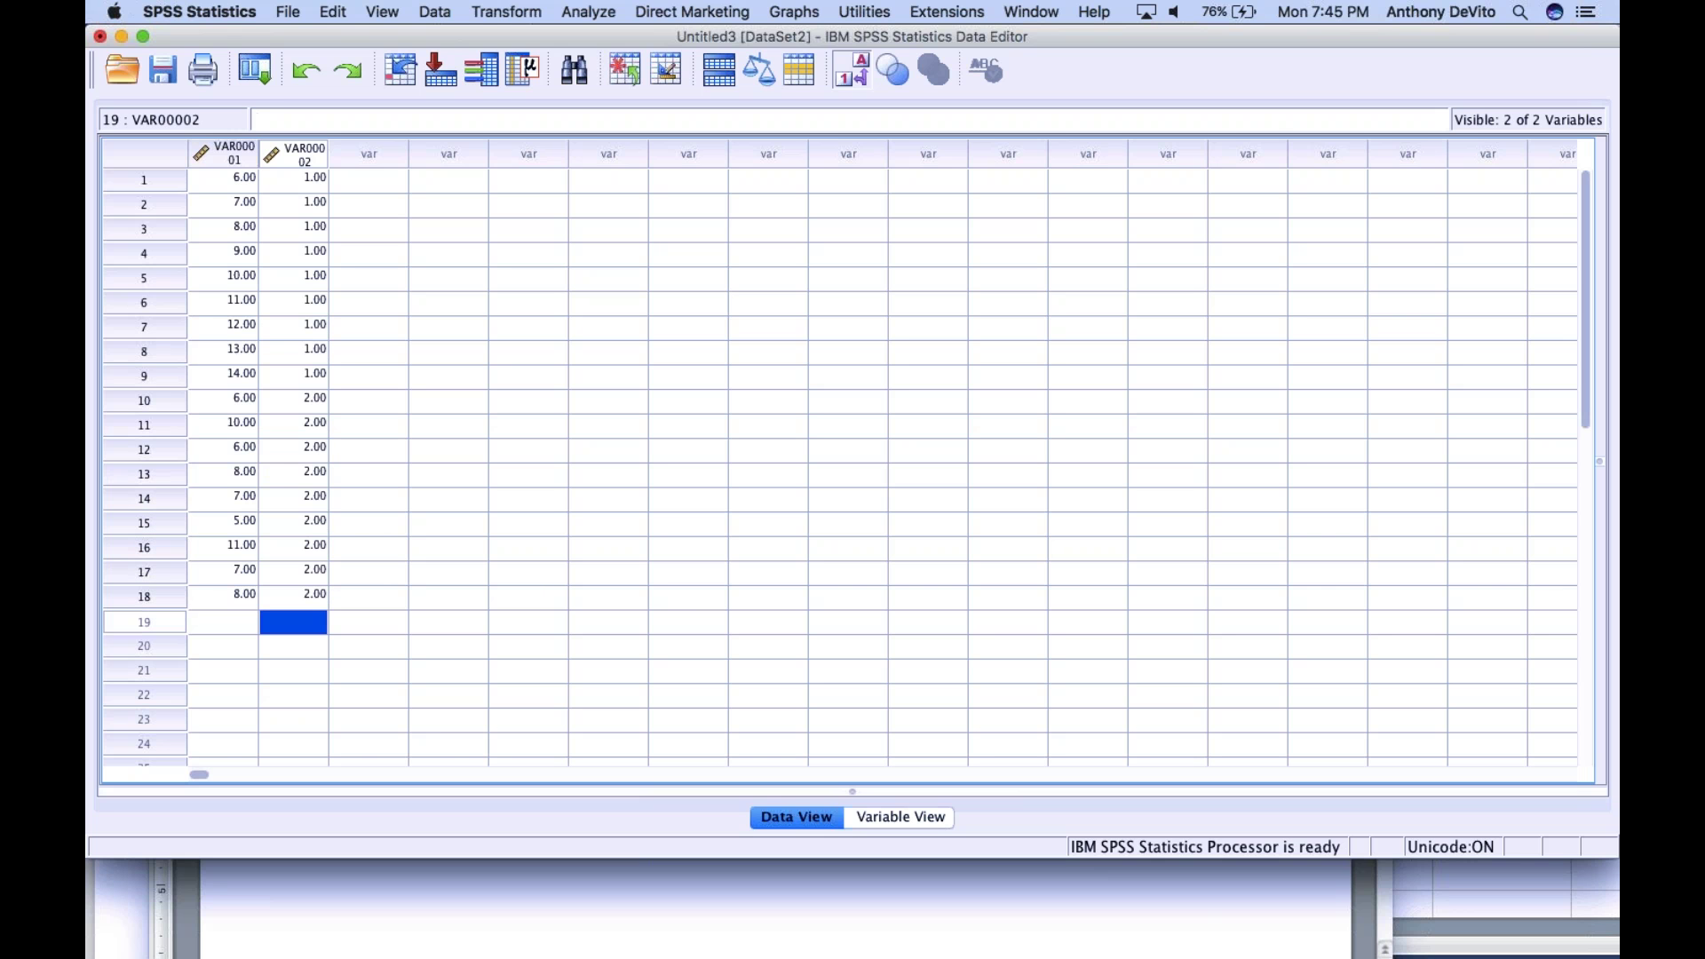
pyautogui.click(480, 354)
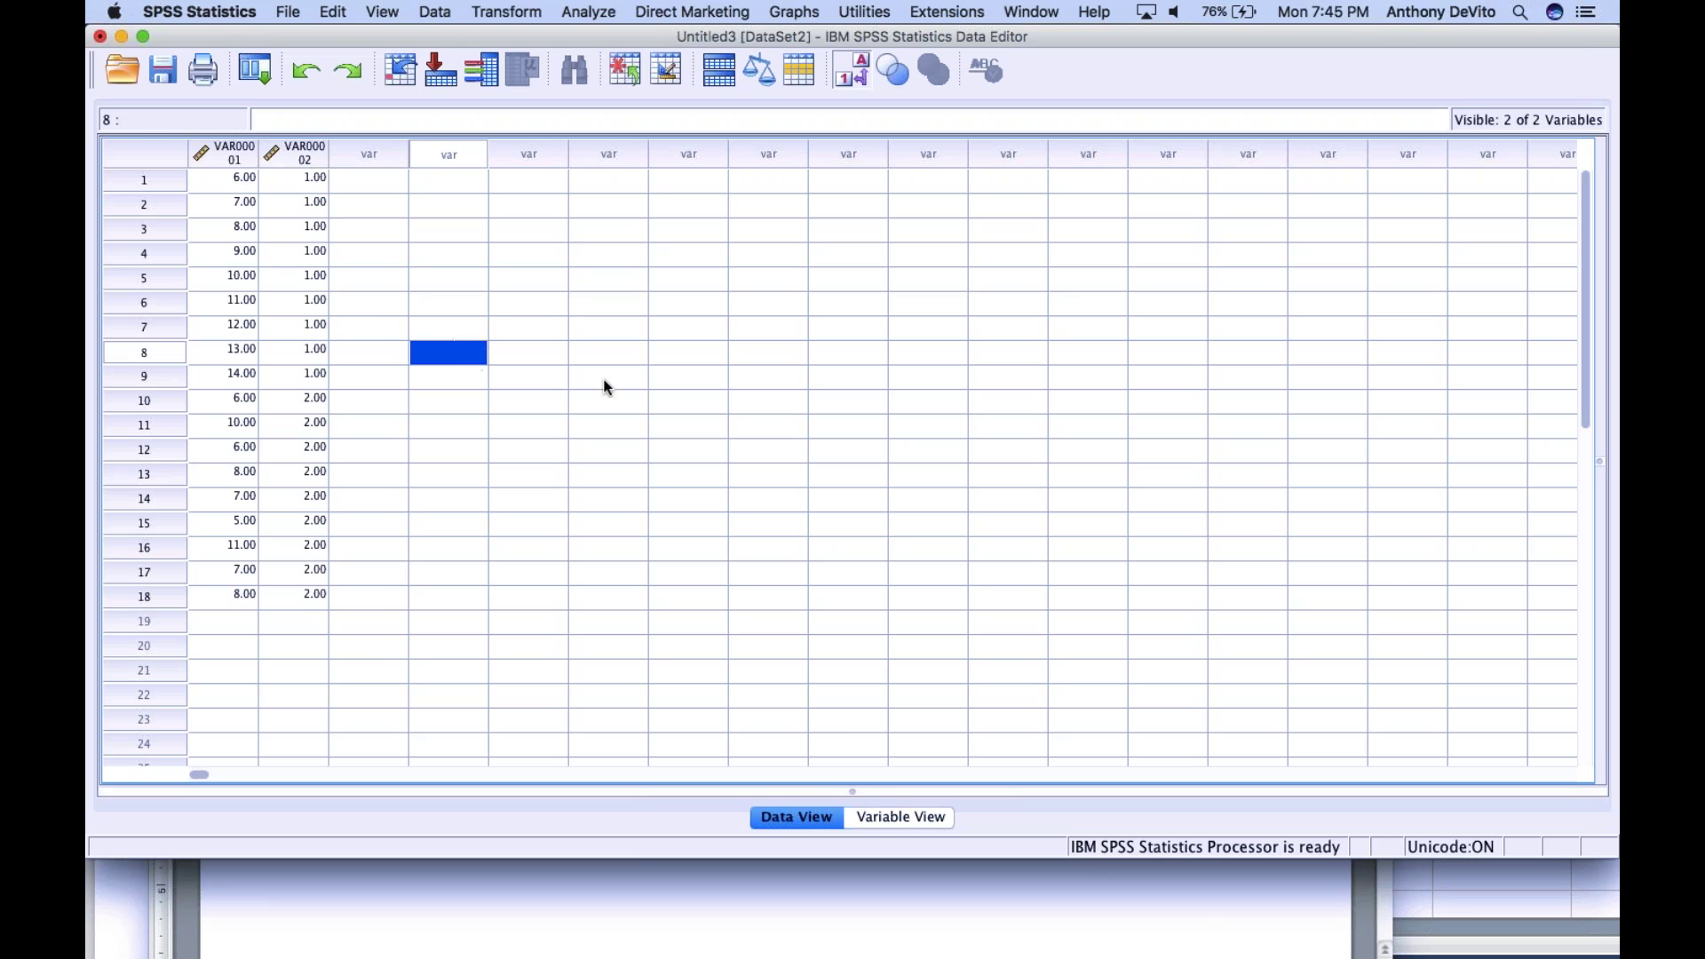
# Step: Rename the first variable as measure and the second variable as gender
pyautogui.click(899, 817)
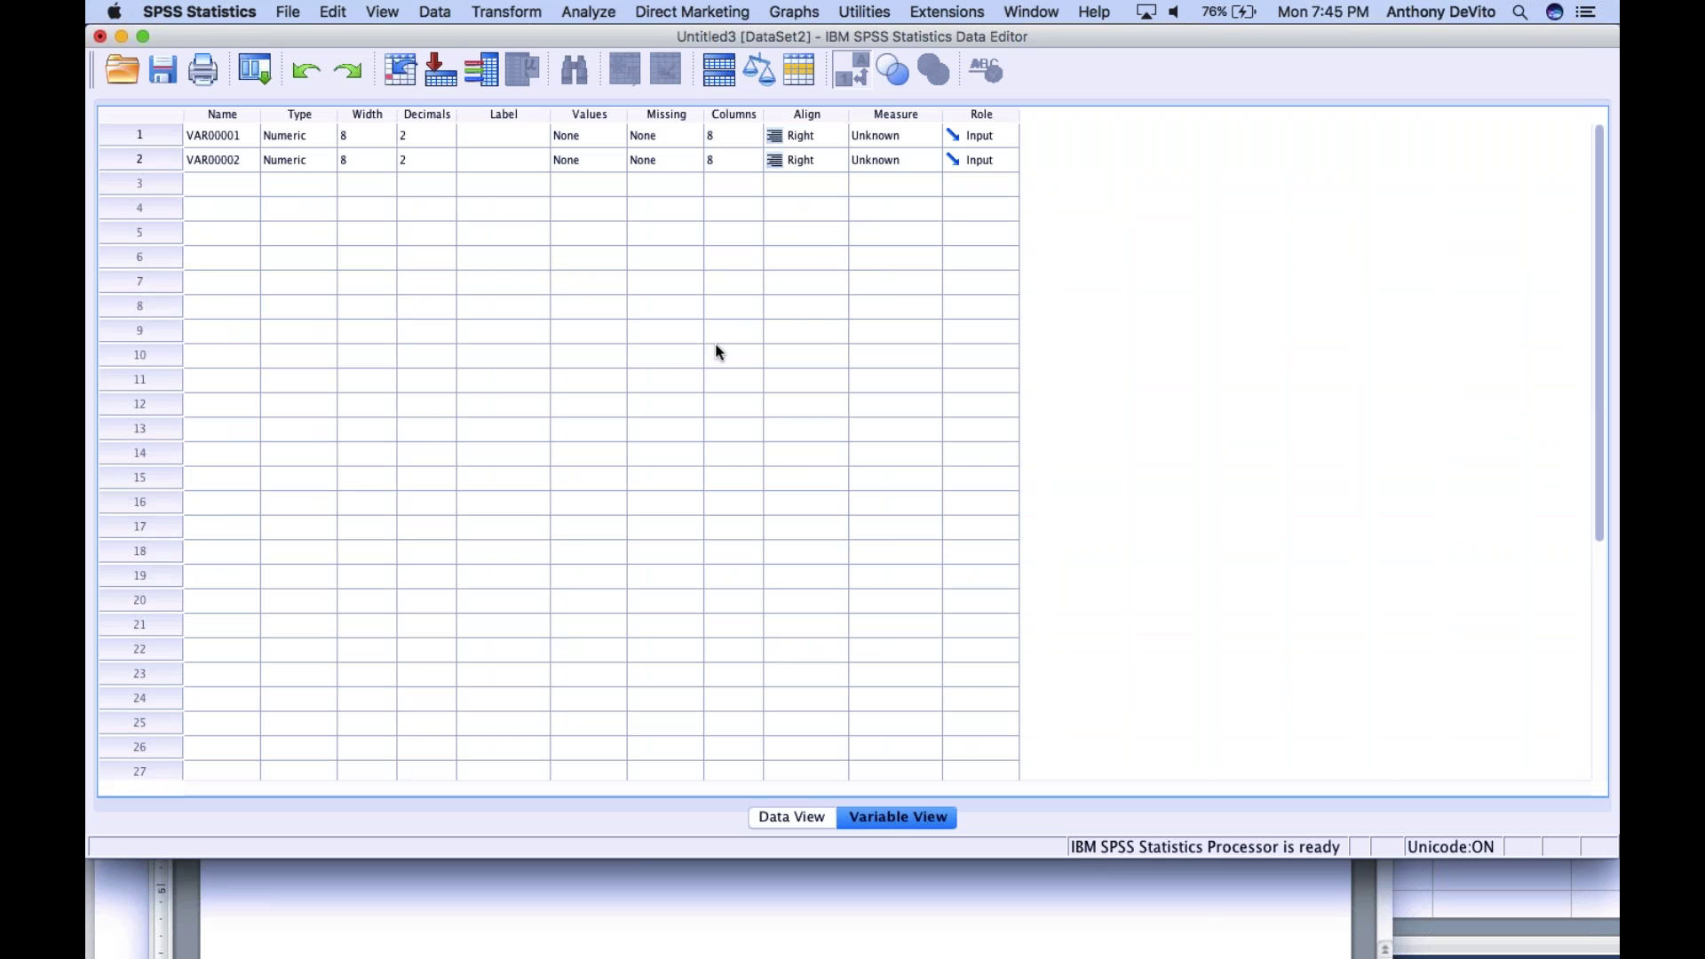
pyautogui.click(224, 138)
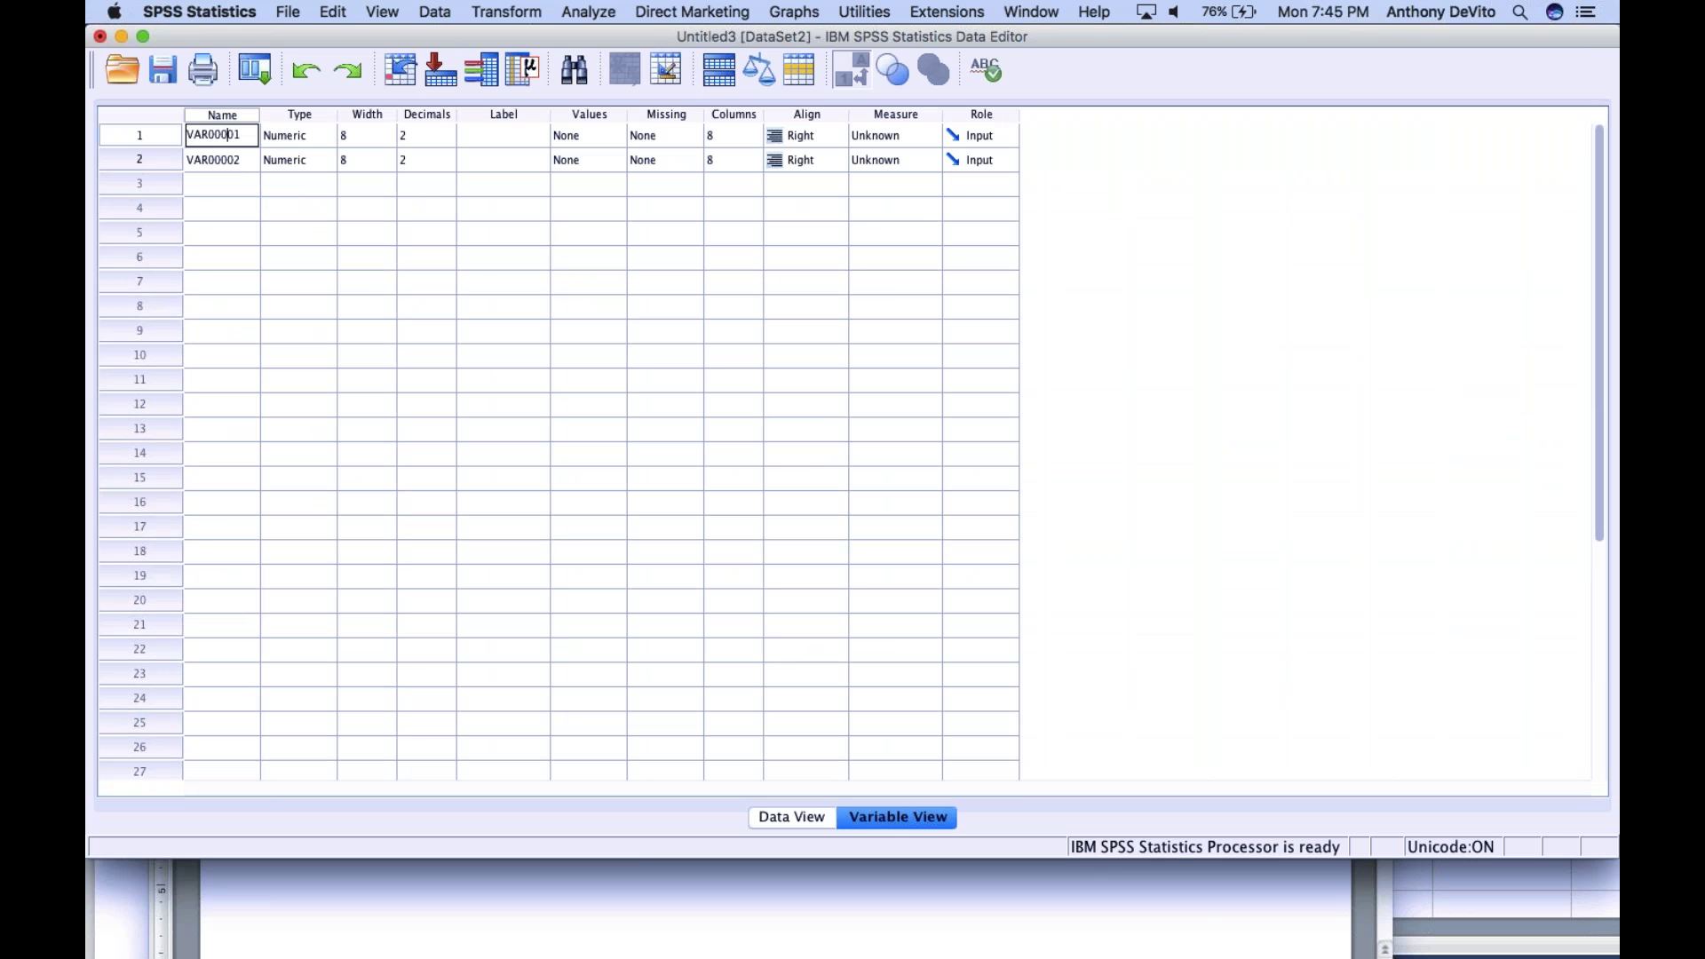
pyautogui.moveTo(250, 135); pyautogui.dragTo(122, 115)
pyautogui.write('measure')
pyautogui.doubleClick(189, 159)
pyautogui.write('gen')
pyautogui.press('super+a')
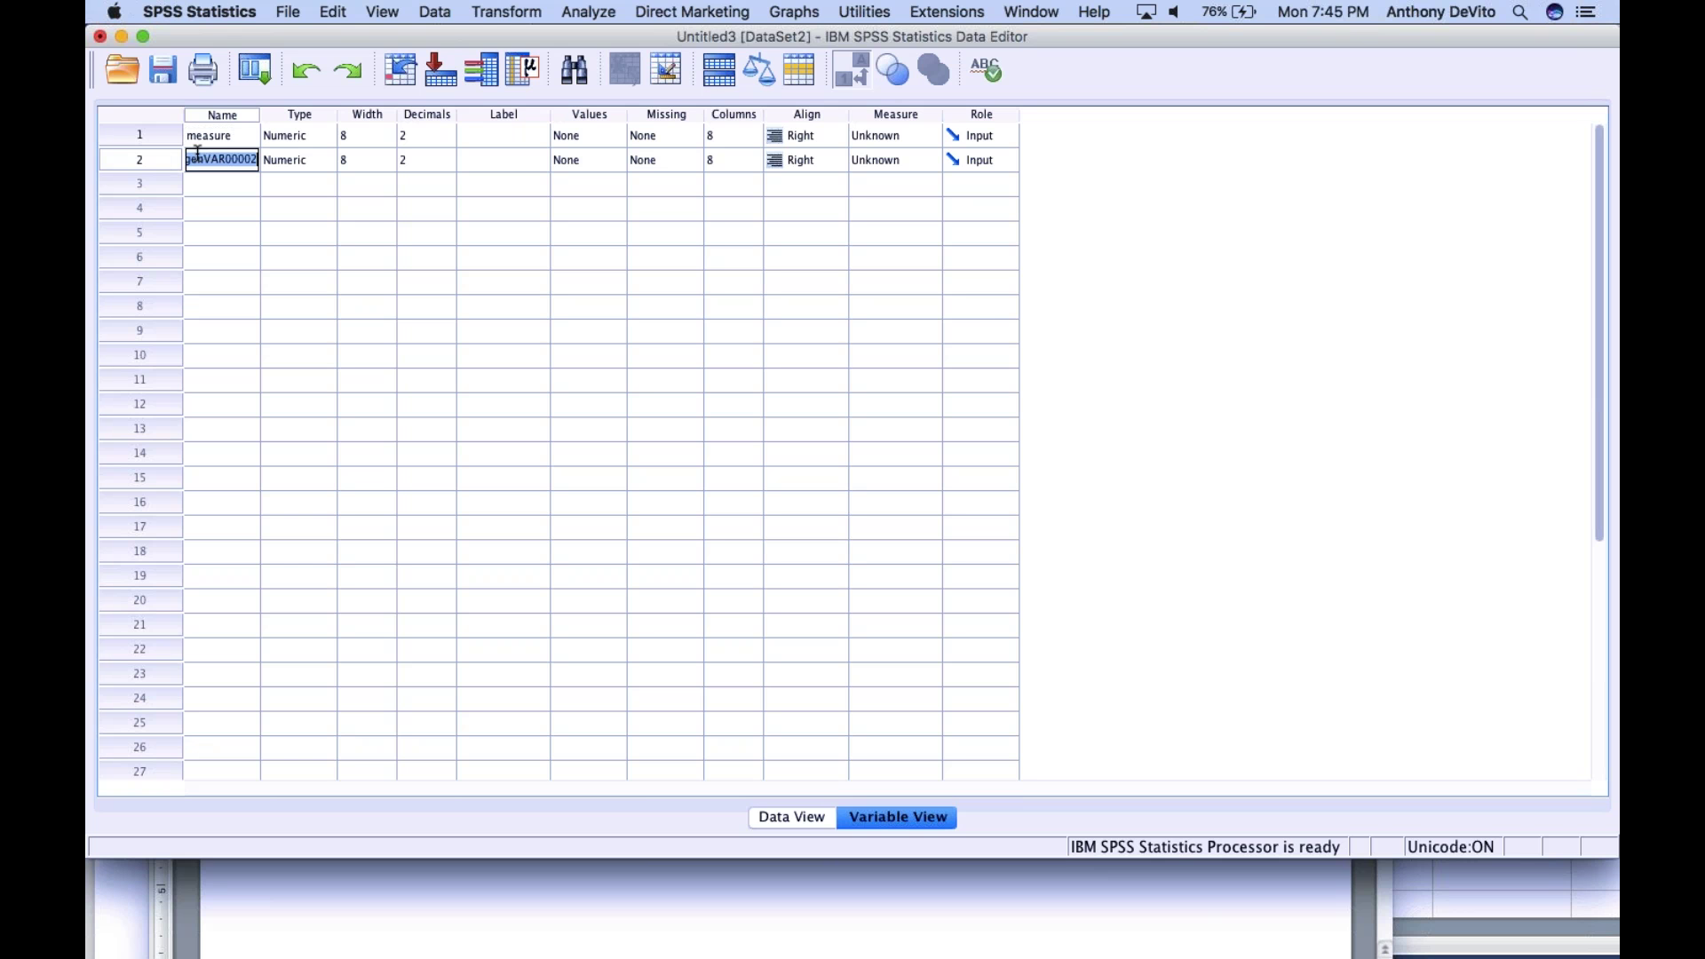
pyautogui.write('gender')
# Step: Define value labels for the gender variable, with 1 as Male and 2 as Female
pyautogui.click(623, 161)
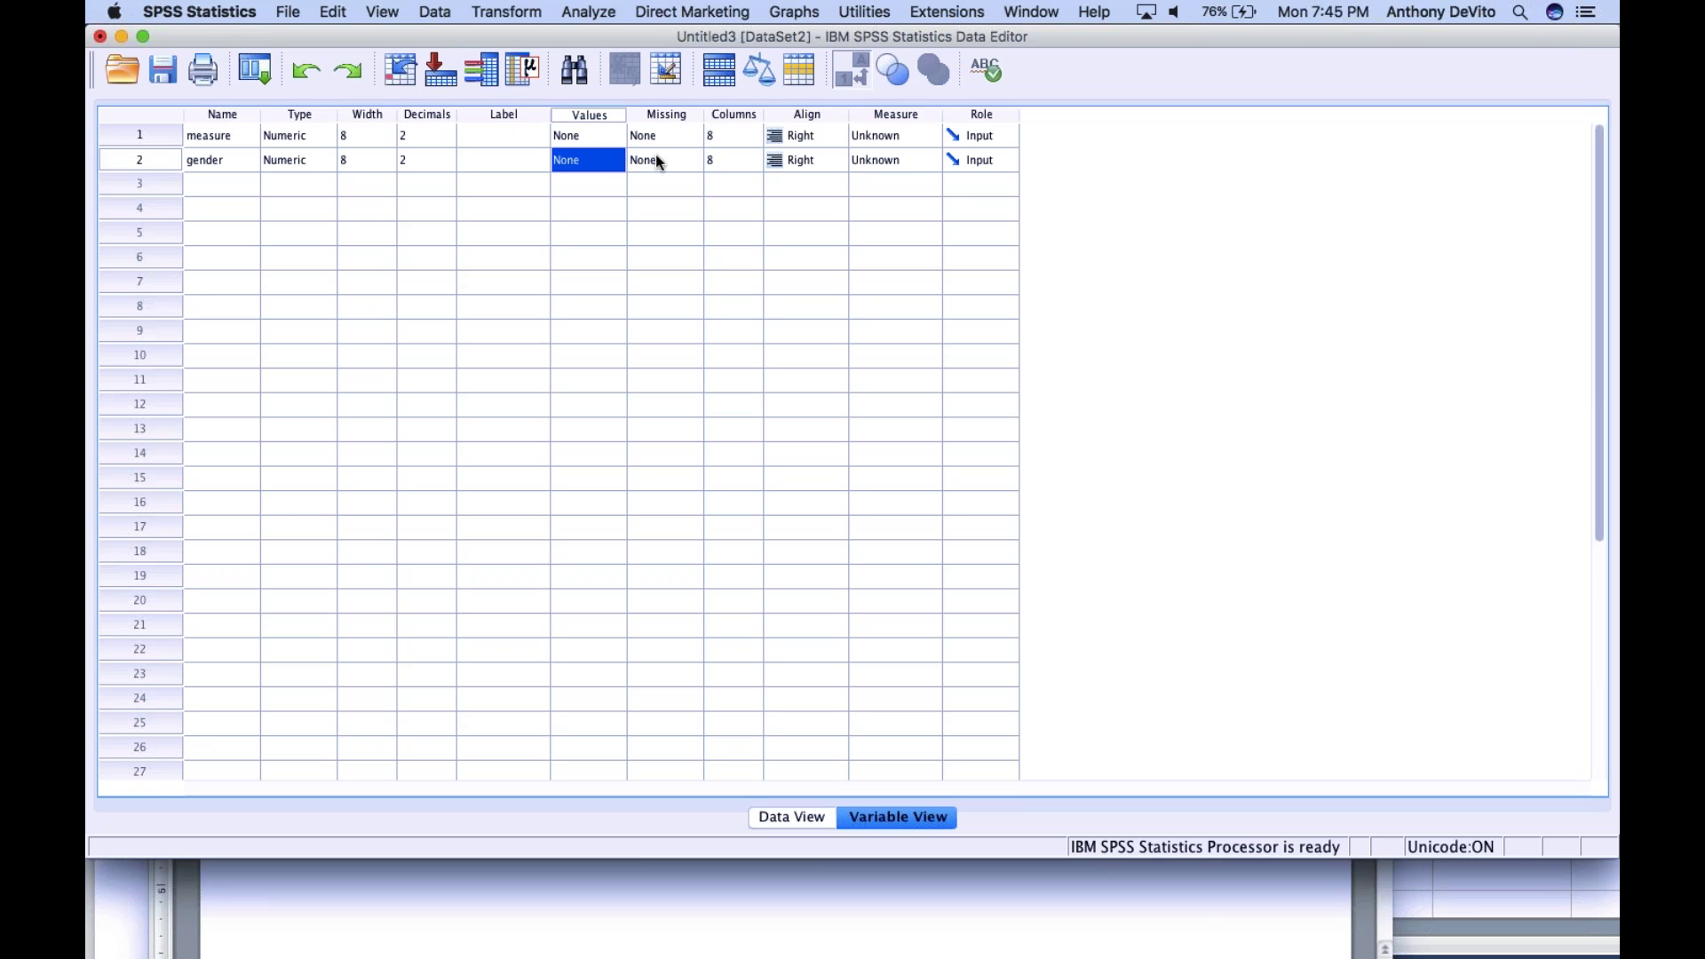
pyautogui.click(621, 157)
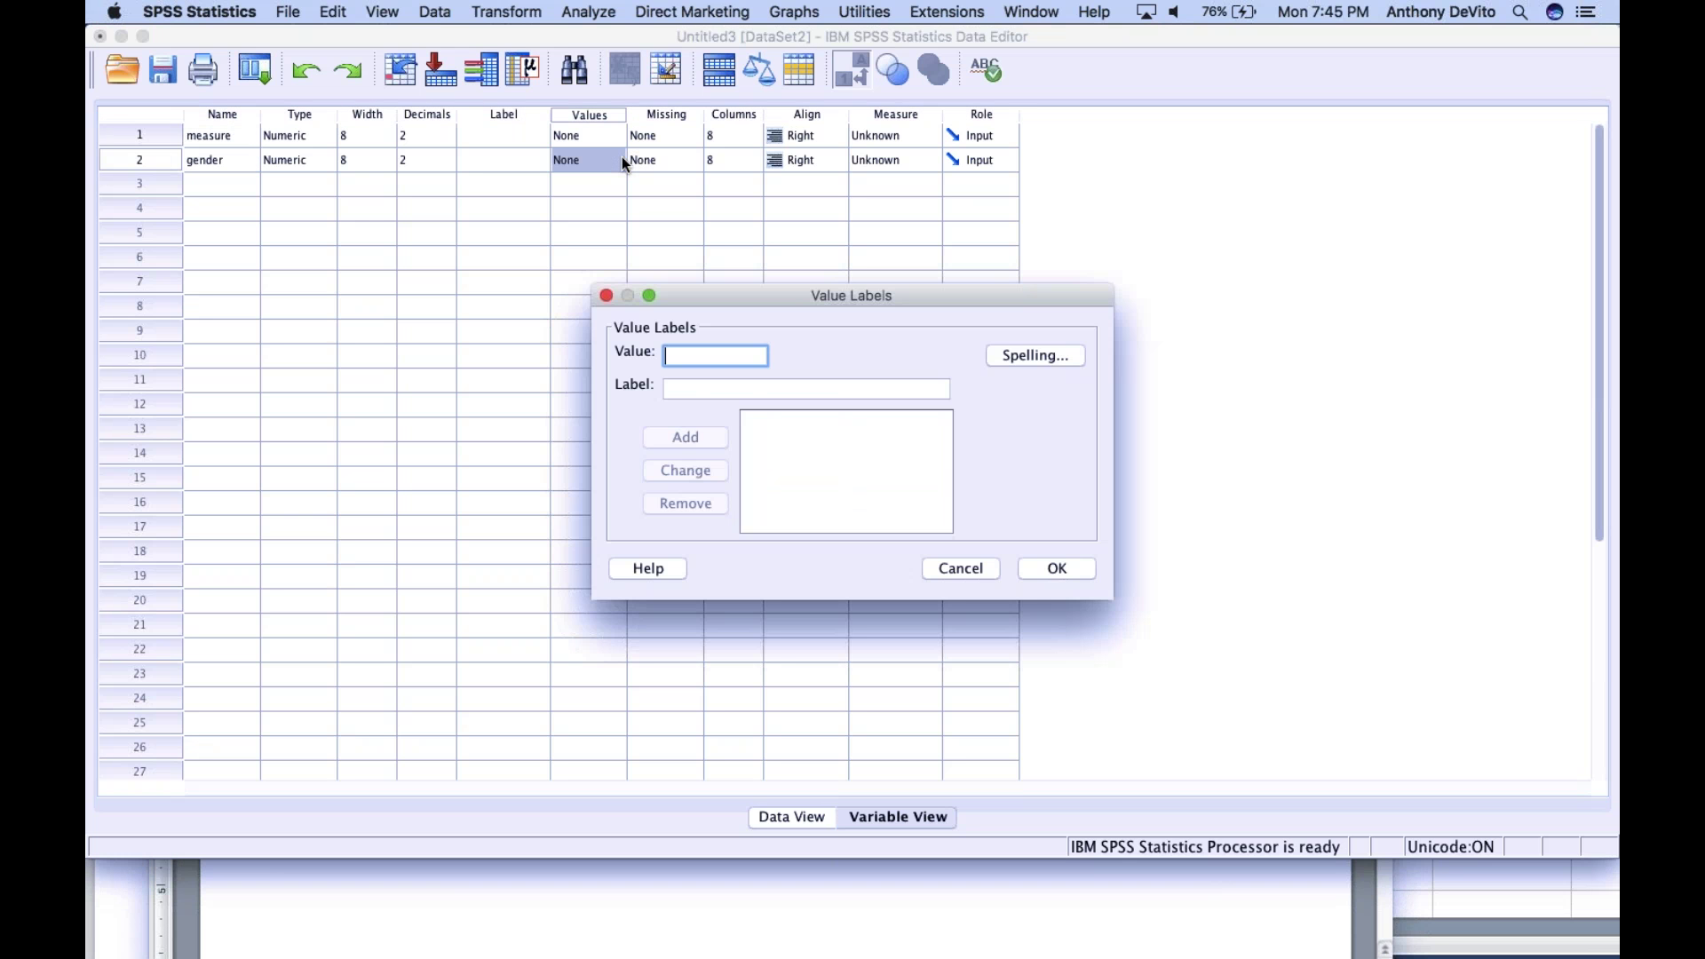
pyautogui.write('1')
pyautogui.click(727, 392)
pyautogui.write('Male')
pyautogui.click(706, 438)
pyautogui.write('2')
pyautogui.click(718, 392)
pyautogui.write('F')
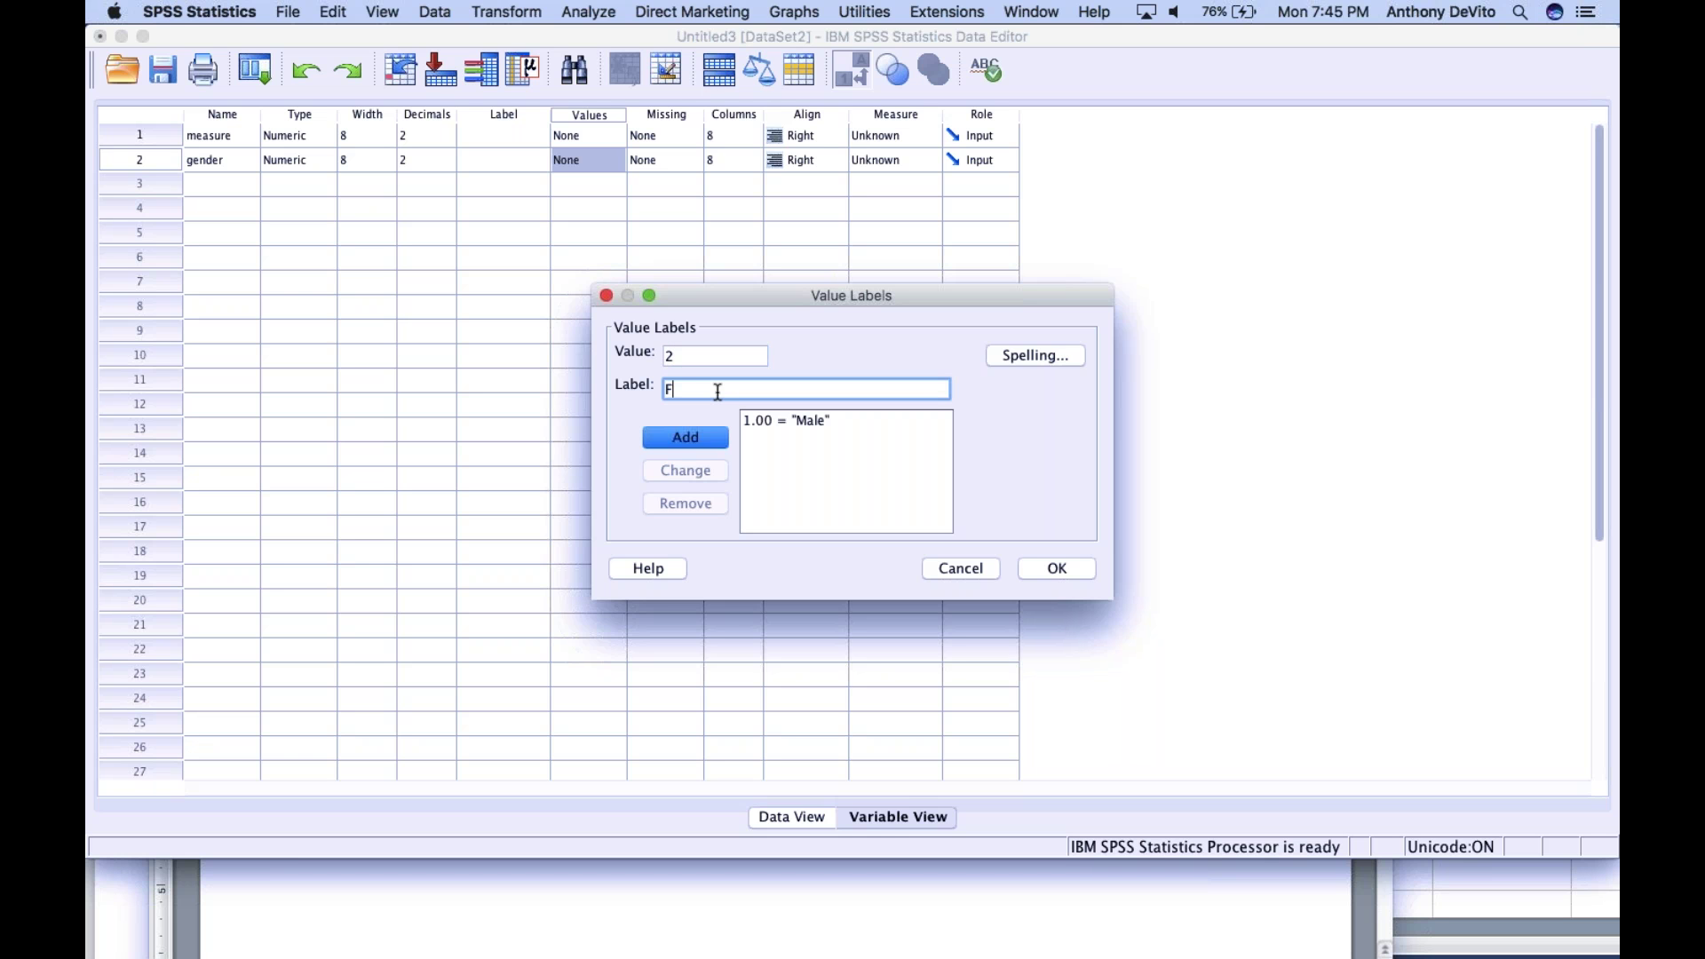
pyautogui.write('emale')
pyautogui.click(697, 438)
pyautogui.click(1058, 569)
pyautogui.click(840, 386)
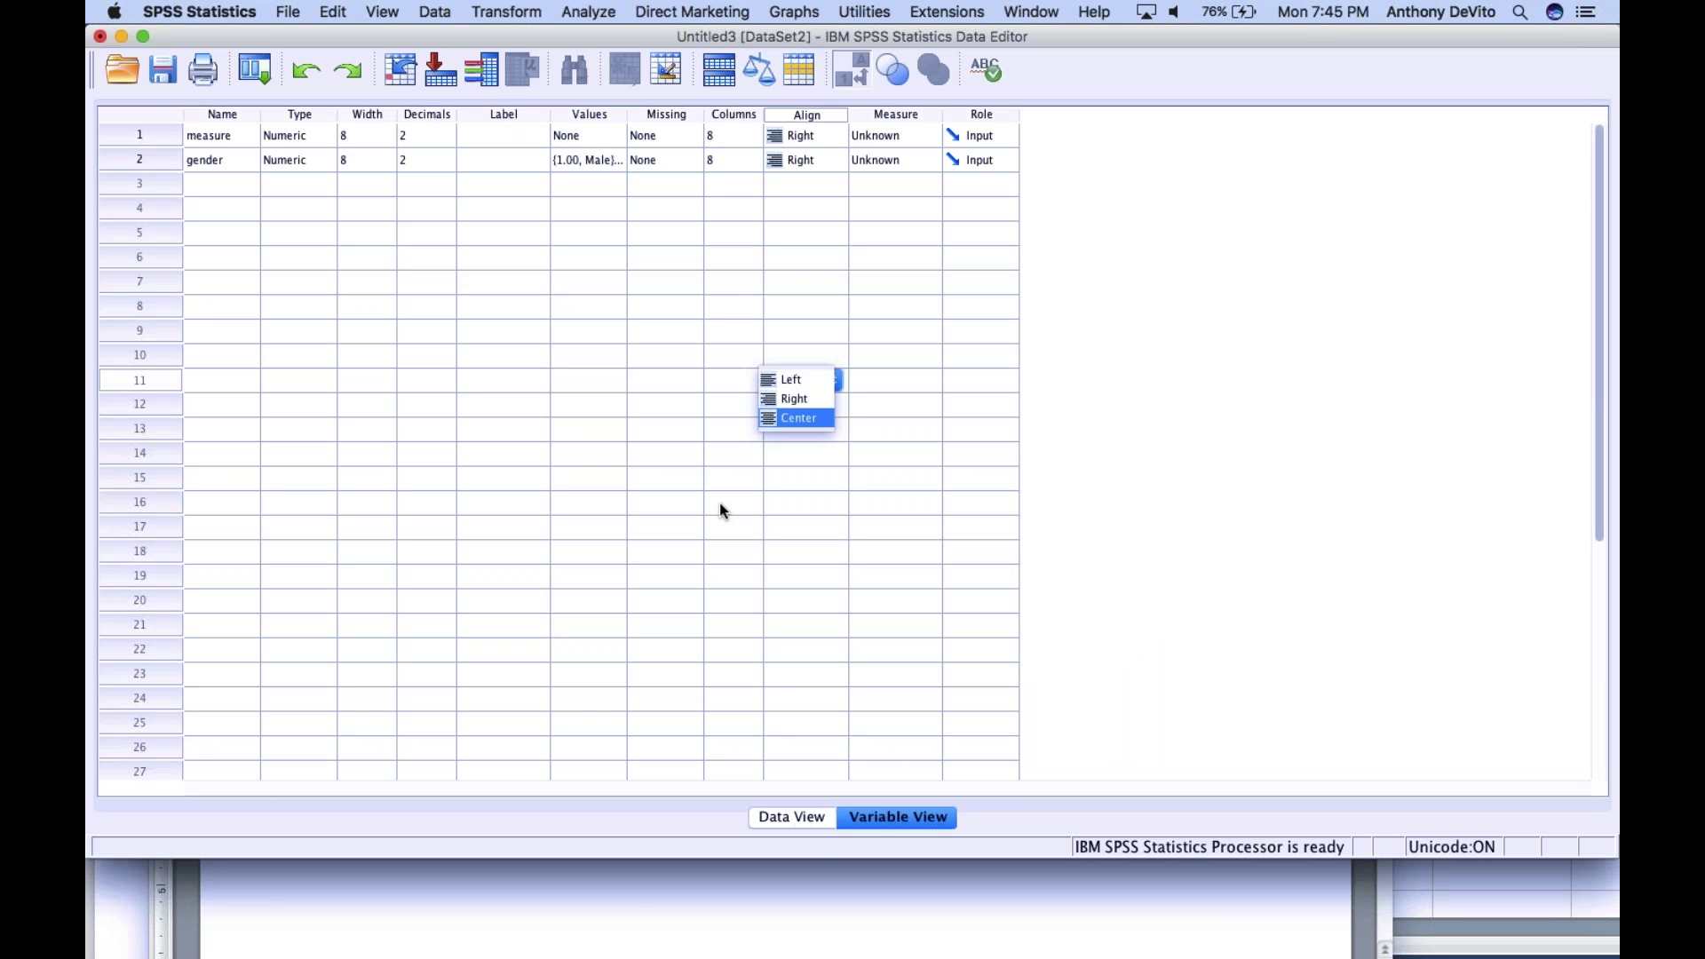
# Step: Run Explore with measure as the dependent variable and gender as the factor, including descriptives with a 95% confidence interval for the mean
pyautogui.click(587, 11)
pyautogui.moveTo(612, 59)
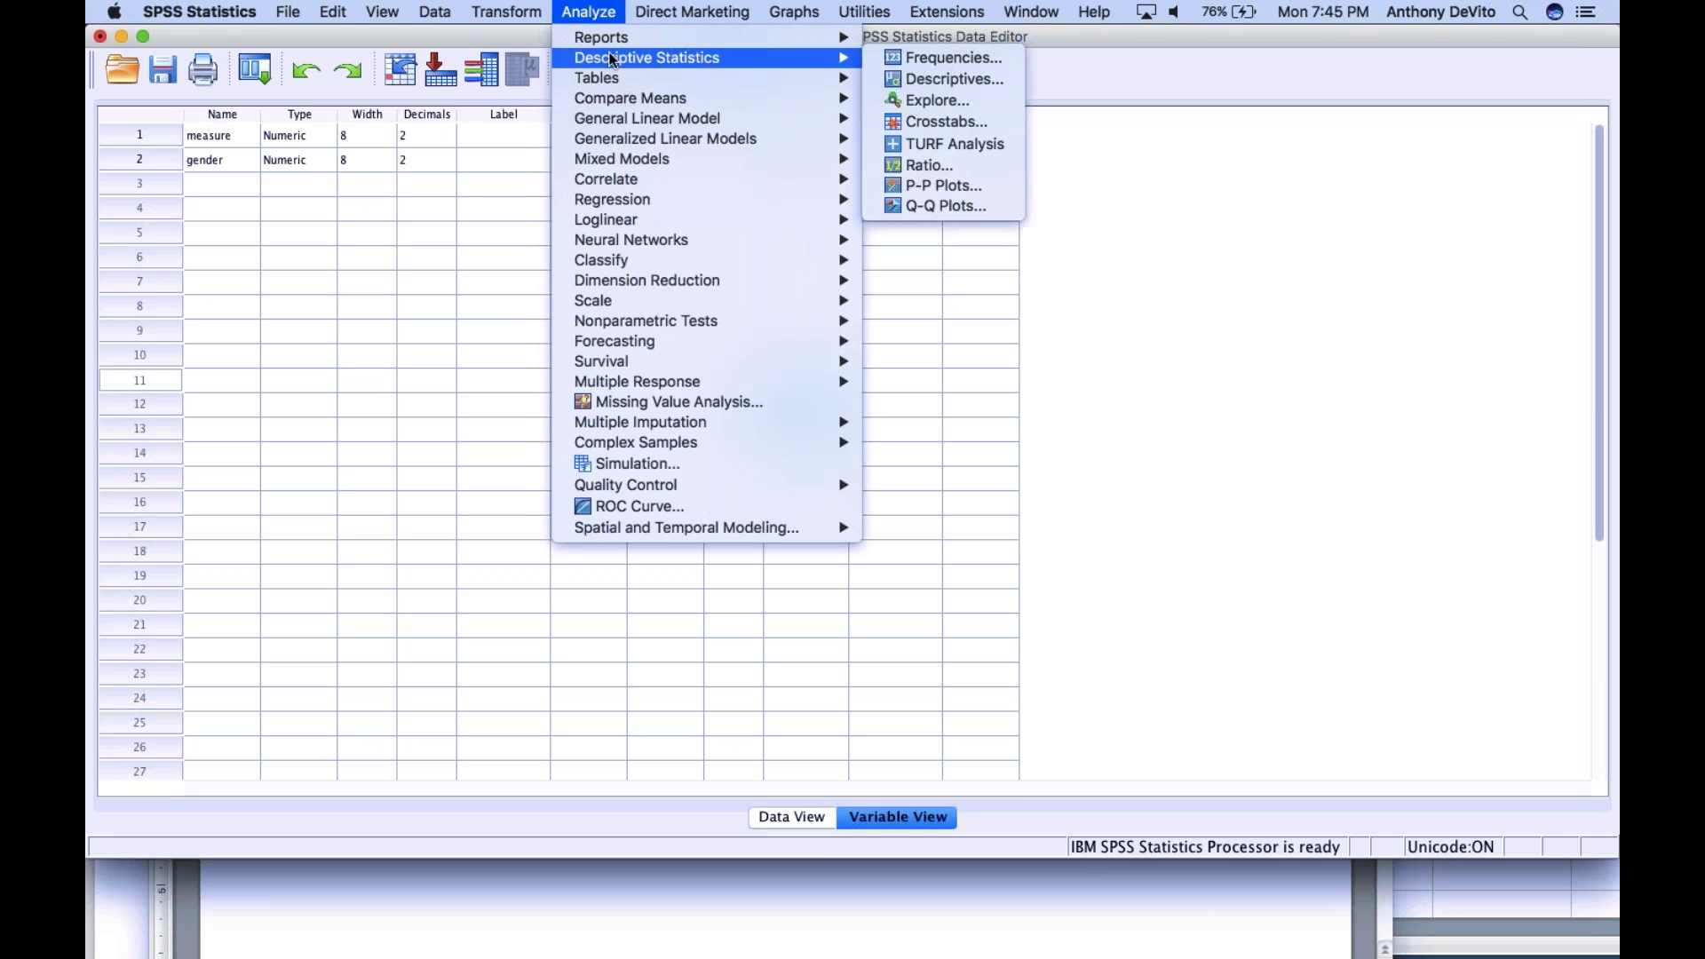
pyautogui.click(909, 100)
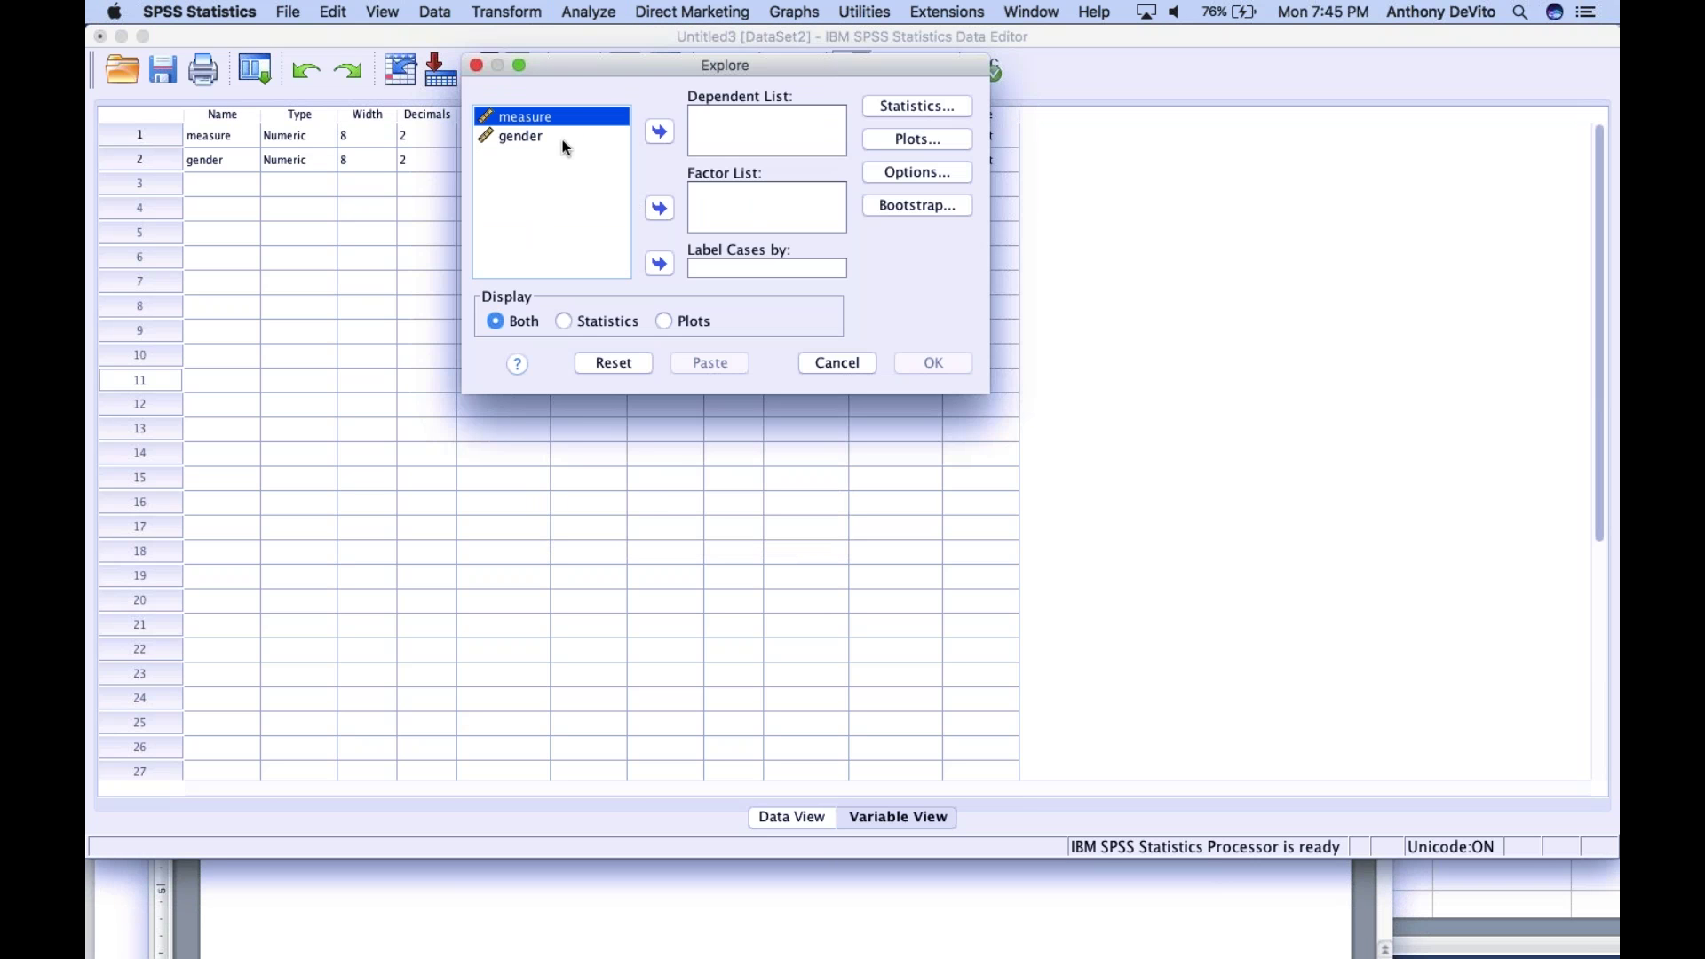
pyautogui.click(659, 137)
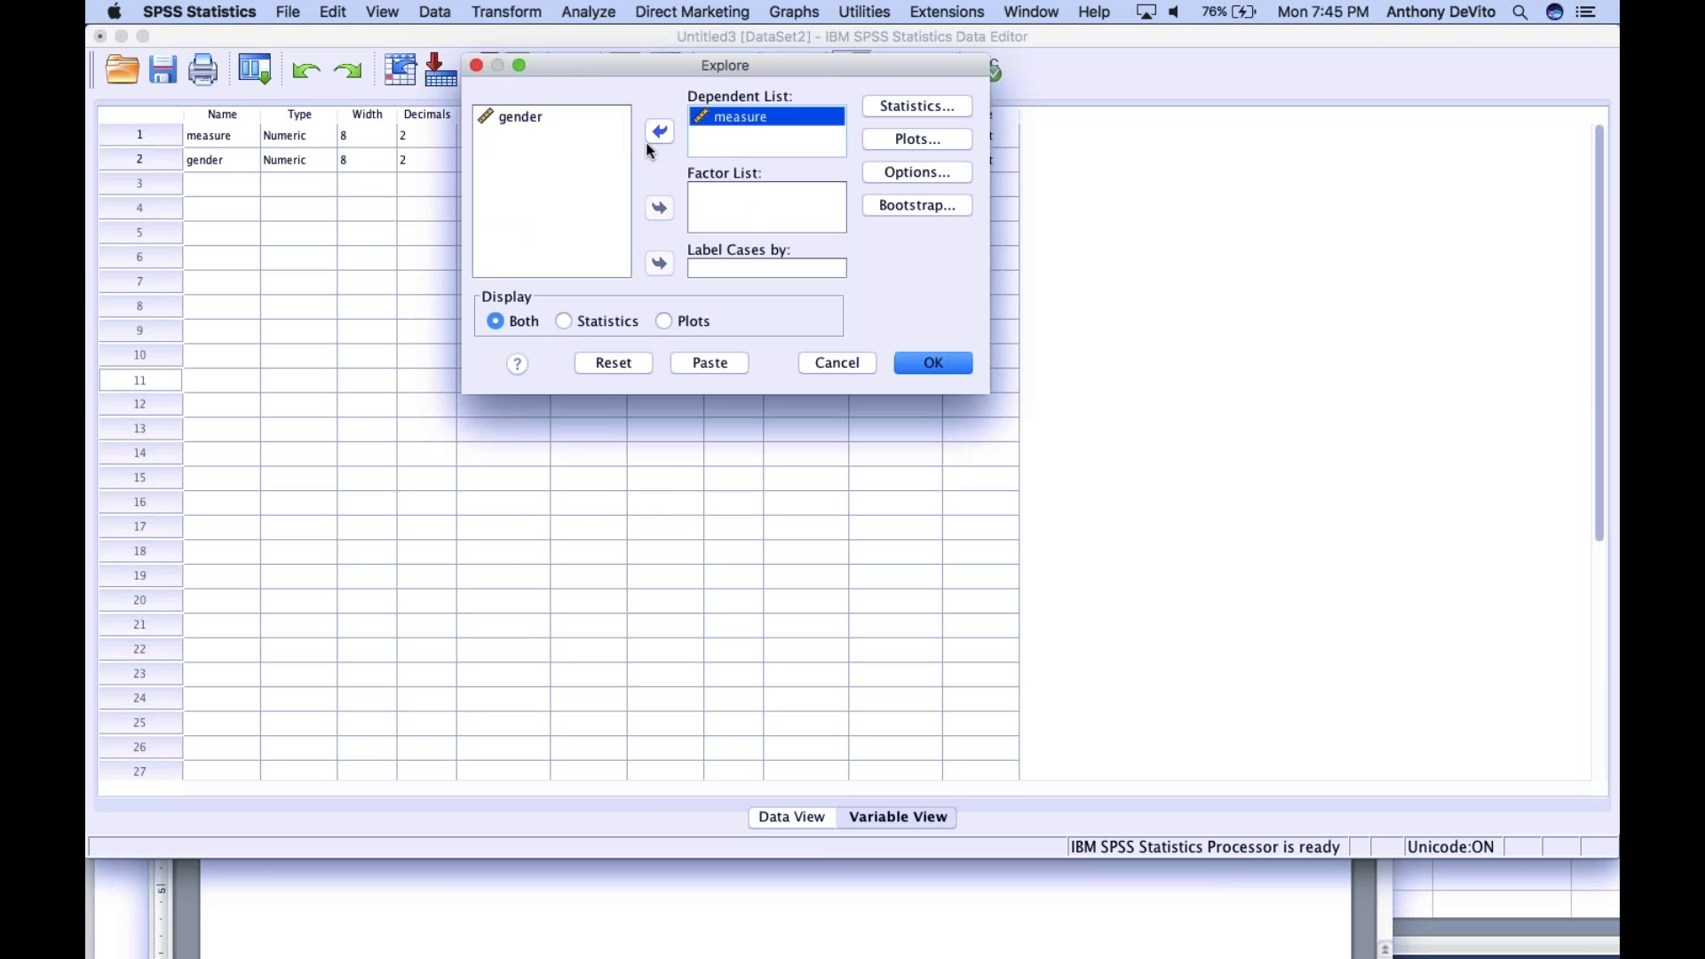
pyautogui.click(554, 119)
pyautogui.click(660, 207)
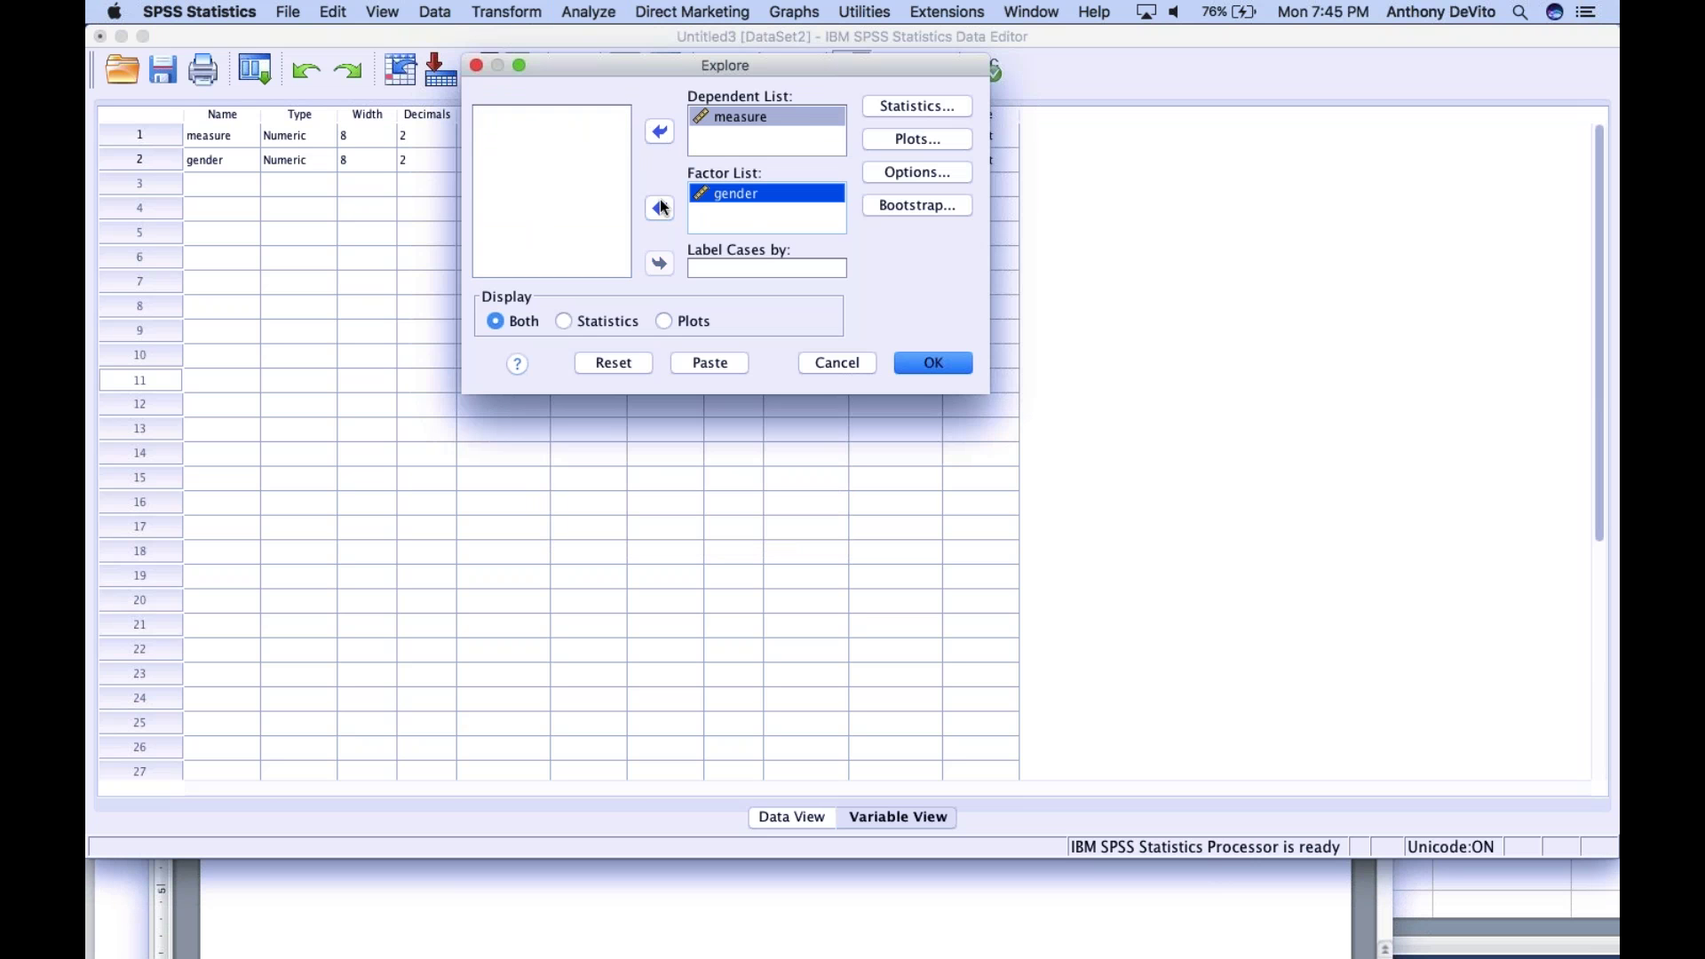
pyautogui.click(932, 108)
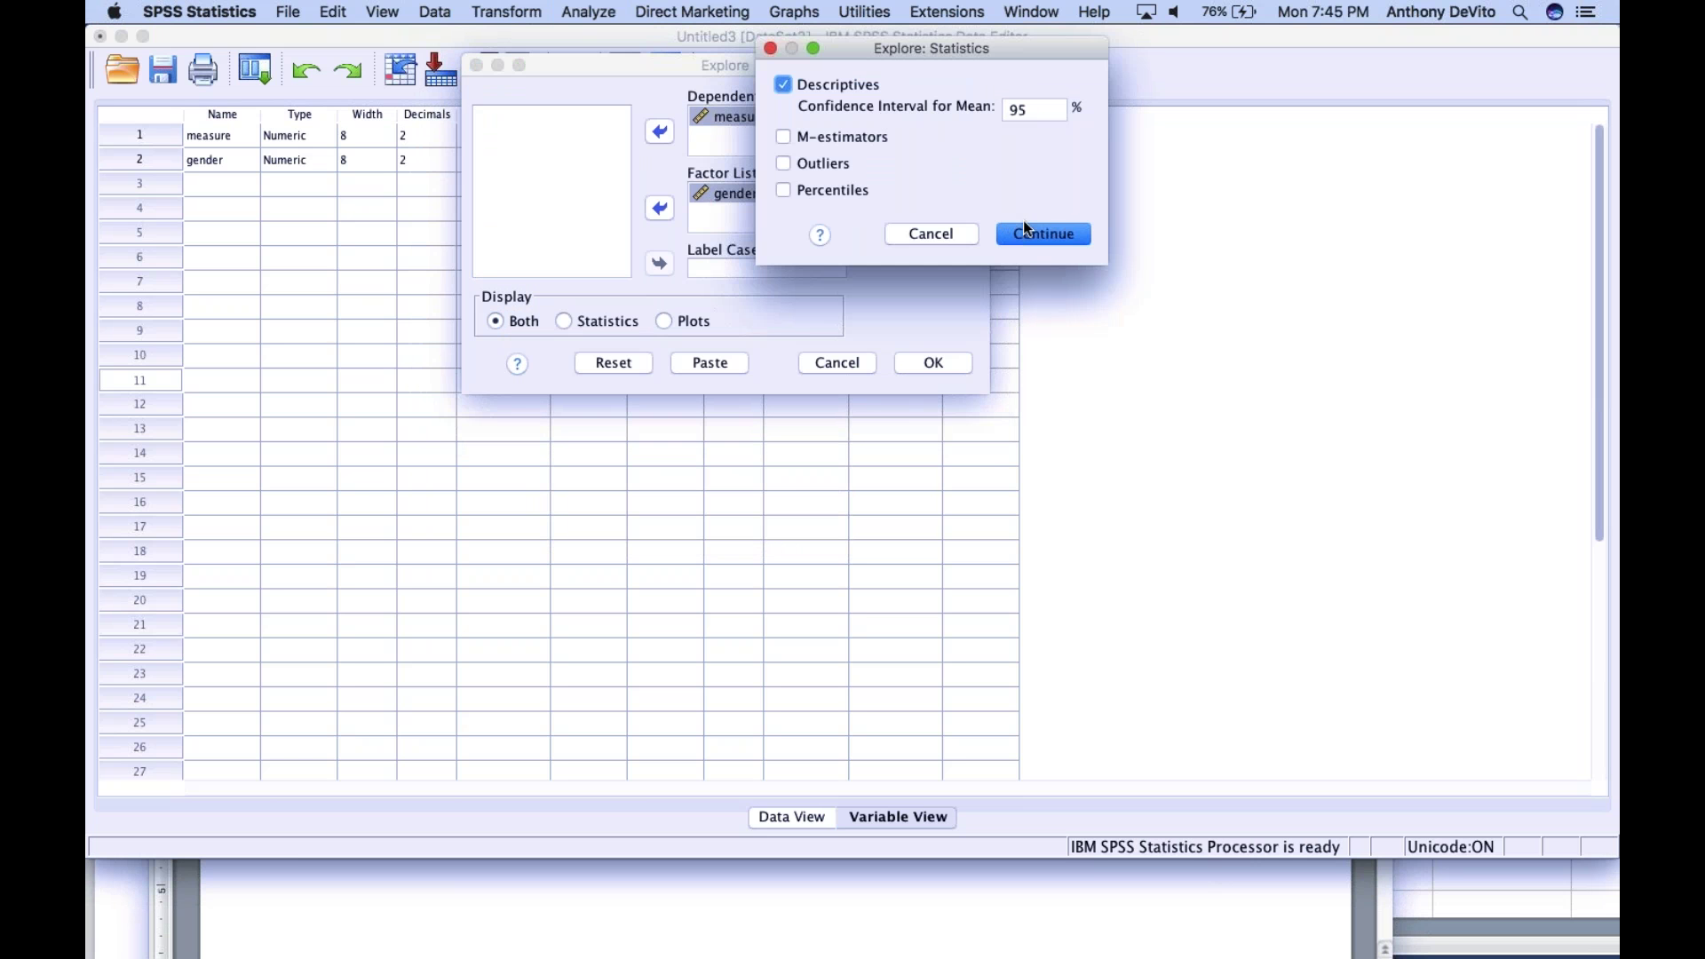
pyautogui.click(1044, 236)
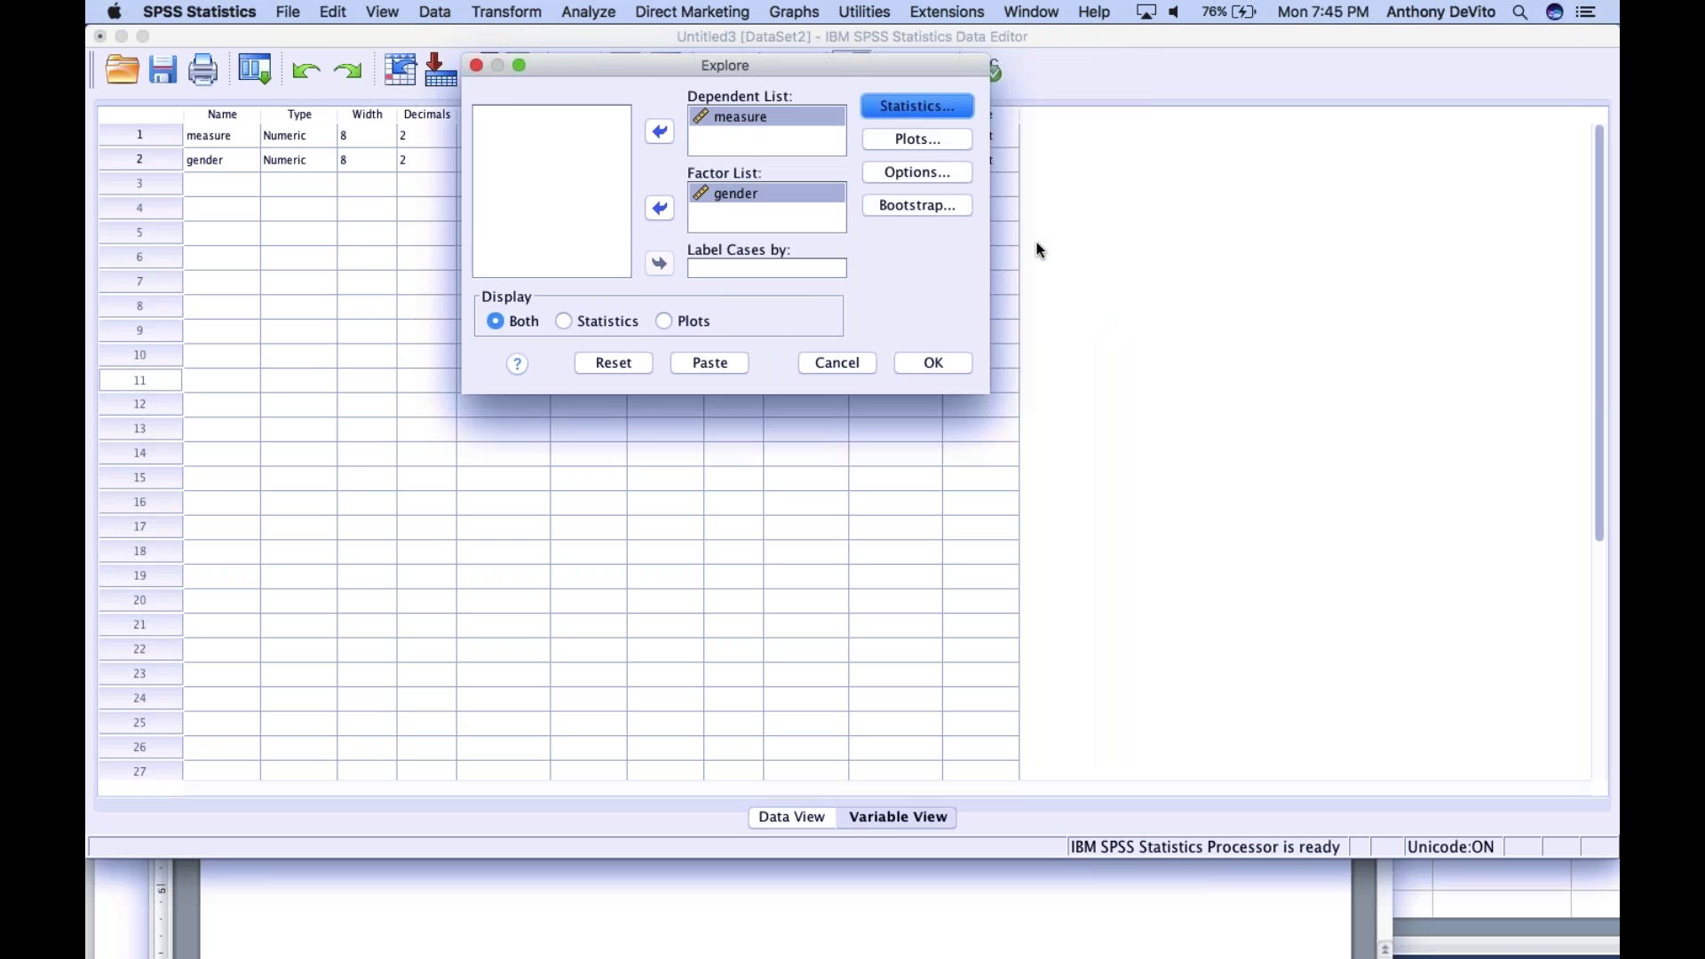
pyautogui.click(952, 361)
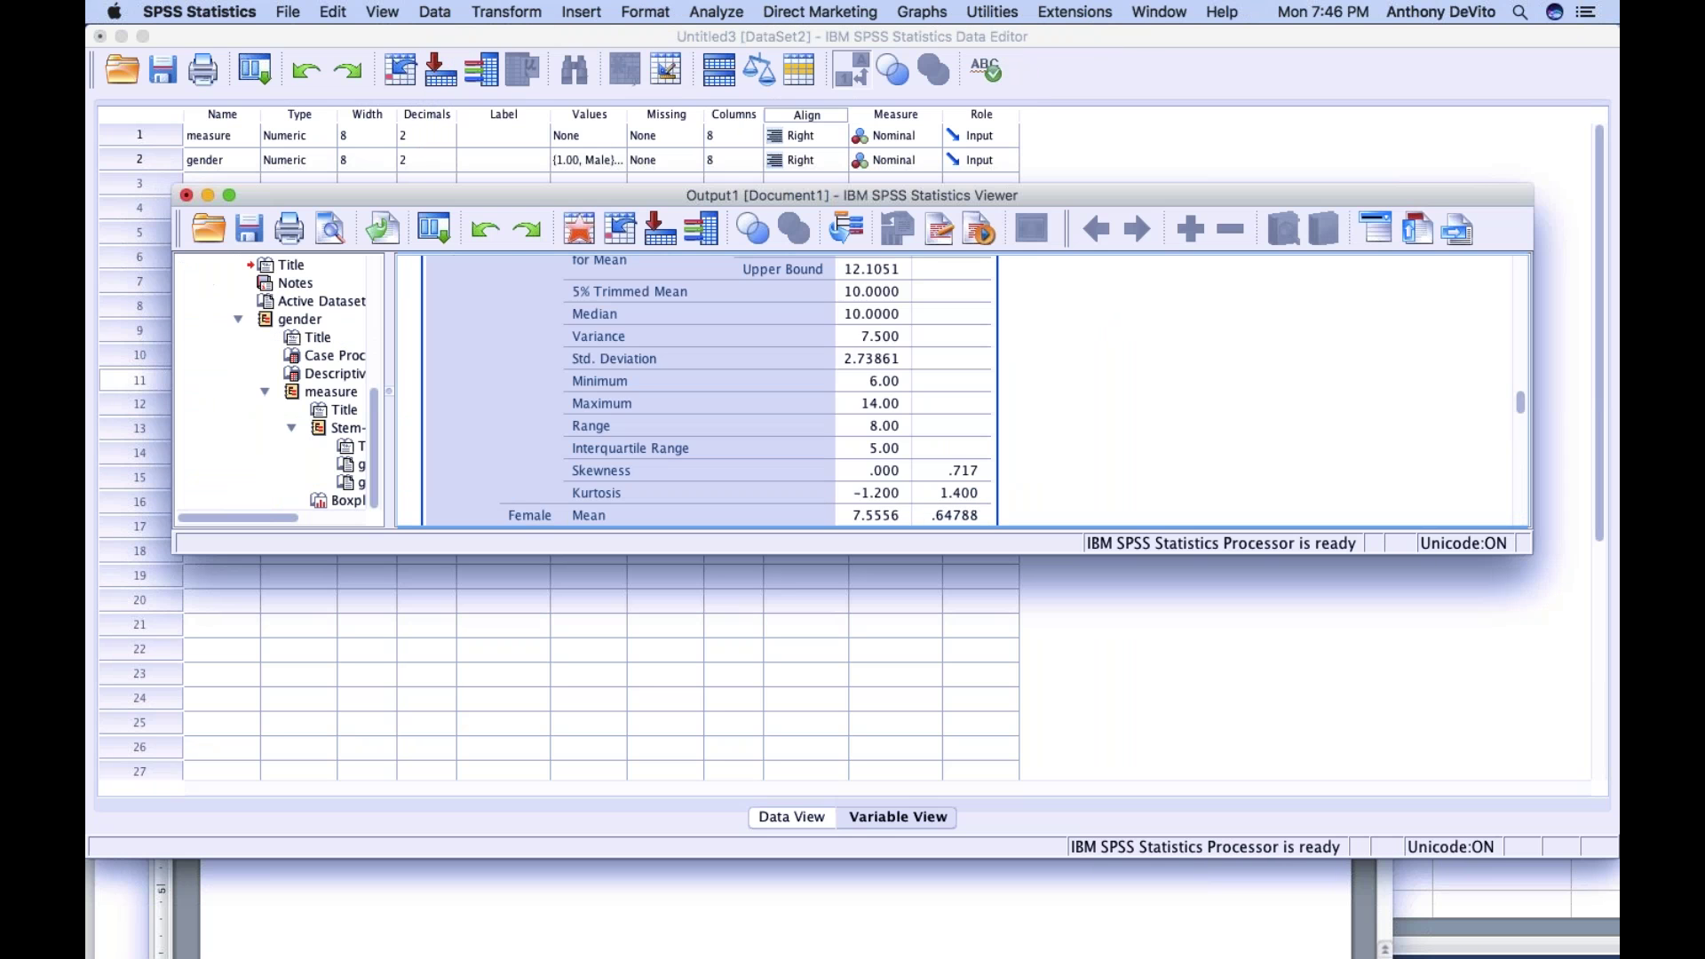
# Step: Examine the Descriptives table, comparing the mean, variance, standard deviation and confidence interval of measure for males and females
pyautogui.scroll(5, 746, 391)
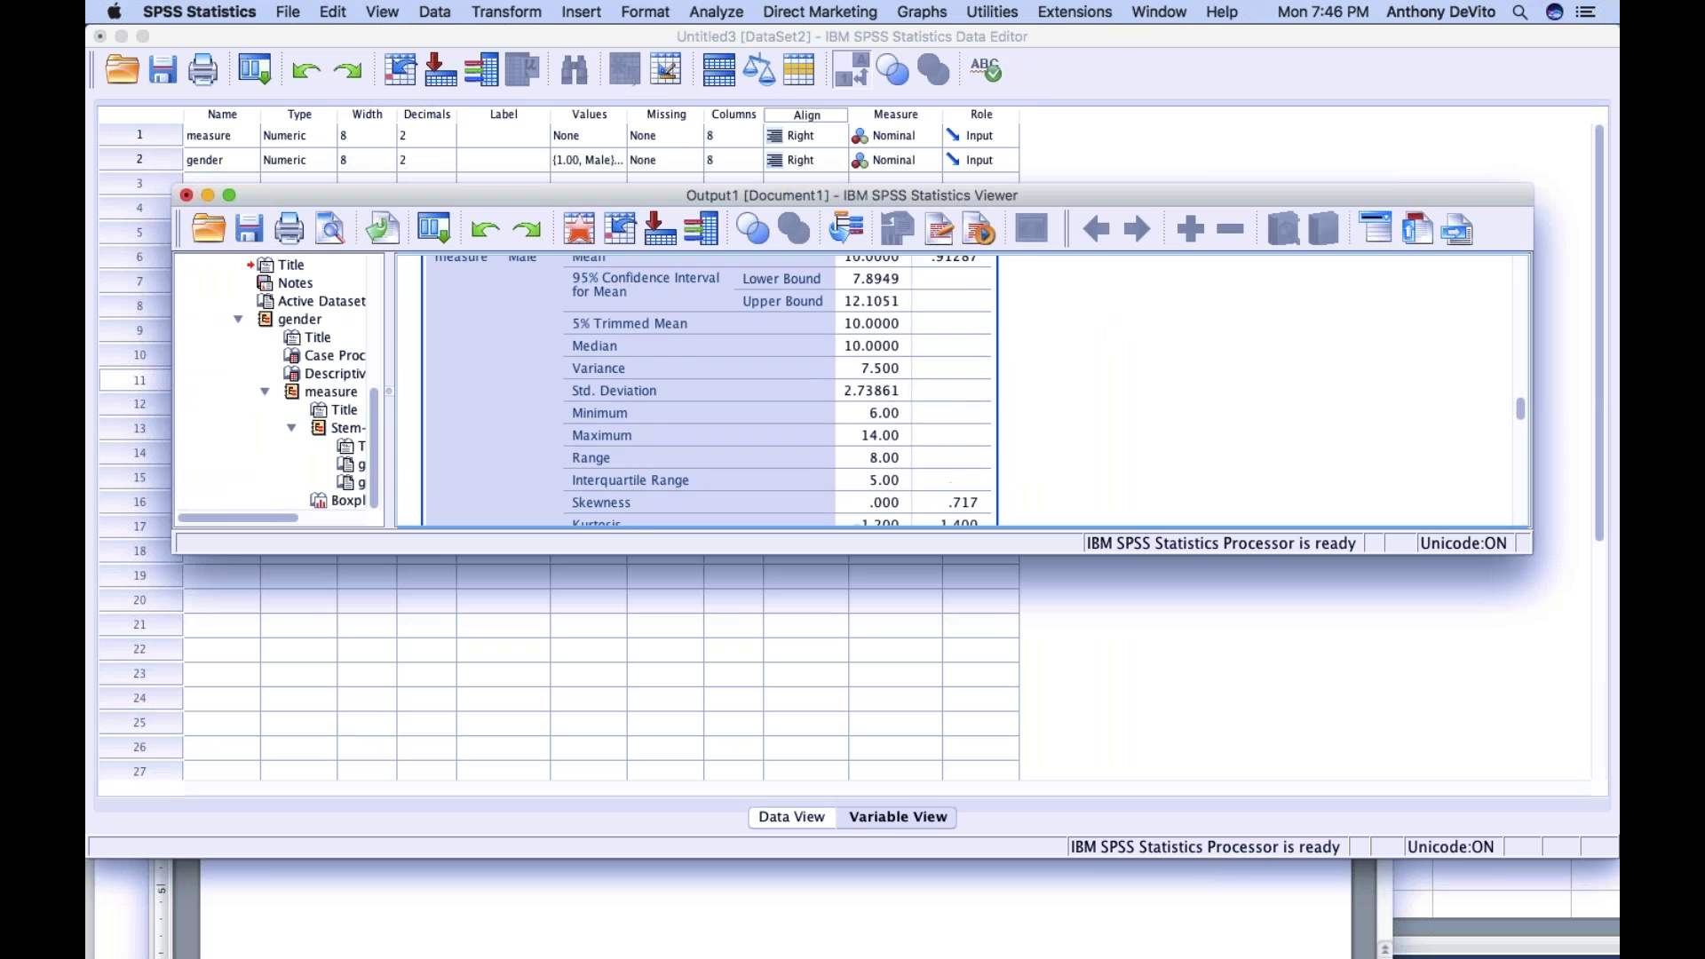
pyautogui.scroll(2, 841, 353)
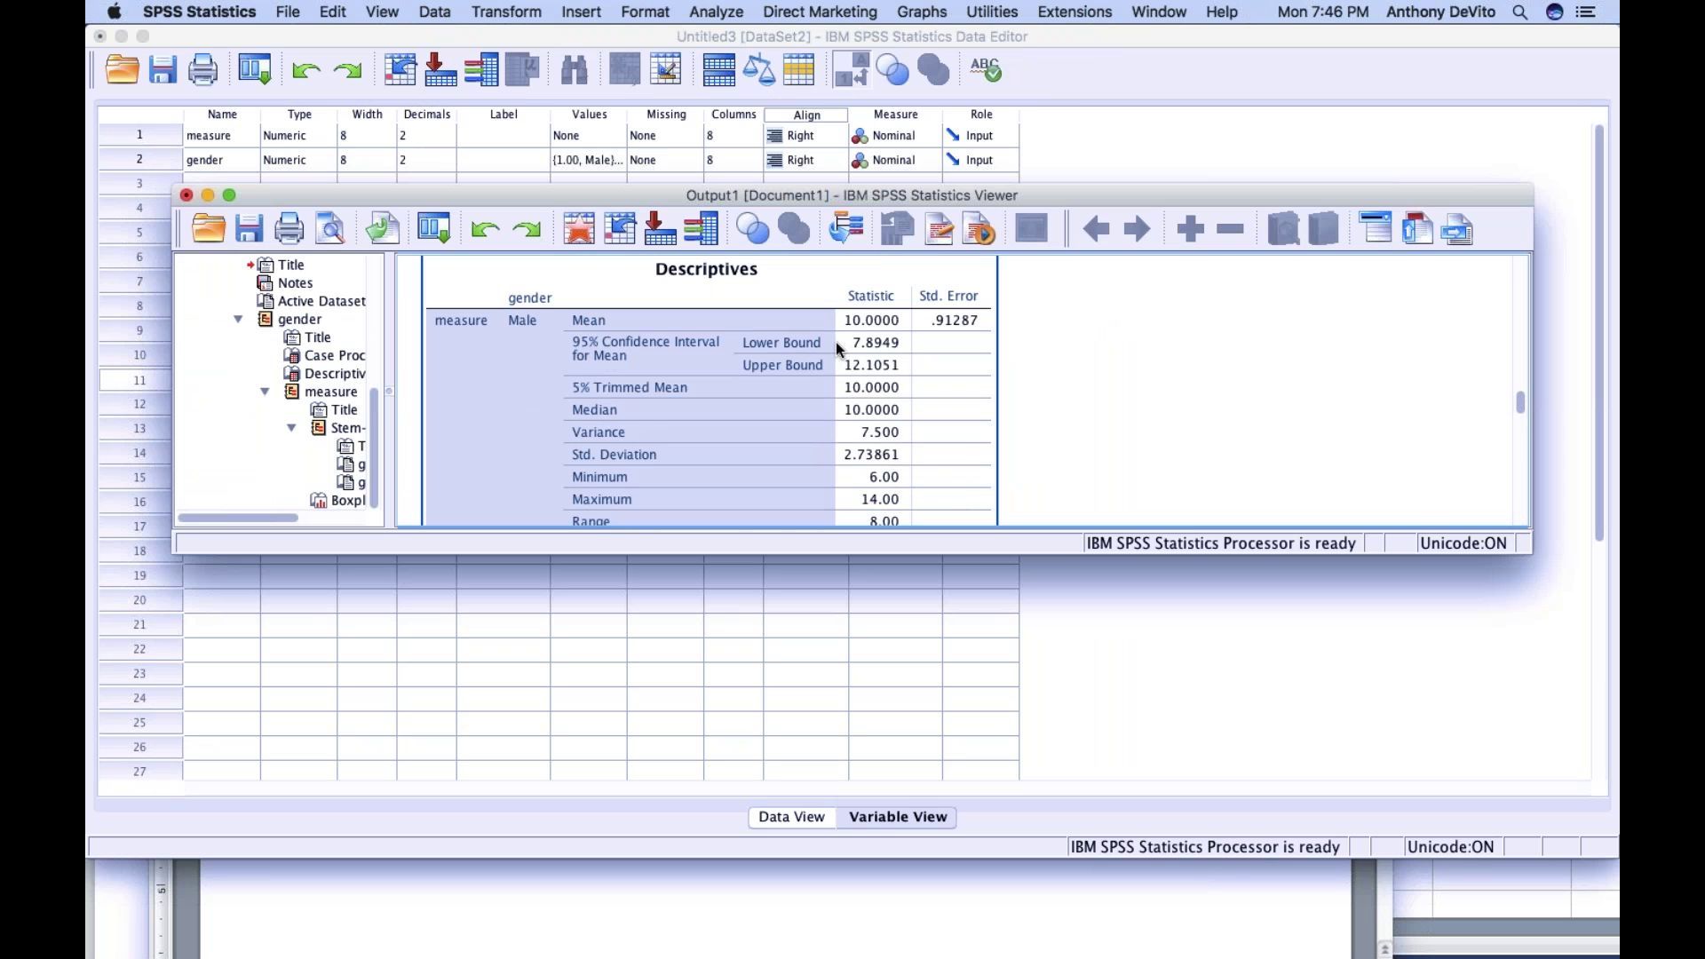
pyautogui.scroll(-6, 877, 365)
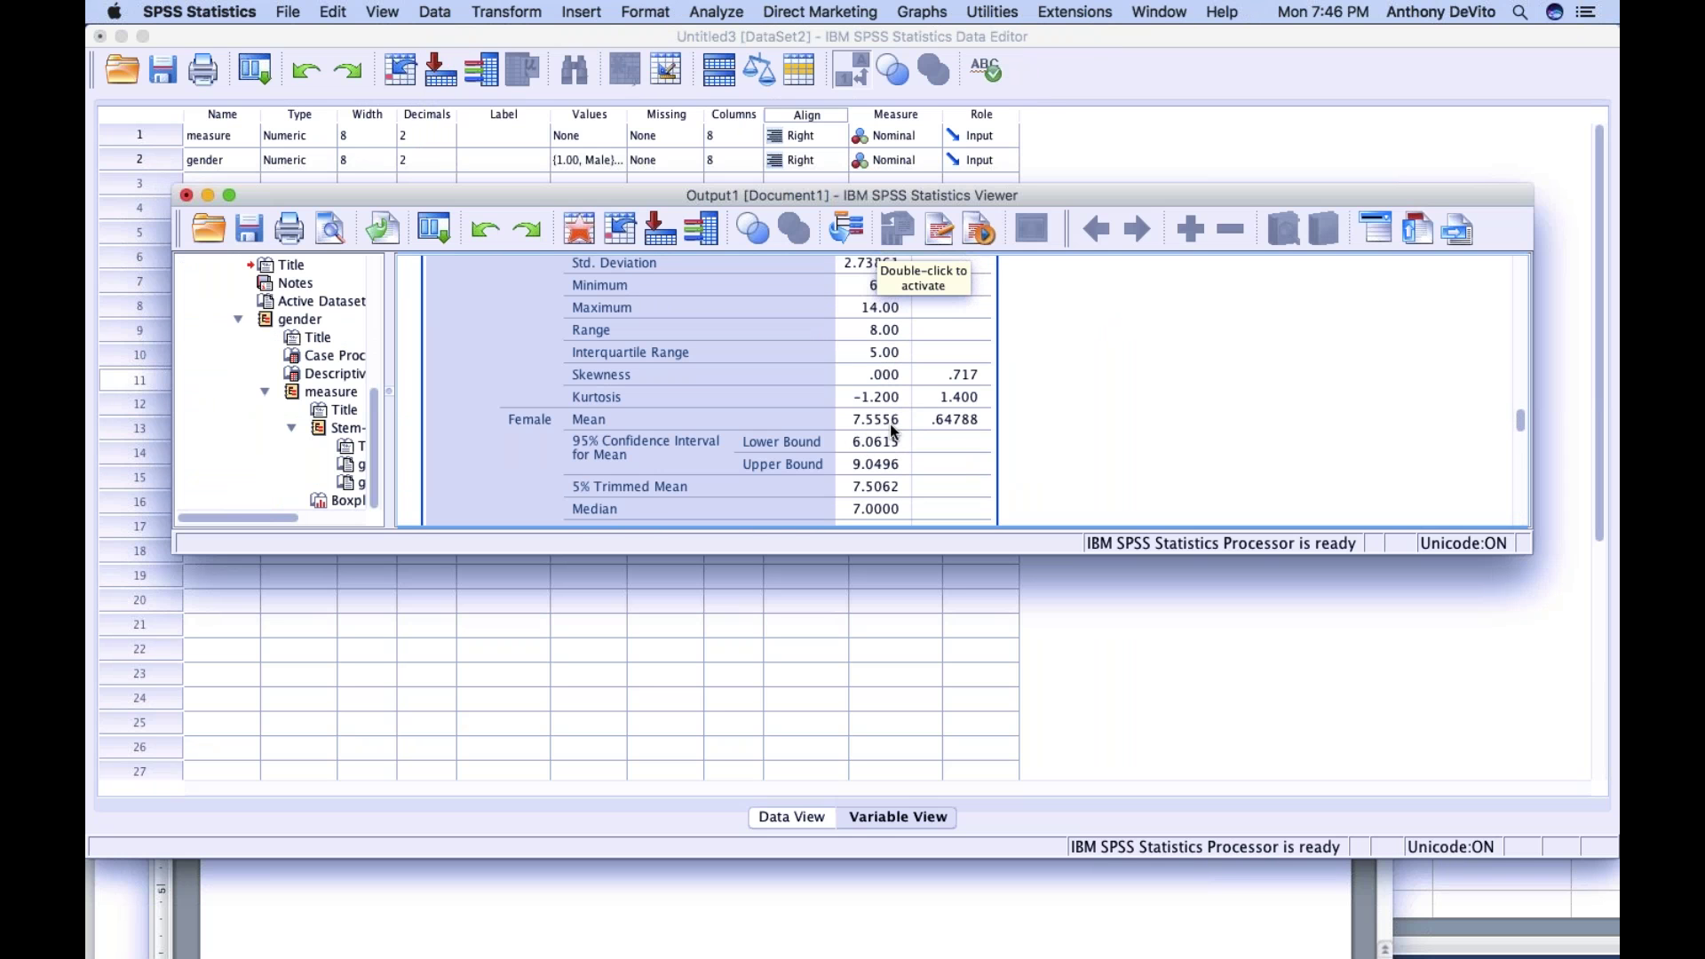
pyautogui.scroll(4, 890, 423)
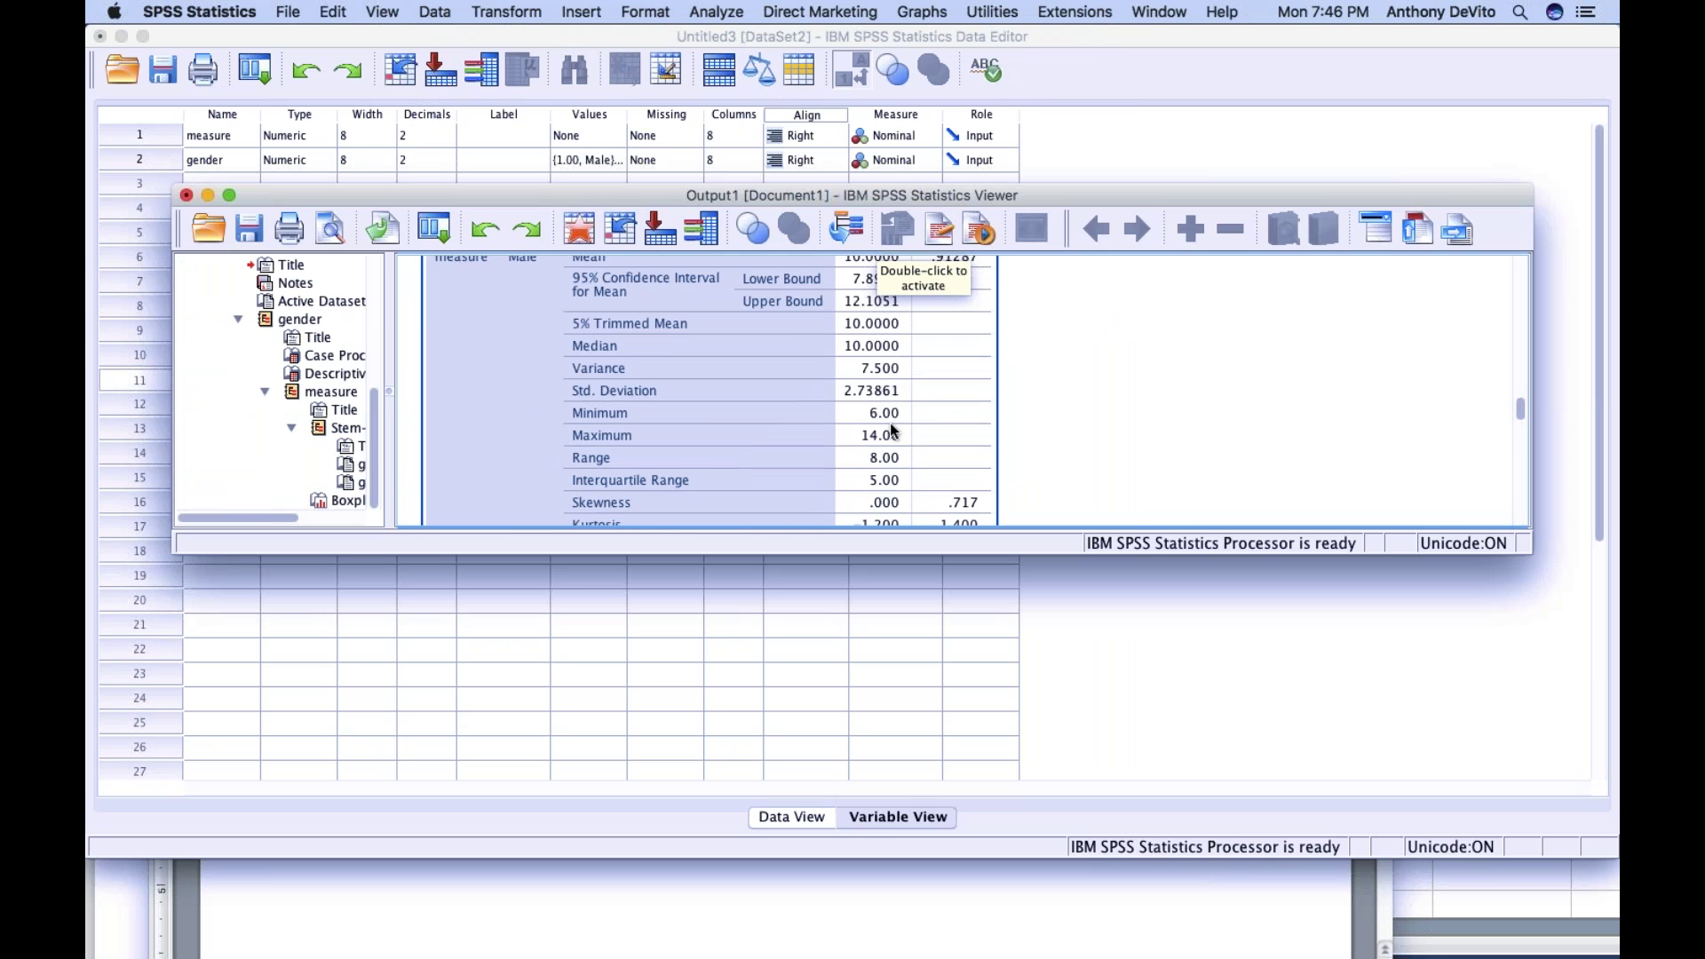
pyautogui.scroll(-3, 812, 364)
pyautogui.scroll(4, 834, 408)
pyautogui.scroll(2, 837, 417)
pyautogui.scroll(-8, 838, 416)
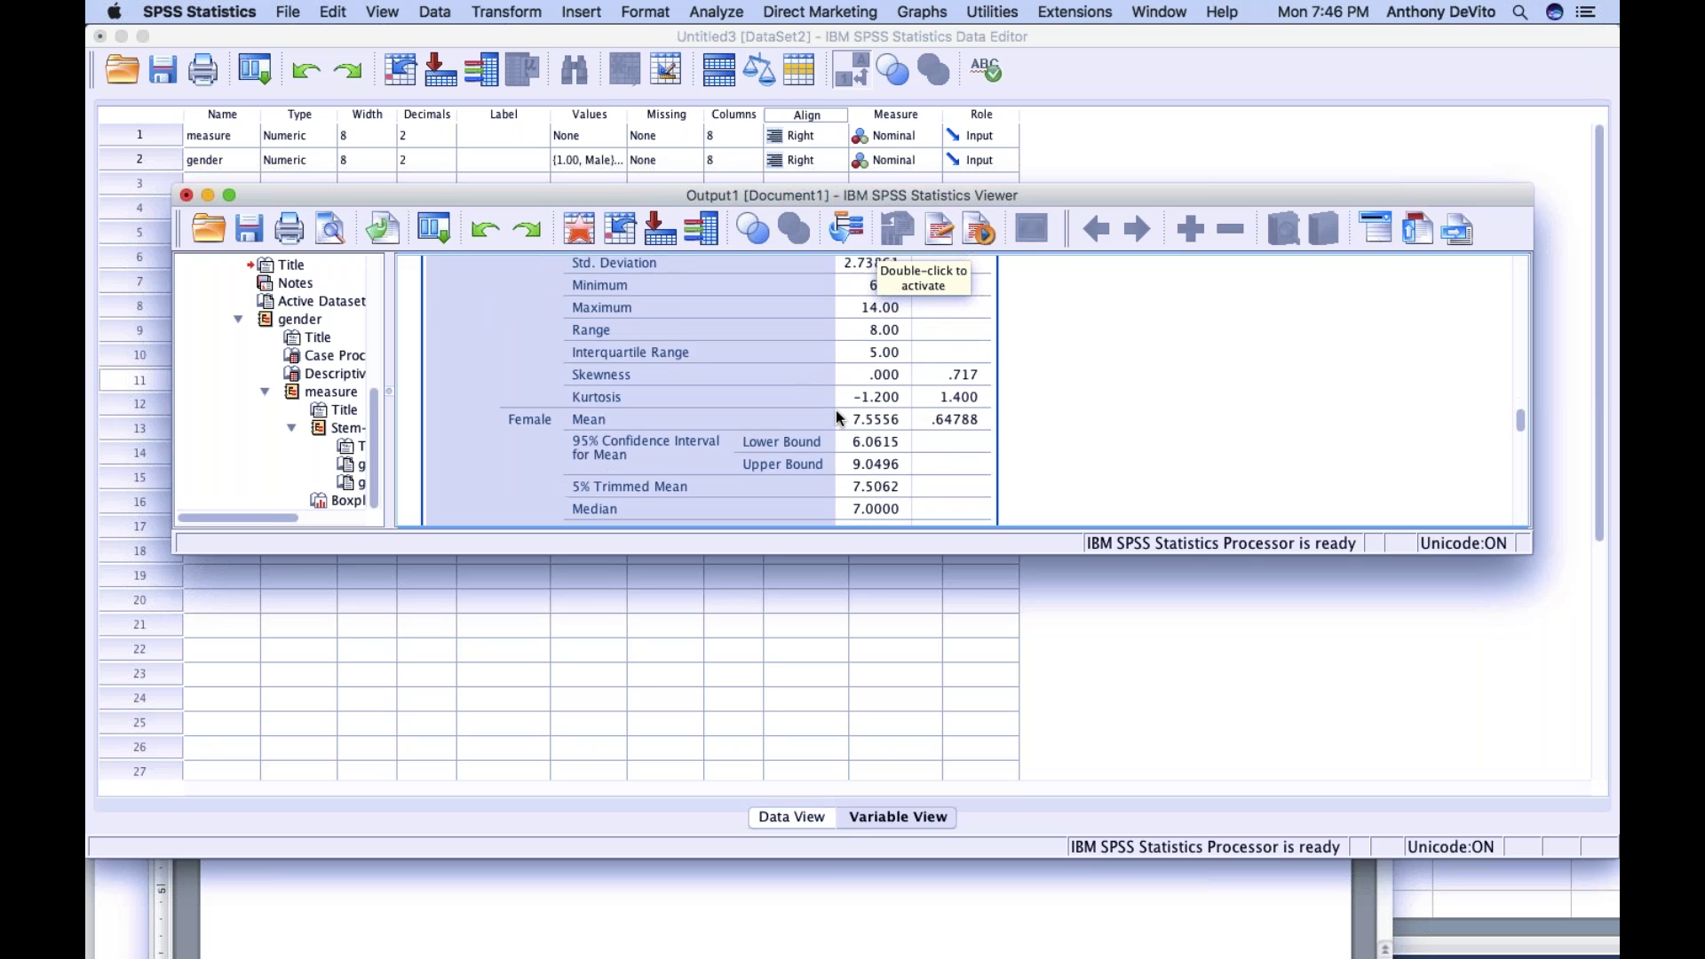
pyautogui.scroll(-3, 836, 417)
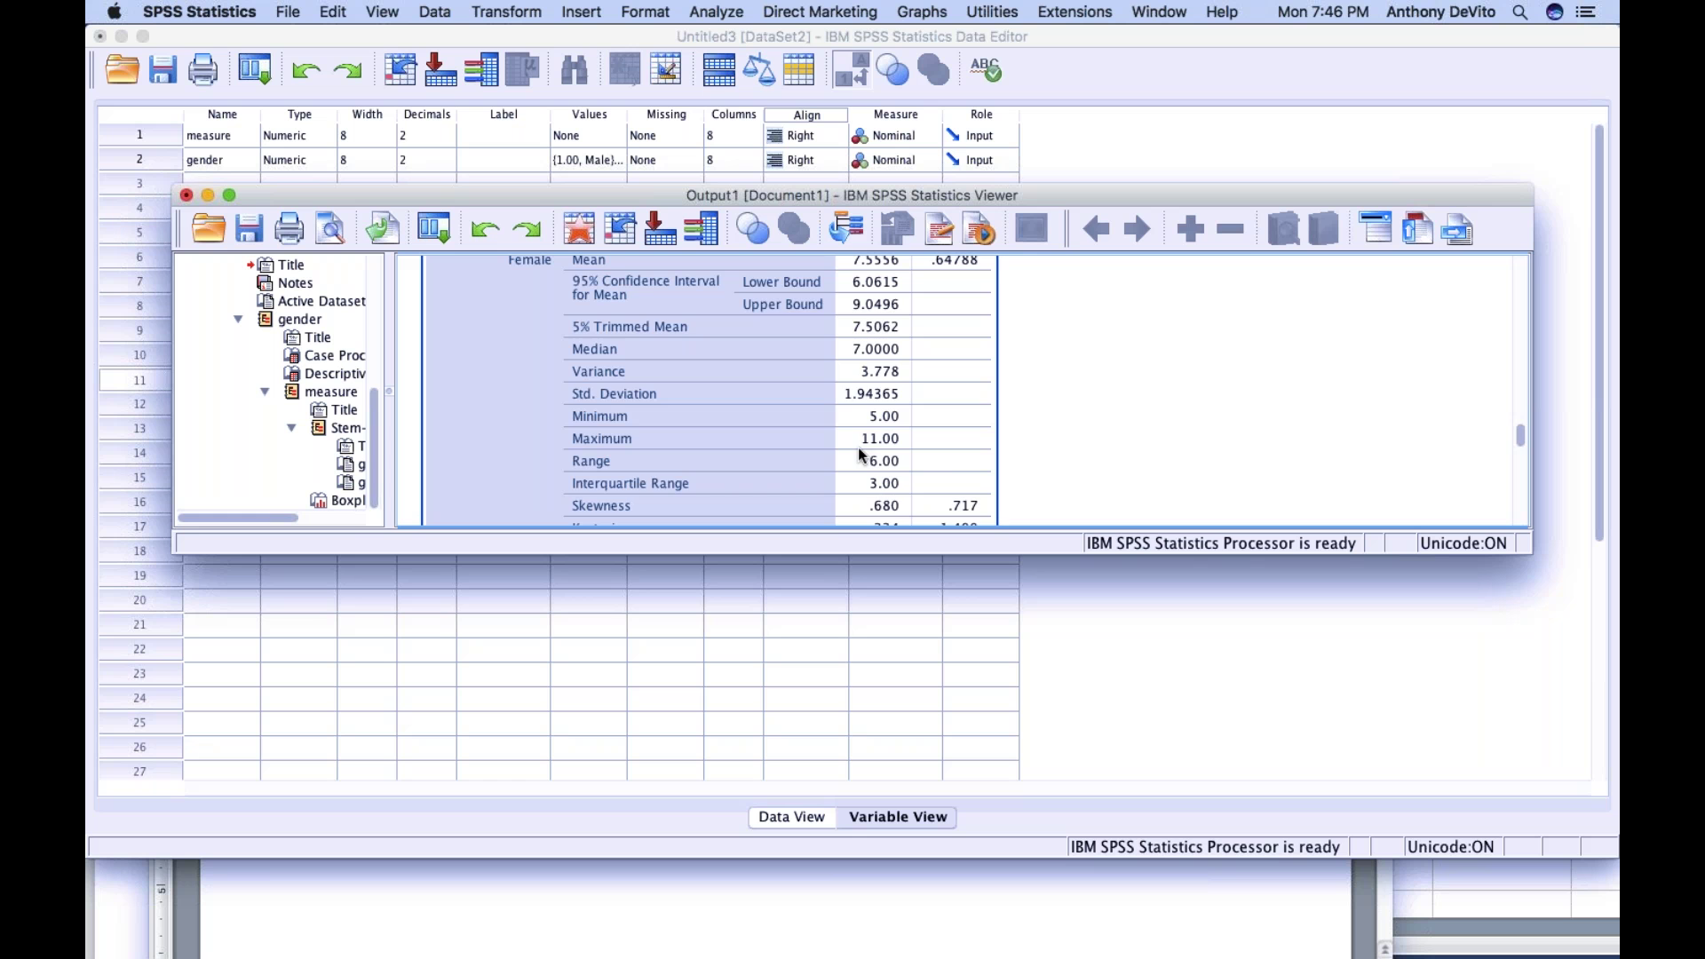
pyautogui.scroll(-2, 858, 445)
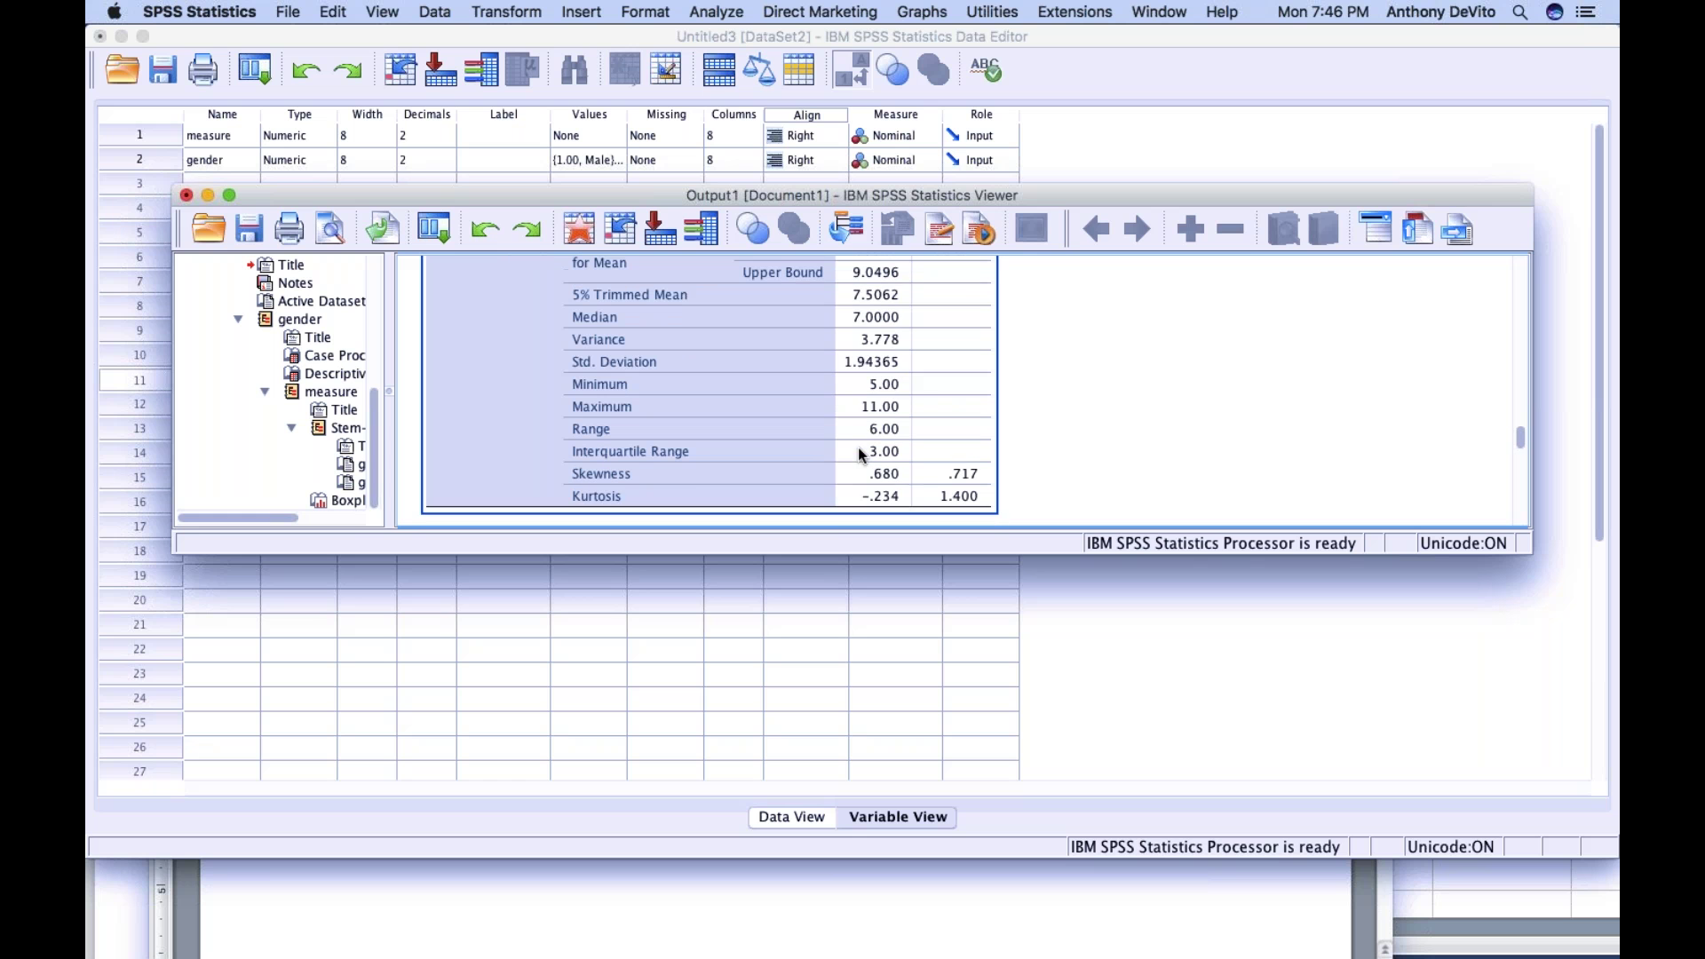
# Step: Set up an Independent-Samples T Test with measure as the test variable and gender as the grouping variable
pyautogui.click(698, 11)
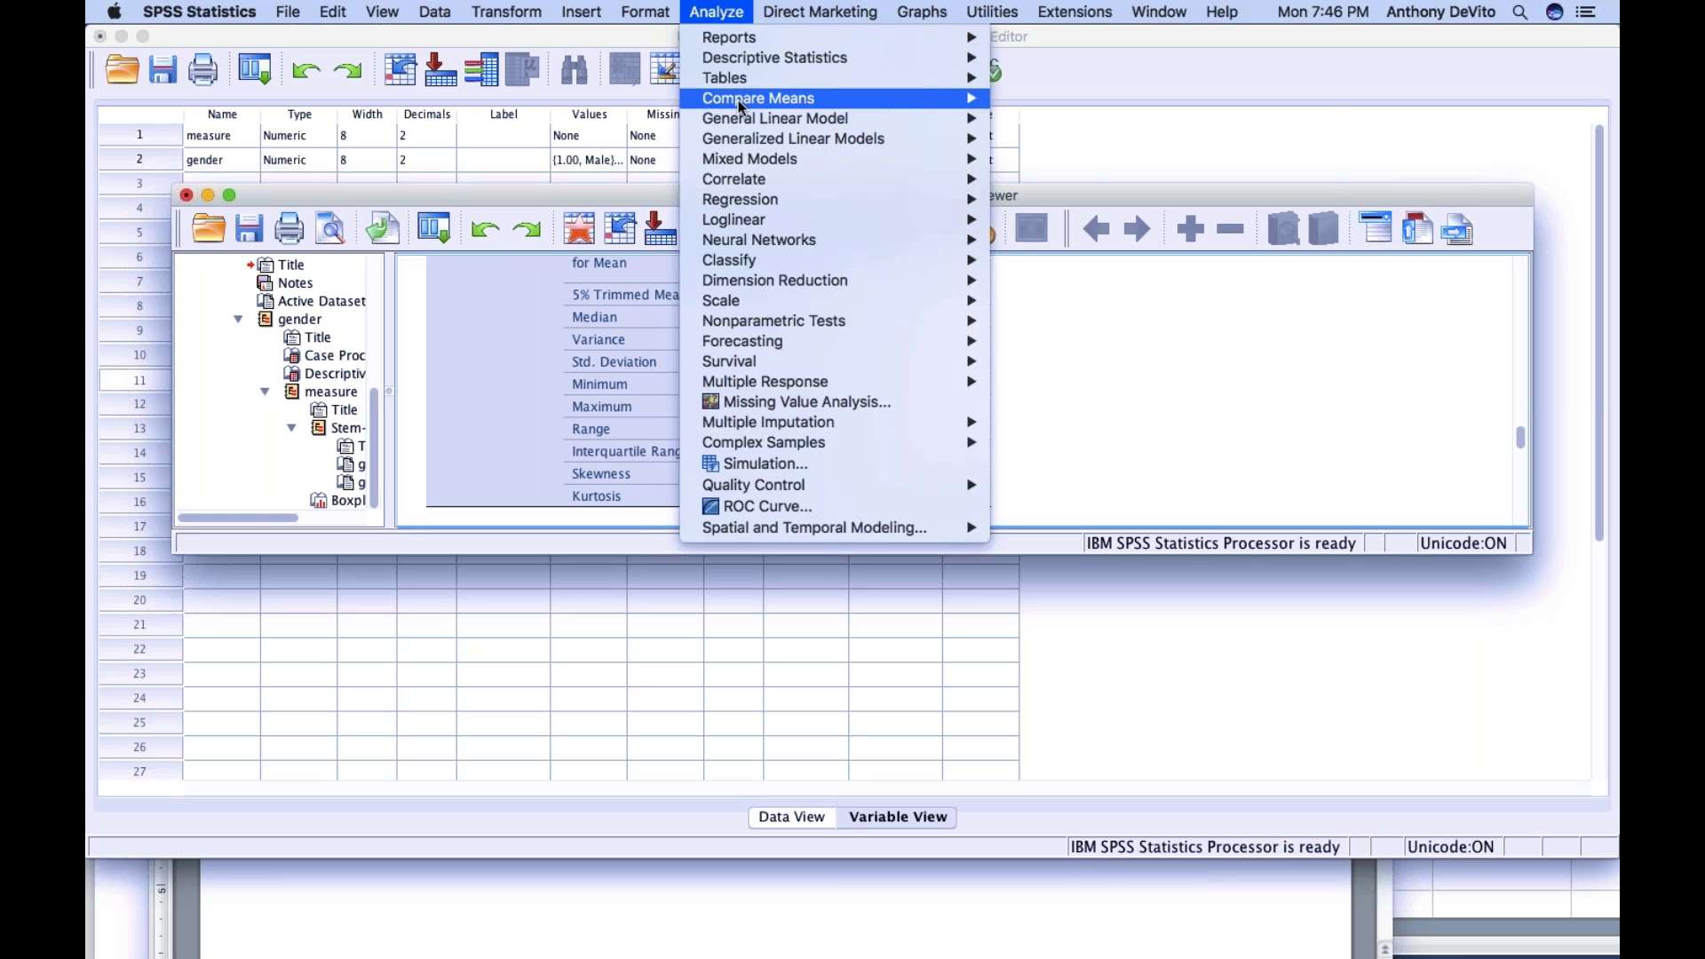
pyautogui.moveTo(921, 96)
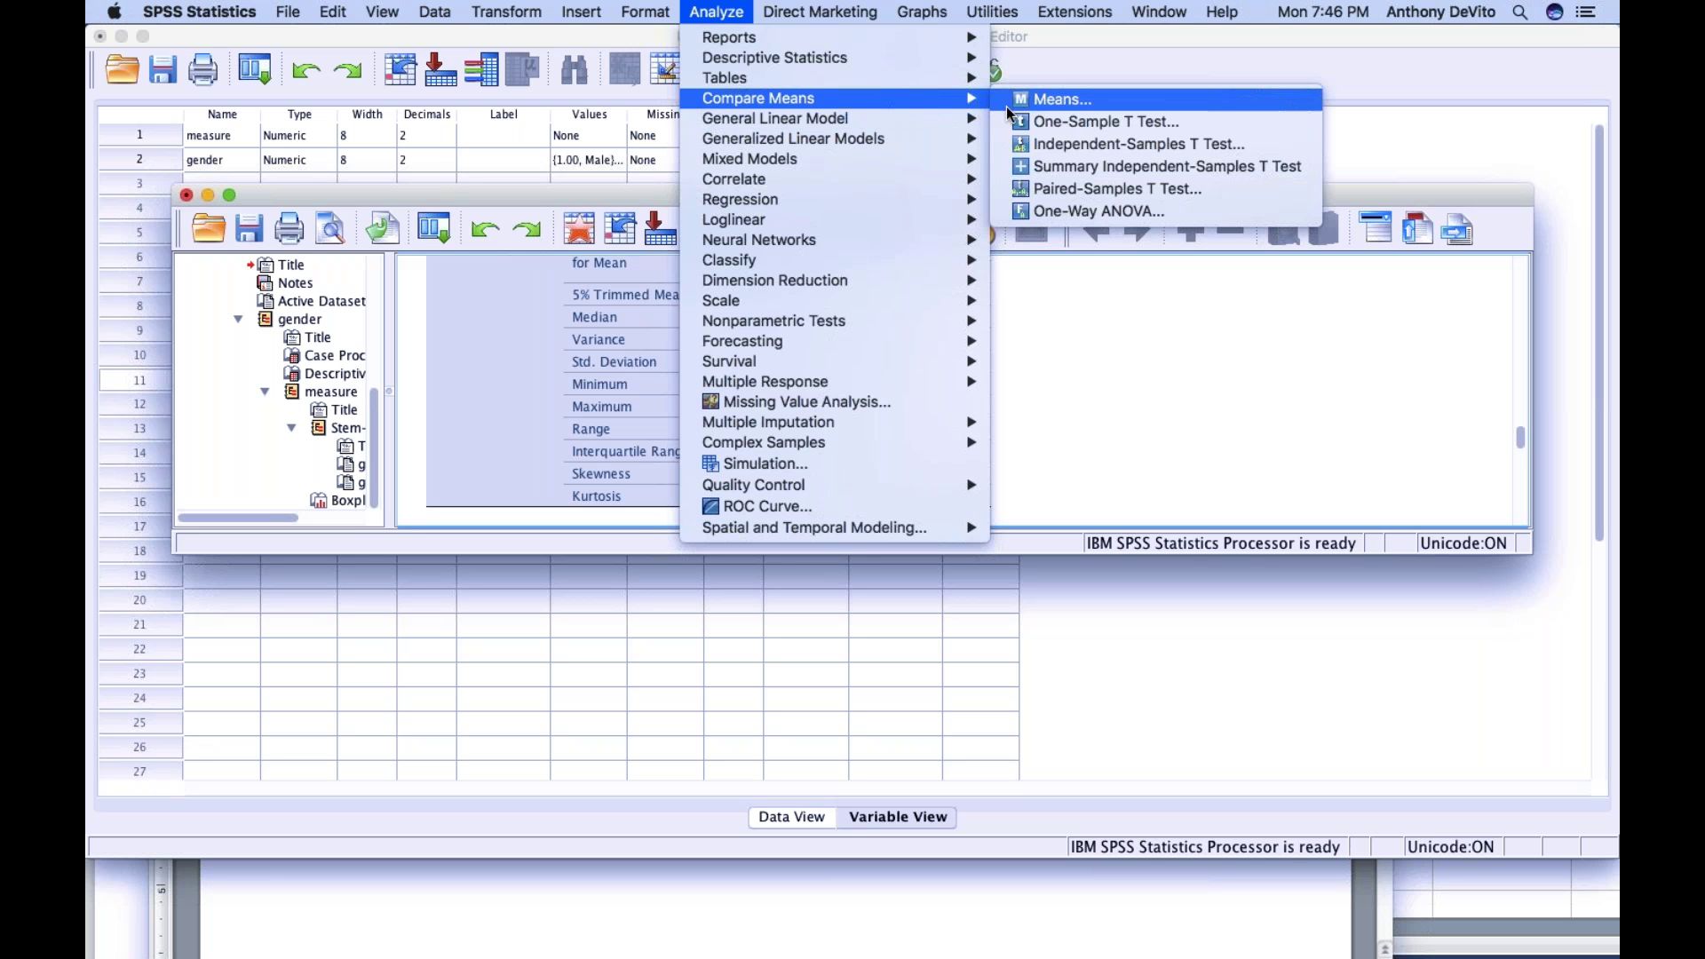
pyautogui.click(1027, 146)
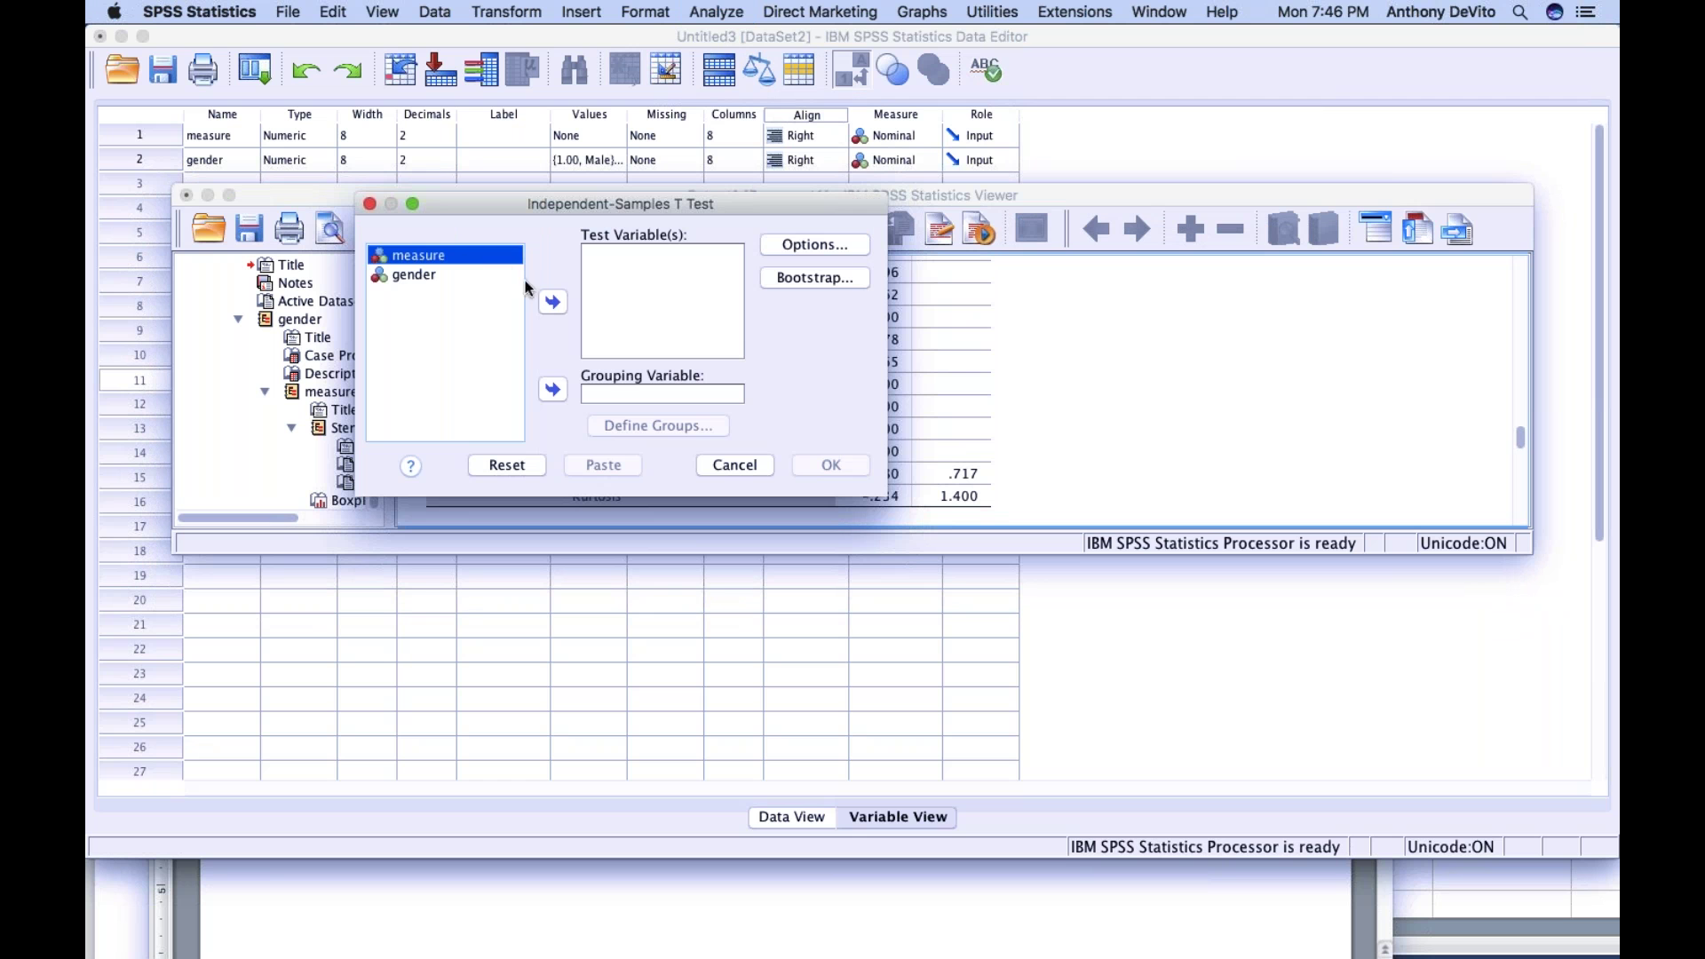
pyautogui.click(547, 300)
pyautogui.click(424, 258)
pyautogui.click(552, 303)
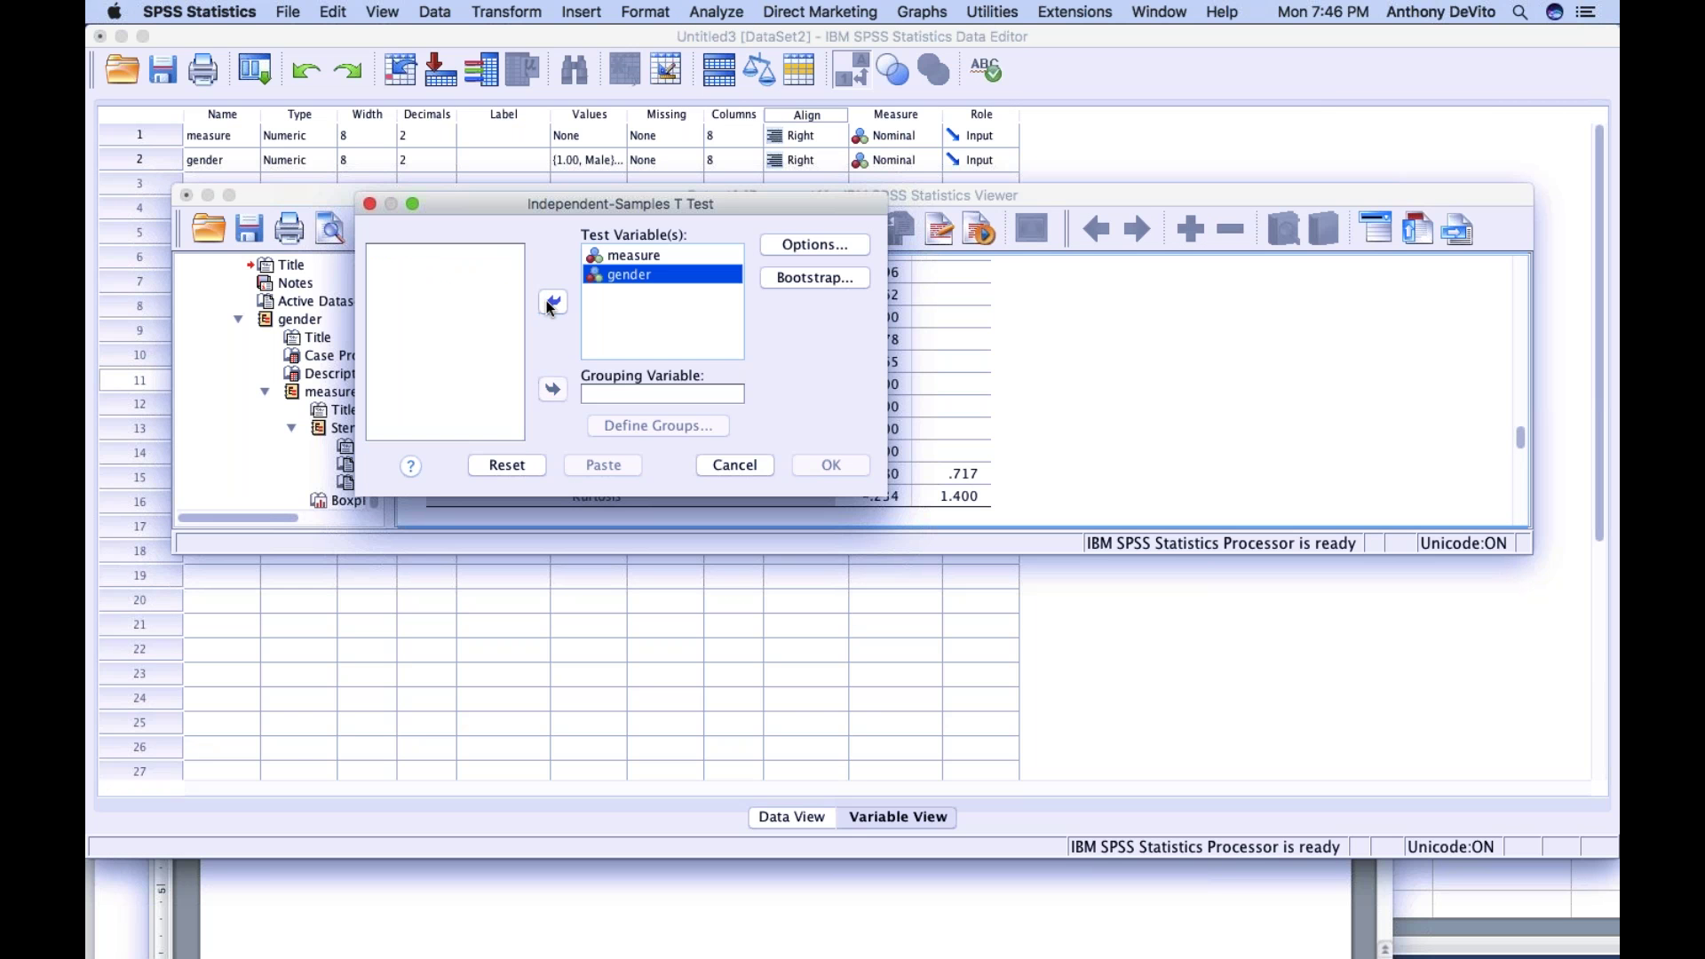
pyautogui.click(552, 303)
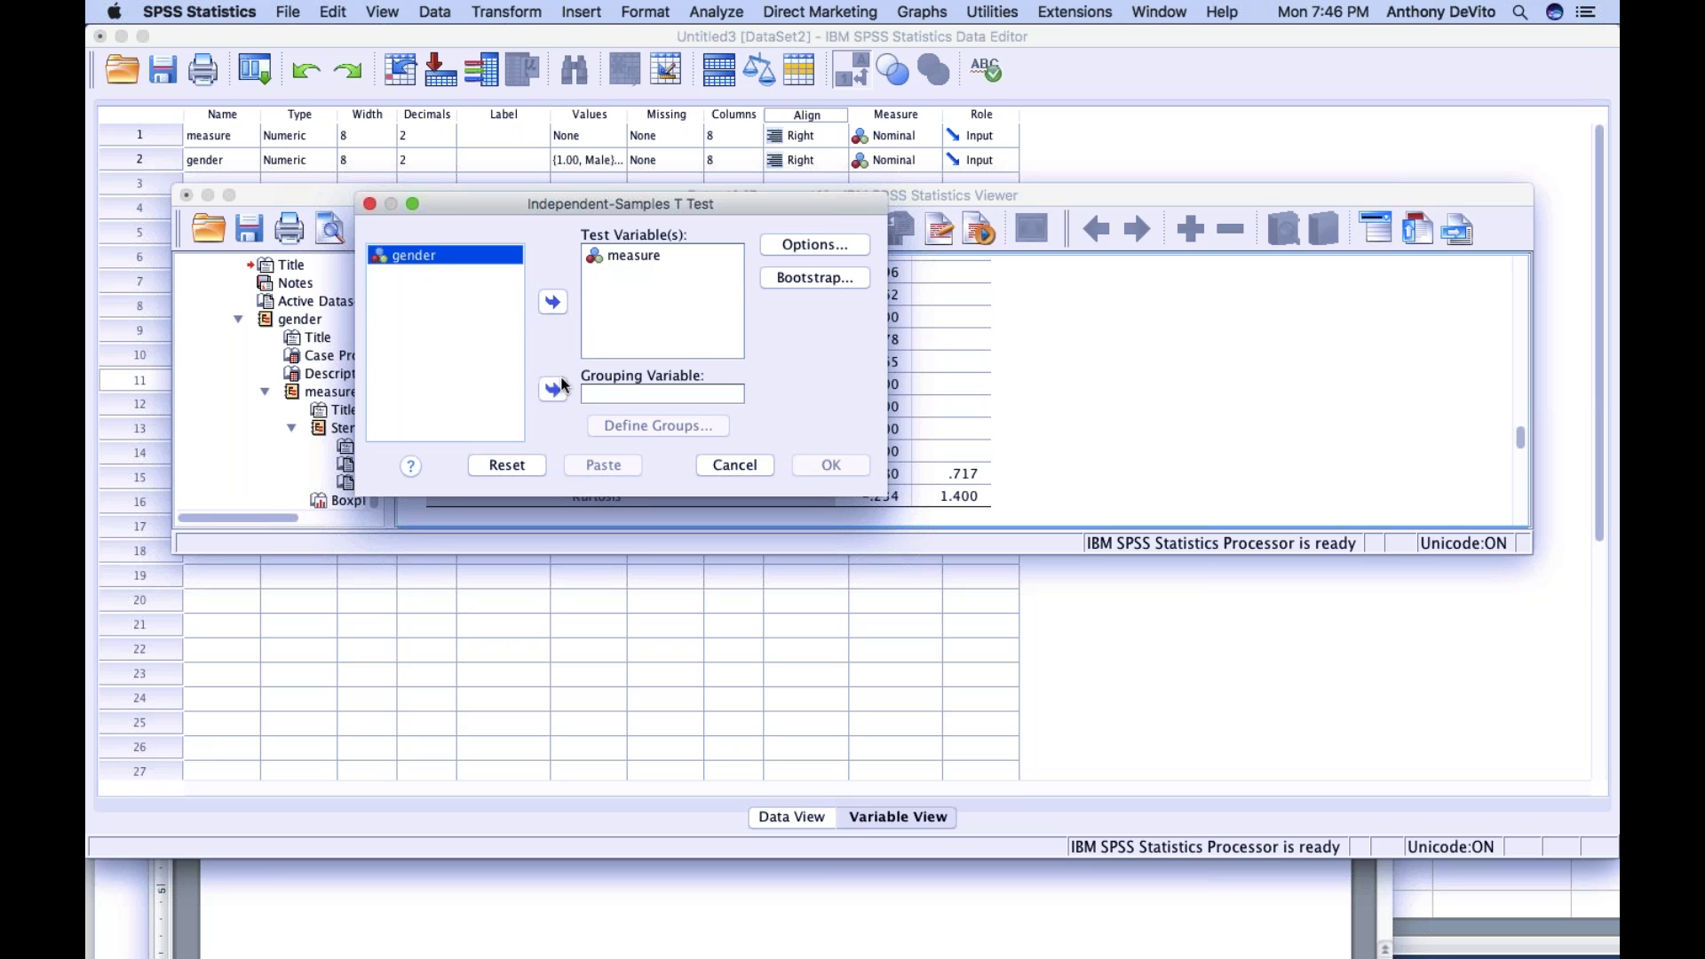
pyautogui.click(553, 390)
# Step: Define the gender groups by specified values, with 1 for Group 1 and 2 for Group 2
pyautogui.click(634, 429)
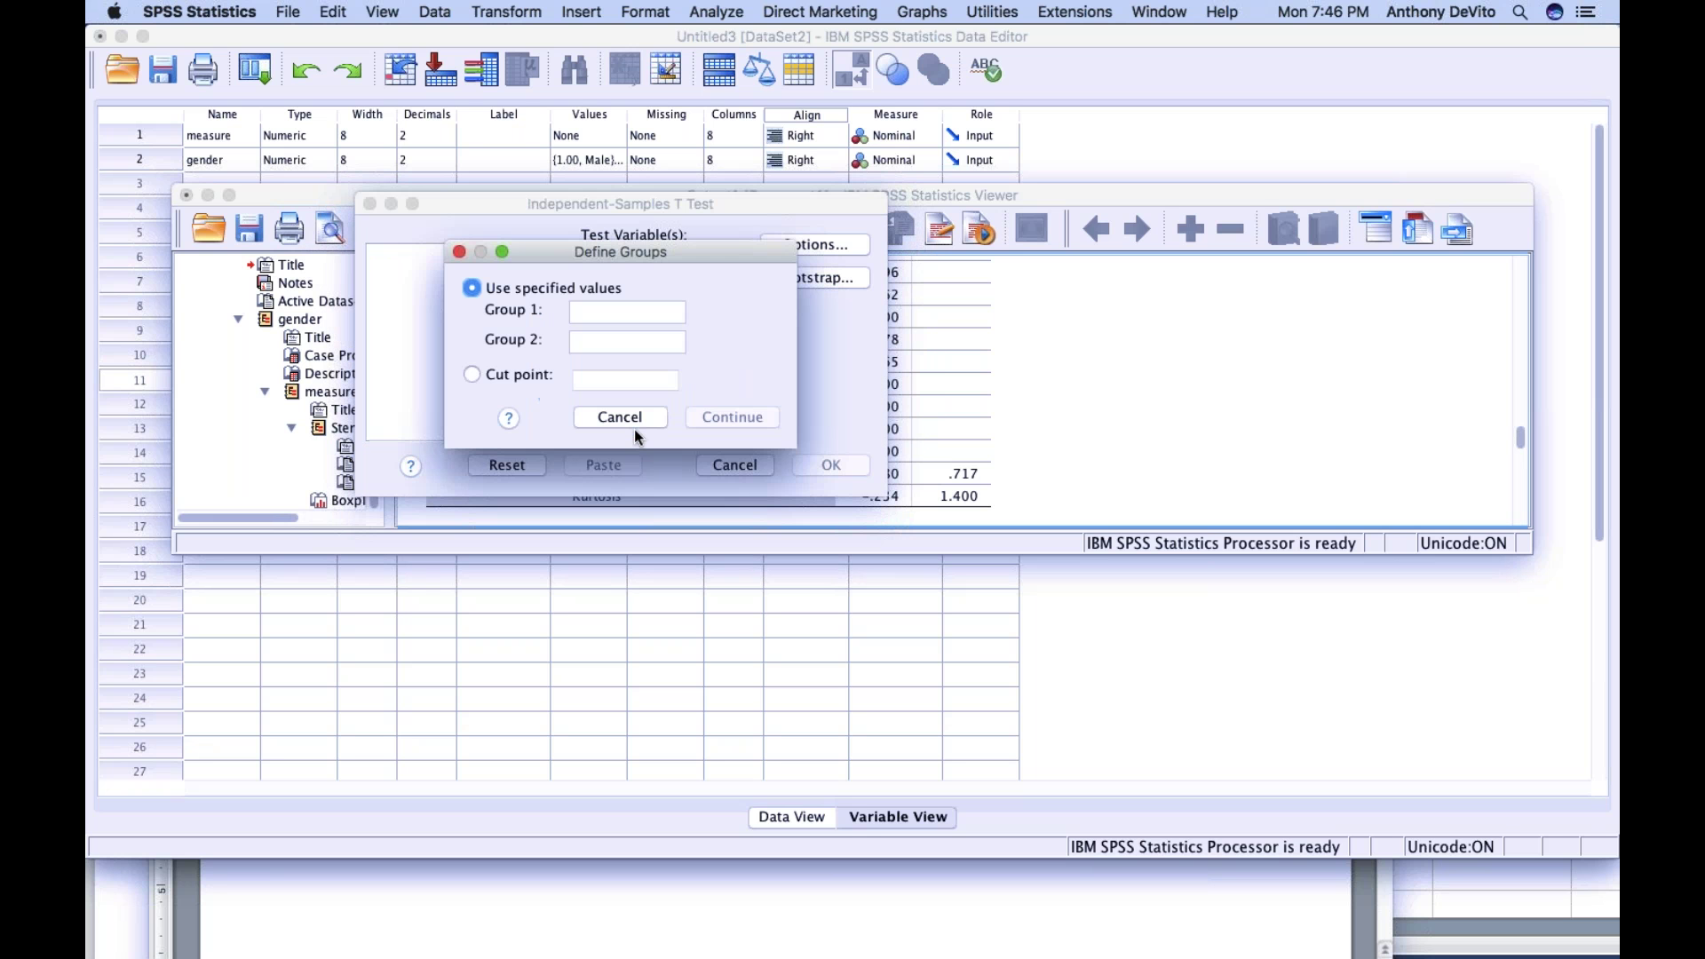
pyautogui.click(604, 313)
pyautogui.write('1')
pyautogui.click(604, 346)
pyautogui.write('2')
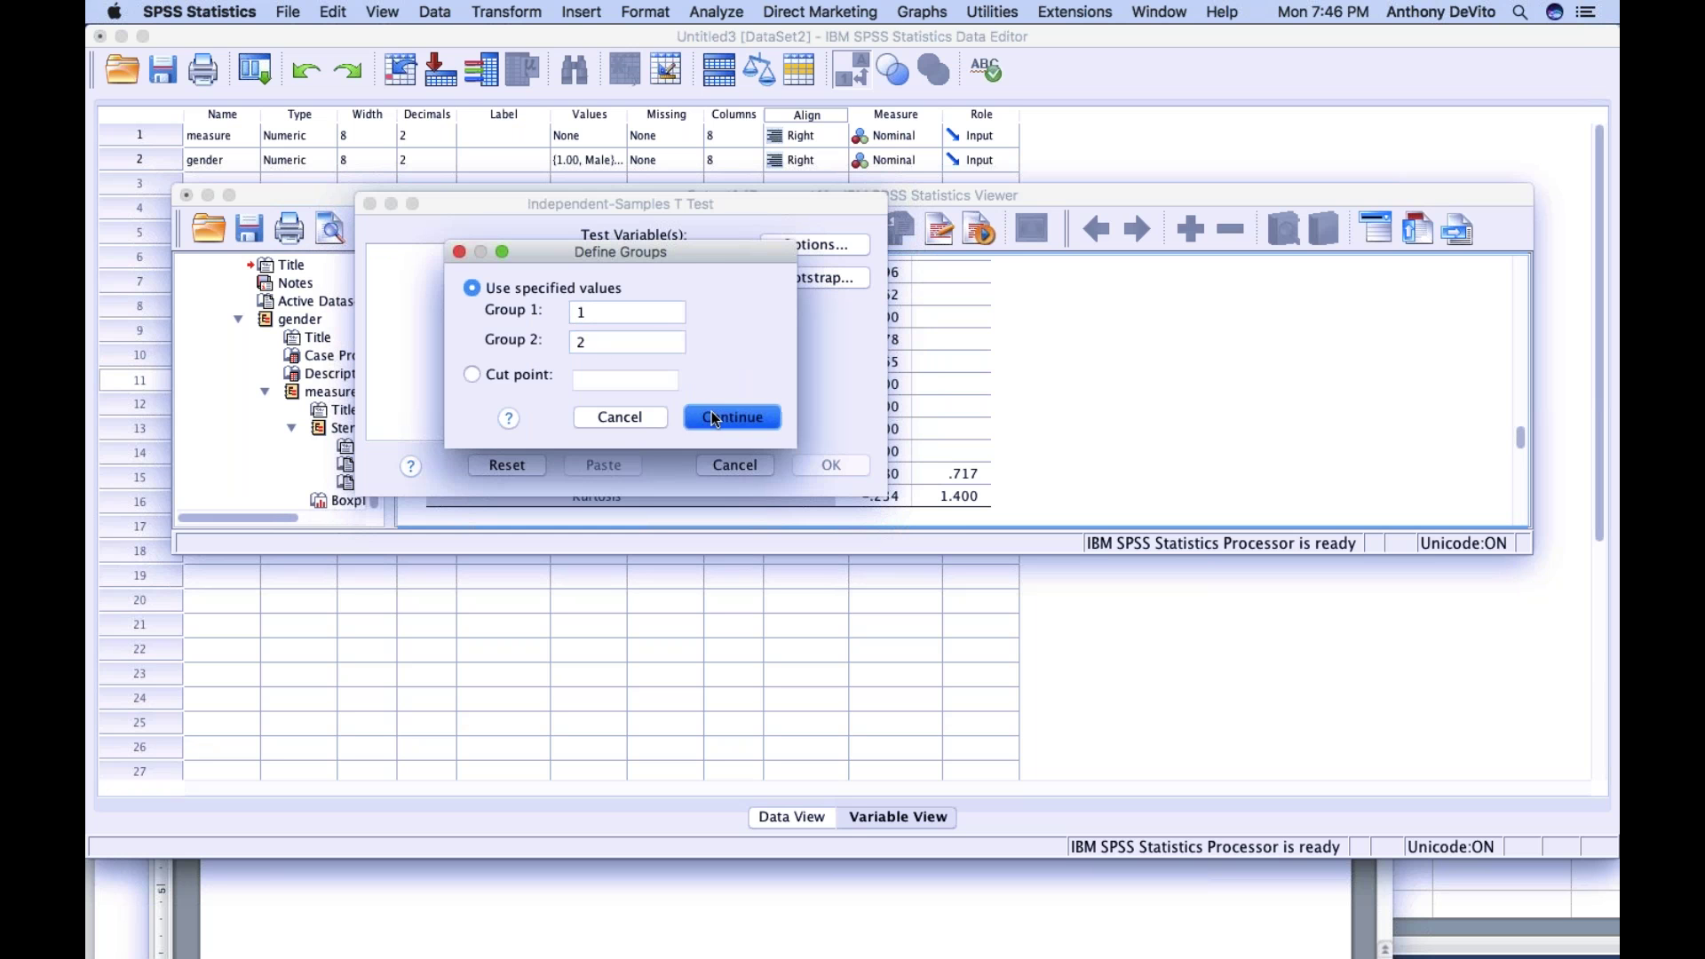
pyautogui.click(711, 413)
# Step: Keep the 95% confidence interval with cases excluded analysis by analysis, and run the t test
pyautogui.click(813, 244)
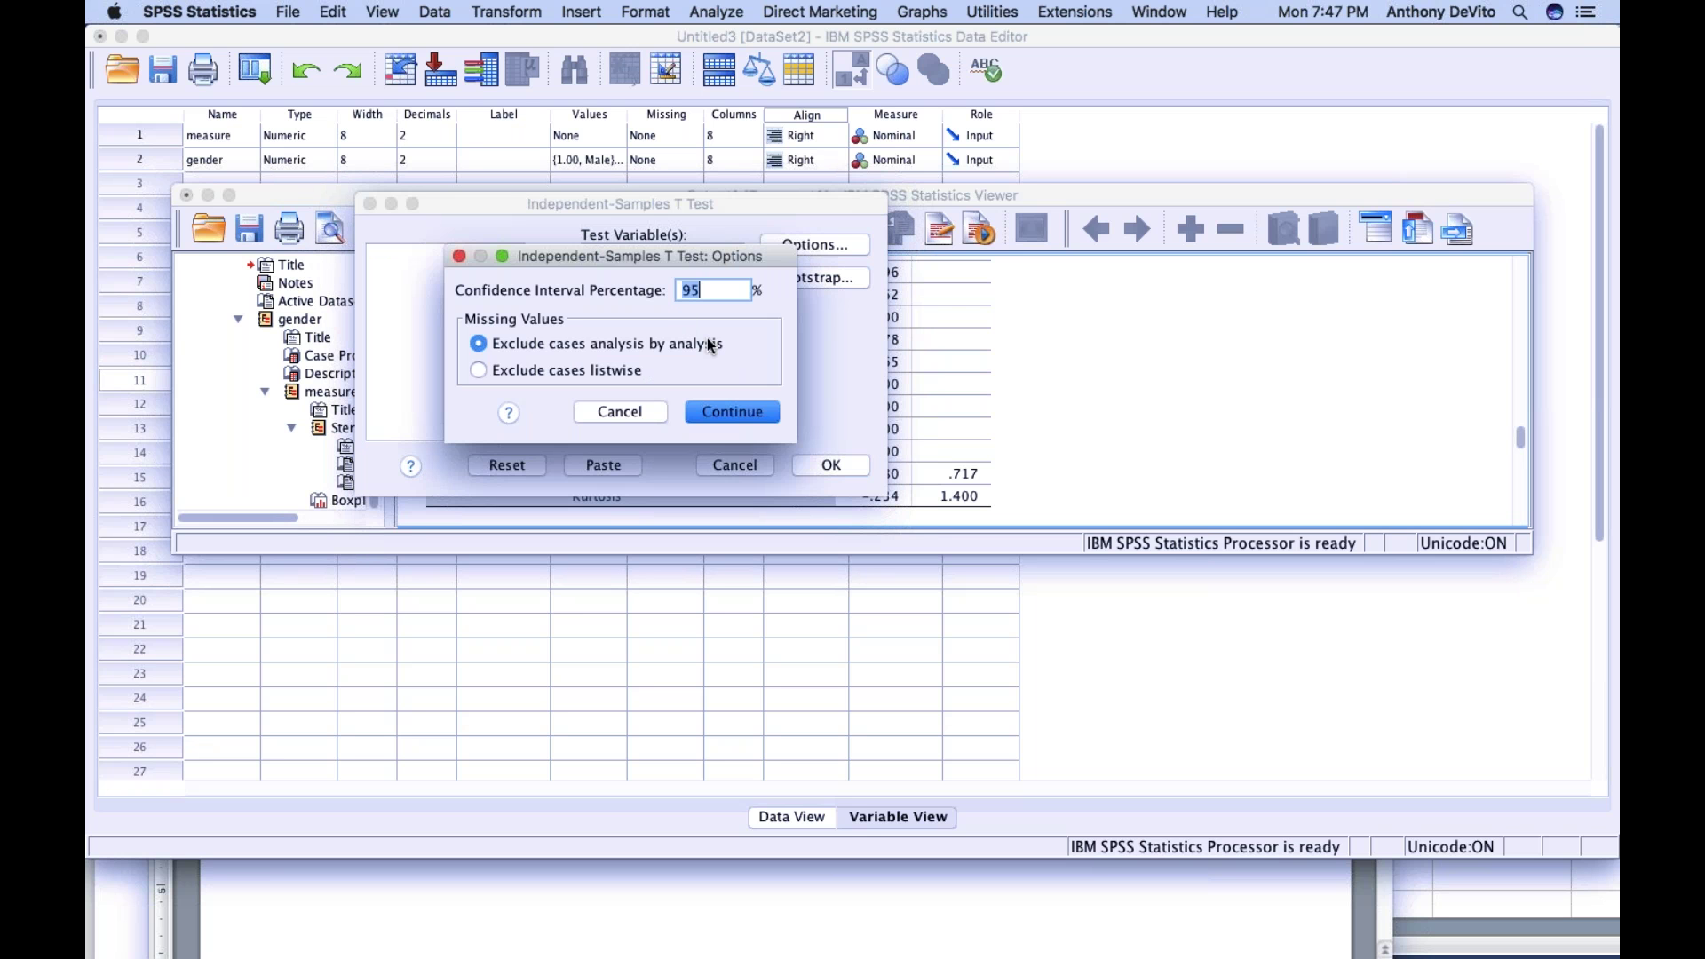
pyautogui.click(749, 410)
pyautogui.click(825, 464)
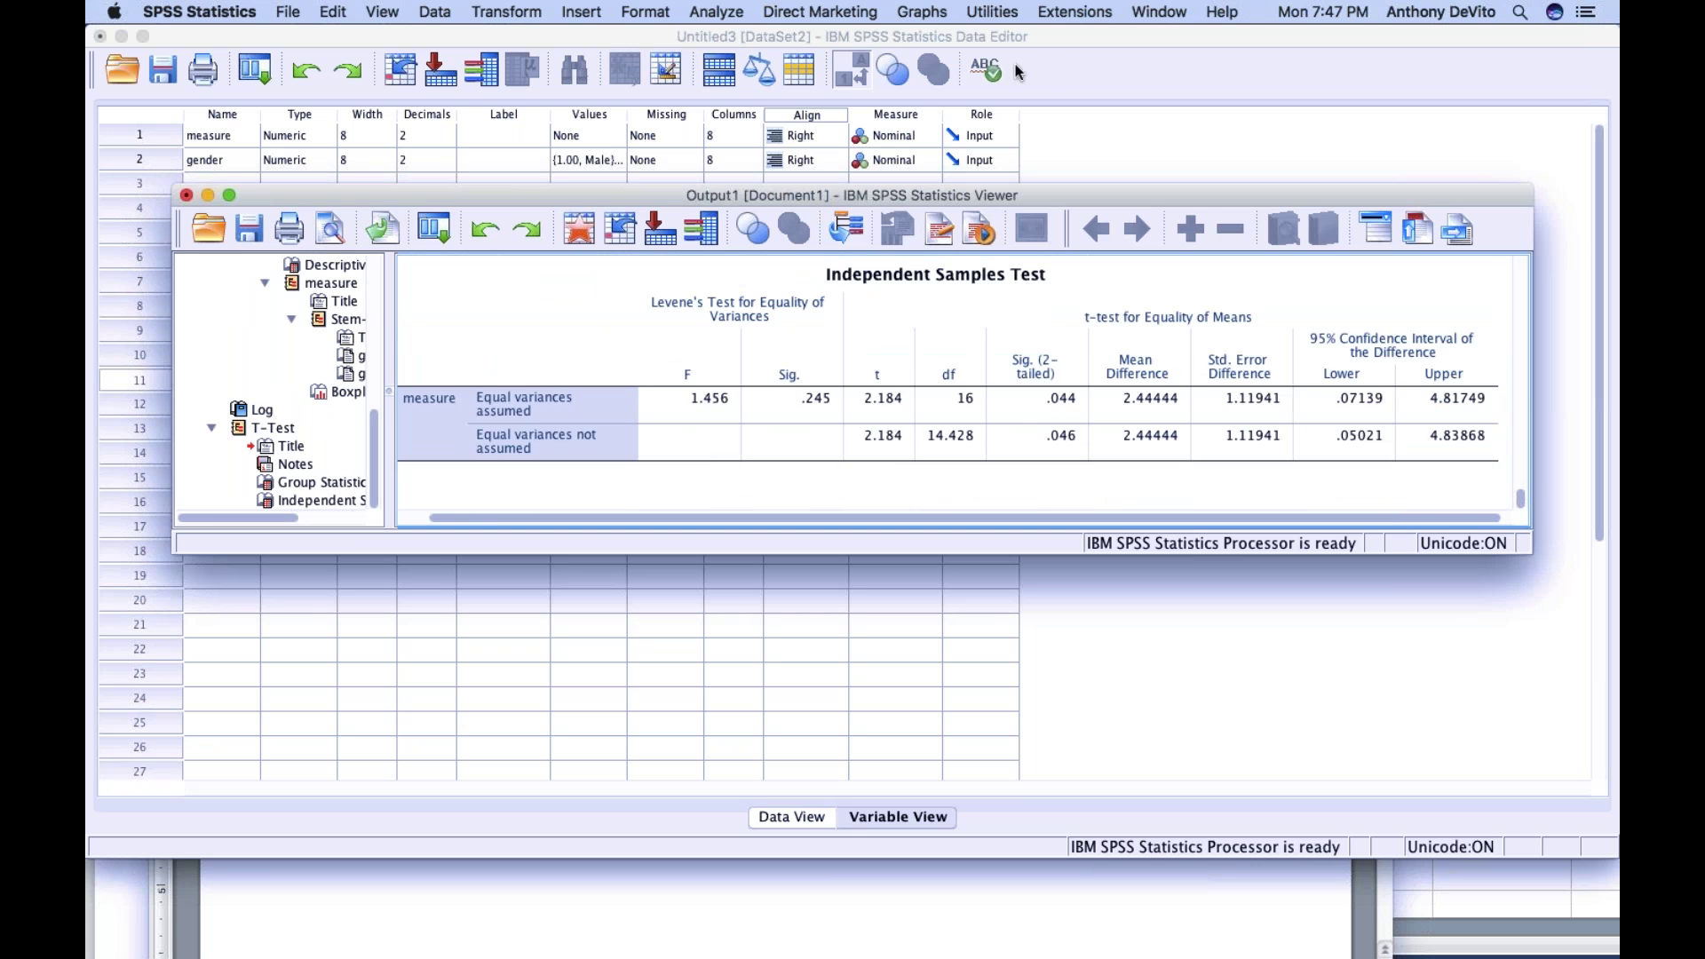
# Step: Rearrange the windows so the Independent Samples Test output sits above the Untitled3 data editor without overlapping it
pyautogui.click(1053, 62)
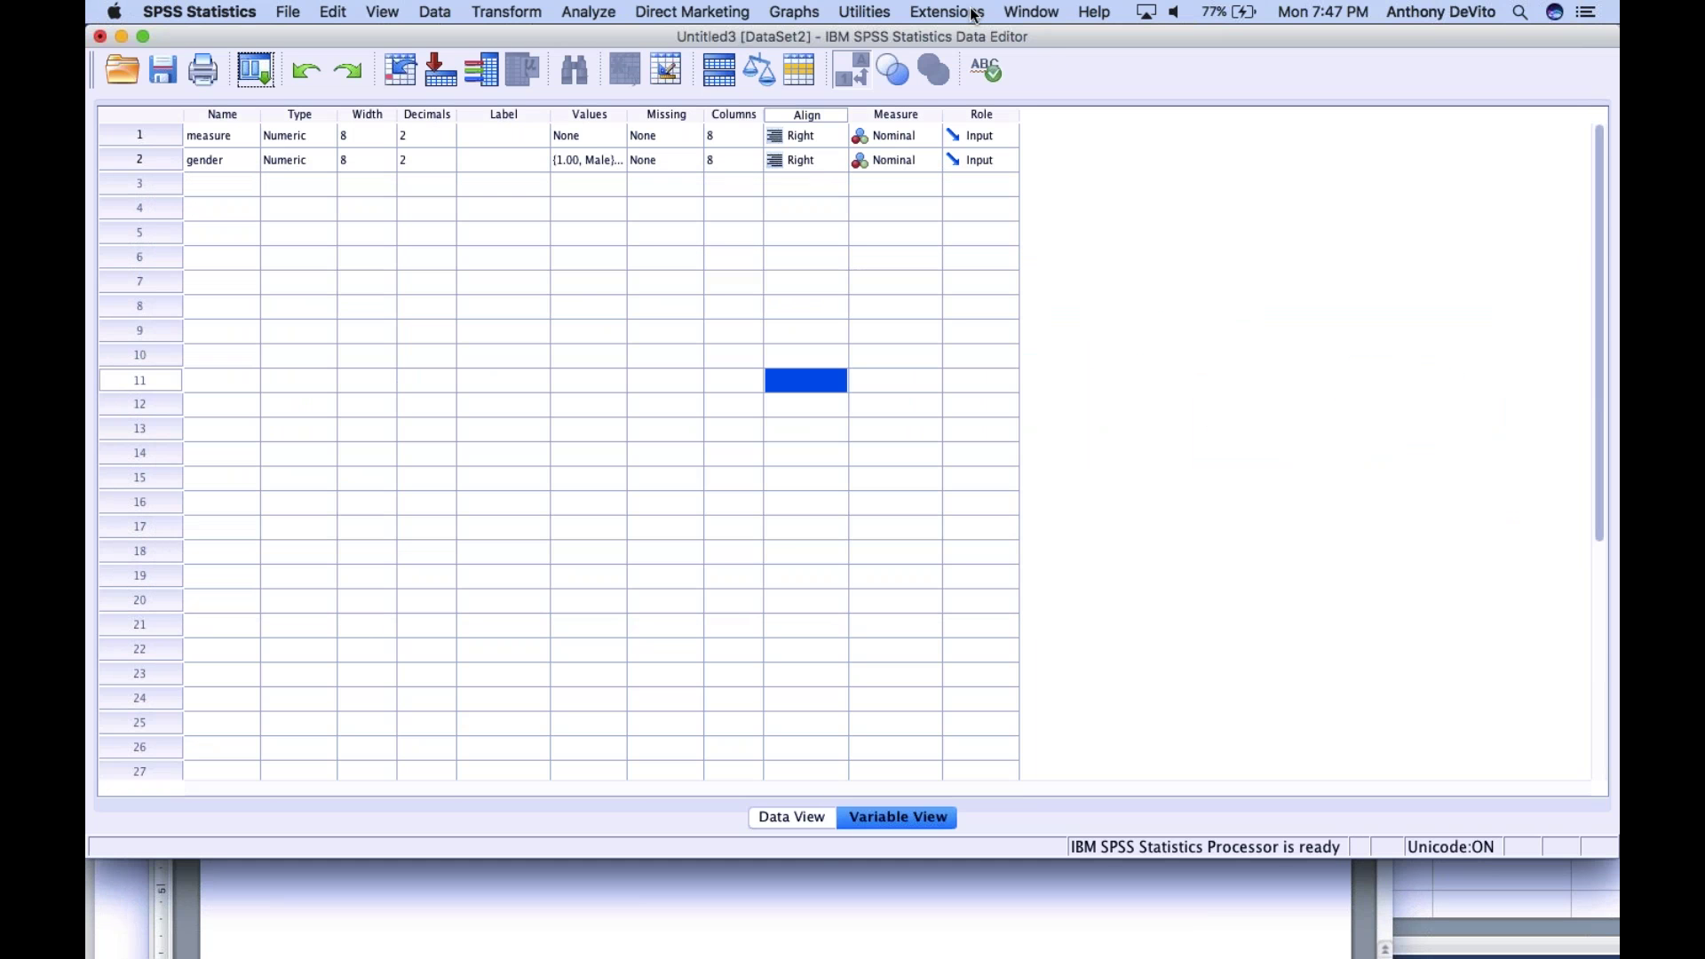
pyautogui.moveTo(1042, 34); pyautogui.dragTo(1373, 580)
pyautogui.click(945, 467)
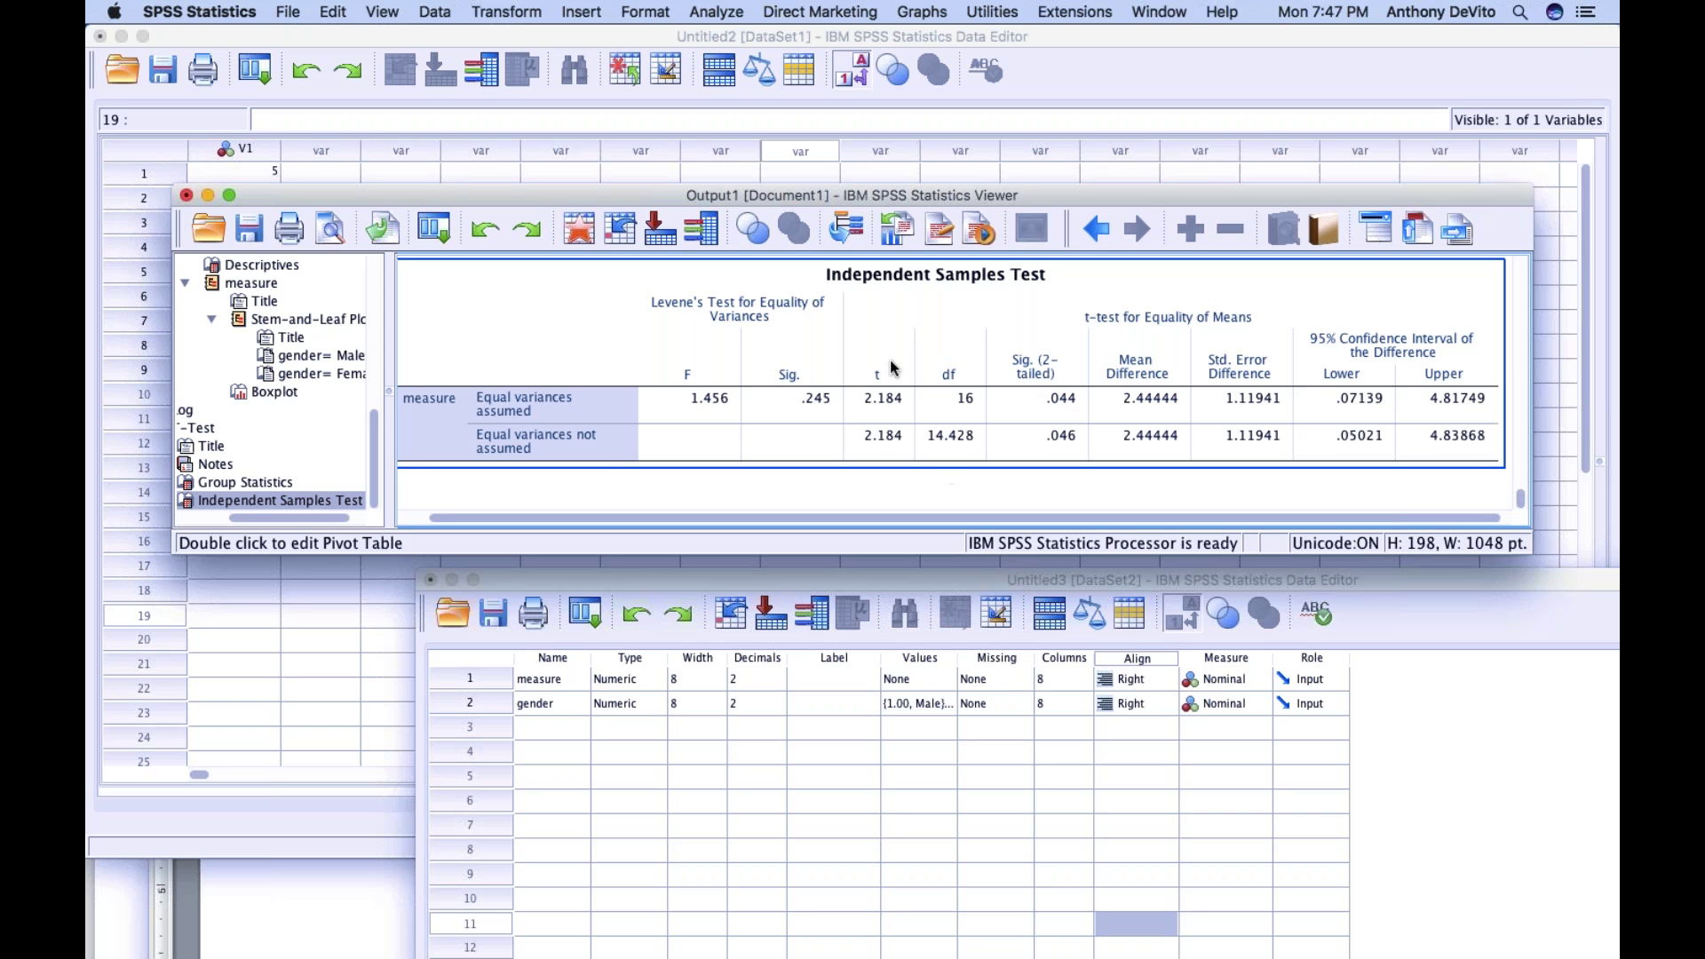
pyautogui.moveTo(549, 190); pyautogui.dragTo(482, 78)
pyautogui.click(546, 231)
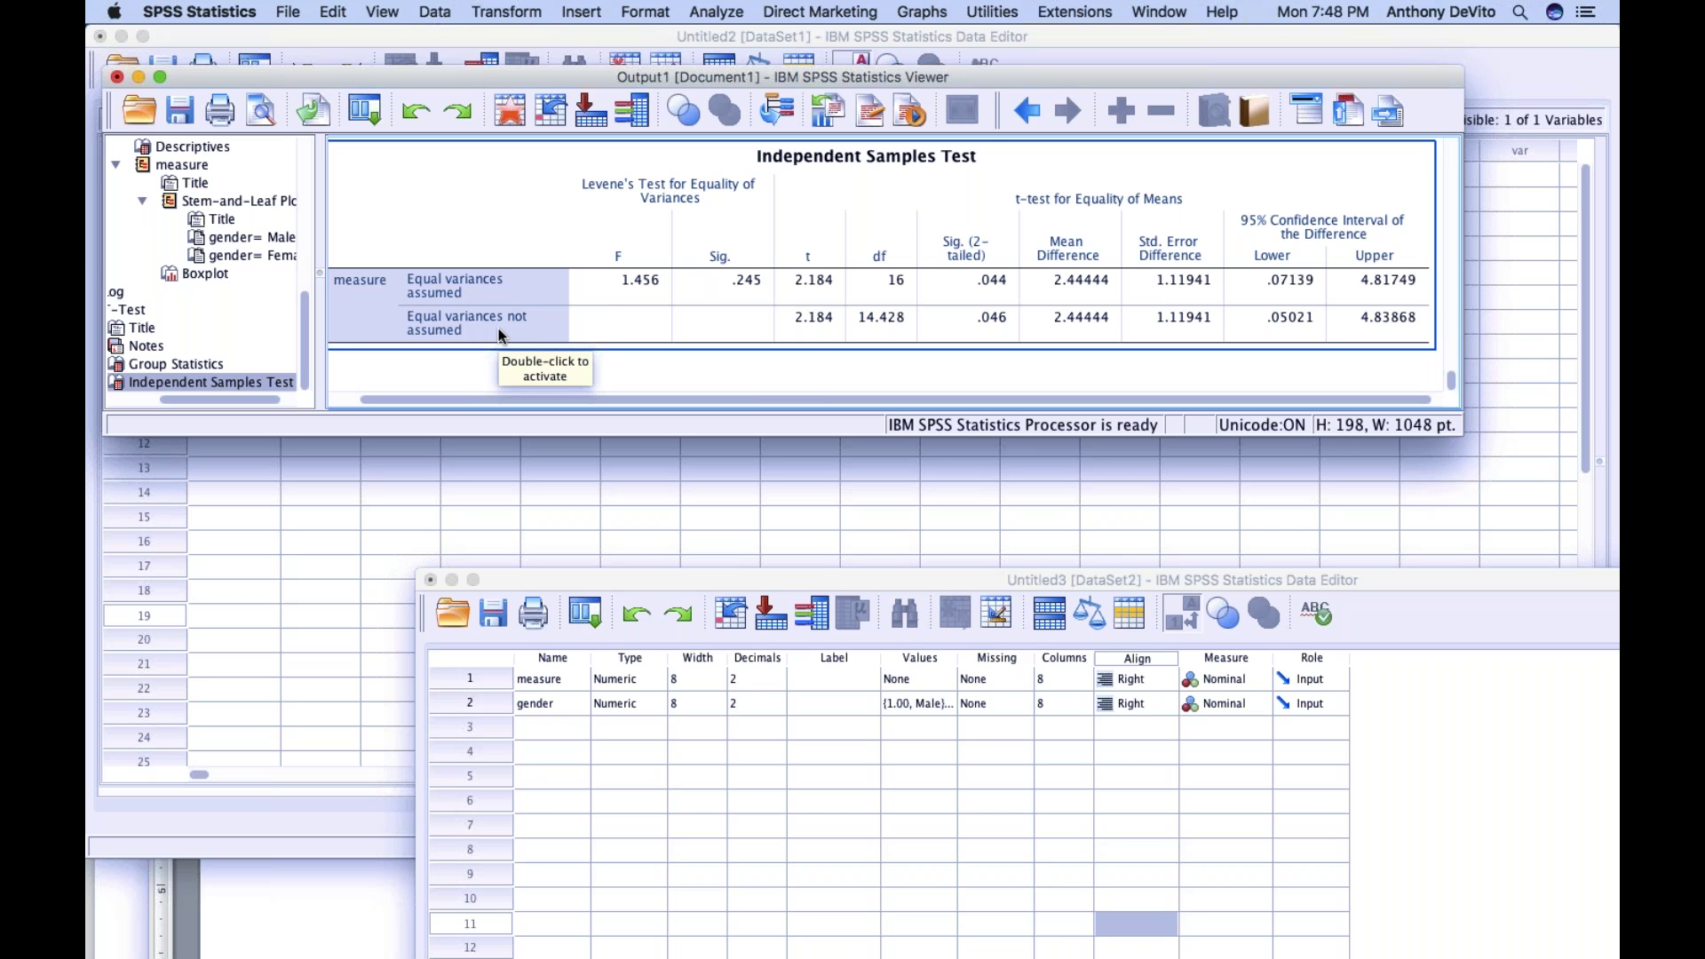
pyautogui.moveTo(979, 74); pyautogui.dragTo(962, 55)
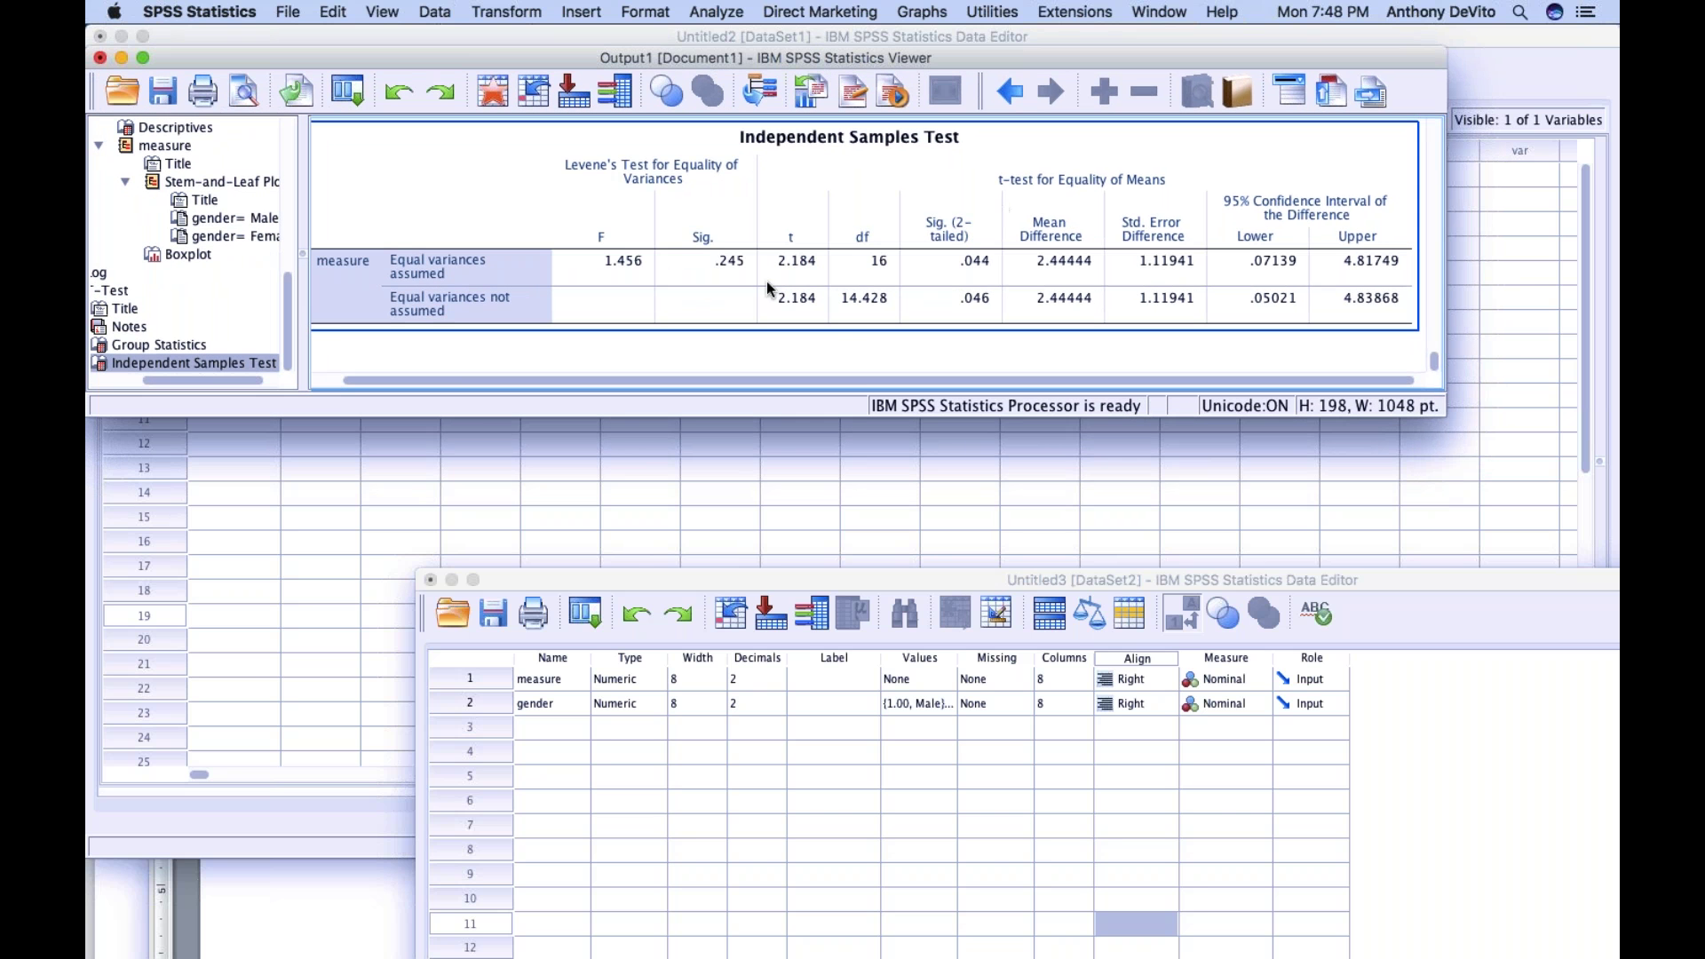